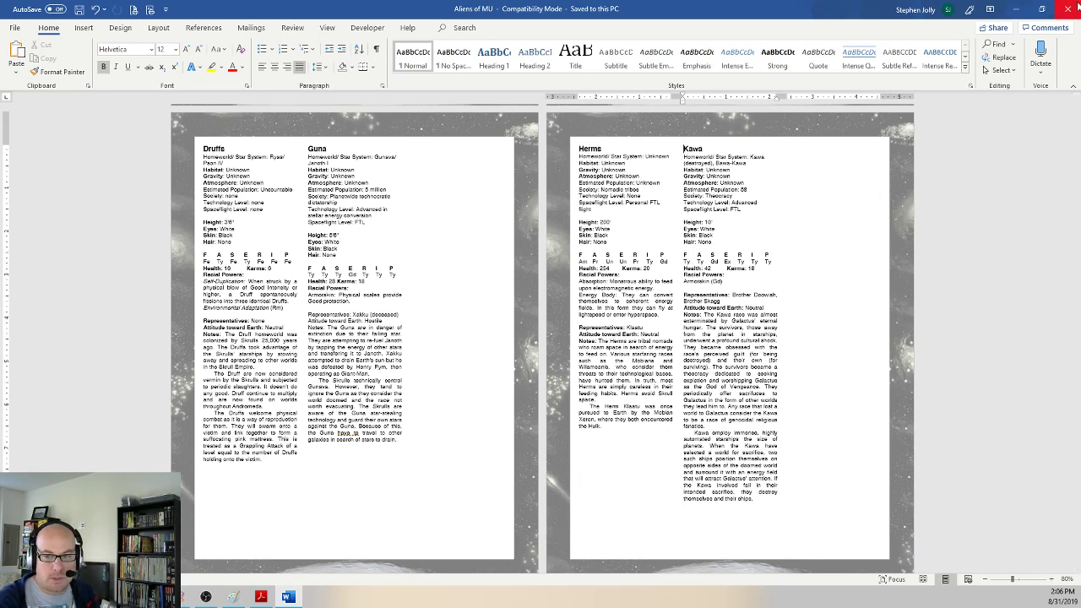
Step: Switch to Chrome and close the Ciegrimites image search, Classic Marvel Forever and Aliens of Marvel Universe tabs
key("alt+Tab")
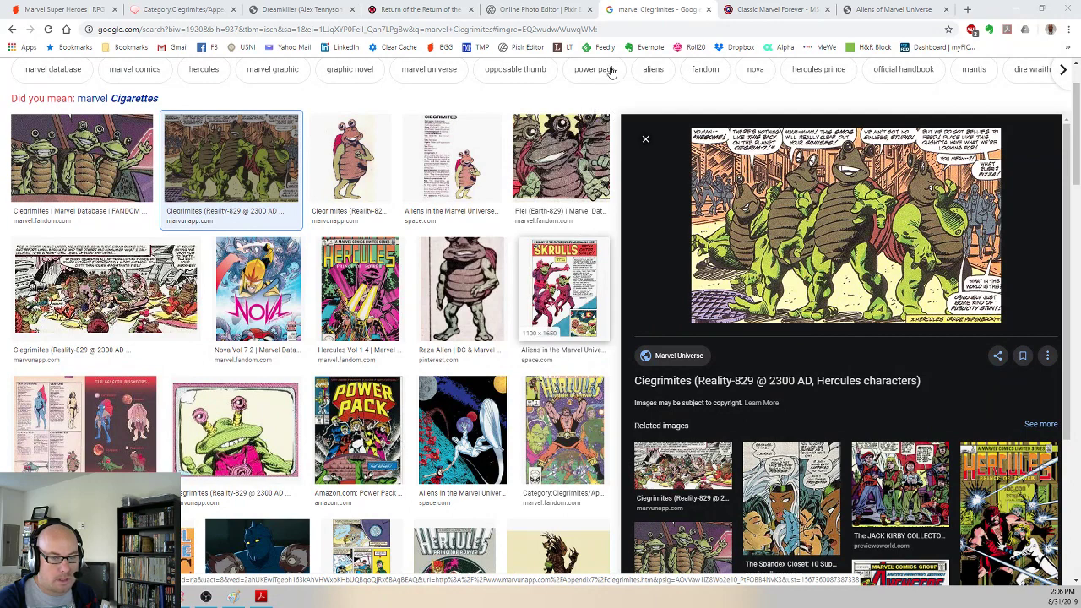
left_click(710, 10)
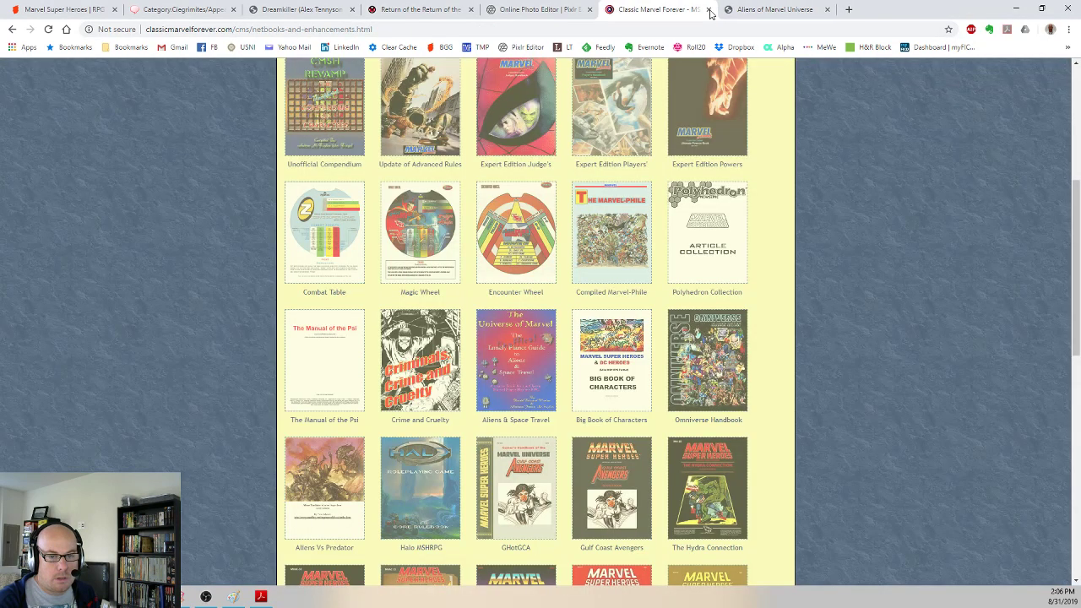
left_click(709, 10)
left_click(709, 10)
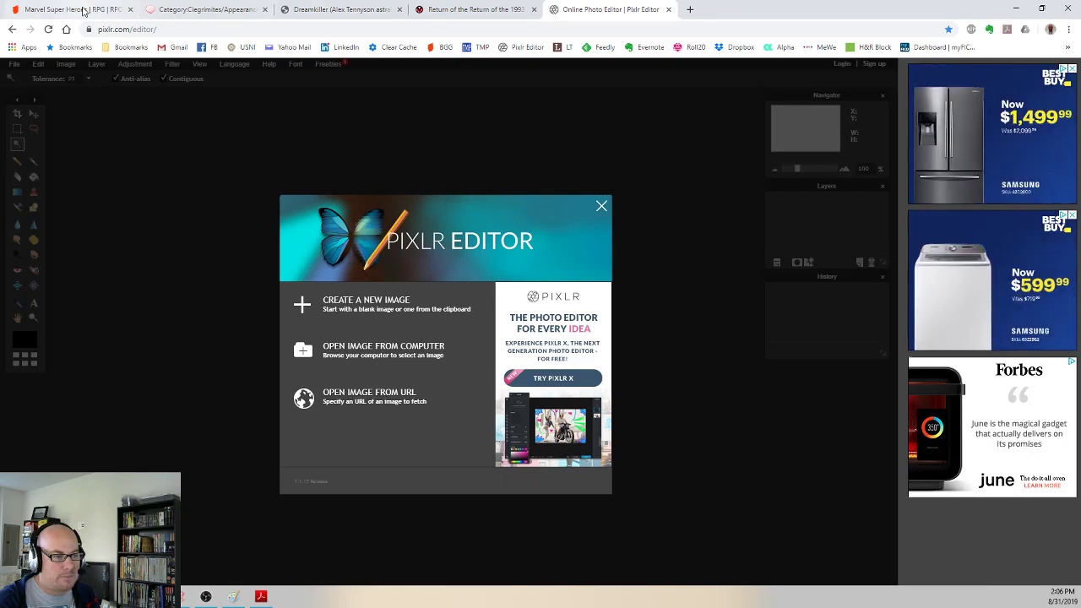
Step: Look over the Marvel Super Heroes entry on RPGGeek, from its description down to the linked items
left_click(83, 10)
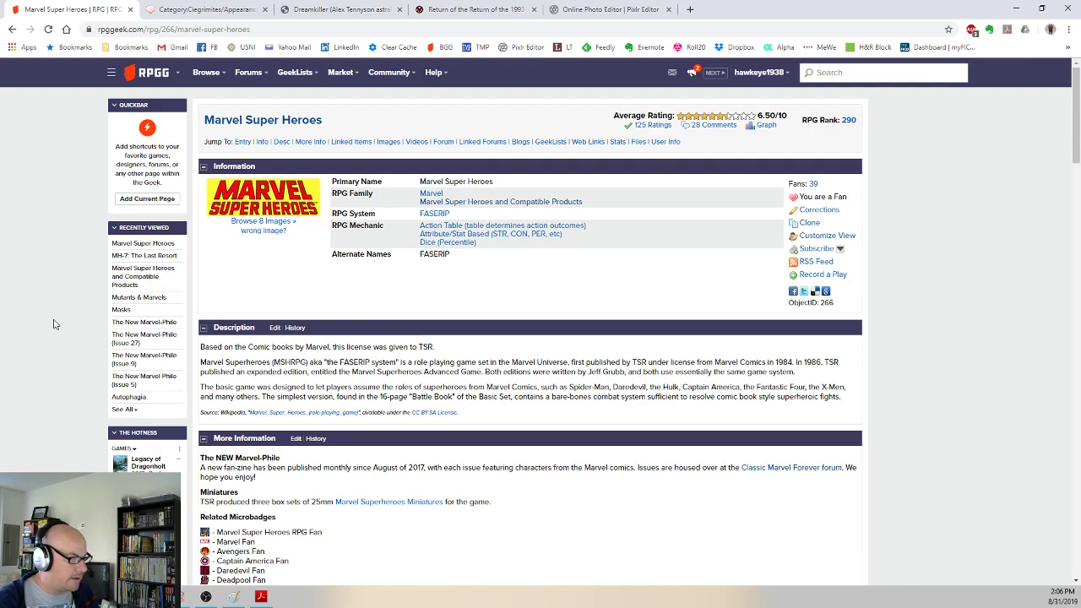
scroll(34, 312, "down", 6)
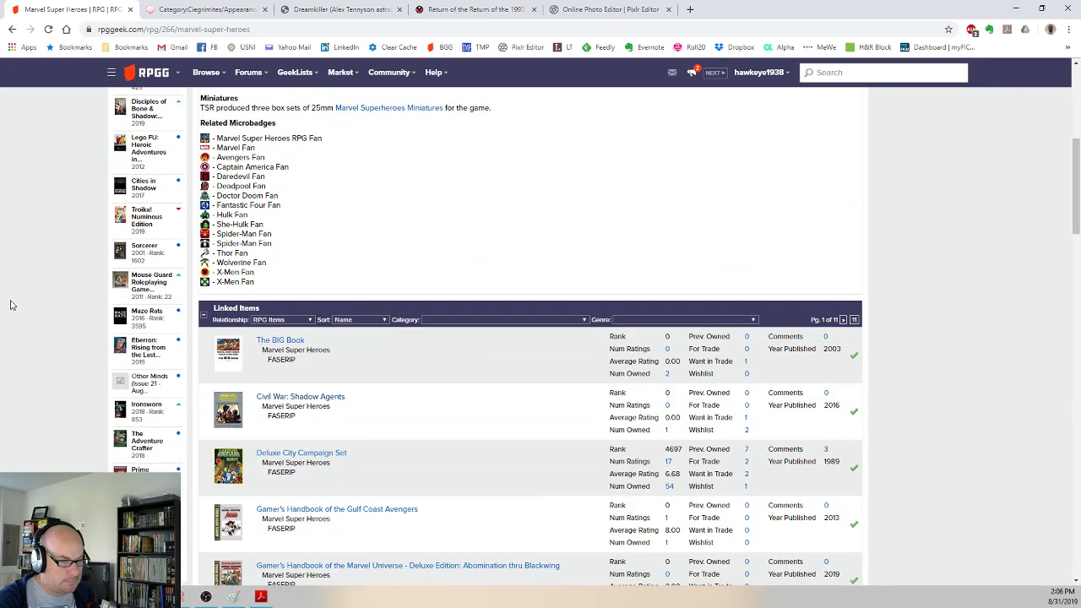
scroll(11, 305, "down", 2)
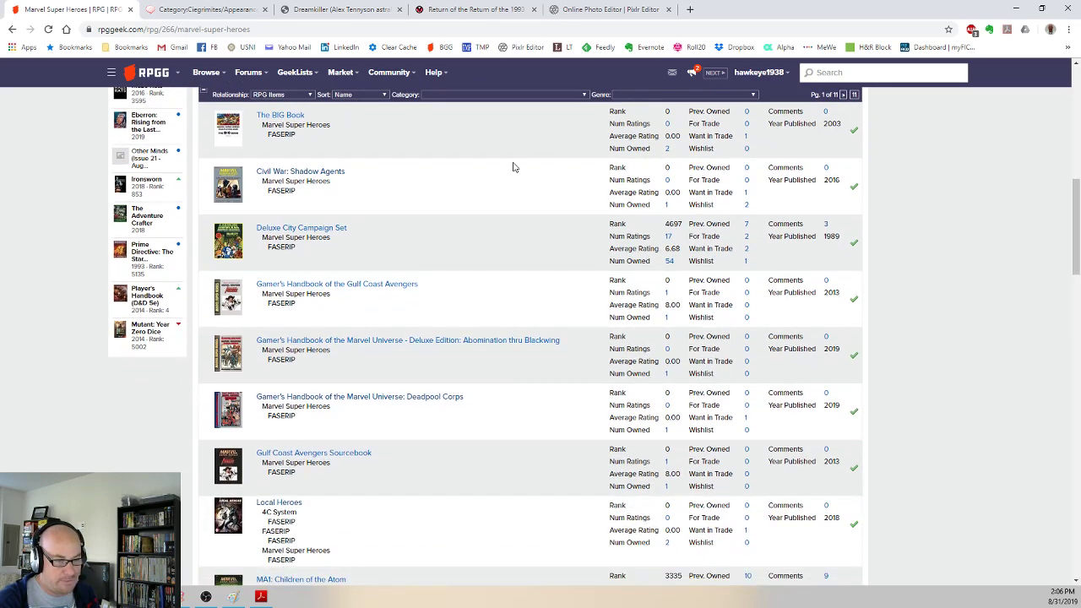
scroll(48, 347, "up", 3)
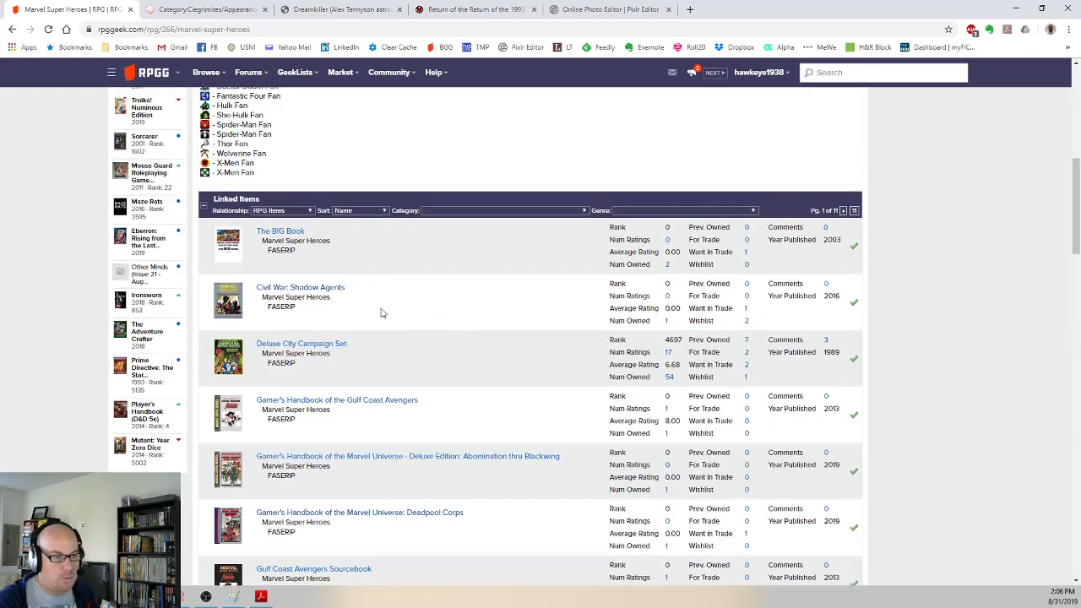
scroll(48, 347, "up", 5)
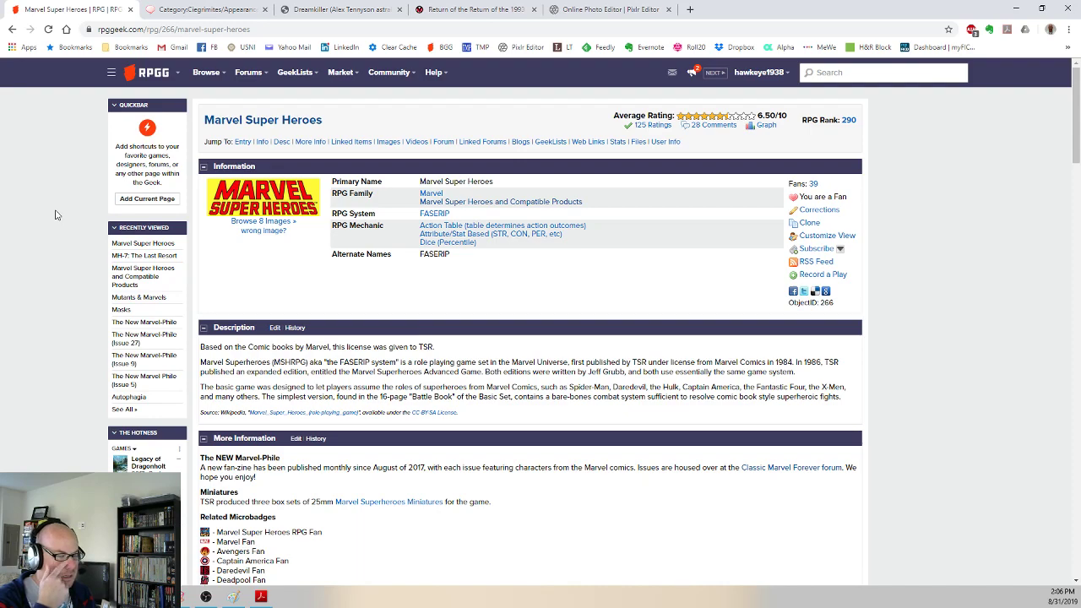
scroll(101, 276, "down", 10)
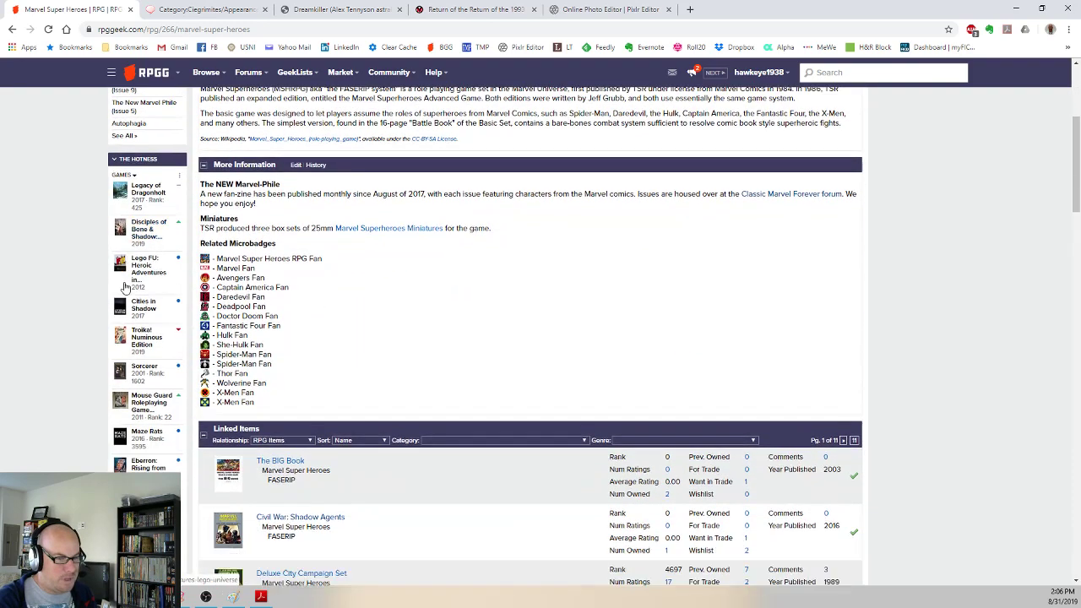
scroll(101, 276, "down", 1)
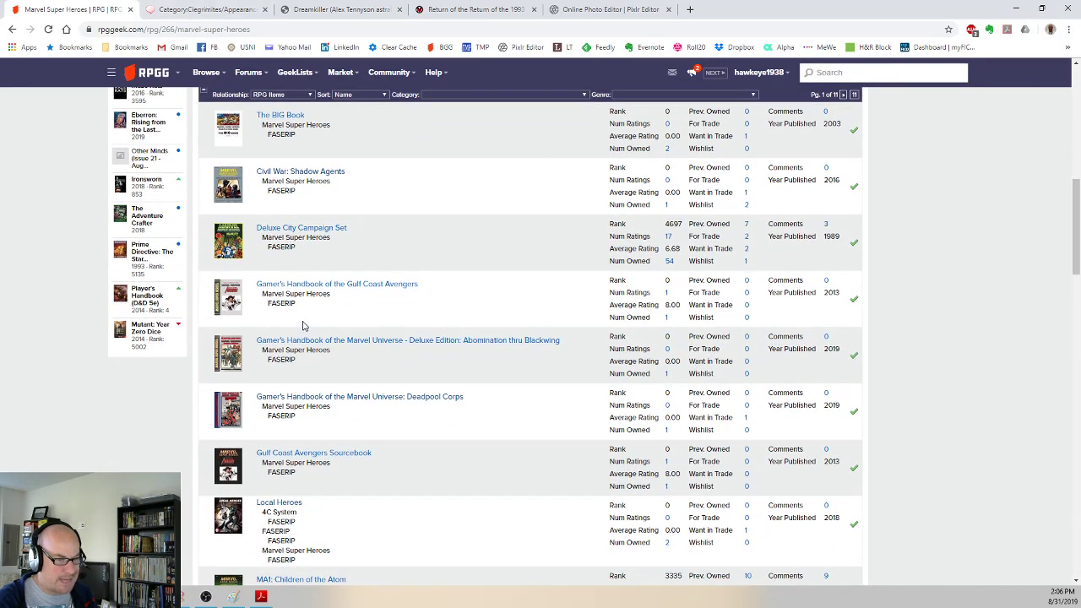
scroll(397, 302, "up", 1)
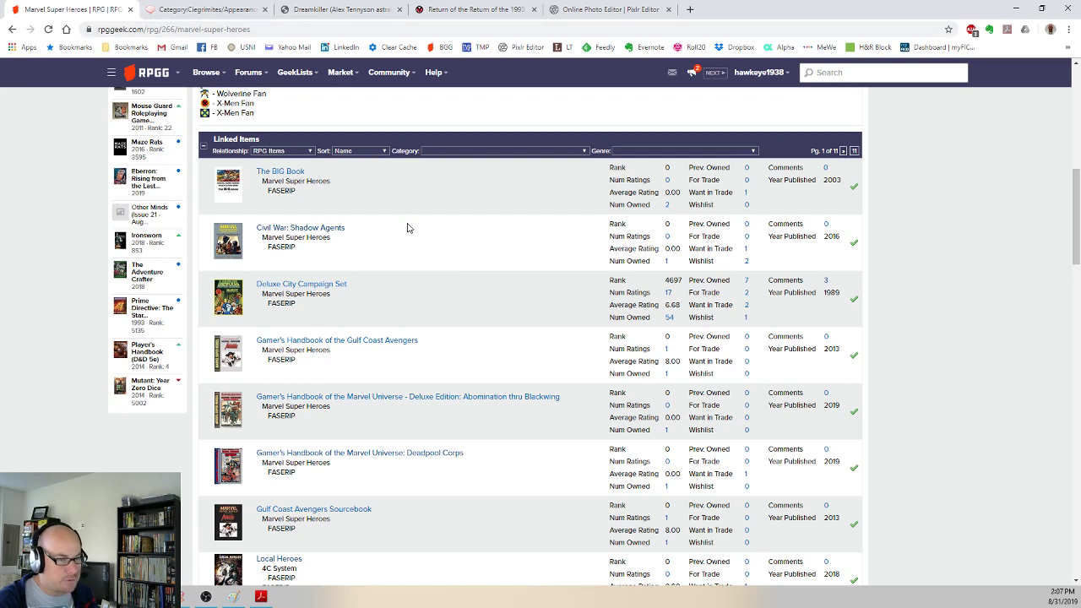
Step: Sort the linked RPG items by Year Published and review the first page of products
left_click(384, 151)
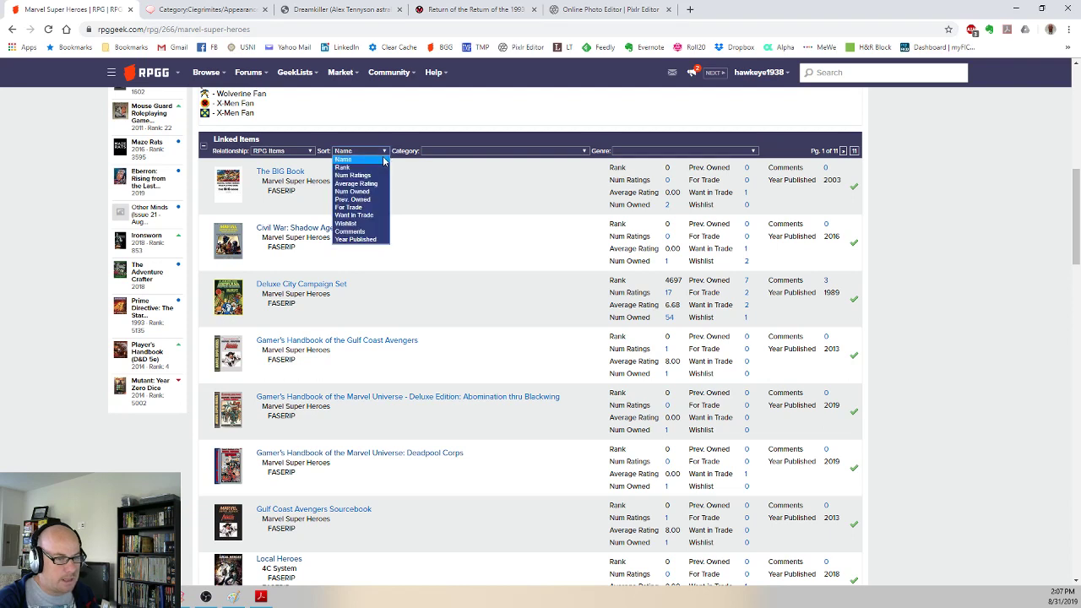
left_click(361, 240)
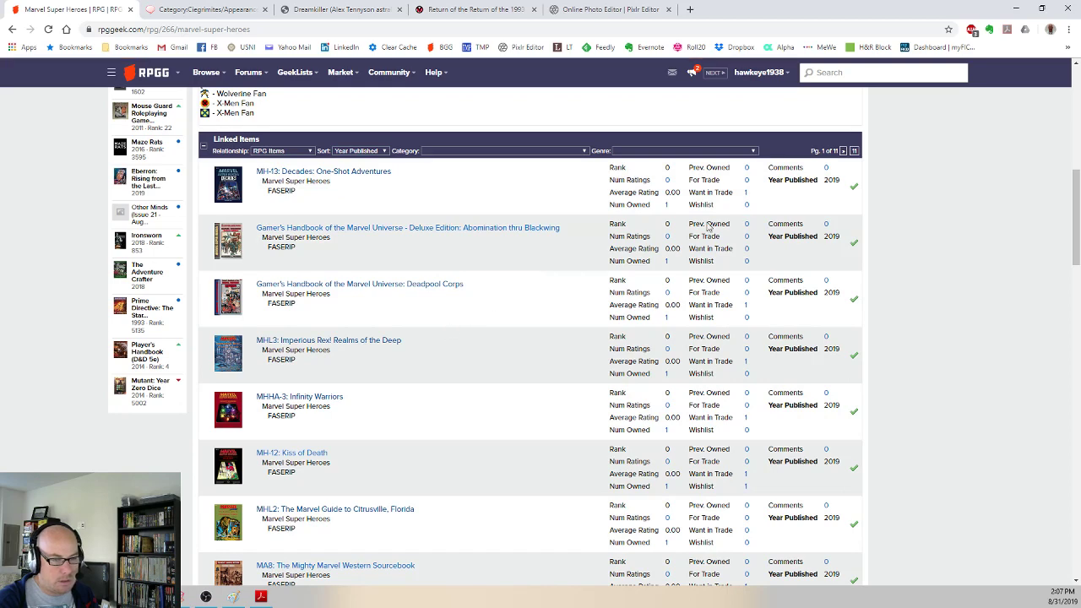
scroll(591, 250, "down", 1)
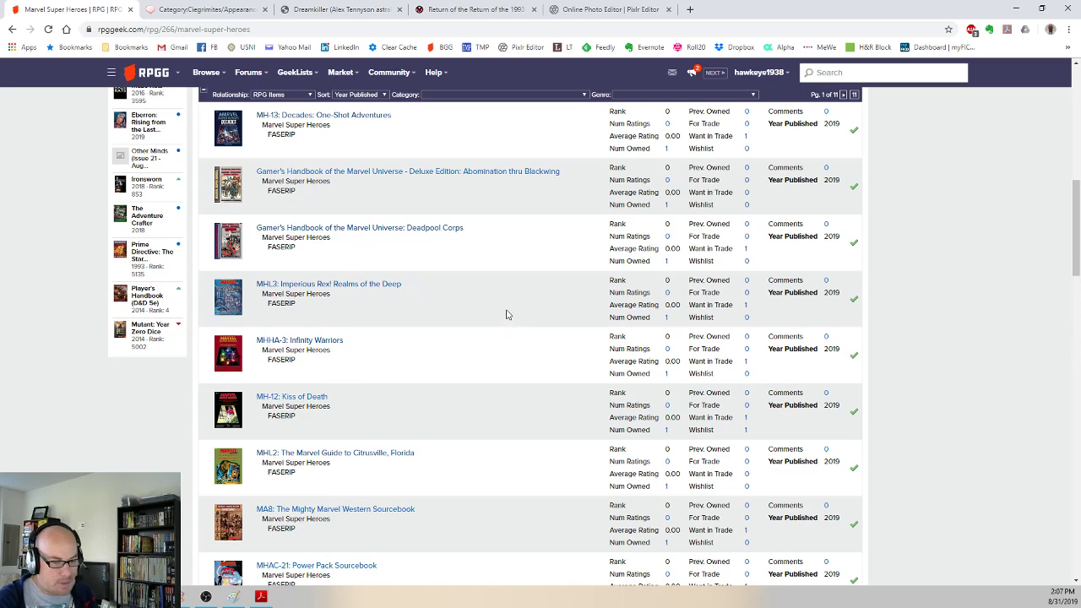
scroll(506, 314, "down", 1)
scroll(506, 315, "down", 1)
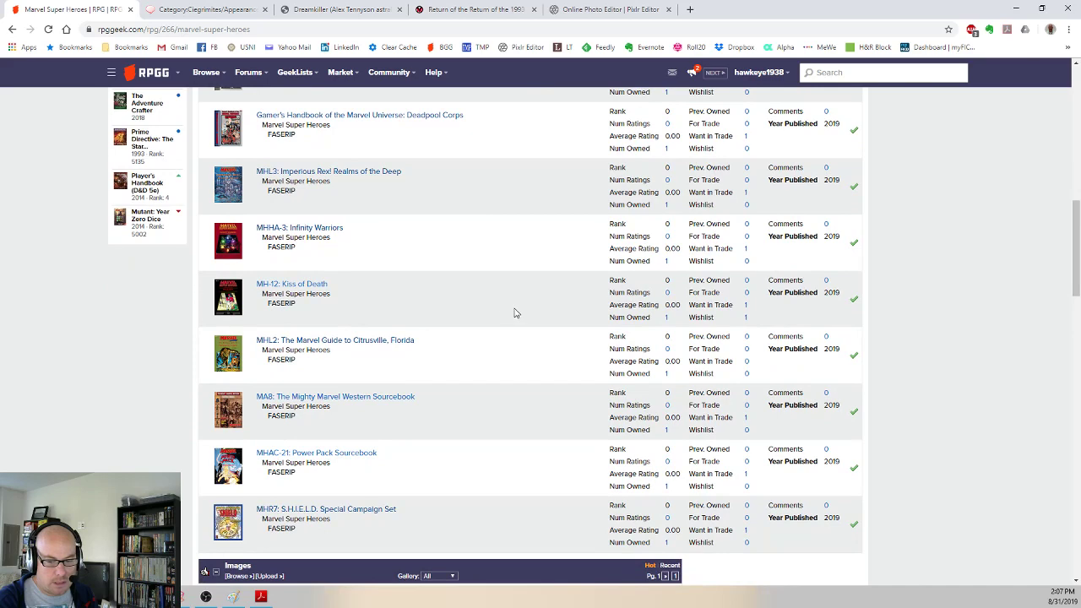
scroll(514, 311, "up", 3)
Step: Browse the linked Marvel Super Heroes items through page 4 and review the titles listed
left_click(843, 151)
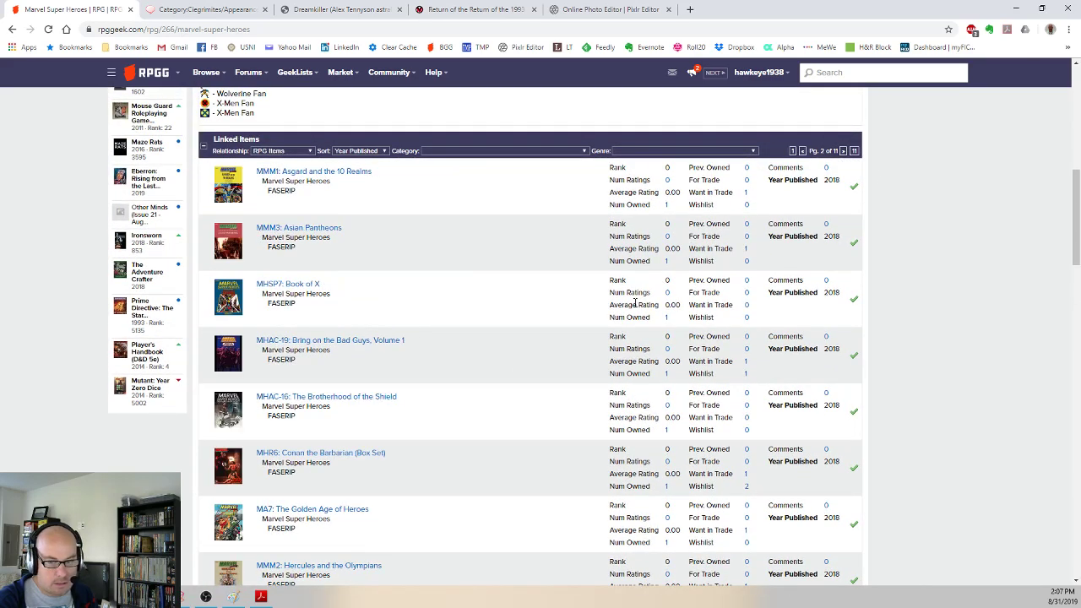
scroll(635, 304, "down", 1)
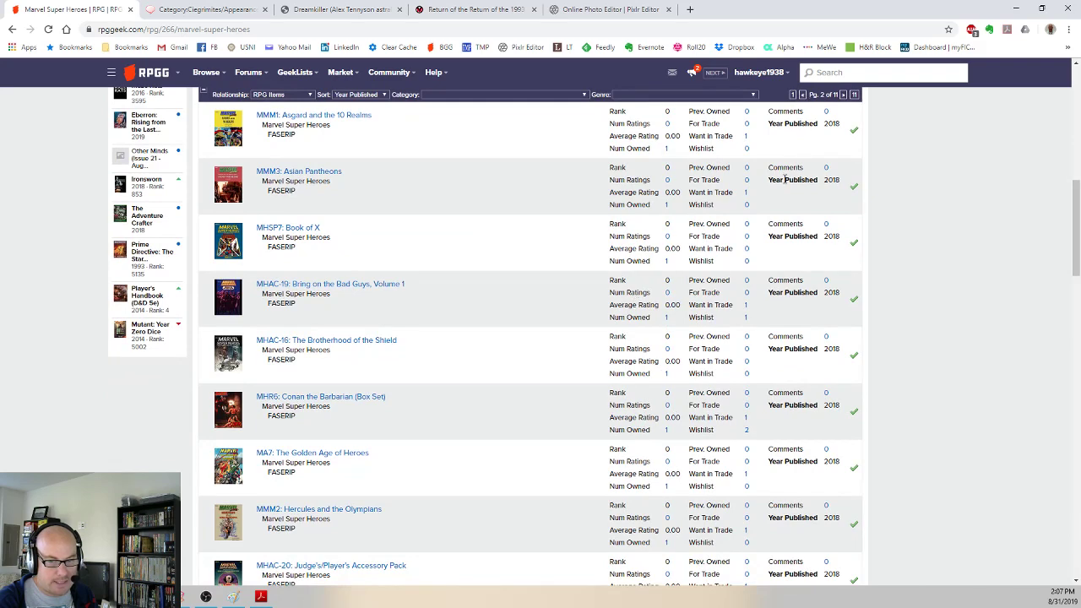
scroll(743, 304, "down", 10)
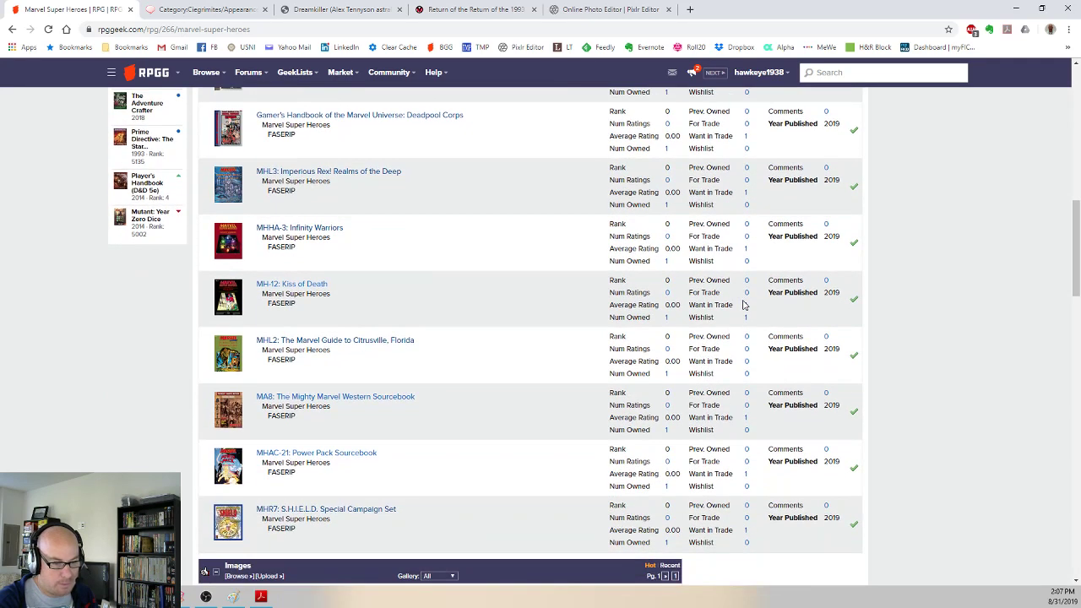
scroll(743, 304, "up", 2)
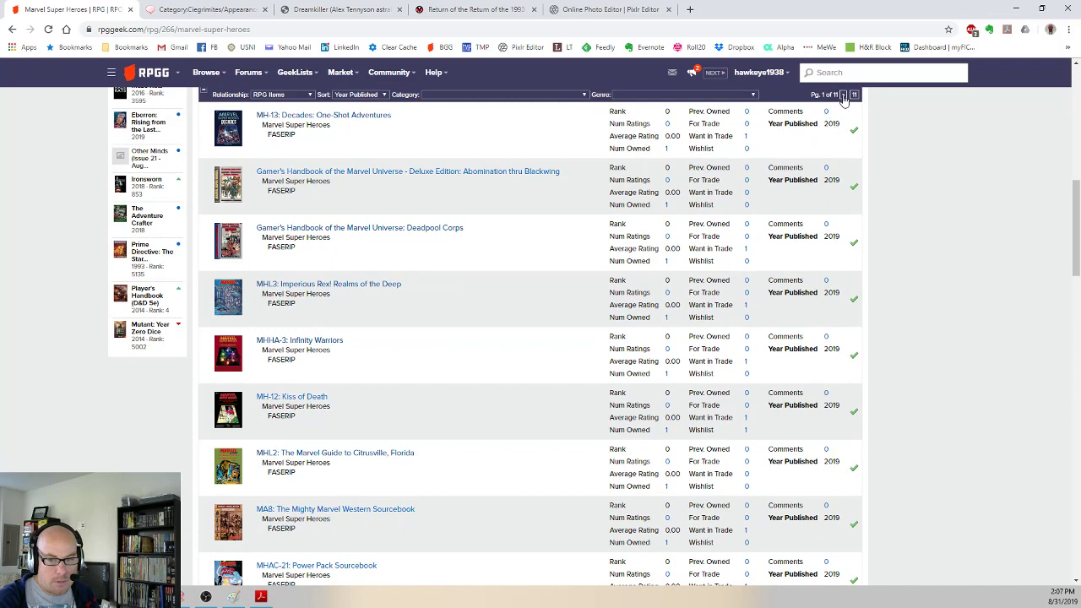
left_click(843, 96)
left_click(843, 95)
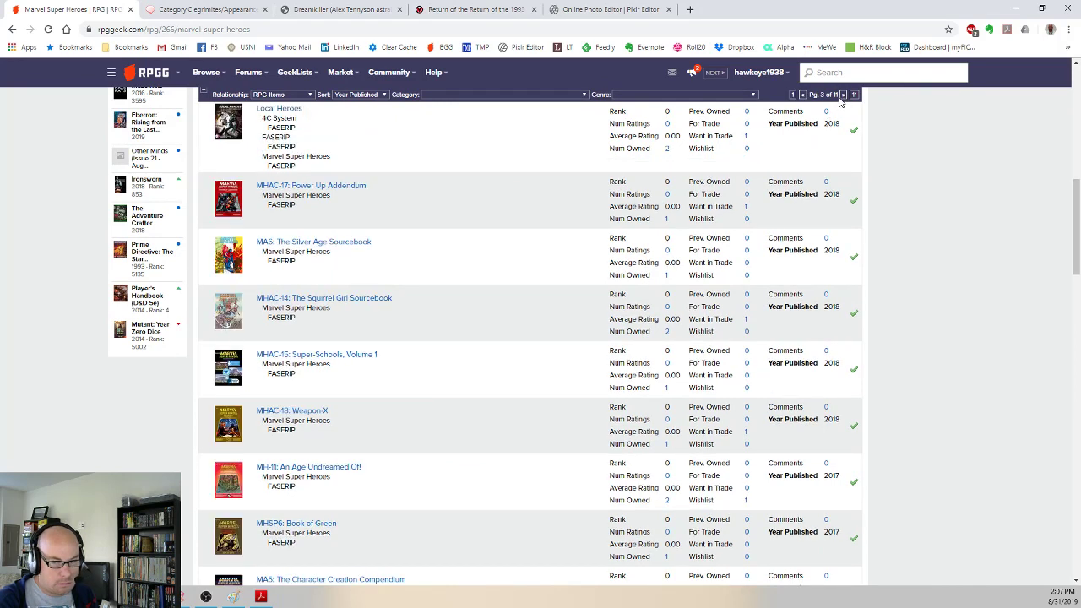
left_click(843, 96)
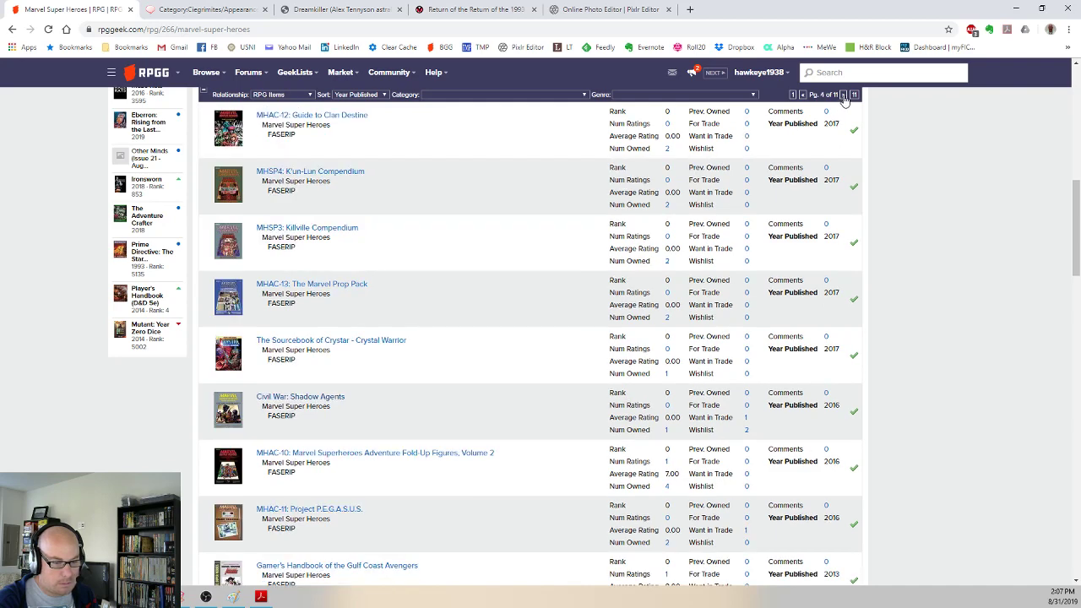
scroll(782, 202, "down", 2)
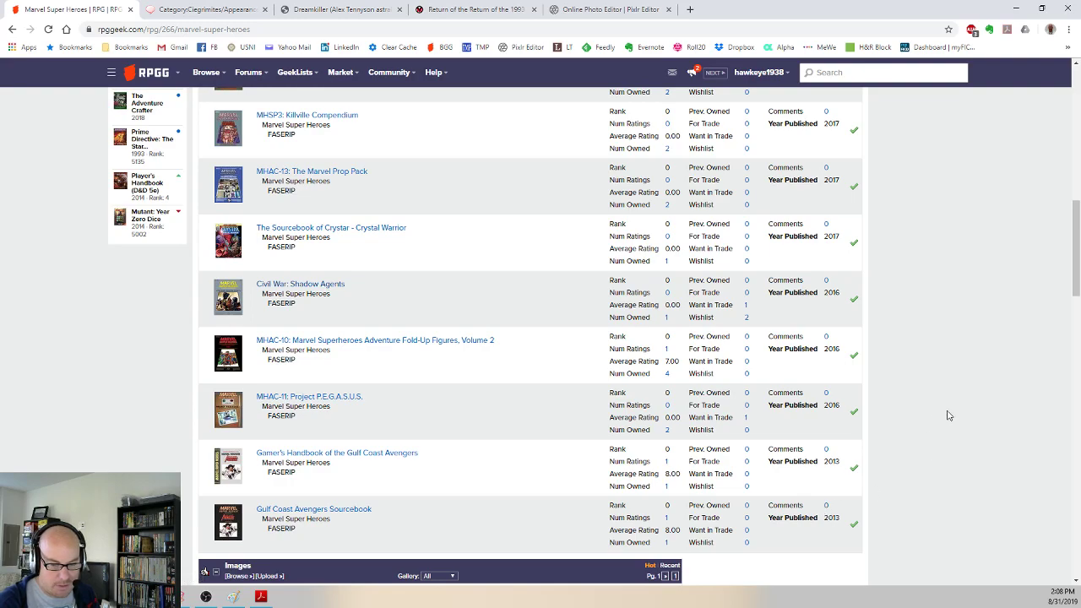
scroll(947, 416, "up", 9)
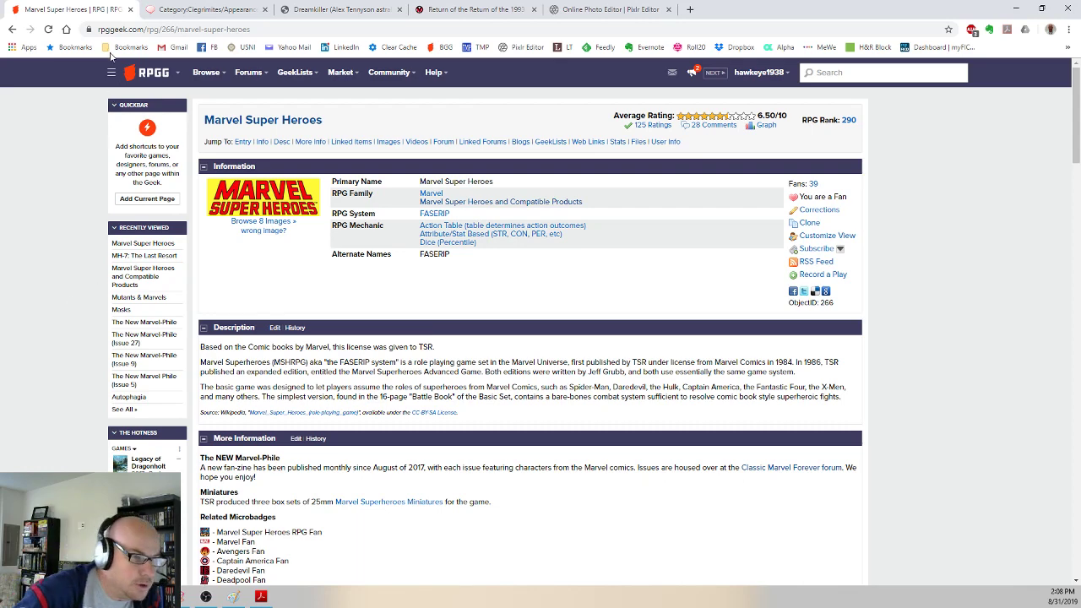
Step: Close the RPGGeek Marvel Super Heroes page and go to the Marvel Database home page
left_click(130, 9)
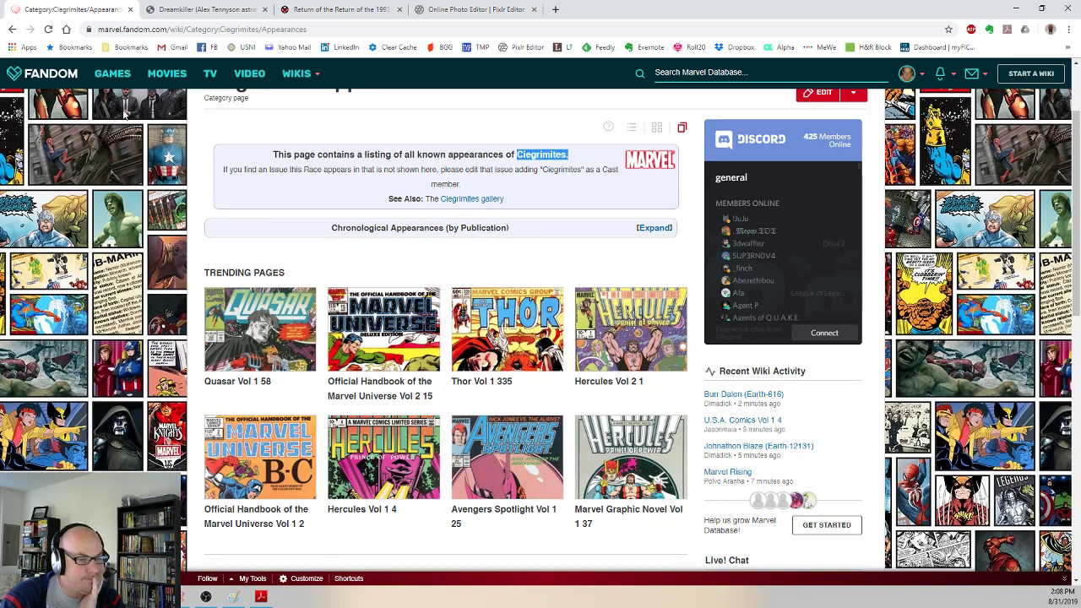
scroll(321, 143, "up", 2)
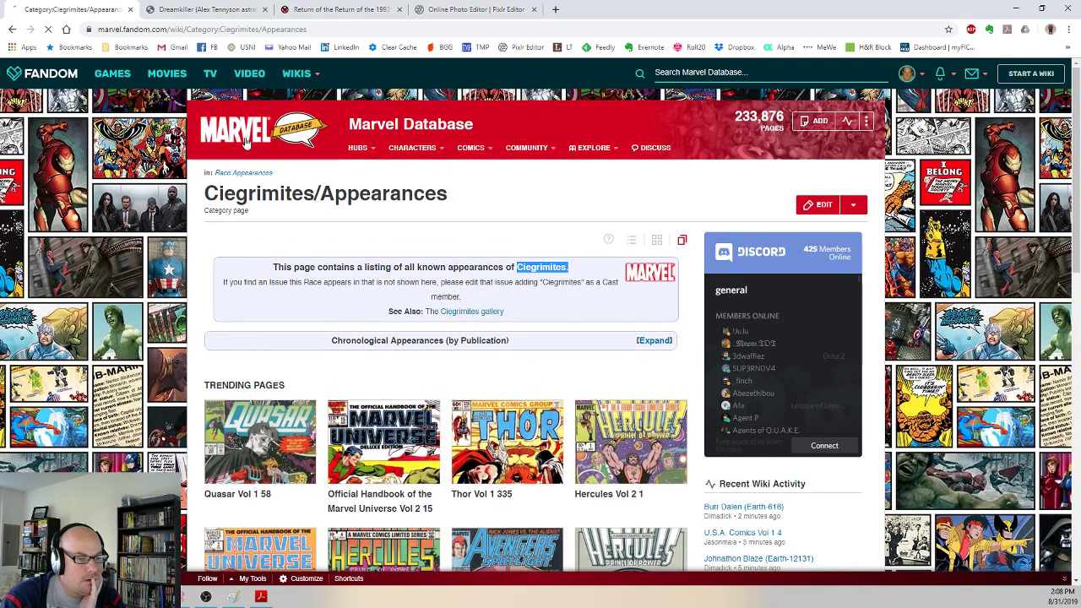
left_click(258, 175)
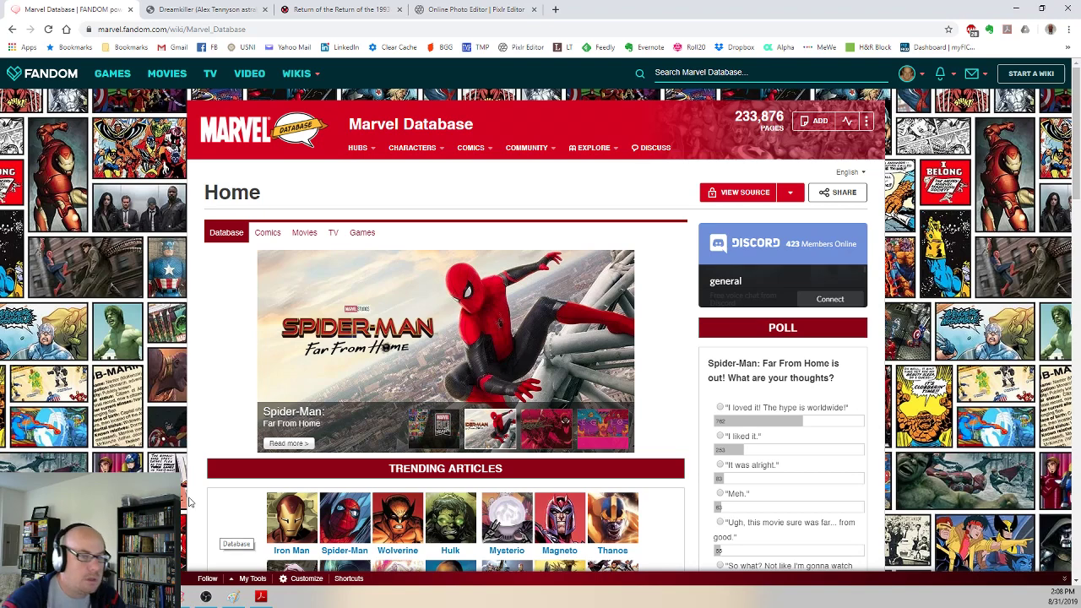
Step: View the Pixlr Editor start page and the blank Paint canvas, and return to the Marvel Database home page
left_click(486, 8)
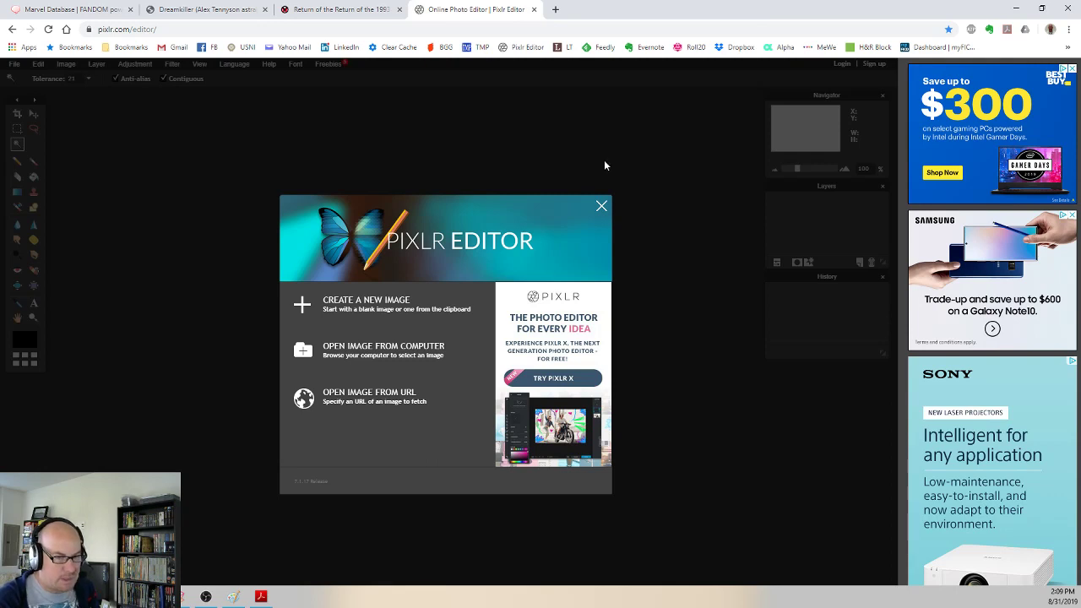
left_click(233, 597)
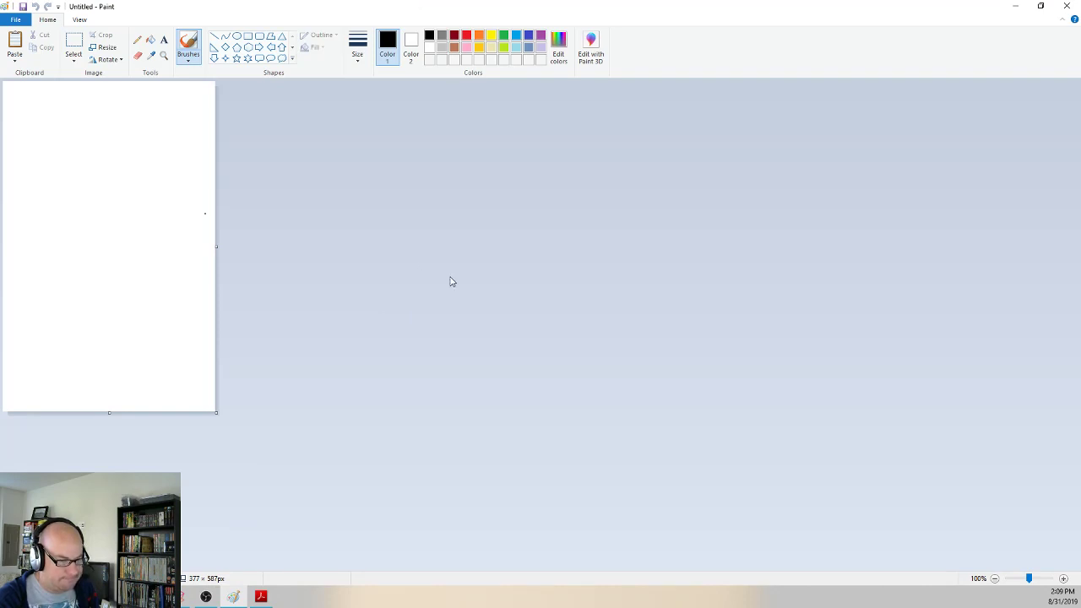
left_click(1015, 7)
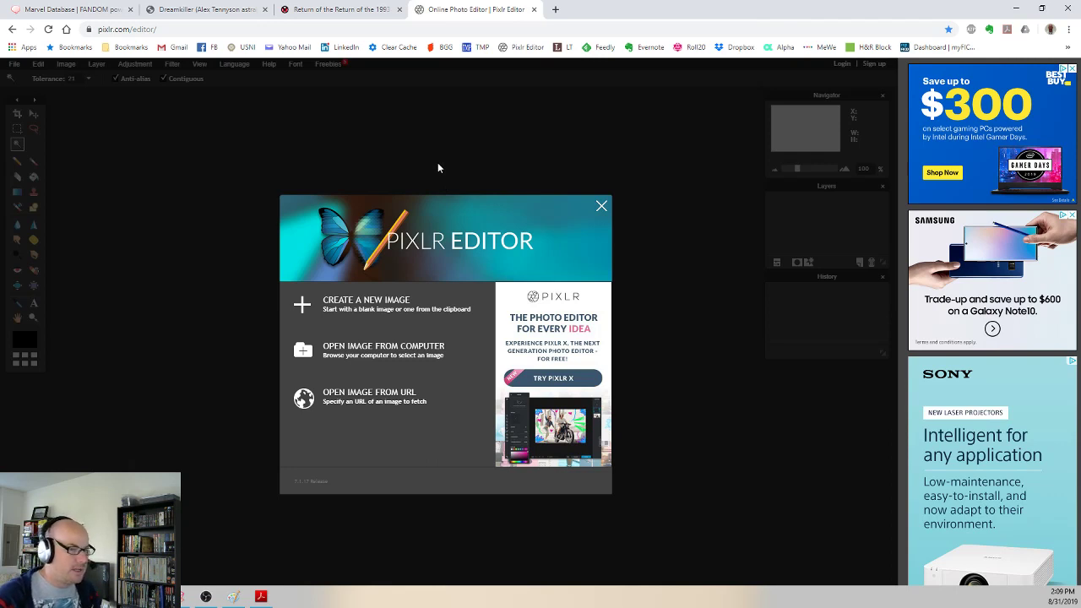
left_click(62, 11)
mouse_move(411, 151)
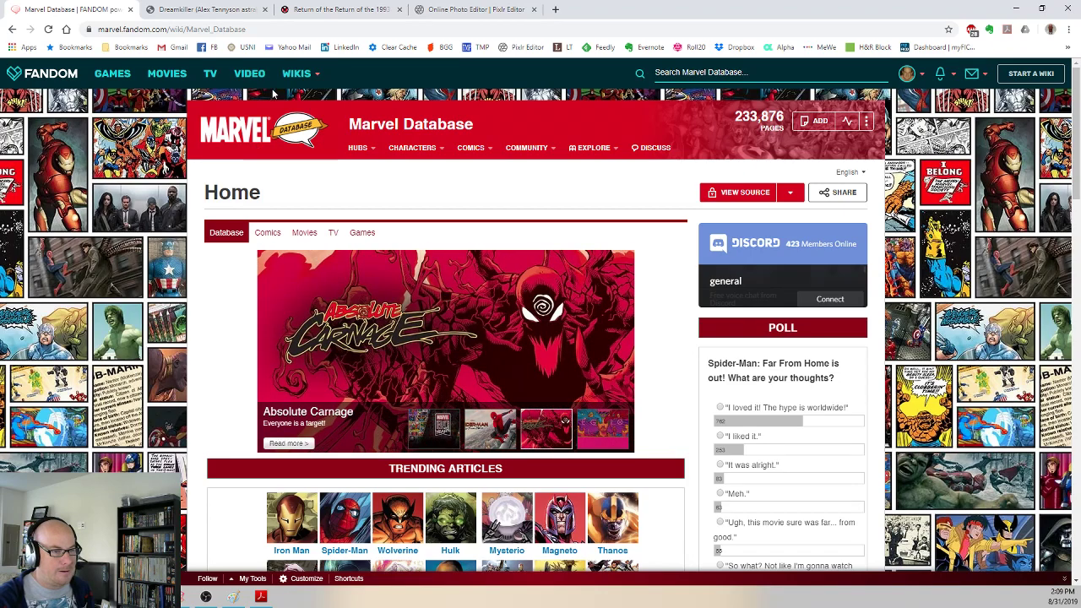
Step: Open the Dreamkiller profile on marvunapp.com and look through its statistics, powers and history
left_click(239, 17)
scroll(534, 226, "up", 4)
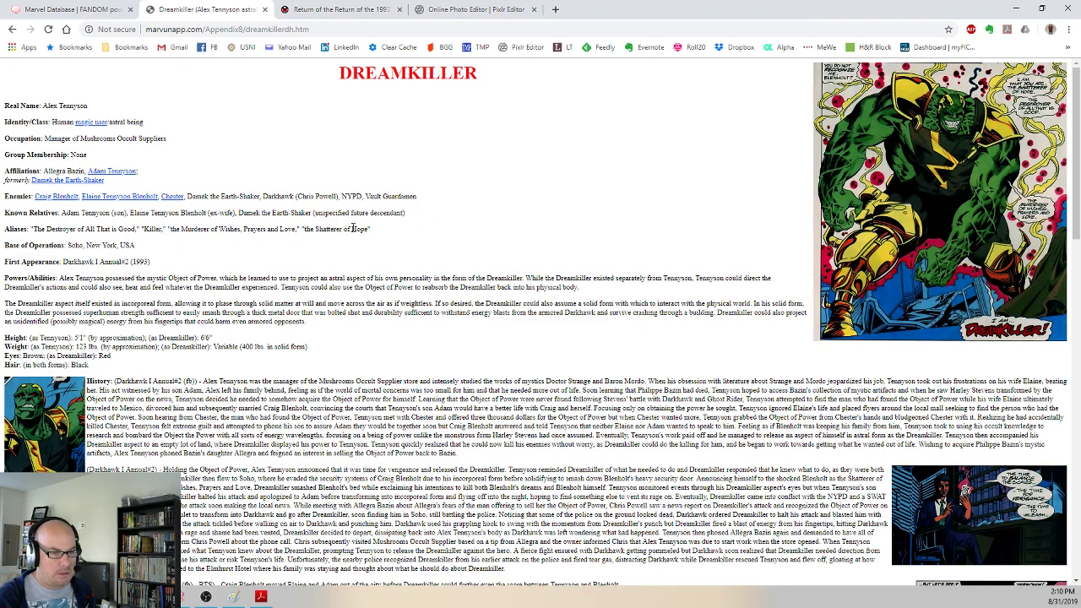
scroll(363, 291, "down", 3)
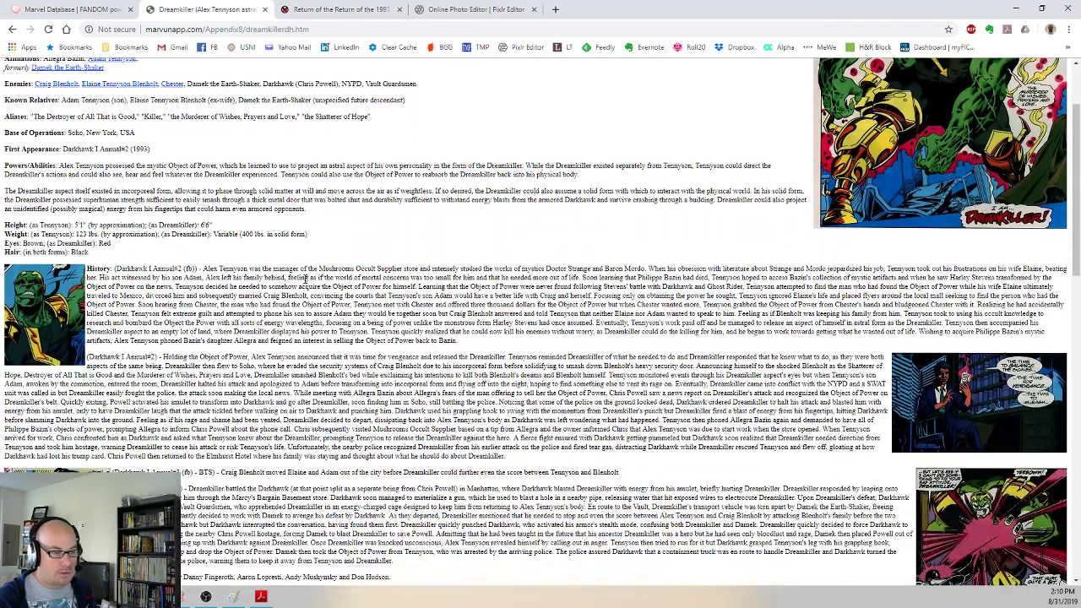
scroll(296, 261, "down", 3)
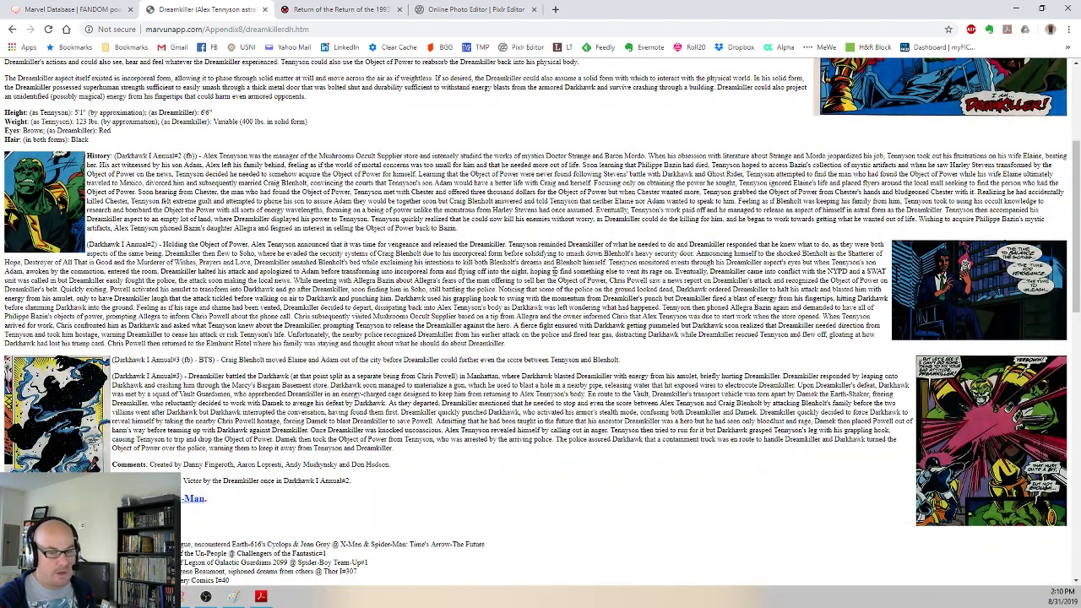
scroll(555, 271, "up", 6)
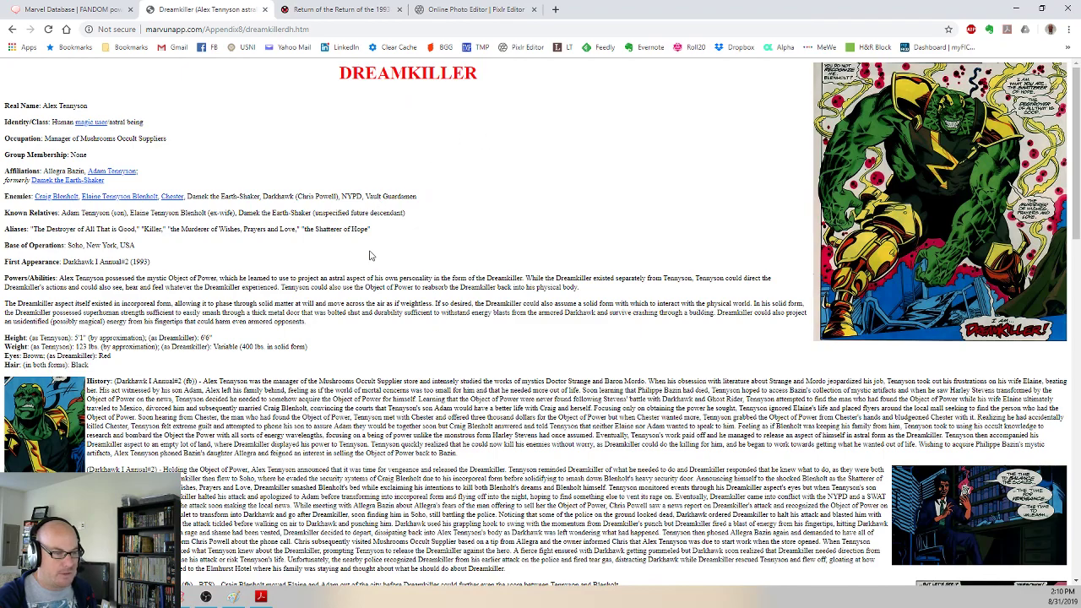
scroll(369, 253, "down", 6)
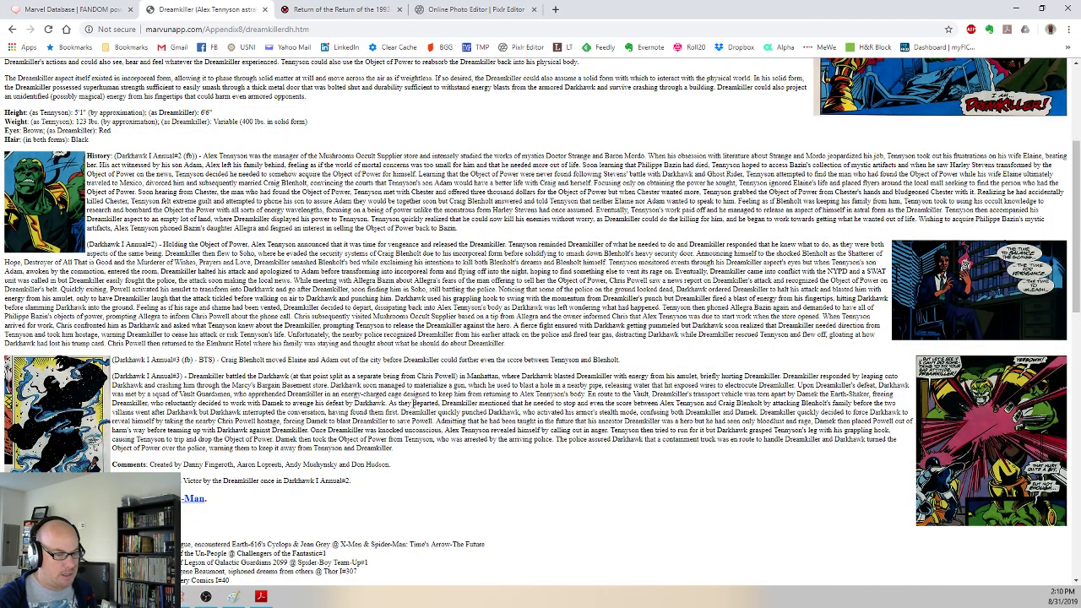
Step: Review the Dreamkiller profile from its history section back up to the heading
scroll(411, 404, "up", 2)
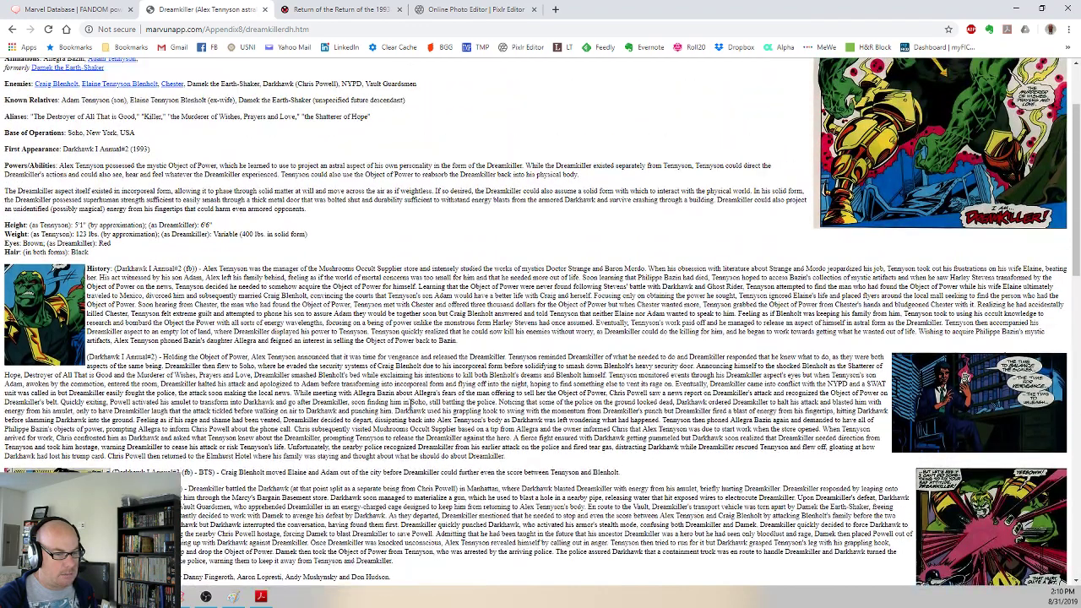
scroll(411, 404, "up", 1)
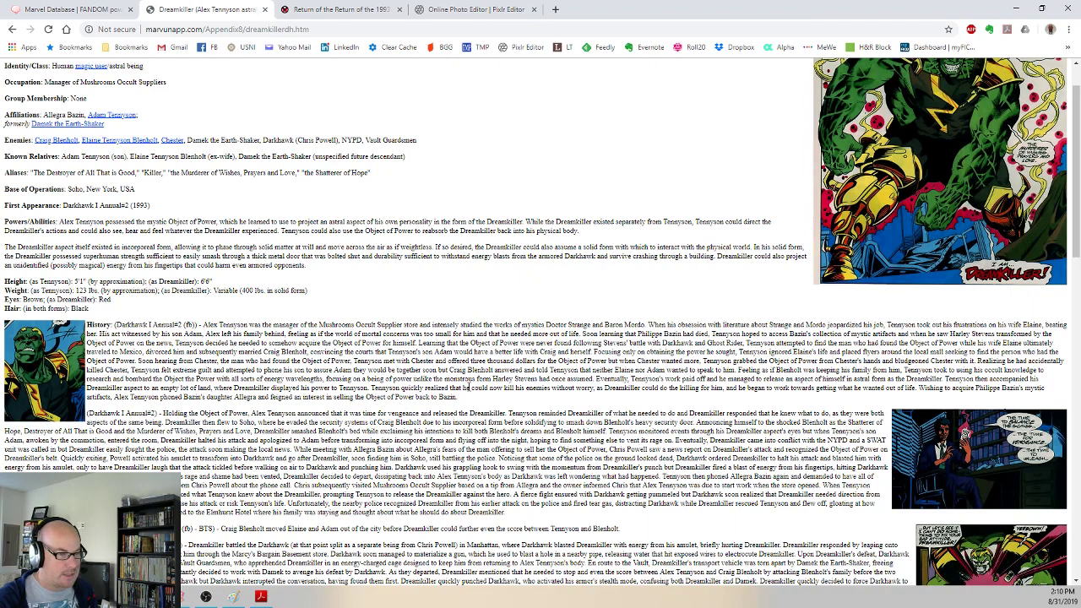
scroll(402, 406, "up", 1)
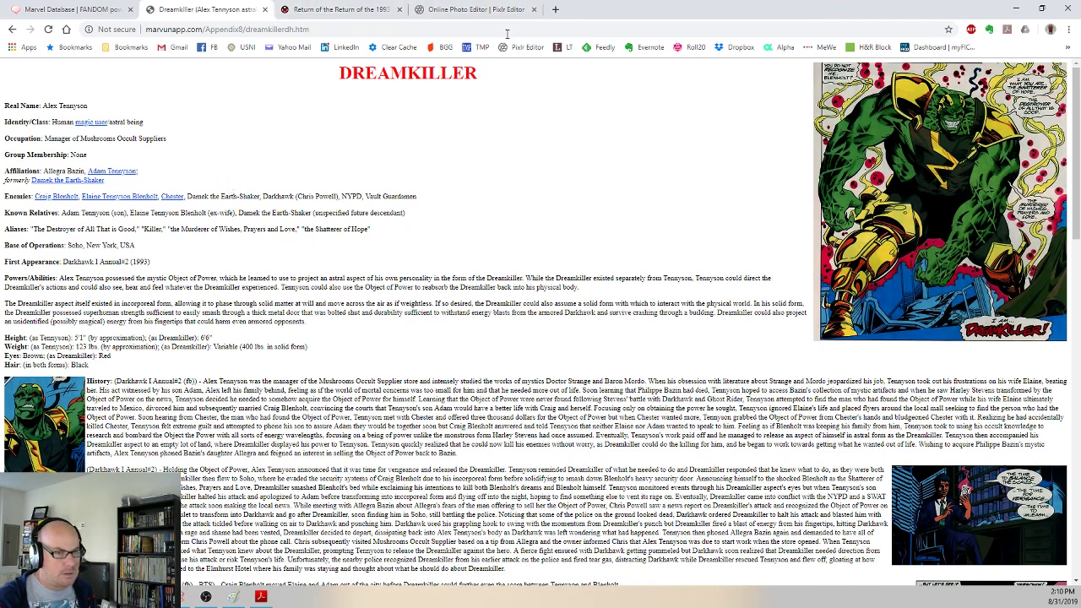
Step: Open Ben Riely's Marvel RPG Page from the MSH bookmarks in a new tab
key("ctrl+t")
left_click(136, 47)
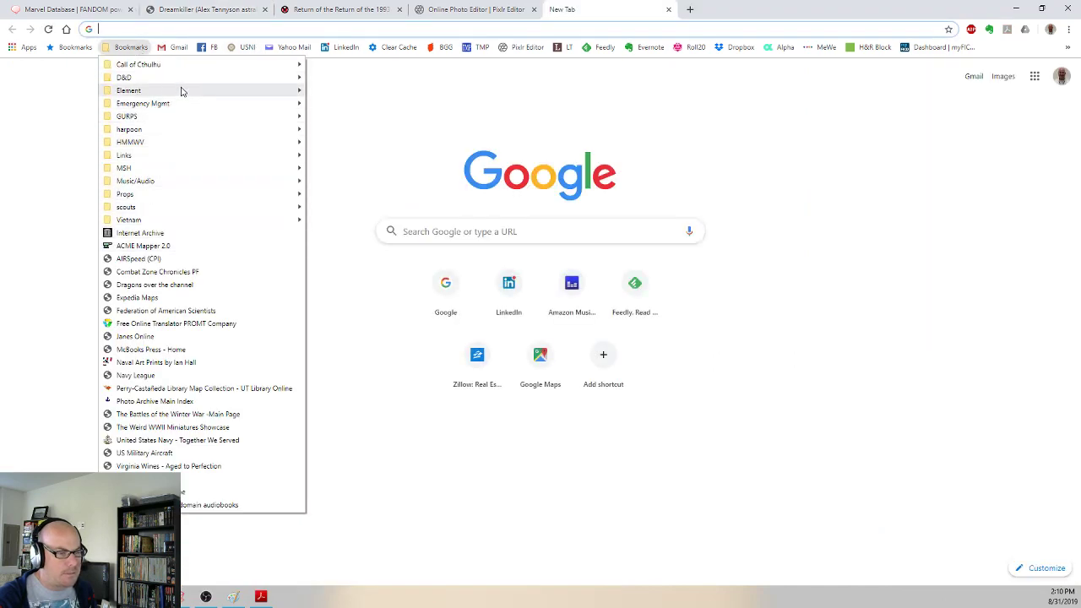
mouse_move(171, 166)
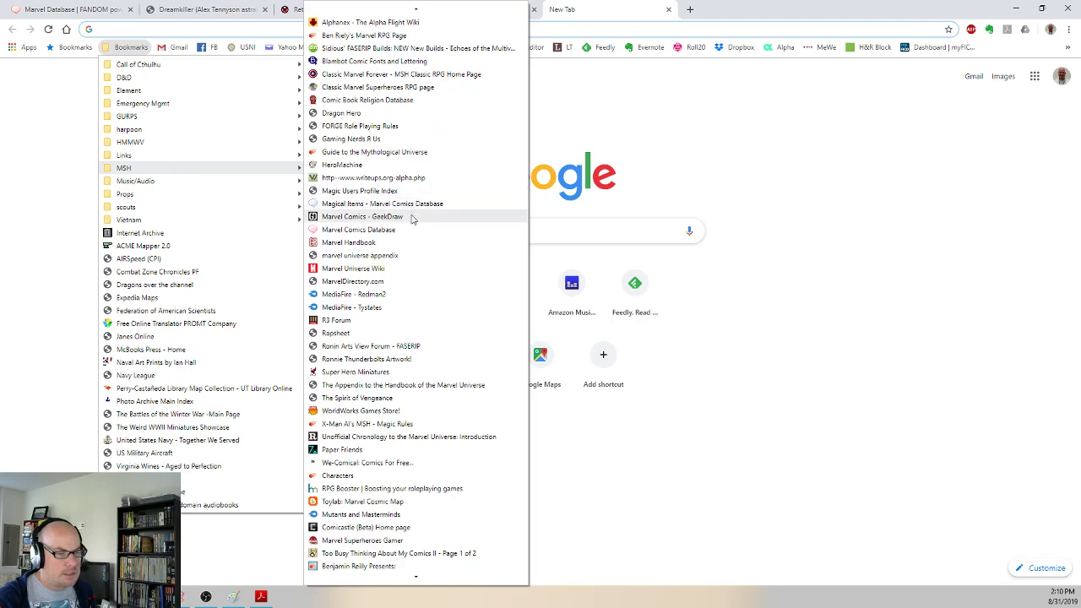
left_click(386, 35)
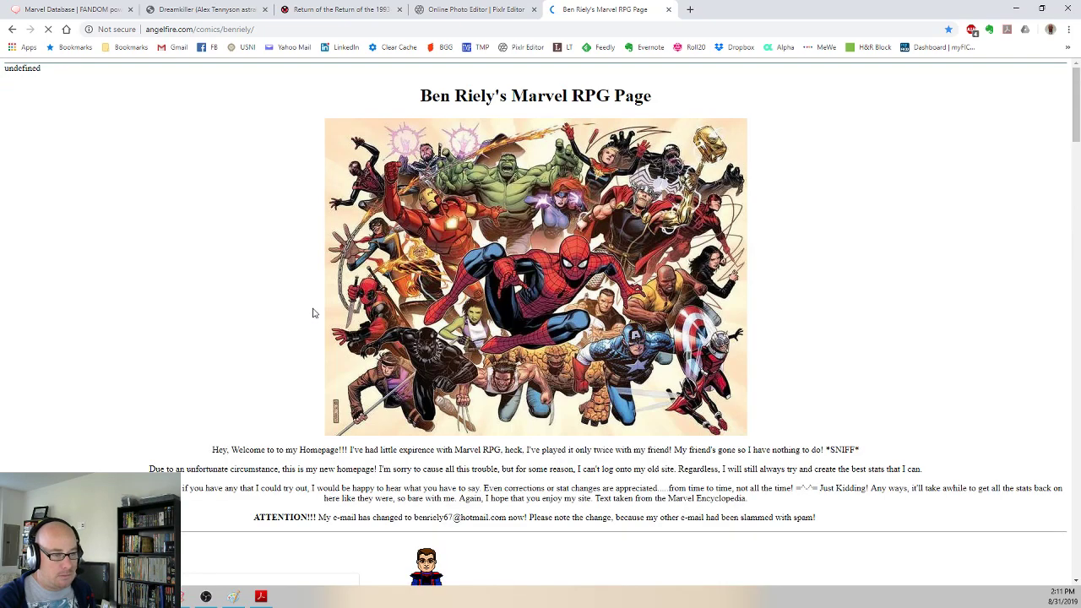
Step: Look through the Marvel RPG page's introduction and its Hero Stats links, from Spider-Man through Wolverine
scroll(257, 320, "down", 7)
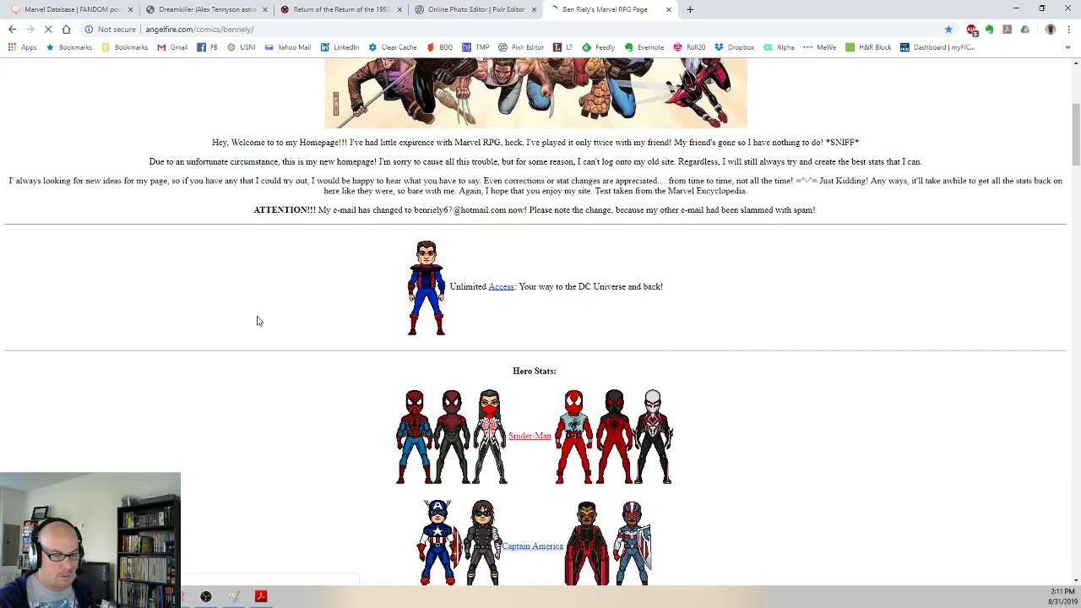
scroll(257, 321, "up", 3)
scroll(258, 321, "down", 6)
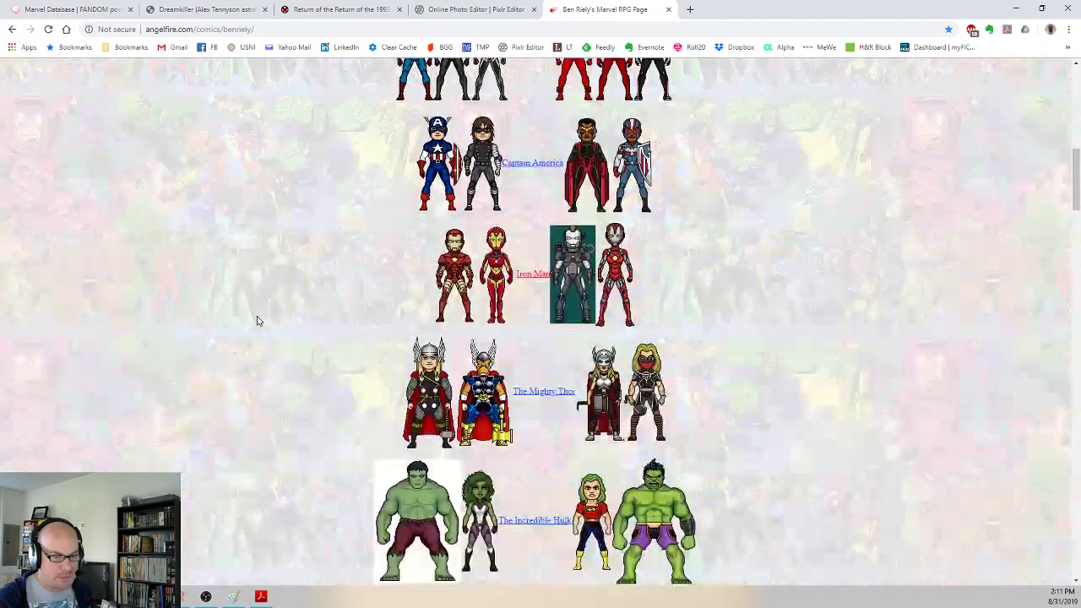
scroll(257, 321, "up", 3)
scroll(257, 321, "up", 5)
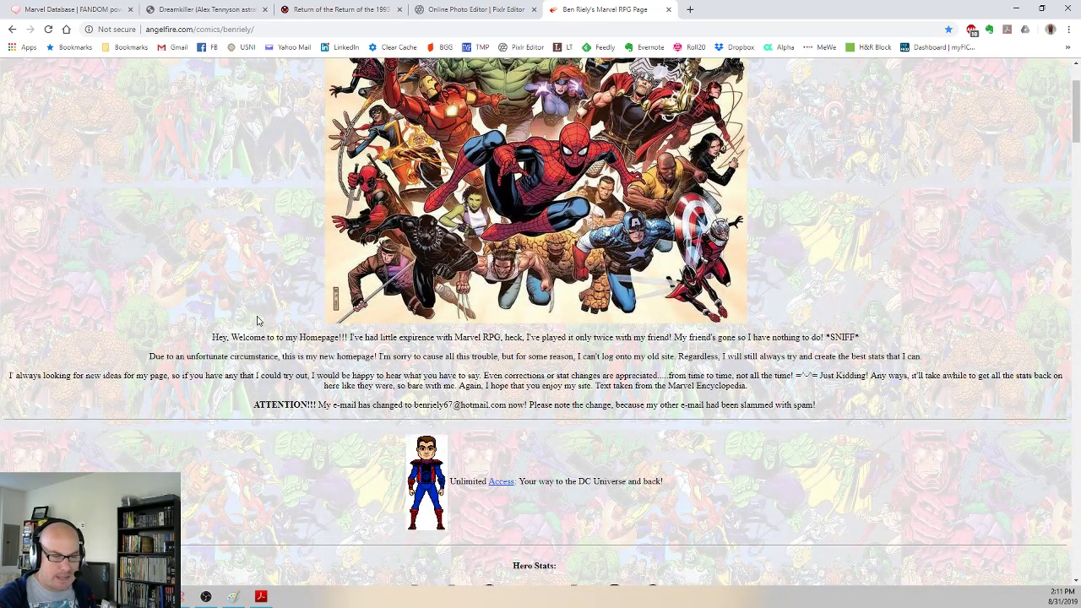
scroll(257, 321, "up", 2)
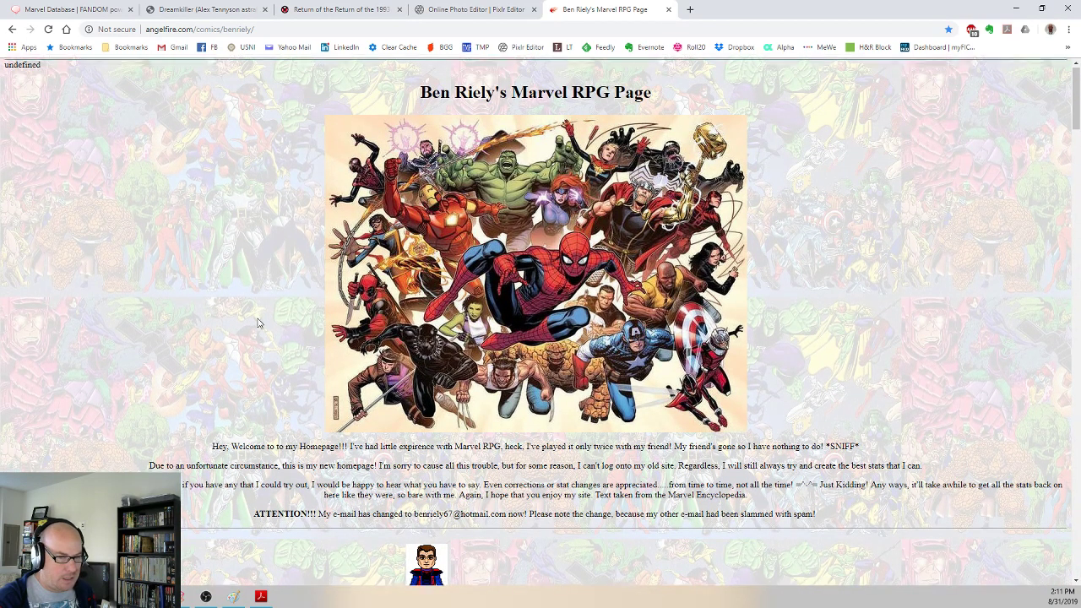
scroll(257, 321, "down", 3)
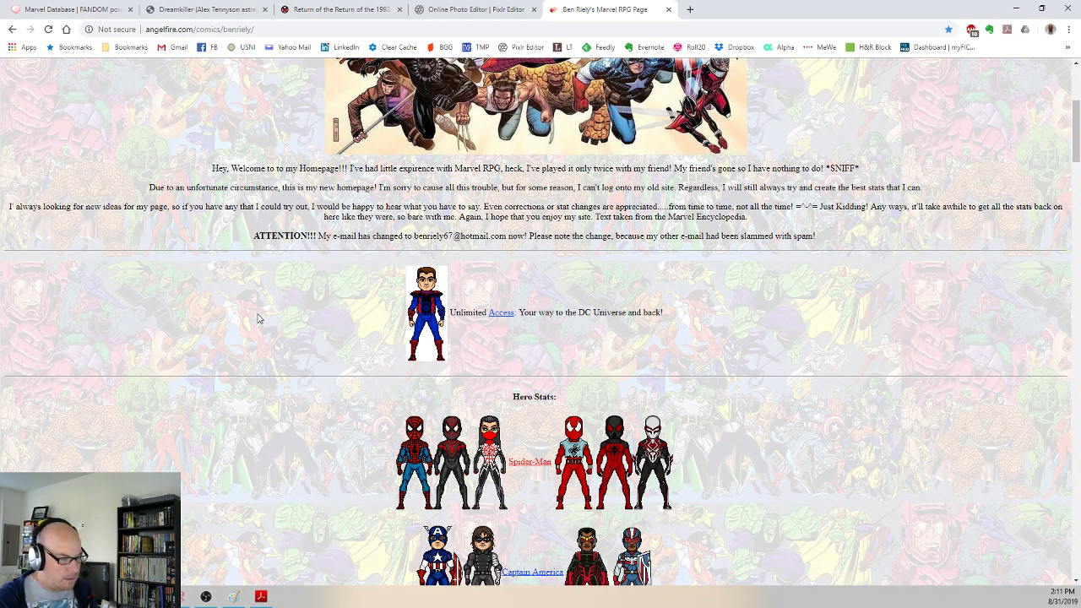
scroll(260, 317, "down", 4)
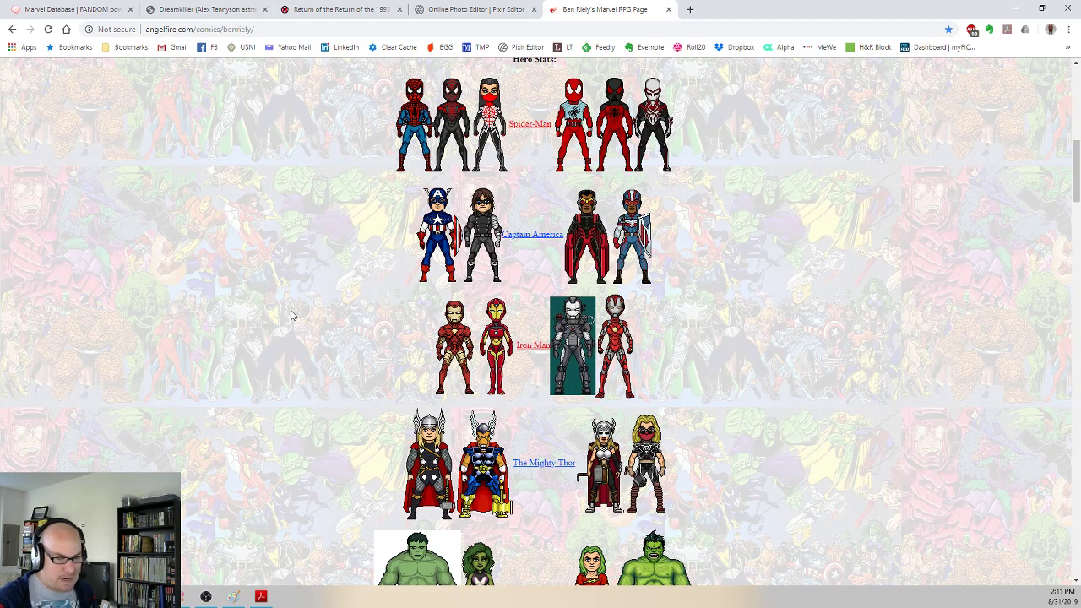
scroll(304, 292, "down", 2)
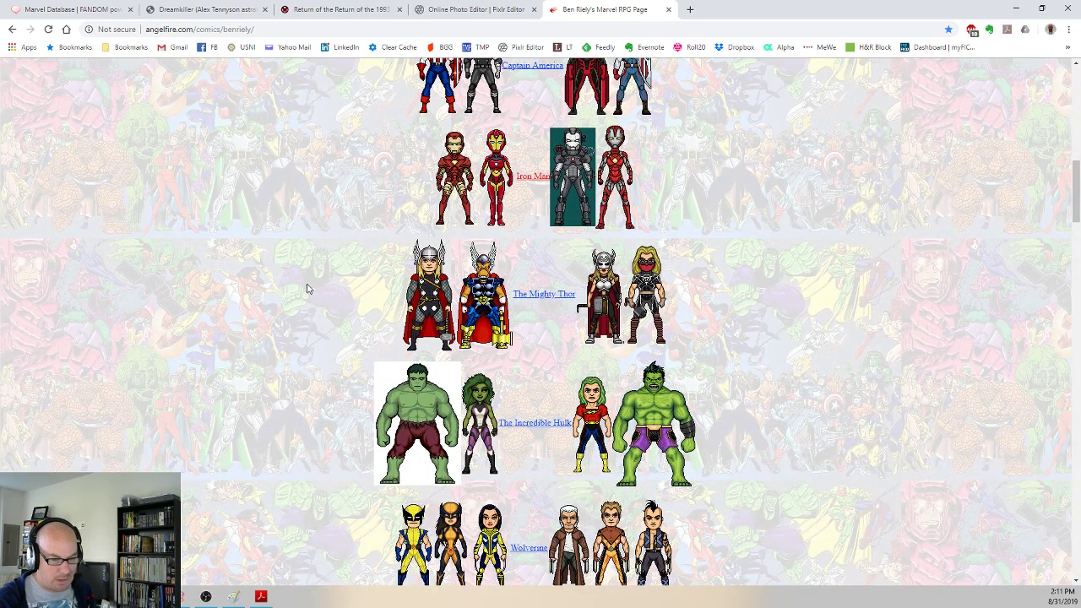
scroll(306, 288, "down", 2)
scroll(305, 290, "up", 8)
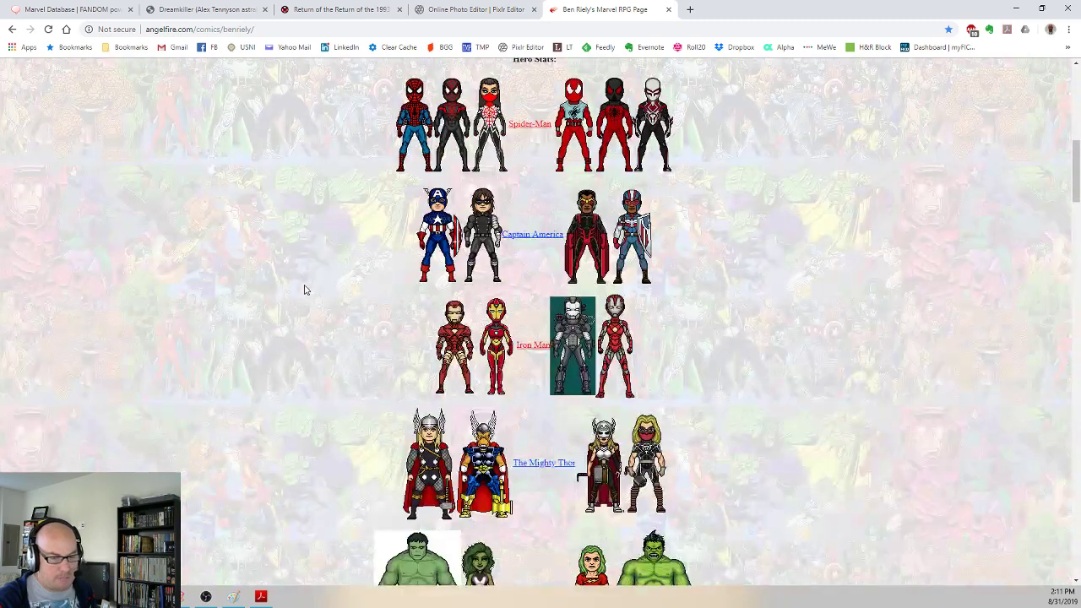
scroll(305, 289, "up", 2)
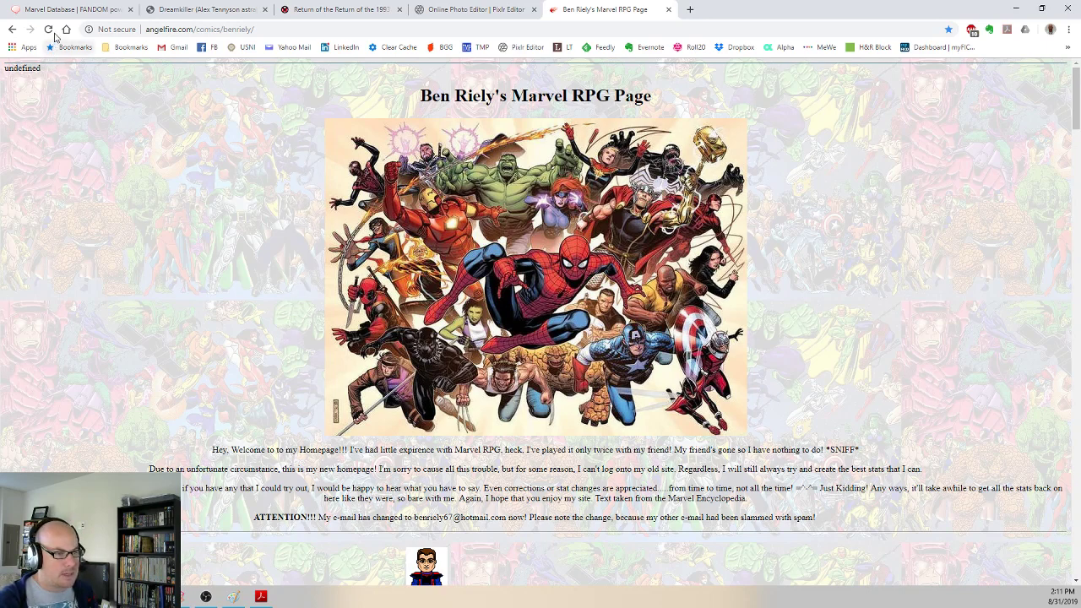
Step: Open the ELIOT R. BROWN: Comically Technical site from the MSH bookmarks in the same tab
left_click(128, 46)
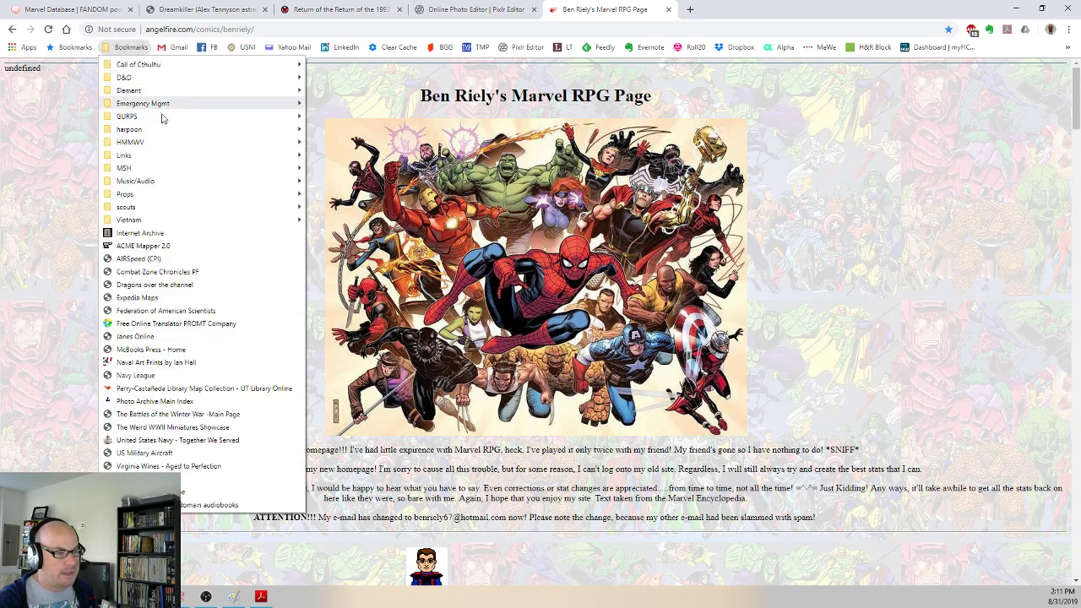
mouse_move(202, 169)
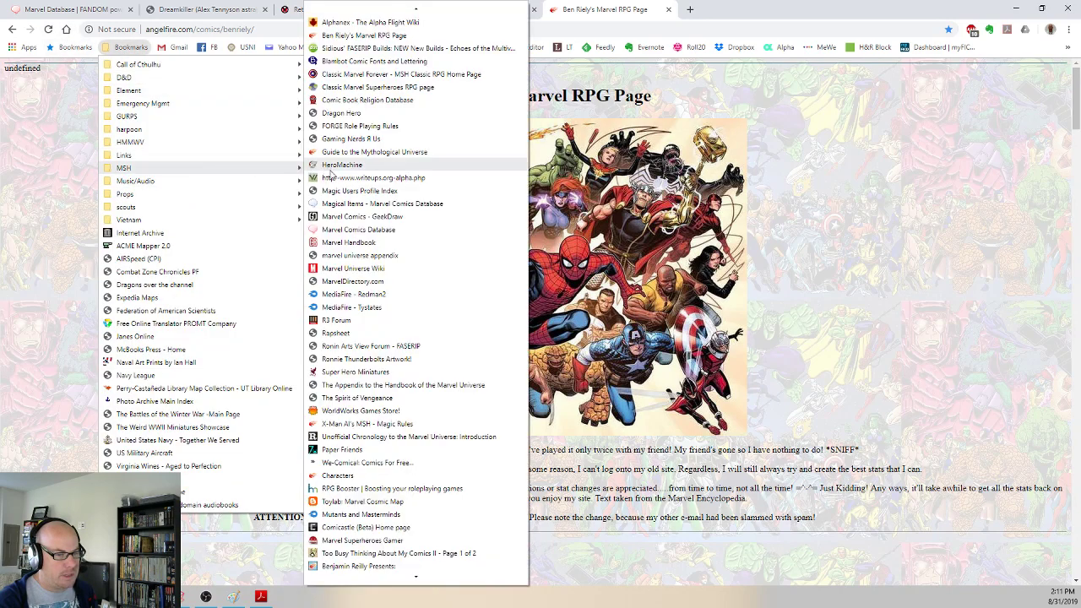
scroll(363, 330, "down", 5)
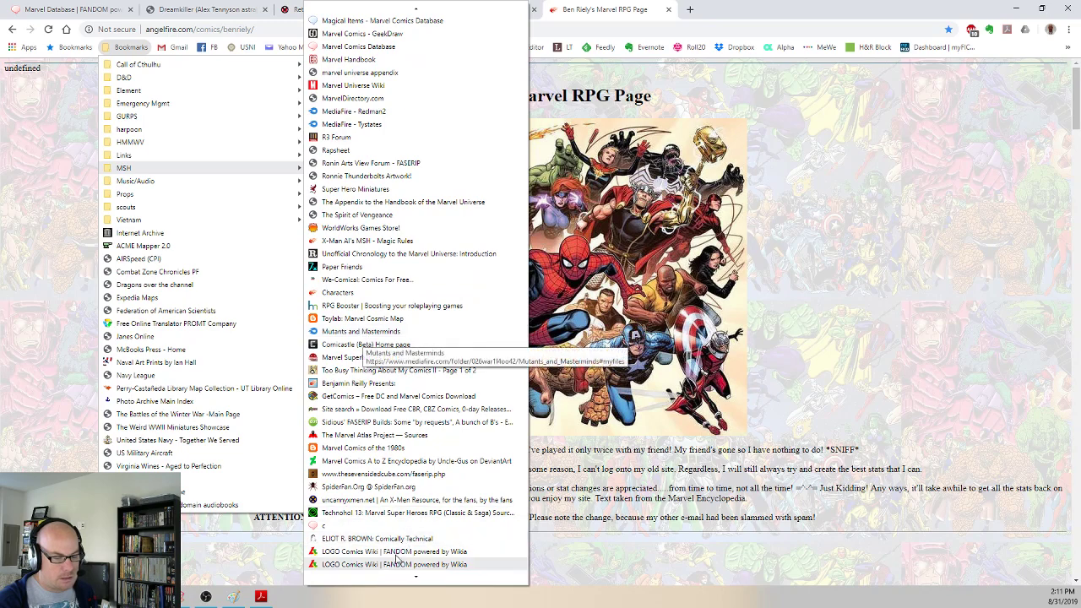
left_click(377, 539)
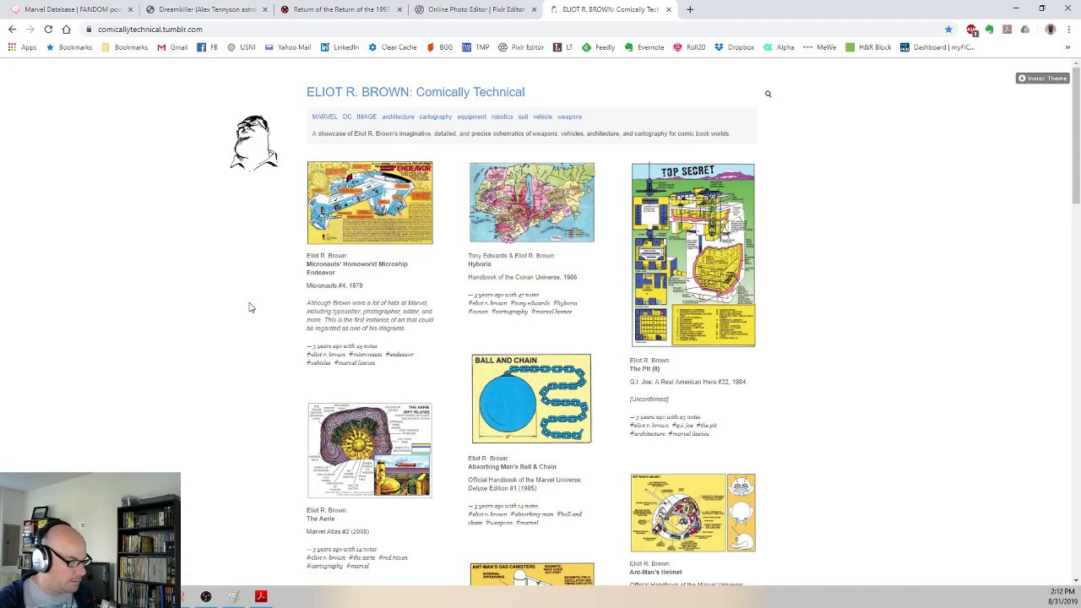
Step: Look through the first page of comic-book schematics and maps, down to the Avengers Mansion floor plans
scroll(253, 333, "down", 2)
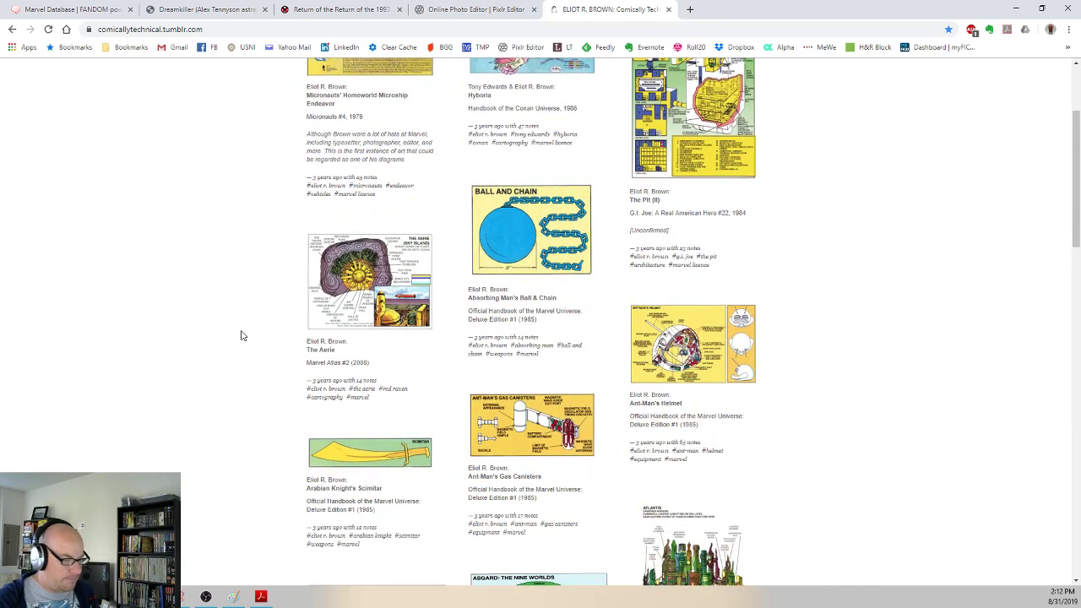
scroll(239, 335, "down", 2)
scroll(204, 302, "down", 5)
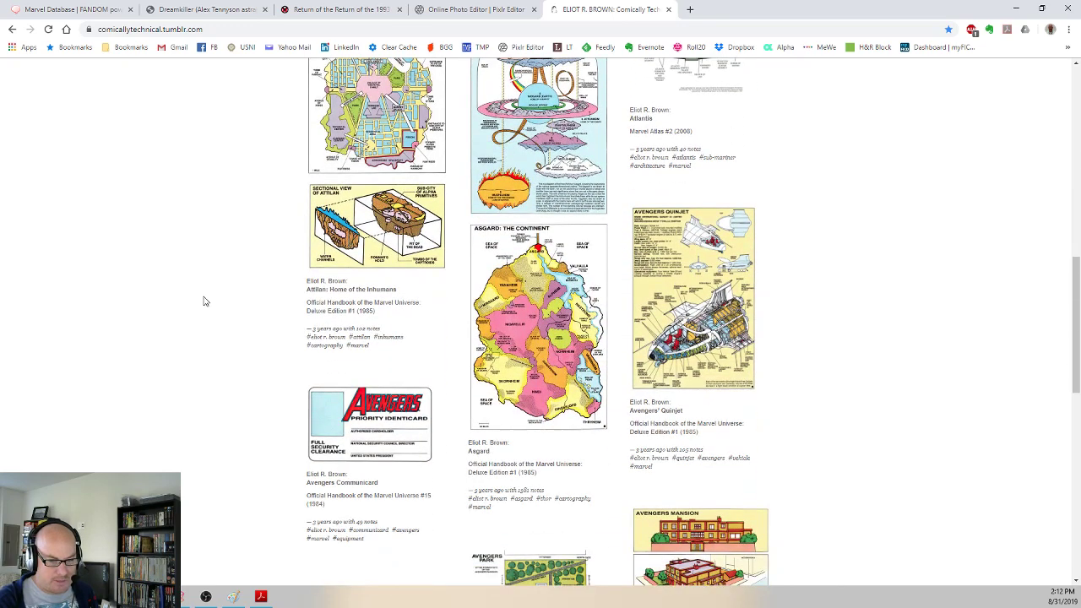
scroll(204, 301, "up", 3)
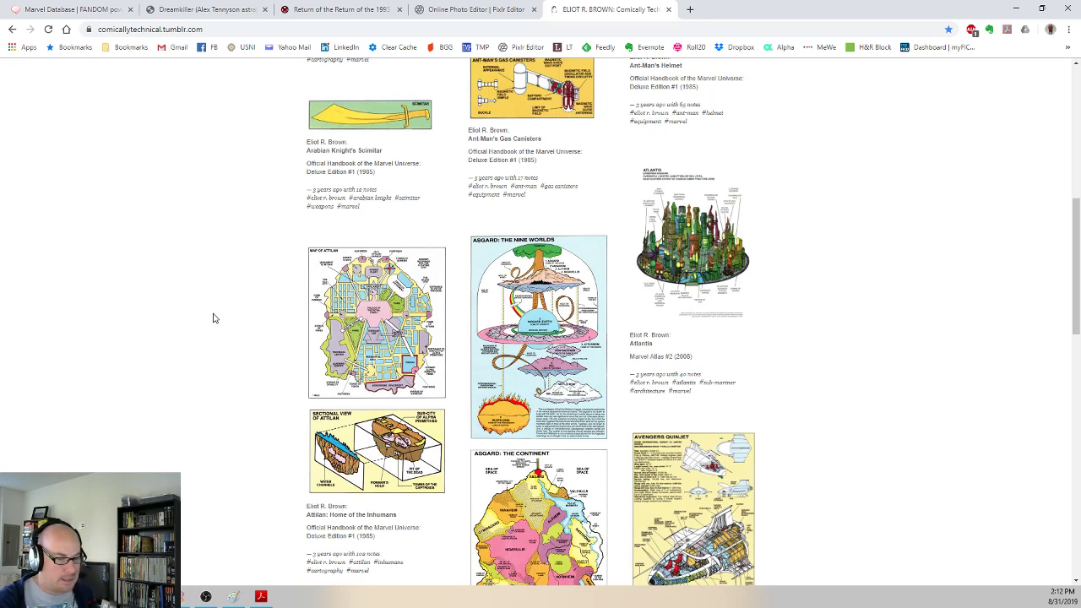
scroll(214, 317, "down", 6)
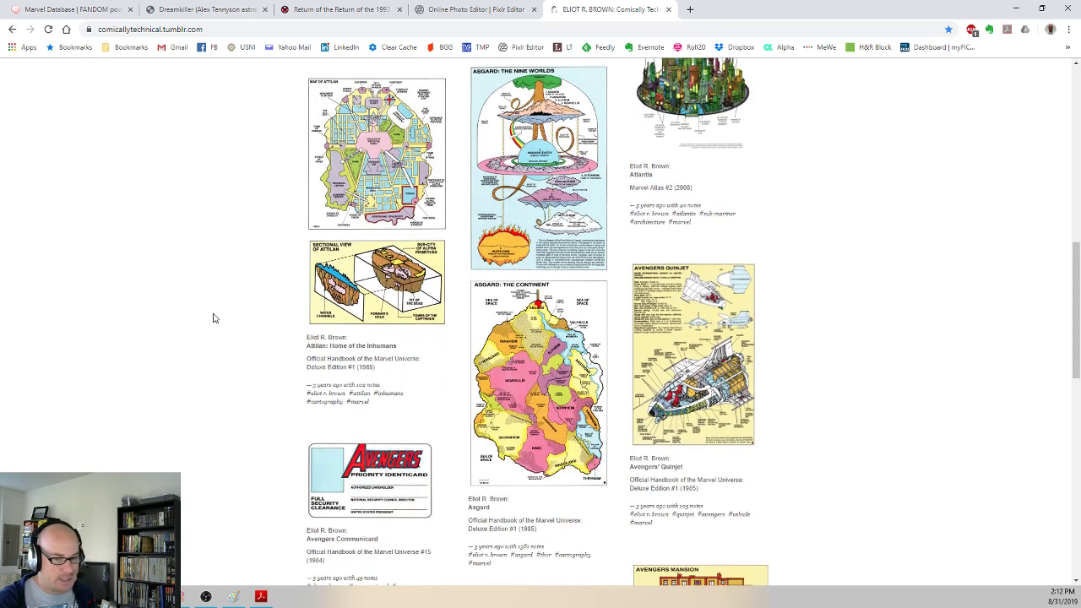
scroll(213, 315, "down", 5)
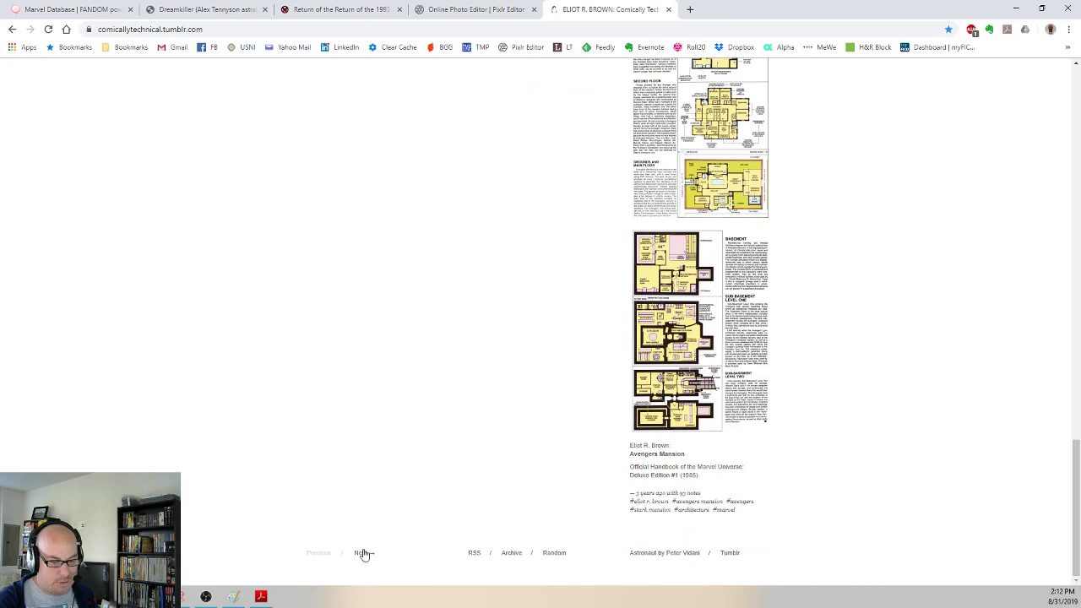
scroll(231, 217, "up", 10)
scroll(231, 217, "up", 4)
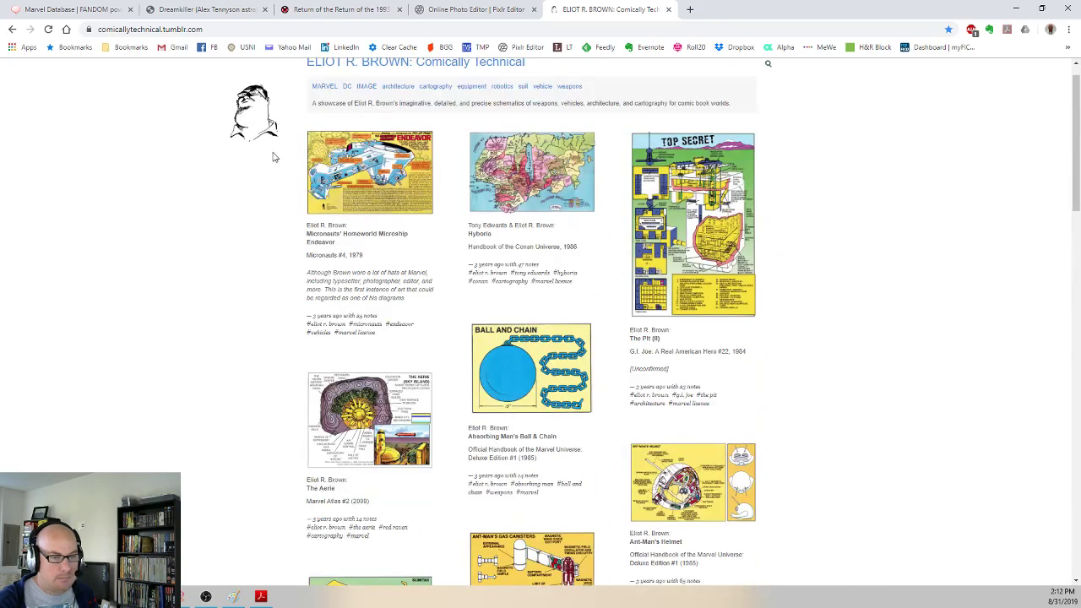
Step: Show only the posts tagged Marvel and examine the Avengers Mansion, Avengers Compound and Avengers Tower plans
left_click(324, 87)
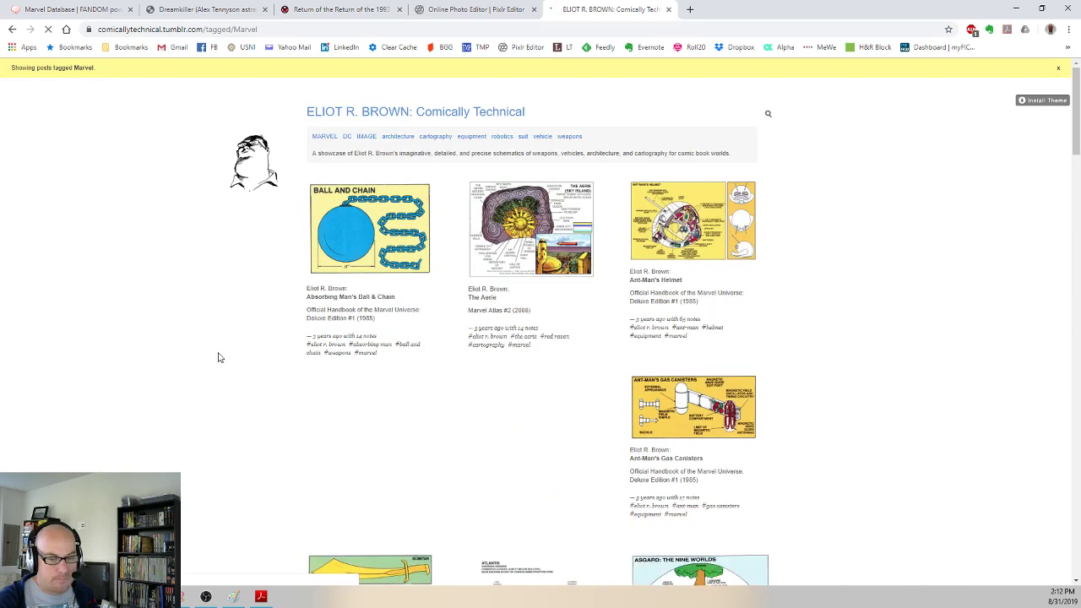
scroll(217, 357, "down", 3)
scroll(218, 357, "down", 5)
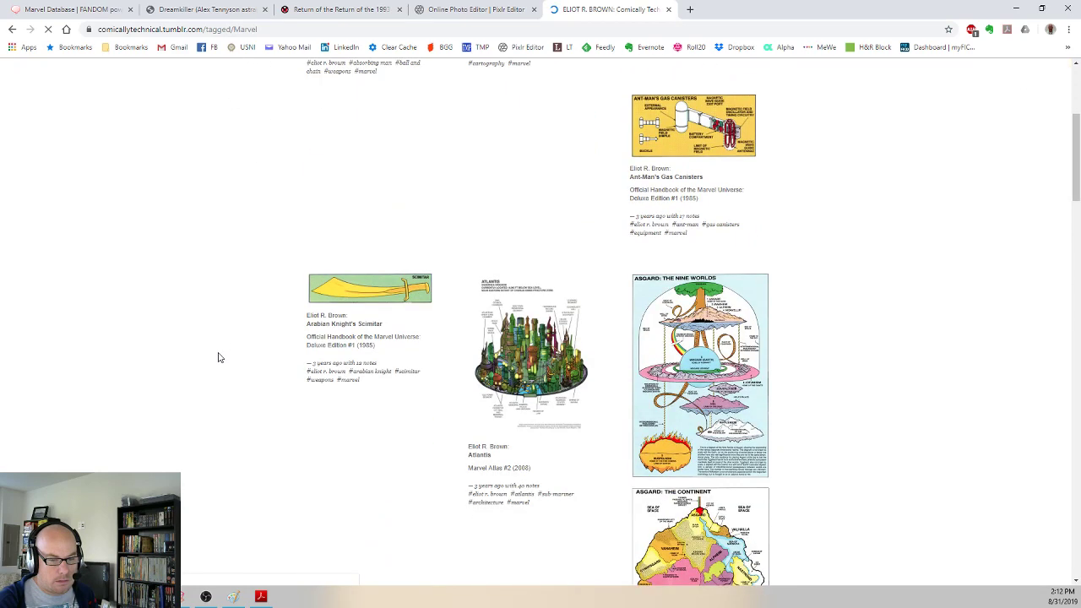
scroll(217, 359, "down", 2)
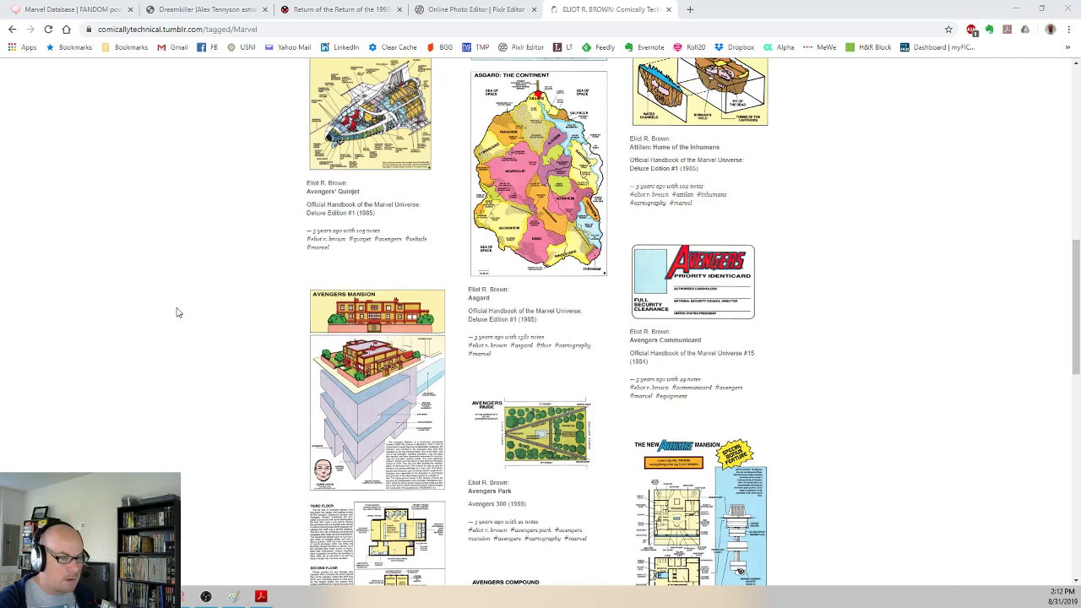
scroll(187, 306, "down", 3)
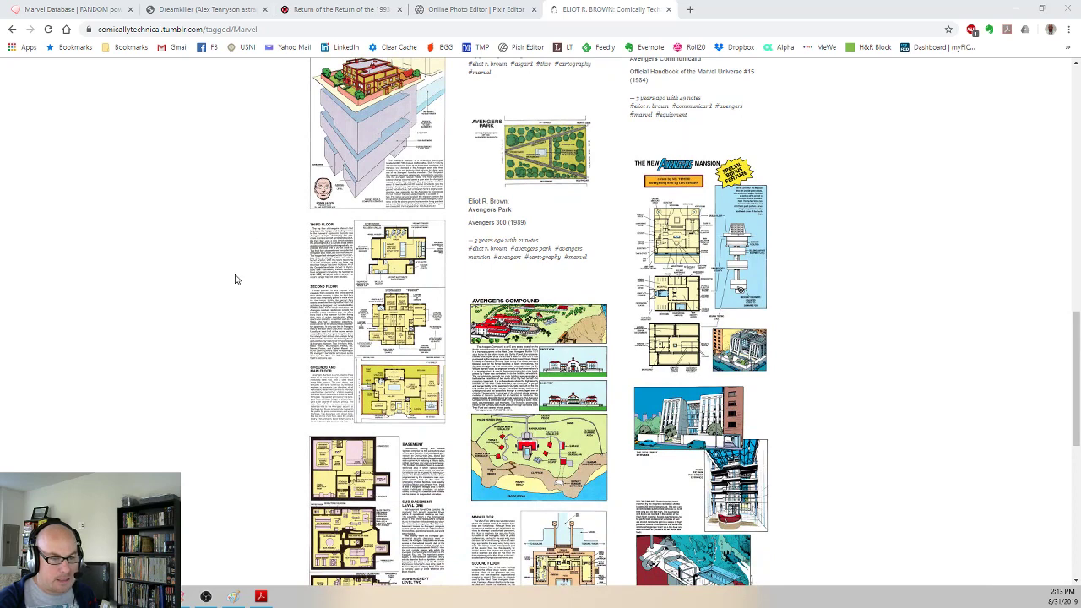
scroll(236, 280, "down", 2)
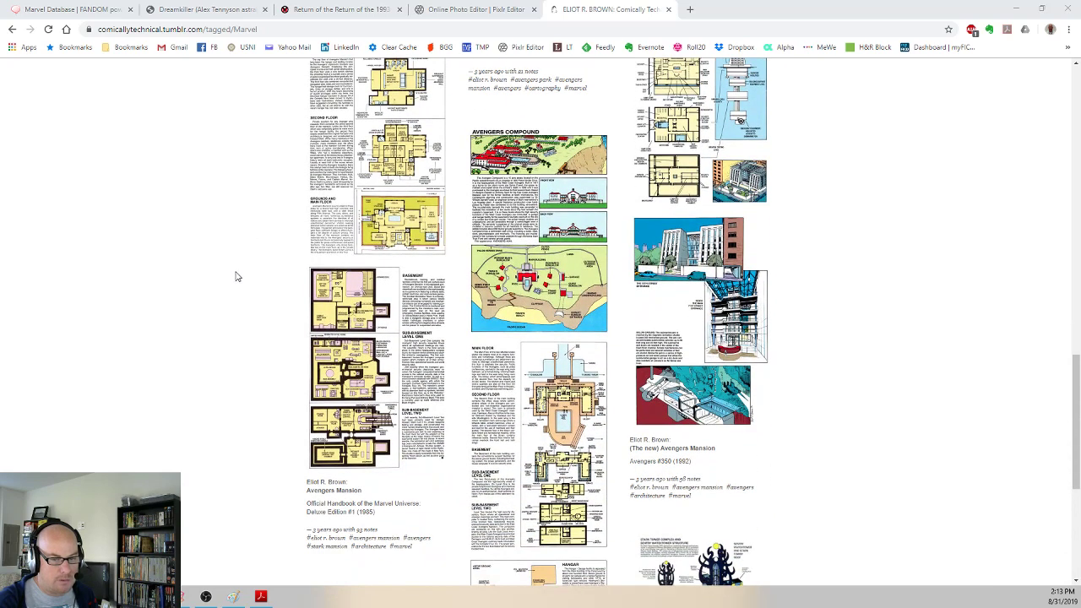
scroll(237, 276, "down", 1)
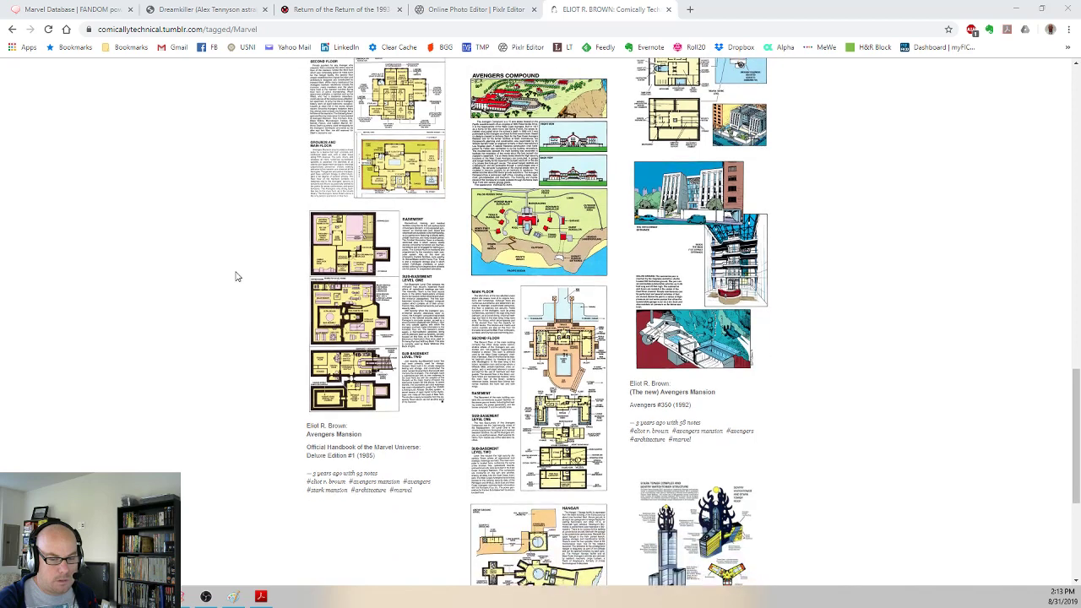
scroll(237, 276, "down", 3)
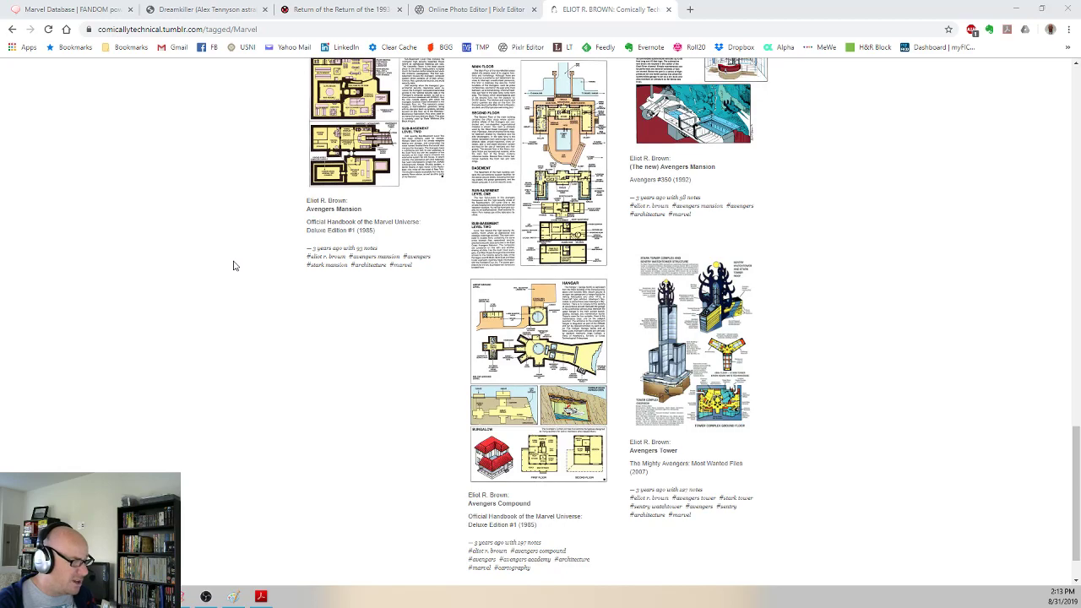
scroll(238, 290, "down", 1)
scroll(237, 289, "up", 15)
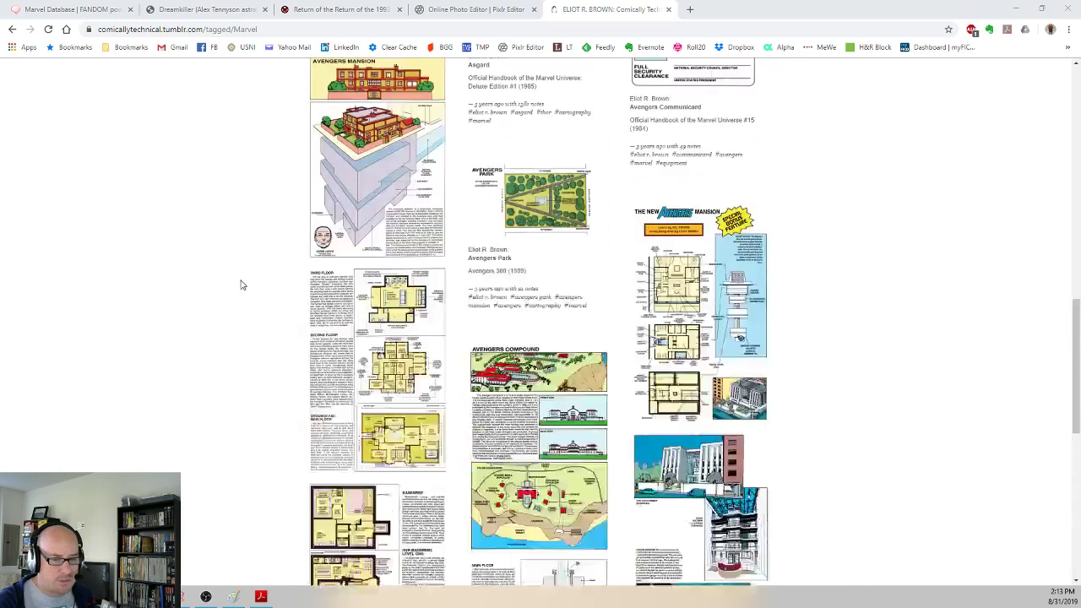
Step: Show only the posts tagged cartography and look through the first page's maps, from Attilan and Asgard to Doomstadt and Madripoor
left_click(435, 136)
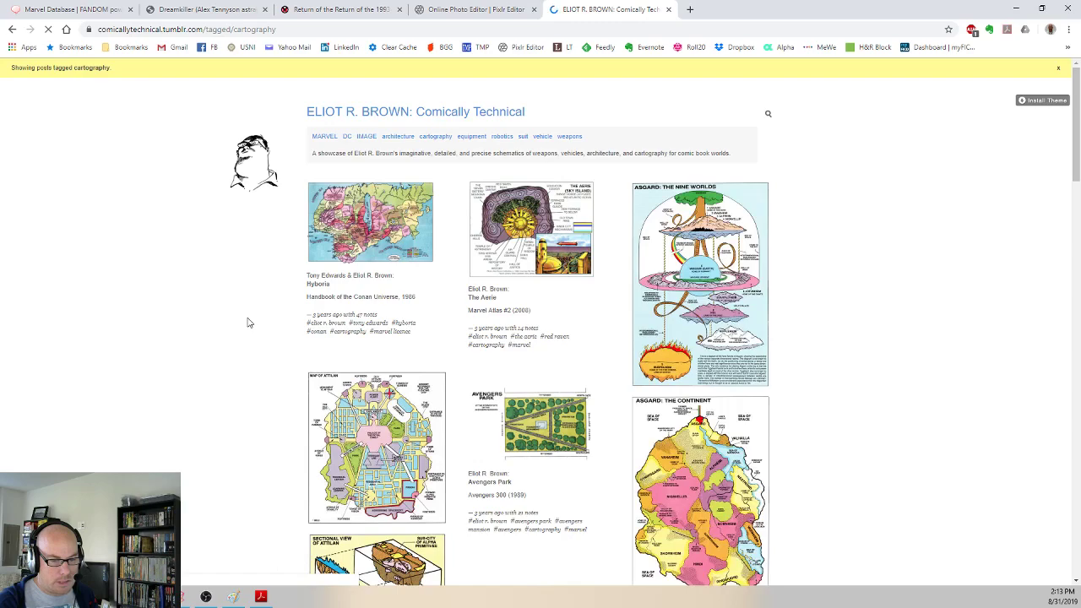
scroll(249, 323, "down", 3)
scroll(249, 323, "down", 3)
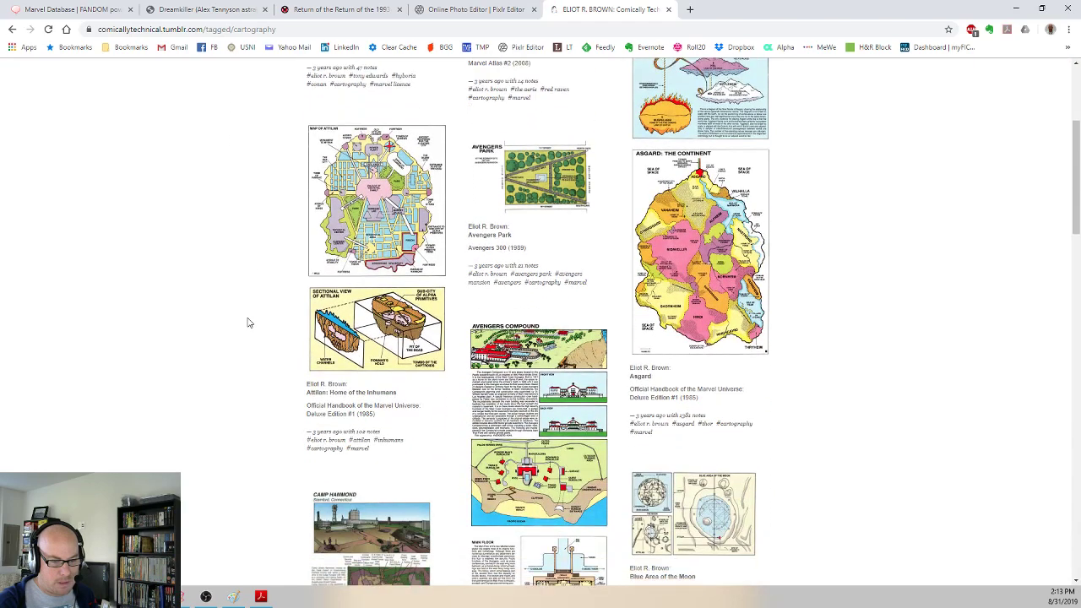
scroll(249, 321, "down", 2)
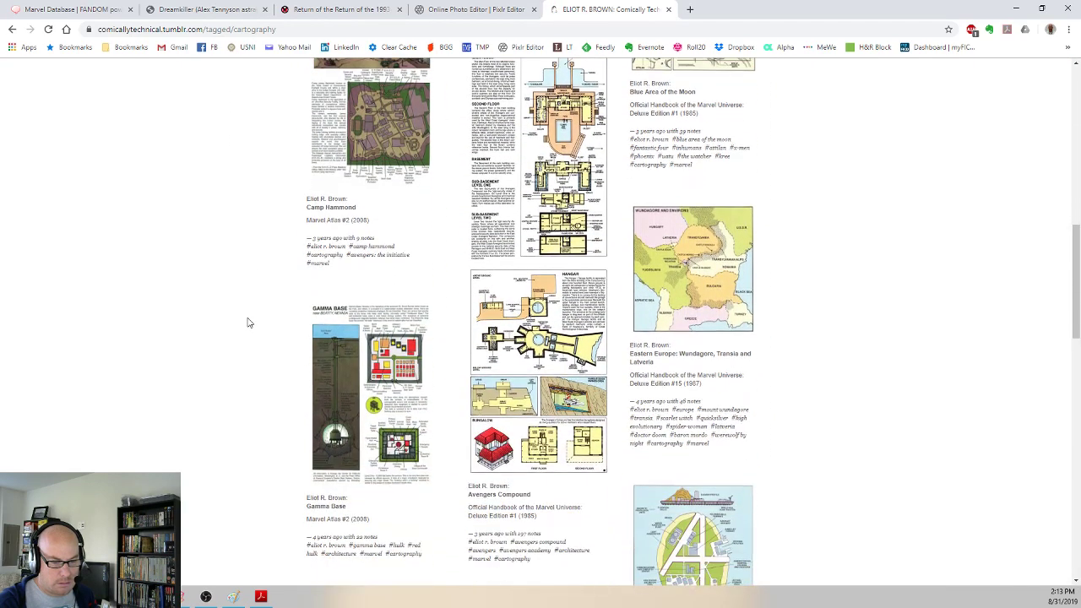
scroll(260, 323, "down", 5)
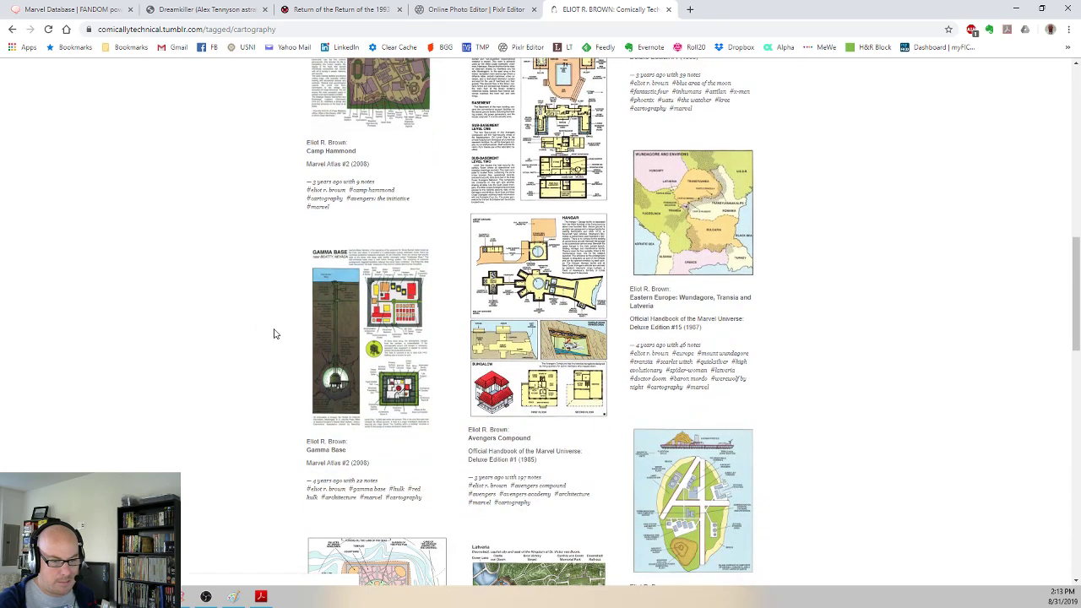
scroll(260, 278, "down", 2)
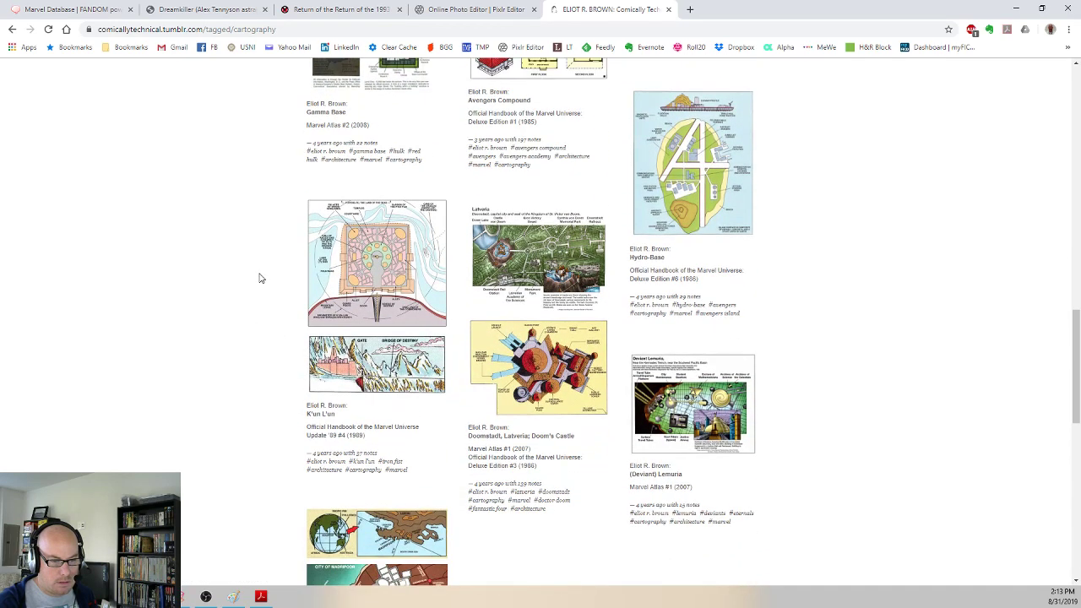
scroll(260, 278, "down", 1)
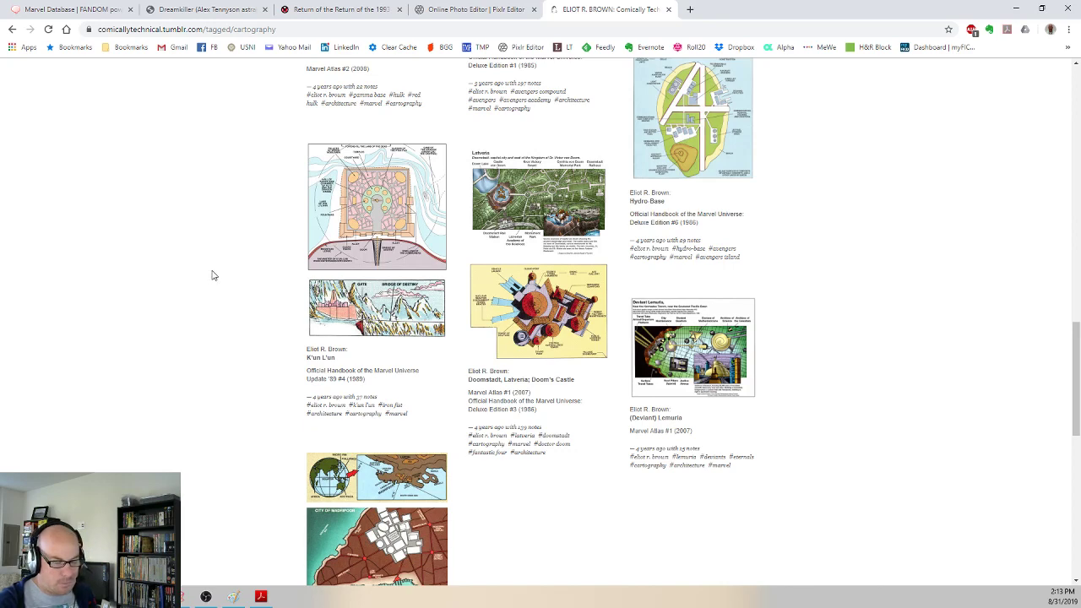
scroll(215, 272, "down", 5)
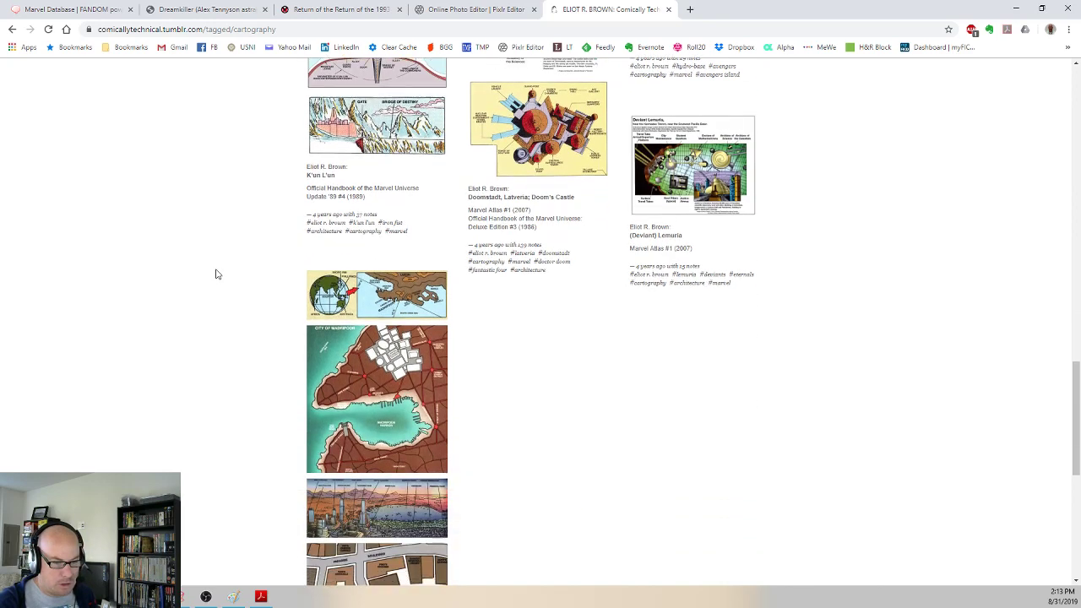
scroll(217, 271, "down", 2)
scroll(217, 270, "up", 4)
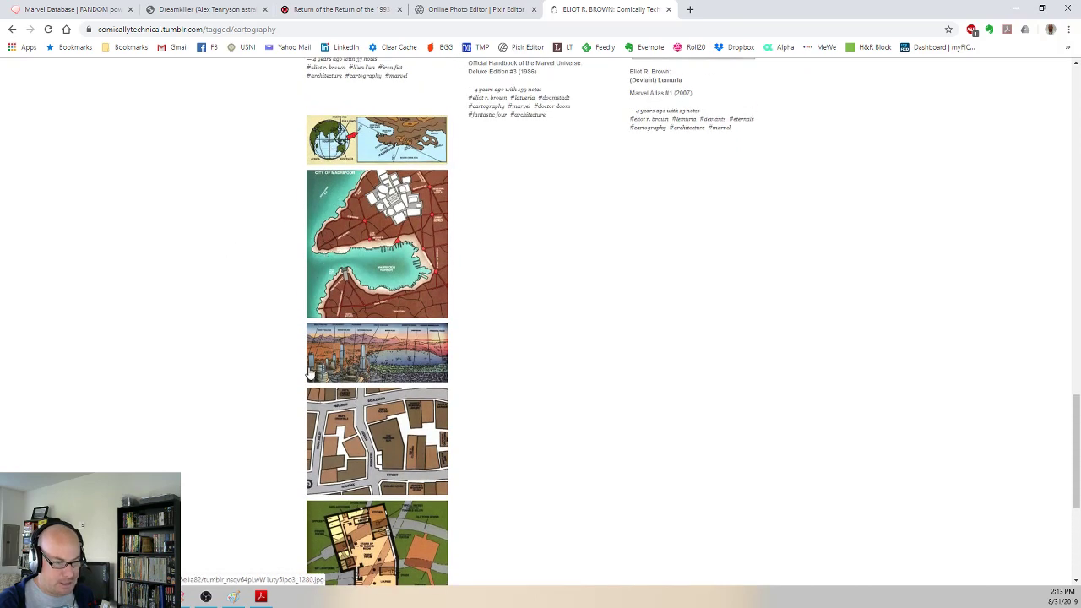
scroll(337, 338, "down", 4)
Step: Go to the second page of cartography posts and look through its maps, from Manhattan to Squadron City and the Savage Land
left_click(363, 553)
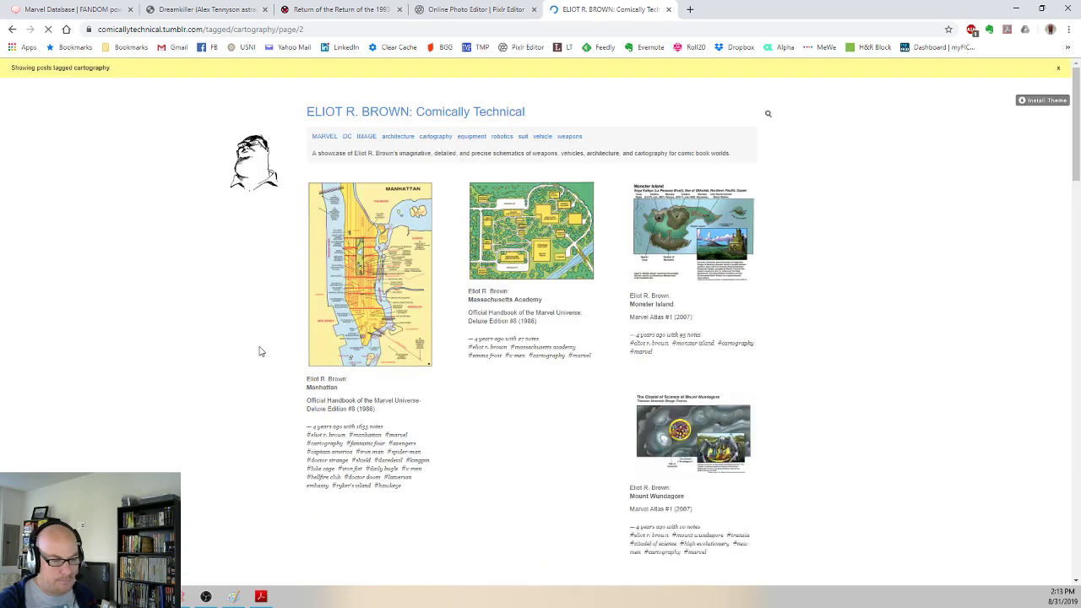
scroll(238, 336, "down", 2)
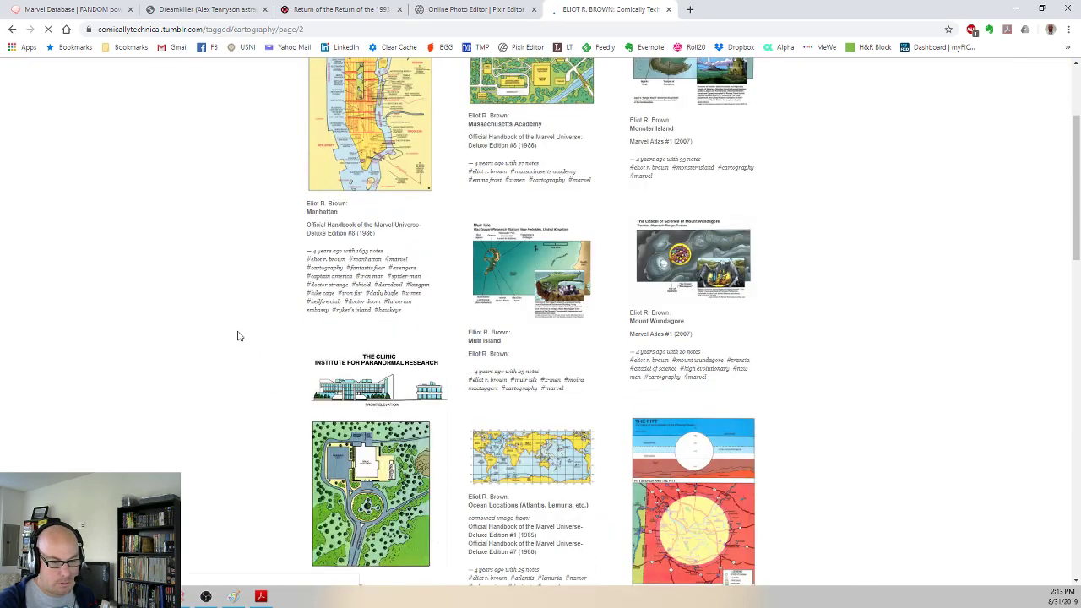
scroll(238, 336, "down", 3)
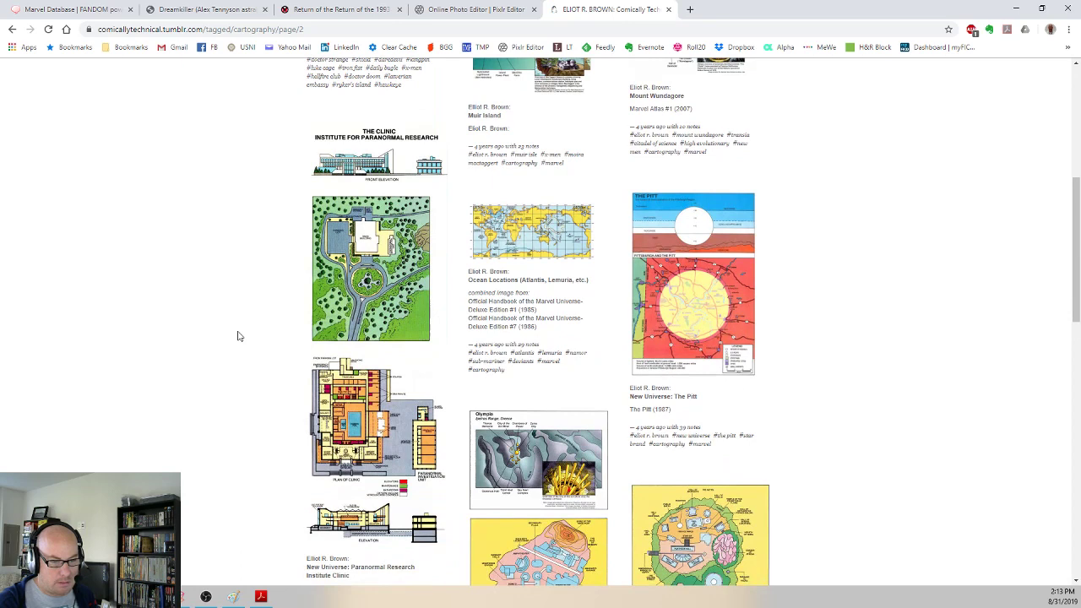
scroll(239, 336, "down", 1)
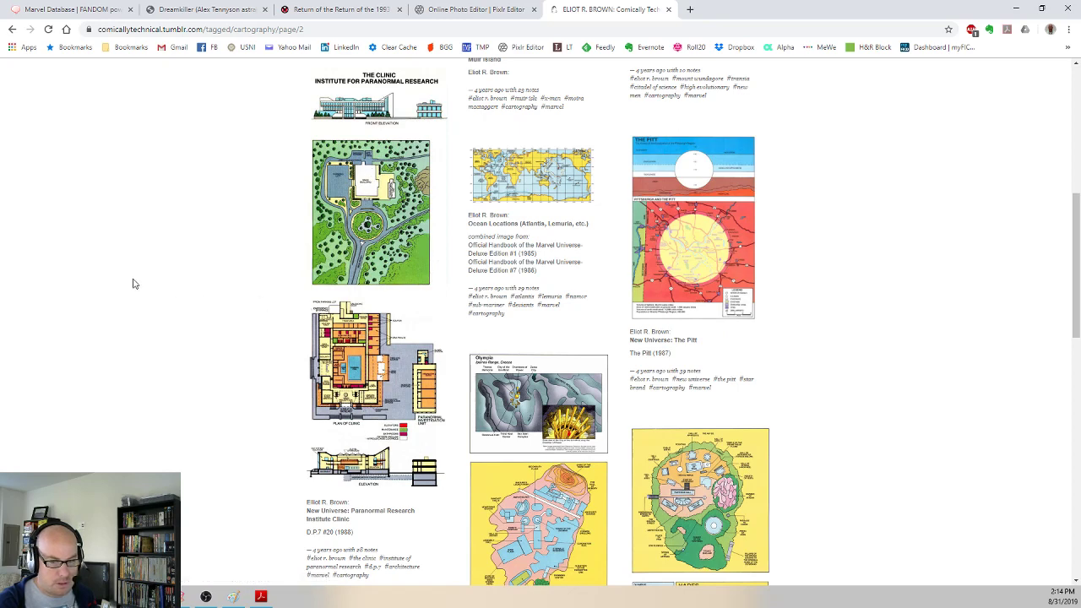
scroll(133, 284, "down", 5)
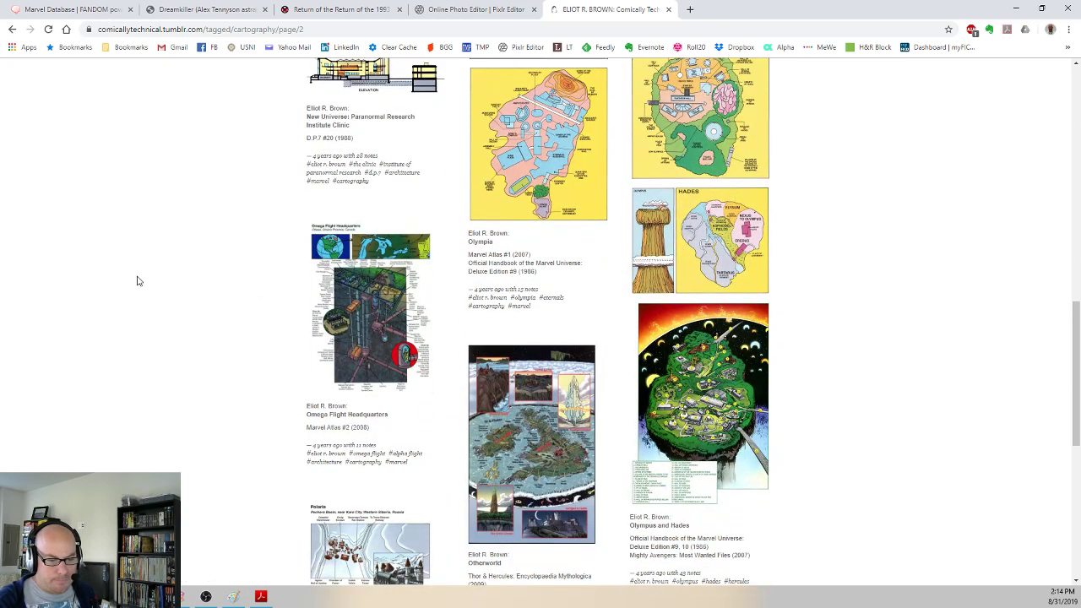
scroll(136, 279, "down", 2)
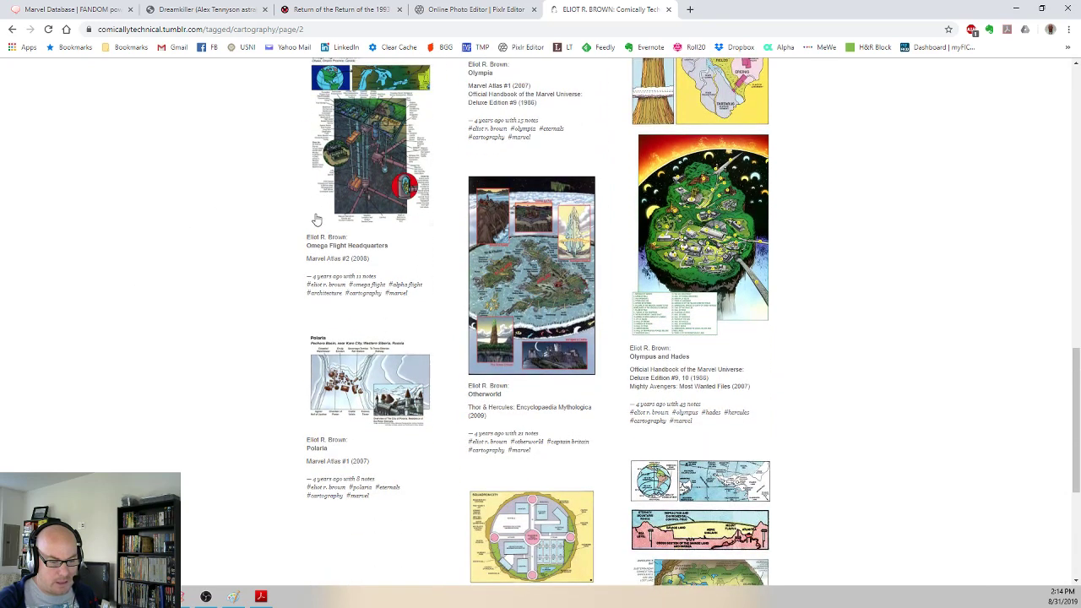
scroll(258, 238, "down", 4)
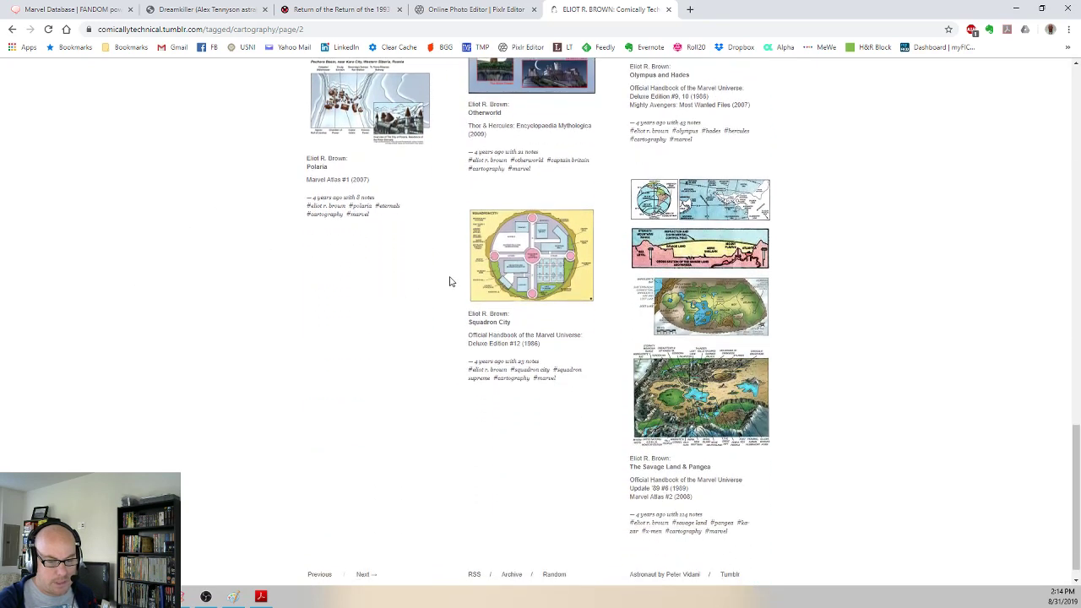
Step: View the Squadron City map in its own post, and close the schematics site's tab before minimizing the browser
left_click(537, 278)
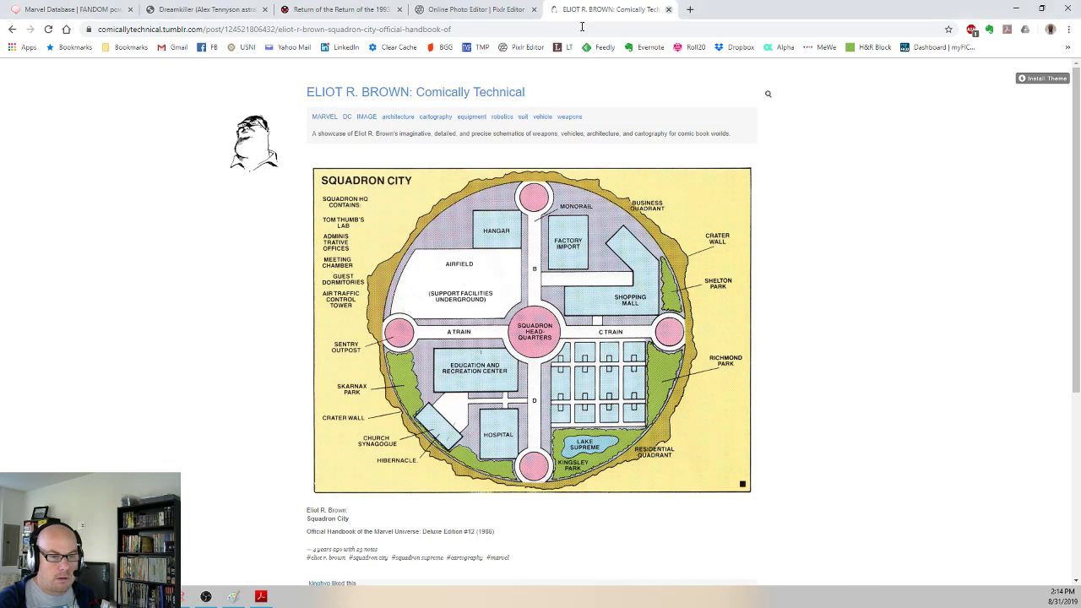
left_click(668, 10)
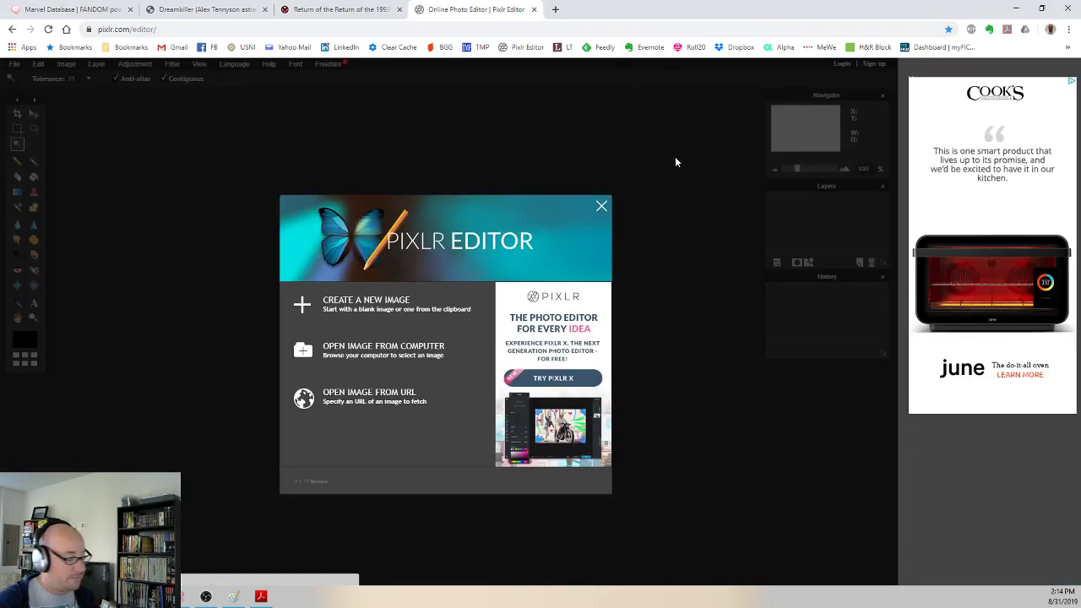
left_click(1016, 9)
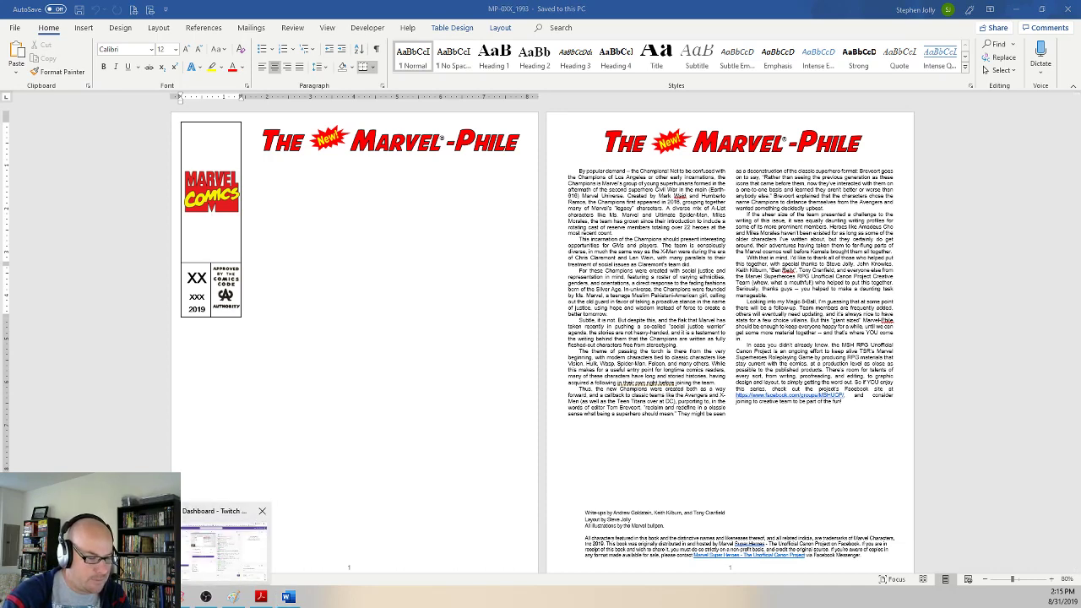
Step: Switch from Word to Chrome and look through the 1993 Marvel Annuals article's character entries, from Annex to Dreamkiller
left_click(173, 596)
left_click(338, 9)
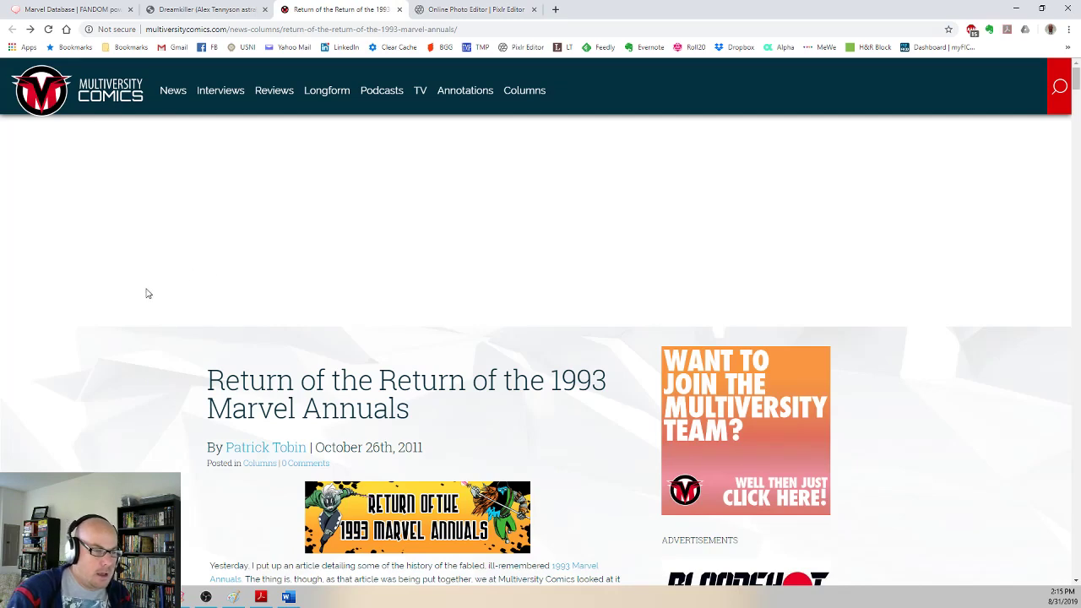
scroll(141, 297, "down", 2)
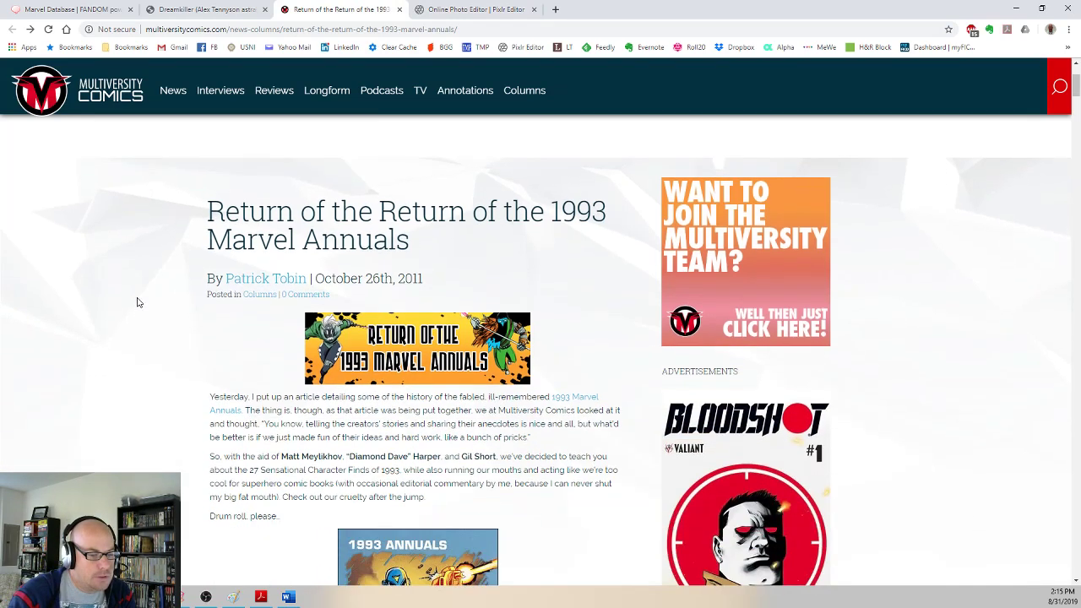
scroll(138, 304, "down", 2)
scroll(138, 304, "down", 1)
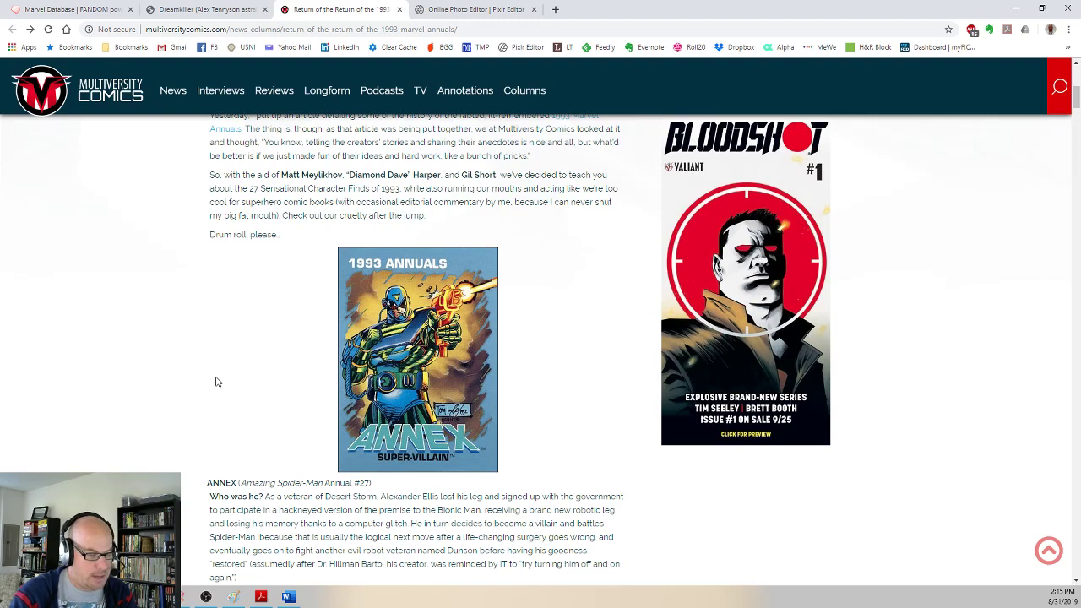
scroll(219, 384, "down", 5)
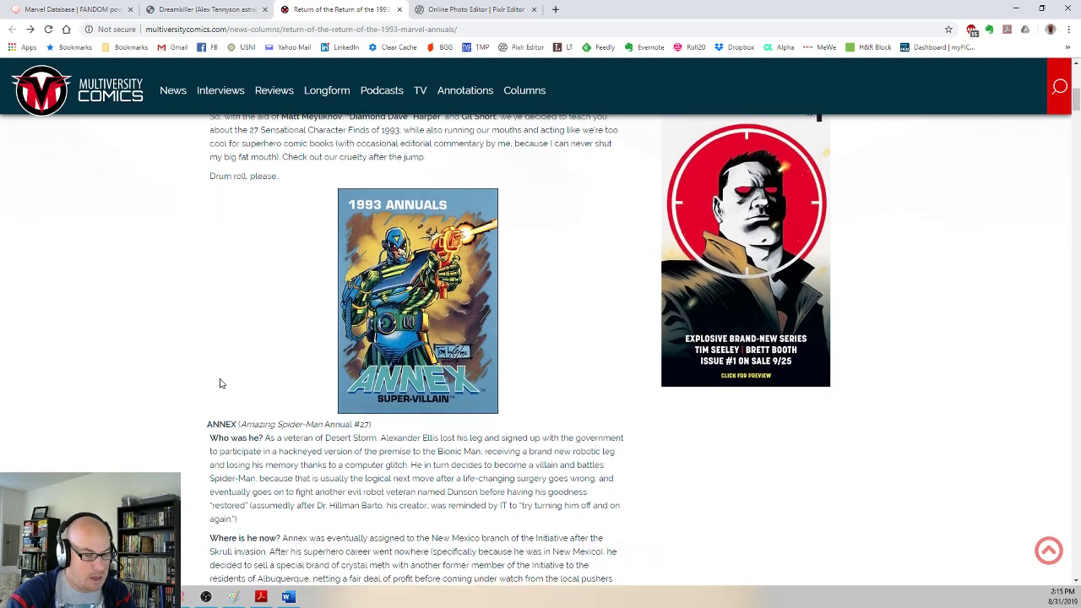
scroll(220, 383, "down", 5)
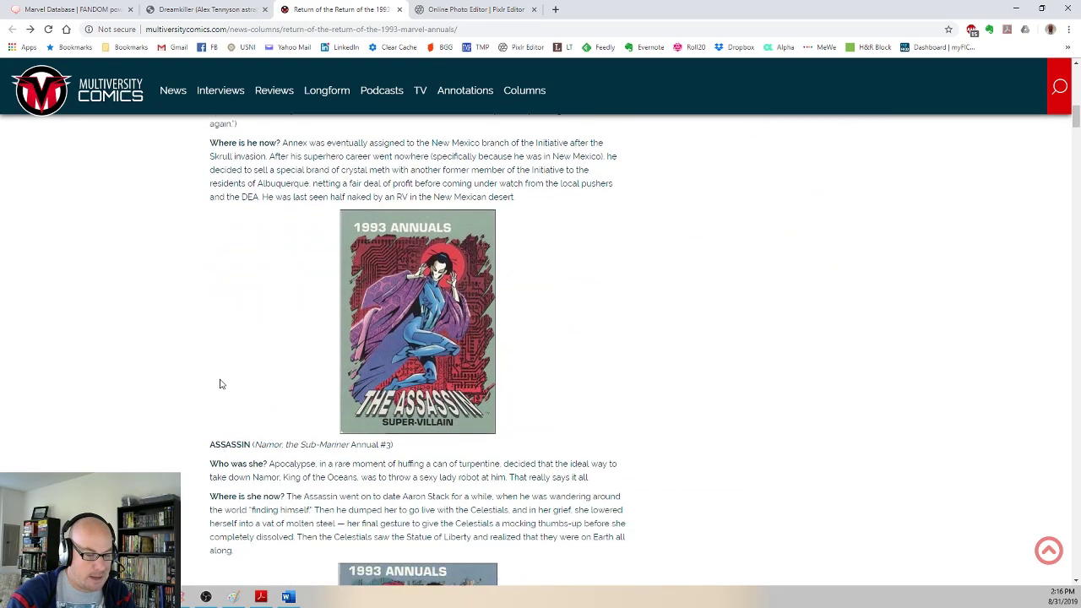
scroll(218, 384, "down", 10)
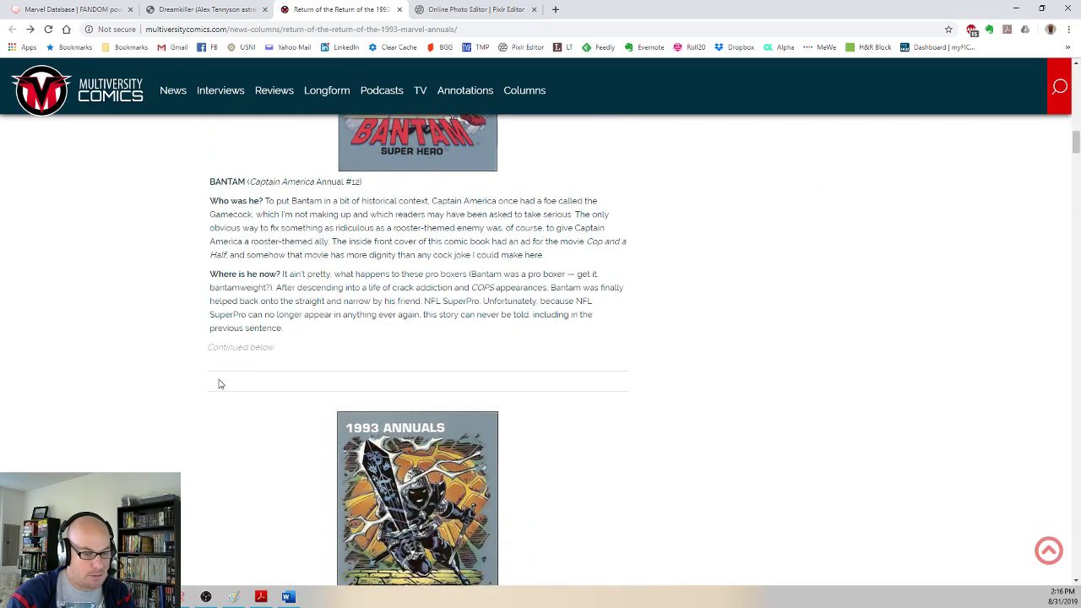
scroll(219, 384, "down", 4)
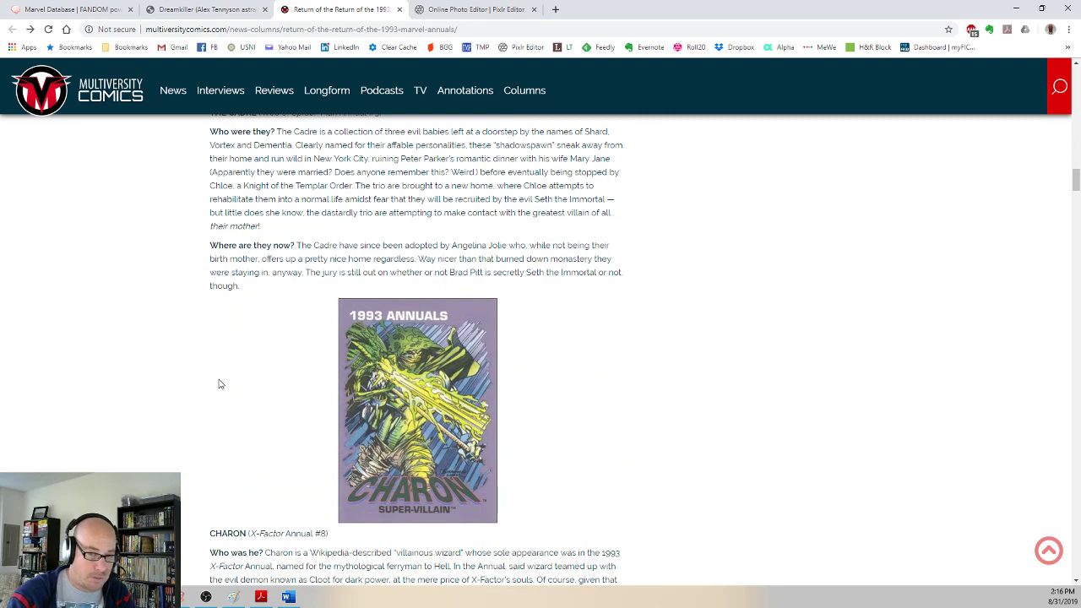
scroll(219, 384, "down", 9)
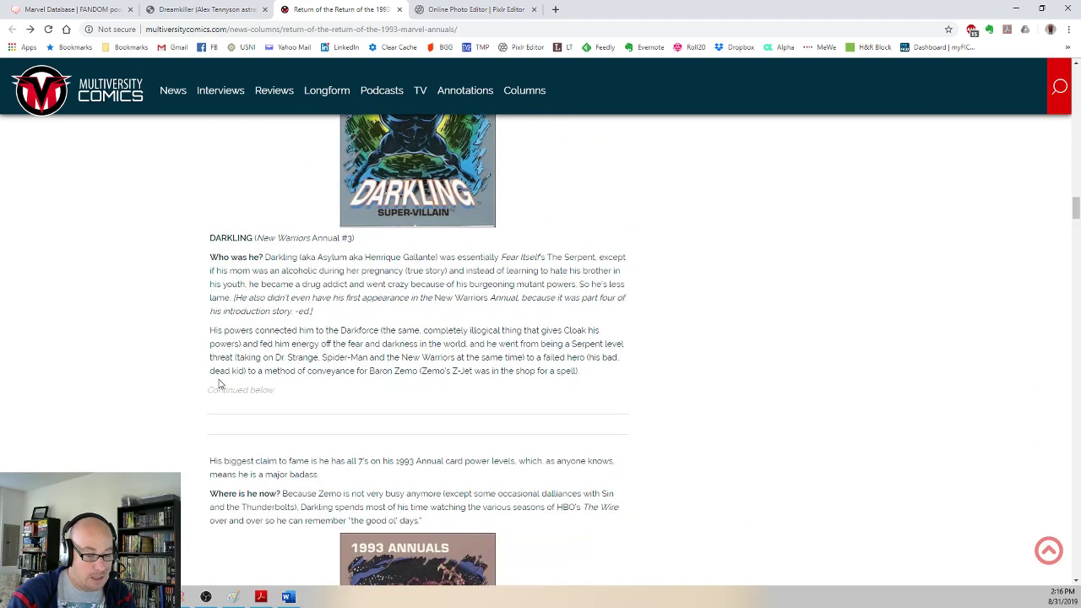
scroll(218, 384, "down", 3)
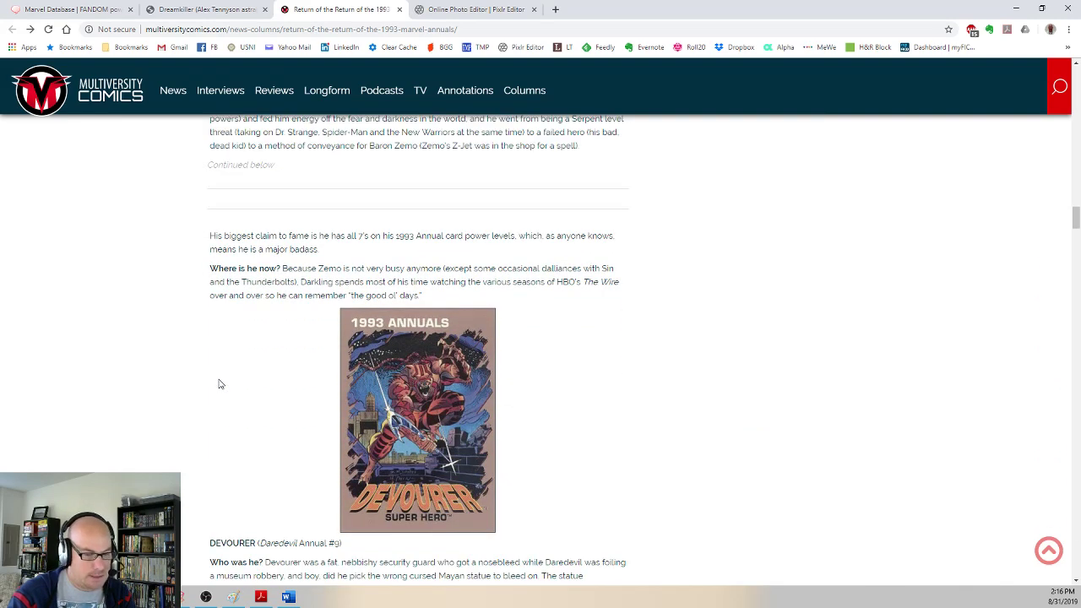
scroll(217, 385, "down", 5)
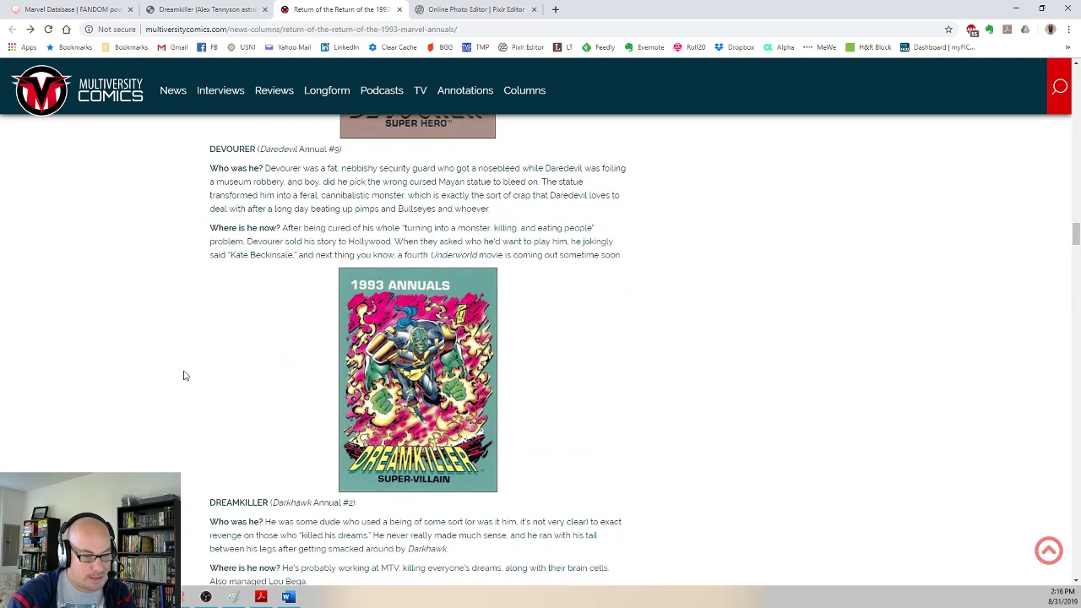
scroll(236, 350, "down", 1)
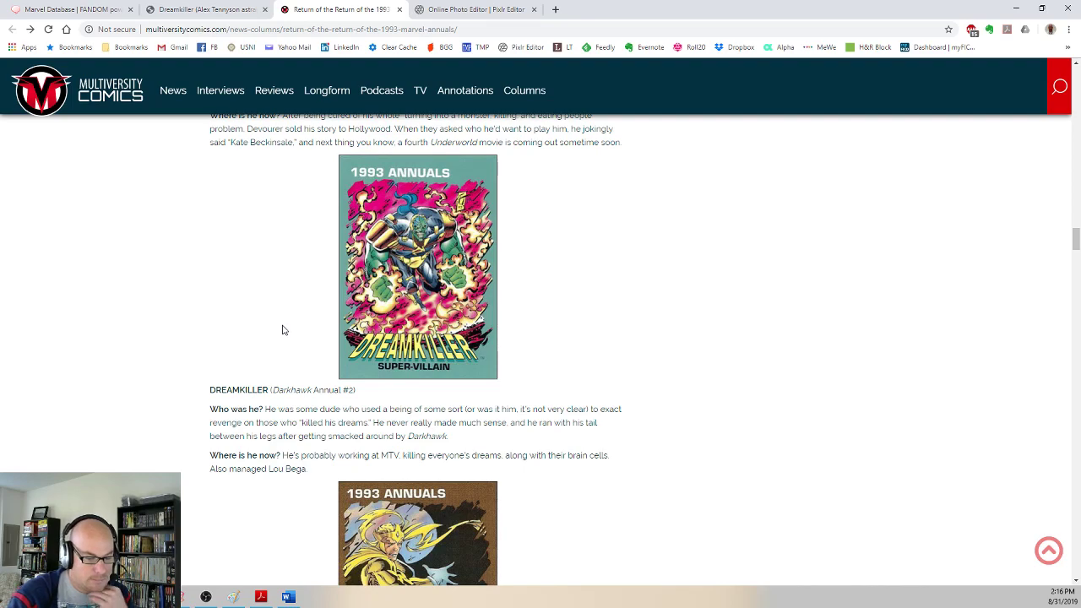
Step: Look through the article's further 1993 Annuals character entries, from Eradikator-6 and Face Thief to Kyllian
scroll(279, 329, "down", 6)
scroll(269, 331, "down", 8)
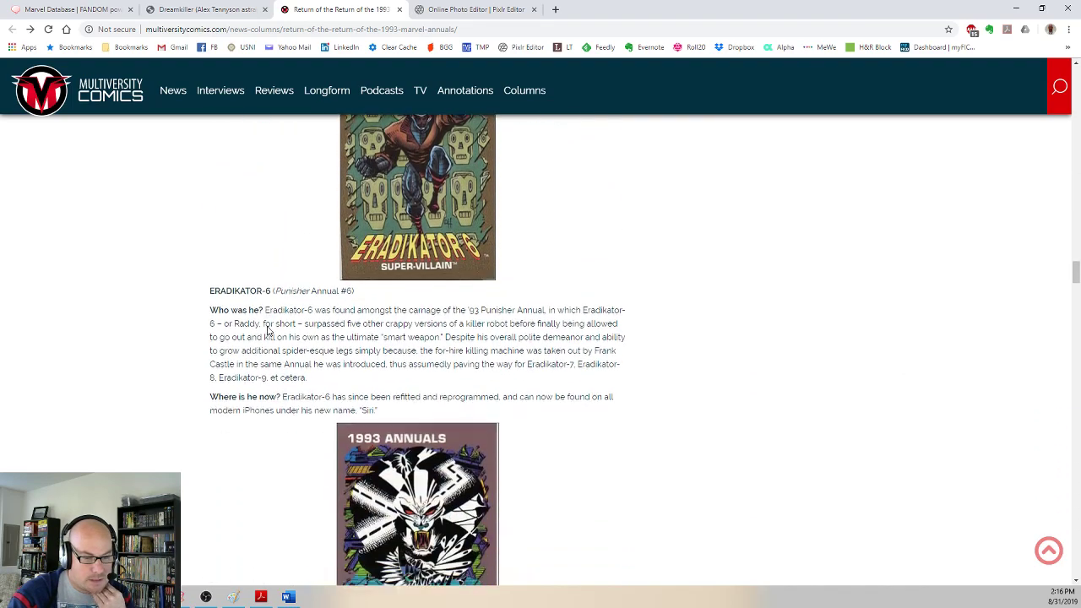
scroll(268, 326, "up", 1)
scroll(269, 328, "down", 2)
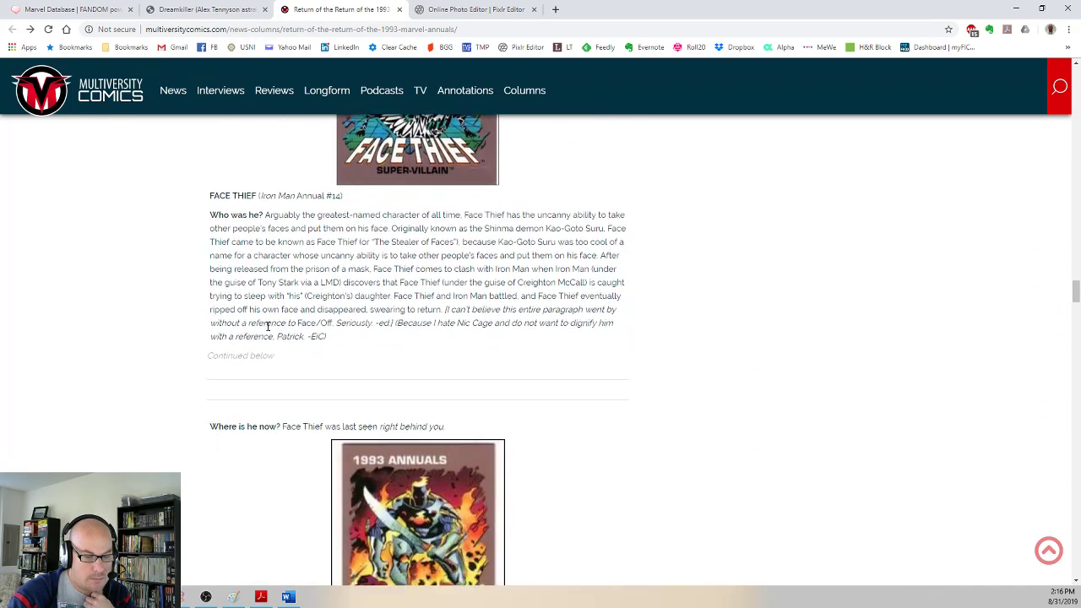
scroll(268, 327, "down", 8)
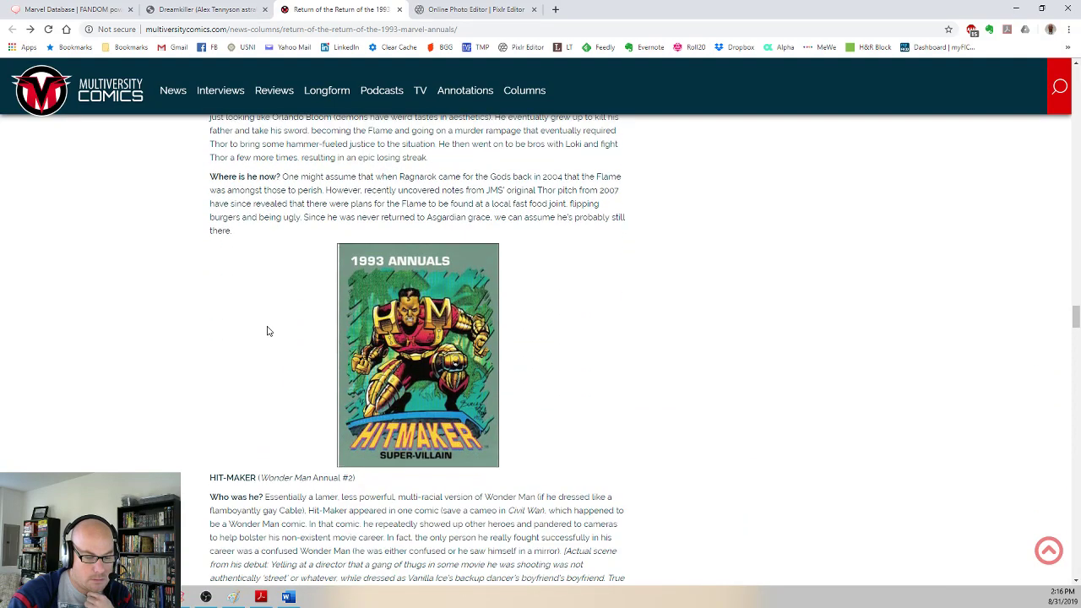
scroll(268, 326, "down", 8)
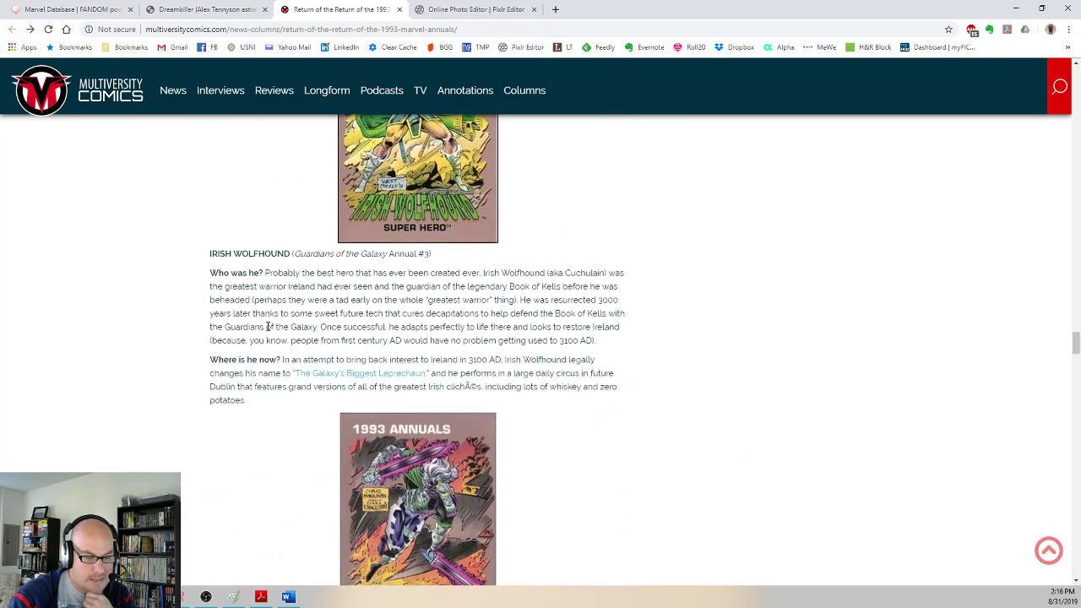
scroll(267, 327, "down", 4)
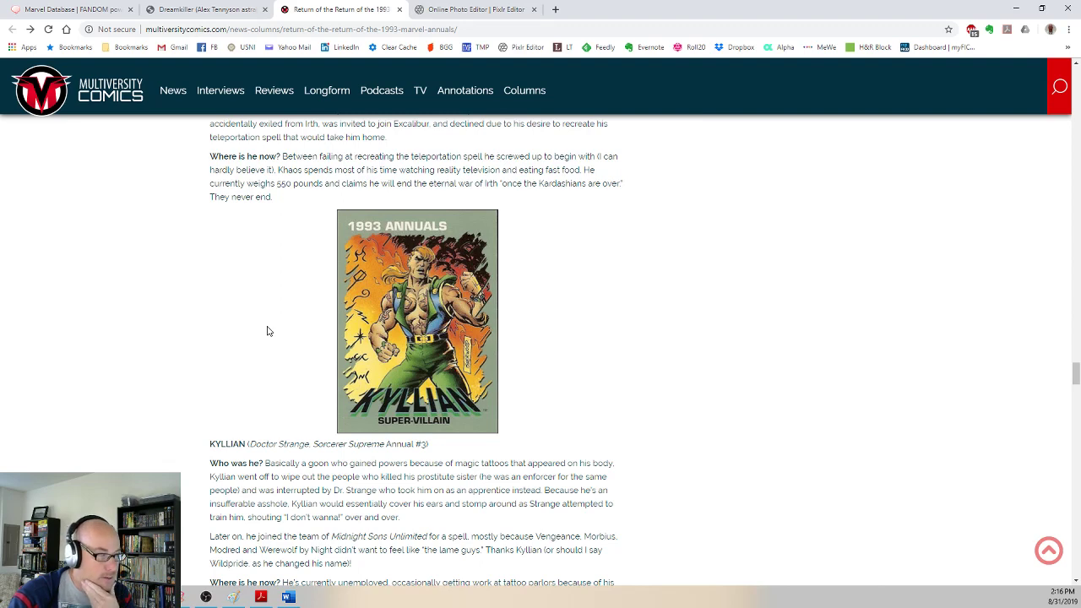
scroll(267, 331, "down", 4)
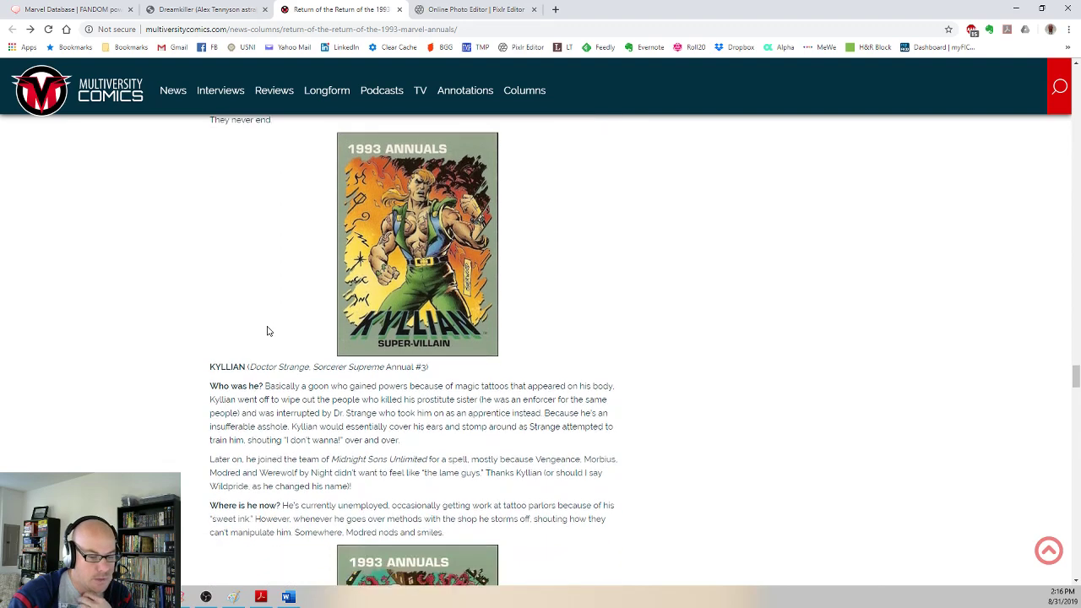
Step: Look through the 1993 Annuals article's character entries from Lazarus and Legacy through Phalanx and Tracer to X-Cutioner
scroll(267, 331, "down", 12)
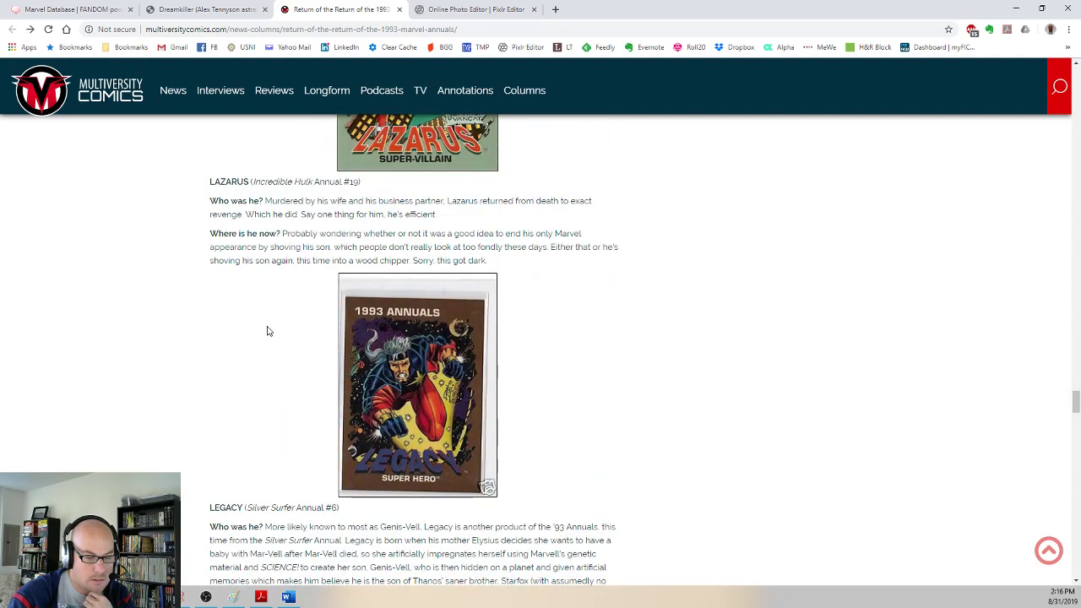
scroll(268, 331, "down", 10)
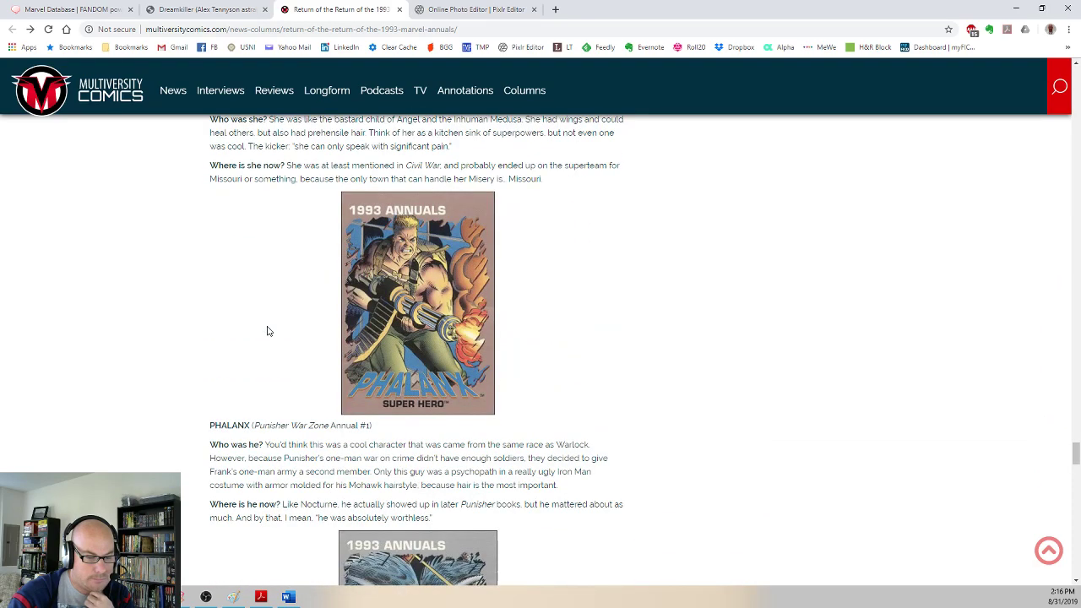
scroll(268, 331, "down", 9)
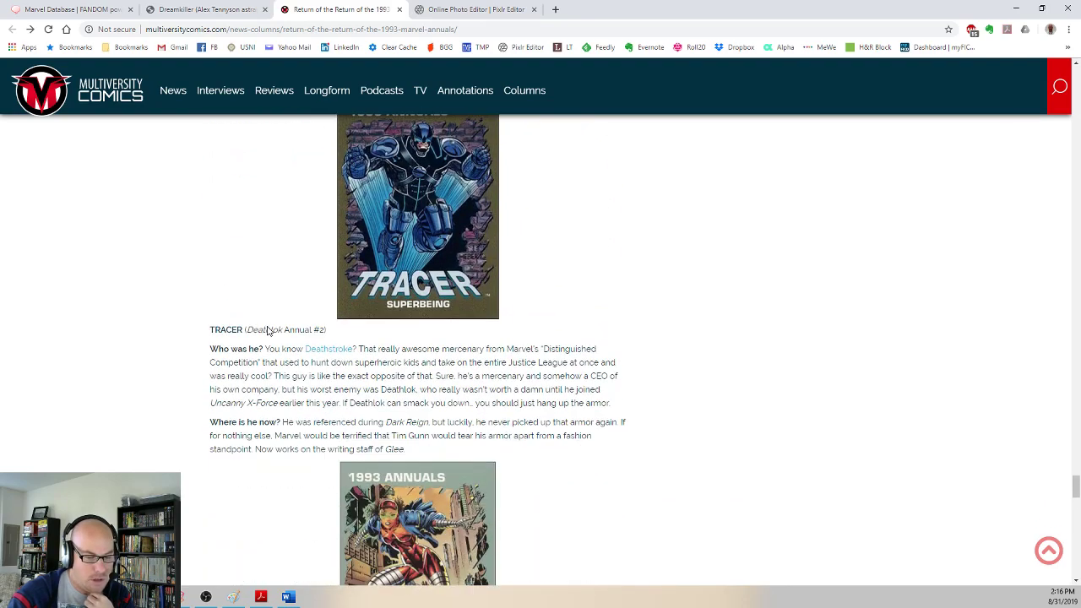
scroll(193, 332, "down", 9)
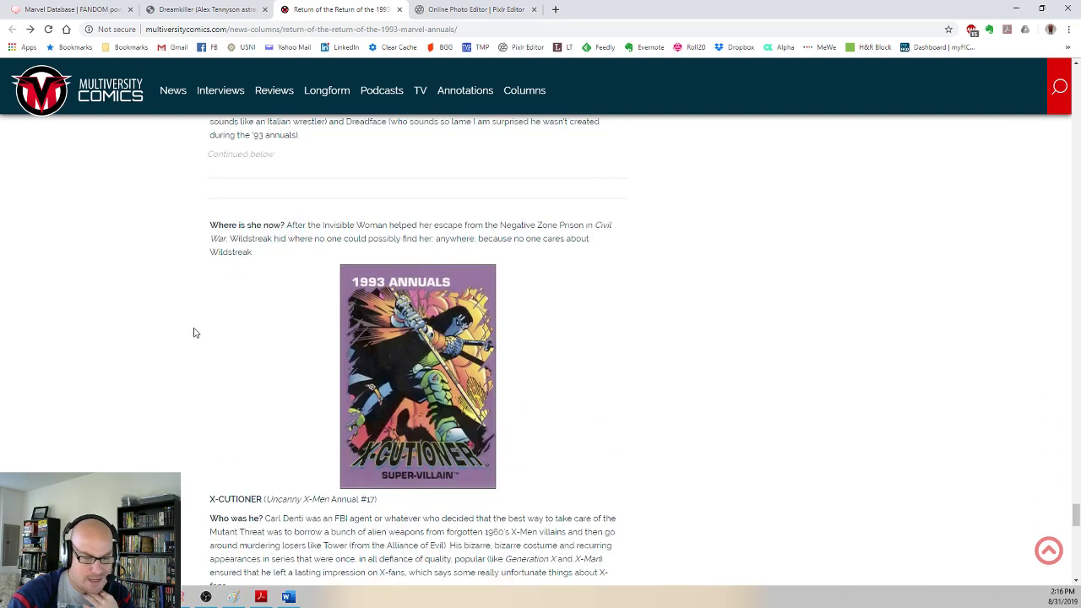
scroll(193, 333, "down", 3)
Step: Examine the article's closing entries on X-Cutioner and X-Treme, and go back to the Wildstreak text
right_click(197, 328)
left_click(160, 269)
scroll(244, 265, "up", 2)
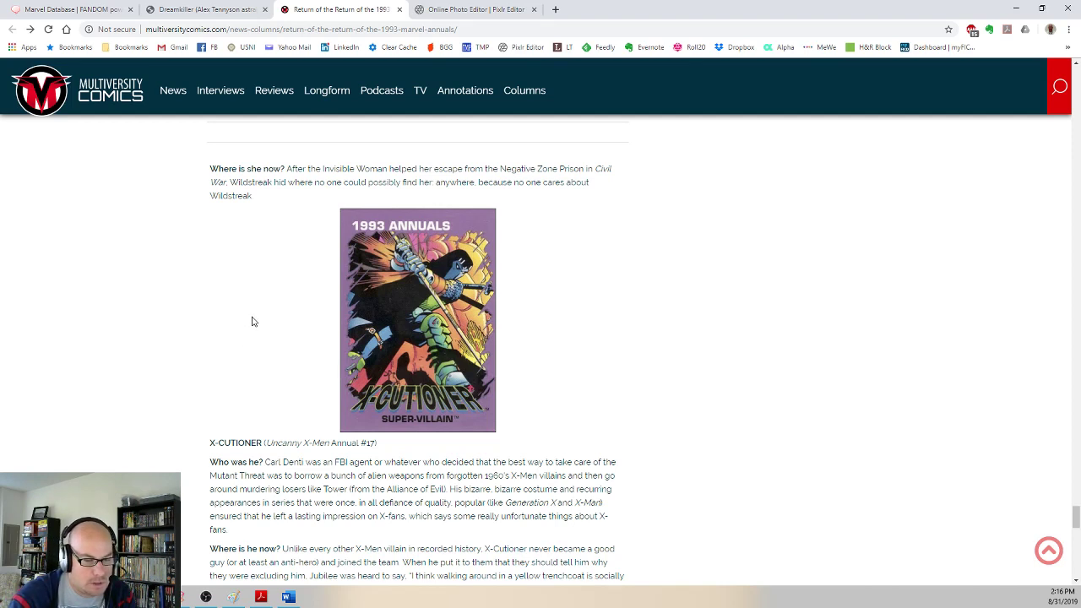
scroll(243, 319, "down", 5)
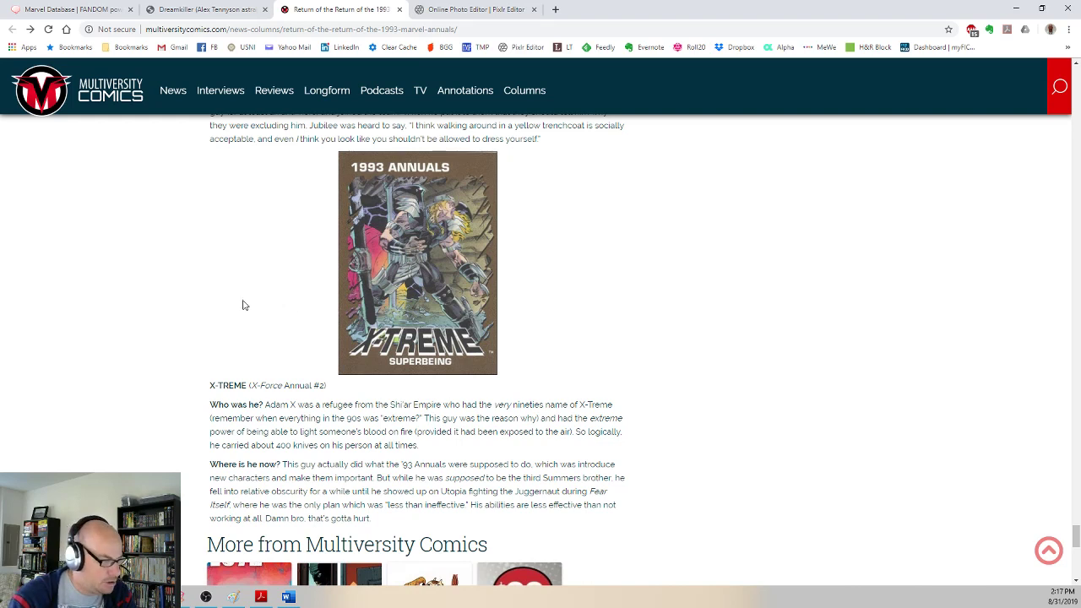
scroll(187, 269, "down", 2)
scroll(188, 268, "up", 7)
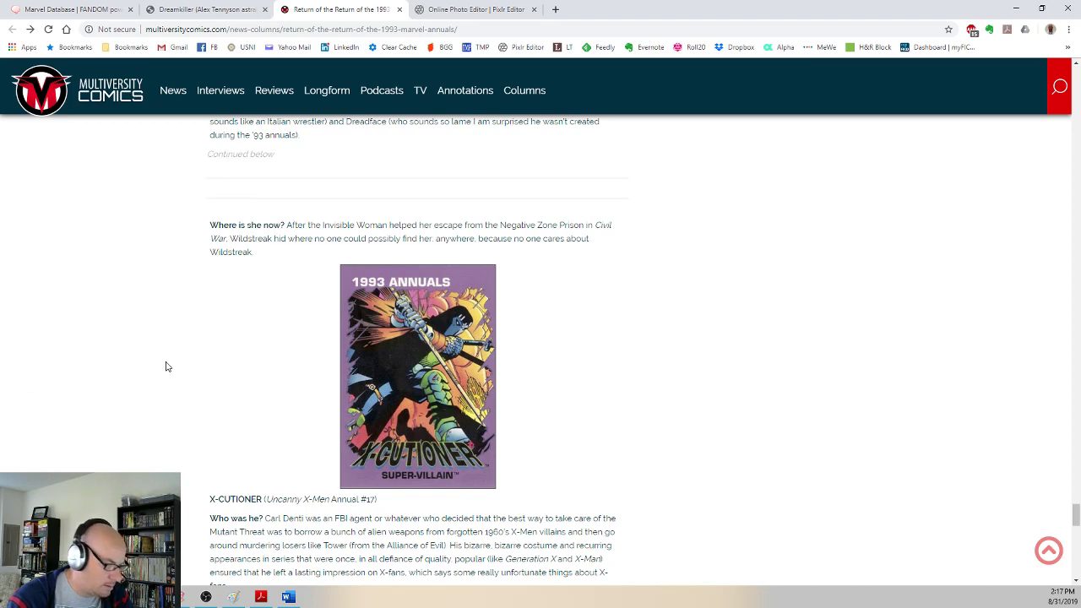
double_click(281, 238)
left_click(279, 238)
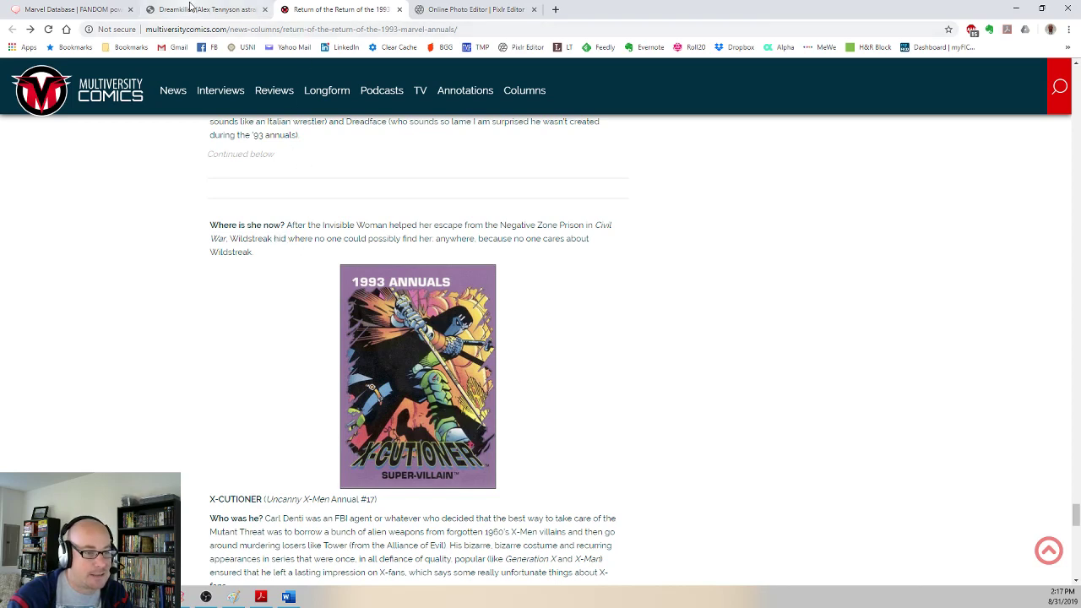
Step: Switch from Chrome to Word and look over the cover and introduction pages of the MP-0XX_1993 Marvel-Phile document
left_click(1016, 8)
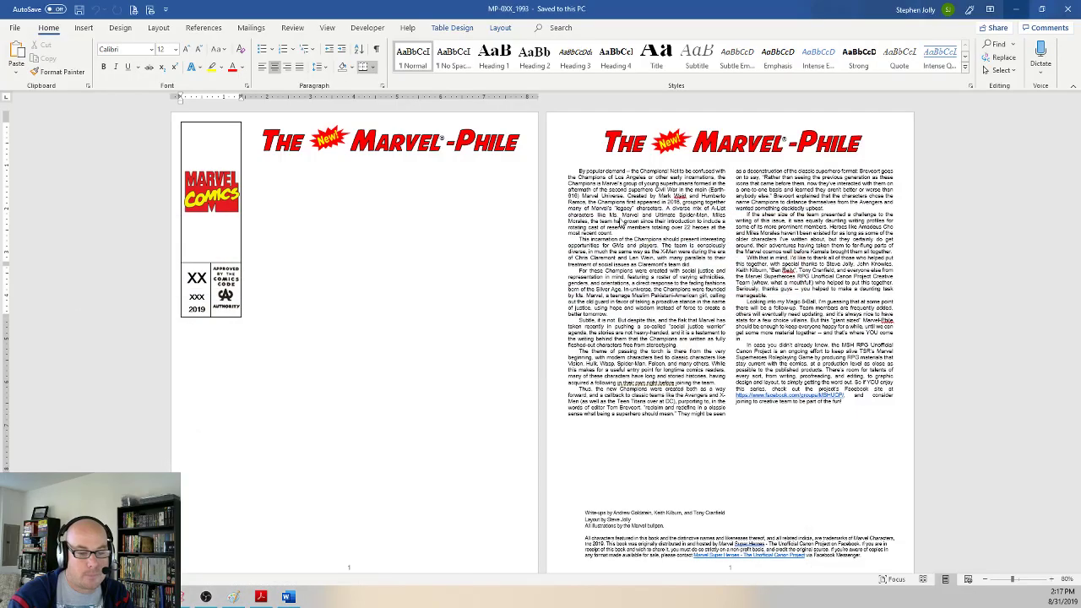
left_click(571, 293)
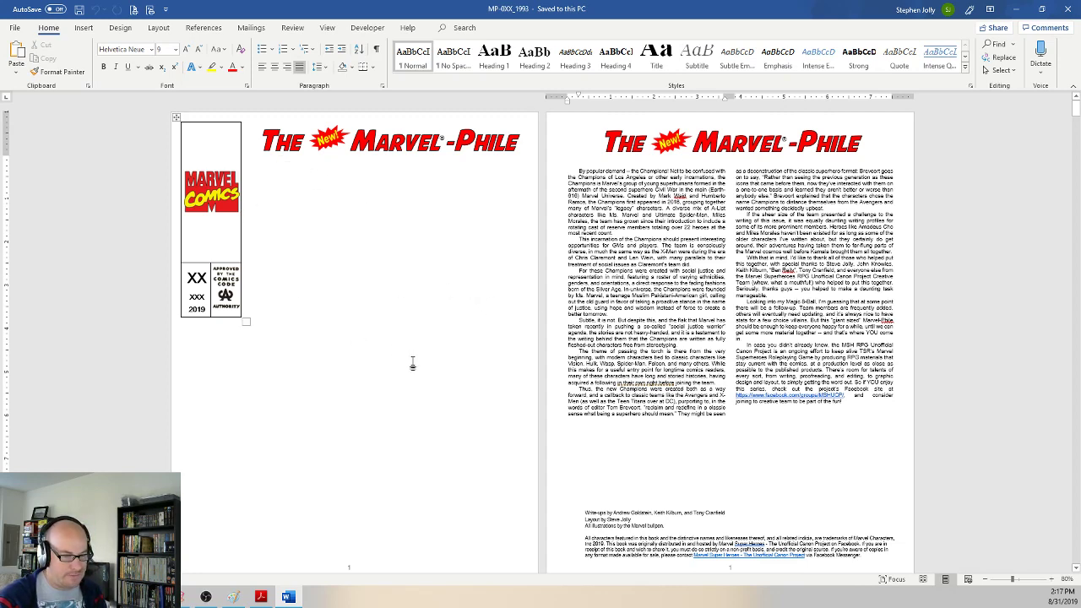
left_click(374, 268)
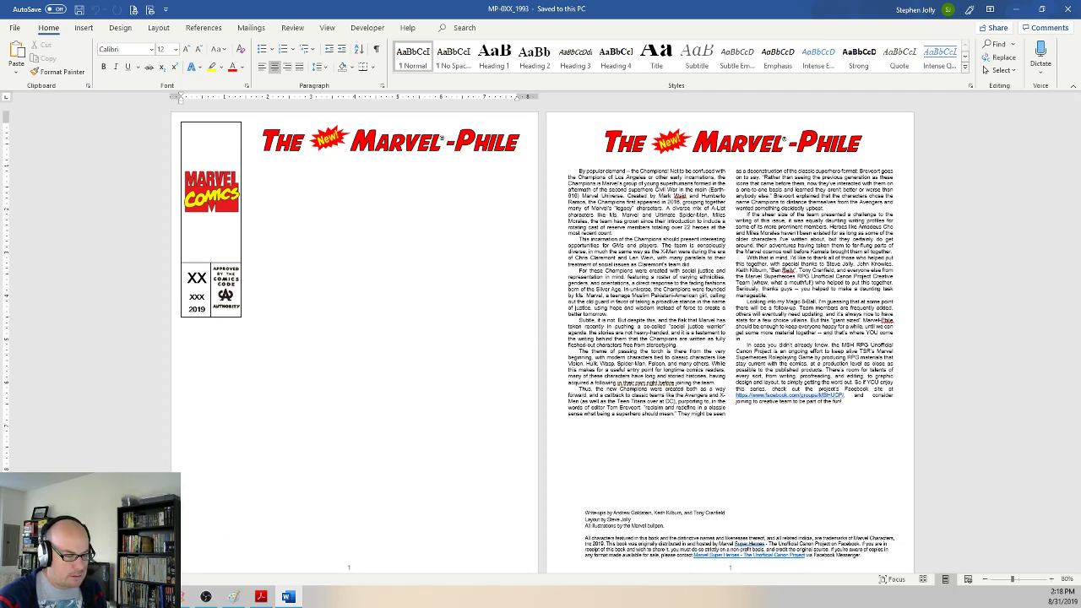
Step: Switch back to Chrome and go to rpggeek.com in a new tab
mouse_move(179, 596)
left_click(224, 549)
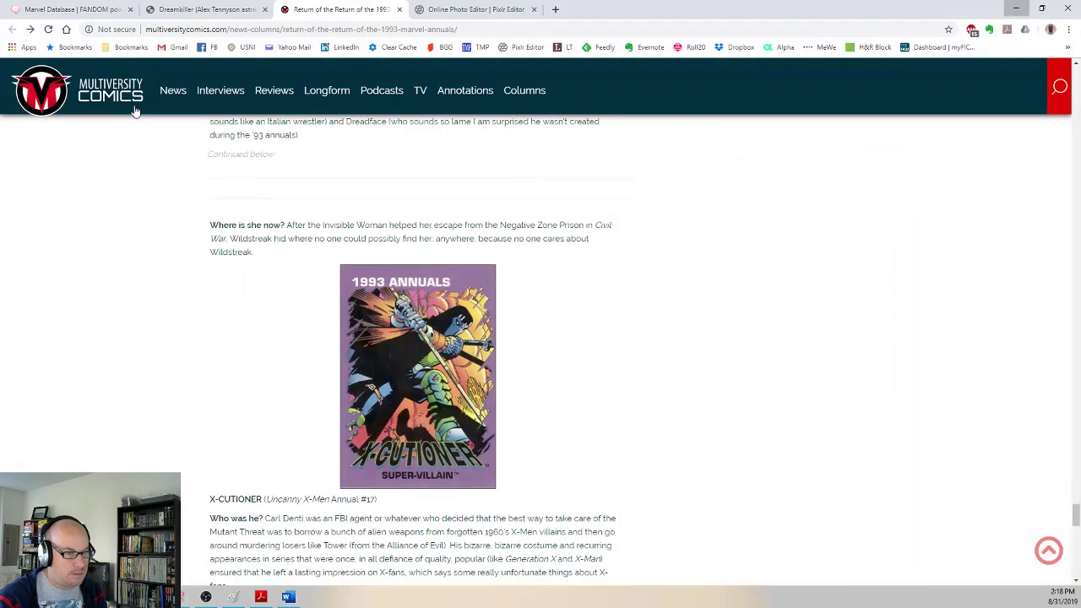
left_click(556, 10)
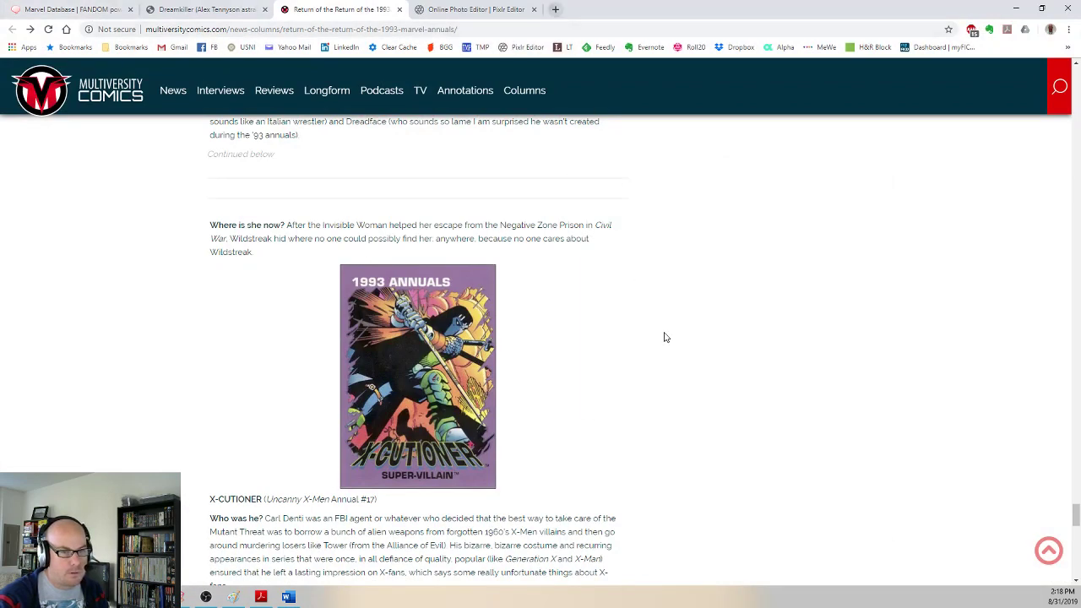
type("rpggeek.com")
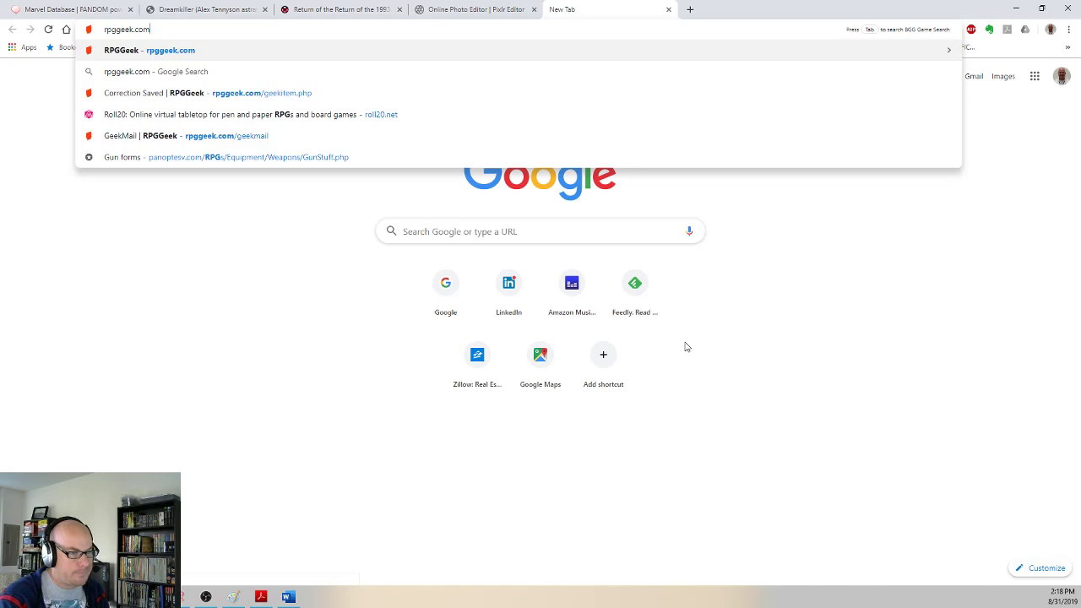
key("Return")
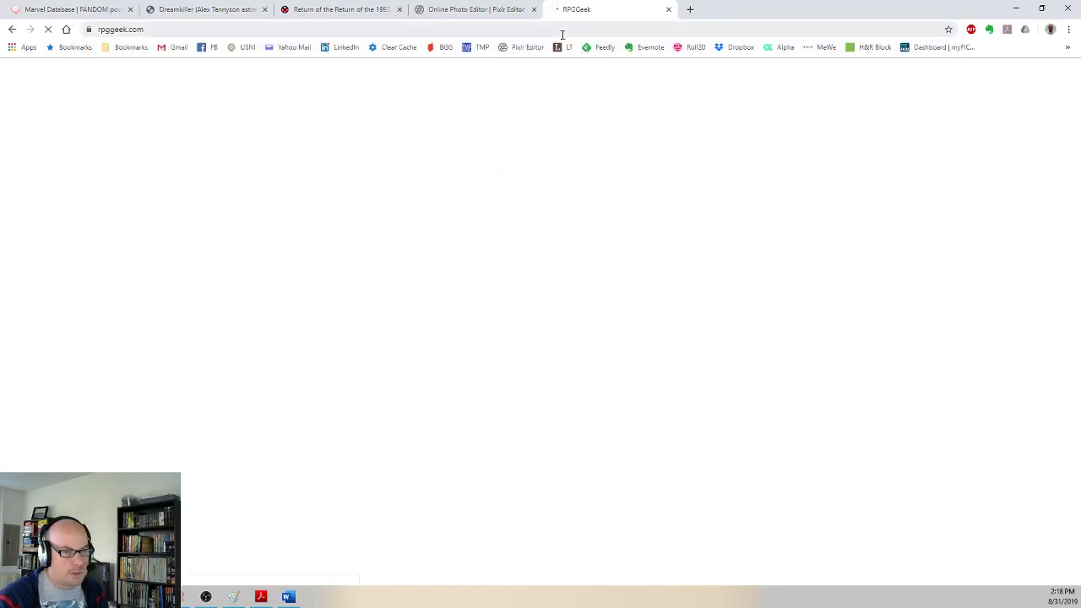
Step: Go to the Classic Marvel Forever home page at classicmarvelforever.com/cms/ in the RPGGeek tab instead
double_click(558, 31)
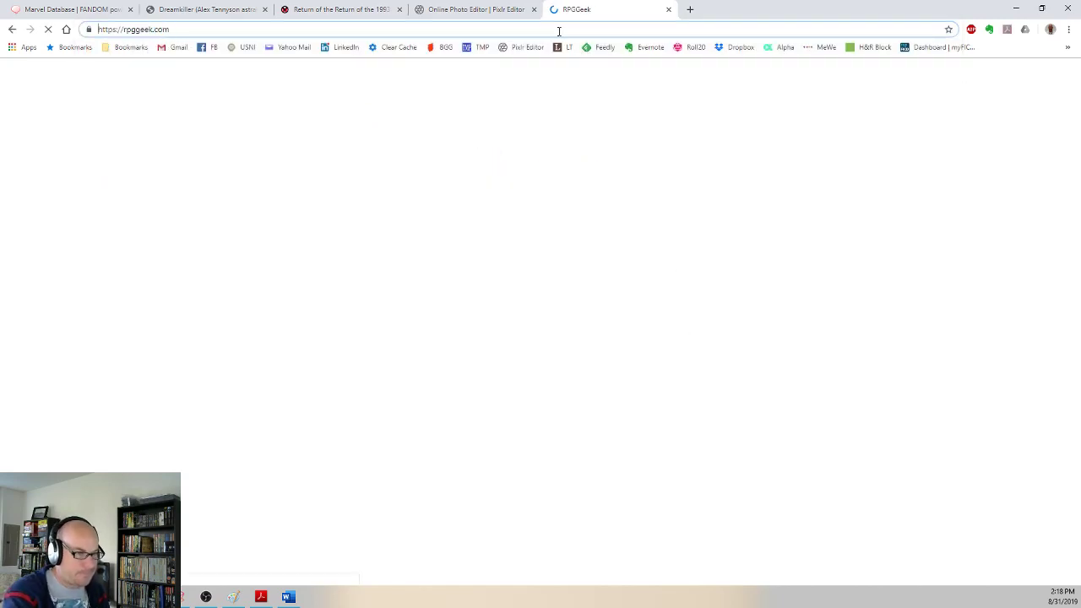
type("classi")
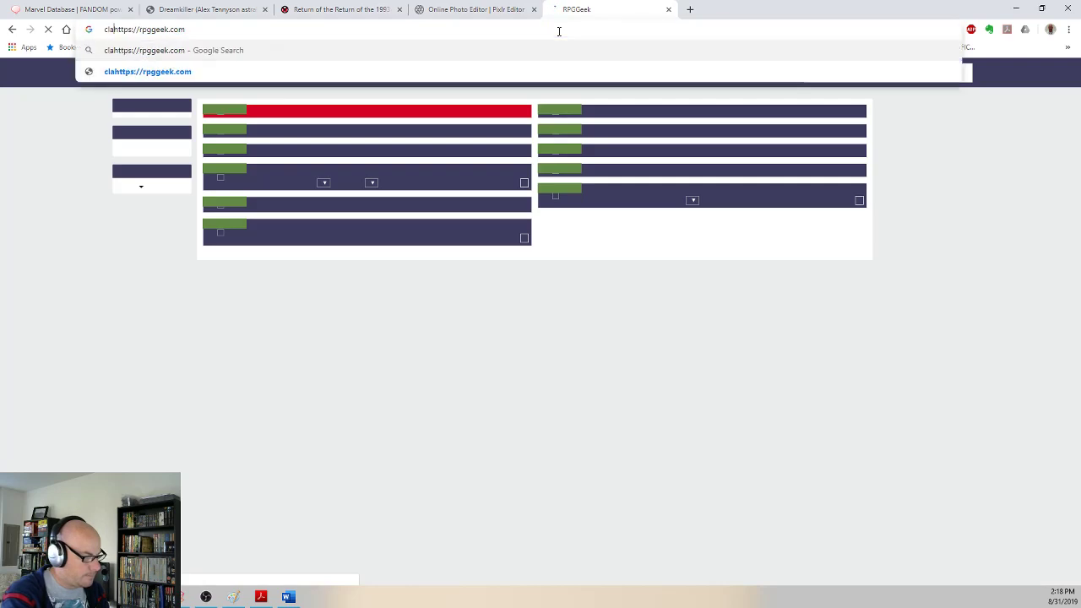
key("shift+End")
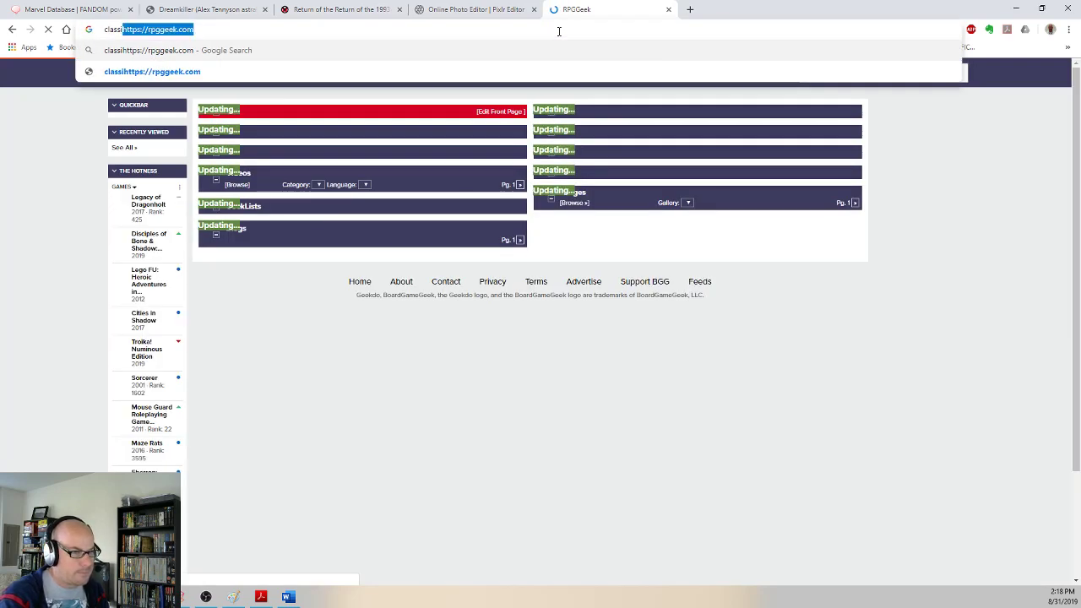
key("Delete")
type("c")
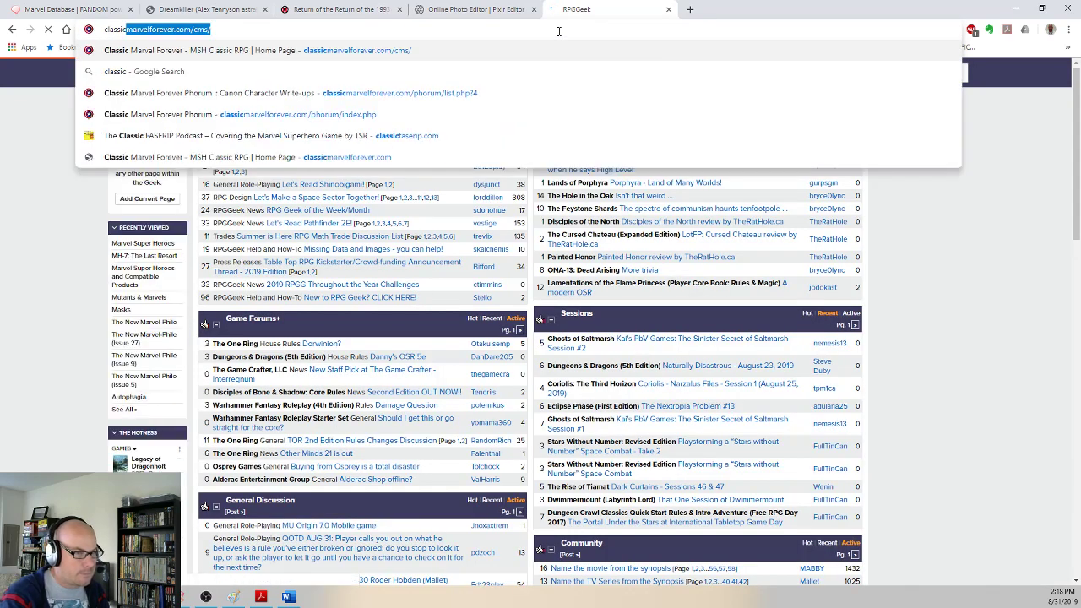
key("End")
key("Return")
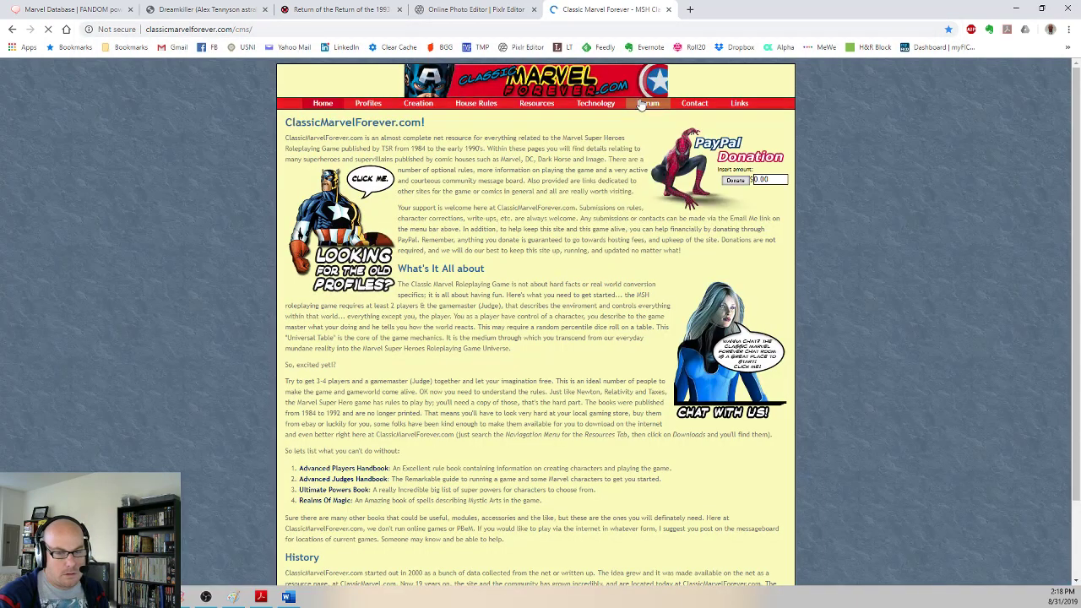
Step: Open The New Marvel-Phile thread in the site's Canon Character Write-ups forum
left_click(645, 104)
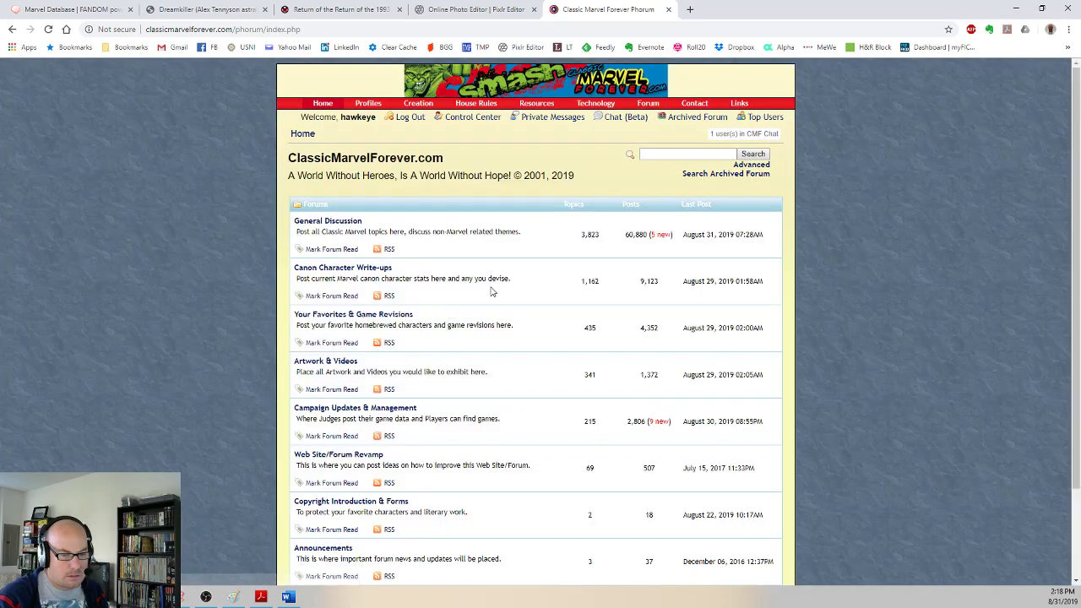
left_click(353, 267)
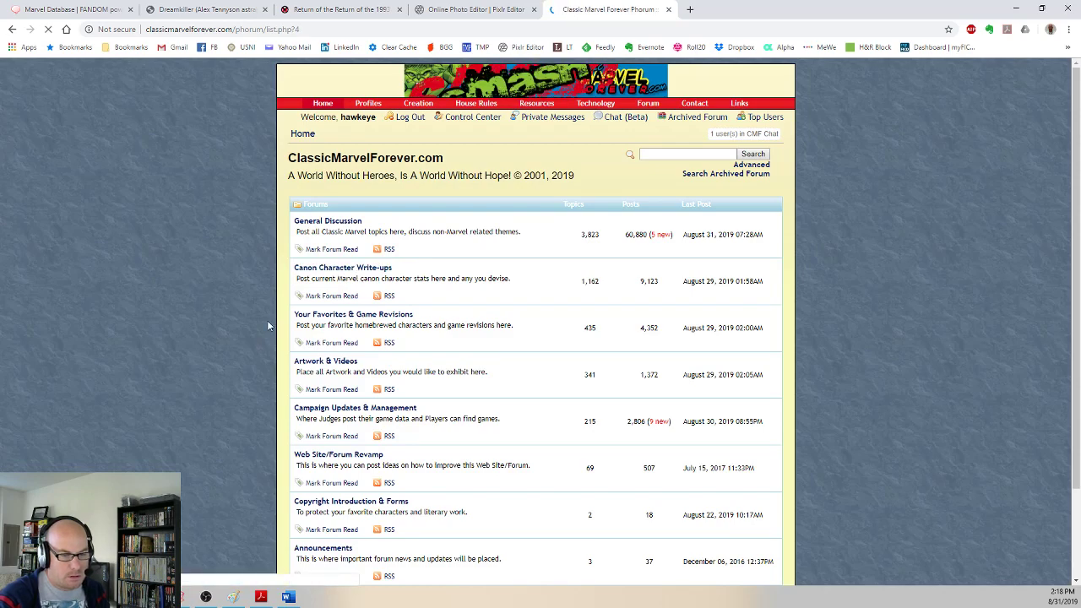
left_click(338, 233)
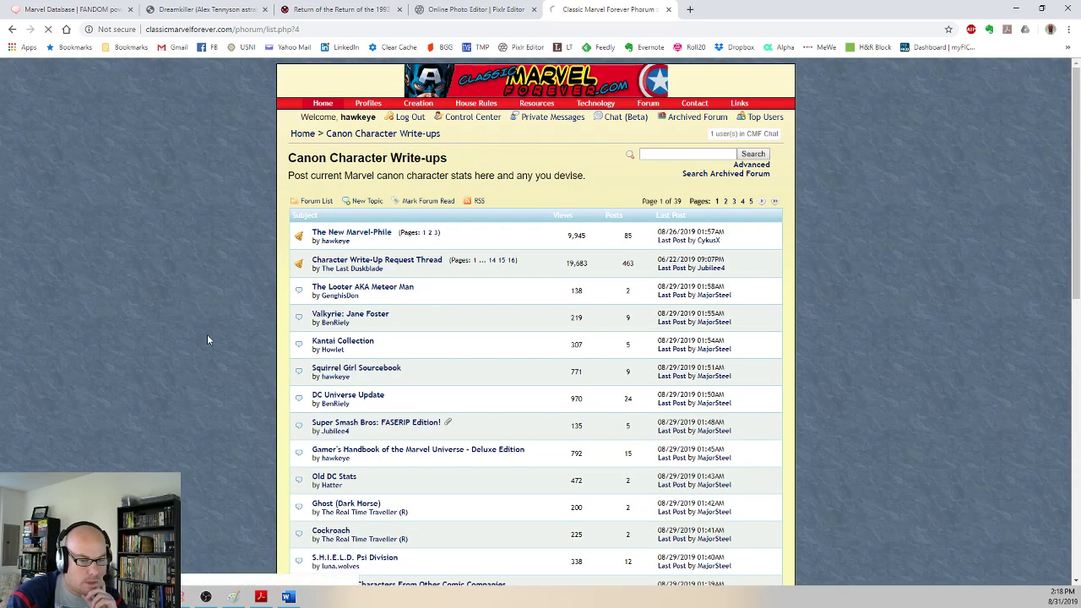
Step: Look through the thread's New Marvel-Phile covers, from issue 1 with Achelous to issue 6 with Spider-Man and His Amazing Friends
scroll(206, 339, "down", 5)
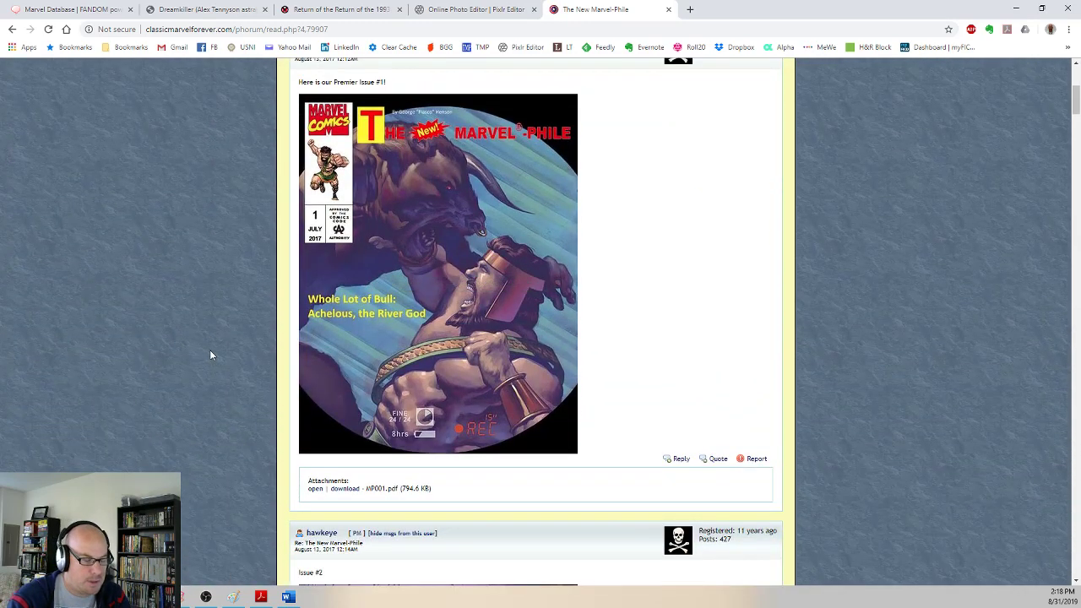
scroll(212, 355, "down", 1)
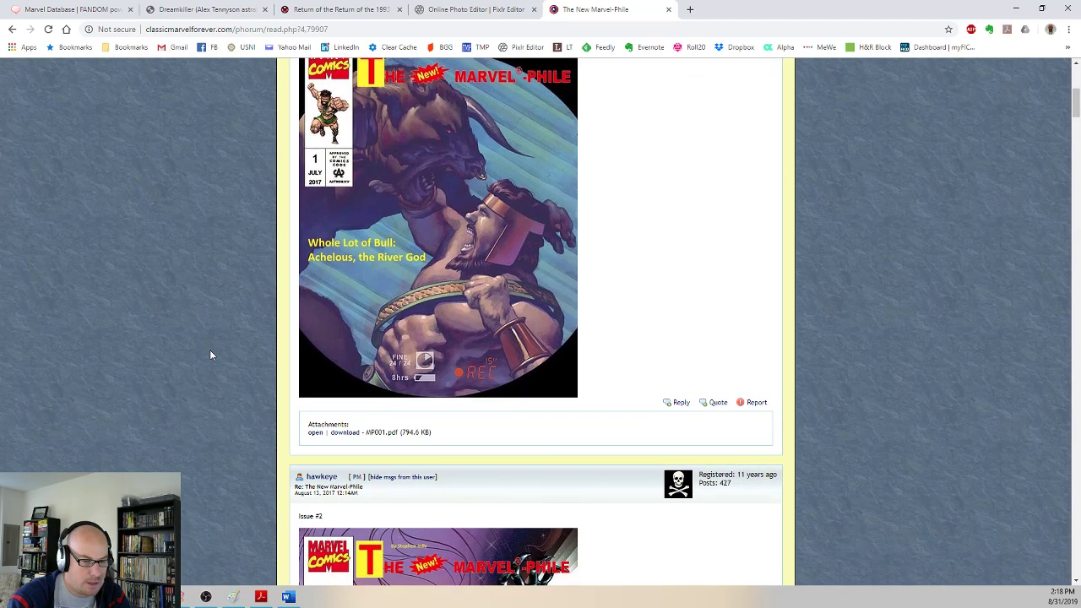
scroll(211, 356, "down", 10)
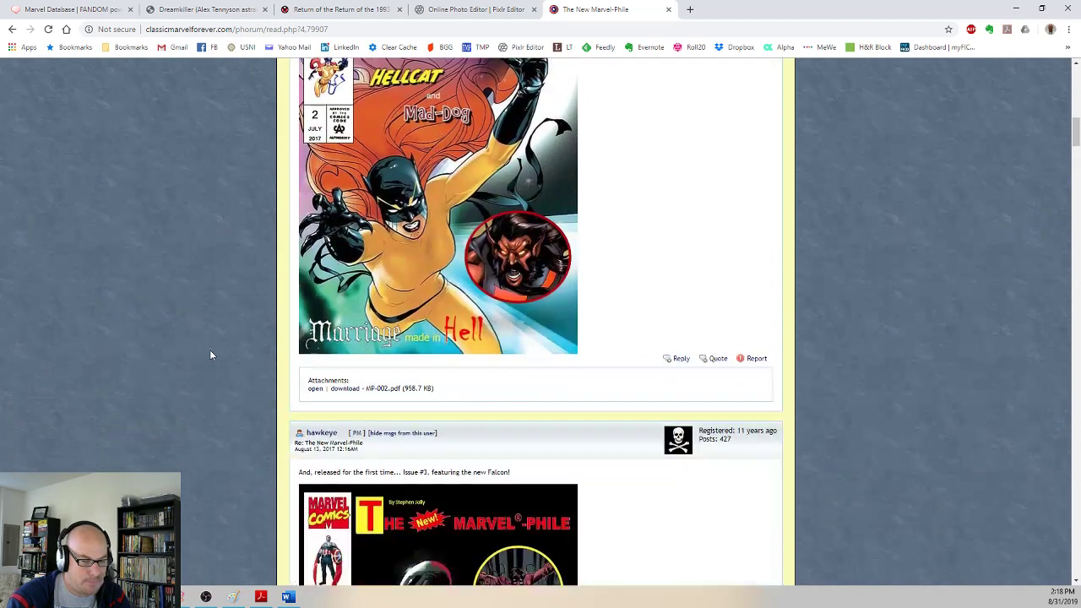
scroll(211, 355, "down", 5)
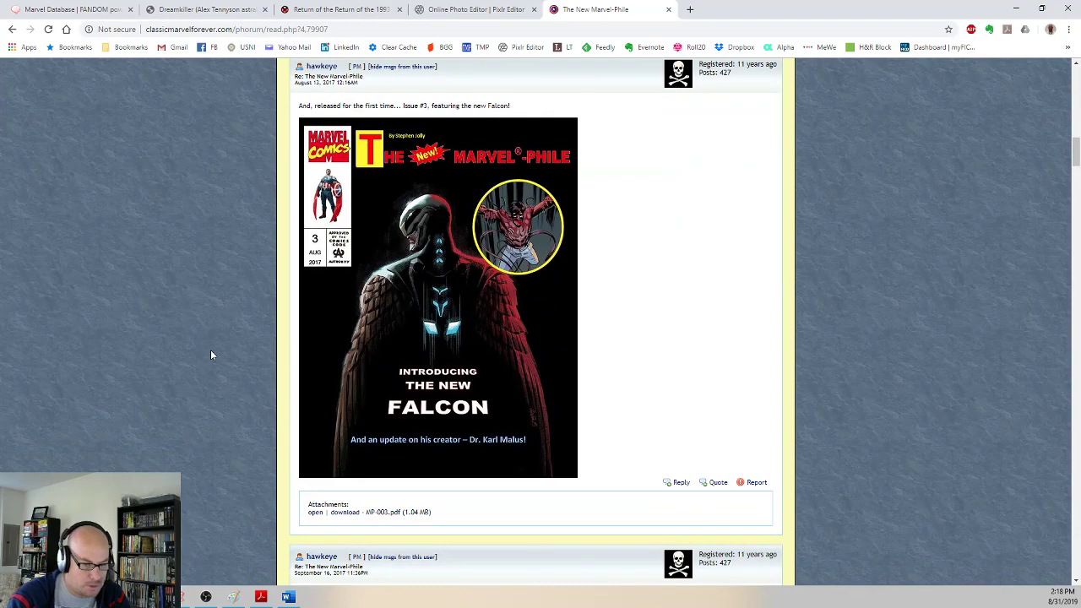
scroll(211, 355, "up", 10)
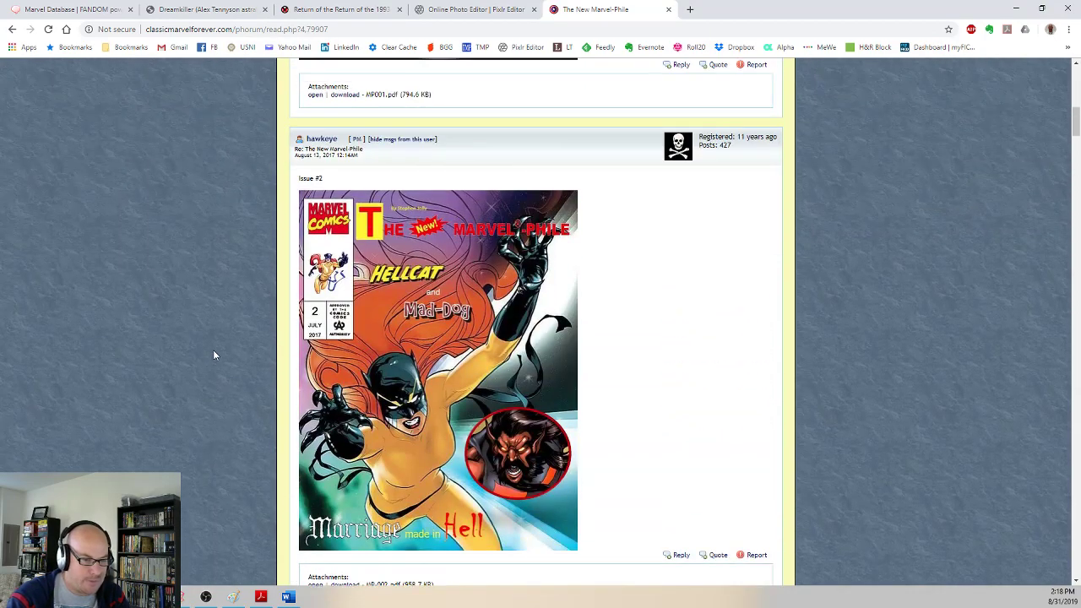
scroll(214, 355, "down", 6)
scroll(214, 356, "down", 15)
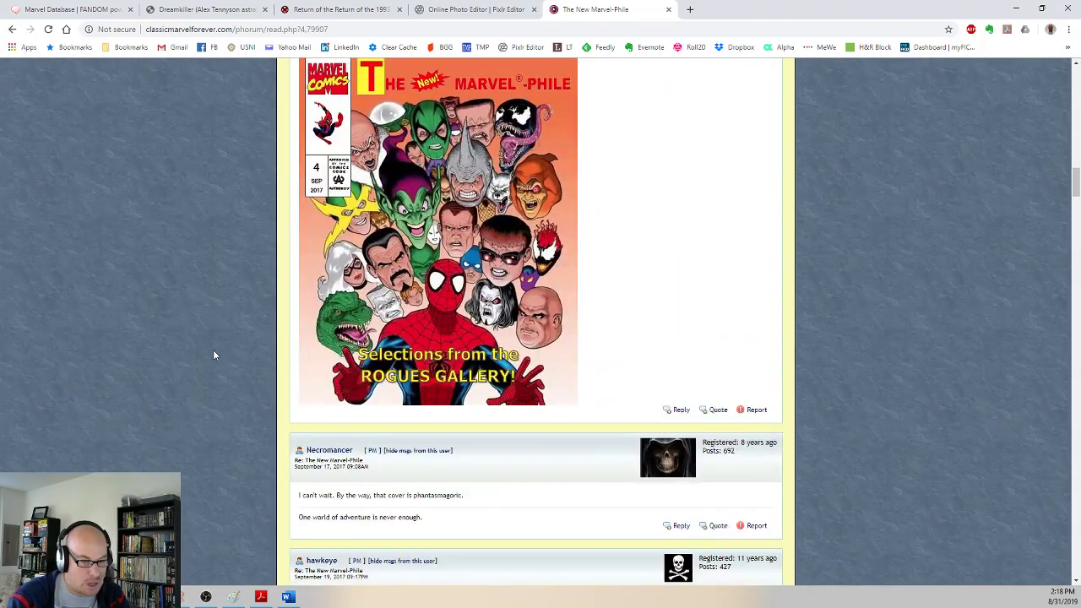
scroll(214, 356, "up", 1)
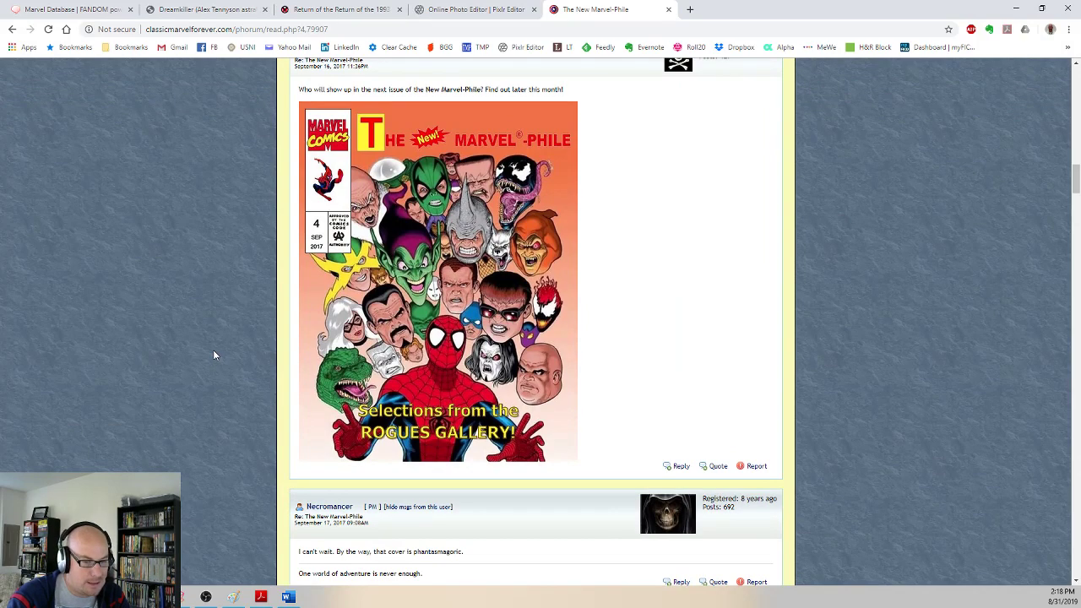
scroll(214, 353, "down", 15)
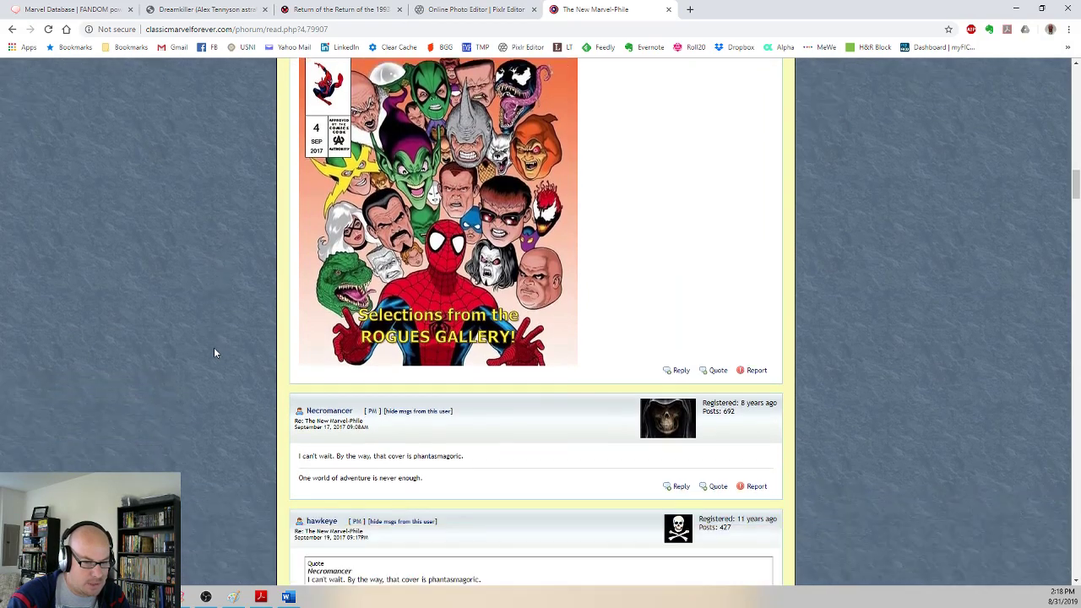
scroll(215, 353, "down", 15)
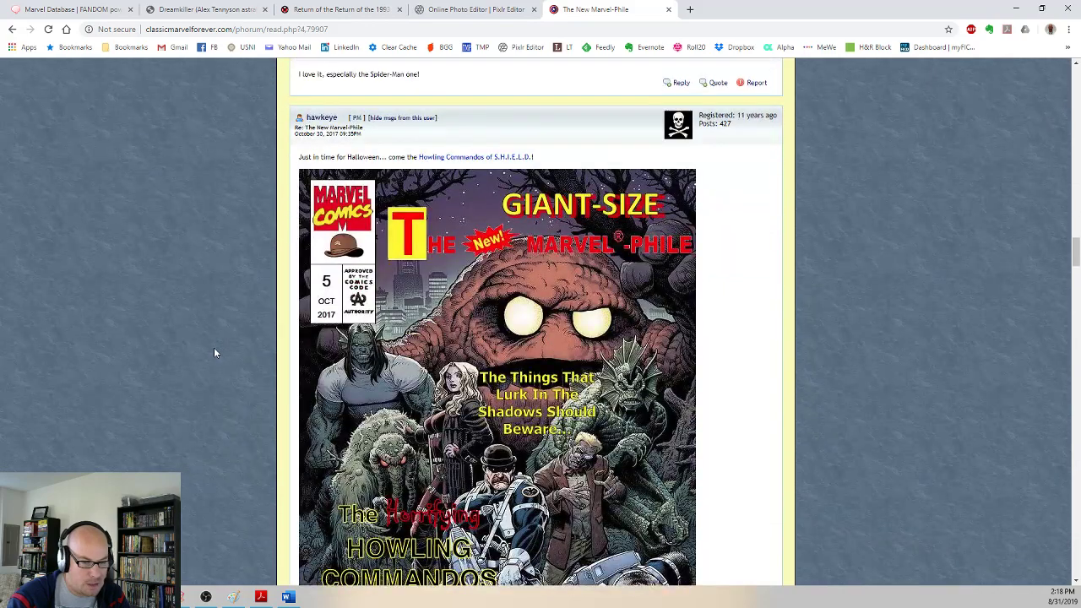
scroll(214, 353, "down", 4)
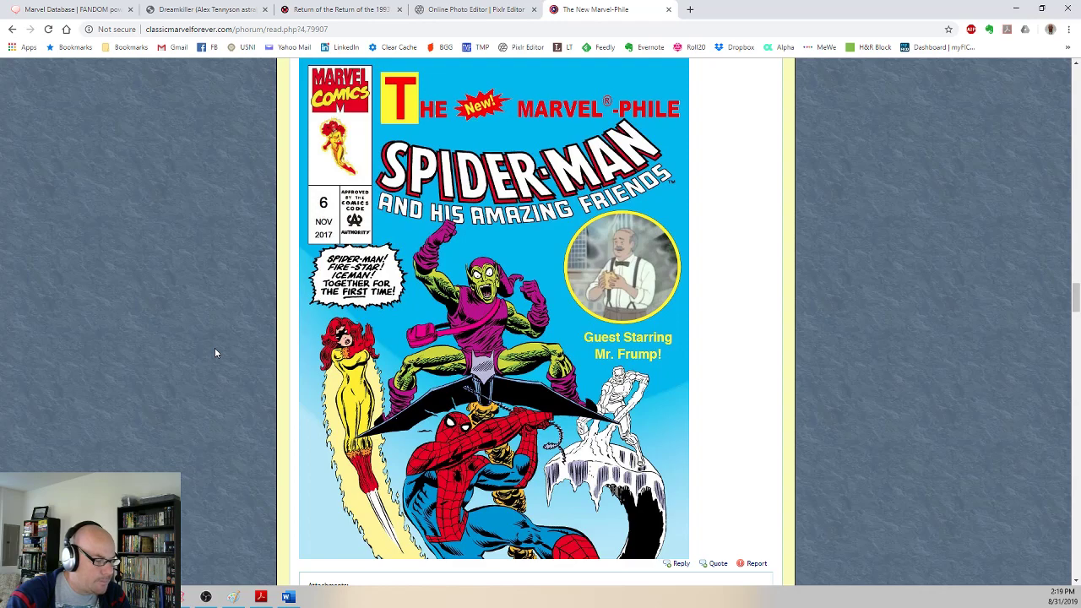
Step: Search the web for "avengers textless poster" in a new tab
left_click(99, 10)
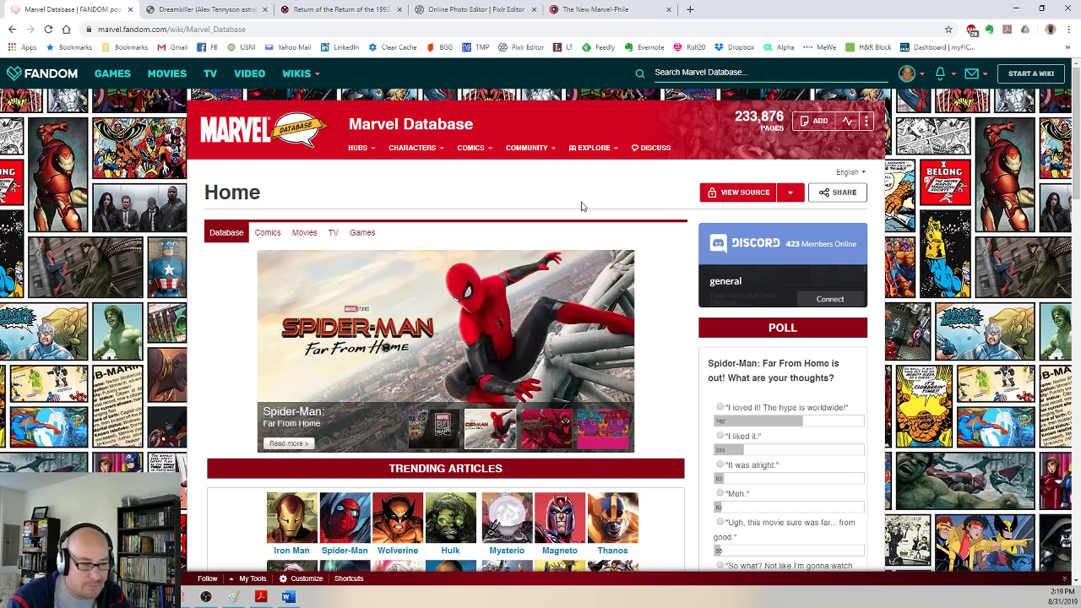
key("ctrl+t")
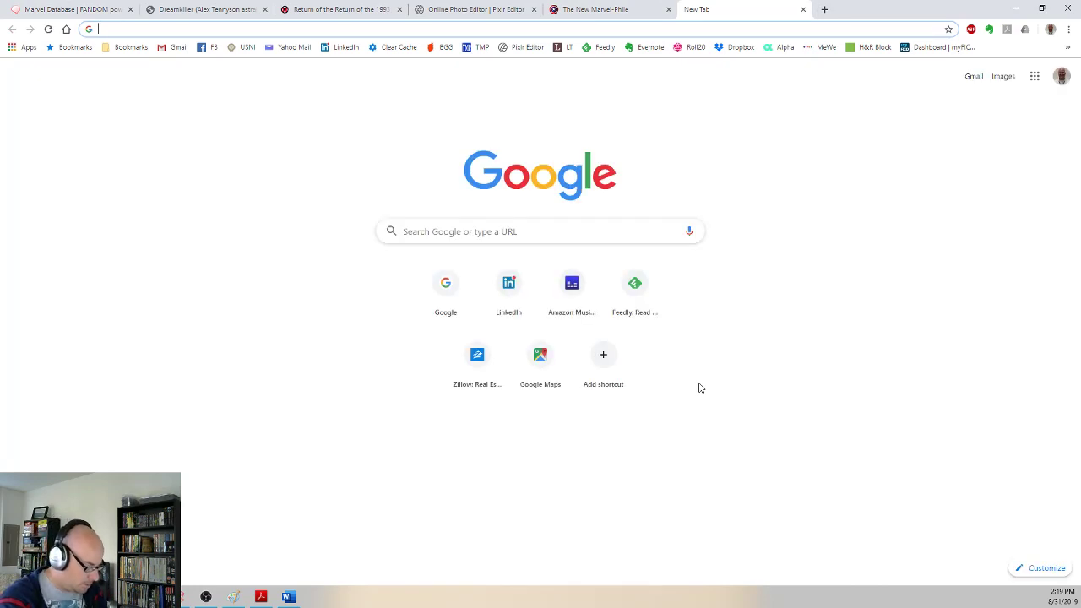
type("avengers te")
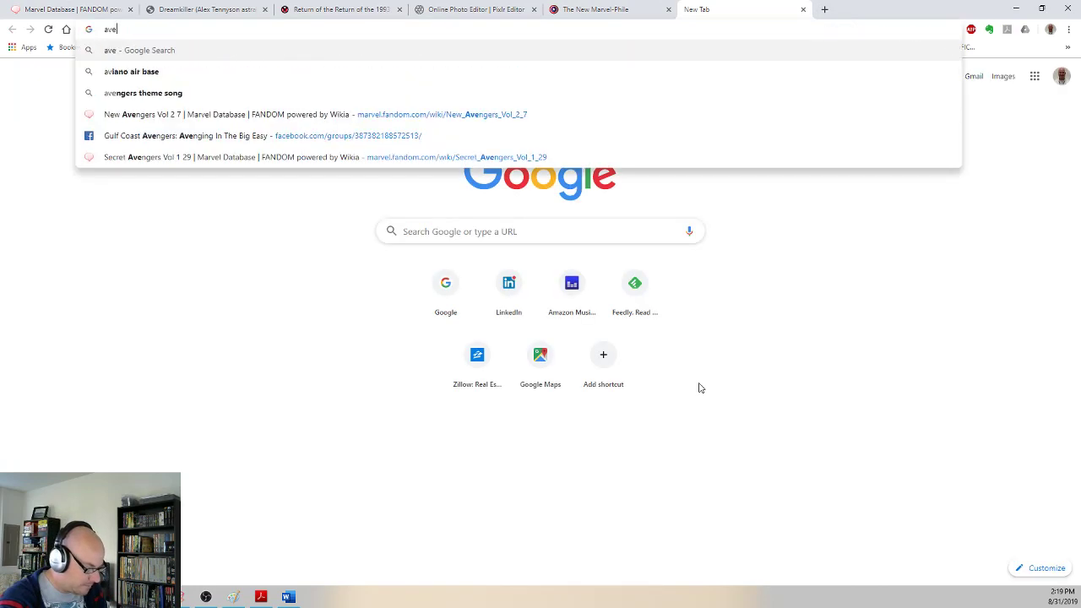
type("less")
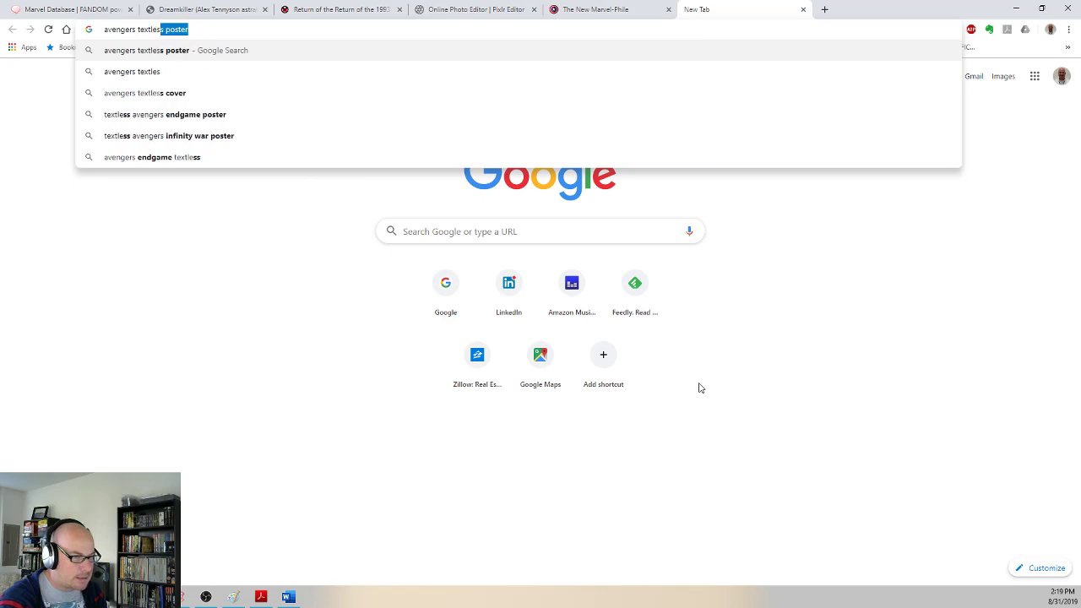
key("Return")
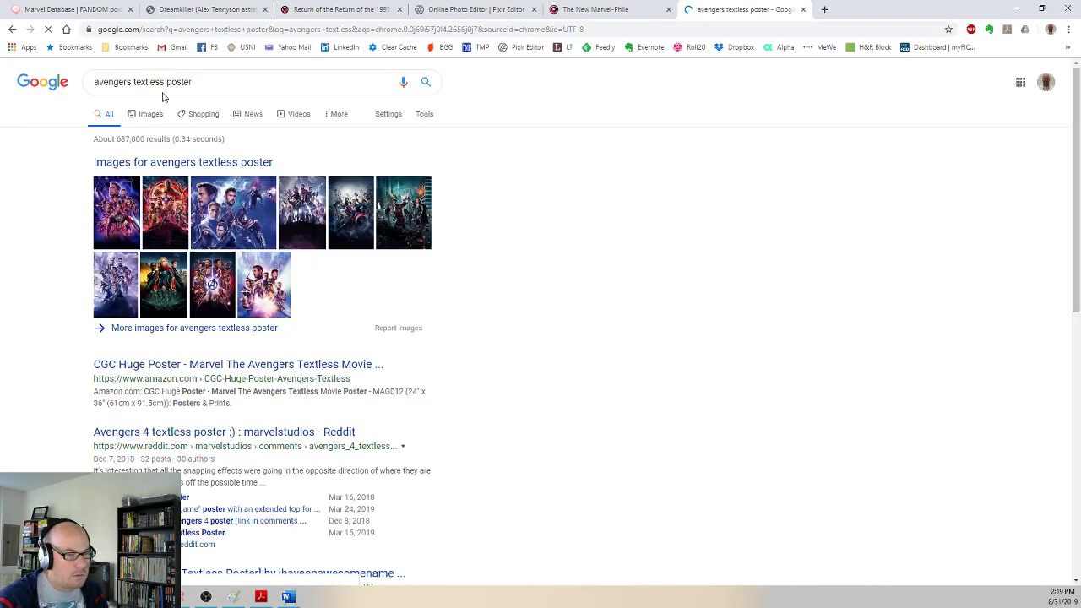
Step: Shorten the search to "avengers textless" and browse its image results
double_click(179, 82)
key("BackSpace")
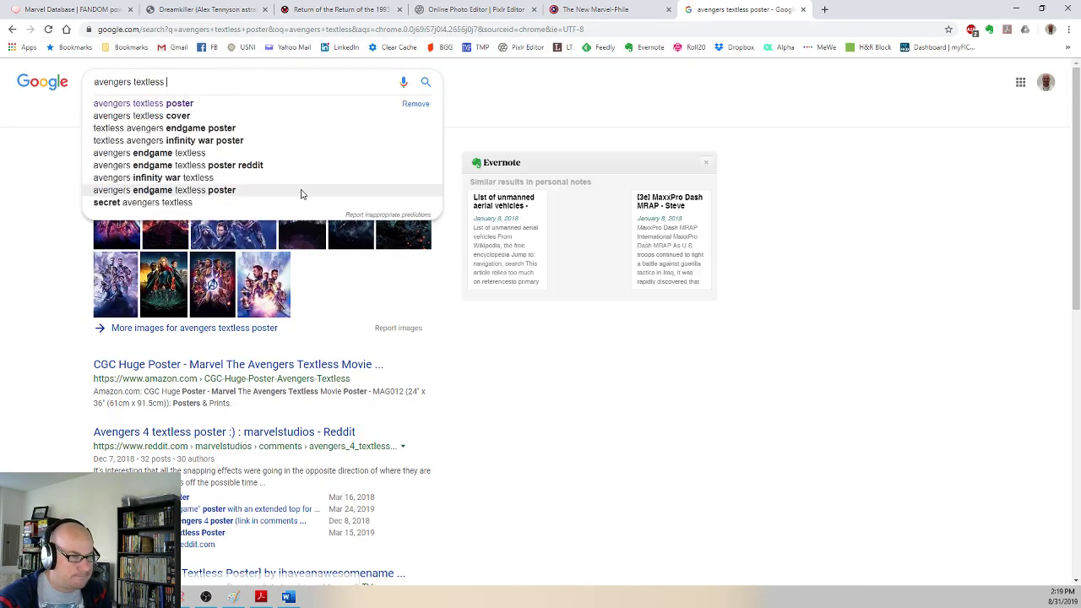
key("Return")
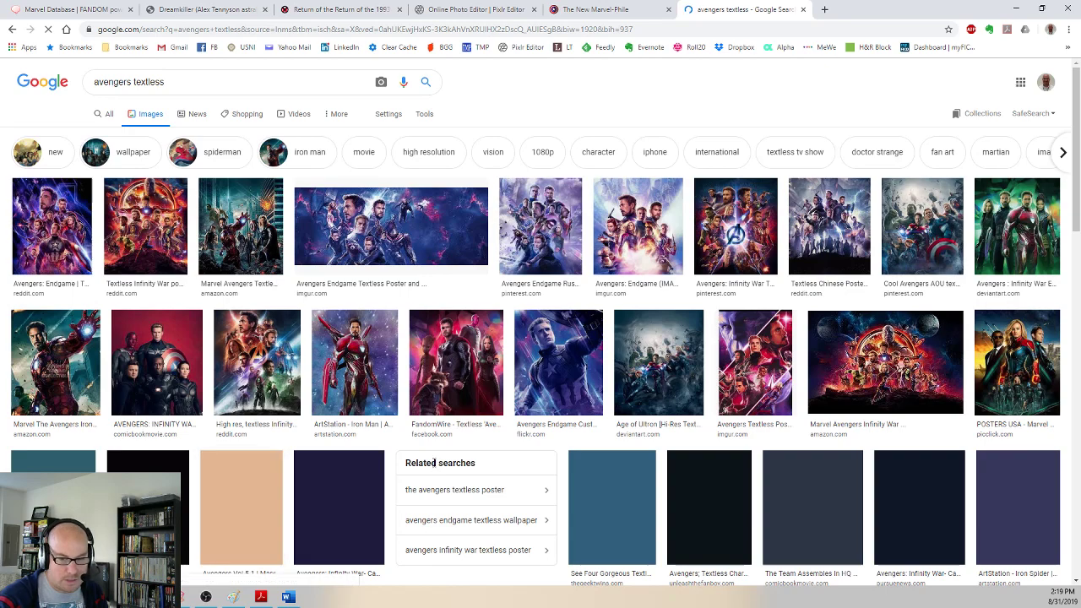
scroll(412, 409, "down", 4)
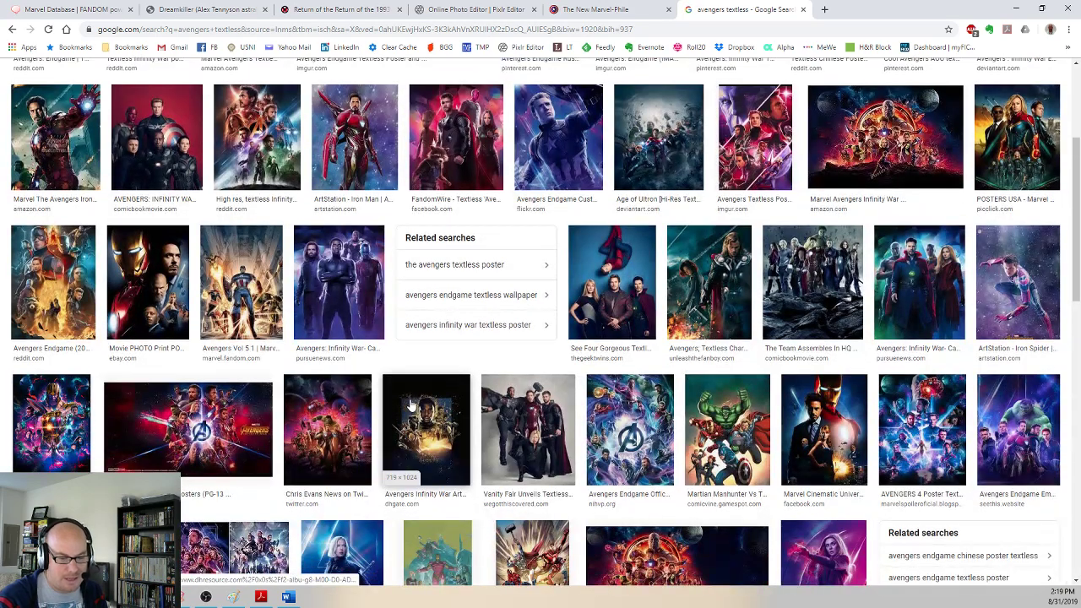
scroll(365, 391, "up", 4)
Step: Refine the image search to "avengers comic textless" and look through the comic cover art
left_click(131, 82)
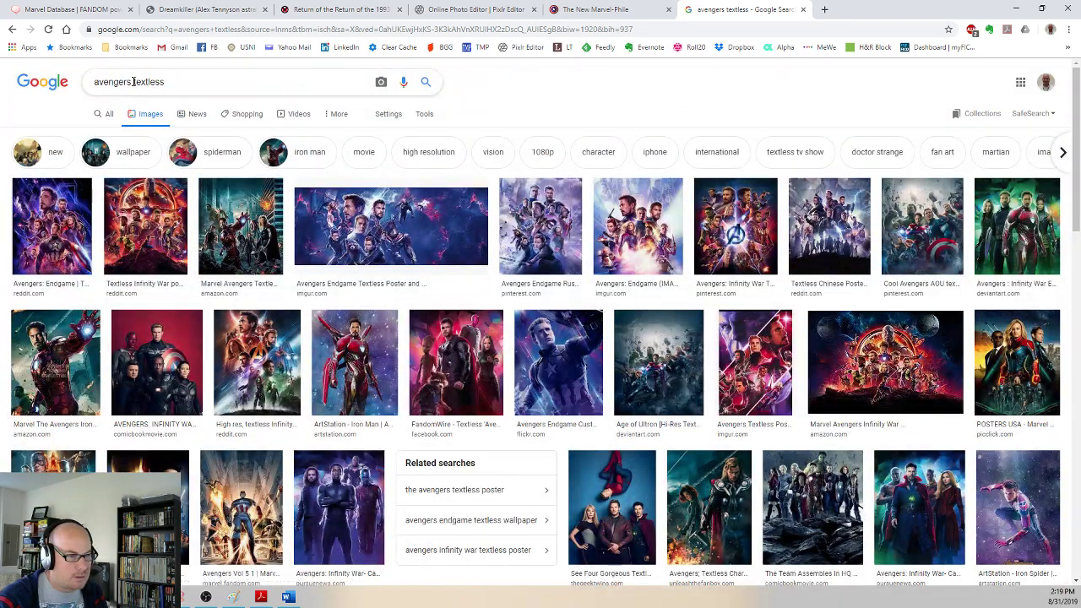
type("comic")
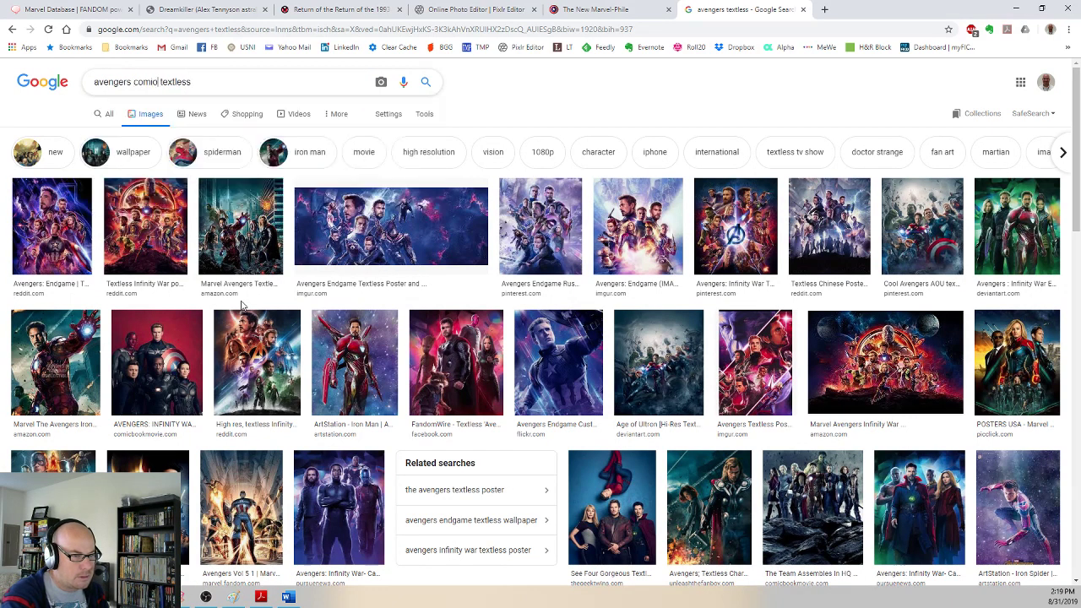
key("Return")
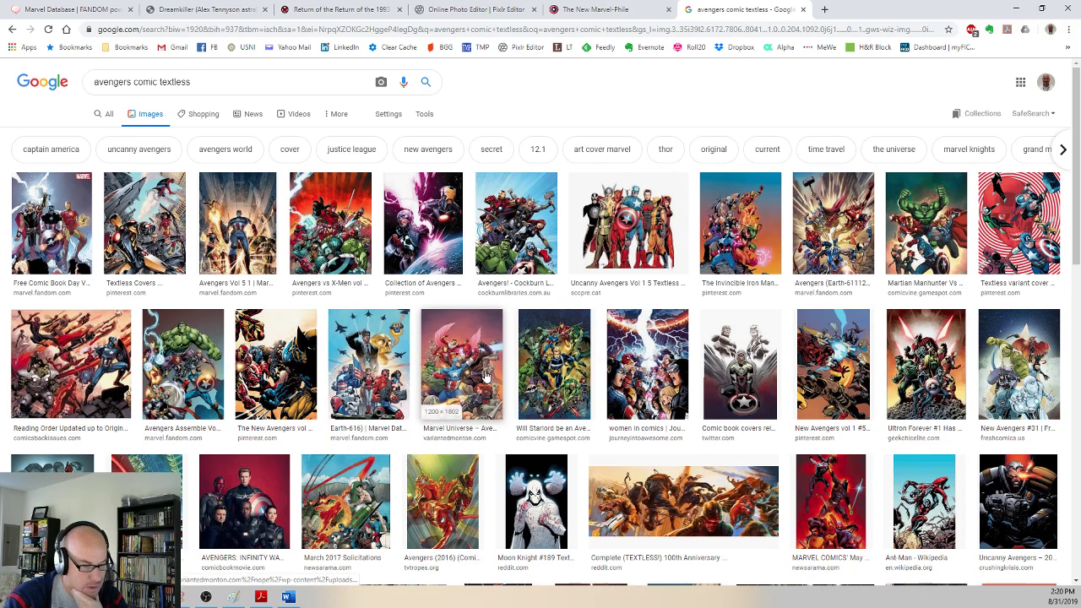
scroll(486, 375, "down", 1)
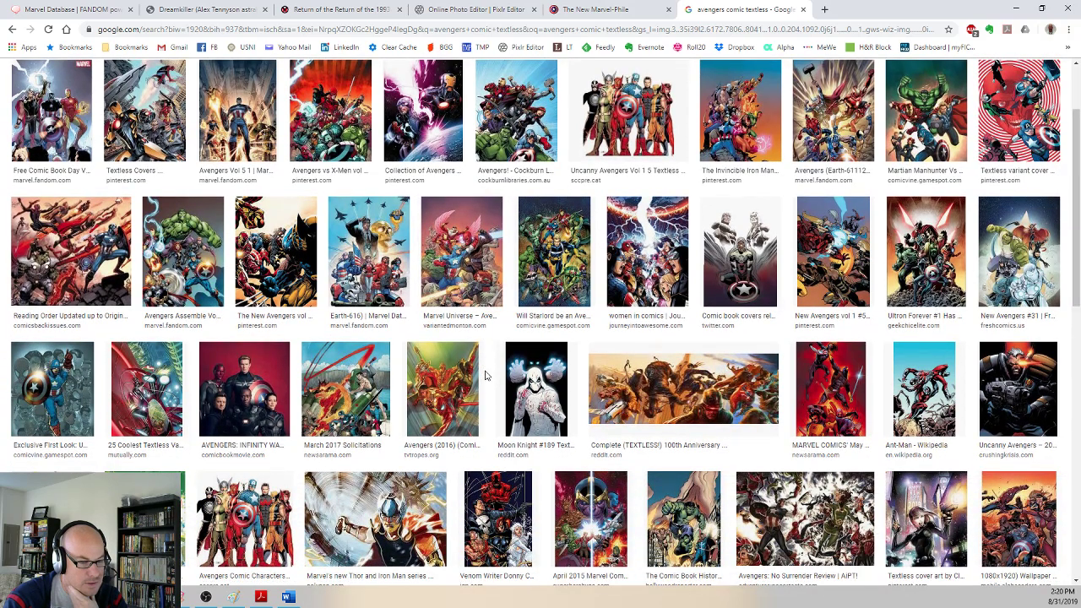
scroll(487, 375, "down", 1)
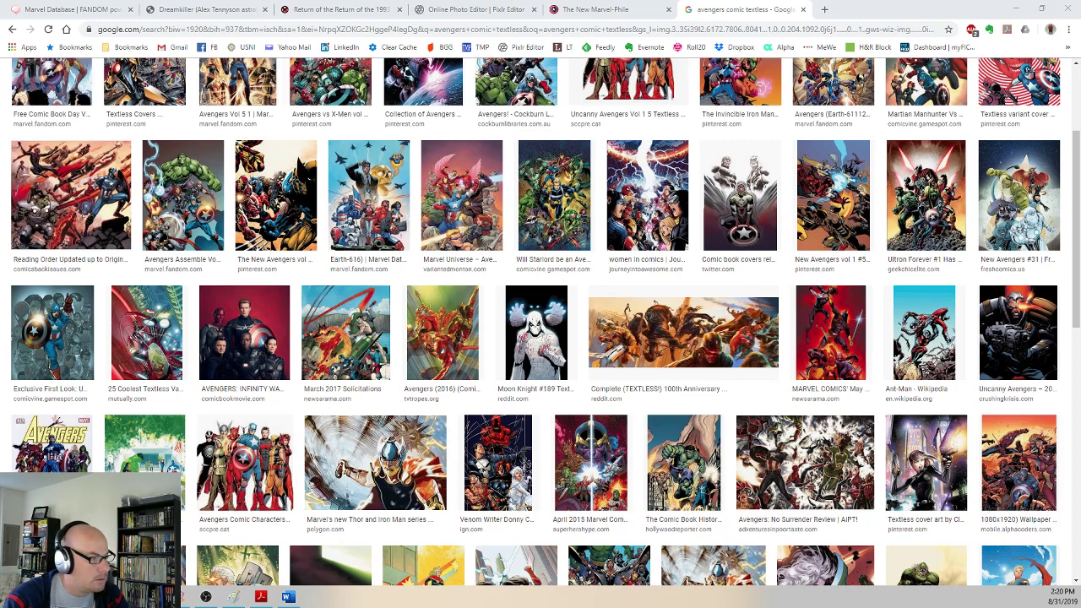
Step: Bring the 1 MHAC22 Moon Knight folder window onto this screen, maximized, to look over its collected images
left_click_drag(0, 49, 429, 29)
double_click(428, 29)
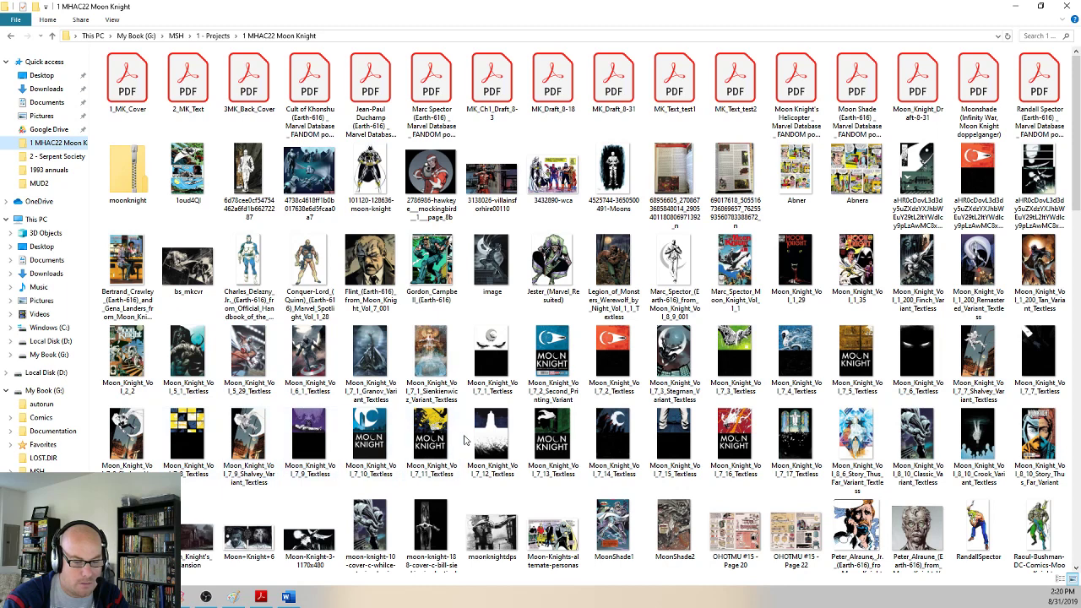
left_click(447, 457)
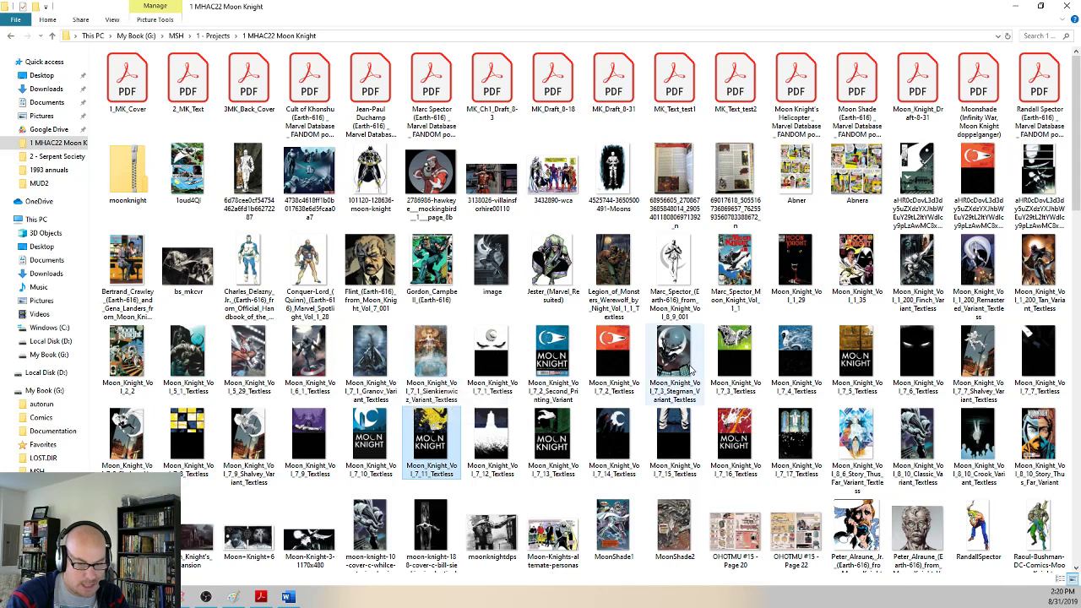
Step: View the Moon_Knight_Vol_7_3_Stegman_Variant_Textless image in a maximized window on this screen
double_click(684, 359)
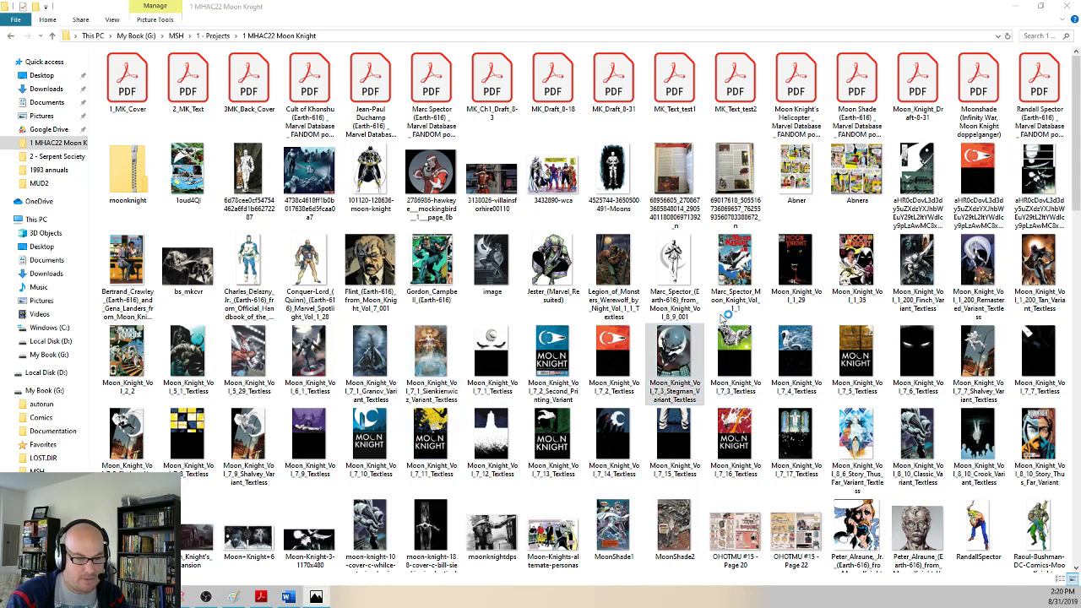
left_click_drag(0, 88, 409, 40)
double_click(409, 39)
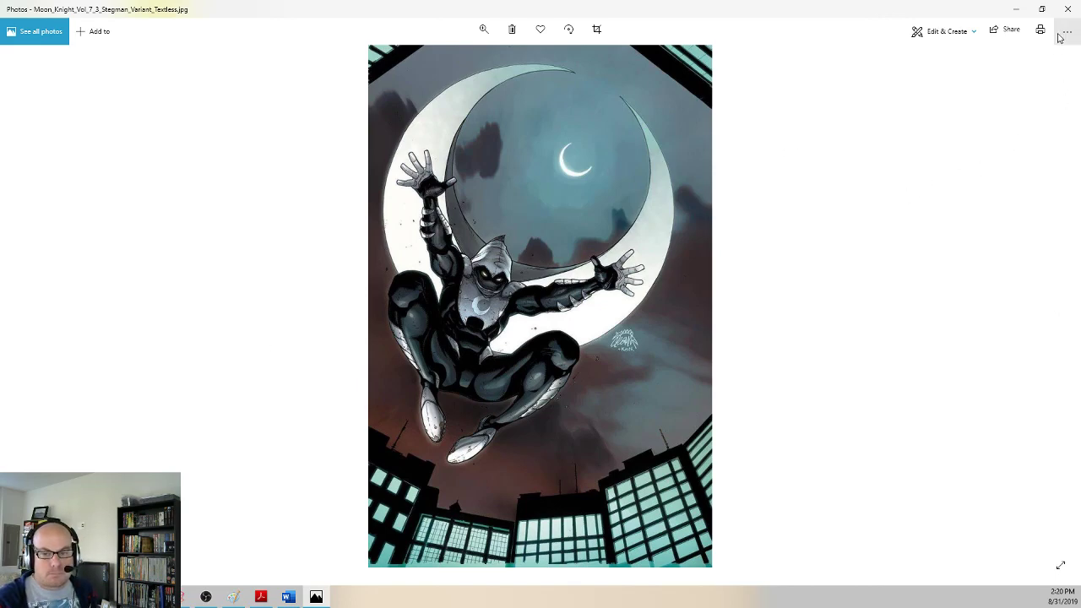
Step: Close the Moon Knight picture and move the restored folder window back off this screen
left_click(1070, 10)
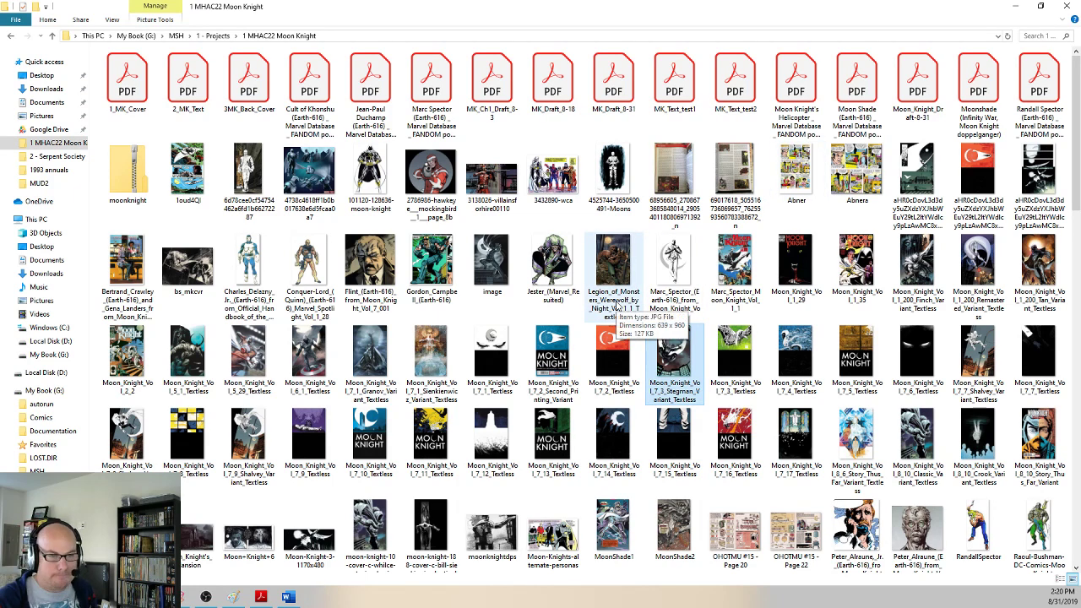
double_click(954, 17)
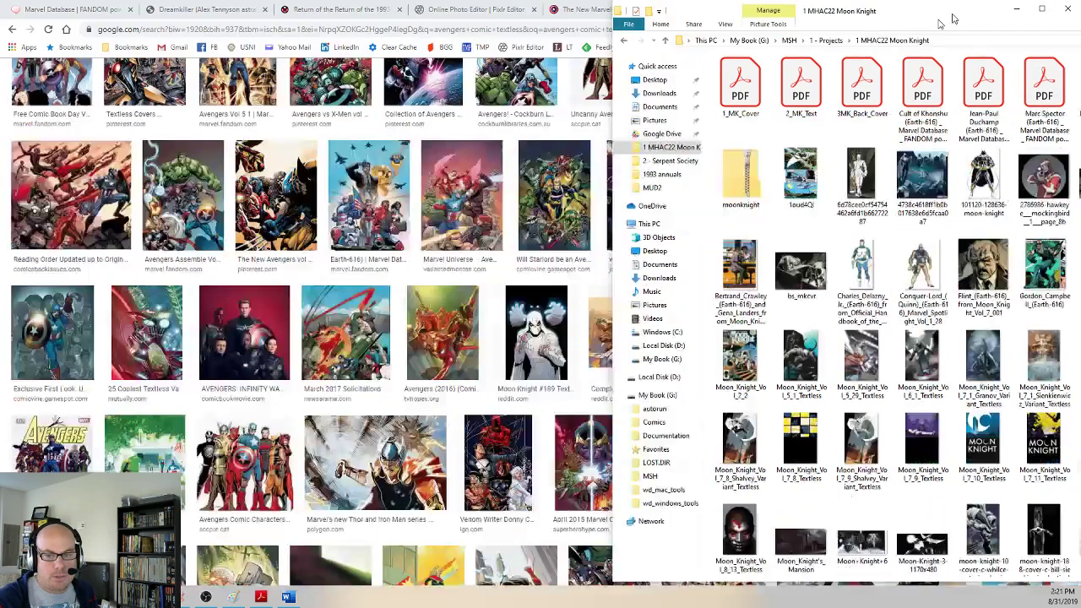
left_click_drag(955, 19, 0, 93)
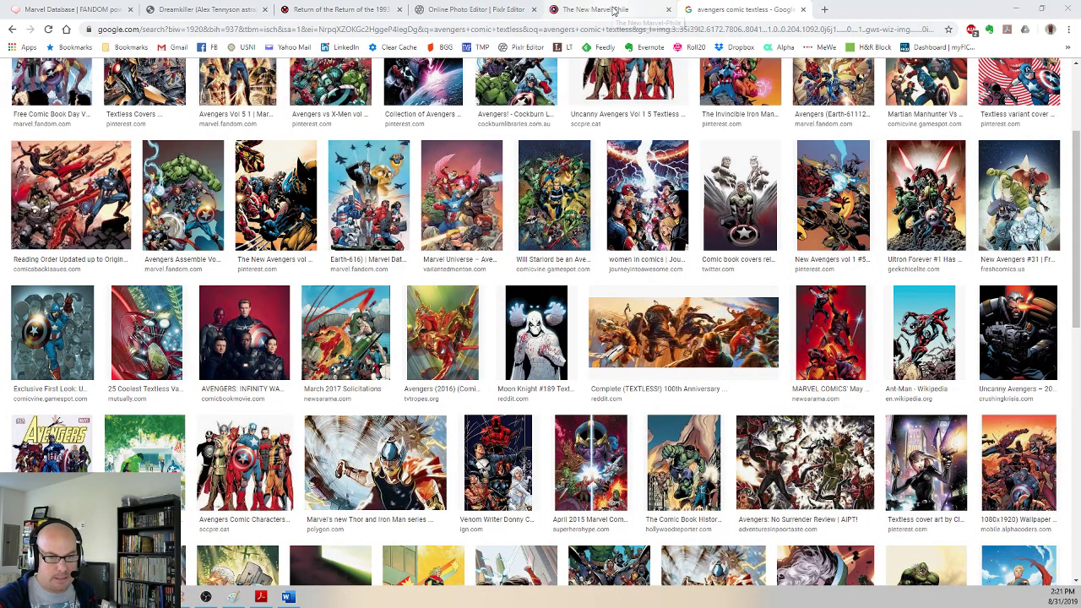
Step: Return to The New Marvel-Phile thread and look through the covers from issue 8, The Human Fly, to issue 10, The 90s Issue
left_click(1016, 9)
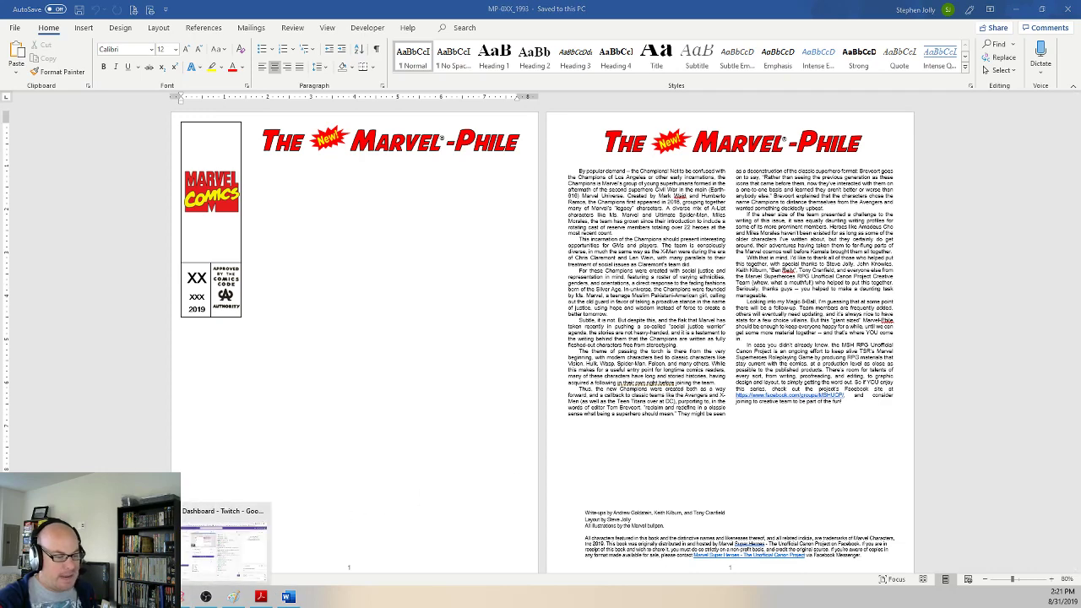
left_click(179, 596)
left_click(591, 10)
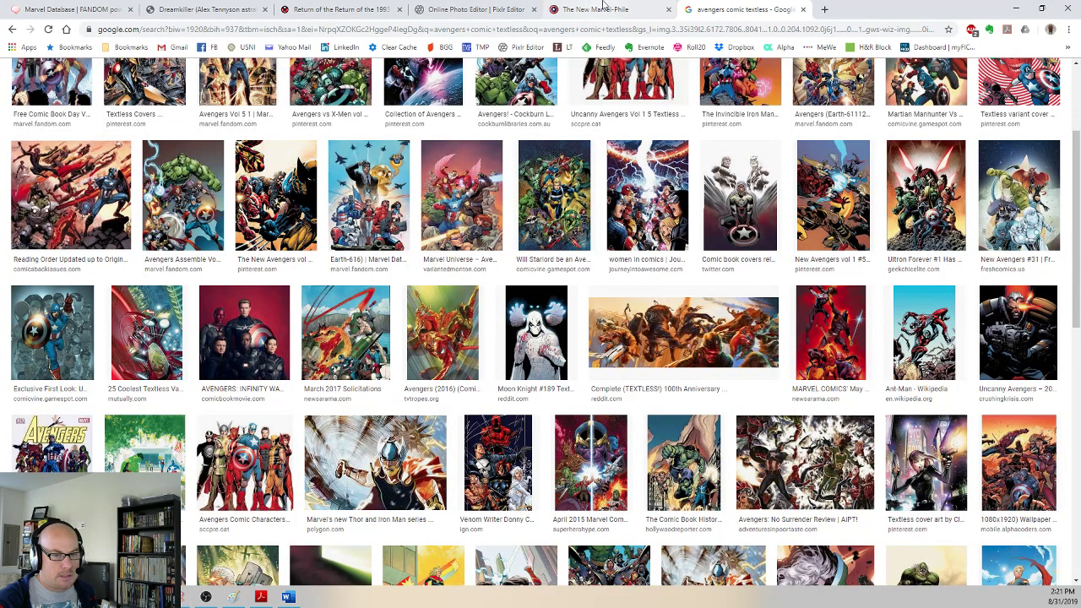
scroll(539, 444, "down", 5)
scroll(538, 443, "down", 20)
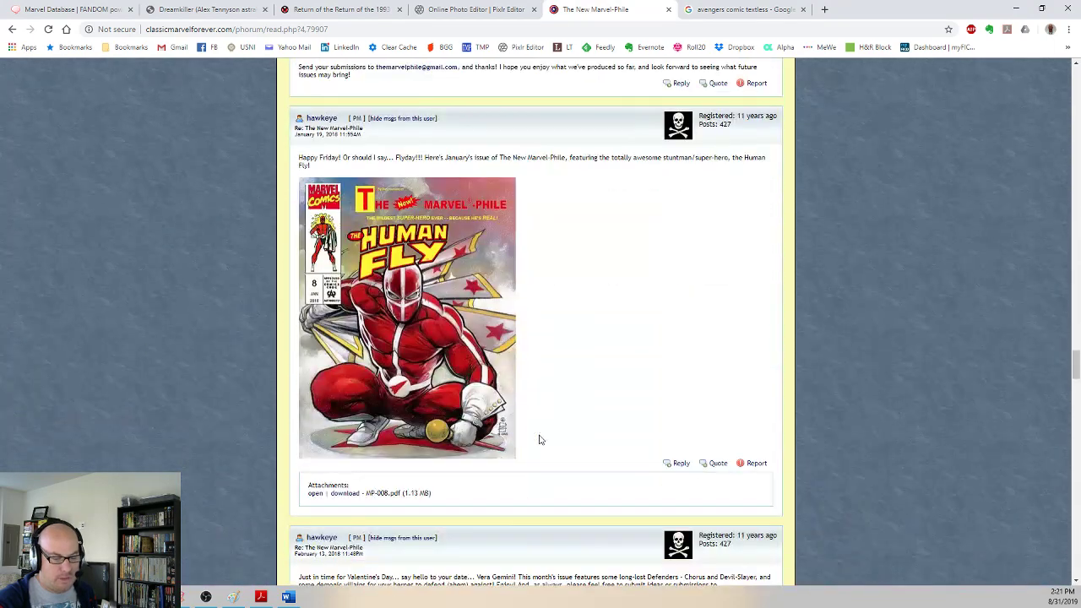
scroll(554, 310, "up", 2)
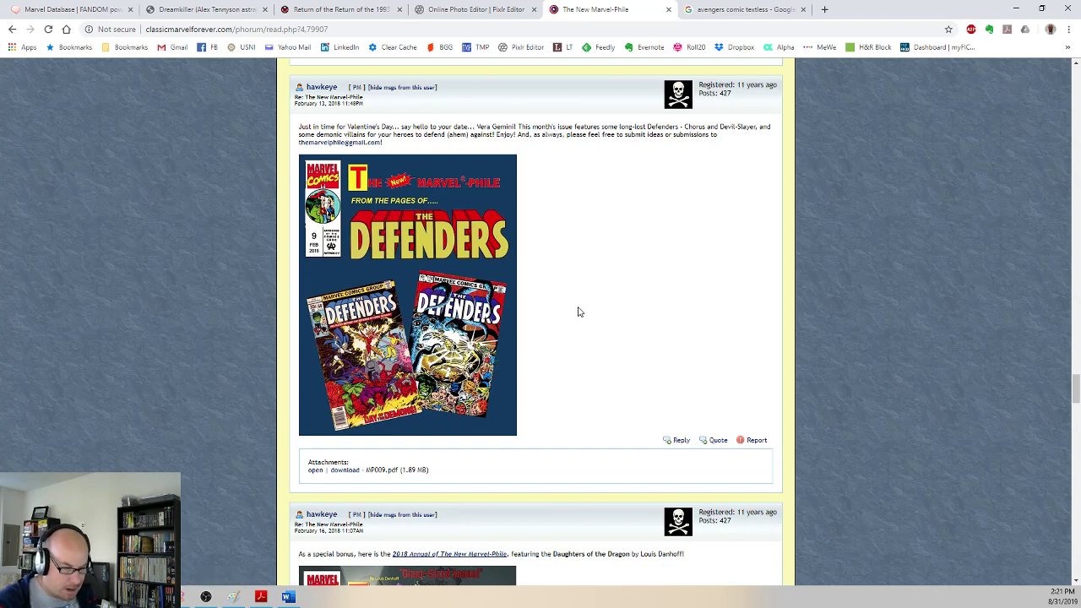
scroll(583, 287, "down", 15)
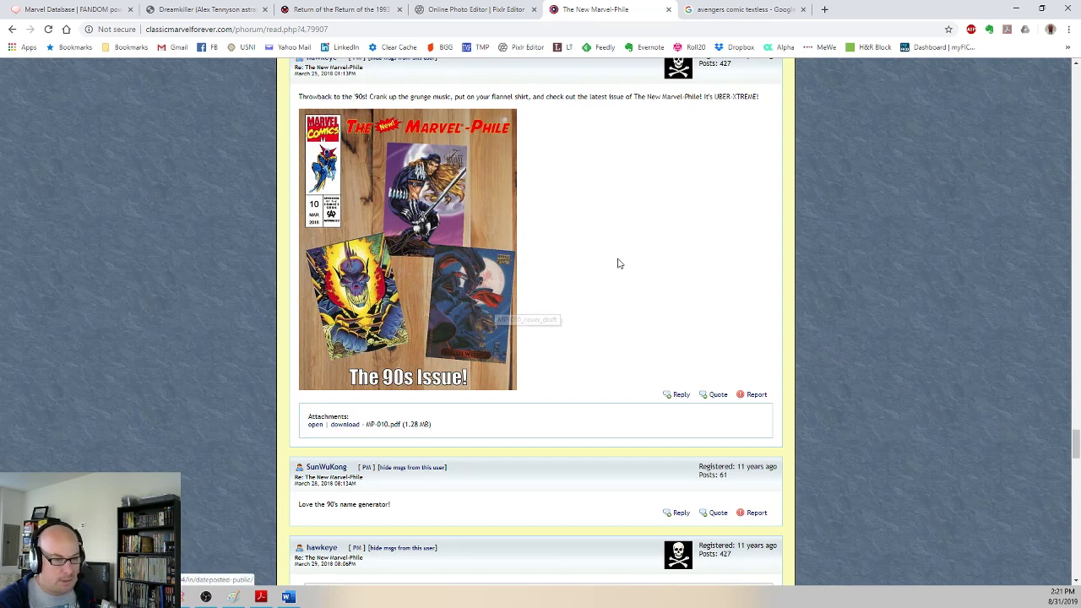
Step: Switch to the MP-0XX_1993 document in Word and start inserting a picture from the 1993 annuals folder
left_click(1016, 9)
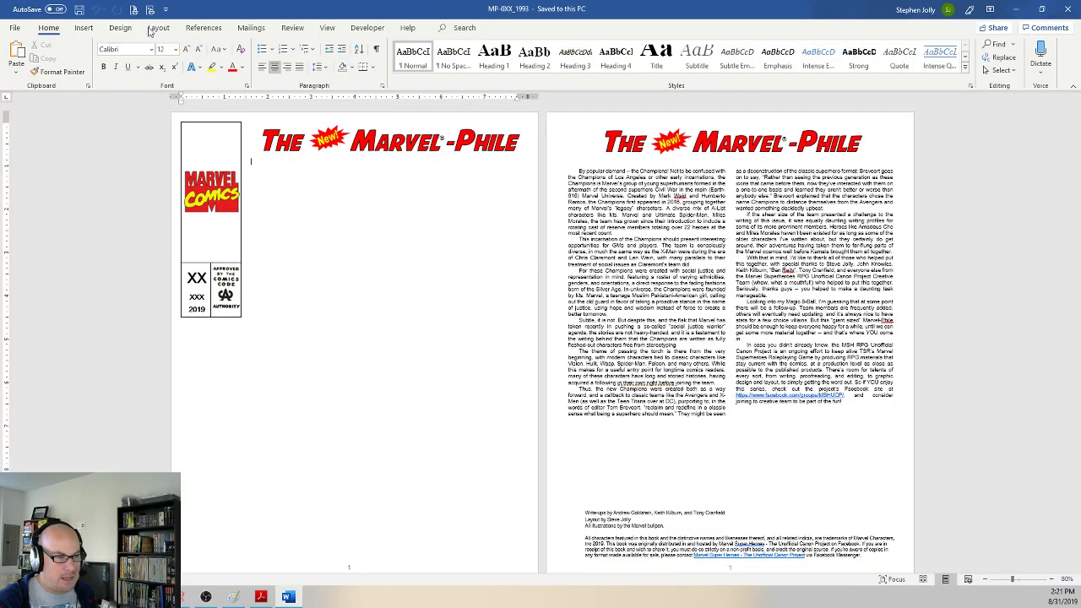
left_click(85, 29)
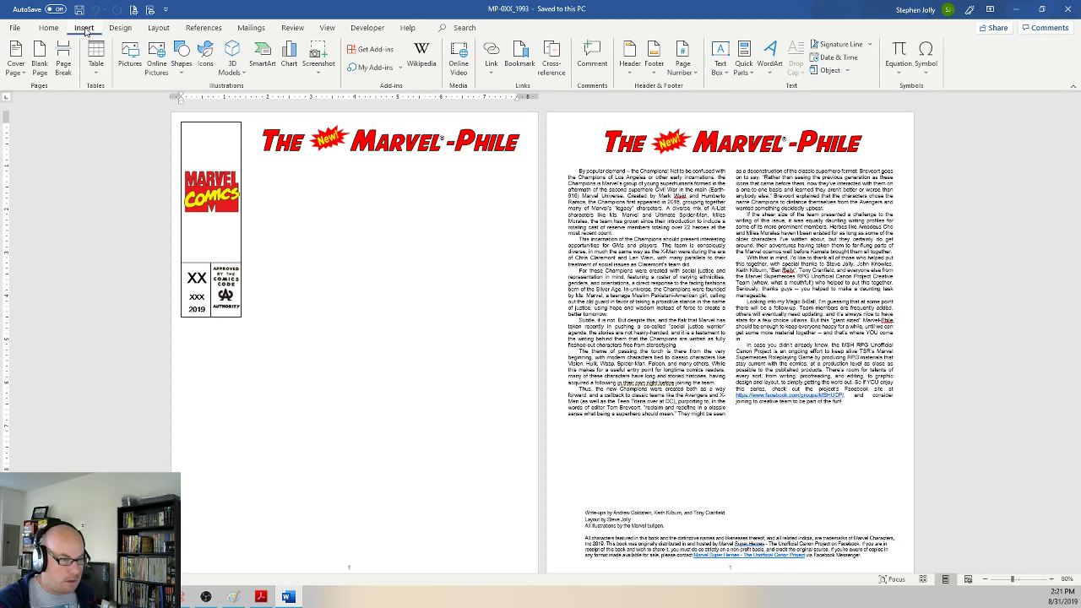
left_click(130, 61)
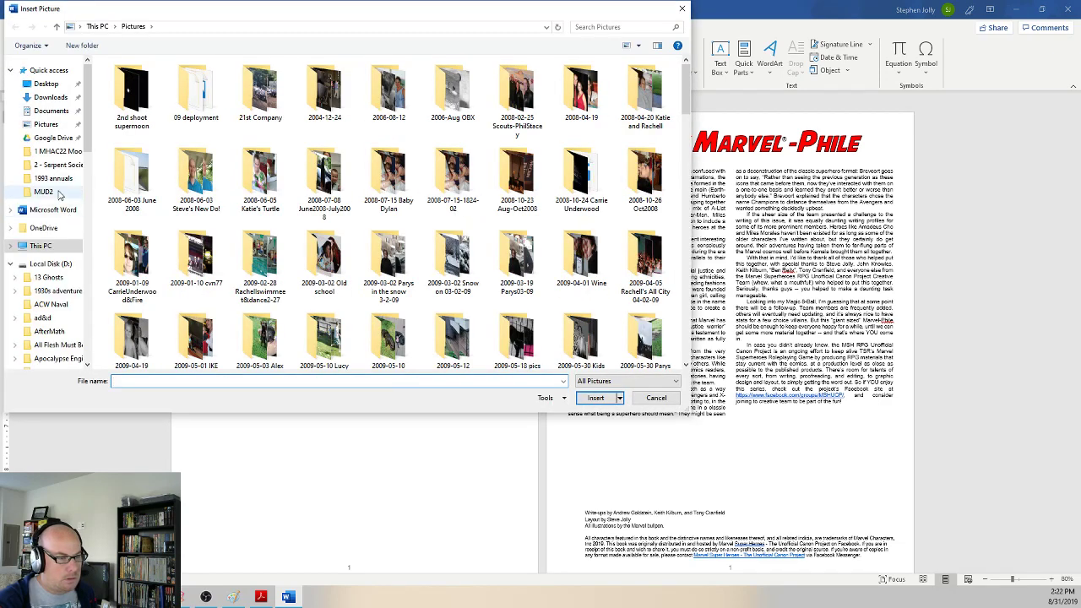
left_click(53, 178)
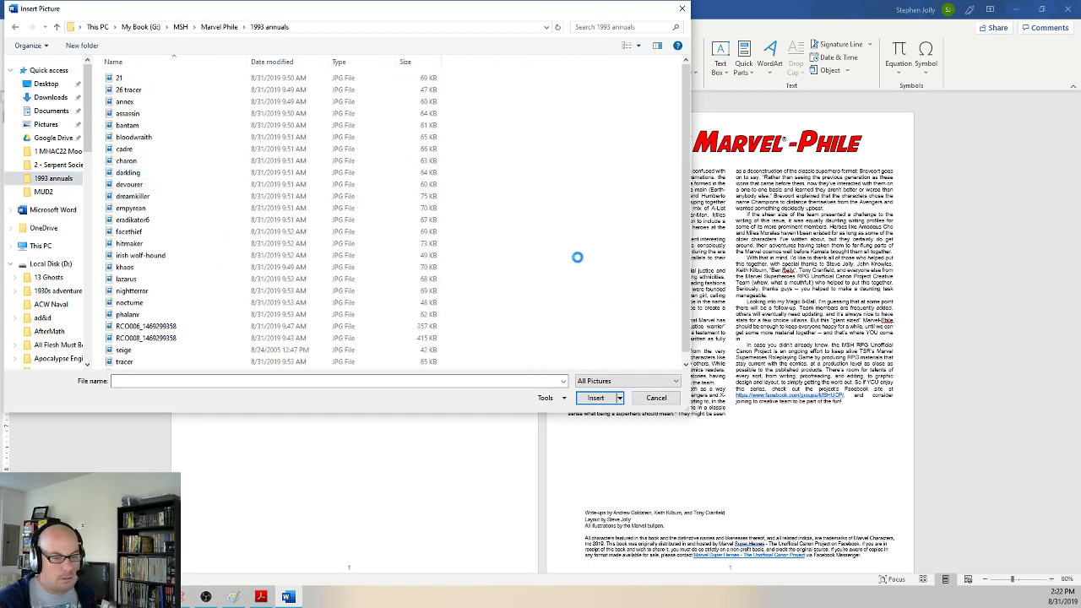
Step: Show the folder's pictures as large icons and insert the dreamkiller image on the cover page
right_click(576, 257)
mouse_move(601, 256)
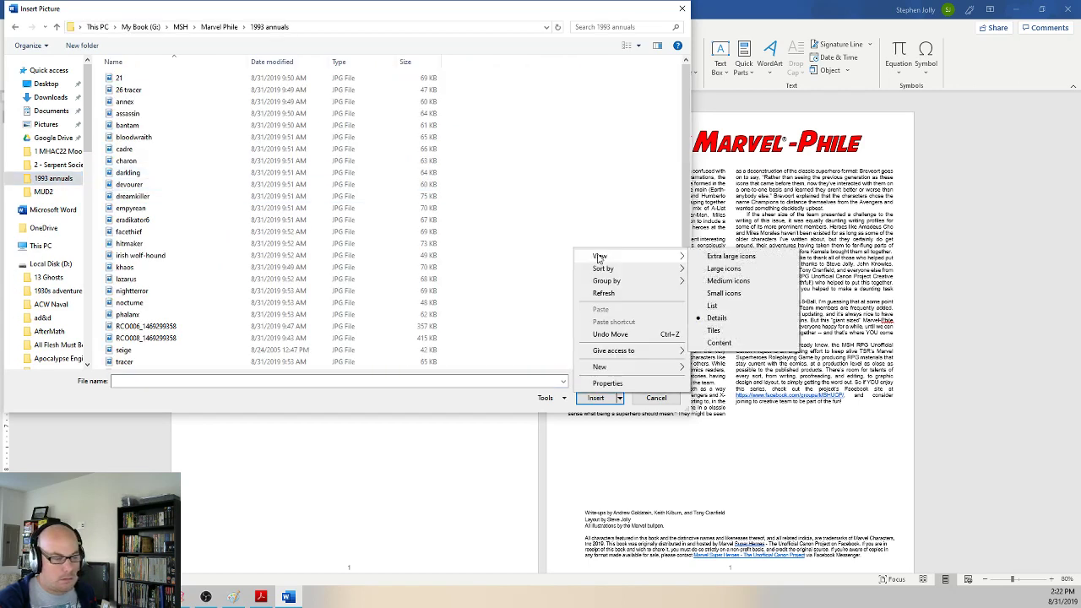
left_click(723, 268)
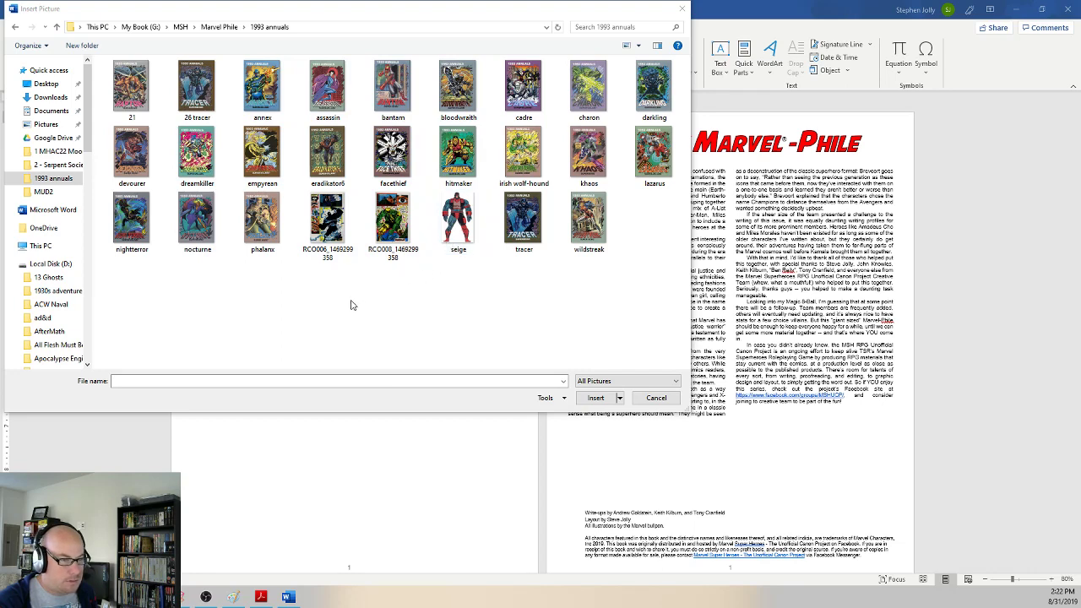
left_click(211, 157)
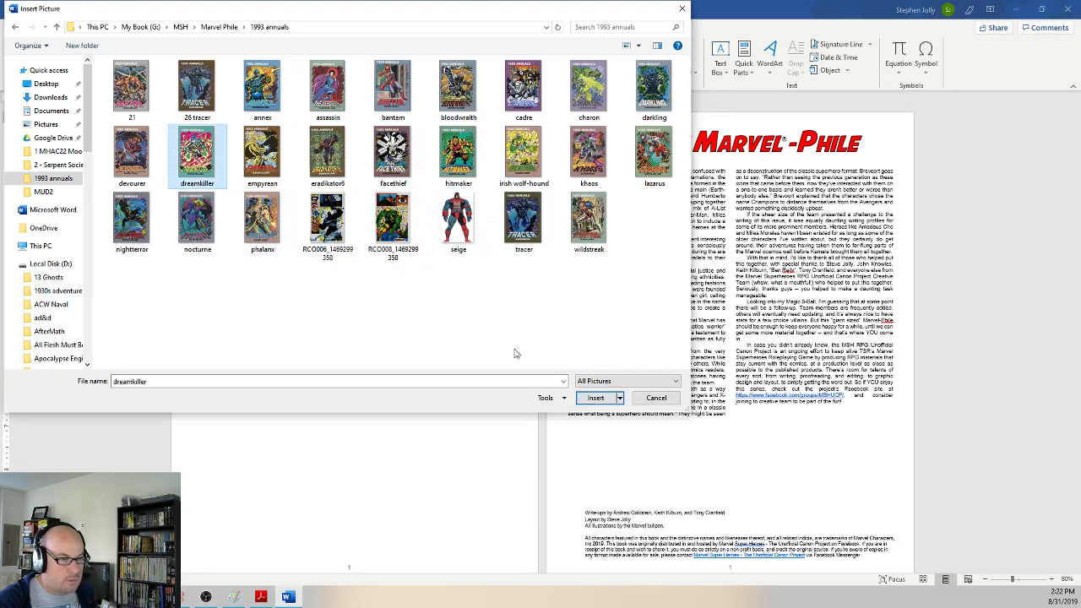
left_click(591, 394)
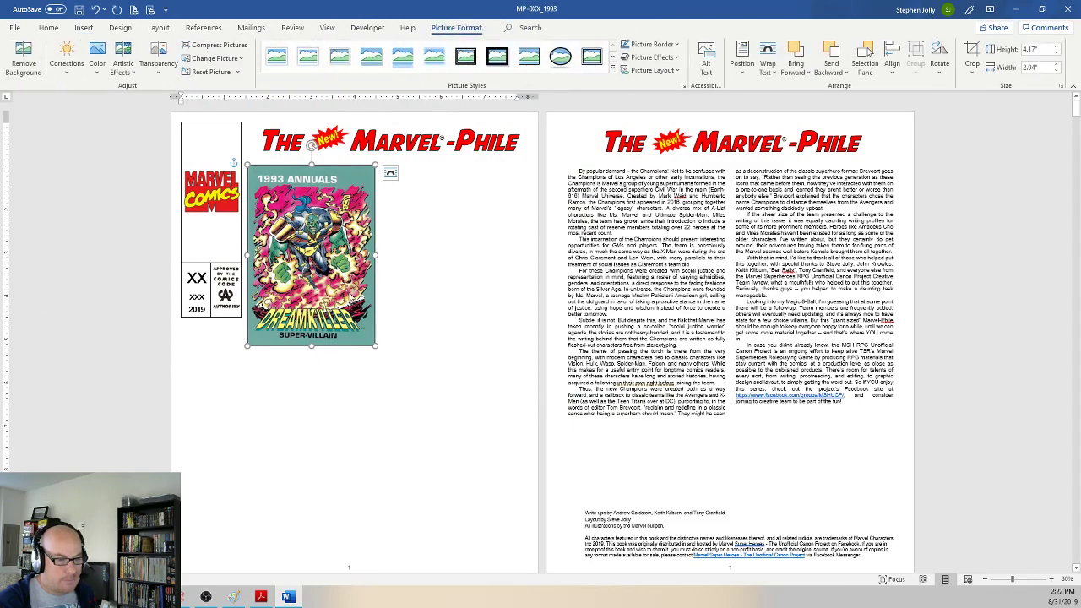
Step: Set the dreamkiller picture's text wrapping to Behind Text and move it to the cover page's upper-right corner
scroll(363, 312, "down", 2)
scroll(367, 316, "up", 2)
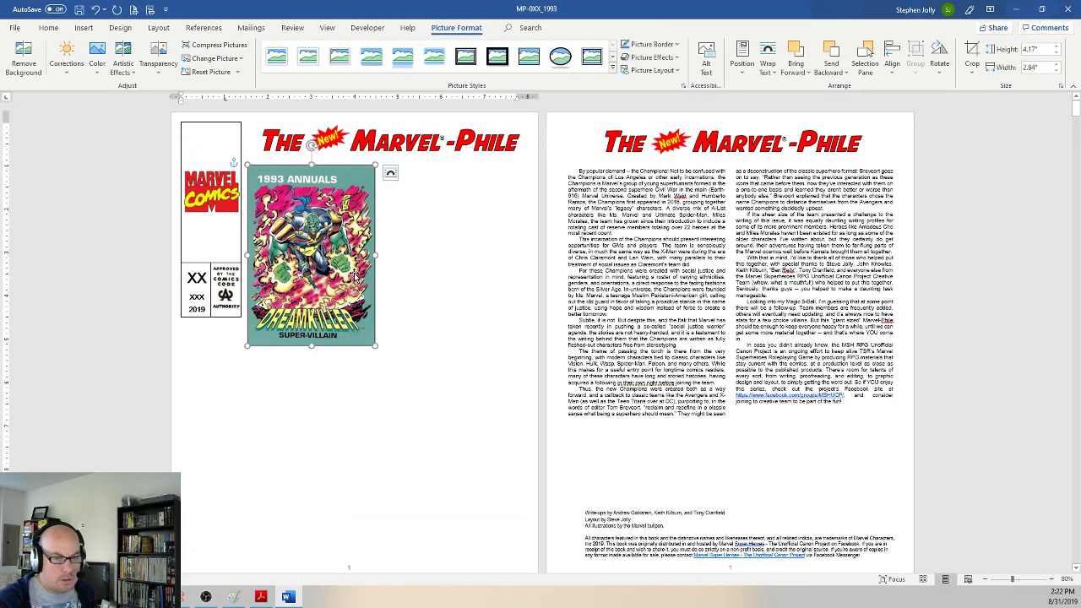
left_click(767, 69)
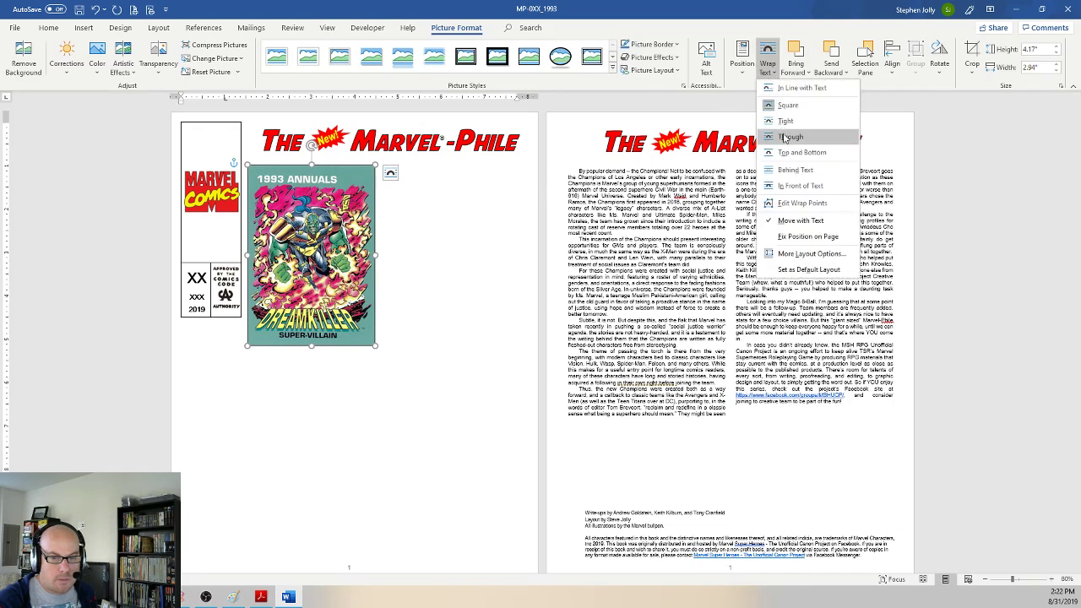
left_click(787, 171)
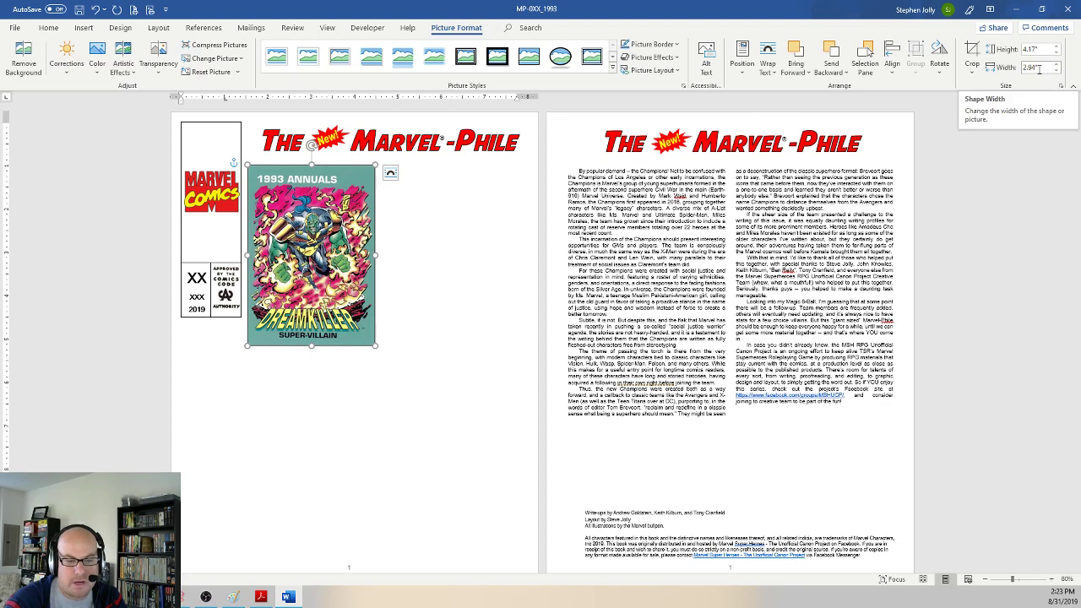
left_click_drag(335, 259, 500, 216)
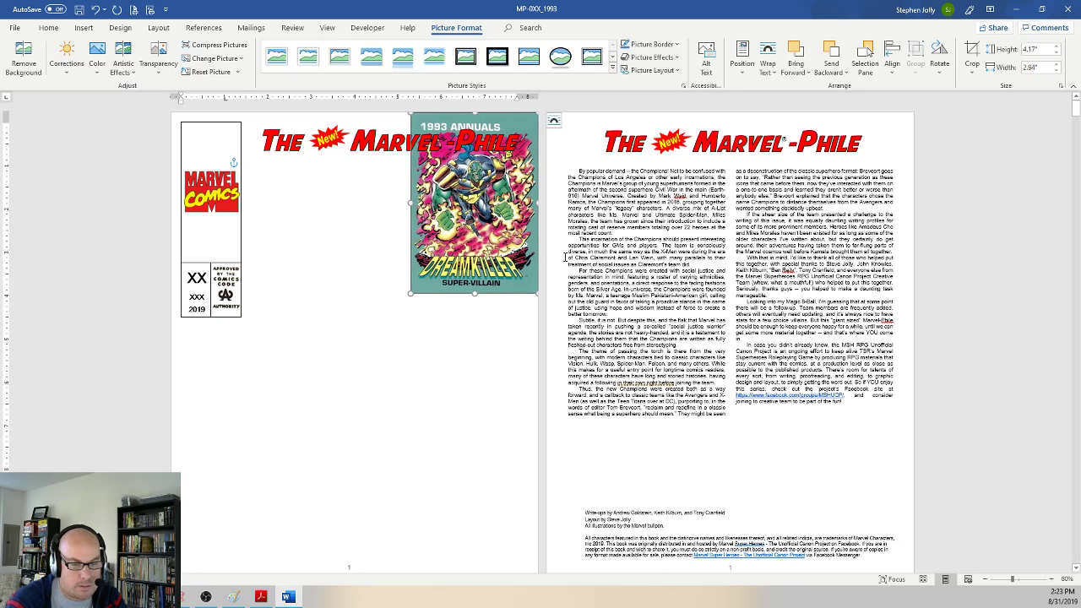
Step: Shrink the dreamkiller picture to about 2.7 inches wide and realign it with the page's upper-right corner
left_click(1055, 71)
left_click(1056, 71)
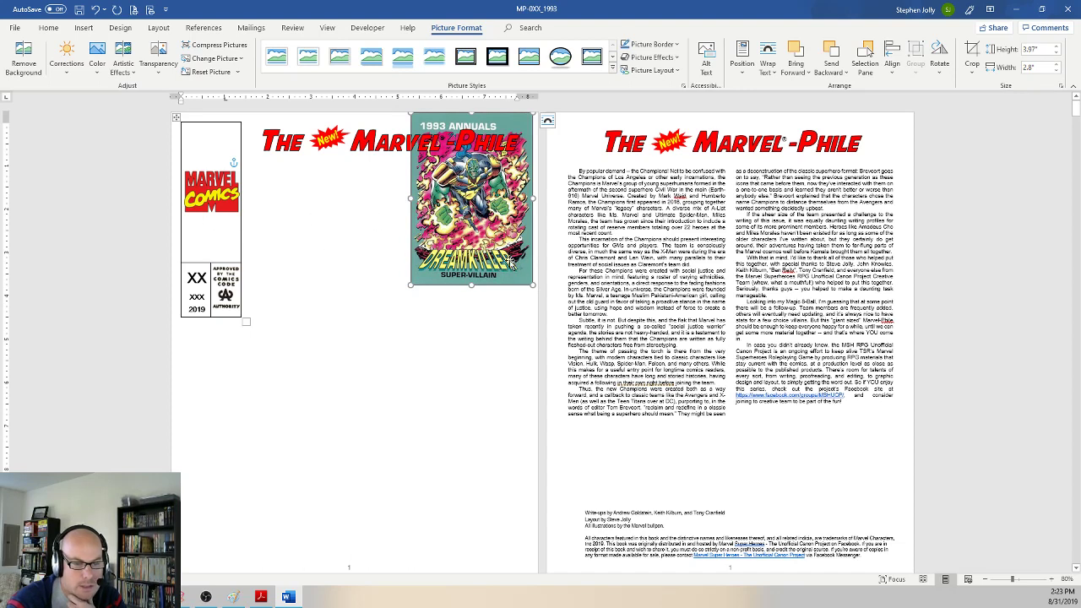
left_click_drag(507, 258, 513, 257)
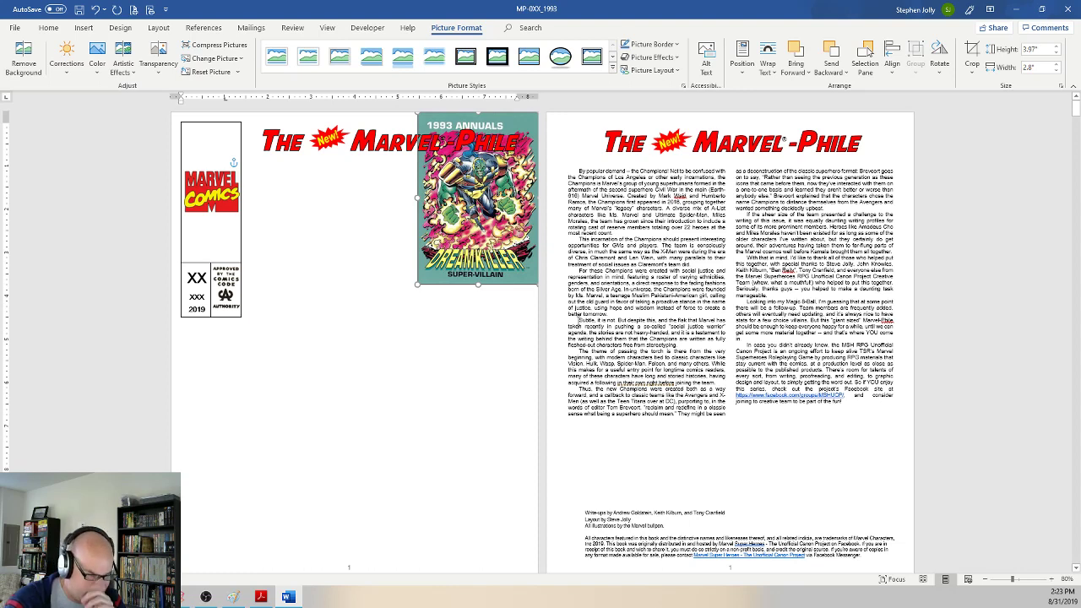
left_click(1056, 70)
left_click(384, 241)
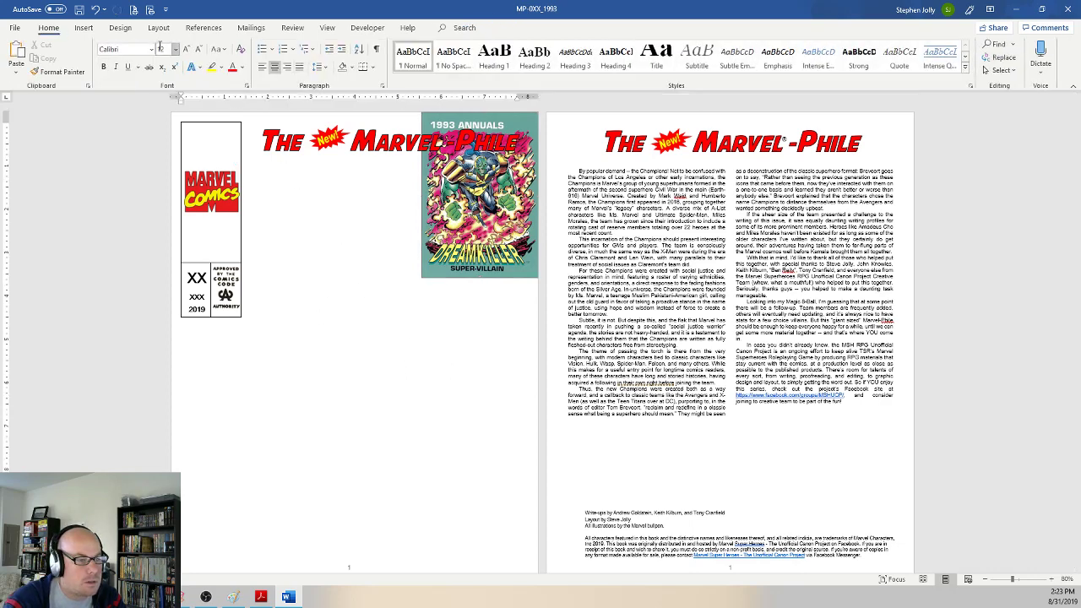
Step: Insert the devourer image from the 1993 annuals folder on the cover page and set its width to 2.7 inches
left_click(84, 27)
left_click(129, 63)
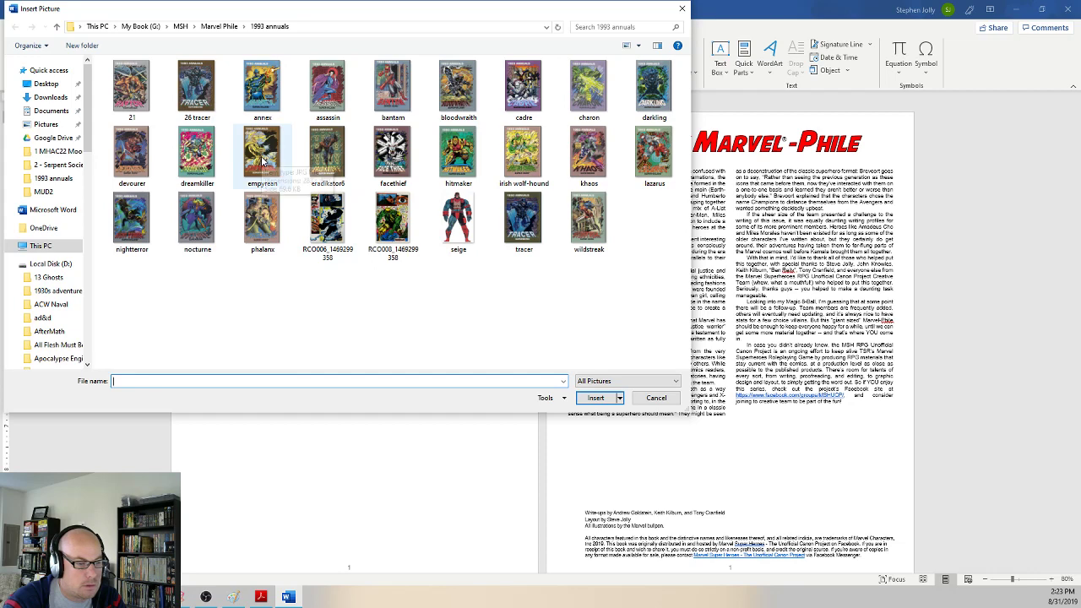
left_click(131, 154)
left_click(587, 397)
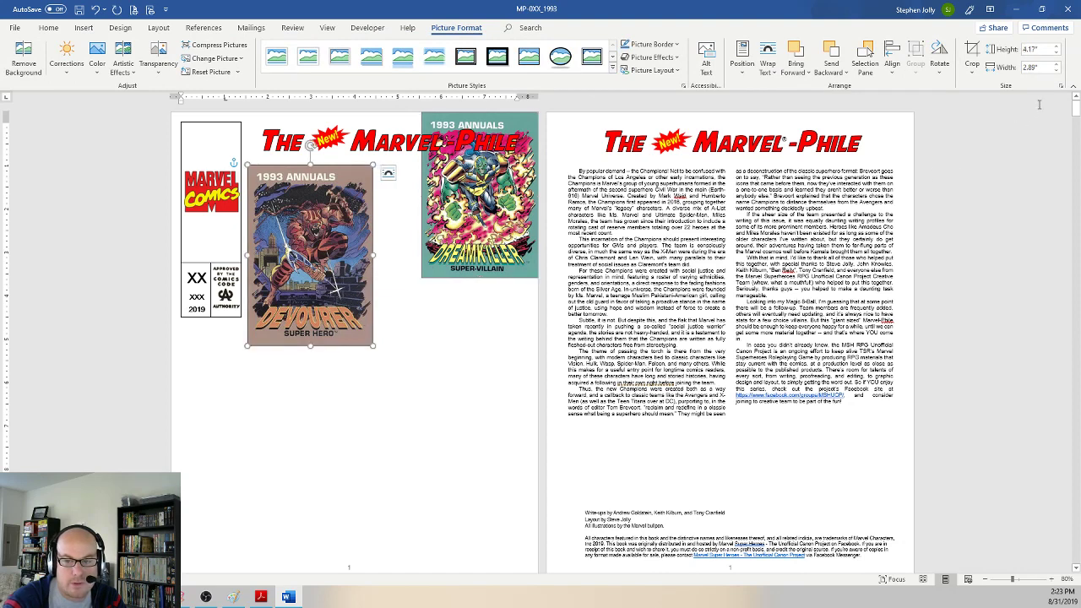
left_click(1057, 72)
left_click(1057, 71)
left_click(1056, 72)
left_click(1056, 65)
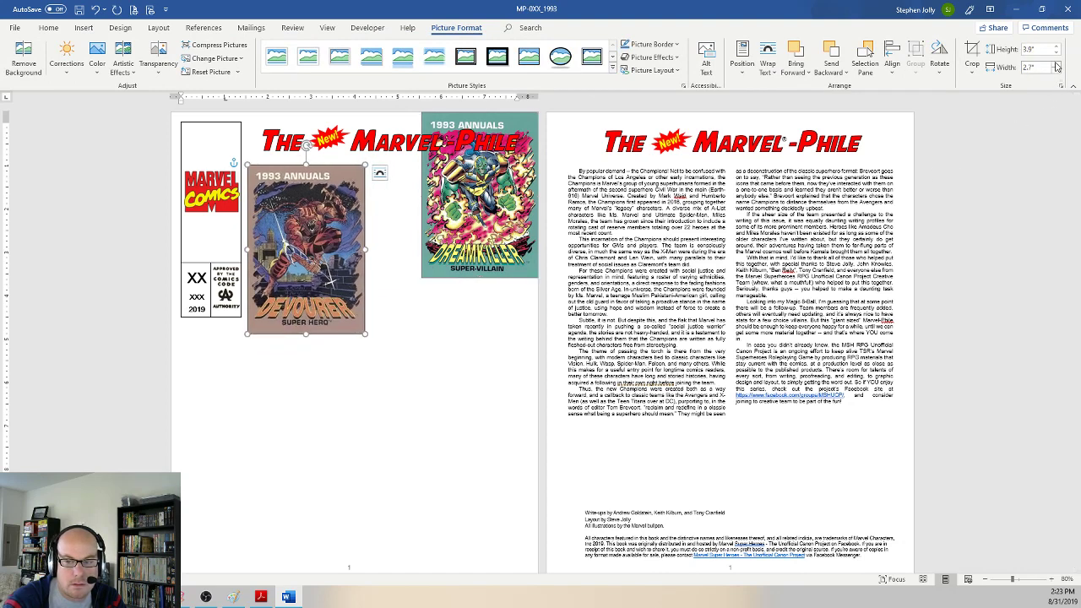
Step: Place the devourer picture behind the text, flush beside the dreamkiller picture along the cover page's top edge
left_click_drag(343, 261, 400, 206)
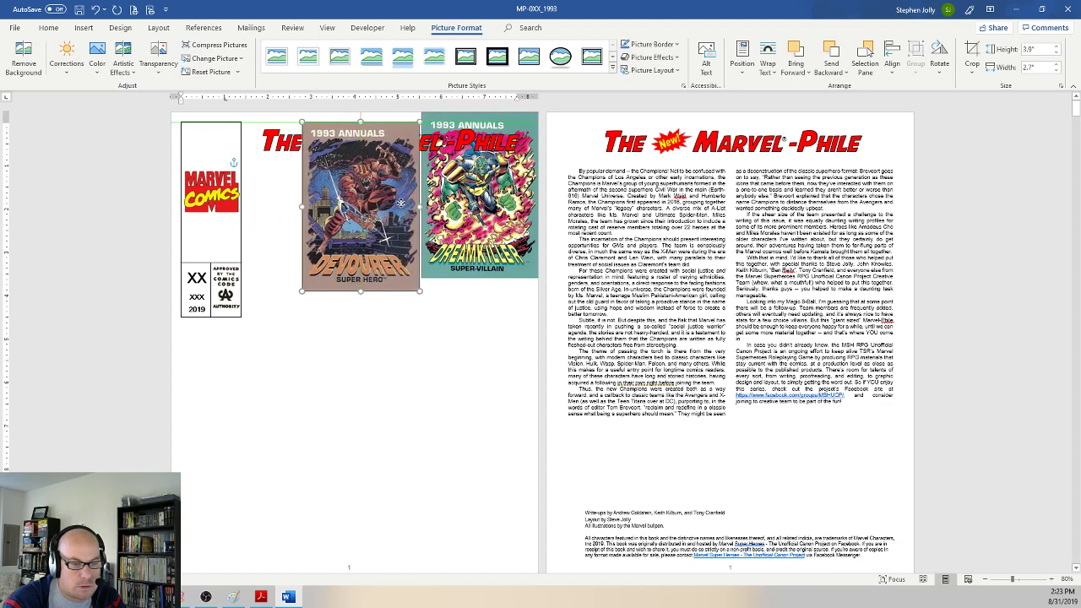
left_click(768, 64)
left_click(789, 169)
left_click_drag(373, 218, 374, 201)
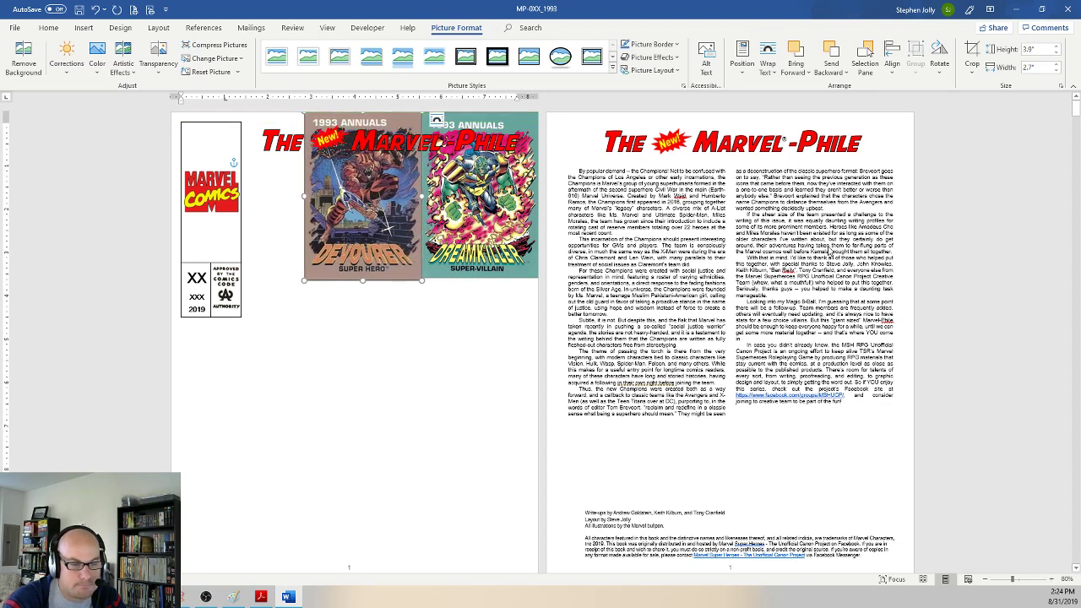
key("Up")
key("Up")
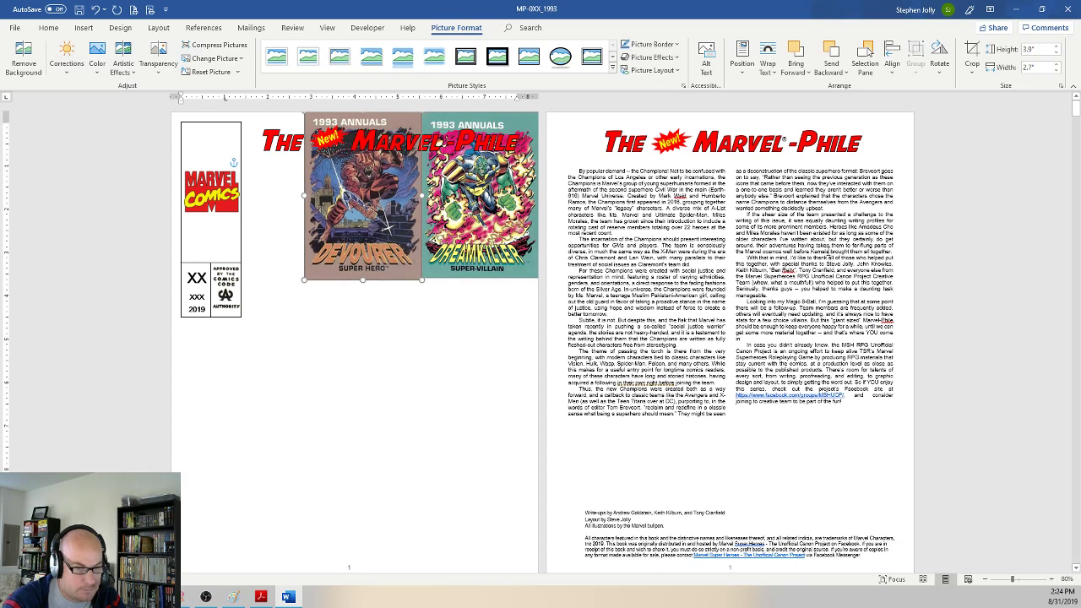
key("Up")
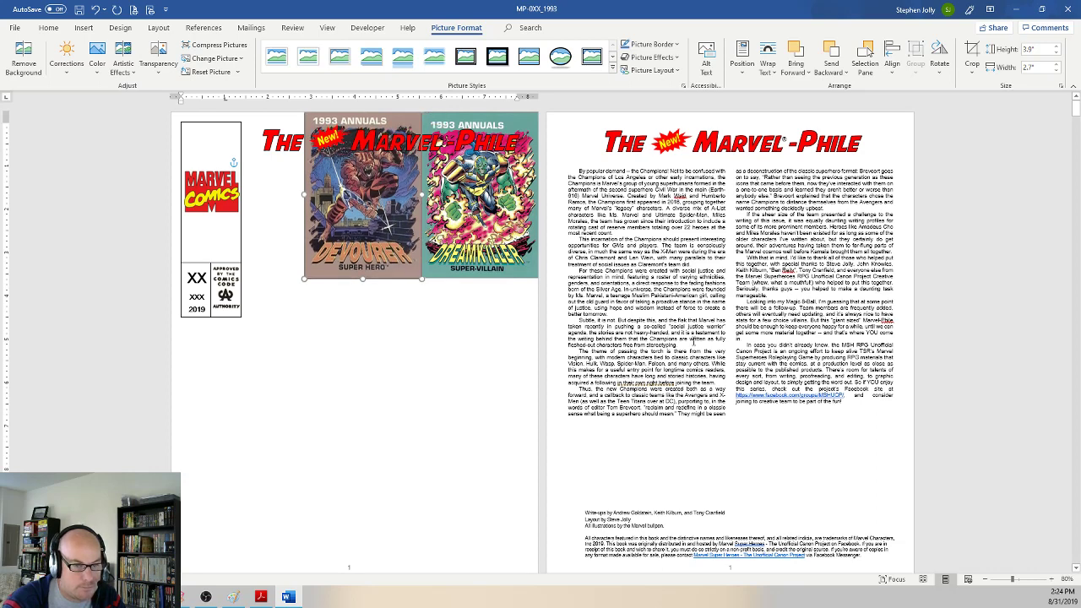
left_click(693, 339)
left_click(410, 246)
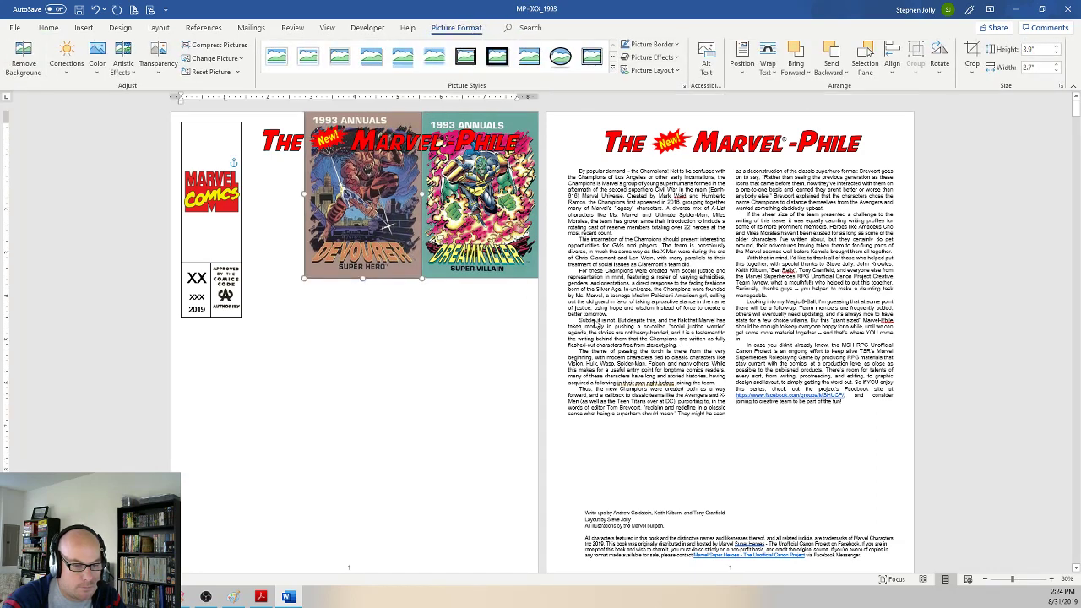
left_click(623, 321)
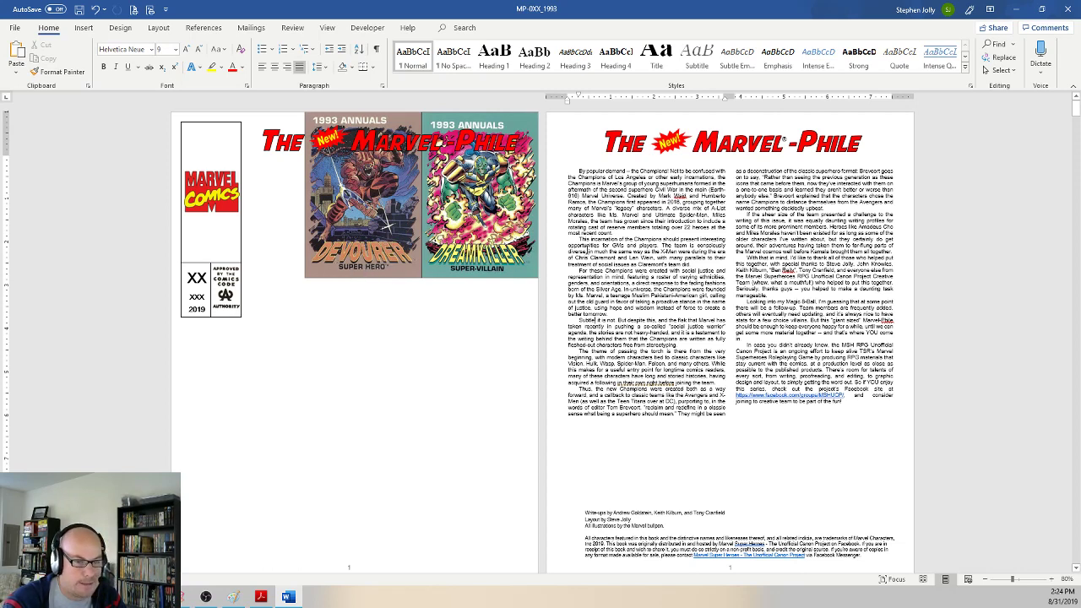
scroll(545, 285, "down", 2)
scroll(544, 285, "up", 2)
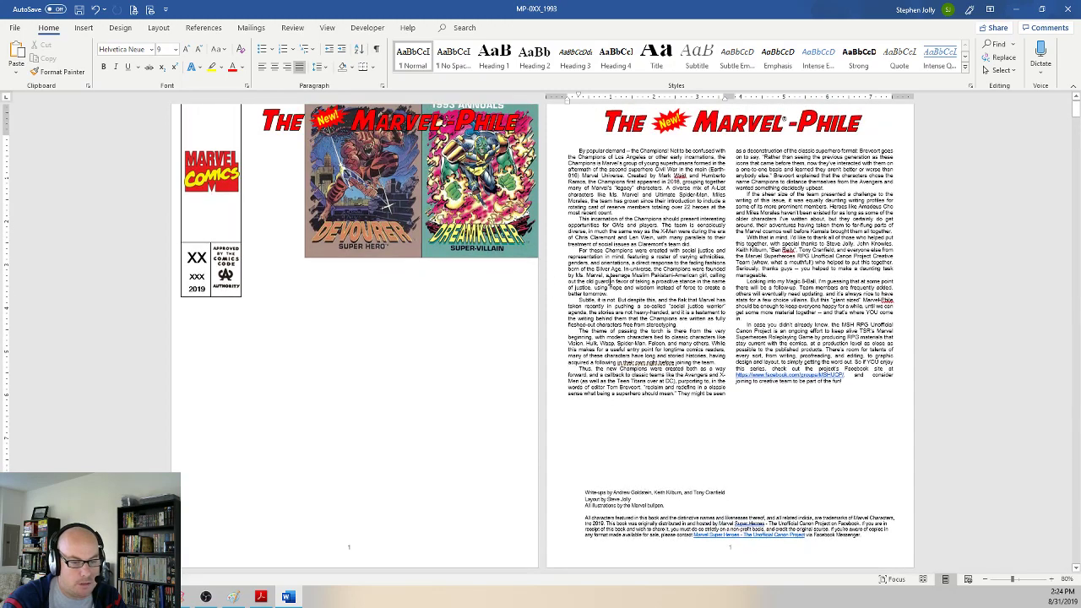
left_click(353, 307)
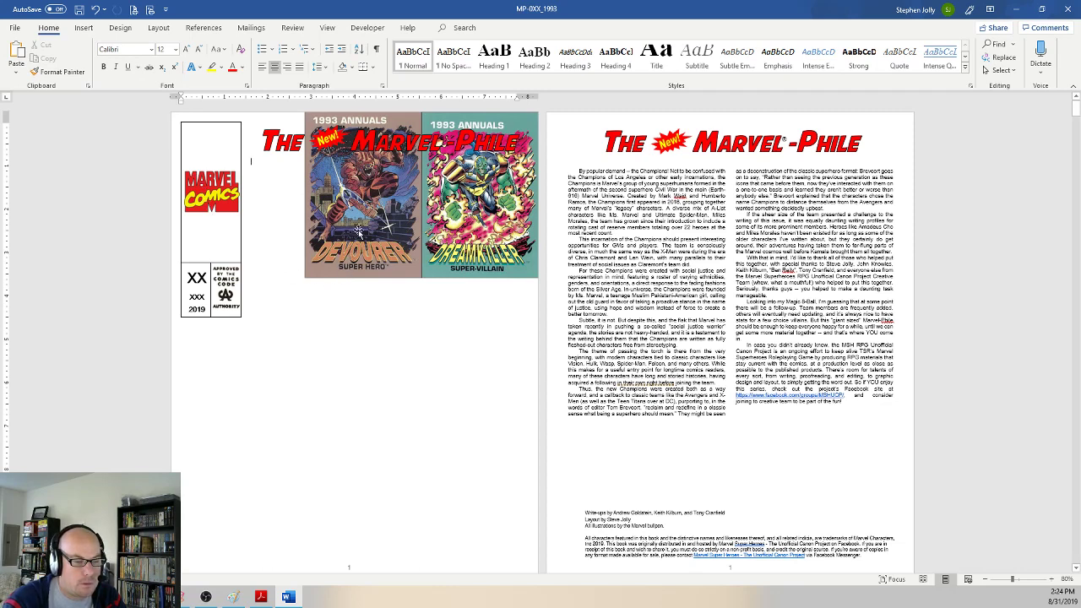
left_click(367, 159)
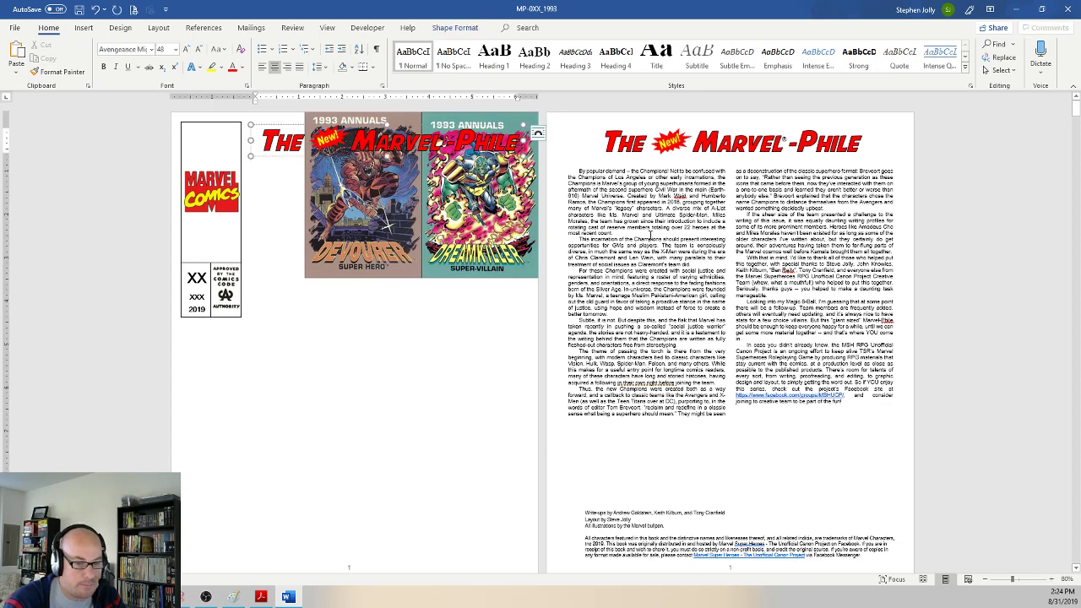
key("Escape")
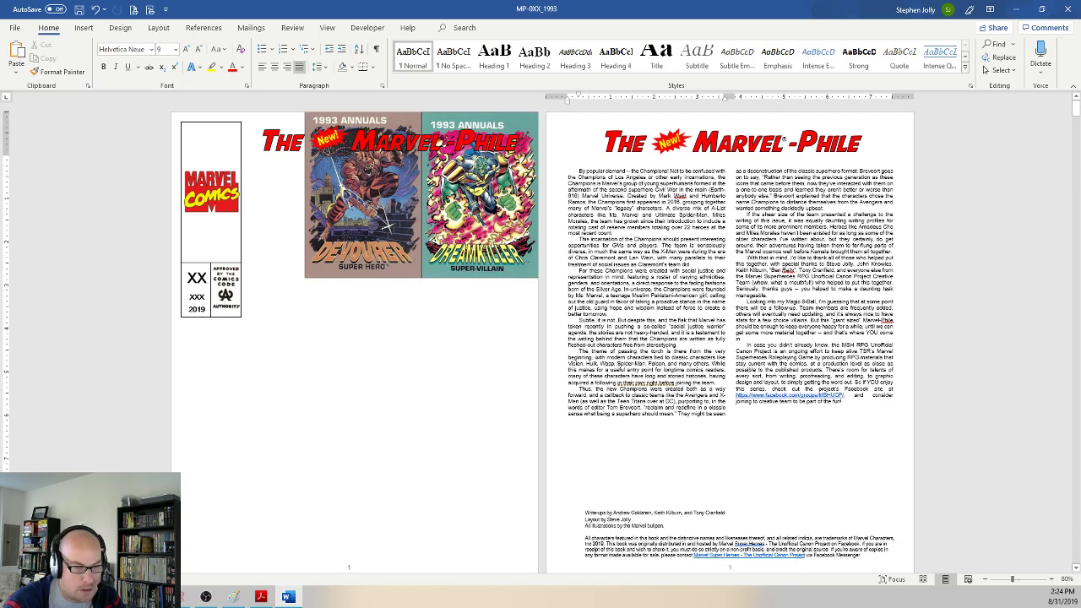
Step: Fill the cover page's Marvel-Phile title text box with a dark gray theme color
left_click(363, 155)
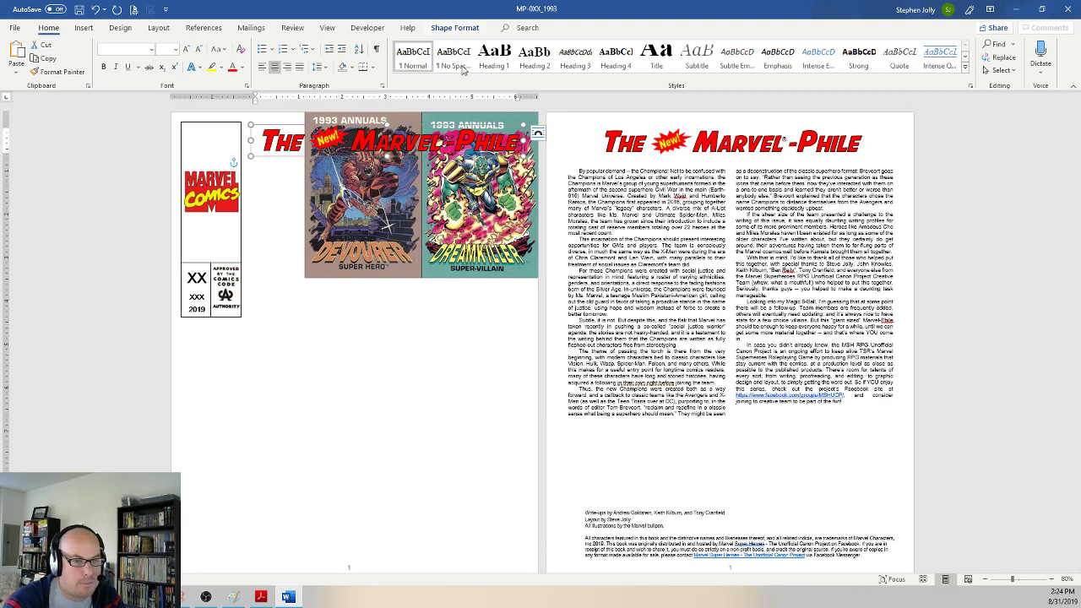
left_click(454, 27)
left_click(426, 44)
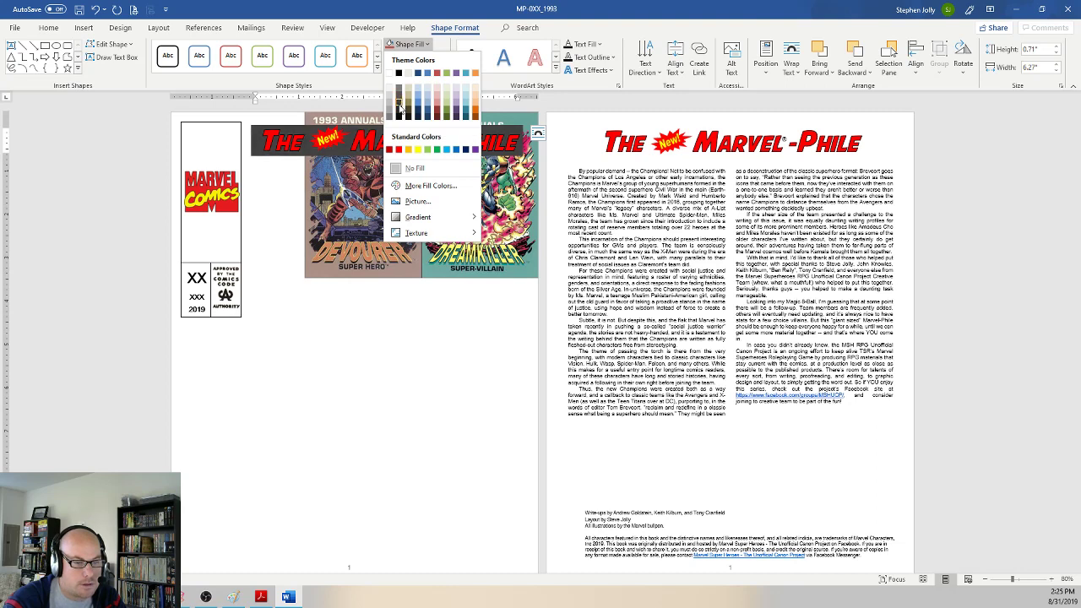
left_click(400, 108)
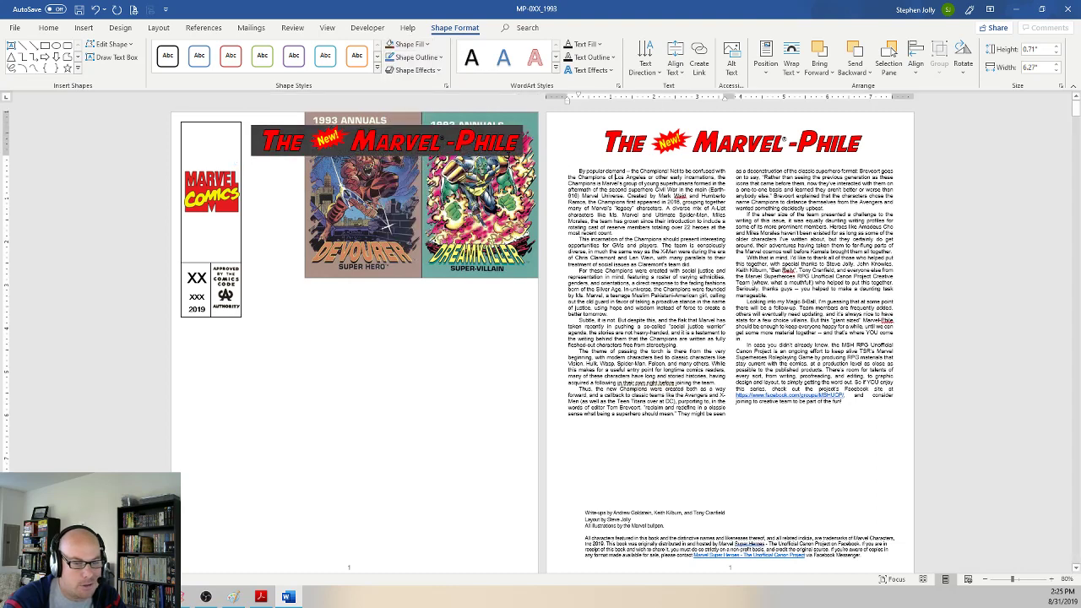
left_click(435, 147)
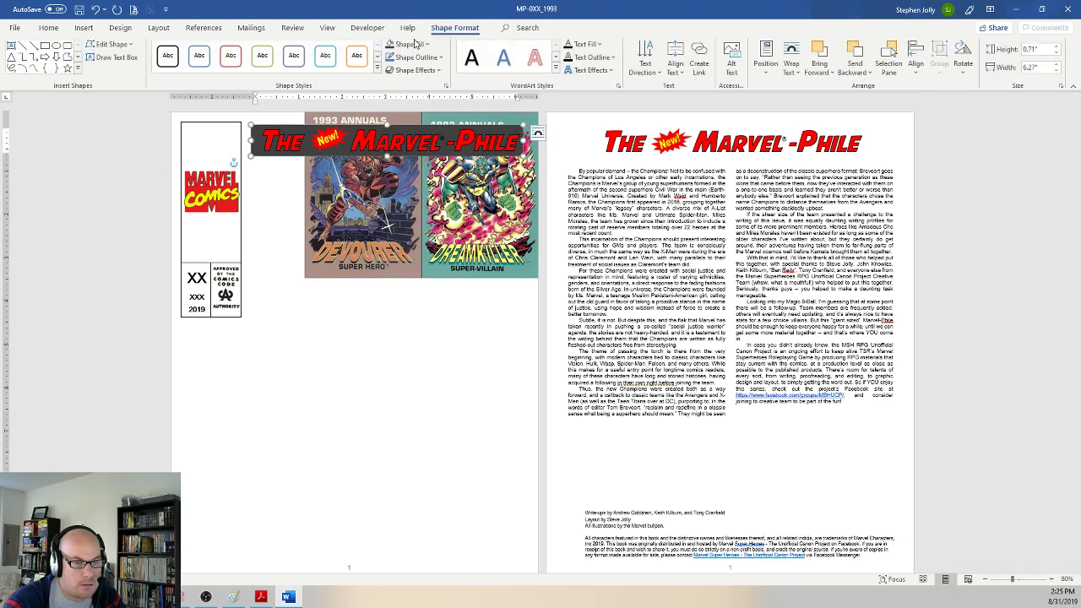
left_click(416, 44)
mouse_move(430, 219)
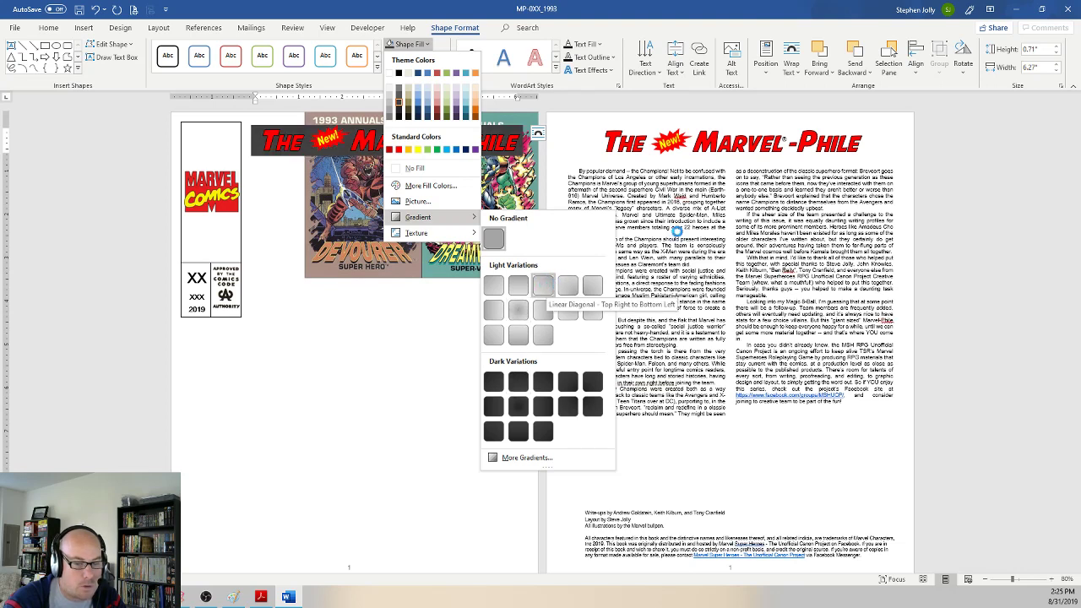
left_click(426, 44)
Step: Give the cover's title text box the most irregular of the sketched outline styles
left_click(428, 58)
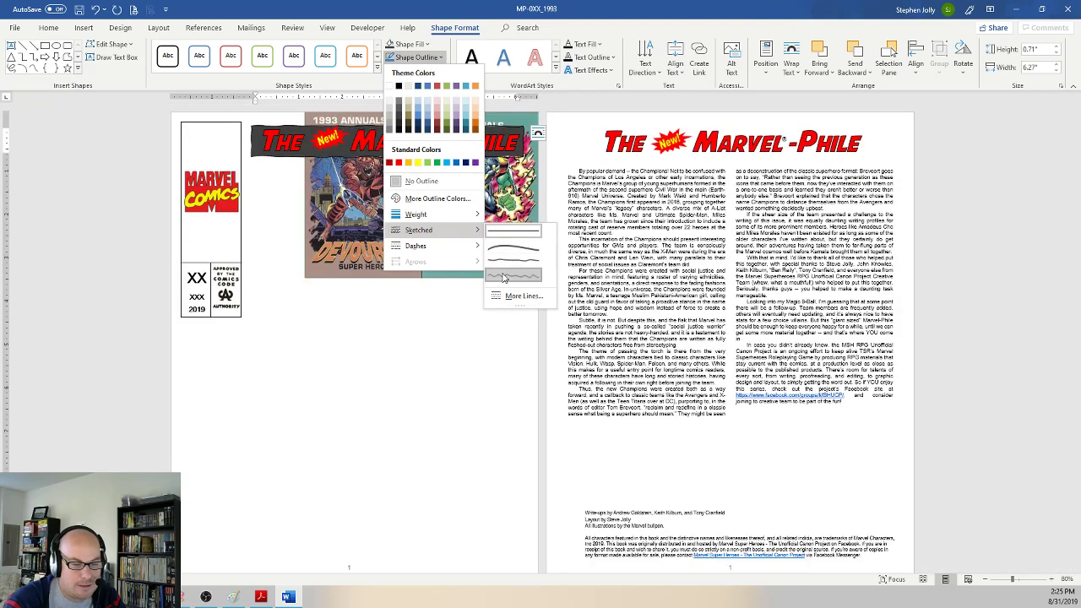
left_click(503, 276)
left_click(661, 264)
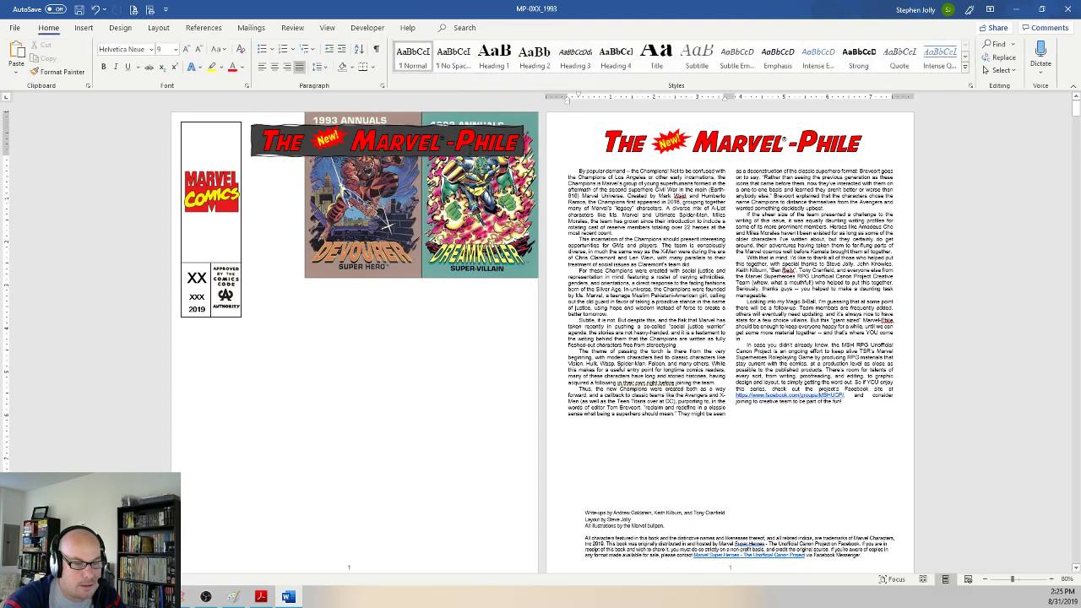
left_click(444, 158)
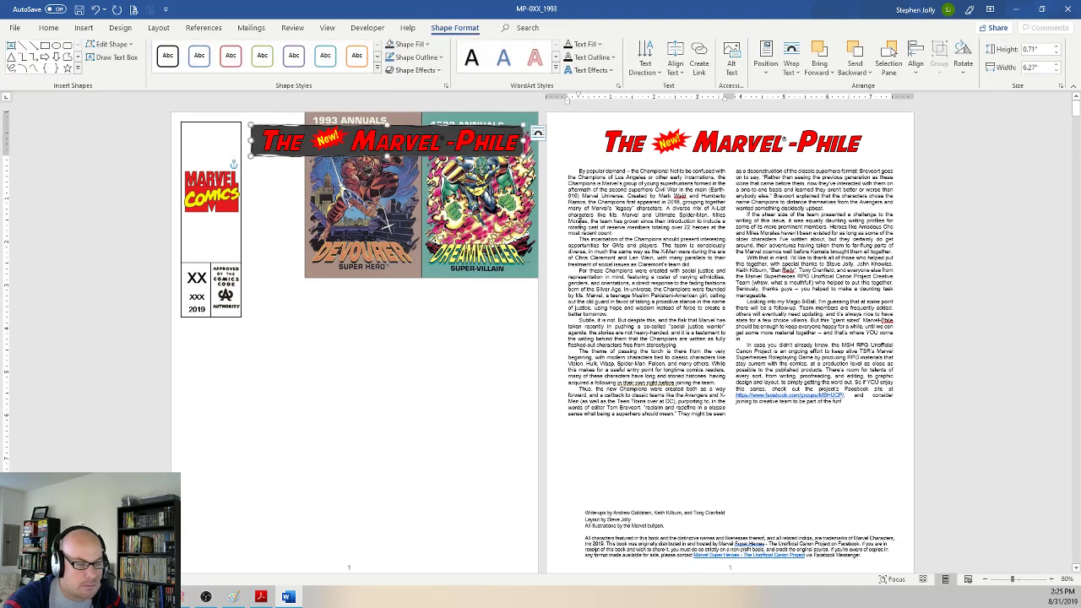
left_click(605, 233)
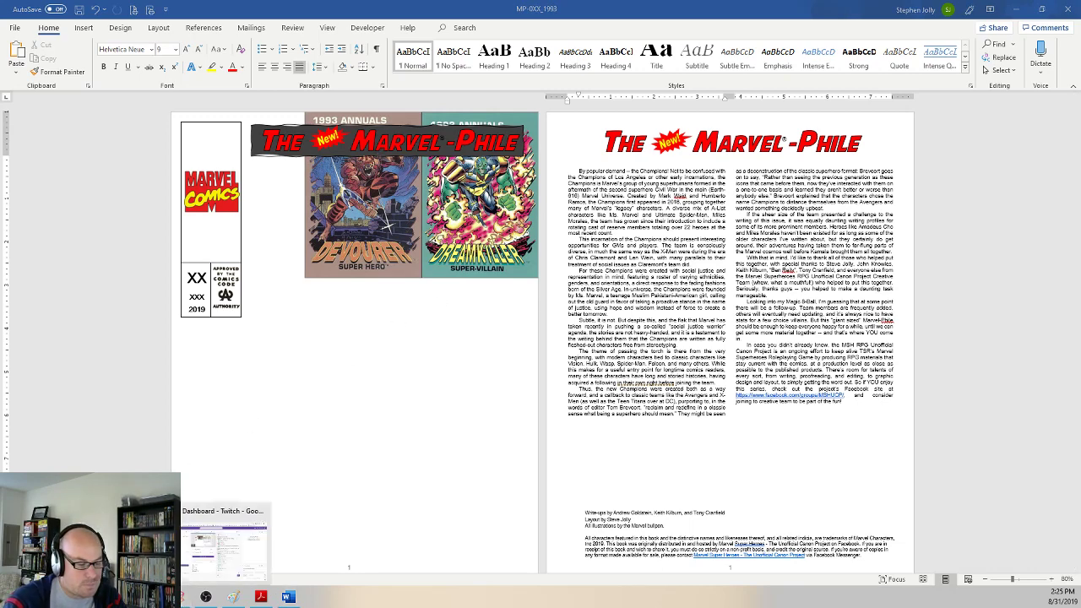
Step: Switch to Chrome and examine the issue covers in the rest of The New Marvel-Phile thread's first page
left_click(225, 541)
scroll(503, 267, "down", 10)
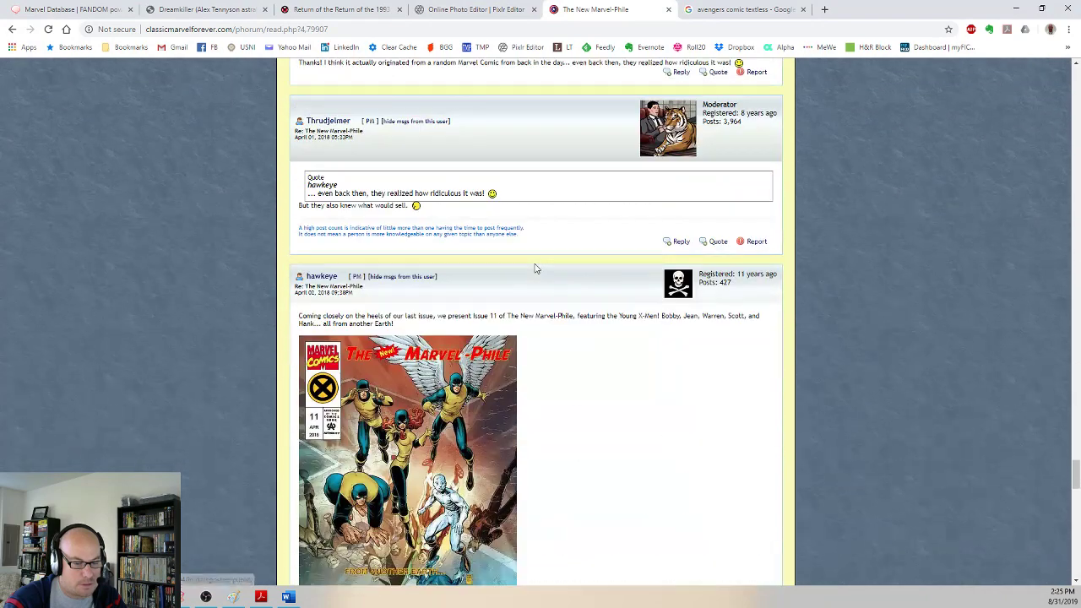
scroll(476, 191, "down", 4)
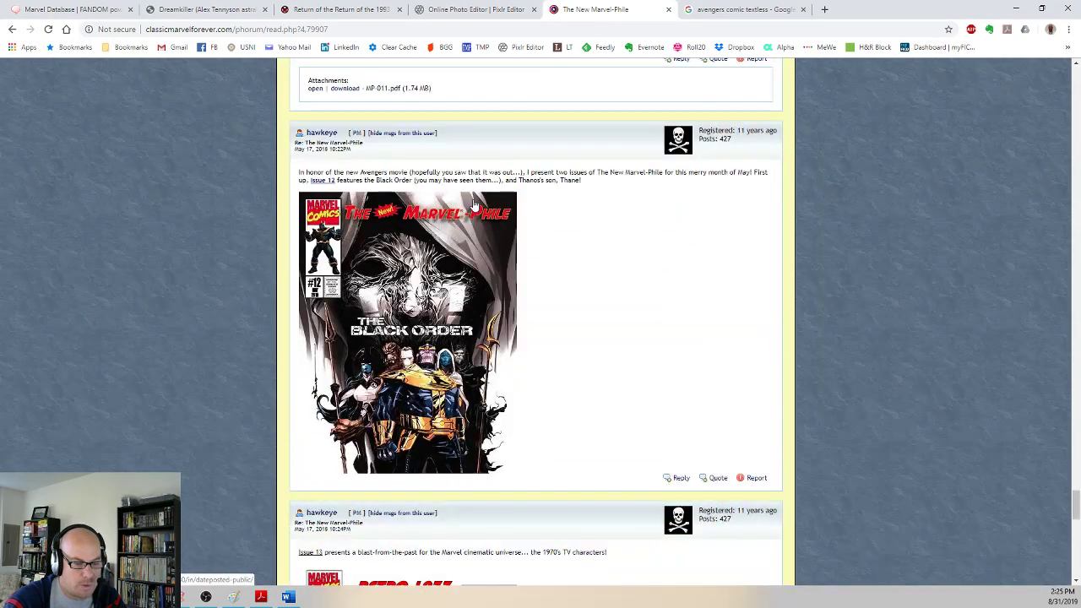
scroll(478, 253, "down", 5)
scroll(478, 253, "down", 1)
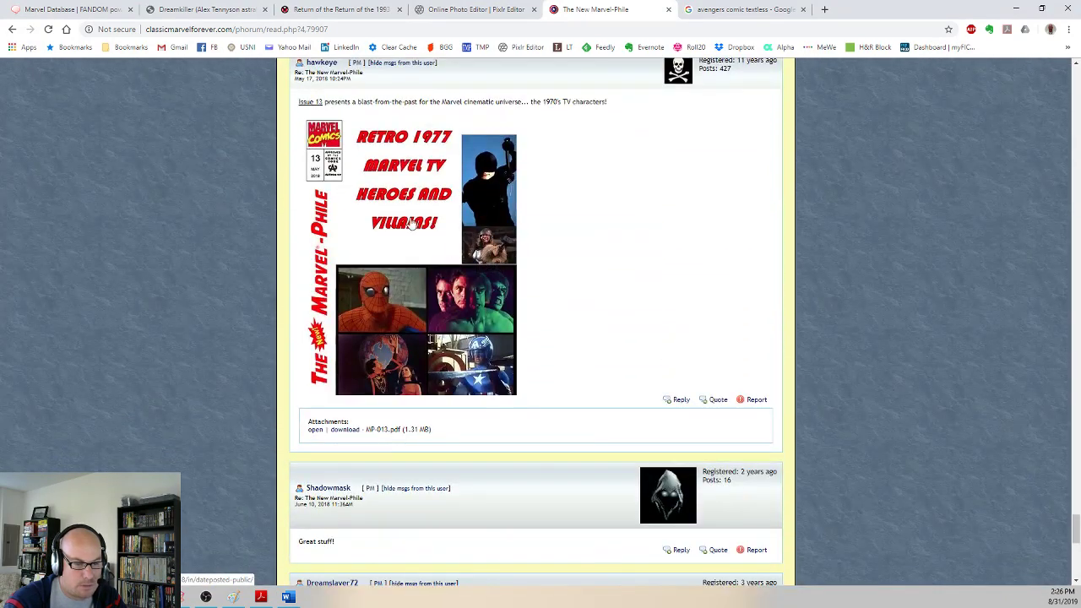
scroll(345, 225, "down", 3)
scroll(421, 395, "down", 4)
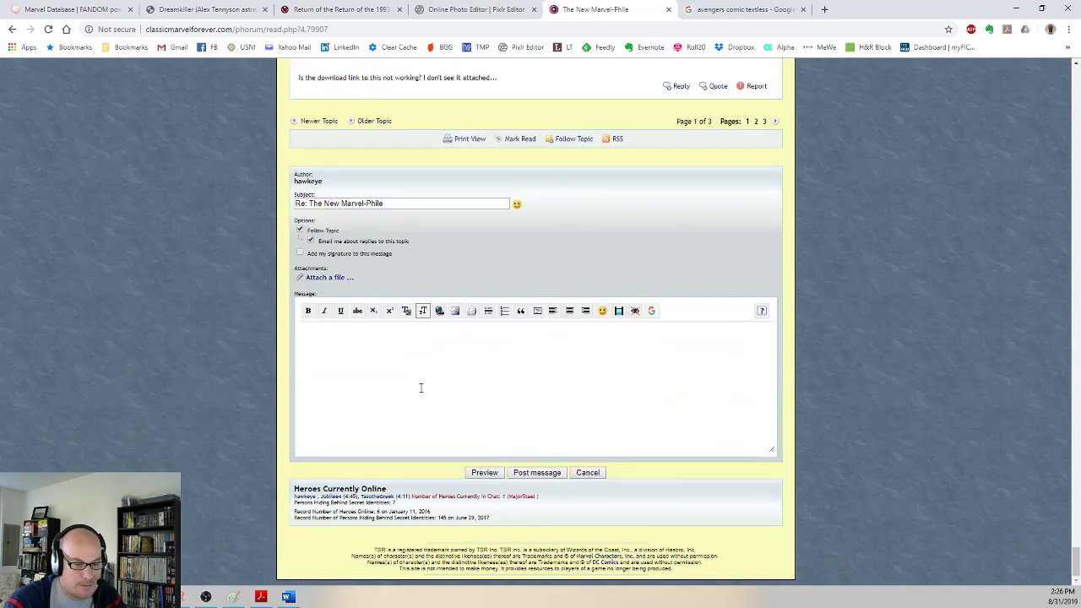
Step: Open page 2 of The New Marvel-Phile thread and examine the layouts of its covers from issue 14 to issue 22
left_click(756, 121)
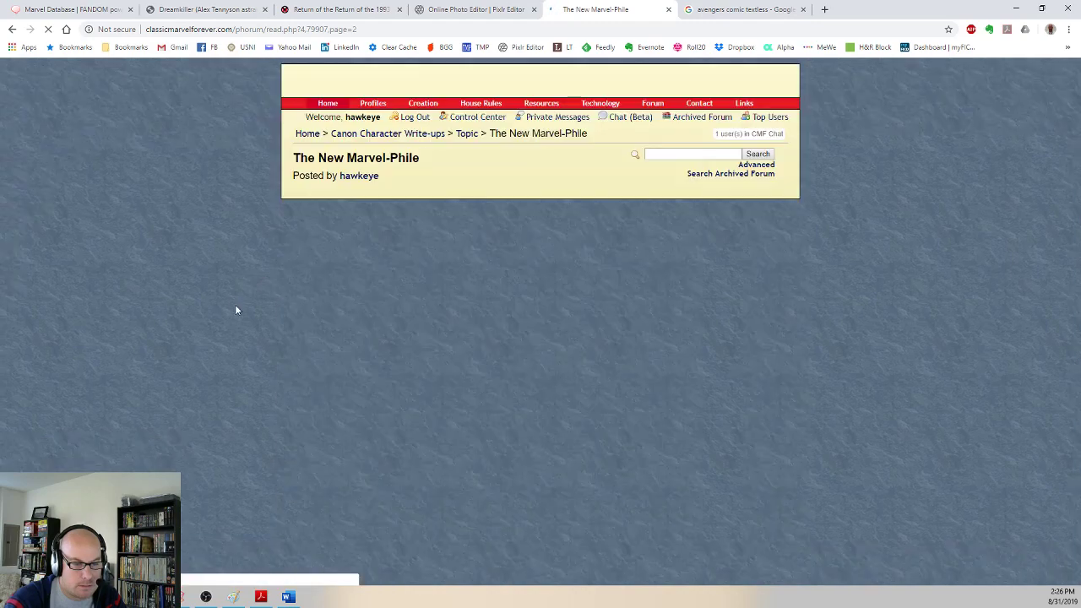
scroll(218, 267, "down", 2)
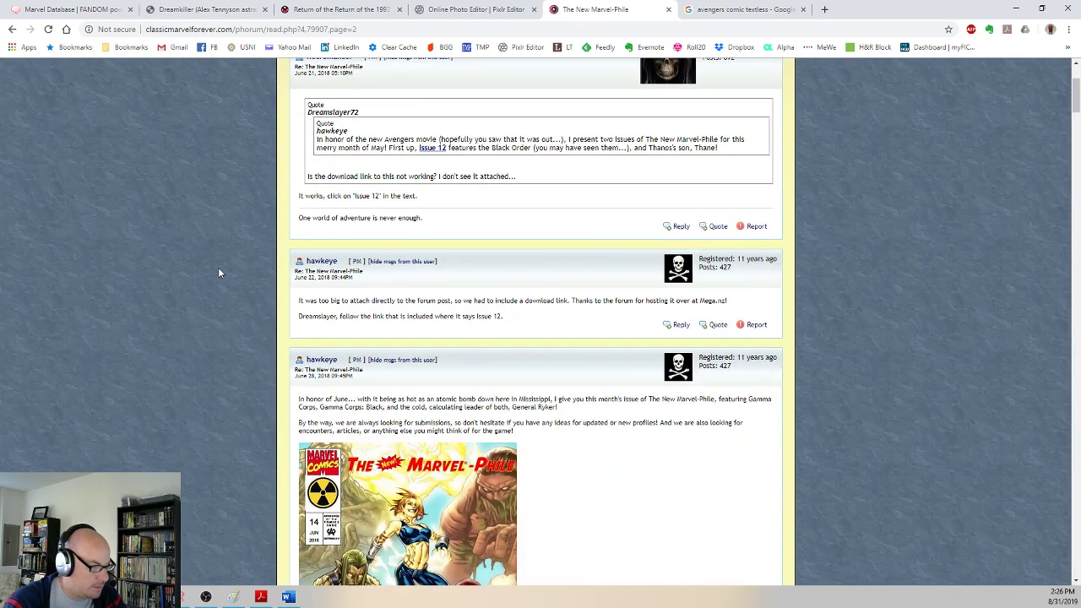
scroll(218, 267, "down", 4)
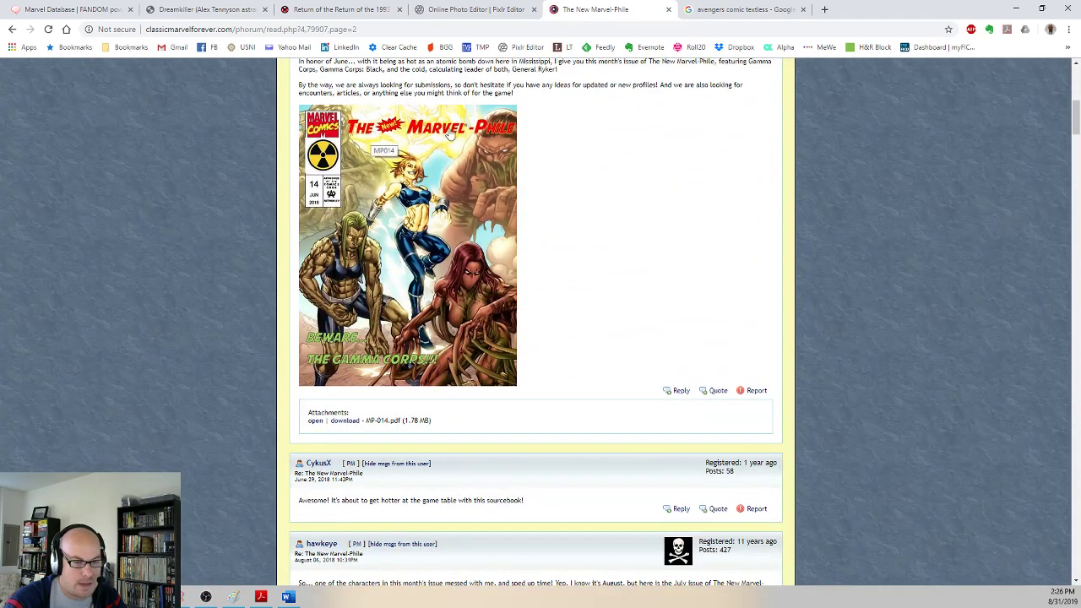
scroll(379, 234, "down", 6)
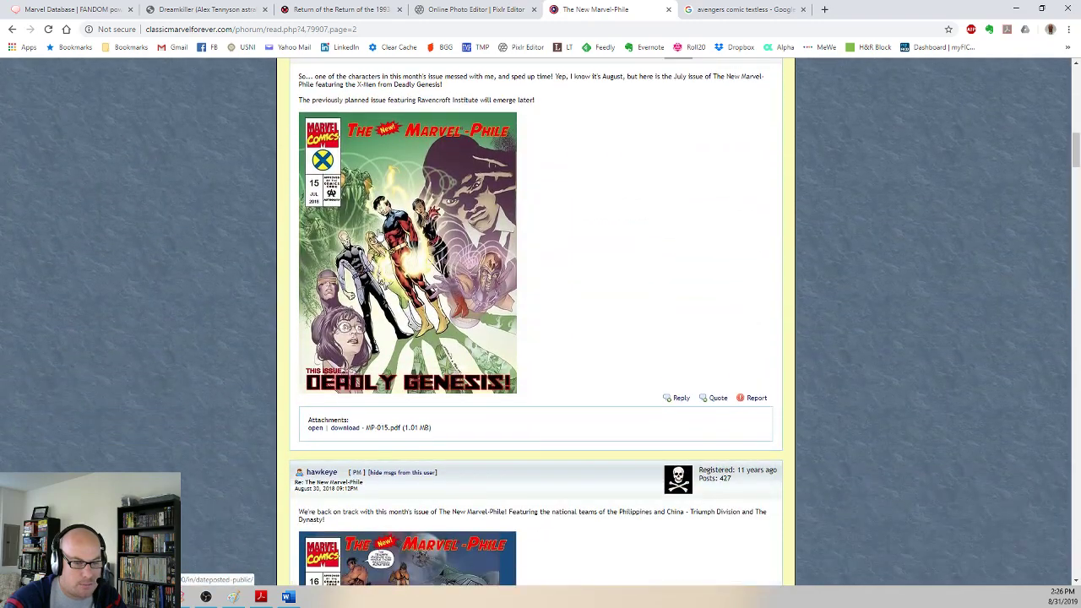
scroll(379, 233, "down", 14)
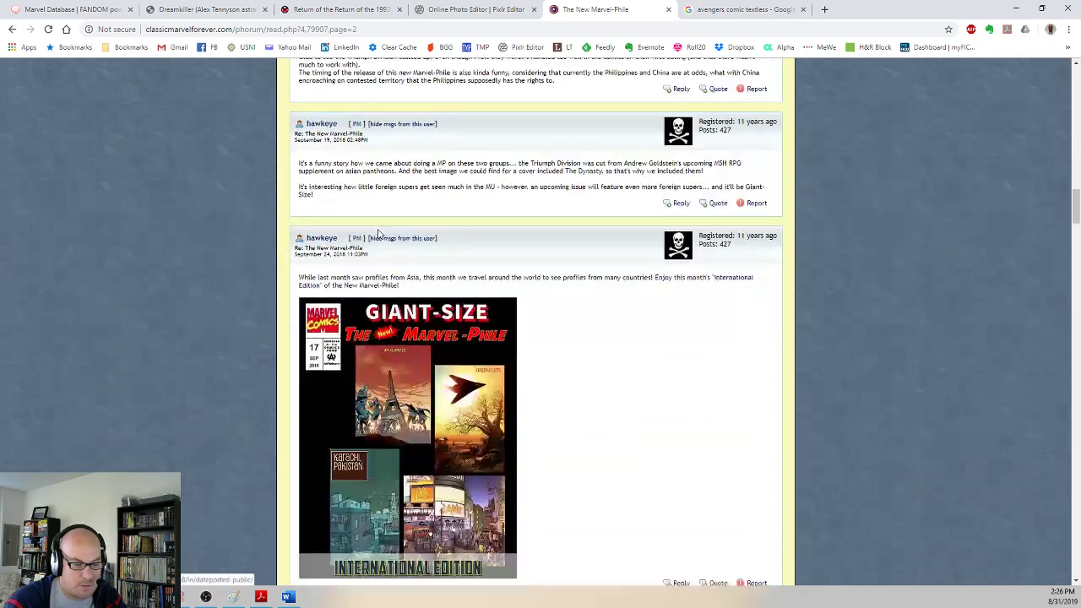
scroll(379, 234, "down", 6)
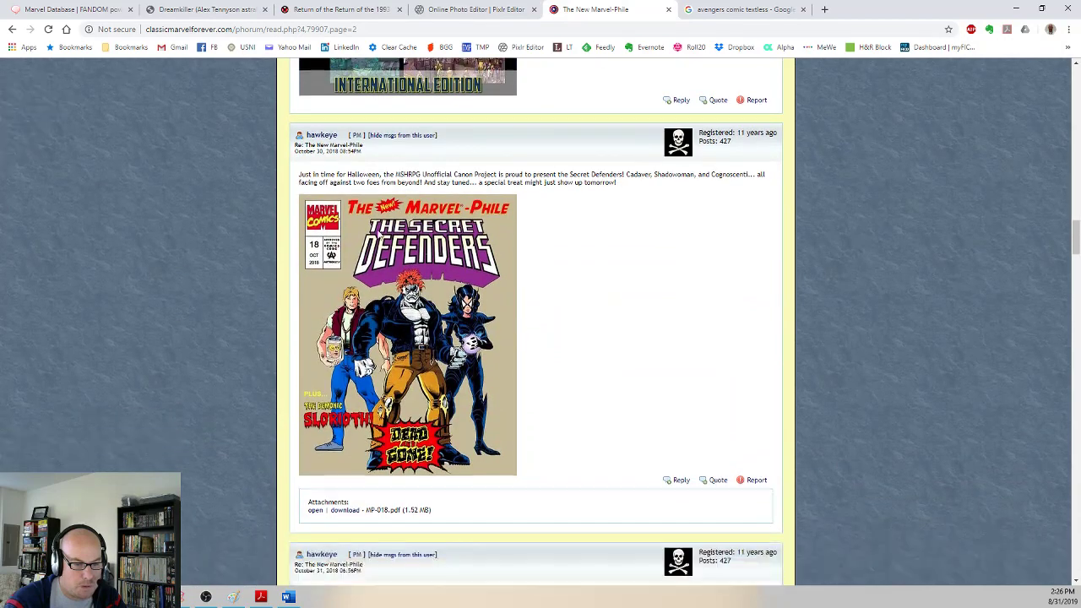
scroll(379, 234, "down", 10)
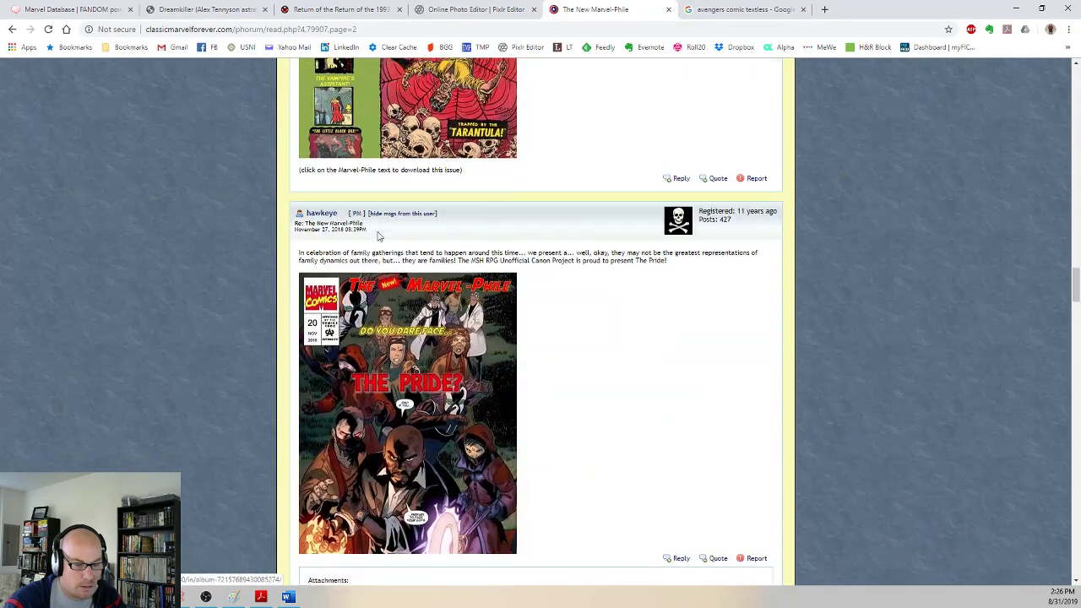
scroll(379, 236, "down", 5)
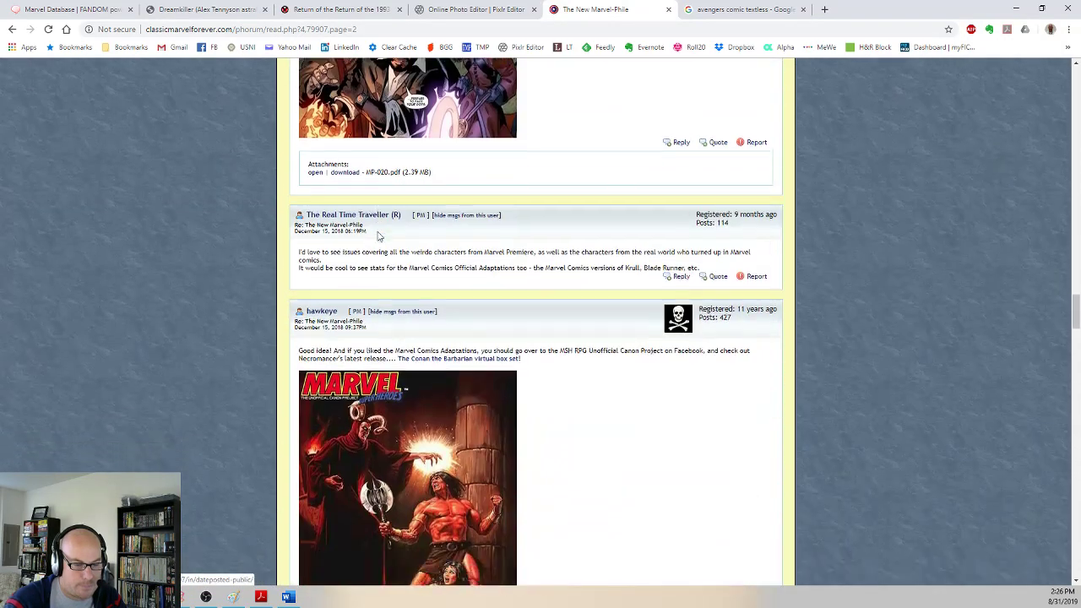
scroll(379, 237, "down", 7)
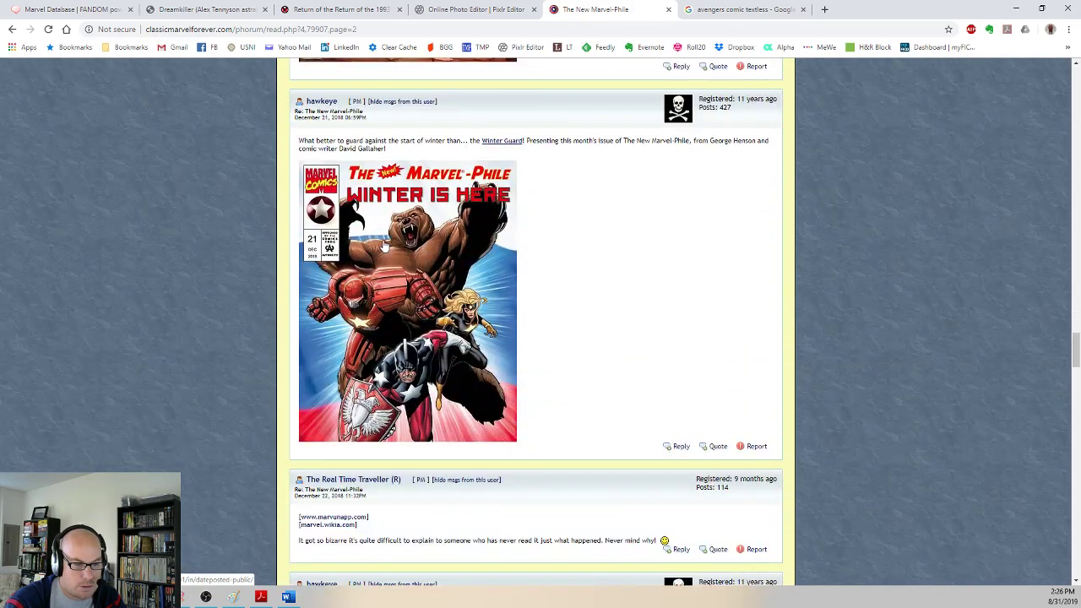
scroll(404, 253, "down", 10)
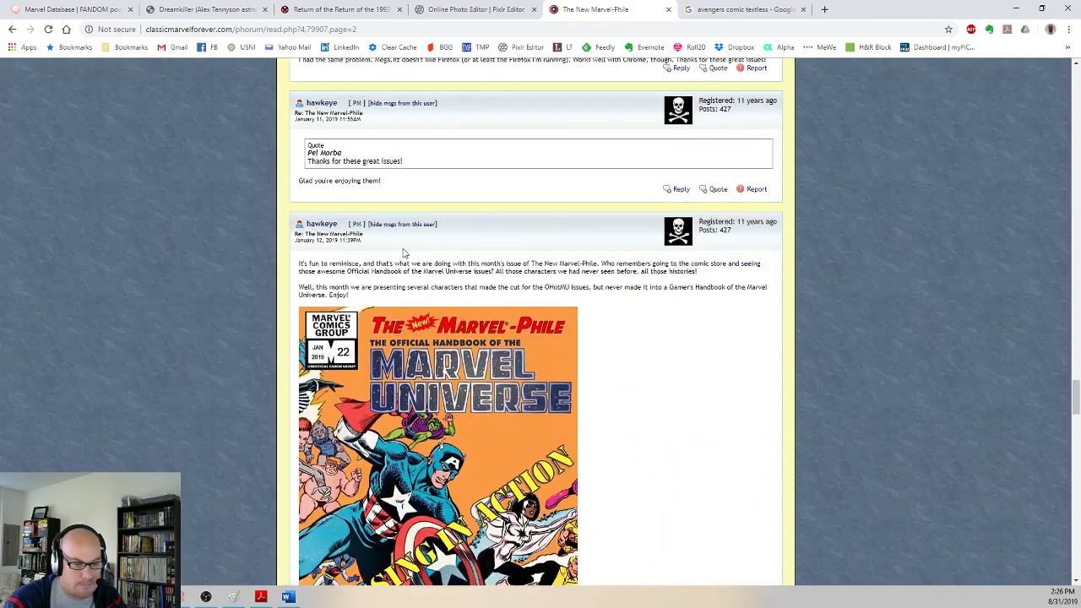
scroll(405, 252, "down", 9)
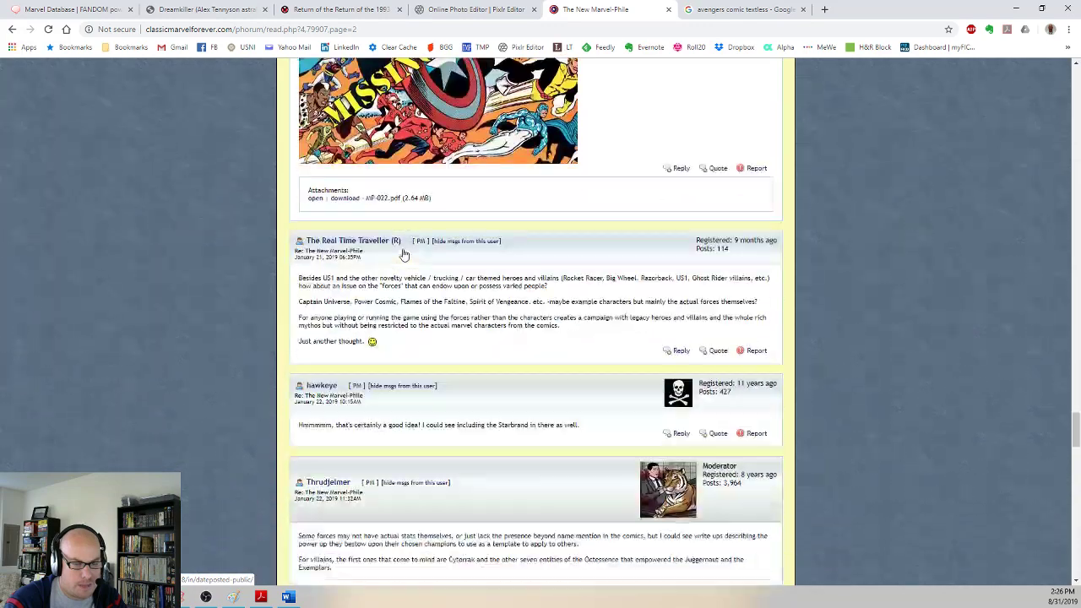
Step: Examine the issue 23 Ravencroft cover near the end of the thread's second page, including its vertical title
scroll(405, 253, "down", 15)
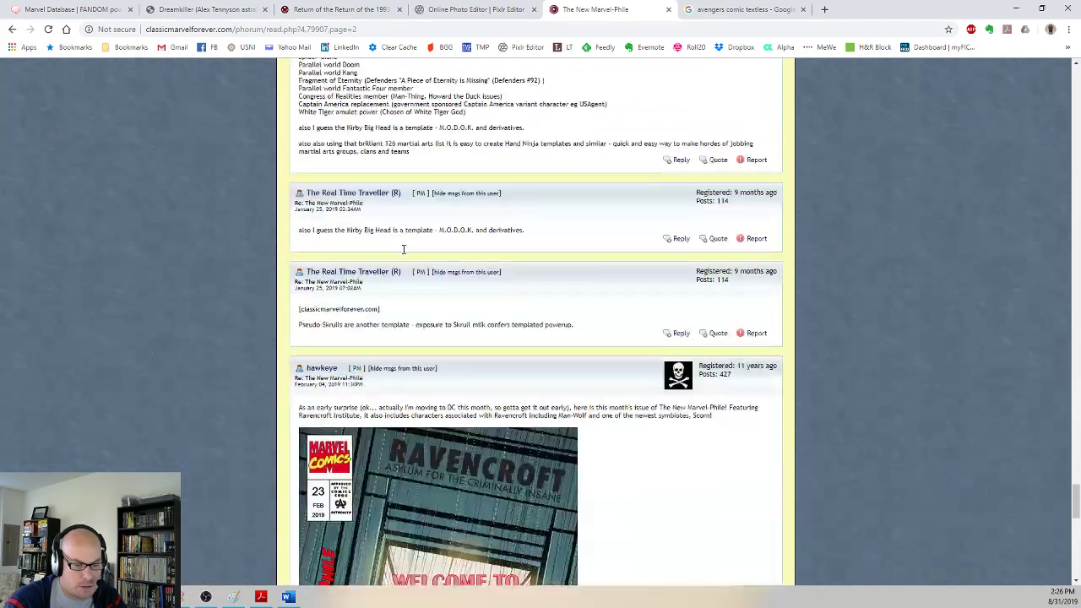
scroll(400, 262, "down", 3)
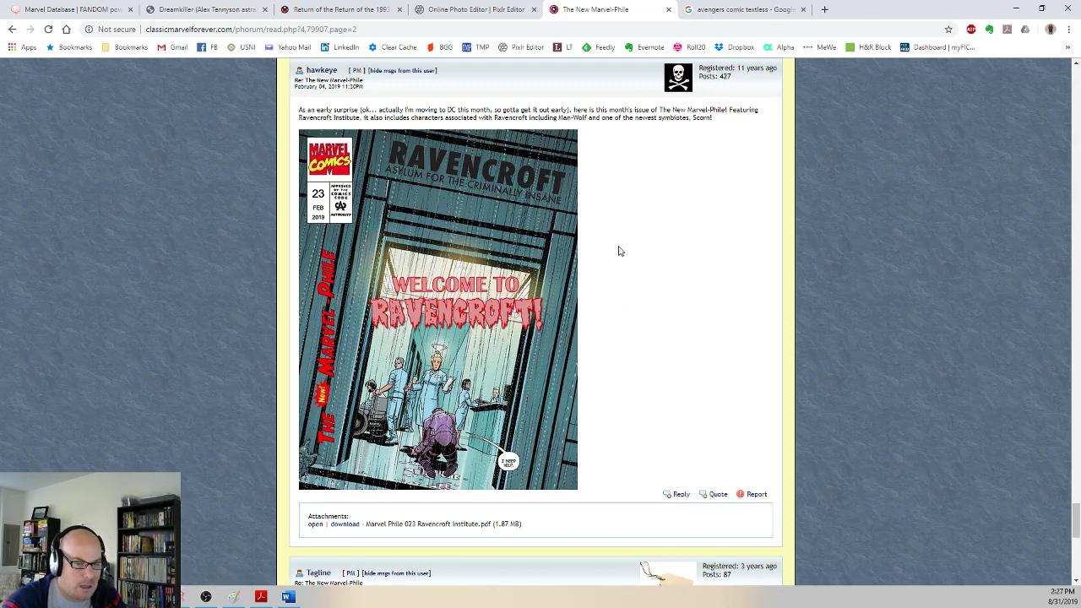
scroll(625, 264, "down", 2)
scroll(625, 264, "down", 2)
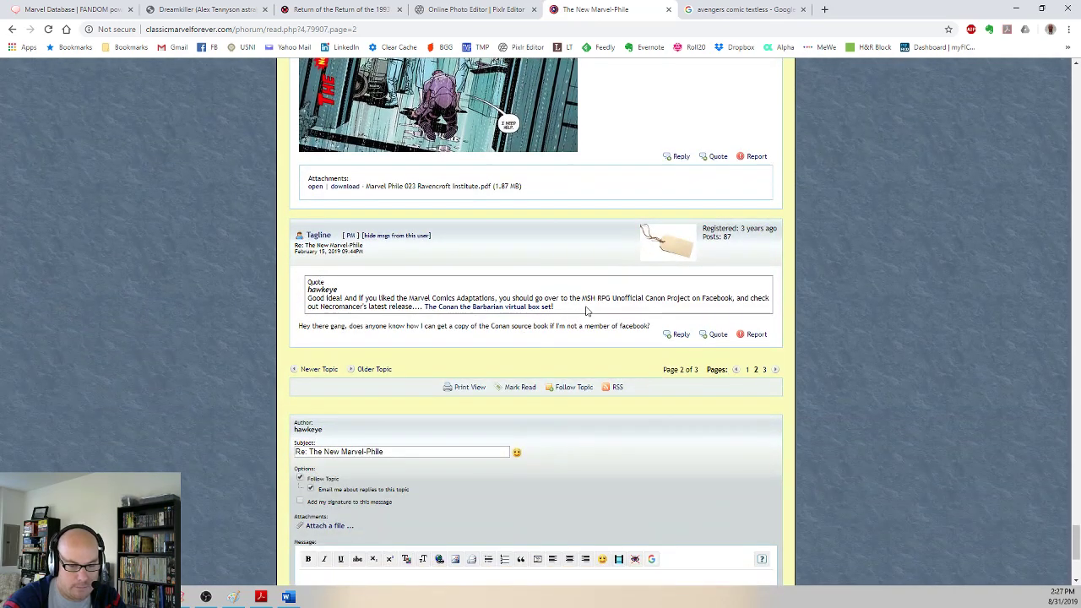
scroll(634, 321, "up", 5)
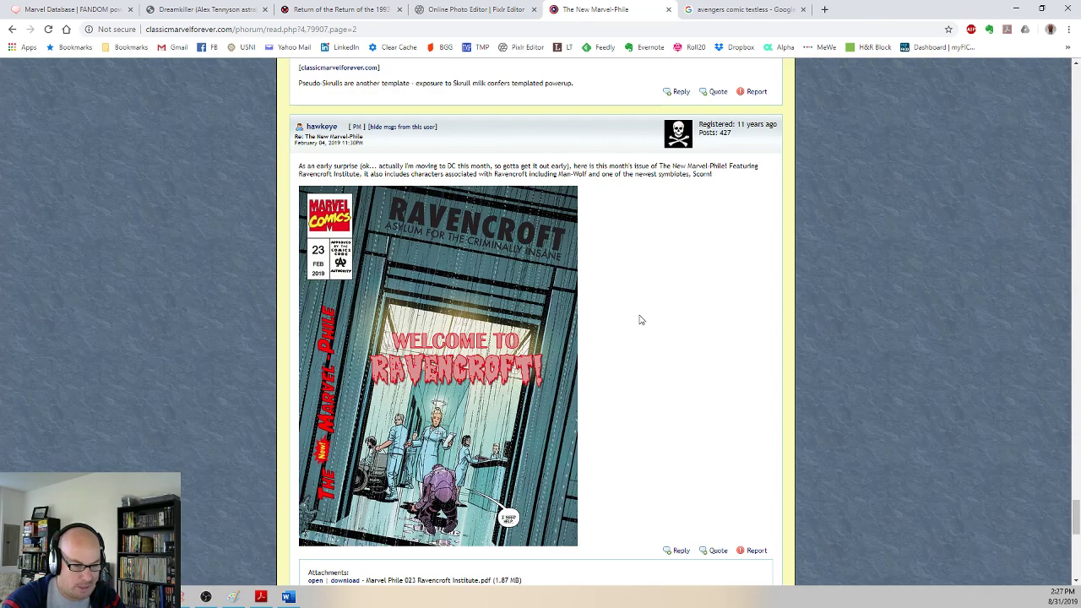
scroll(640, 319, "down", 3)
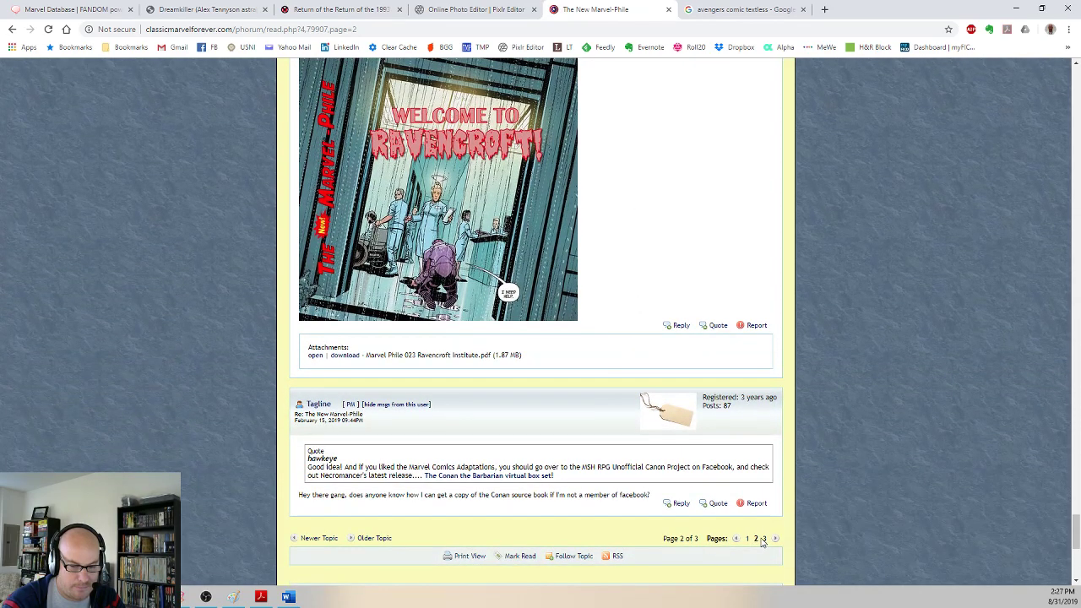
Step: Open page 3 of the thread and examine its issue covers down to the issue 27 Vigilantes cover
left_click(764, 539)
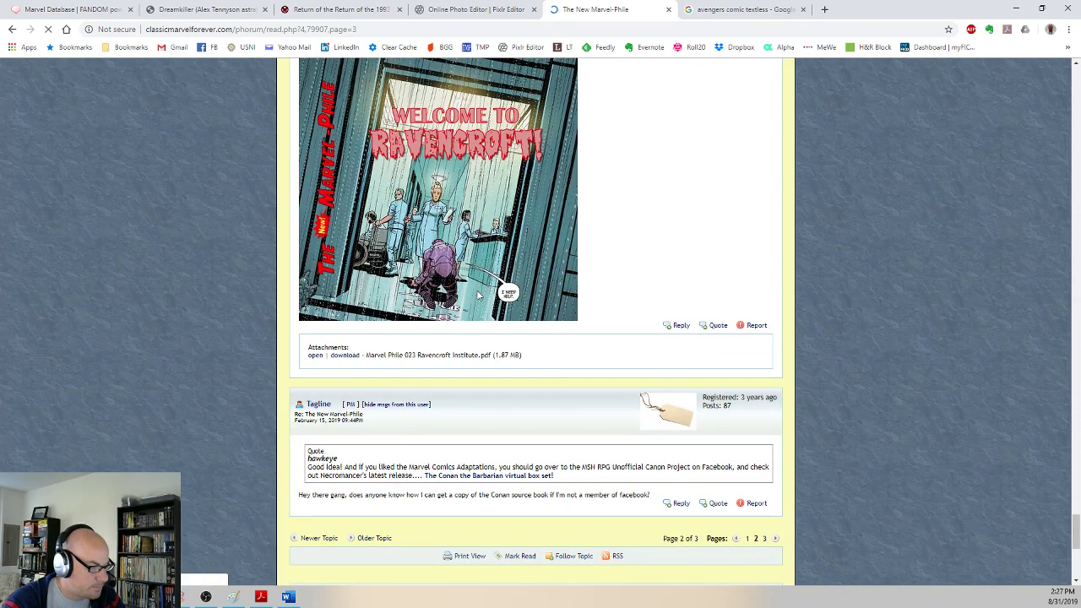
scroll(436, 268, "down", 3)
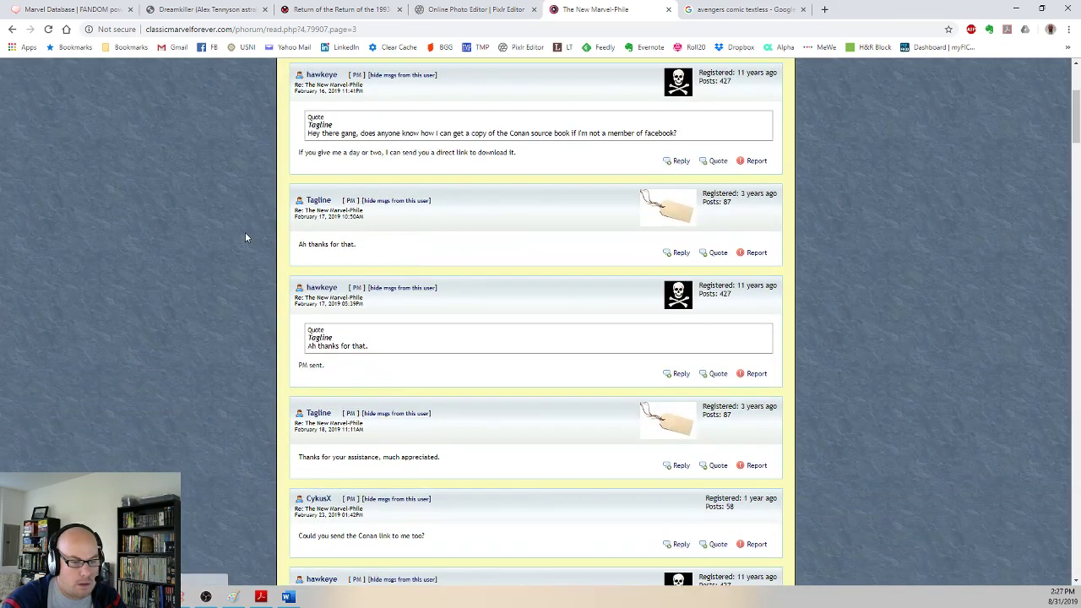
scroll(245, 232, "down", 14)
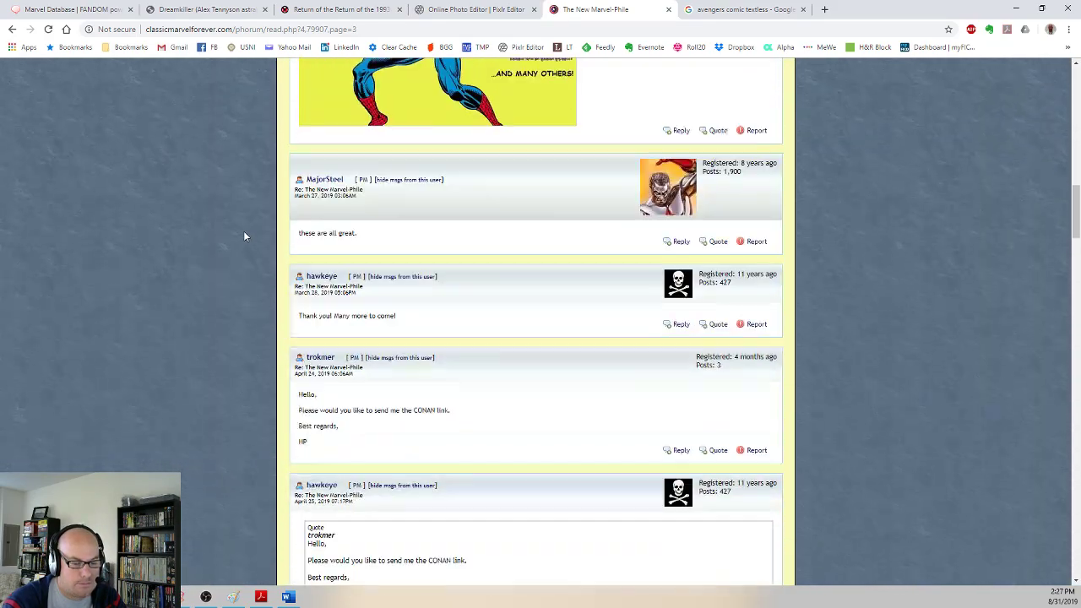
scroll(244, 237, "down", 12)
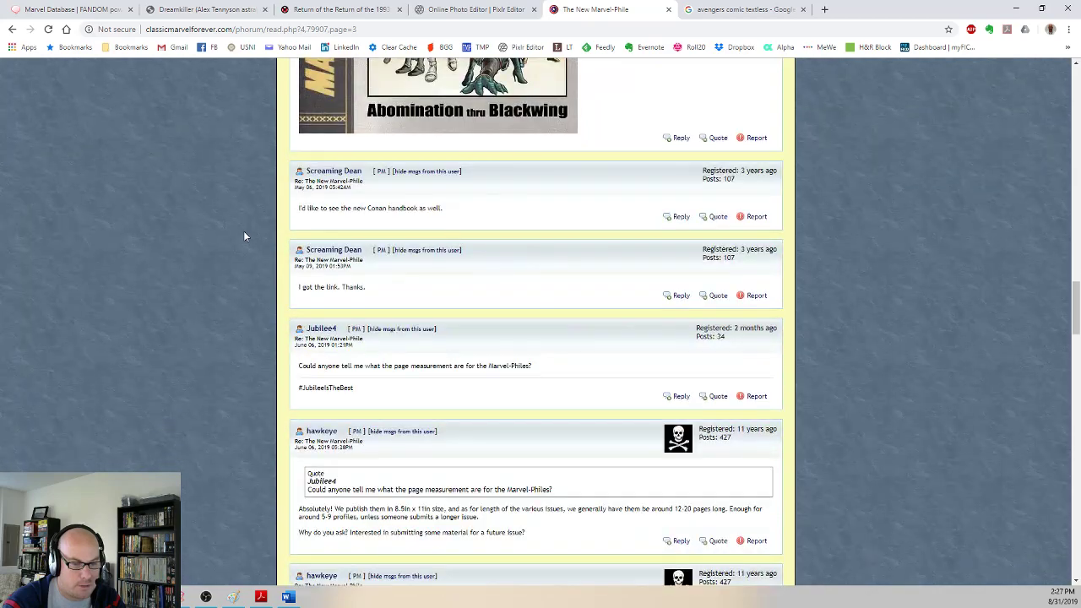
scroll(244, 236, "down", 10)
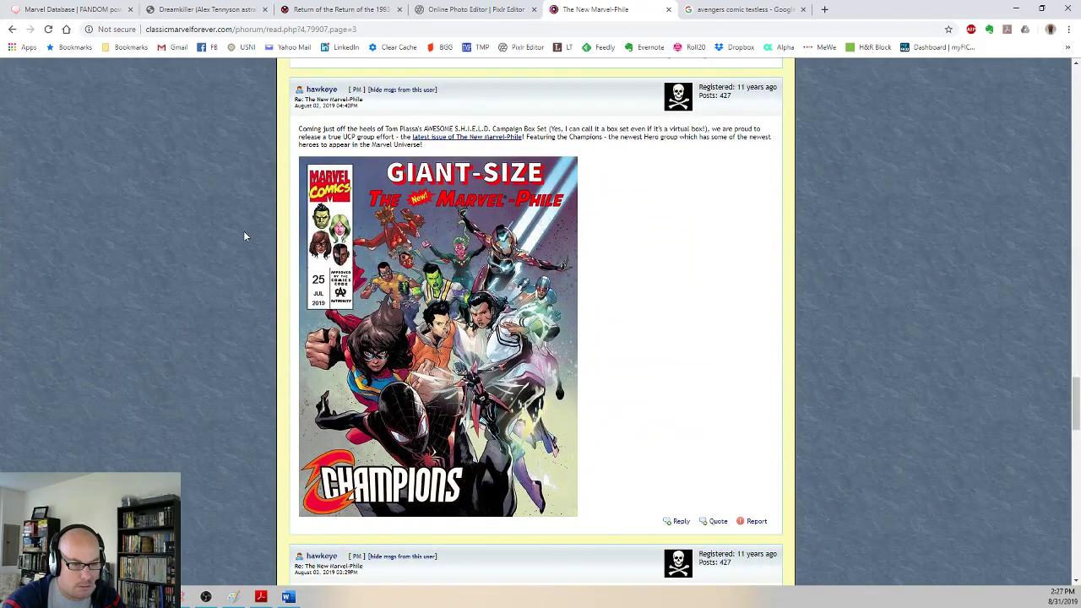
scroll(244, 236, "down", 10)
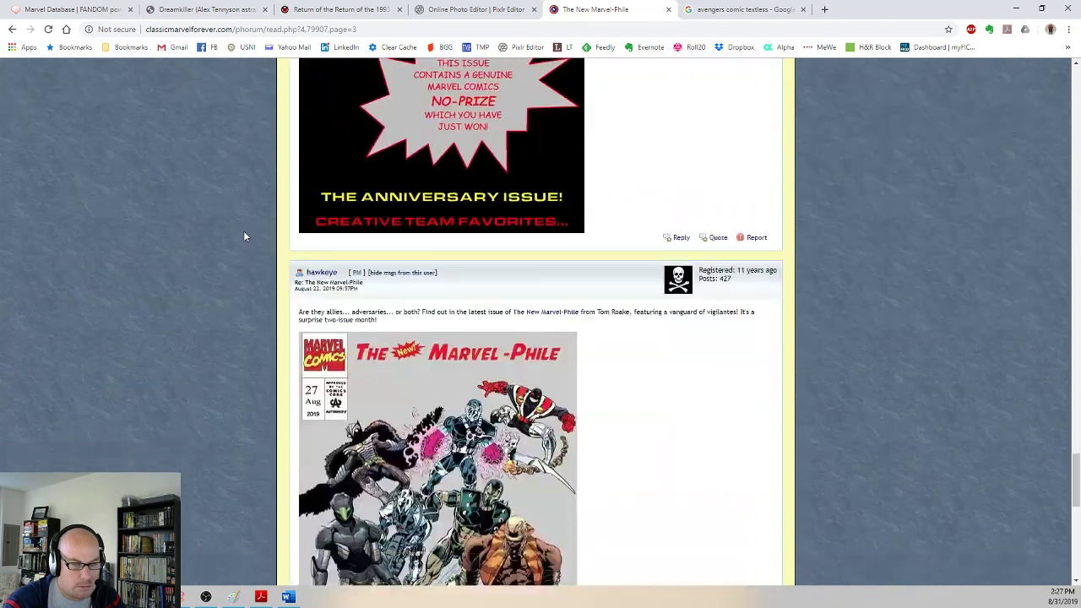
scroll(244, 236, "down", 3)
scroll(244, 237, "up", 2)
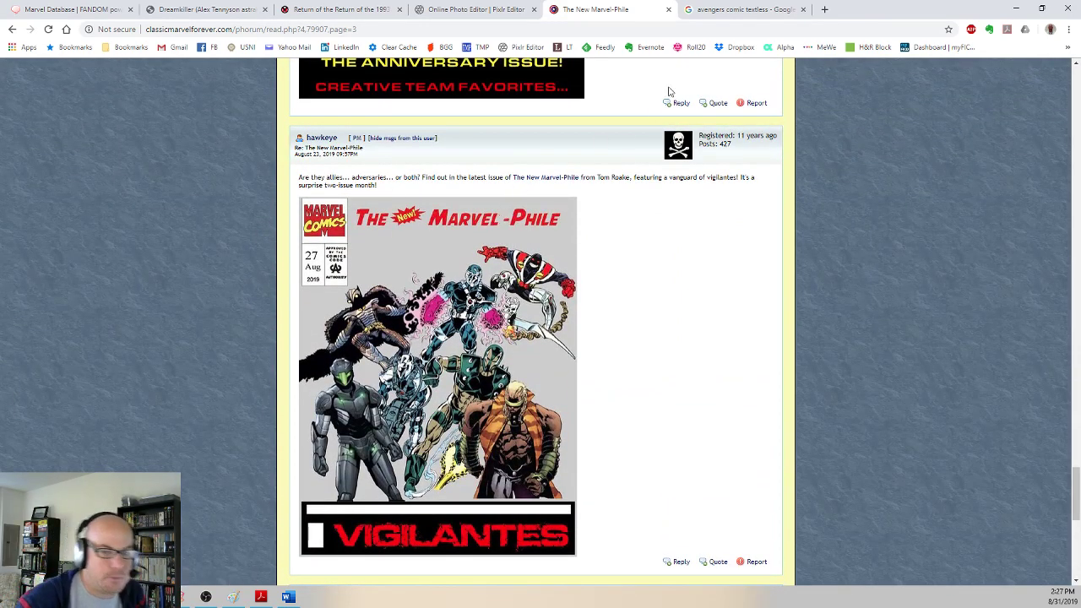
Step: Switch to Word and review the unfinished cover page and the pages that follow it
left_click(287, 597)
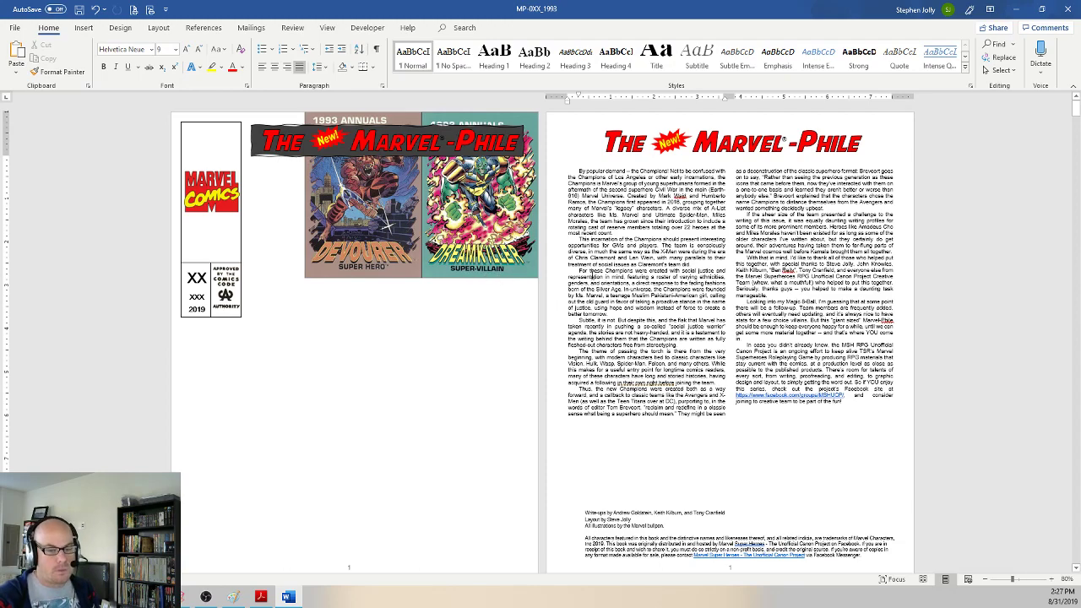
scroll(601, 289, "down", 5)
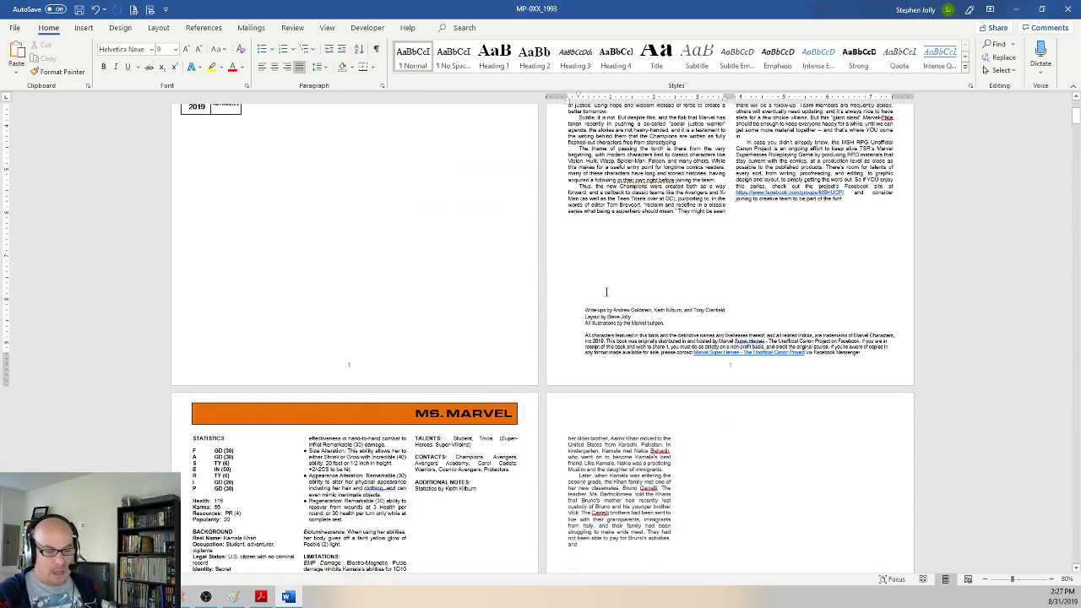
scroll(698, 239, "up", 5)
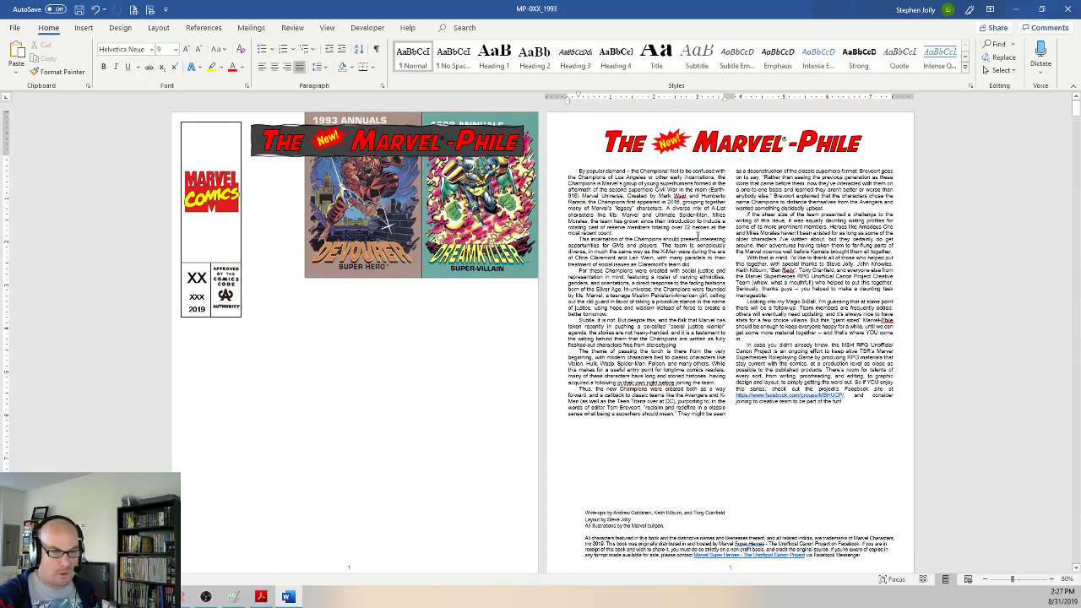
Step: Switch to Pixlr Editor, start opening an image from the computer, and browse to the 1993 annuals folder
key("alt+Tab")
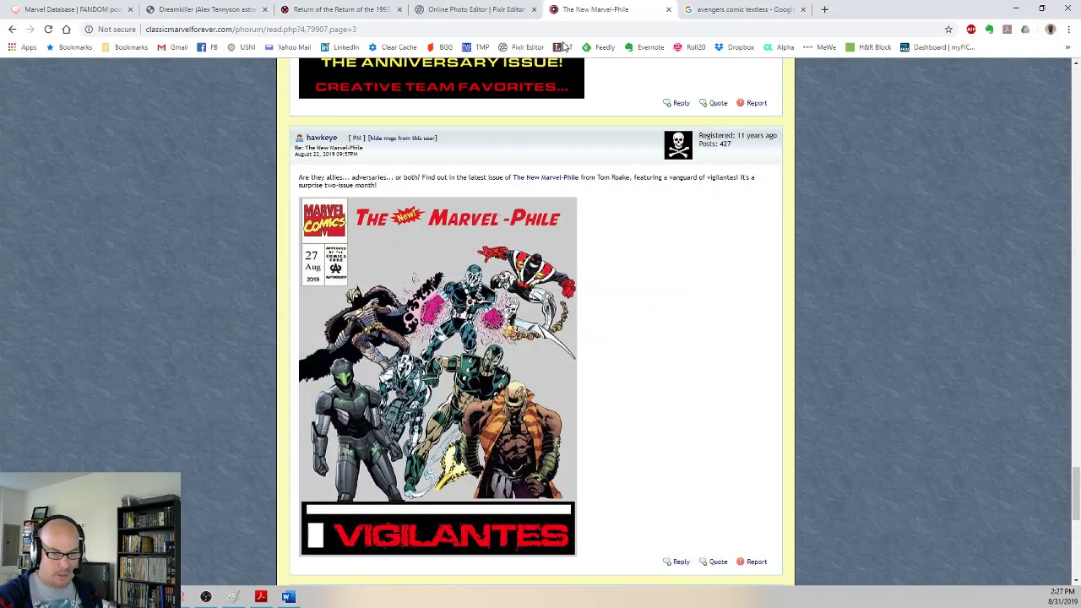
left_click(472, 9)
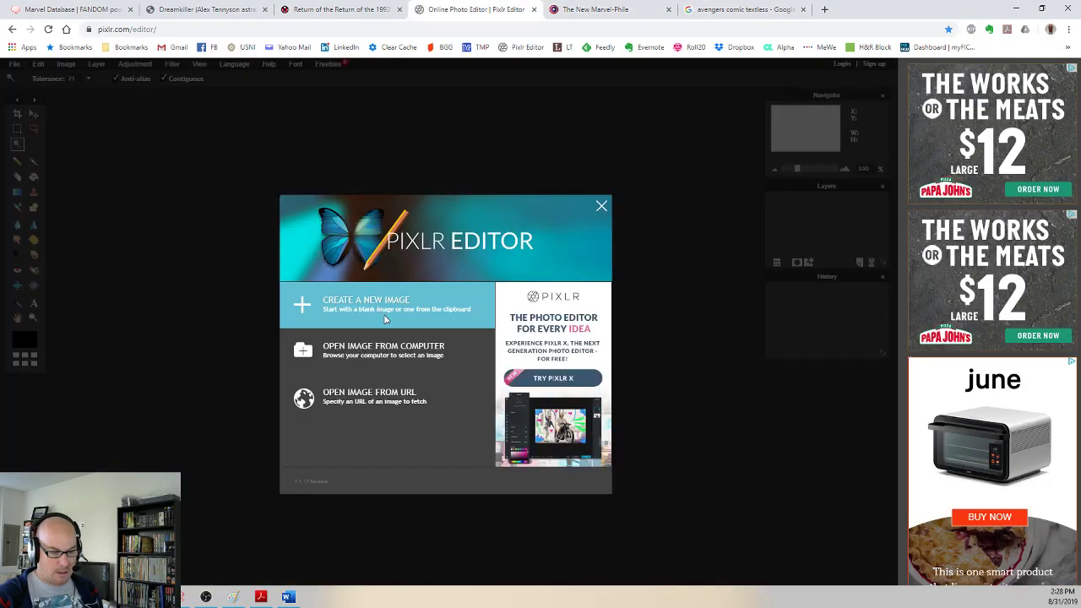
left_click(346, 356)
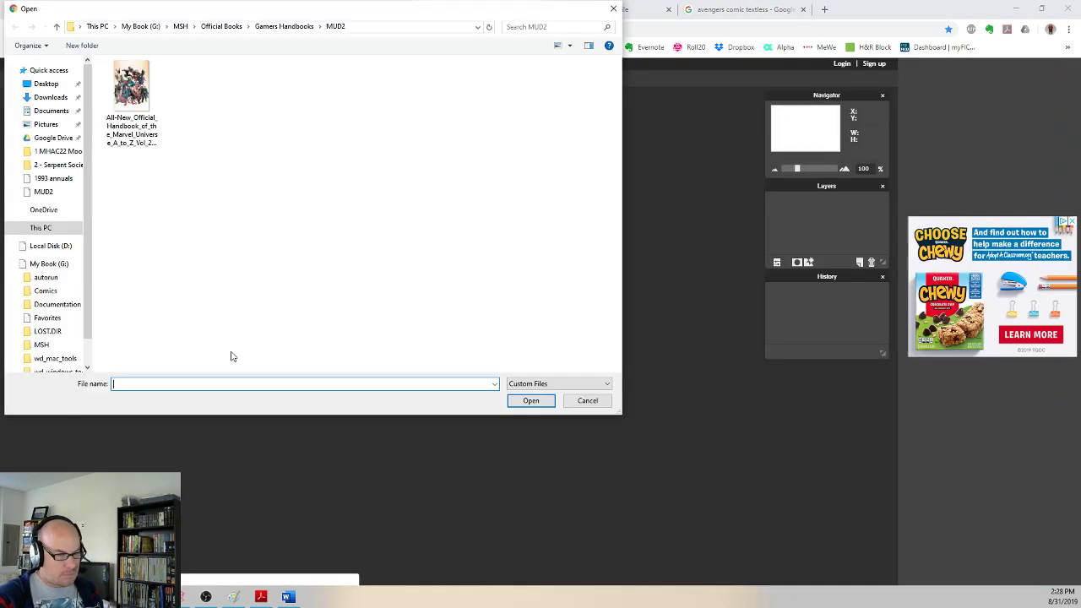
left_click(50, 179)
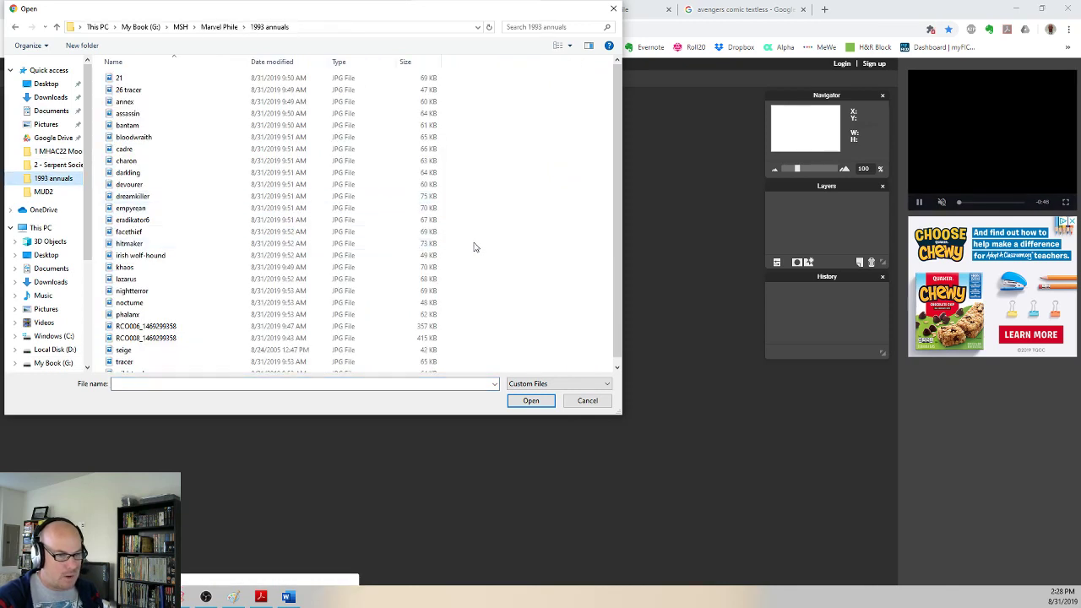
right_click(481, 251)
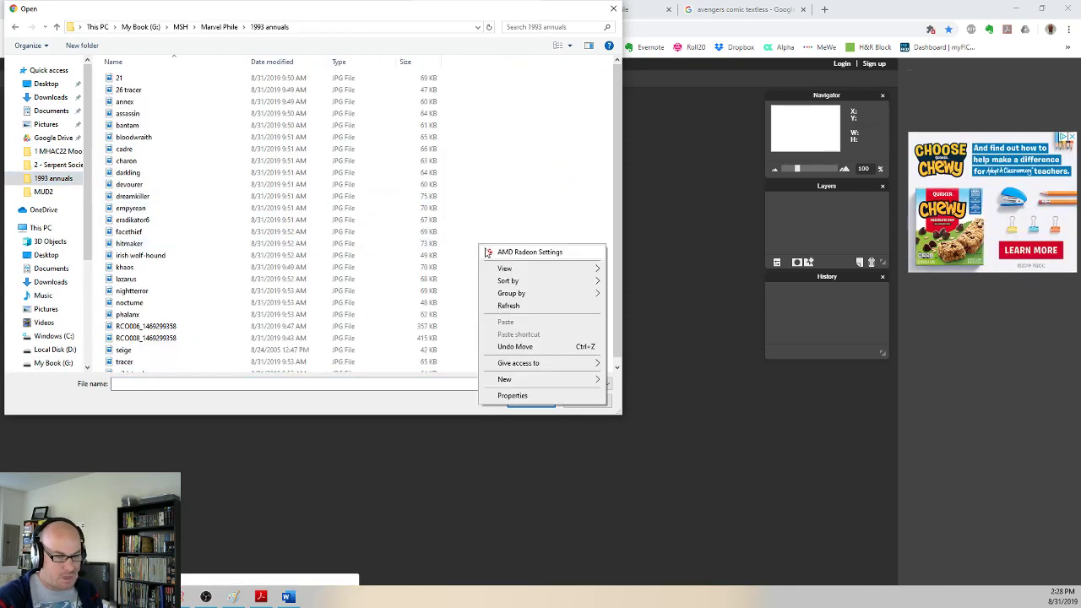
mouse_move(503, 269)
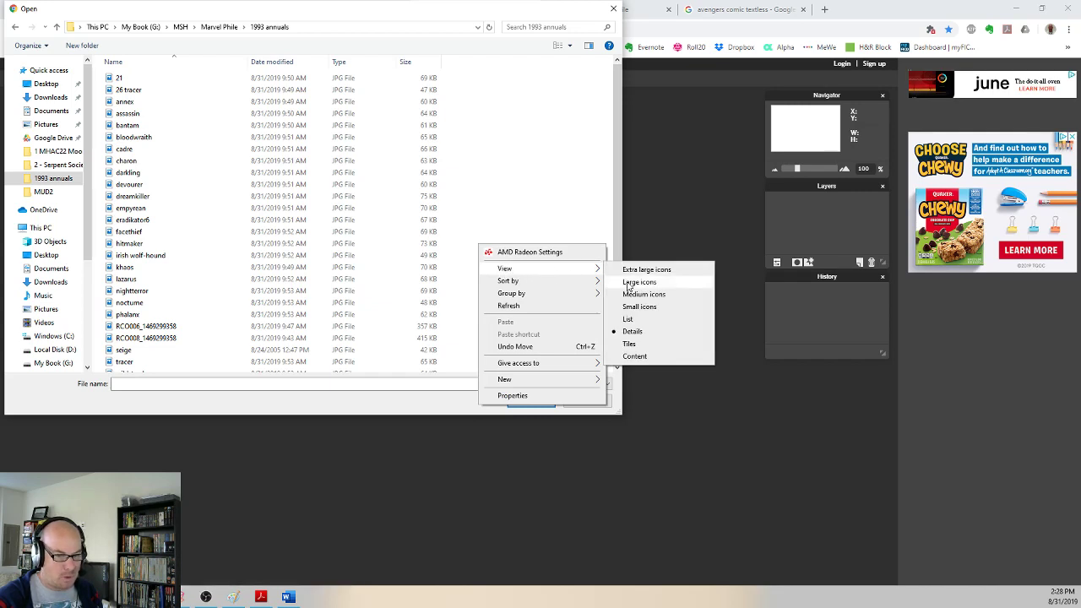
left_click(638, 282)
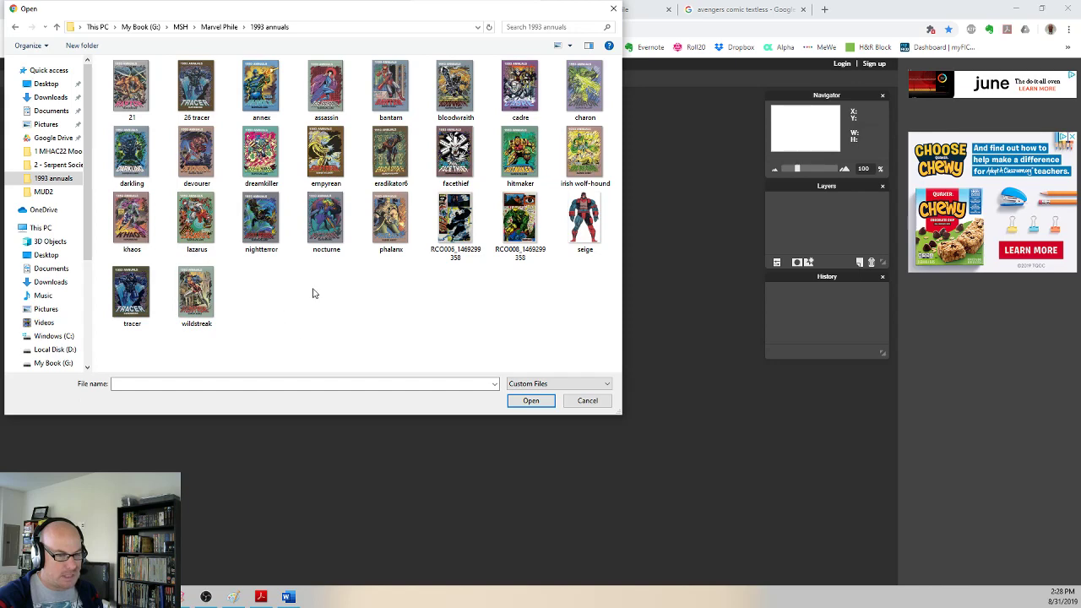
left_click(520, 222)
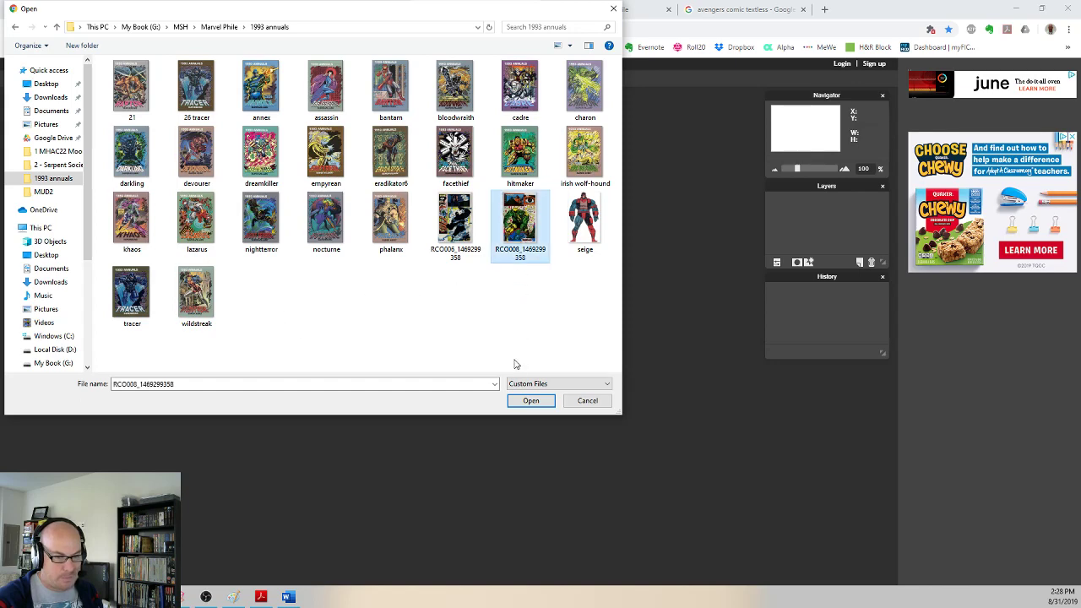
left_click(527, 400)
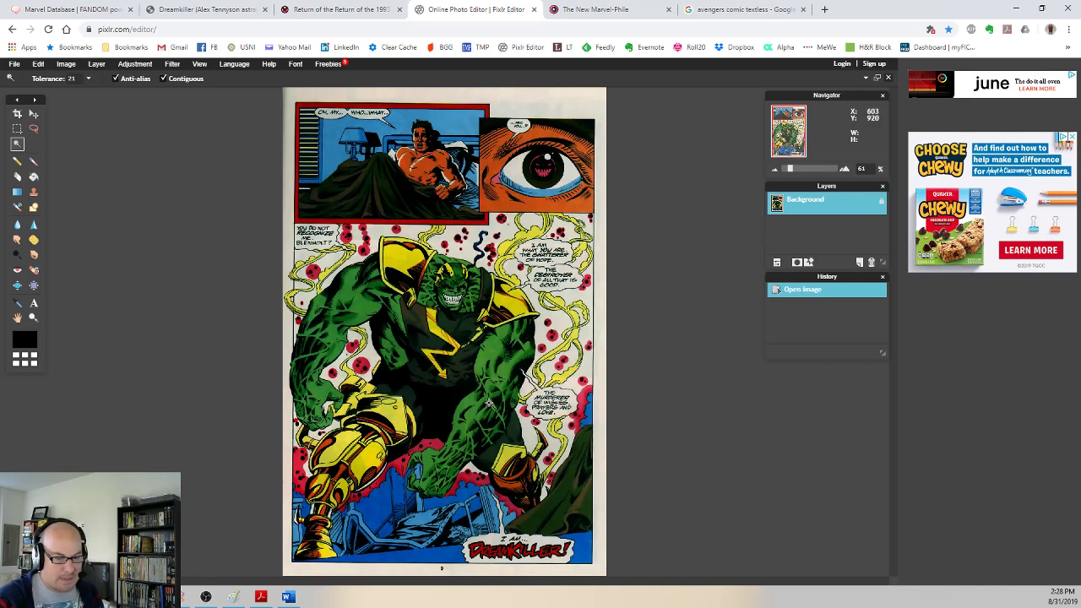
left_click(17, 112)
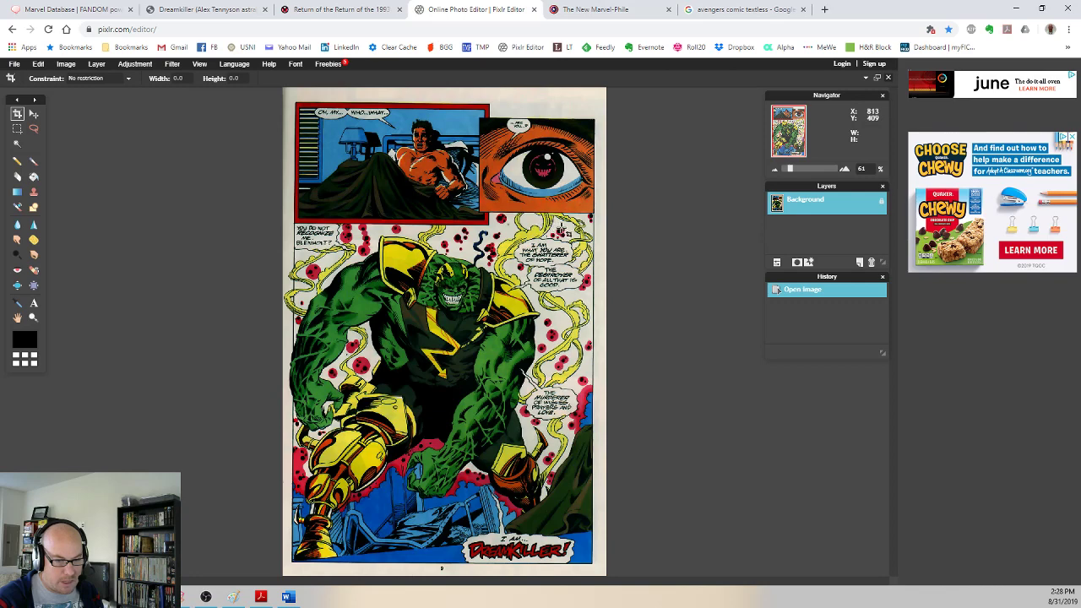
left_click_drag(574, 226, 229, 567)
left_click(271, 429)
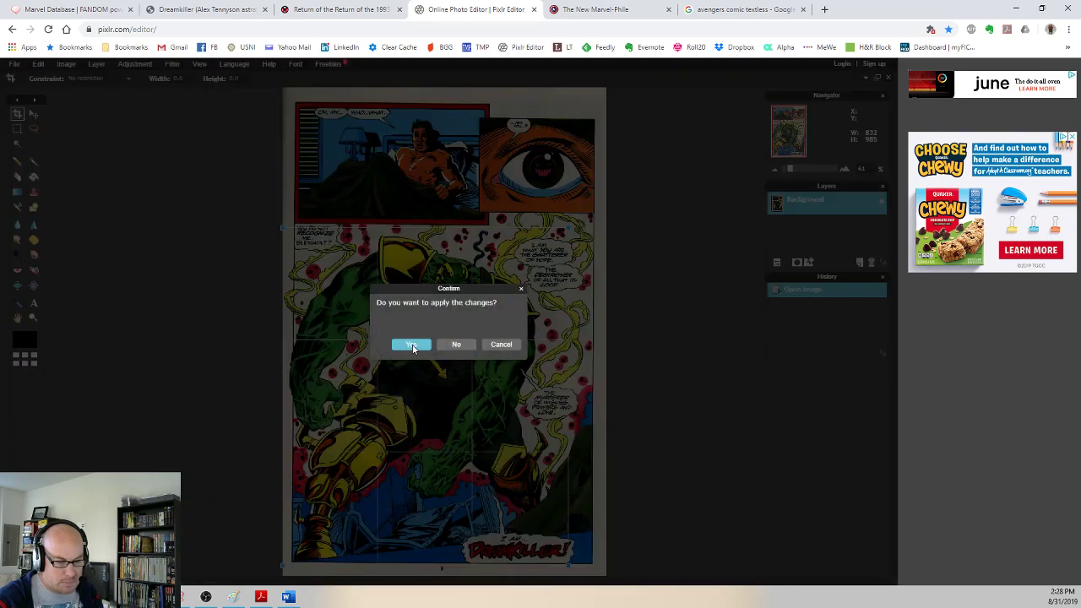
left_click(500, 344)
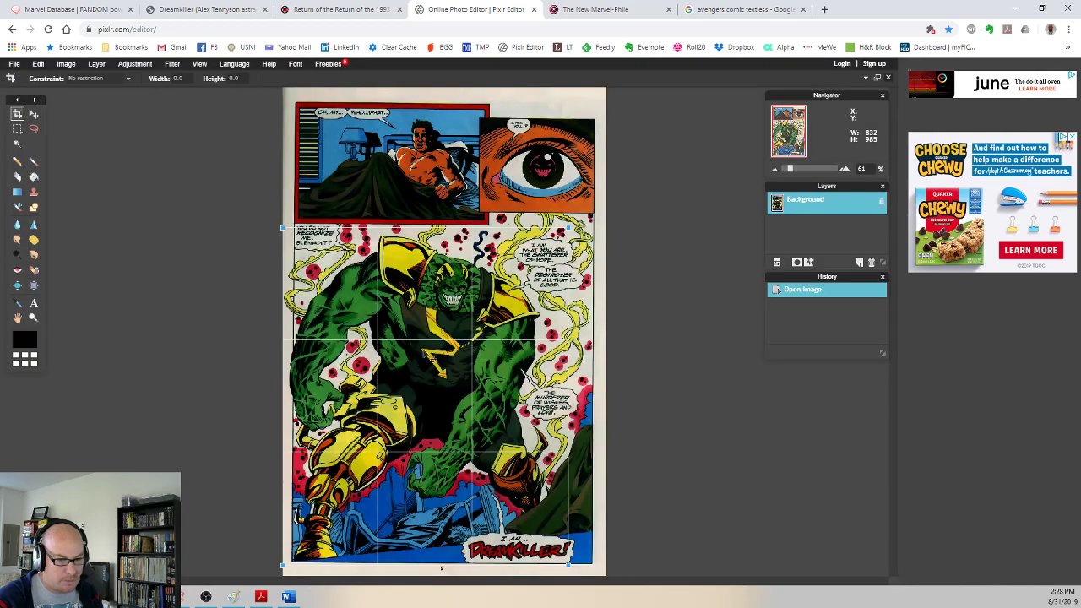
left_click(209, 272)
left_click(471, 346)
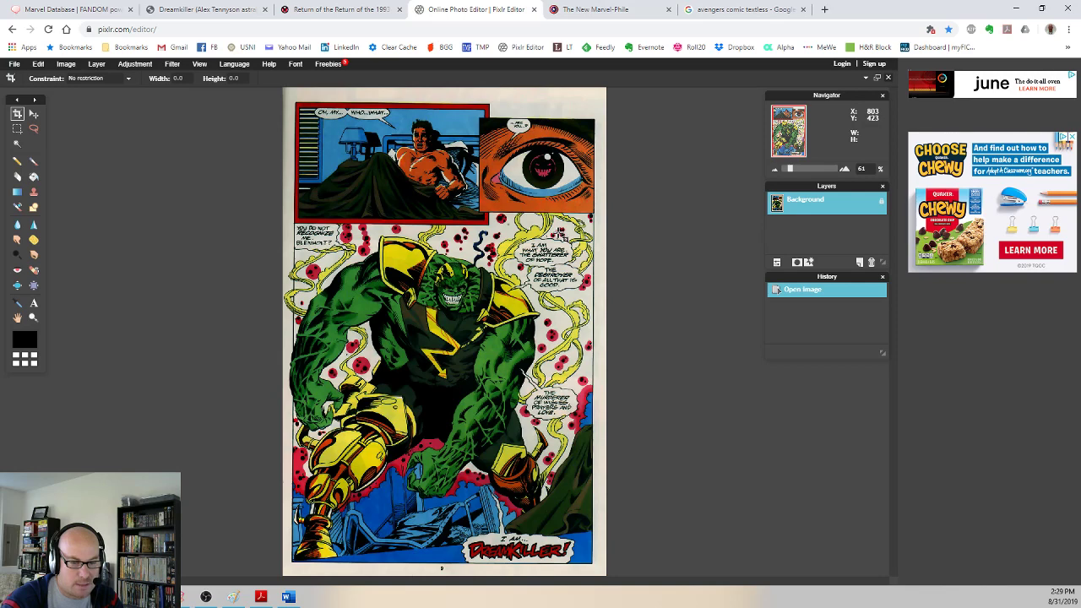
Step: Crop the comic page to the large Dreamkiller figure, about 803 by 963 pixels, leaving out the two upper panels
left_click_drag(559, 233, 262, 564)
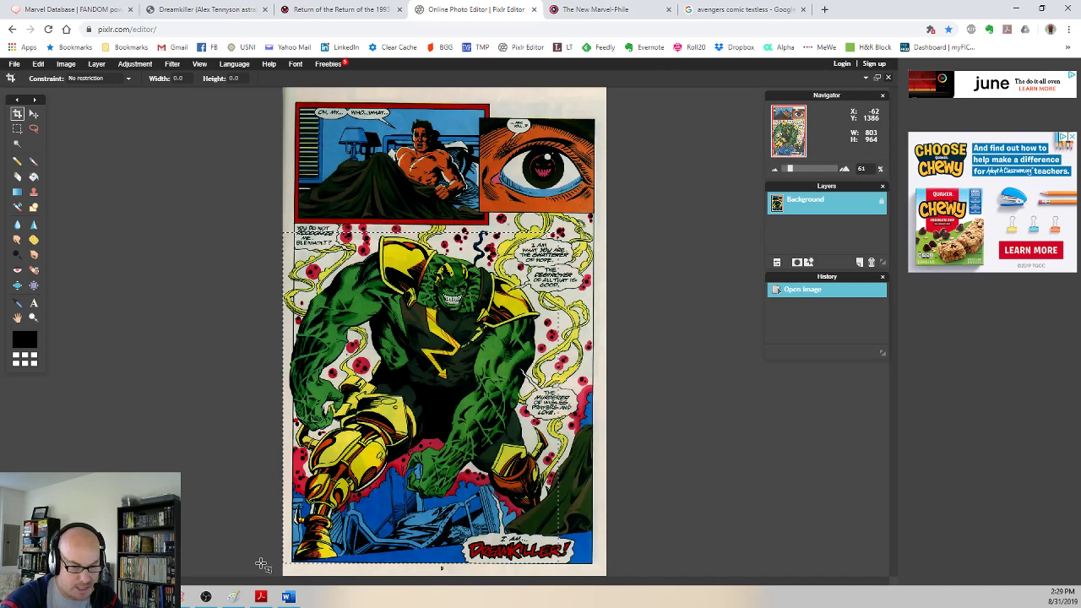
left_click_drag(262, 564, 262, 563)
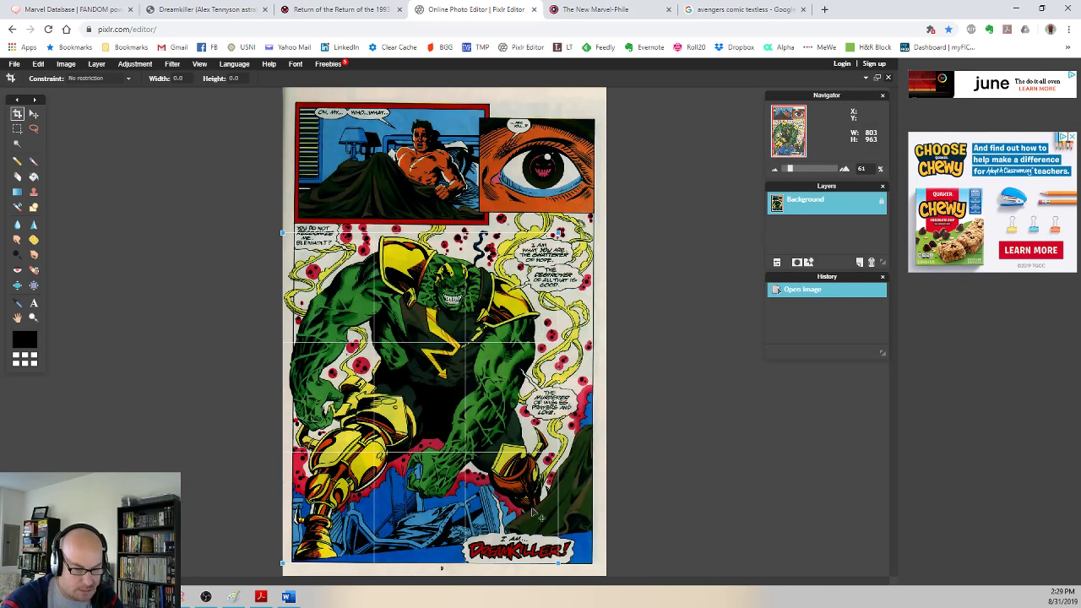
left_click(214, 367)
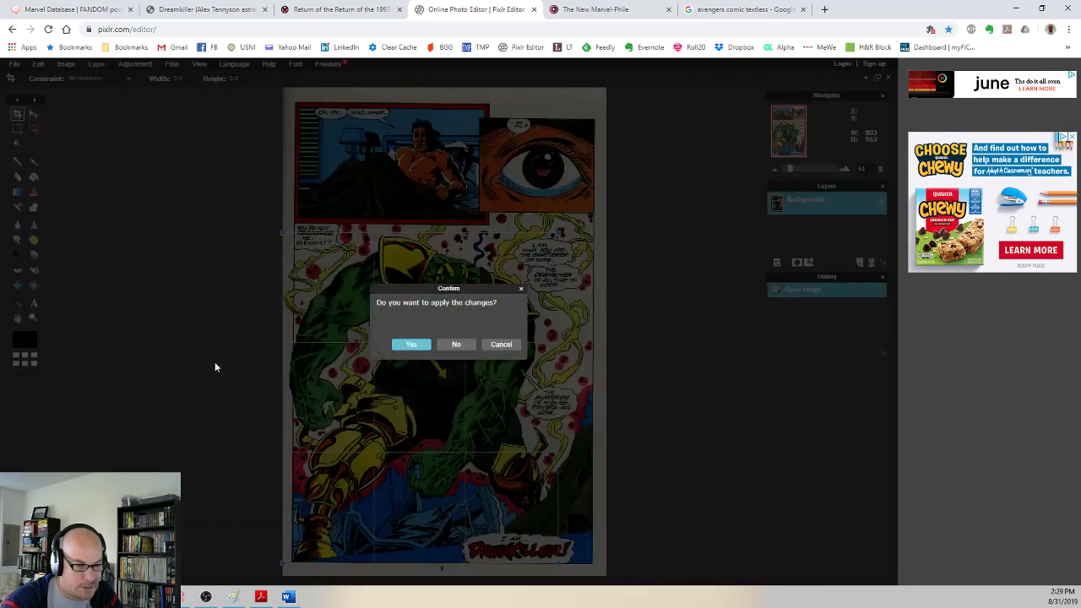
left_click(411, 344)
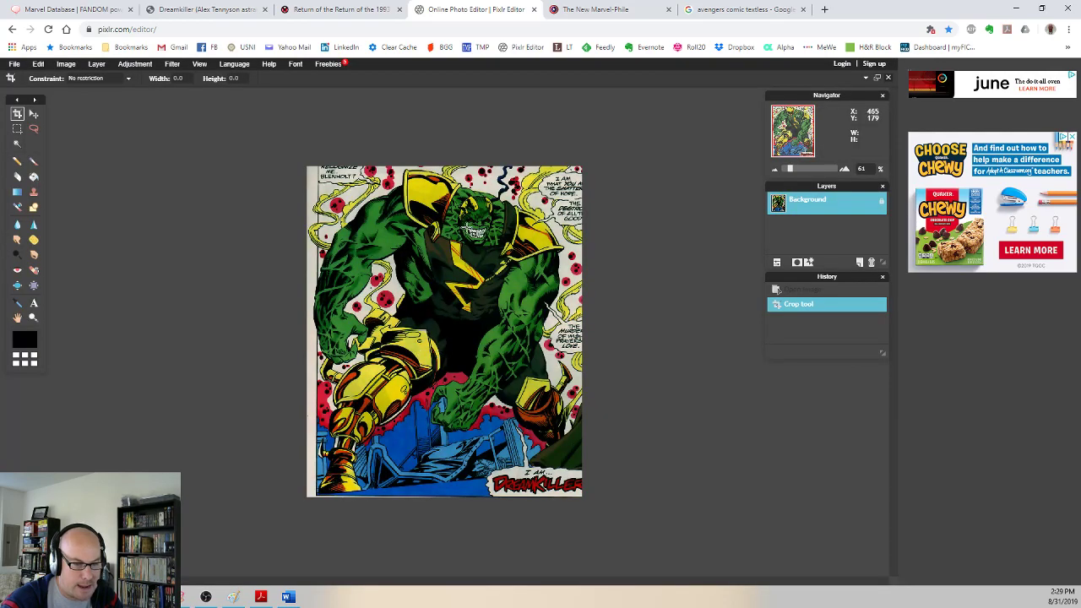
Step: Try Wand tool selections at tolerance 21 on the blue wreckage below Dreamkiller and on the blank page margin, and deselect everything
scroll(450, 222, "up", 2)
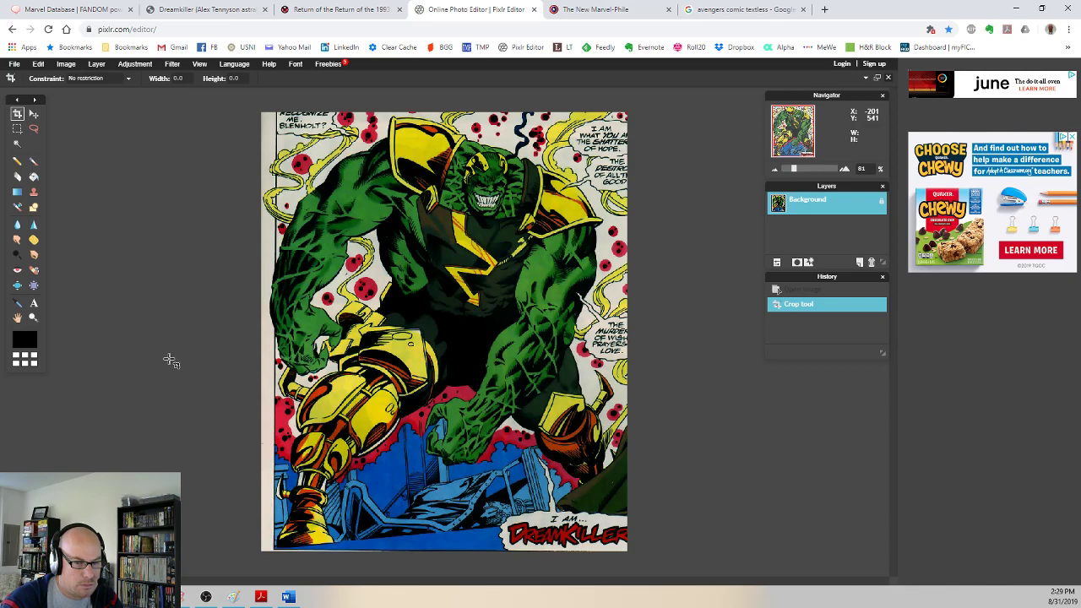
left_click(17, 145)
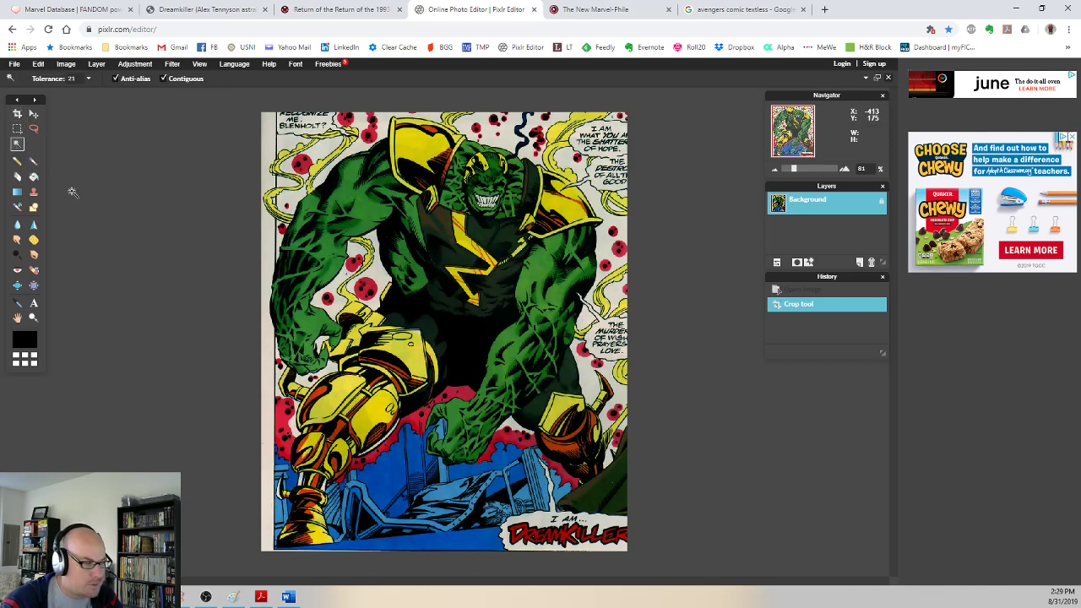
left_click(291, 478)
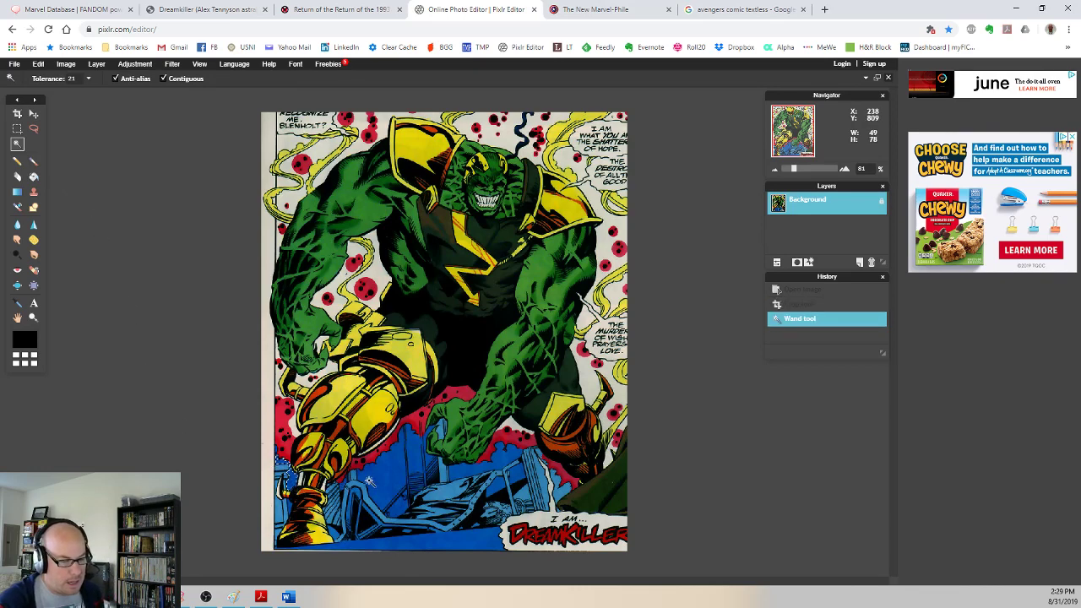
left_click(374, 479)
left_click(397, 464)
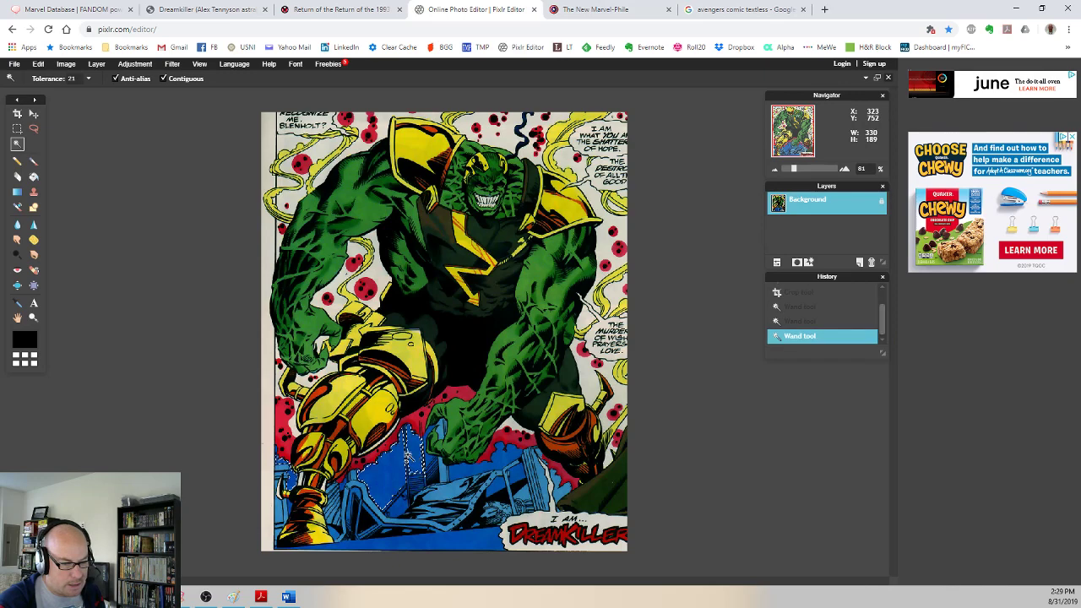
left_click(359, 479)
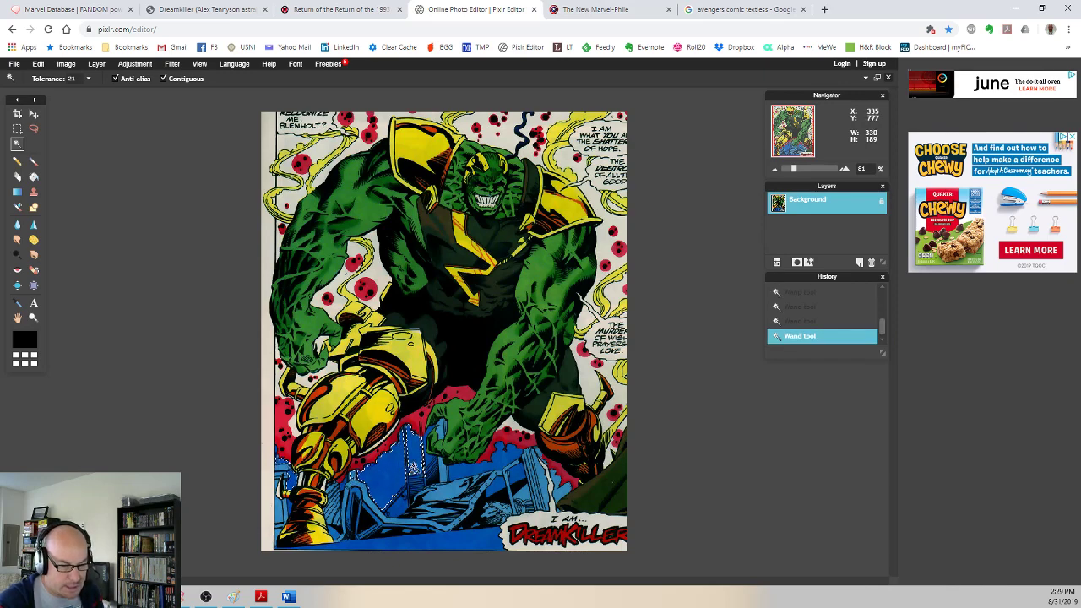
left_click(440, 451)
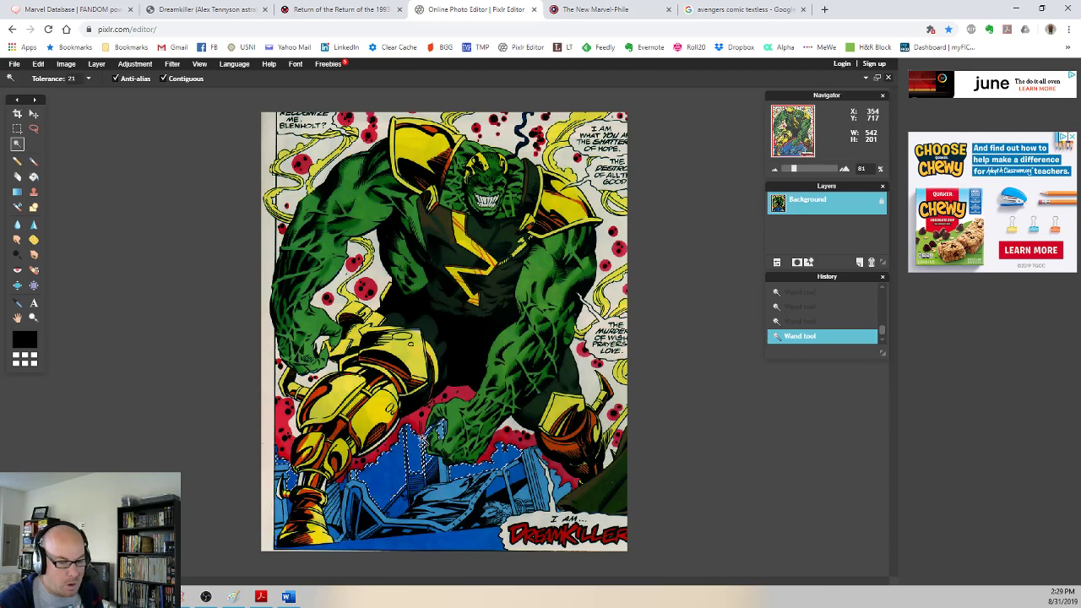
left_click(183, 265)
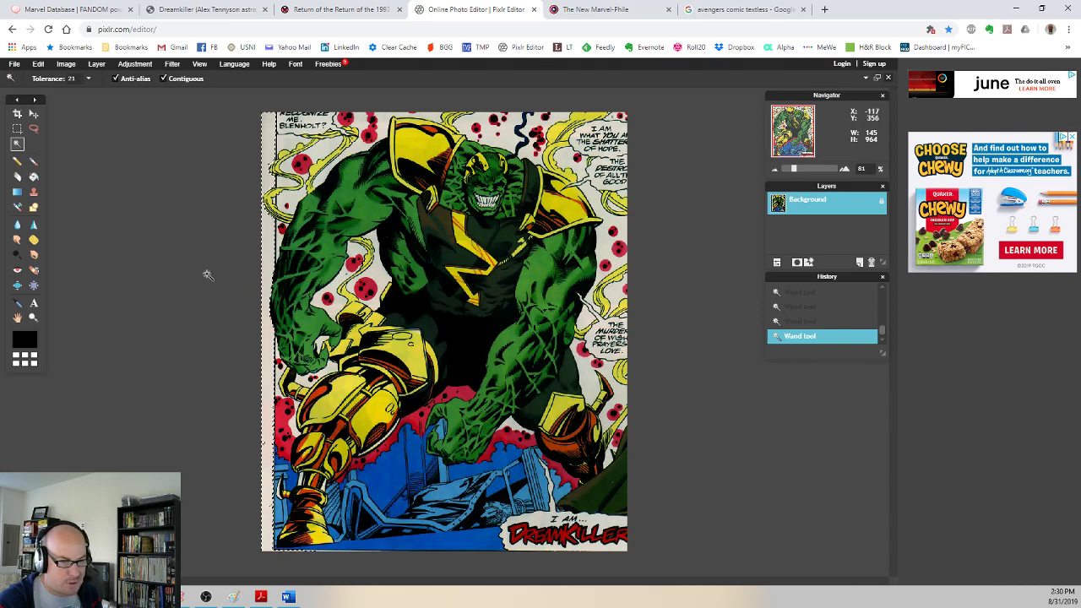
scroll(314, 547, "up", 1)
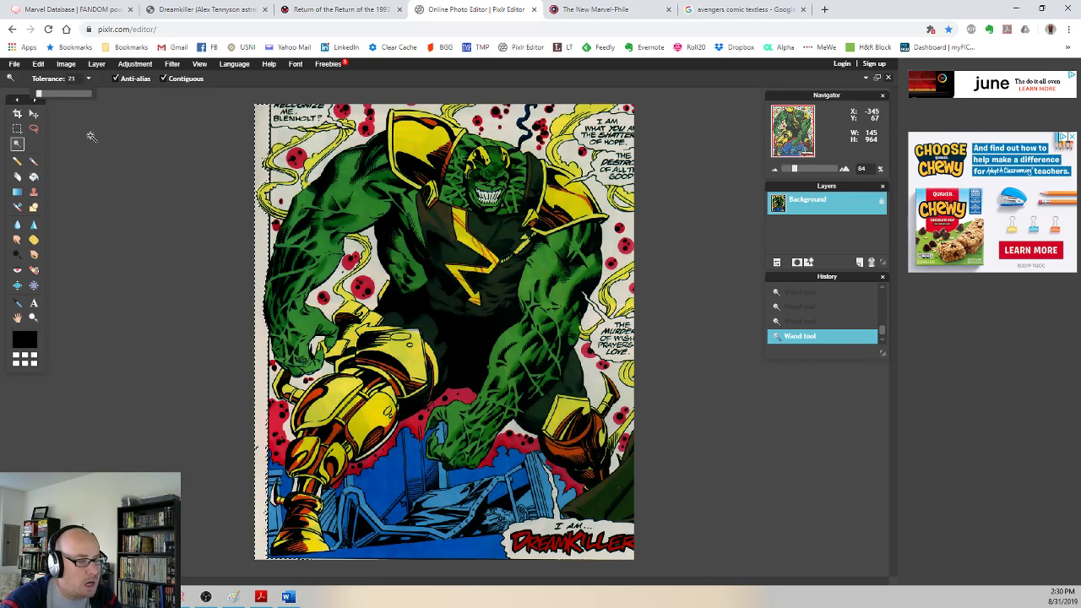
key("ctrl+d")
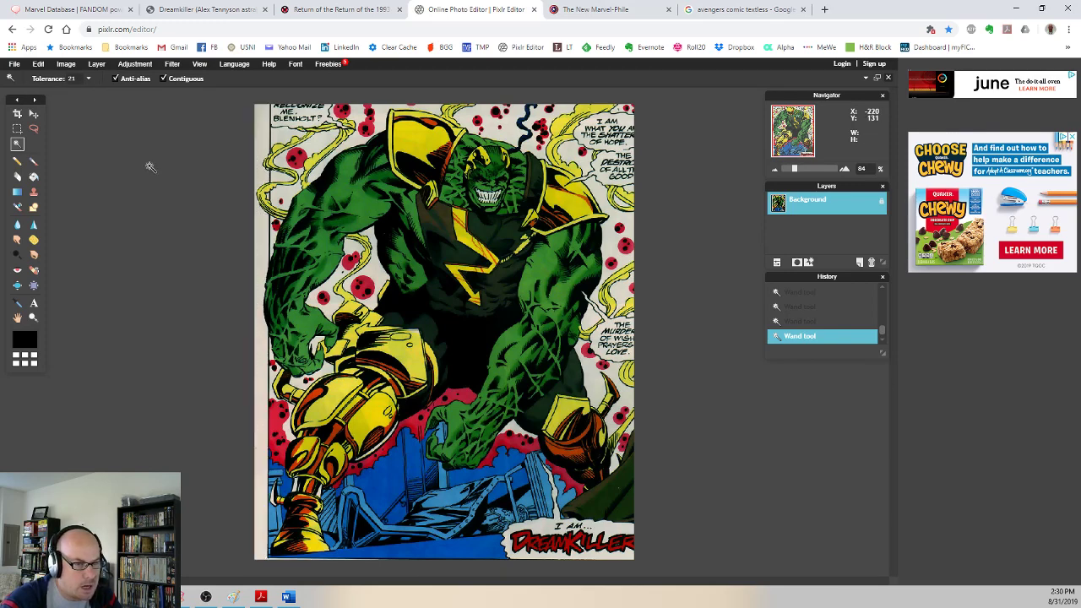
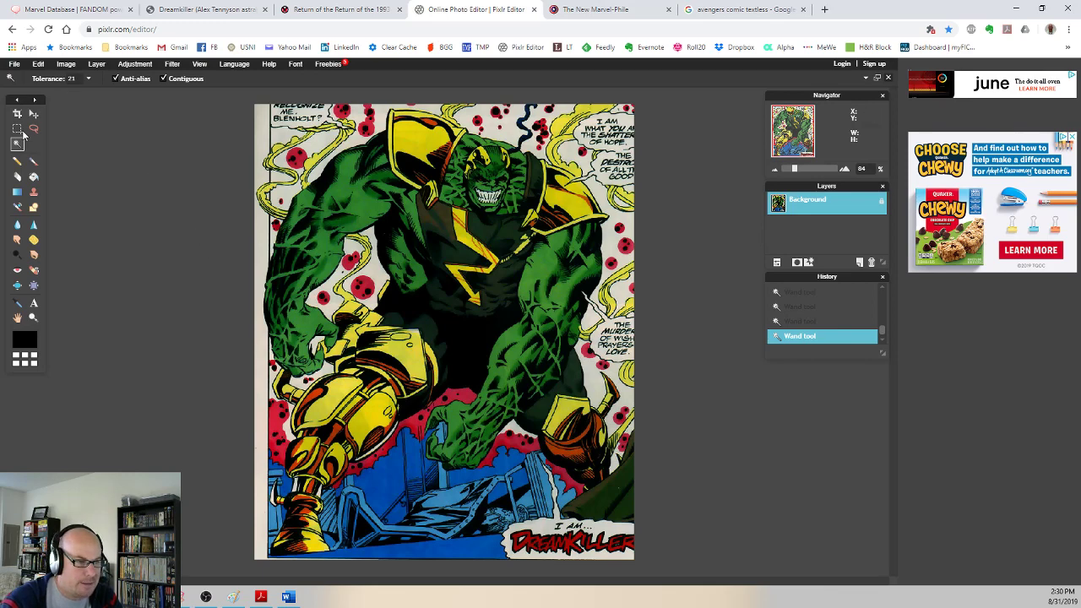
Step: Raise the Wand tolerance to 33 and on to 48, and clear the blank page margin beside the Dreamkiller artwork
left_click(88, 79)
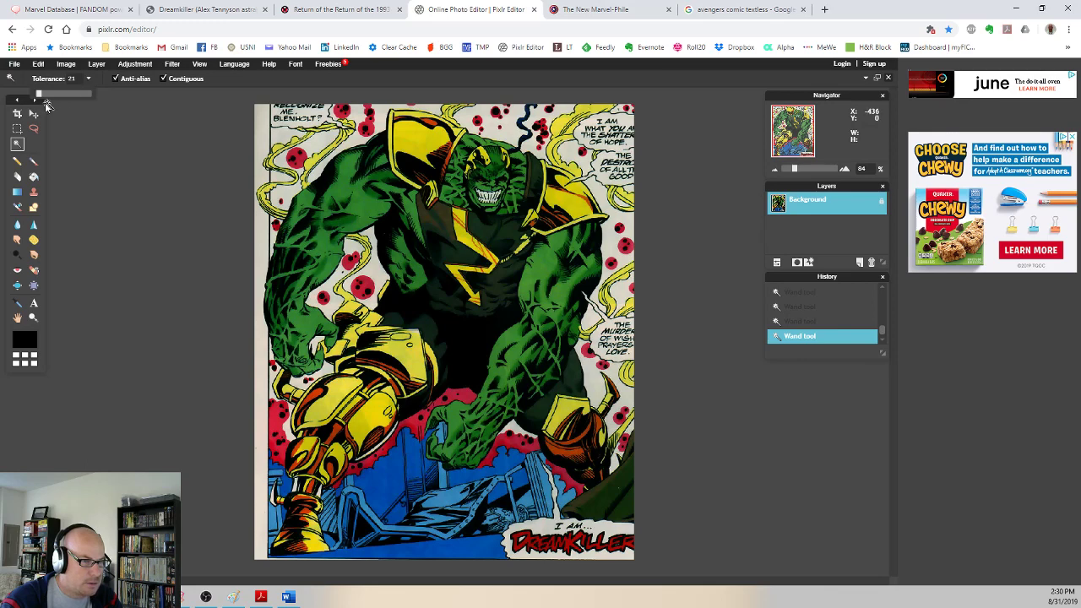
left_click_drag(39, 98, 43, 99)
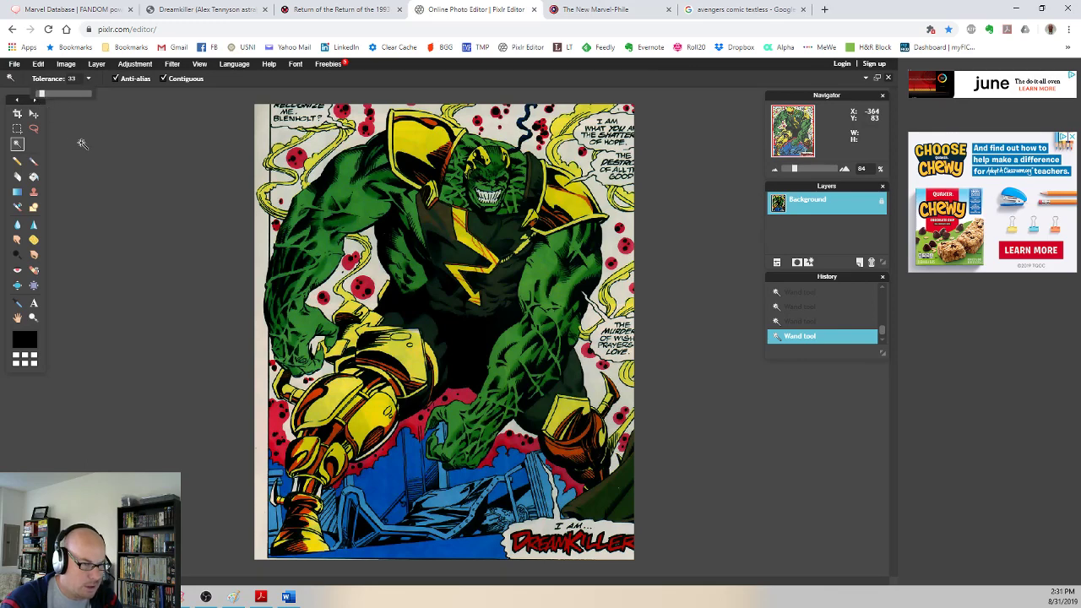
left_click(263, 151)
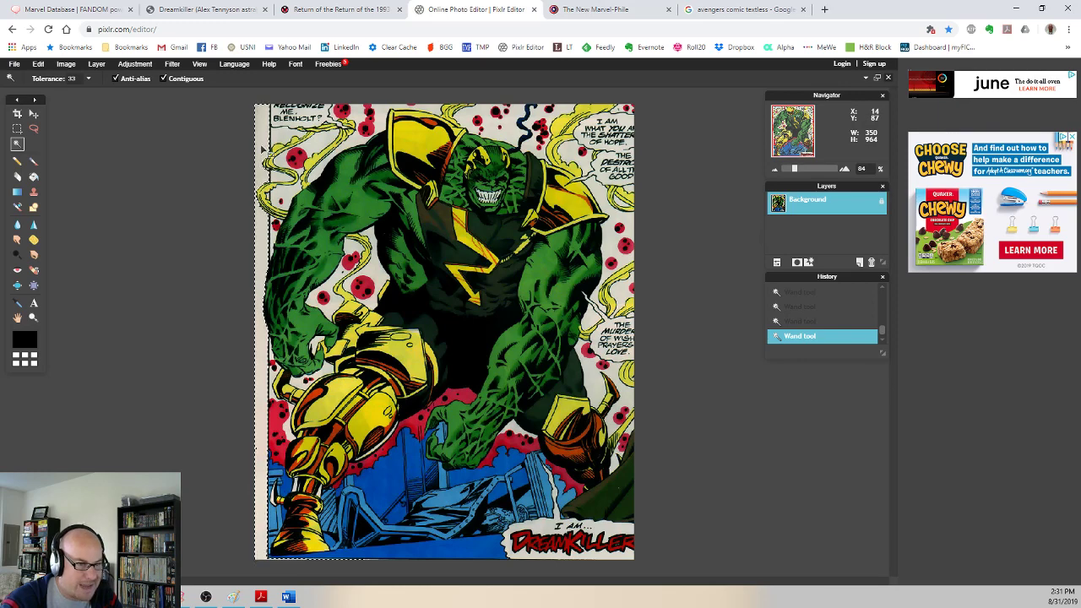
left_click(115, 141)
left_click_drag(88, 79, 48, 95)
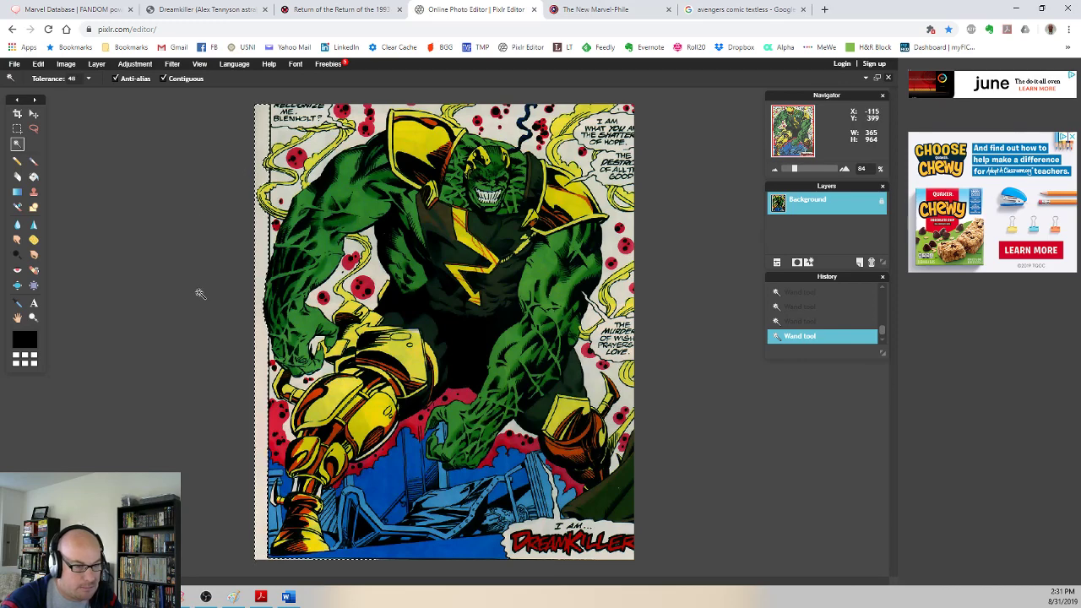
key("Delete")
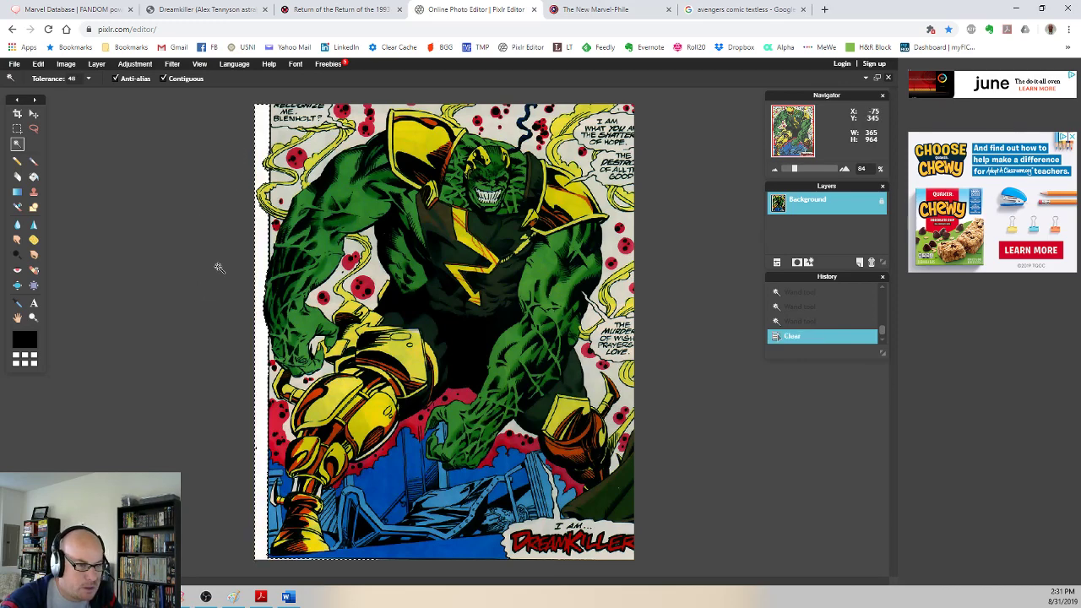
Step: Clear the pale background patches around the yellow smoke and red bubbles above Dreamkiller's raised shoulder, using Wand selections
left_click(174, 261)
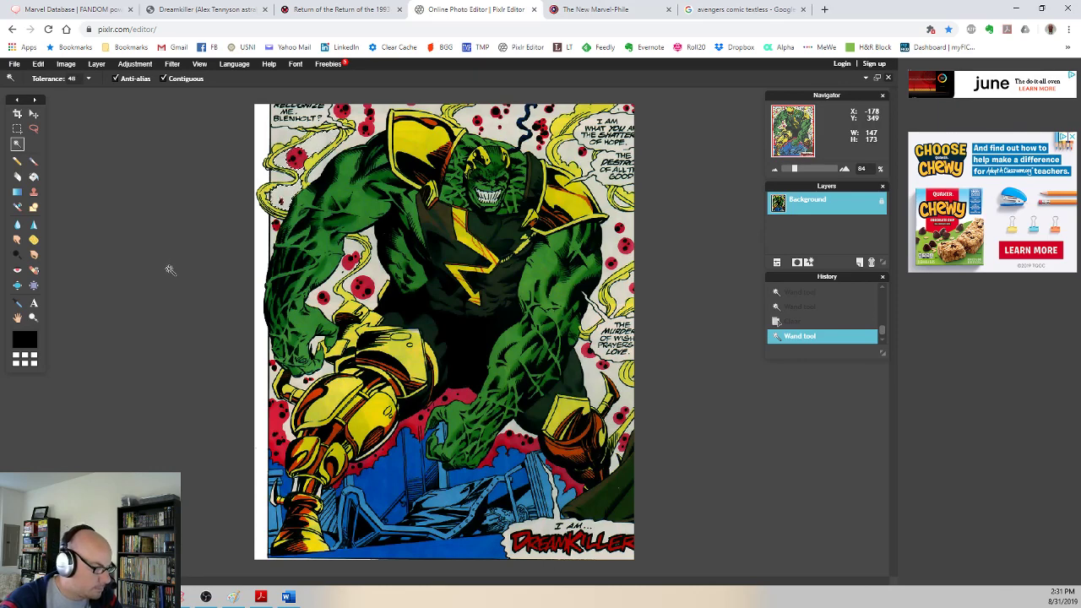
key("Delete")
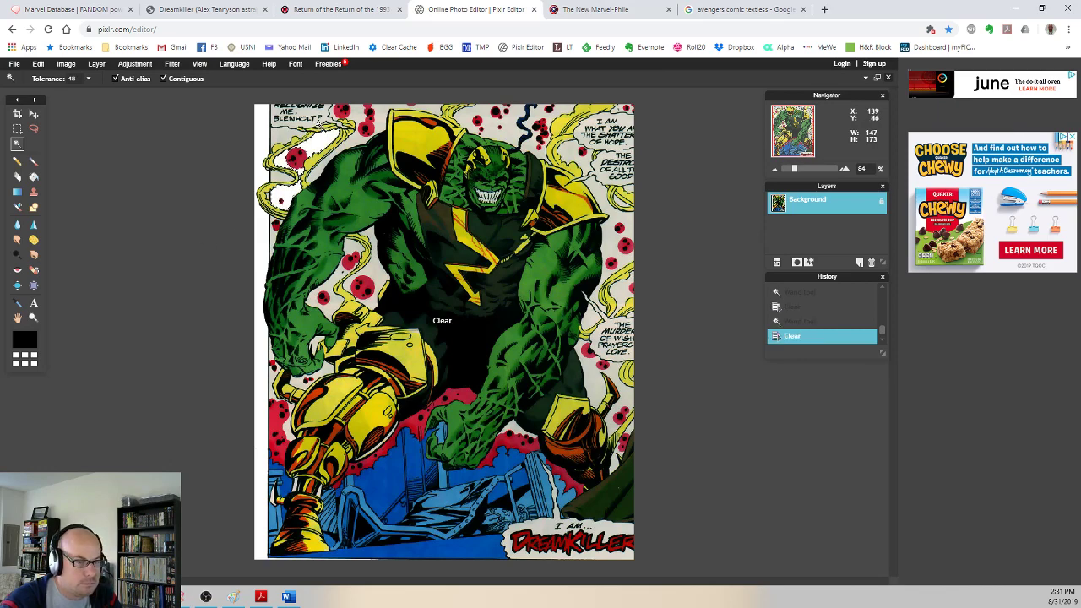
left_click(286, 153)
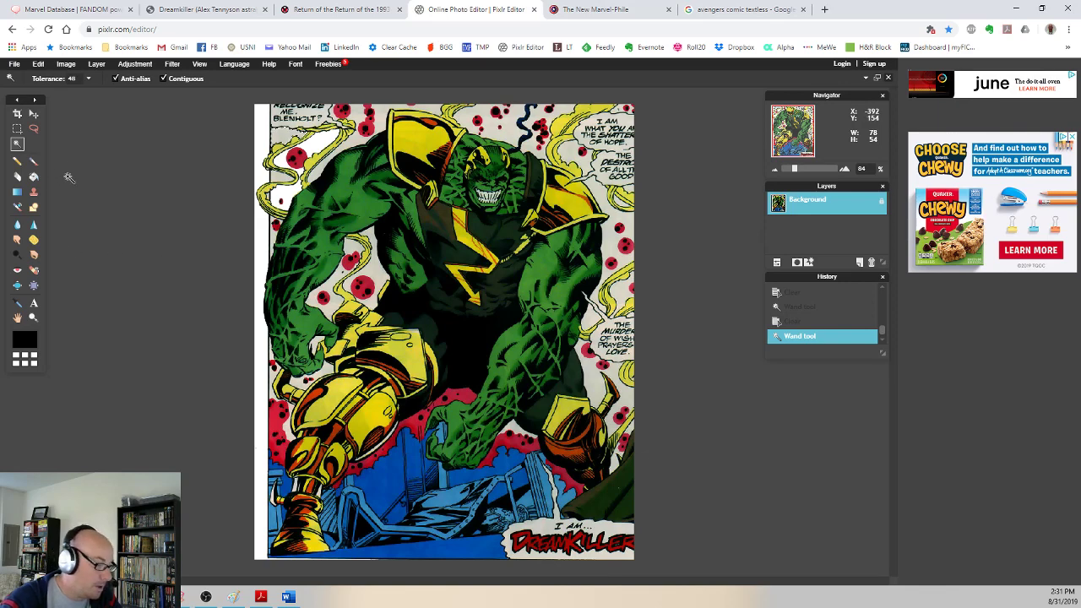
key("Delete")
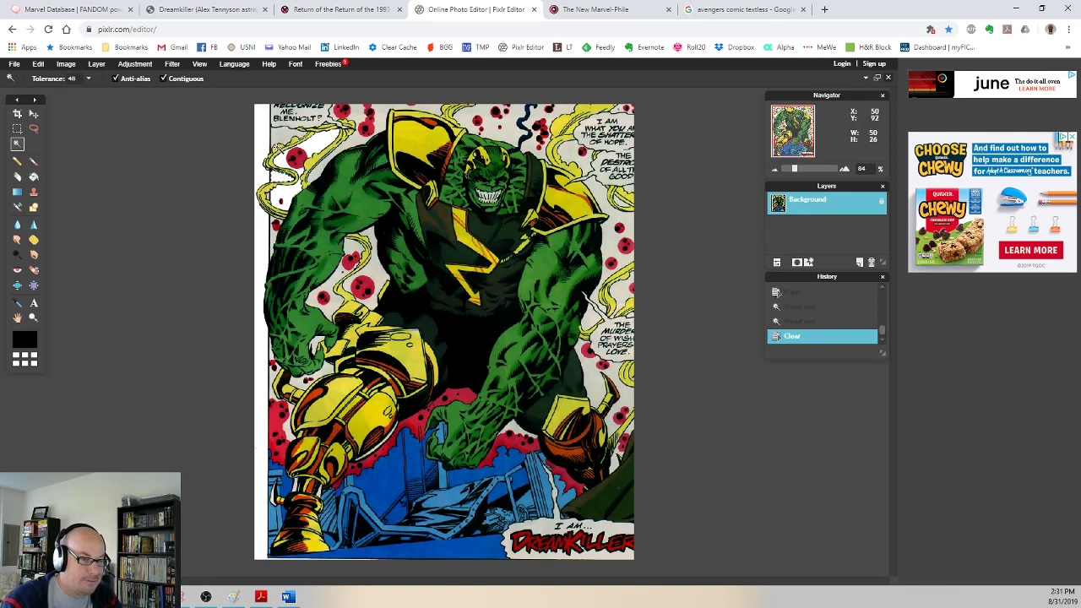
left_click(314, 113)
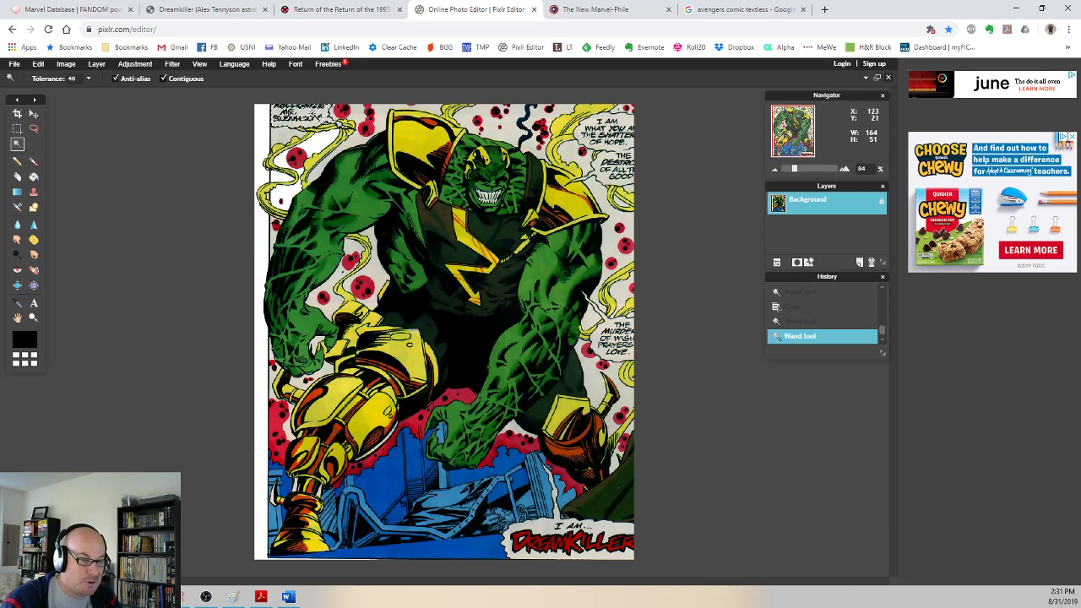
left_click(288, 133)
key("Delete")
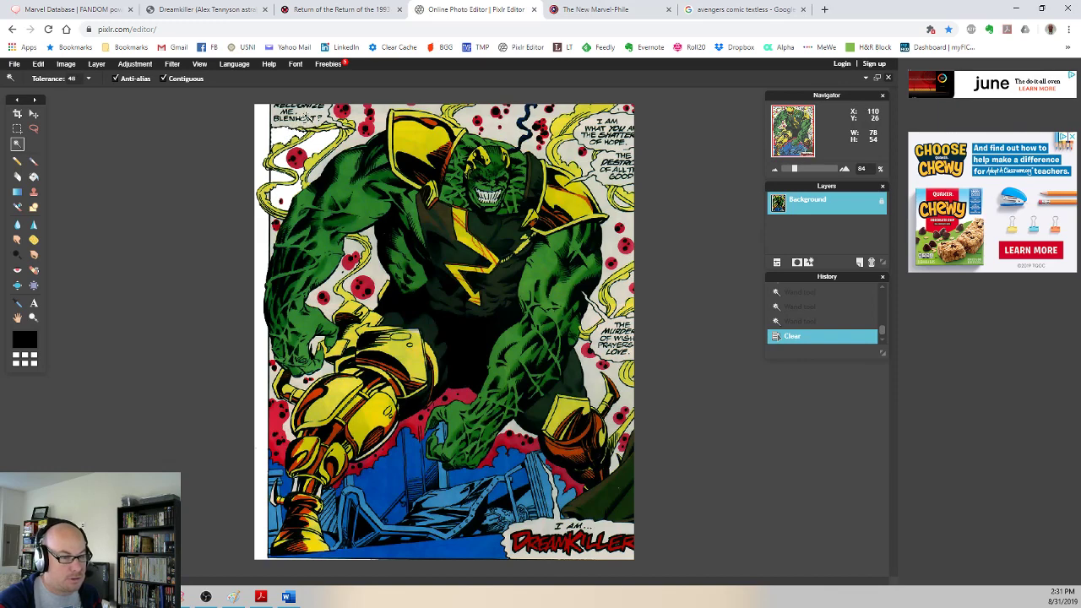
Step: Select the remaining pale background around Dreamkiller together with the dark blue wreckage below him, and clear it all
left_click(305, 117)
left_click(306, 114)
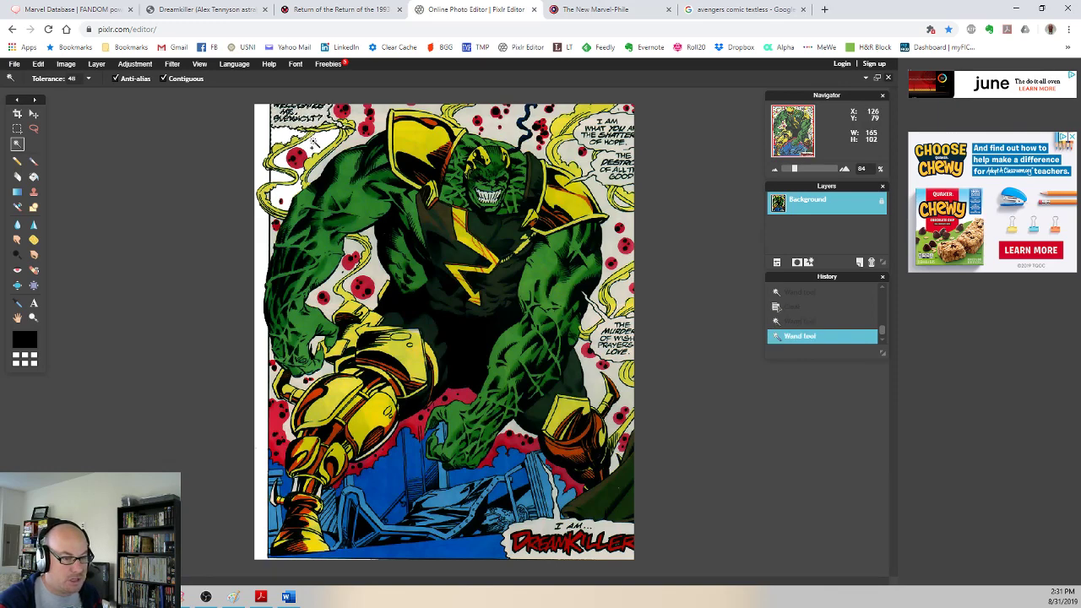
left_click(349, 143)
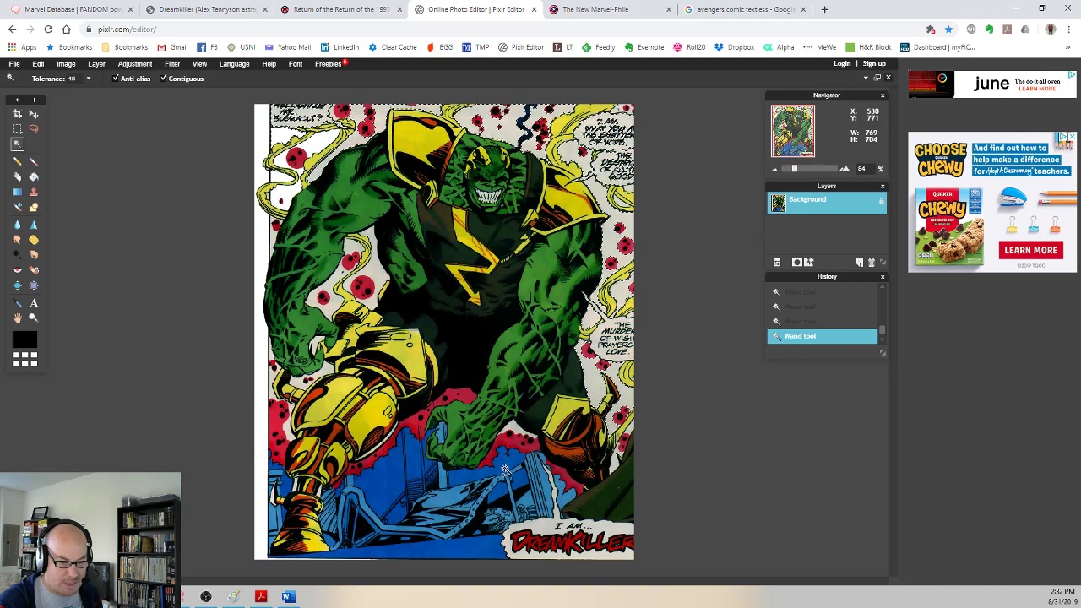
left_click(423, 461)
left_click(369, 480)
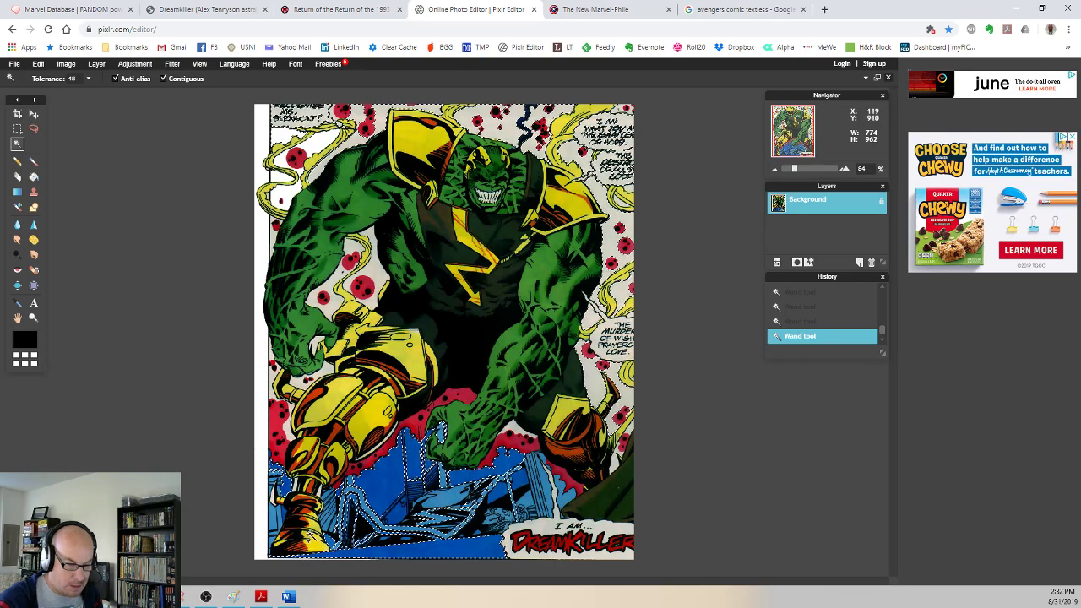
key("Delete")
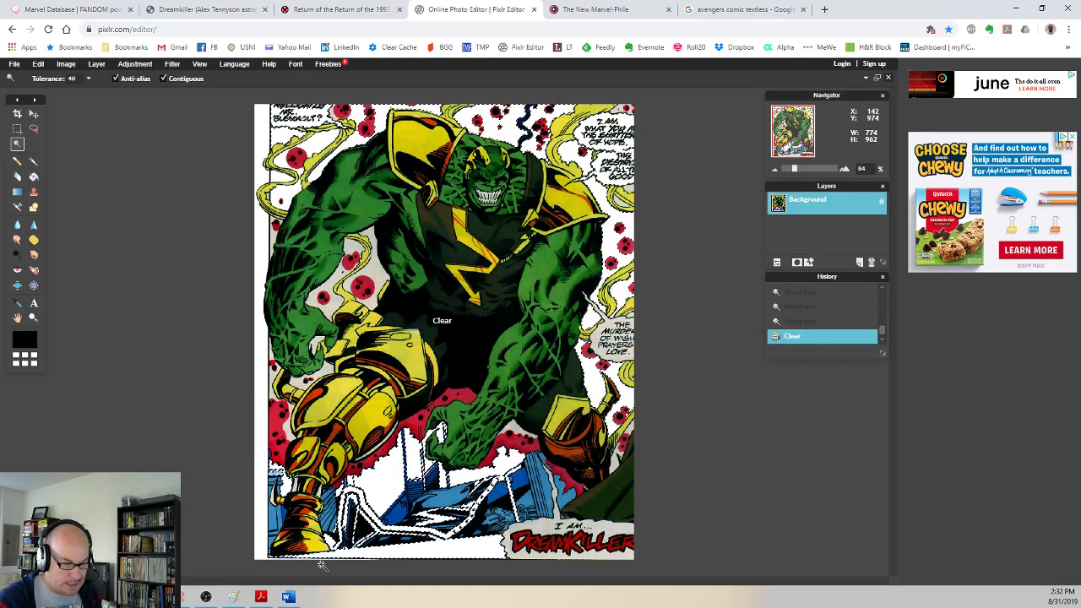
Step: Clear the enclosed background gaps beside the armoured knee and between Dreamkiller's arm and torso
left_click(270, 376)
left_click(292, 404)
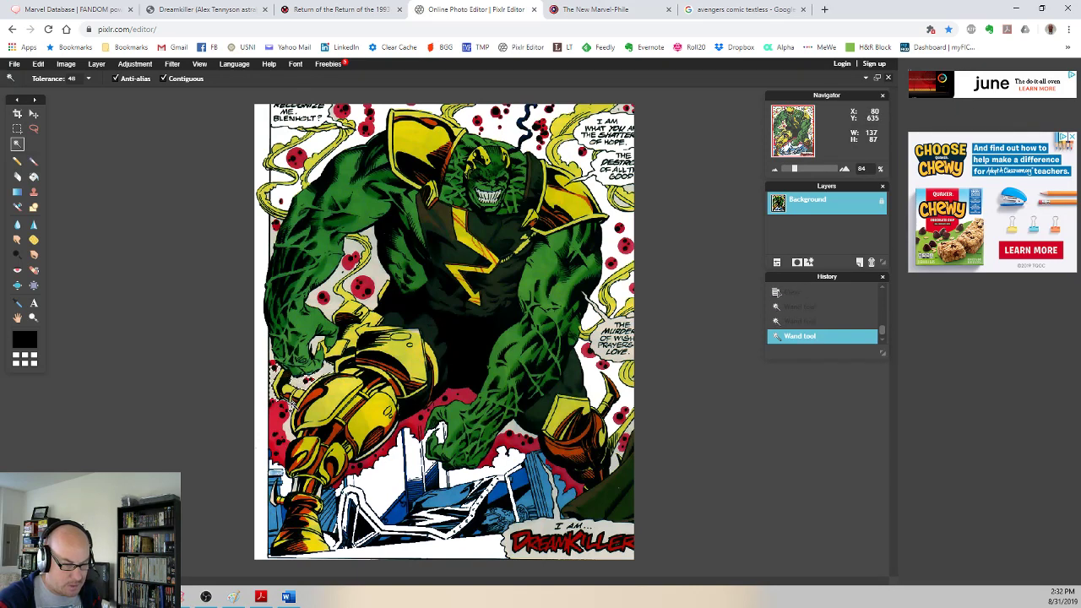
left_click(298, 381)
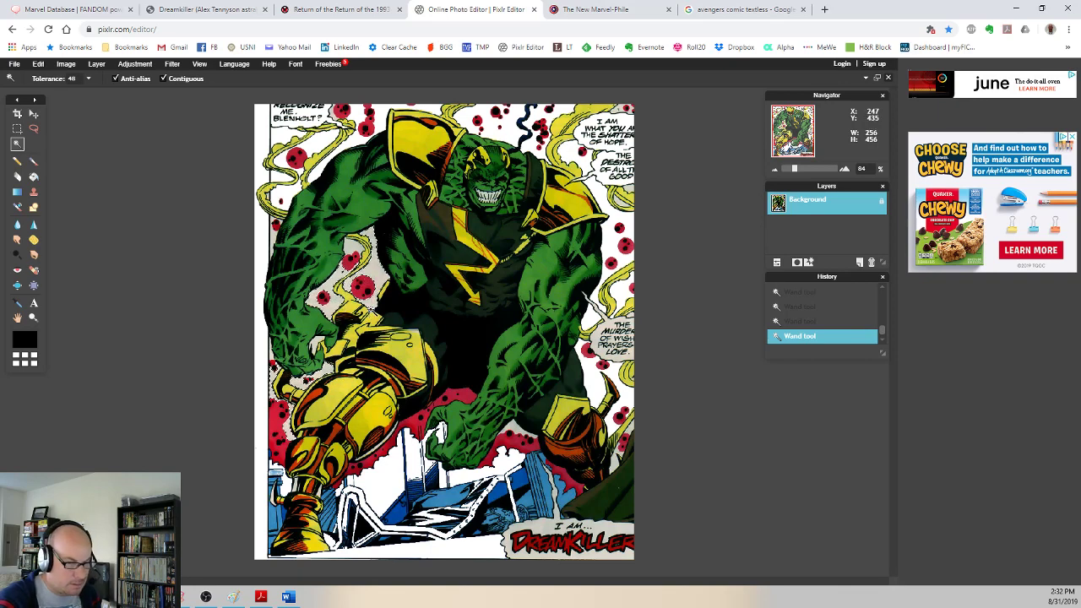
key("Delete")
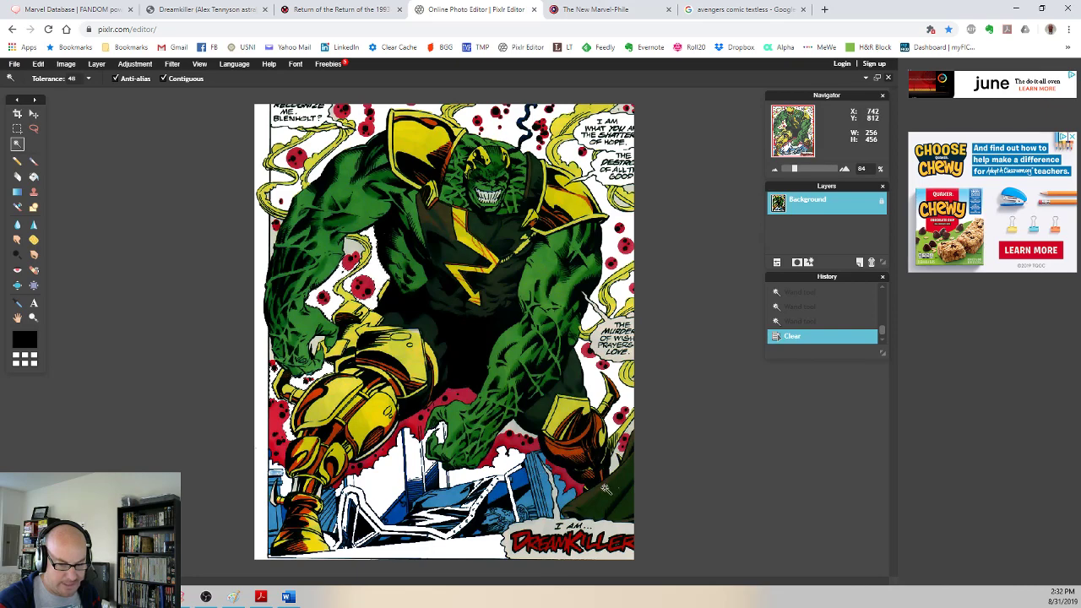
Step: Try Wand selections of the dark green ground beside the far boot at tolerance 48, and drop the selection
left_click(607, 497)
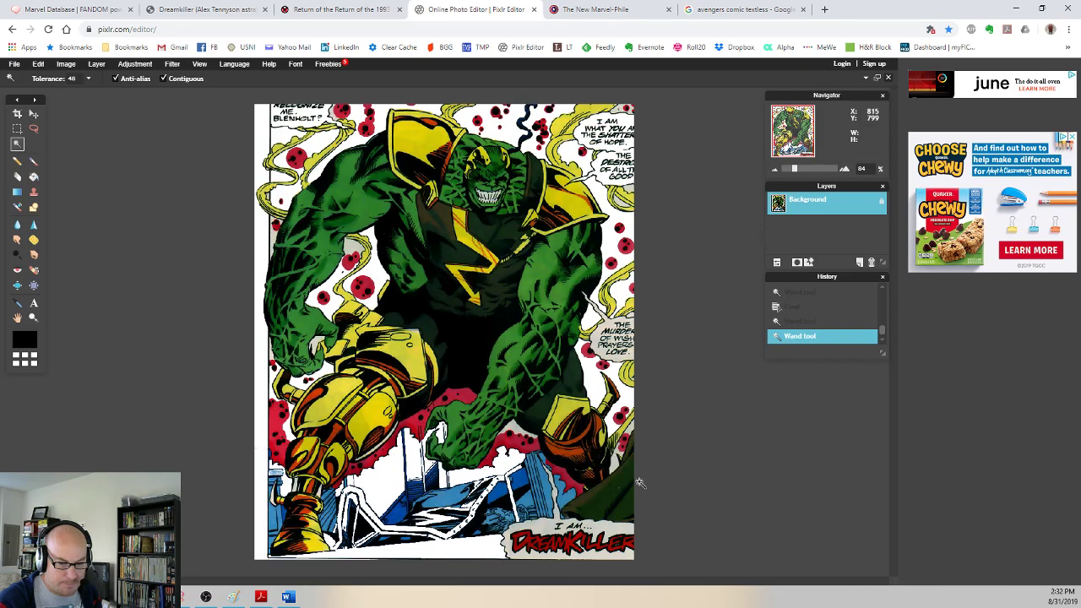
left_click(615, 494)
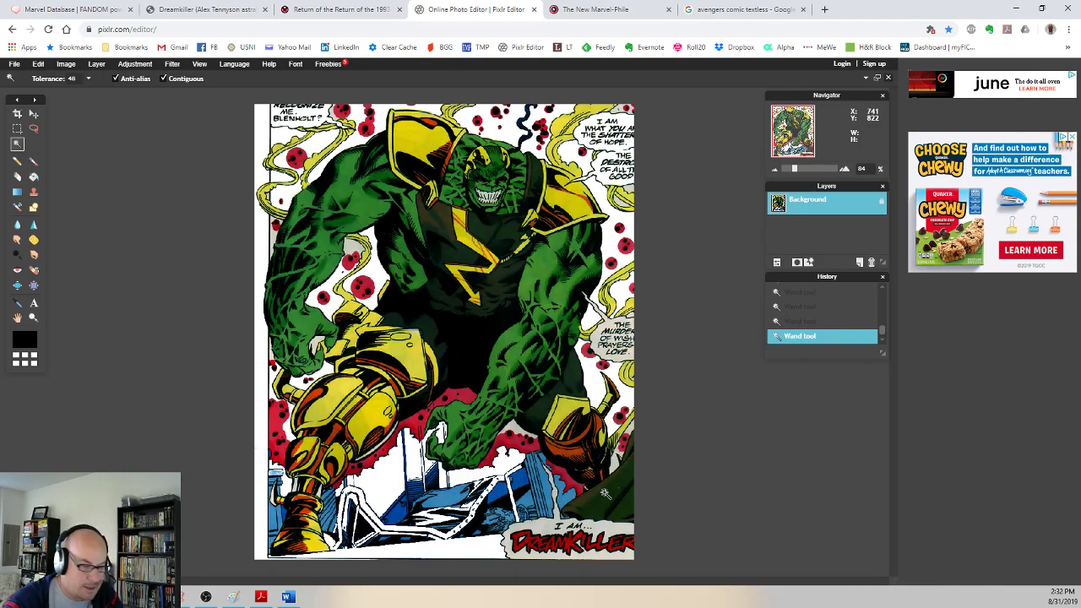
left_click(605, 494)
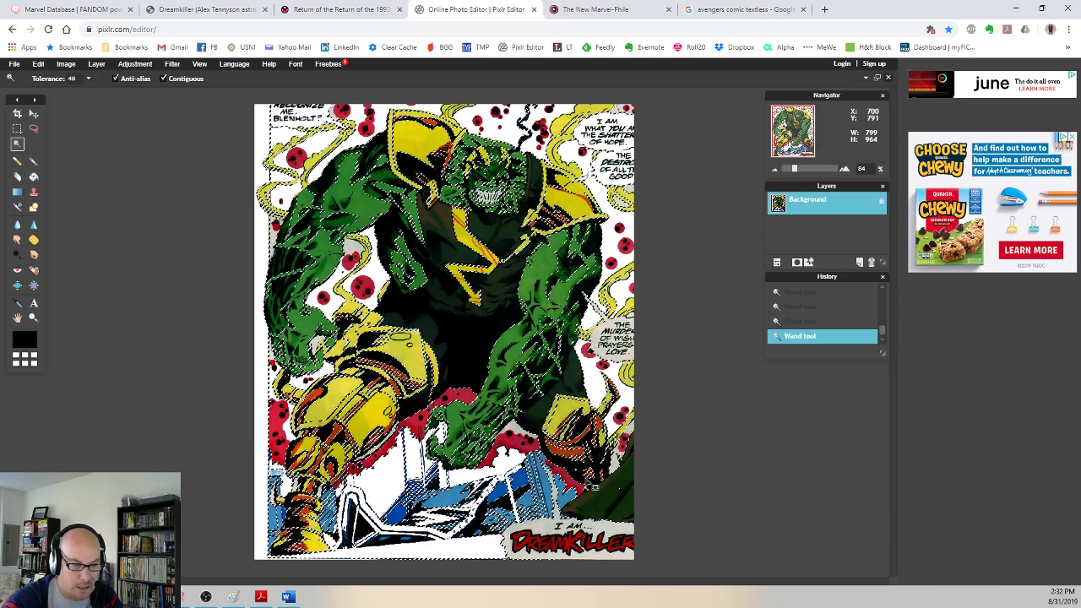
left_click(777, 476)
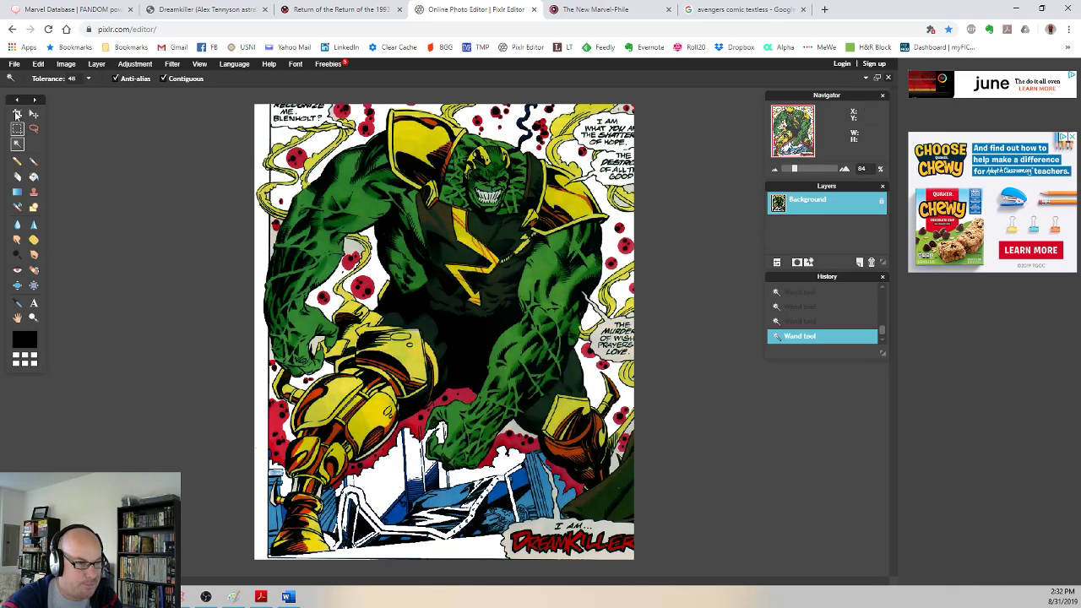
Step: Lower the Wand tolerance to 23 and clear the dark green ground beside the far boot
left_click(89, 79)
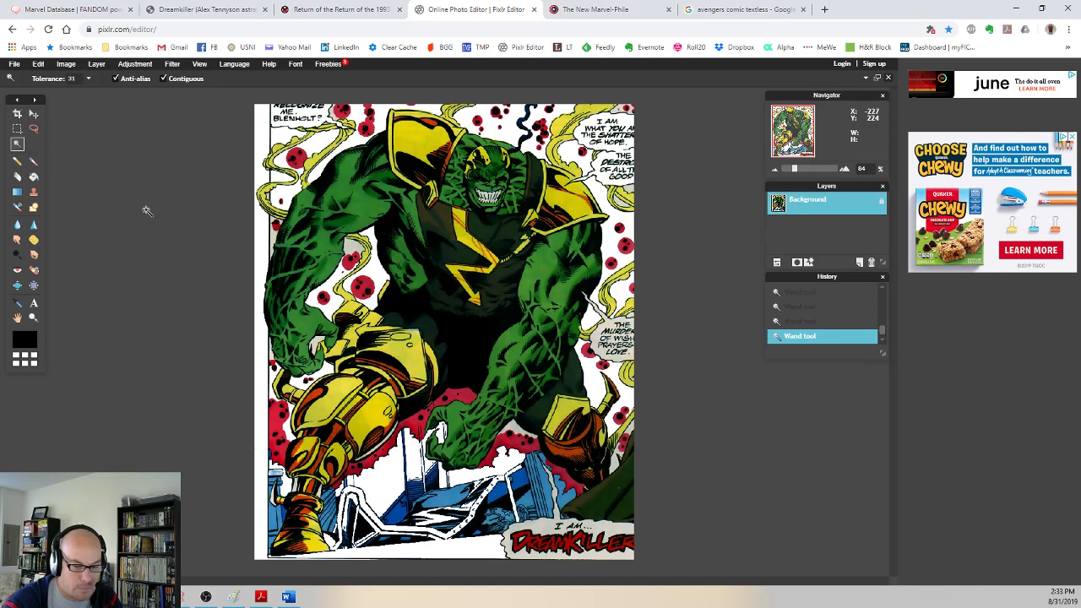
left_click(89, 80)
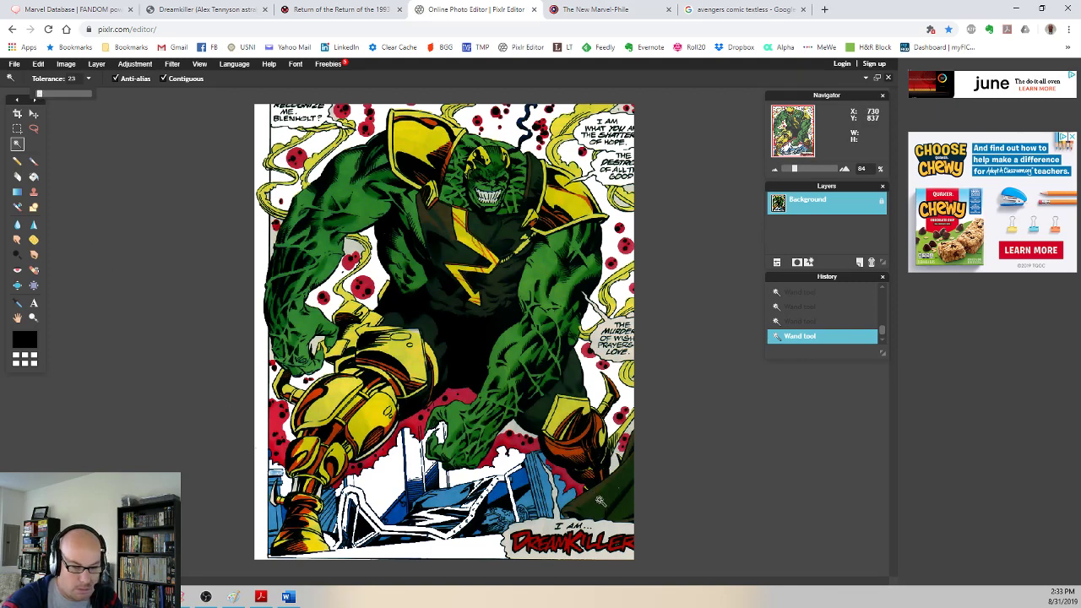
left_click(595, 498)
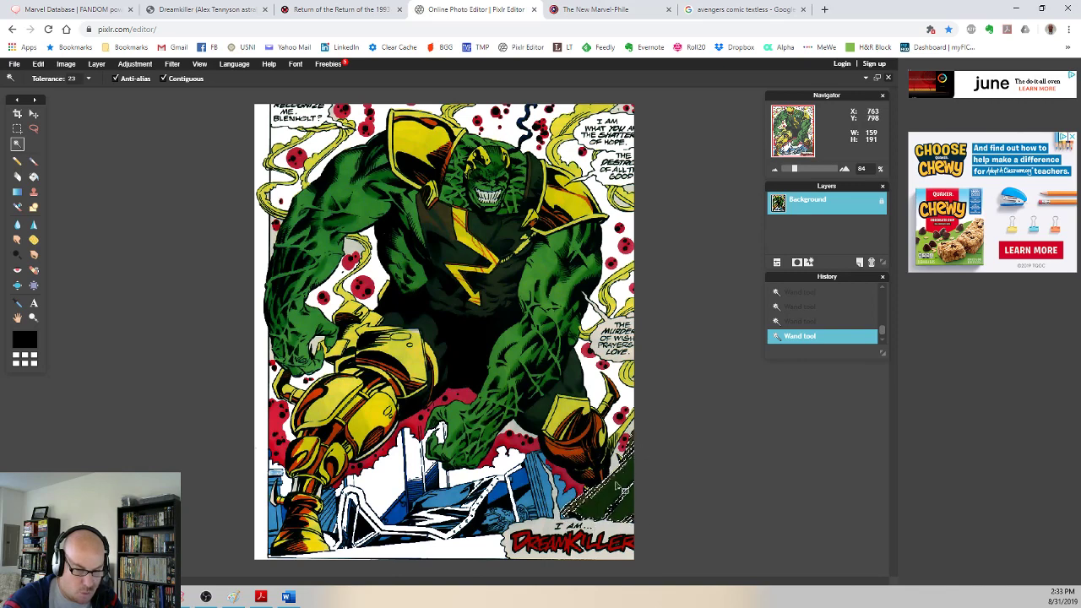
key("Delete")
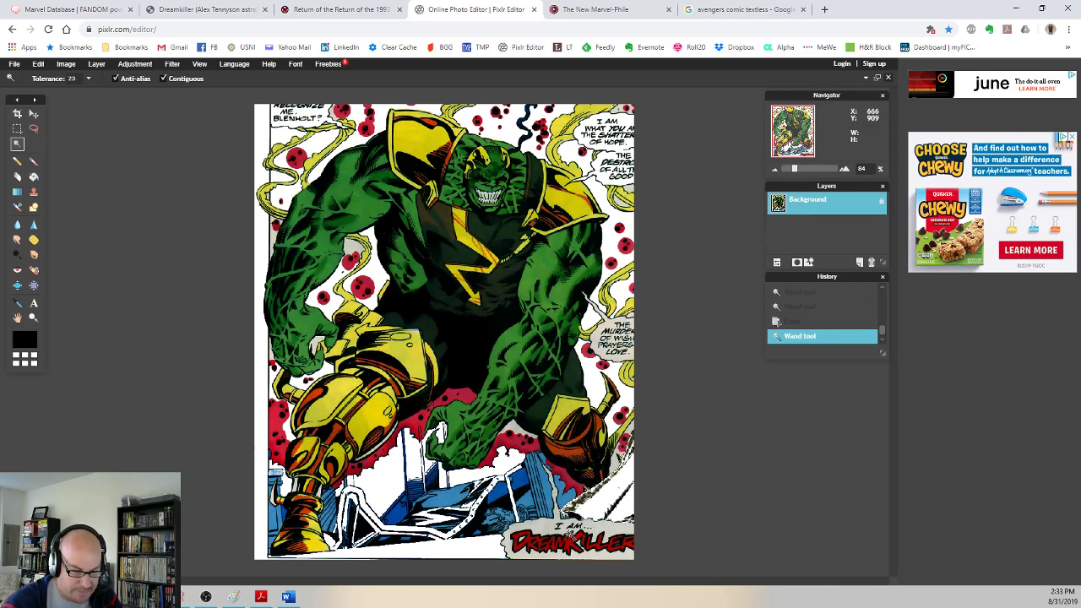
Step: Clear two rectangular areas below Dreamkiller, about 441 by 161 pixels over the wreckage and 182 by 122 pixels over the name caption
left_click(17, 129)
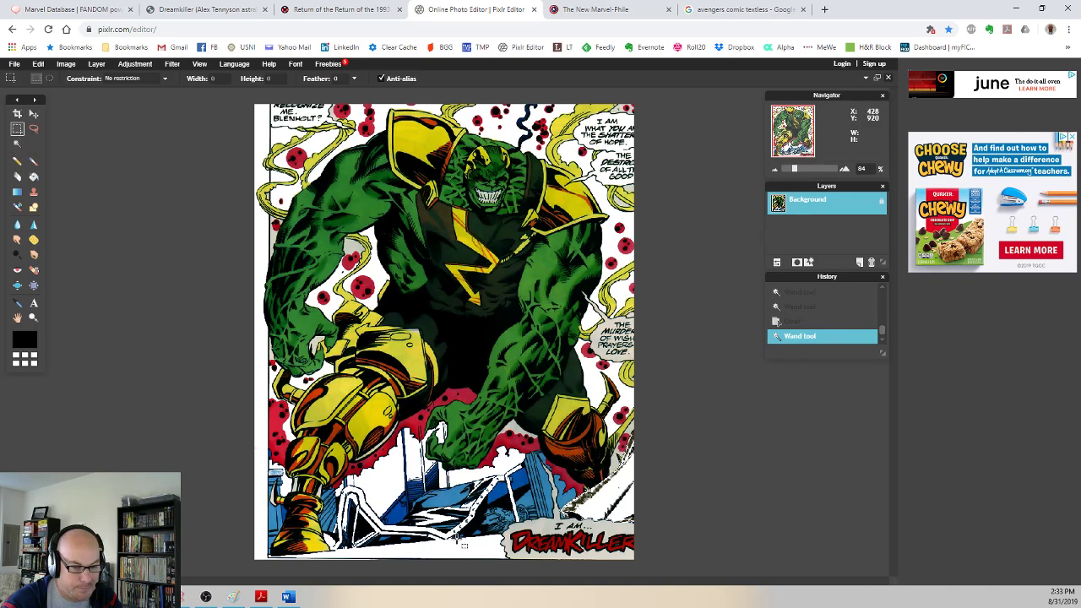
left_click_drag(346, 486, 557, 566)
key("Delete")
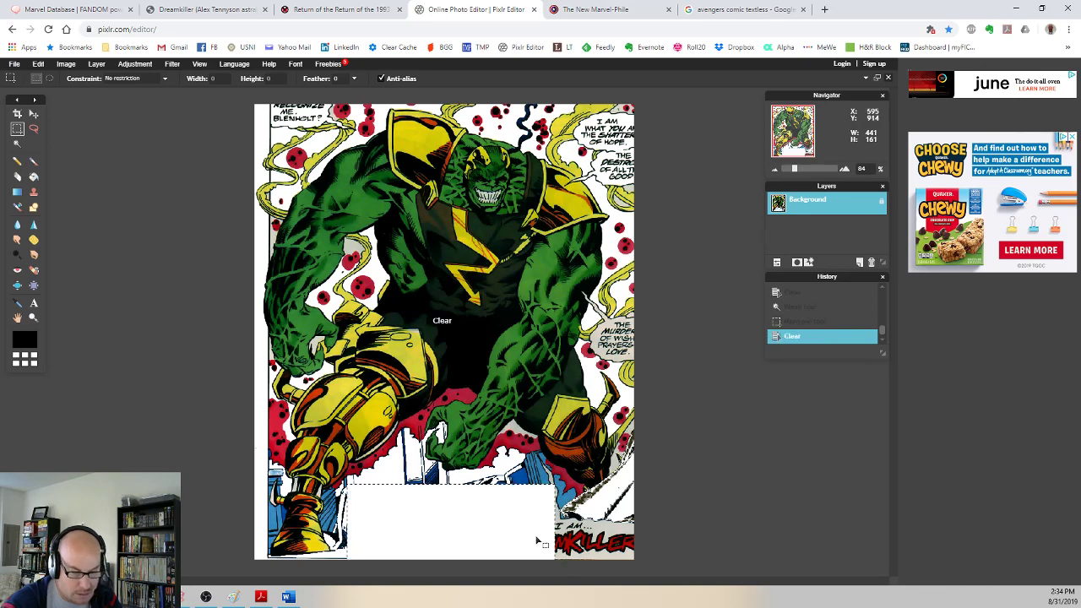
left_click(543, 520)
key("ctrl+d")
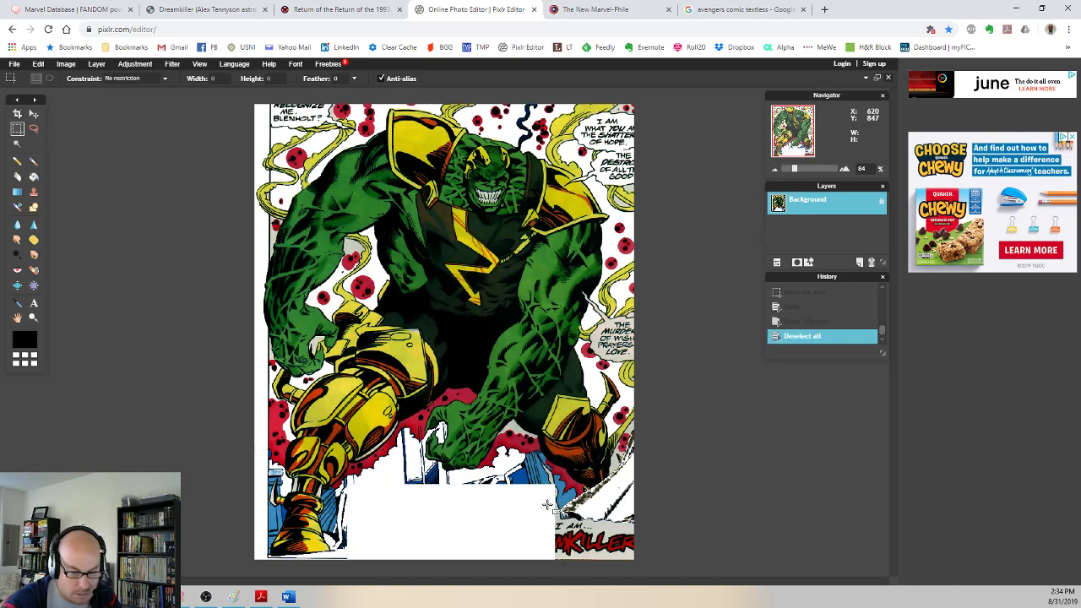
left_click_drag(547, 503, 676, 572)
key("Delete")
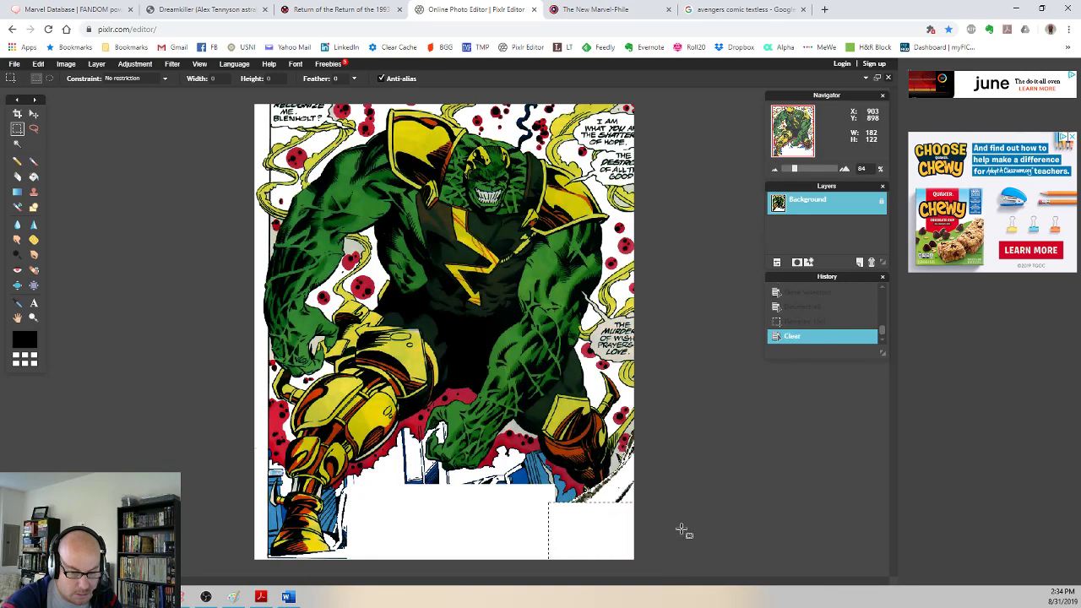
key("ctrl+d")
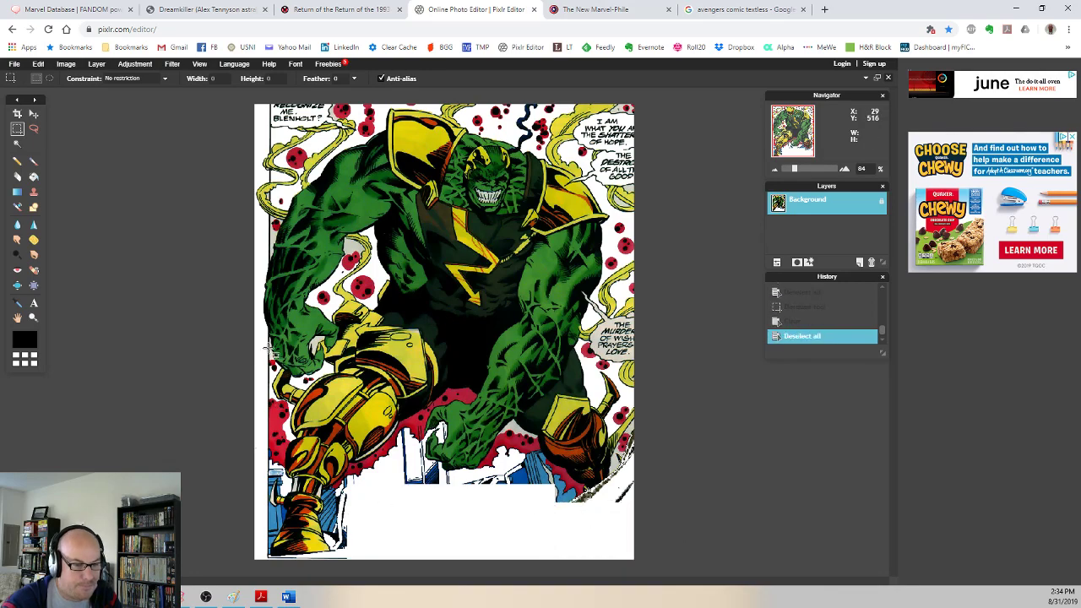
Step: Erase the wreckage beneath Dreamkiller's fist with the 50-pixel hard round Eraser brush
scroll(446, 329, "up", 5)
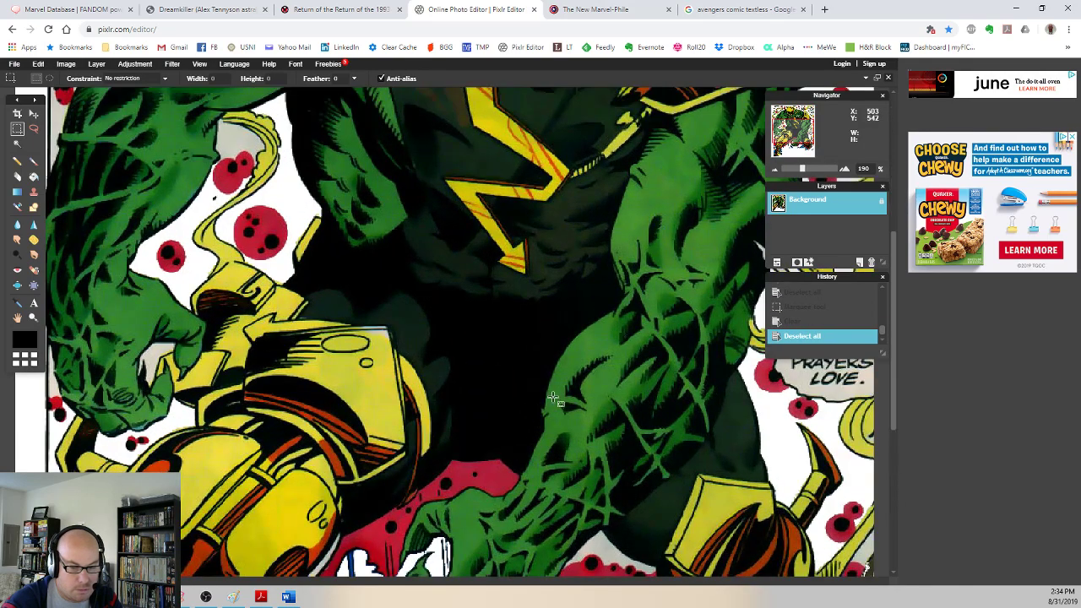
left_click_drag(892, 392, 891, 504)
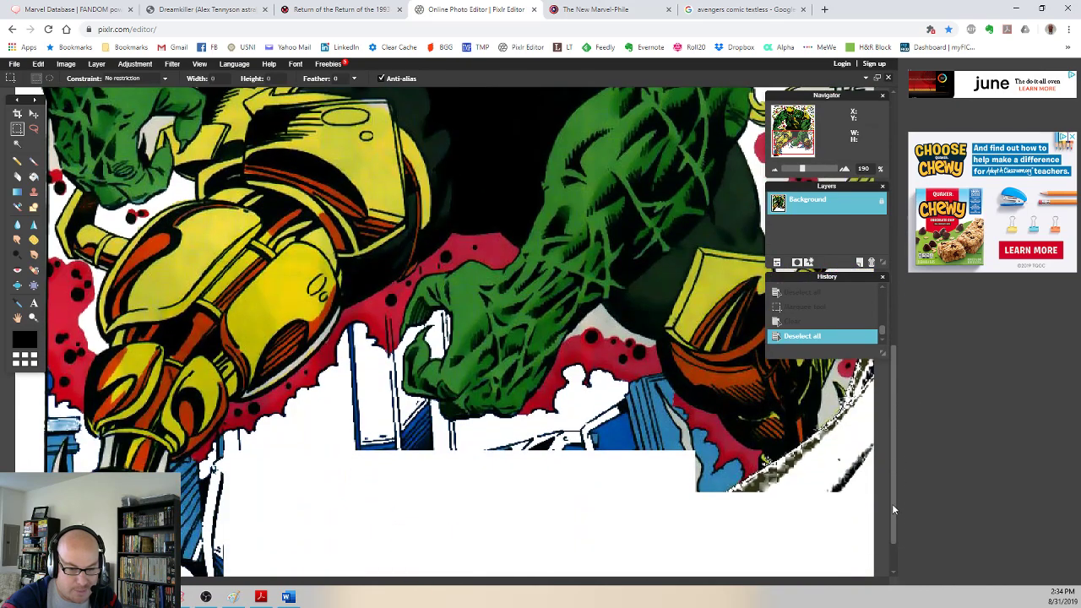
scroll(168, 235, "up", 1)
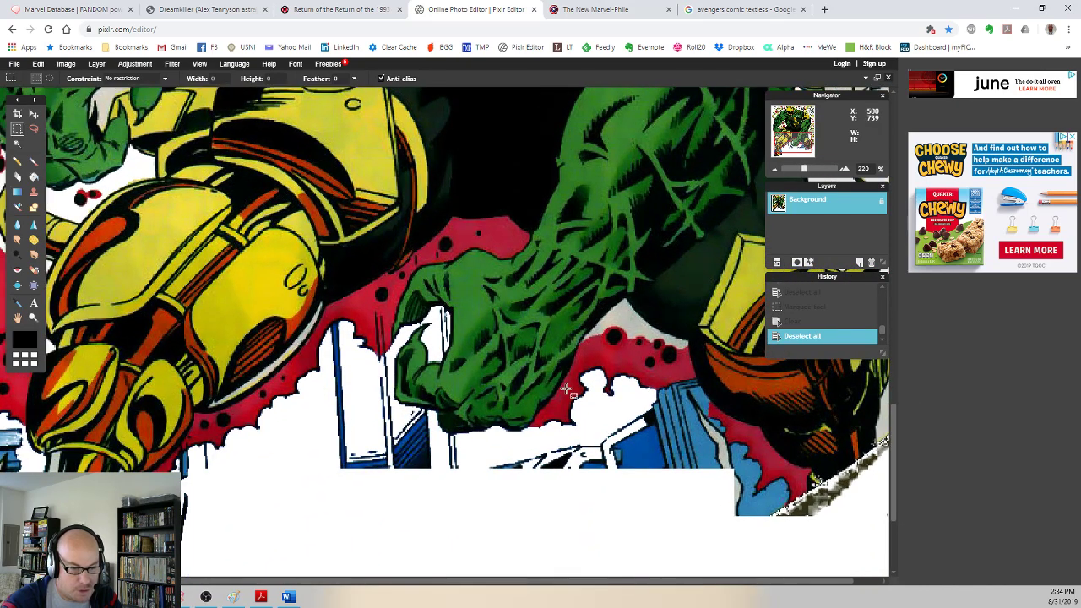
left_click(17, 175)
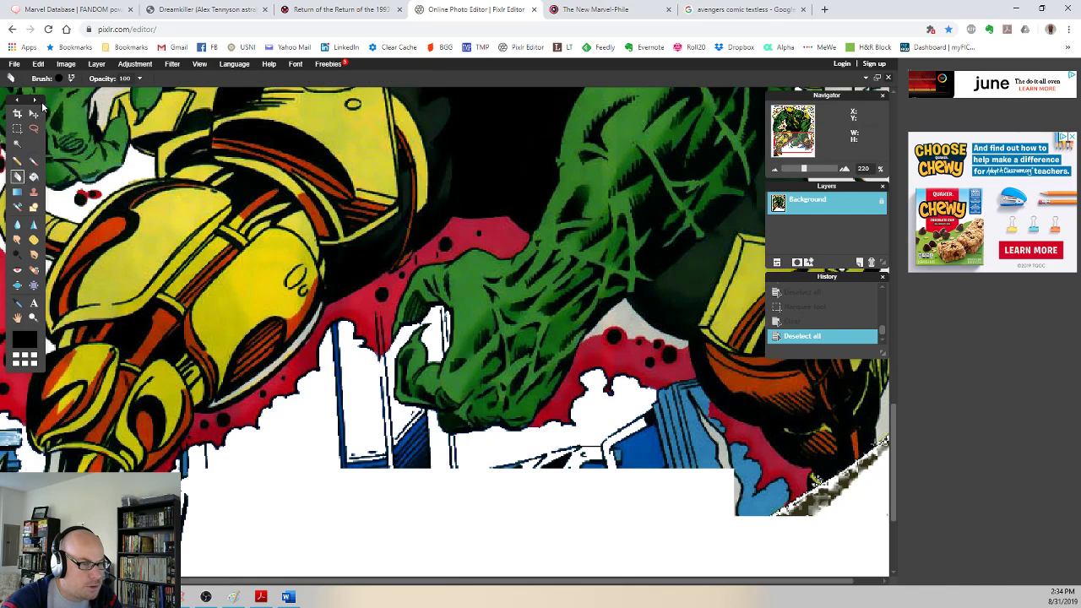
left_click(72, 79)
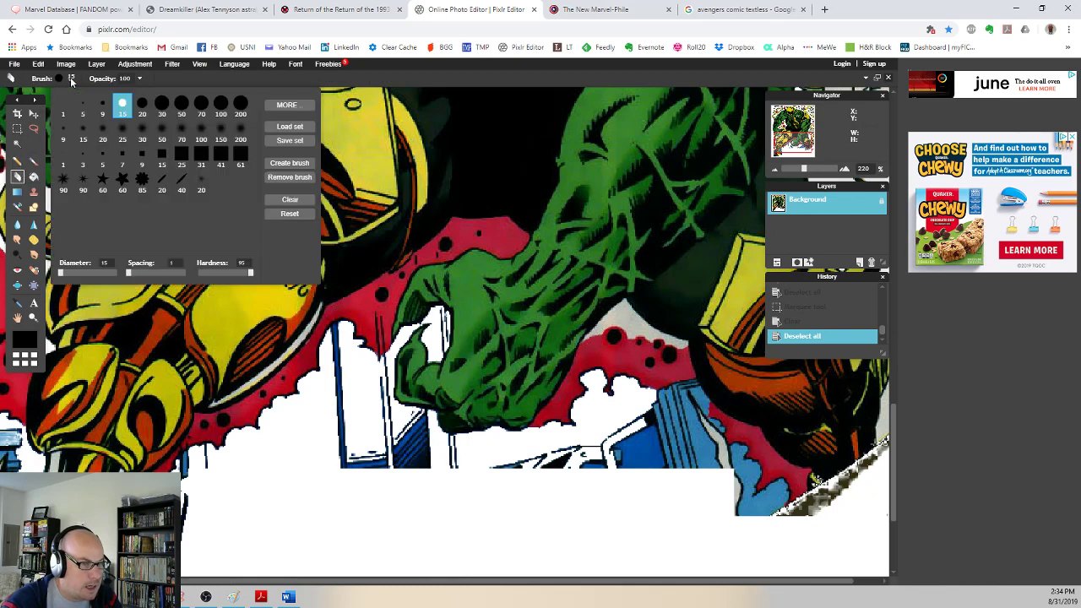
left_click(180, 103)
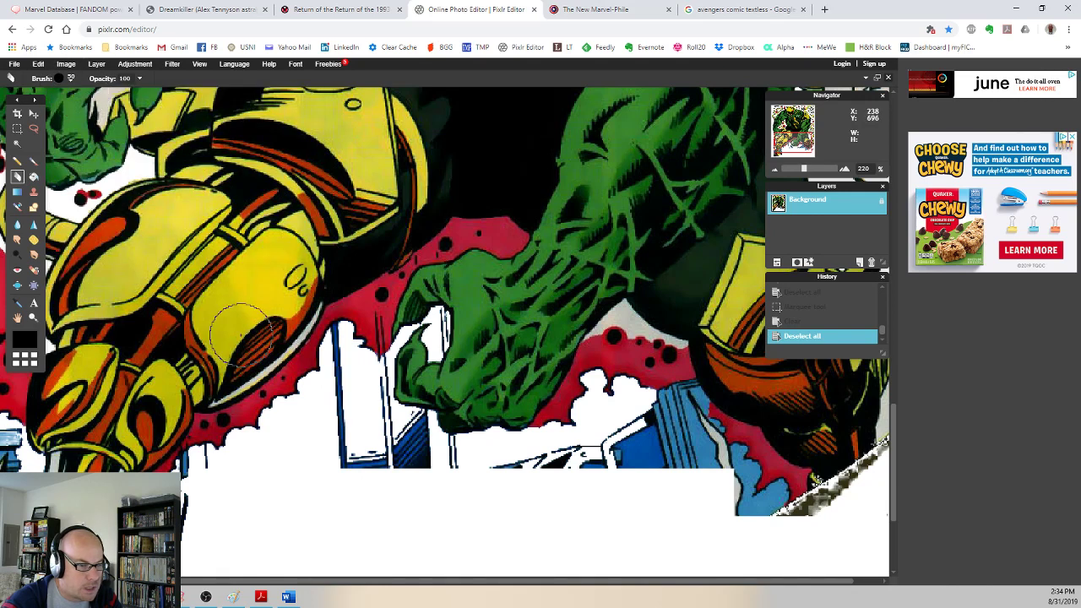
mouse_move(326, 437)
left_mouse_down()
mouse_move(372, 454)
mouse_move(410, 454)
mouse_move(405, 441)
mouse_move(459, 475)
mouse_move(603, 476)
mouse_move(608, 459)
mouse_move(598, 464)
mouse_move(648, 445)
mouse_move(647, 429)
mouse_move(683, 456)
mouse_move(680, 448)
left_mouse_up()
Step: Erase the leftover wreckage lines between Dreamkiller's near leg and fist with the 20-pixel hard round Eraser brush
left_click(71, 78)
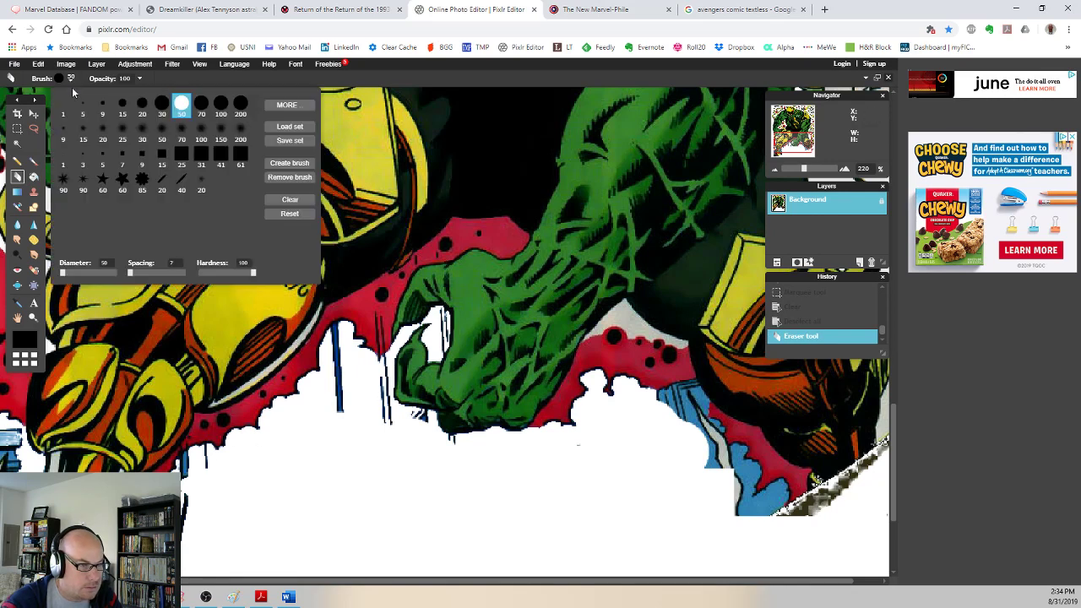
left_click(142, 103)
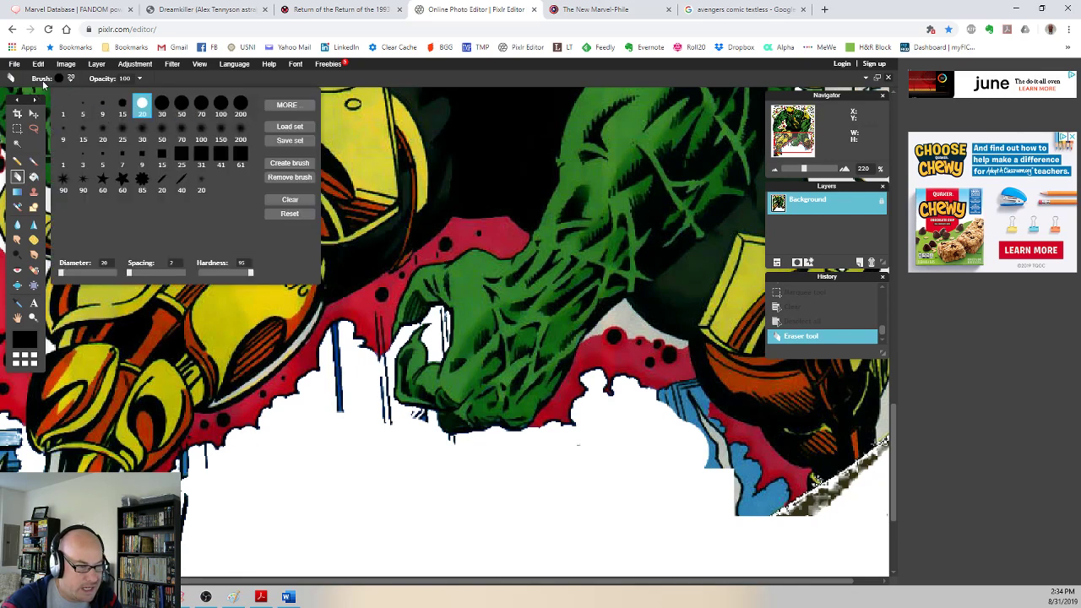
left_click_drag(320, 441, 341, 338)
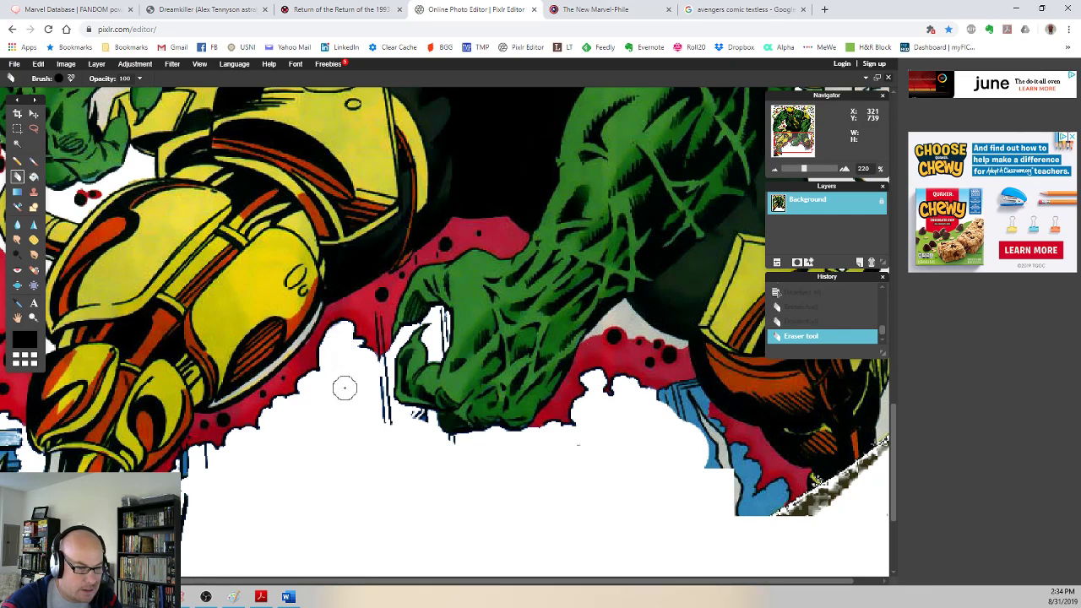
mouse_move(345, 387)
left_mouse_down()
mouse_move(381, 371)
mouse_move(381, 414)
mouse_move(419, 420)
mouse_move(431, 444)
mouse_move(563, 456)
mouse_move(586, 447)
left_mouse_up()
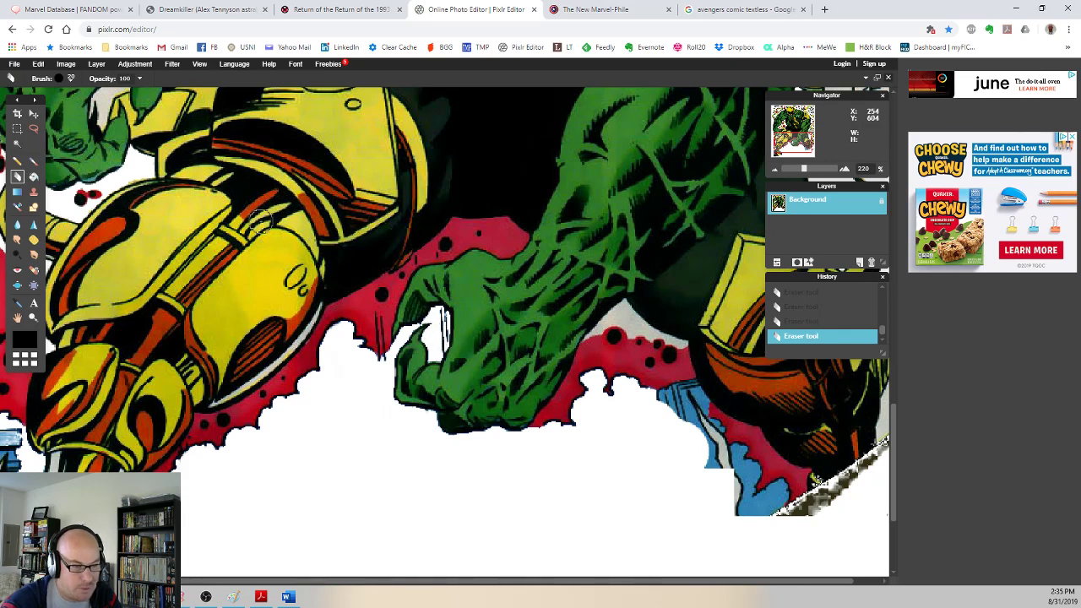
Step: Erase the remnants inside Dreamkiller's curled fist with the 5-pixel hard round Eraser brush
left_click(65, 82)
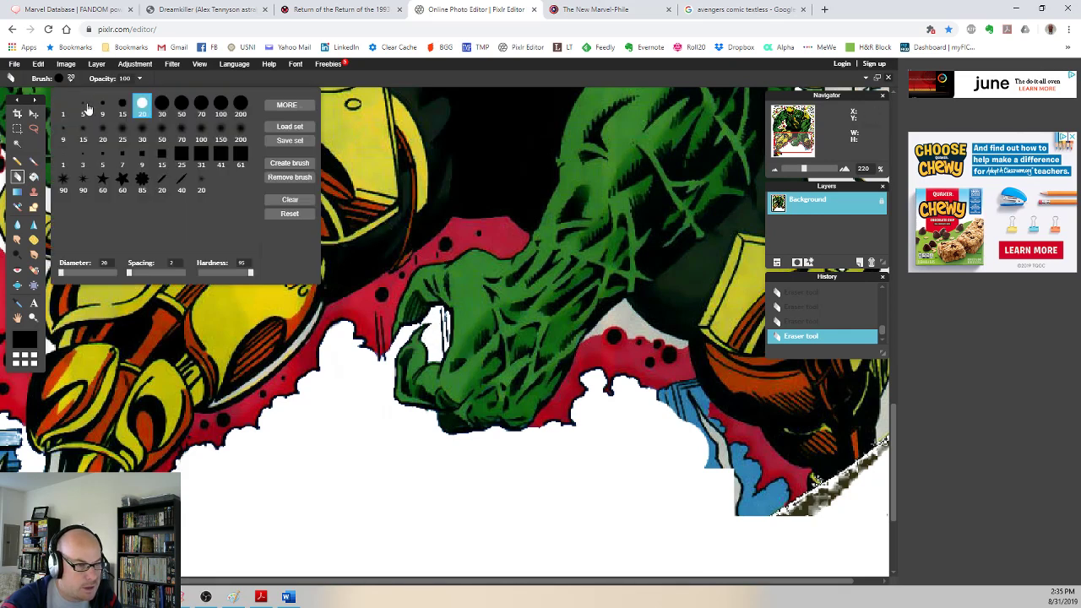
left_click(84, 105)
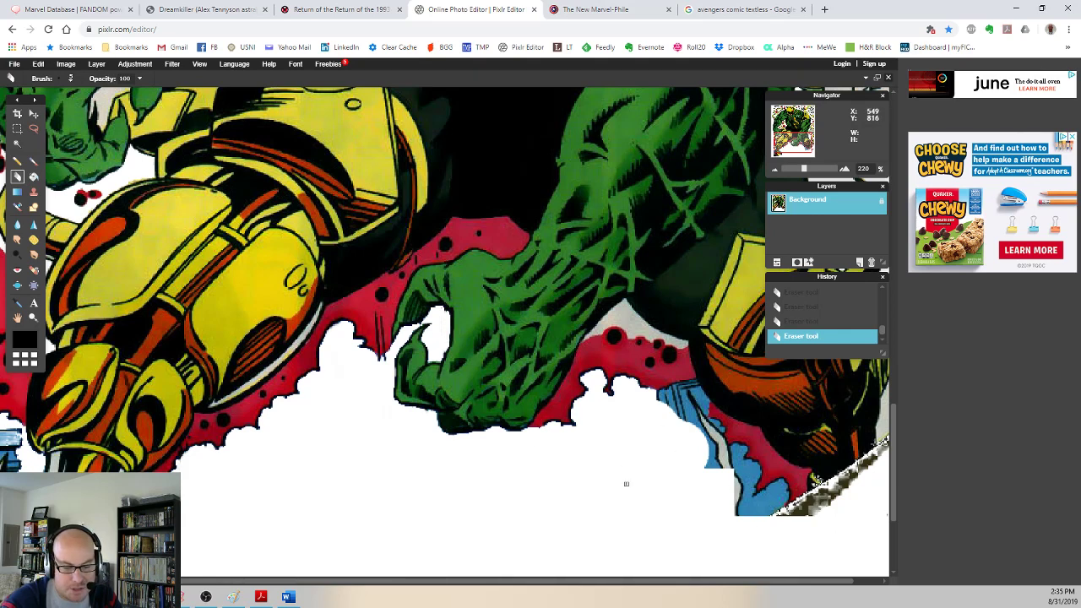
left_click(70, 79)
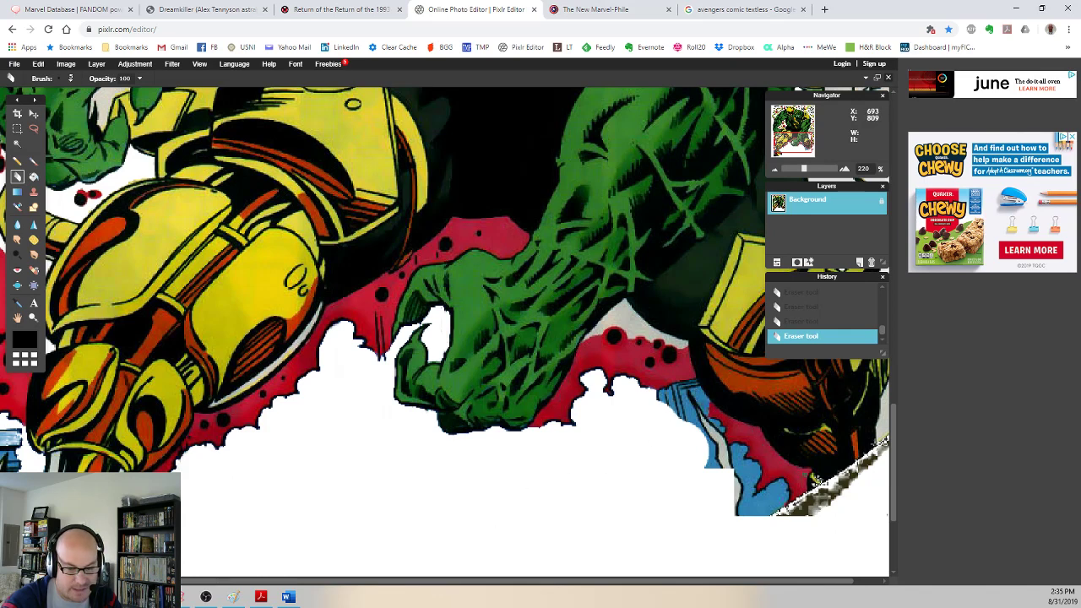
scroll(448, 329, "down", 4)
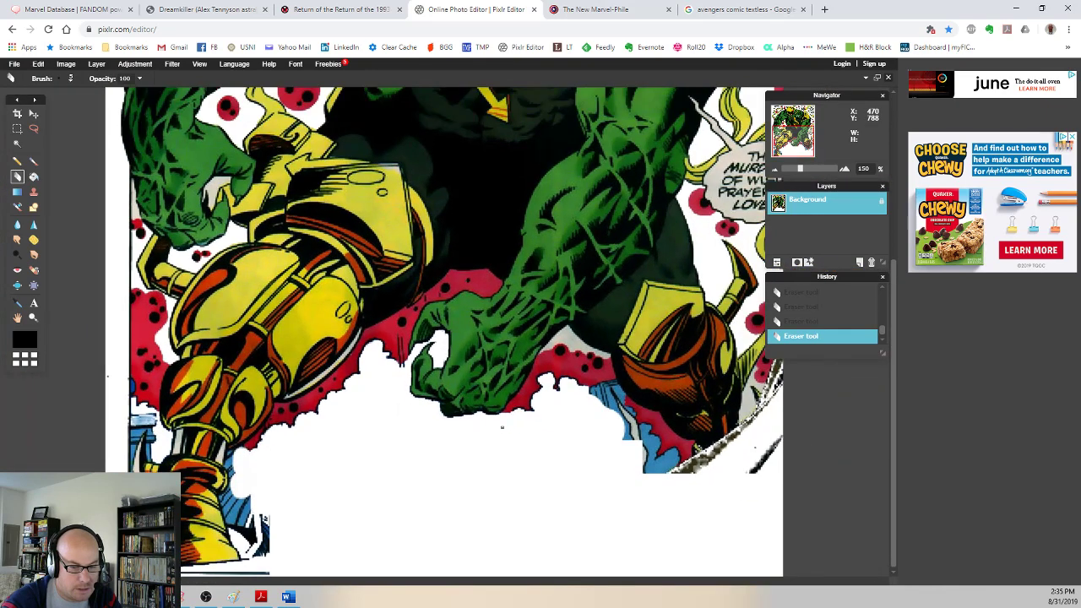
scroll(454, 510, "down", 2)
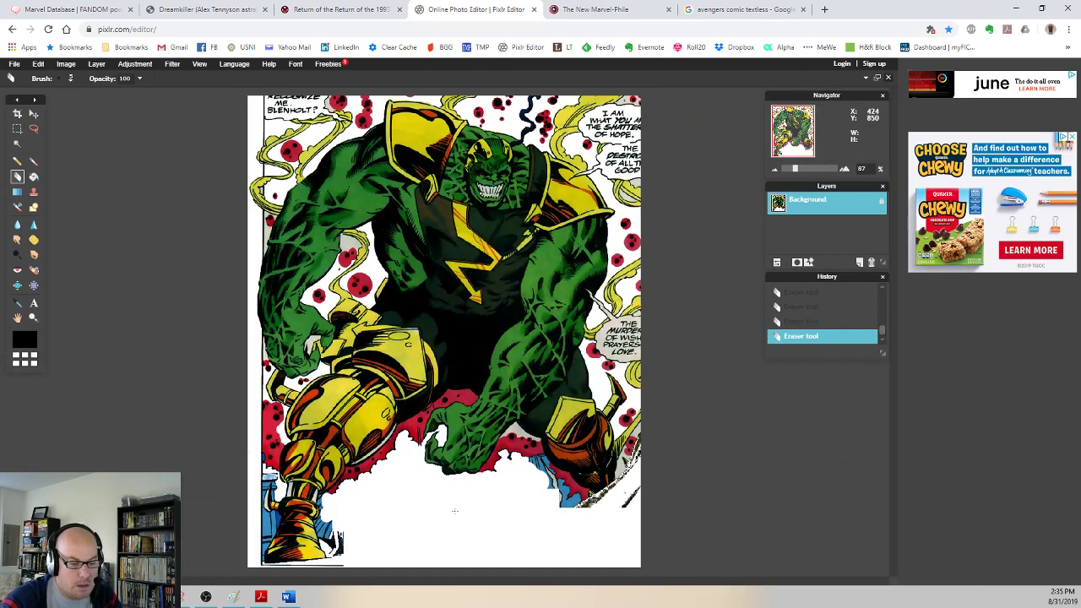
scroll(406, 527, "down", 1)
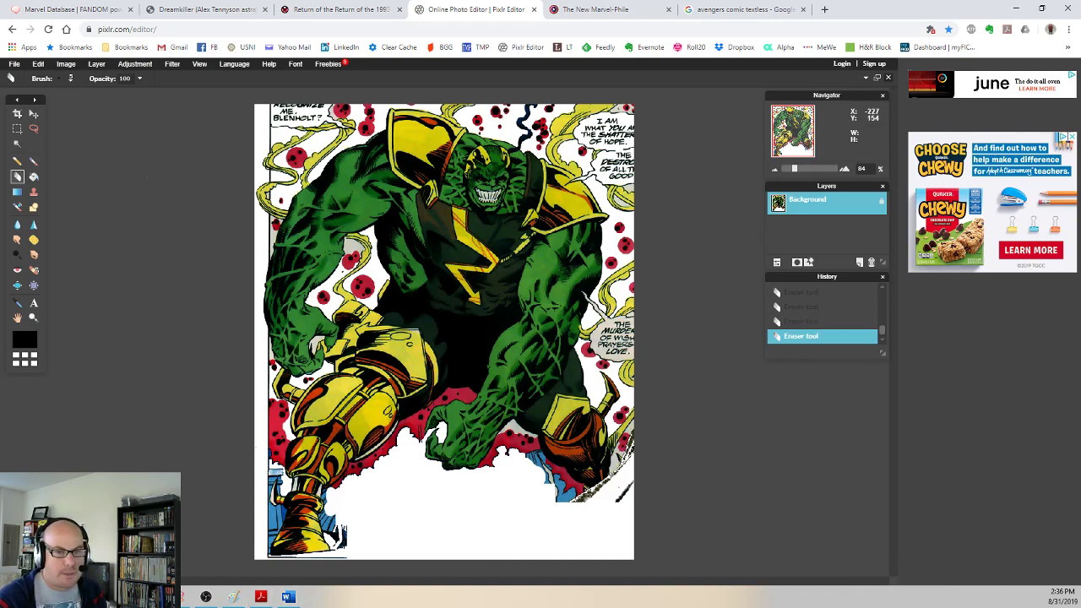
Step: Switch to the New Marvel-Phile forum thread and examine the earlier Vigilantes and Champions covers
left_click(591, 10)
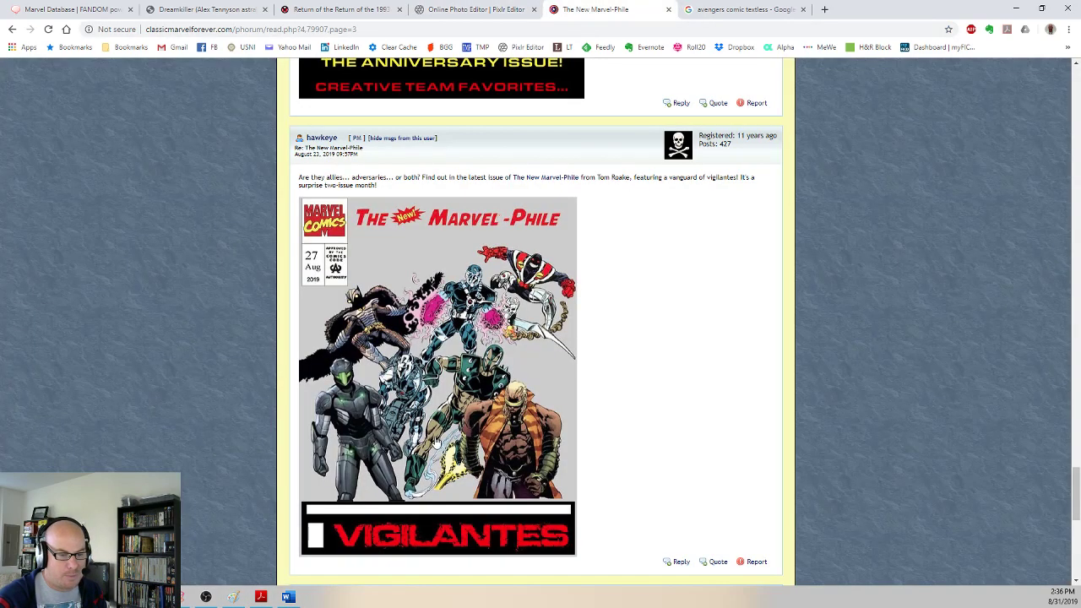
scroll(435, 460, "up", 6)
scroll(448, 479, "up", 10)
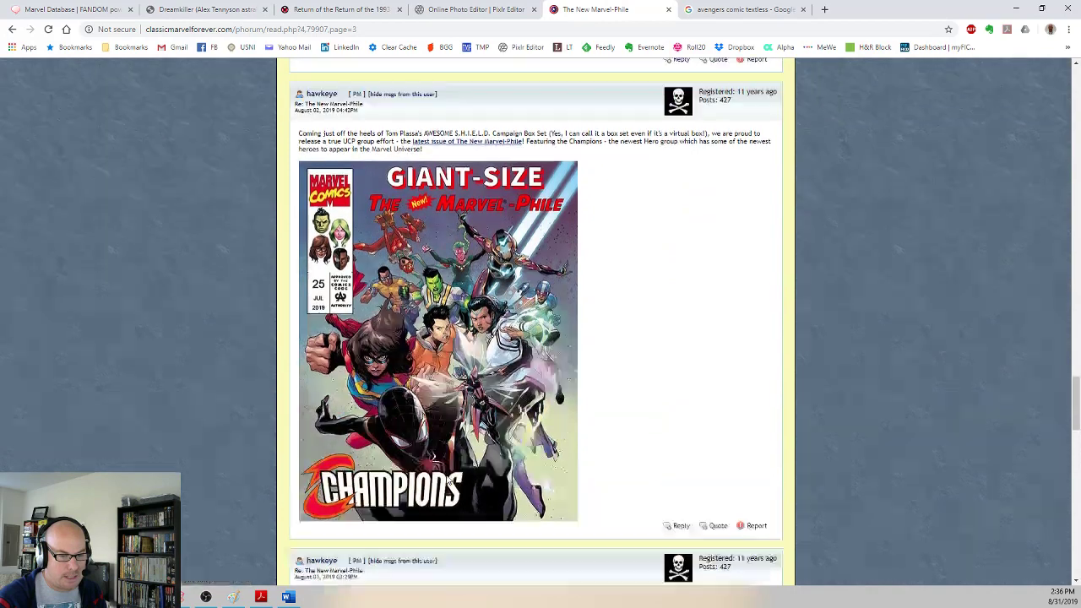
scroll(411, 512, "down", 10)
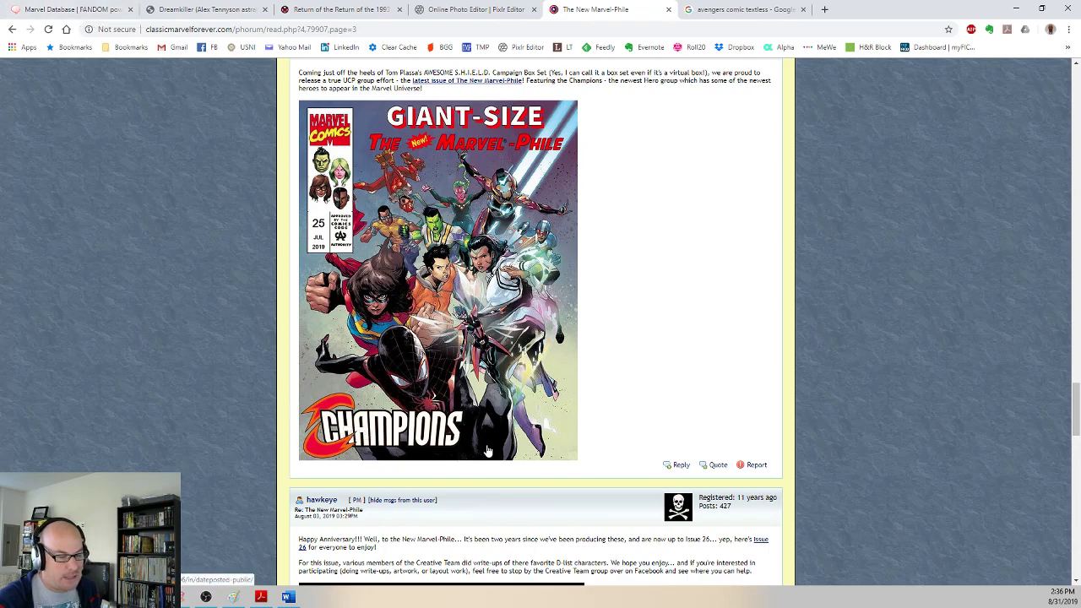
Step: Search the Marvel Database wiki for 1602 and open the Marvel 1602 Vol 1 3 page
left_click(89, 9)
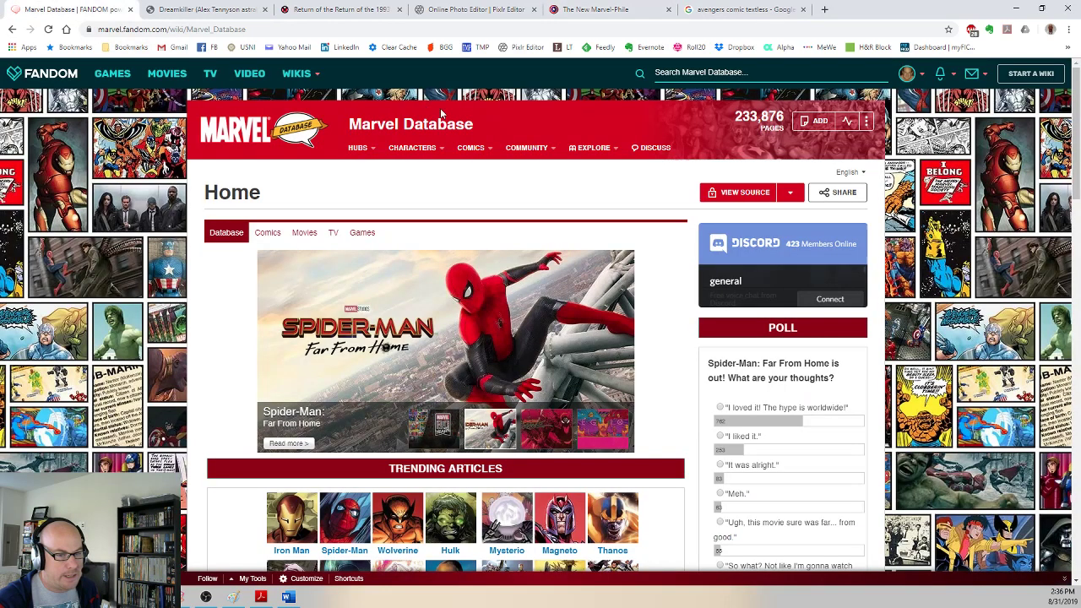
left_click(674, 85)
type("t")
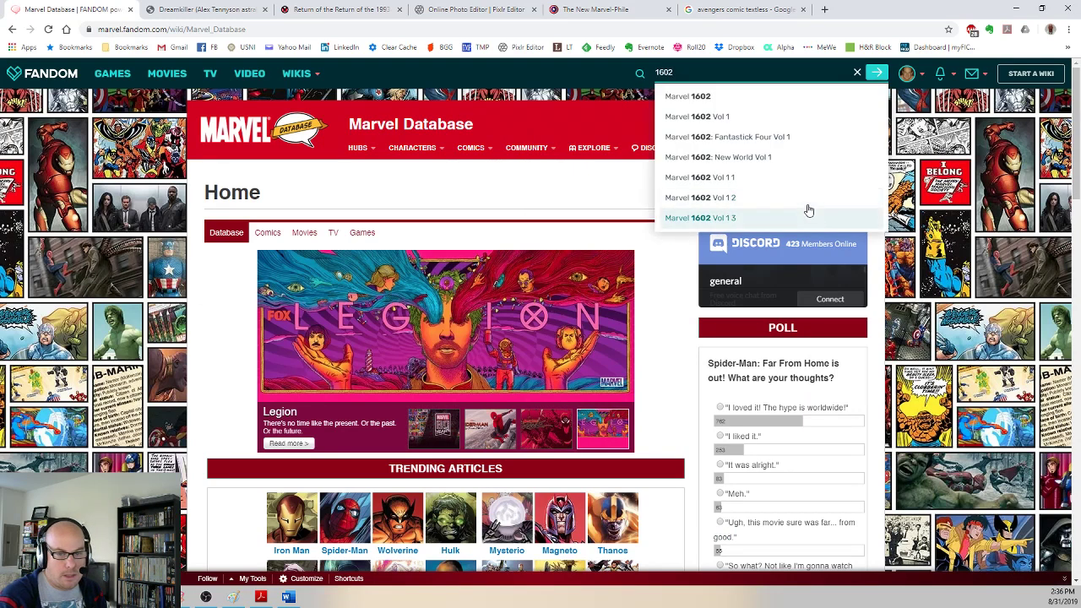
left_click(811, 213)
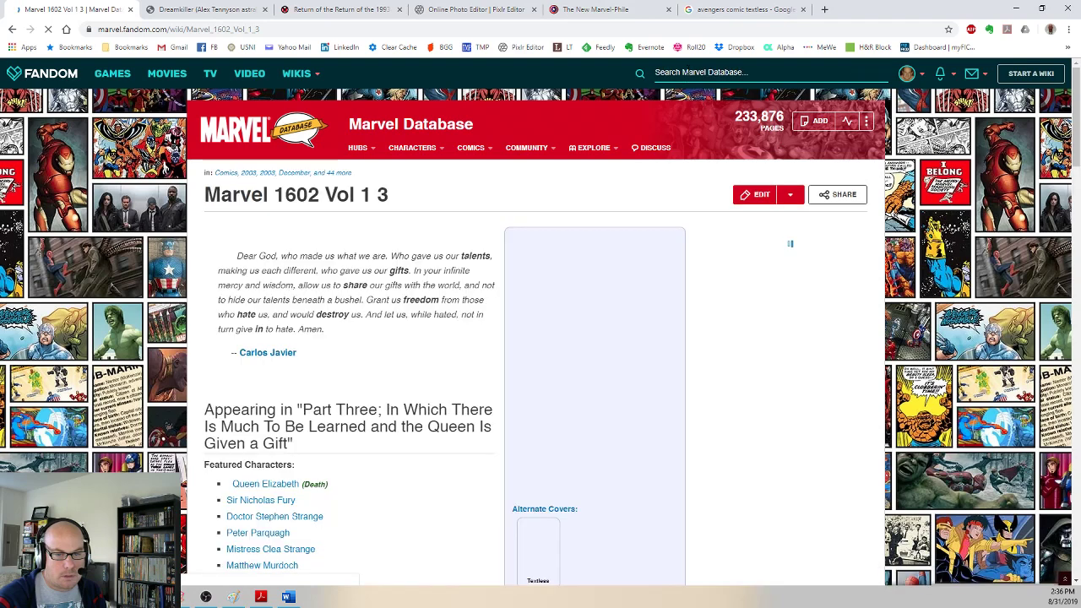
Step: Search the wiki for marvel 1602 and open the original Marvel 1602 series from its comic books page
left_click(642, 74)
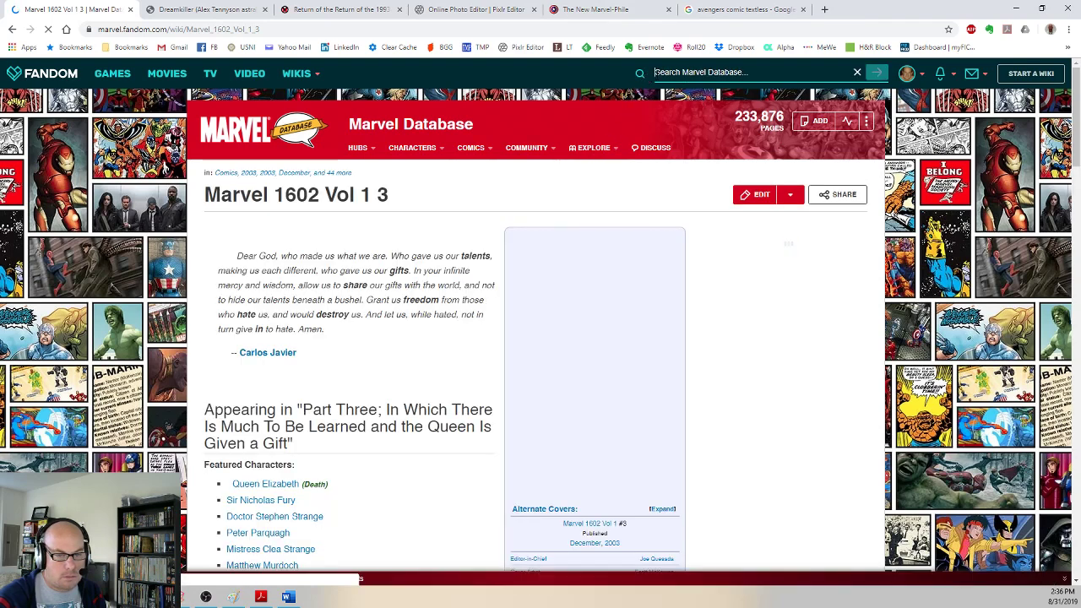
type("marvel")
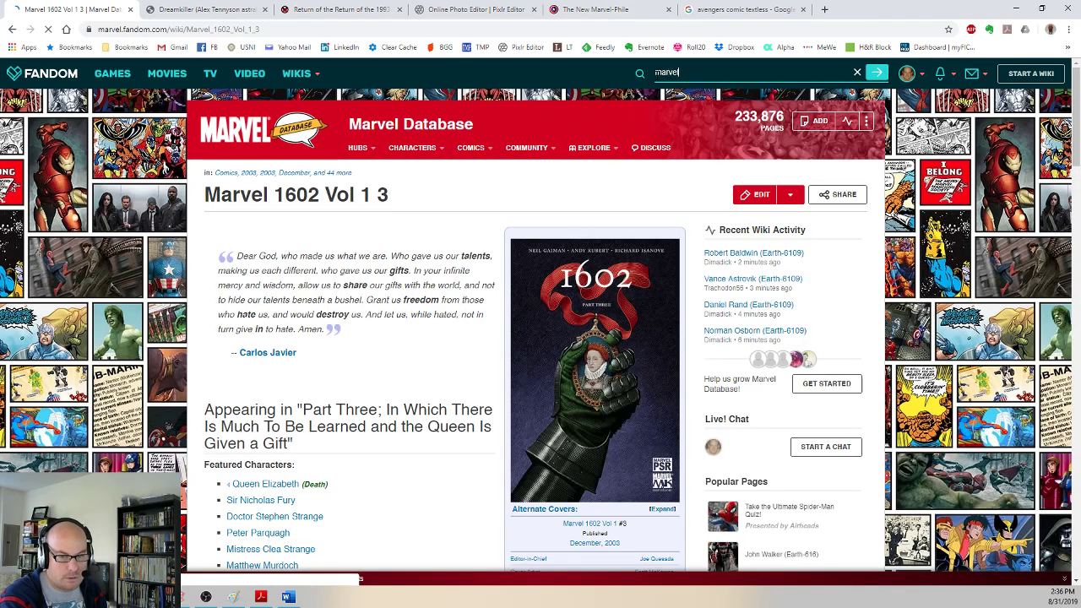
type(" 1602")
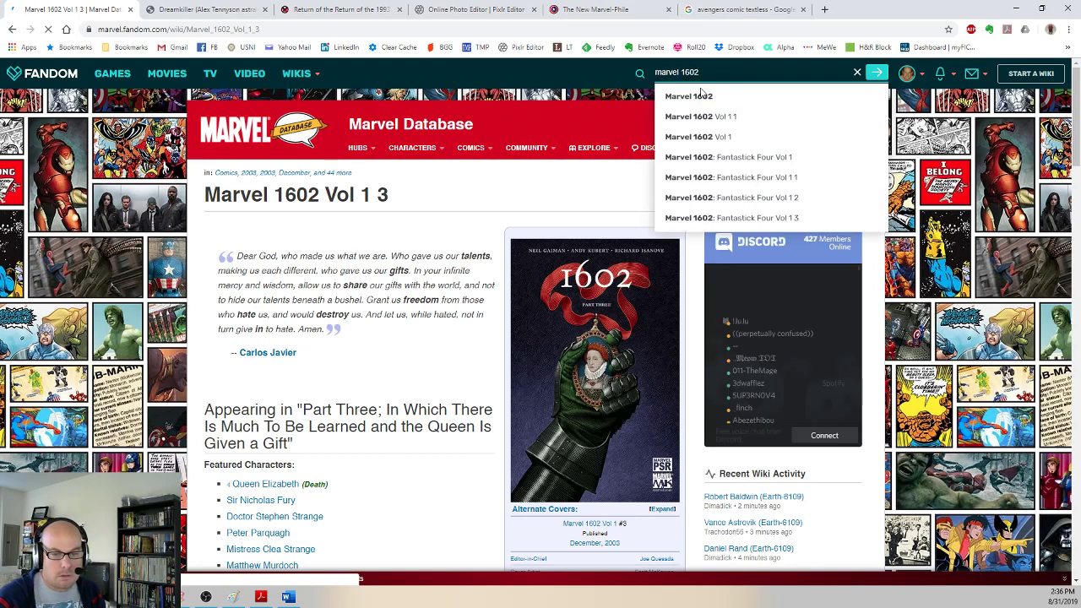
left_click(709, 96)
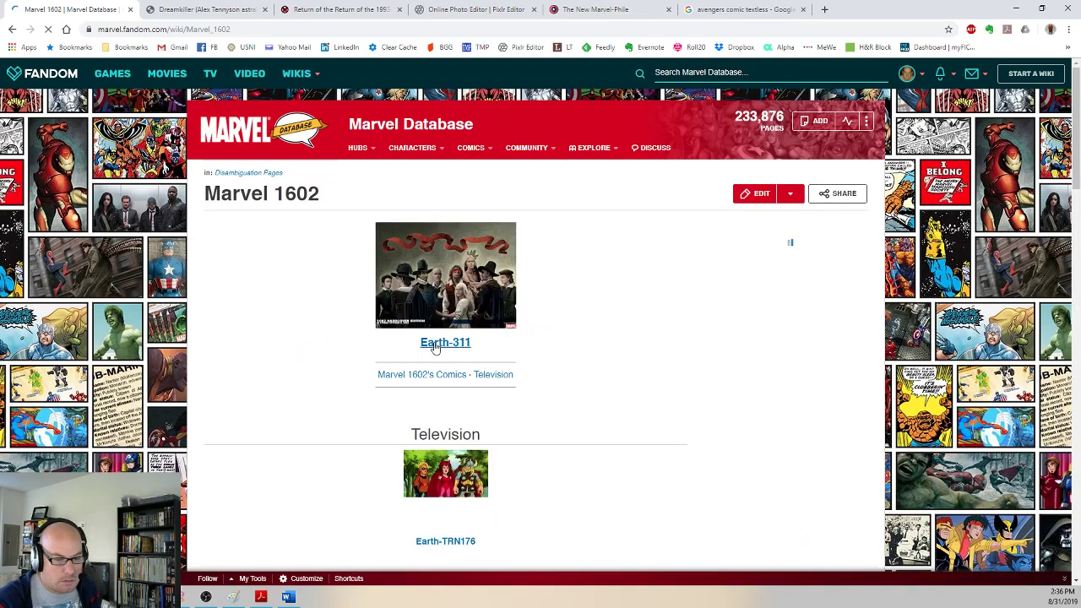
left_click(380, 377)
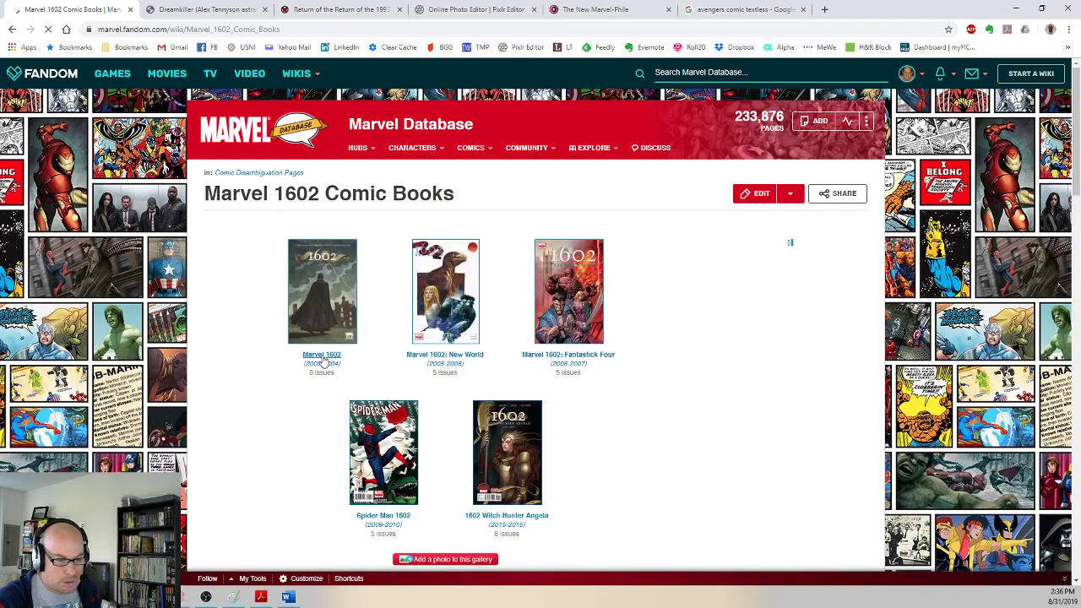
left_click(316, 368)
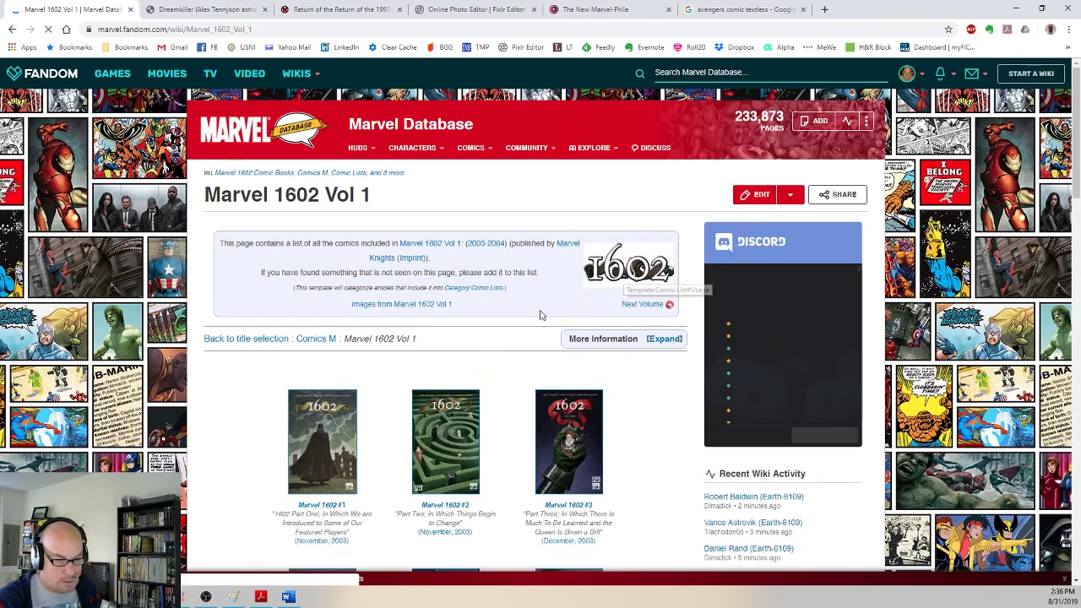
Step: Browse the Marvel 1602 Vol 1 image collection and open the full-size Marvel 1602 Vol 1 Logo.gif
left_click(373, 305)
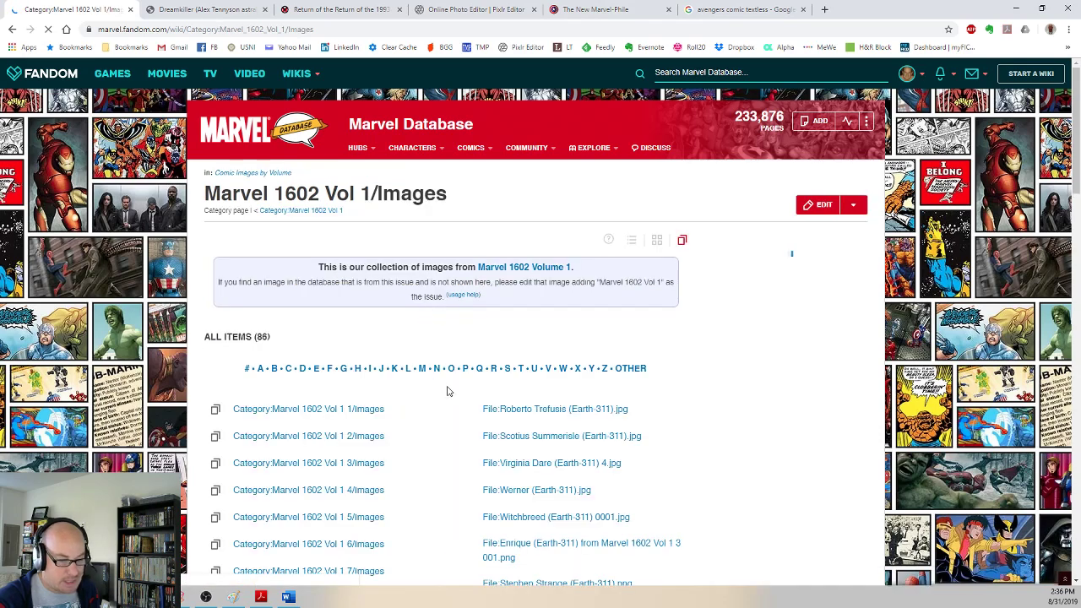
scroll(448, 391, "down", 3)
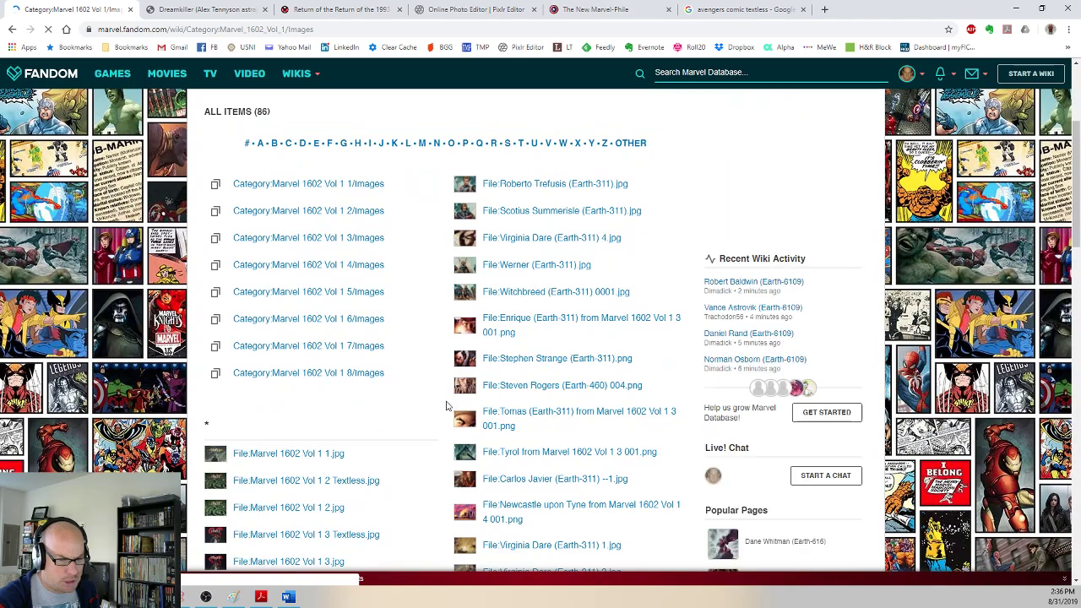
scroll(440, 394, "down", 2)
scroll(422, 394, "up", 1)
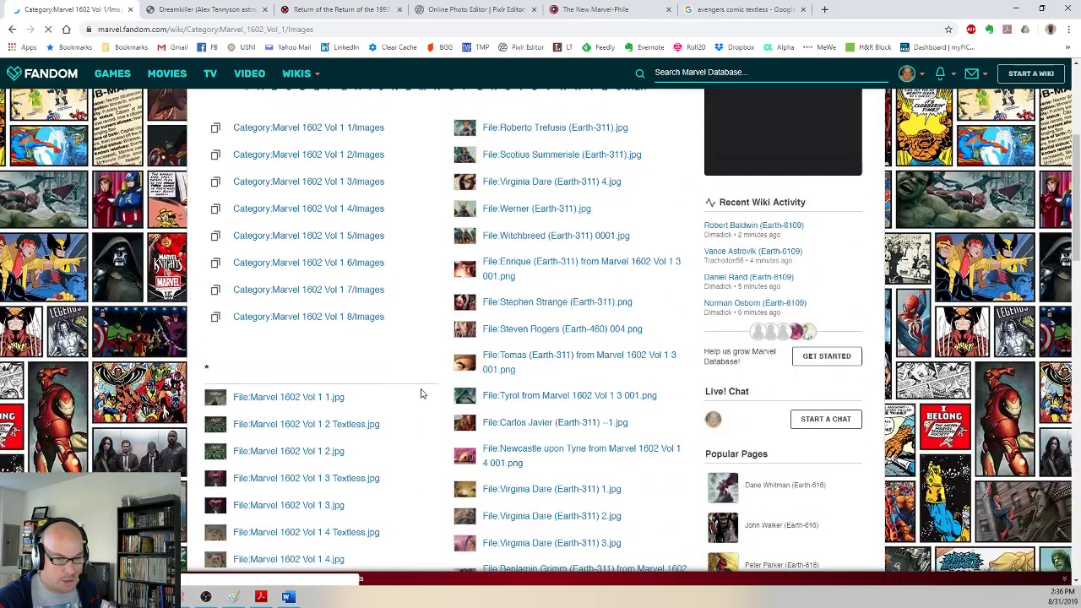
scroll(415, 391, "down", 4)
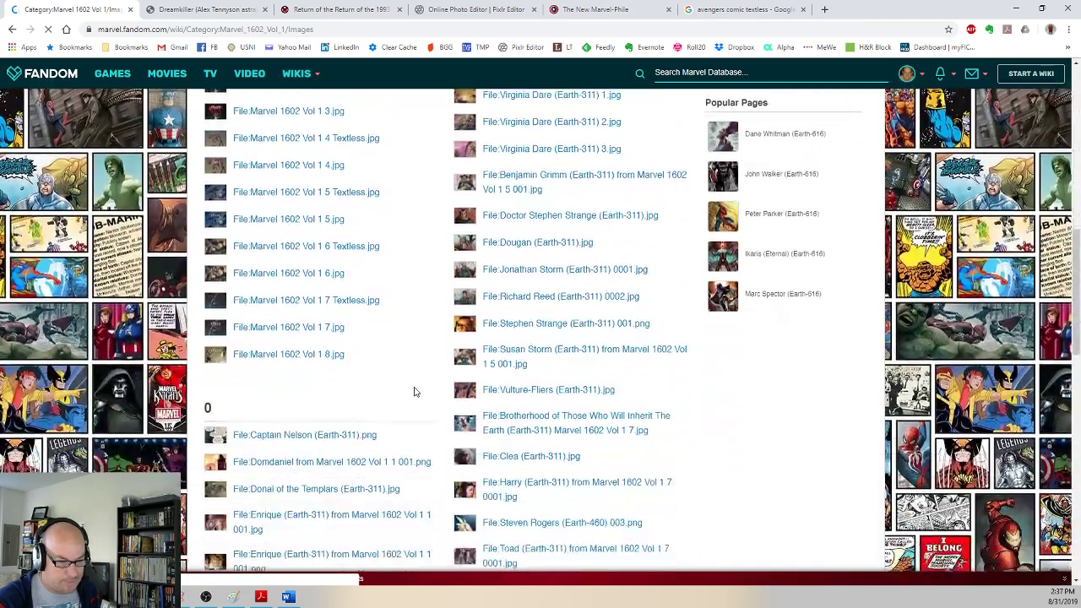
scroll(414, 392, "down", 6)
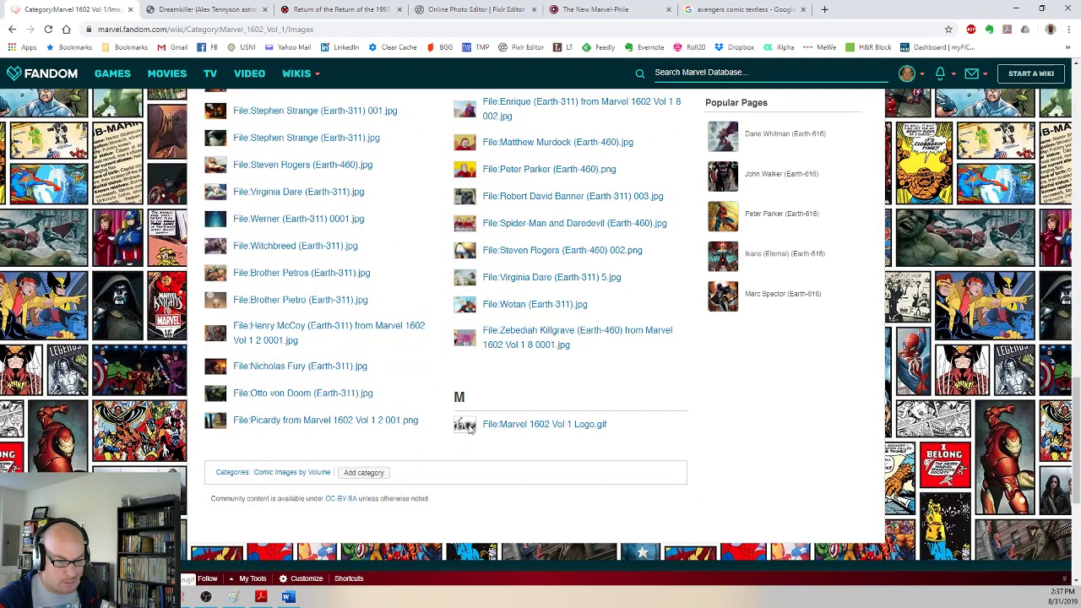
left_click(498, 425)
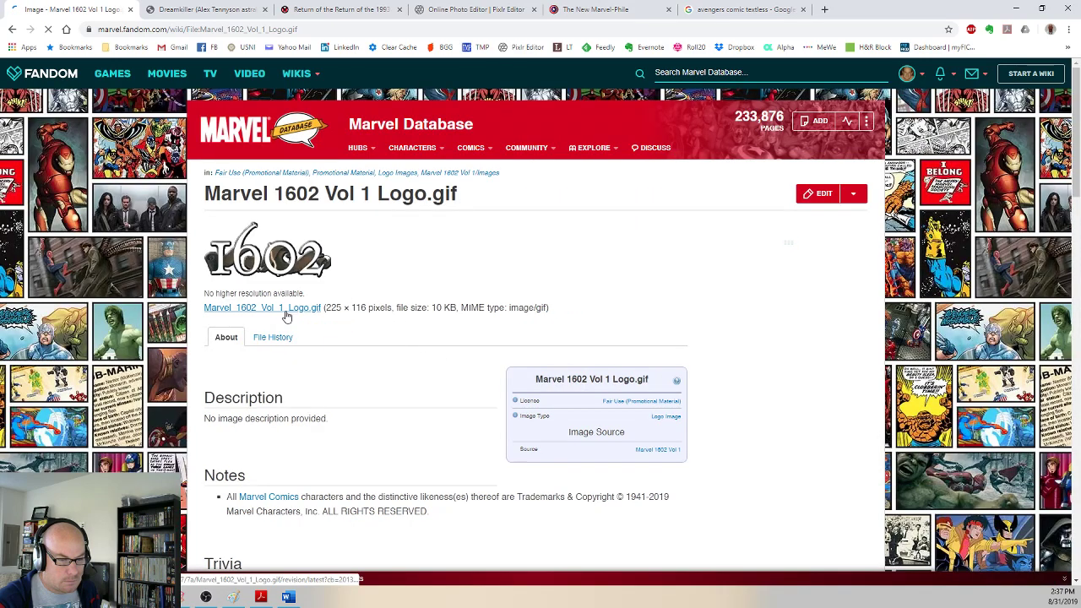
left_click(610, 376)
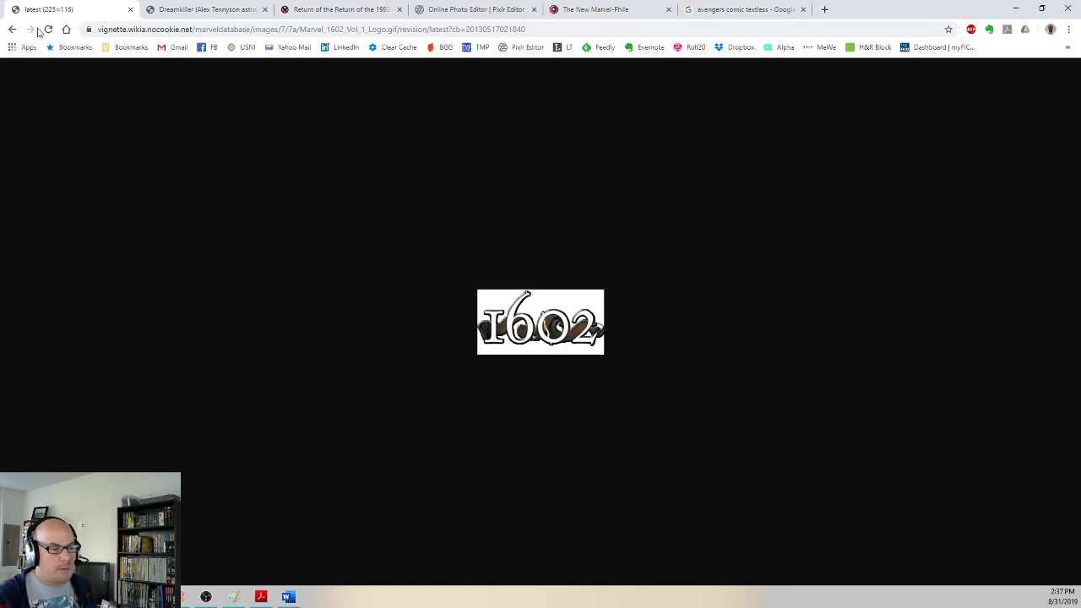
Step: Return from the logo image to the Marvel 1602 Vol 1 page and revisit the Champions cover in the forum thread
left_click(11, 30)
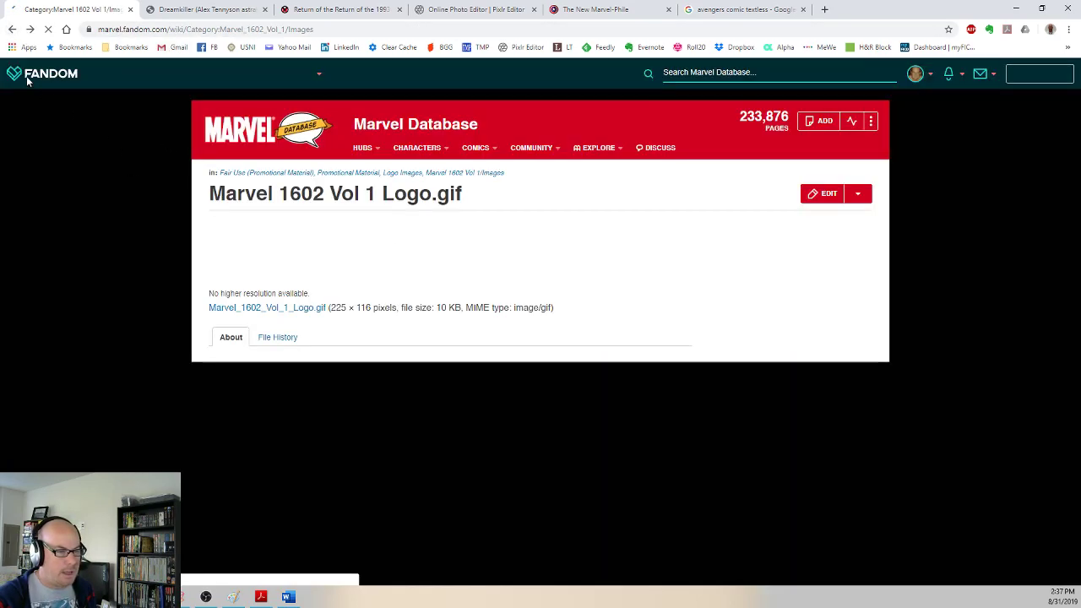
left_click(12, 30)
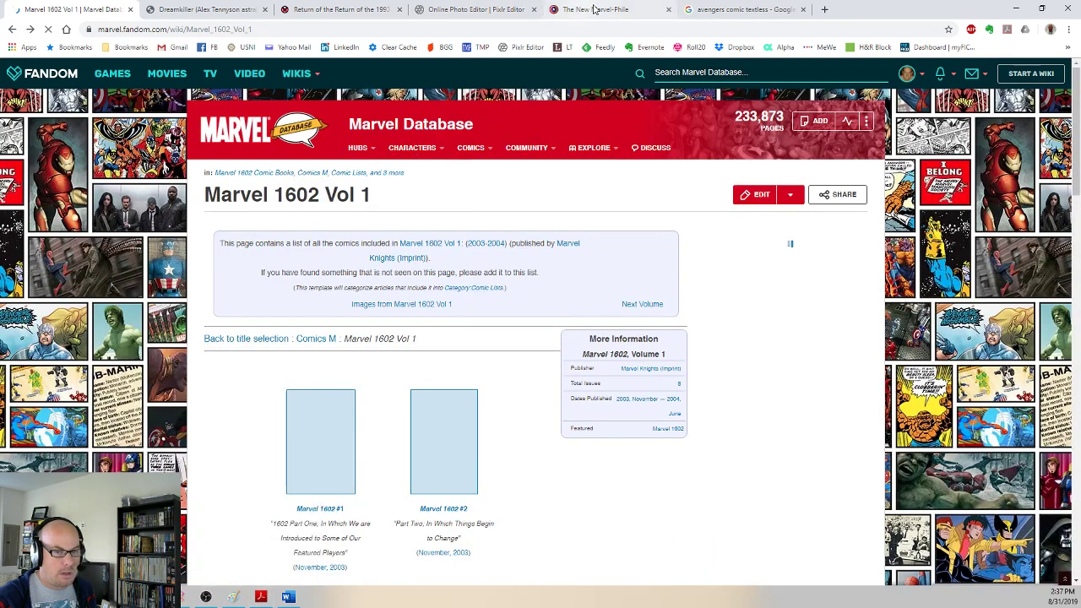
left_click(596, 10)
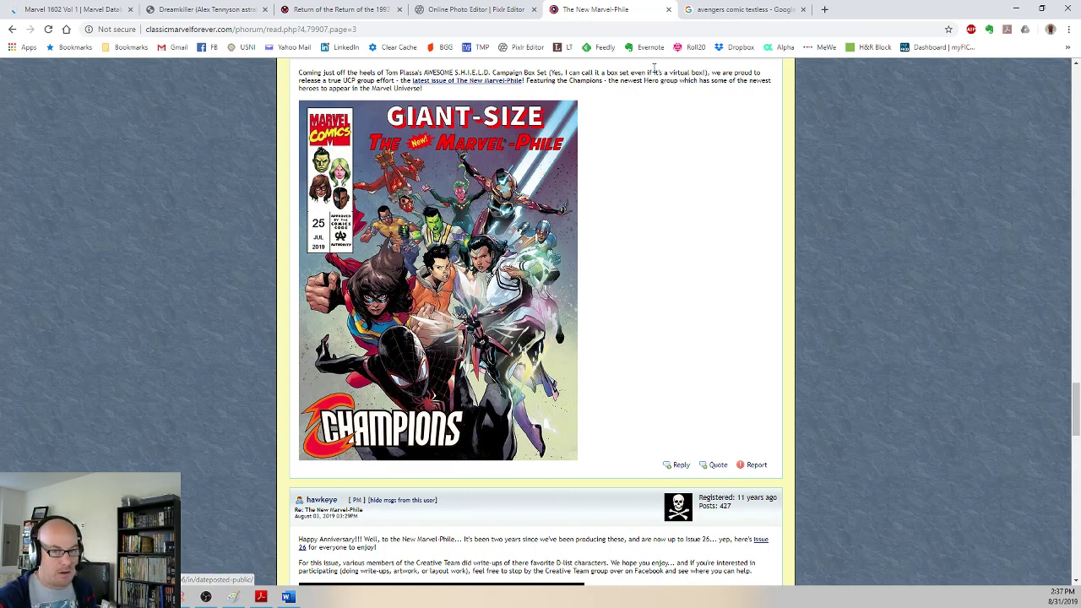
left_click(473, 9)
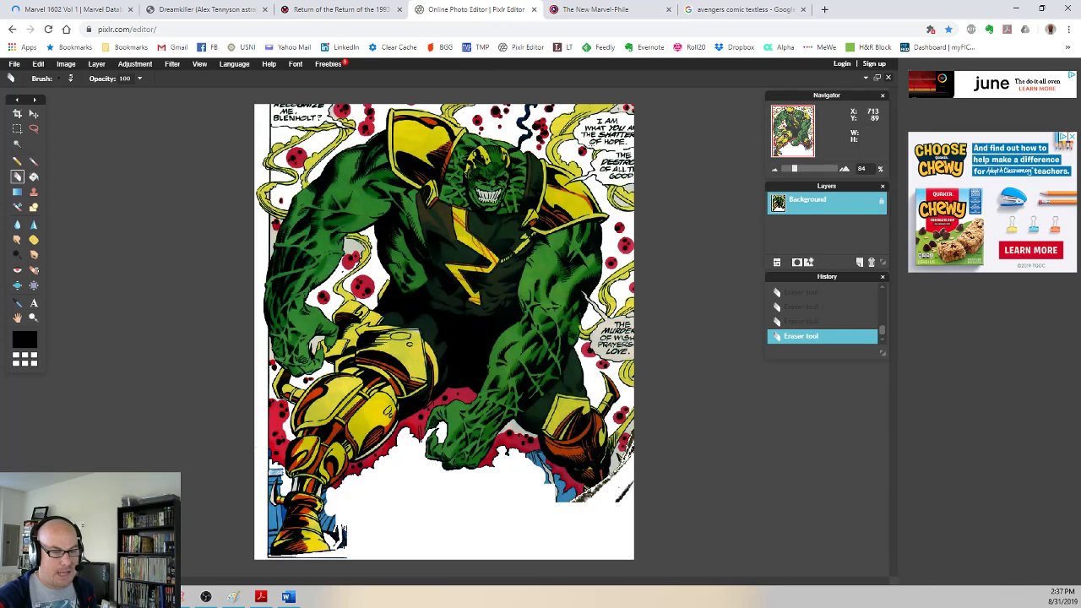
left_click(14, 64)
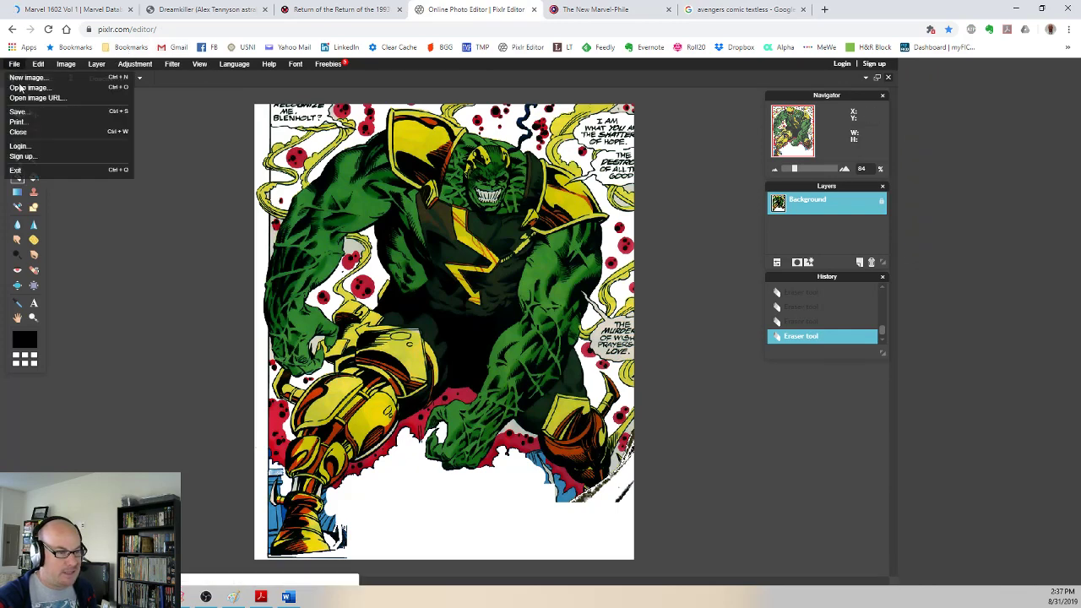
left_click(18, 112)
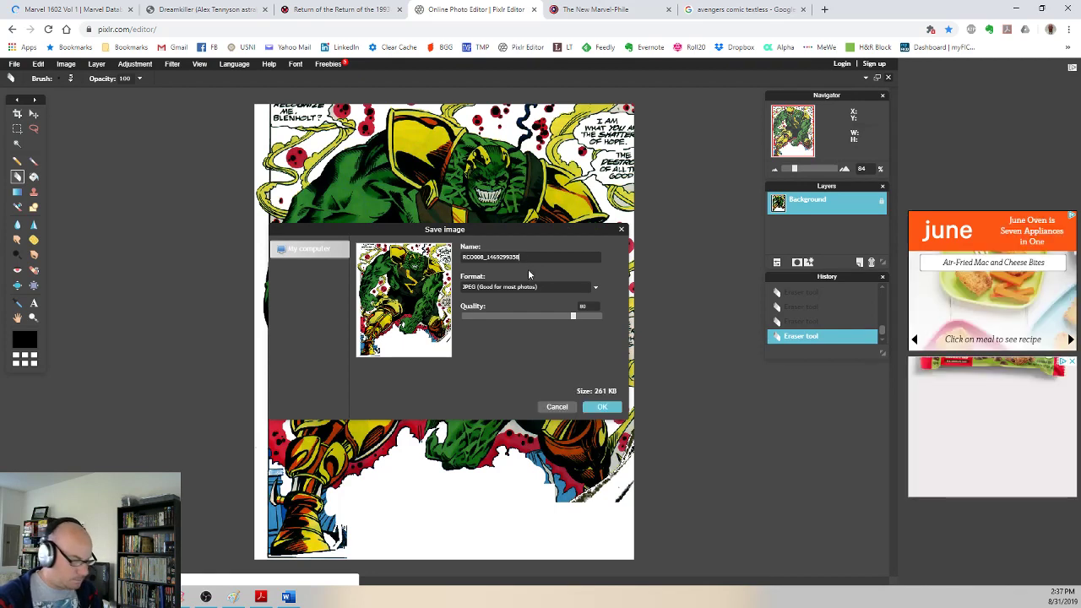
type("a")
left_click_drag(574, 316, 600, 316)
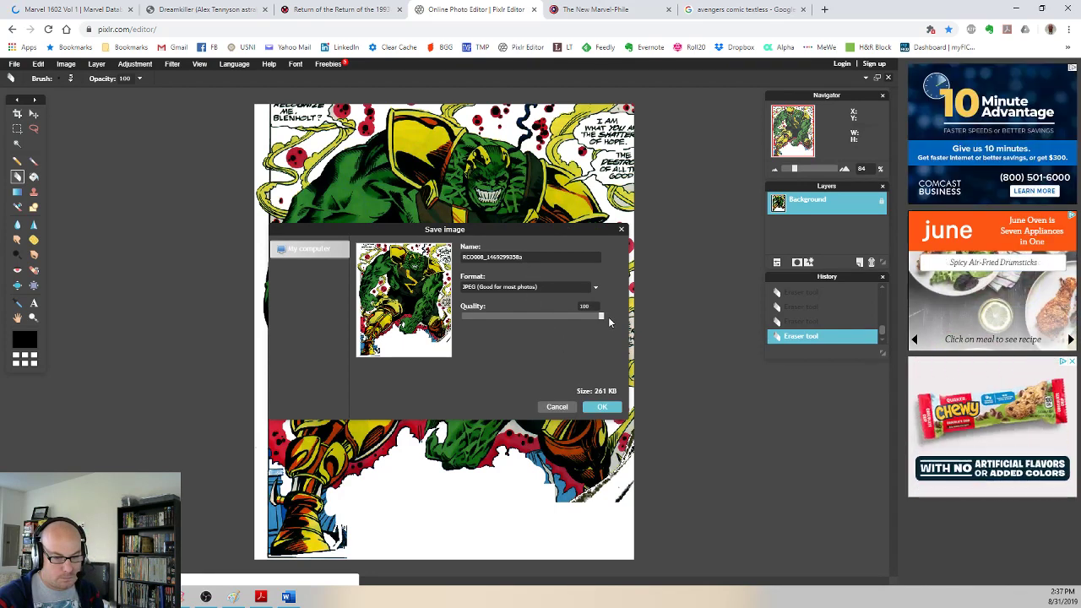
left_click(601, 407)
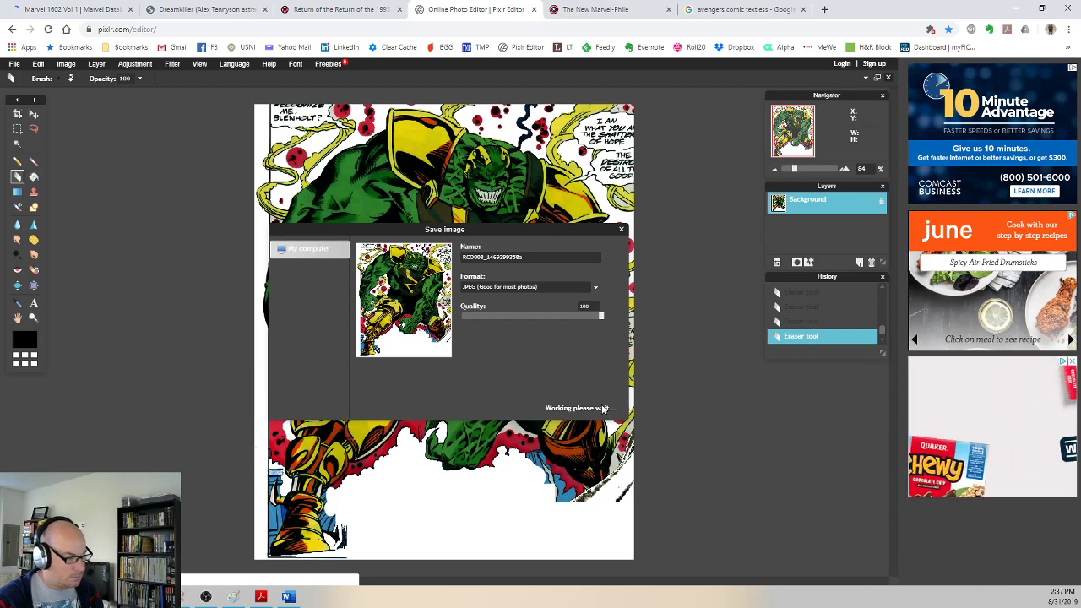
left_click(601, 406)
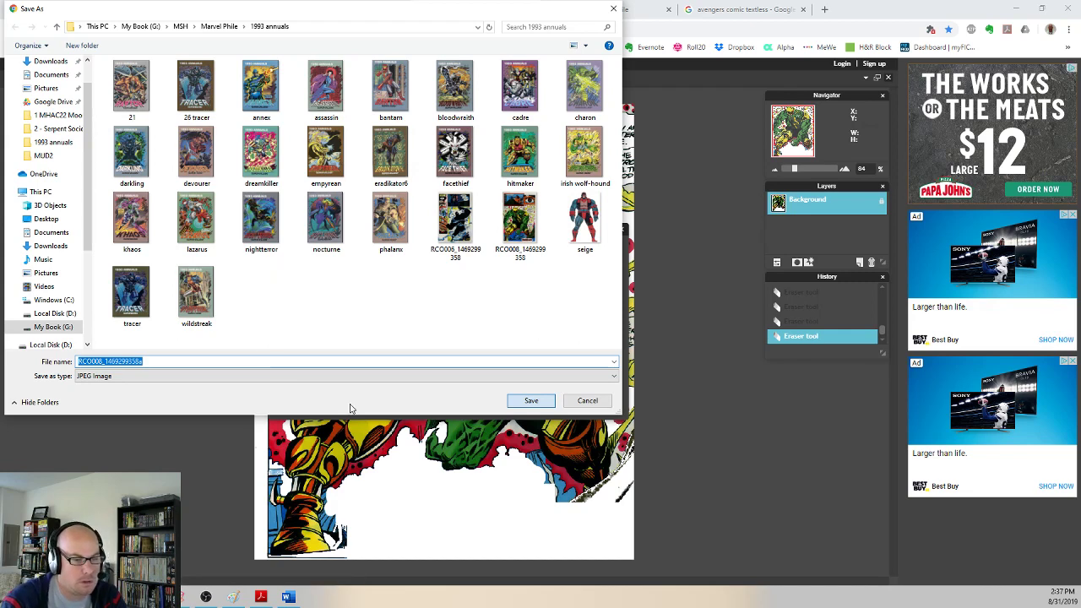
key("Return")
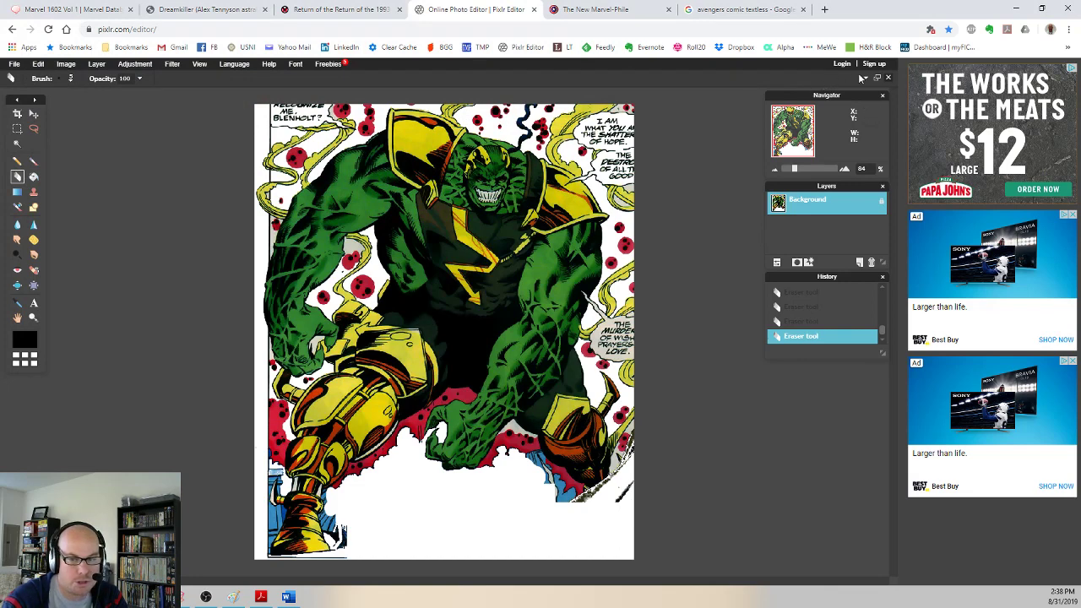
left_click(888, 77)
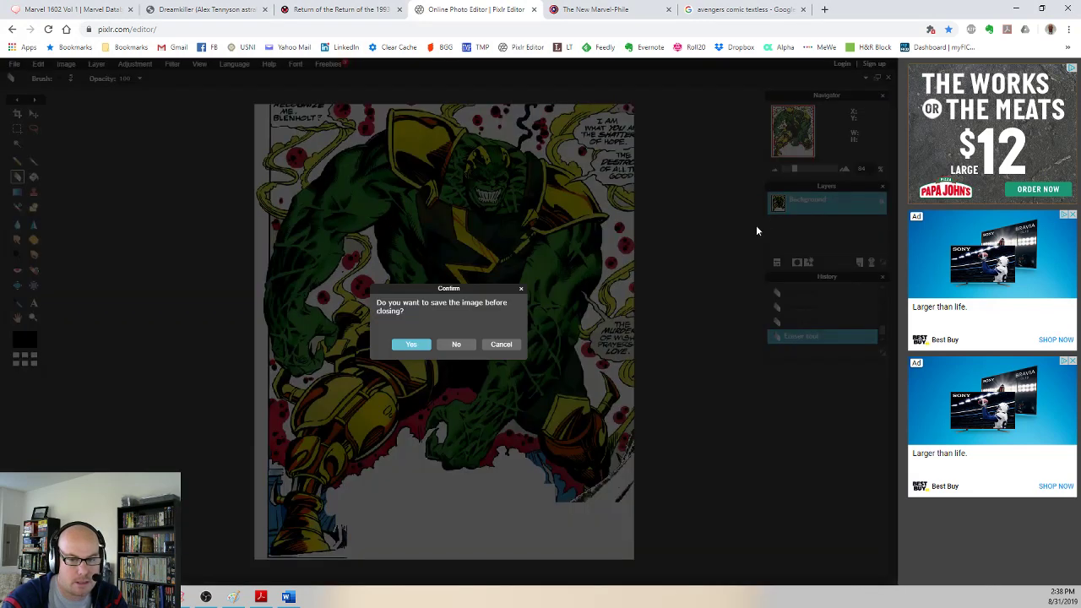
left_click(456, 344)
Step: Open the image 1602_(2015)_logo from the Marvel 1602 folder inside MSH's 1 - Projects folder
left_click(434, 359)
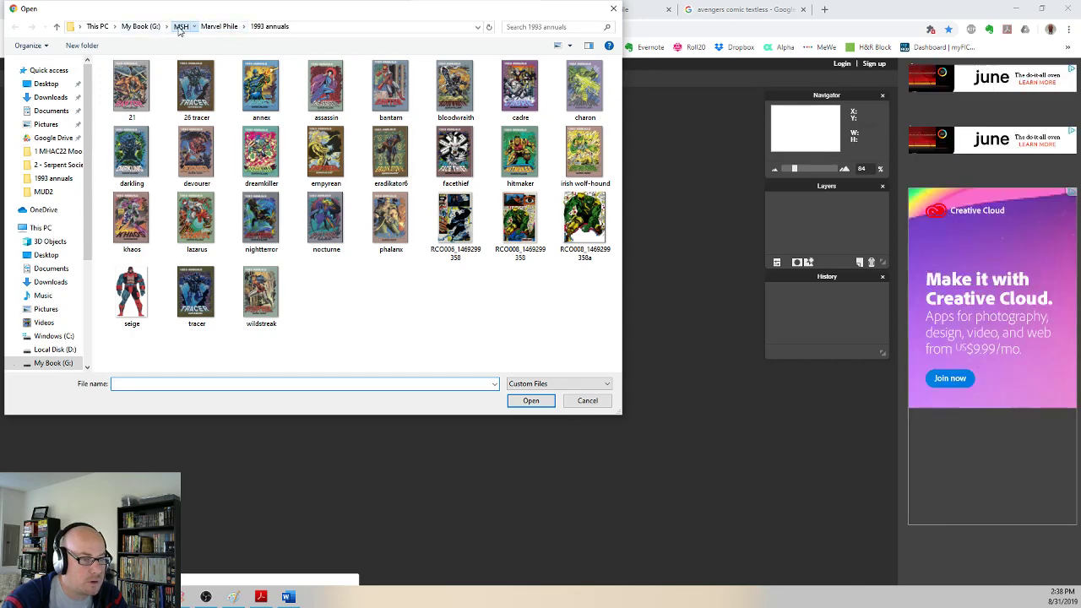
left_click(180, 27)
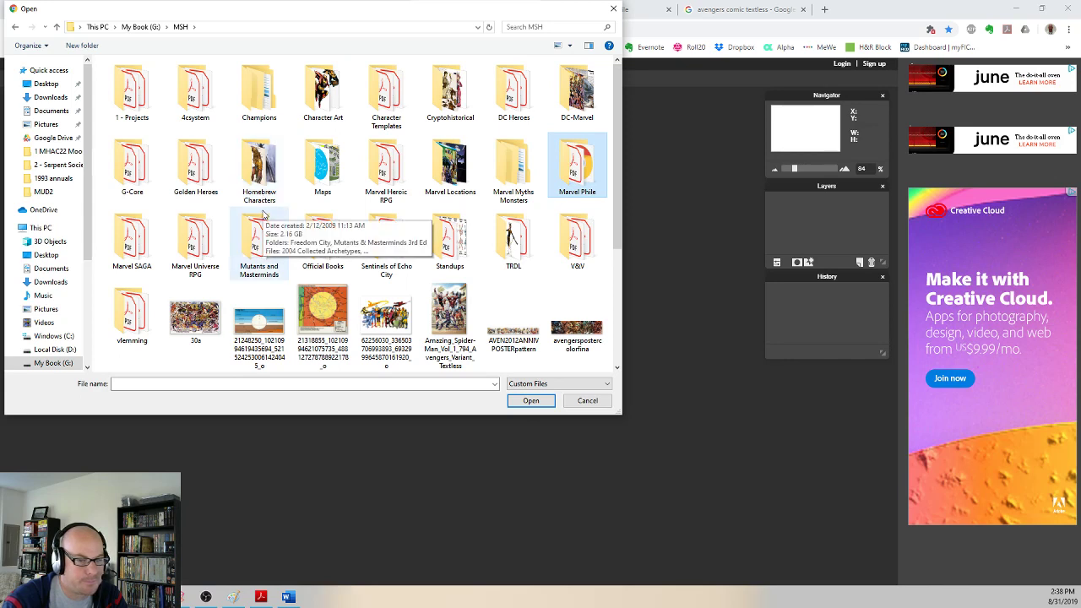
double_click(125, 89)
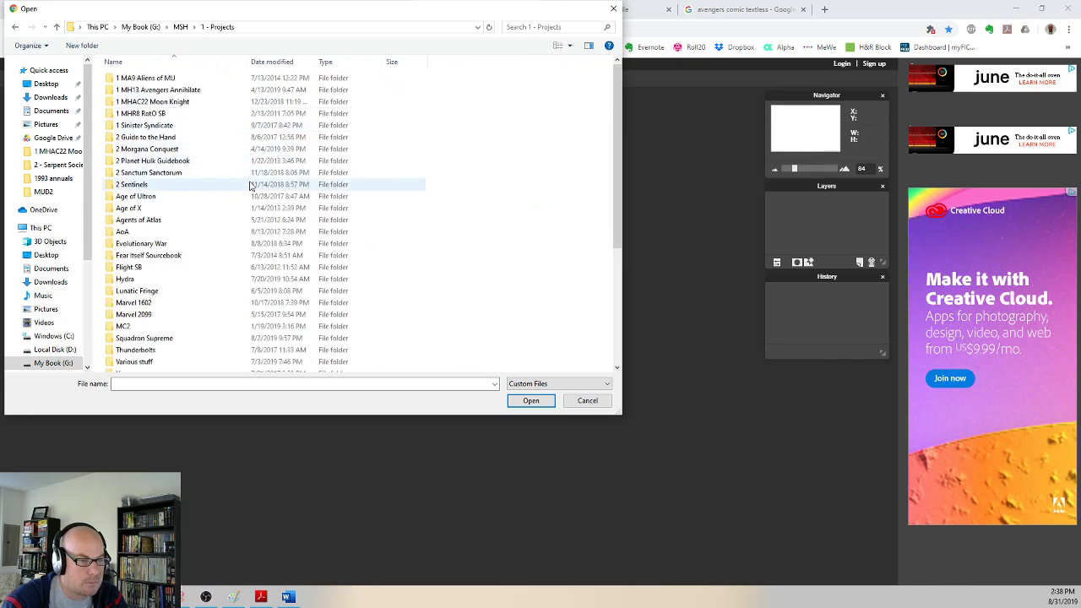
double_click(222, 303)
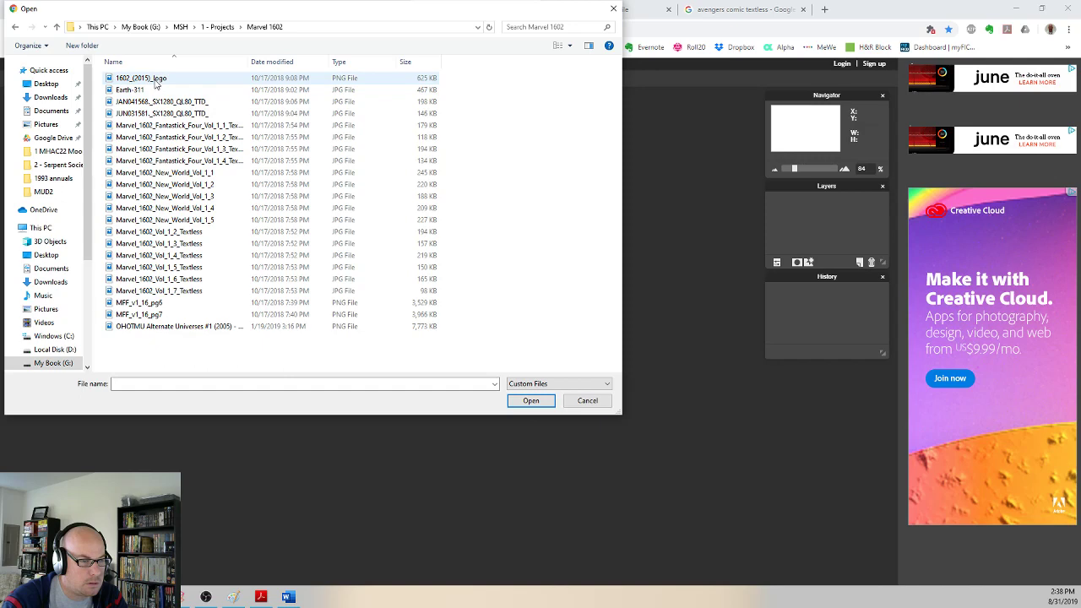
left_click(155, 82)
left_click(508, 404)
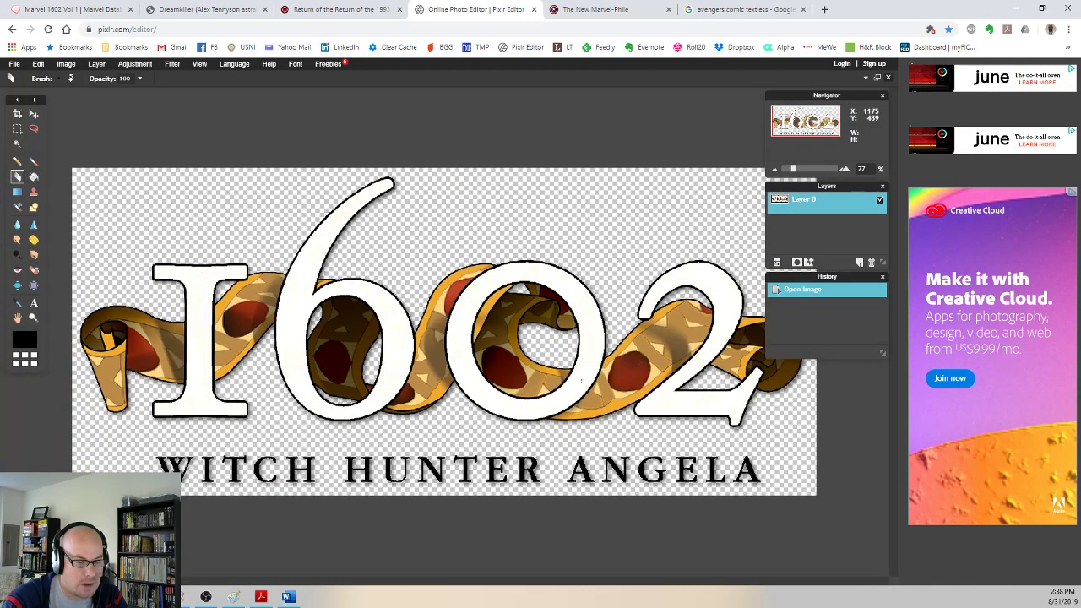
Step: Erase the WITCH HUNTER ANGELA subtitle below the 1602 lettering using a rectangular selection, and deselect
scroll(581, 380, "down", 1)
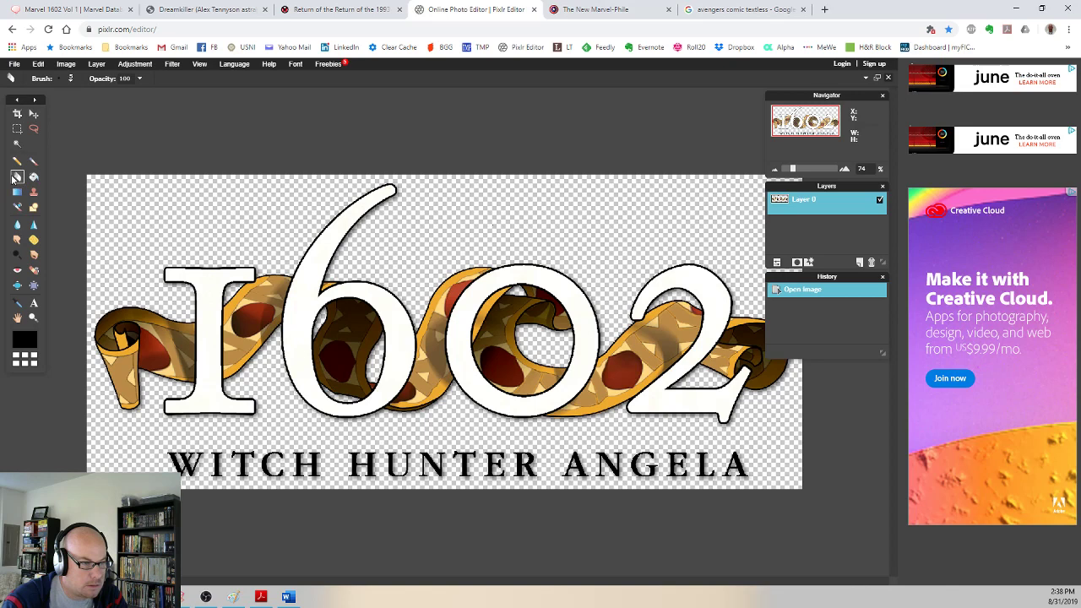
left_click(17, 129)
left_click_drag(150, 434, 779, 526)
key("Delete")
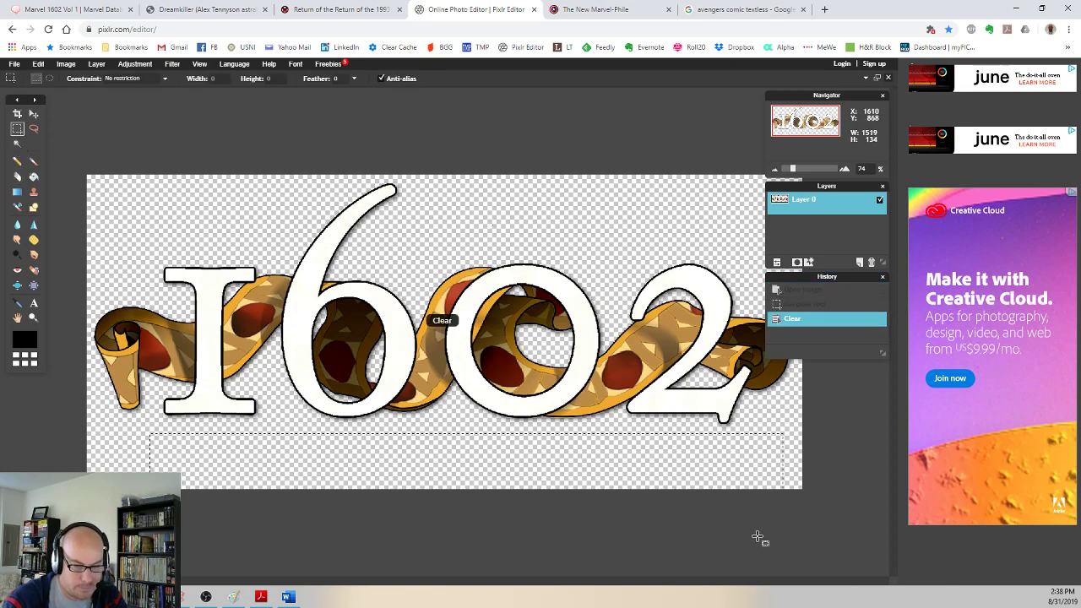
key("ctrl+d")
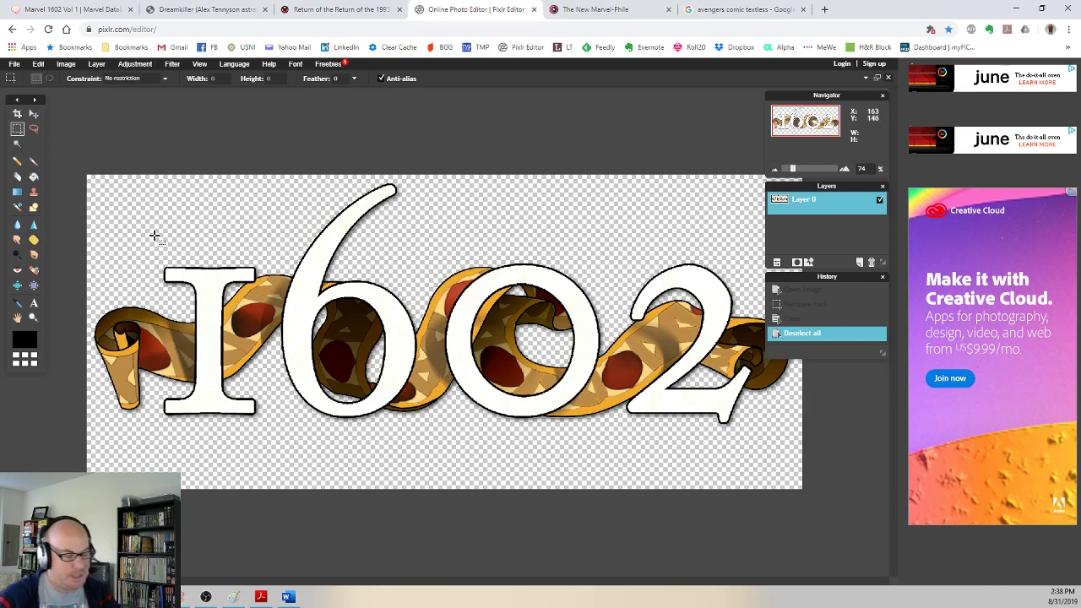
Step: Select the transparent background around the 1602 lettering with the Wand tool and invert the selection to capture the logo
left_click(17, 144)
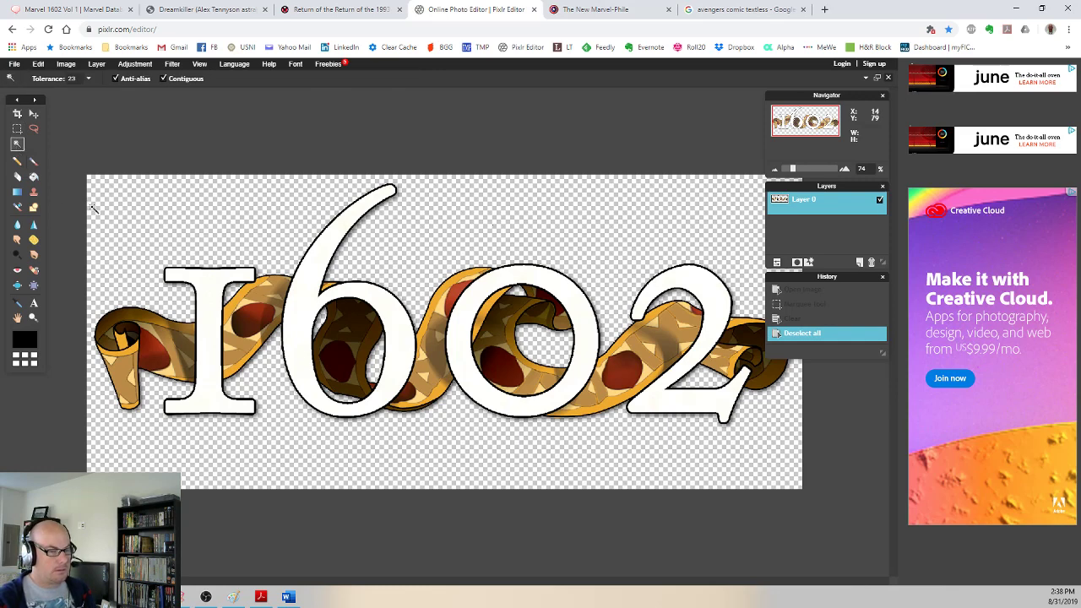
left_click(121, 212)
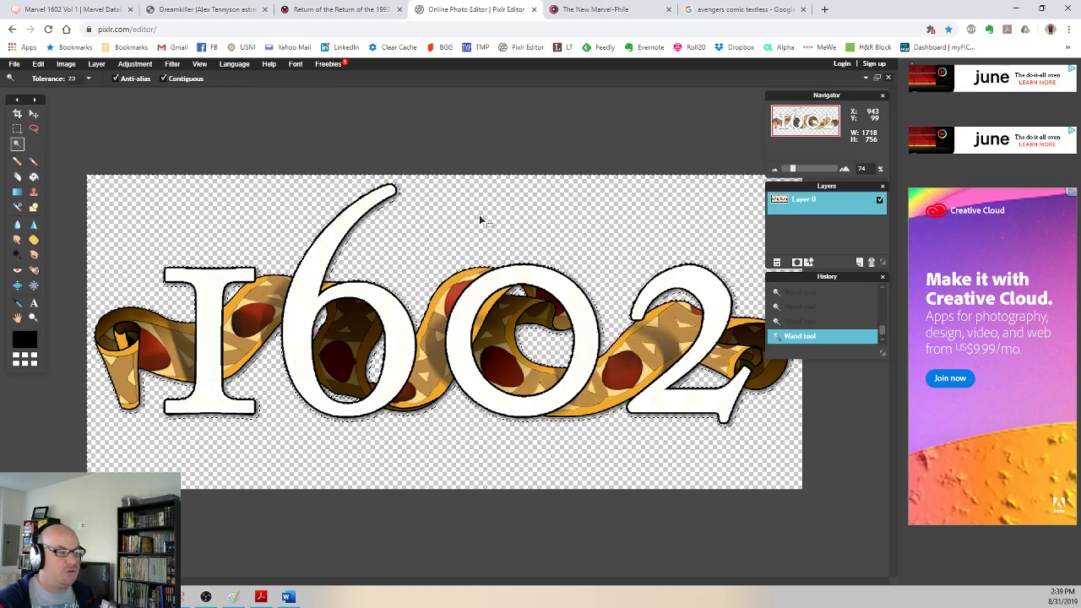
right_click(253, 205)
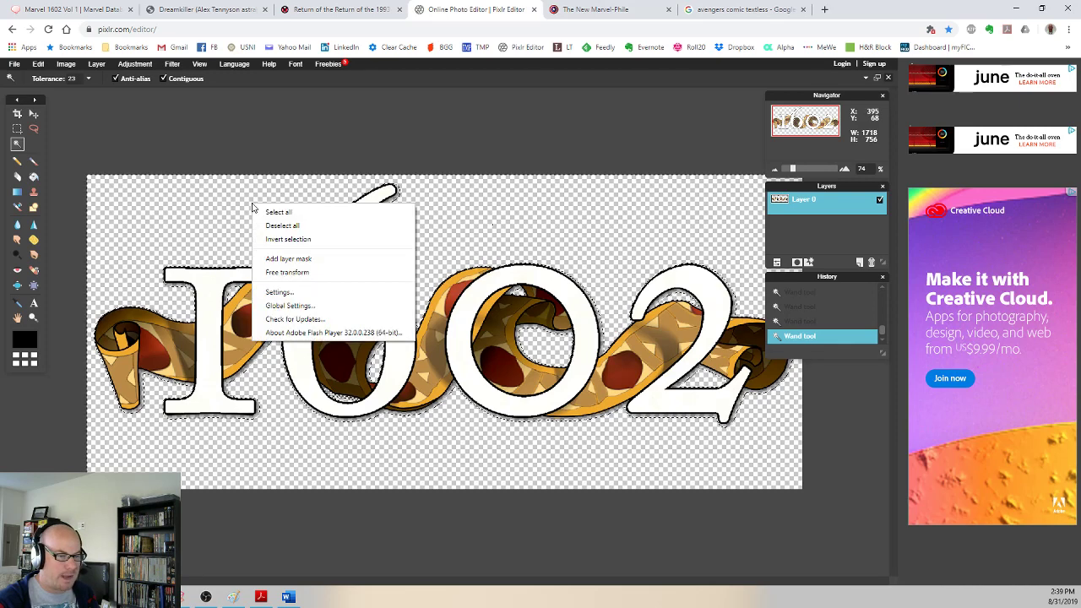
left_click(288, 239)
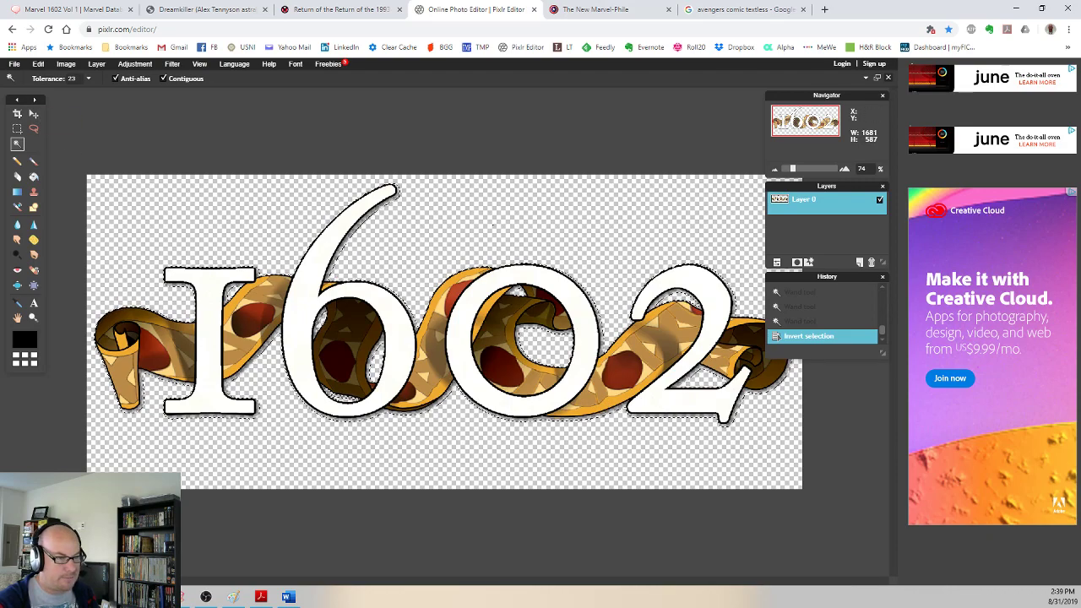
Step: Copy the selected 1602 logo and create a new 1681 x 587 image from the clipboard
left_click(38, 64)
left_click(46, 113)
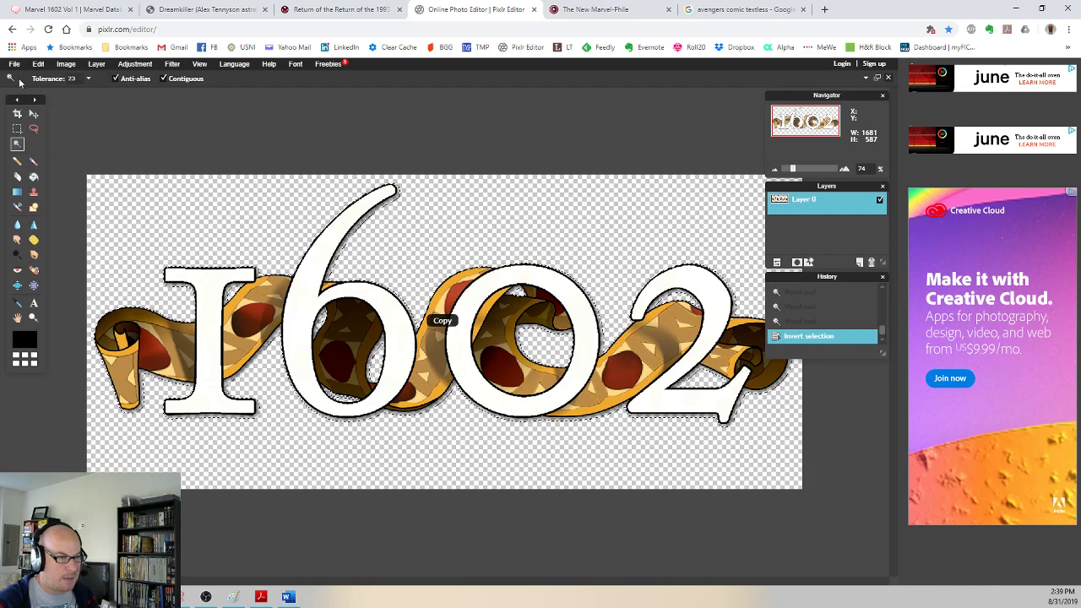
left_click(14, 65)
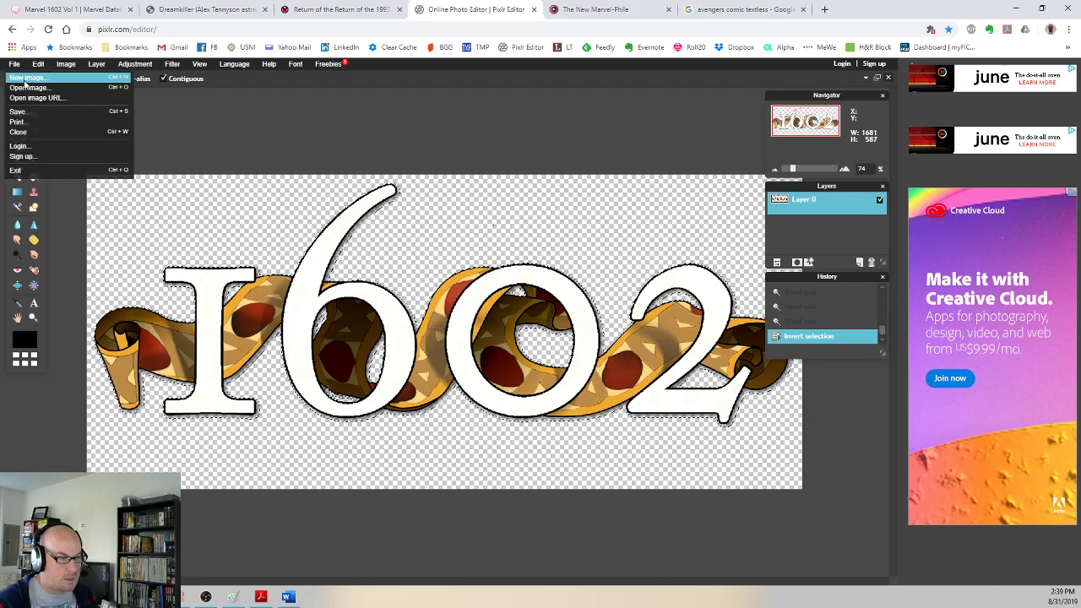
left_click(27, 78)
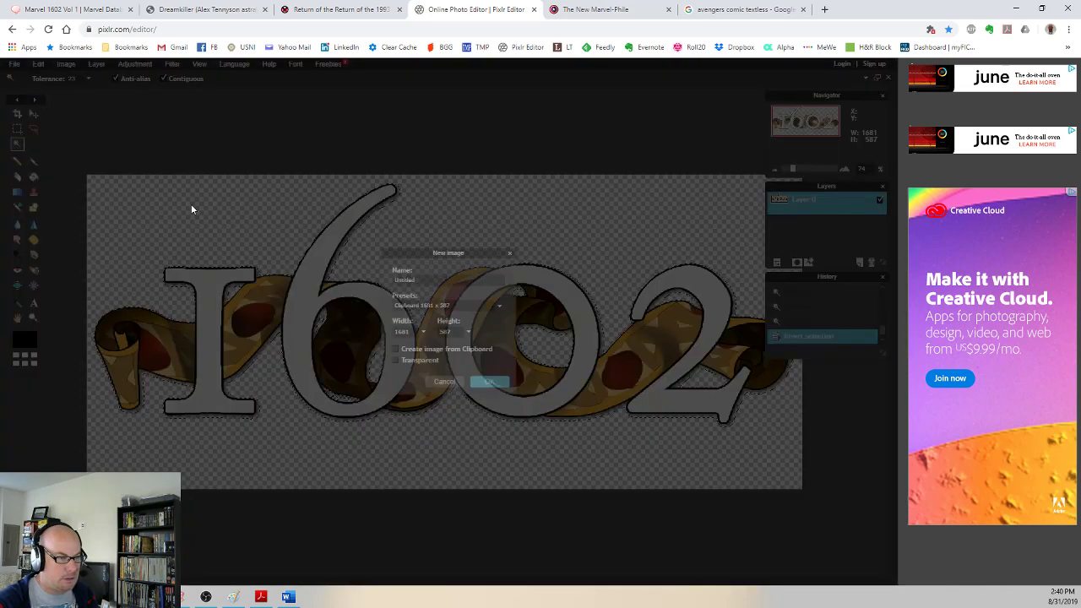
left_click(406, 350)
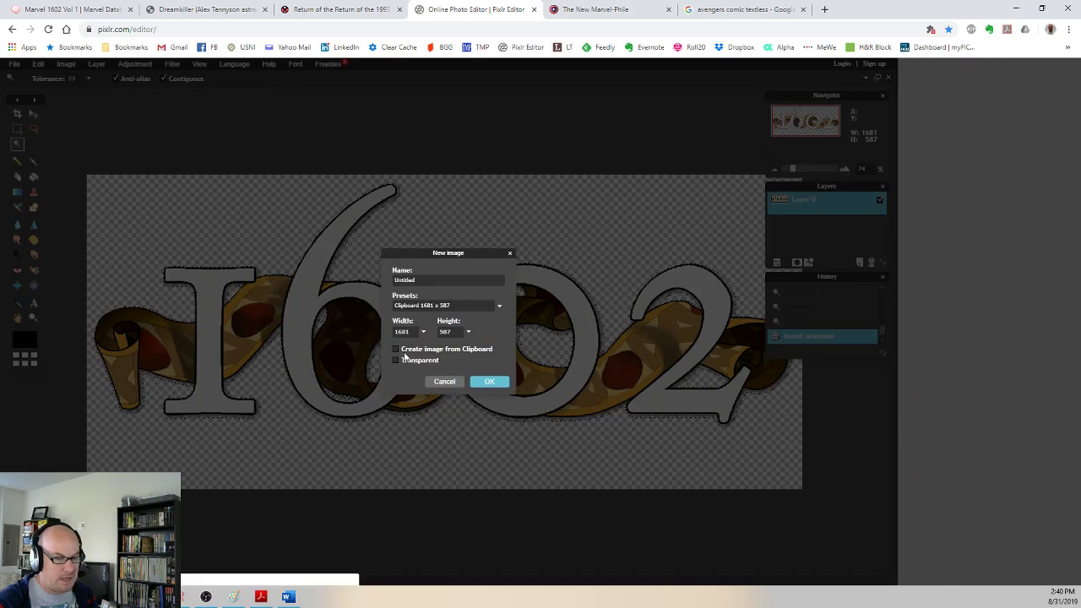
left_click(489, 381)
scroll(545, 514, "down", 3)
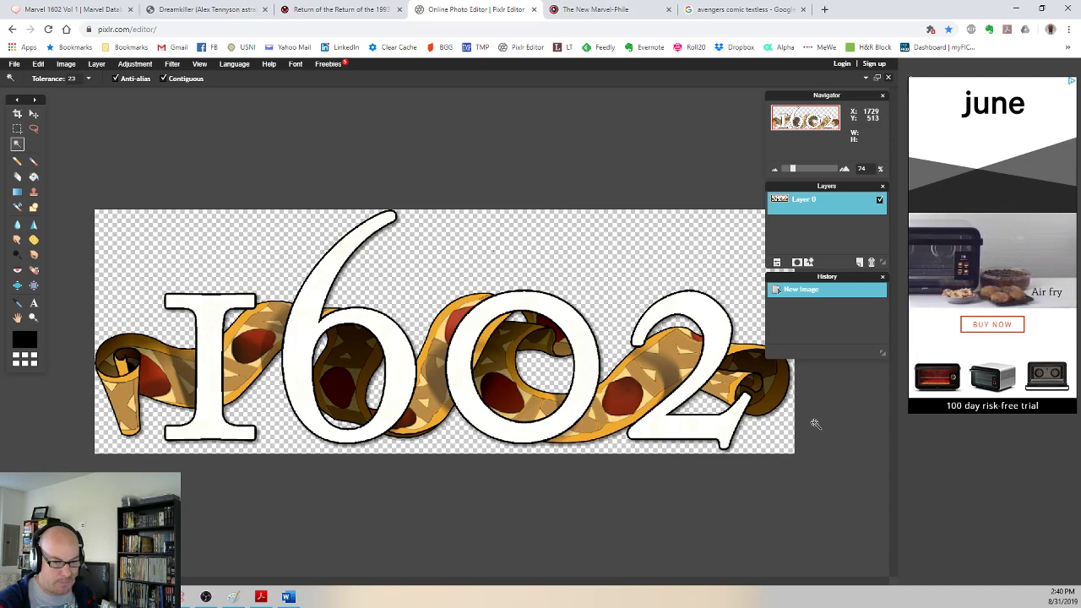
Step: Save the new logo image as a transparent full-quality PNG named 1602_logo
left_click(17, 66)
left_click(24, 112)
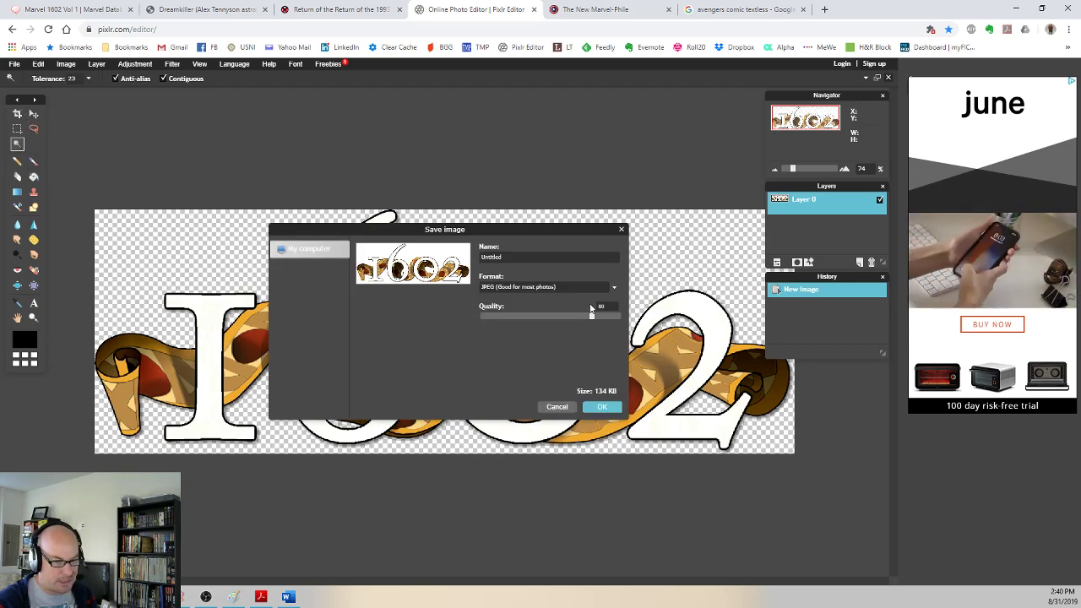
left_click(525, 287)
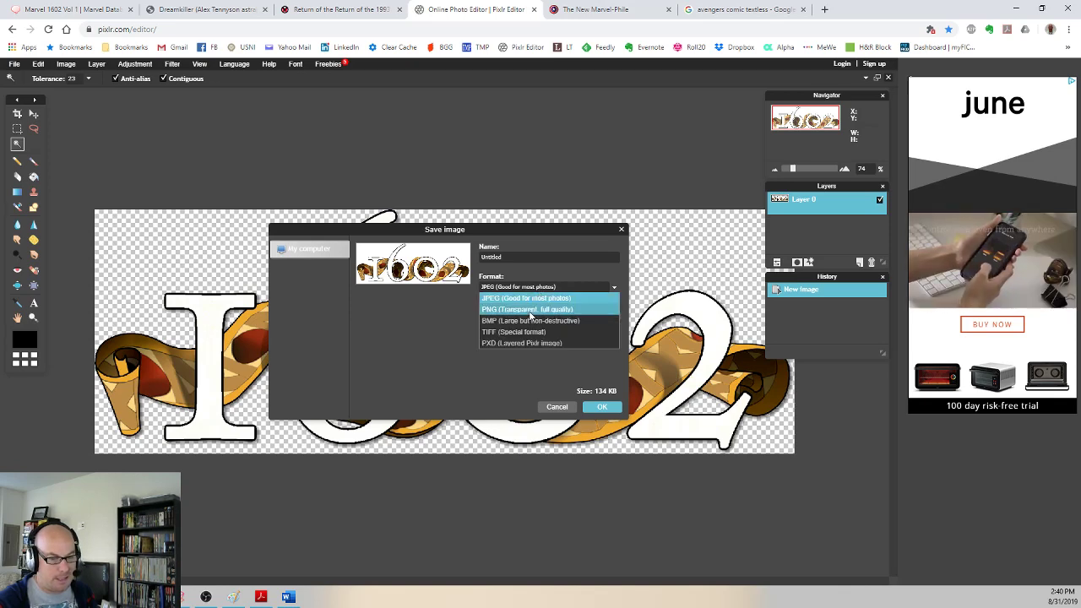
left_click(526, 310)
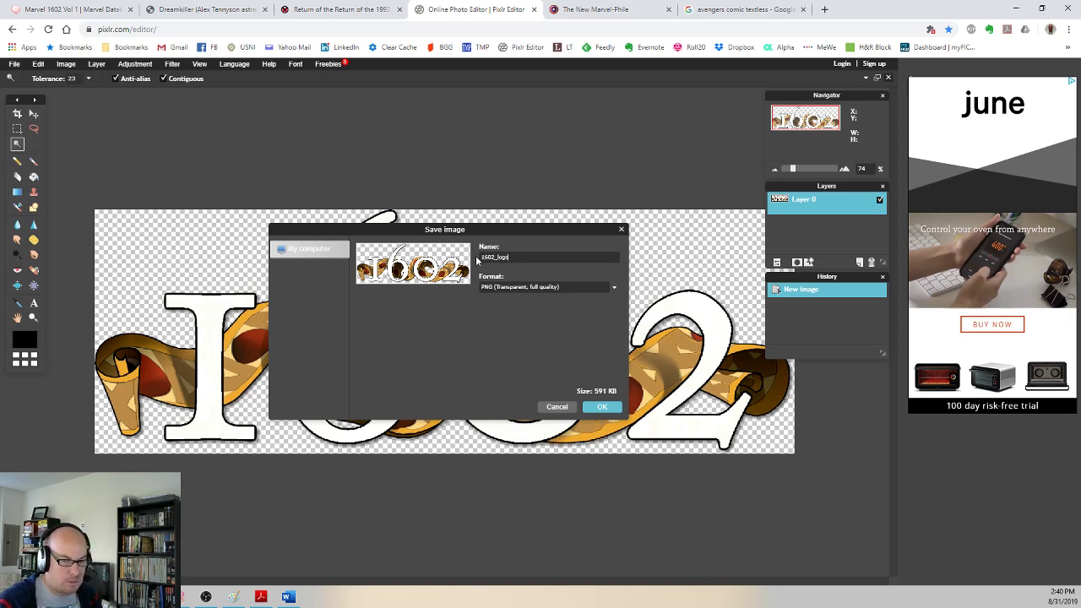
key("Return")
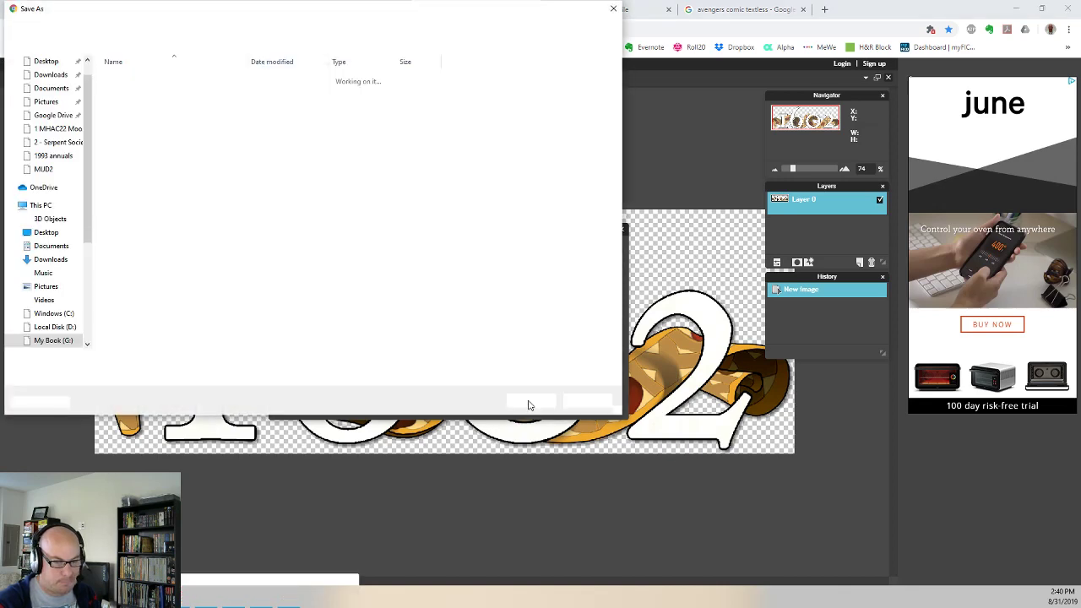
left_click(530, 401)
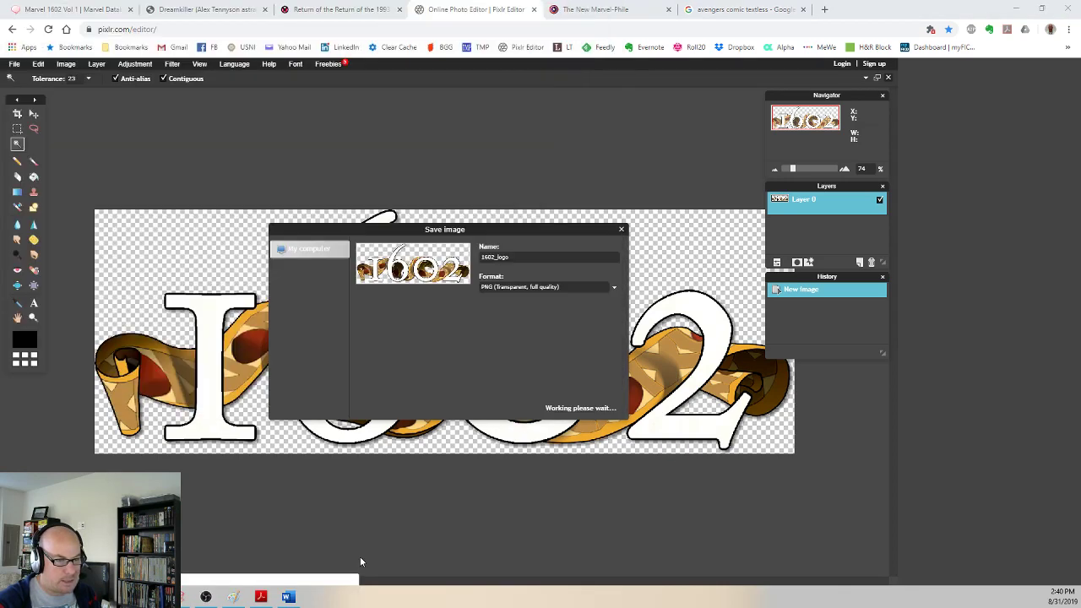
Step: Close the new logo image and the original 1602 image without saving changes to the original
left_click(288, 597)
left_click(289, 597)
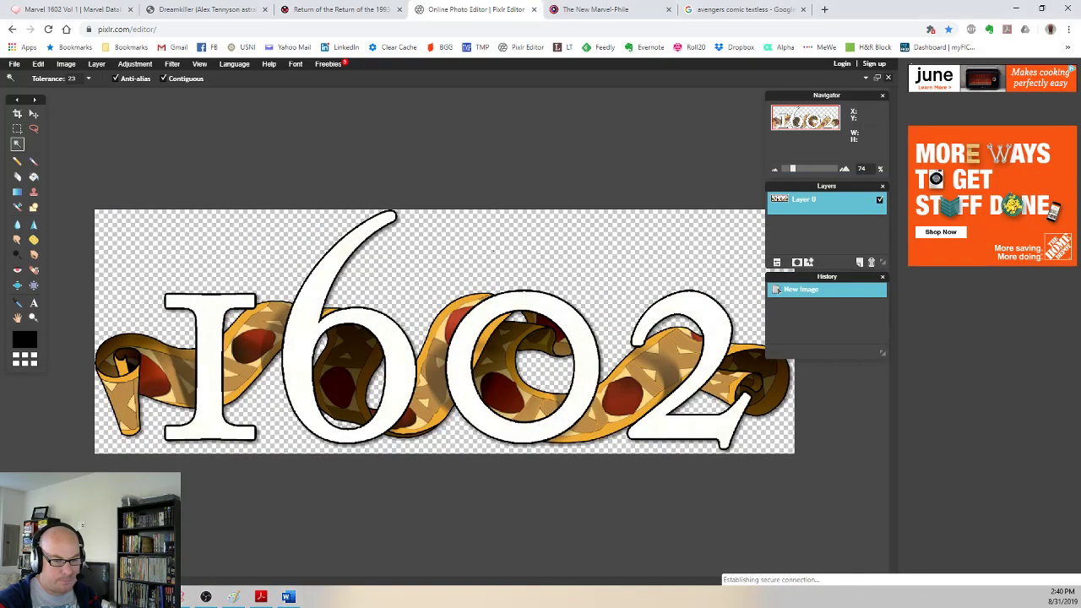
left_click(888, 78)
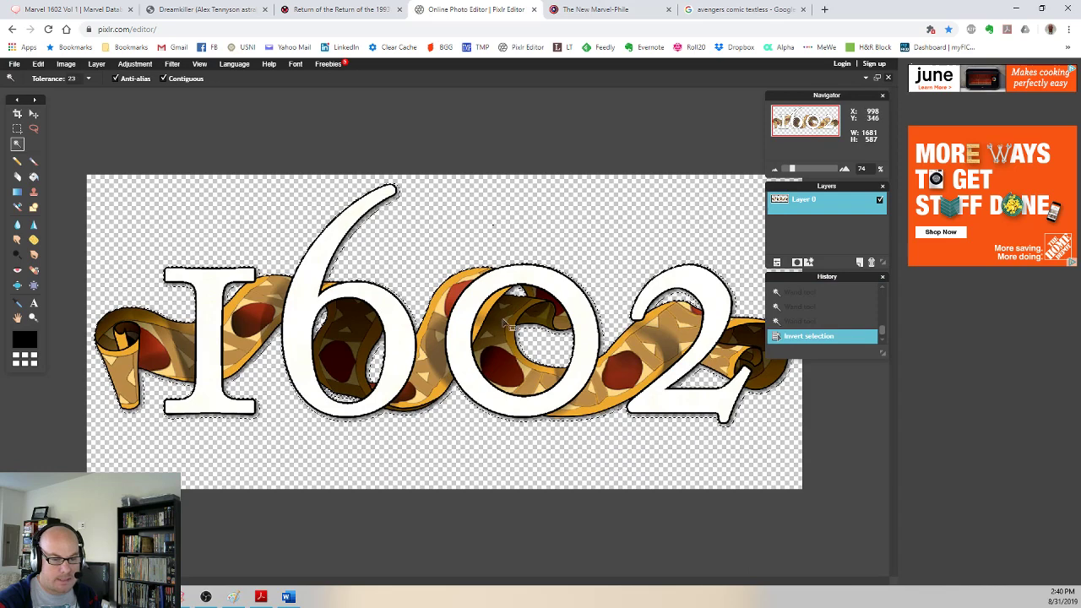
left_click(887, 77)
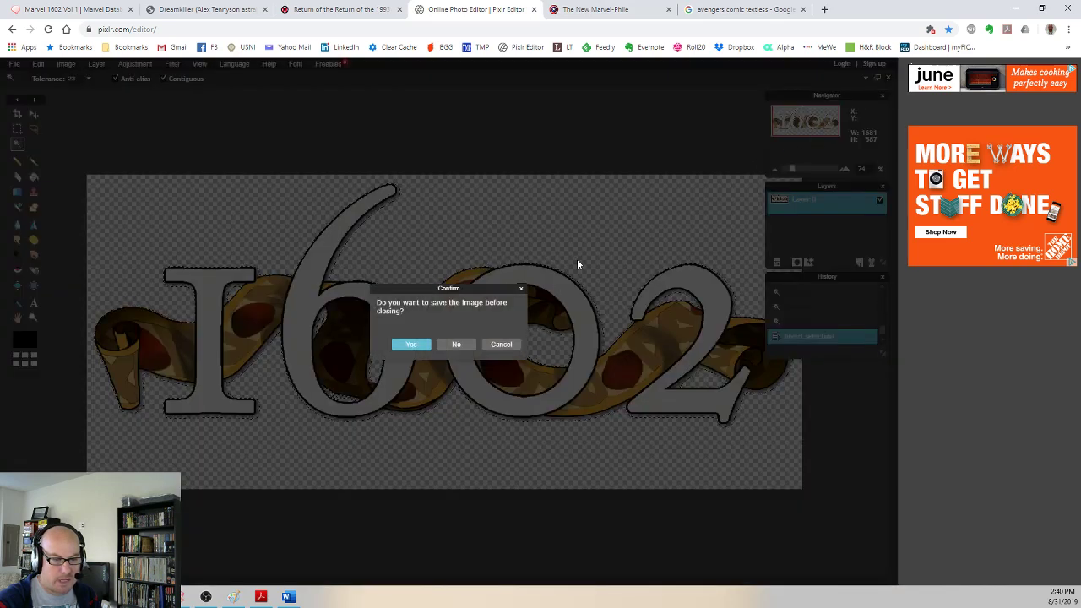
left_click(457, 344)
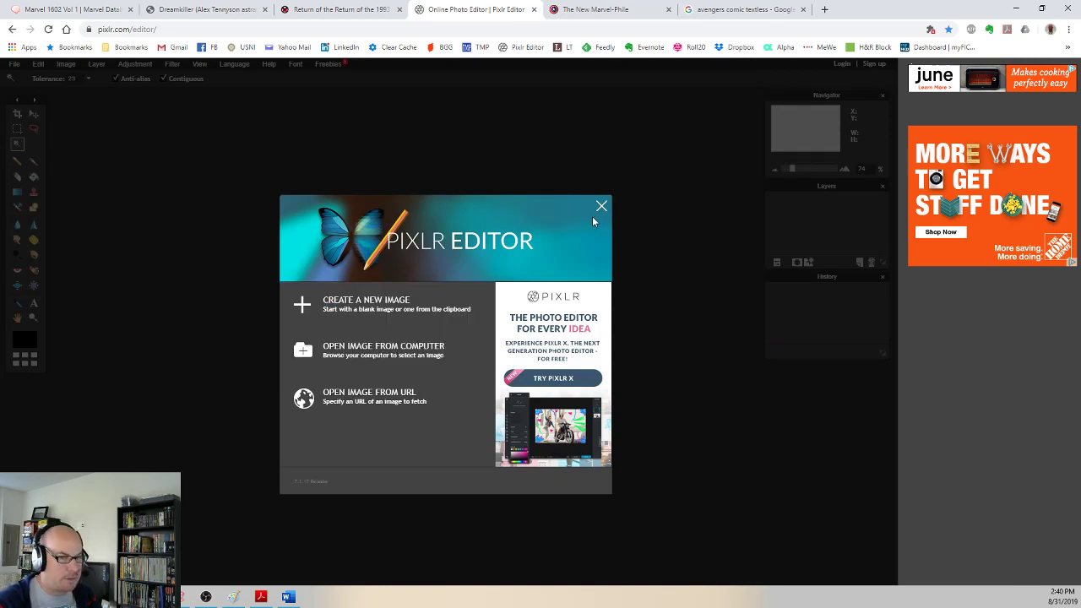
Step: Switch to the MP-0XX_1993 document in Word and delete the EMP Damage and Regeneration paragraphs under Limitations in the Ms. Marvel entry
left_click(1016, 9)
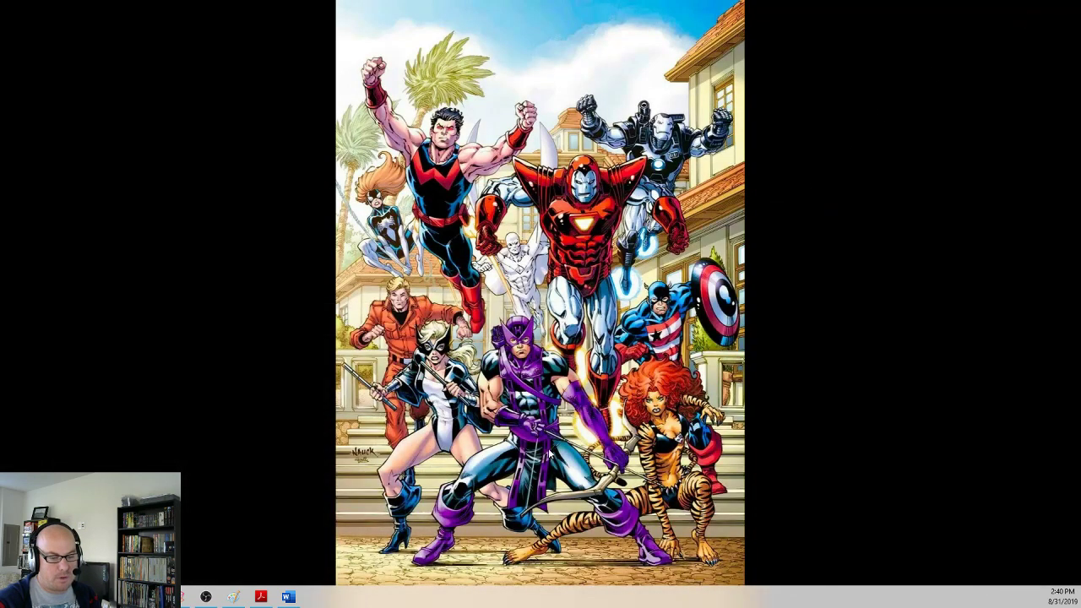
left_click(288, 596)
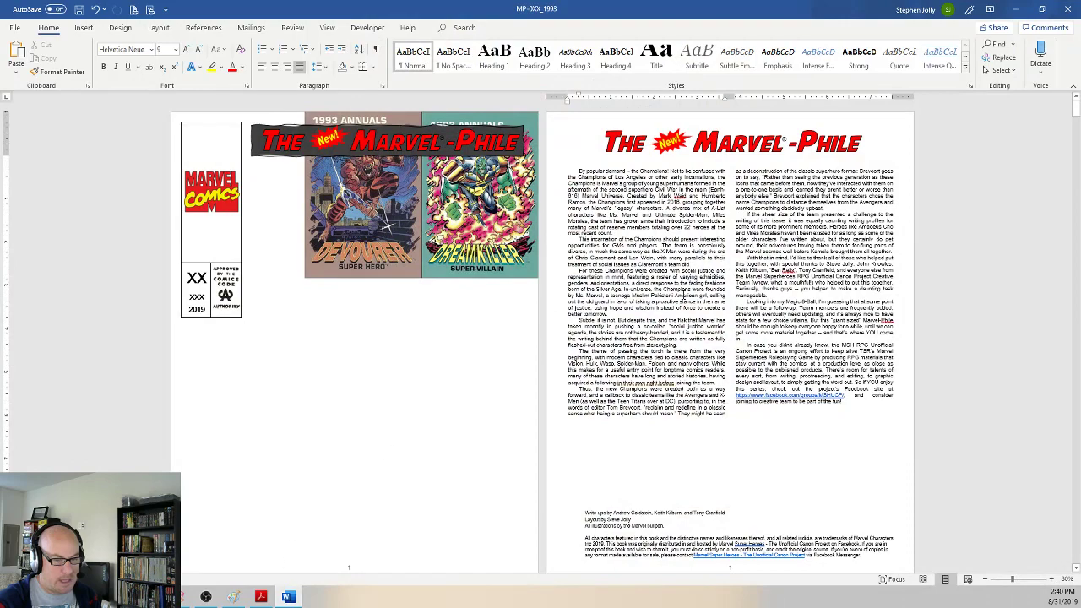
scroll(681, 295, "down", 3)
scroll(680, 297, "down", 10)
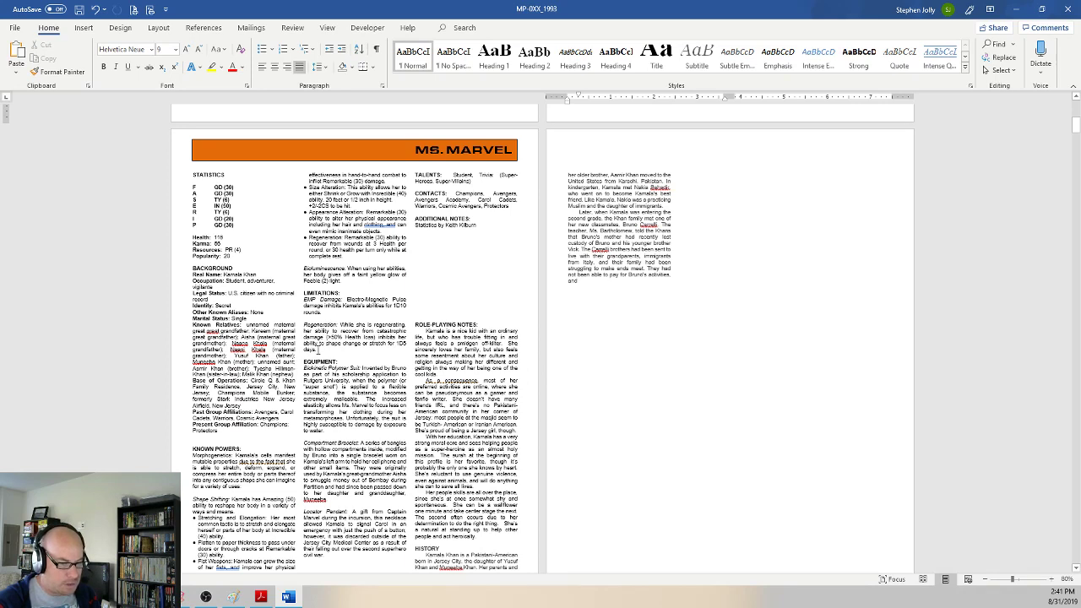
left_click_drag(319, 350, 304, 300)
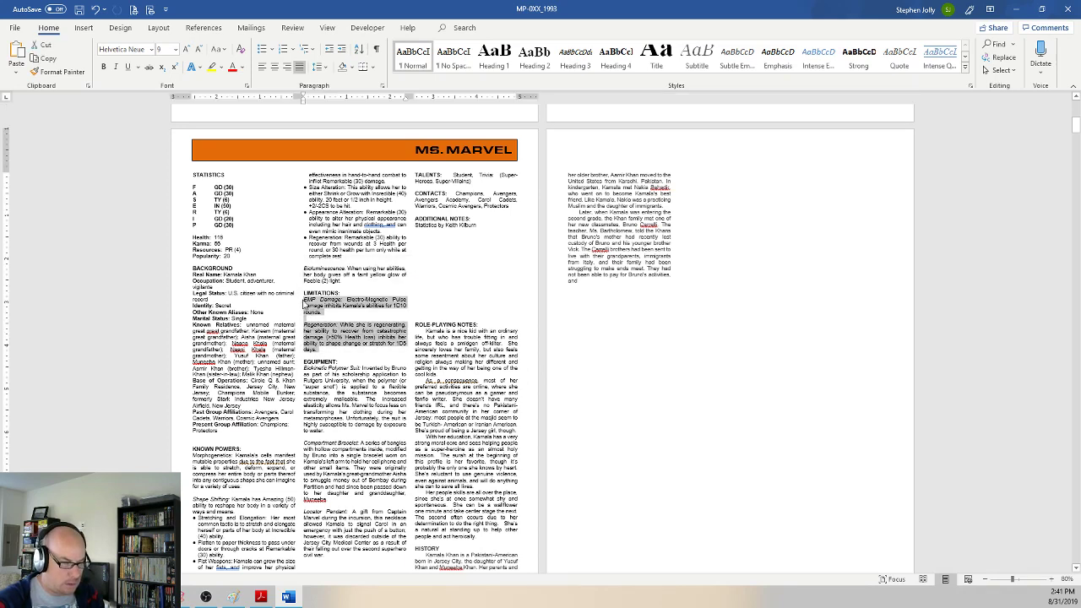
key("Delete")
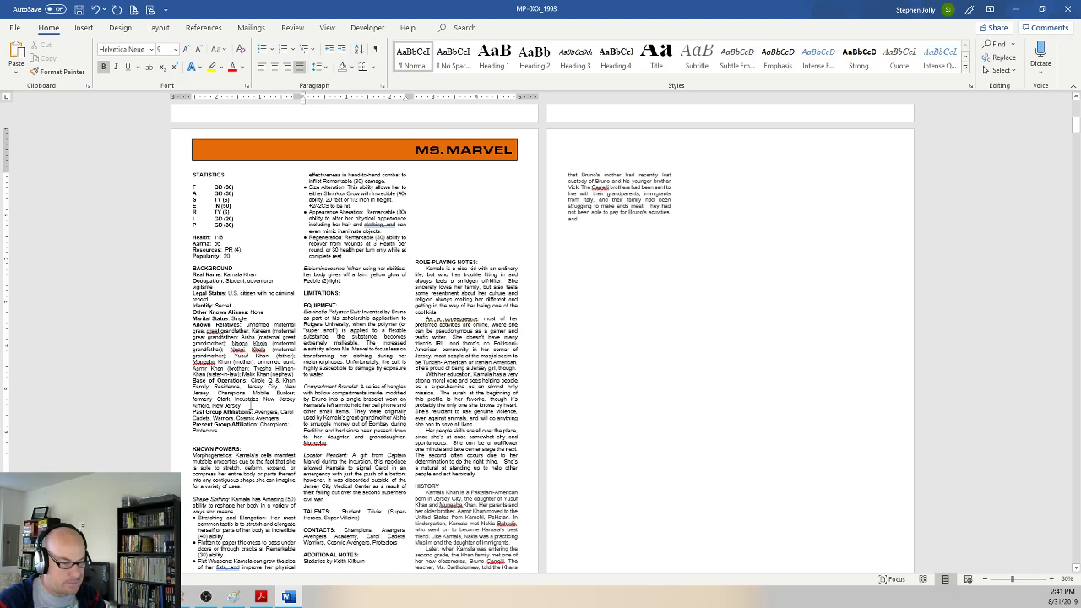
Step: Clear the Base of Operations, Known Relatives and Past Group Affiliations entries in the Ms. Marvel background, keeping their labels
left_click_drag(243, 406, 250, 381)
key("Delete")
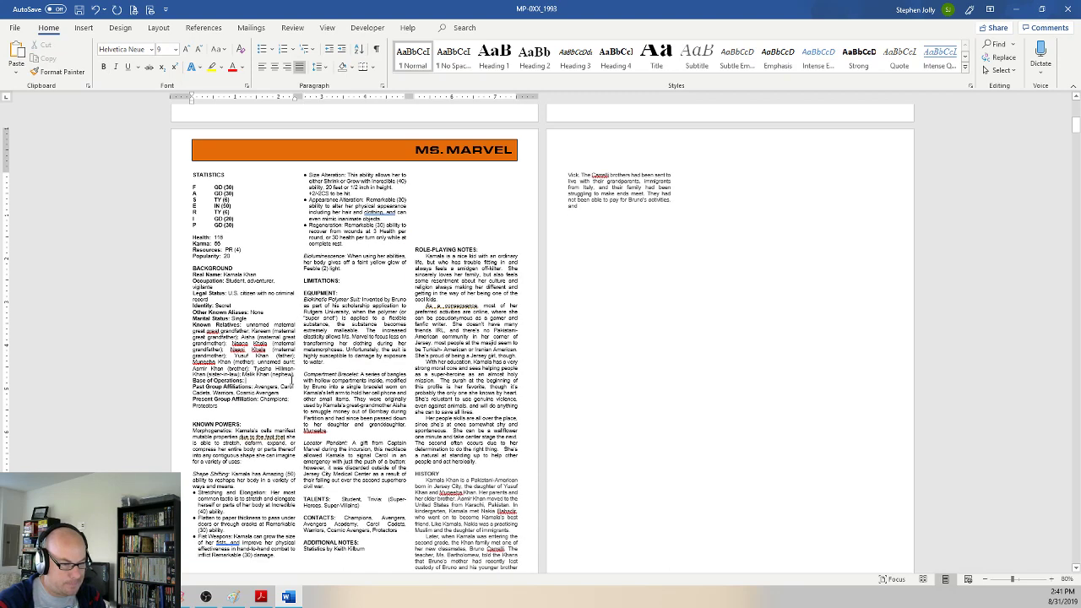
left_click_drag(296, 374, 251, 326)
key("Delete")
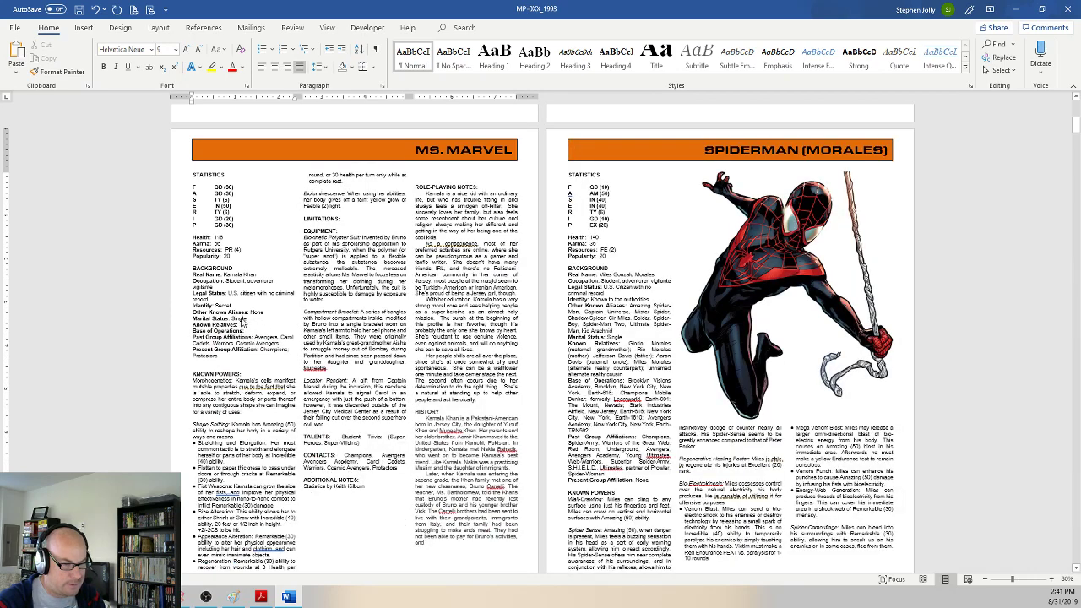
left_click(247, 337)
mouse_move(283, 345)
left_mouse_down()
mouse_move(258, 336)
mouse_move(281, 344)
mouse_move(272, 338)
left_mouse_up()
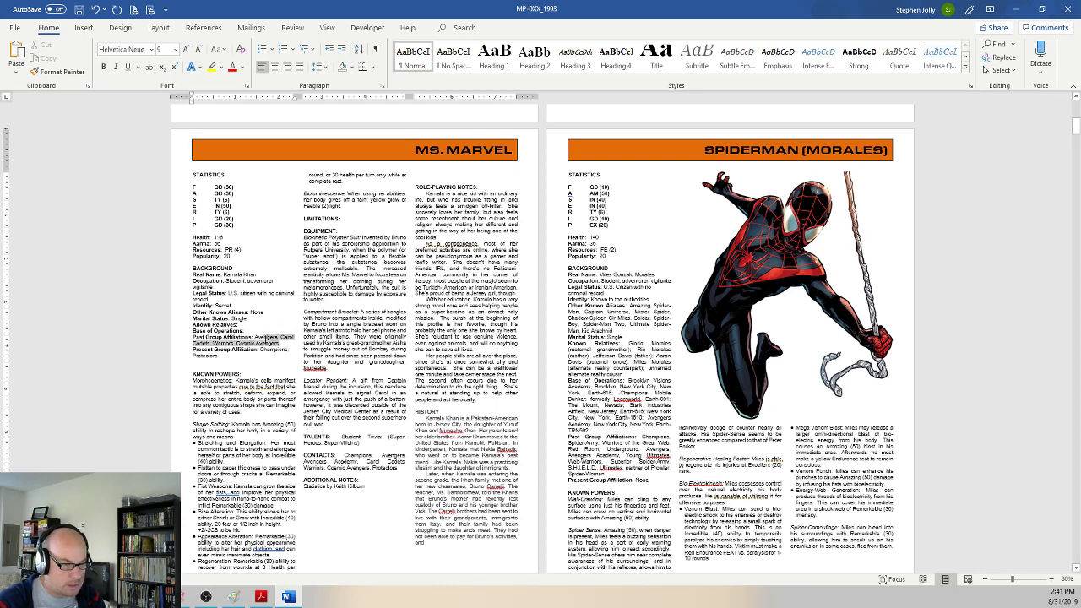
key("Delete")
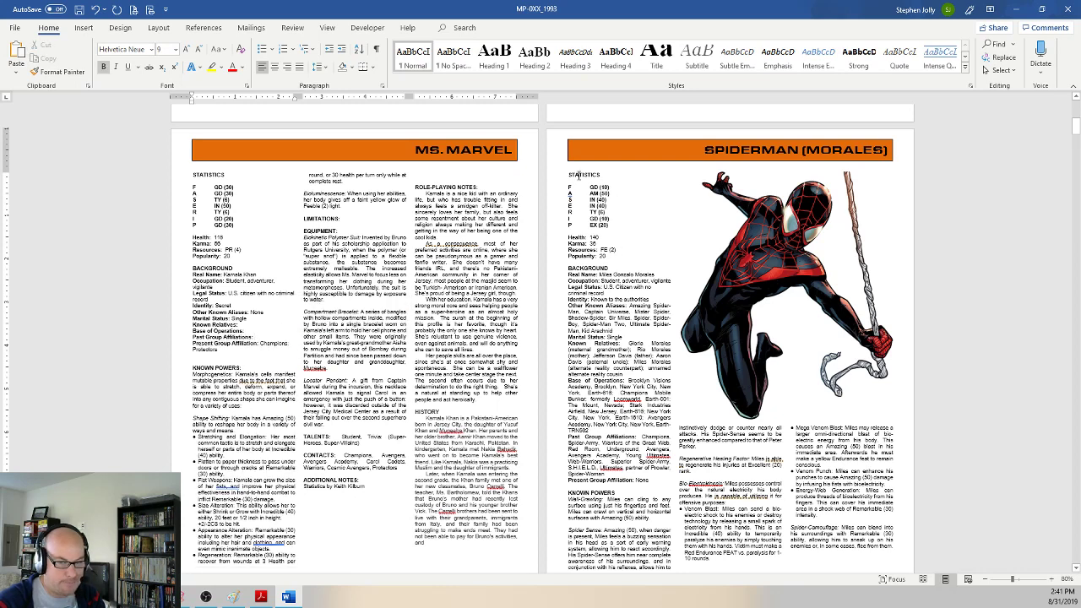
Step: Delete the text under Role-Playing Notes, Equipment and Additional Notes in the Ms. Marvel entry, keeping the headings
left_click_drag(427, 193, 506, 400)
key("Delete")
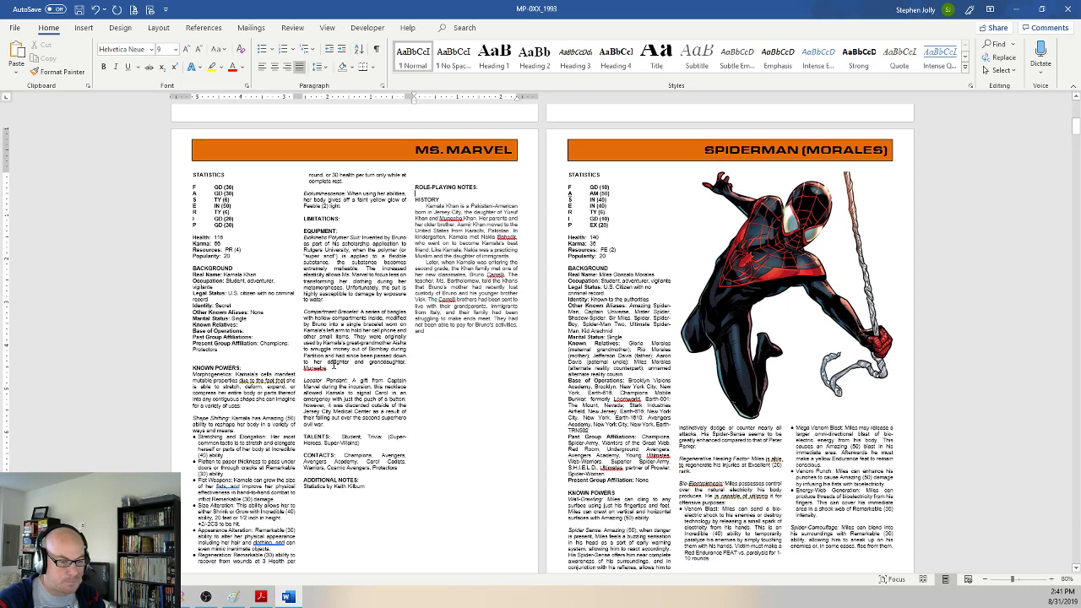
left_click_drag(327, 426, 304, 237)
key("Delete")
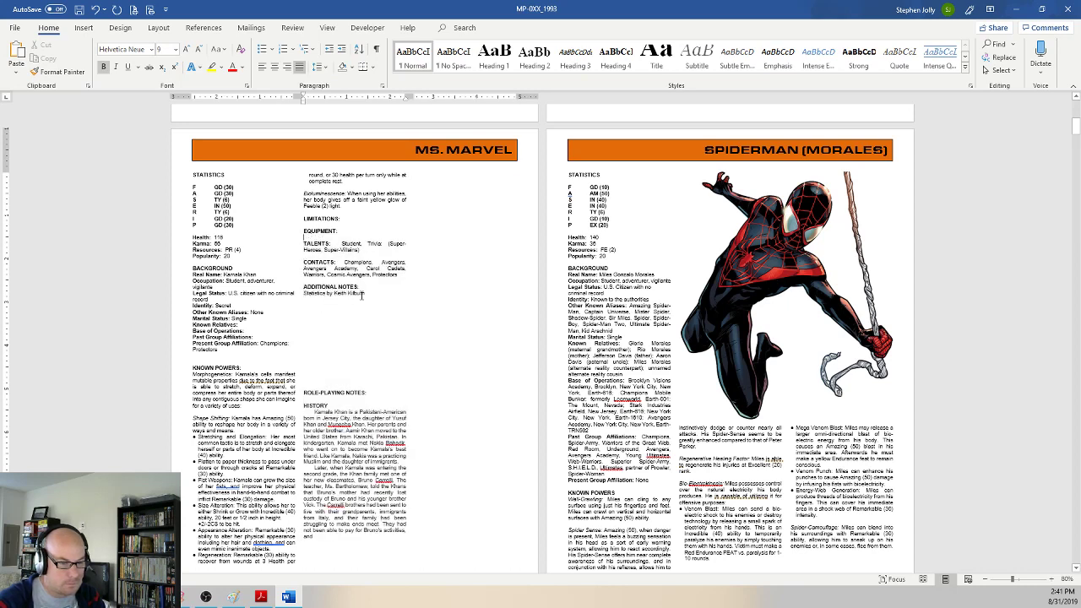
left_click_drag(362, 293, 304, 294)
key("Delete")
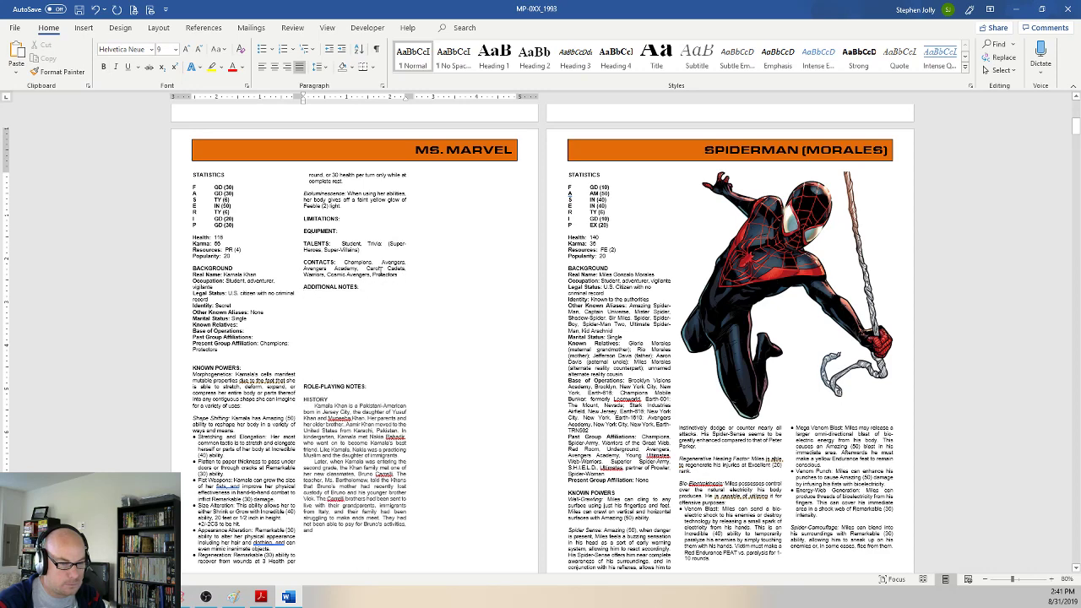
left_click_drag(398, 274, 345, 263)
left_click(361, 292)
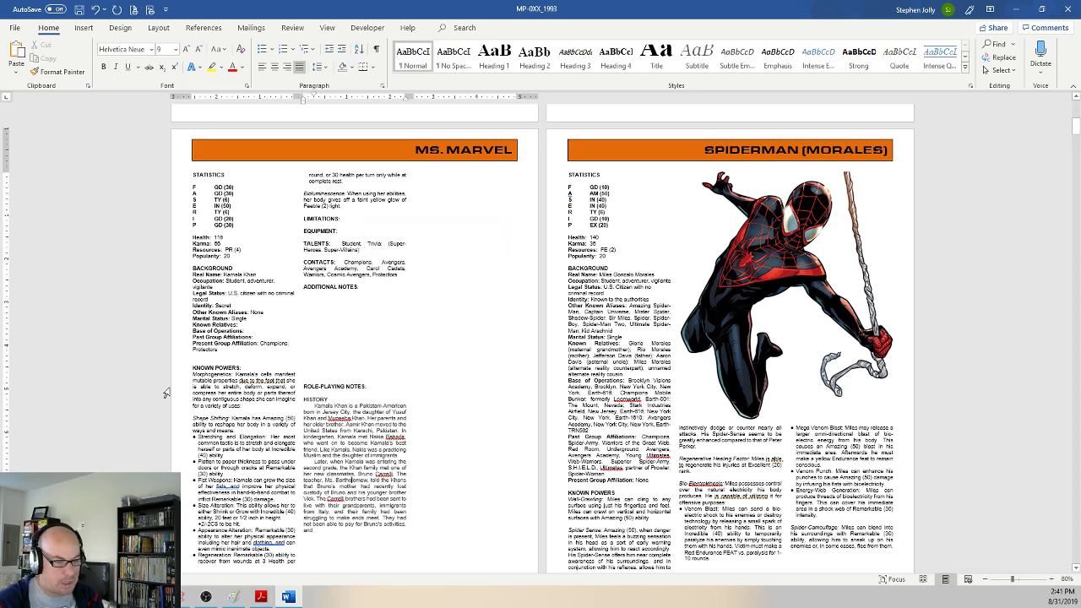
Step: Open the 1993 Marvel Annual character stats document and copy Dreamkiller's known powers, from Heat Beam through Body Transformation-Self
left_click(230, 597)
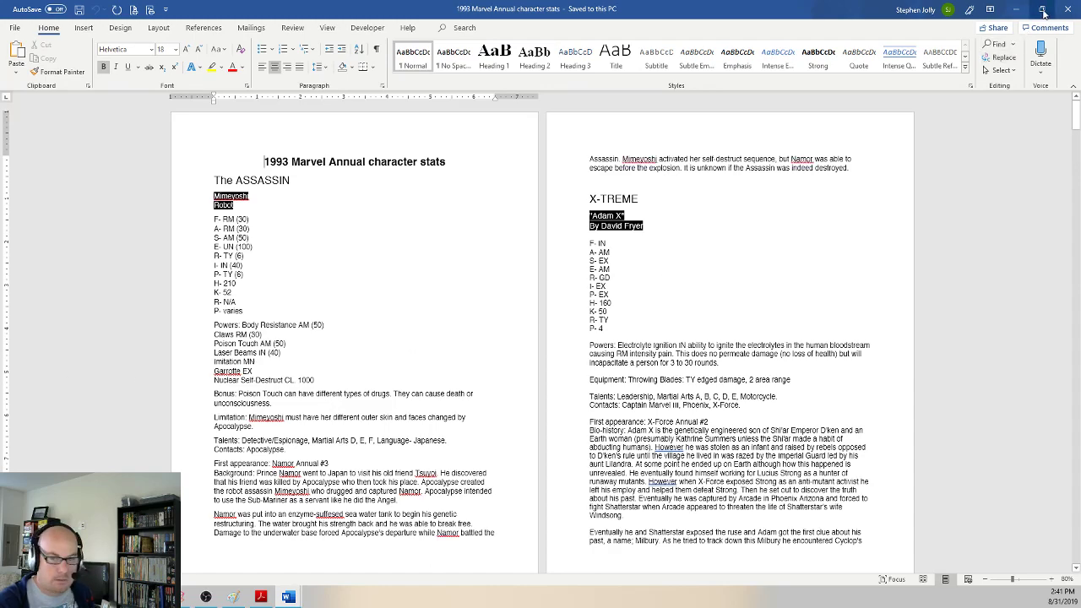
scroll(514, 299, "down", 10)
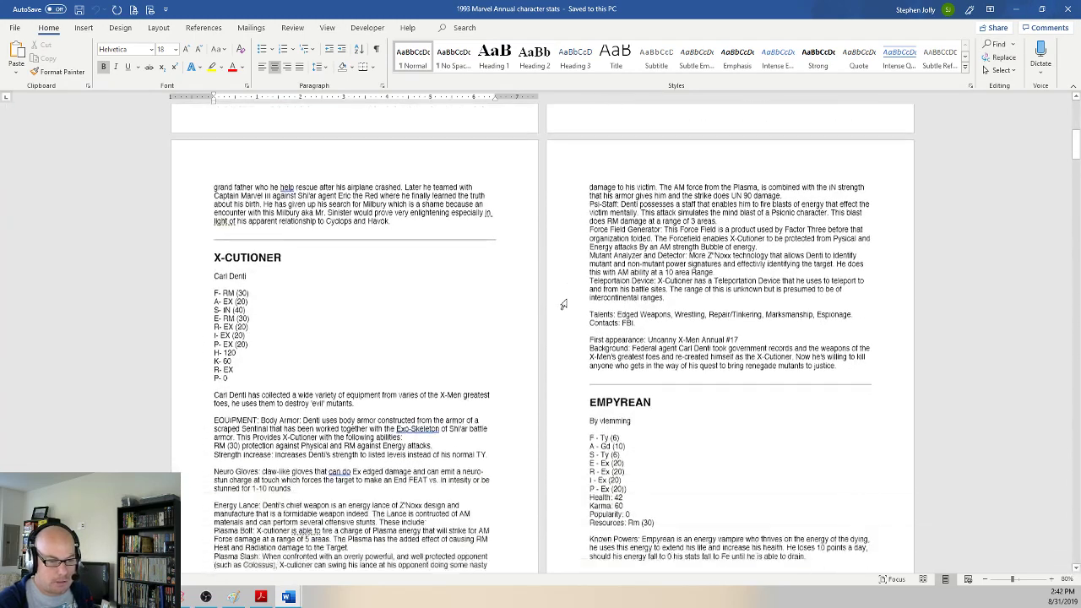
scroll(563, 304, "down", 15)
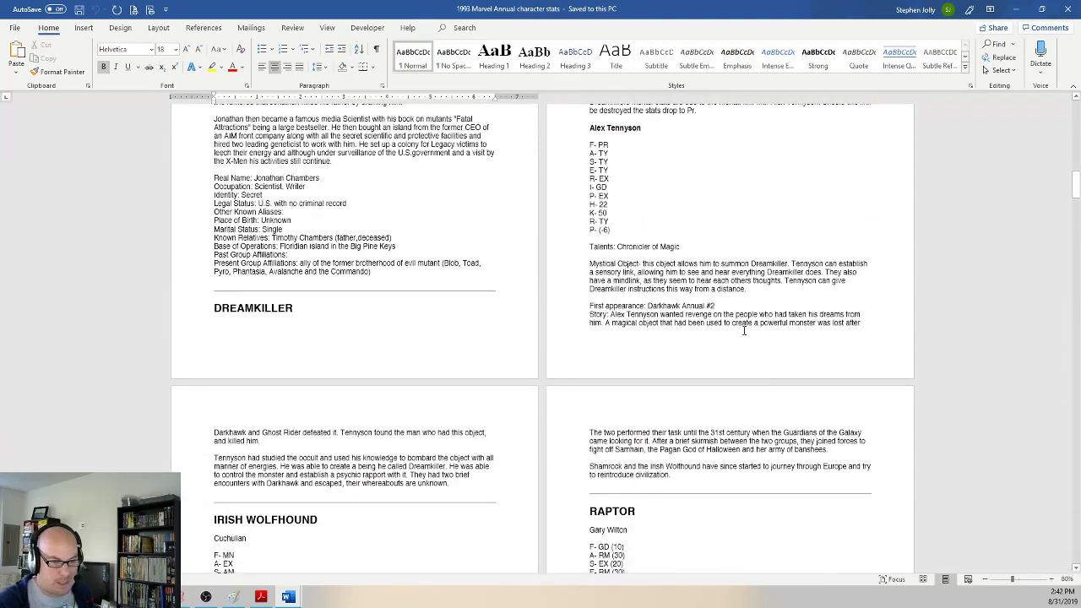
scroll(732, 326, "up", 5)
scroll(553, 285, "down", 1)
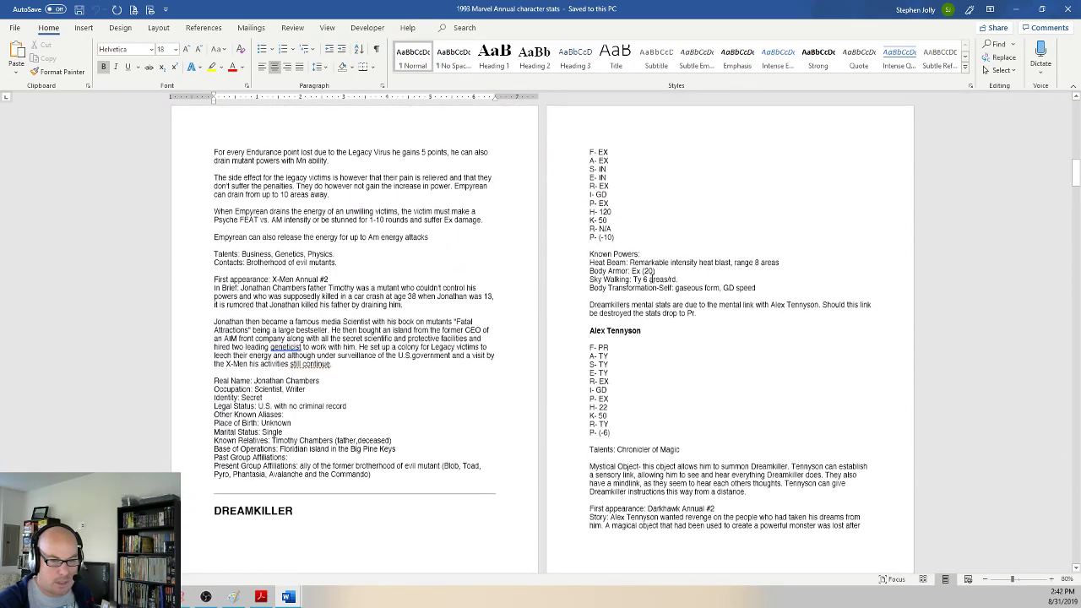
left_click(226, 522)
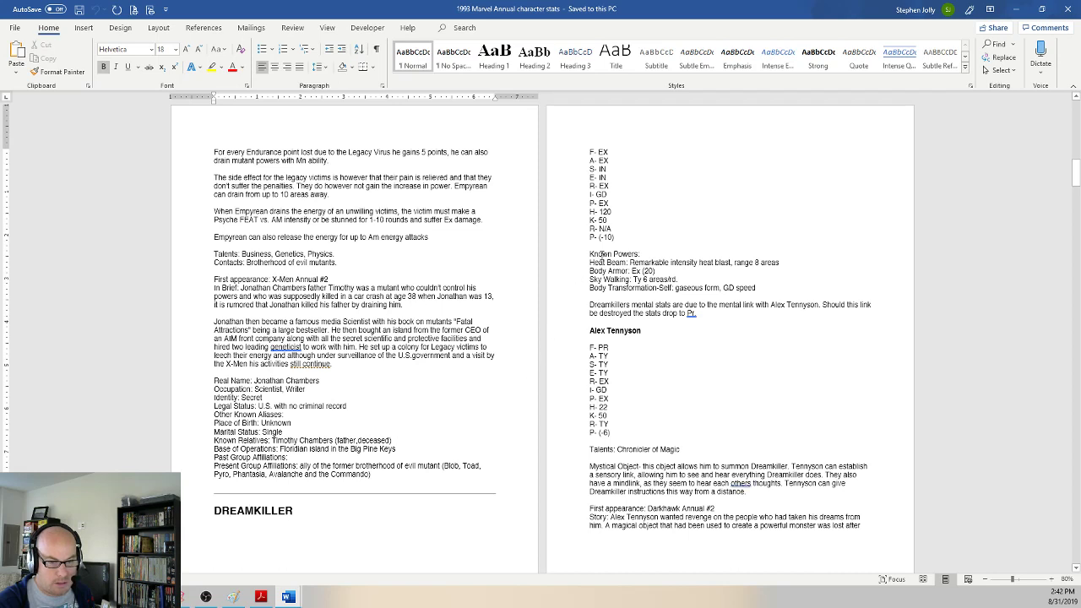
left_click_drag(603, 262, 766, 294)
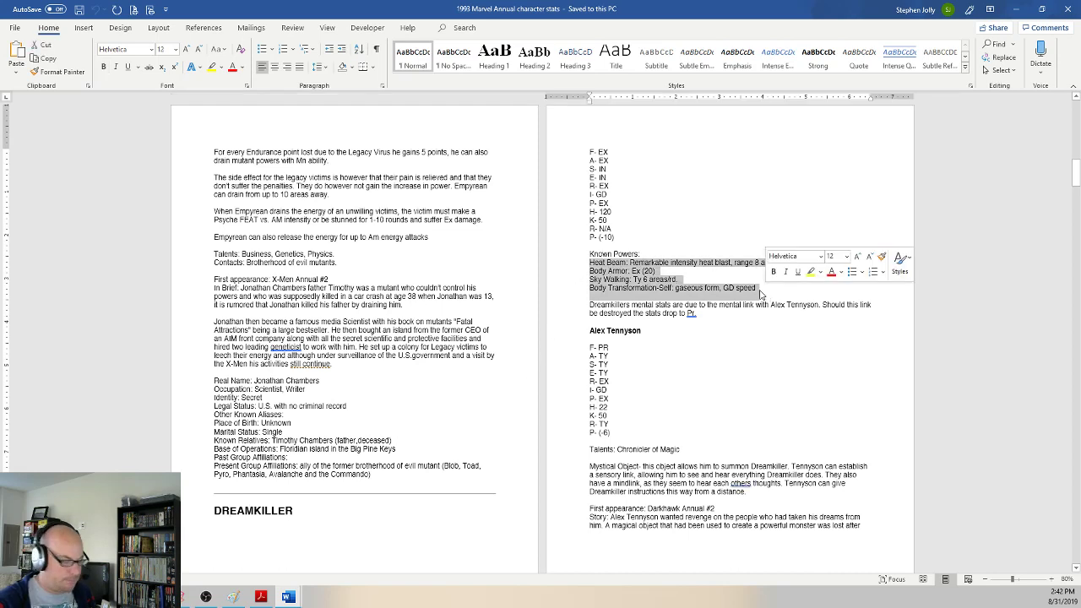
left_click(734, 302)
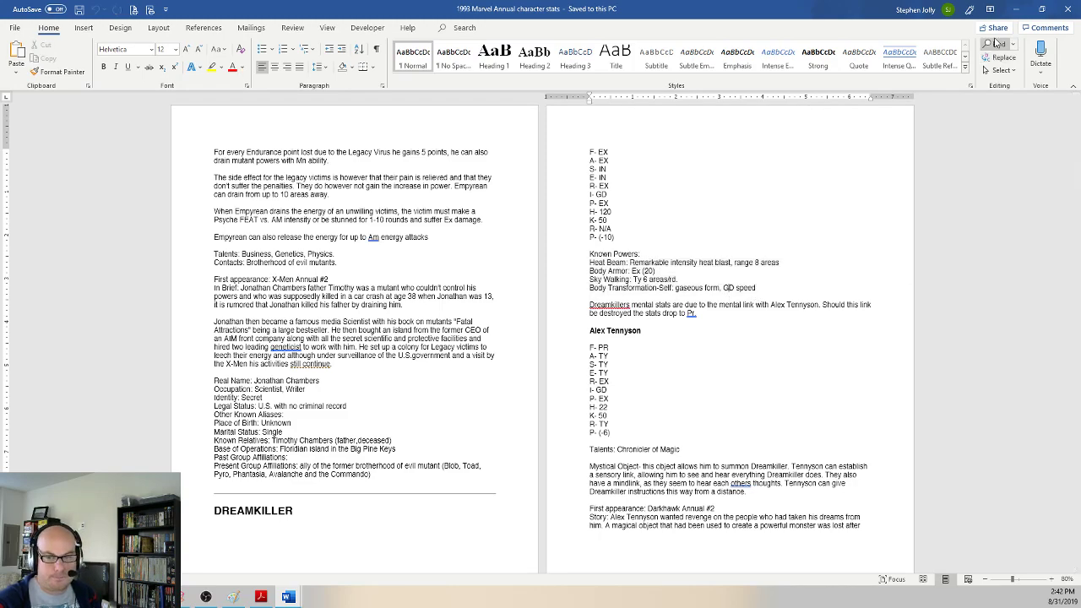
Step: Restore both document windows and arrange them side by side, with MP-0XX_1993 beside the 1993 Marvel Annual character stats
left_click(1042, 9)
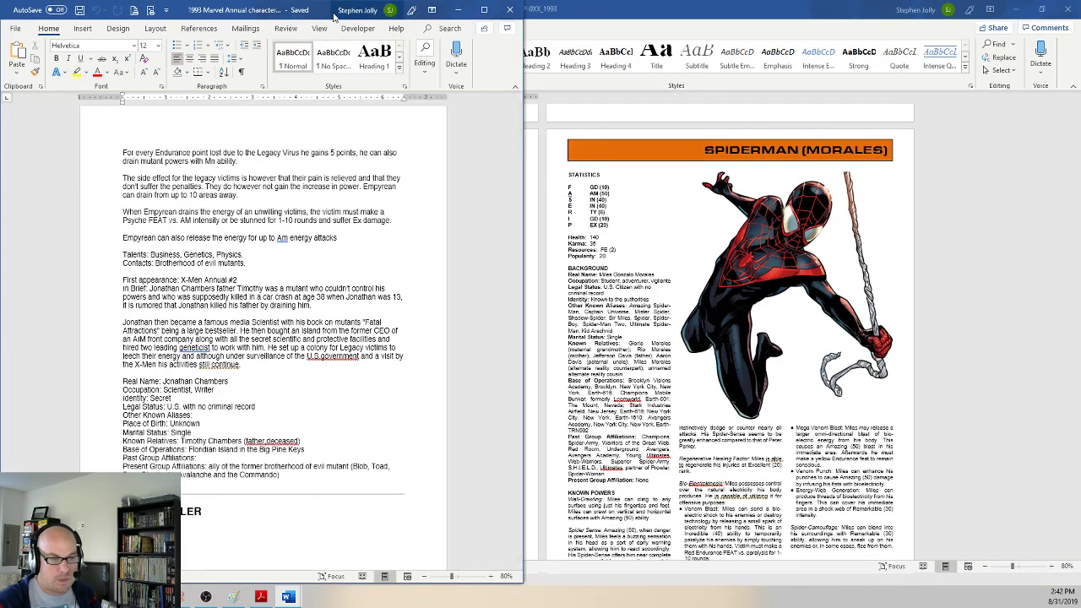
left_click_drag(355, 12, 1079, 38)
left_click_drag(866, 38, 879, 18)
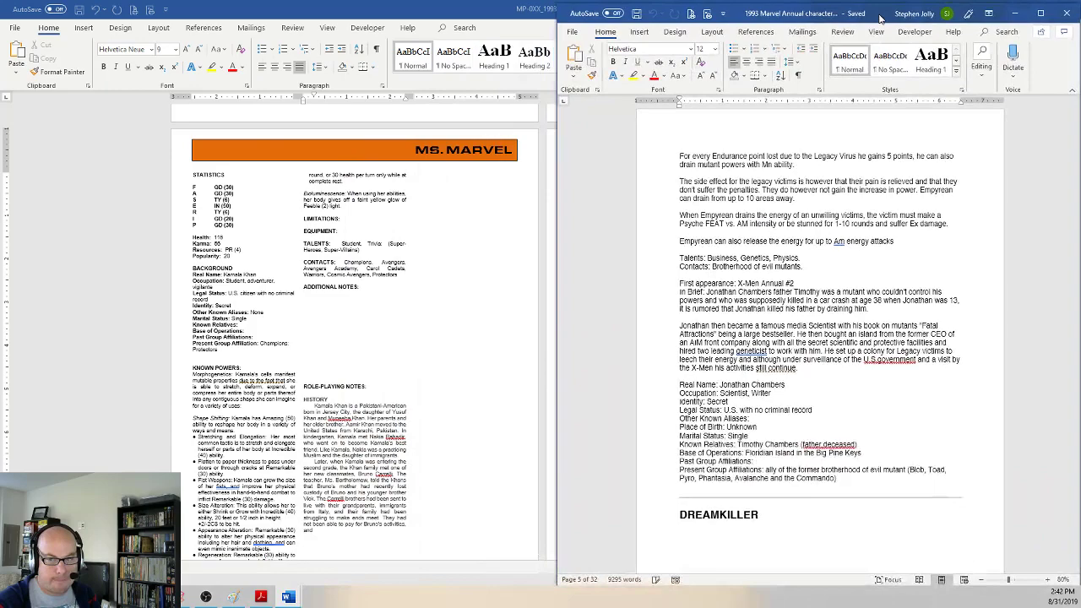
left_click(389, 6)
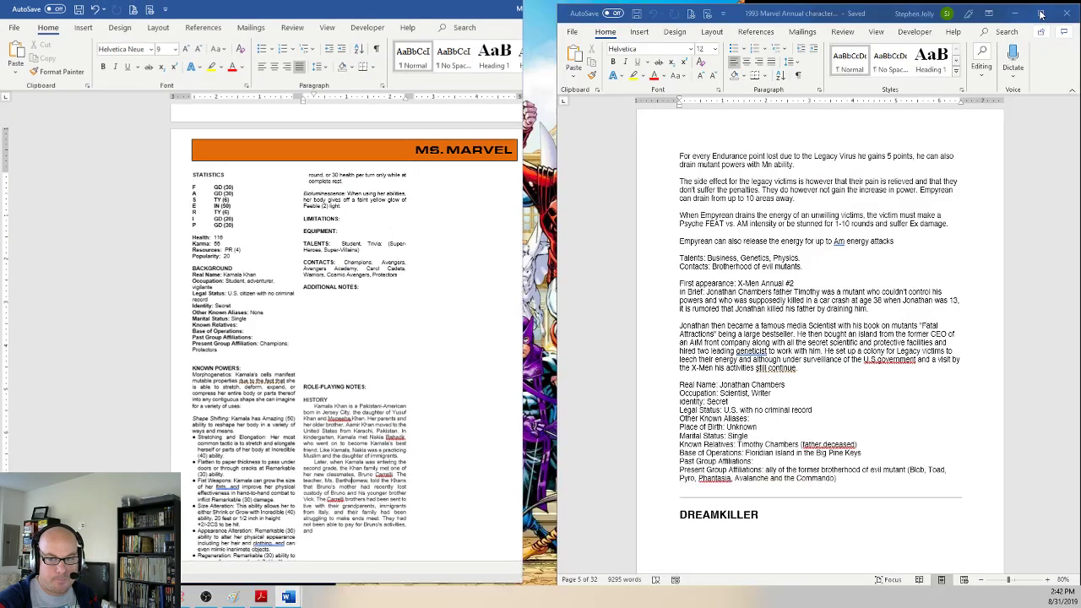
left_click(1041, 8)
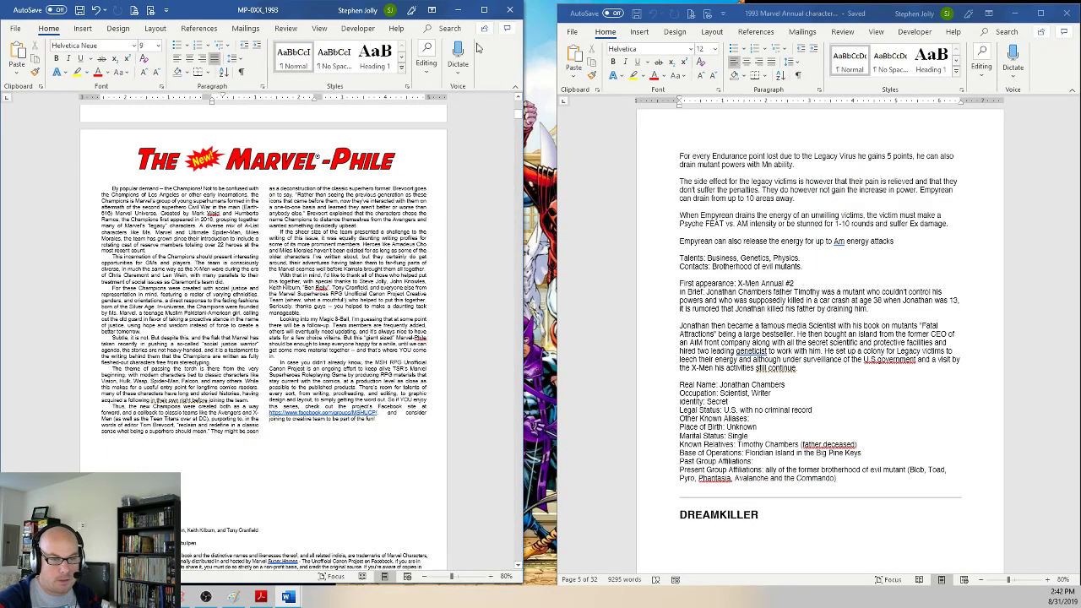
left_click_drag(309, 14, 330, 13)
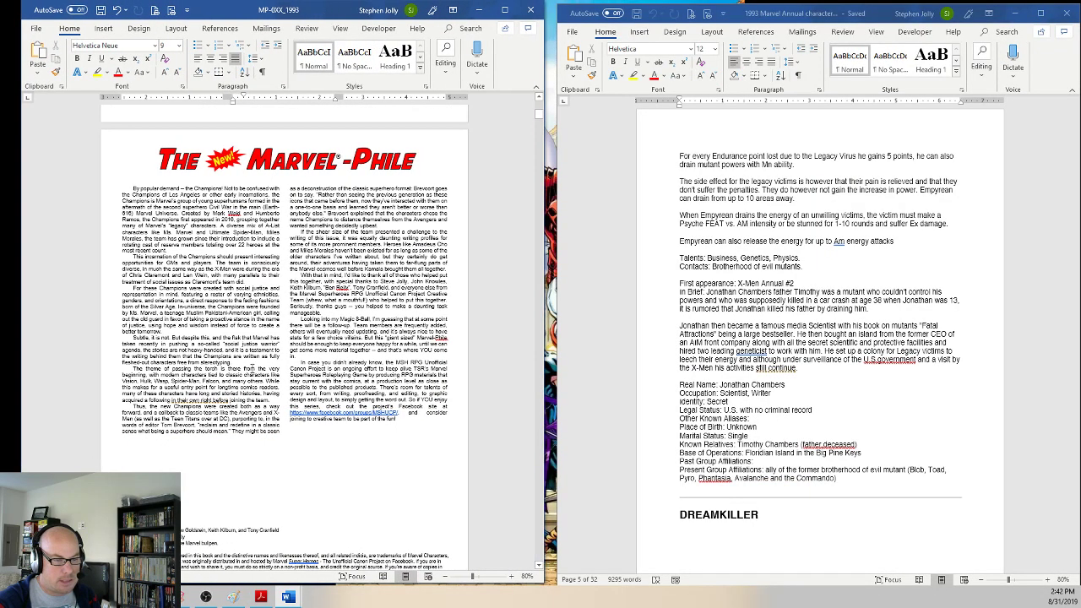
Step: Delete the old power descriptions under Known Powers in the Ms. Marvel entry, from Morphogenetics through Bioluminescence
scroll(148, 336, "down", 10)
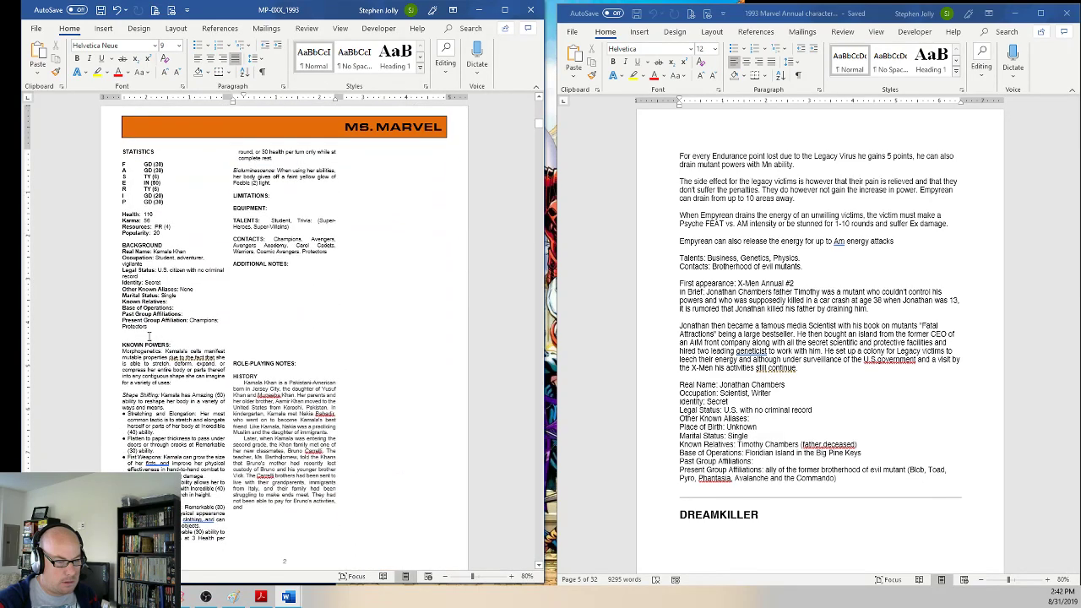
triple_click(275, 176)
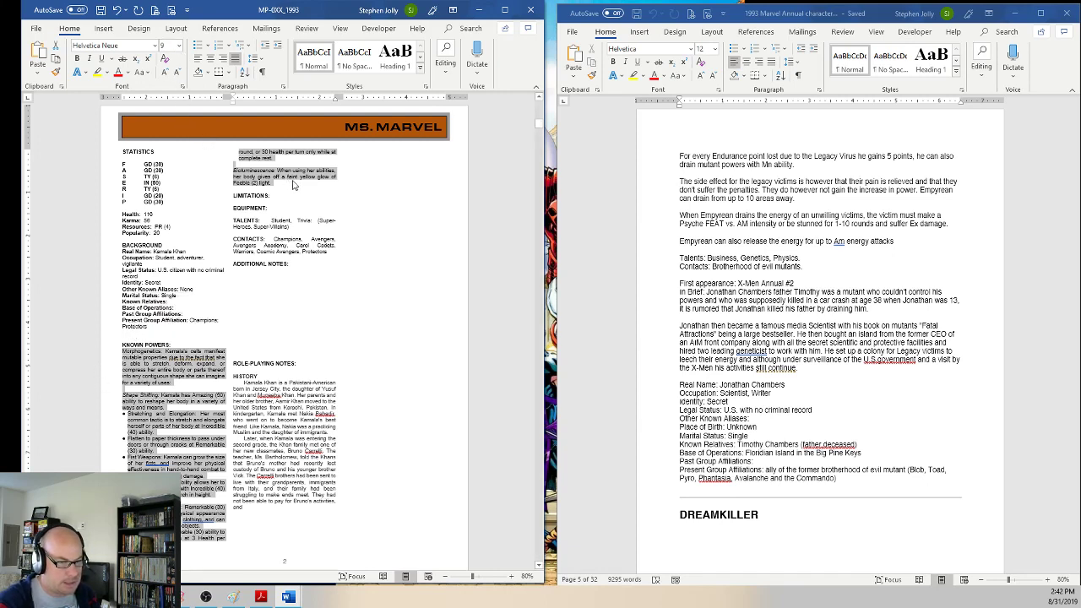
left_click(275, 138)
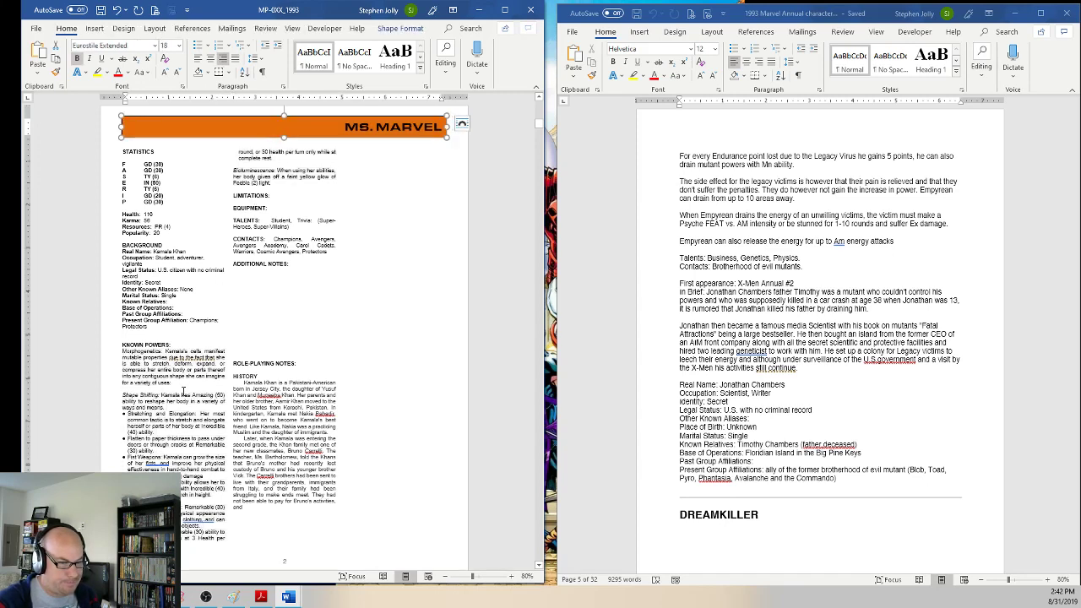
left_click(123, 351)
left_click_drag(123, 351, 196, 504)
key("Delete")
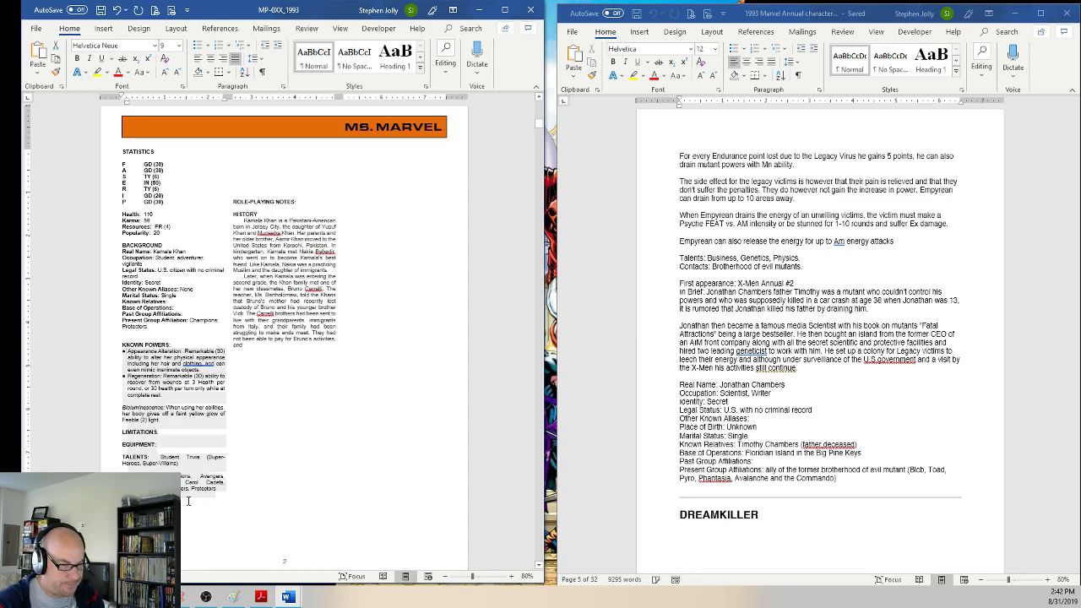
mouse_move(123, 357)
left_mouse_down()
mouse_move(173, 402)
mouse_move(109, 352)
left_mouse_up()
key("Delete")
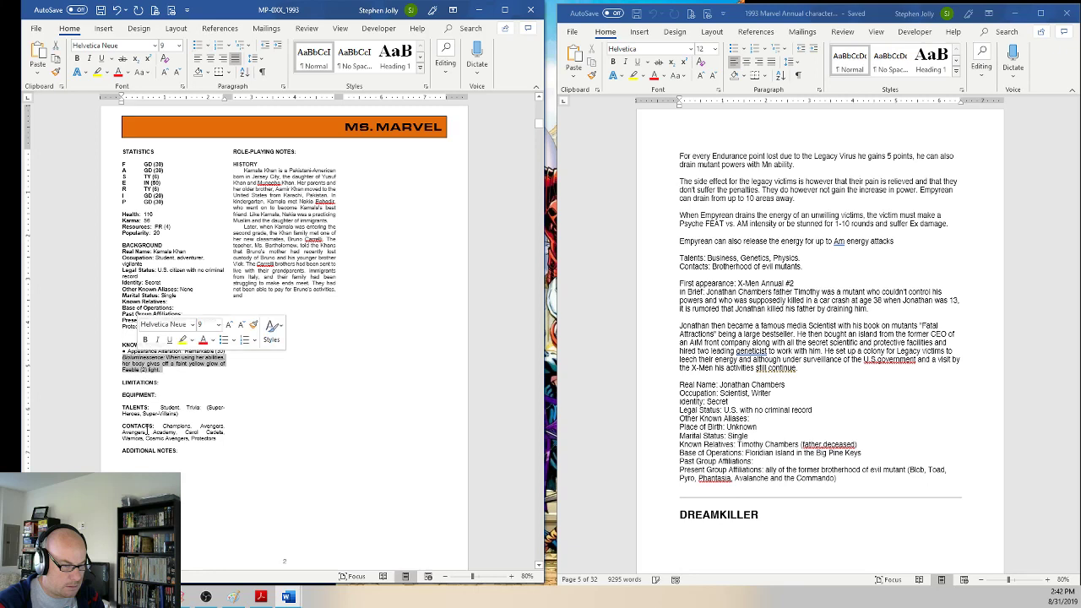
key("BackSpace")
Step: Add blank lines under Known Powers and remove the leftover Appearance Alteration bullet
key("ctrl+v")
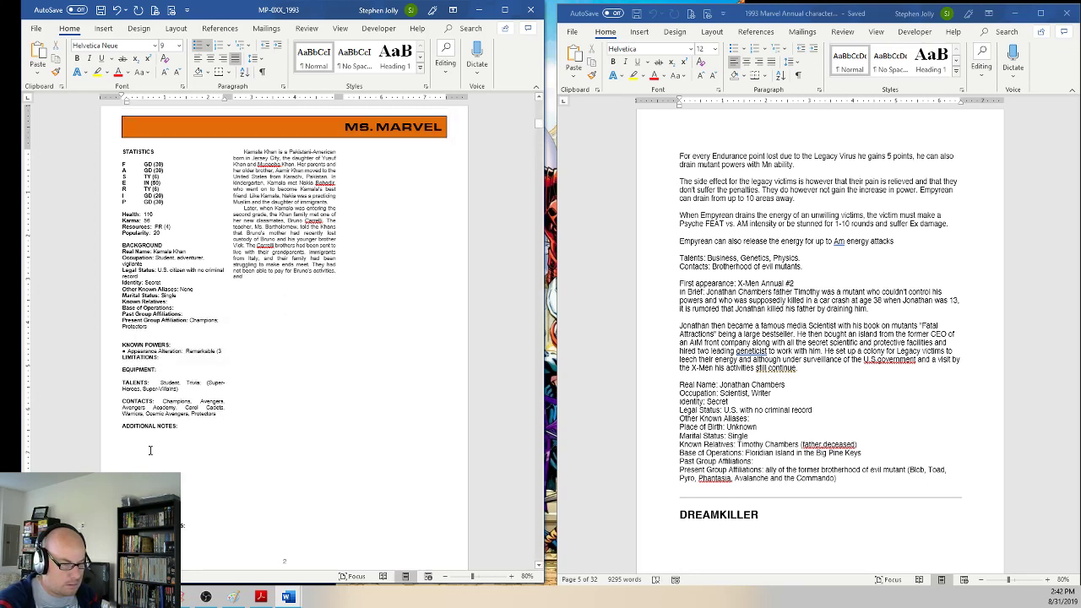
key("ctrl+v")
key("Return")
key("Return")
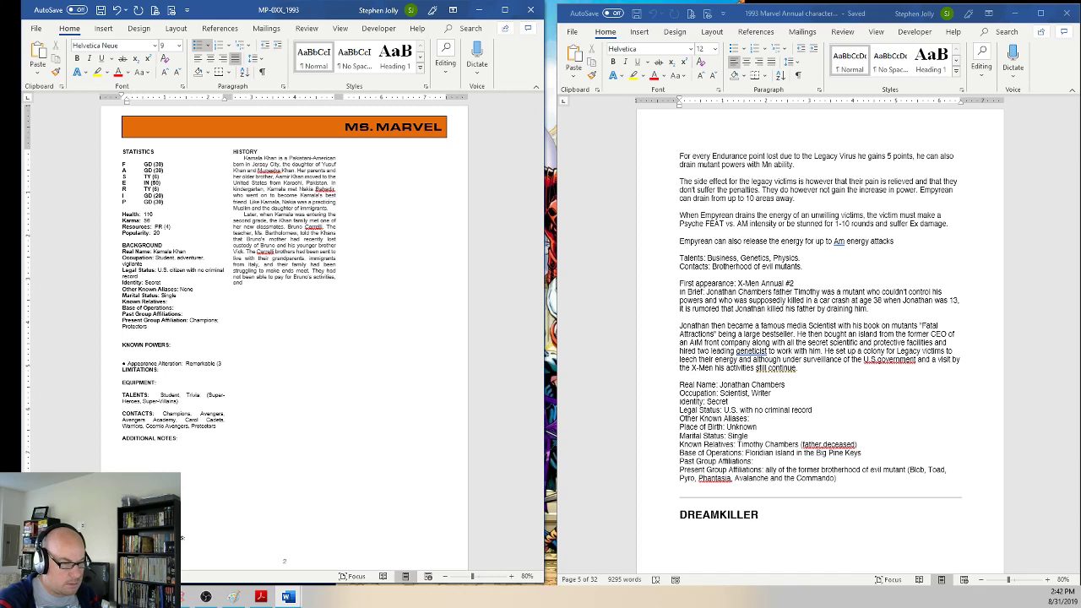
key("ctrl+z")
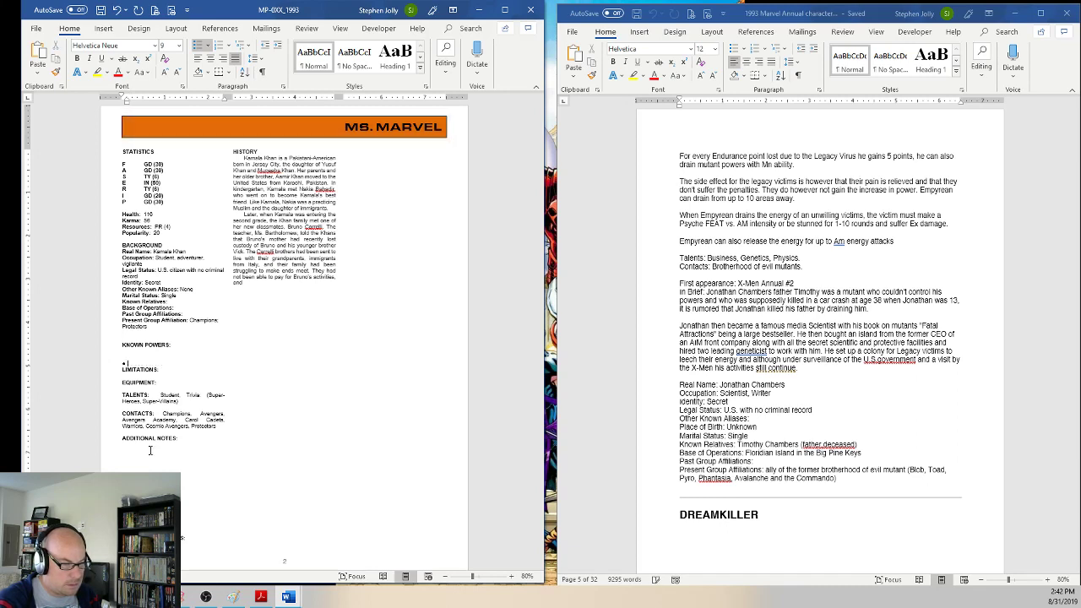
key("ctrl+z")
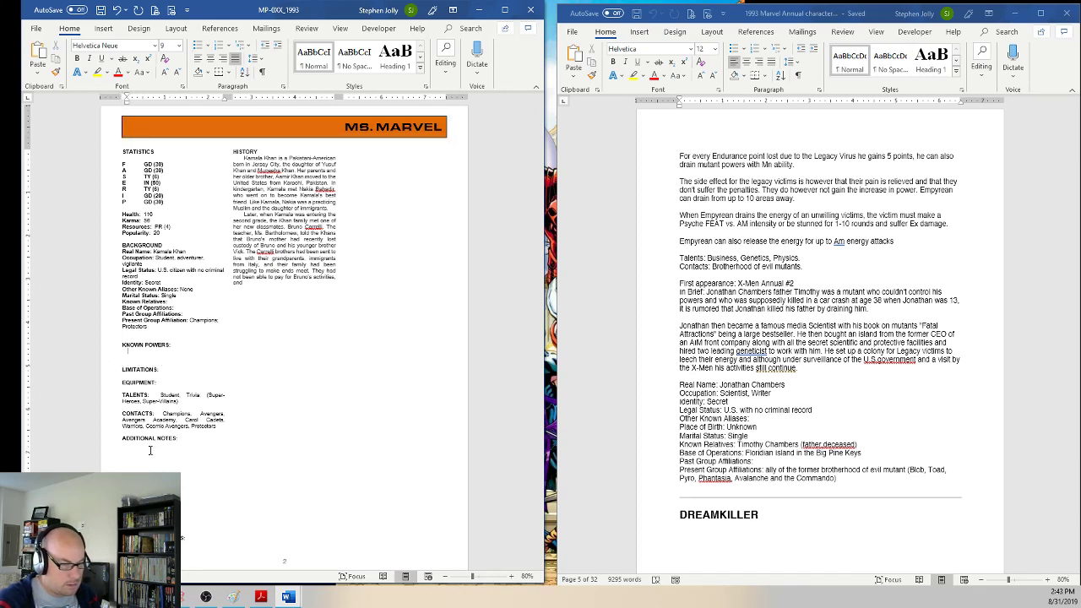
Step: Paste Dreamkiller's powers under Known Powers as text only, so they take the entry's formatting
type("Heat Beam: Remarkable intensity heat blast, range 8 areas Body Armor: Ex (20) Sky Walking: Ty 6 areas/rd. Body Transformation-Self: gaseous form, GD speed")
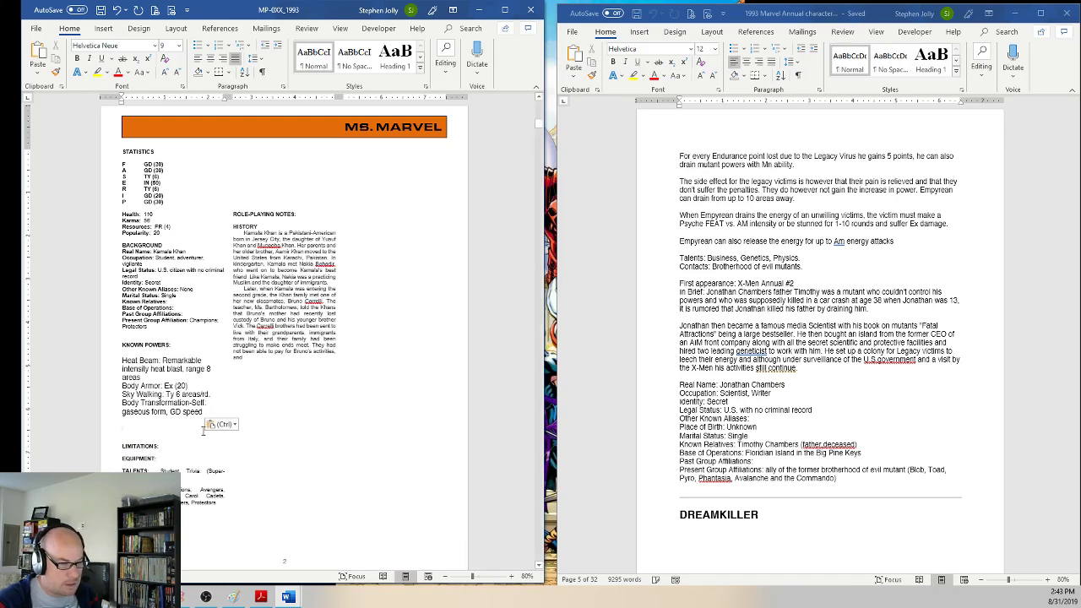
left_click(223, 424)
left_click(265, 456)
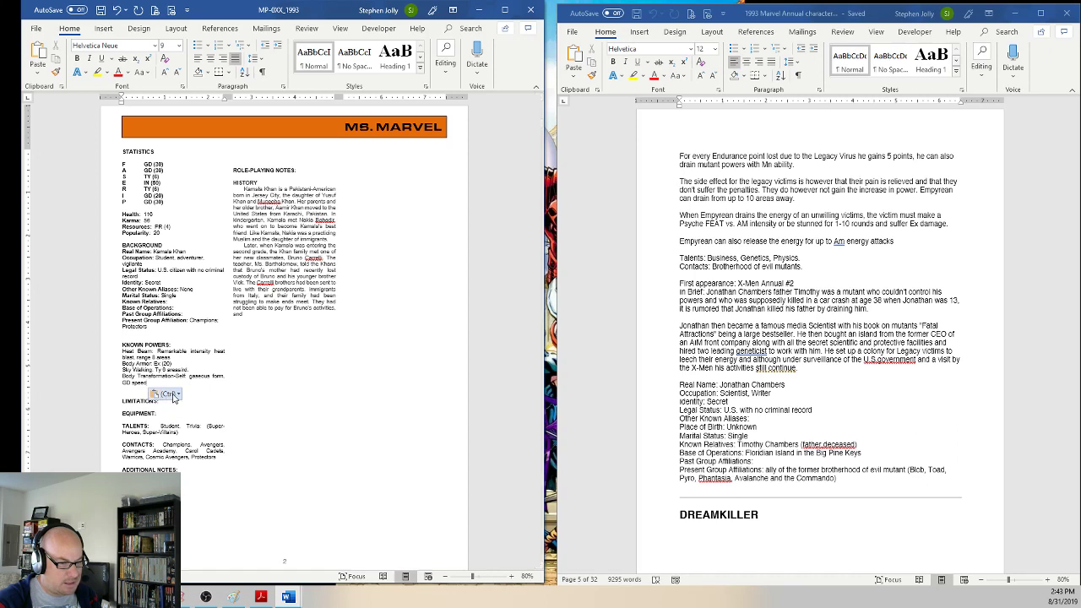
left_click(172, 395)
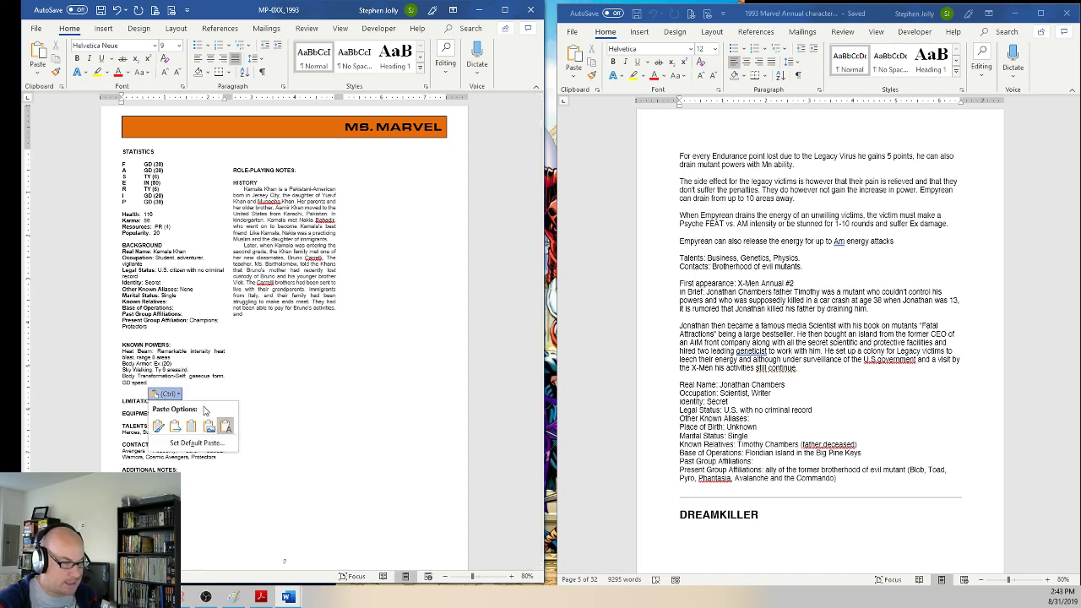
key("Escape")
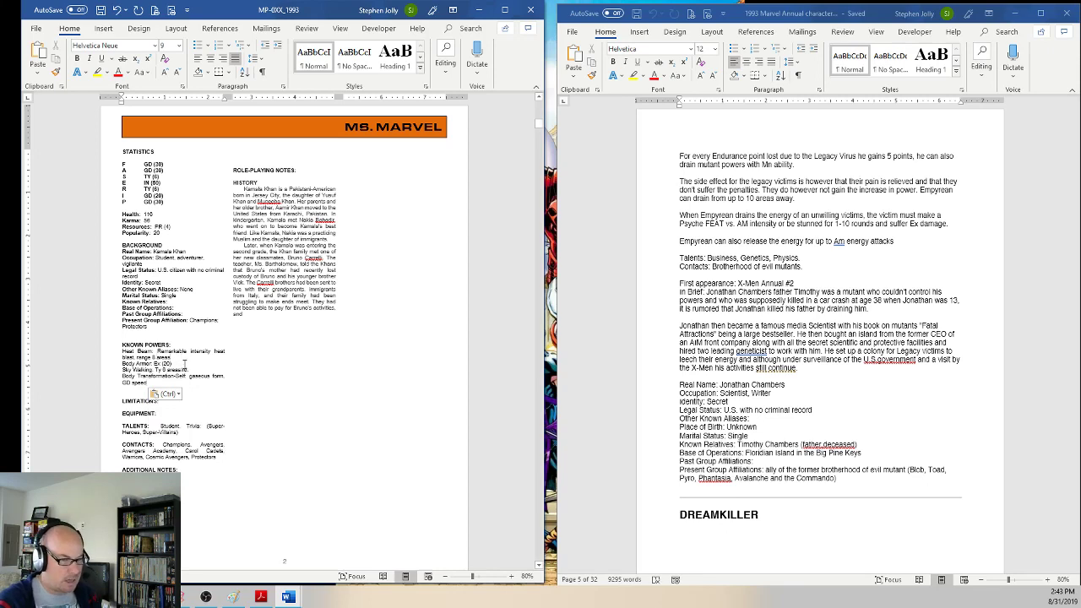
Step: Separate the Heat Beam, Body Armor, Sky Walking and Body Transformation-Self powers with blank lines
key("Return")
key("Return")
key("Down")
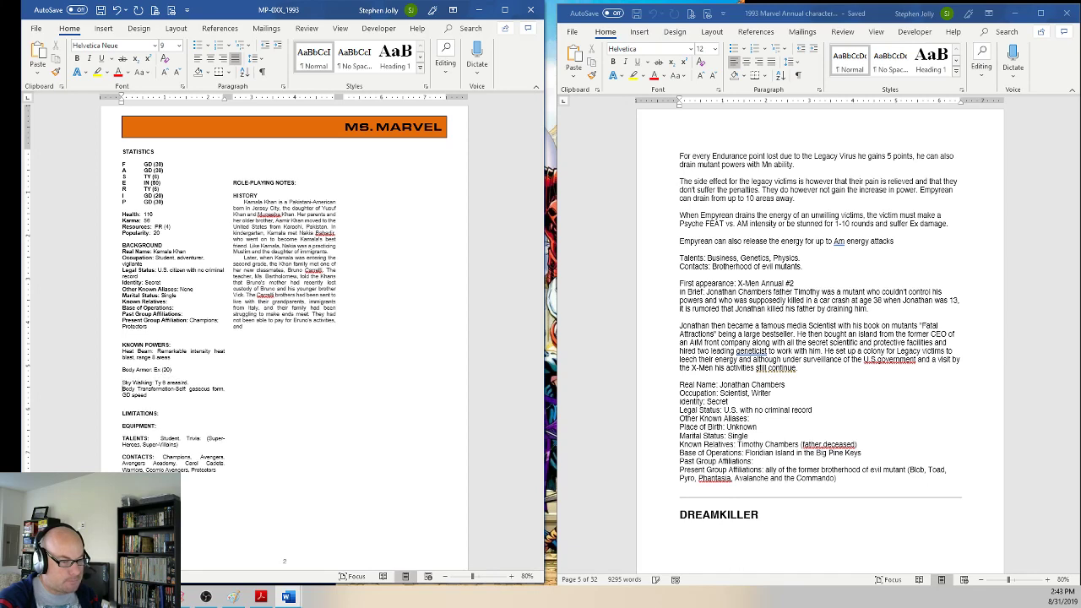
key("Return")
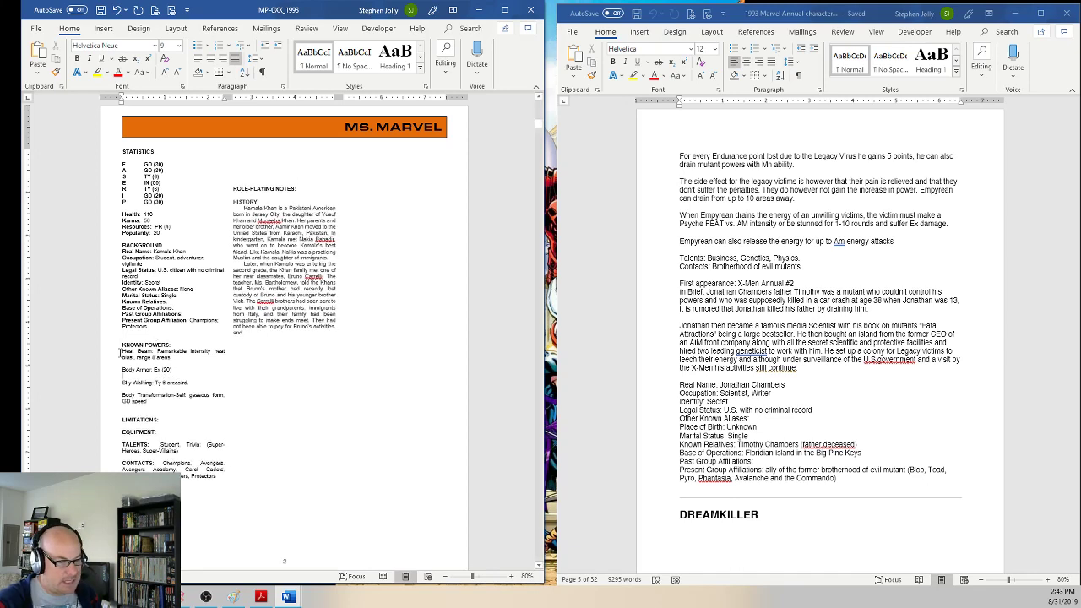
left_click_drag(120, 354, 154, 401)
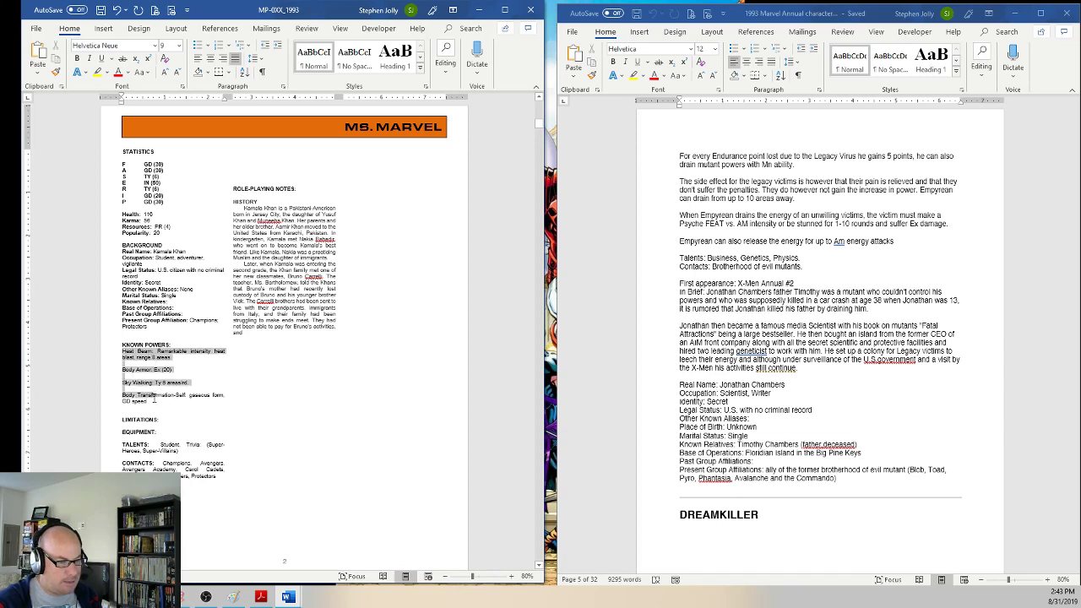
left_click(149, 402)
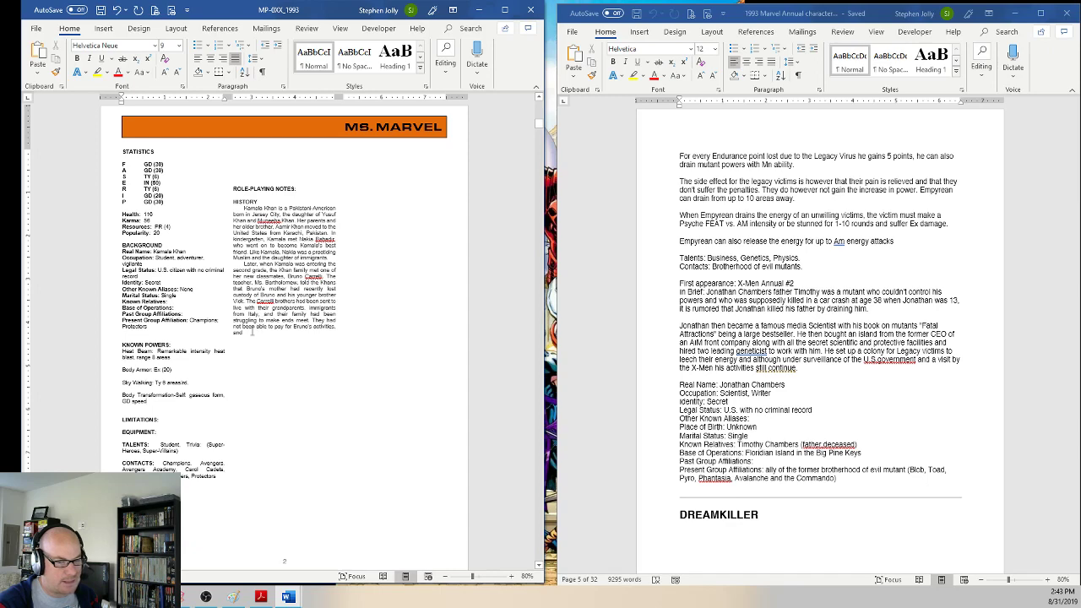
Step: Set the F and A statistics in the Ms. Marvel entry to EX (20), following Dreamkiller's stats in the character document
left_click(703, 336)
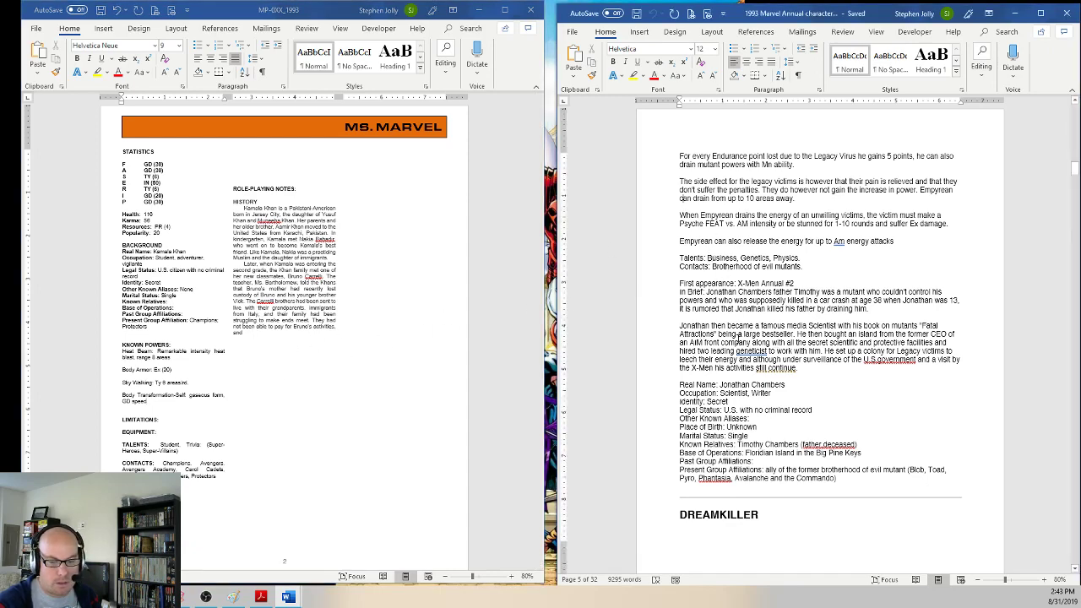
scroll(746, 319, "down", 8)
scroll(747, 319, "down", 5)
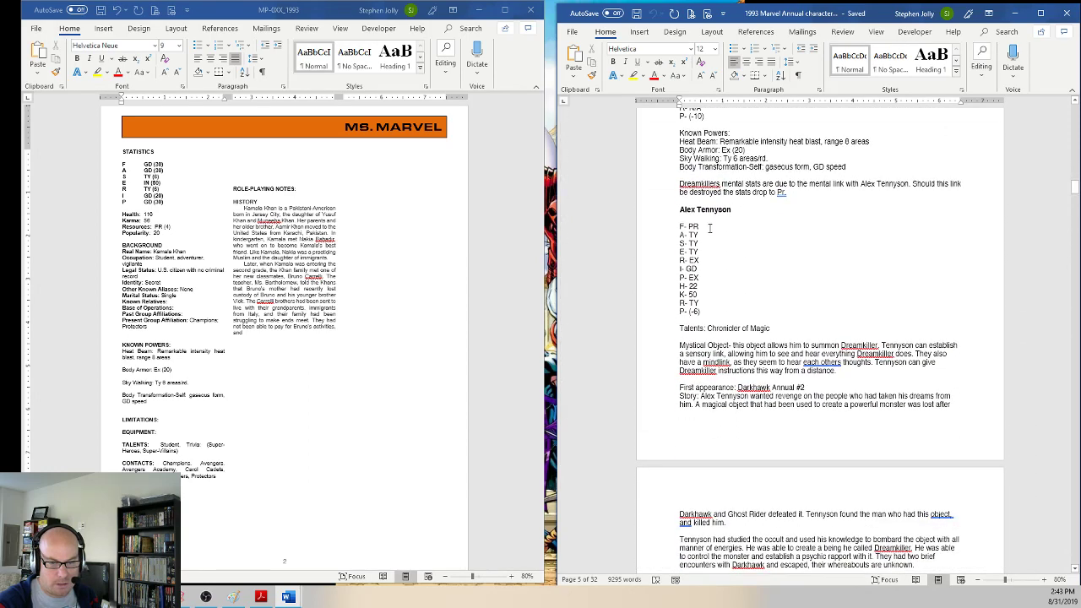
scroll(674, 226, "up", 5)
scroll(673, 225, "down", 2)
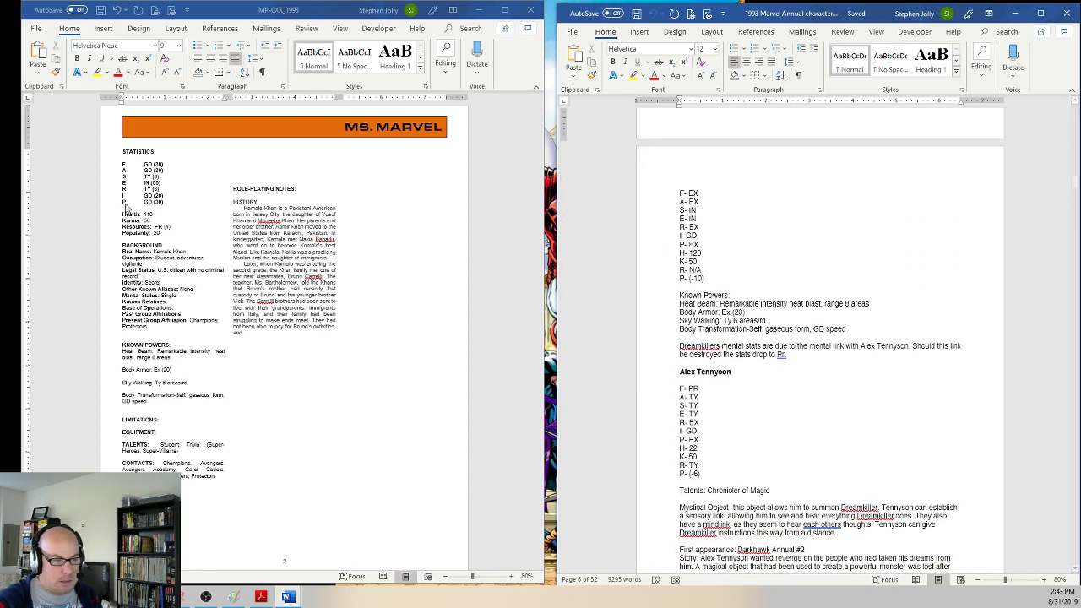
left_click(141, 167)
double_click(148, 165)
type("EX")
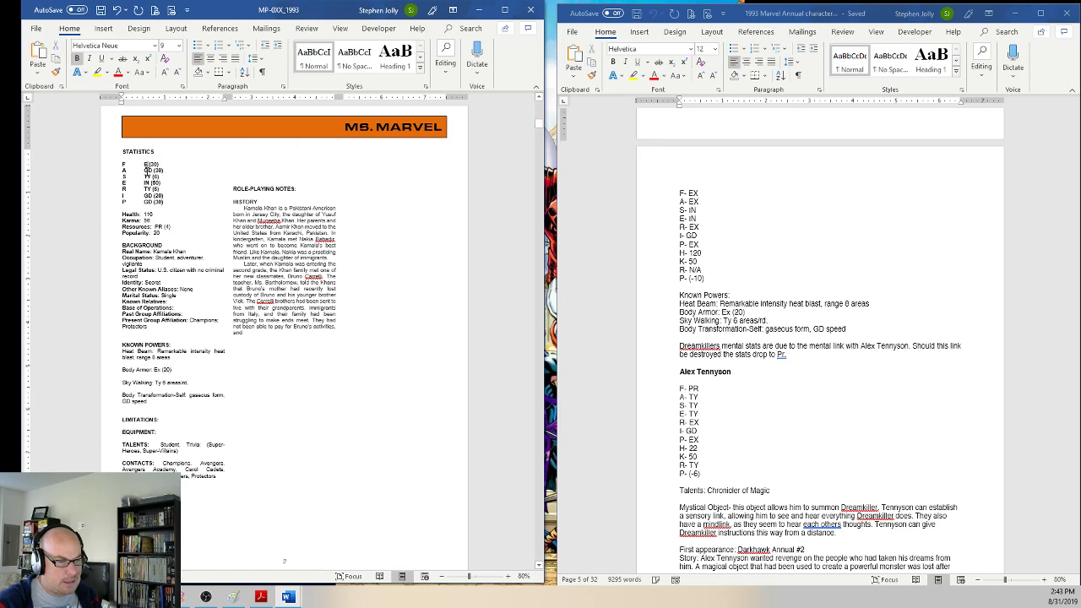
key("BackSpace")
type("2")
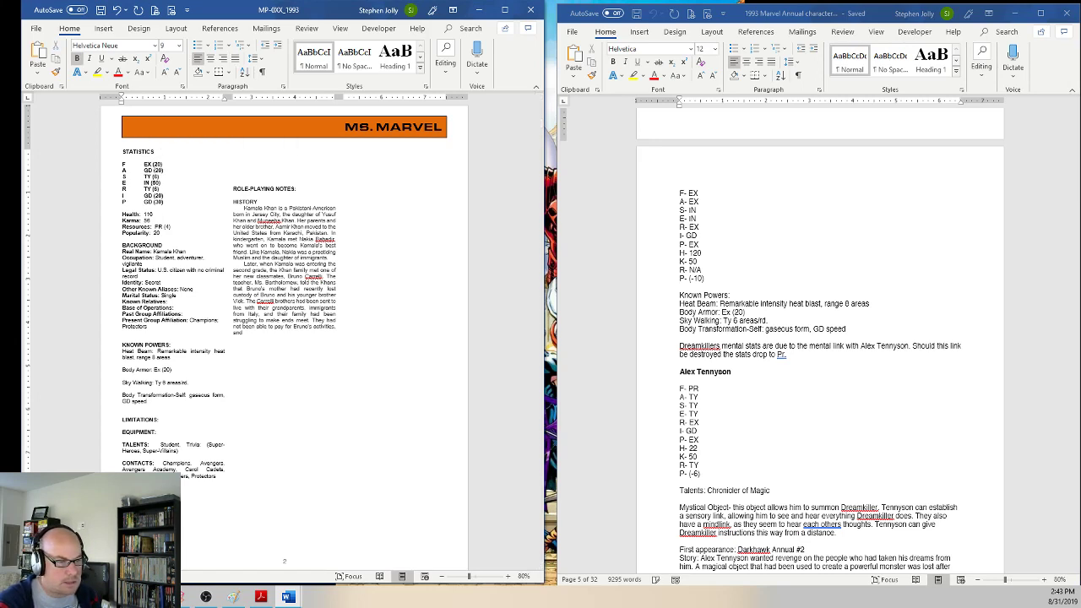
double_click(149, 170)
type("EX")
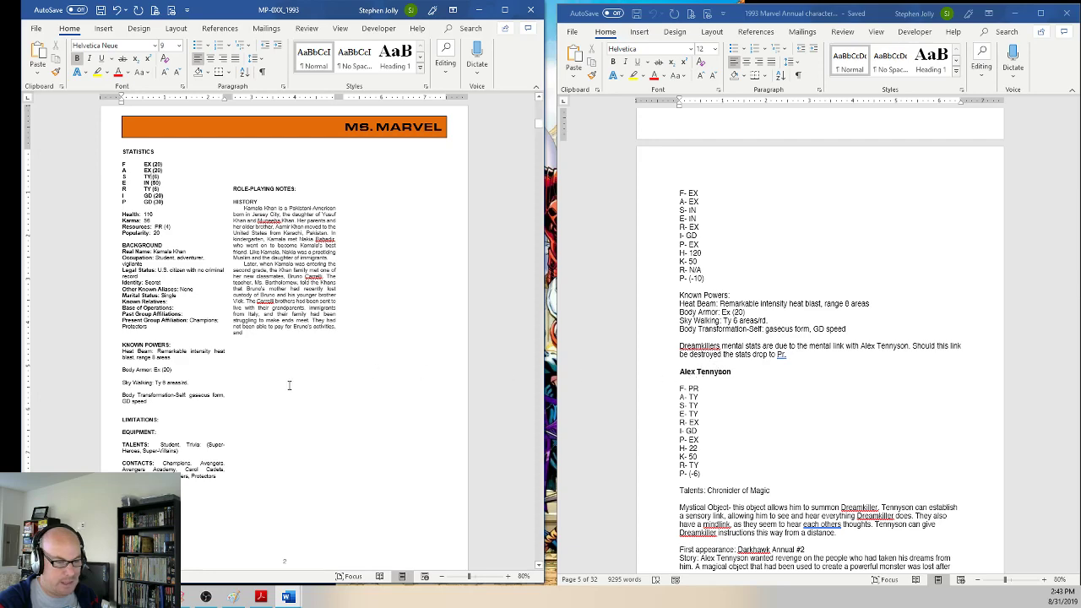
Step: Review Dreamkiller's mental link note and Alex Tennyson's stats in the character document, and look over the other entries in the Marvel-Phile
left_click(822, 482)
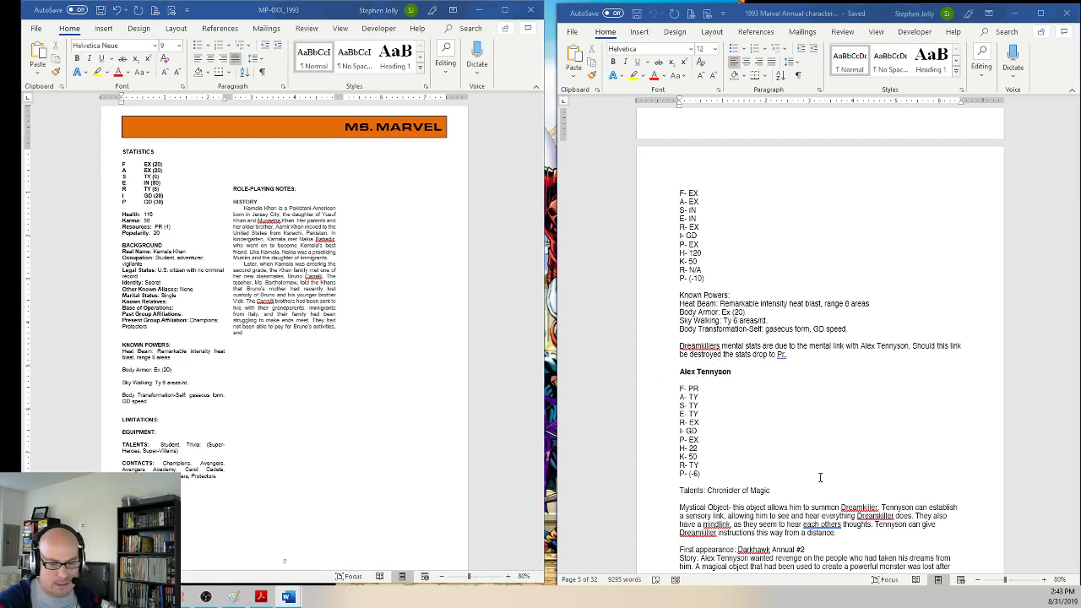
scroll(772, 438, "down", 3)
scroll(772, 438, "up", 1)
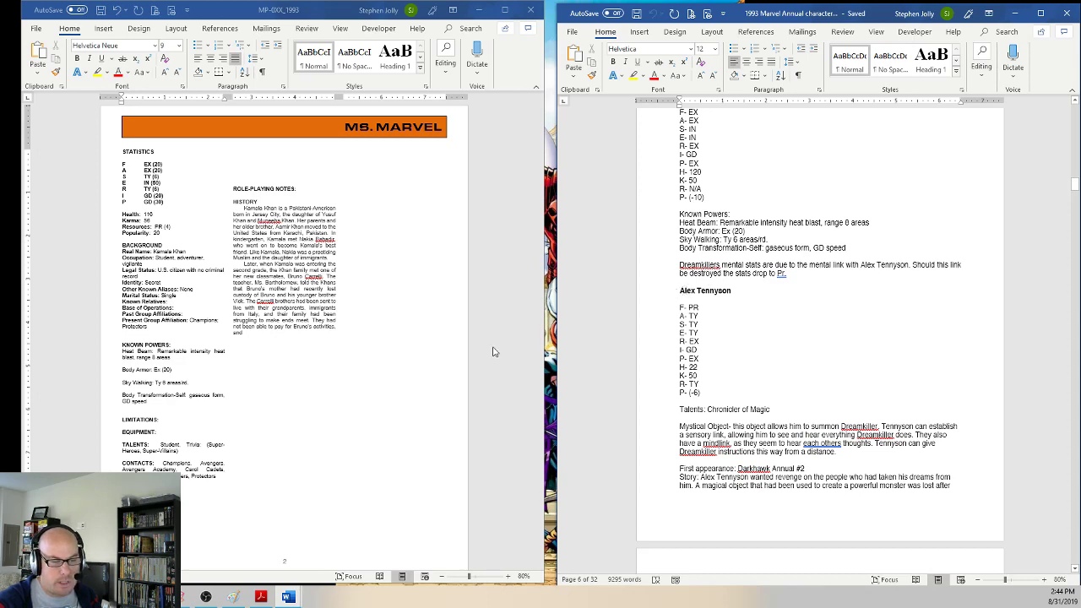
scroll(754, 359, "up", 2)
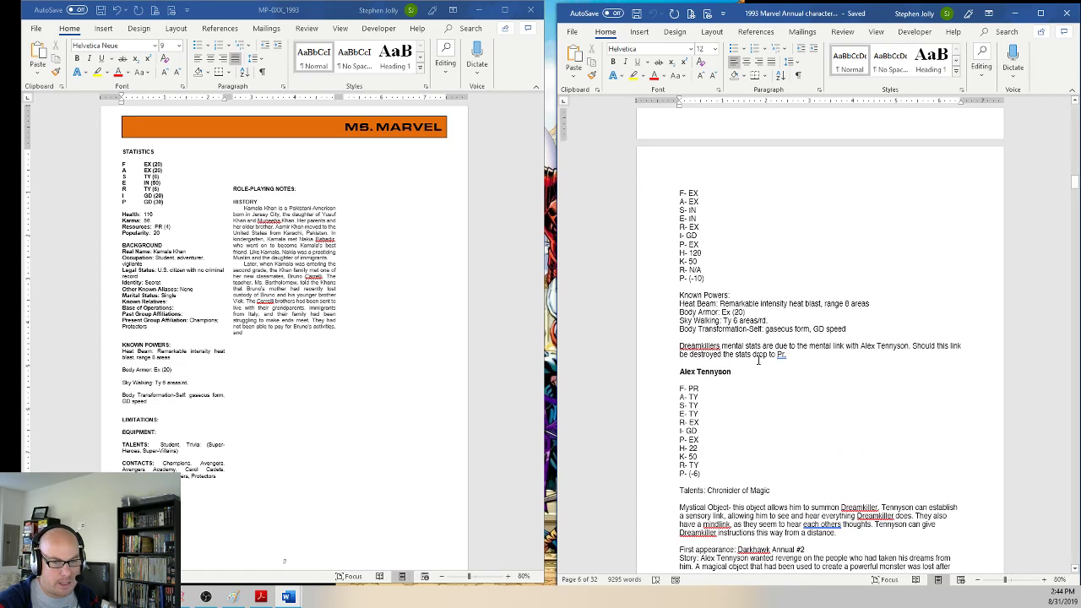
scroll(758, 360, "down", 1)
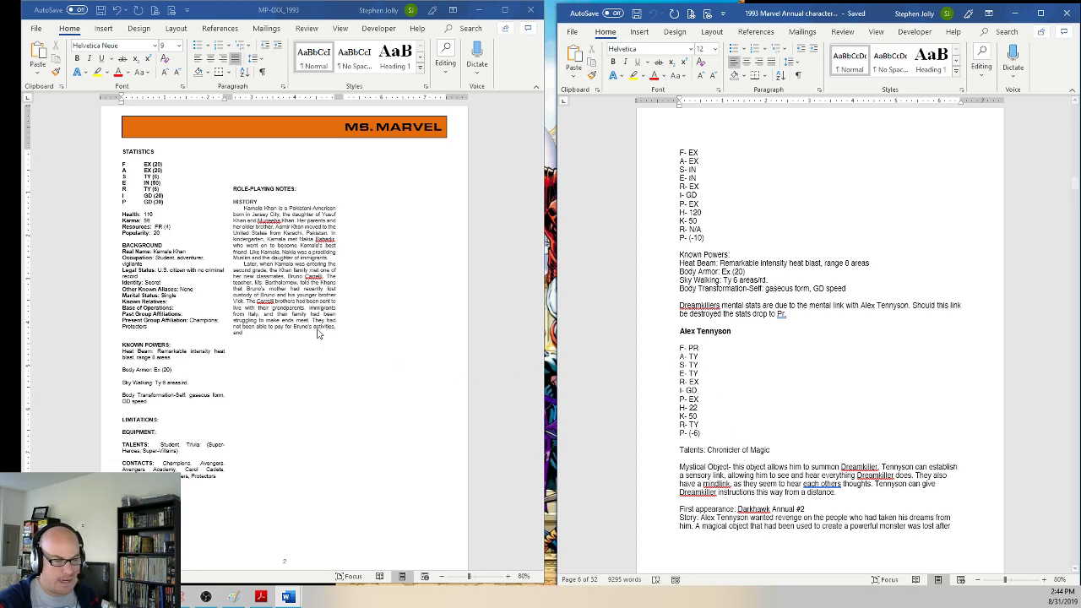
scroll(225, 413, "down", 15)
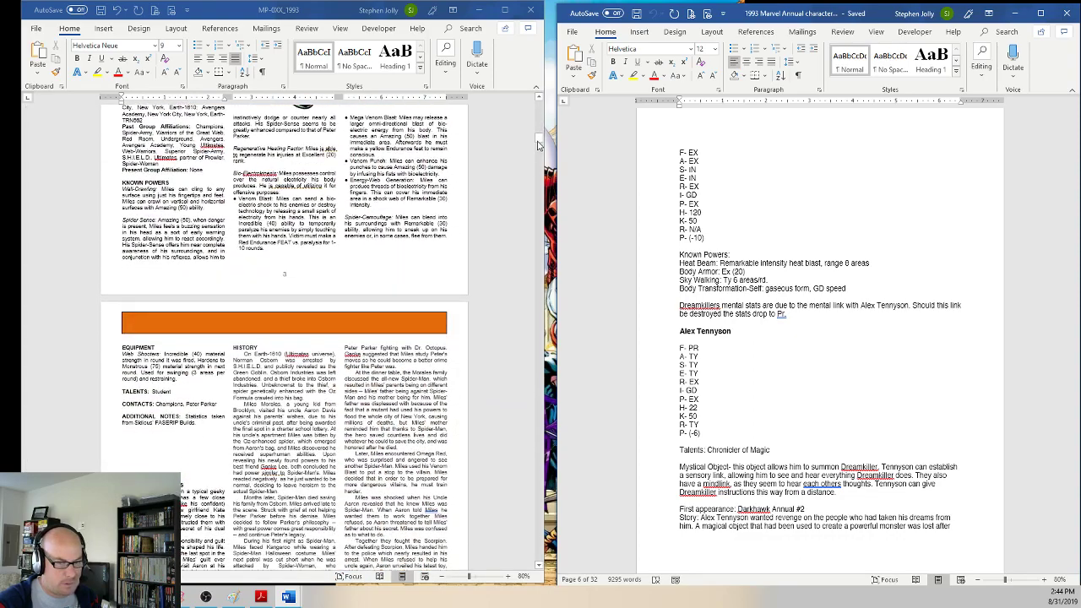
mouse_move(539, 145)
left_mouse_down()
mouse_move(535, 367)
mouse_move(530, 142)
left_mouse_up()
scroll(176, 217, "up", 15)
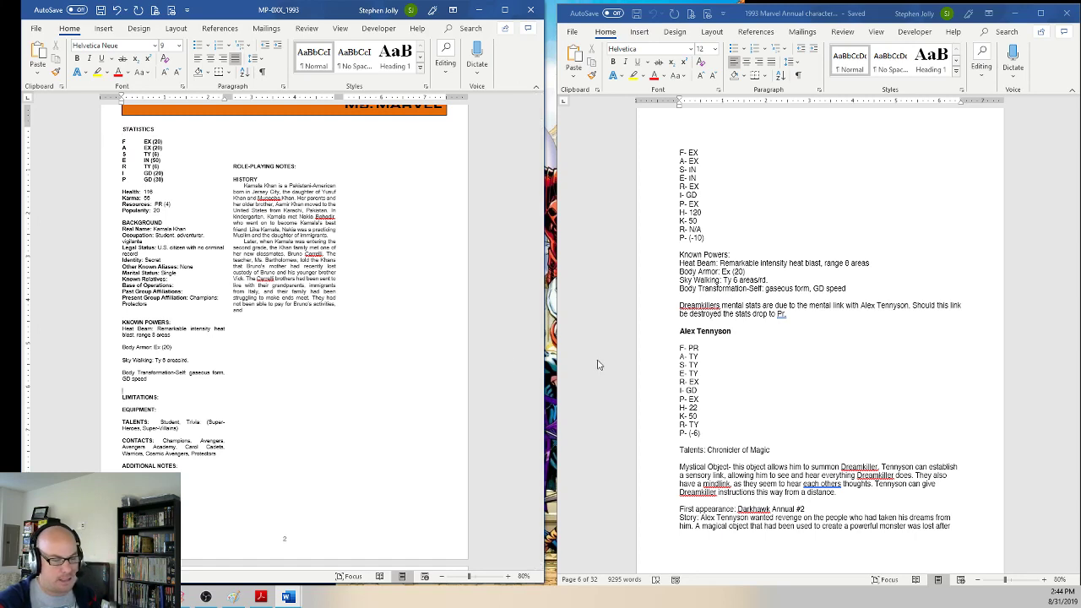
Step: Start a tab-separated F, A, S, E heading row below the powers and give it five closely spaced tab stops
key("Return")
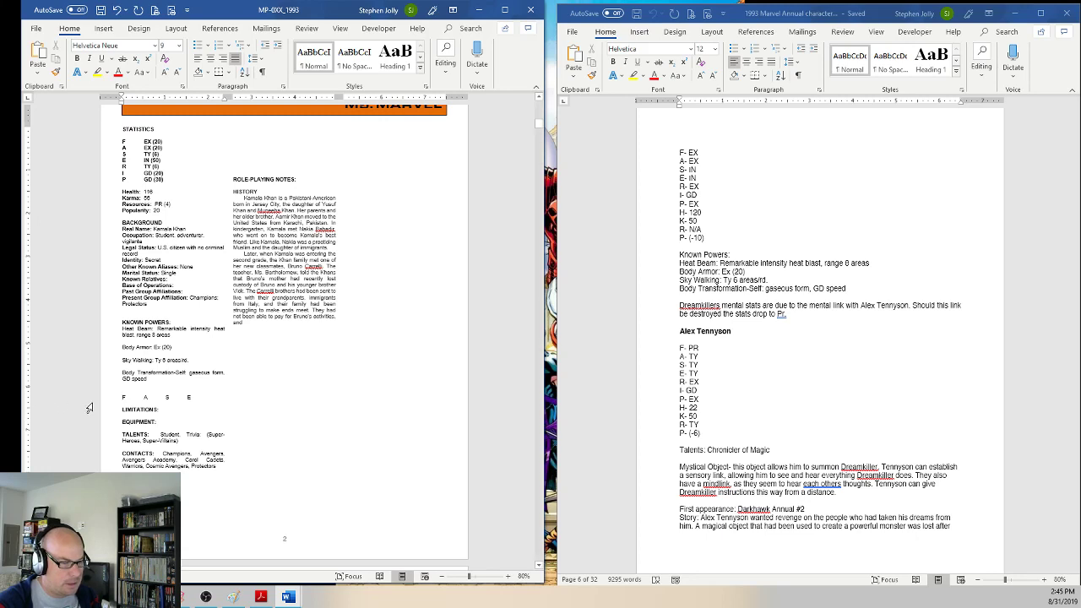
left_click(103, 399)
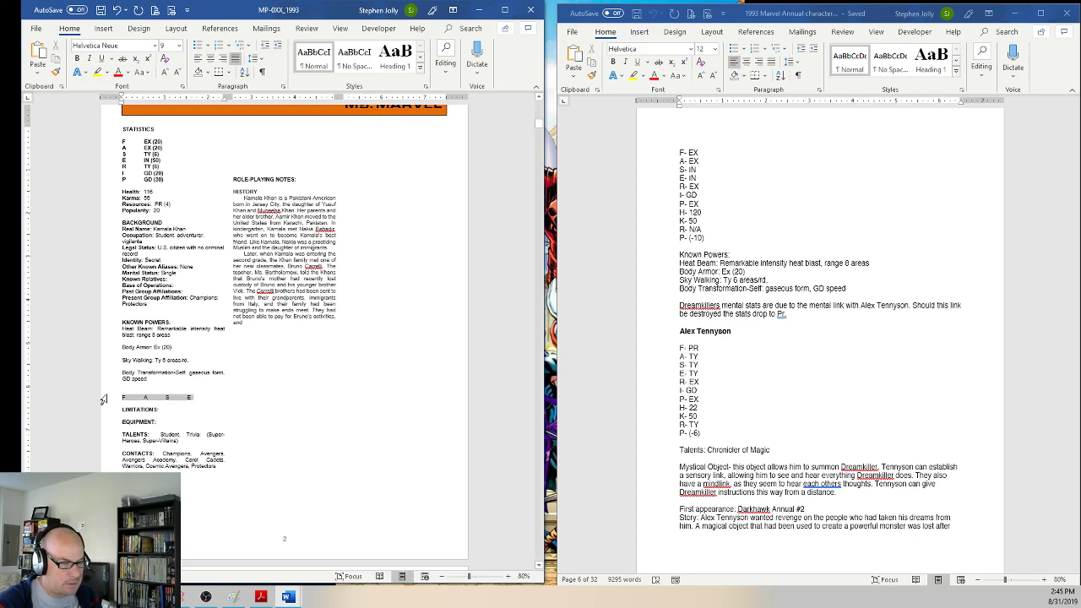
left_click(136, 100)
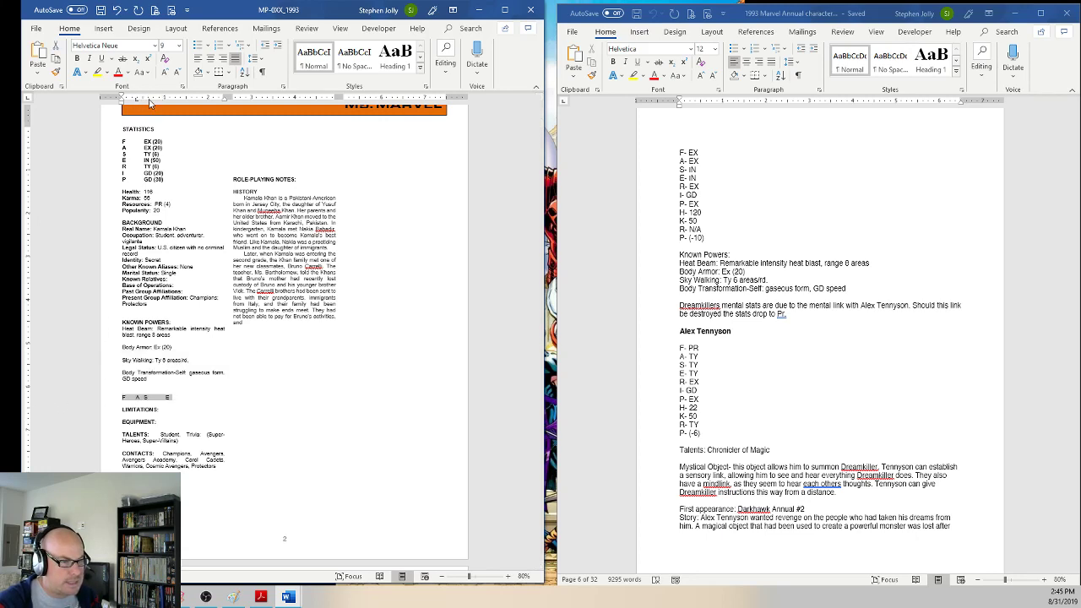
left_click(151, 100)
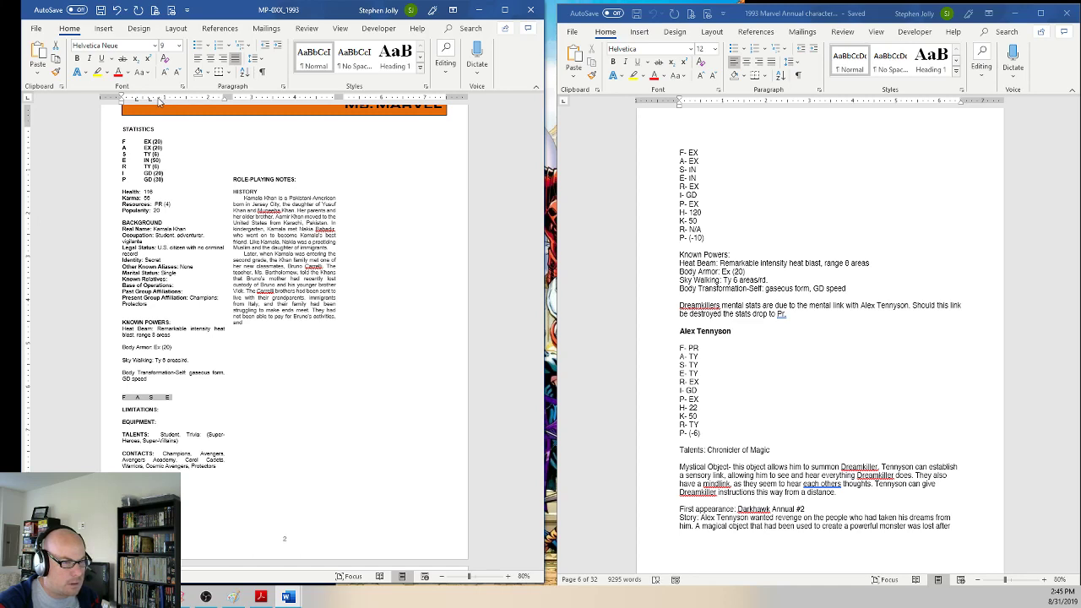
left_click(163, 100)
left_click_drag(163, 100, 160, 100)
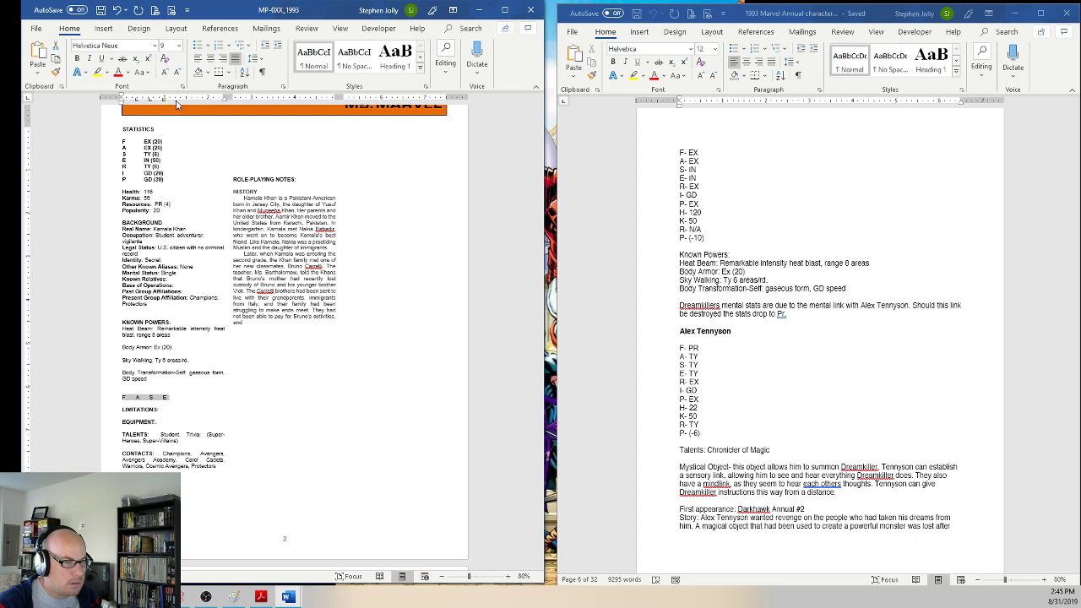
left_click(177, 101)
left_click(190, 101)
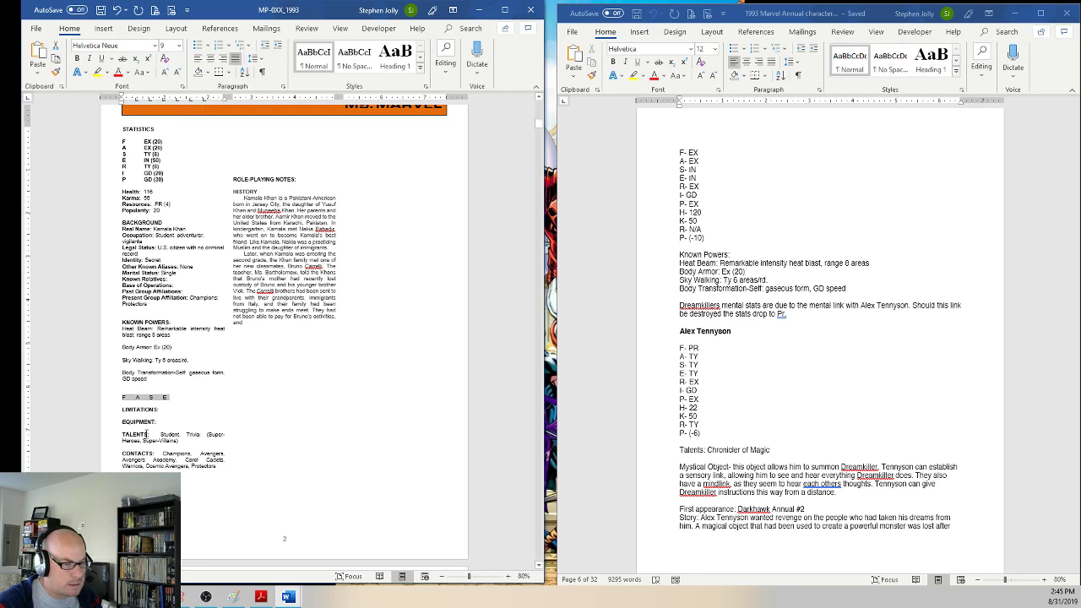
Step: Complete the stat heading row with tab-separated R, I and P
left_click(181, 397)
key("Tab")
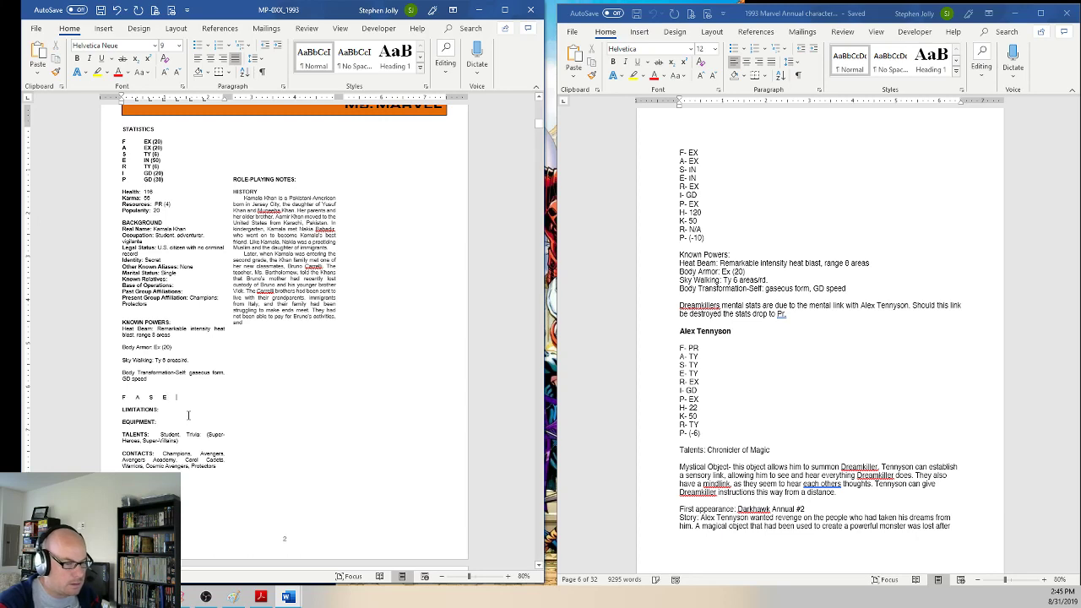
type("R")
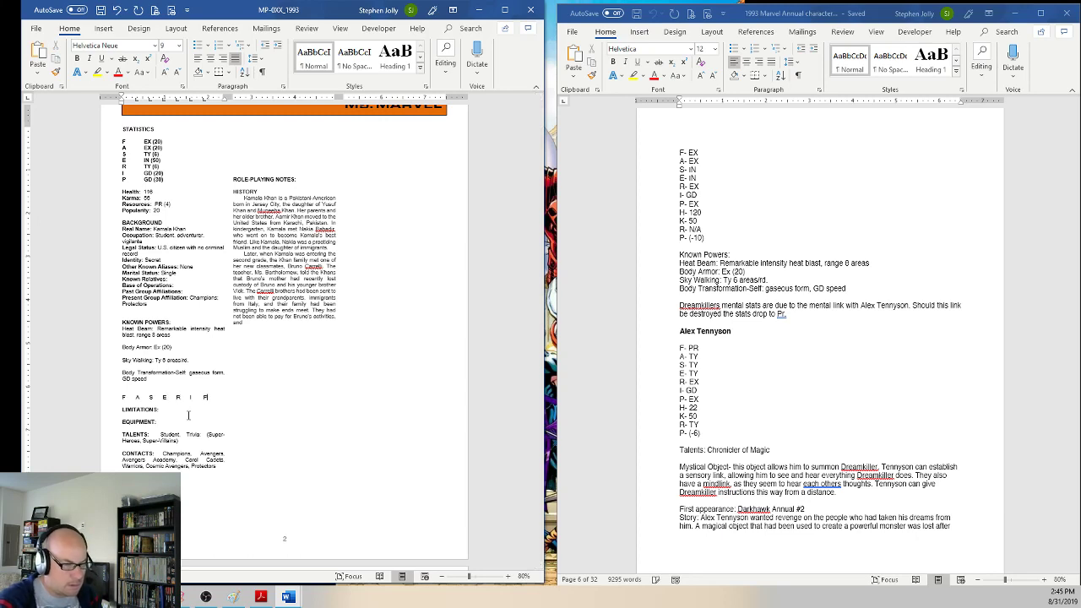
type("\tI\tP")
key("Return")
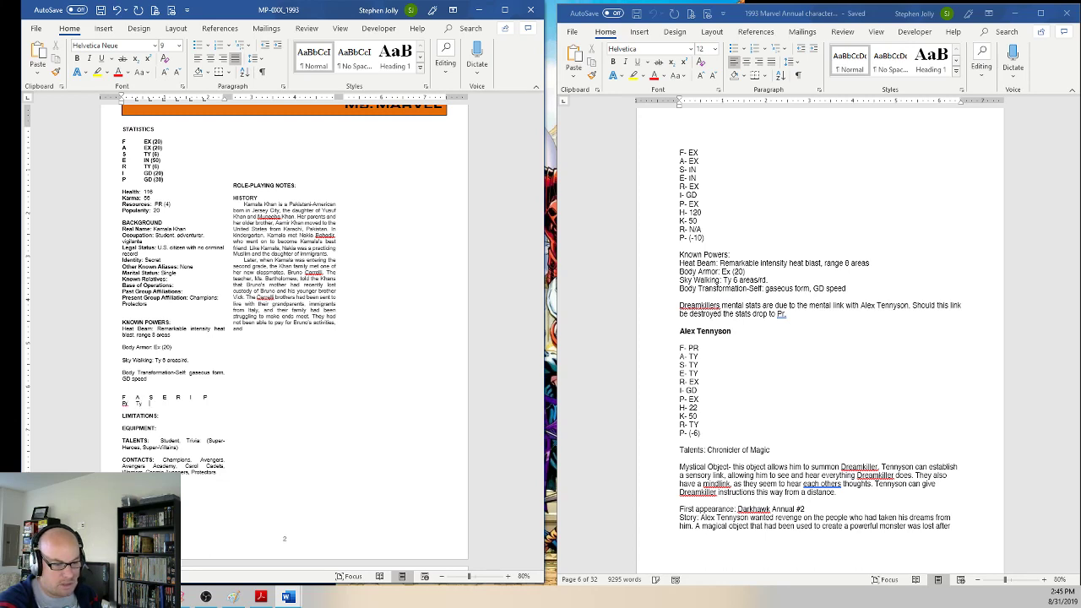
type("Pr.\tTy\tTy\t")
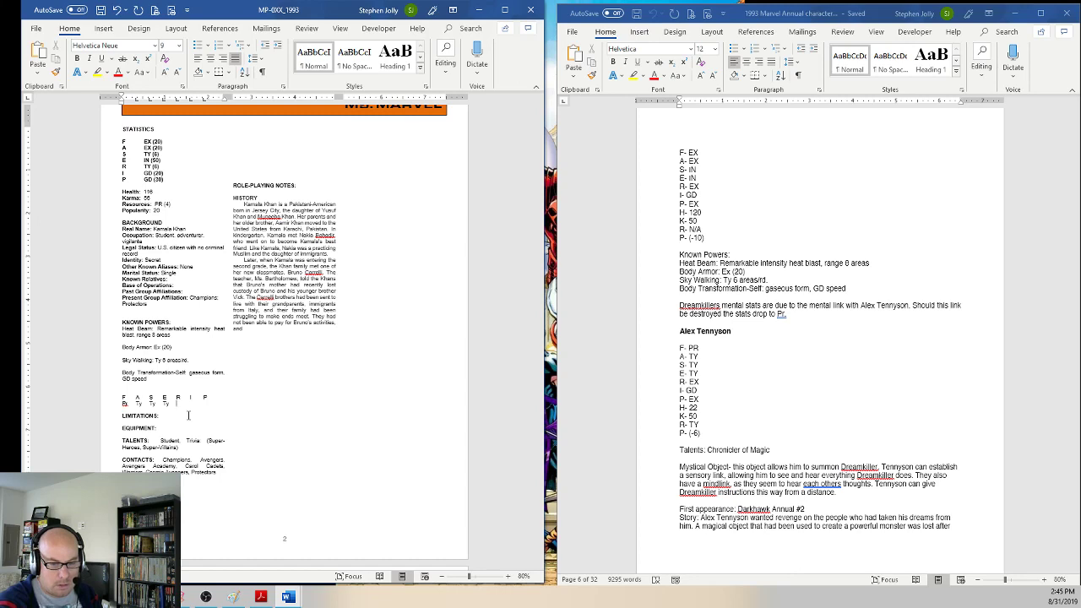
type("Ty\tEx\tGd")
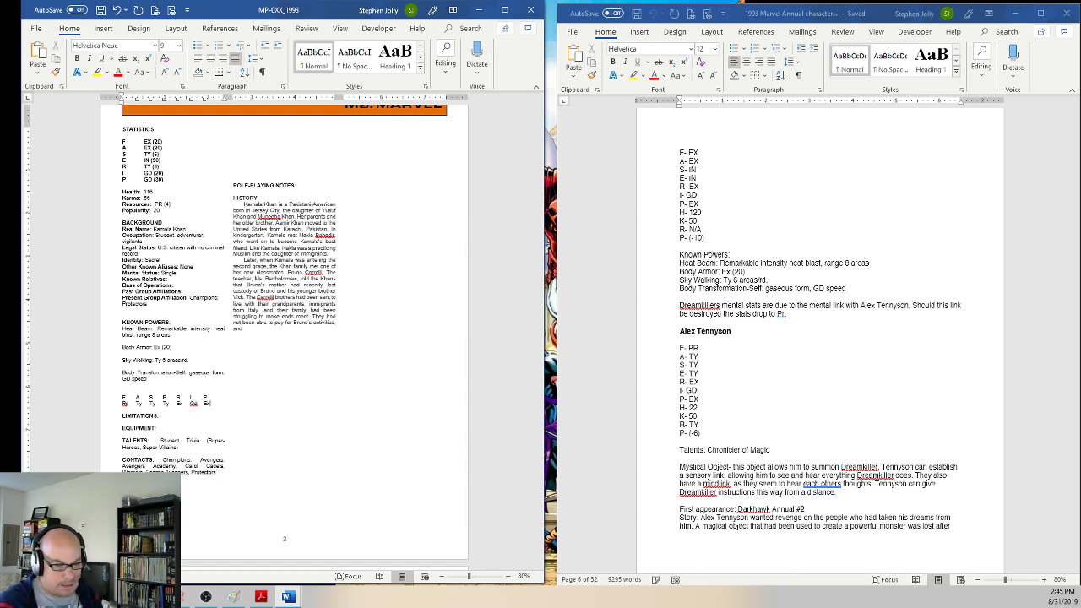
type("\tEx")
key("Return")
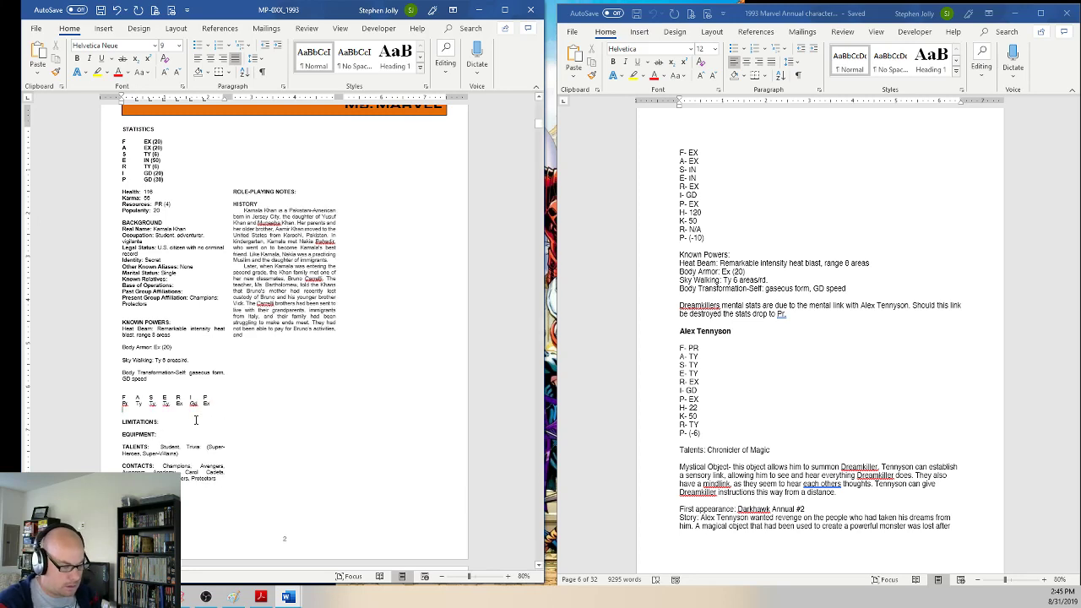
key("BackSpace")
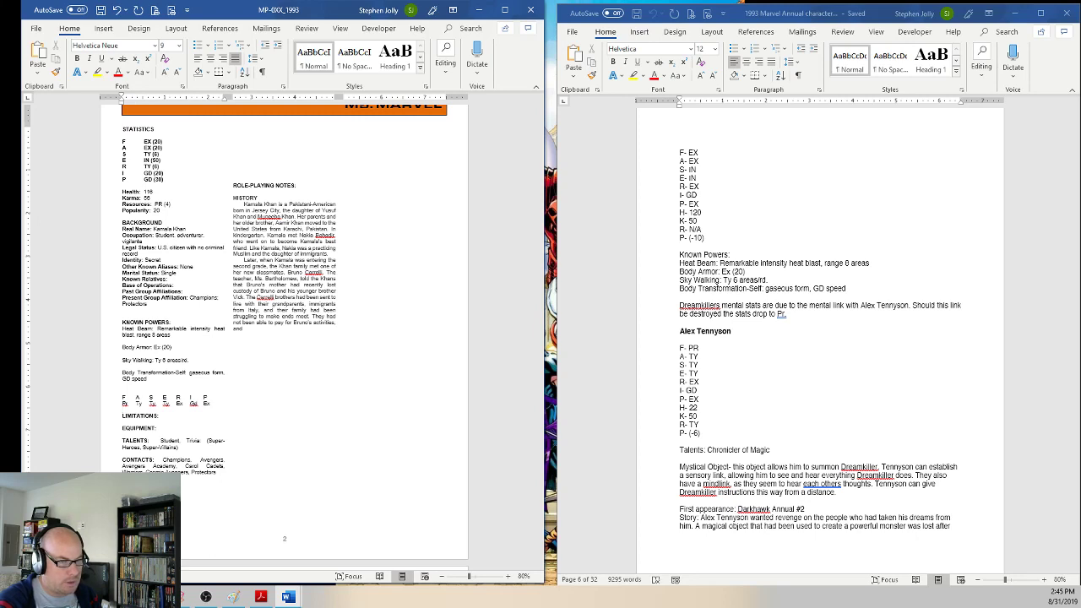
Step: Add a line below the ranks reading Health: 22 and Karma: 50
key("Return")
type("Health")
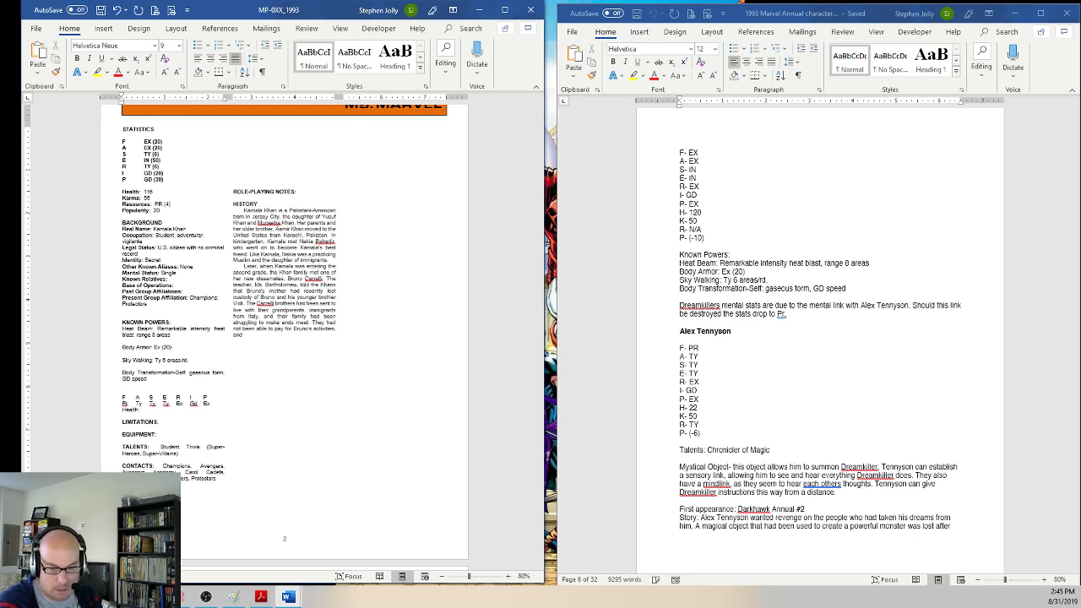
type(": 22 ")
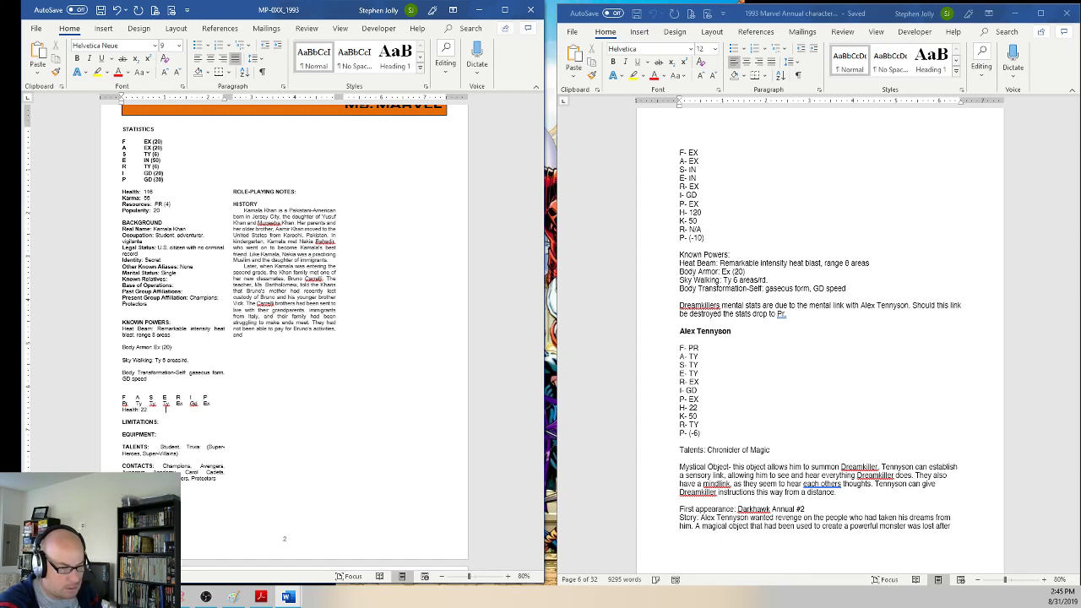
type("Karma: 50")
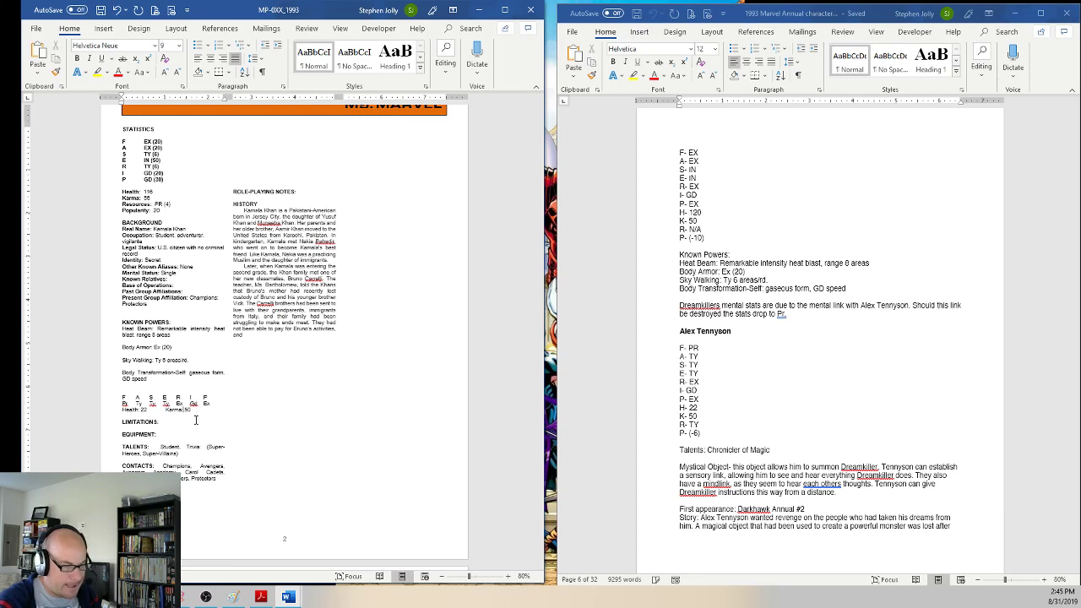
Step: Make the Karma and Health labels bold in the line below the ranks
key("ctrl+b")
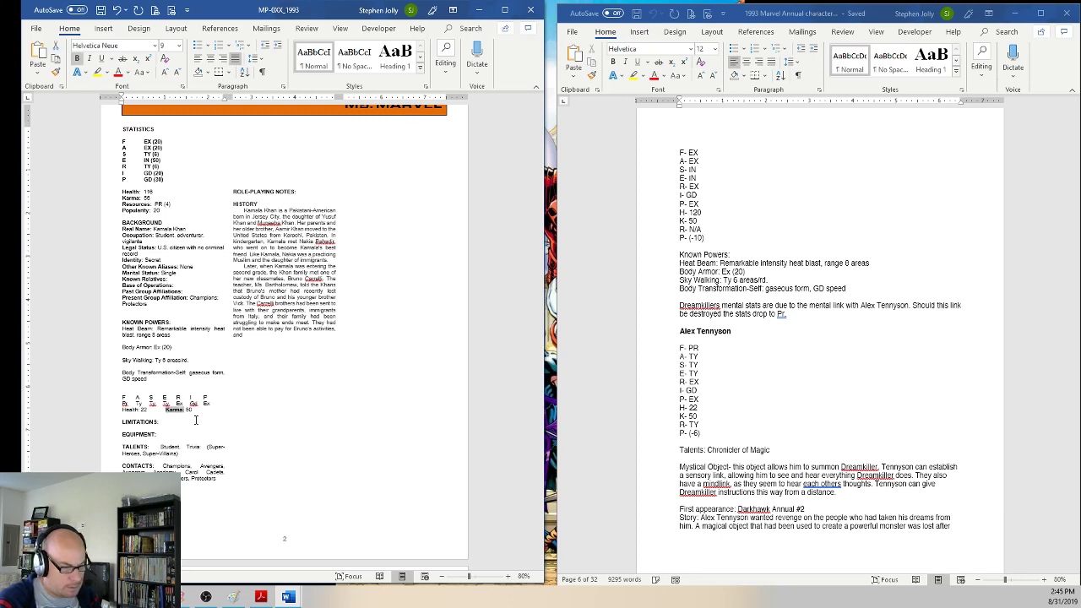
key("End")
key("Home")
key("ctrl+shift+Right")
key("ctrl+shift+Right")
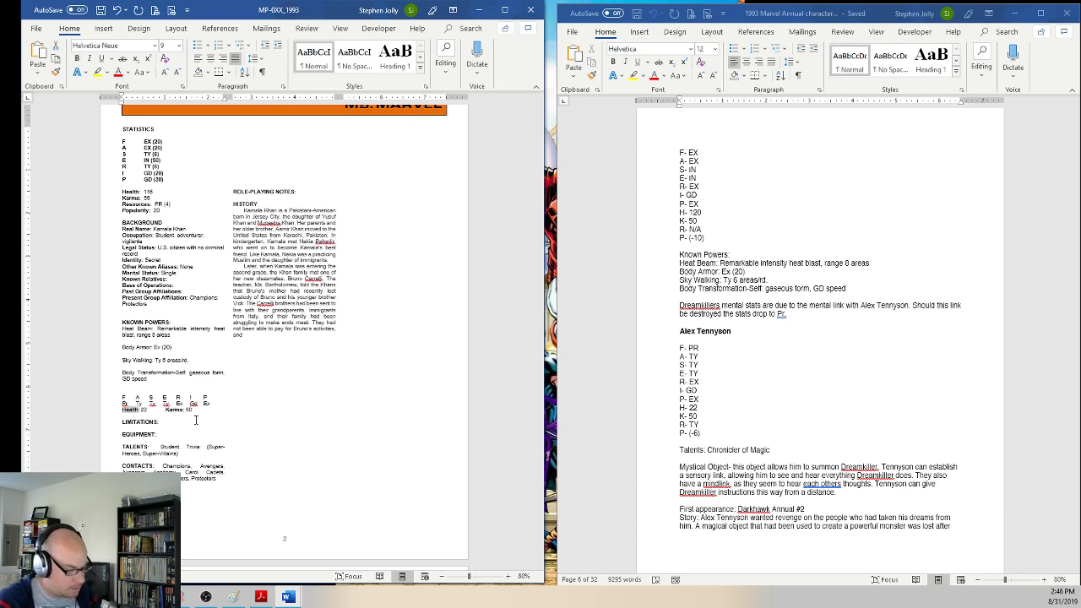
key("ctrl+b")
key("End")
Step: Make the F A S E R I P heading row below the powers bold
key("Up")
key("Up")
key("Home")
key("shift+End")
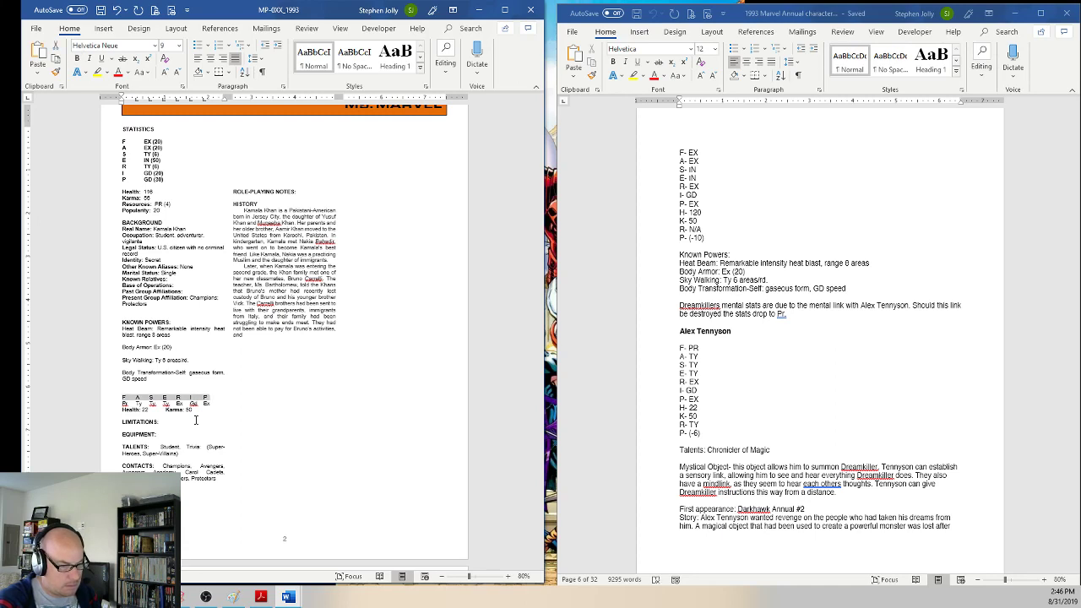
key("ctrl+b")
key("Down")
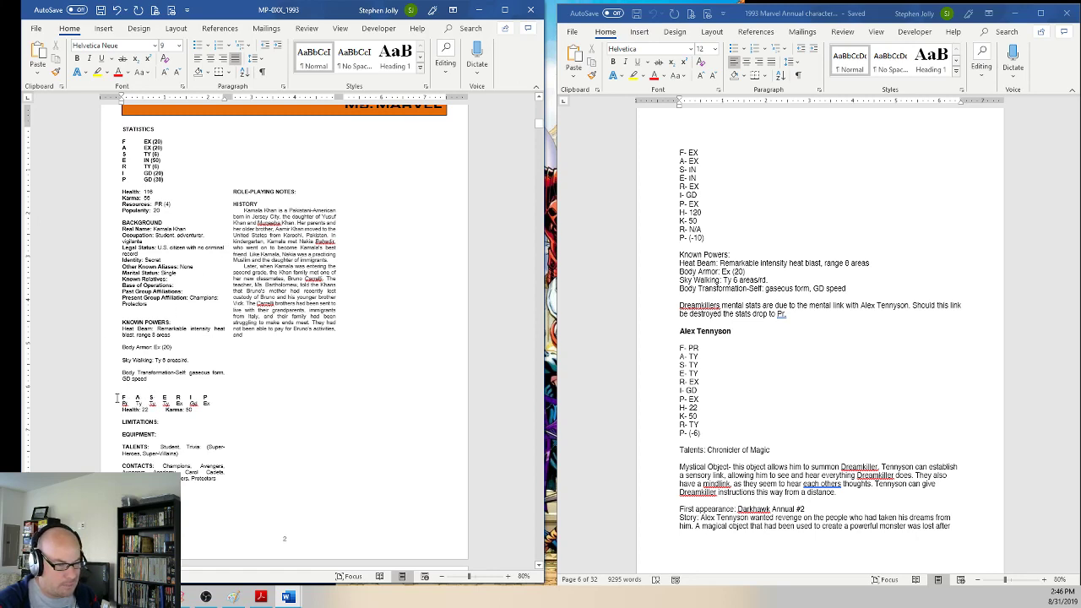
Step: Add a bold Alex Tennyson heading above the F A S E R I P row below the powers
left_click_drag(117, 398, 191, 413)
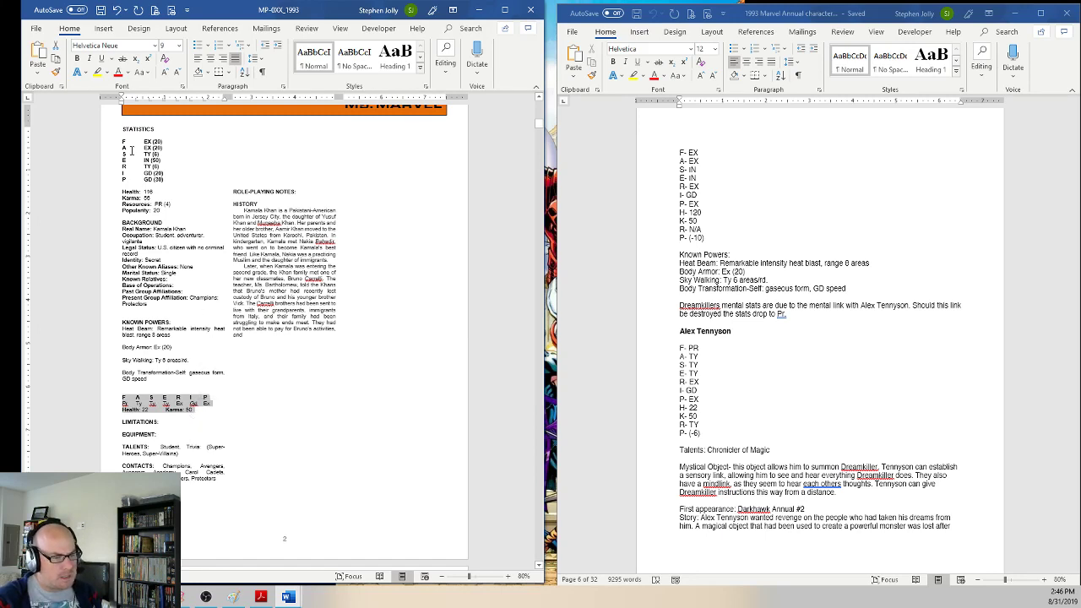
left_click(141, 387)
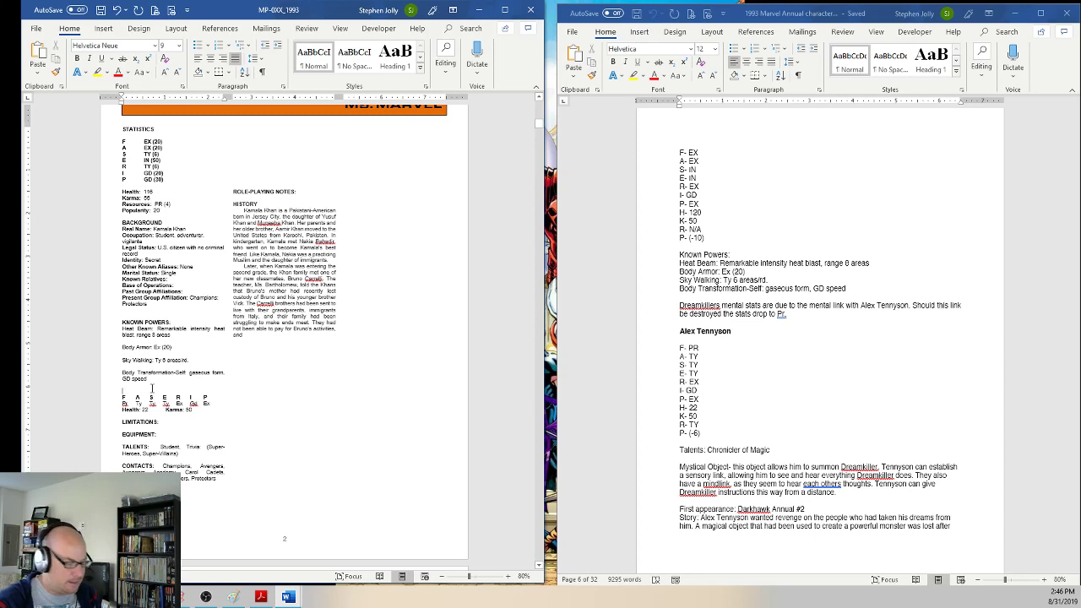
type("Alex")
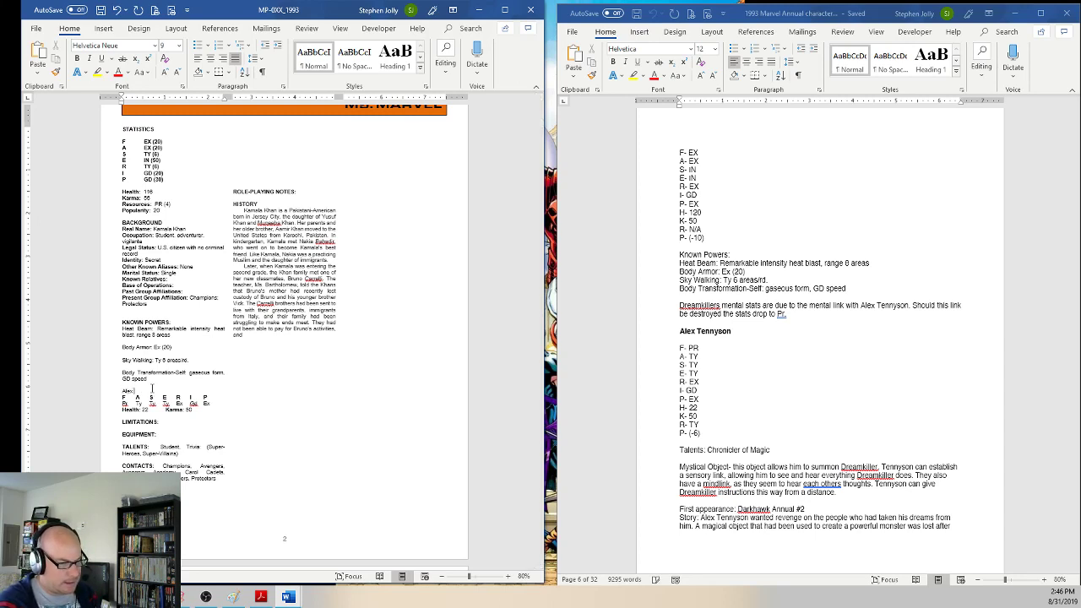
type(" Tennyson")
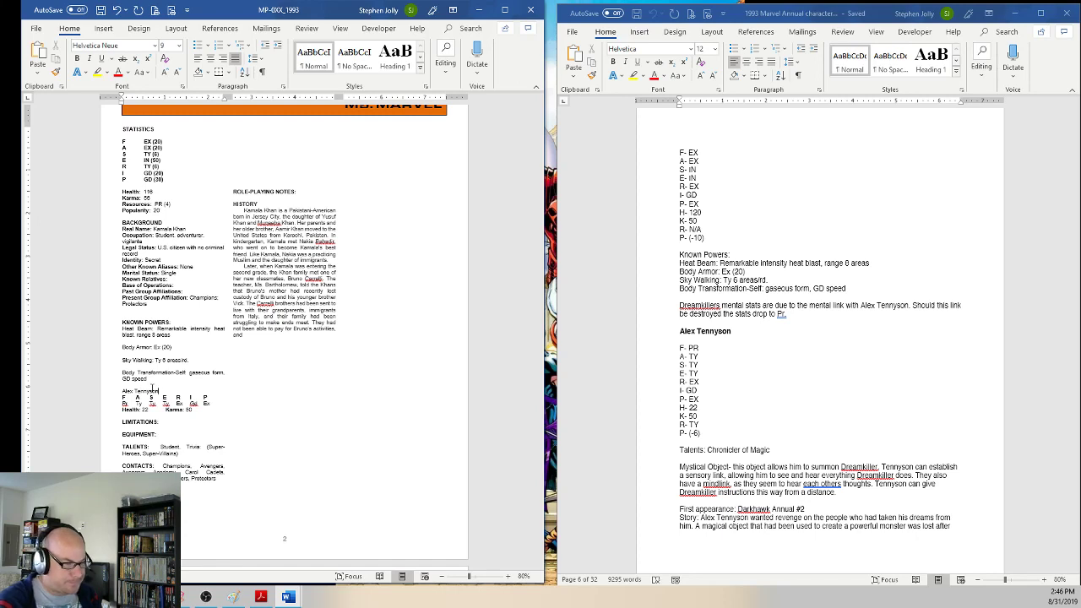
key("shift+Home")
key("ctrl+b")
key("End")
Step: Insert two extra blank lines between the Body Transformation power and the Alex Tennyson heading
key("Up")
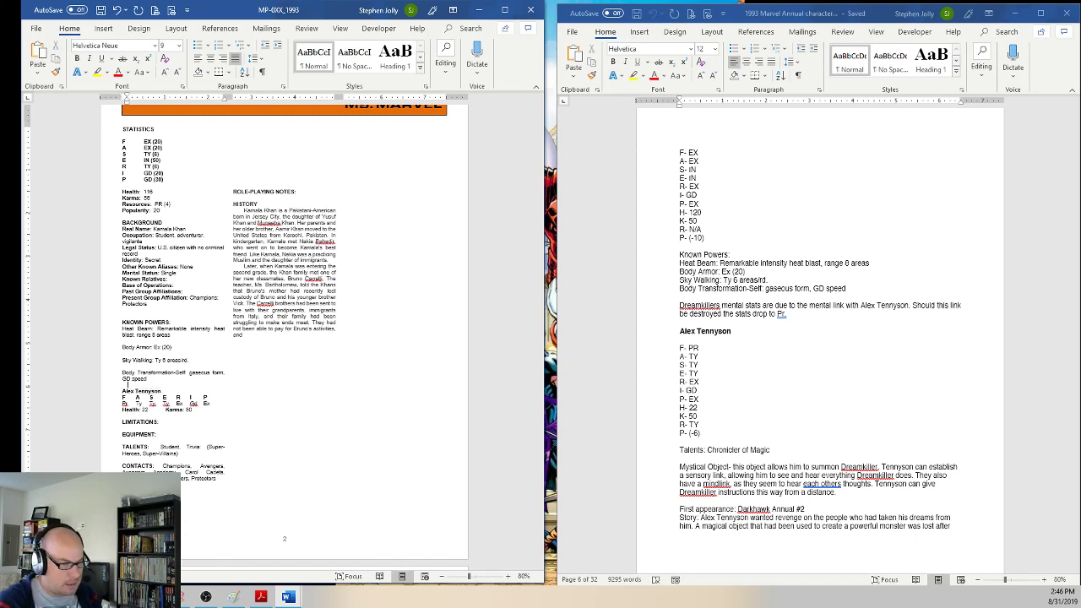
key("Return")
key("Return")
key("BackSpace")
key("BackSpace")
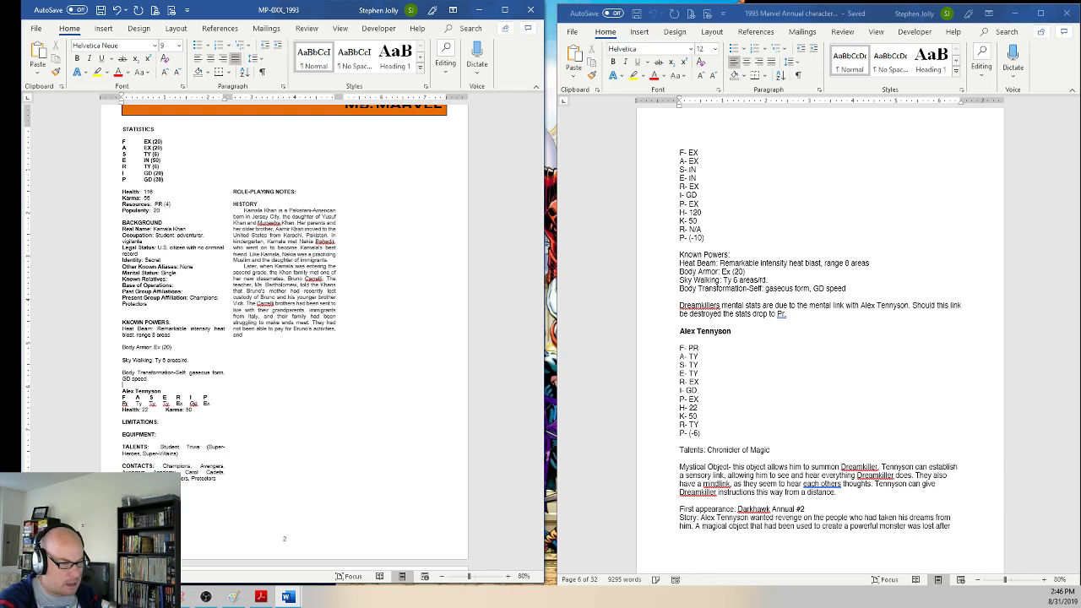
key("Return")
key("Return")
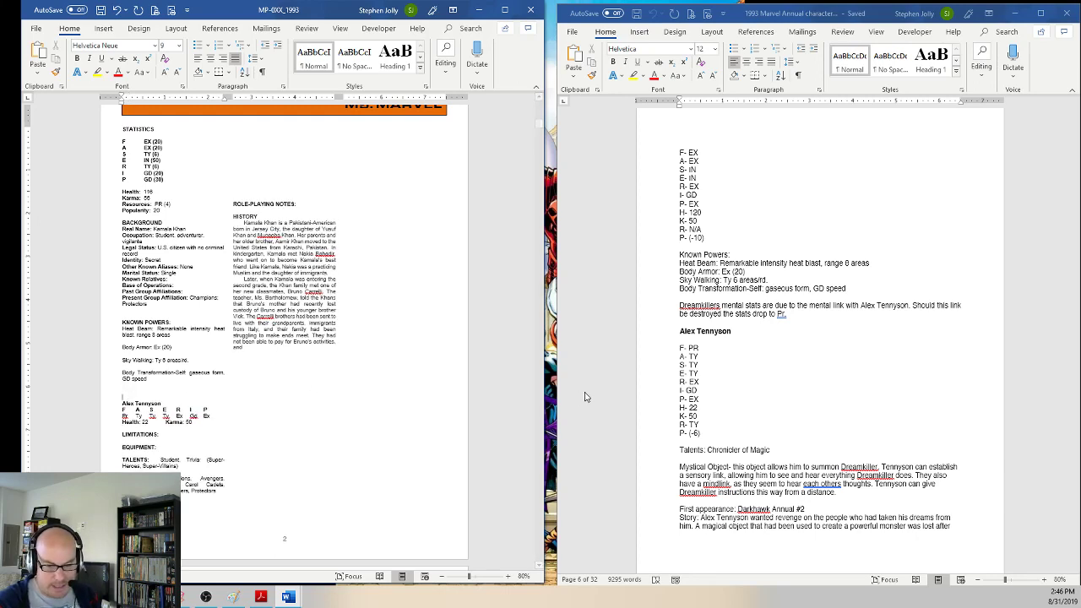
Step: Copy the Mystical Object paragraph from the 1993 Marvel Annual characters document to below EQUIPMENT, matching the entry's font and size
left_click(680, 466)
left_click_drag(681, 466, 816, 498)
key("ctrl+c")
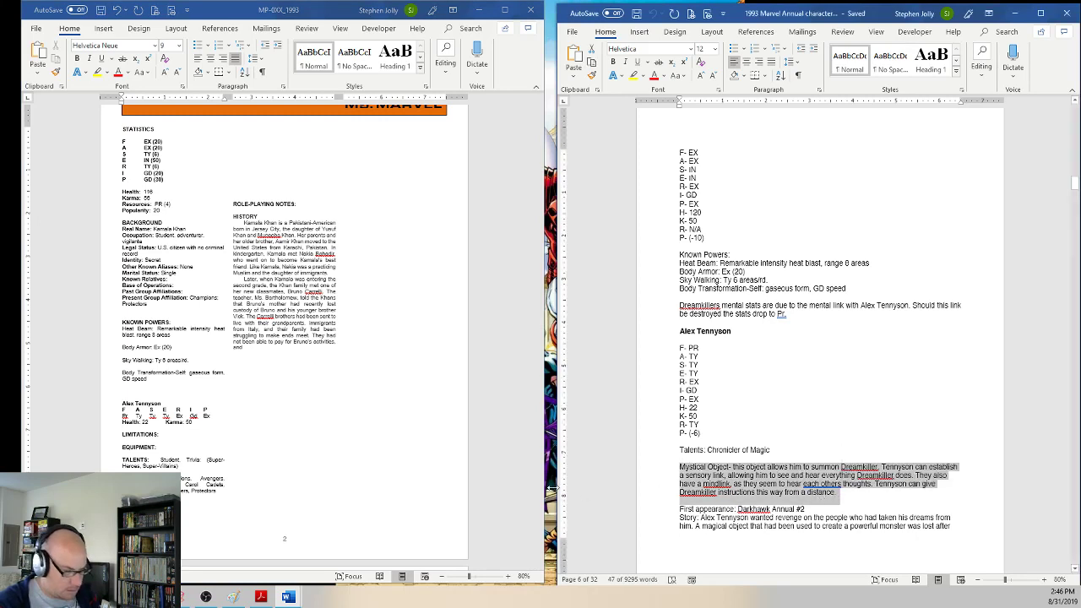
left_click(187, 485)
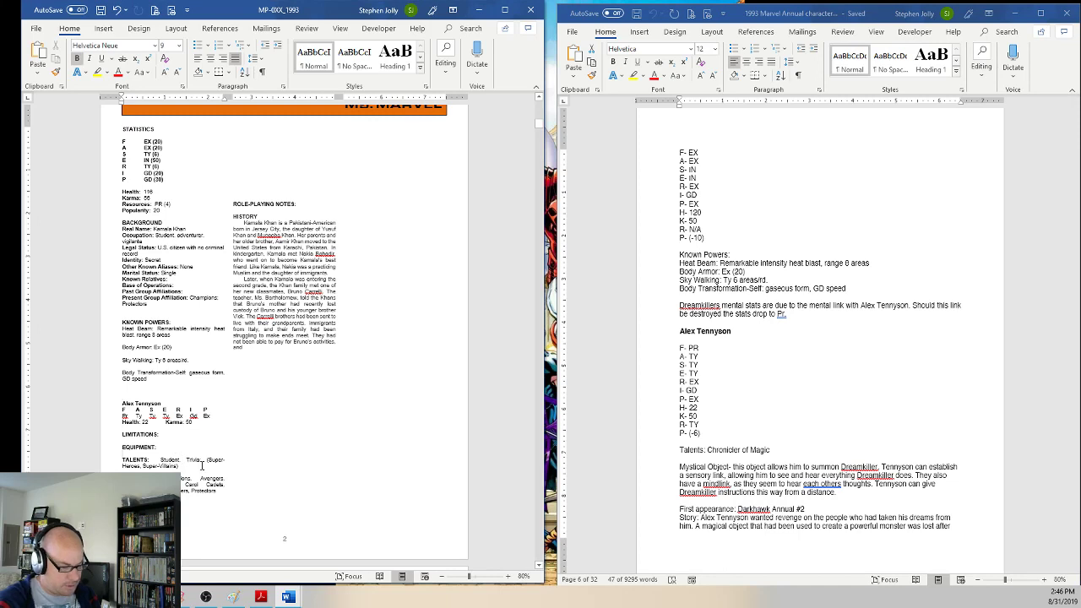
key("ctrl+v")
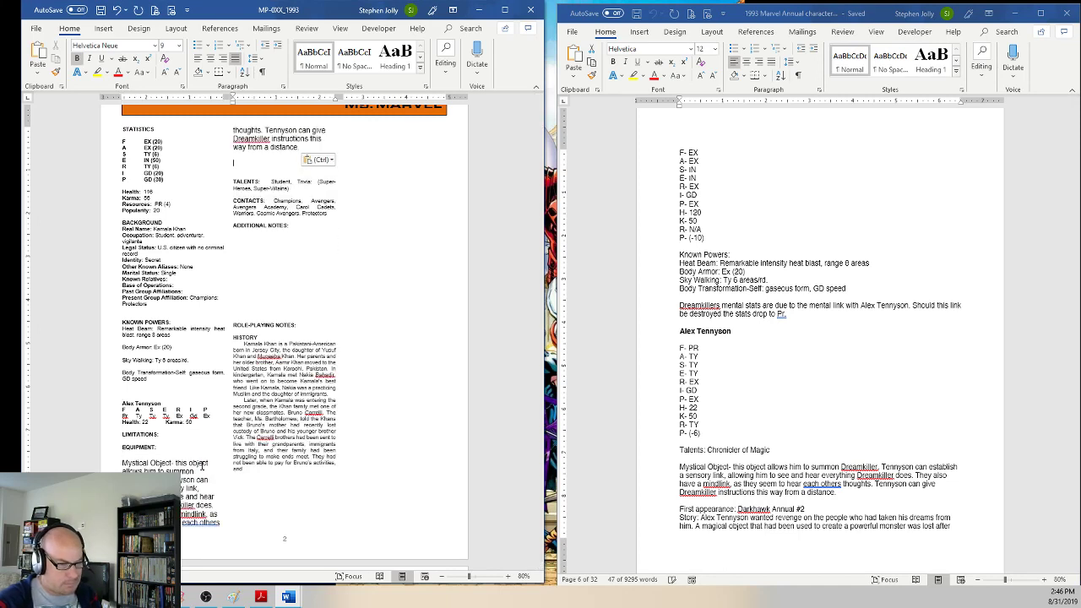
left_click(320, 159)
left_click(363, 192)
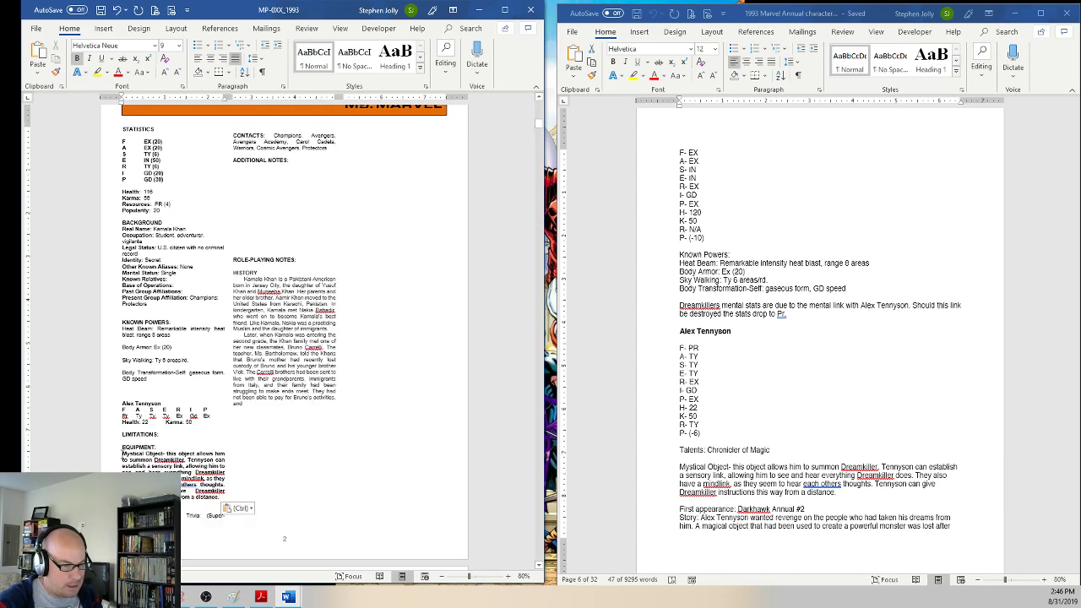
Step: Remove the bold formatting from the Mystical Object paragraph under EQUIPMENT
left_click_drag(122, 453, 209, 497)
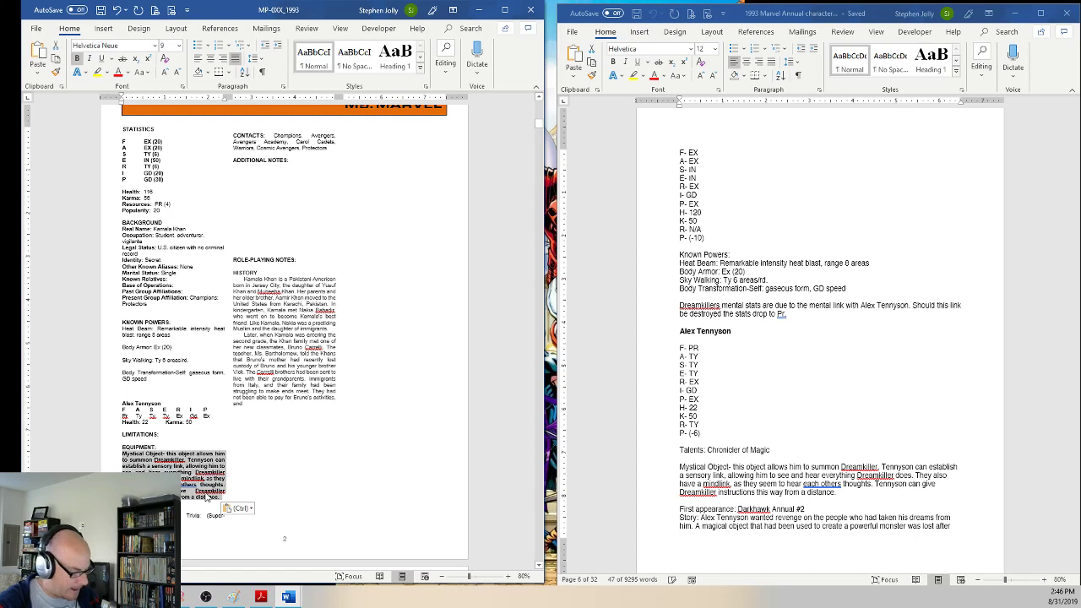
key("ctrl+b")
left_click(189, 461)
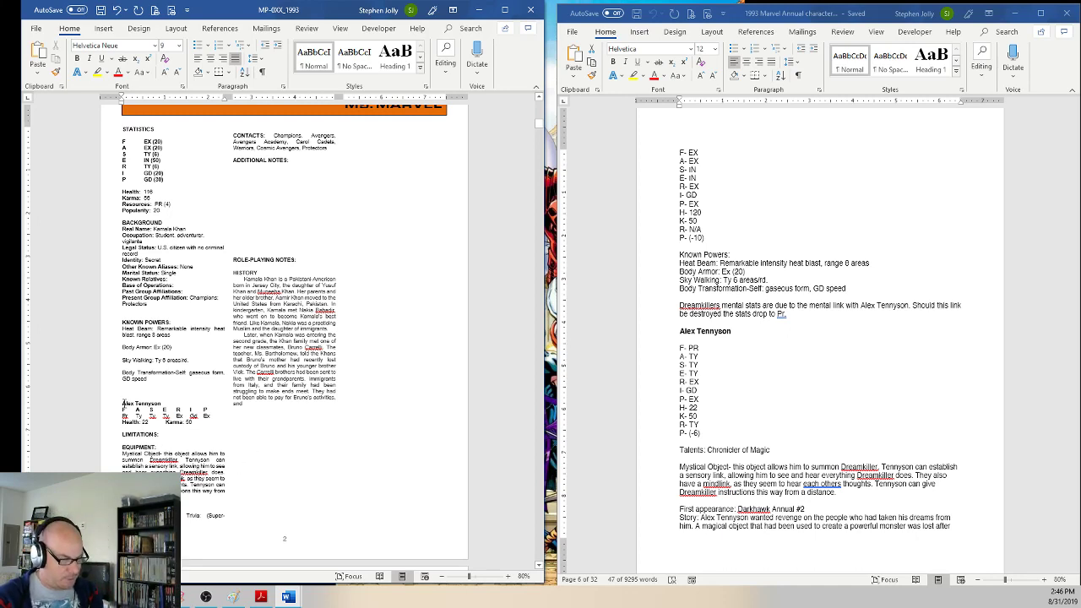
Step: Move the Alex Tennyson heading, ranks, and Health and Karma line to below the Mystical Object paragraph, with added spacing
key("shift+End")
key("shift+Down")
key("shift+Down")
key("shift+Down")
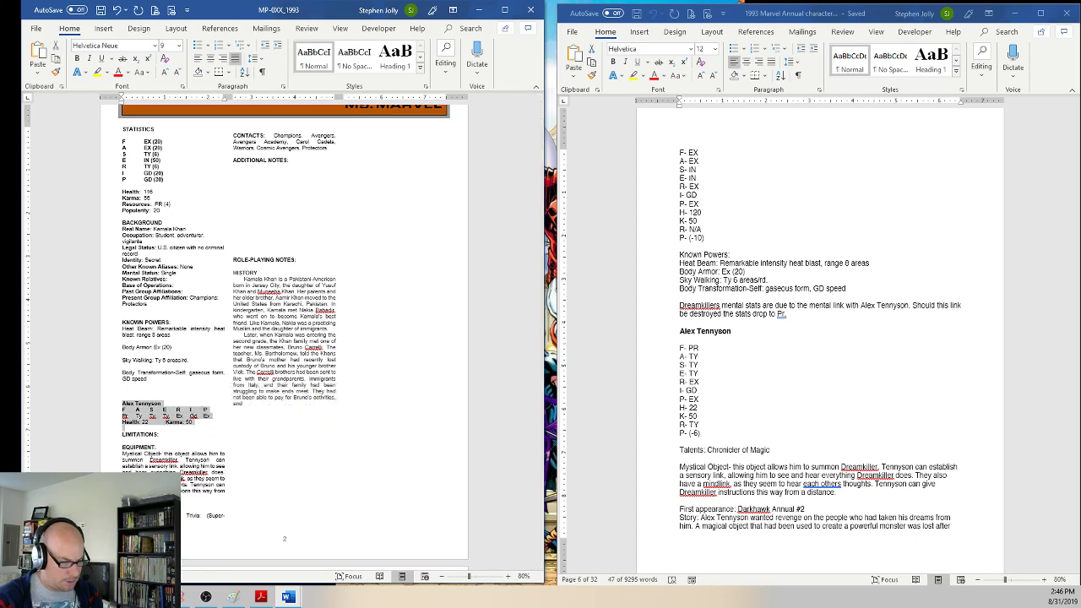
key("ctrl+x")
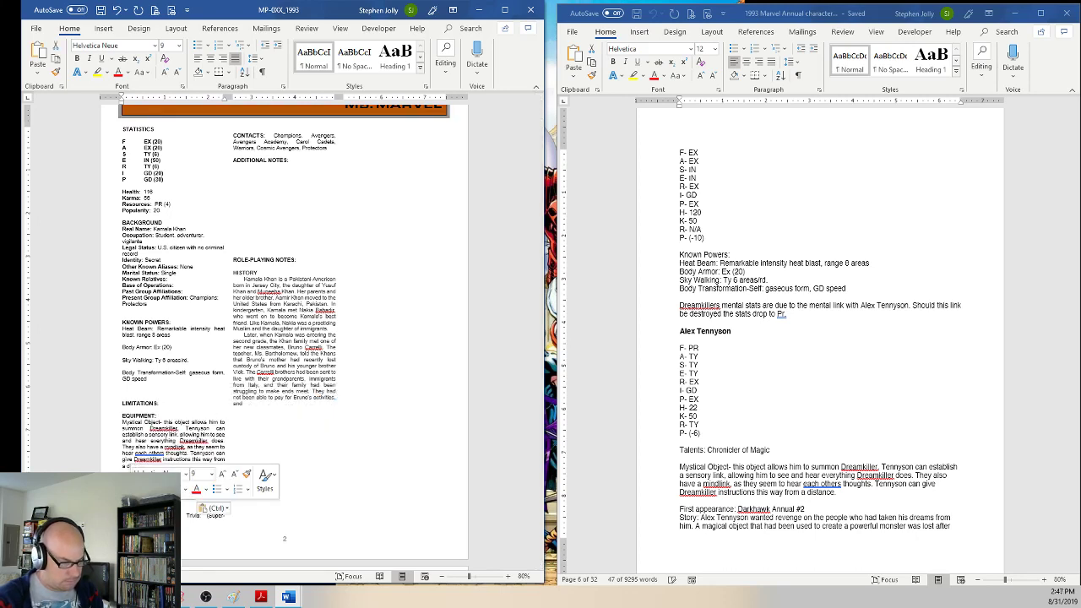
left_click(160, 468)
key("ctrl+v")
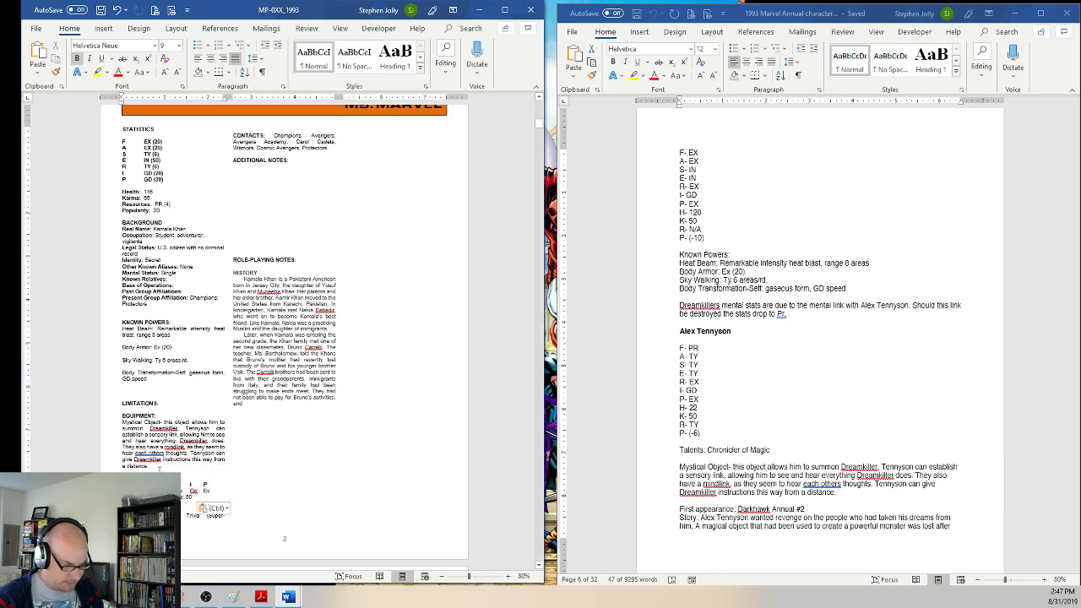
key("Return")
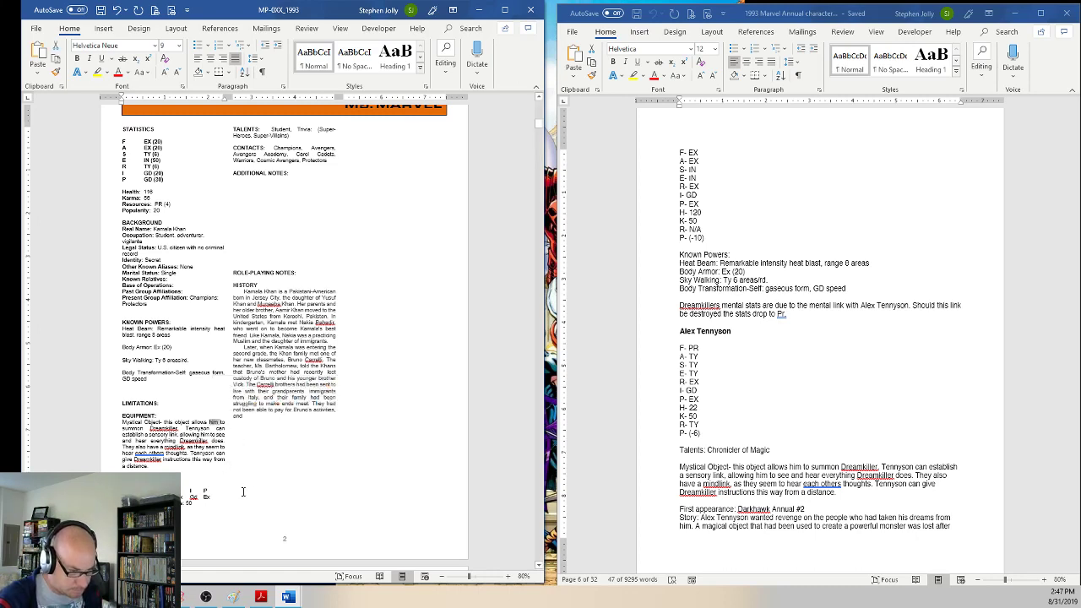
Step: Replace "him" with "Alex" in the Mystical Object paragraph's first sentence and append "Alex's stats are as follows:" to the paragraph
type("Alex")
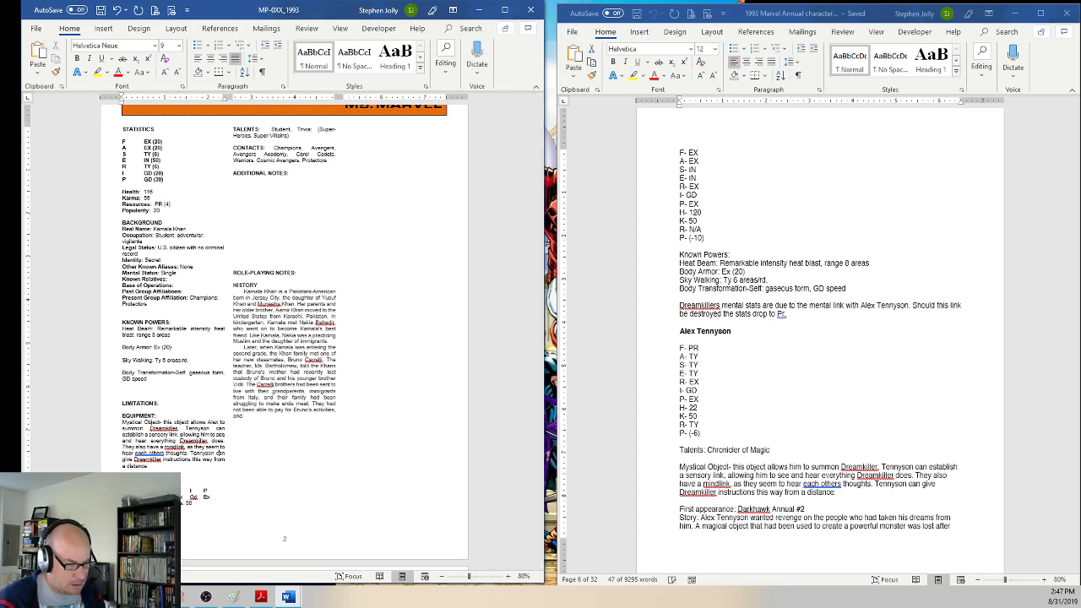
type(" A")
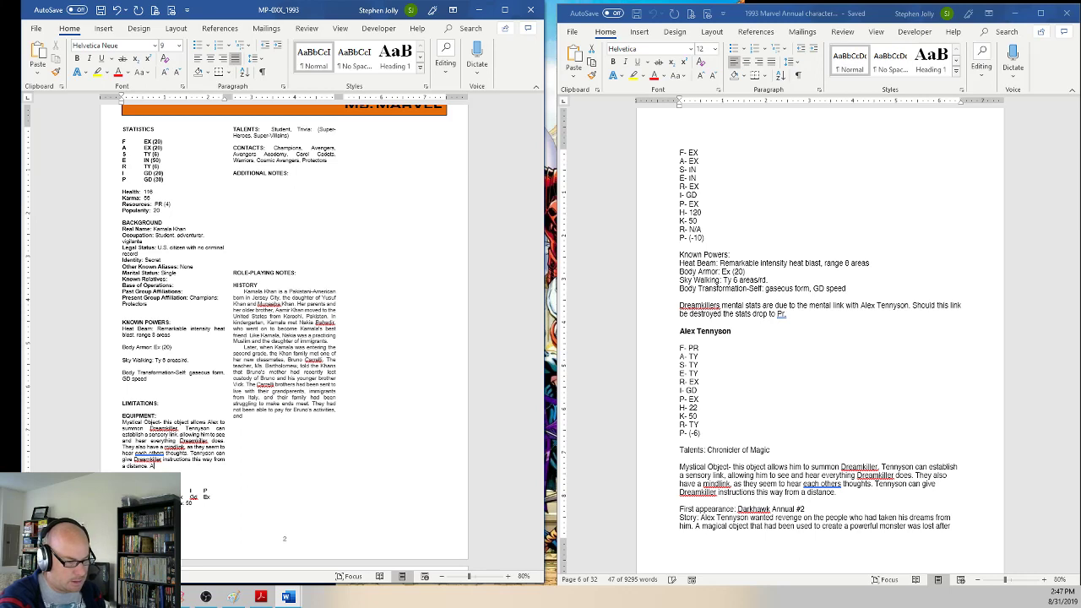
type("lex's")
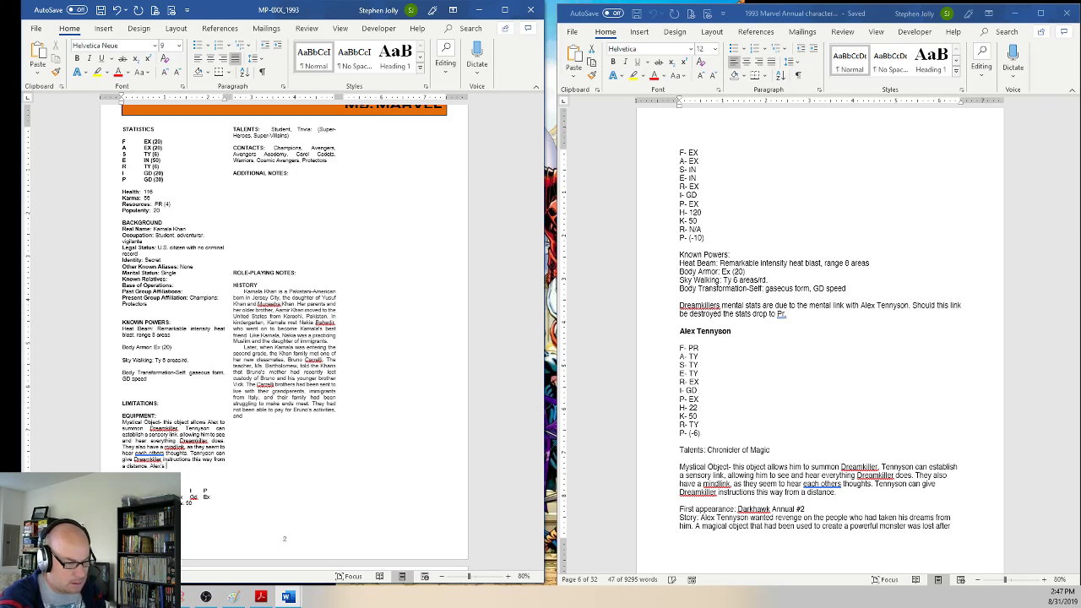
type(" astats are as follows.")
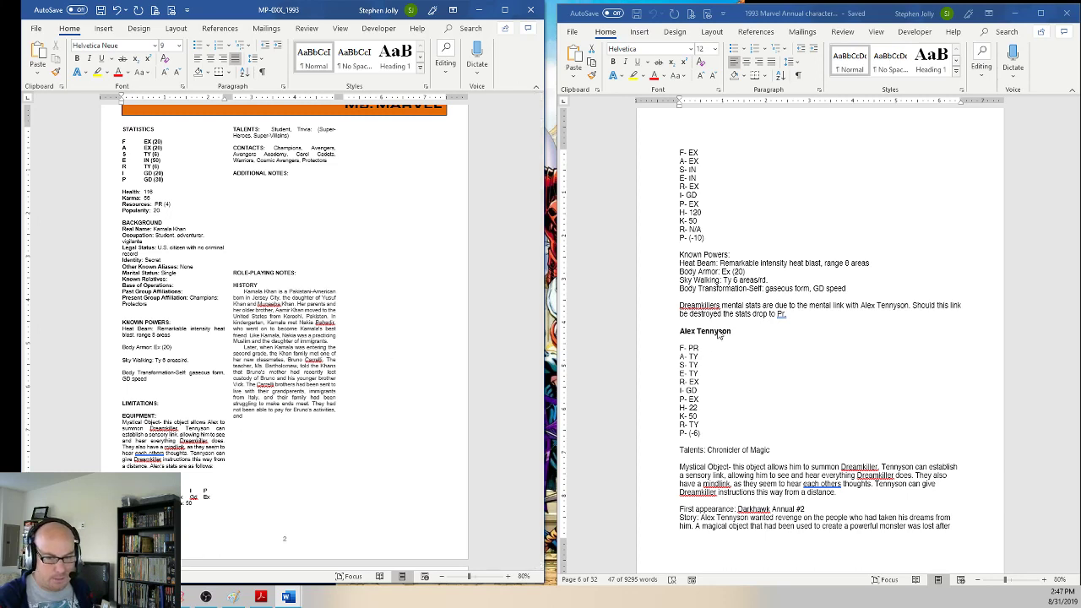
Step: Minimize both the Marvel-Phile 1993 document and the 1993 Marvel Annual characters document
scroll(331, 343, "up", 1)
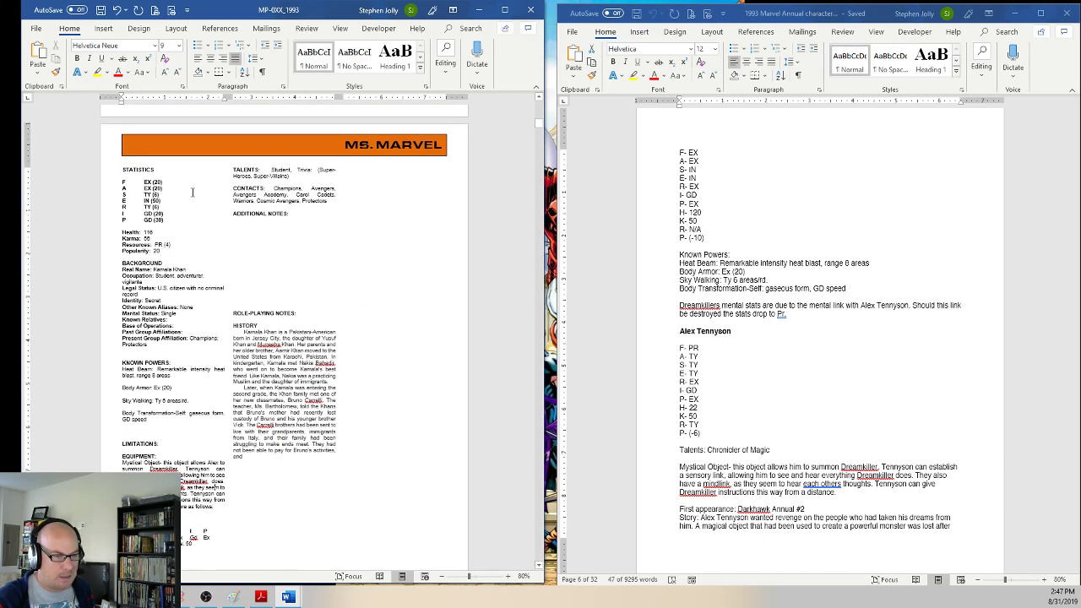
left_click(159, 169)
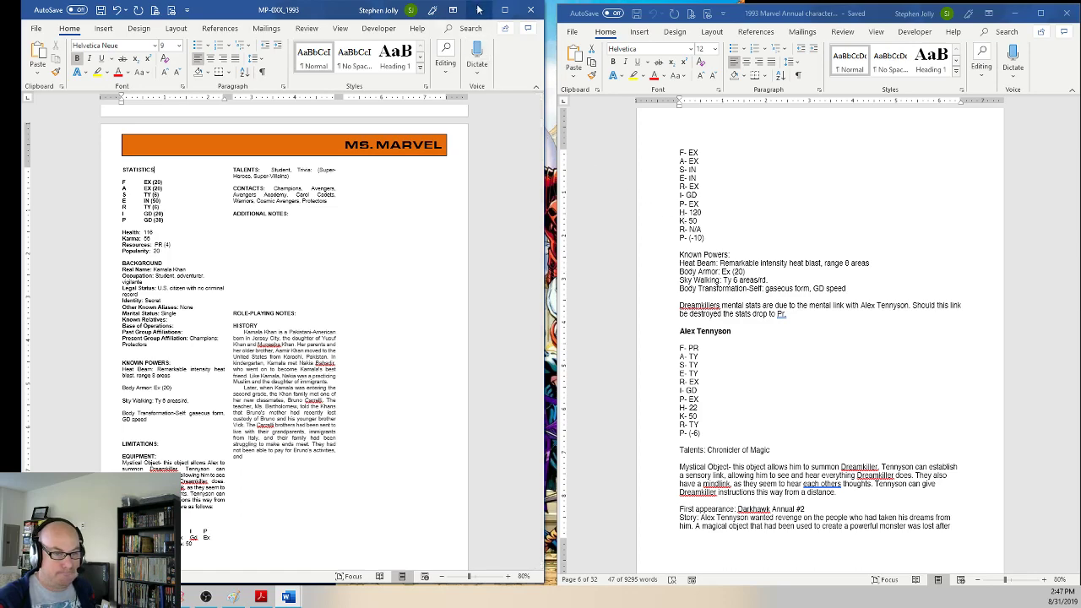
left_click(504, 9)
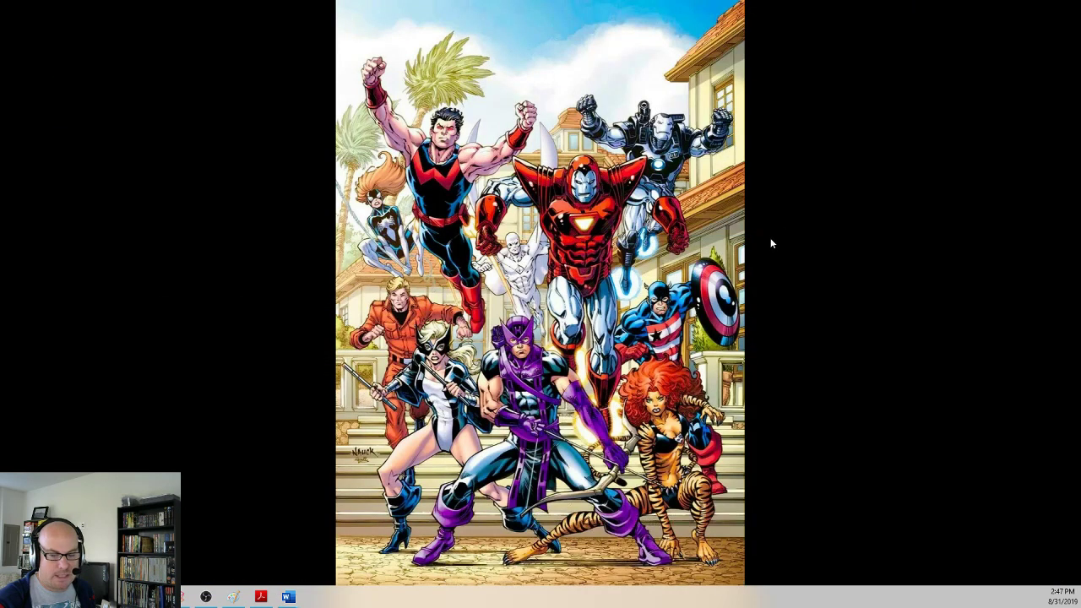
left_click(1014, 14)
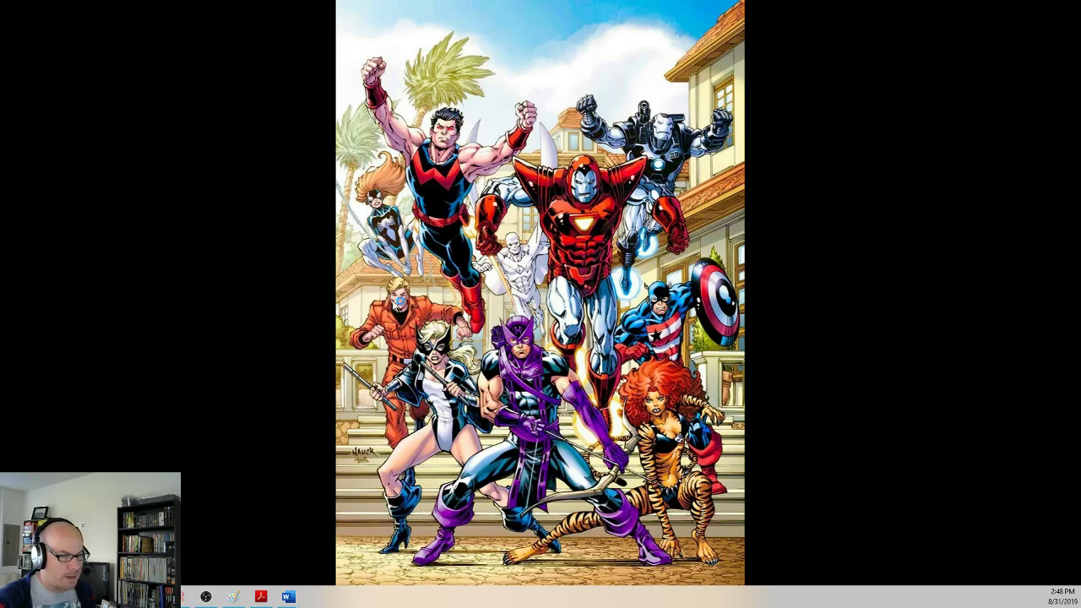
Step: Bring up the MP-0XX_Serpent_Society document and maximize its window
key("alt+Tab")
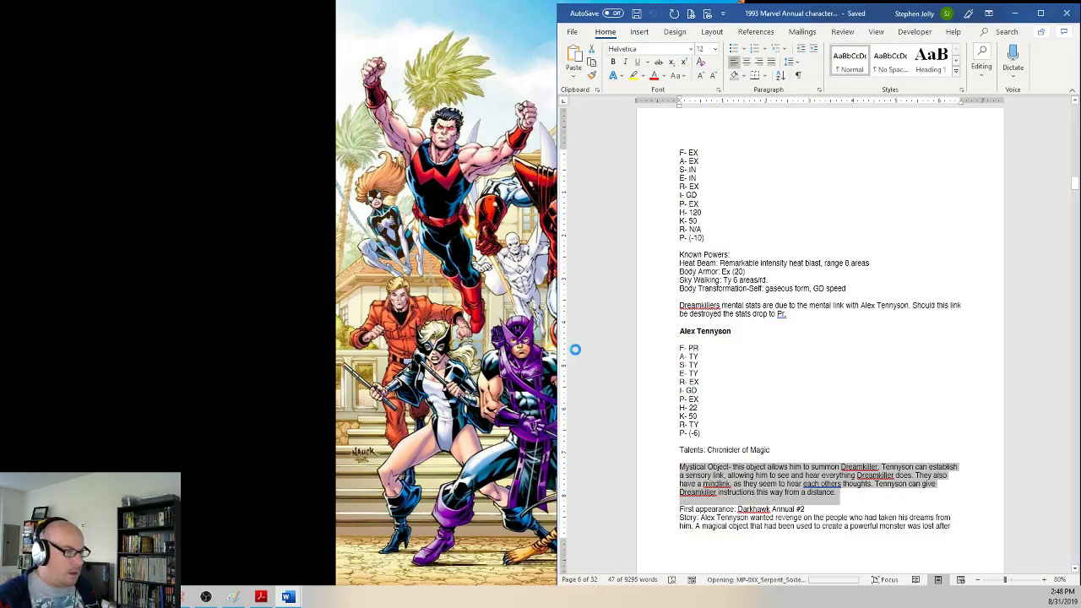
left_click(766, 129)
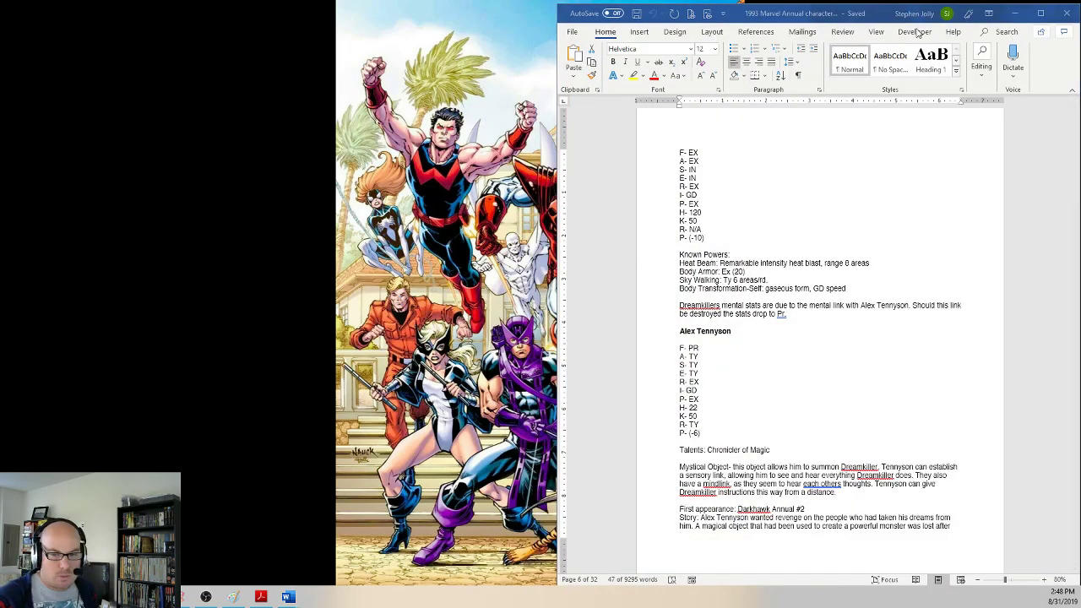
key("alt+Tab")
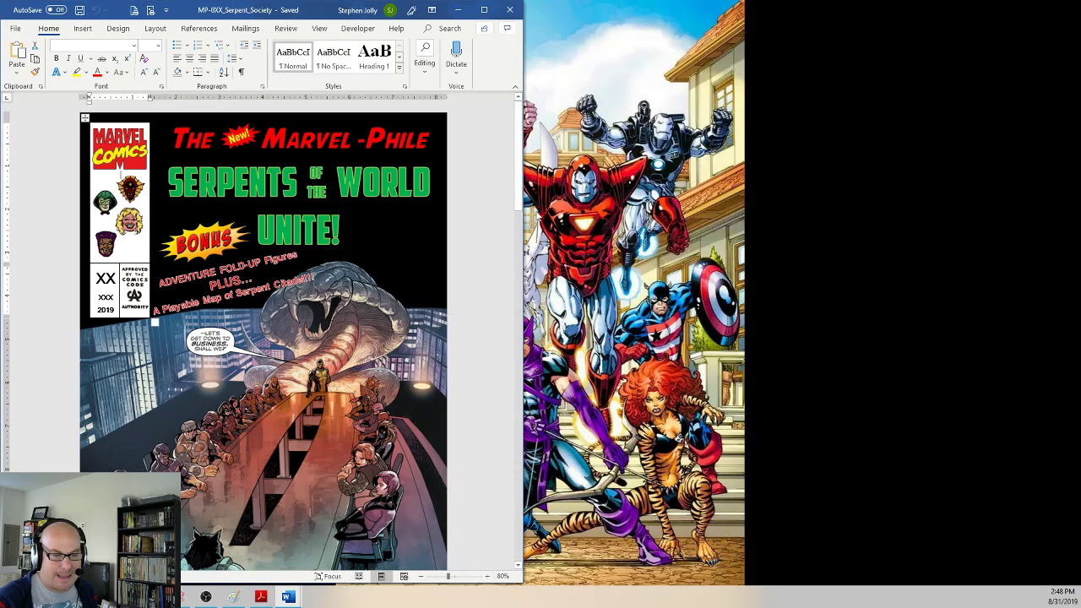
left_click(483, 10)
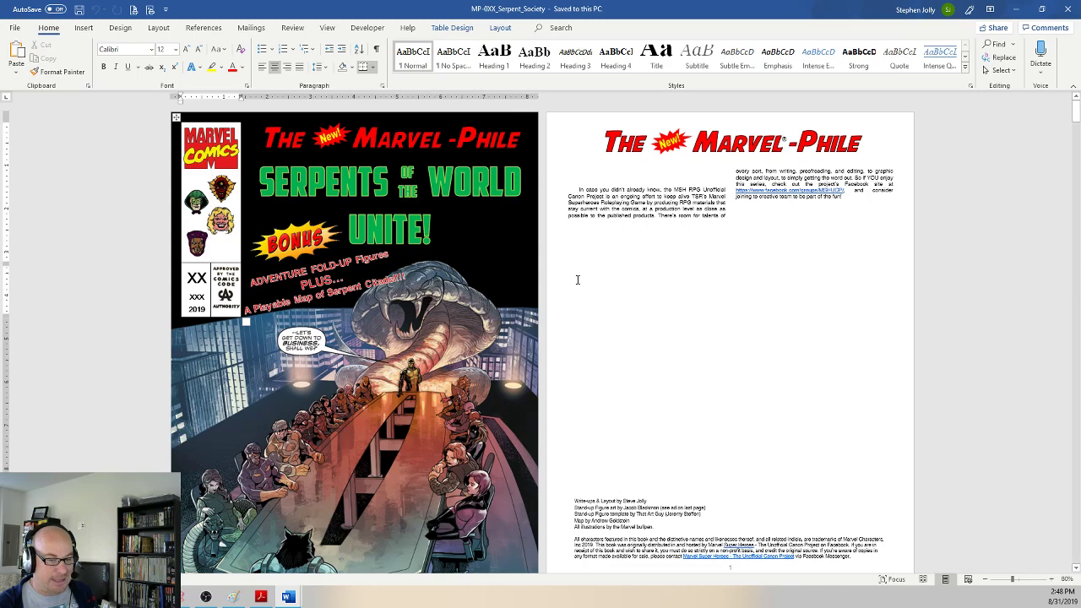
Step: Look through the Serpent Society issue's cover, introduction page, team history and headquarters map, ending back at the cover
scroll(655, 272, "down", 3)
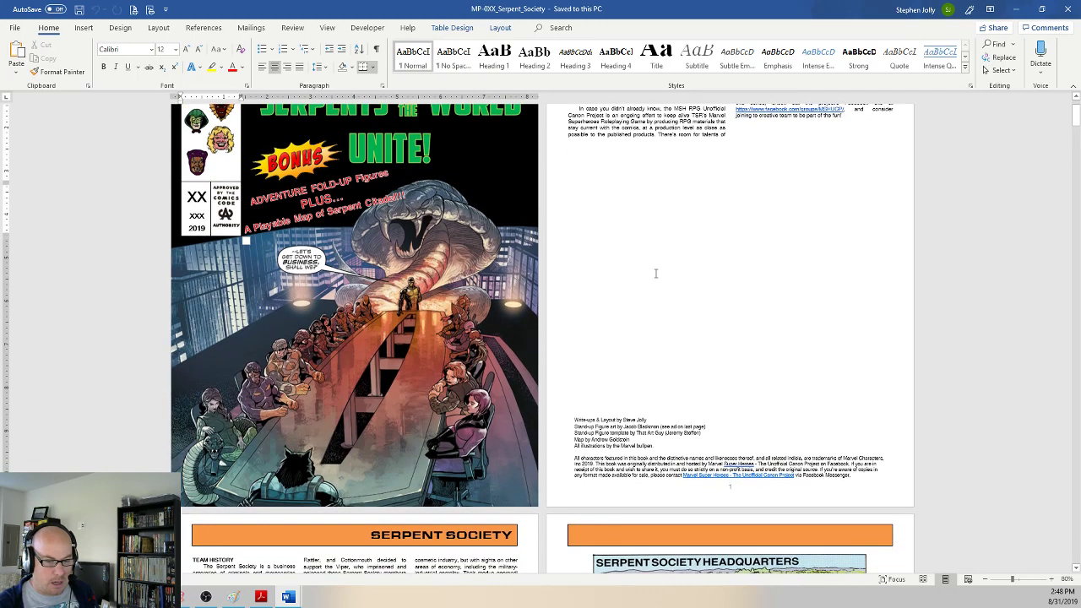
scroll(655, 273, "up", 2)
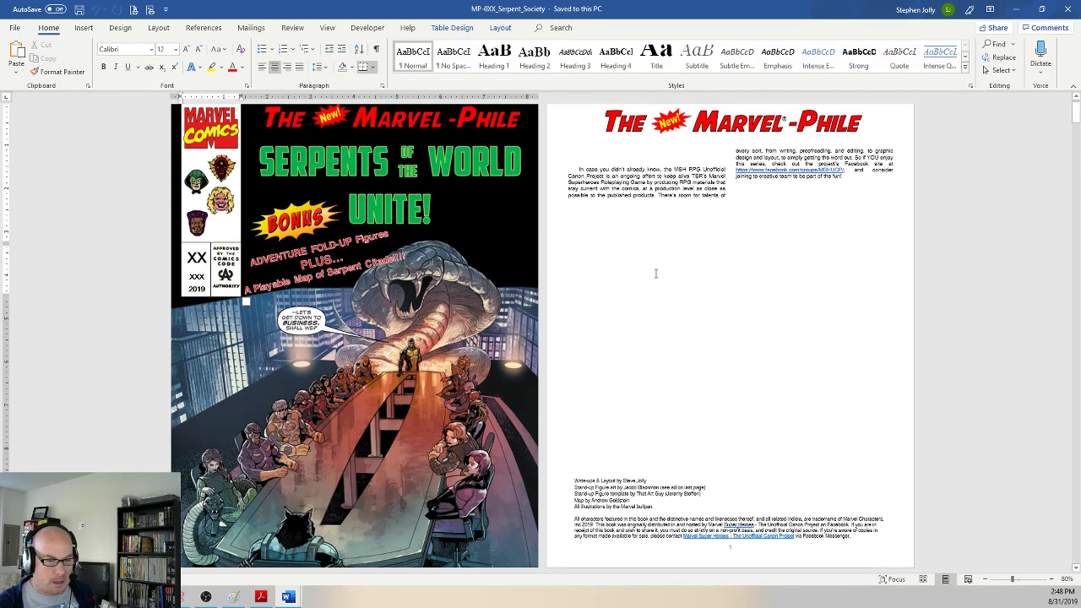
scroll(656, 273, "down", 10)
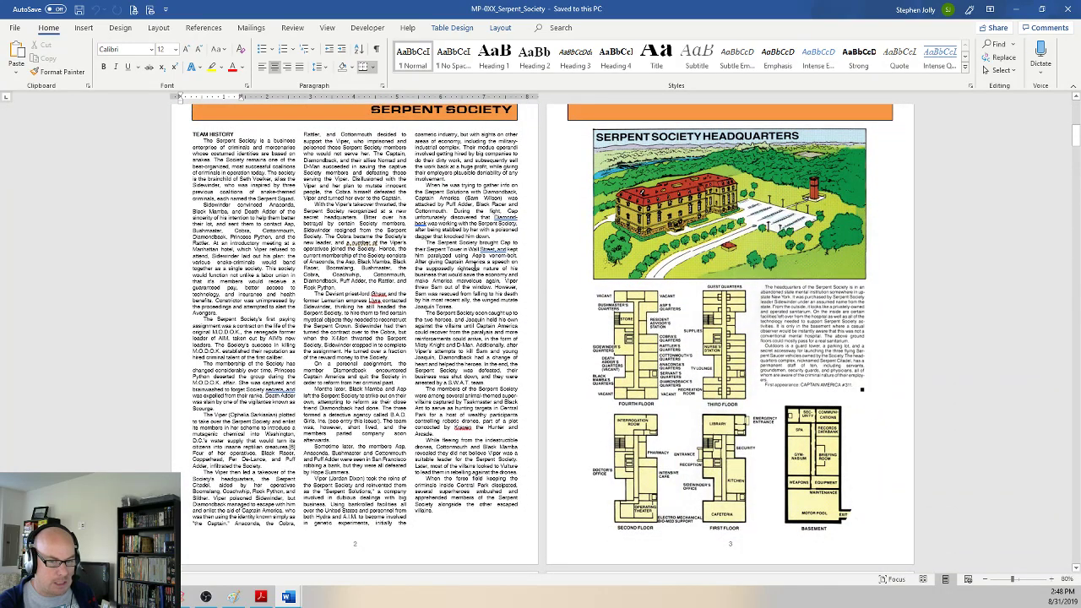
scroll(478, 263, "up", 5)
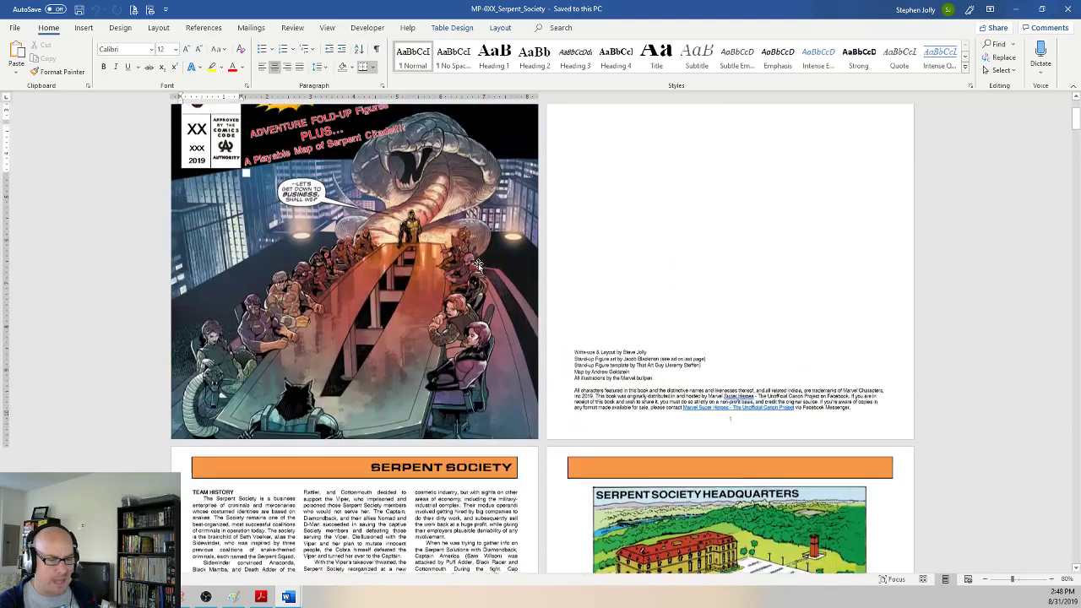
scroll(478, 264, "up", 3)
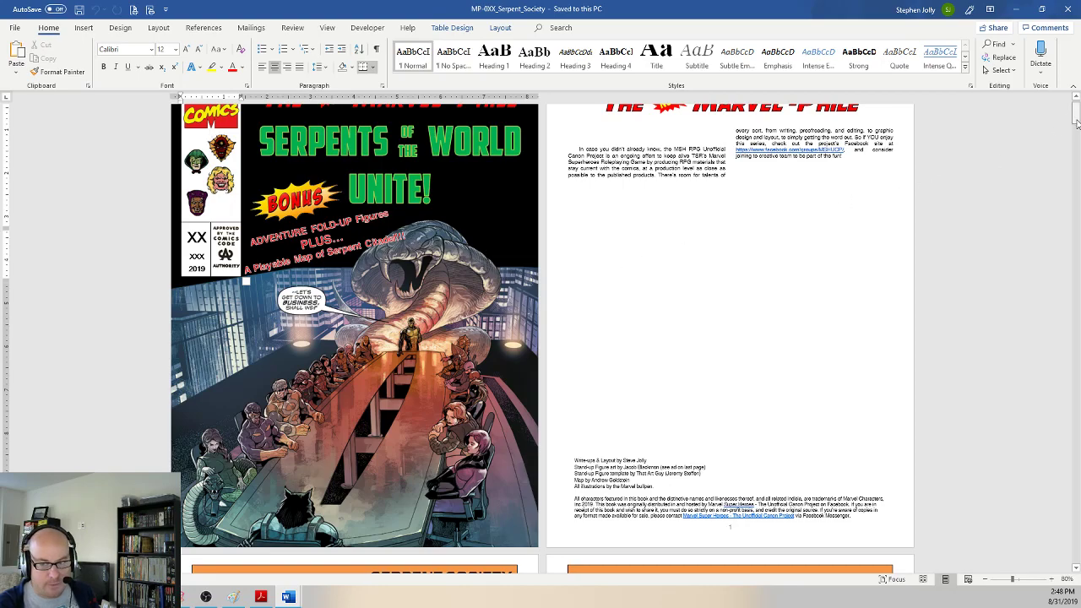
mouse_move(1076, 124)
left_mouse_down()
mouse_move(1076, 152)
mouse_move(1076, 114)
left_mouse_up()
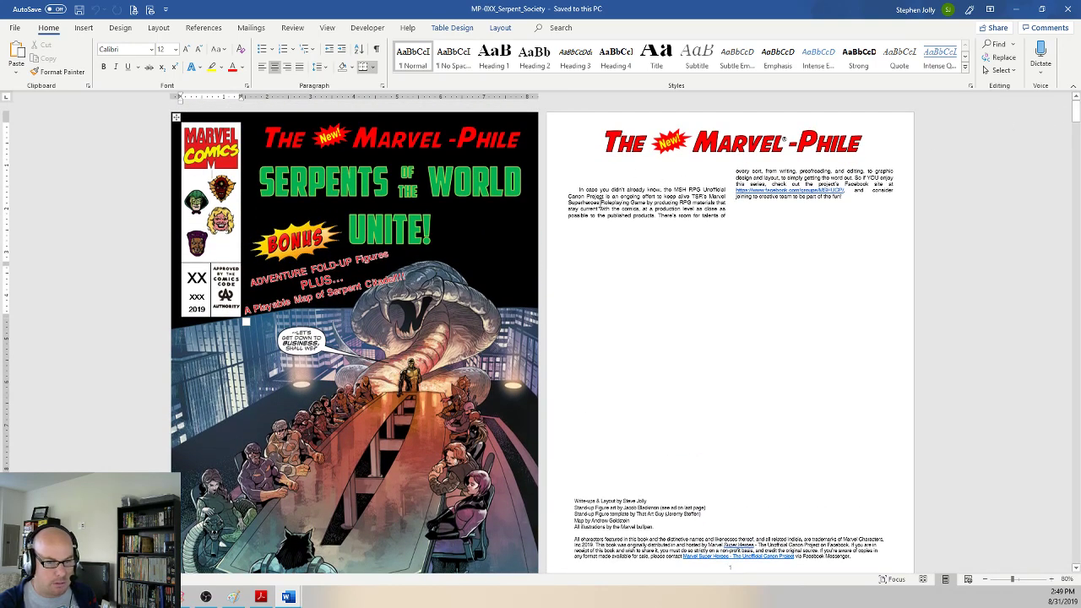
Step: Review the Serpent Society issue from the cover and credits through the headquarters map to the Base of Operations and Equipment pages
left_click(633, 340)
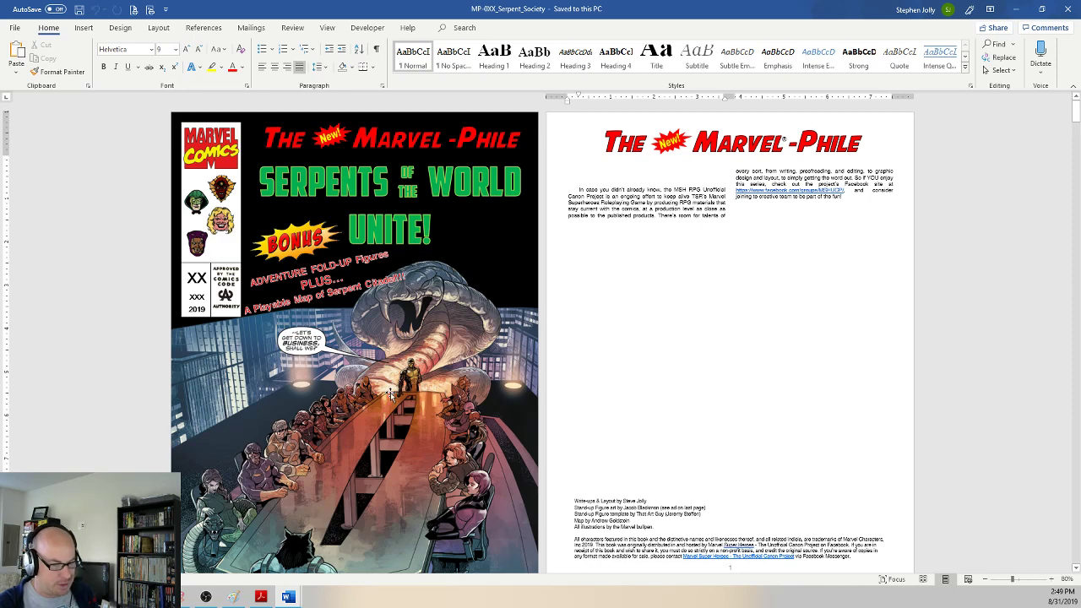
scroll(392, 392, "down", 1)
scroll(392, 392, "down", 1)
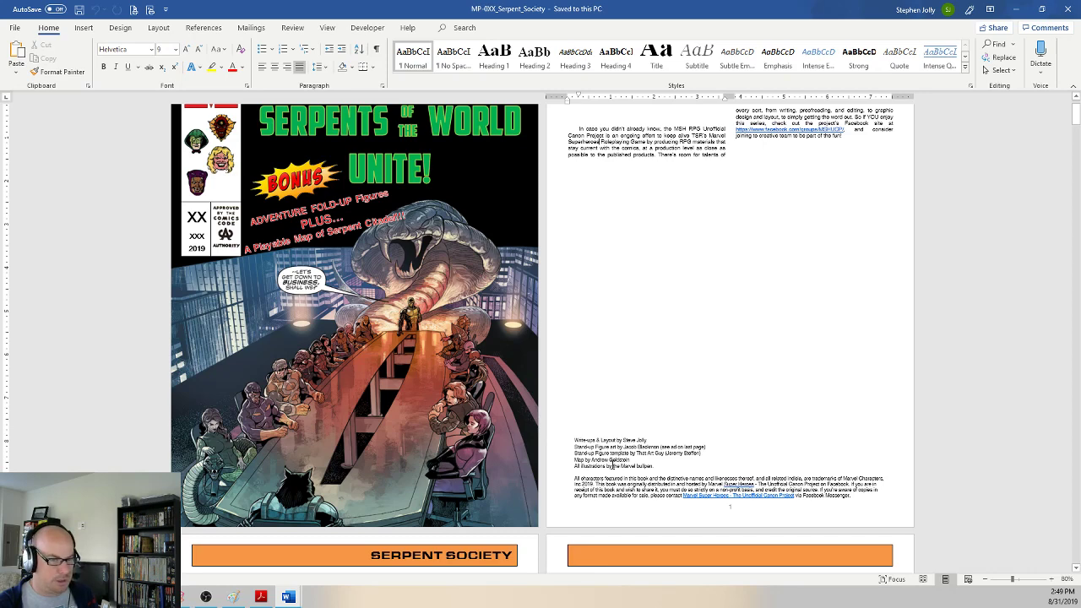
scroll(613, 462, "up", 1)
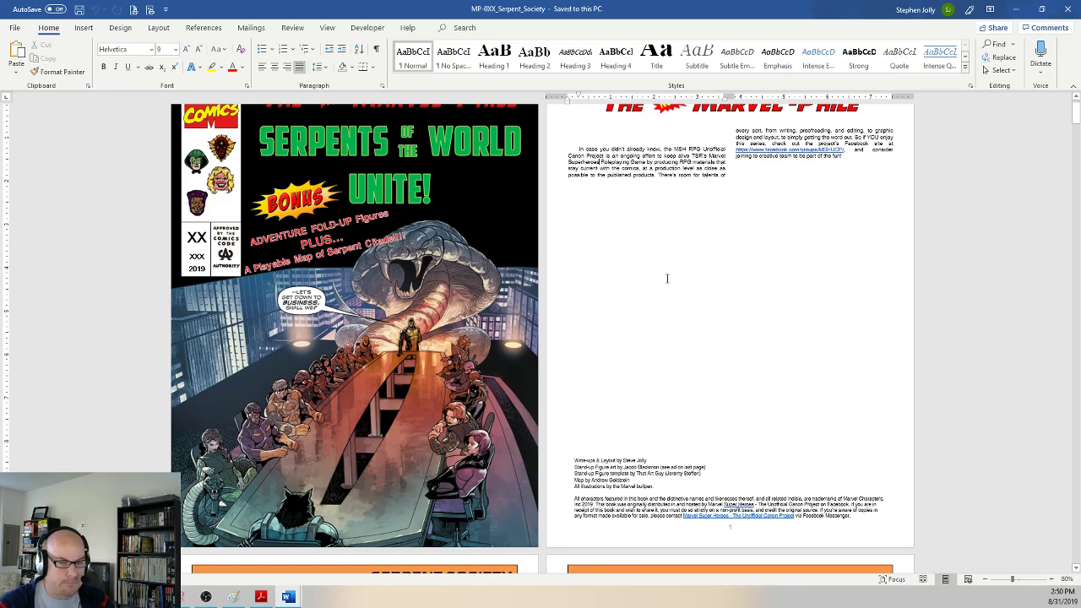
scroll(667, 278, "down", 5)
scroll(1029, 262, "down", 3)
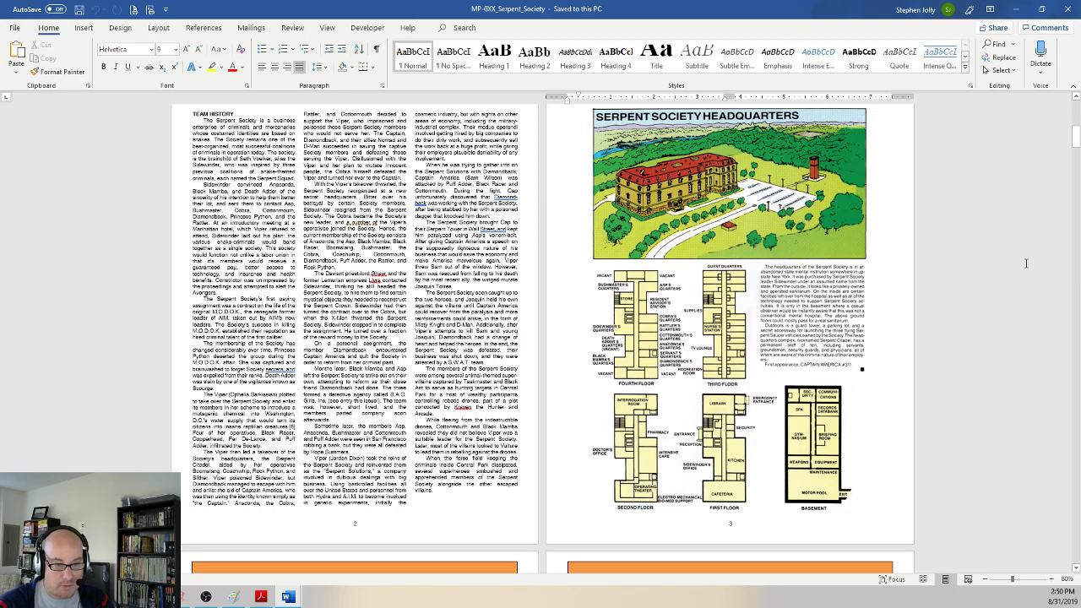
scroll(1027, 263, "down", 5)
scroll(1027, 262, "down", 1)
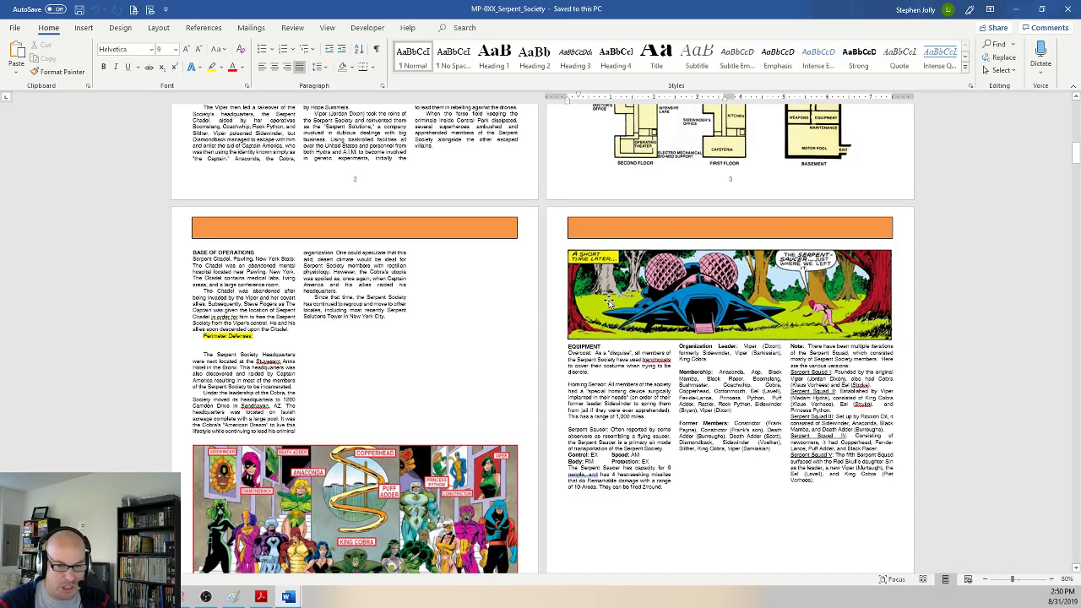
scroll(719, 397, "down", 1)
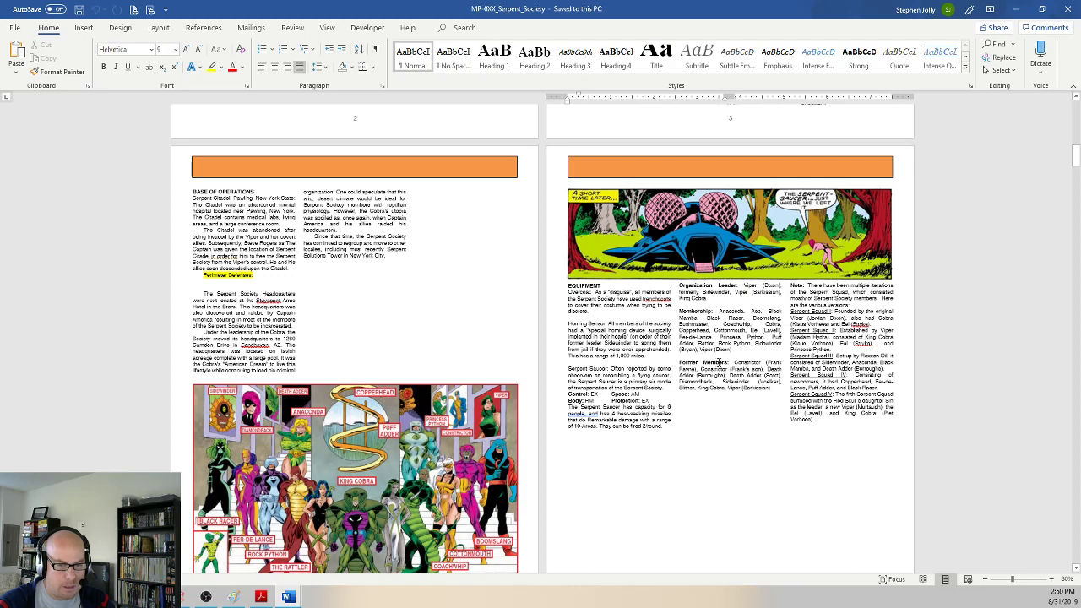
scroll(719, 363, "down", 1)
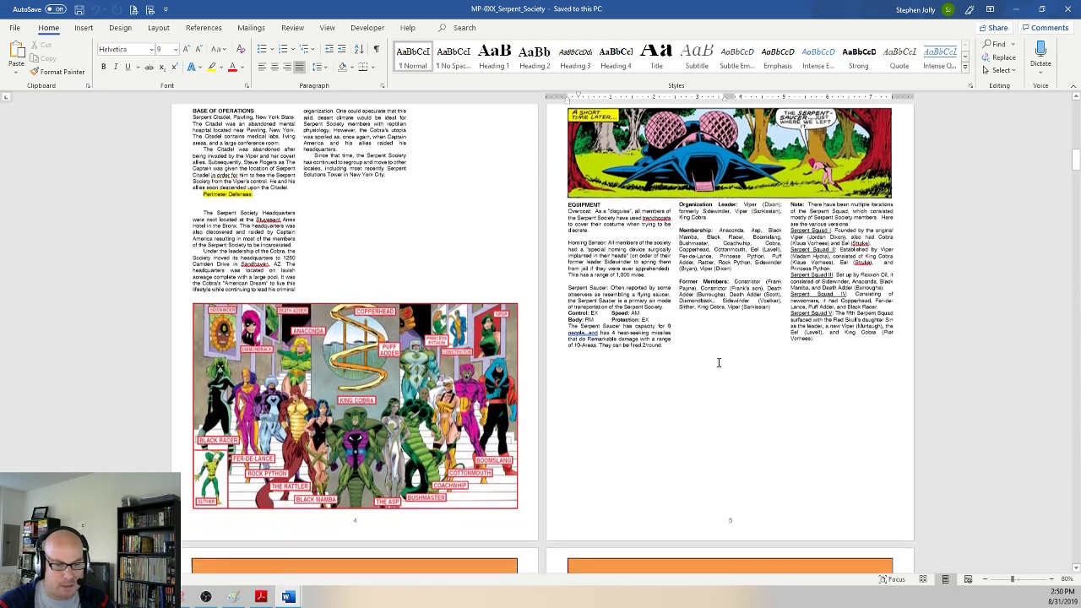
Step: Look through the Serpent Society member entries from Anaconda to Copperhead, returning to the Cobra and first Constrictor page
scroll(718, 363, "down", 3)
scroll(718, 363, "down", 3)
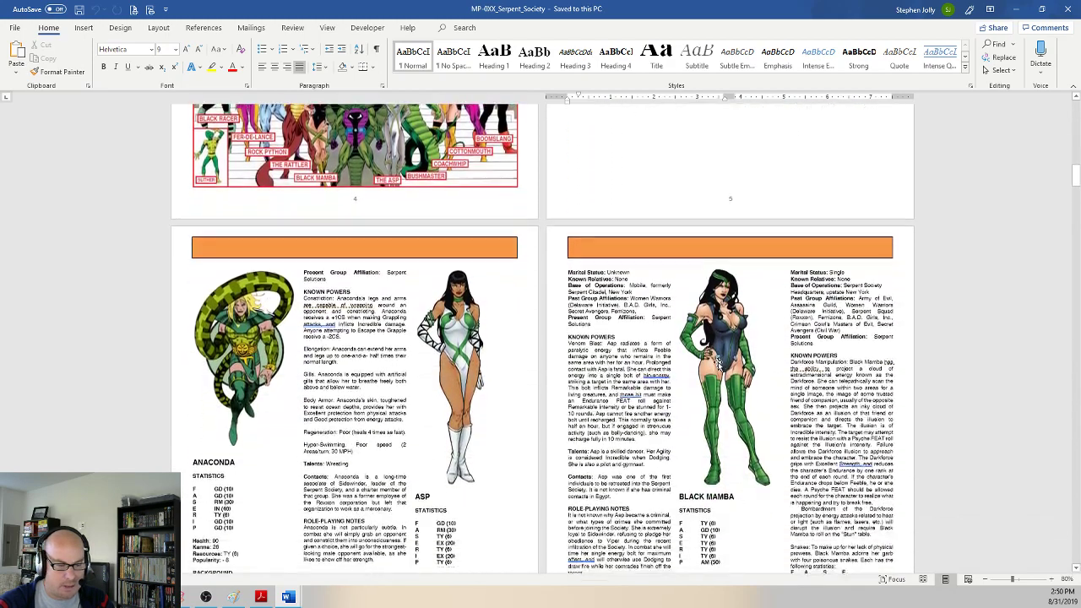
scroll(700, 363, "down", 1)
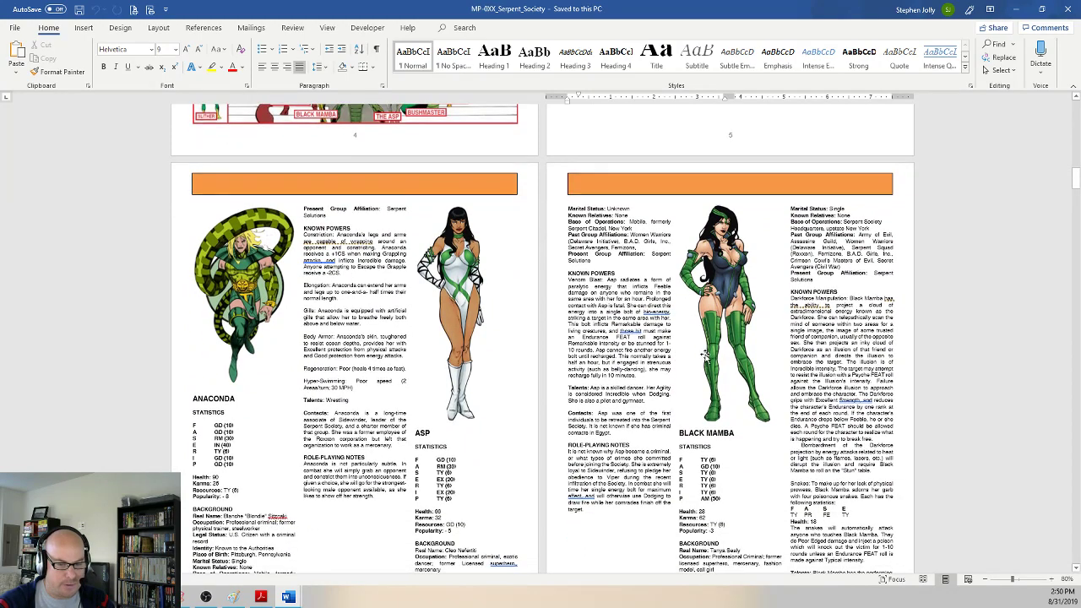
scroll(710, 338, "down", 2)
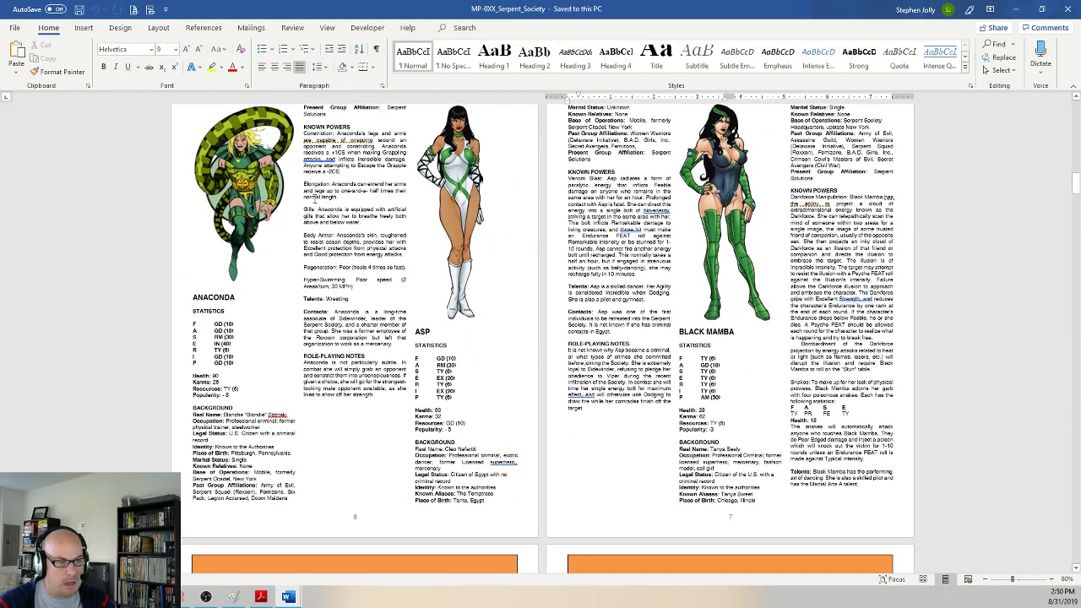
scroll(608, 215, "down", 6)
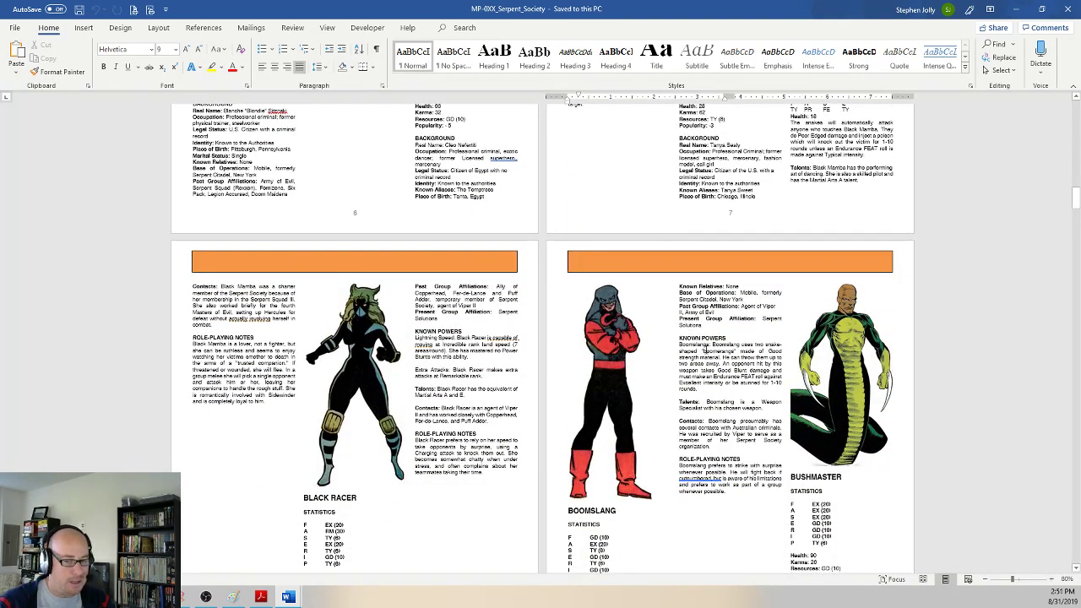
scroll(705, 349, "down", 6)
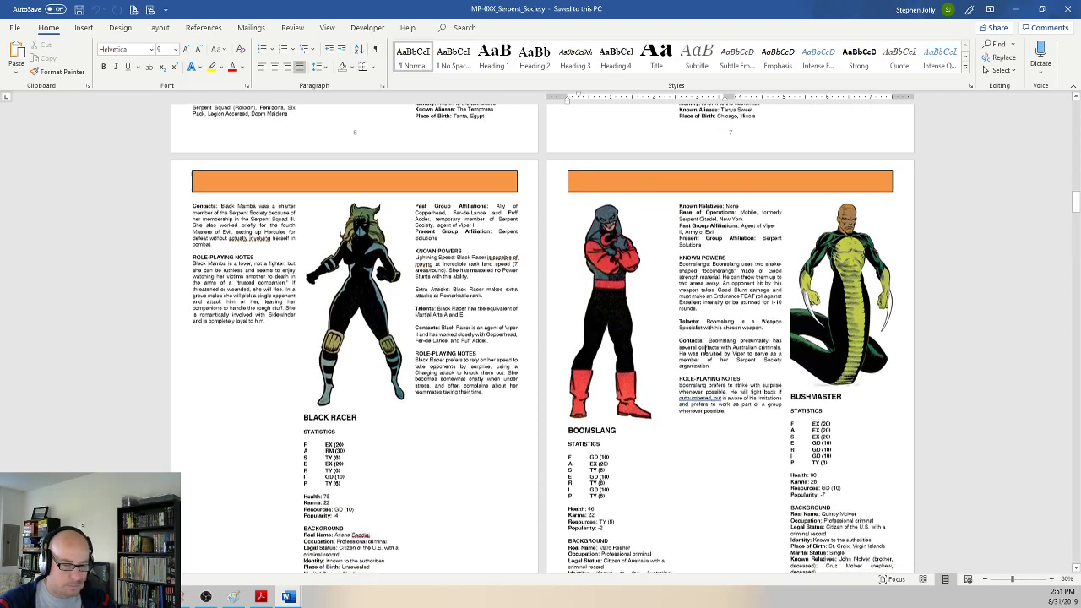
scroll(705, 350, "down", 8)
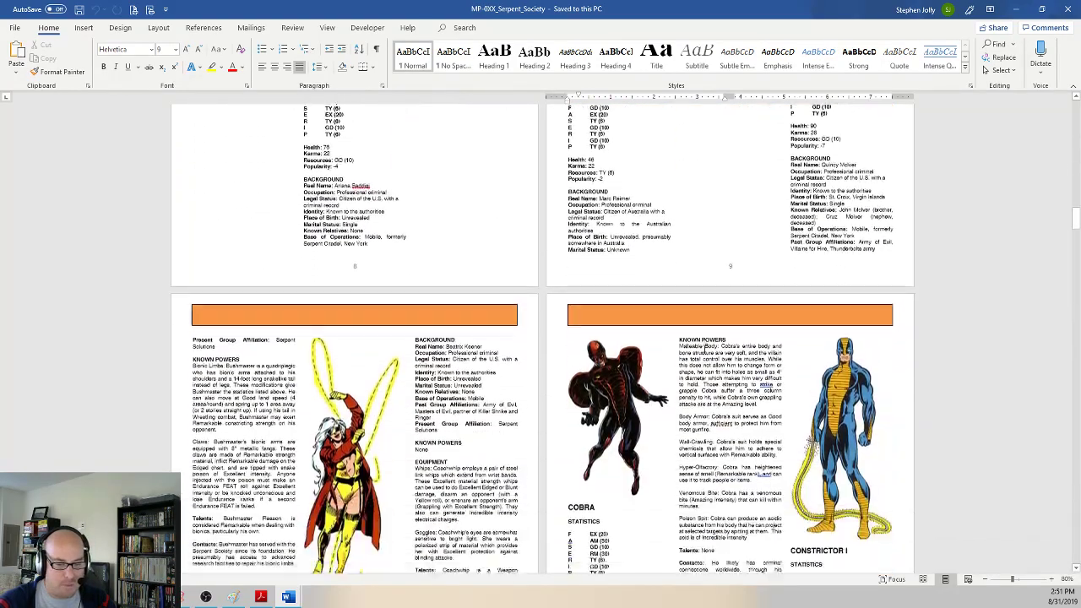
scroll(701, 348, "down", 4)
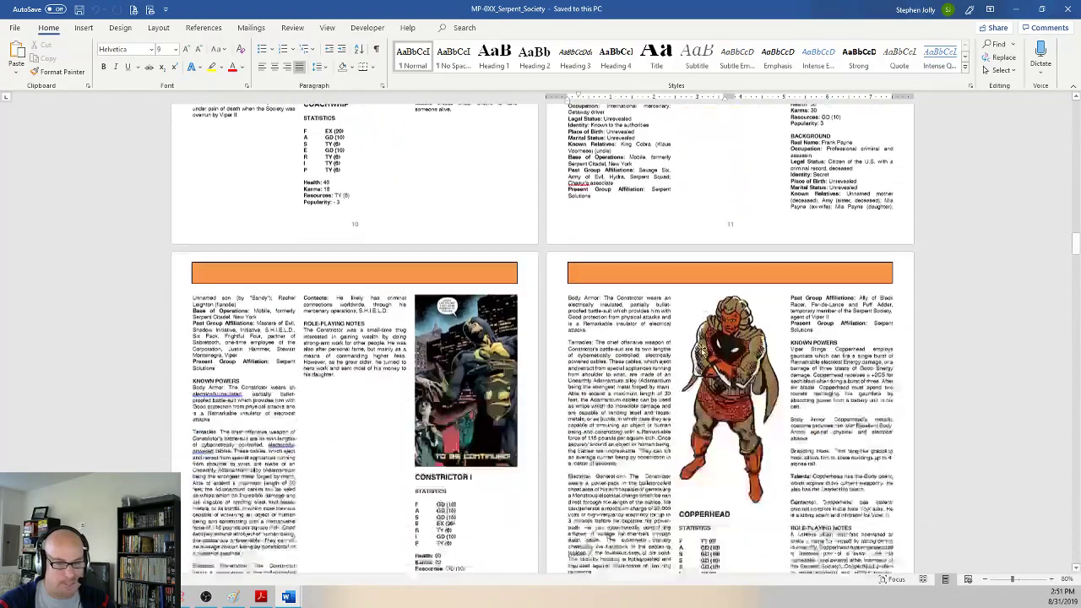
scroll(695, 241, "up", 4)
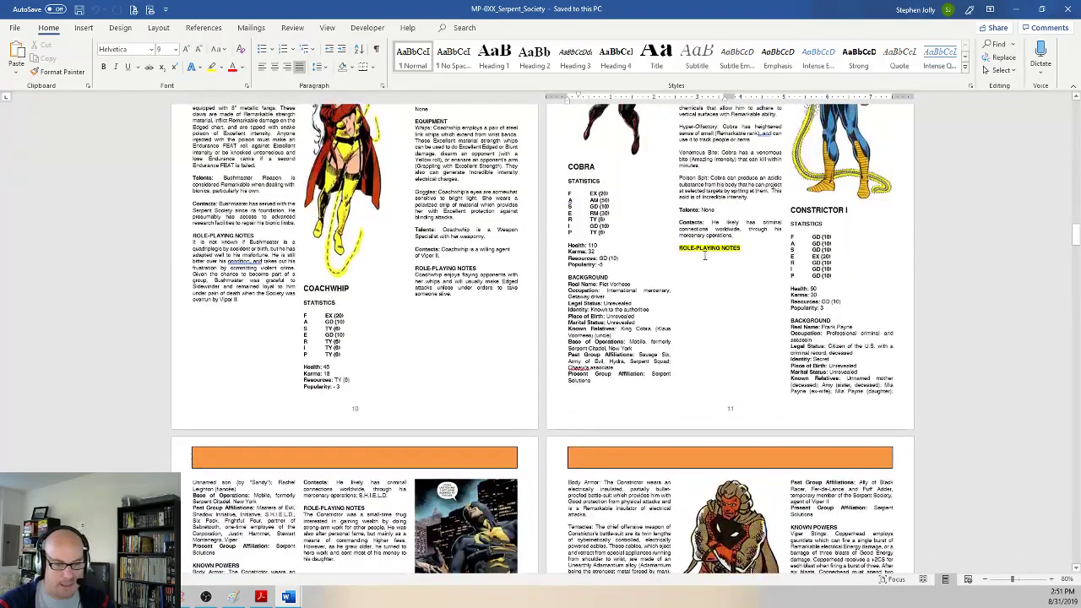
scroll(695, 259, "up", 2)
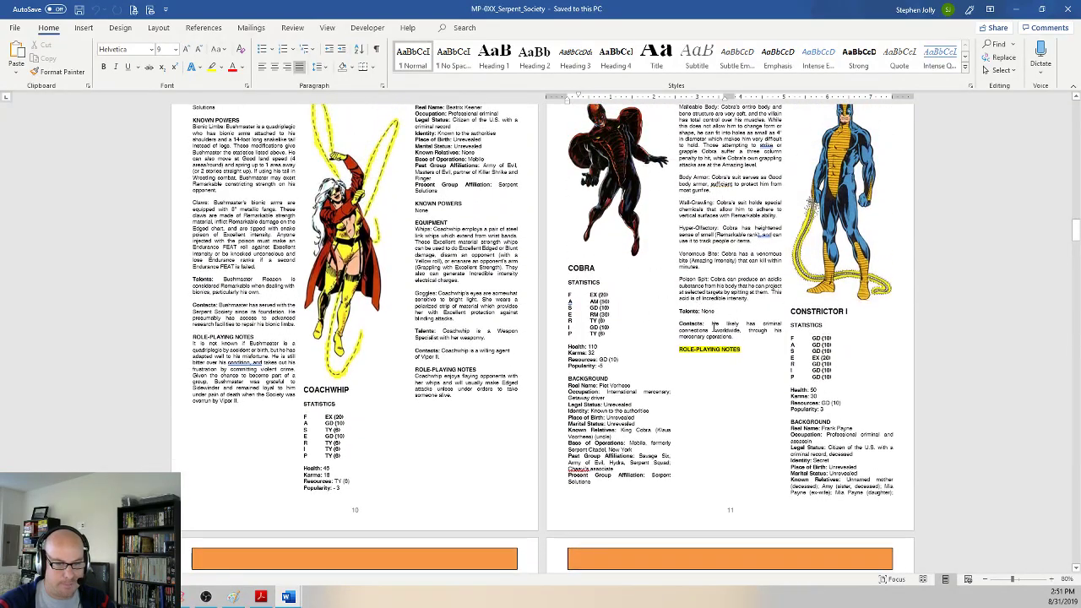
Step: Insert a column break before the KNOWN POWERS heading at the end of page 12, in the second Constrictor entry
scroll(706, 330, "down", 5)
scroll(707, 330, "down", 4)
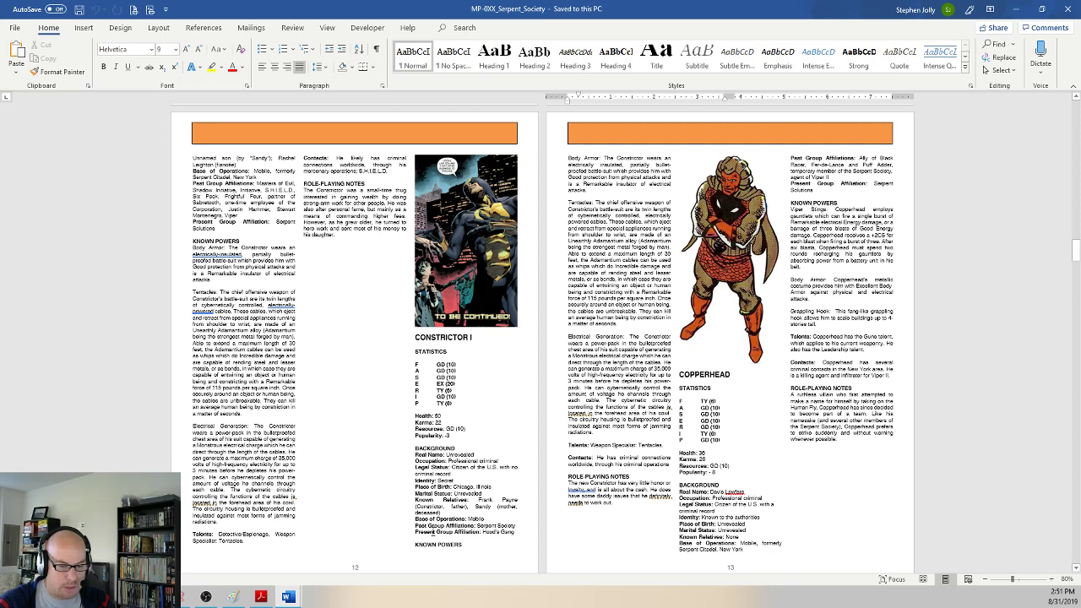
left_click(415, 545)
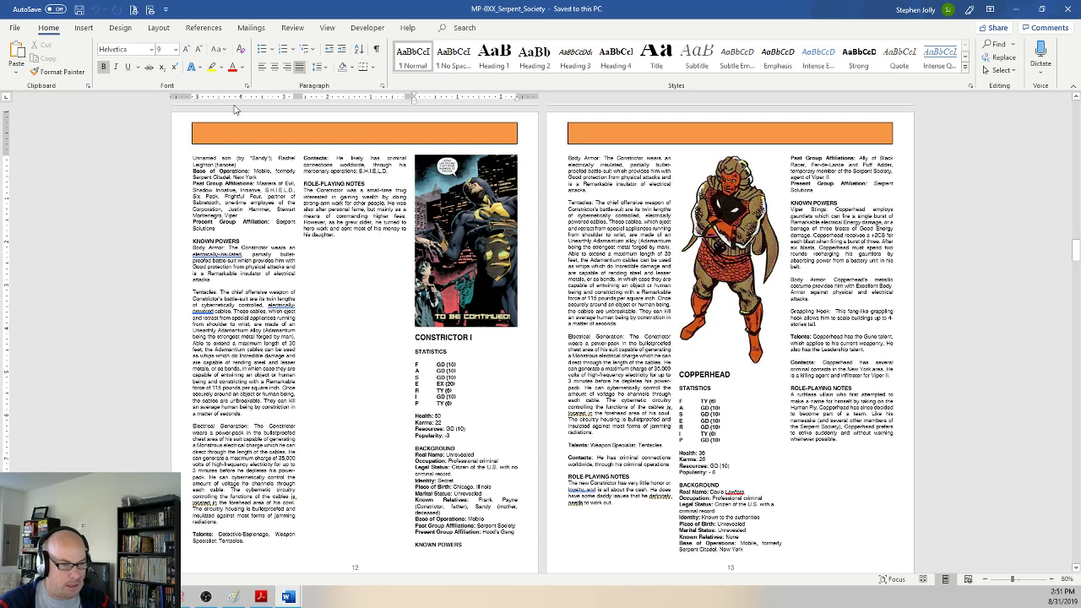
left_click(156, 30)
left_click(142, 44)
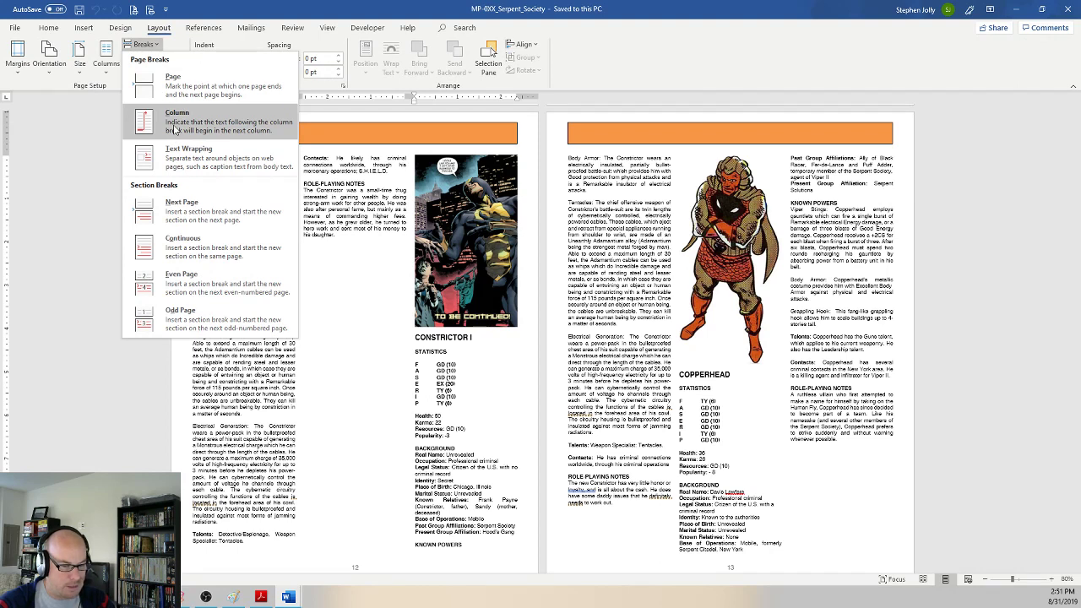
left_click(174, 129)
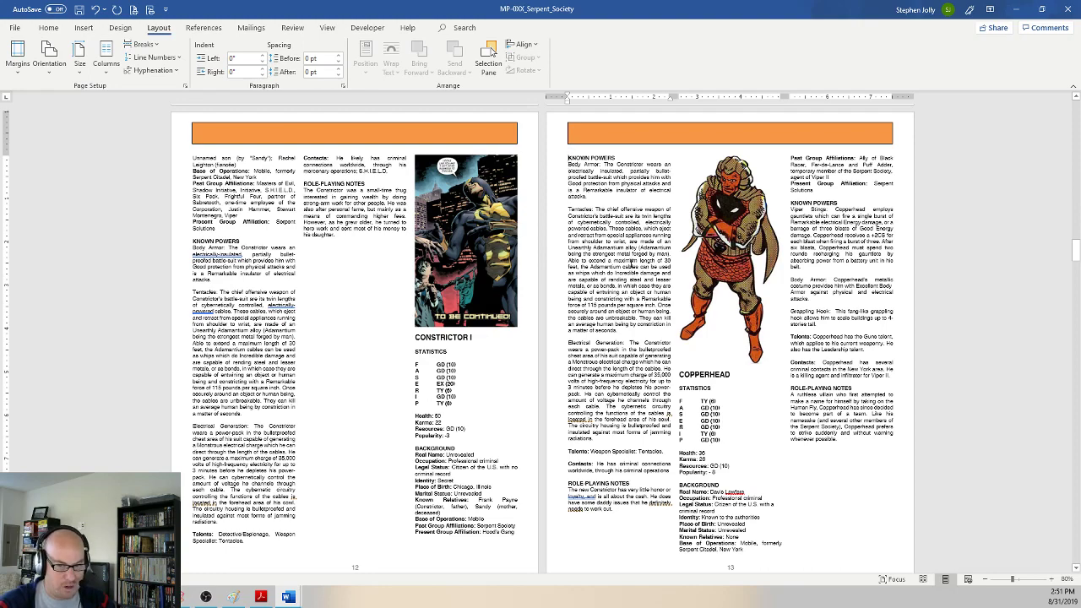
Step: Insert a column break before the KNOWN POWERS heading in the King Cobra entry on page 17
scroll(646, 285, "down", 10)
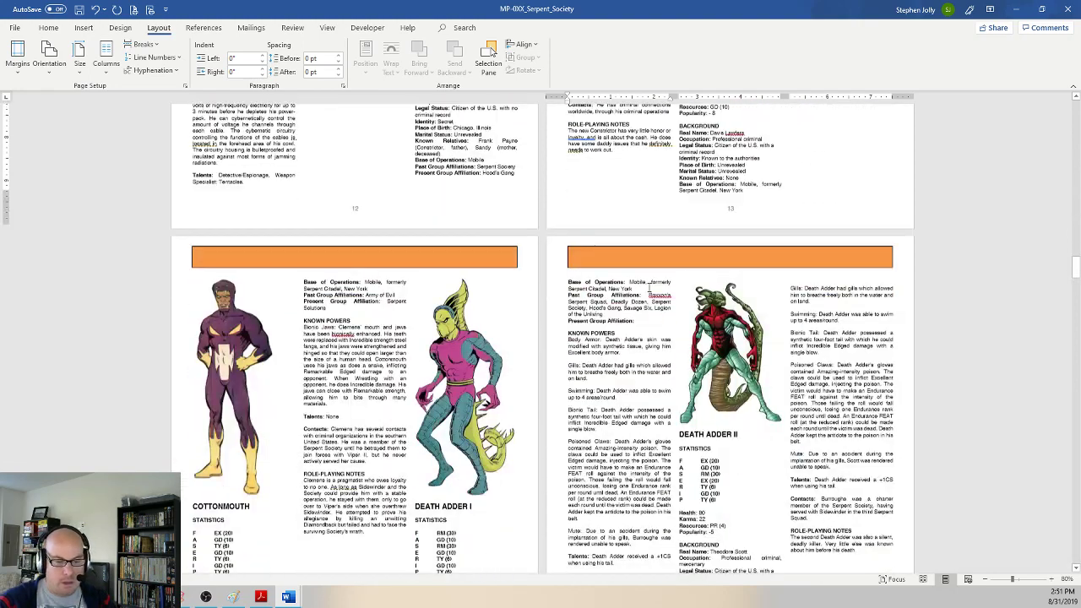
scroll(645, 285, "down", 2)
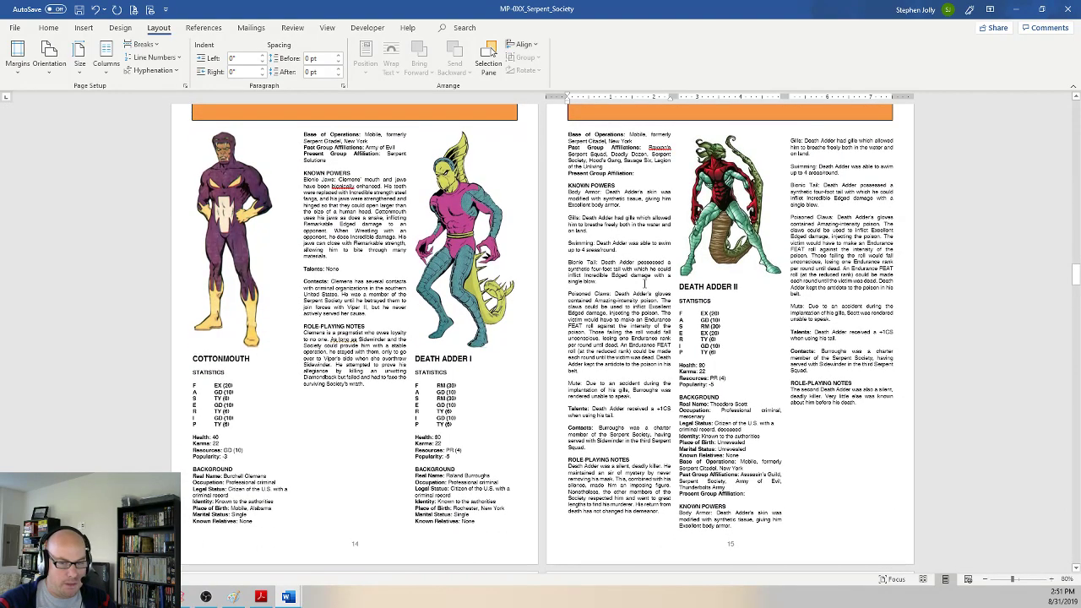
scroll(646, 285, "down", 14)
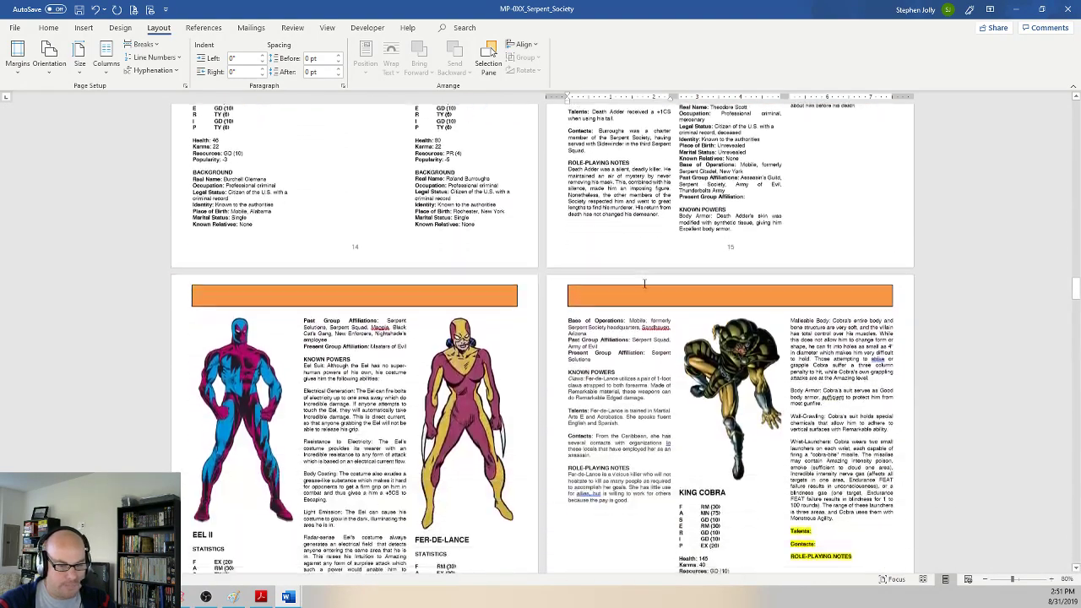
scroll(643, 283, "down", 8)
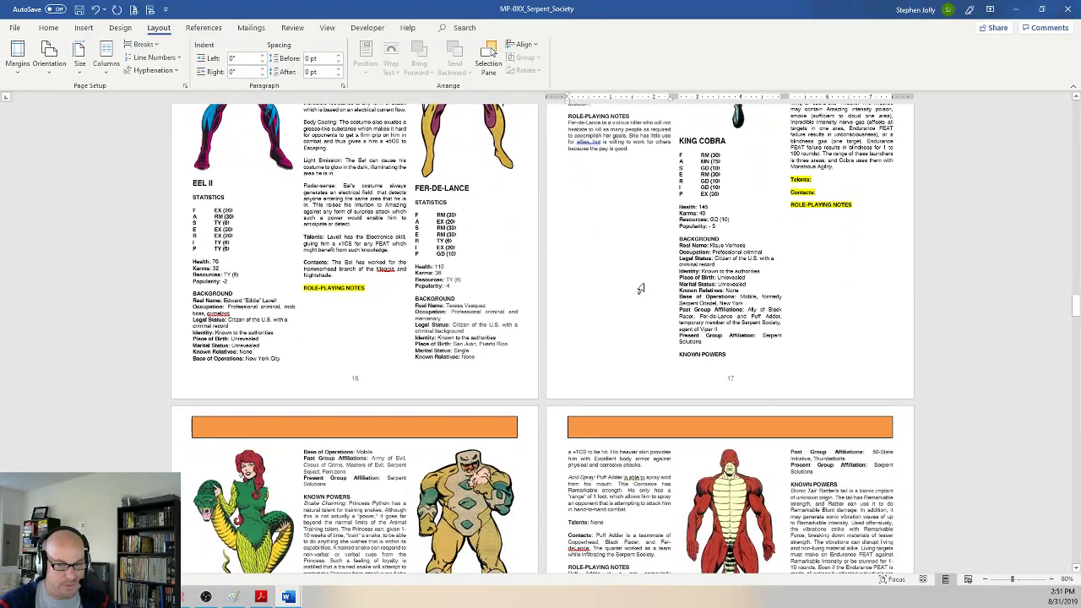
scroll(641, 300, "up", 5)
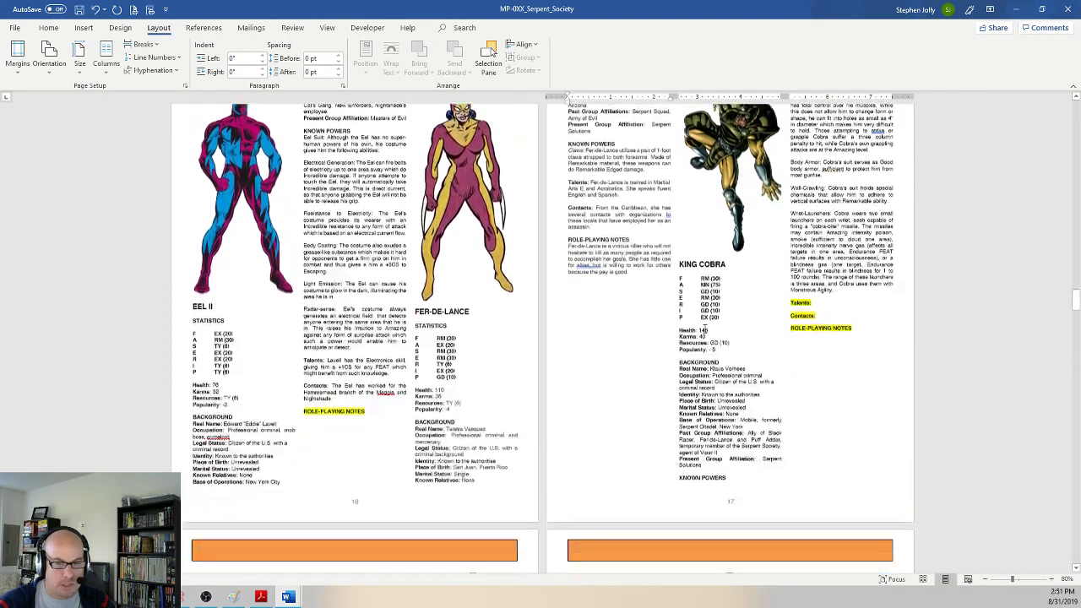
scroll(663, 402, "down", 3)
left_click(679, 415)
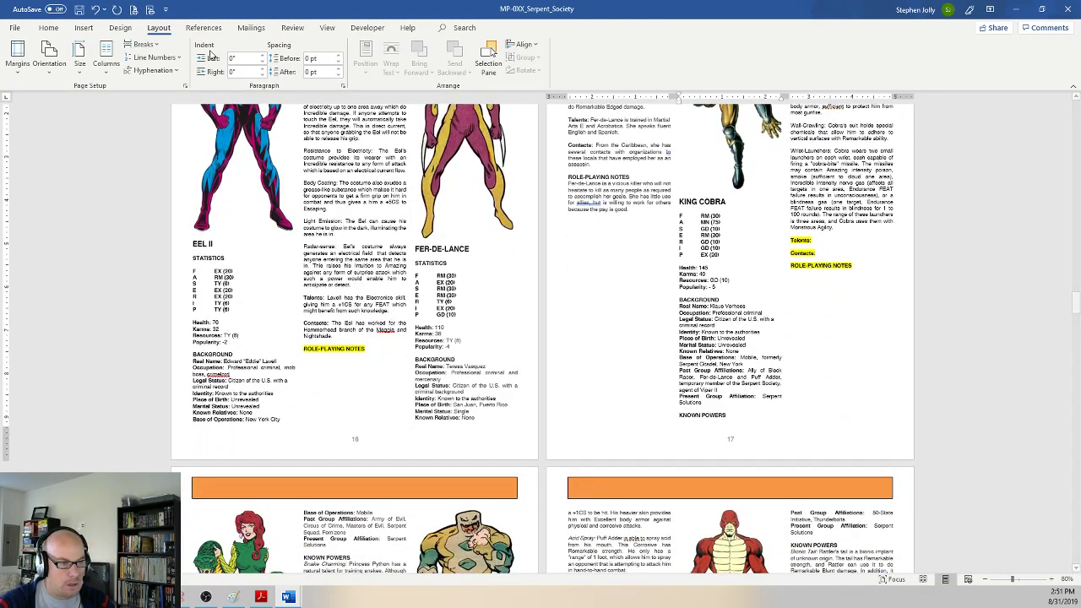
left_click(144, 44)
left_click(164, 107)
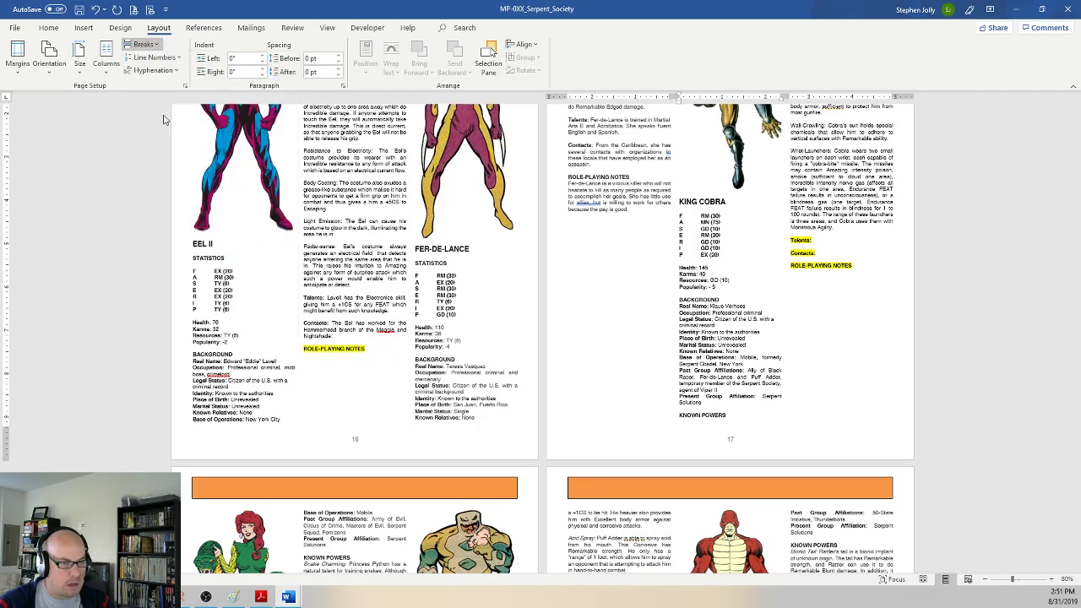
Step: Look through the entries from Princess Python to Slither and the Viper section, up to the start of the B.A.D. Girls section
scroll(728, 331, "down", 8)
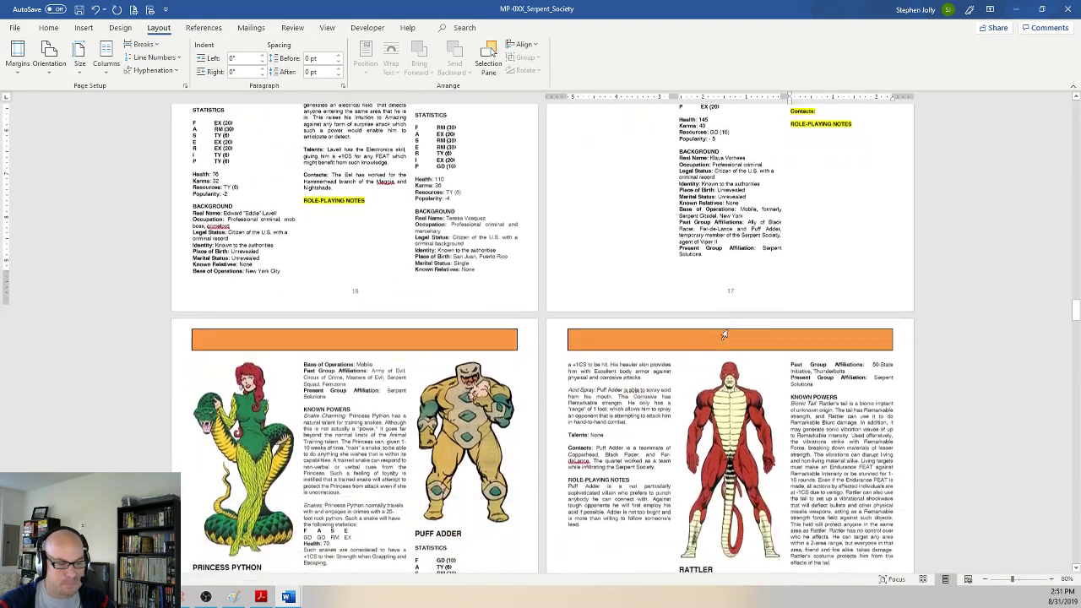
scroll(722, 329, "down", 2)
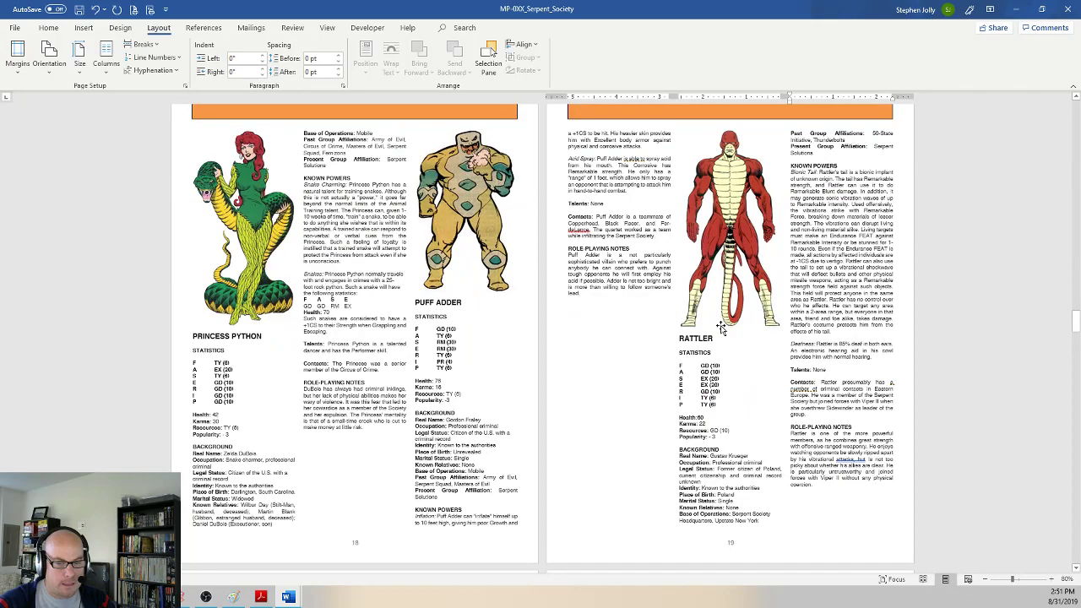
scroll(721, 328, "down", 13)
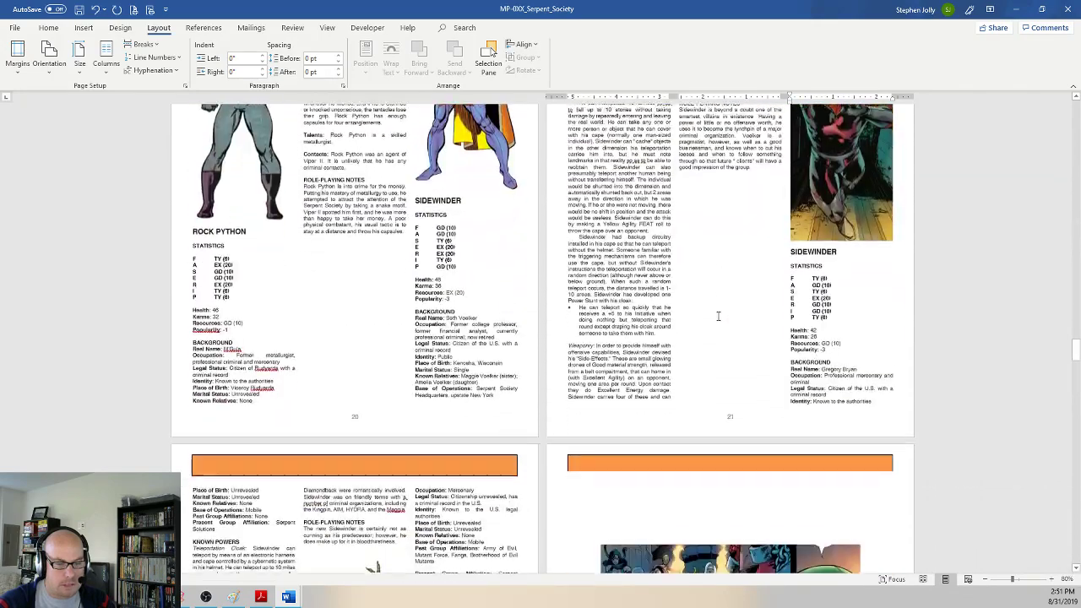
scroll(718, 316, "down", 8)
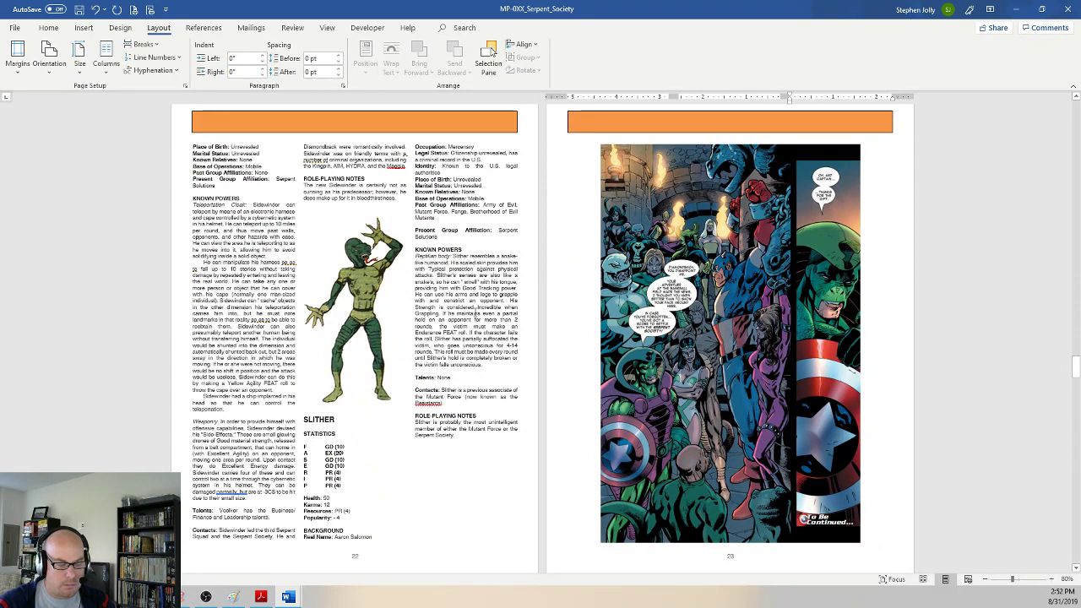
scroll(471, 314, "down", 7)
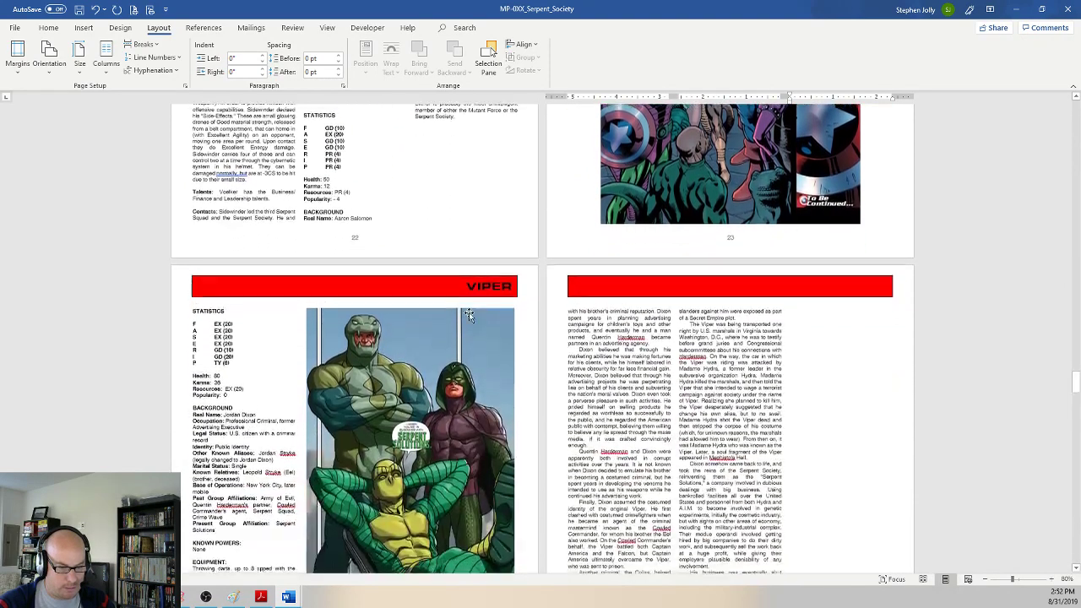
scroll(468, 315, "down", 2)
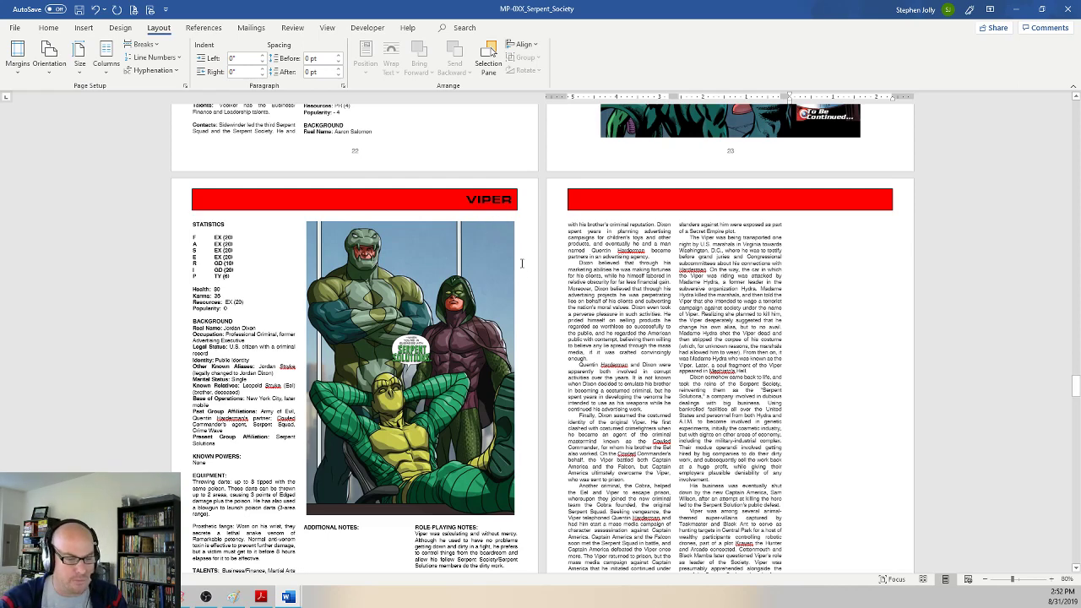
scroll(522, 263, "down", 2)
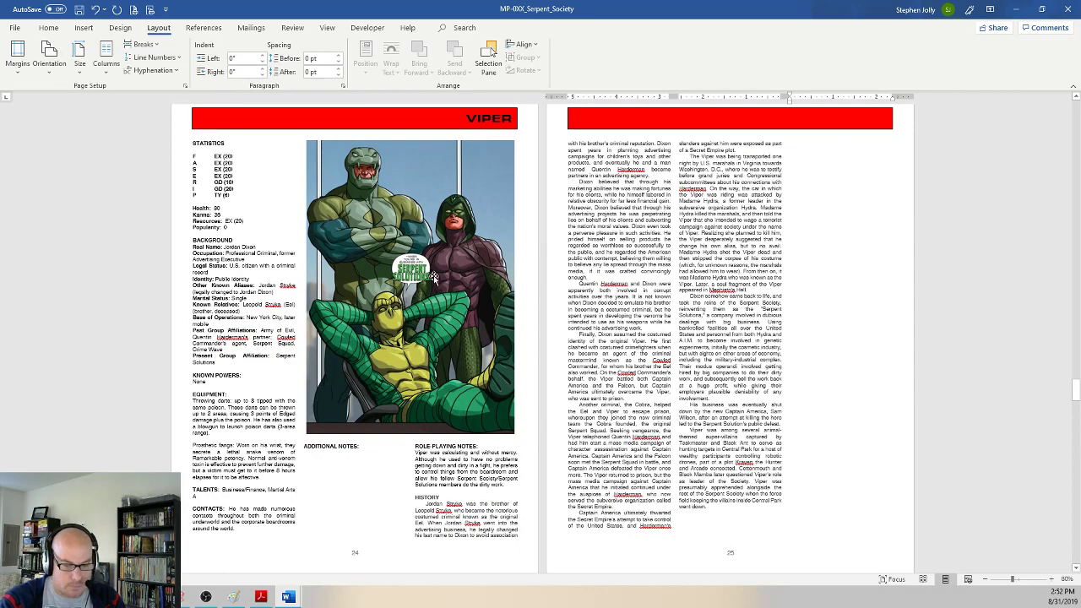
scroll(425, 505, "down", 2)
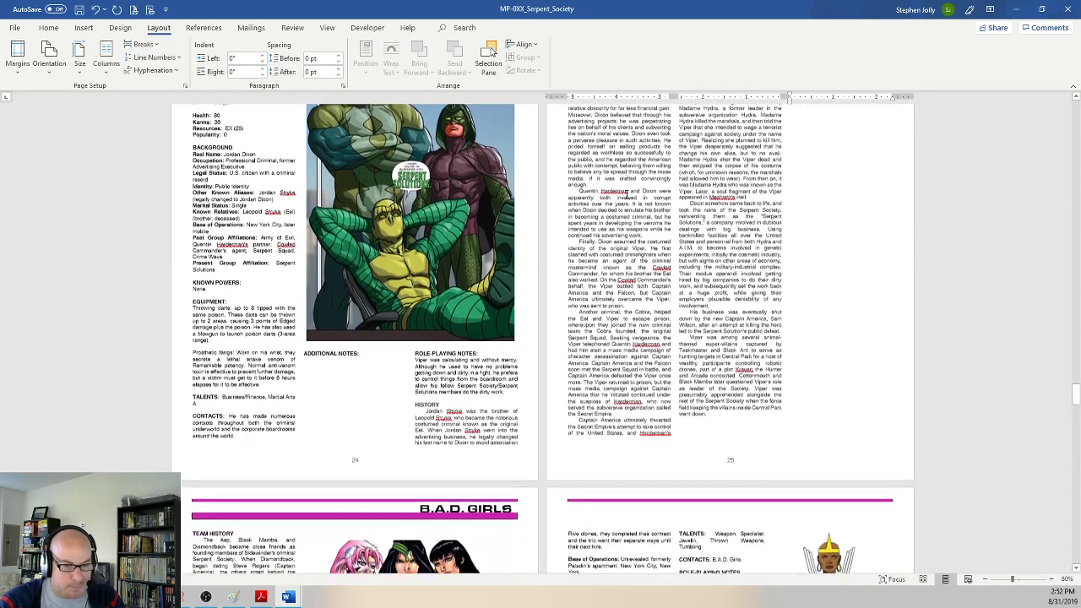
Step: Look through the B.A.D. Girls, Impala and Diamondback entries, checking the end of Diamondback's history and the comic art on page 31
scroll(614, 216, "down", 8)
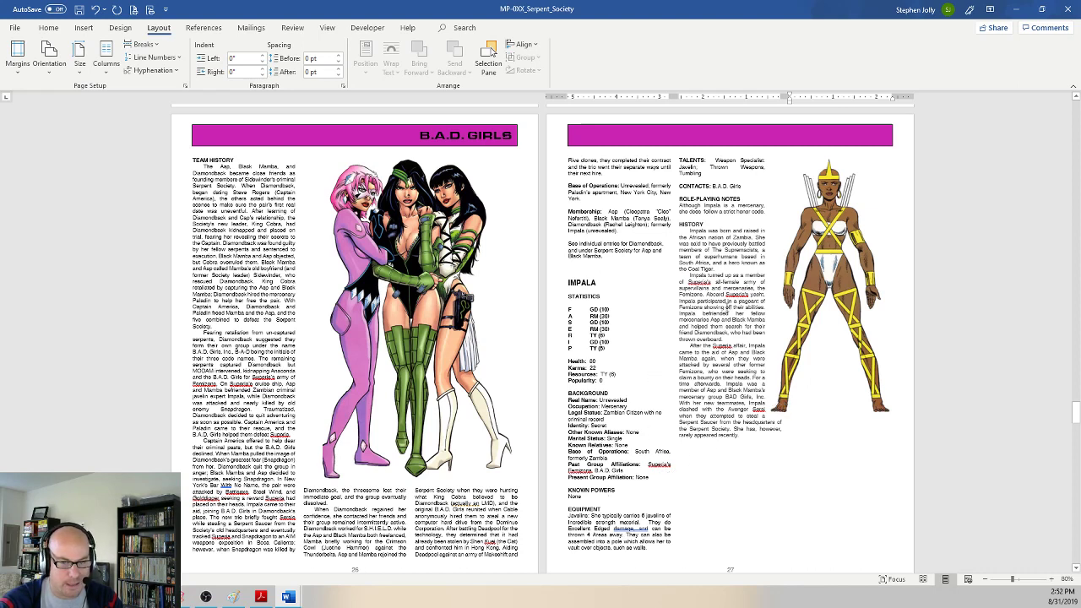
scroll(725, 310, "down", 5)
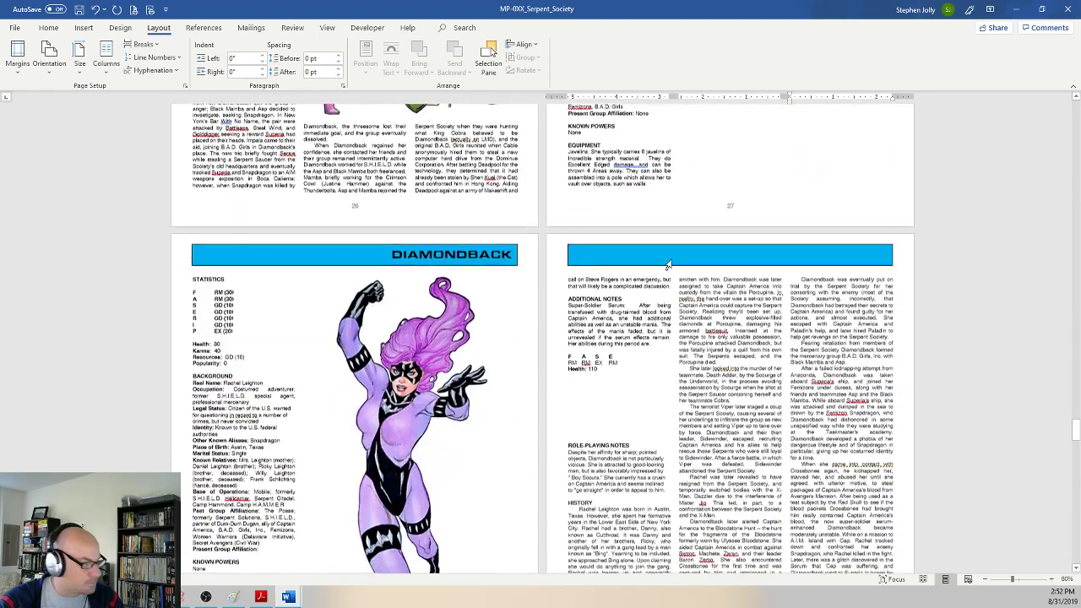
scroll(667, 264, "down", 8)
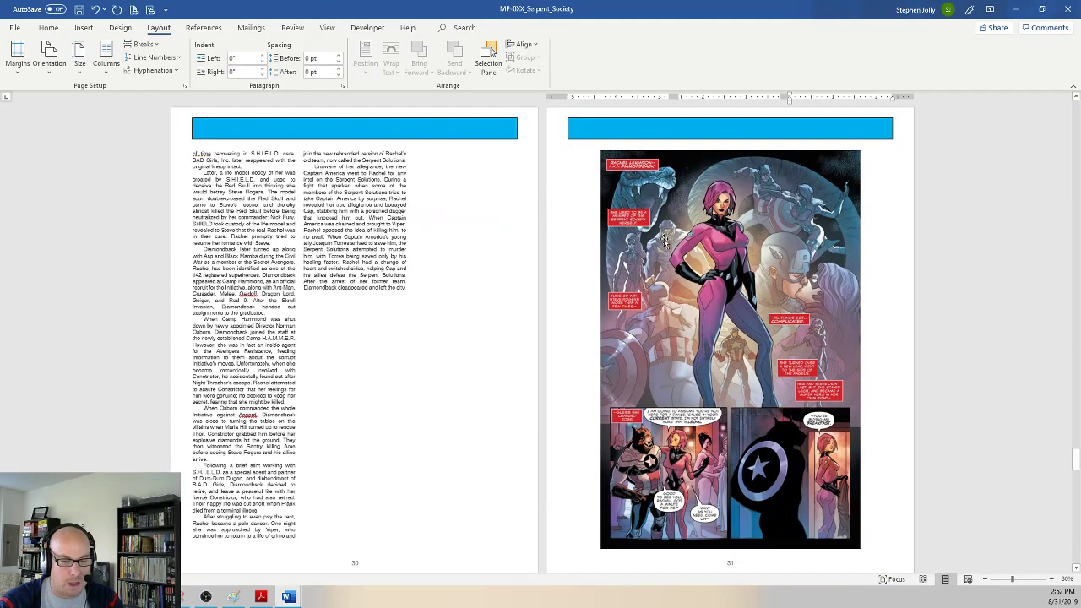
scroll(336, 284, "up", 8)
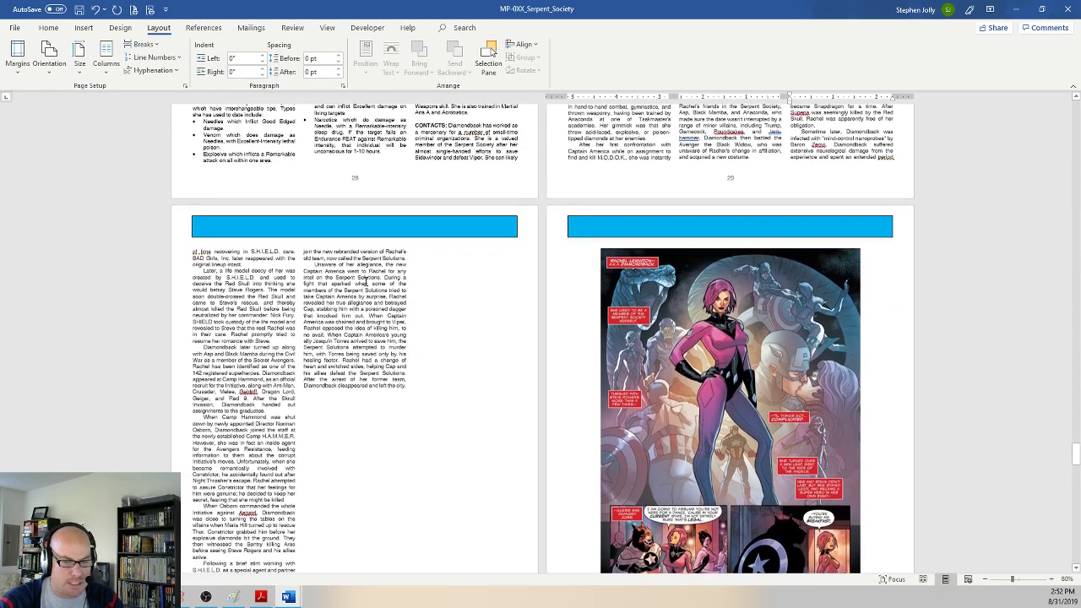
scroll(583, 321, "down", 3)
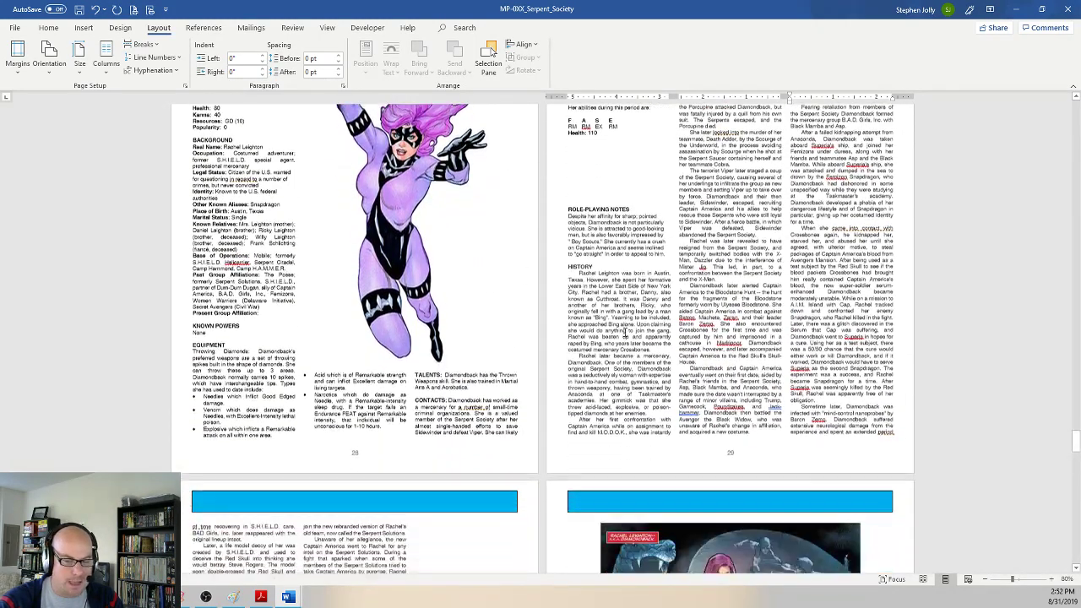
scroll(525, 308, "down", 5)
scroll(525, 309, "down", 2)
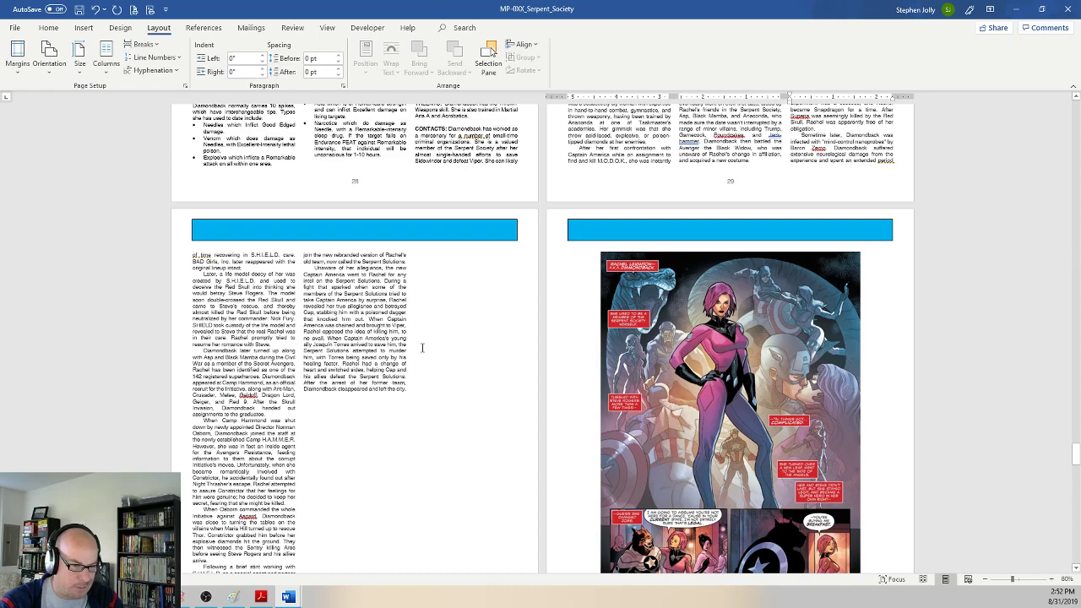
scroll(422, 347, "up", 8)
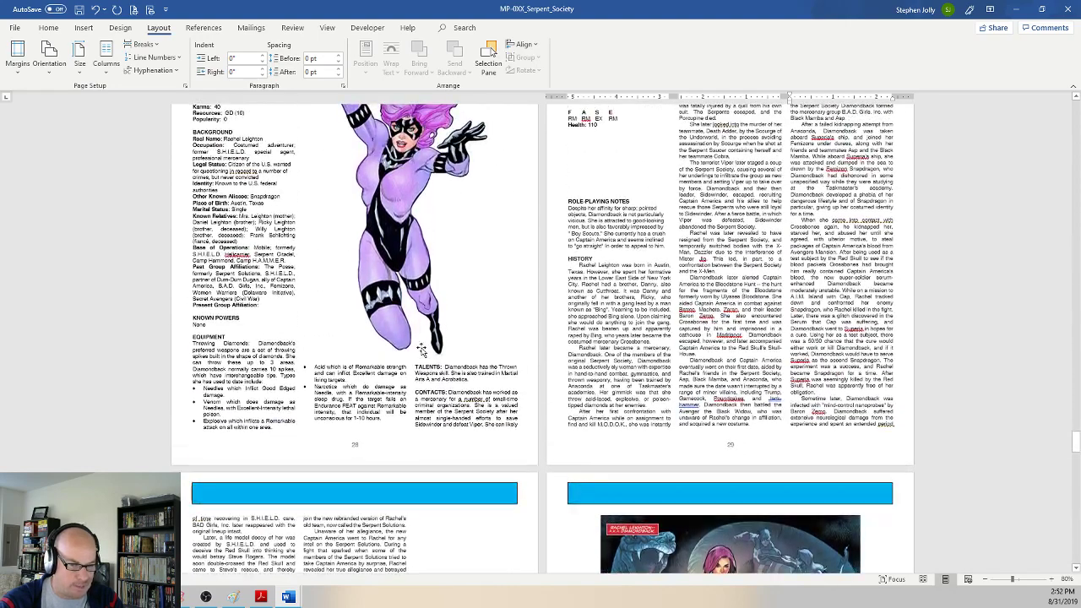
scroll(428, 349, "up", 1)
left_click(580, 326)
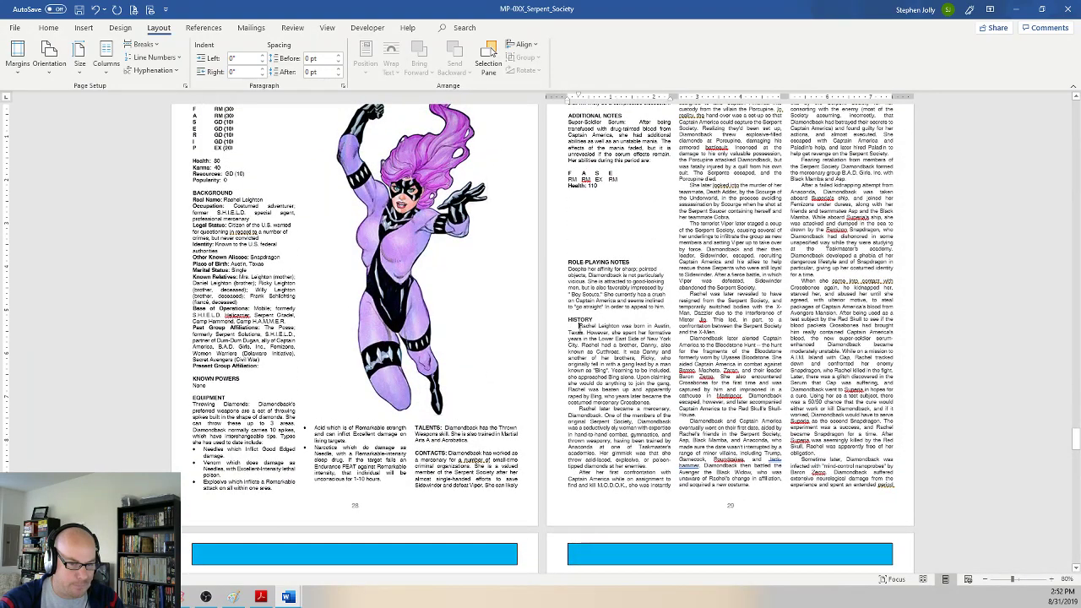
scroll(581, 320, "down", 5)
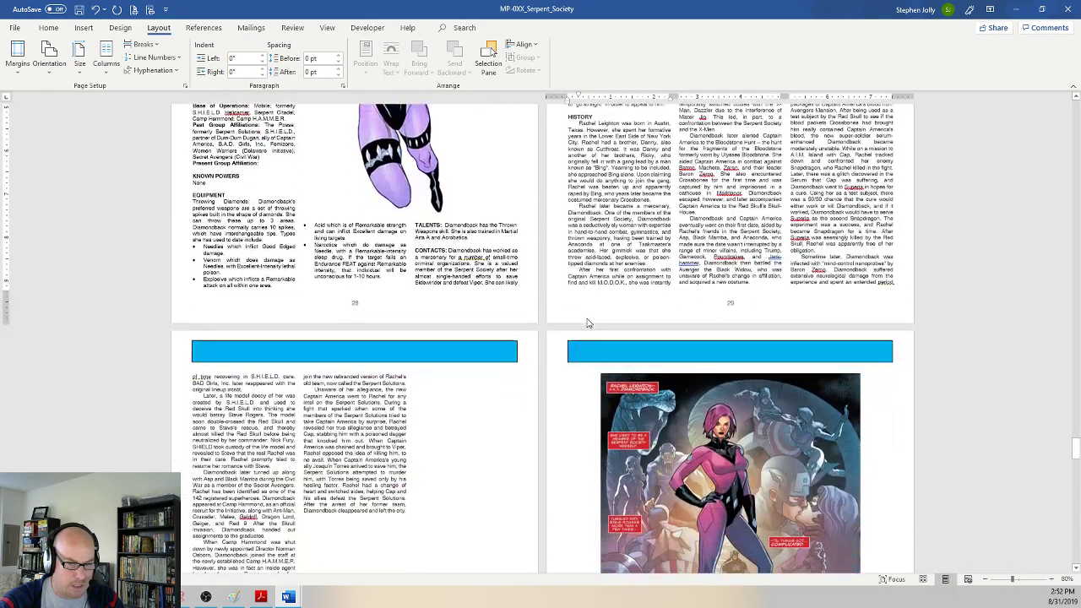
scroll(582, 319, "down", 2)
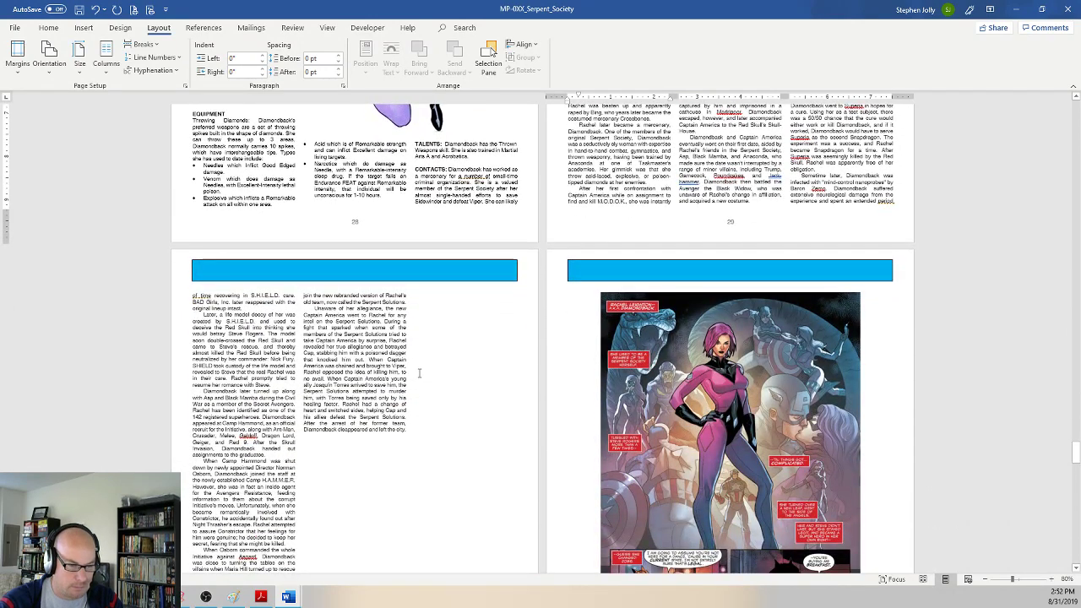
scroll(427, 352, "up", 6)
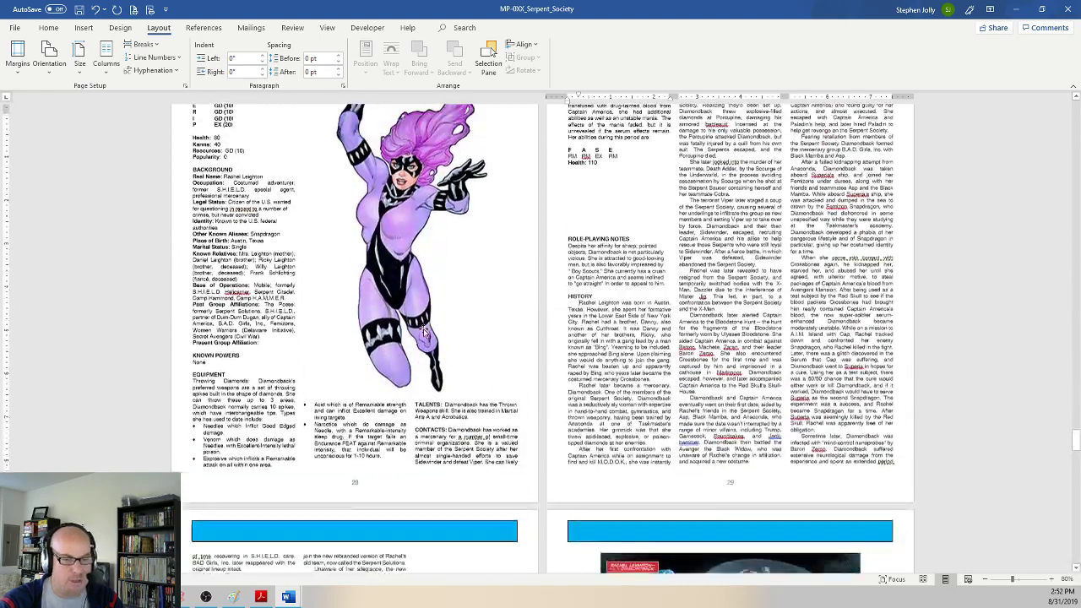
scroll(425, 332, "up", 1)
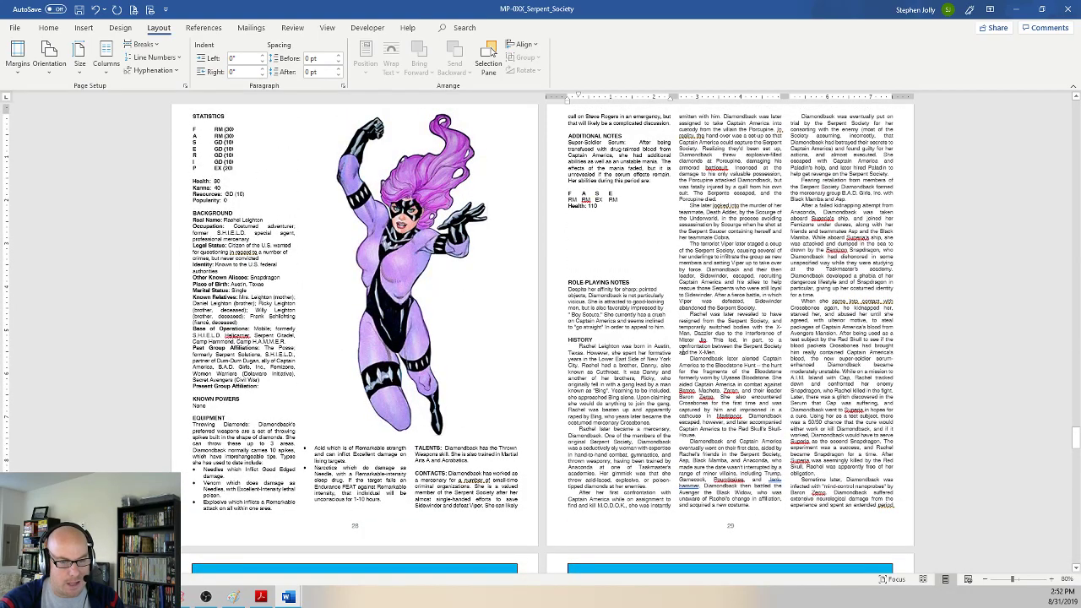
scroll(412, 334, "down", 10)
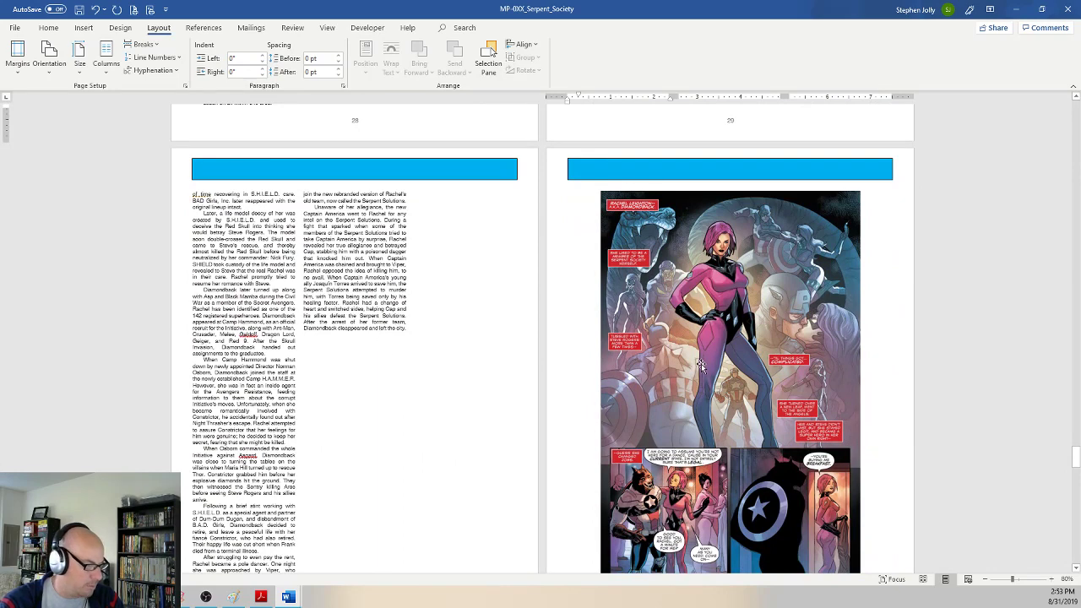
scroll(694, 361, "down", 1)
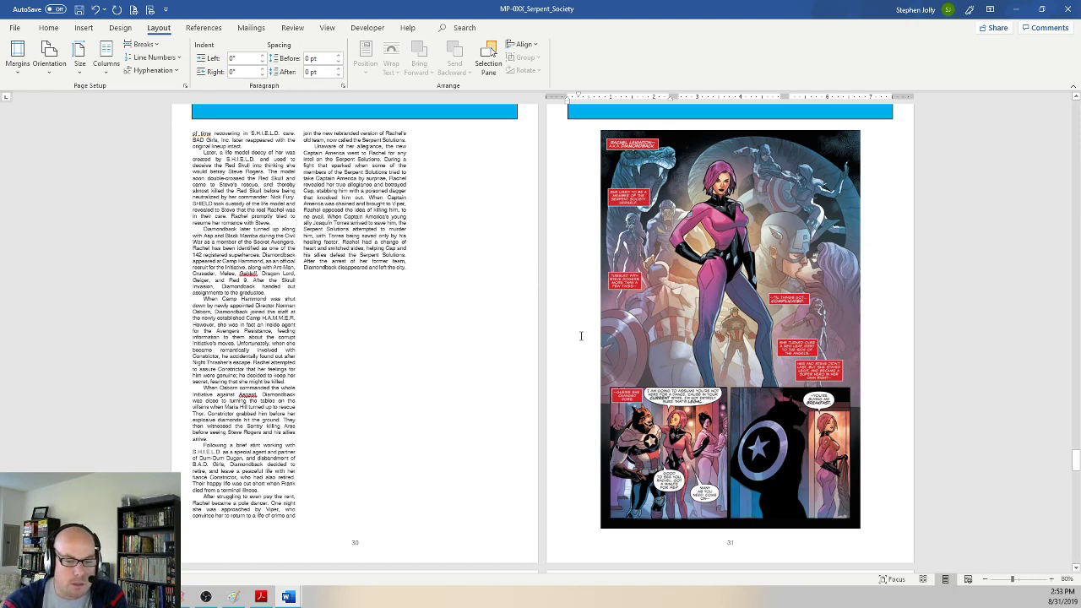
left_click(392, 268)
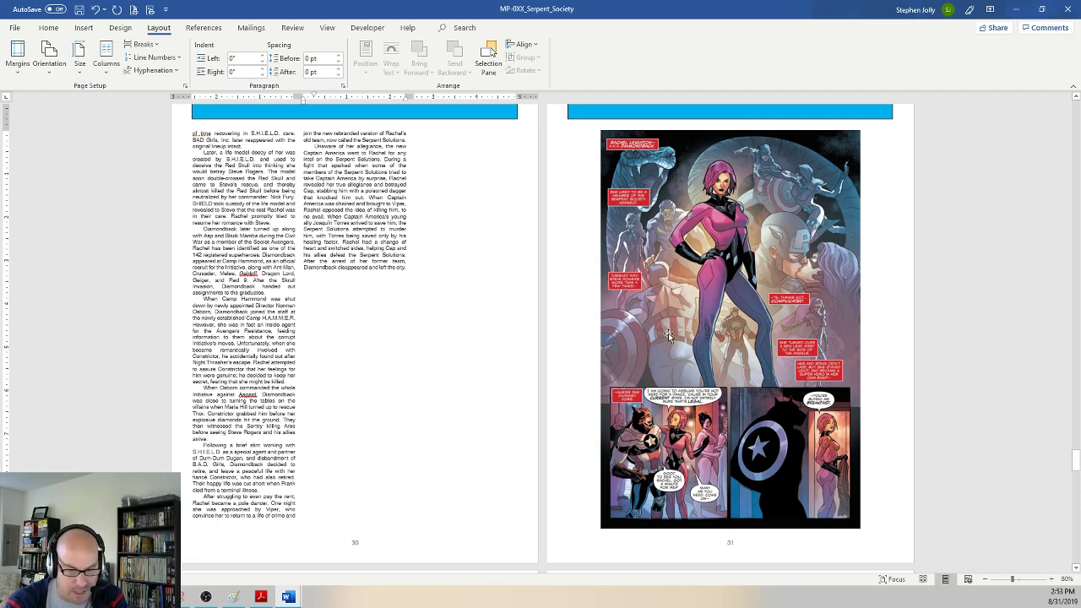
Step: Look through the Eel entry with its comic panels, the fold-up figures sheet and the closing art commission page
scroll(457, 341, "down", 15)
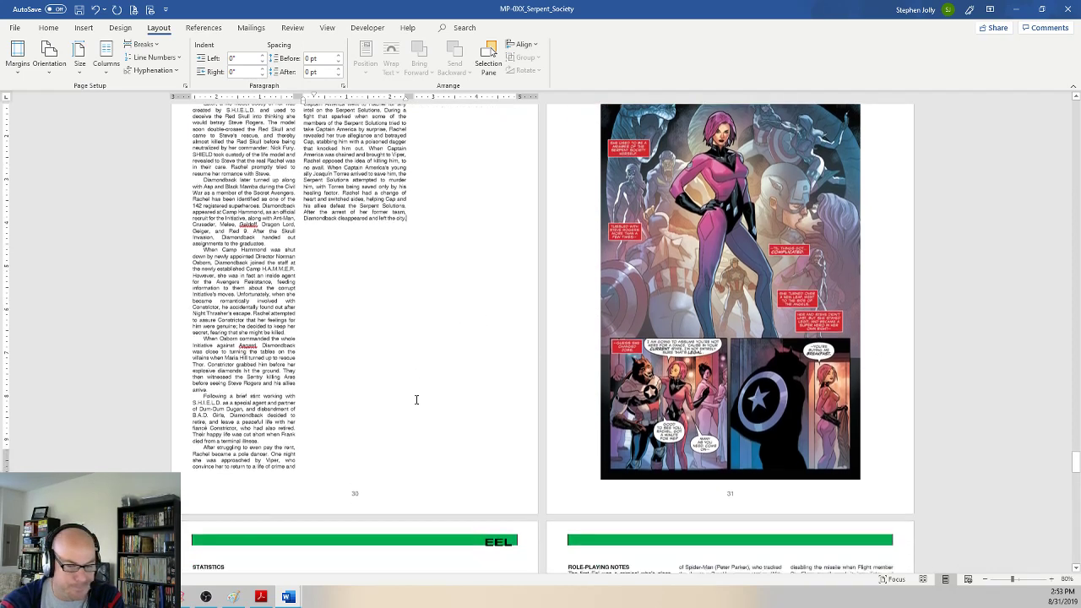
scroll(411, 283, "down", 10)
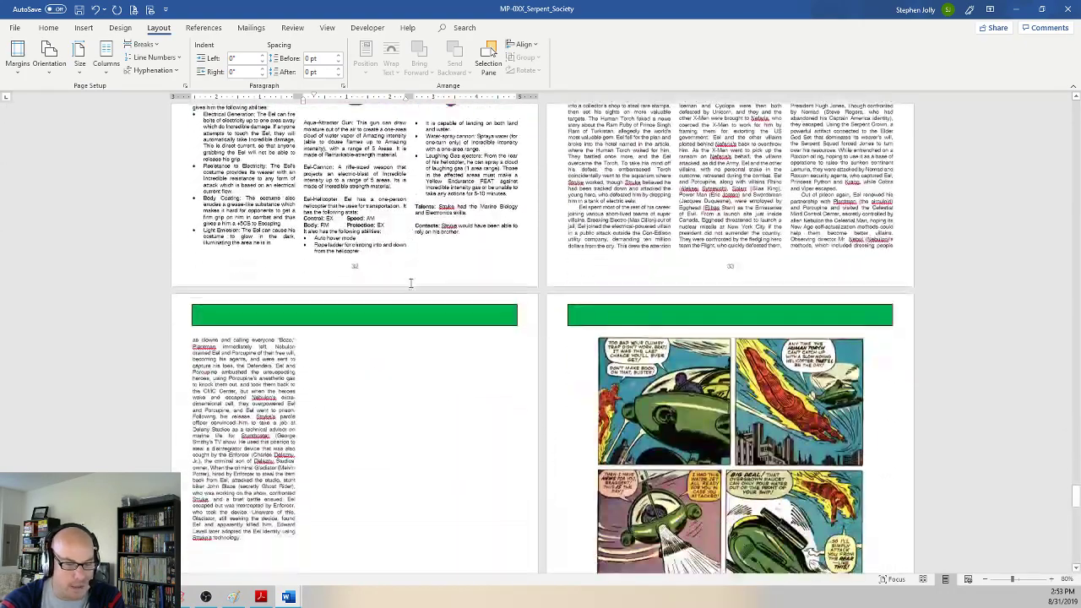
scroll(413, 283, "up", 1)
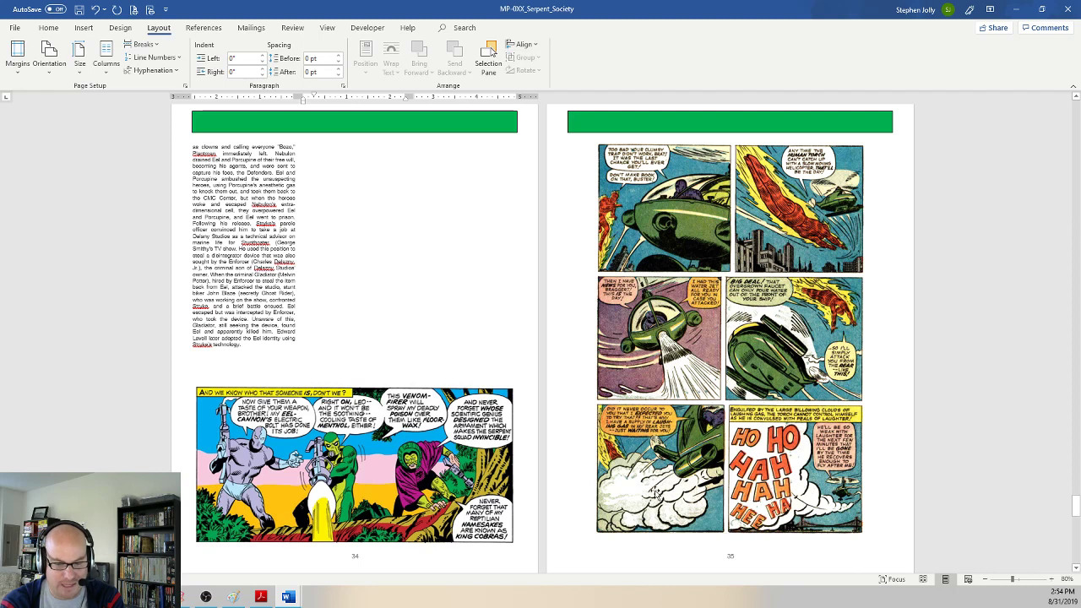
left_click(228, 298)
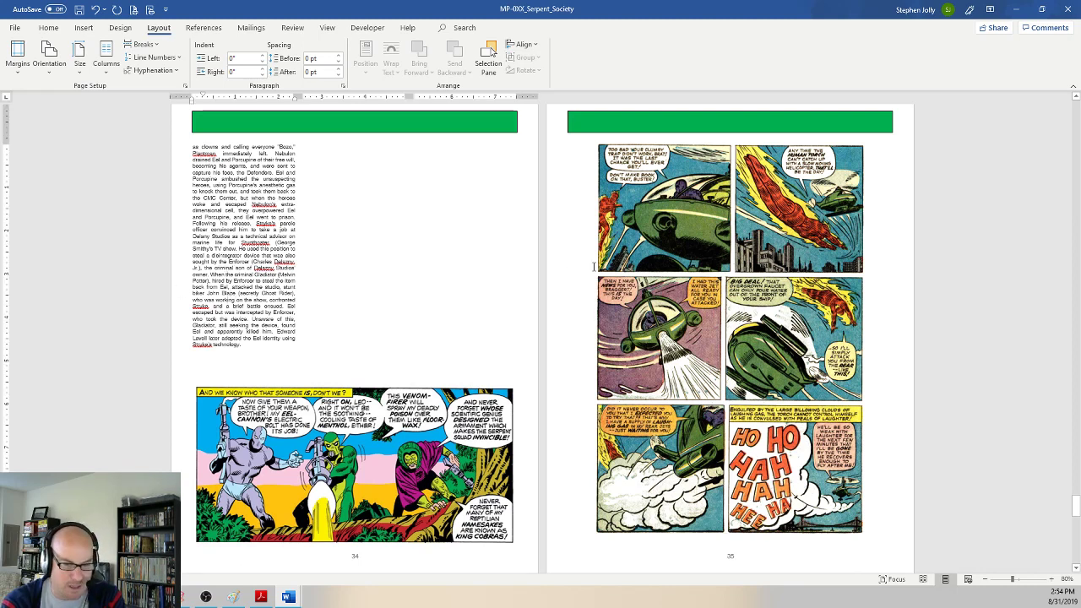
scroll(384, 358, "down", 1)
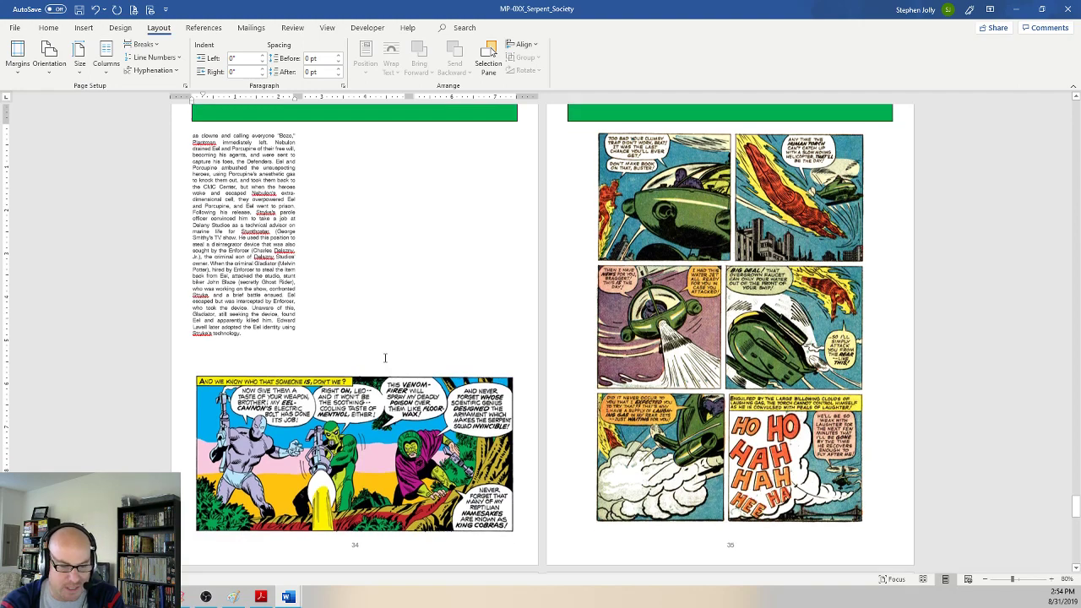
scroll(384, 358, "down", 10)
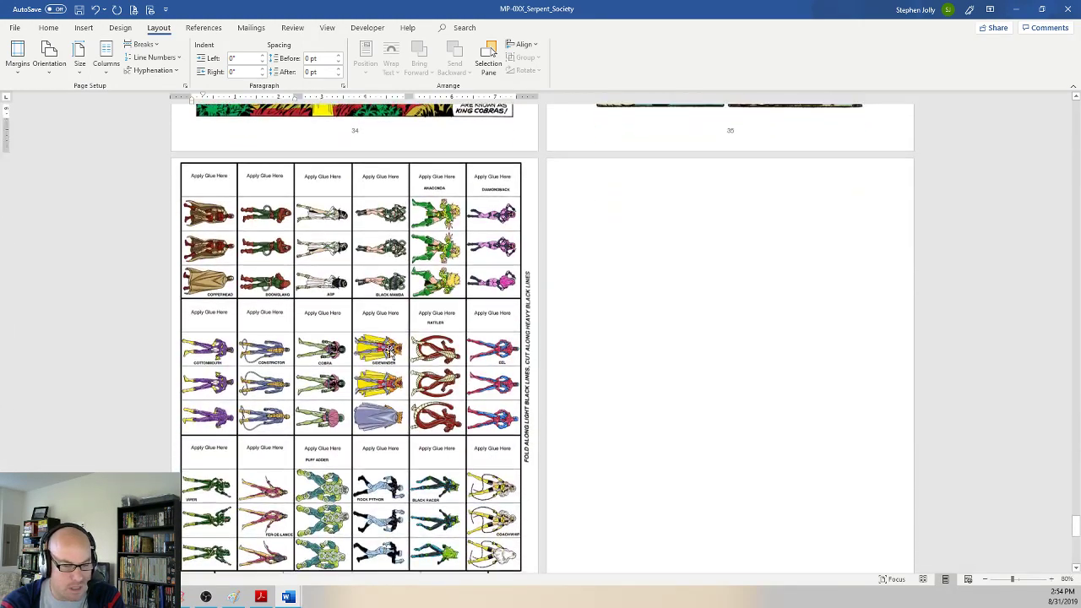
scroll(389, 353, "down", 2)
scroll(384, 296, "up", 1)
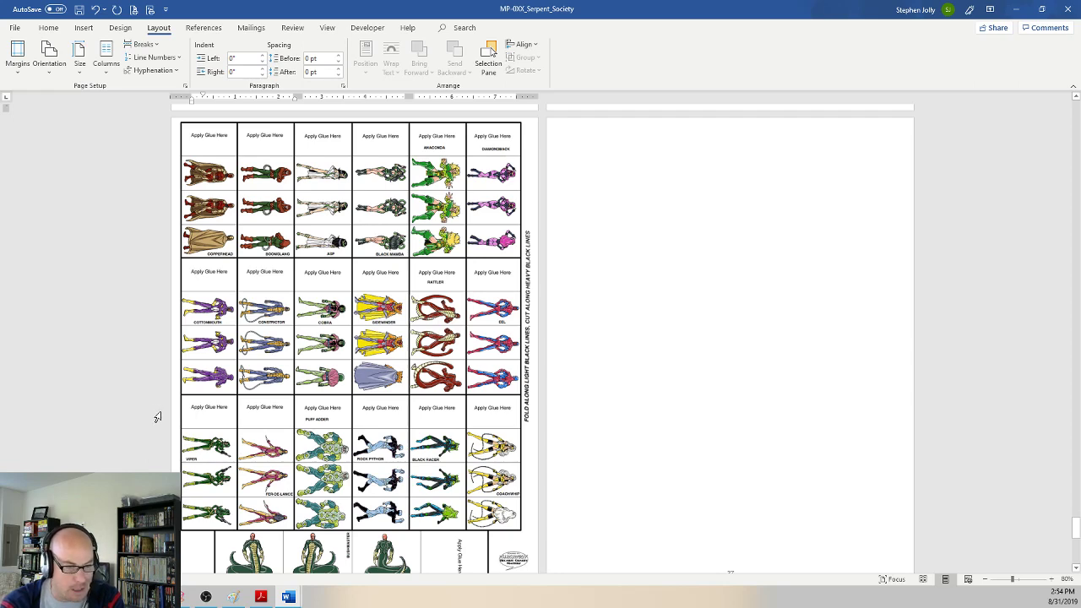
scroll(159, 416, "down", 8)
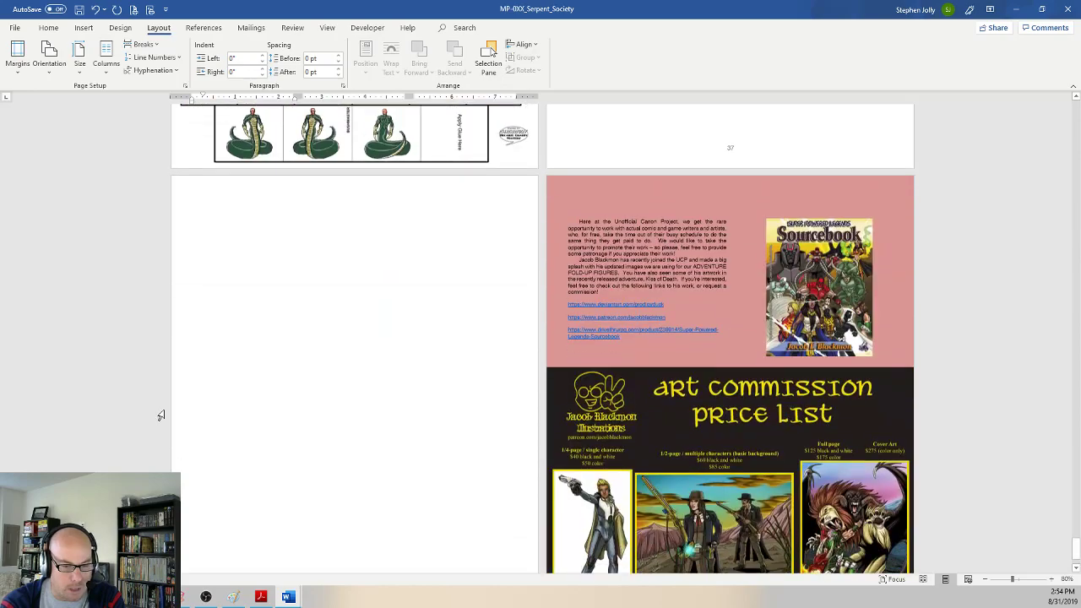
scroll(160, 415, "up", 5)
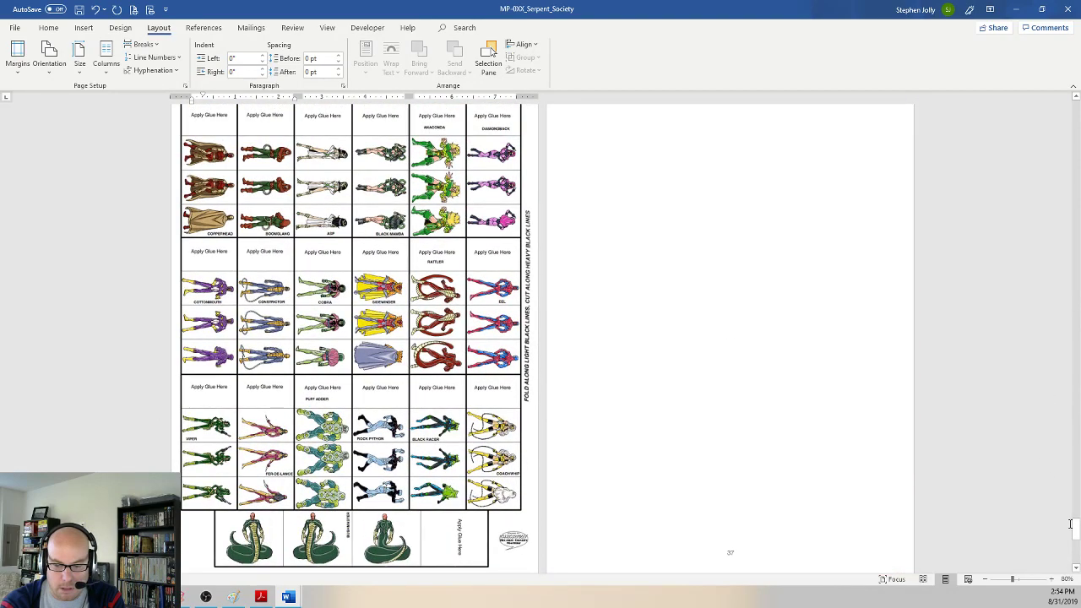
Step: Return to the start of the issue and examine the cover's character heads and the introduction page
left_click_drag(1070, 524, 1077, 113)
scroll(997, 241, "down", 8)
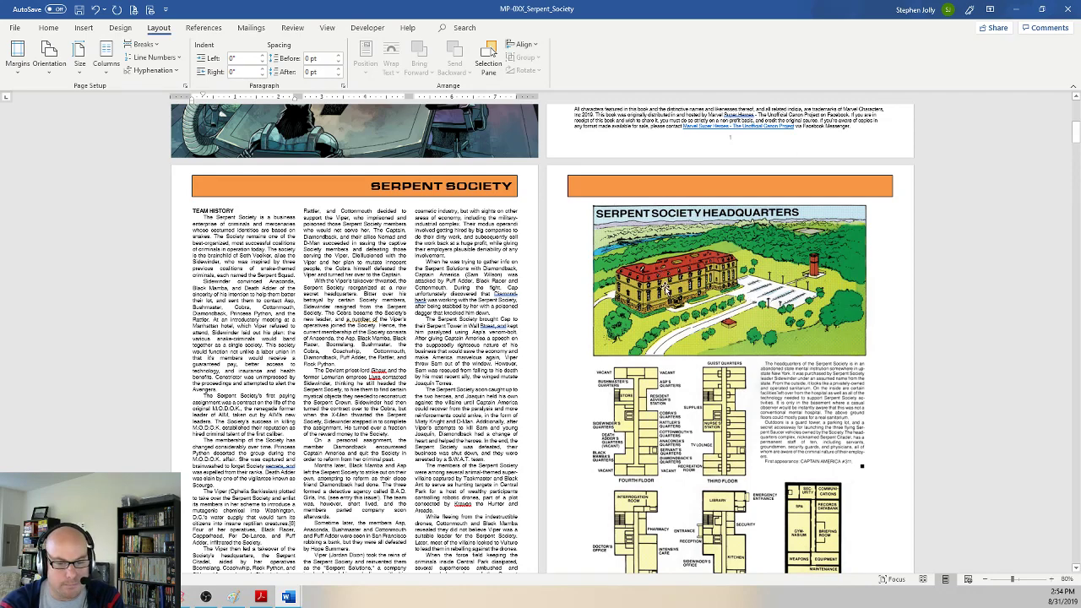
scroll(513, 374, "up", 3)
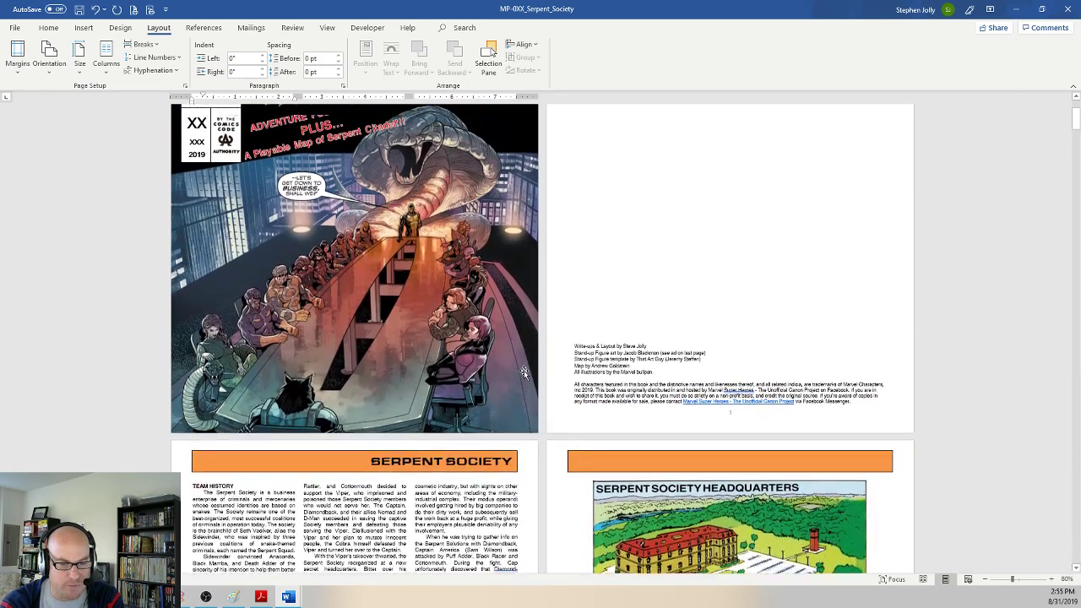
scroll(523, 373, "up", 3)
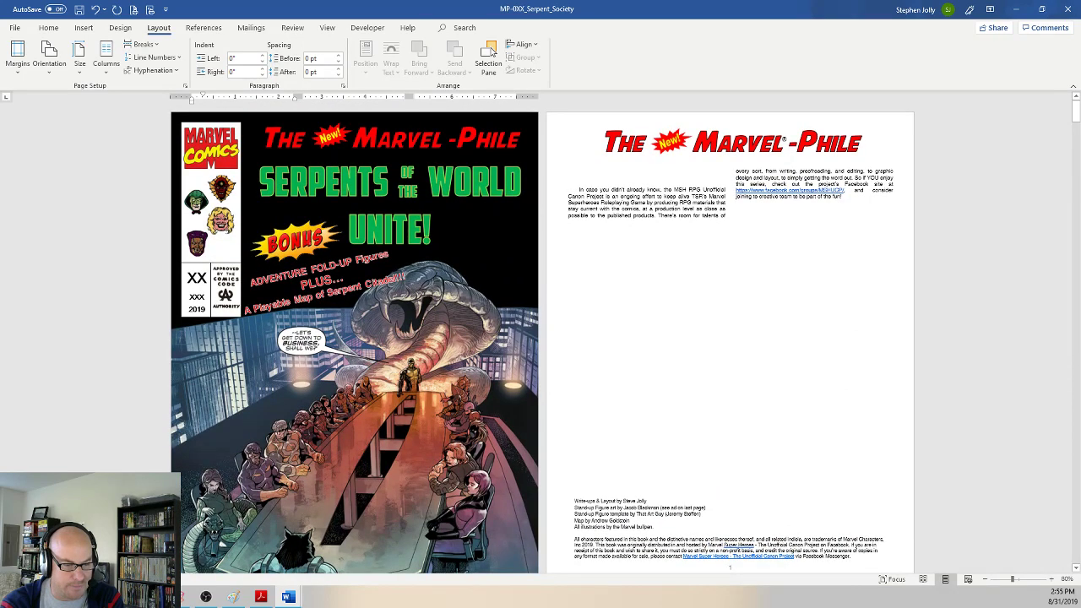
left_click(245, 321)
left_click(655, 203)
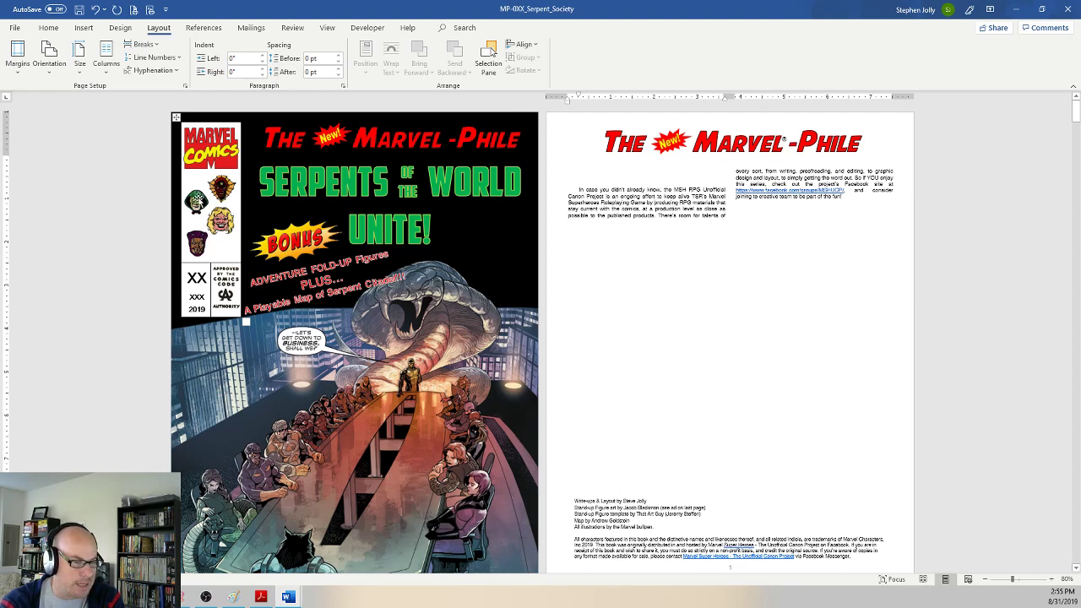
left_click(209, 230)
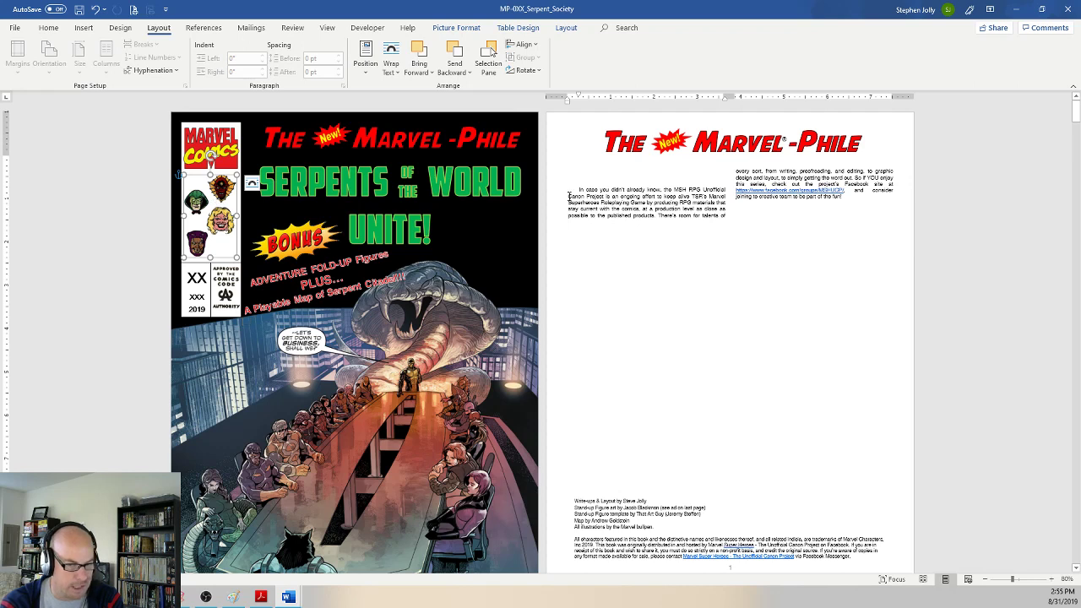
left_click(658, 256)
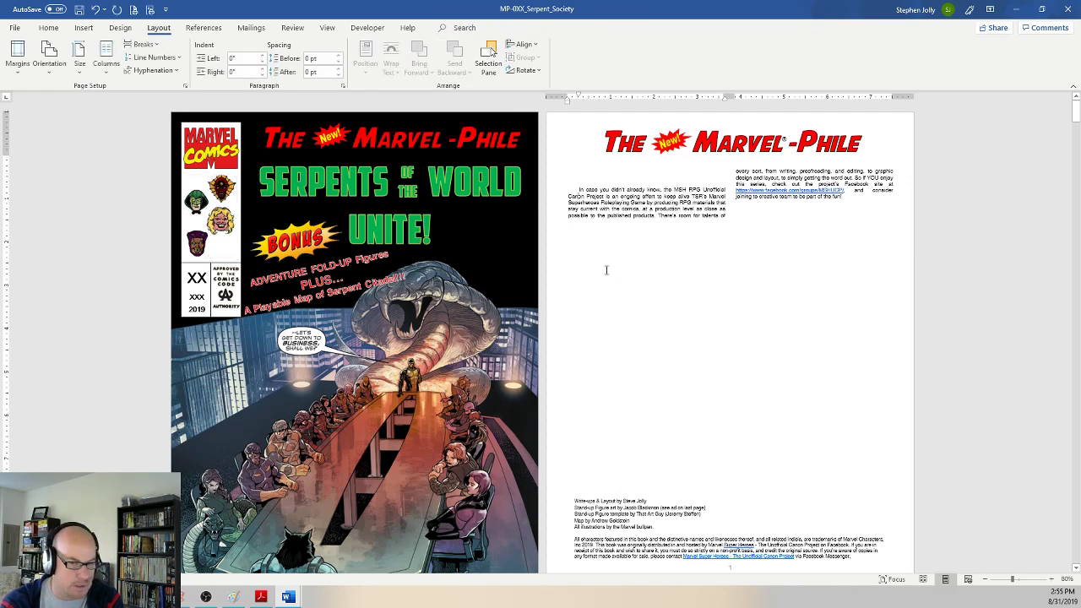
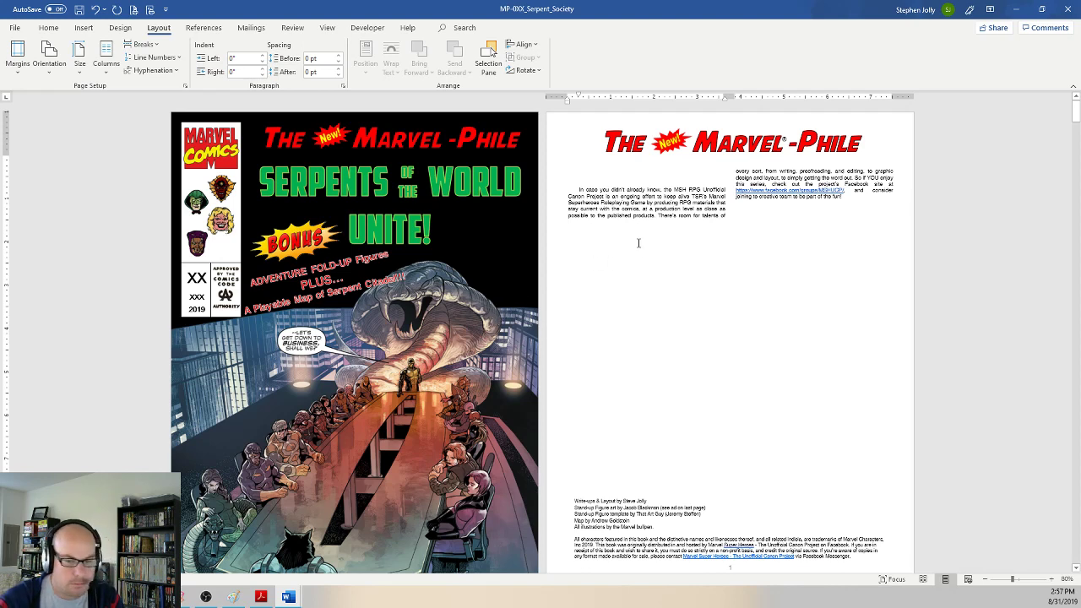
Step: Close the Serpent Society document, saving its changes, and switch back to the MP-0XX_1993 document at the Ms. Marvel page
left_click(1068, 13)
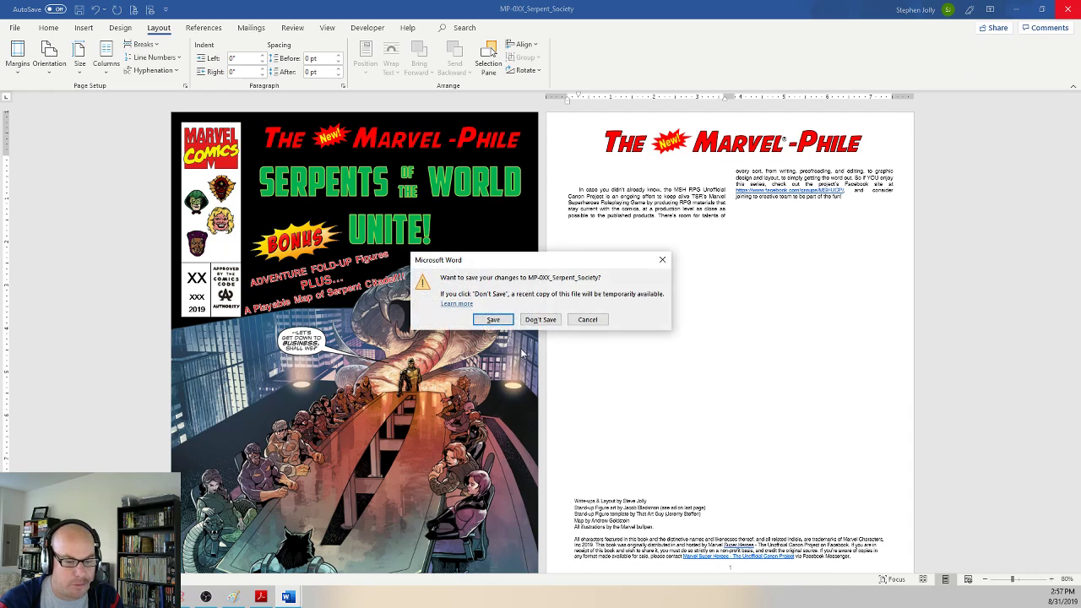
left_click(493, 319)
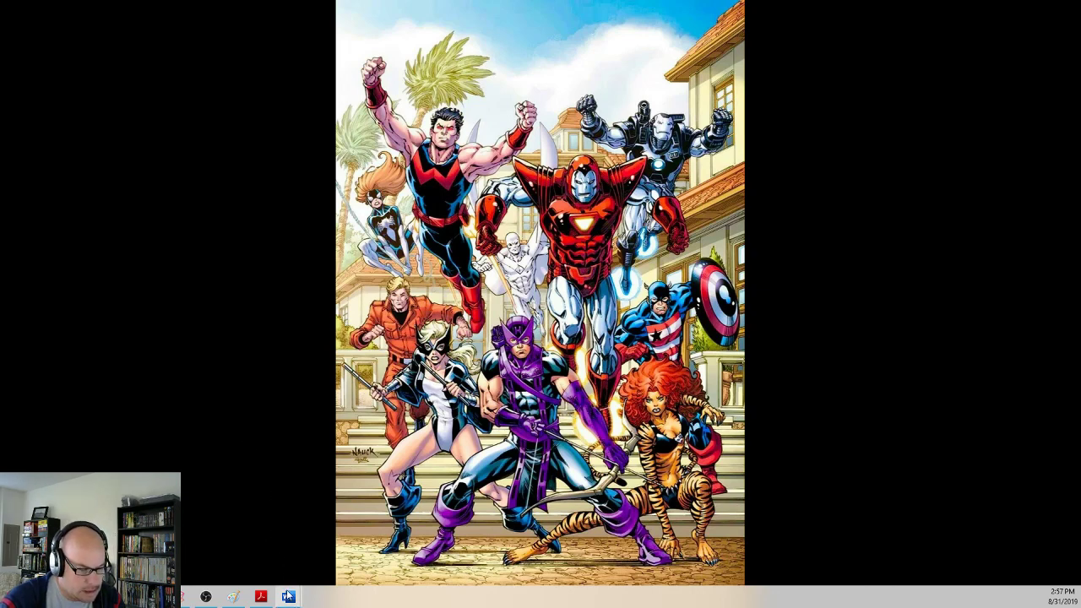
mouse_move(289, 596)
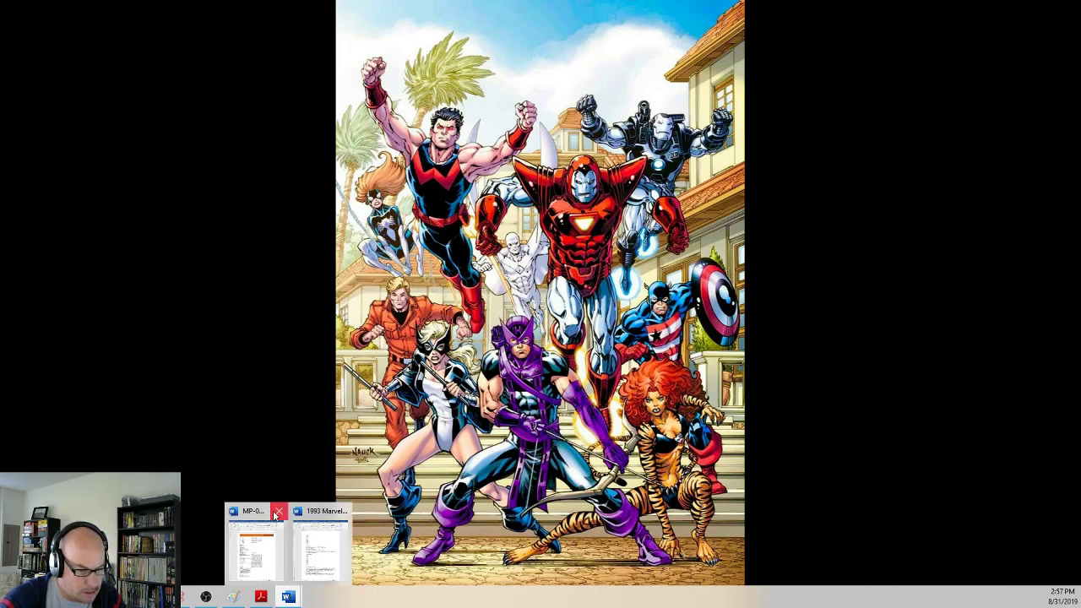
left_click(264, 517)
left_click(269, 306)
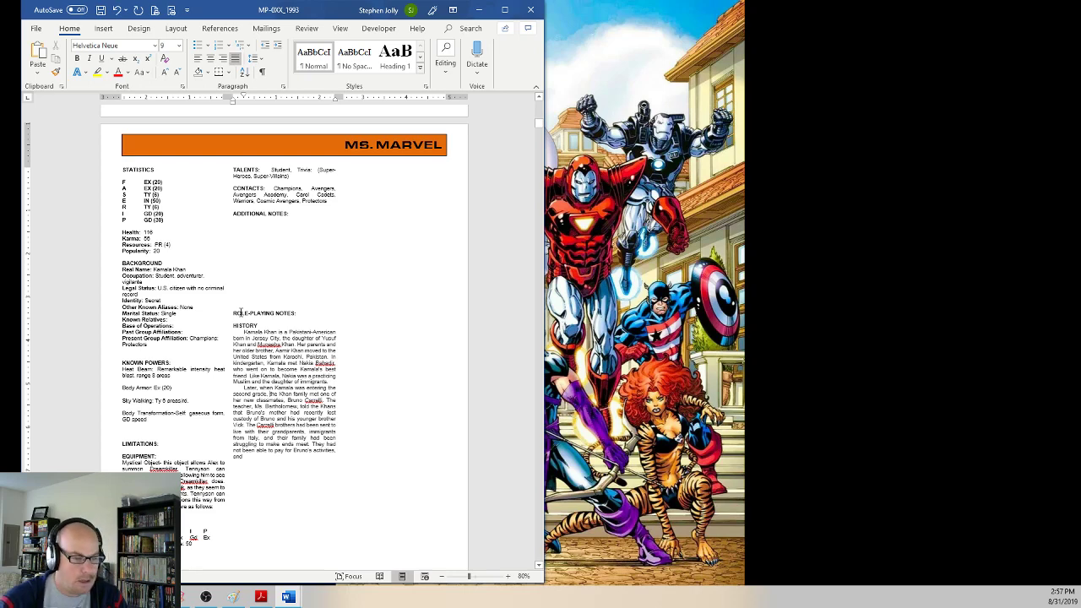
Step: Maximize the document window and delete the Spiderman (Morales) picture together with the leftover empty orange banner under that page's title
left_click(504, 9)
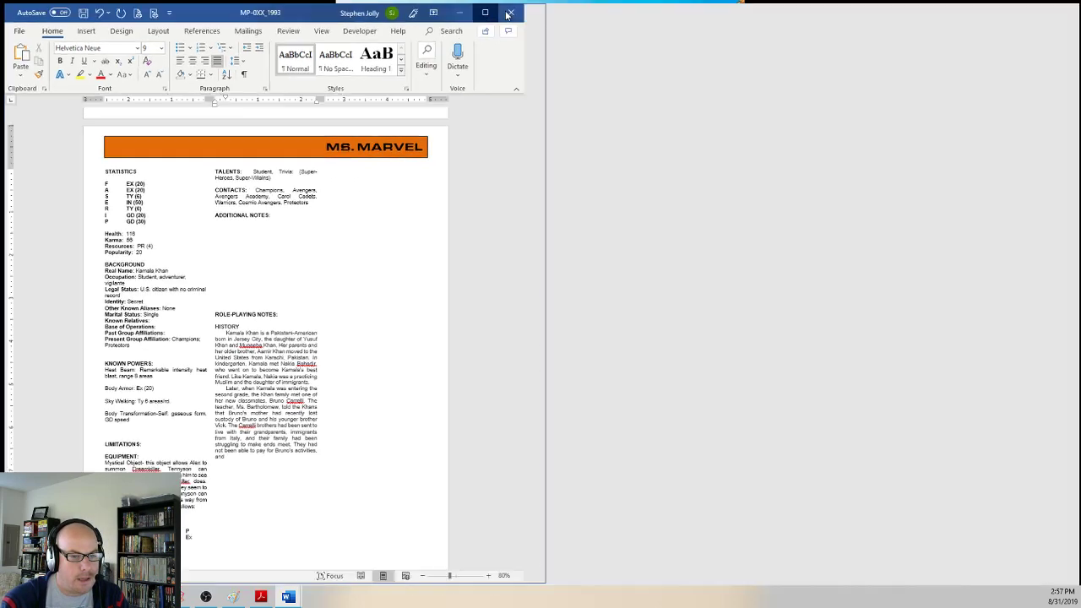
left_click(716, 285)
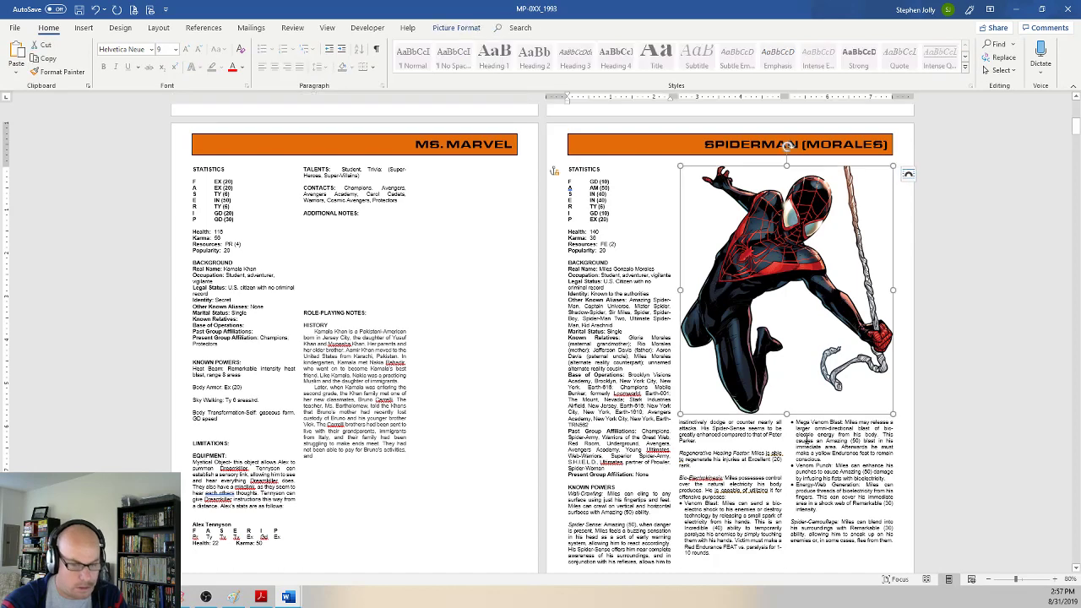
key("Delete")
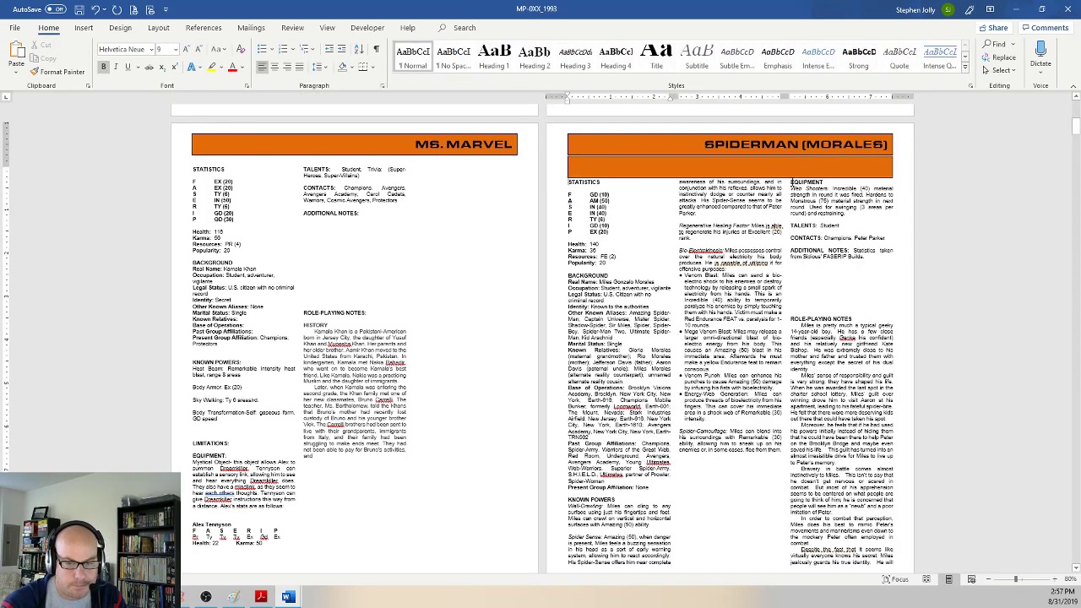
left_click(791, 165)
key("Delete")
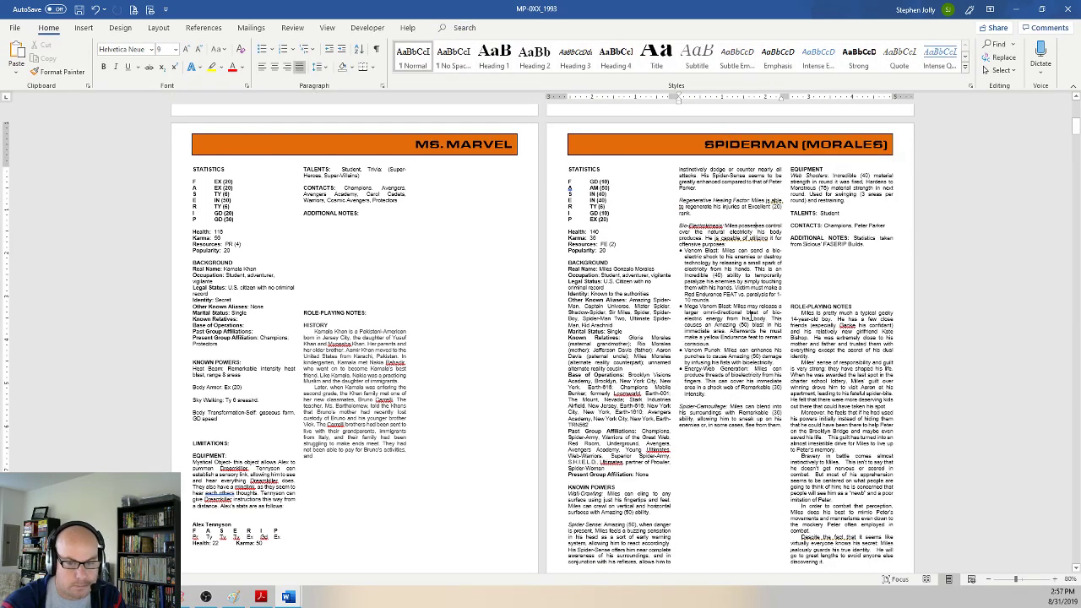
Step: Replace the MS. MARVEL title in the orange banner with DREAMKILLER
left_click(391, 145)
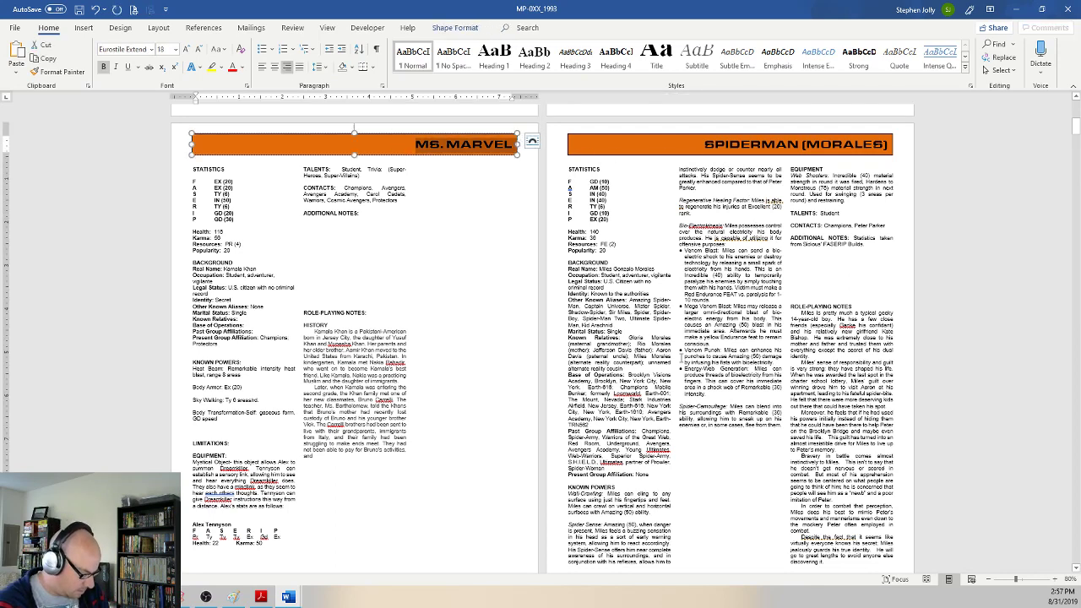
type("DREAMKIL")
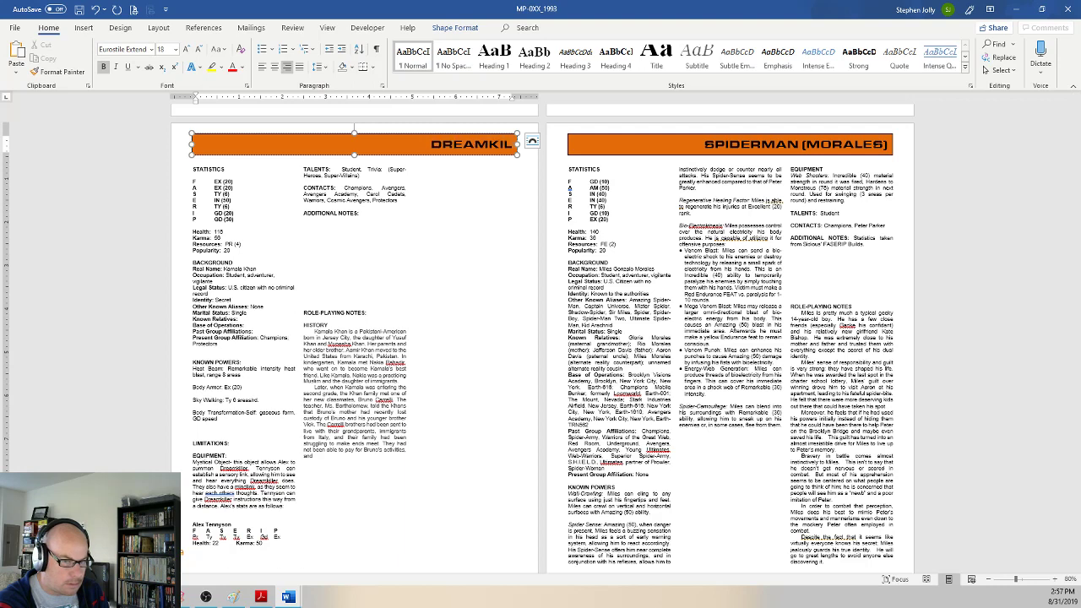
type("LER")
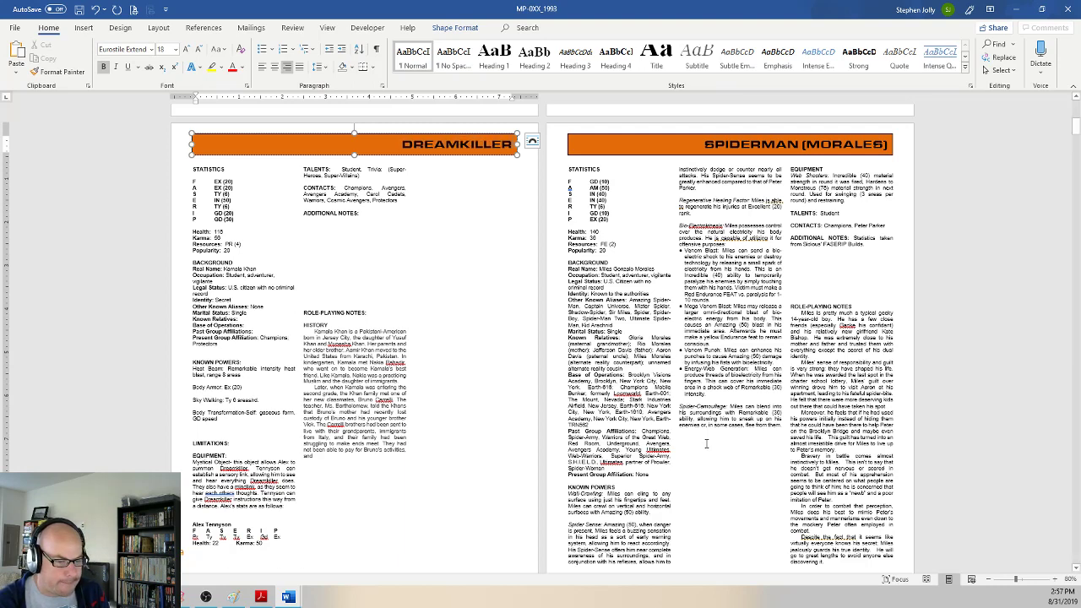
left_click(378, 396)
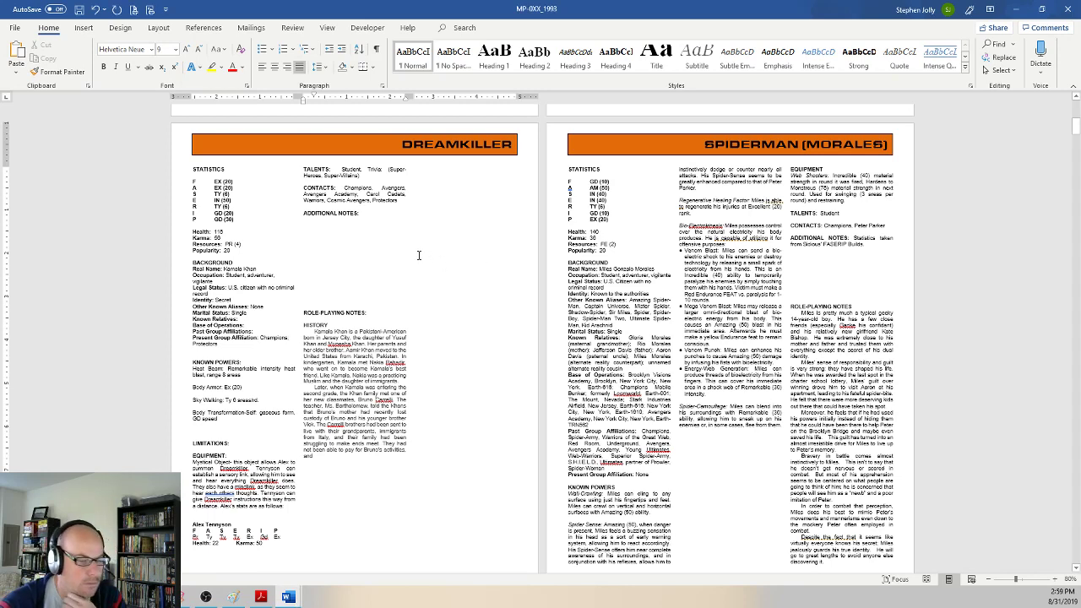
Step: Look over the cover and the introduction page's credits, then return to the Dreamkiller title banner and statistics
left_click(238, 175)
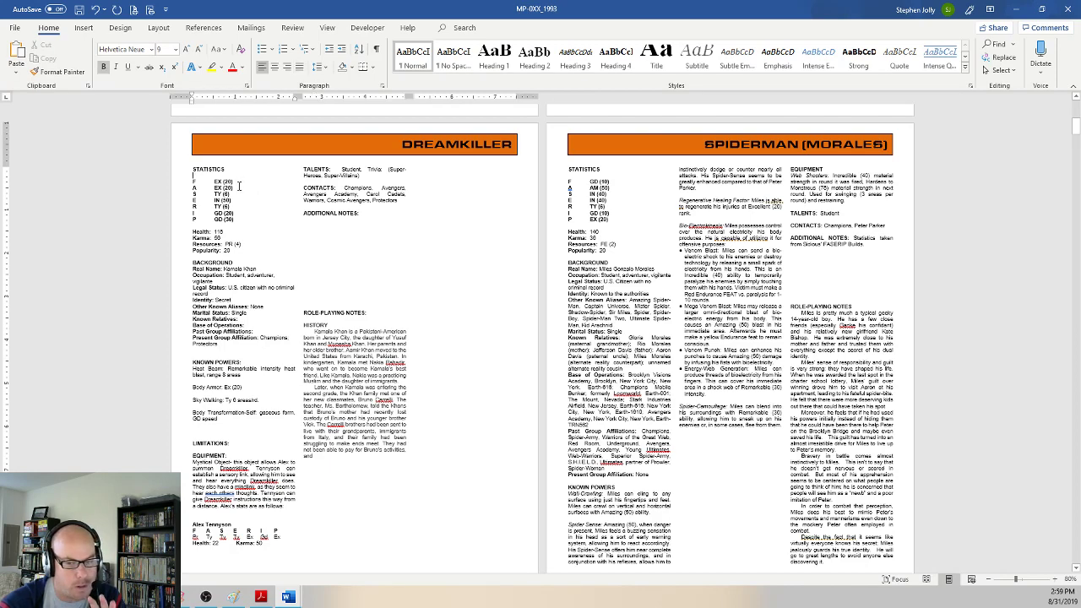
scroll(679, 381, "up", 8)
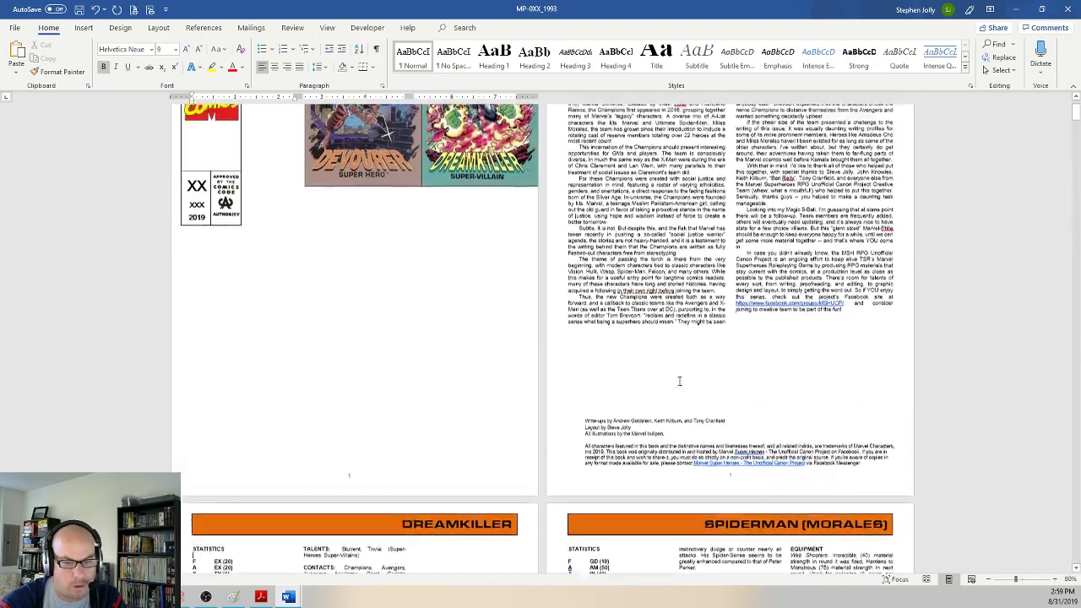
scroll(679, 381, "up", 2)
scroll(601, 340, "down", 6)
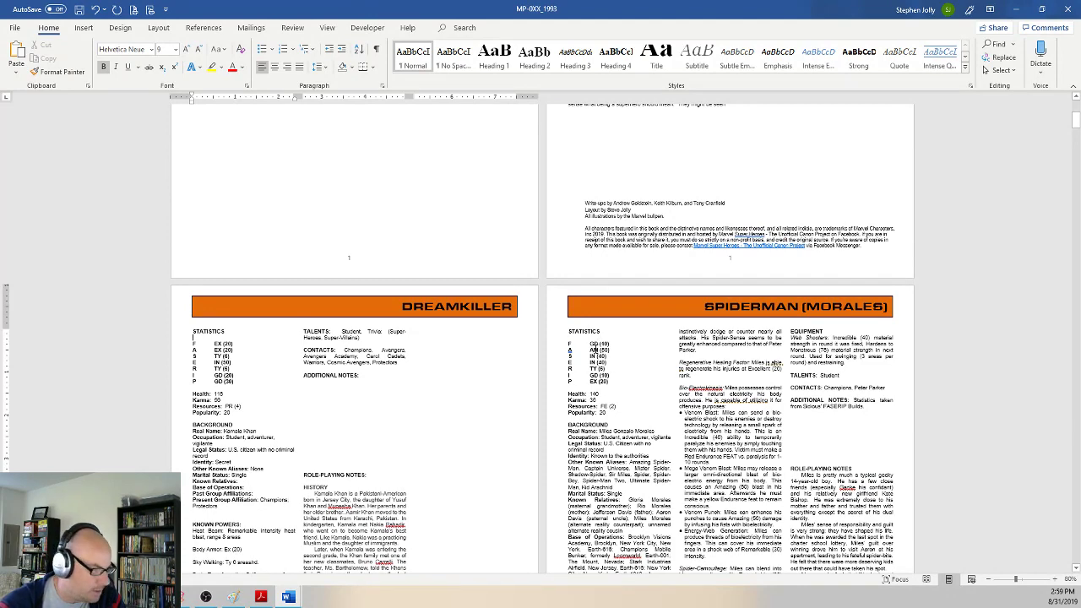
scroll(595, 345, "down", 3)
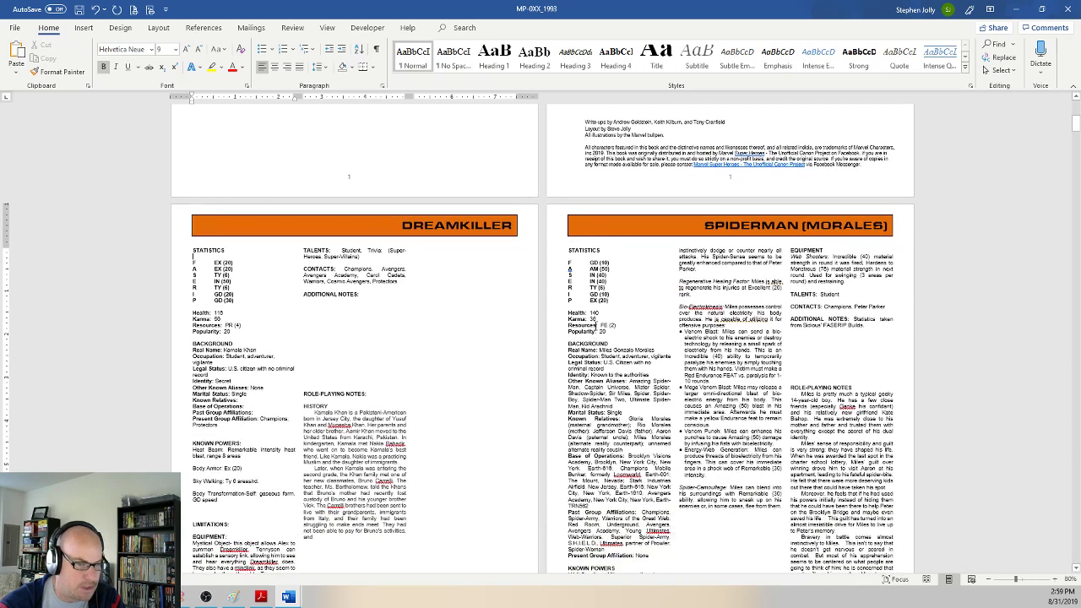
left_click(400, 166)
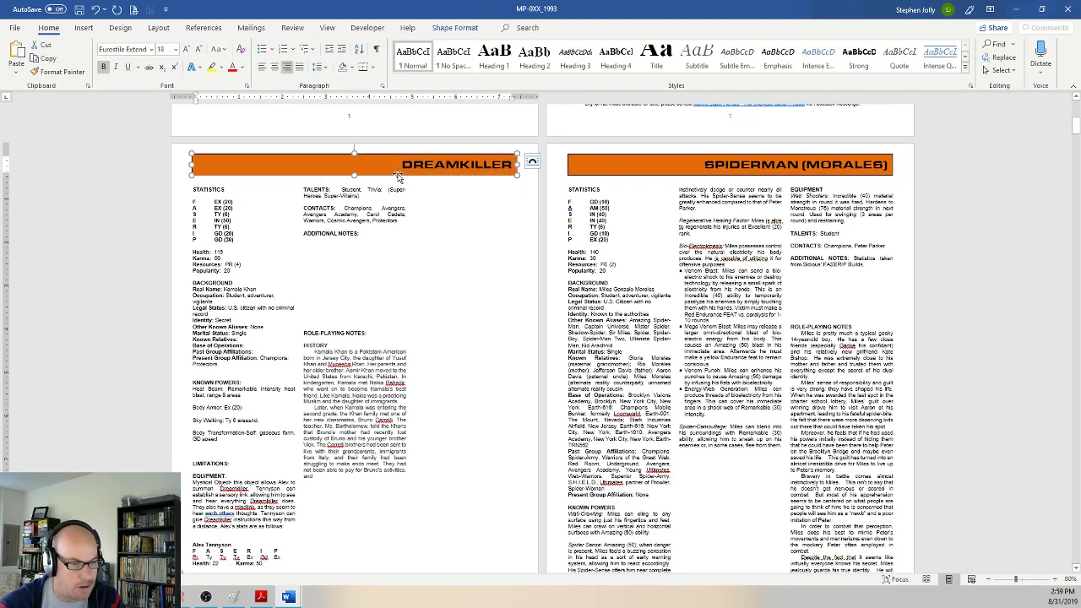
double_click(397, 176)
left_click(404, 176)
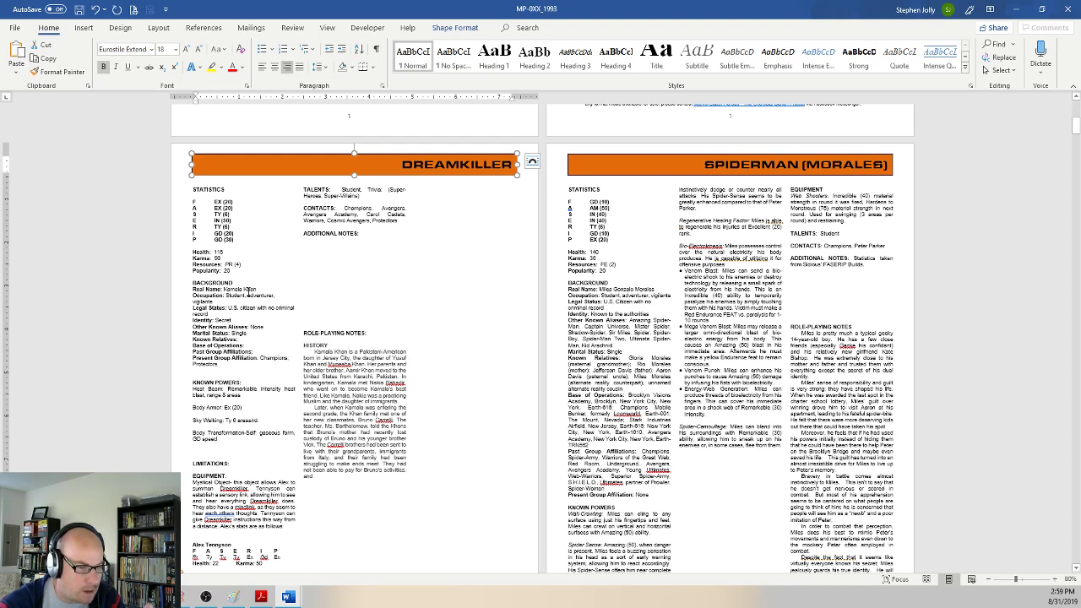
left_click_drag(256, 290, 225, 292)
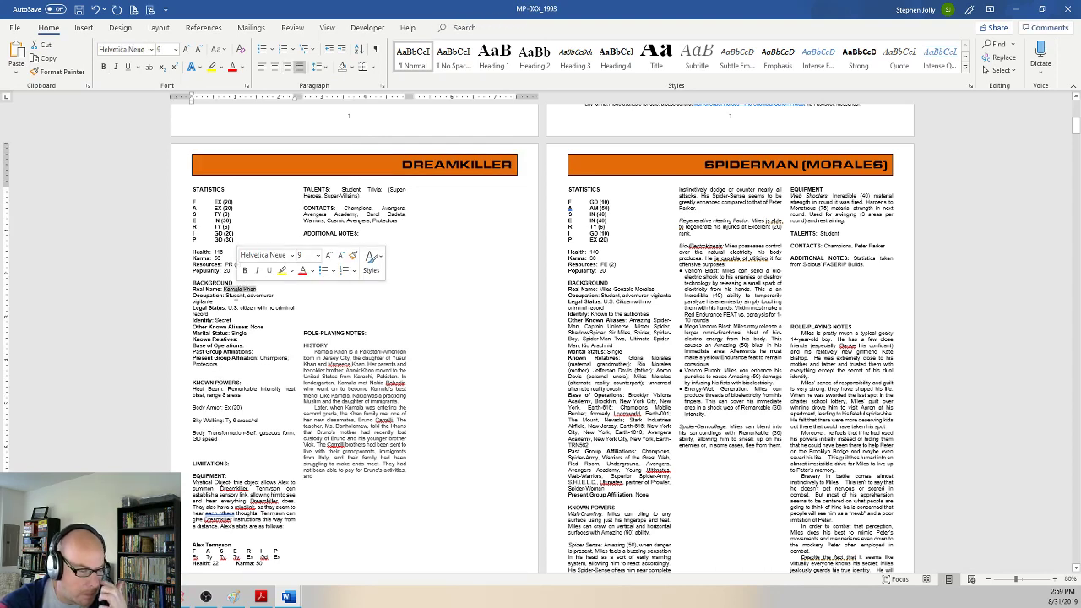
left_click(253, 306)
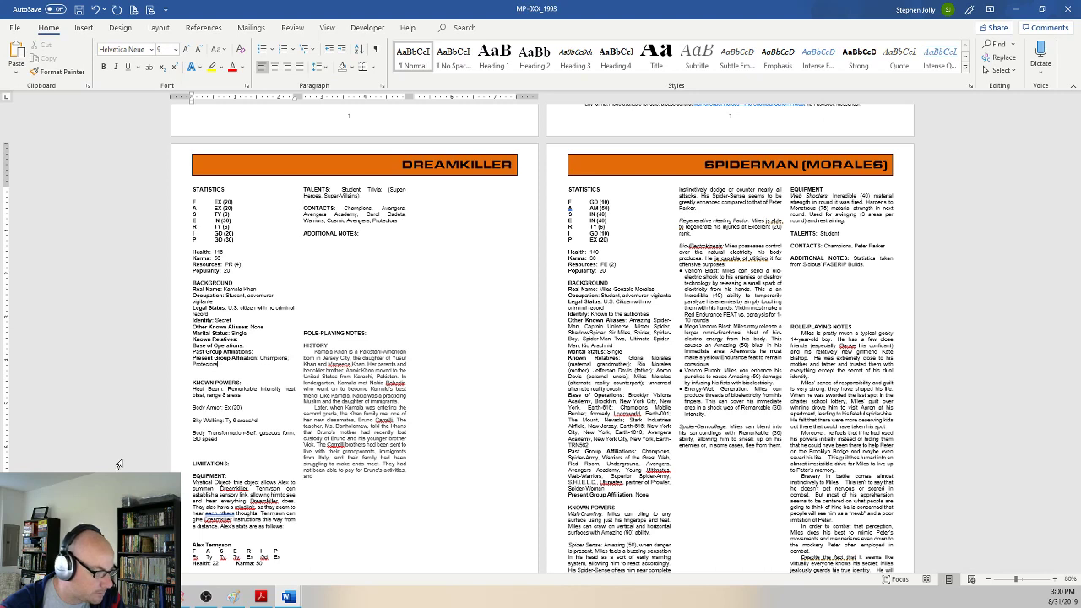
left_click(224, 369)
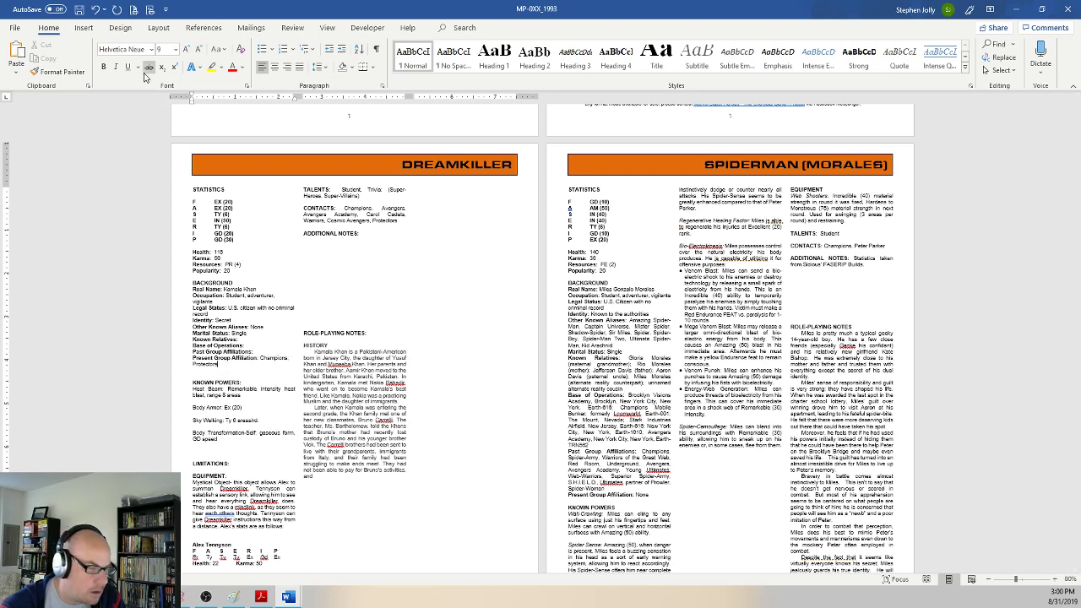
left_click(485, 188)
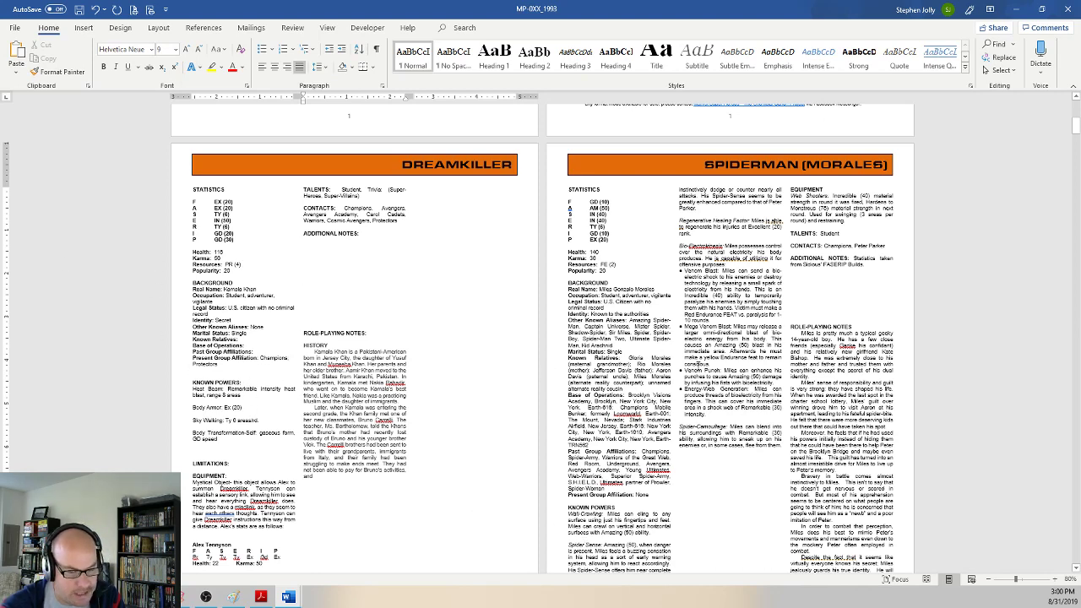
left_click(240, 272)
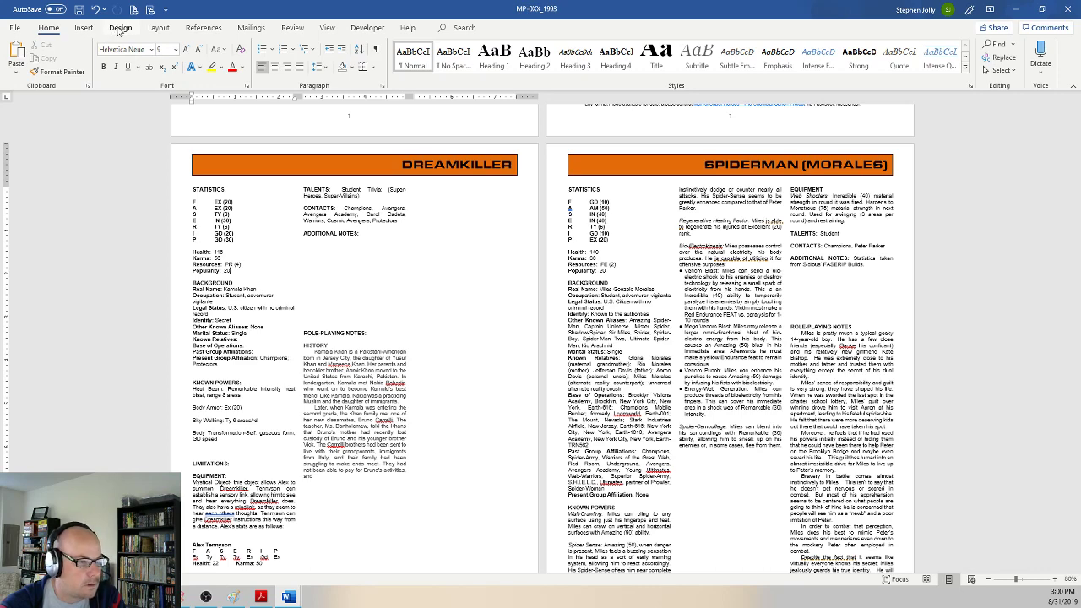
left_click(85, 29)
left_click(128, 59)
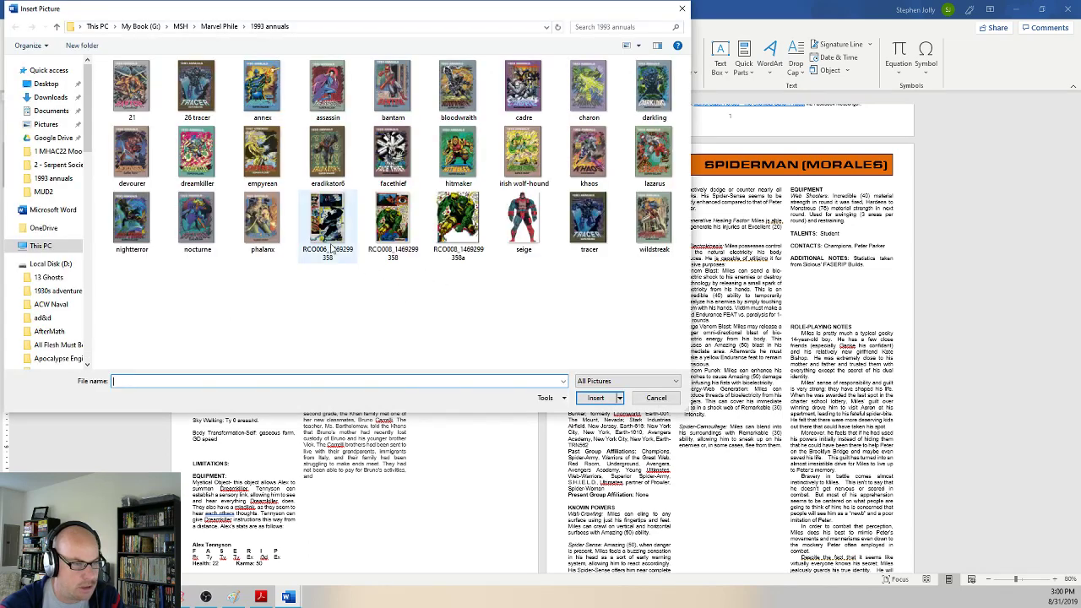
left_click(461, 226)
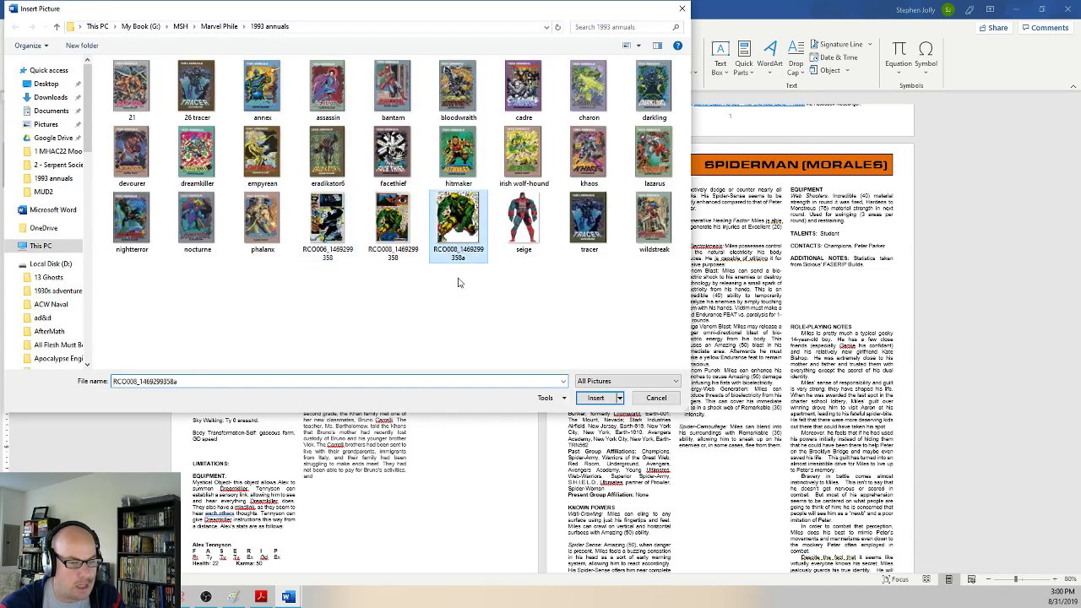
left_click(597, 399)
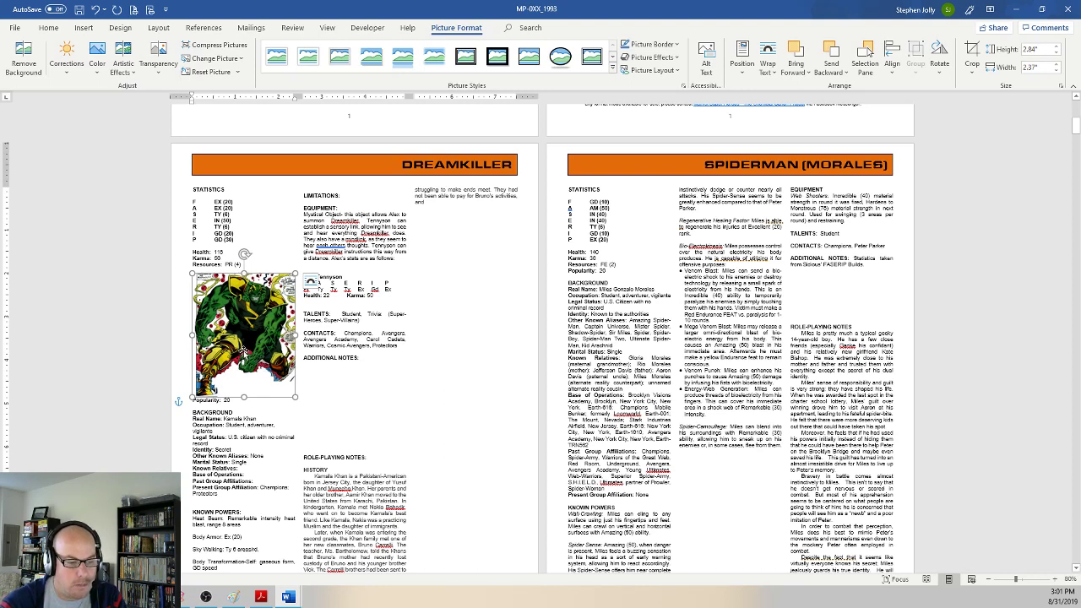
Step: Set the inserted Dreamkiller picture's text wrapping to Square and try to shift it within the statistics column
left_click(769, 74)
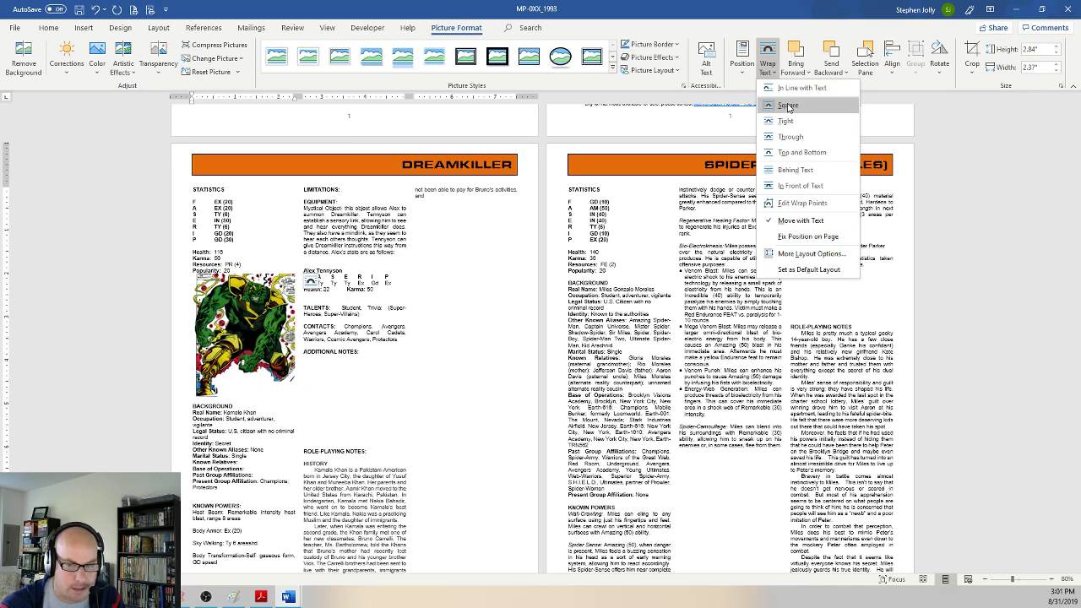
left_click(789, 106)
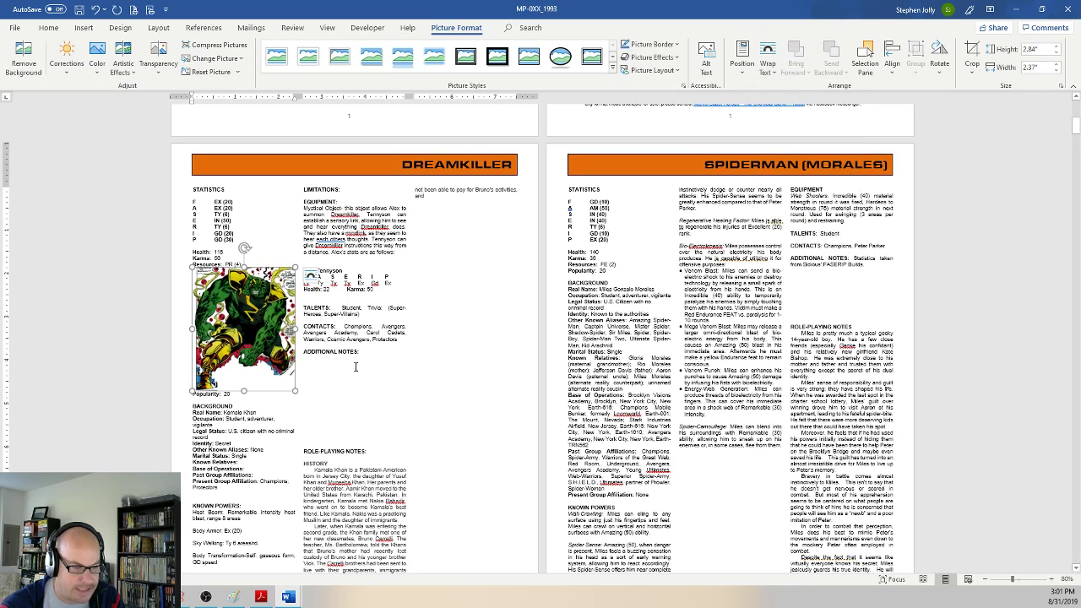
left_click(251, 408)
left_click(251, 359)
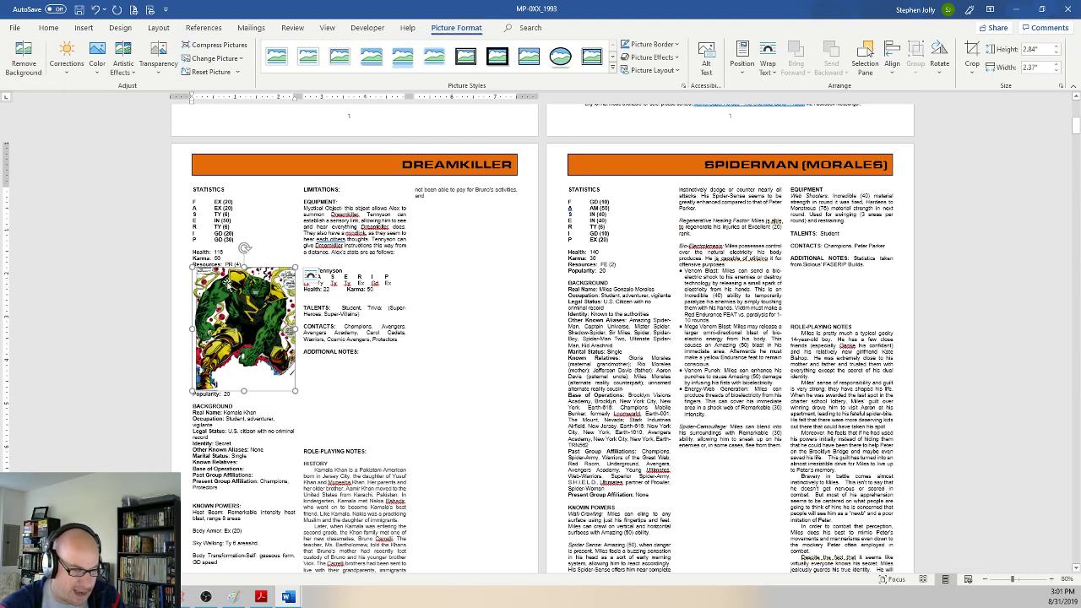
left_click_drag(244, 250, 245, 256)
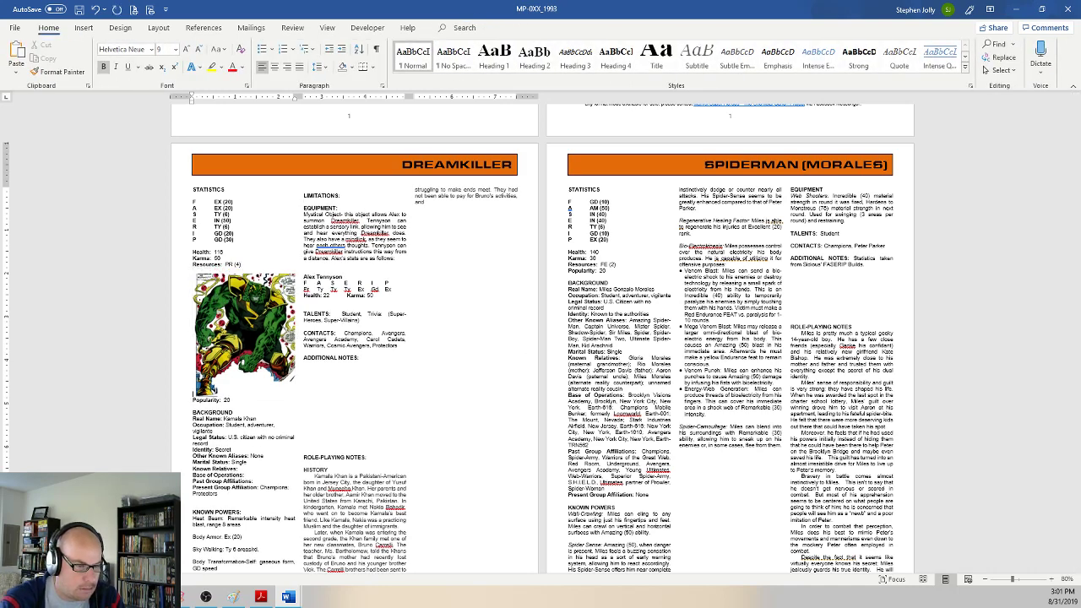
Step: Add a blank line under the Resources entry, and remove it together with the line break before the picture
key("Return")
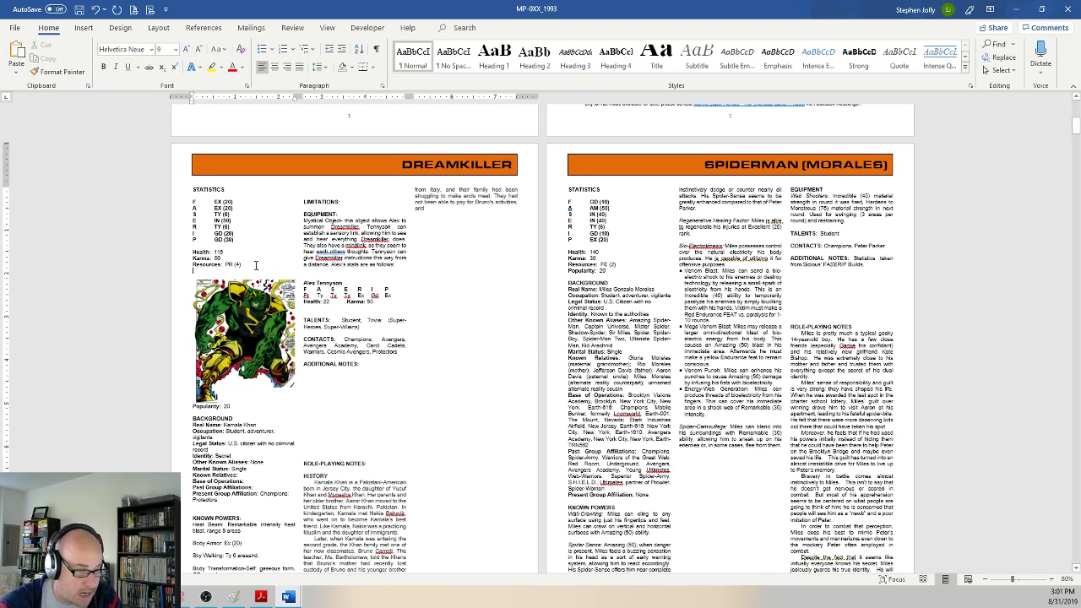
key("Delete")
key("Delete")
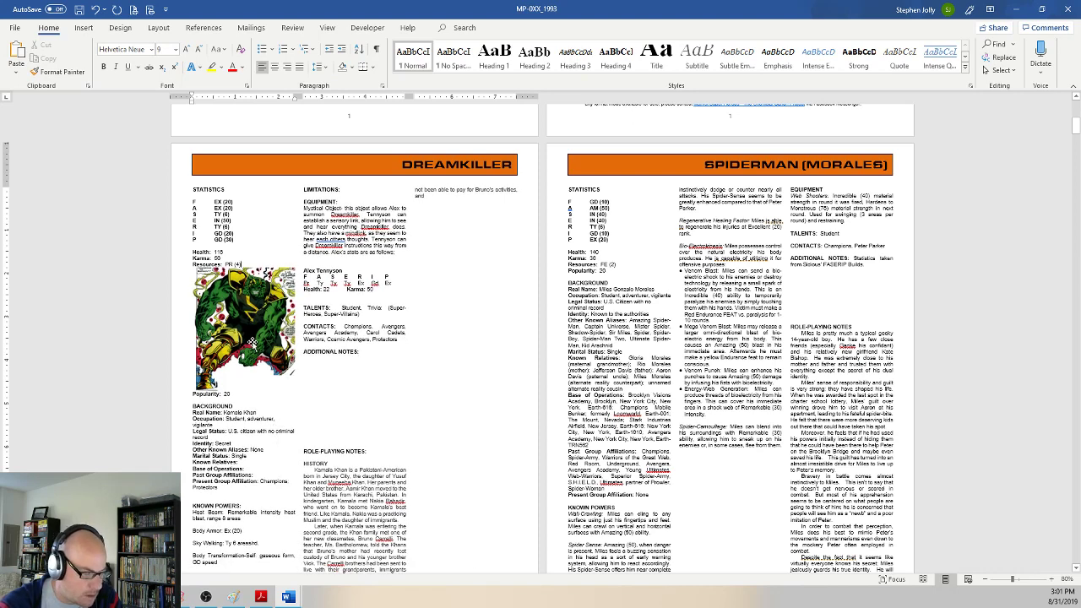
mouse_move(288, 597)
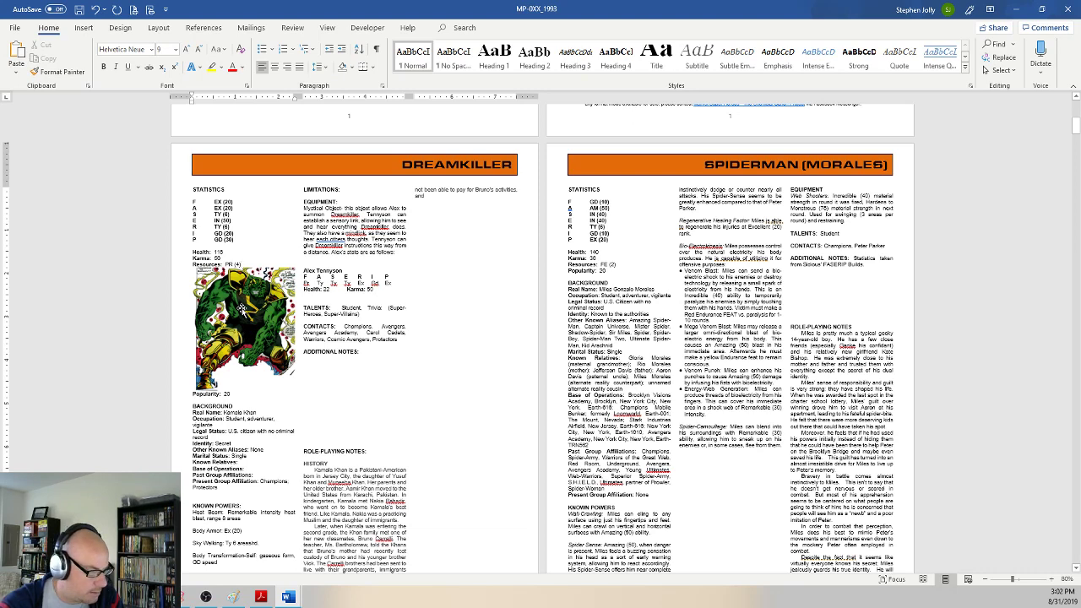
Step: Move the Dreamkiller picture to the head of the middle column and enlarge it to about 5.01" wide by 6.02" high
left_click(248, 320)
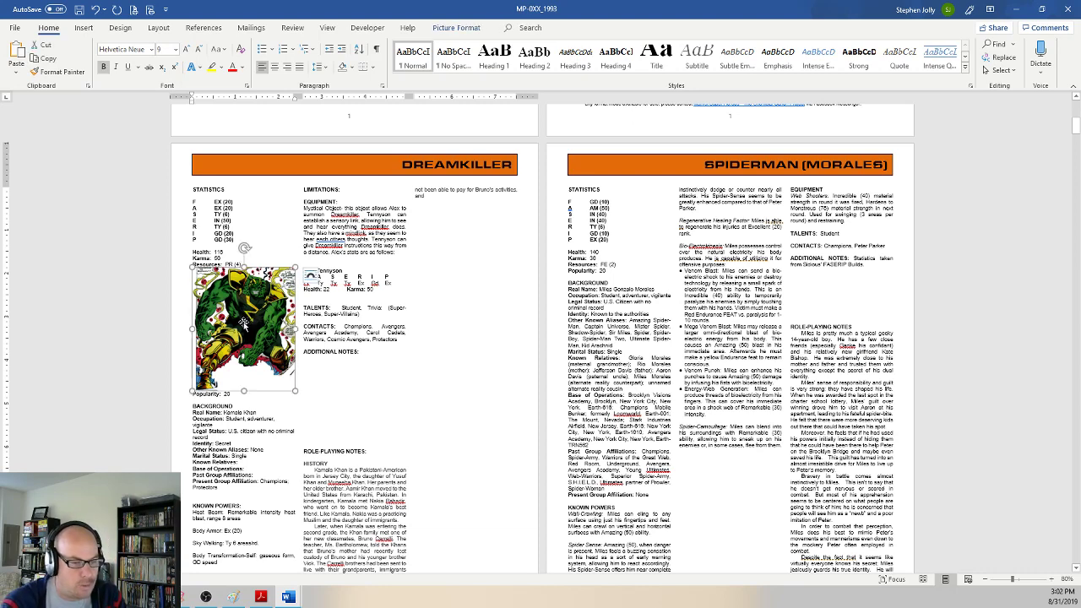
left_click_drag(243, 324, 302, 309)
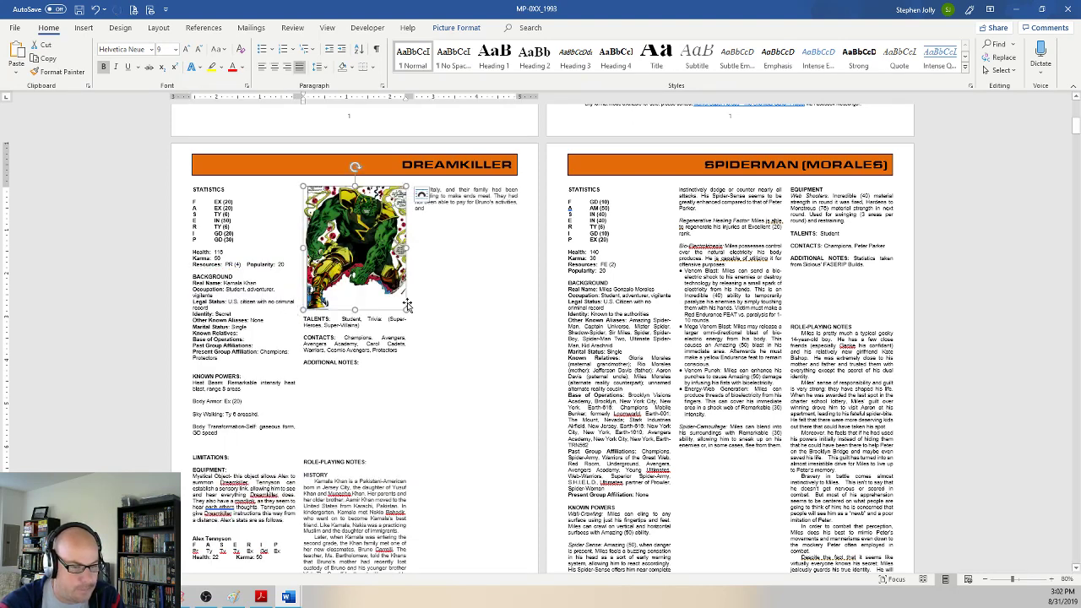
left_click_drag(406, 311, 522, 407)
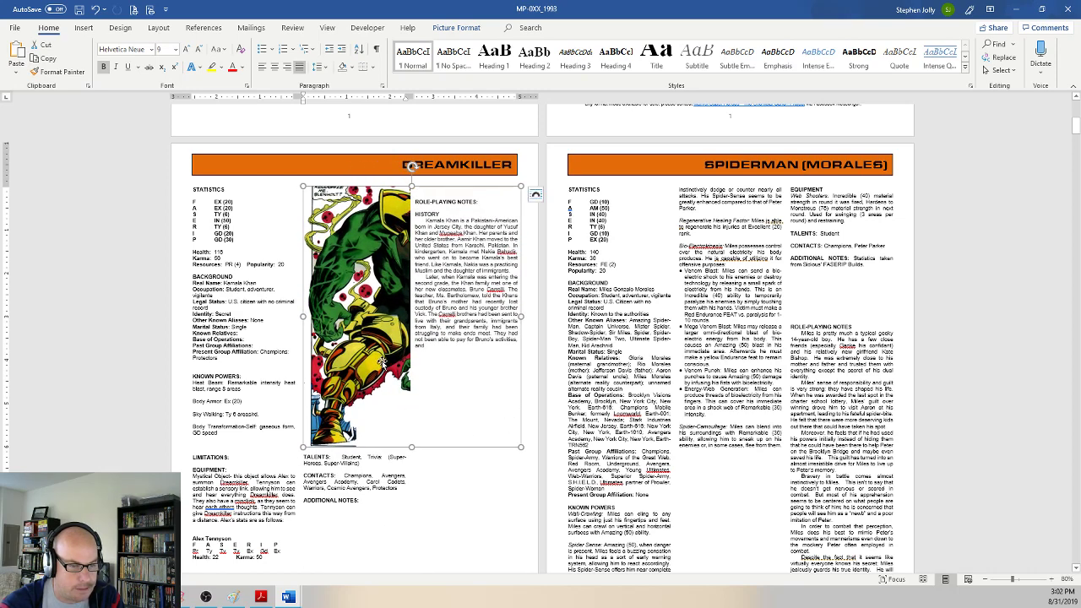
Step: Apply Square text wrapping to the enlarged picture so the text flows around it across both columns
left_click(456, 28)
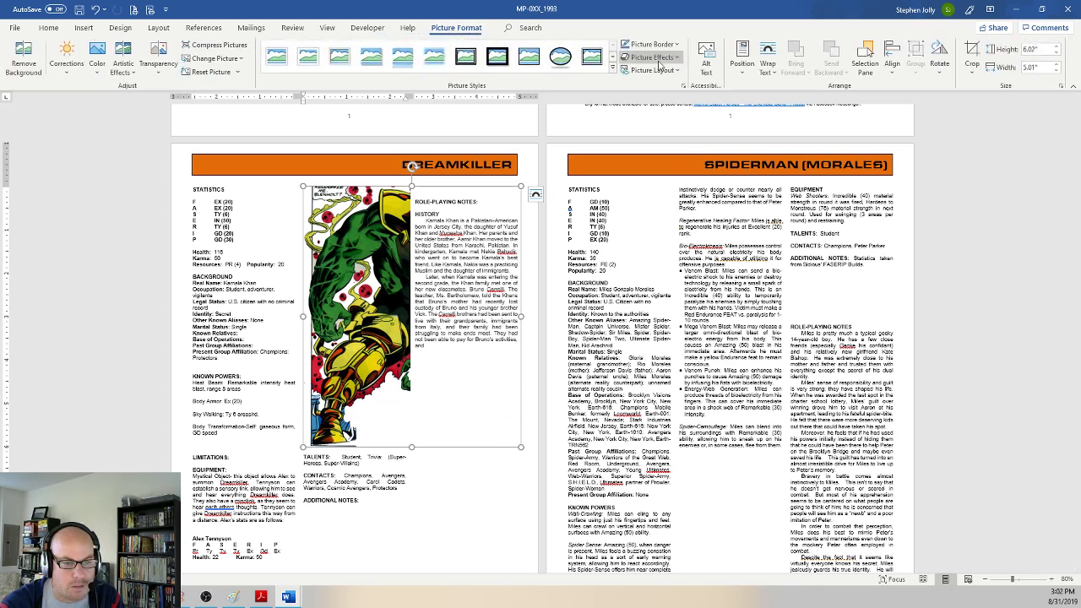
left_click(768, 73)
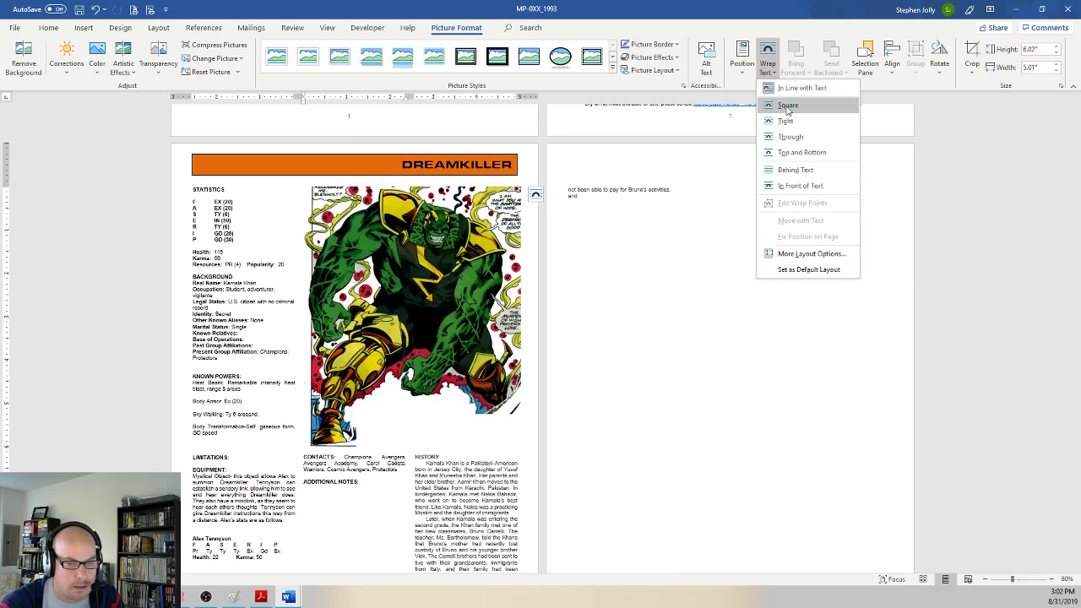
left_click(787, 108)
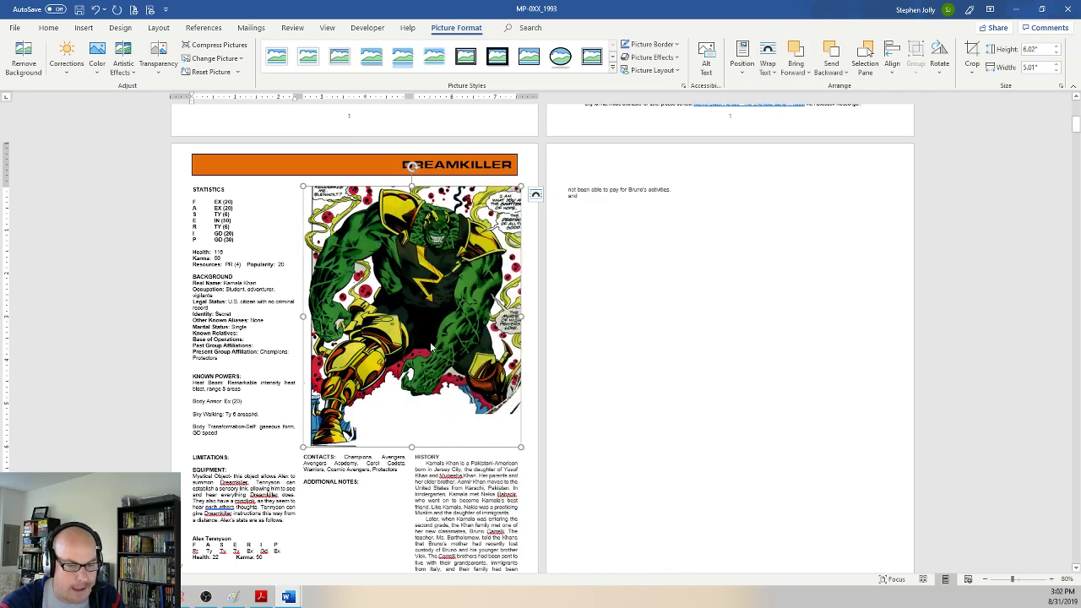
Step: Shrink the Dreamkiller picture to about 4.95" wide by 5.94" high so it lines up with the title bar's edge
scroll(416, 320, "down", 2)
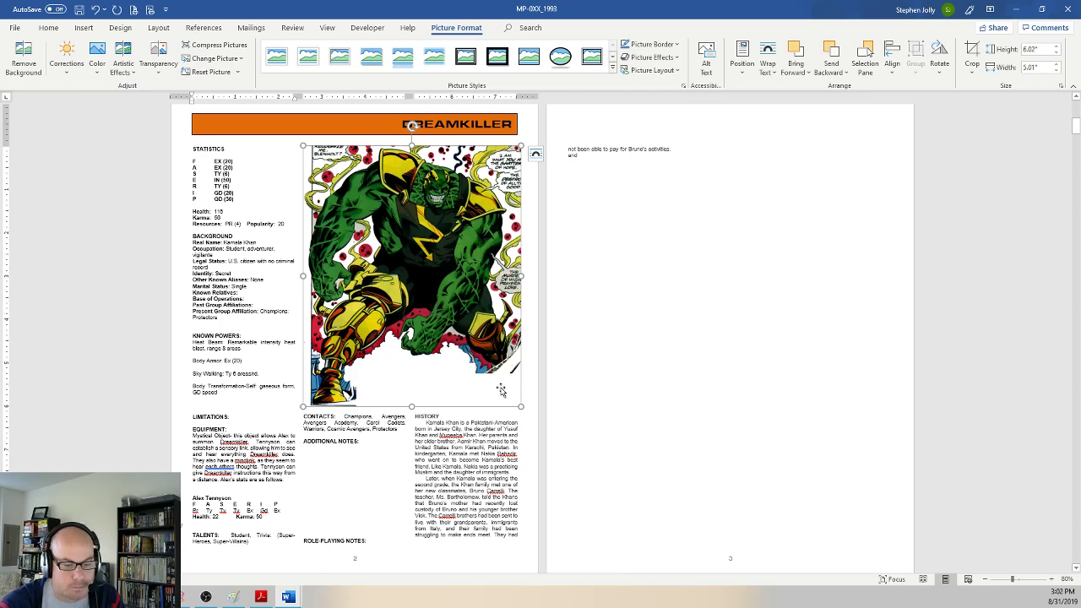
left_click_drag(521, 406, 518, 404)
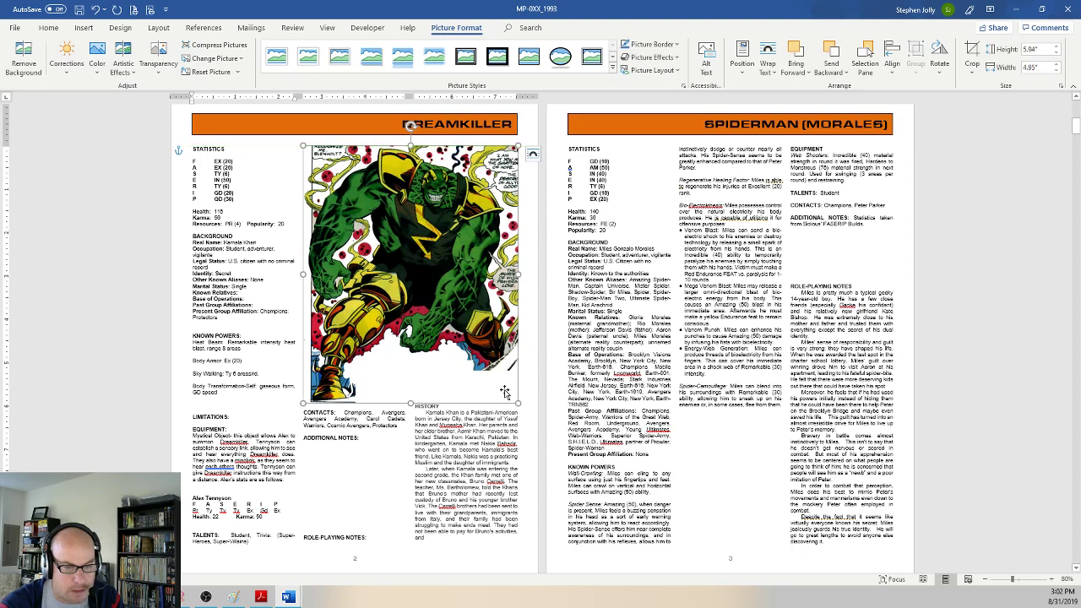
left_click(715, 287)
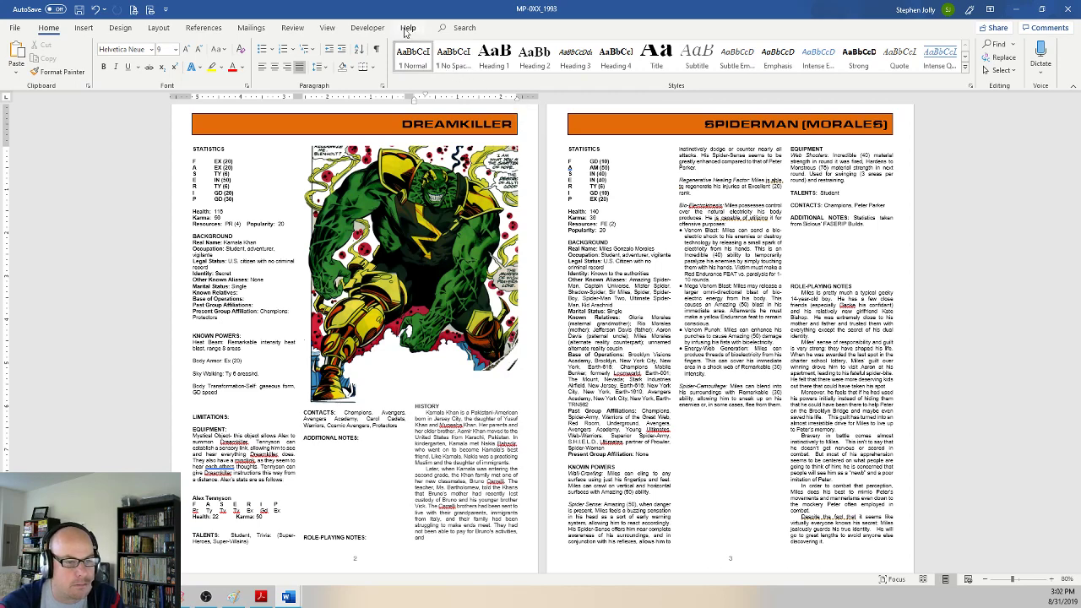
left_click(378, 243)
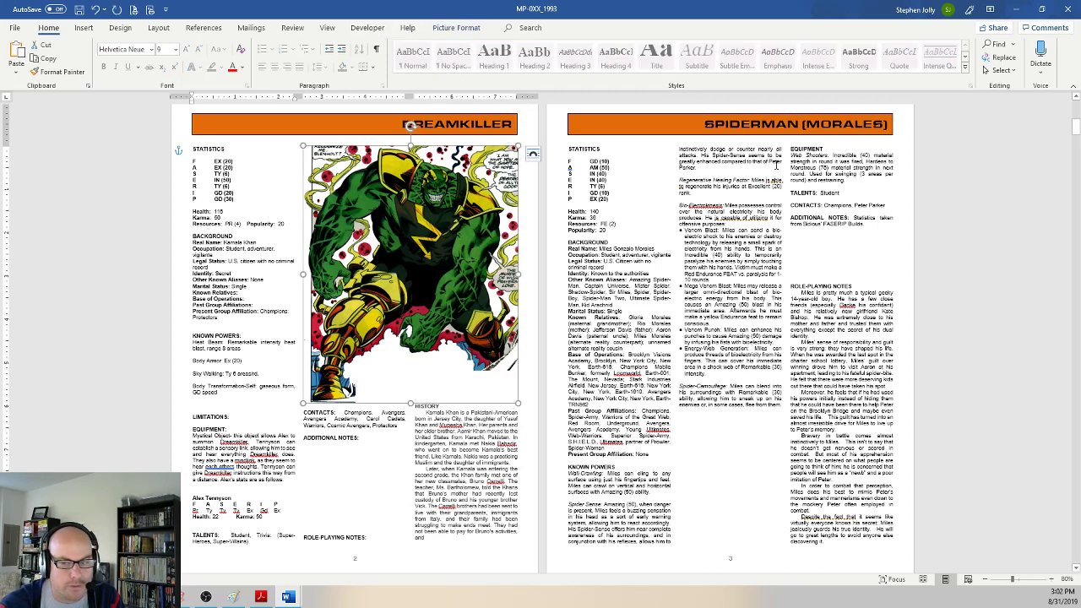
left_click(456, 27)
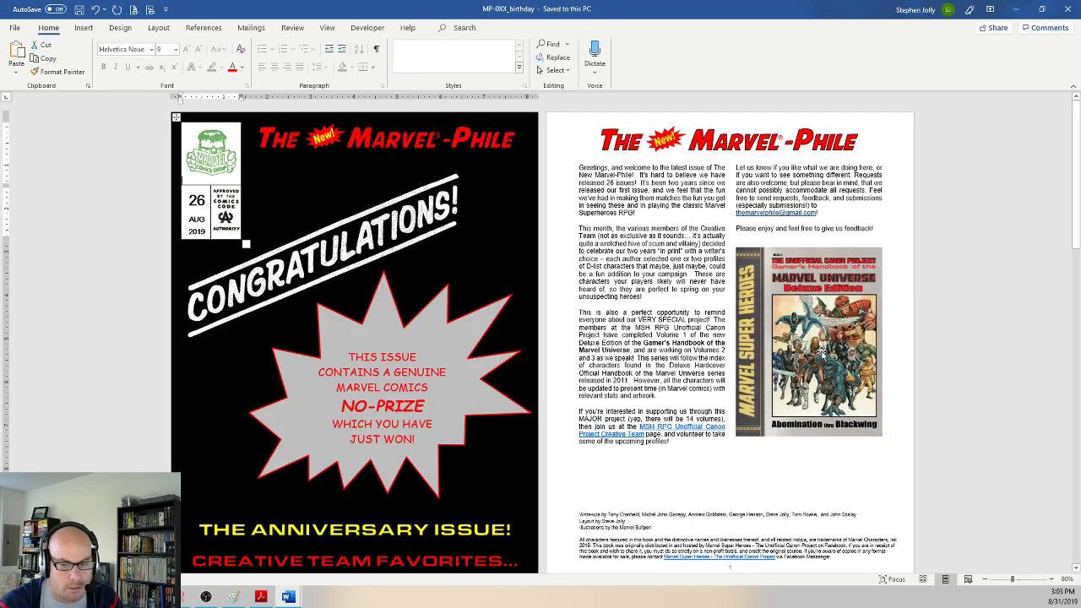
Step: Examine how the pictures and columns are laid out in the Almighty Dollar, Bobcat and Daddy Longlegs entries of MP-0XX_birthday
scroll(870, 365, "down", 2)
scroll(870, 364, "up", 2)
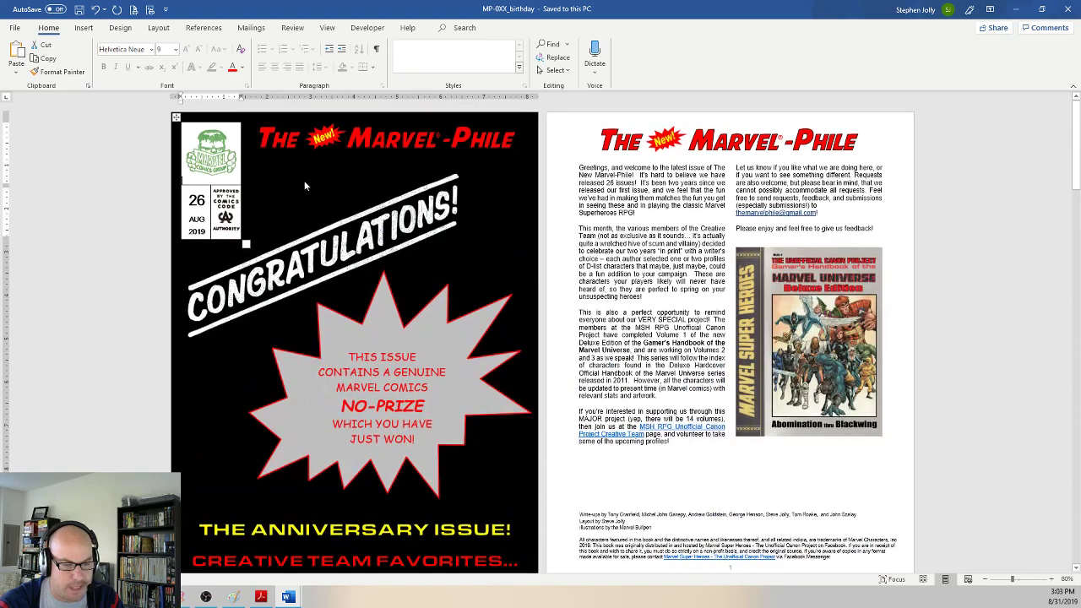
scroll(684, 309, "down", 10)
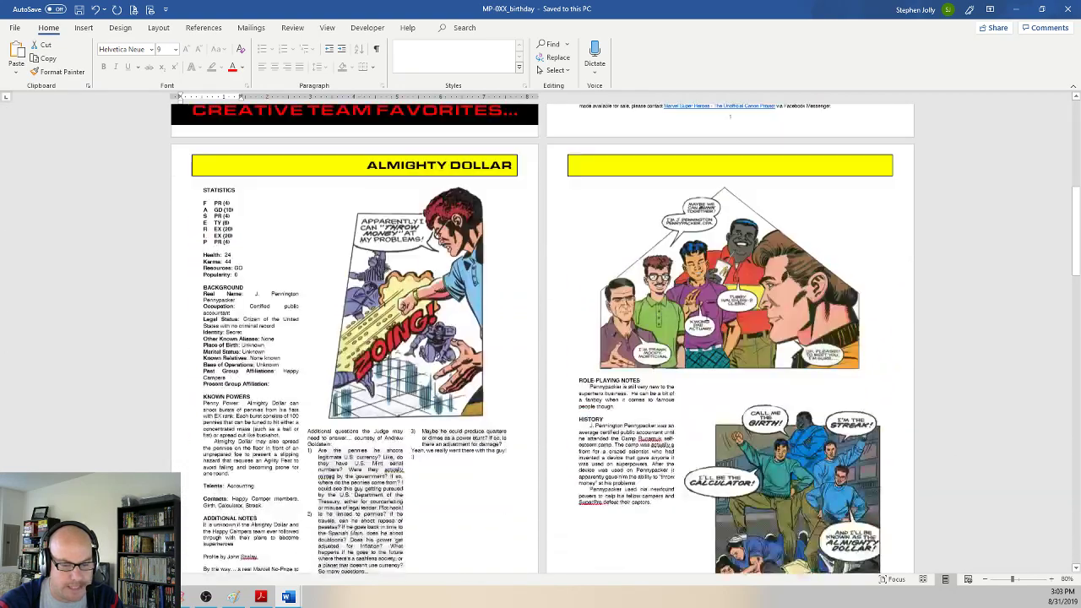
scroll(923, 384, "down", 3)
scroll(924, 384, "up", 8)
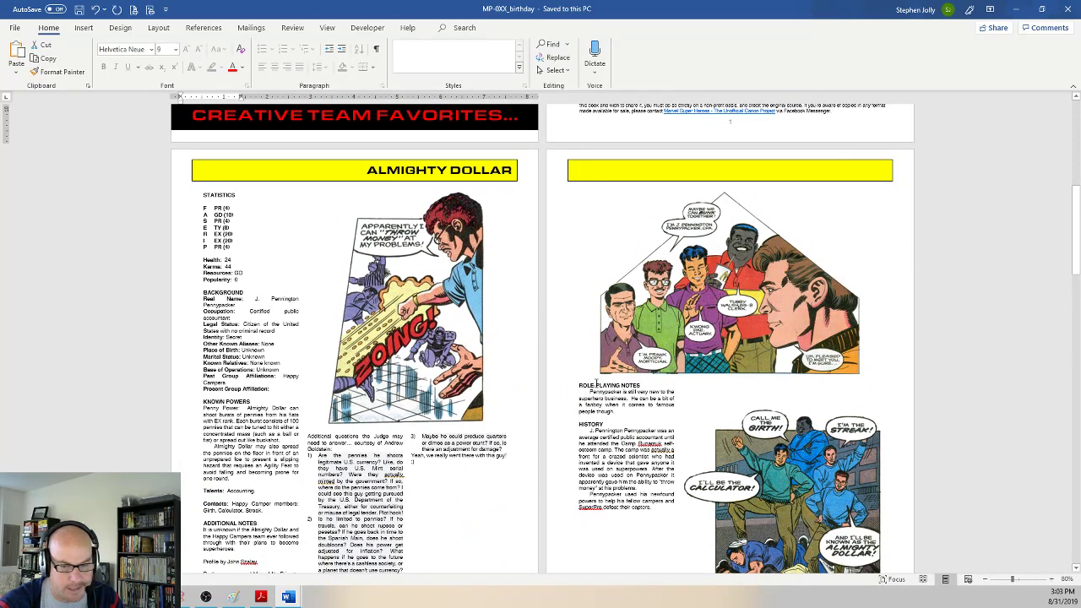
scroll(597, 385, "down", 1)
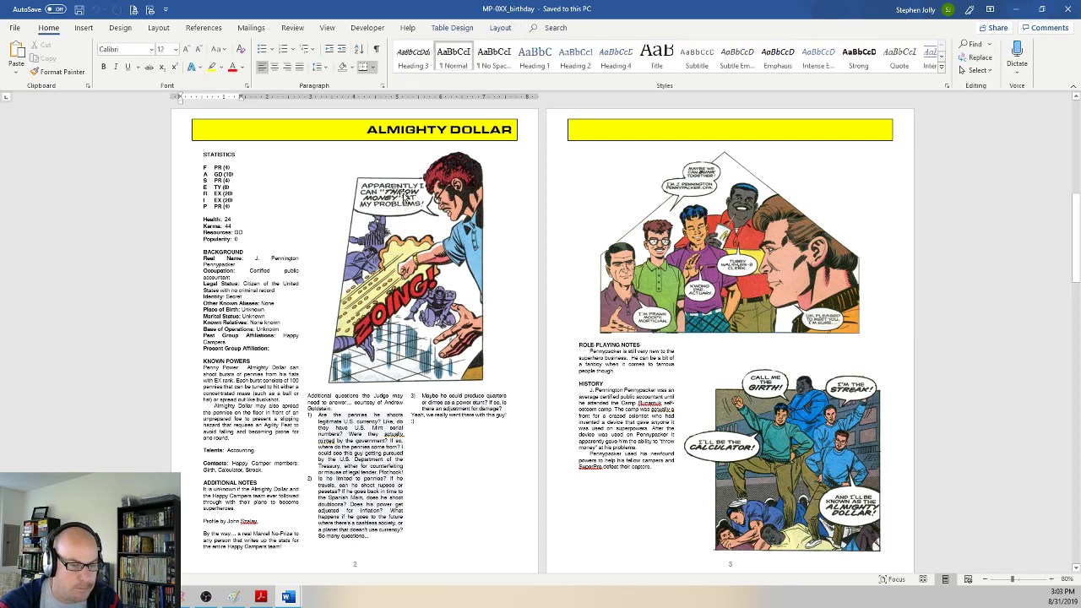
scroll(450, 290, "down", 5)
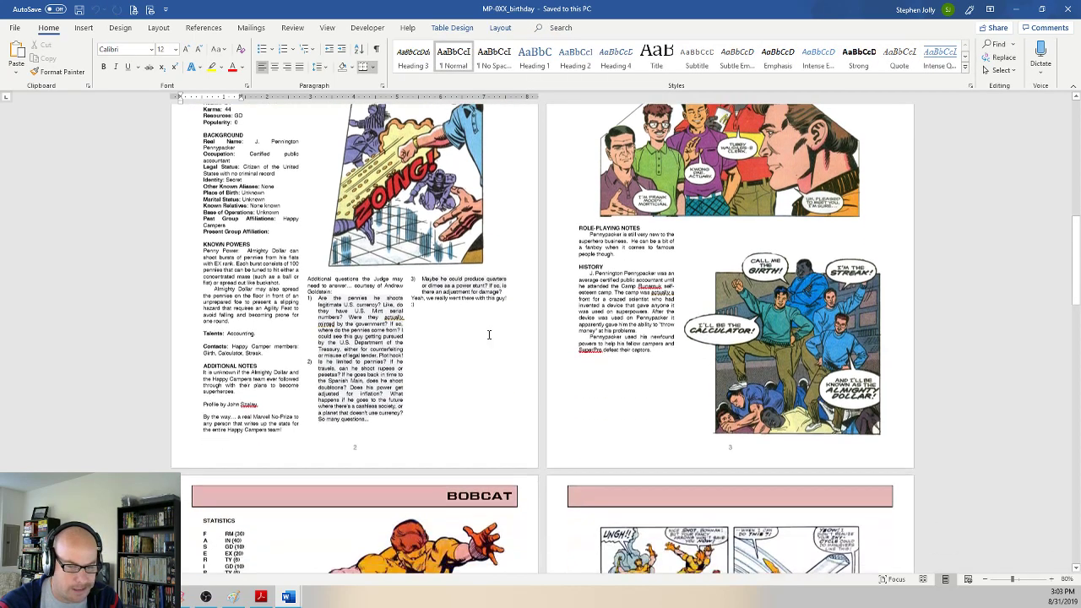
left_click(436, 326)
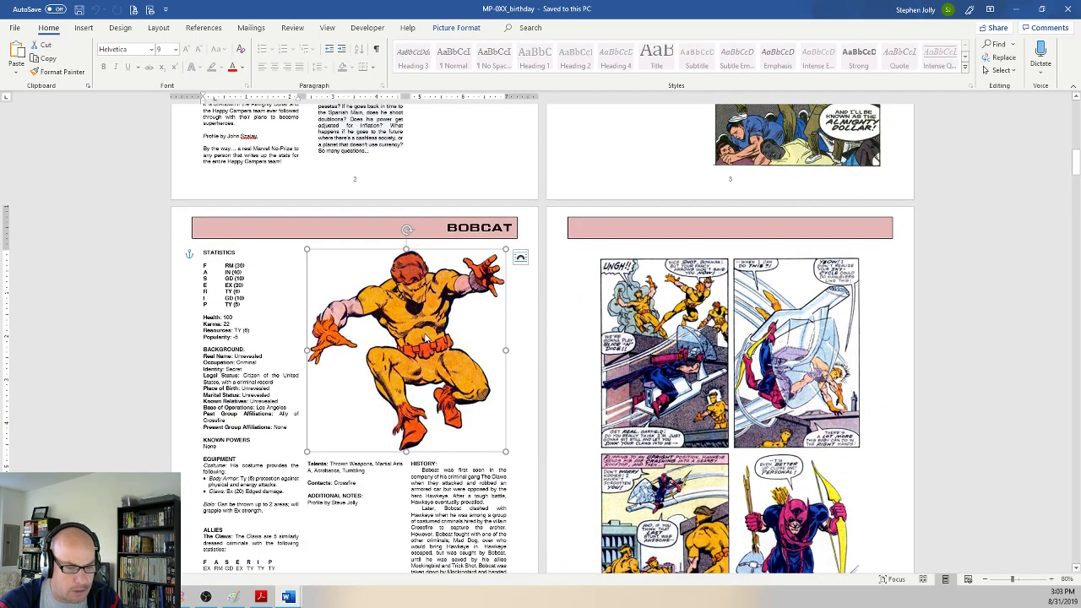
scroll(456, 380, "down", 6)
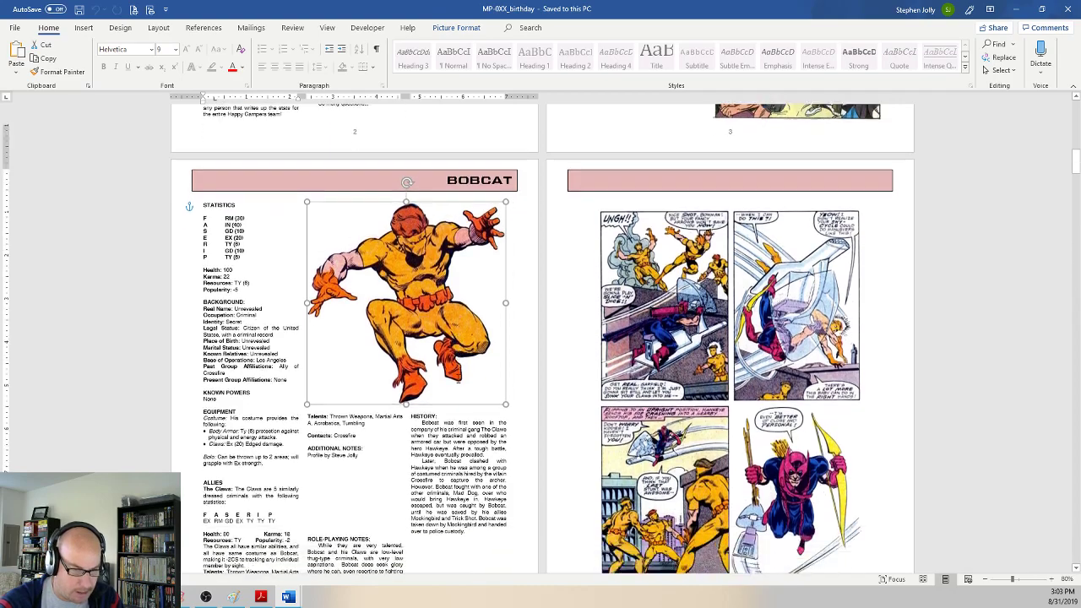
scroll(456, 380, "down", 3)
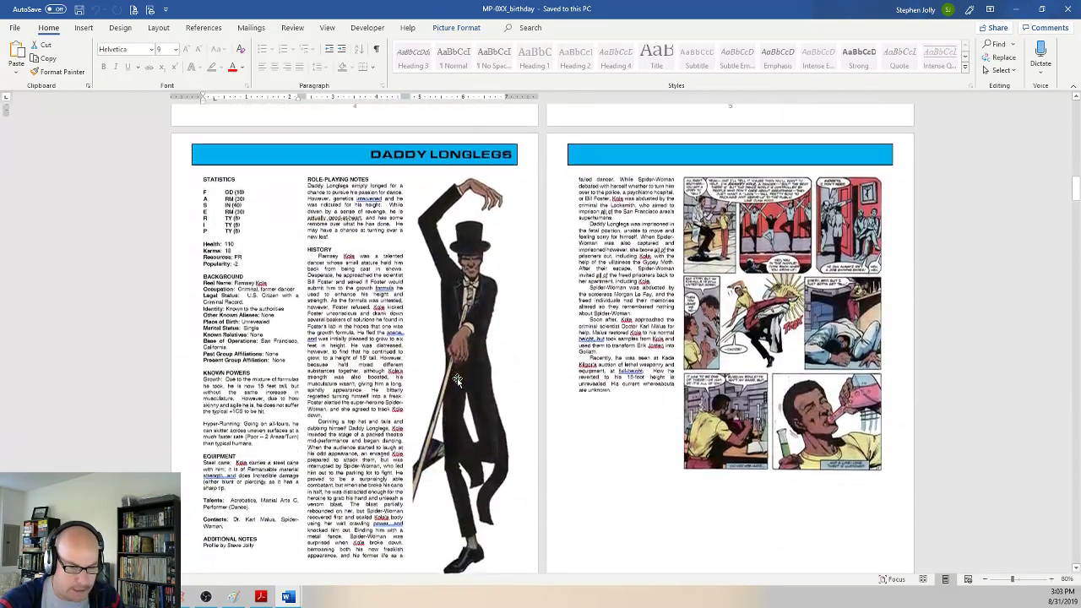
left_click(456, 342)
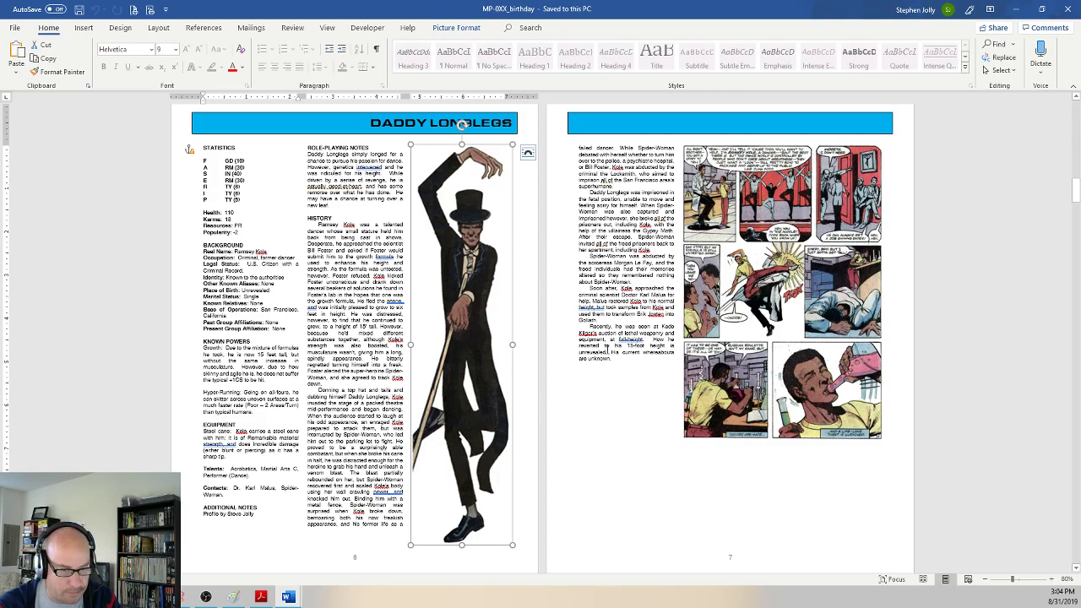
left_click(662, 313)
Step: Review the page layouts from Doombringer through Powderkeg in the birthday issue and close that document
scroll(662, 314, "down", 10)
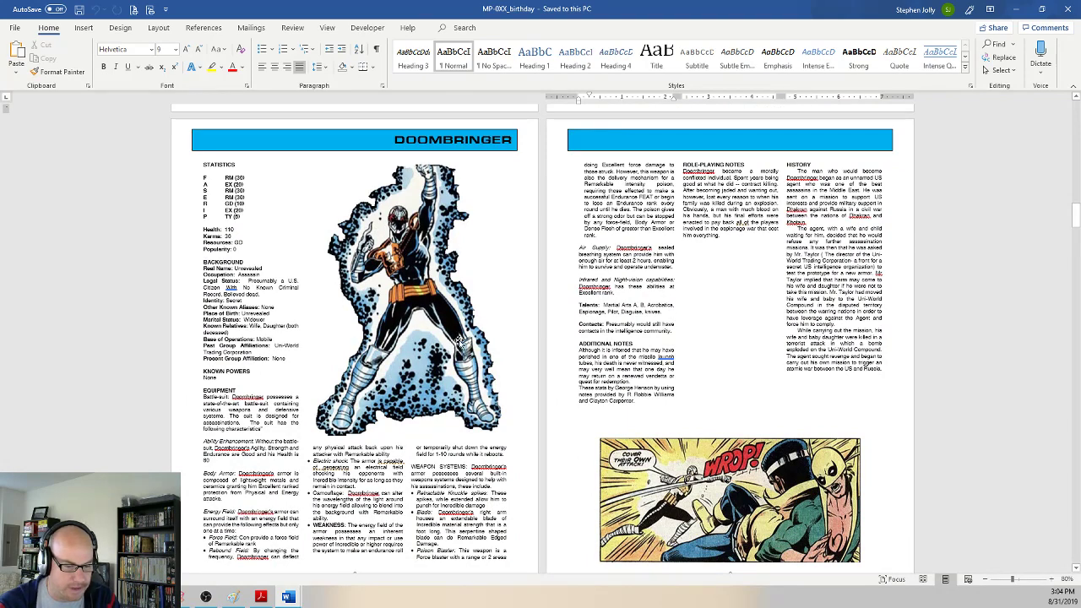
scroll(464, 355, "down", 10)
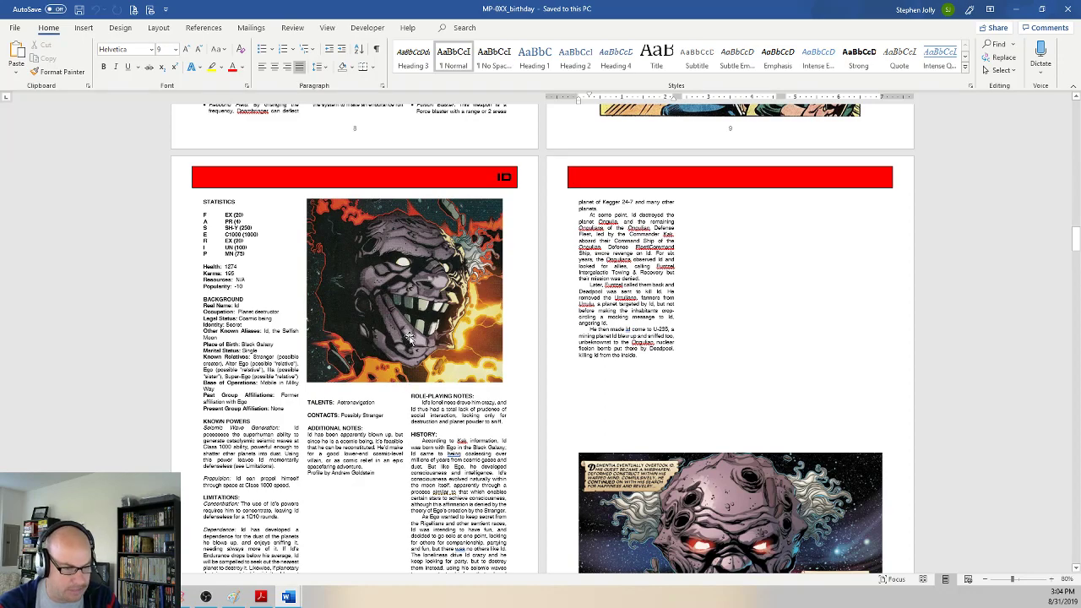
scroll(430, 375, "down", 5)
scroll(434, 377, "down", 10)
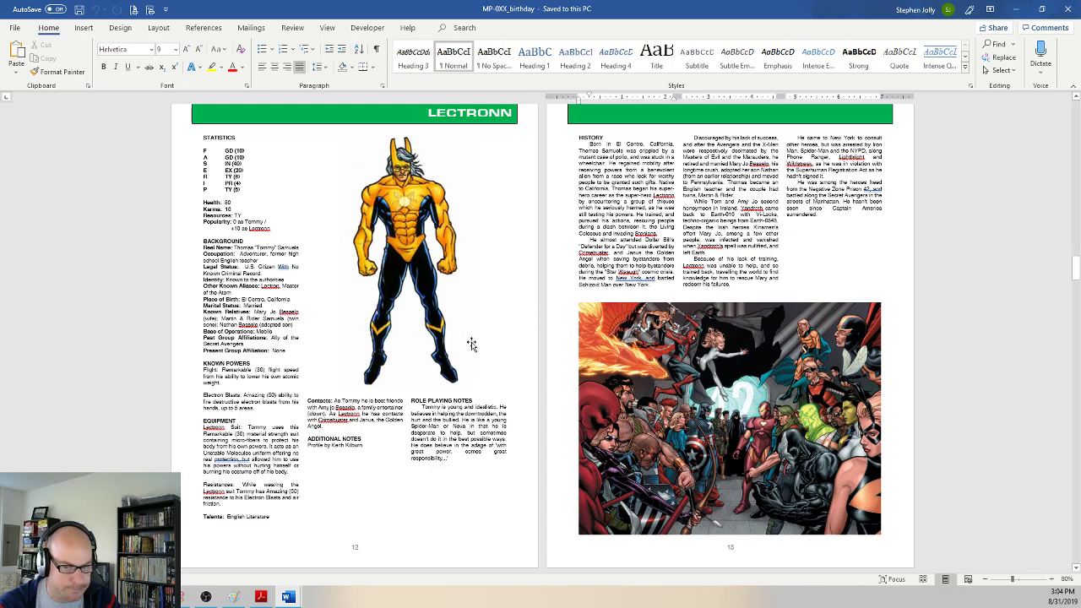
scroll(471, 345, "down", 5)
scroll(471, 345, "down", 10)
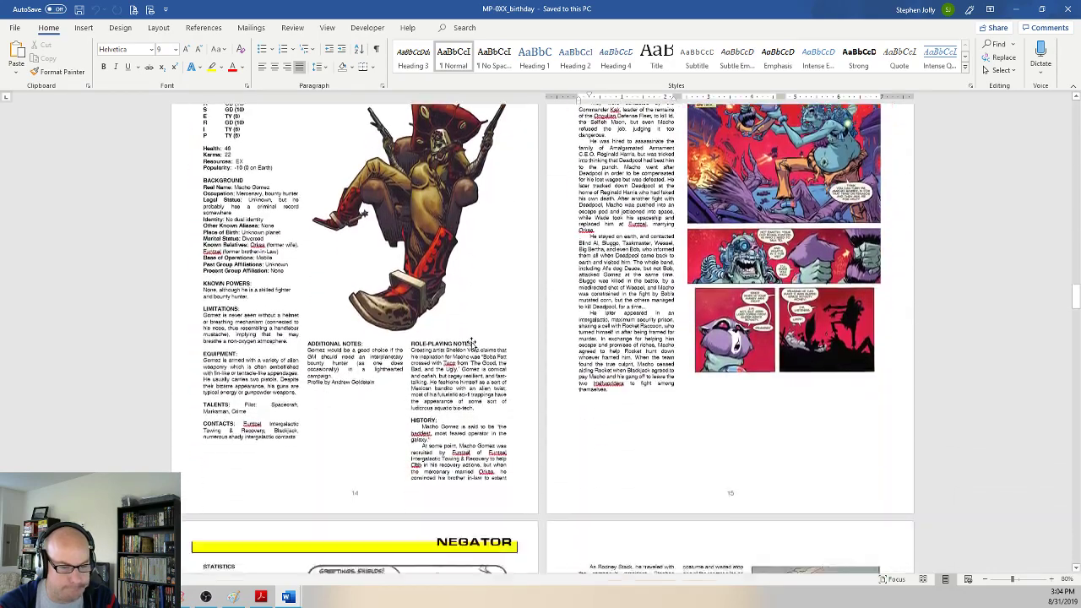
scroll(472, 342, "down", 4)
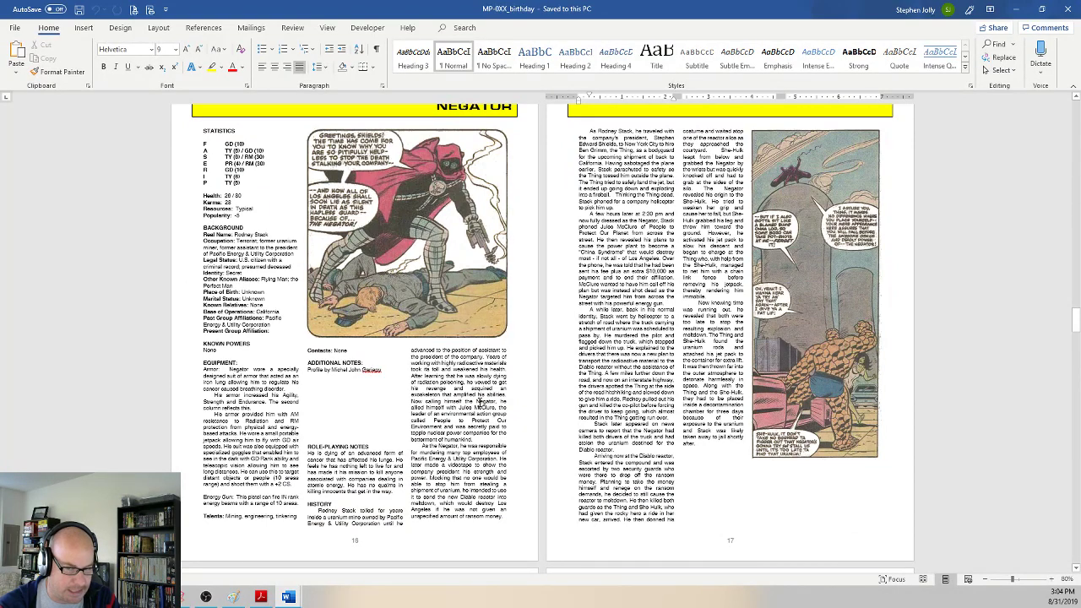
scroll(480, 404, "down", 6)
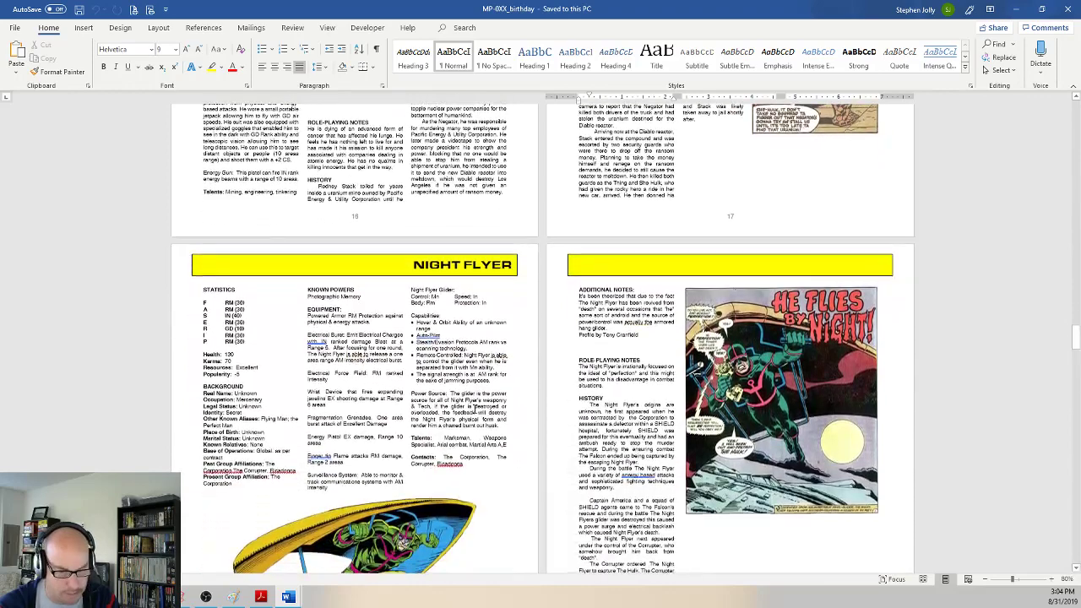
scroll(476, 405, "down", 3)
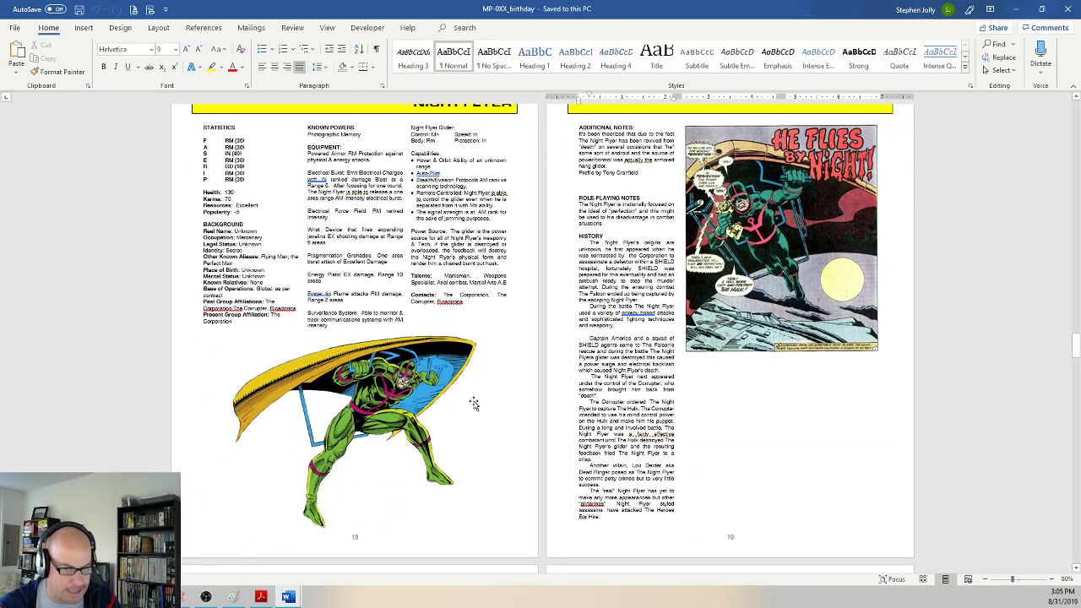
scroll(474, 397, "down", 7)
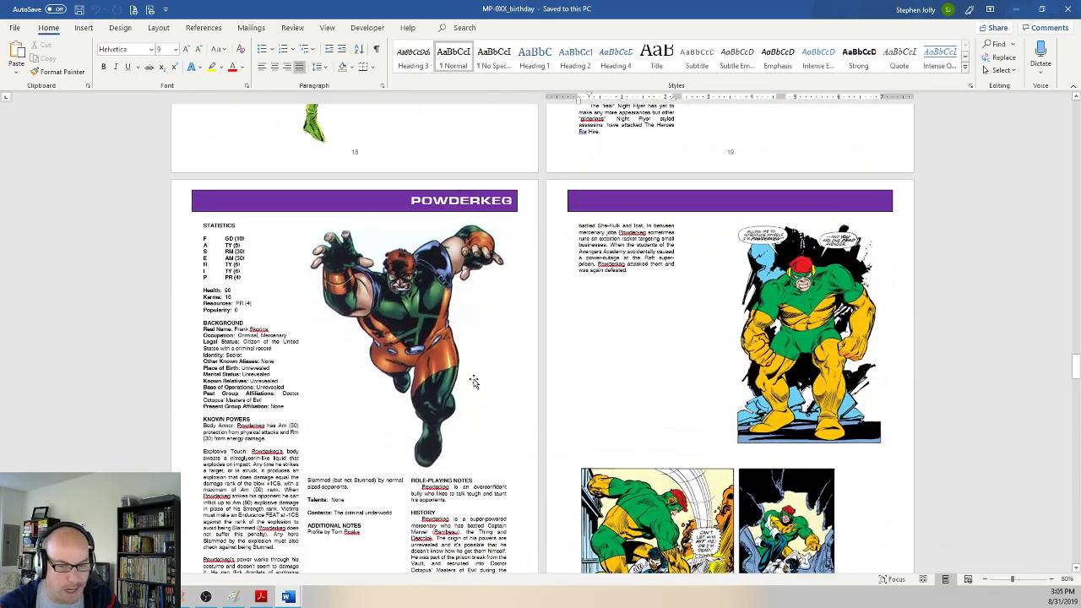
scroll(474, 382, "up", 3)
scroll(476, 325, "down", 4)
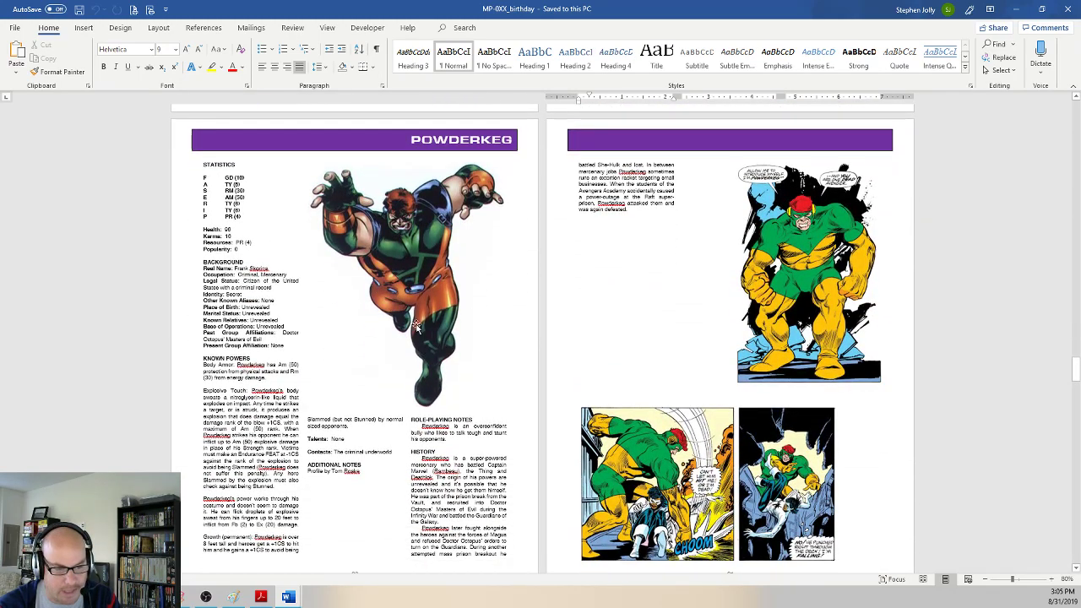
left_click(1068, 9)
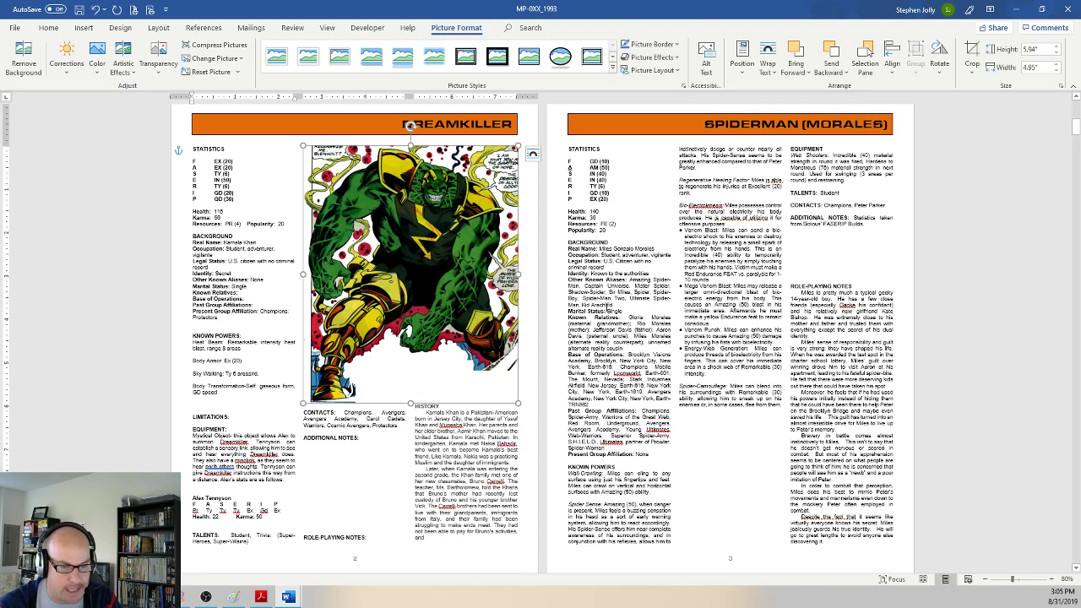
Step: Put the Popularity entry on its own line under Resources, leaving a single blank line before the Background heading
left_click(215, 403)
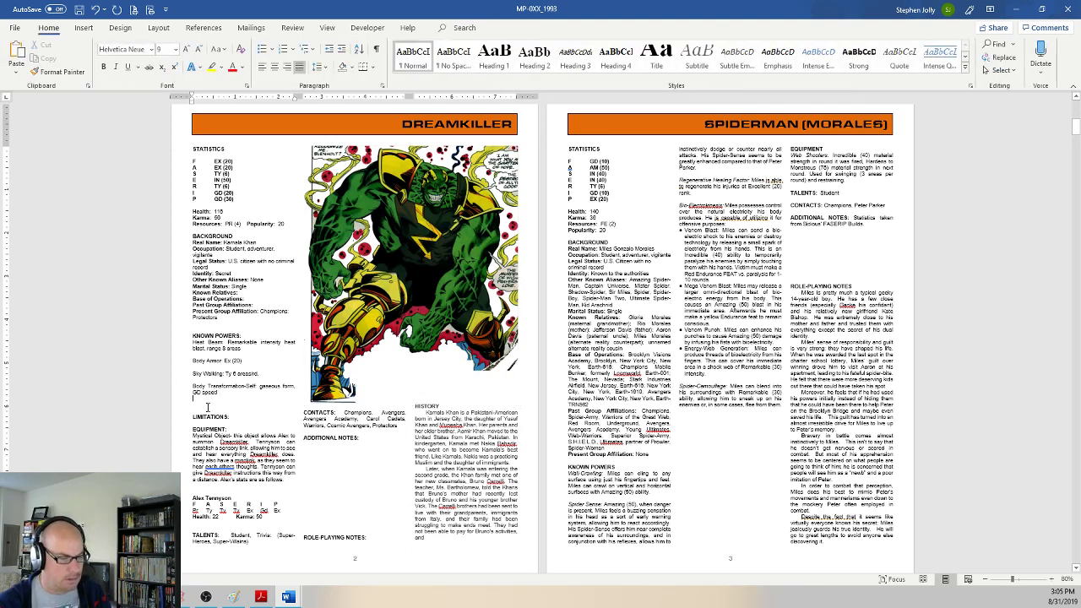
left_click(237, 235)
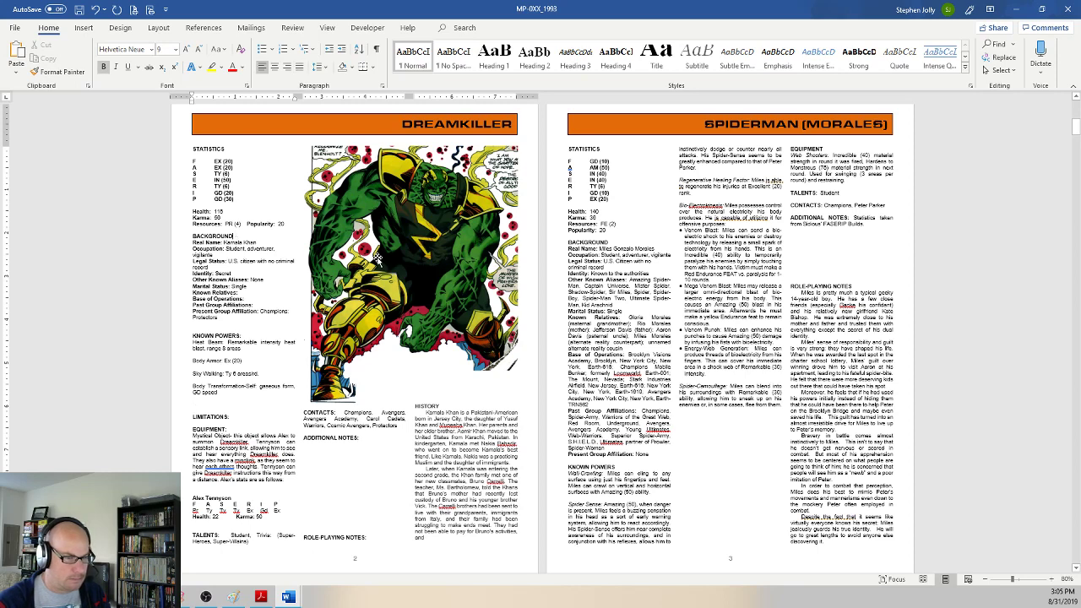
key("Return")
key("Return")
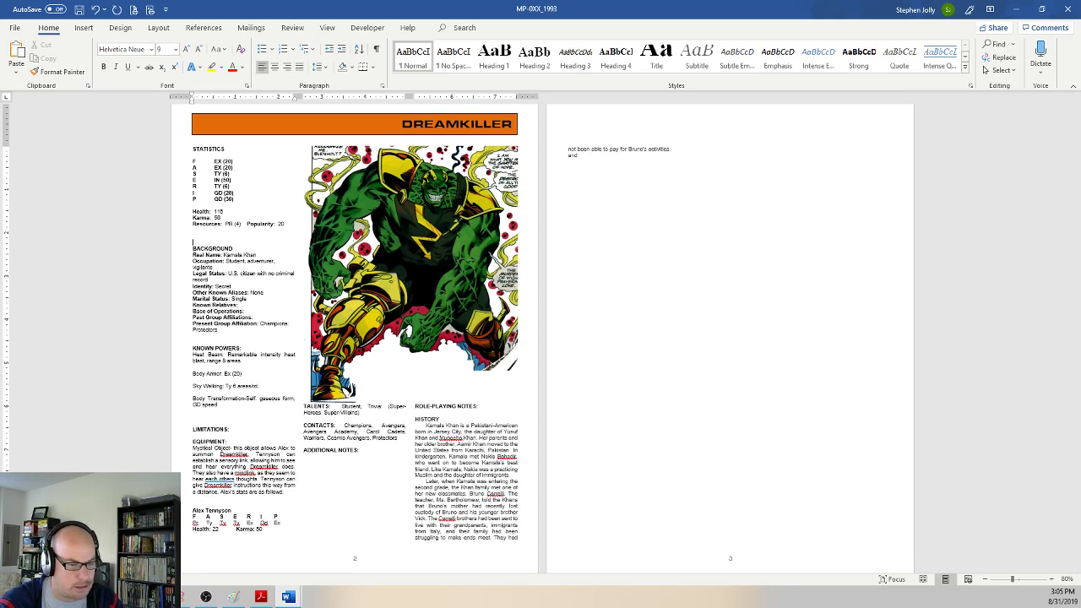
key("Delete")
left_click(245, 225)
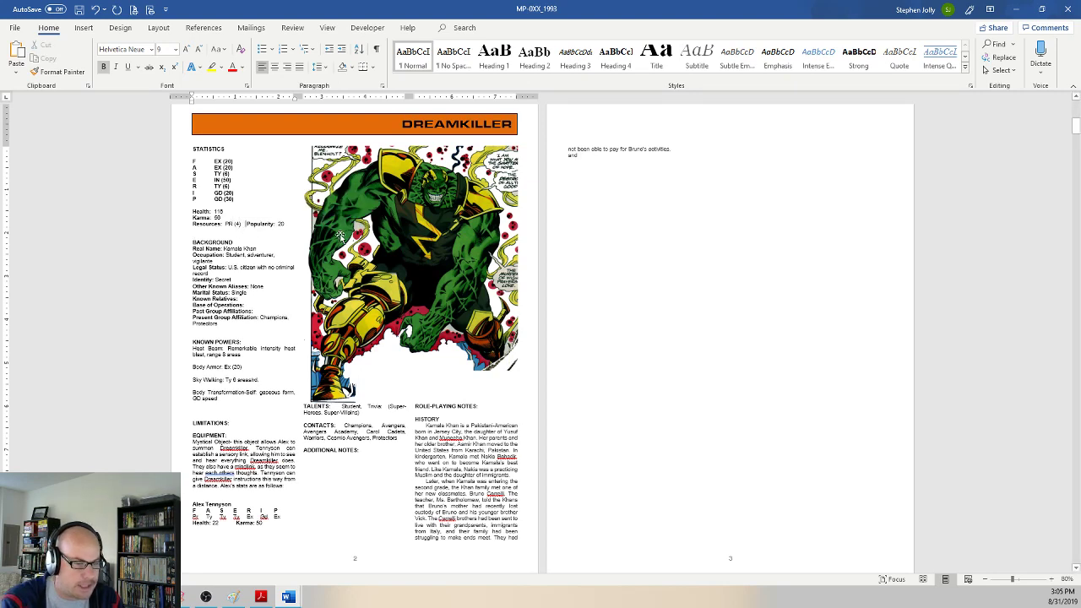
key("Return")
key("Down")
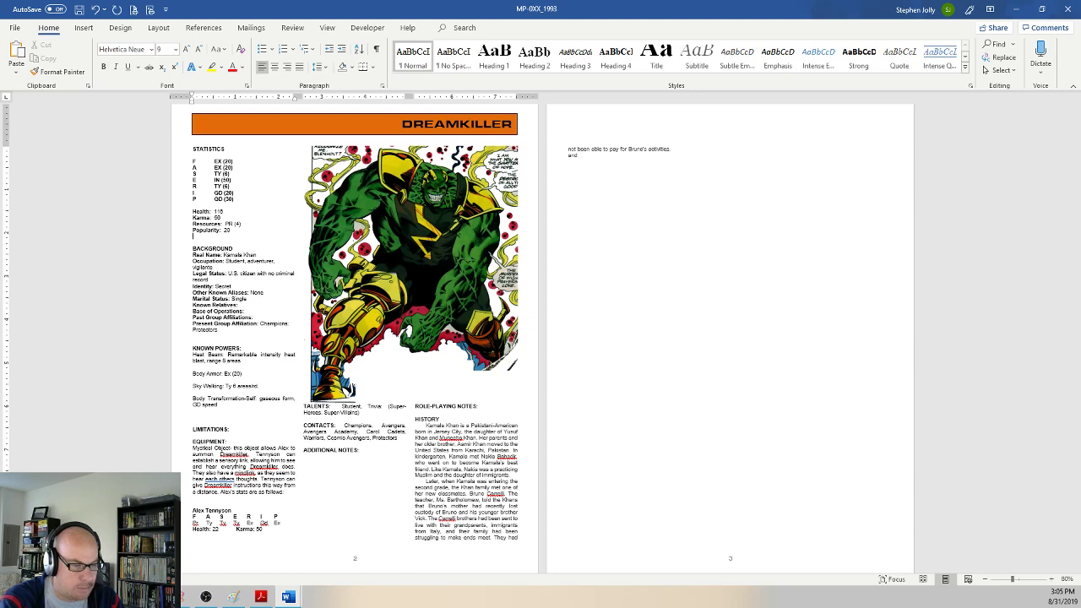
key("Delete")
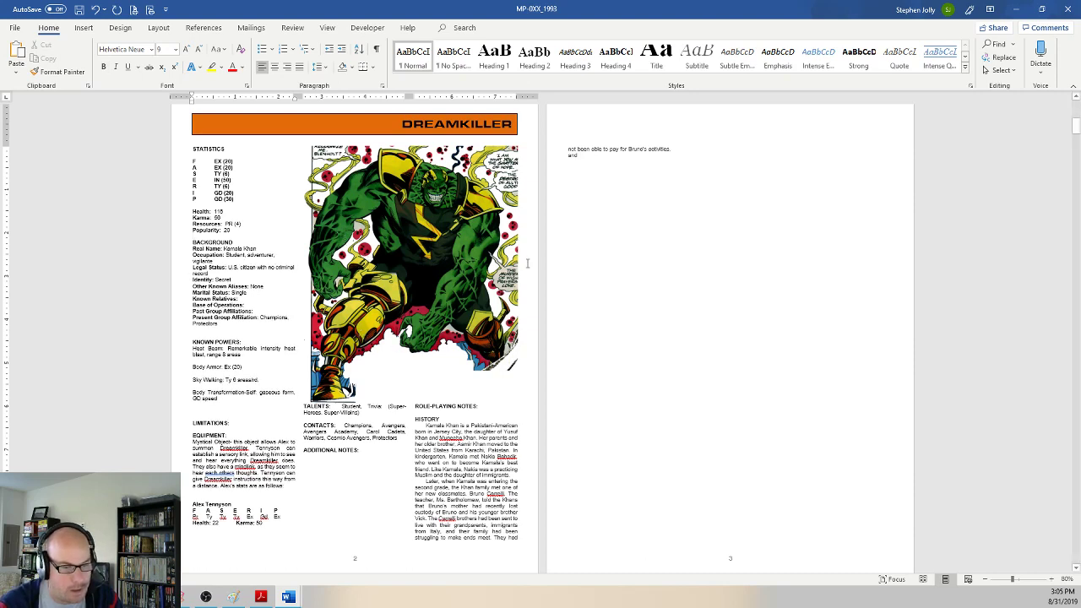
Step: Set the Dreamkiller picture so it does not move with the text and its anchor is locked
left_click(412, 247)
left_click(457, 28)
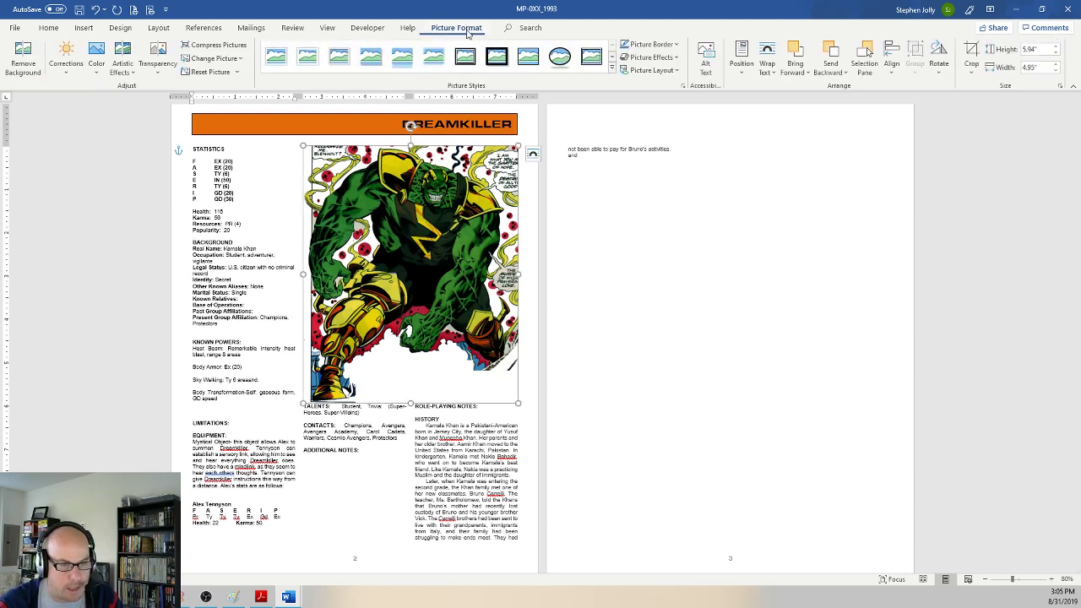
left_click(741, 73)
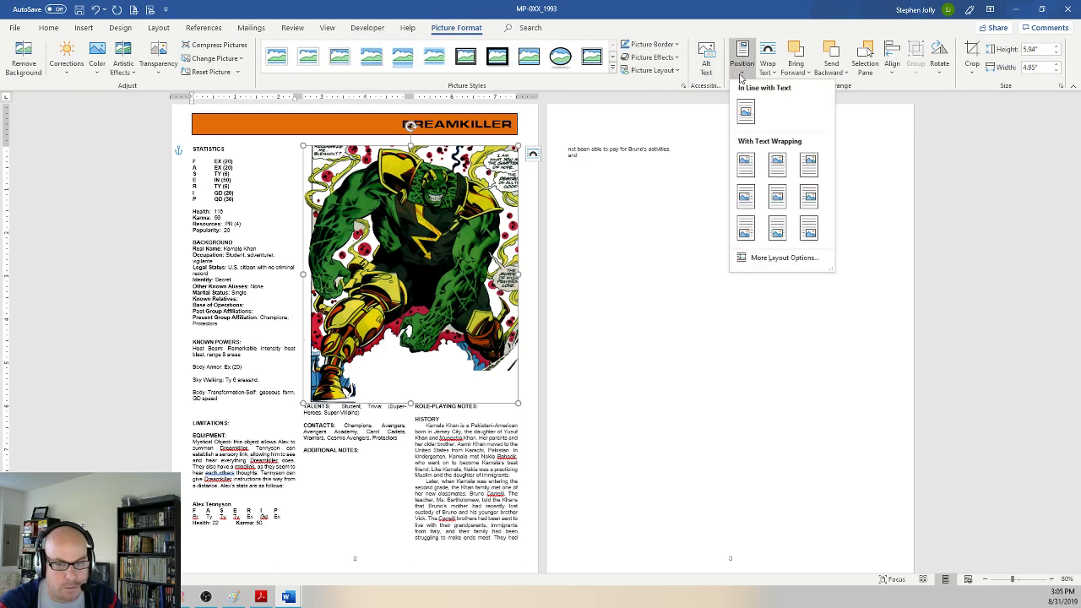
left_click(770, 259)
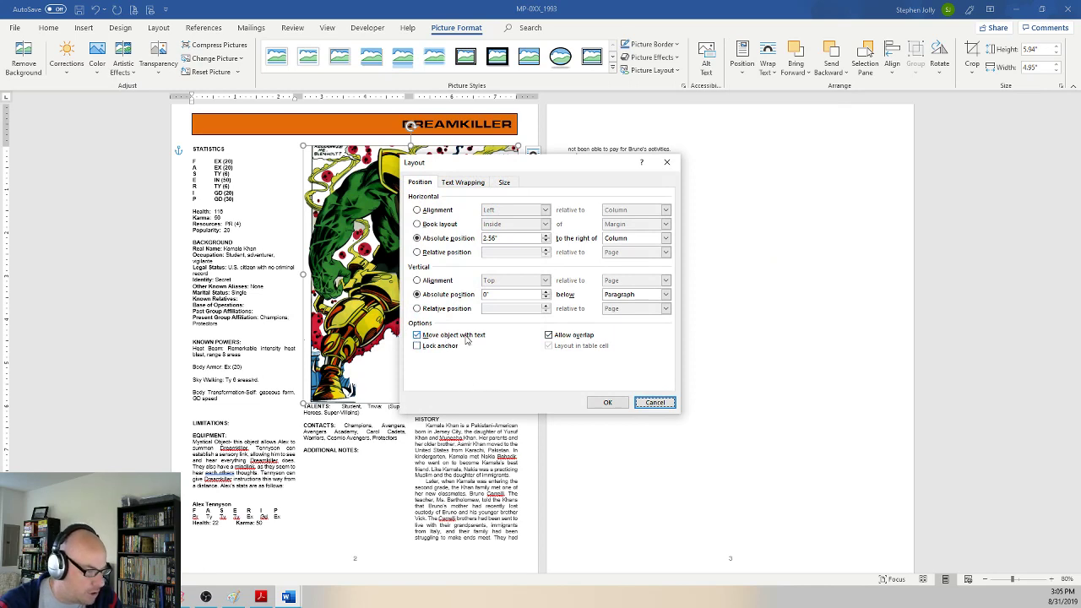
left_click(456, 336)
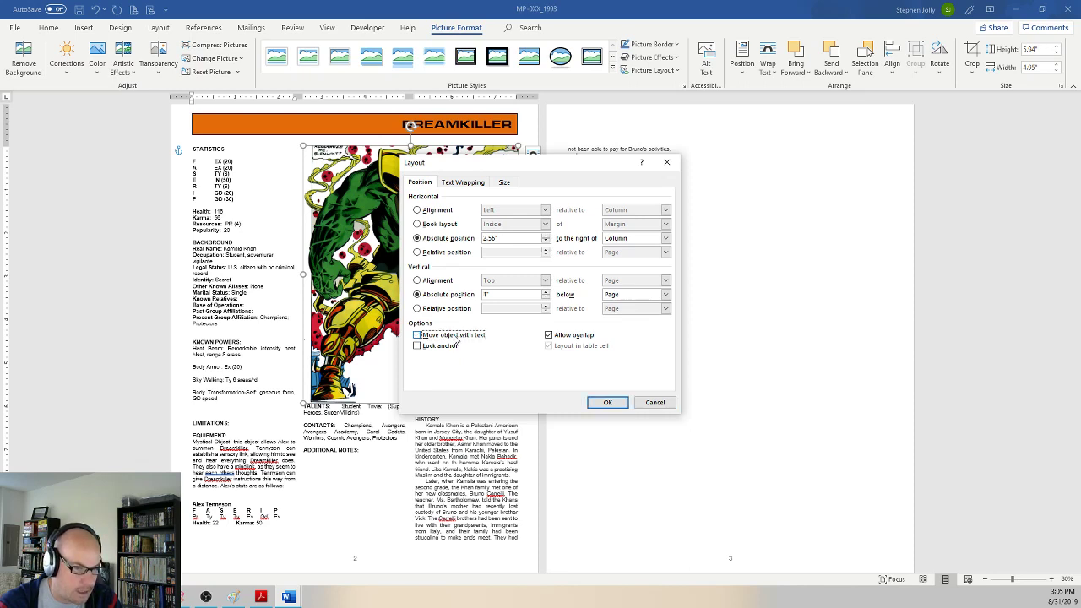
left_click(448, 347)
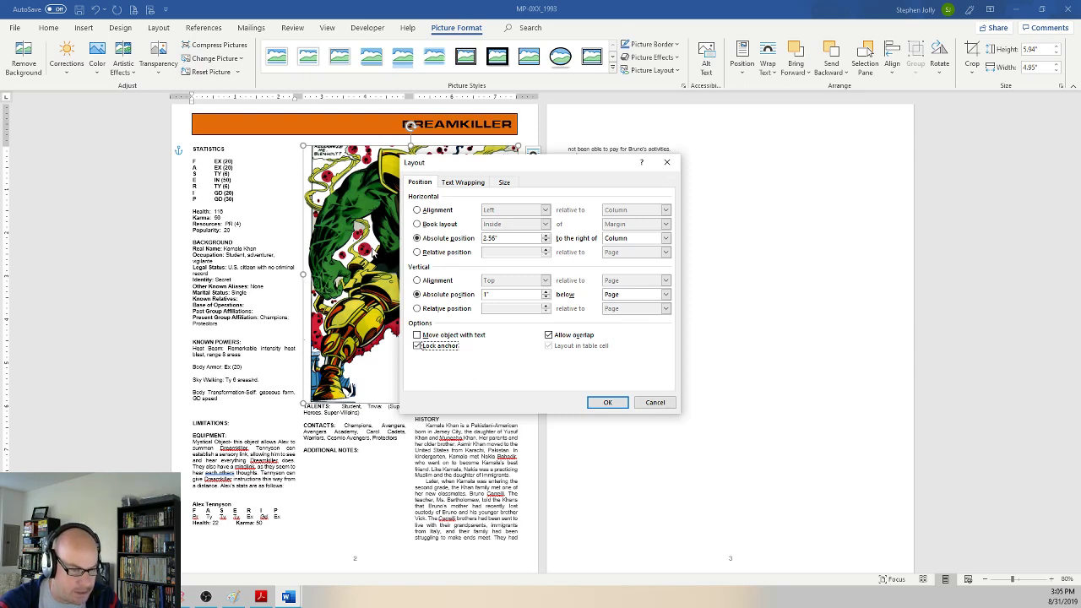
Step: Increase the Dreamkiller picture's wrapping distance from the text below it, keeping the Square wrapping style
left_click(464, 184)
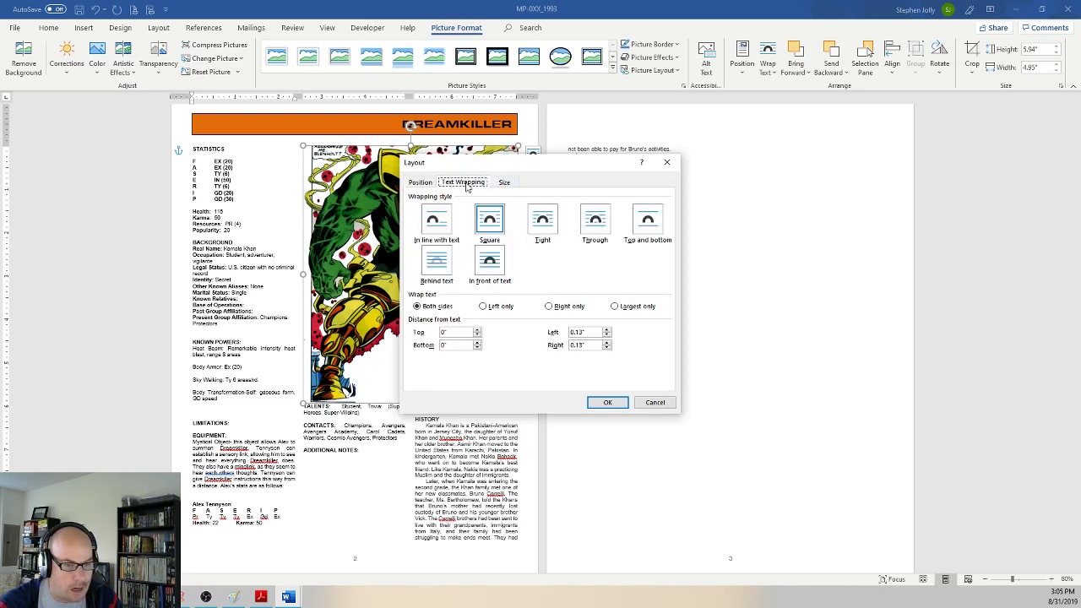
left_click(477, 342)
left_click(608, 402)
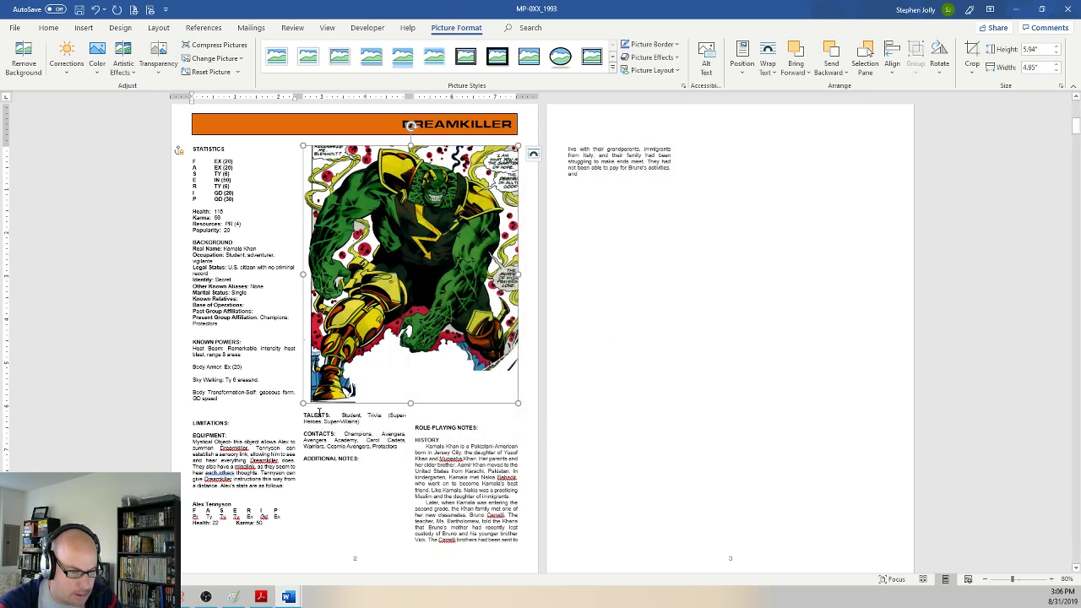
left_click(310, 411)
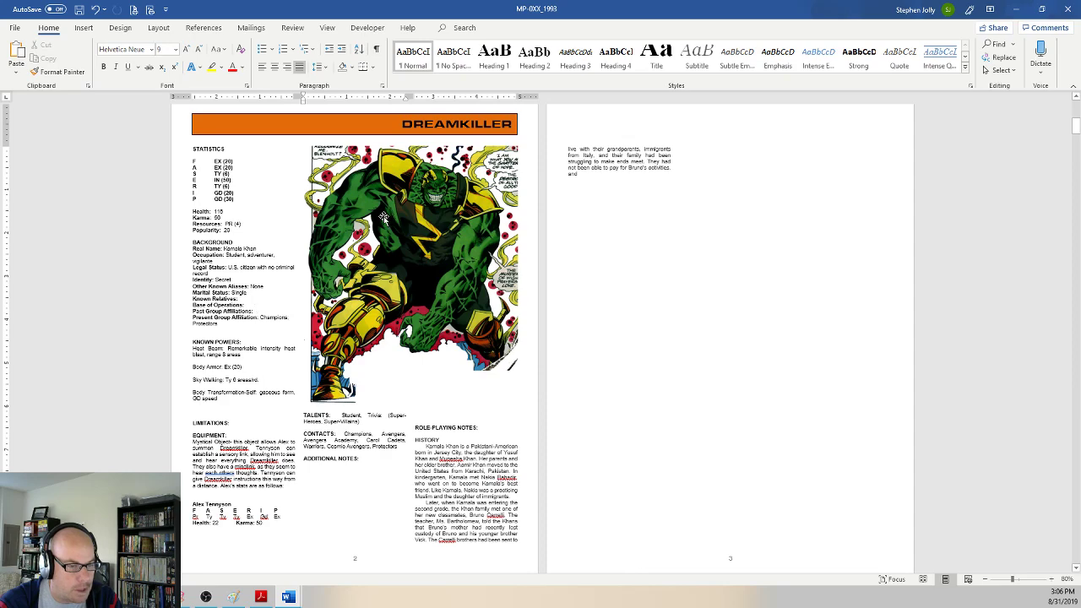
left_click(370, 254)
left_click_drag(329, 357, 312, 389)
left_click_drag(370, 369, 367, 348)
left_click_drag(359, 177, 320, 176)
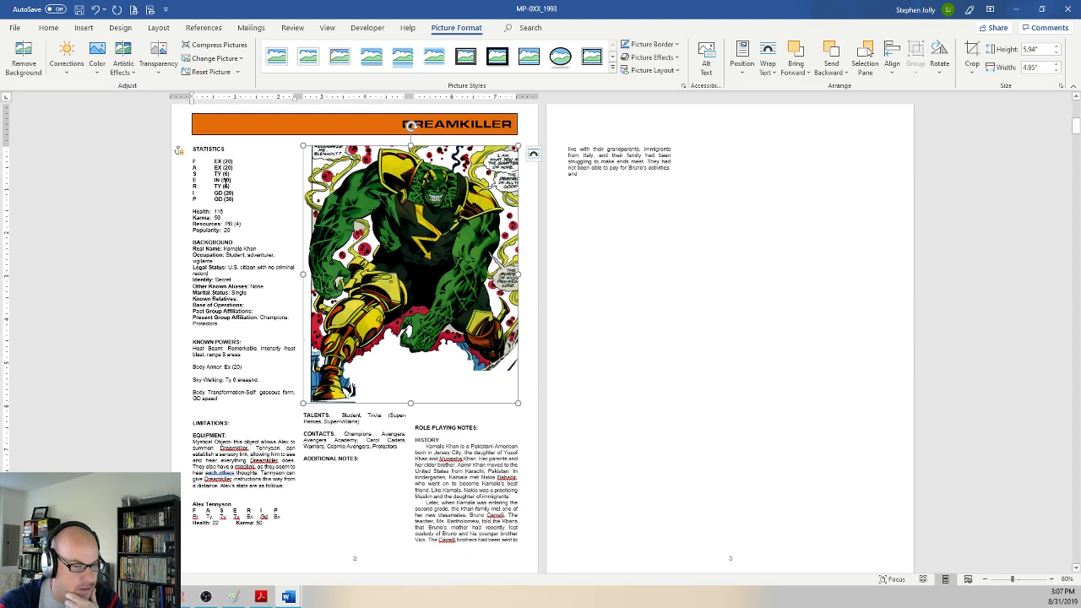
left_click(374, 446)
left_click(447, 391)
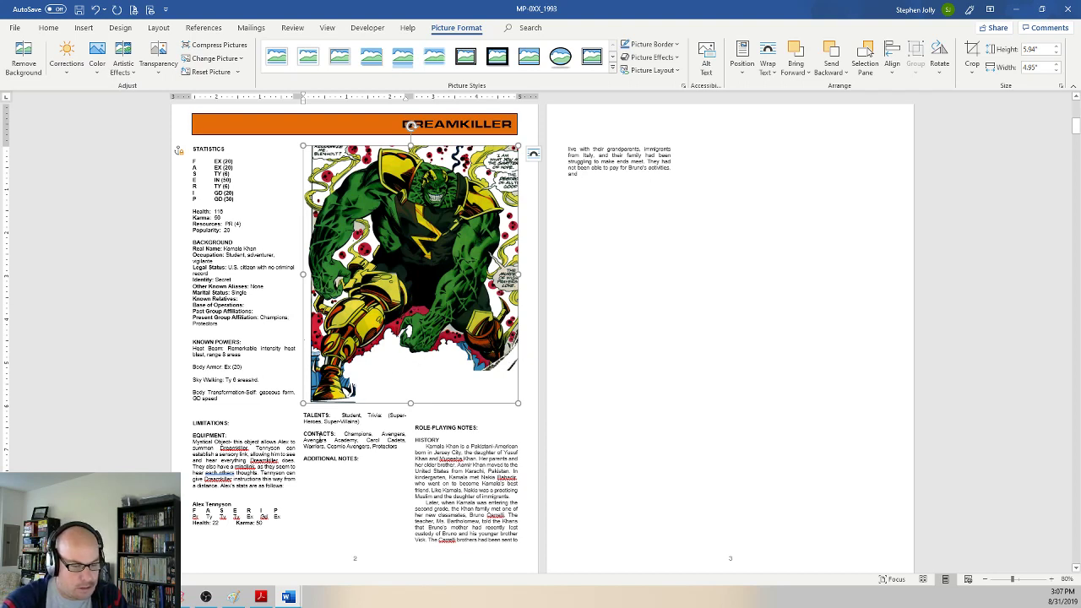
left_click(335, 433)
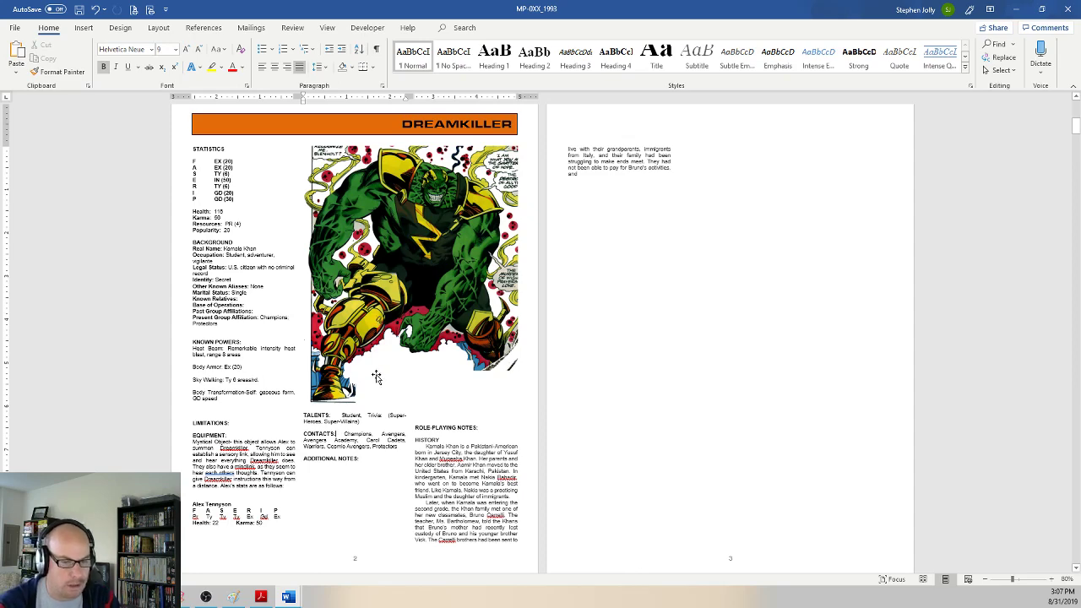
scroll(377, 378, "down", 2)
scroll(380, 377, "up", 3)
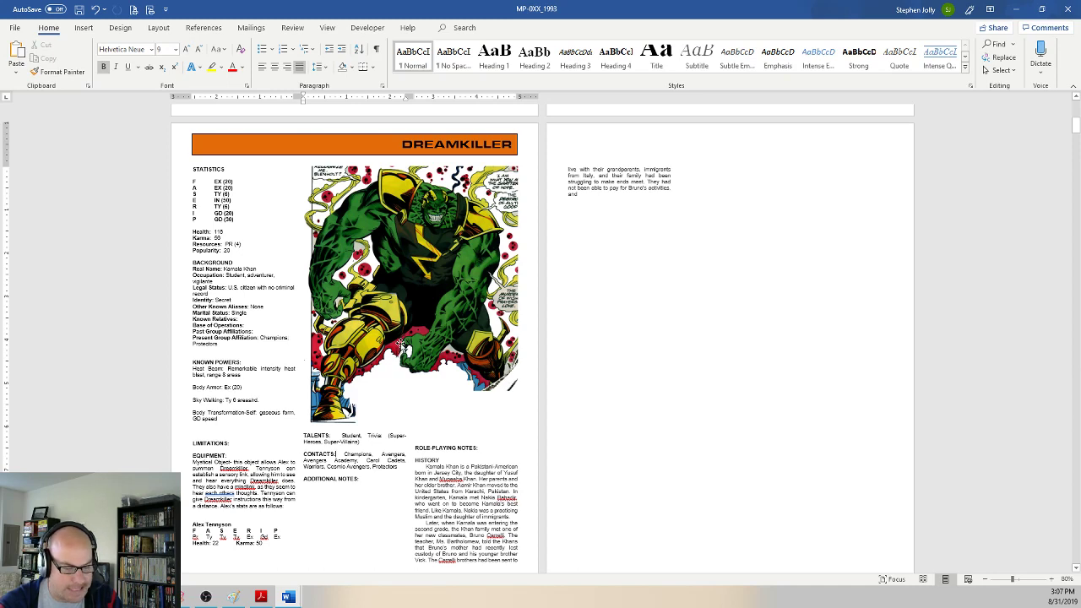
Step: Remove the Dreamkiller picture from the page, then restore it beside the statistics column under the title bar
left_click(401, 343)
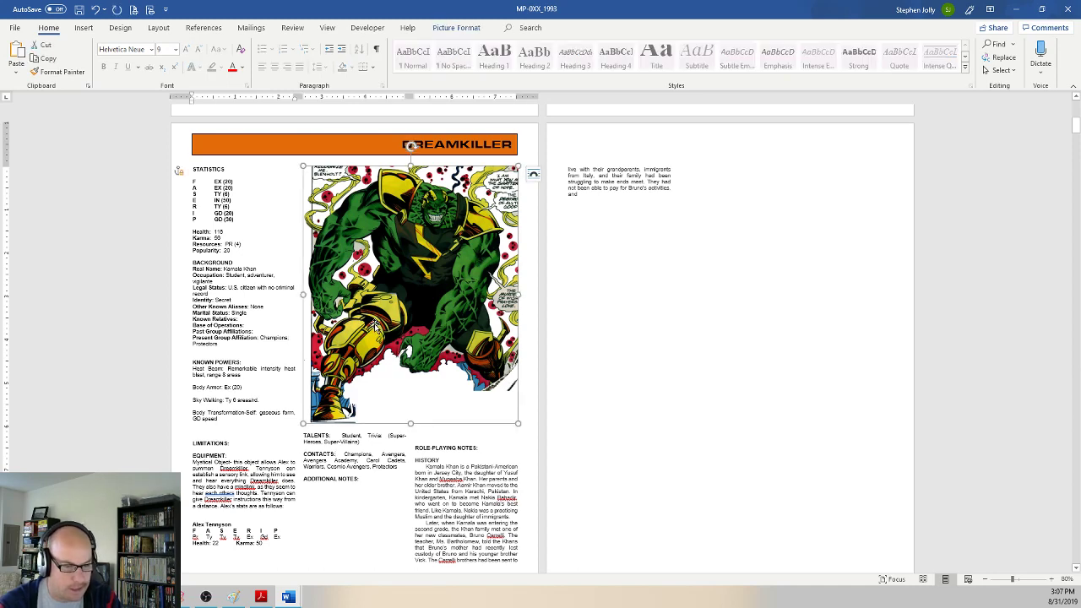
key("Delete")
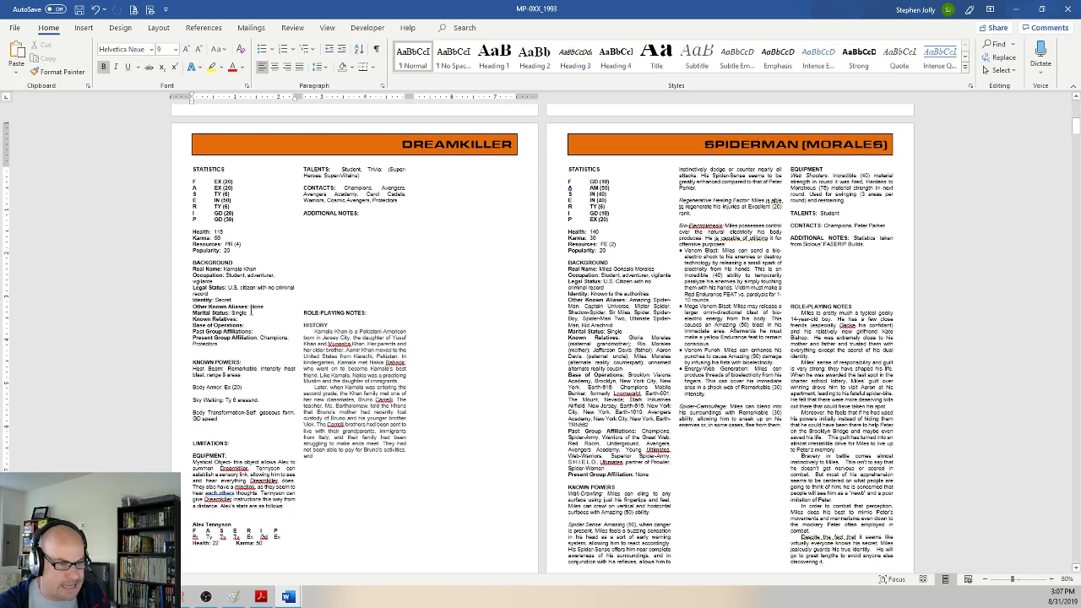
key("ctrl+v")
left_click_drag(336, 339, 459, 304)
left_click(418, 499)
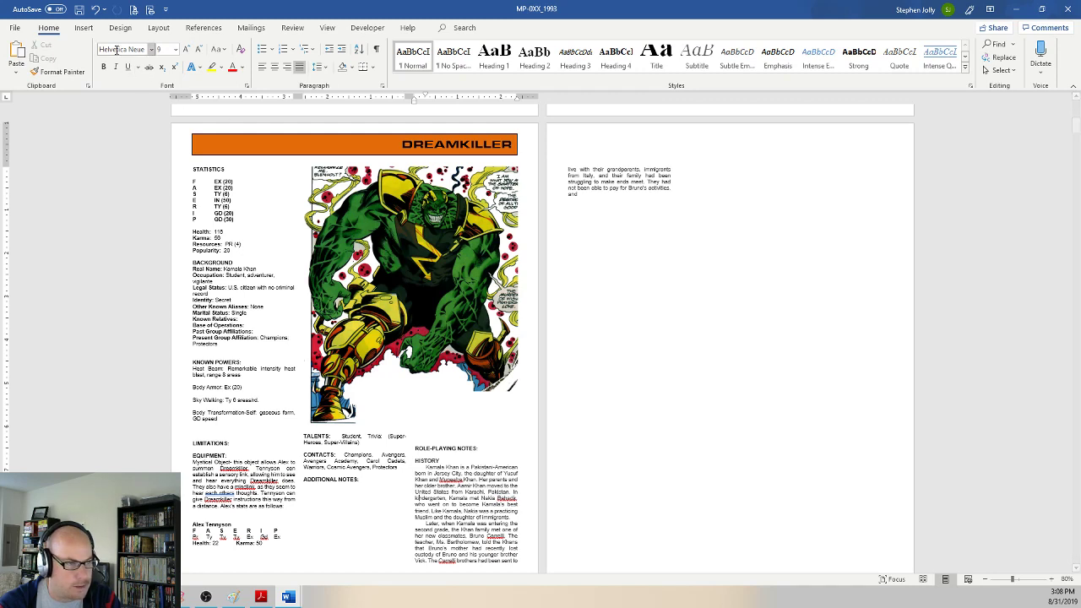
Step: Save and close MP-0XX_1993, and close the 1993 Marvel Annual characters document
left_click(78, 11)
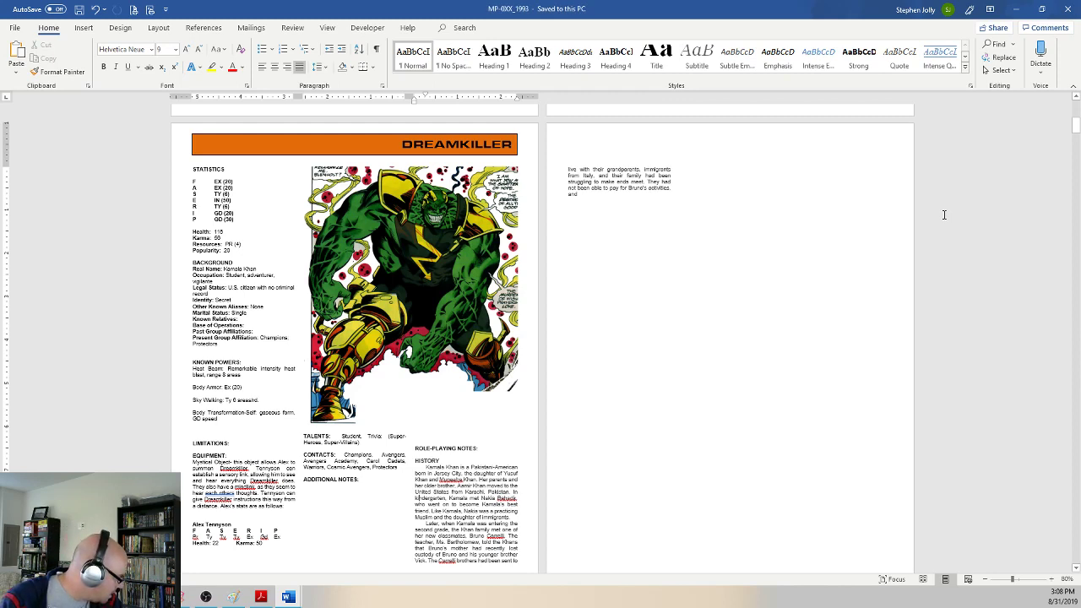
left_click(1068, 10)
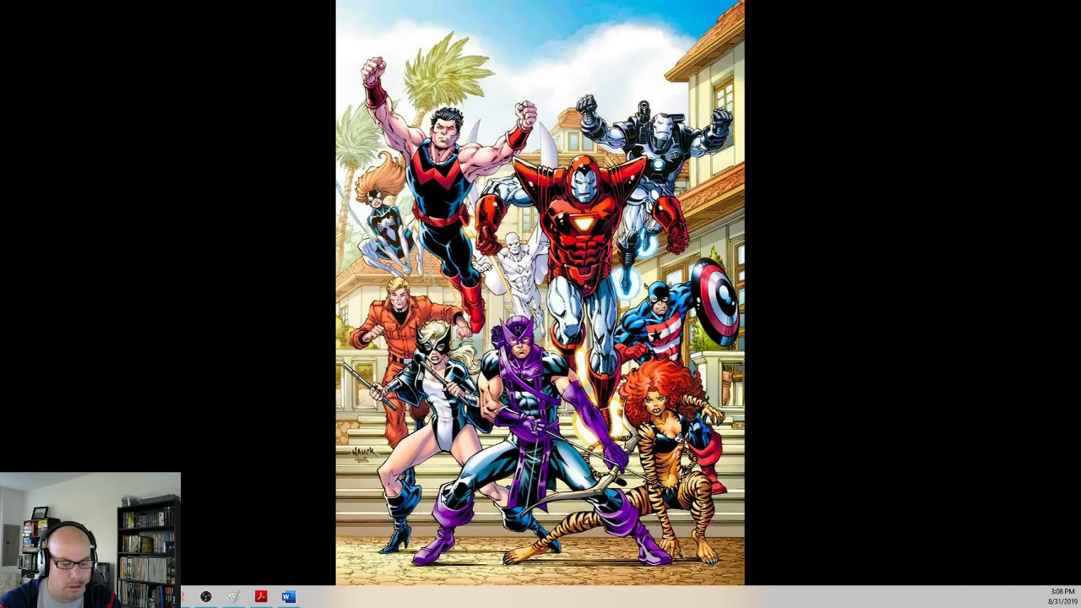
left_click(288, 596)
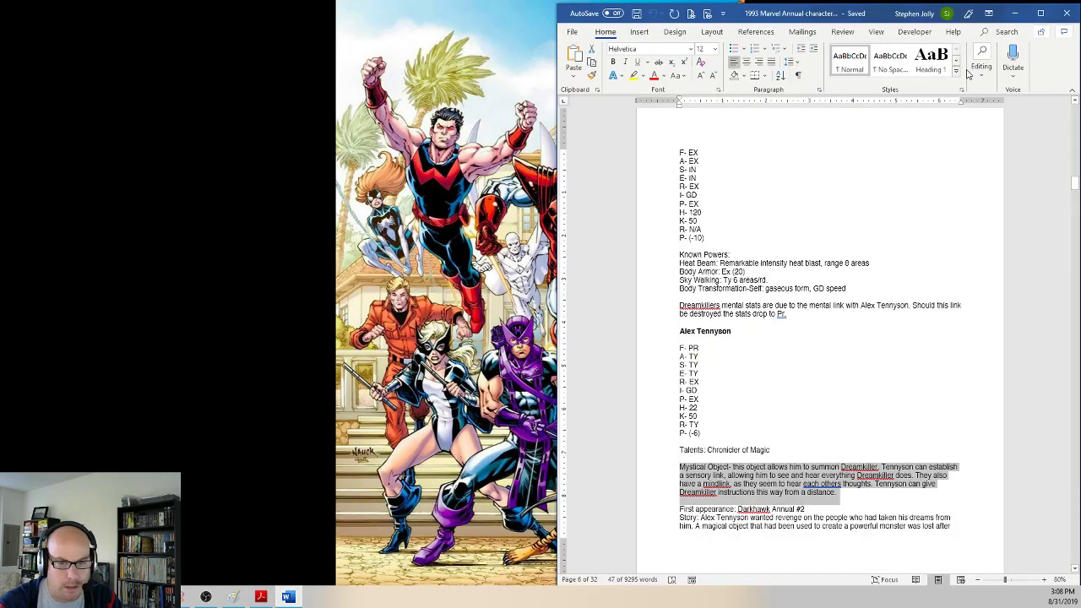
left_click(1066, 15)
Step: Open the 1602_Cover document and maximize its window
left_click(567, 330)
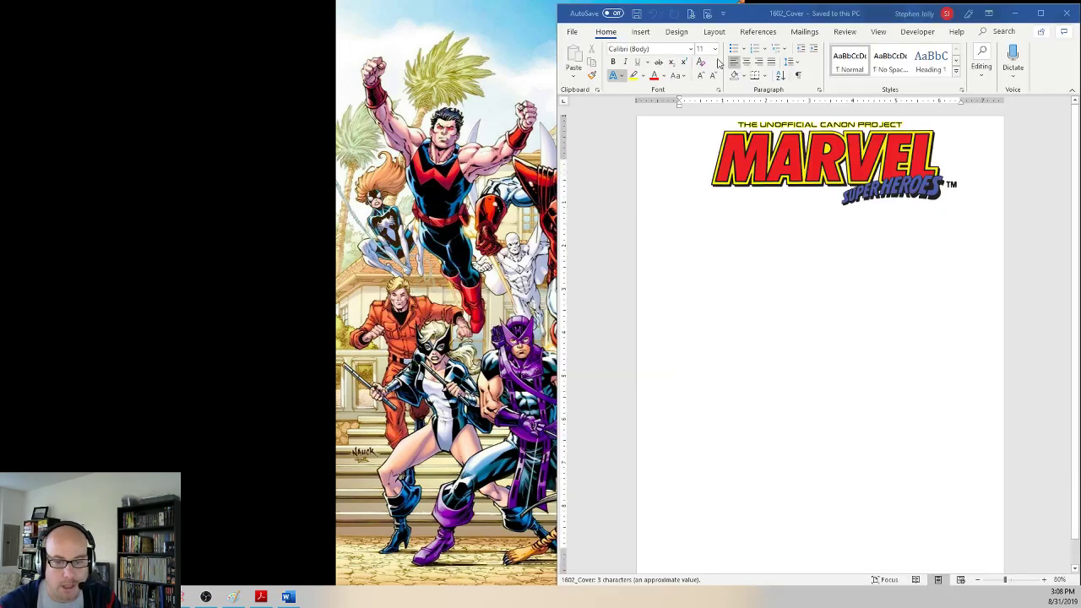
key("super+Left")
key("super+Up")
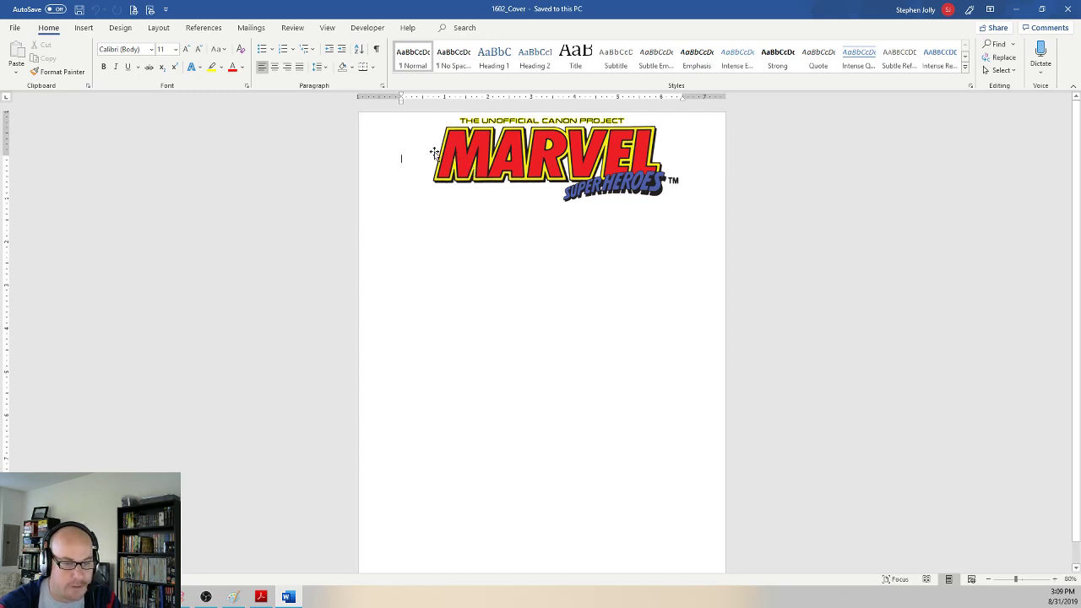
Step: Colour the MHAC 22 text in the small text box beside the Marvel Super Heroes logo red
left_click(386, 135)
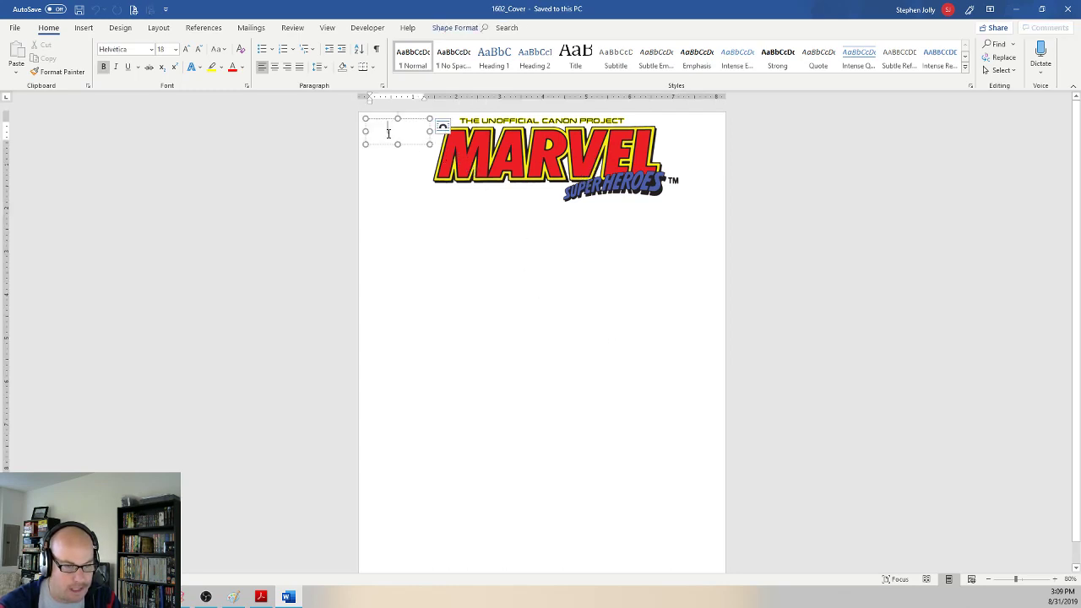
triple_click(387, 131)
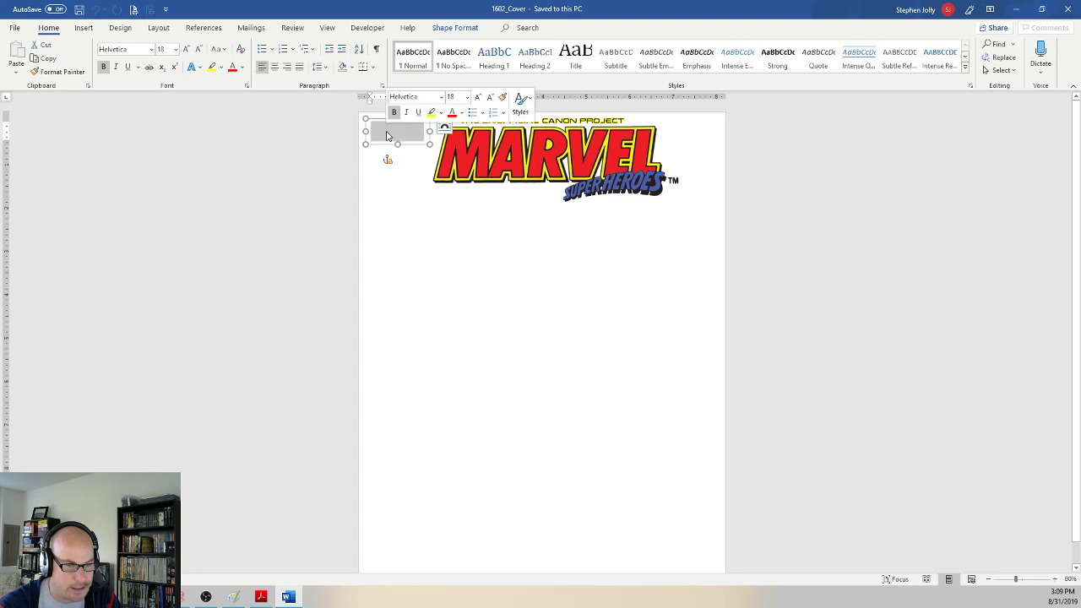
left_click(232, 67)
double_click(401, 162)
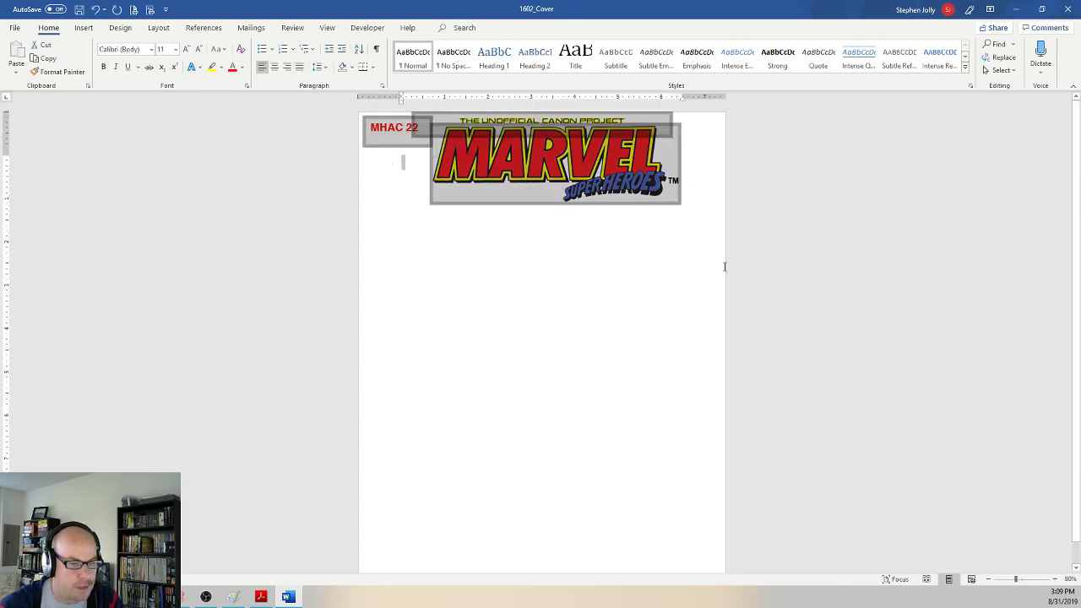
left_click(400, 161)
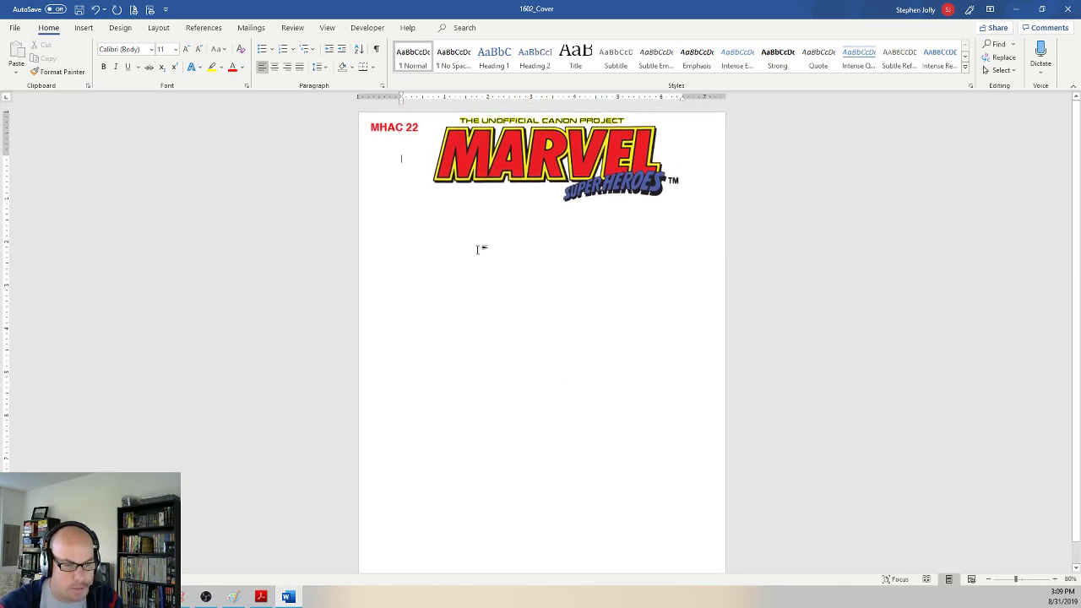
left_click(404, 132)
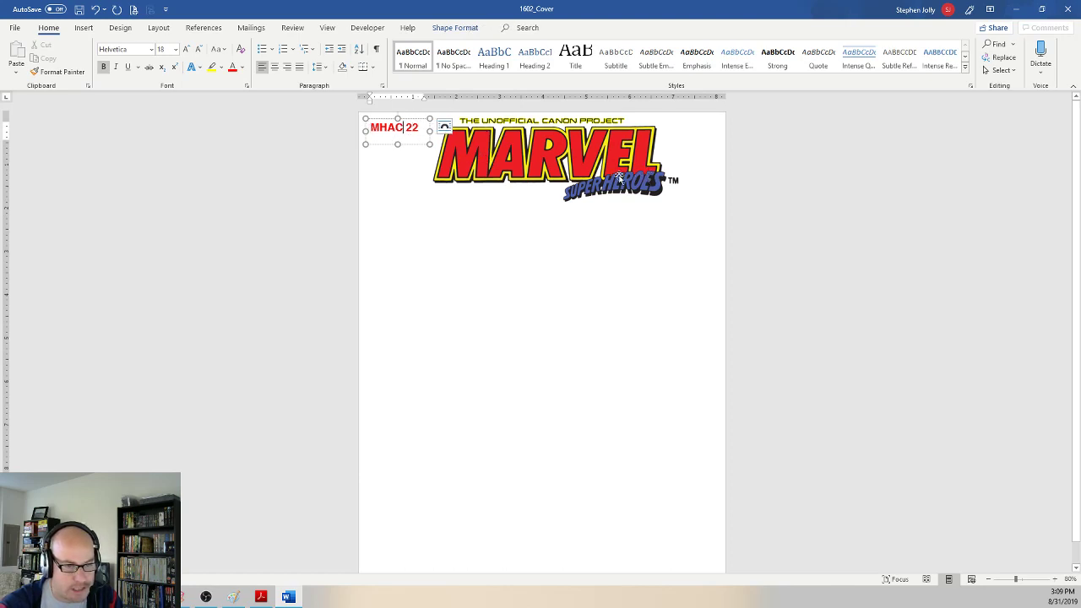
left_click(628, 242)
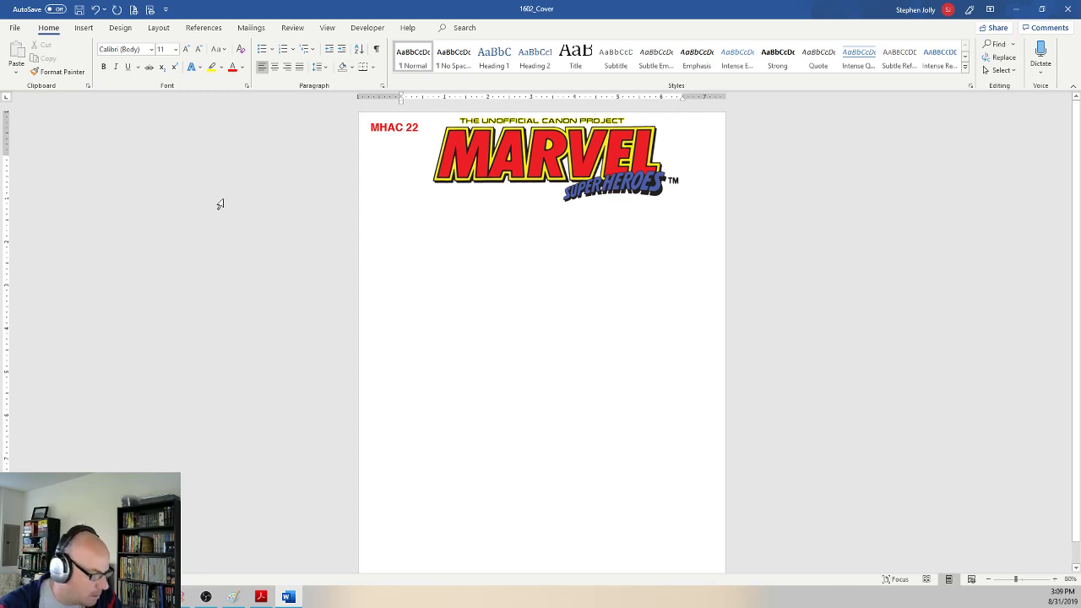
Step: Start inserting a picture on the cover, open the Marvel 1602 folder and show its files as large icons
key("ctrl+a")
left_click(83, 28)
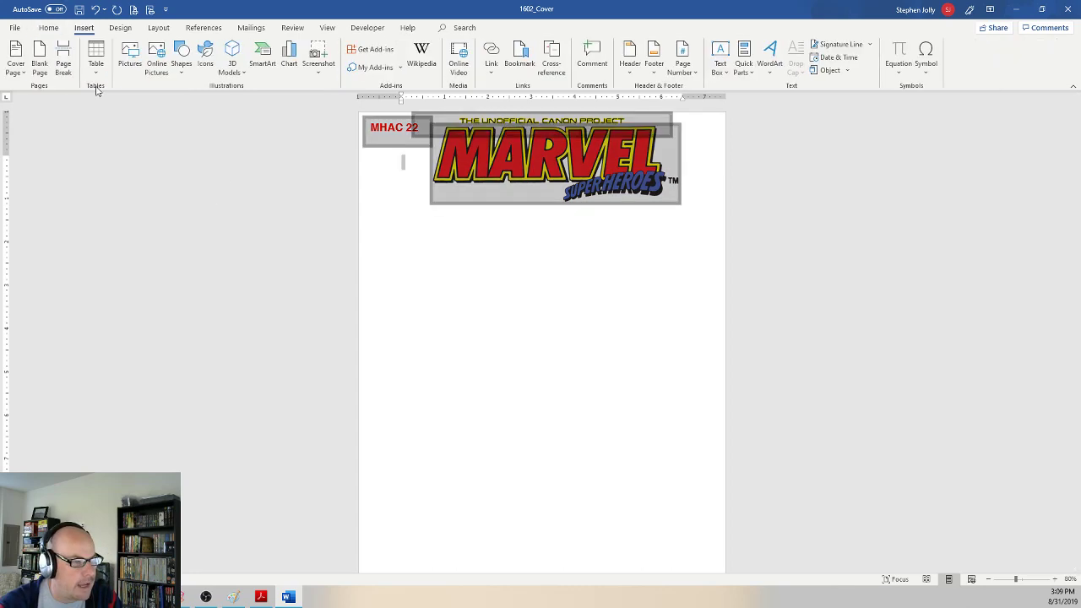
left_click(130, 59)
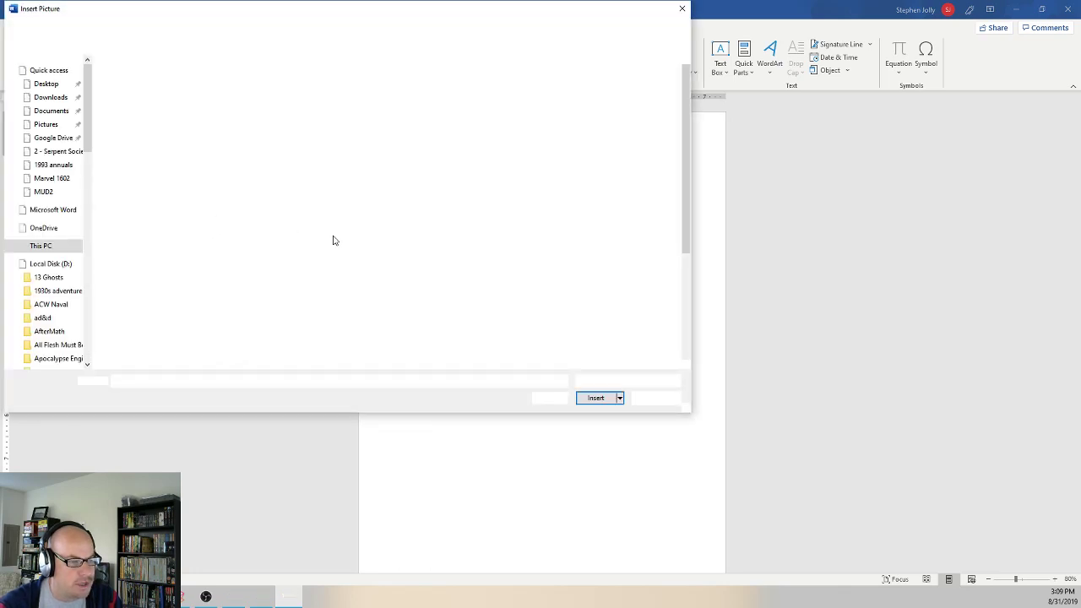
left_click(67, 185)
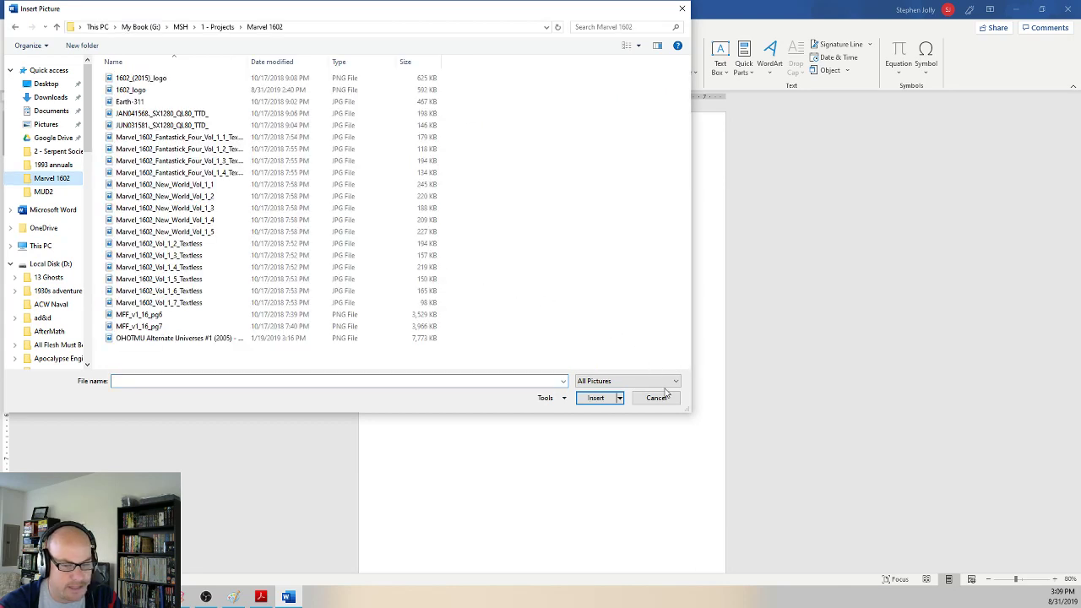
left_click_drag(687, 408, 775, 478)
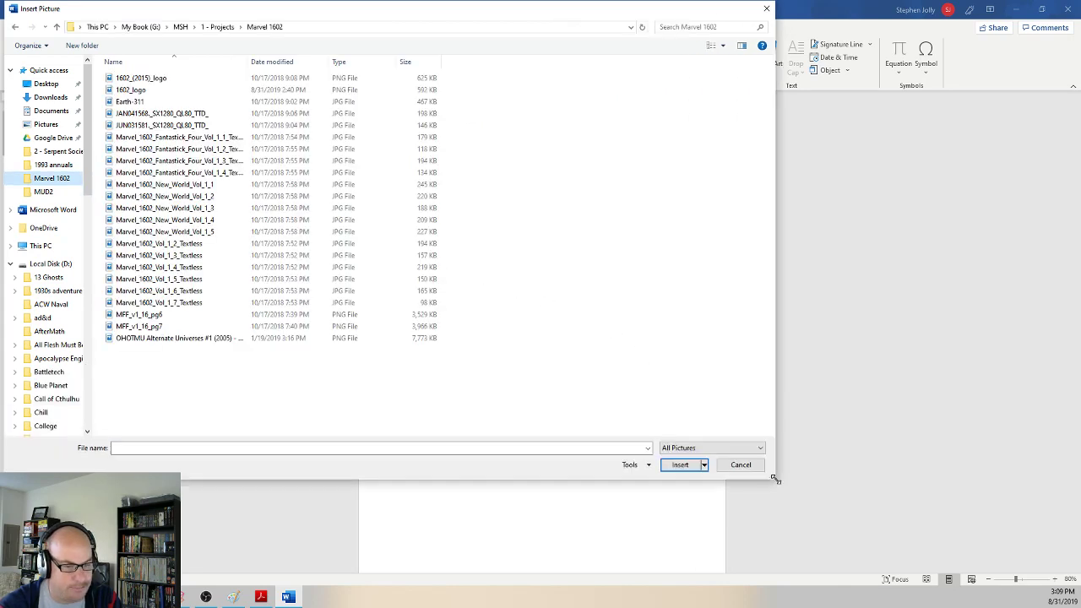
right_click(596, 357)
mouse_move(624, 355)
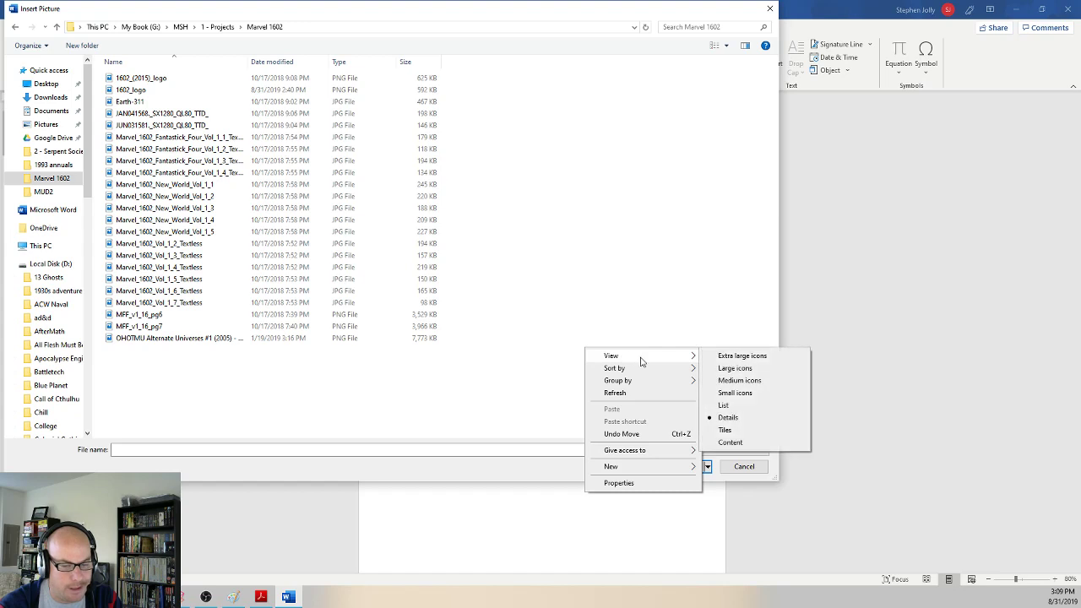
left_click(722, 371)
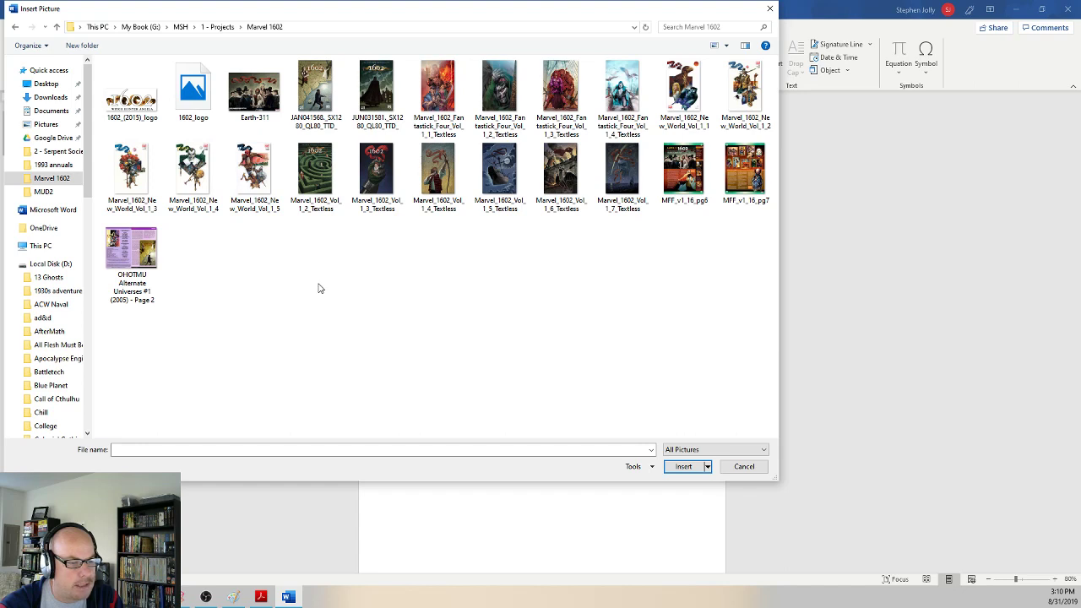
Step: Check the Downloads and 1993 annuals folders for pictures, and return to Marvel 1602 to select the Earth-311 picture
left_click(53, 97)
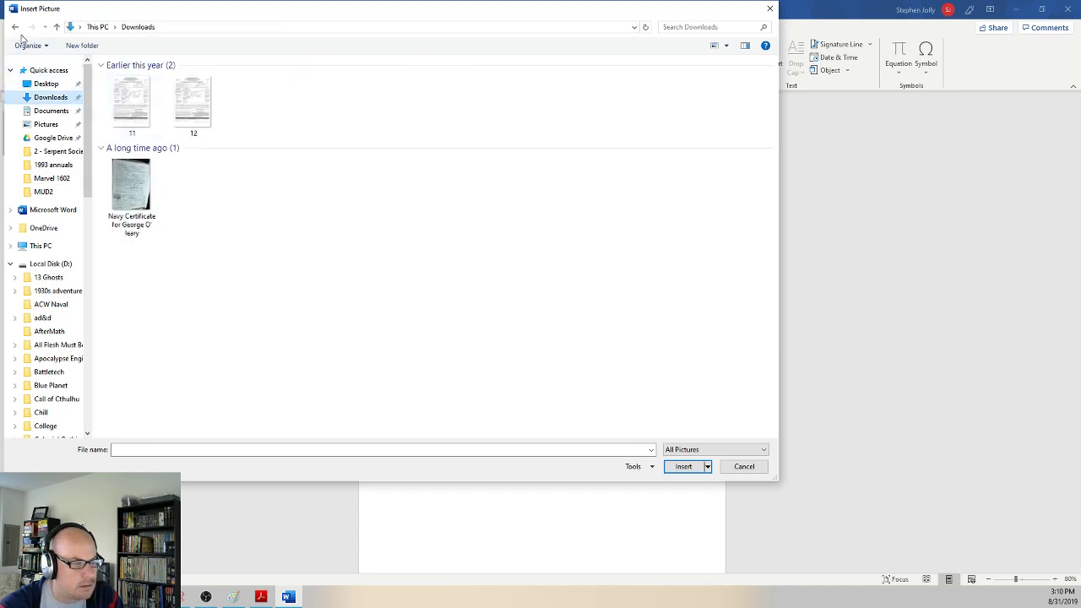
key("alt+Left")
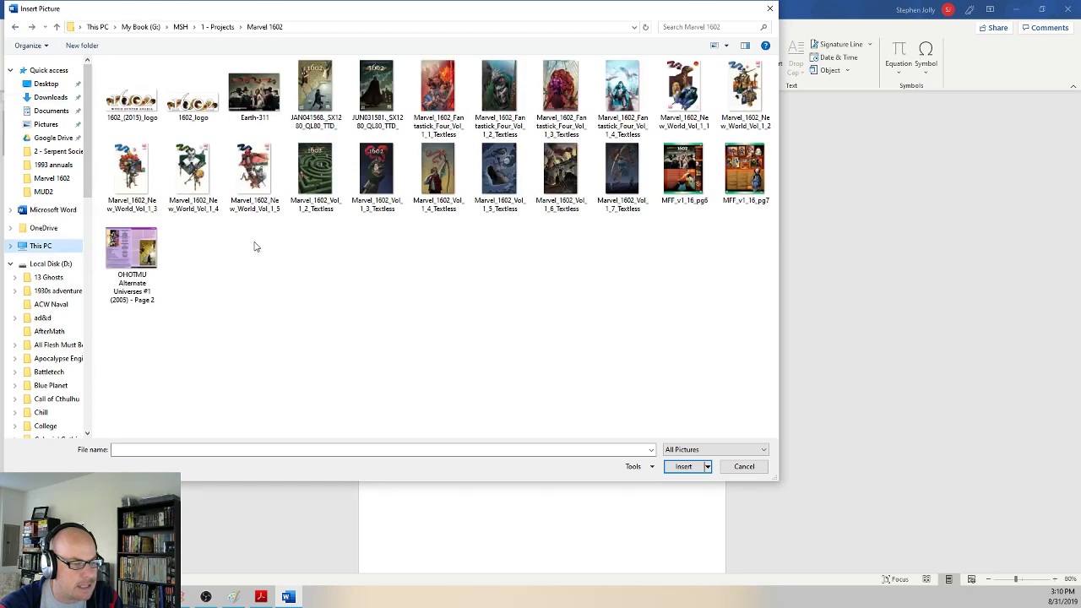
left_click(64, 168)
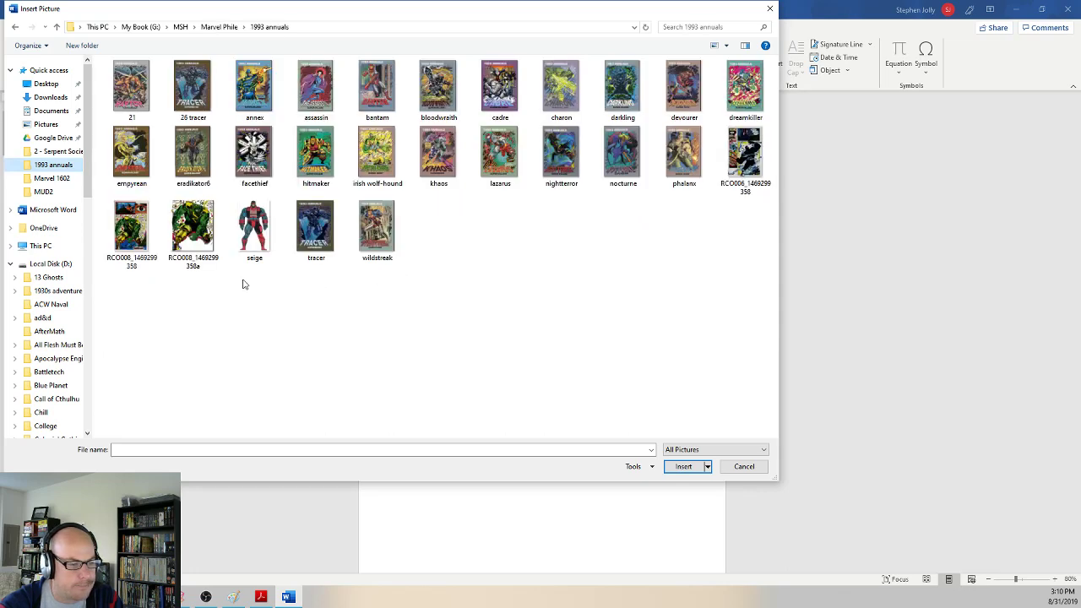
left_click(15, 26)
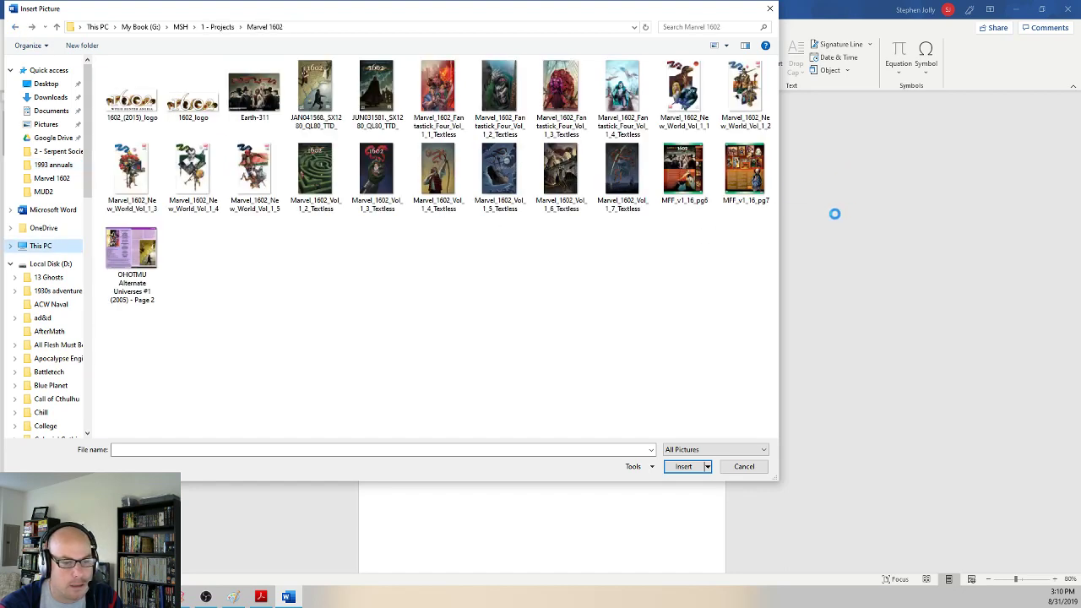
left_click(258, 99)
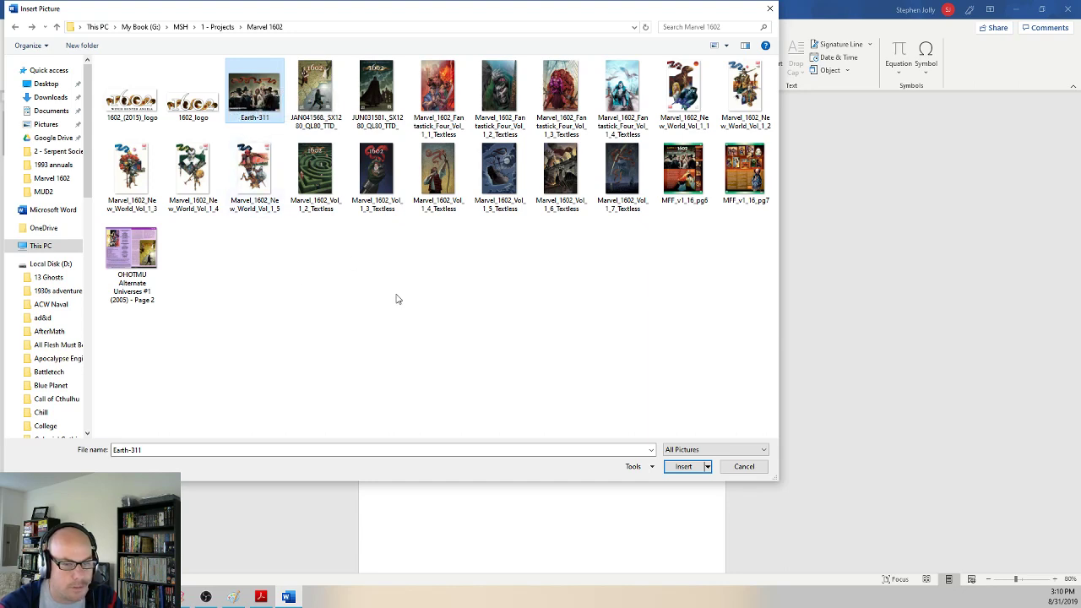
Step: Switch to the Chrome window with the Google image search, search for "marvel 1602 textless" and examine the results for cover art
left_click(151, 597)
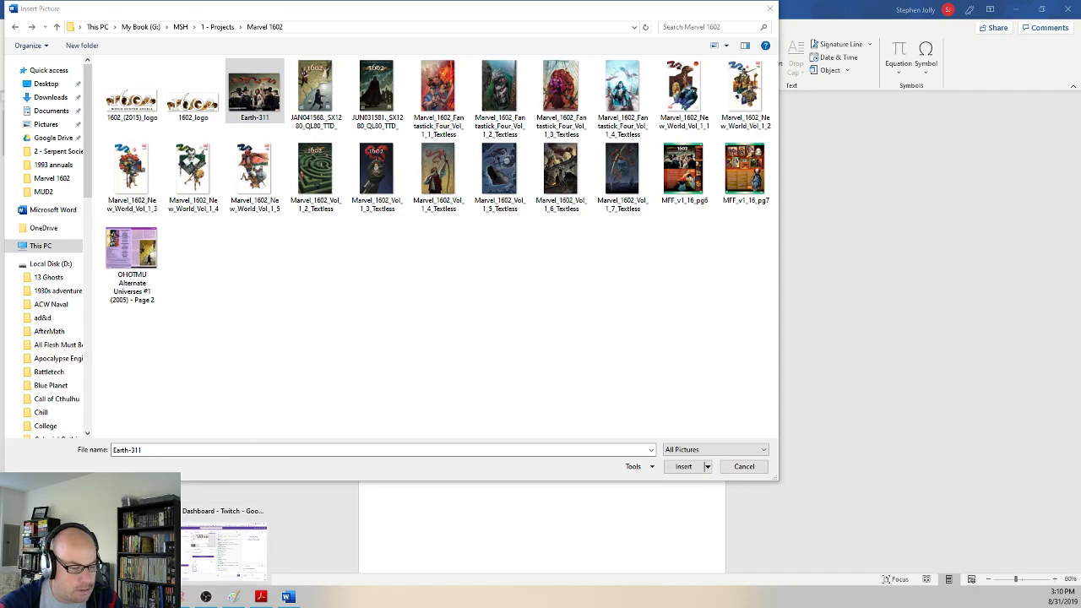
left_click(208, 517)
left_click(769, 11)
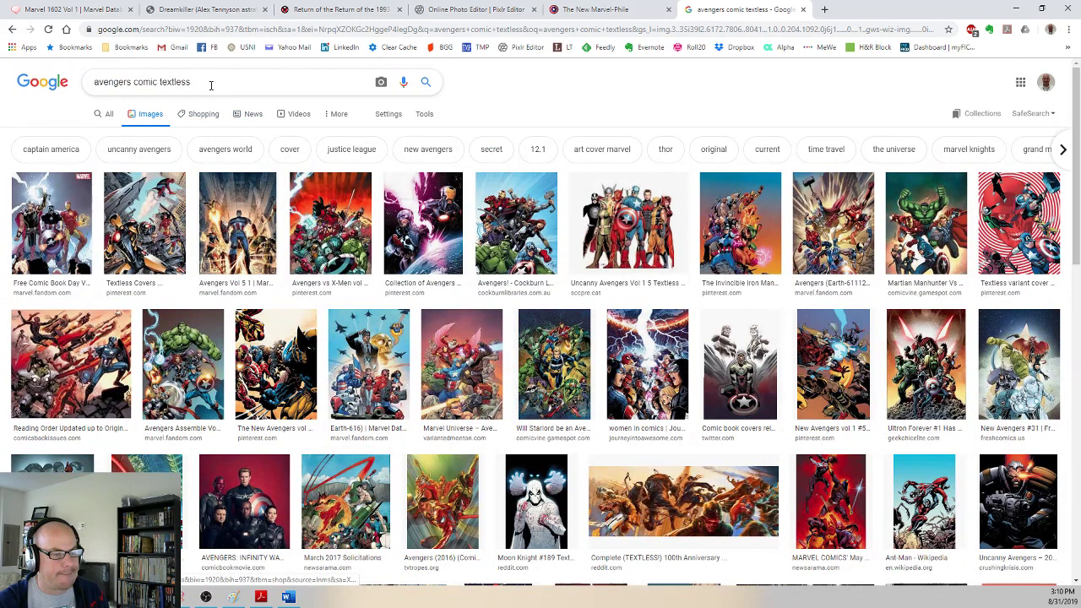
left_click_drag(212, 86, 49, 88)
type("marvel 1602")
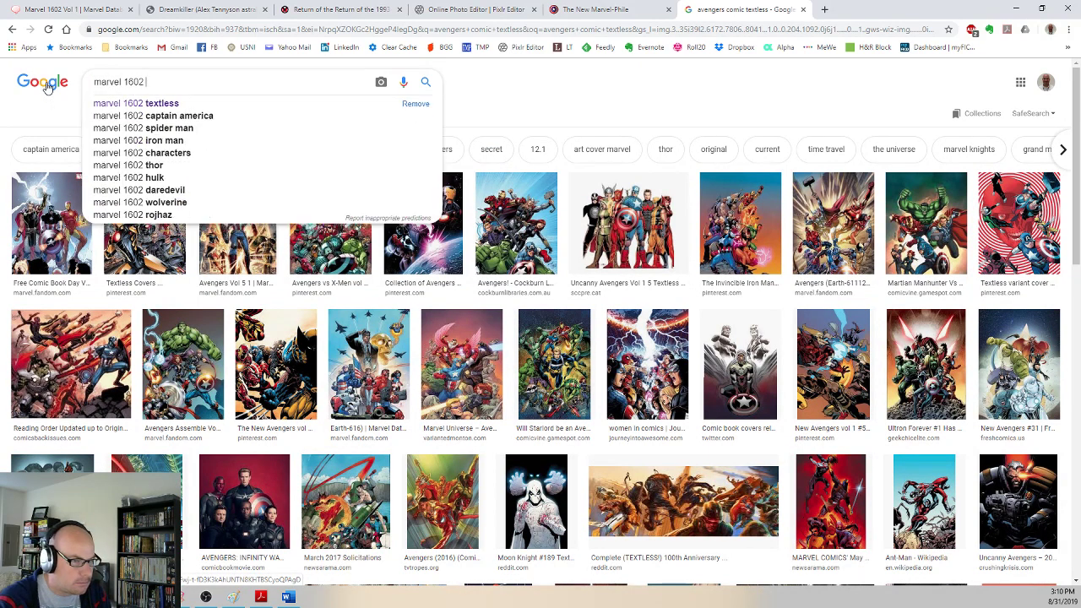
key("Down")
key("Return")
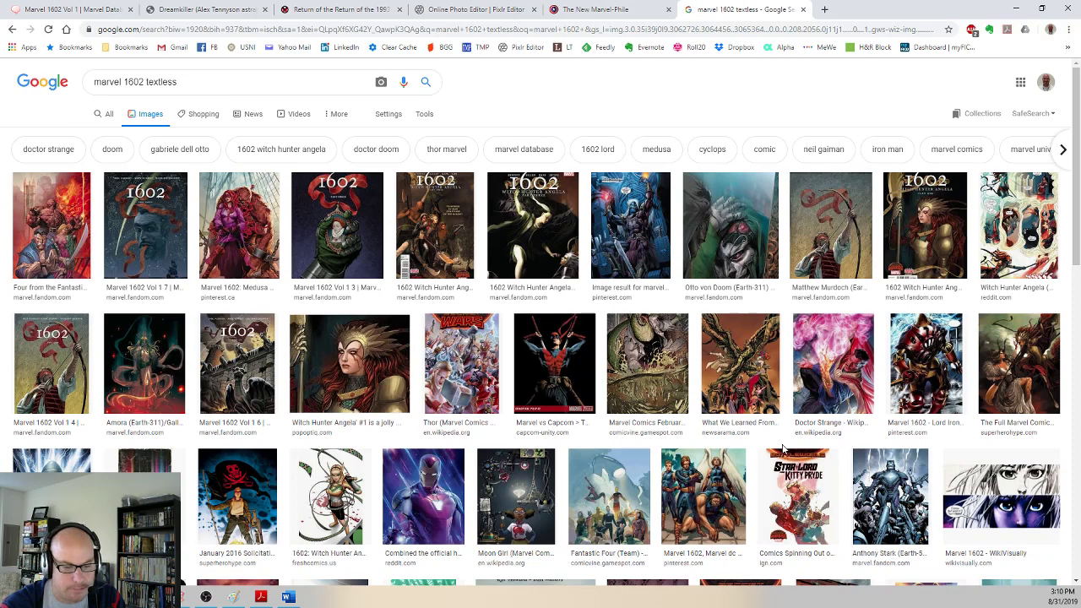
scroll(507, 346, "down", 3)
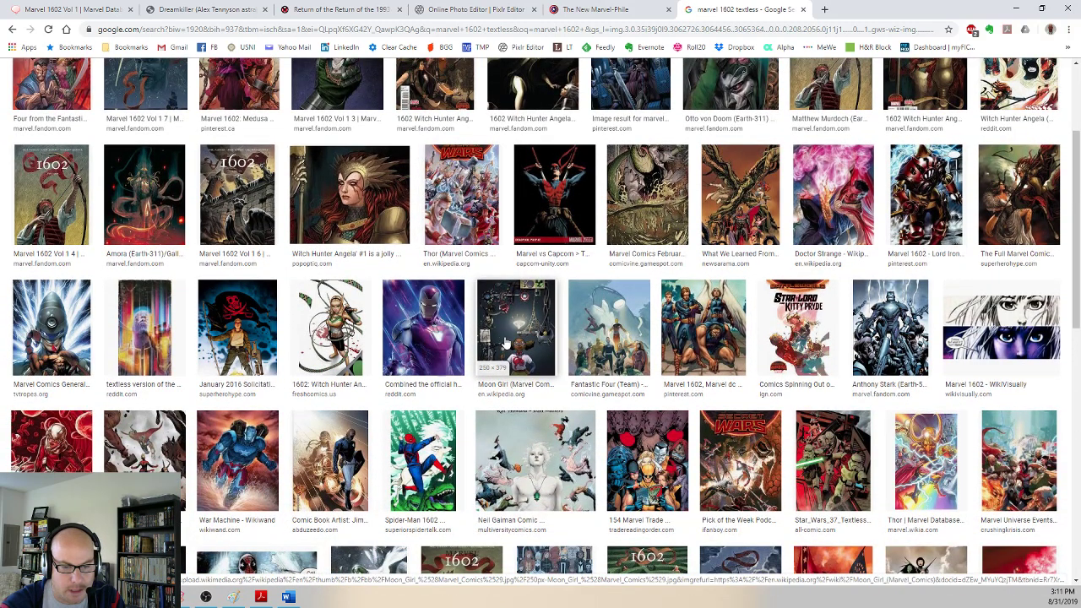
scroll(505, 342, "down", 1)
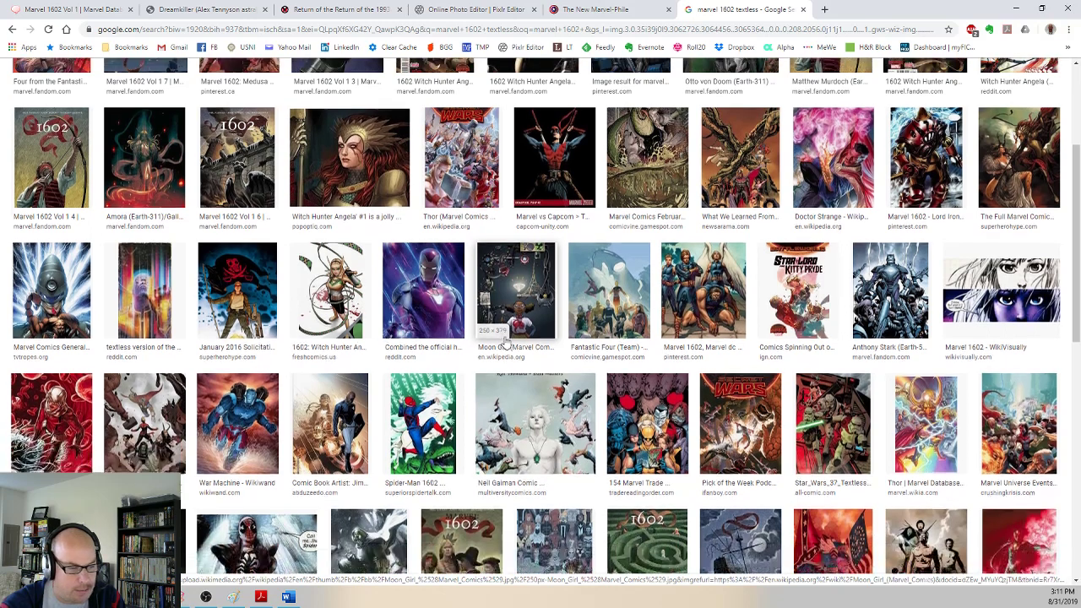
scroll(504, 342, "down", 2)
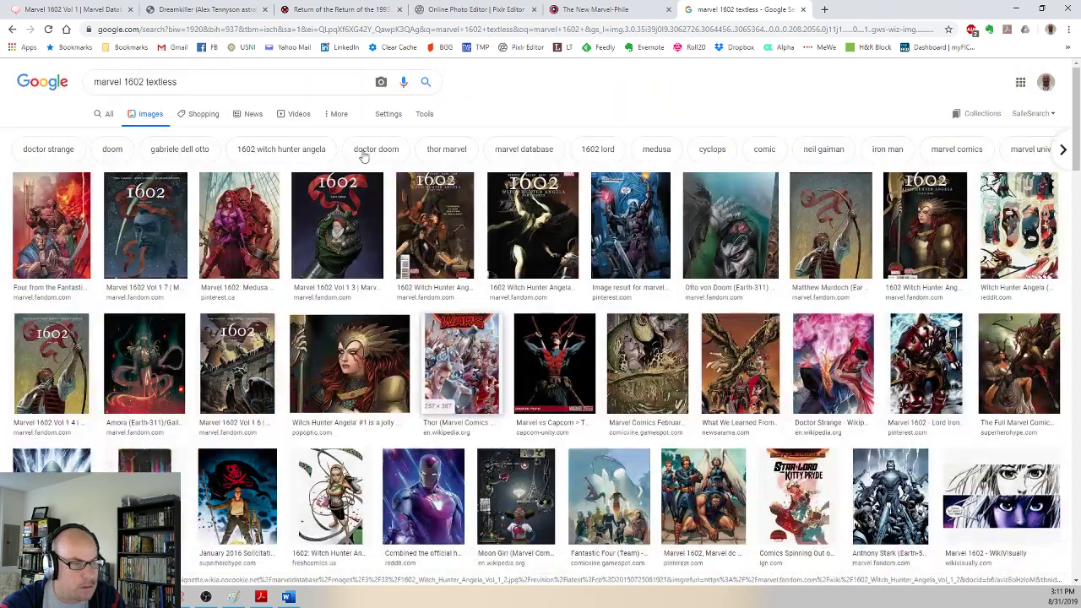
Step: Open the Marvel 1602 #1 page in the Marvel Database and copy the cover artist's name
left_click(68, 10)
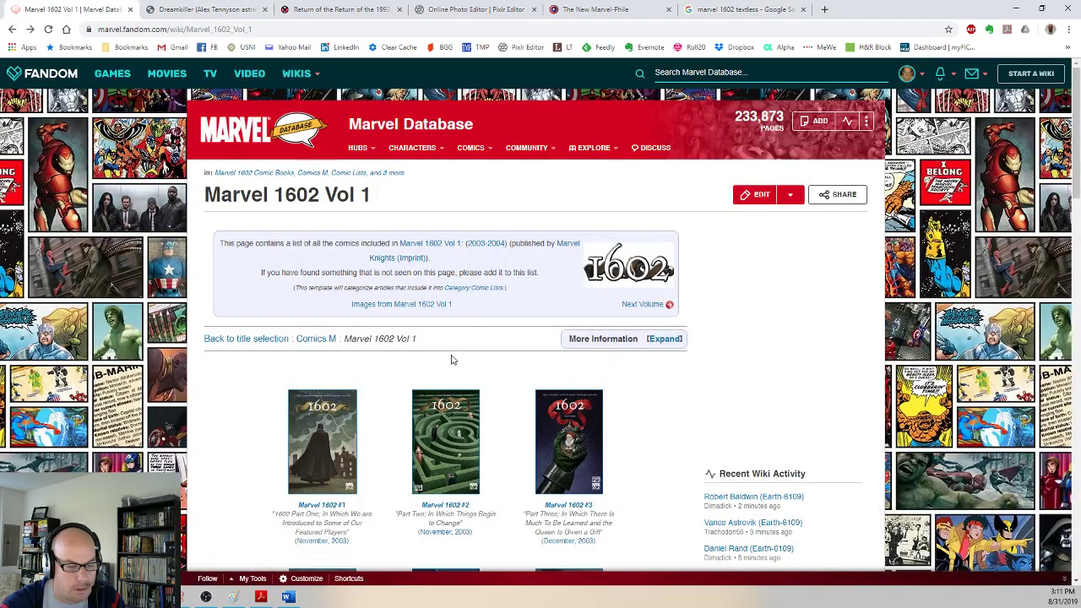
left_click(267, 394)
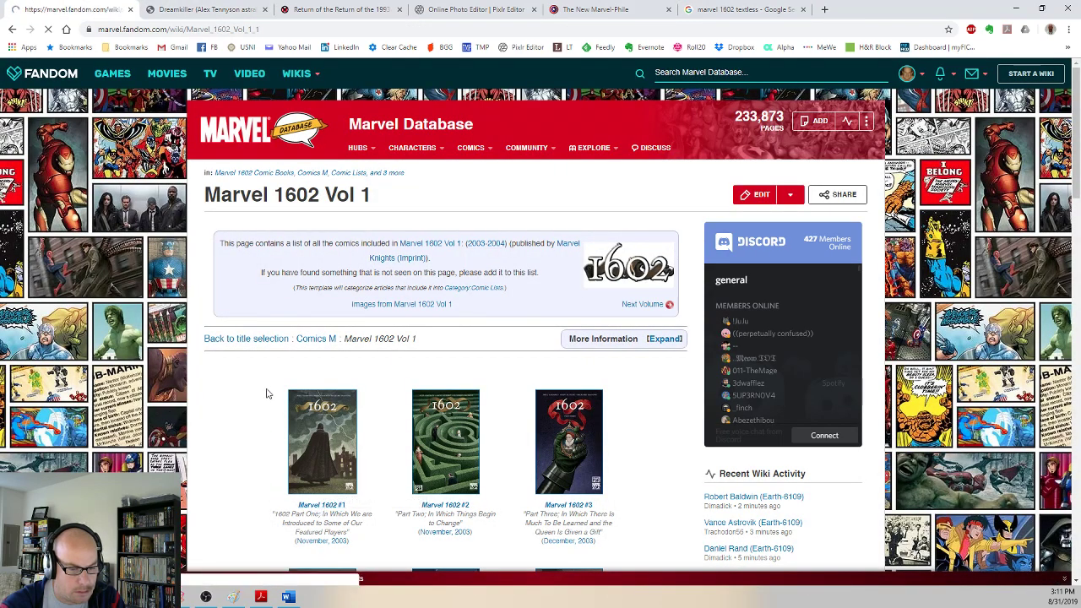
scroll(267, 394, "down", 2)
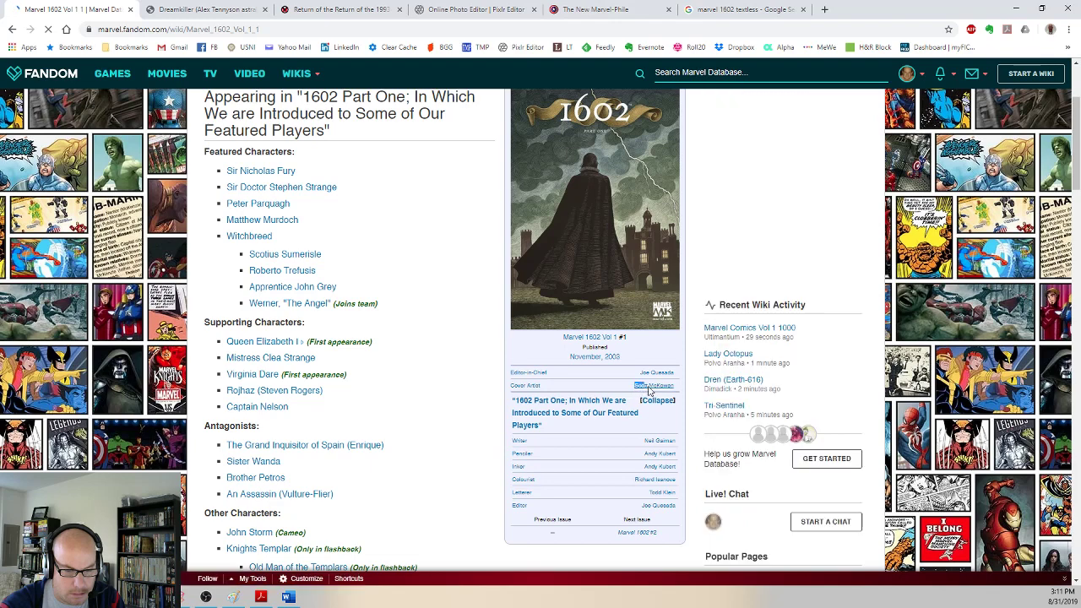
left_click_drag(633, 385, 673, 392)
key("ctrl+c")
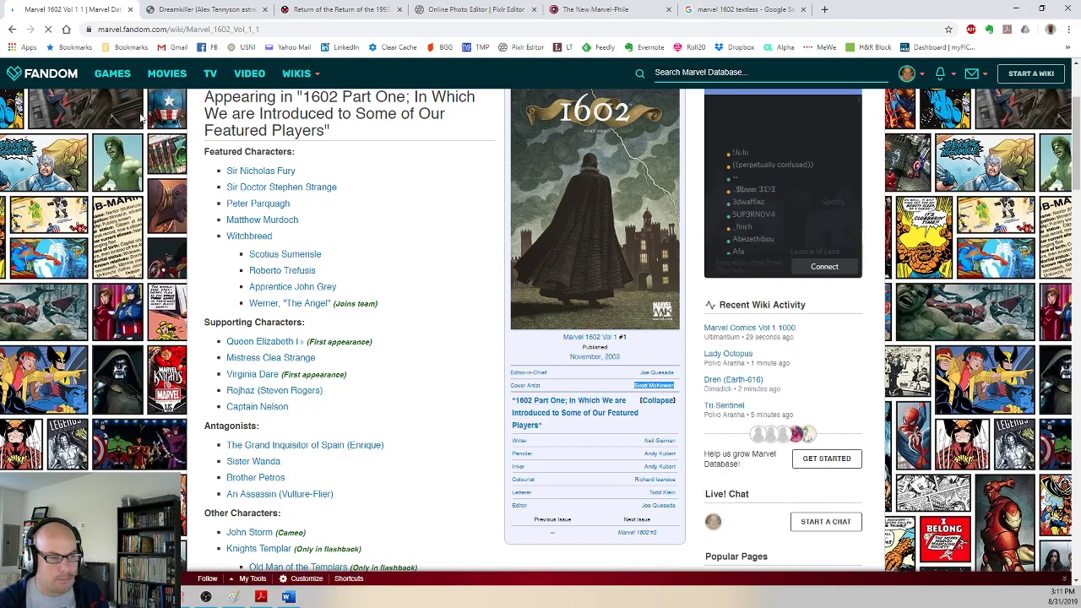
Step: Add the copied artist's name before "marvel 1602 textless" in the Google image search, run it and examine the results
left_click(718, 11)
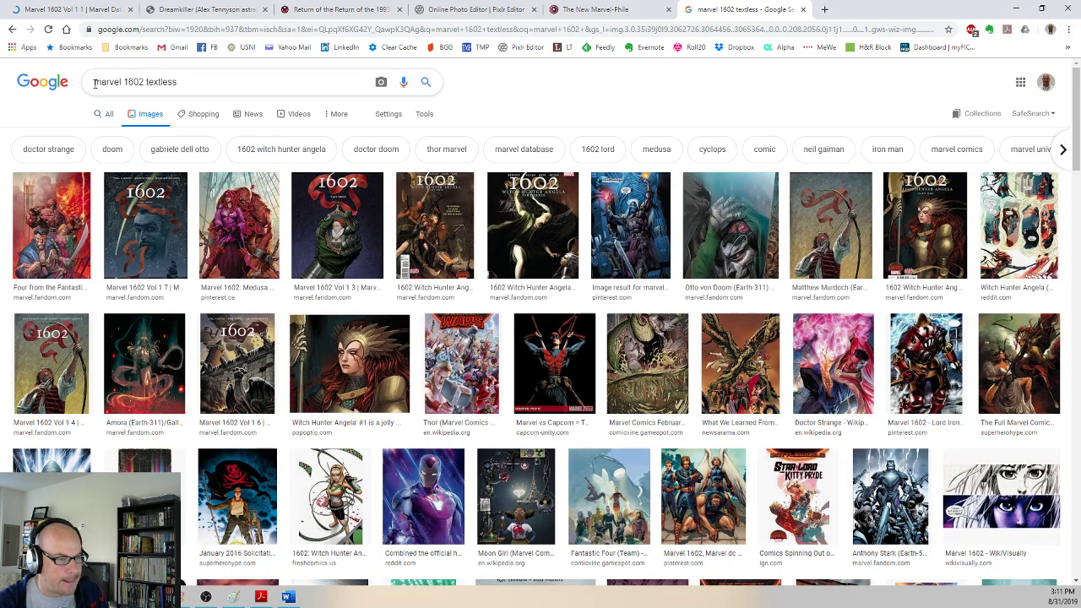
key("ctrl+v")
key("Return")
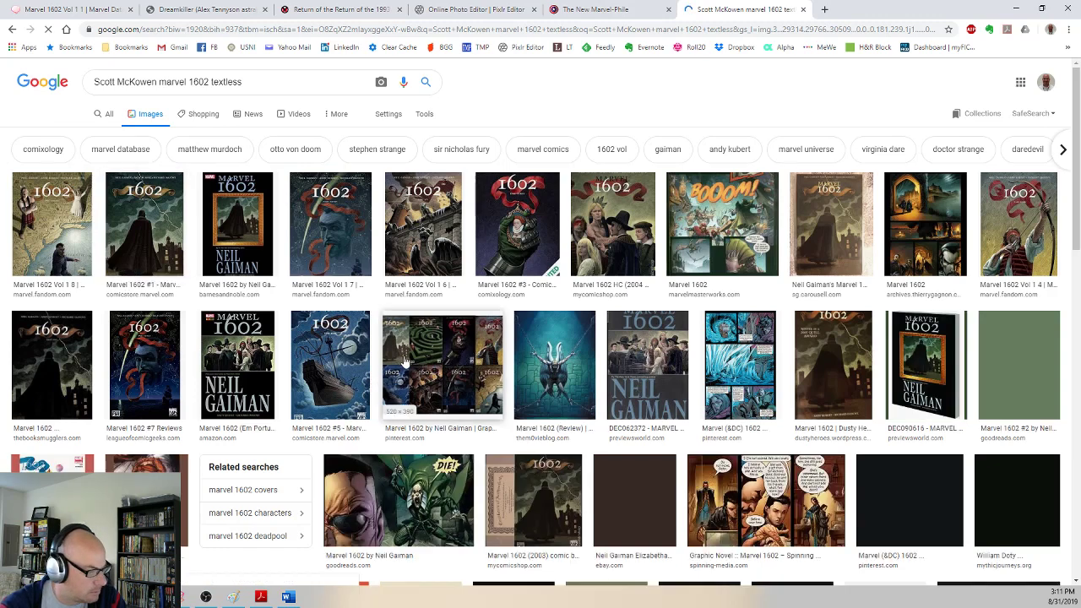
scroll(409, 366, "down", 1)
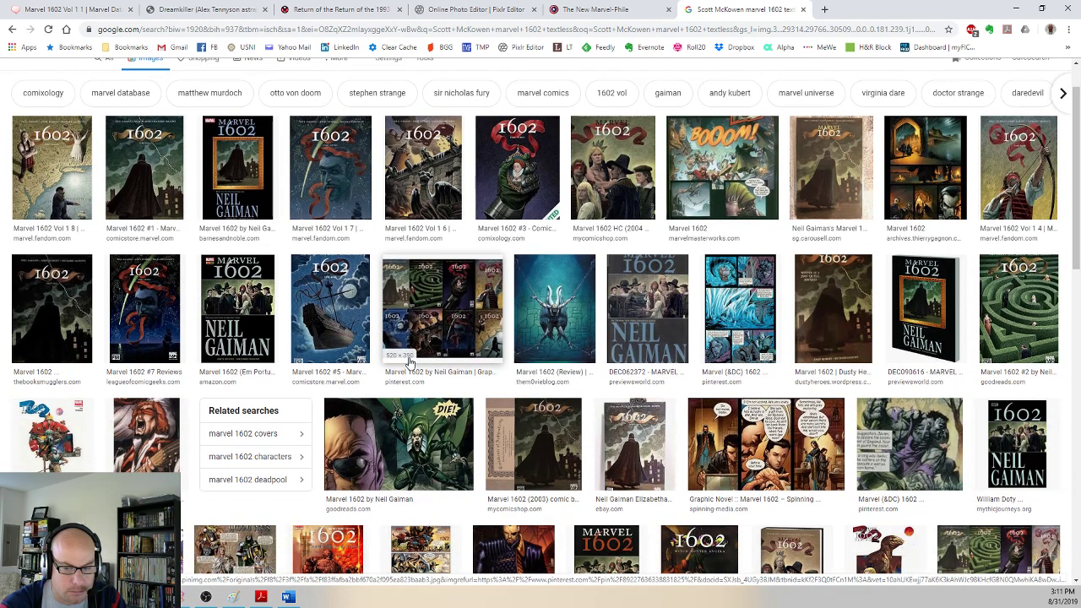
scroll(410, 363, "down", 2)
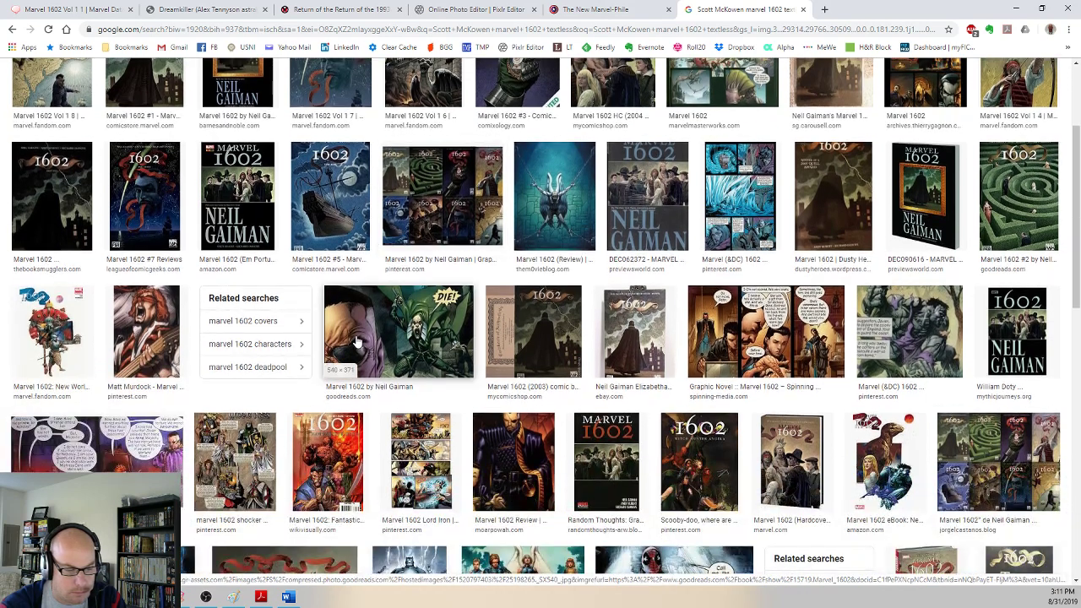
scroll(356, 341, "up", 3)
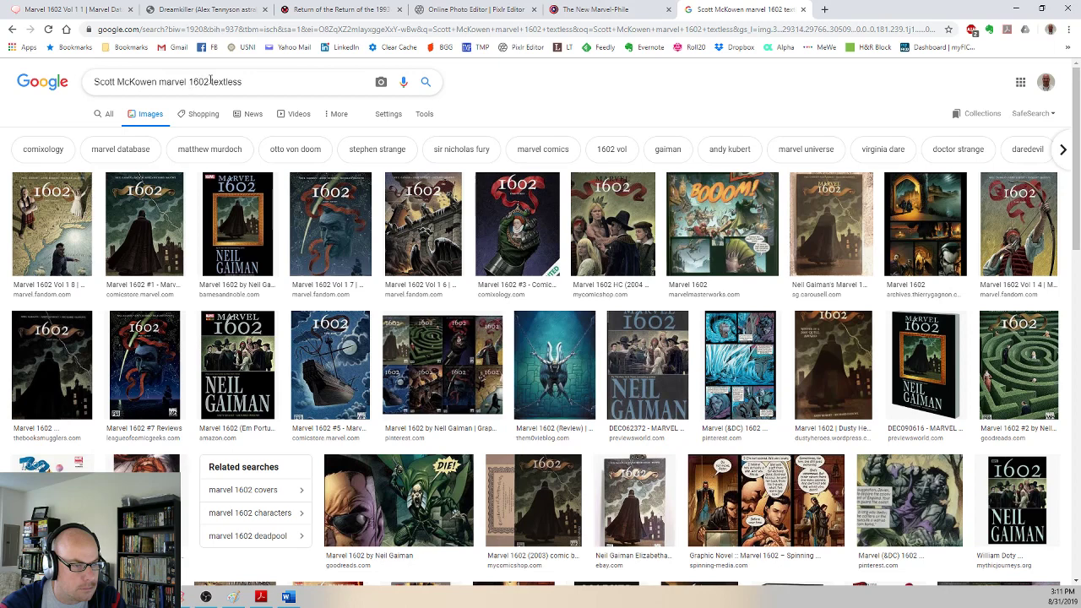
Step: Remove the word "textless" from the image search query
left_click_drag(211, 81, 241, 108)
key("BackSpace")
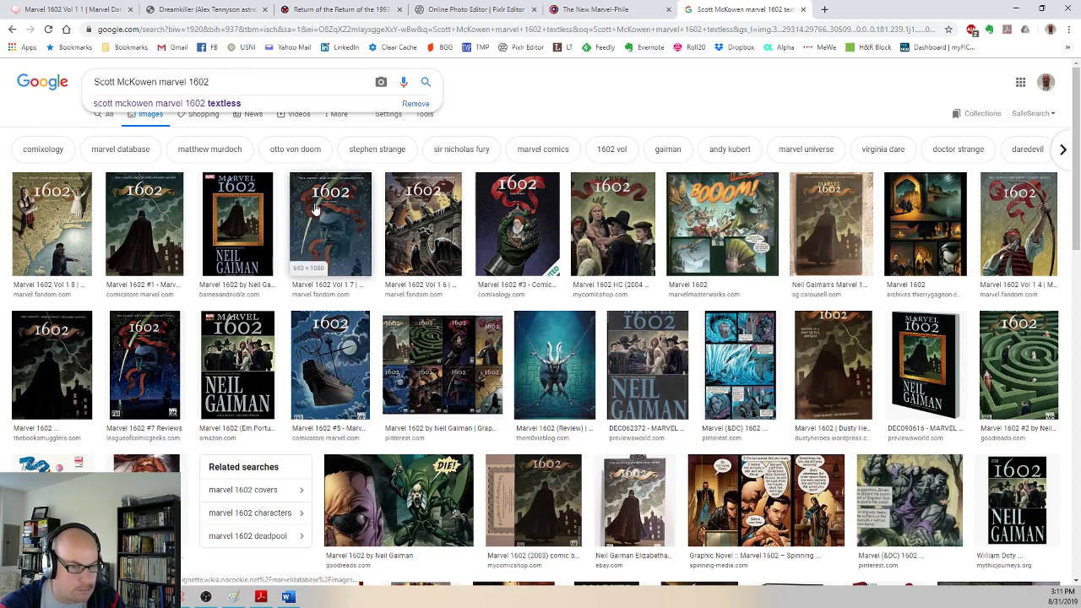
Step: Search images for "Scott McKowen marvel 1602" and preview the wide hardcover group artwork from Tumblr
key("Return")
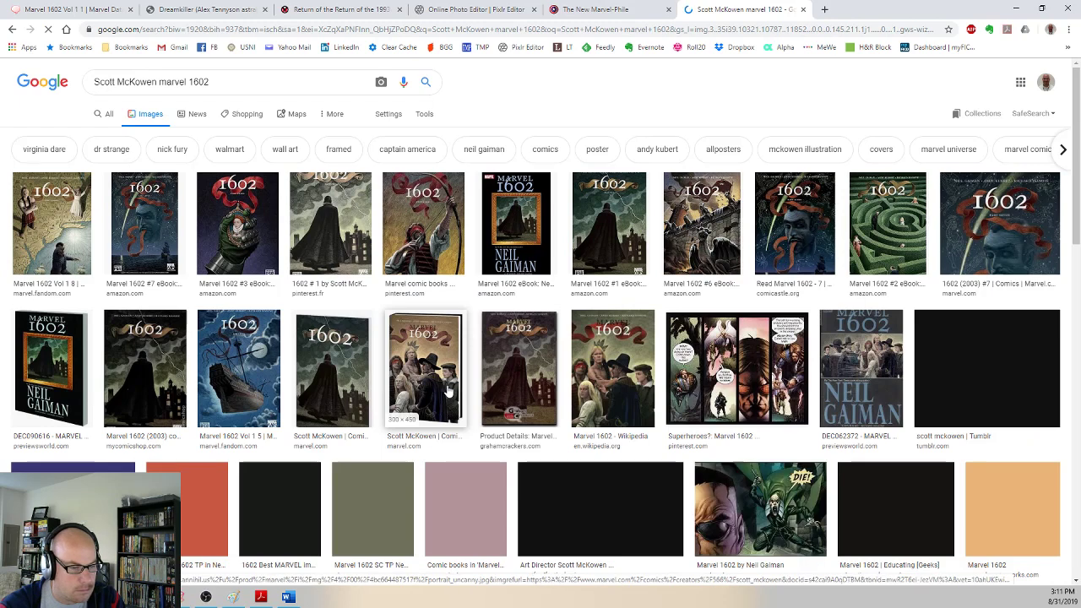
scroll(449, 390, "down", 1)
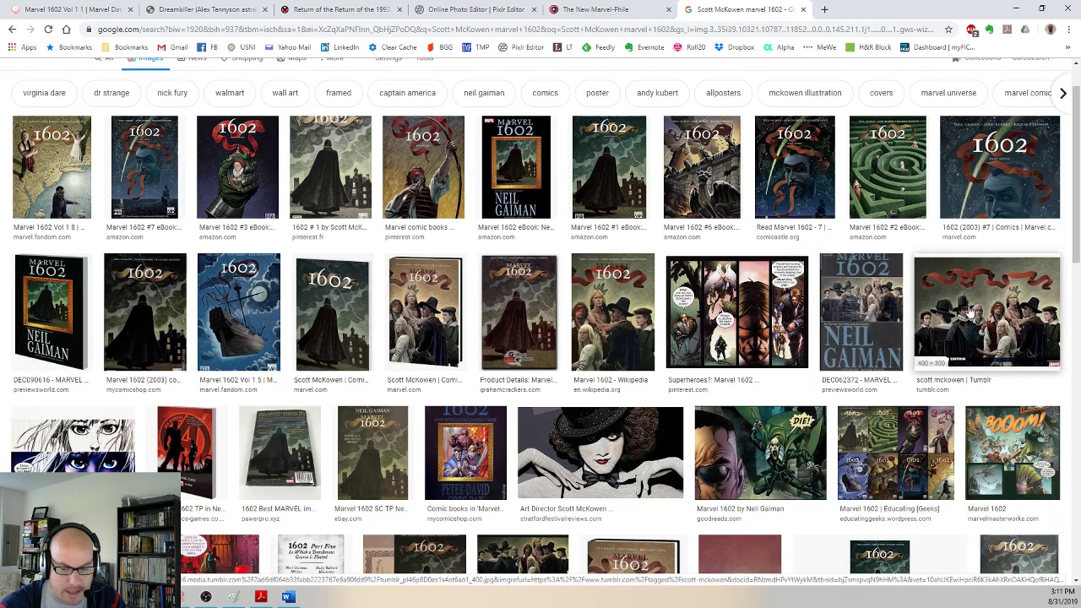
scroll(978, 311, "down", 5)
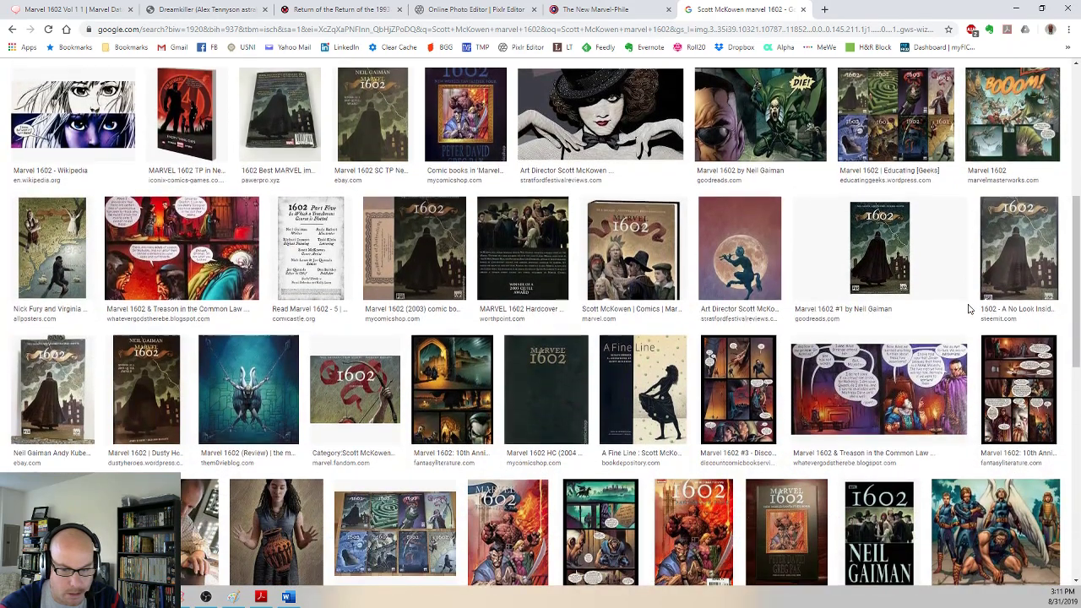
scroll(977, 311, "down", 2)
scroll(971, 310, "up", 4)
scroll(969, 311, "up", 1)
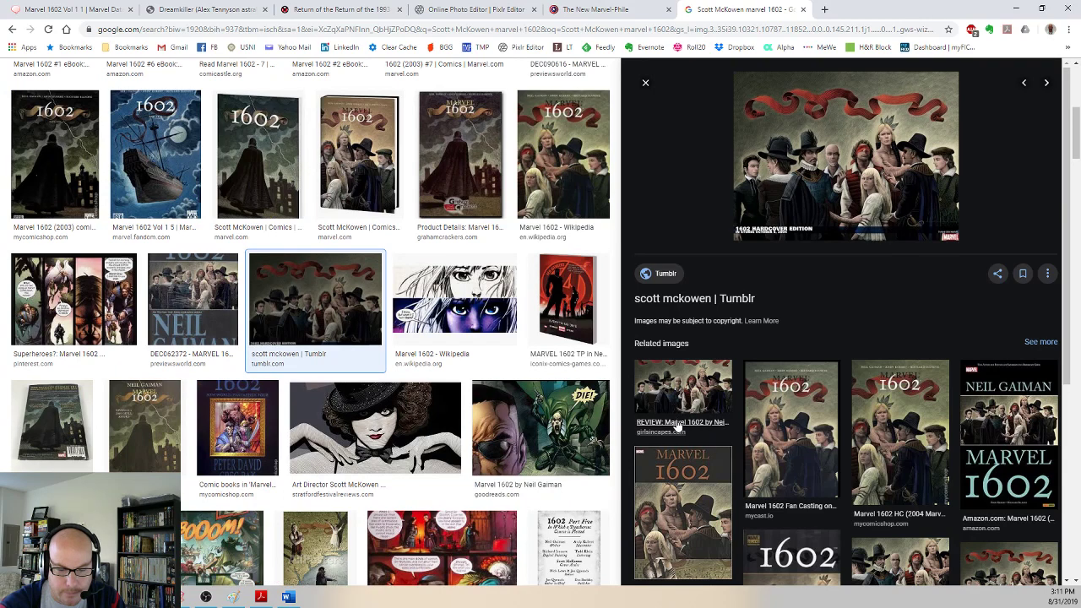
Step: Check the related images, view the Girls in Capes review's banner artwork on its own, and return to the image results
scroll(678, 426, "down", 2)
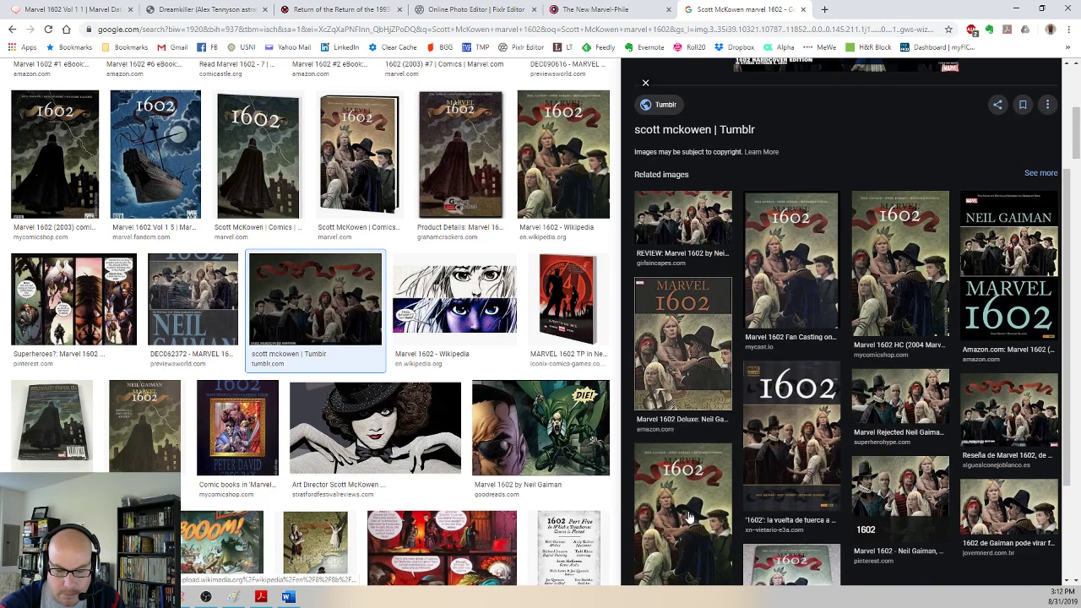
scroll(689, 517, "down", 1)
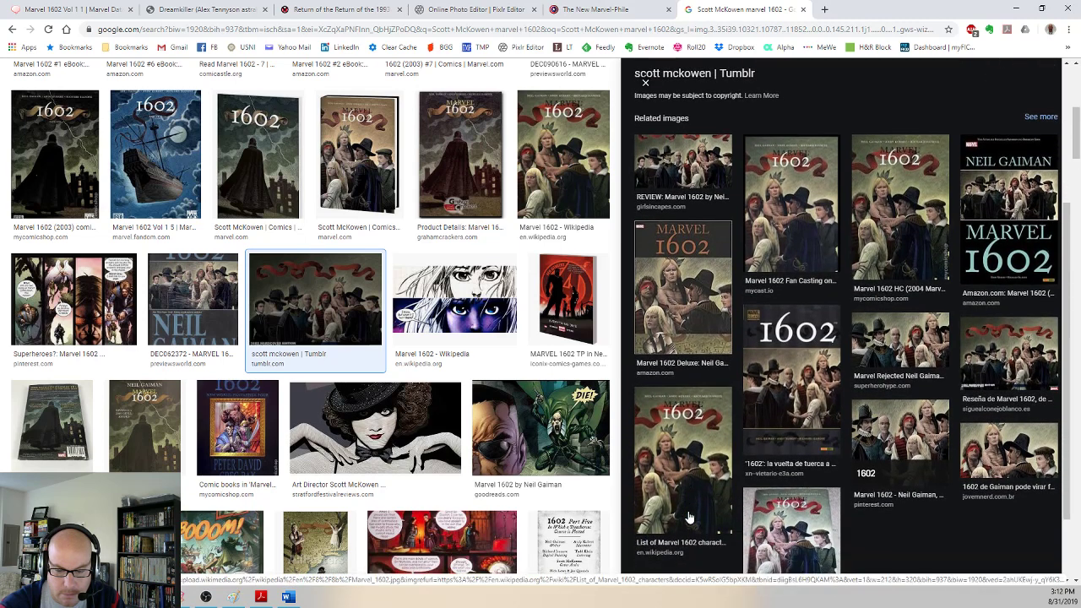
scroll(686, 473, "up", 5)
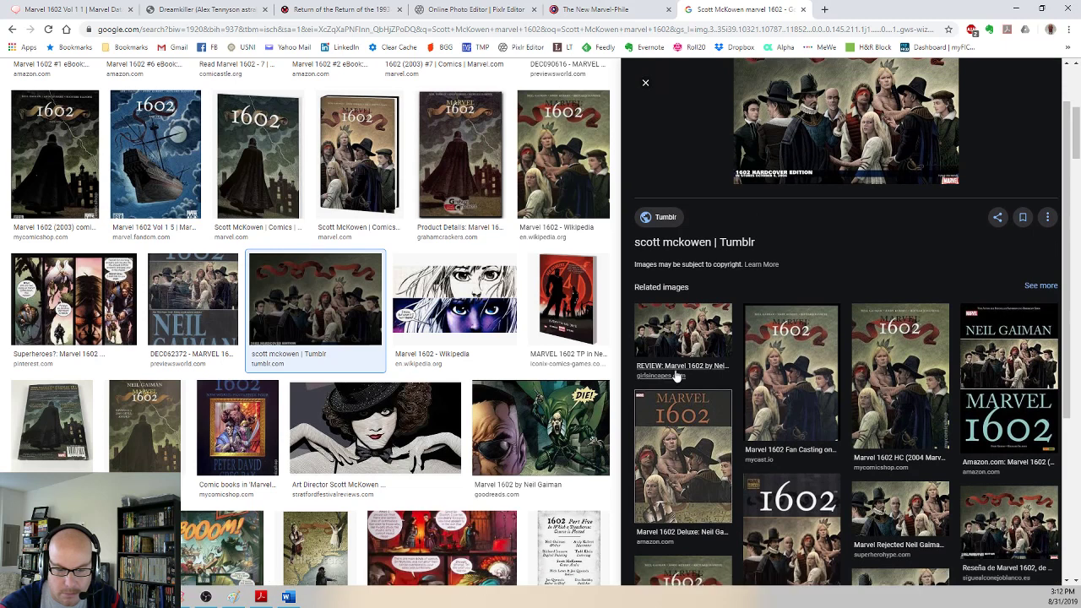
left_click(680, 374)
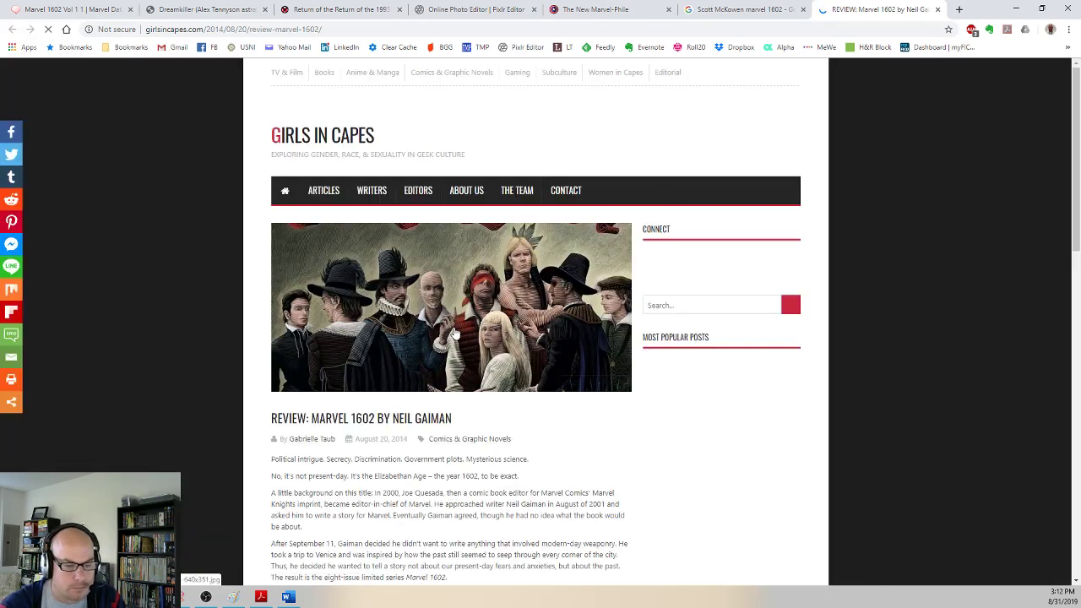
left_click(454, 333)
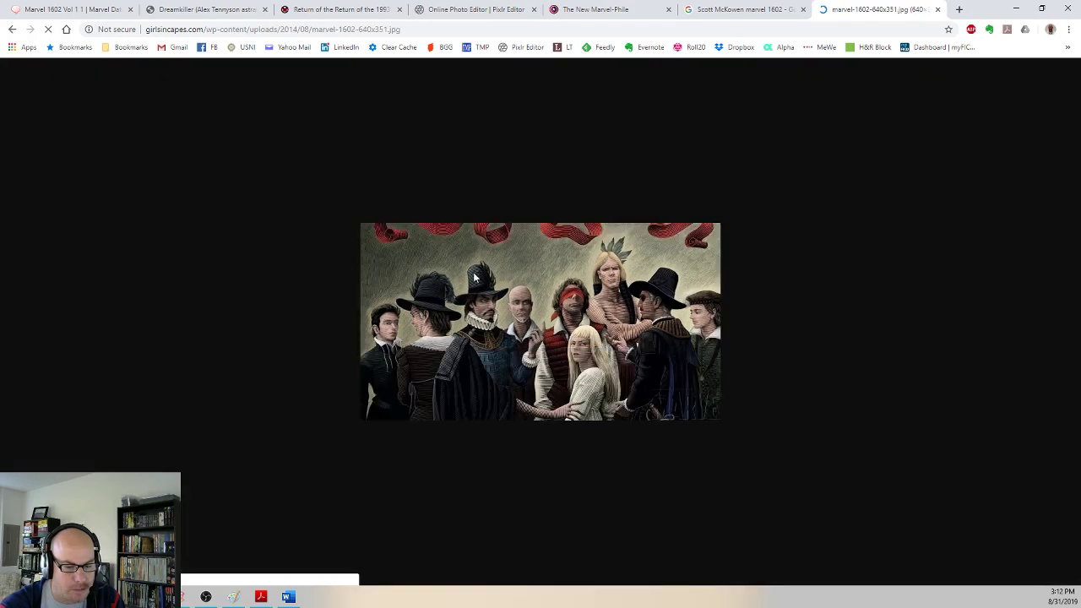
left_click(11, 29)
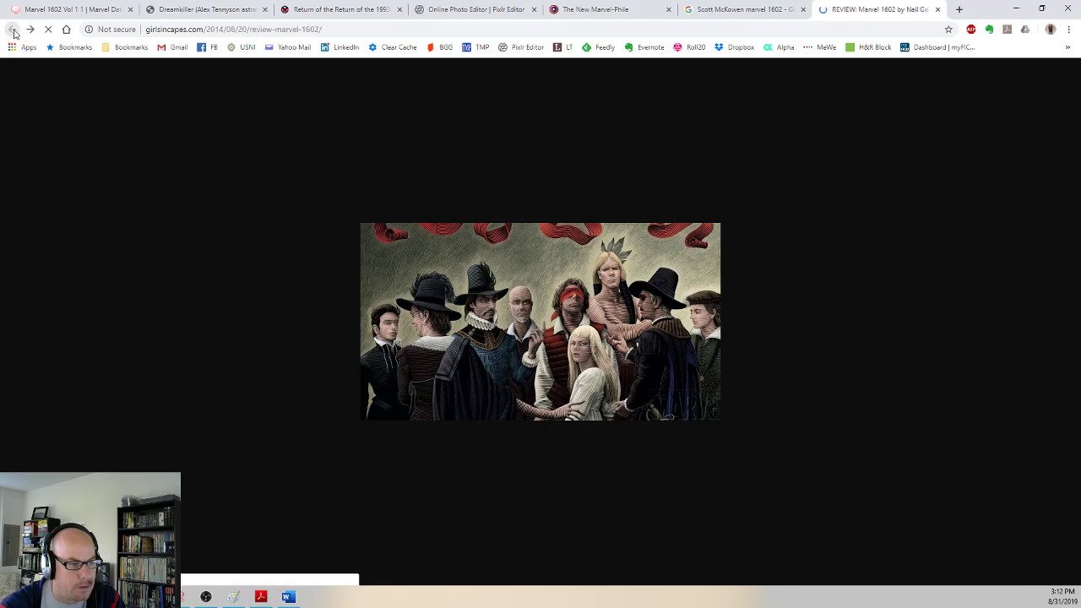
left_click(762, 14)
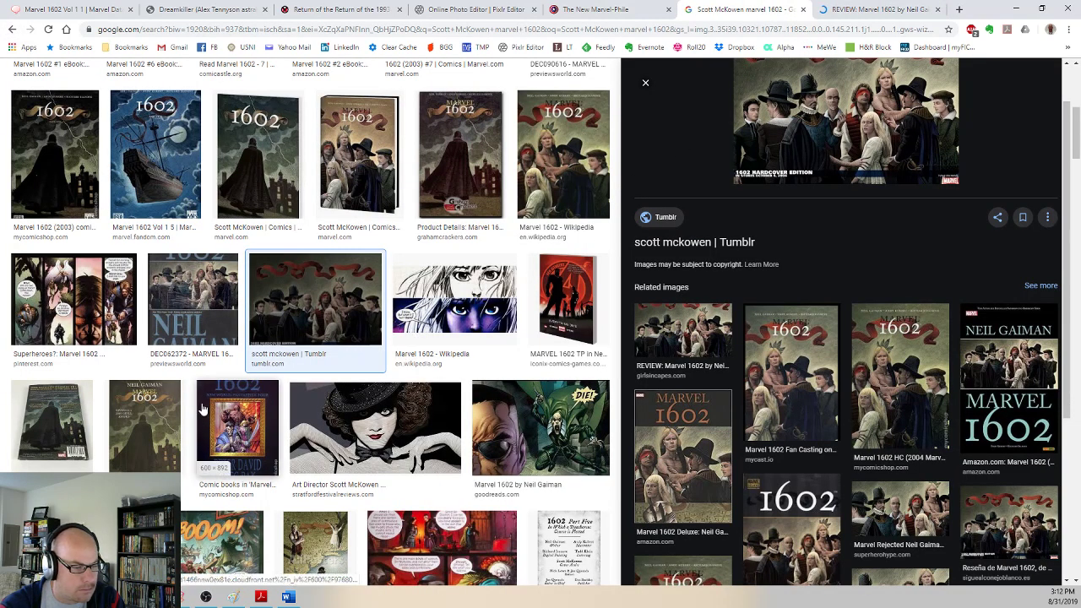
Step: Change the image search to "Scott McKowen marvel cover" and browse the results for textless cover art
scroll(201, 408, "up", 3)
scroll(201, 408, "up", 2)
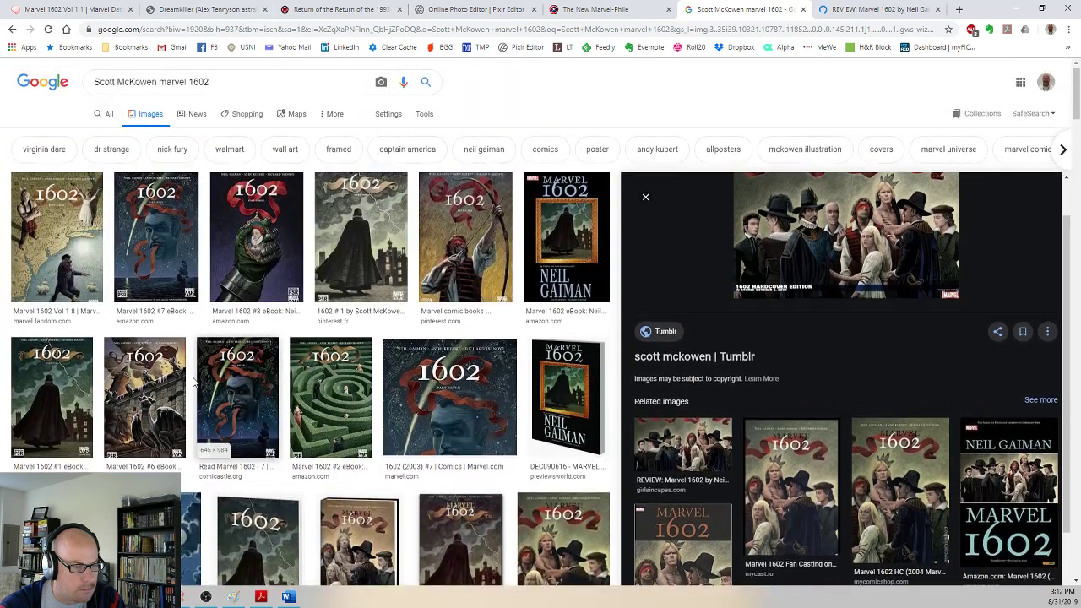
double_click(197, 81)
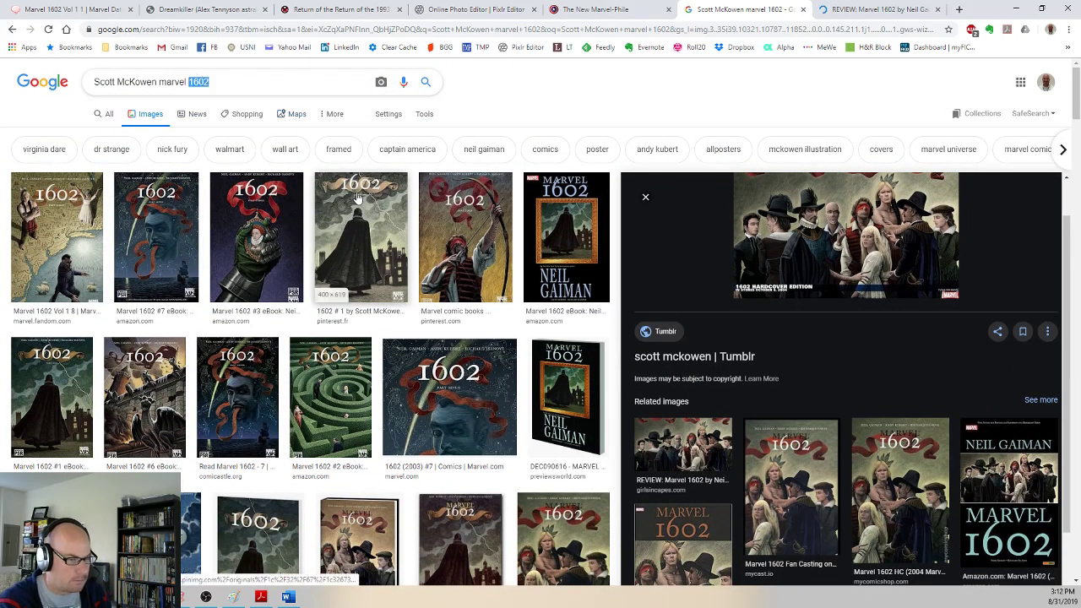
type("cover")
key("Return")
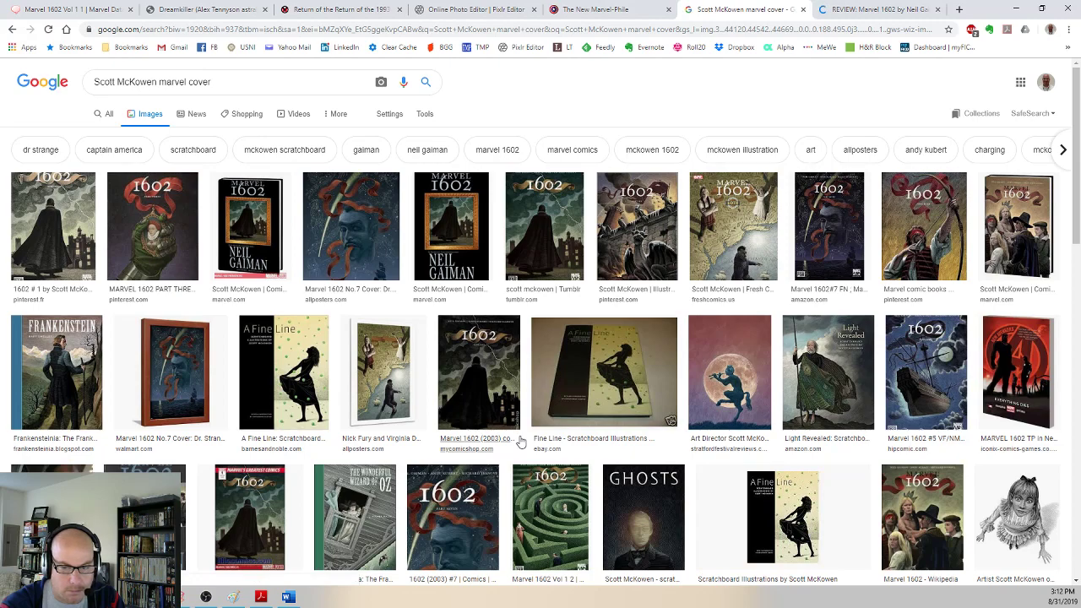
scroll(521, 441, "down", 5)
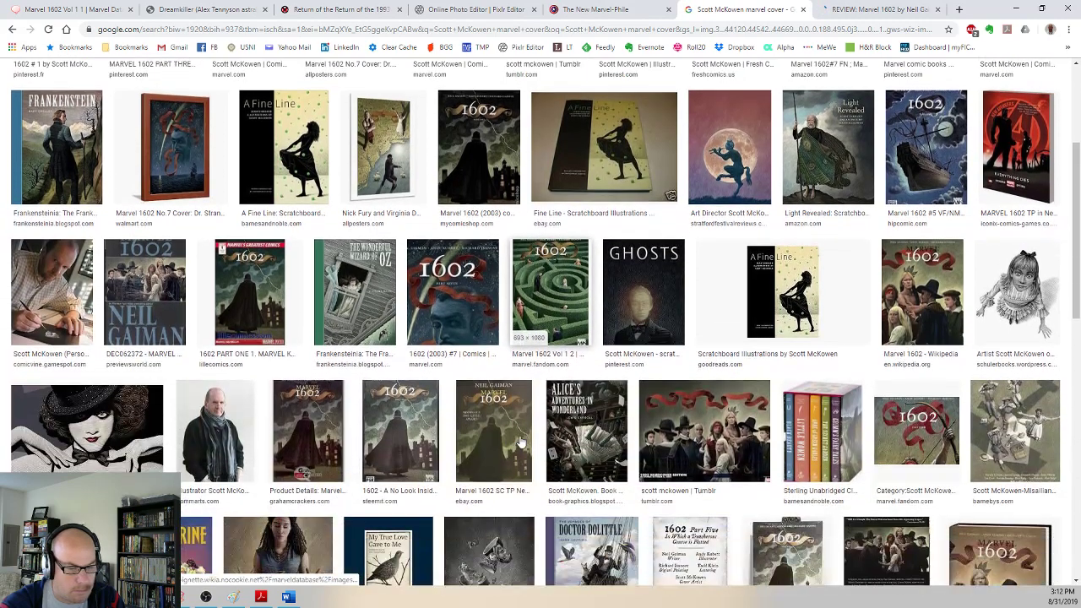
scroll(521, 441, "down", 1)
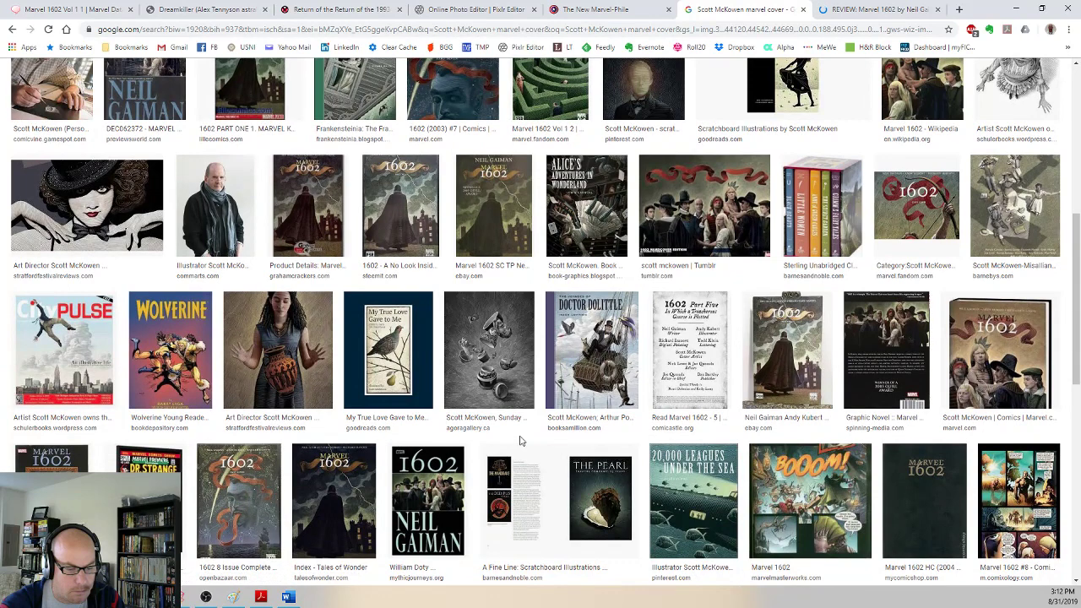
scroll(521, 441, "up", 10)
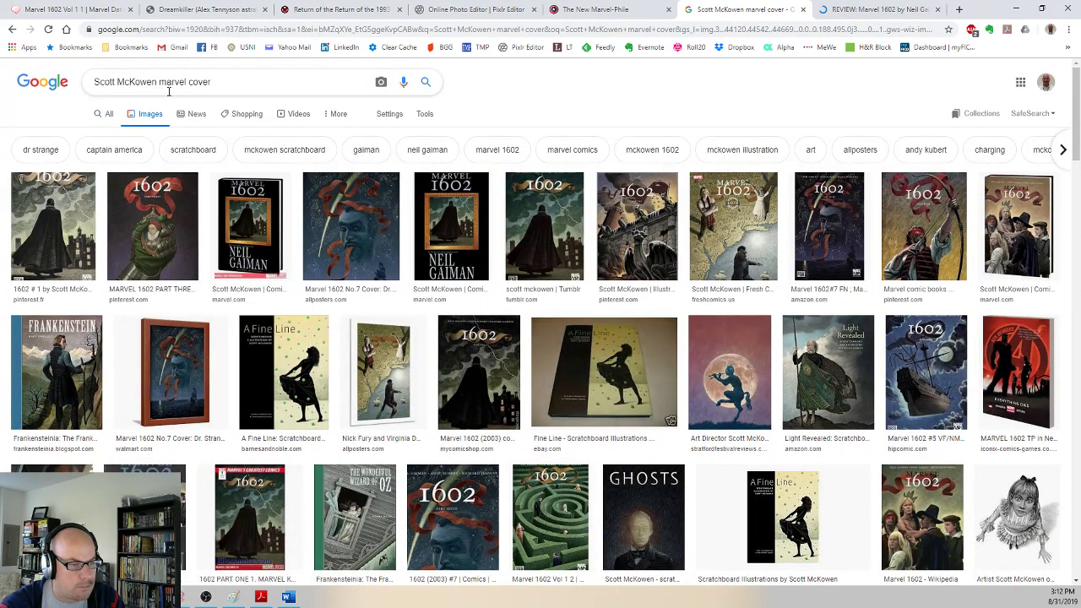
Step: Change the image search to "Scott McKowen 1602 cover" and preview the 1602 Hardcover artwork from Curiator
left_click_drag(161, 83, 187, 82)
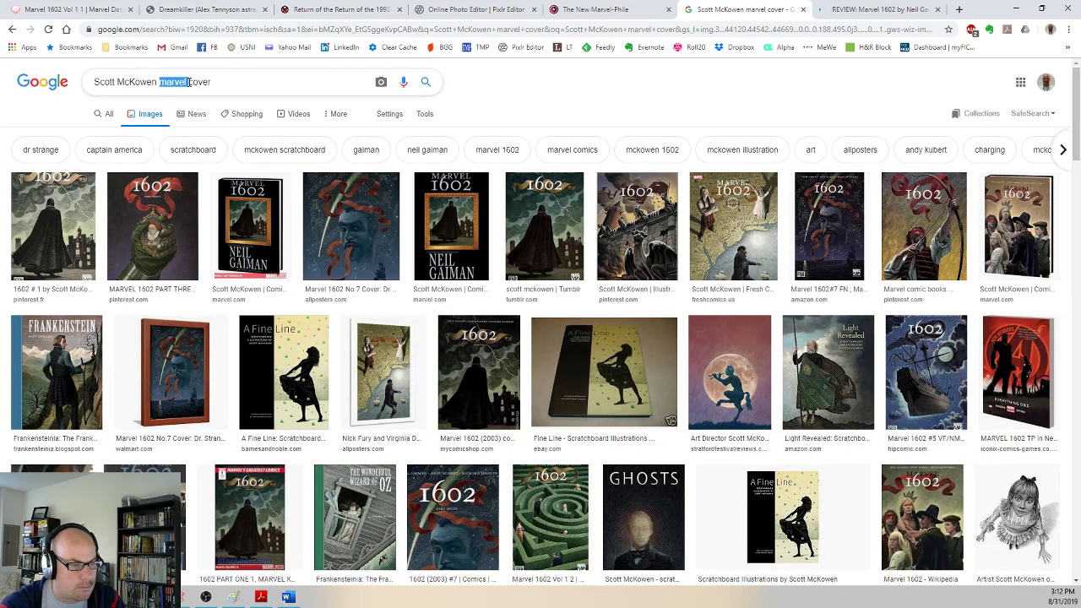
type("1602")
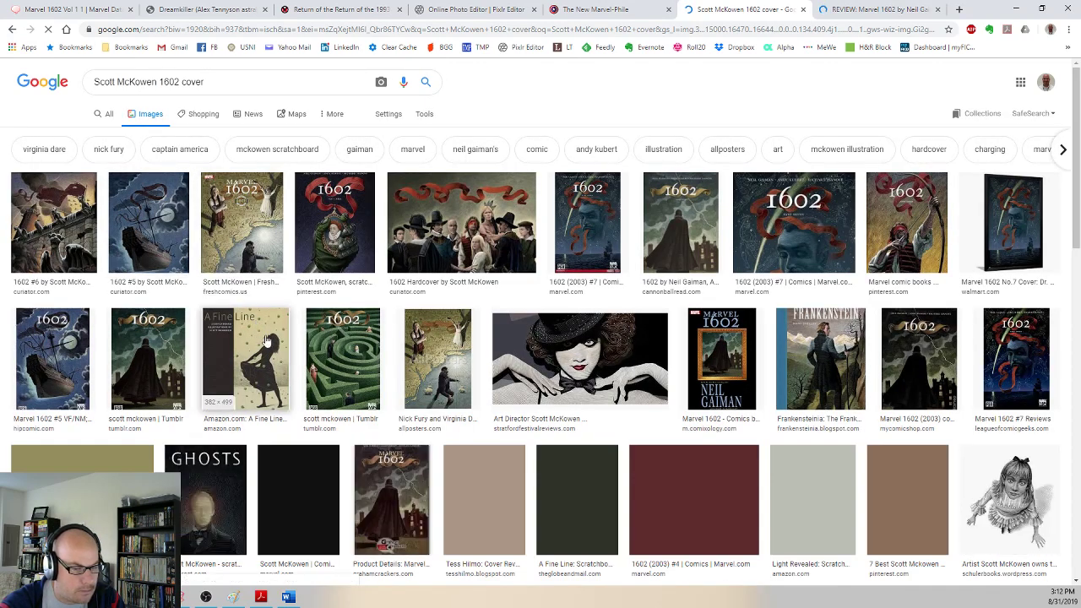
left_click(490, 239)
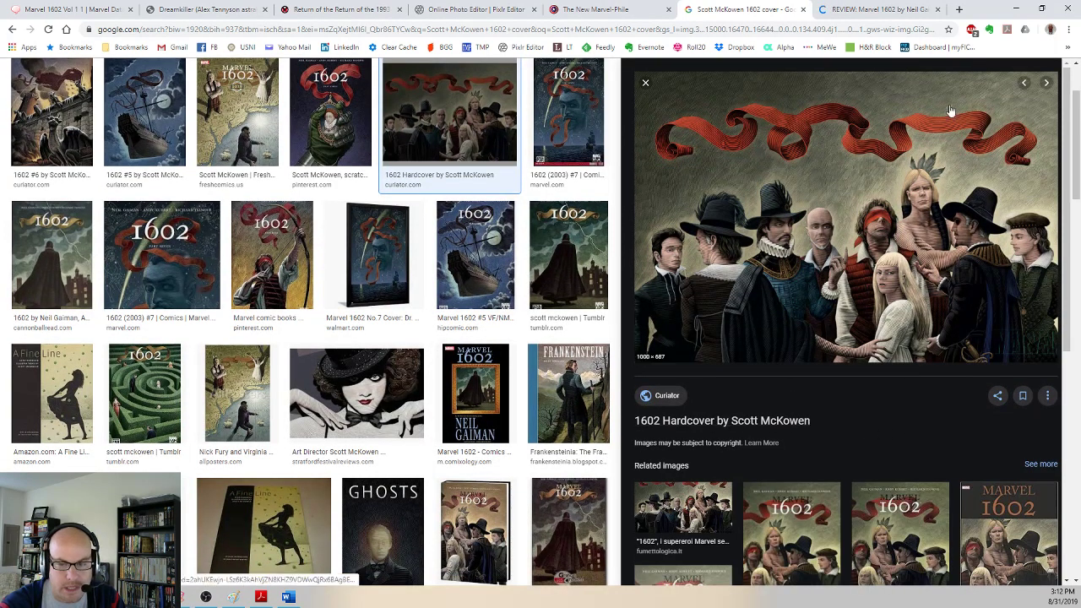
Step: Save the previewed artwork as the JPEG scott-mckowen-1602-hardcover-2004 in the Marvel 1602 project folder
right_click(799, 282)
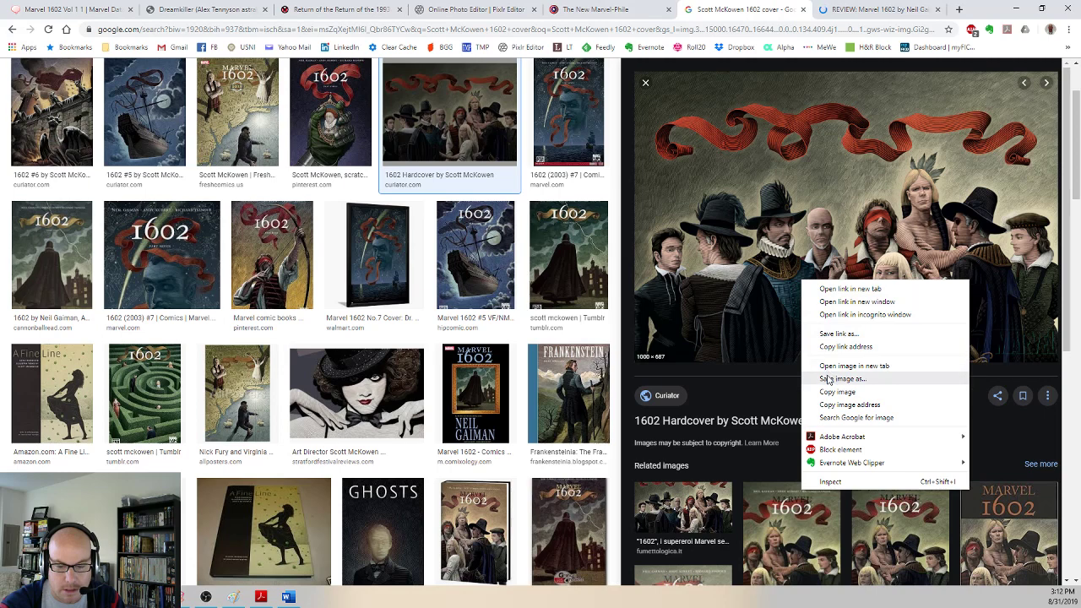
left_click(397, 395)
key("ctrl+s")
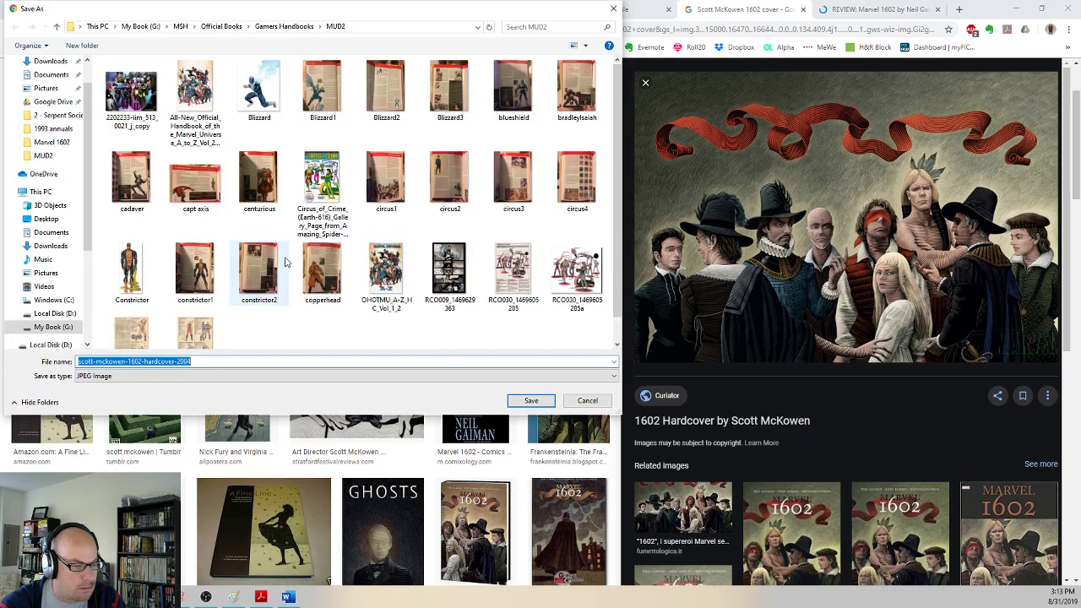
left_click(51, 142)
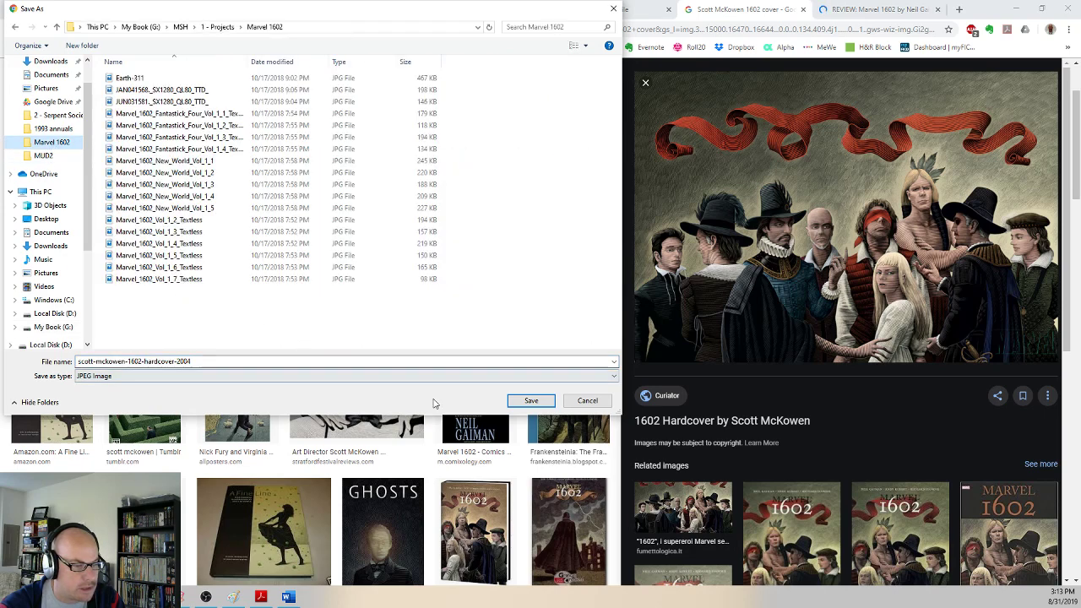
left_click(529, 402)
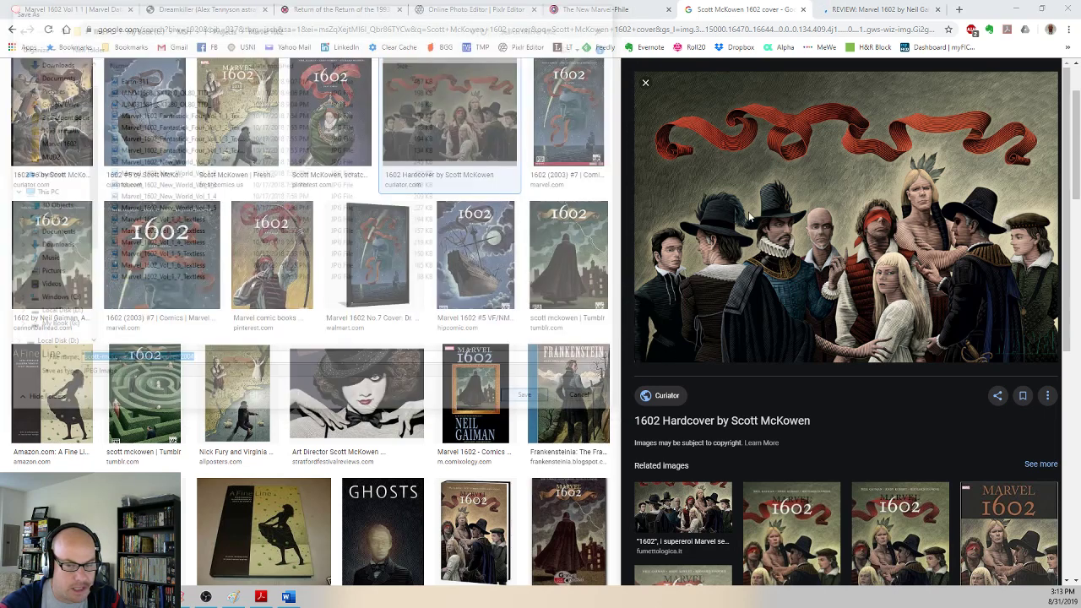
Step: Close the image search page and the Girls in Capes review page
left_click(645, 85)
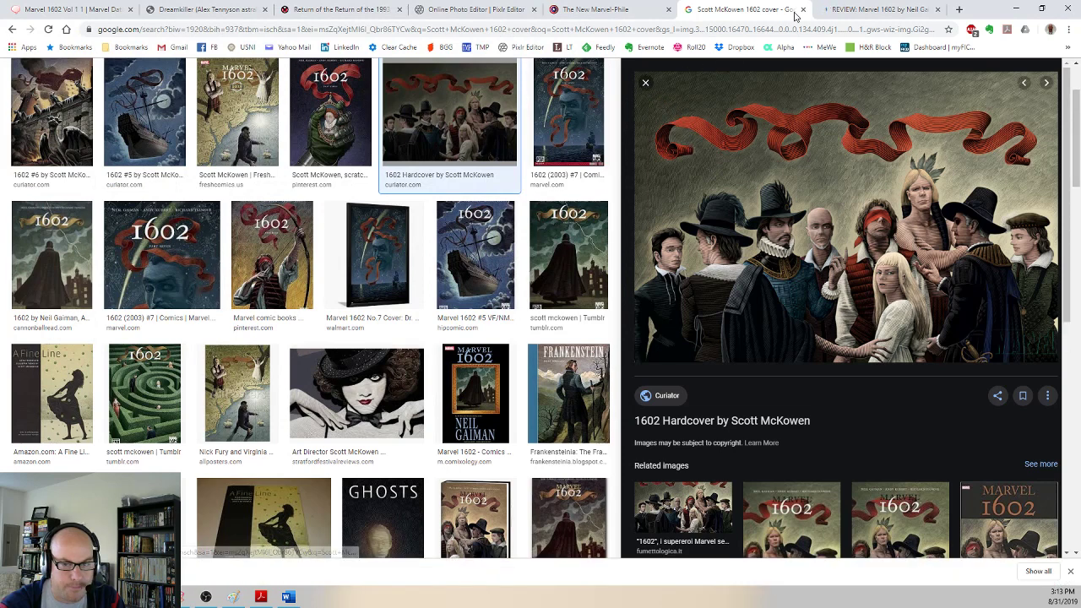
left_click(803, 10)
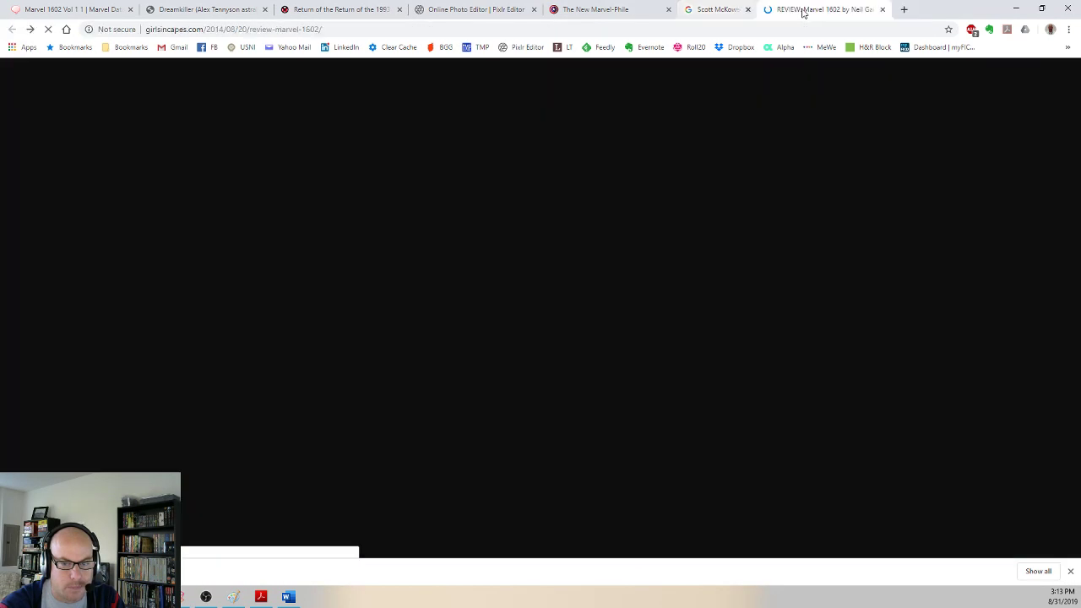
left_click(802, 10)
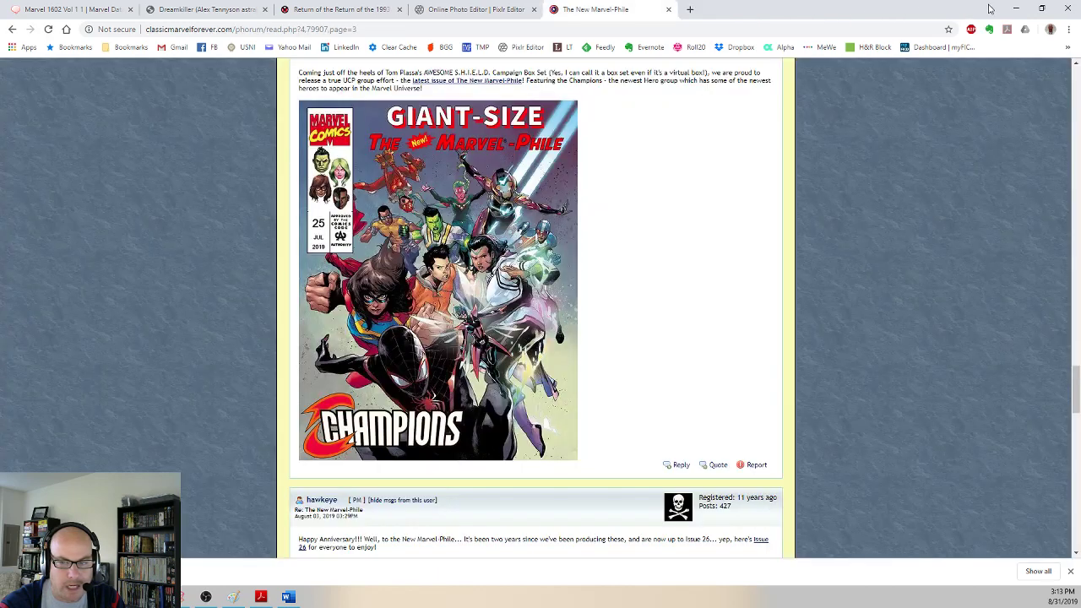
Step: Switch to Word and insert the picture scott-mckowen-1602-hardcover-2004 into the cover document
left_click(1016, 8)
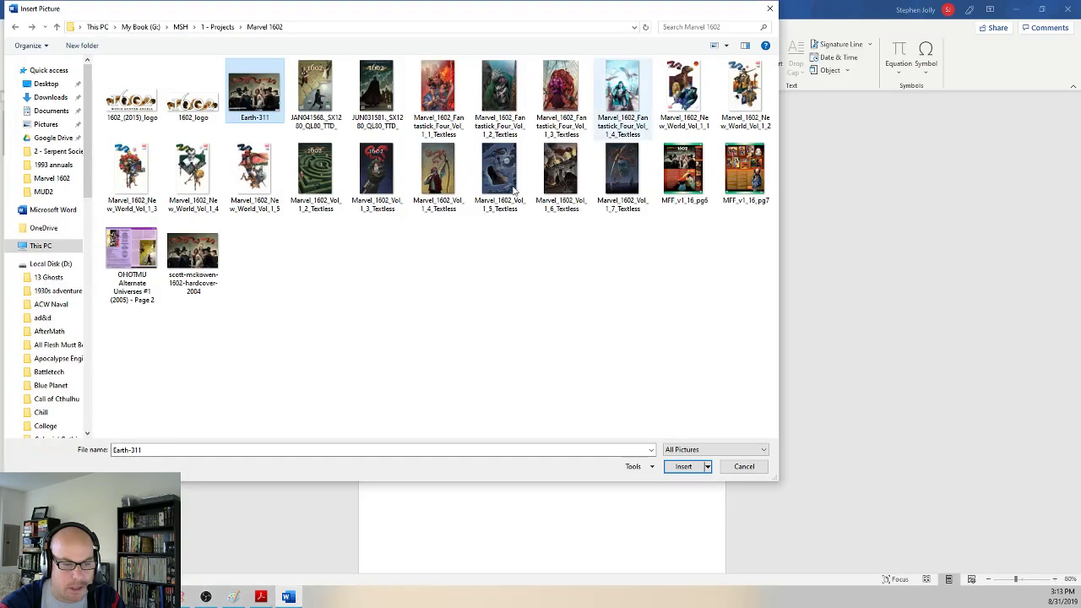
left_click(193, 253)
left_click(682, 467)
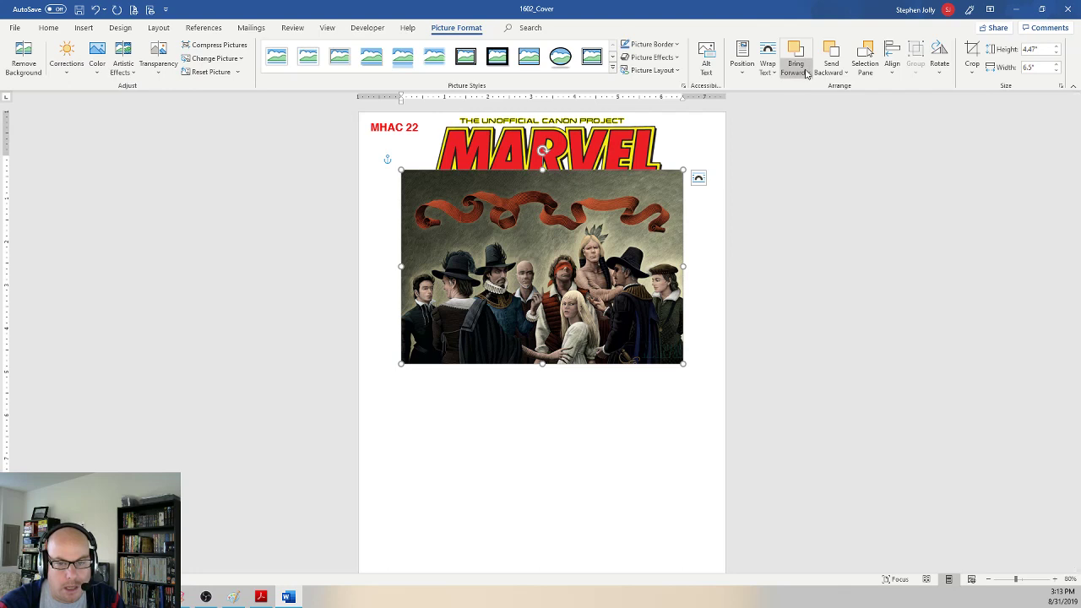
Step: Set the inserted group artwork's text wrapping to Behind Text
left_click(772, 73)
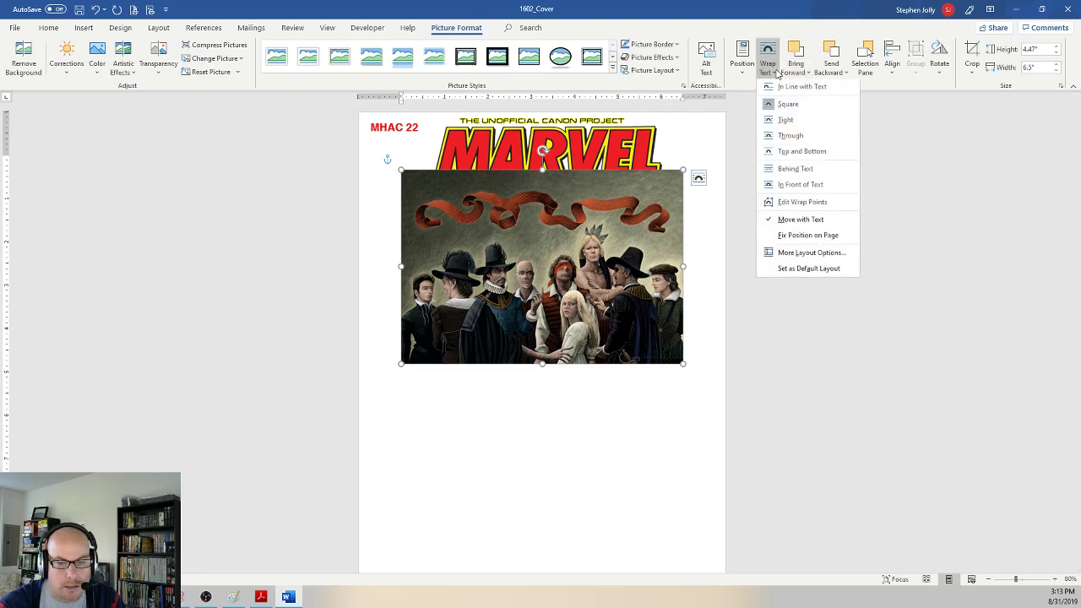
left_click(783, 170)
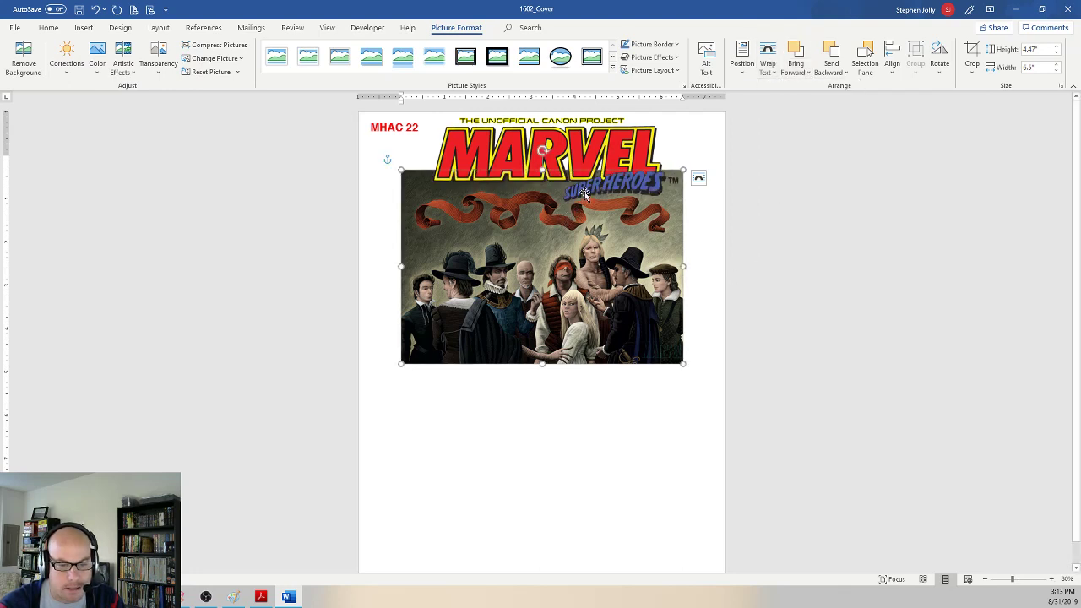
Step: Set the group artwork's absolute height to 8.5 inches in its layout settings
left_click(610, 164)
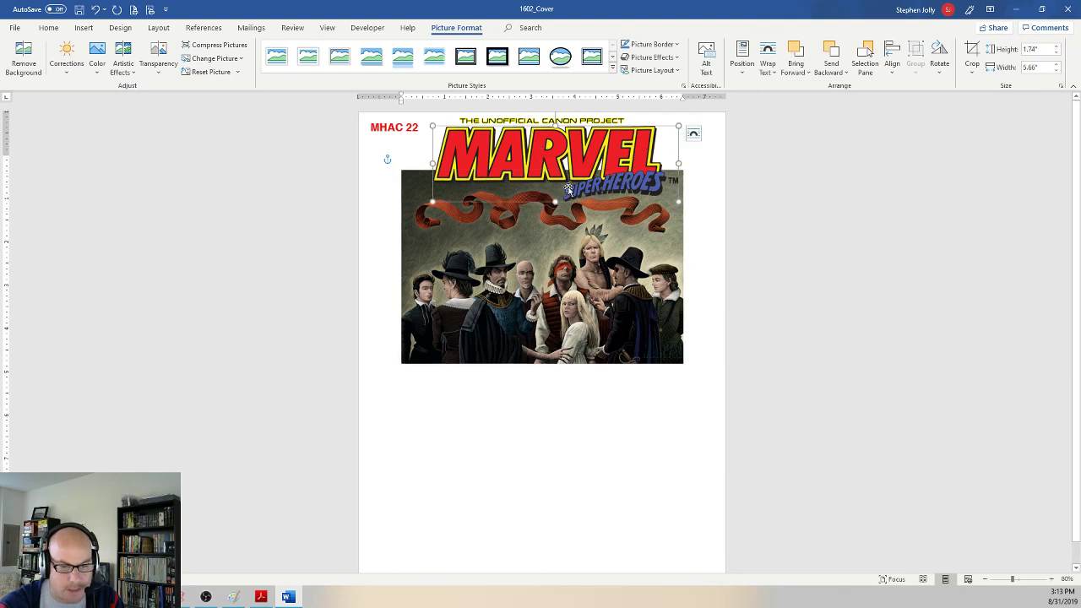
left_click(579, 295)
scroll(667, 359, "down", 1)
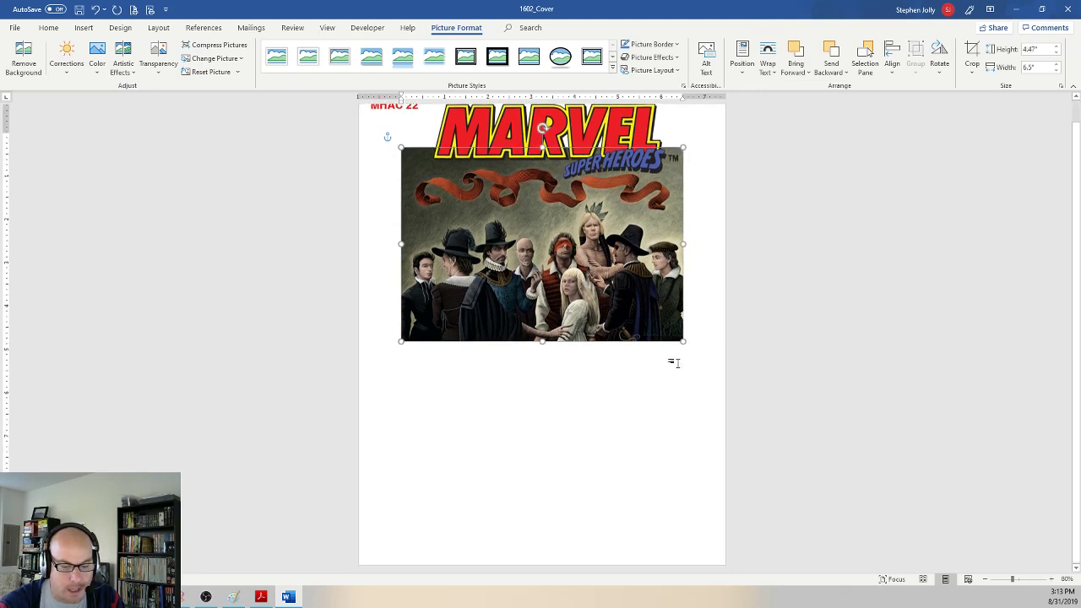
scroll(614, 296, "up", 1)
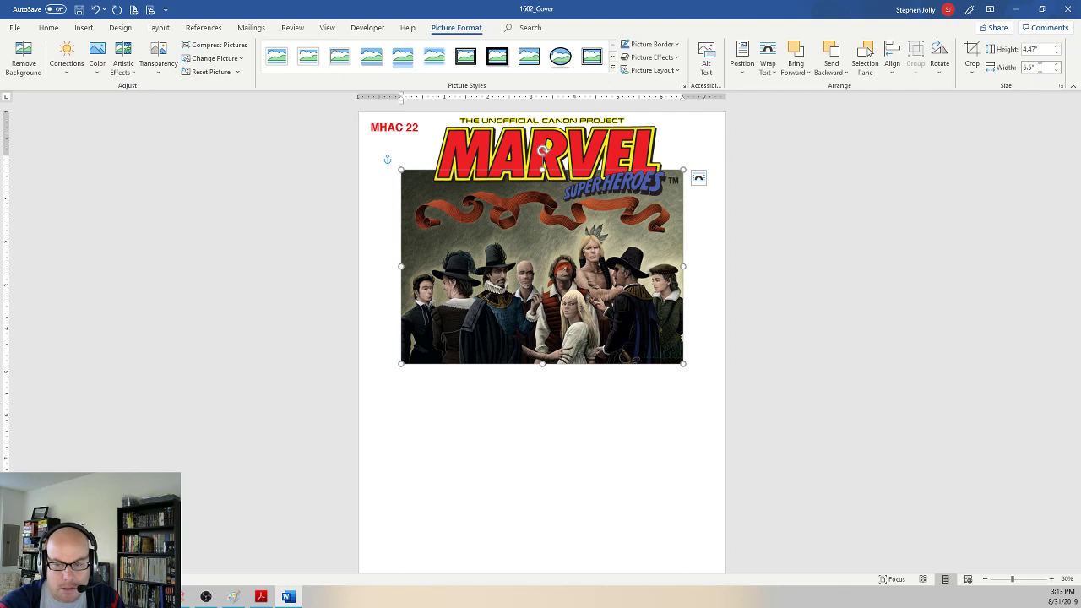
left_click(1042, 51)
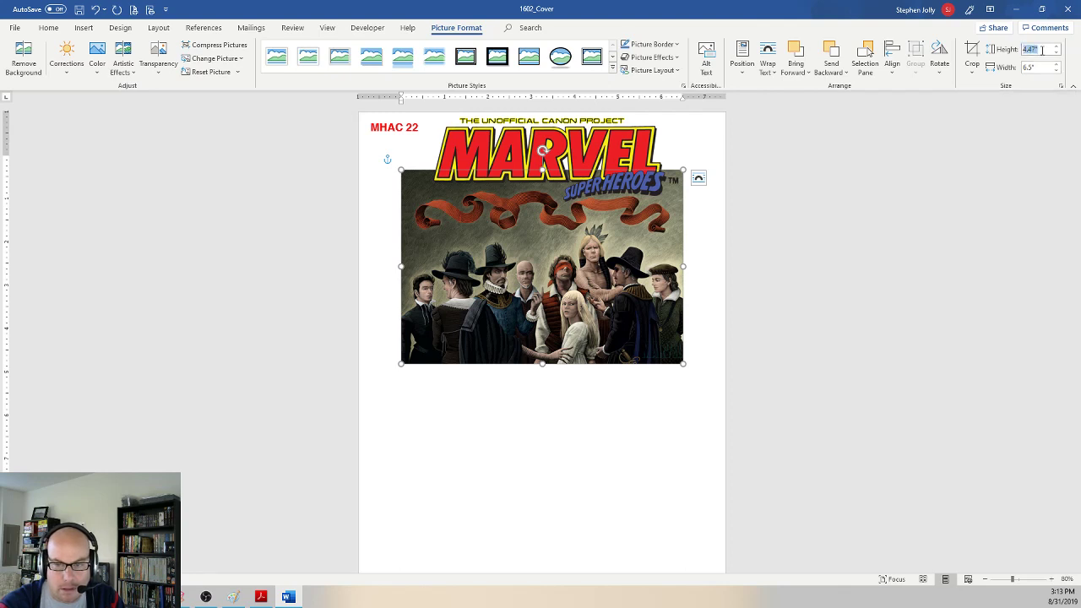
left_click(1060, 85)
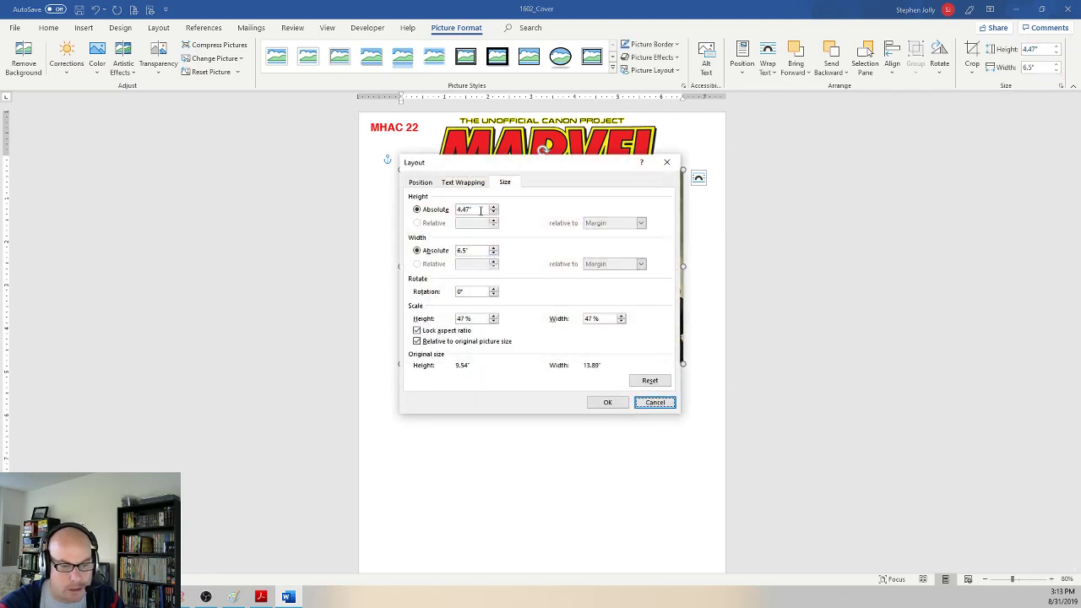
left_click_drag(481, 210, 434, 210)
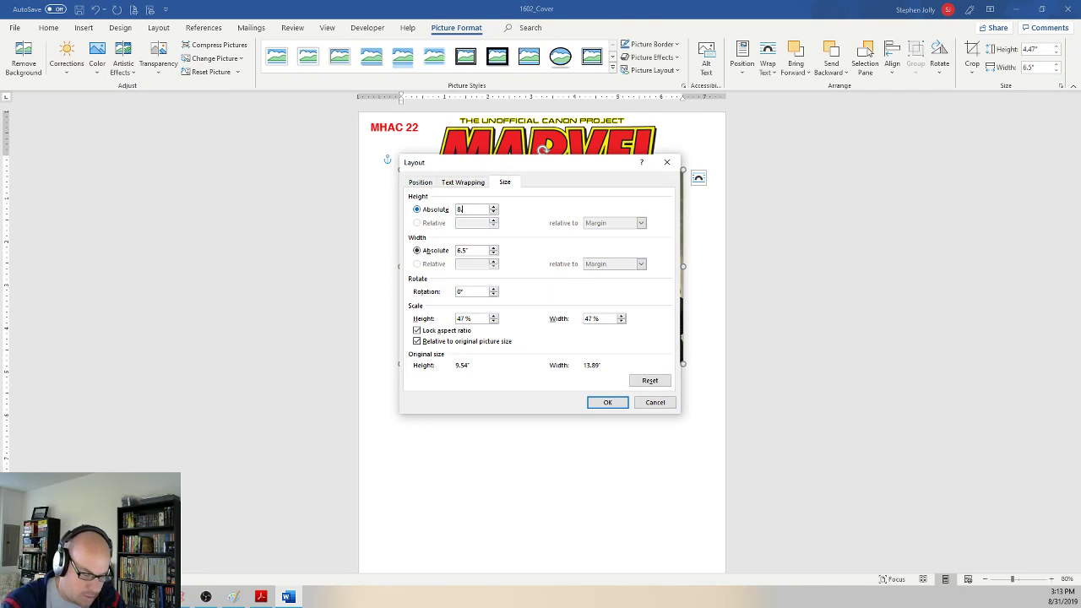
left_click(428, 183)
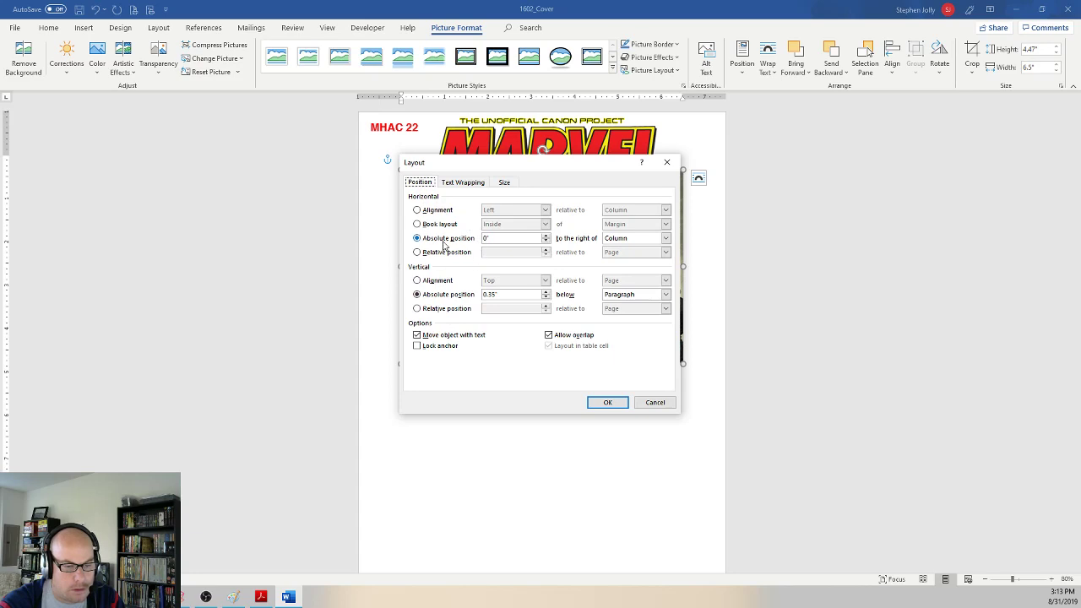
left_click(460, 183)
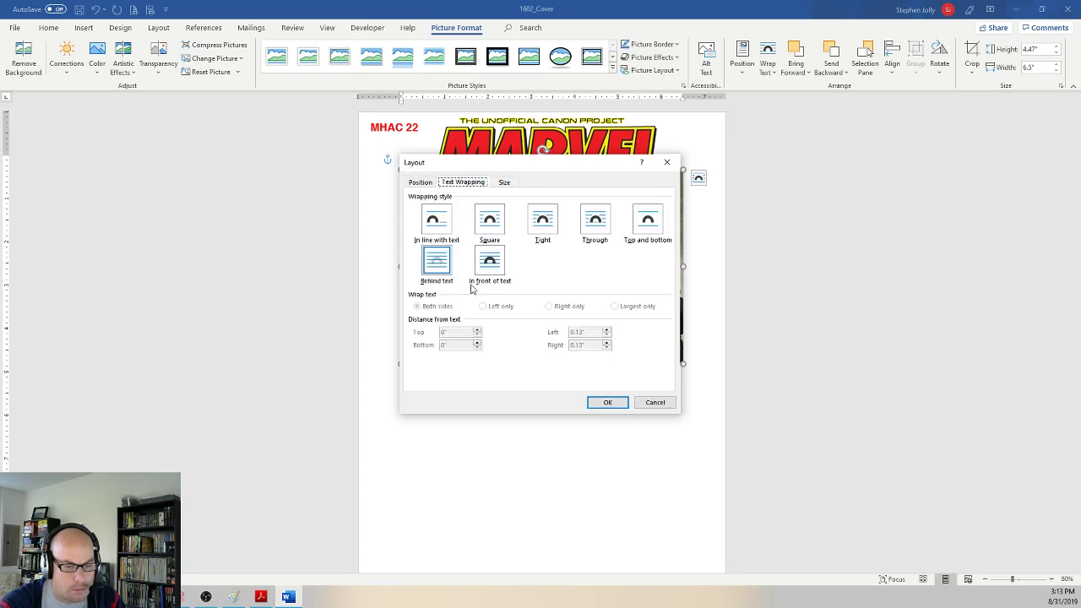
left_click(608, 402)
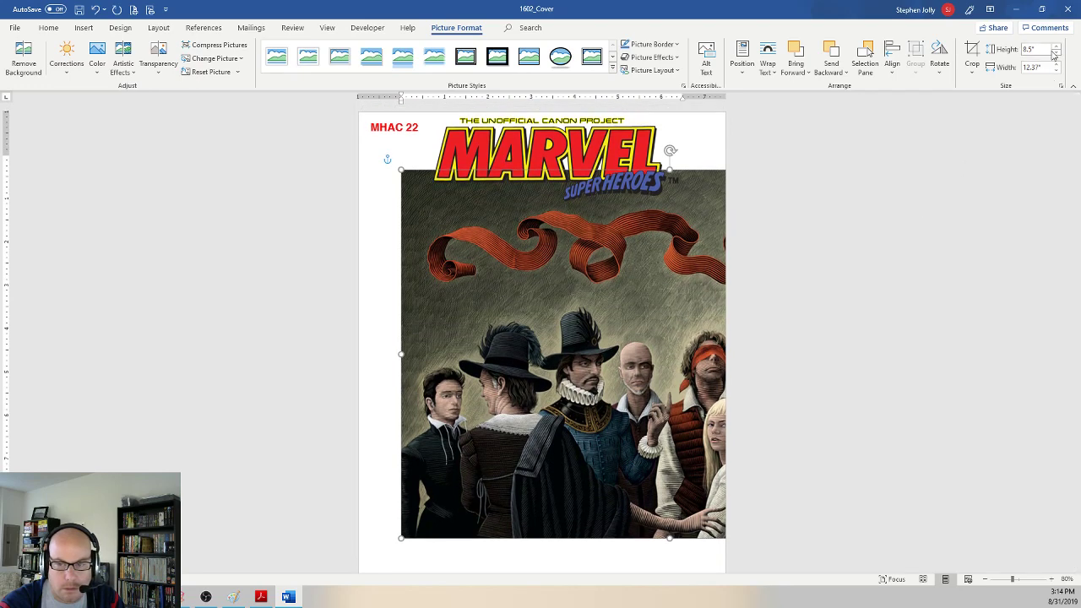
Step: Set the group artwork's height to 11 inches
left_click_drag(1021, 52, 1040, 52)
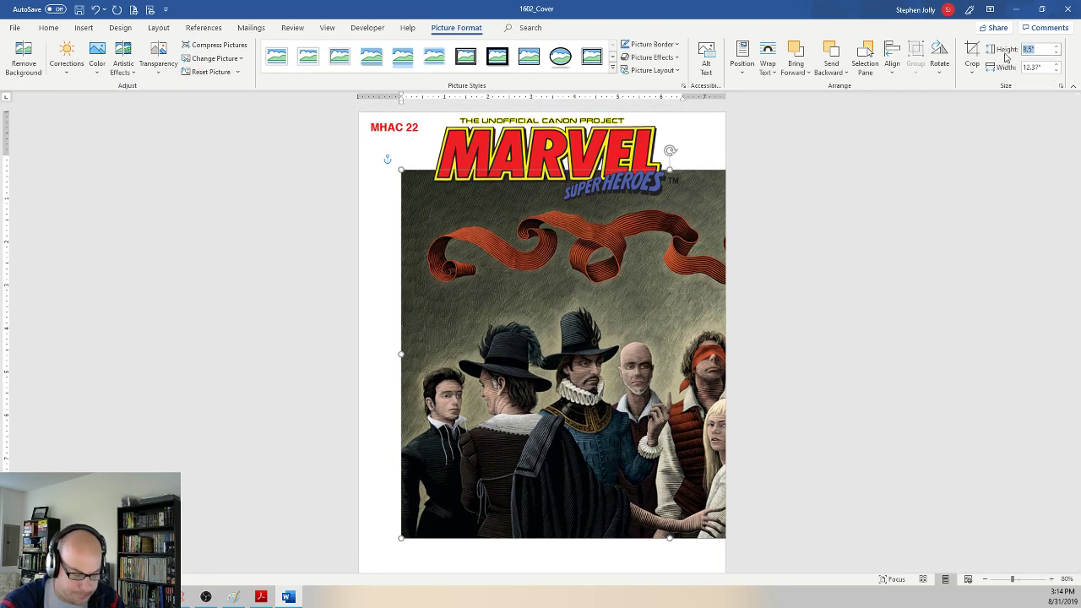
type("11")
key("Return")
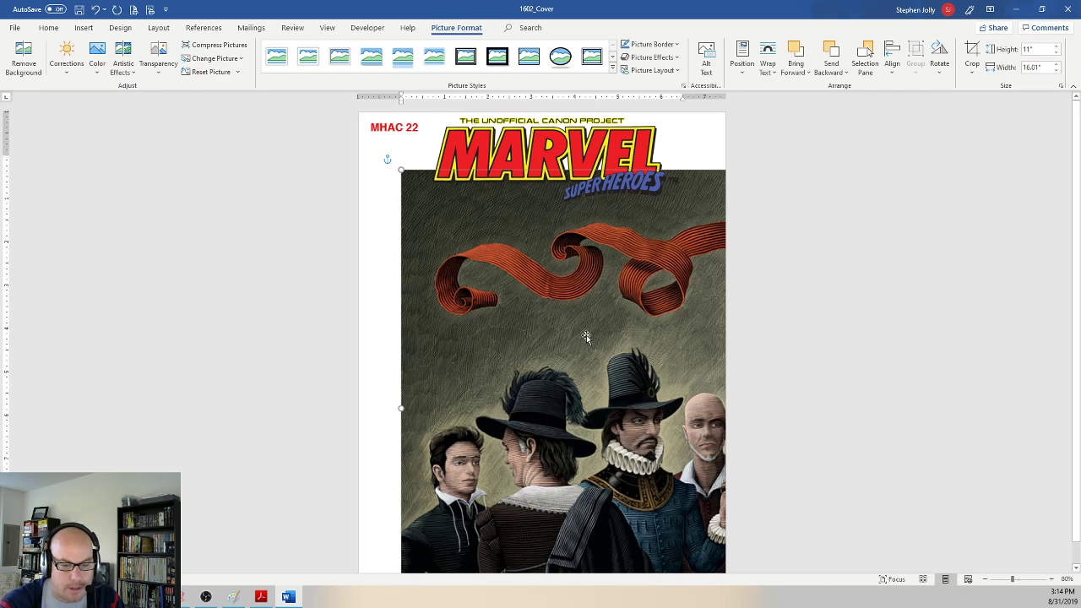
Step: Position the enlarged artwork to fill the whole cover page, with the blindfolded man and blonde woman near the centre
left_click_drag(584, 338, 373, 293)
left_click_drag(484, 293, 461, 290)
scroll(625, 315, "down", 1)
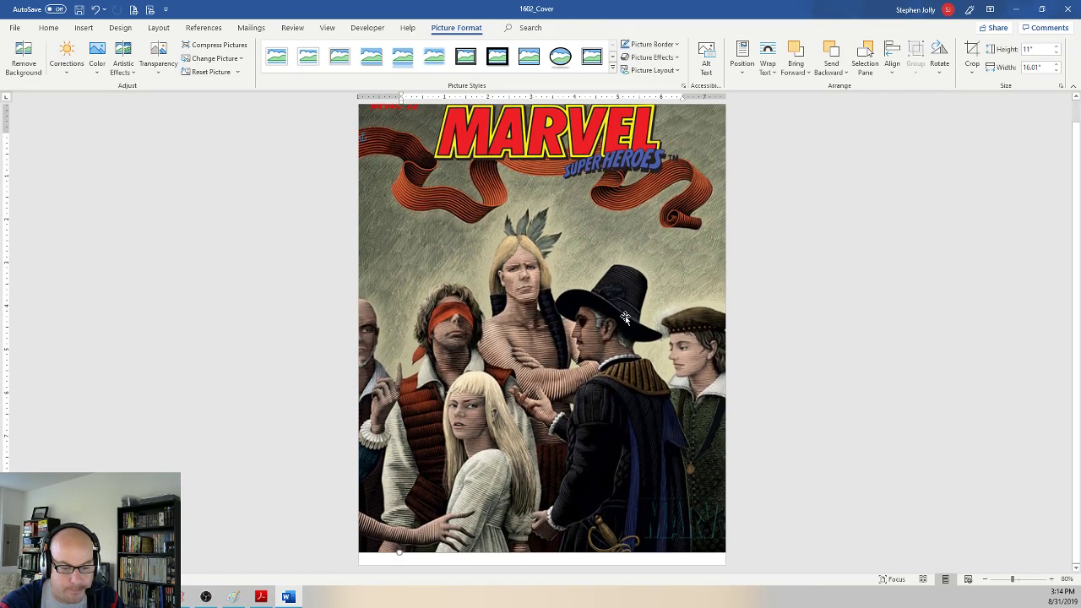
scroll(623, 318, "up", 1)
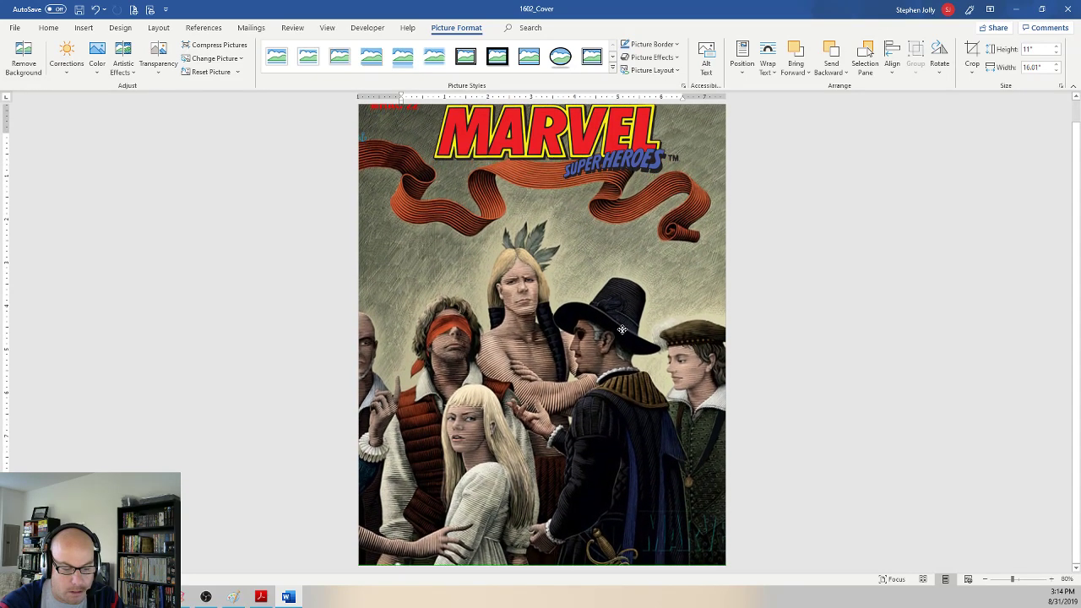
scroll(612, 329, "up", 1)
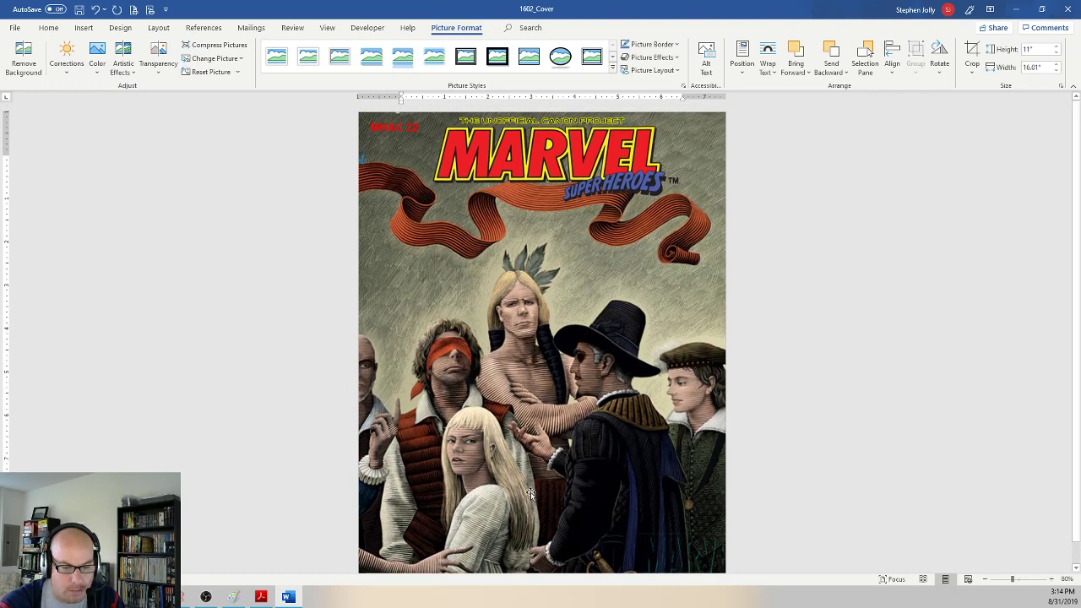
left_click_drag(531, 491, 628, 491)
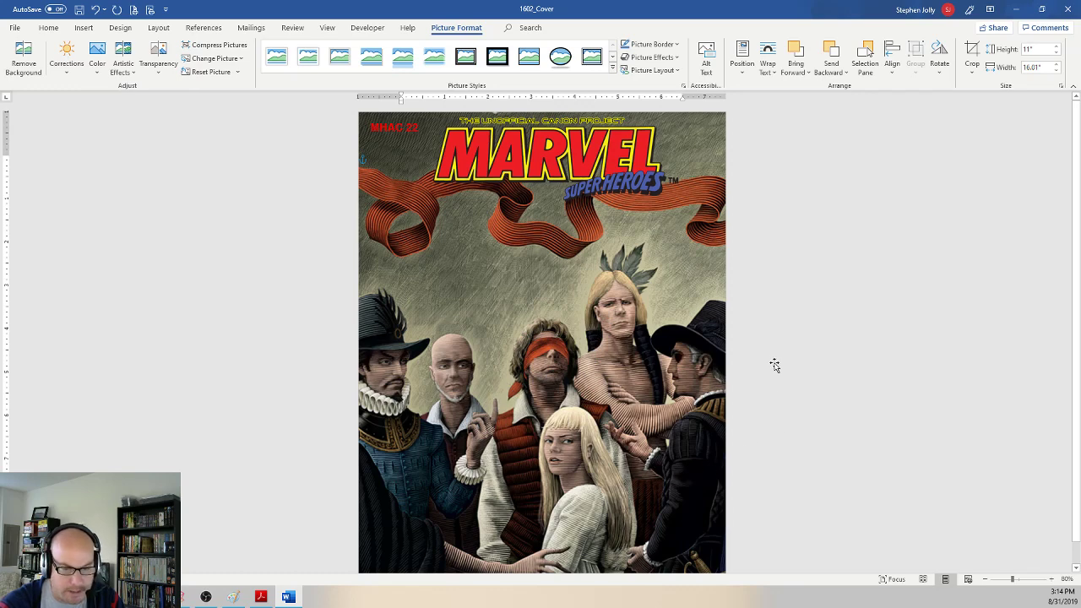
left_click(884, 351)
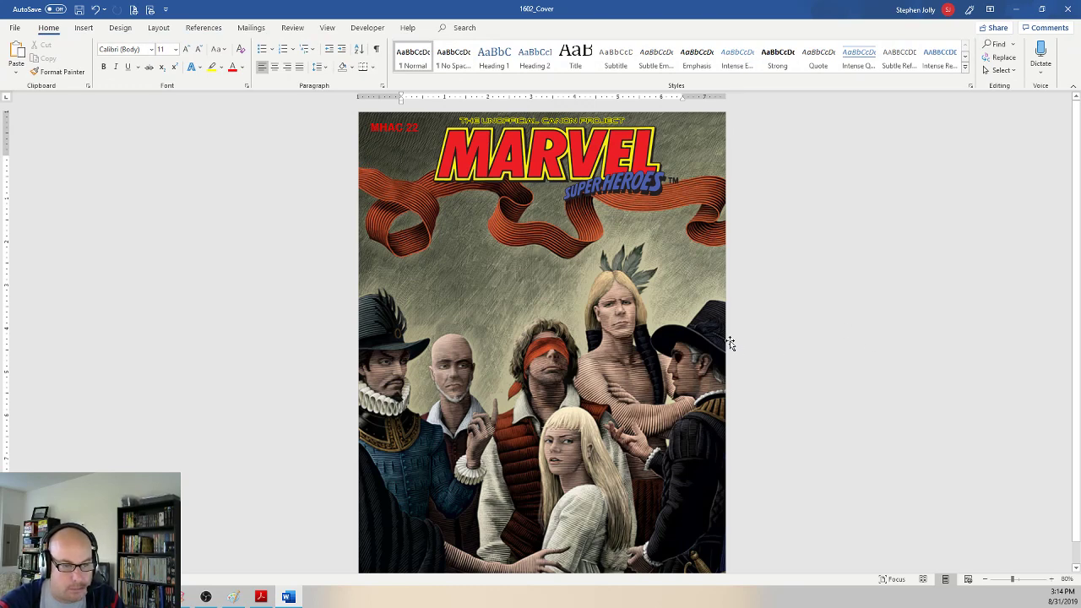
Step: Change the font colour of the MHAC 22 text to white
left_click(415, 129)
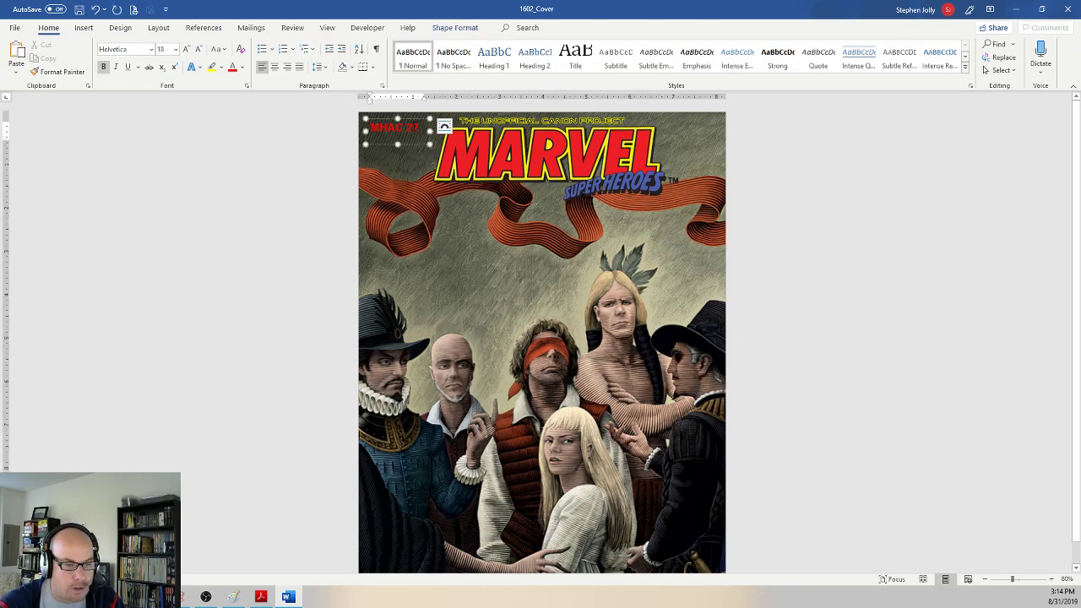
left_click_drag(419, 128, 370, 128)
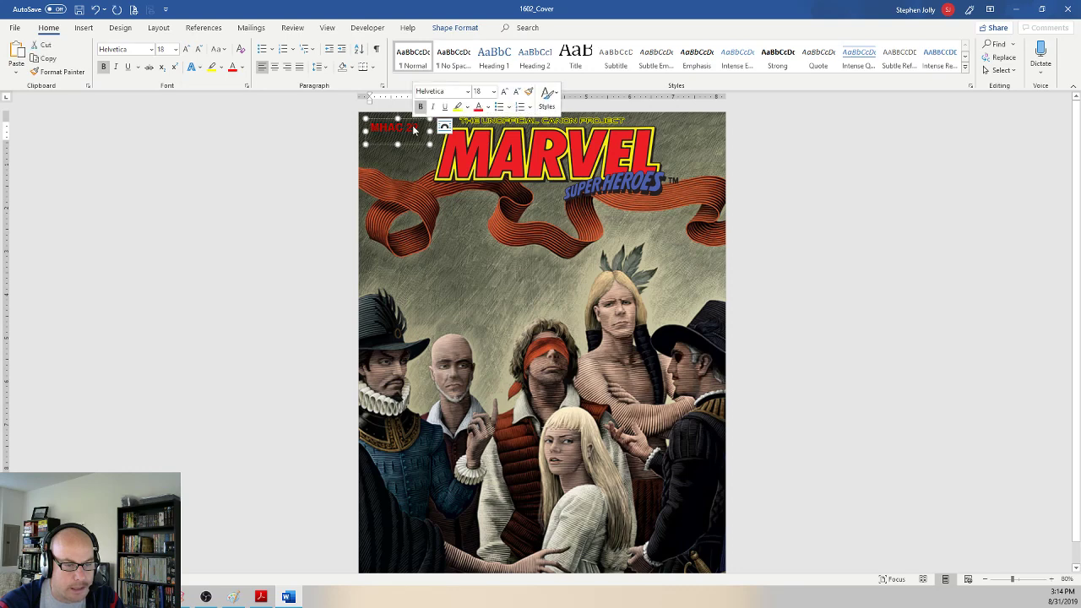
left_click(244, 70)
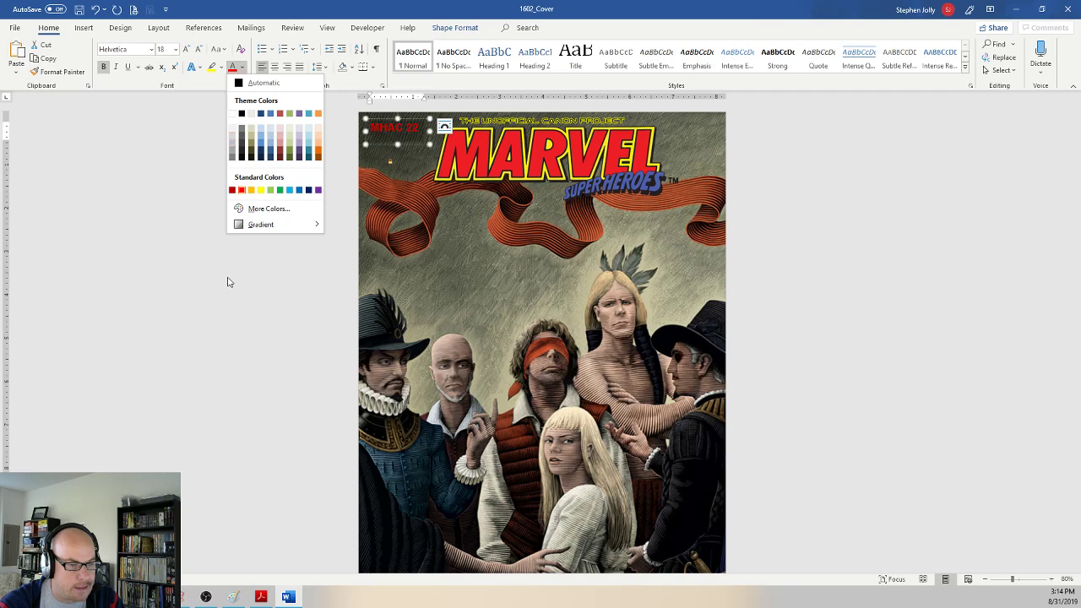
left_click(233, 114)
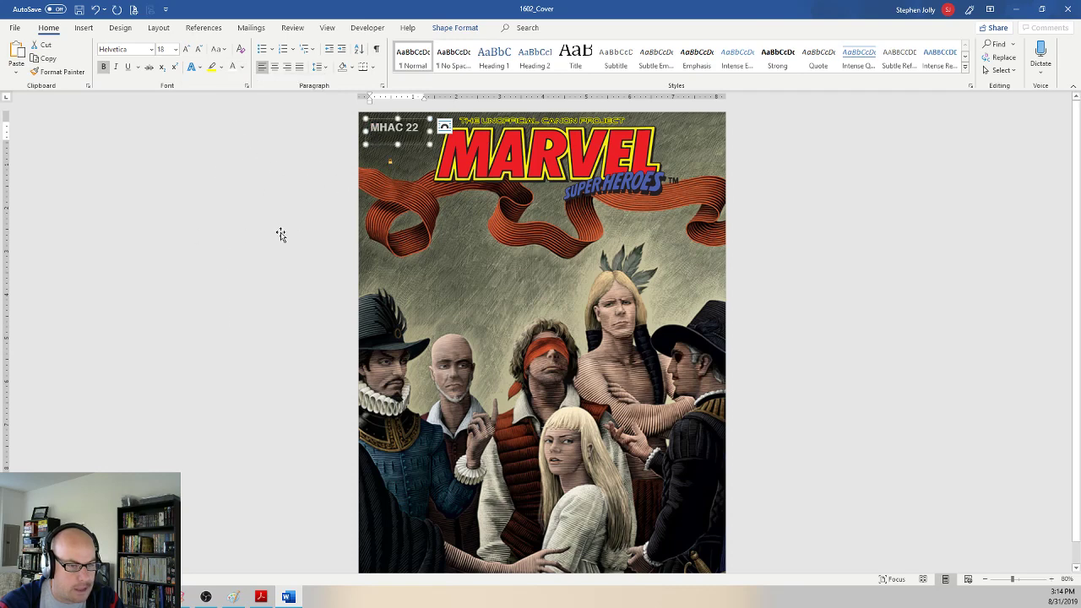
left_click(434, 162)
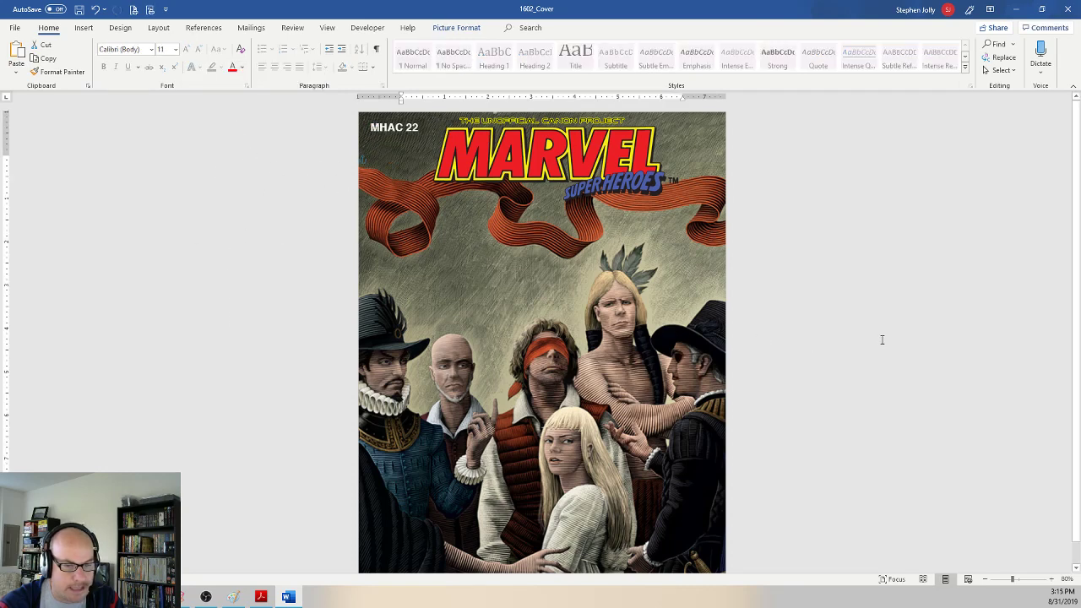
Step: Change the font colour of the MHAC 22 text to the standard yellow
left_click(417, 131)
double_click(415, 131)
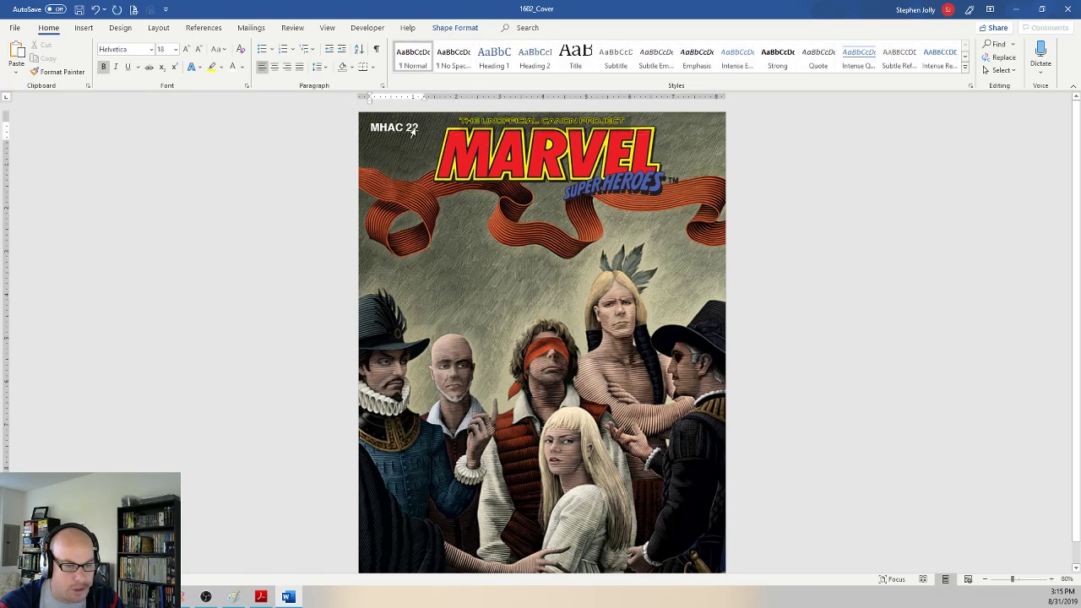
double_click(403, 127)
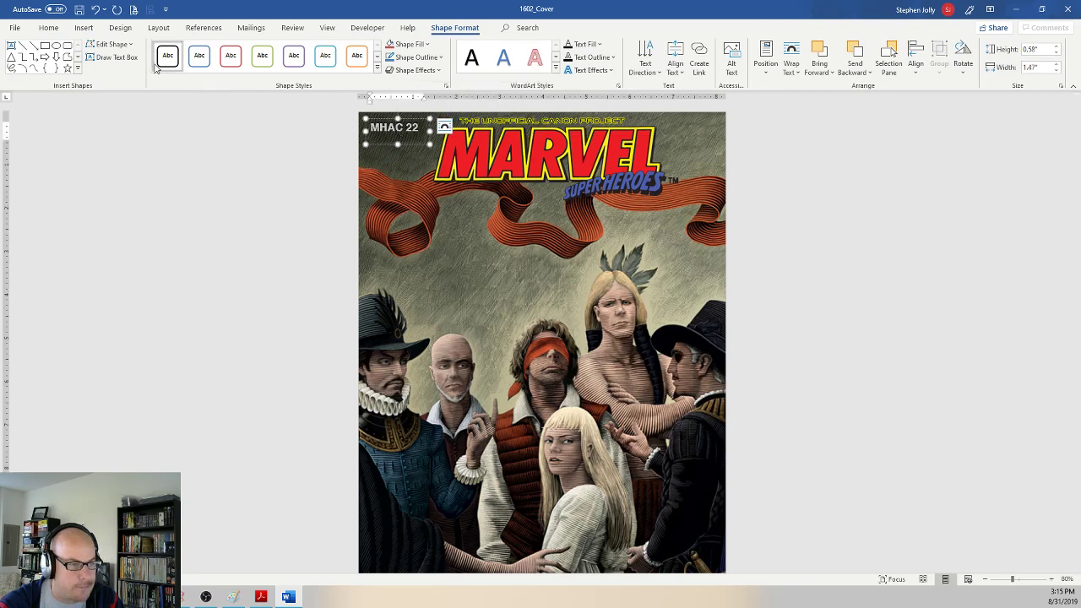
left_click(48, 28)
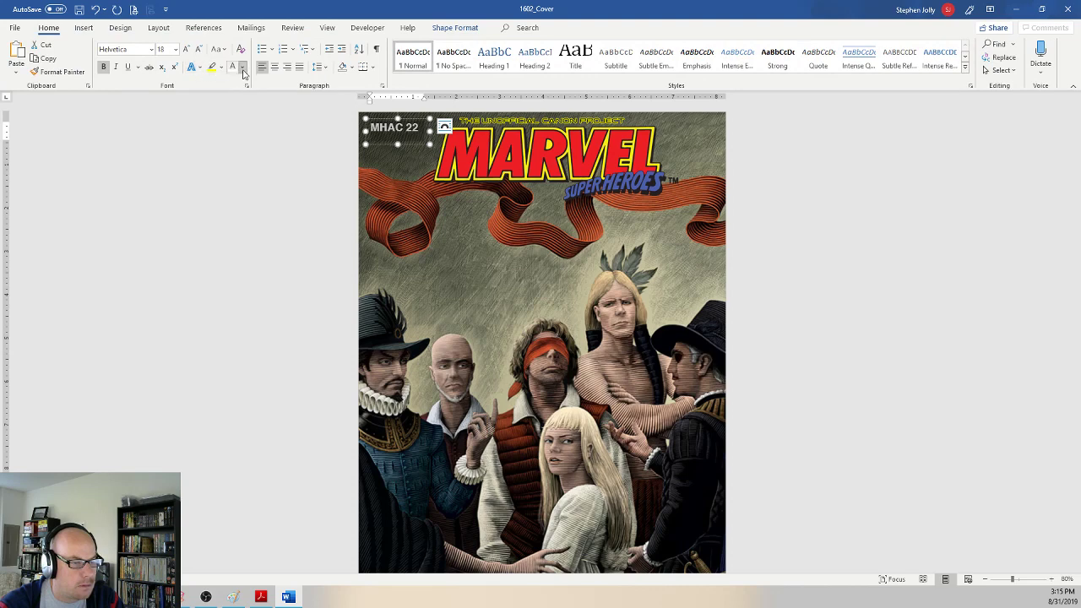
left_click(242, 68)
left_click(263, 194)
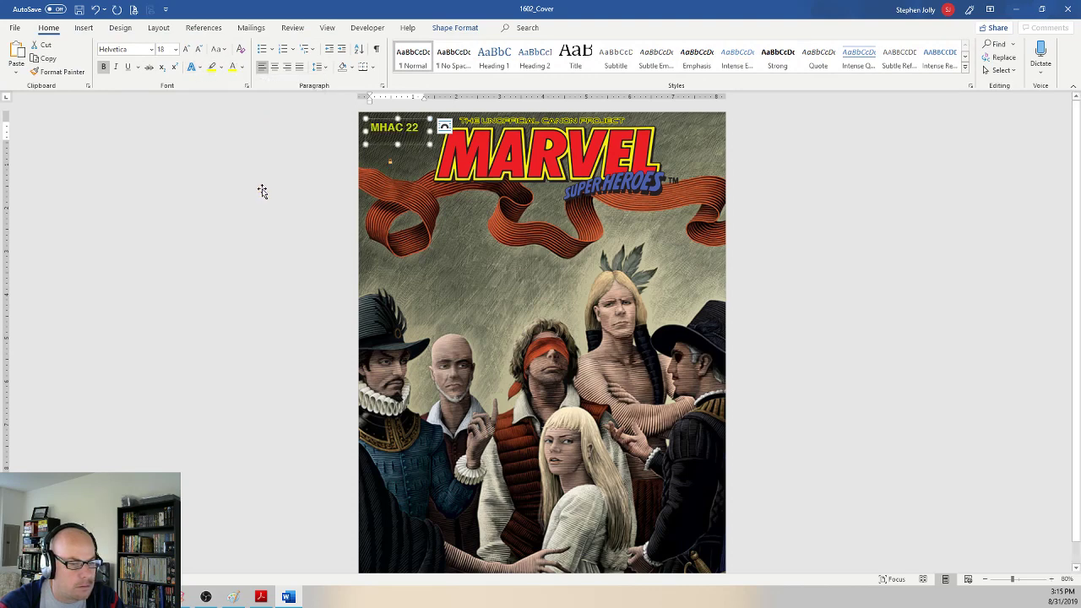
left_click(896, 372)
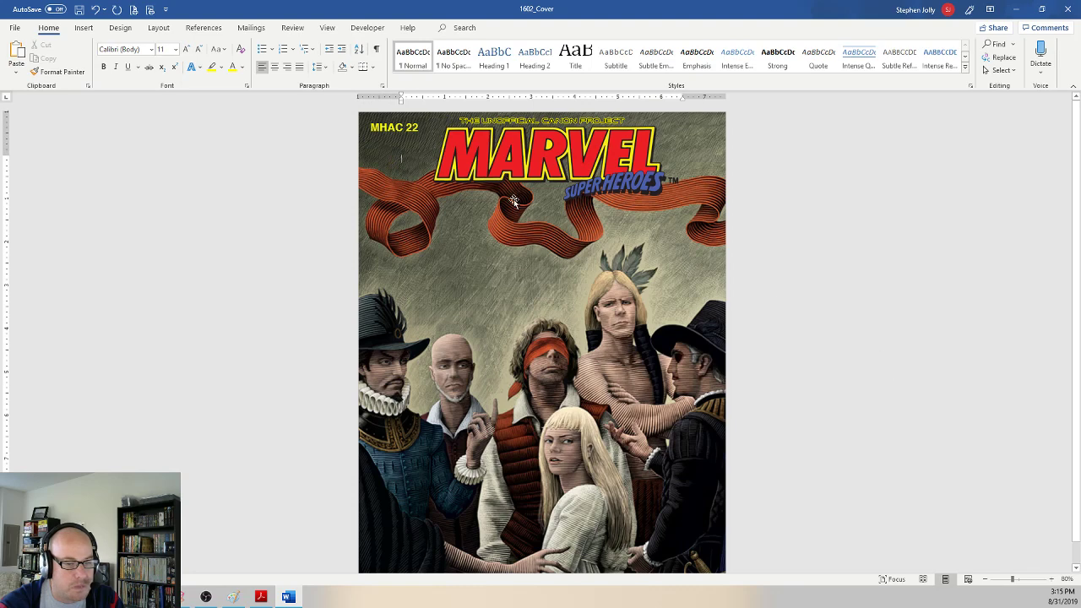
Step: Insert the picture 1602_logo from the Marvel 1602 folder into the cover document
scroll(971, 377, "down", 1)
scroll(844, 378, "up", 1)
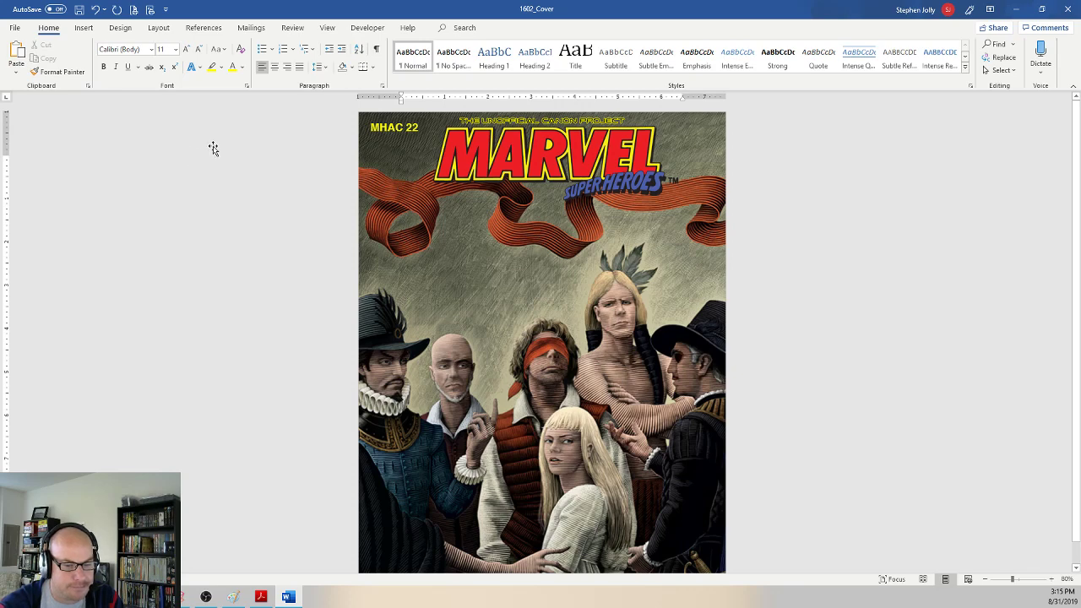
left_click(84, 28)
left_click(129, 57)
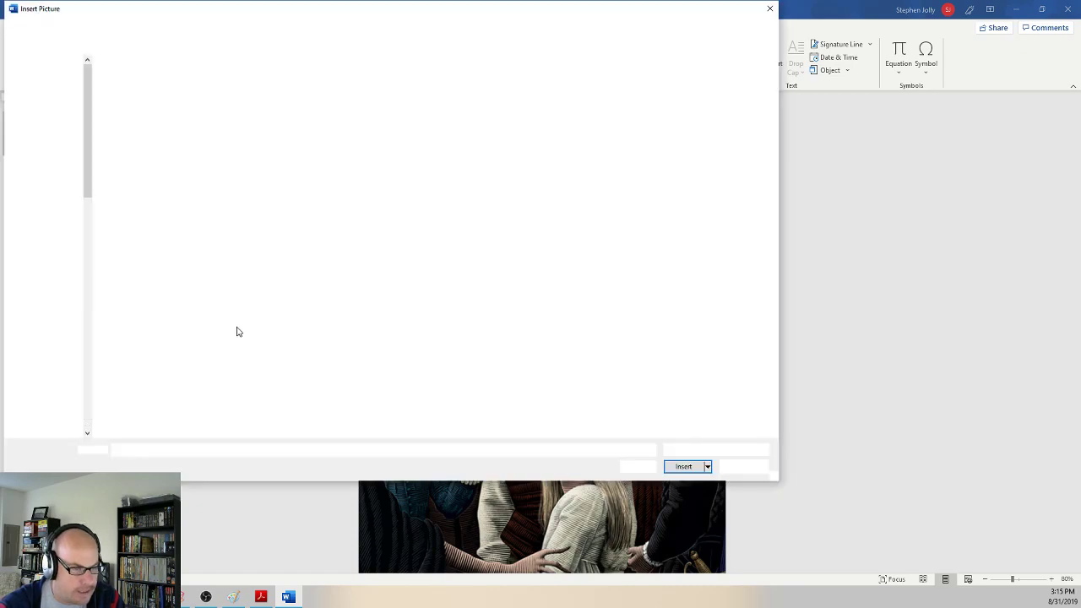
left_click(202, 128)
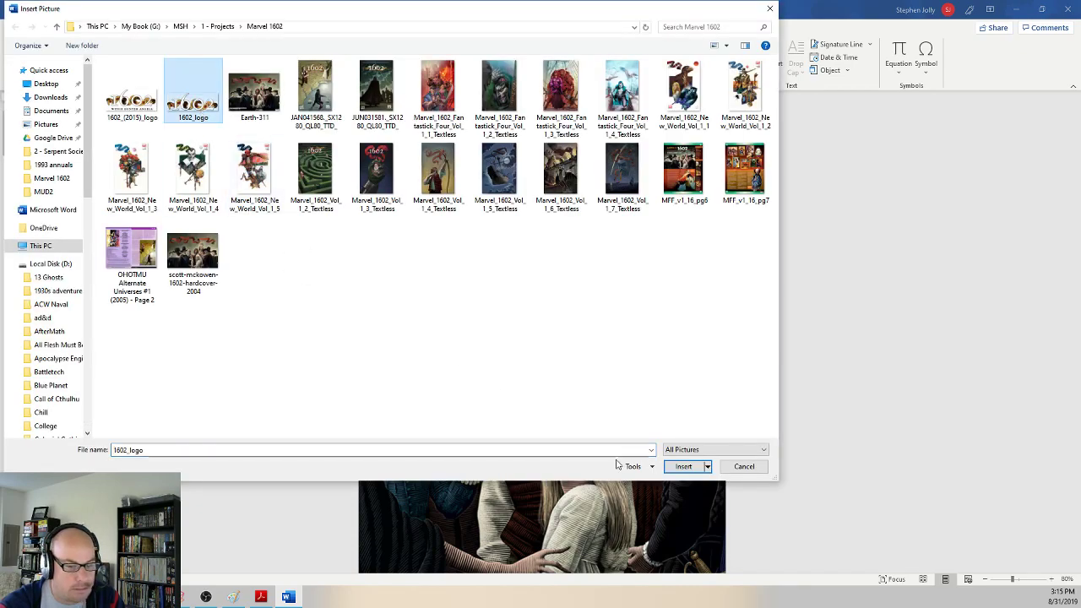
left_click(684, 466)
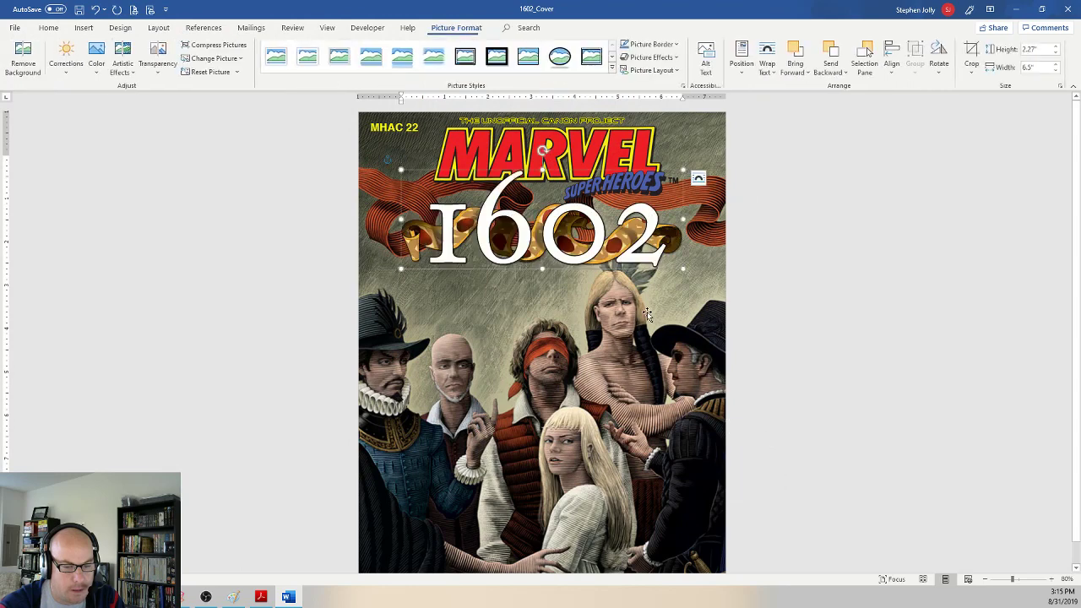
Step: Move the 1602 logo to the lower part of the cover, roughly centred over the blonde woman
left_click_drag(600, 275, 585, 481)
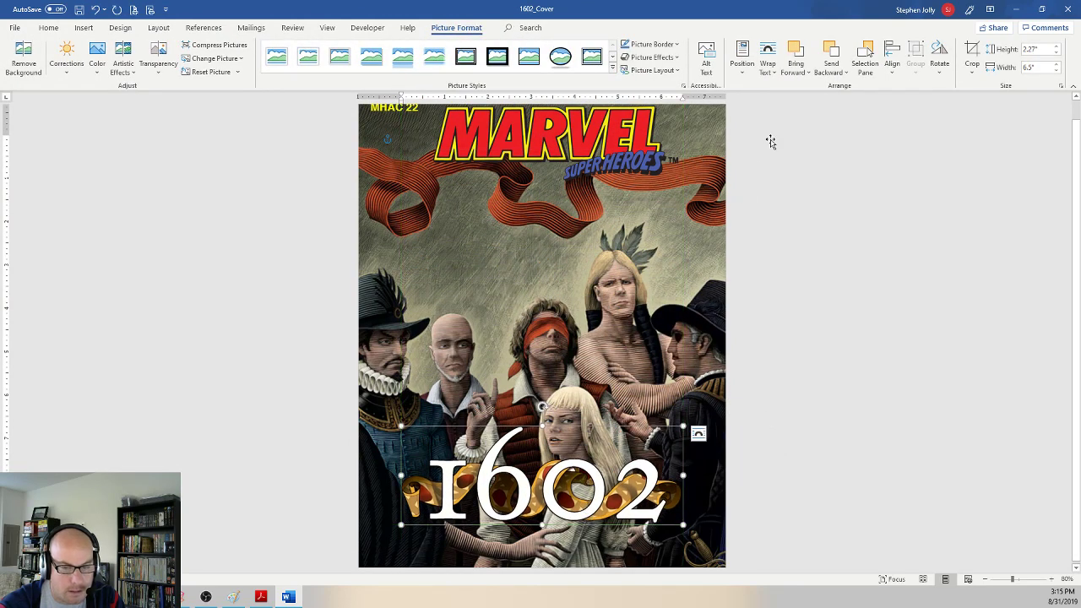
left_click(772, 73)
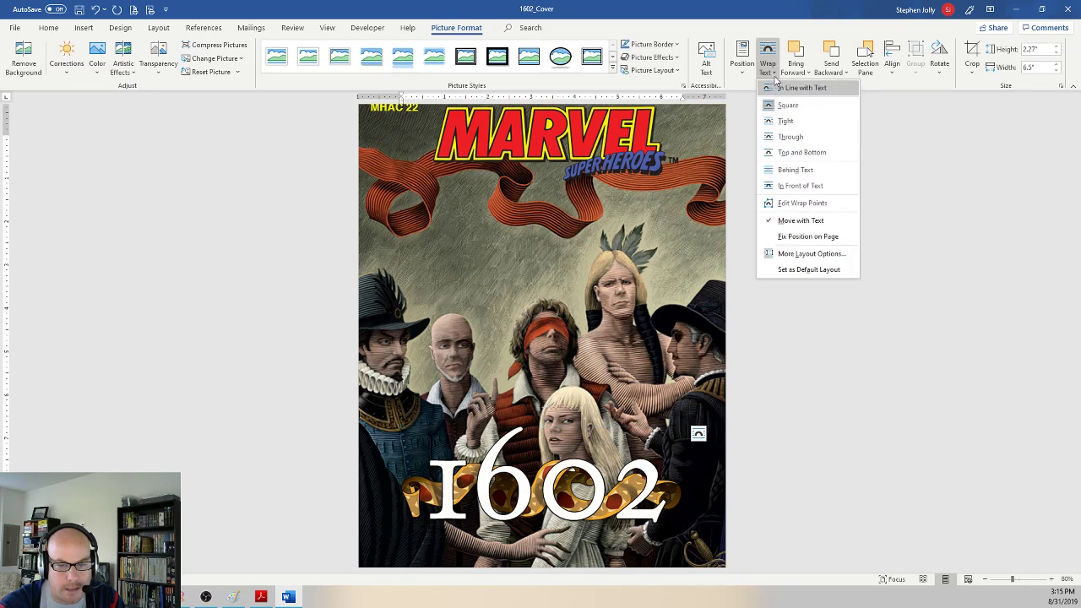
left_click(767, 59)
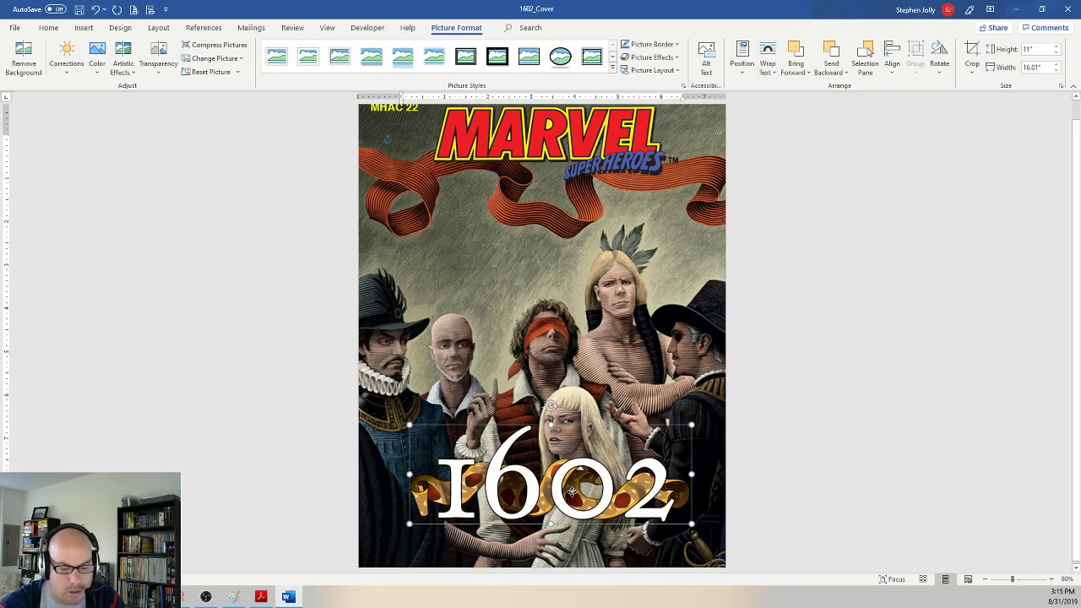
mouse_move(556, 525)
left_mouse_down()
mouse_move(574, 571)
mouse_move(575, 532)
left_mouse_up()
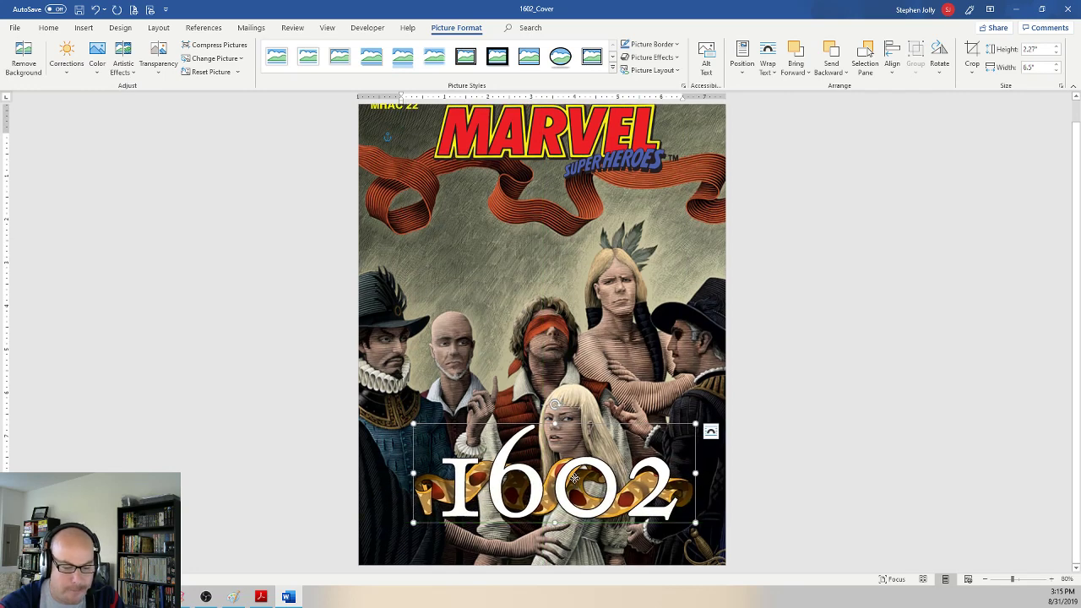
left_click_drag(574, 478, 572, 504)
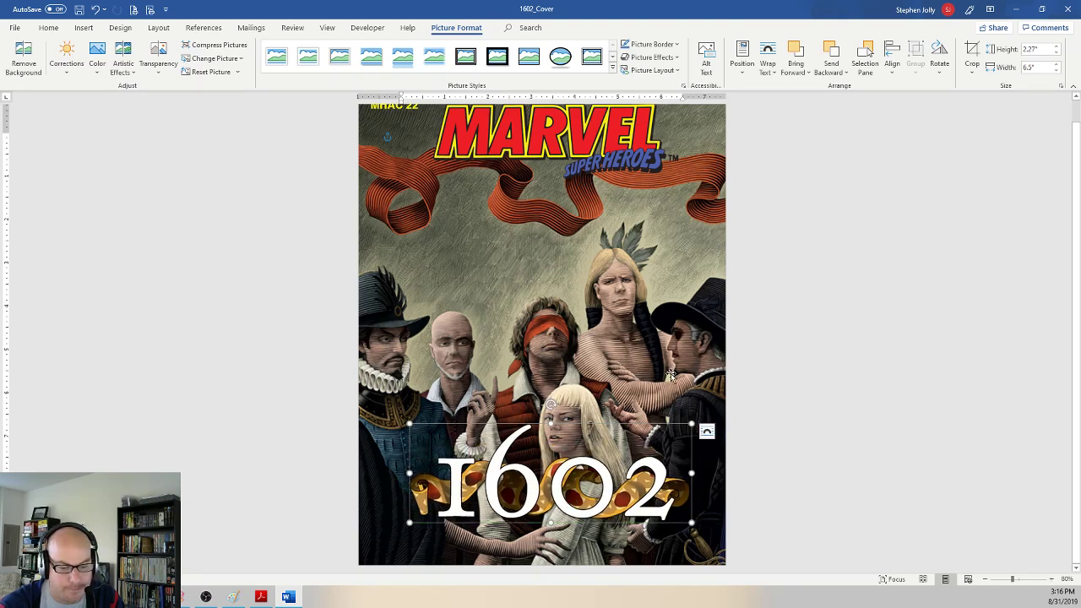
Step: Set the 1602 logo's text wrapping to In Front of Text and move the logo down near the page's bottom edge
left_click(767, 63)
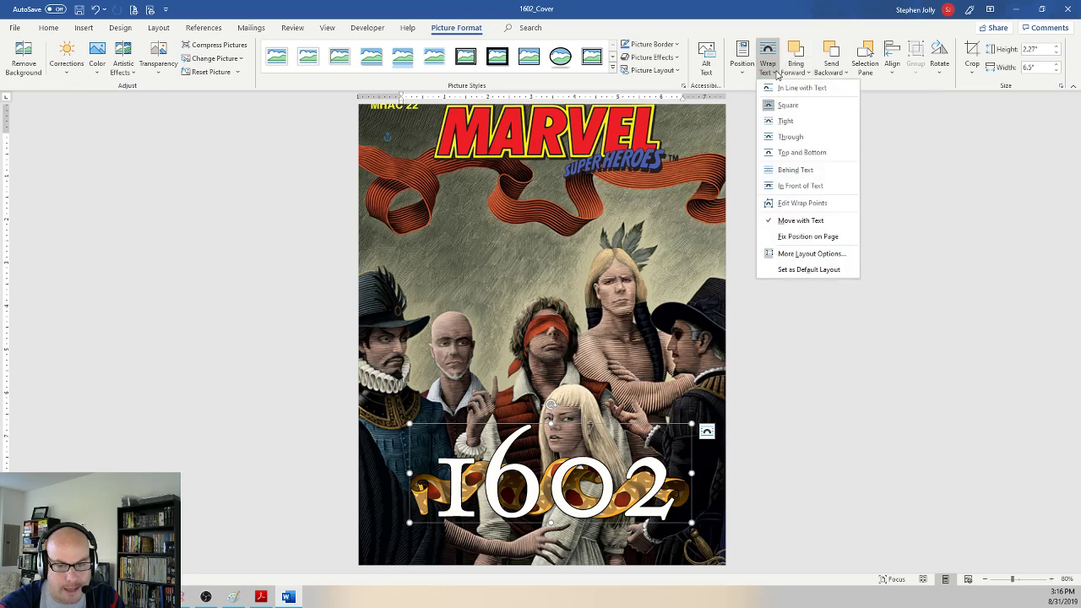
left_click(800, 185)
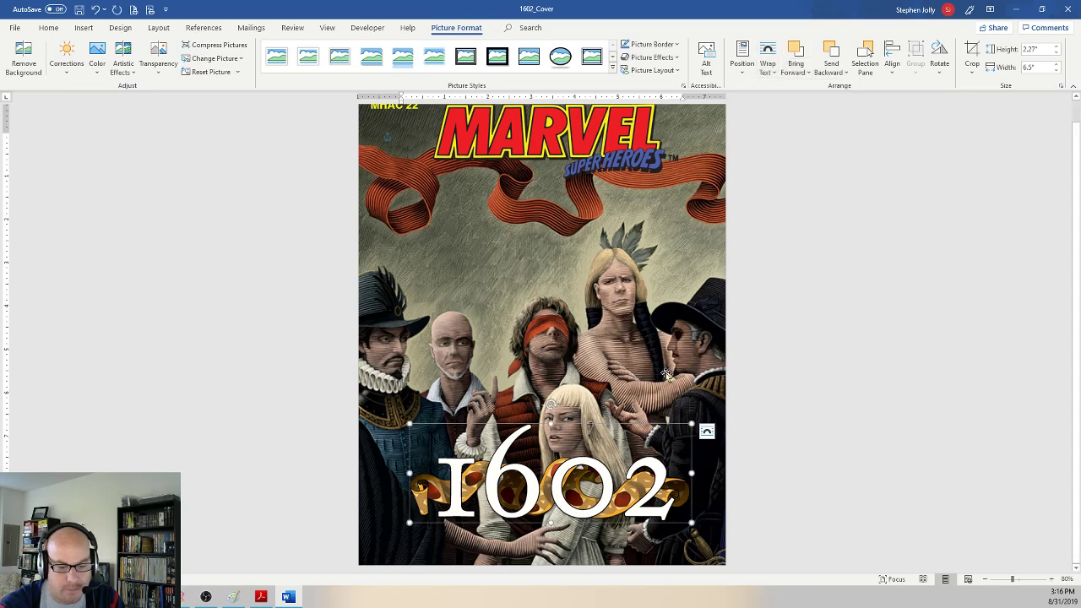
left_click_drag(574, 466, 573, 497)
left_click(823, 449)
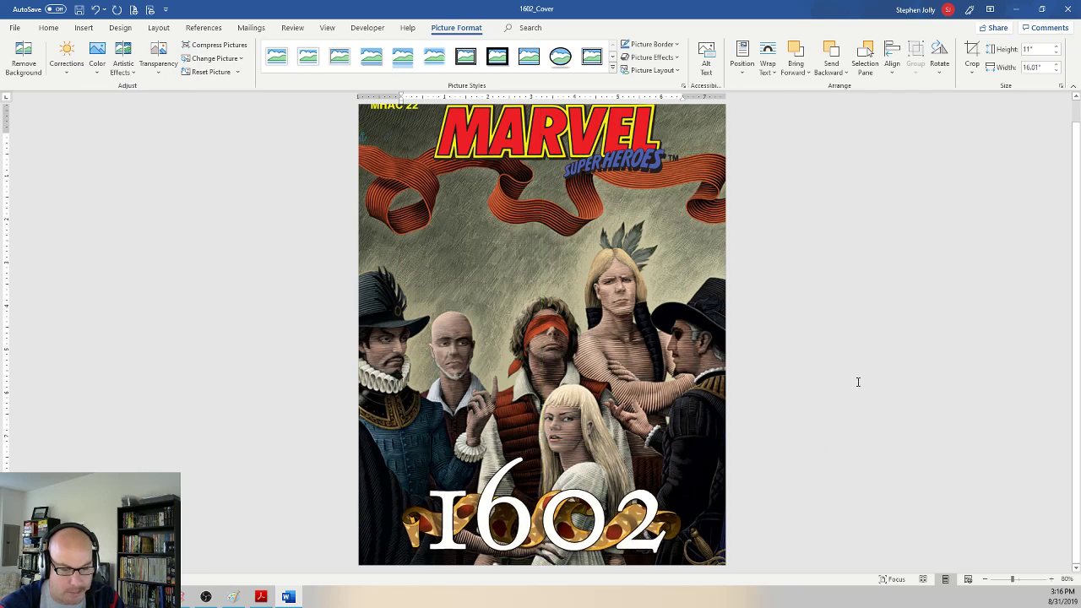
scroll(858, 382, "up", 1)
scroll(859, 380, "down", 1)
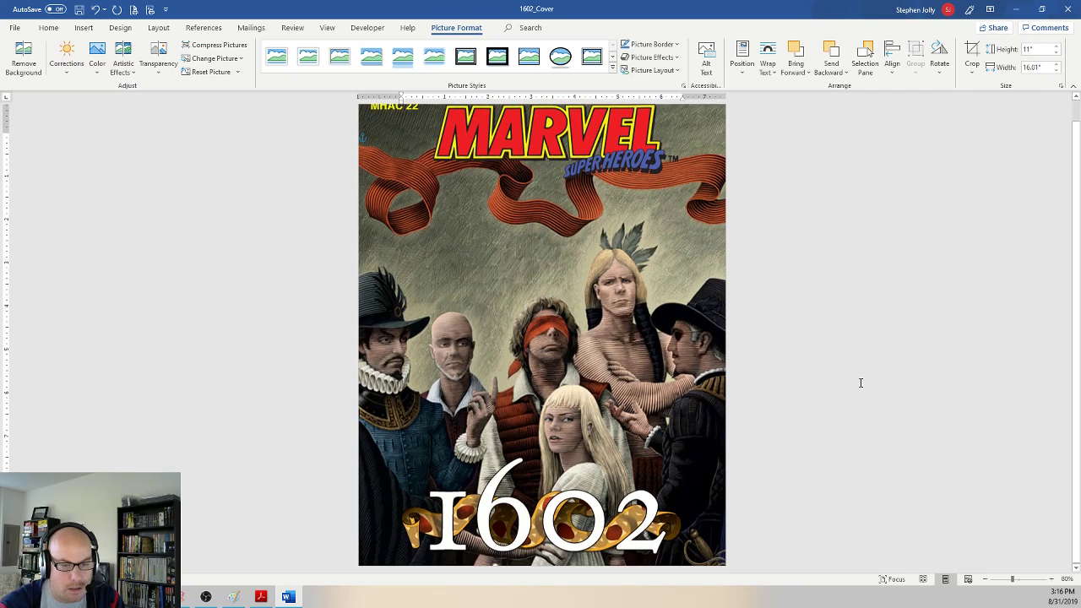
Step: Move the 1602 logo up beneath the MARVEL SUPER HEROES title and shrink it slightly, keeping it horizontally centred
left_click_drag(546, 477, 533, 243)
left_click(861, 309)
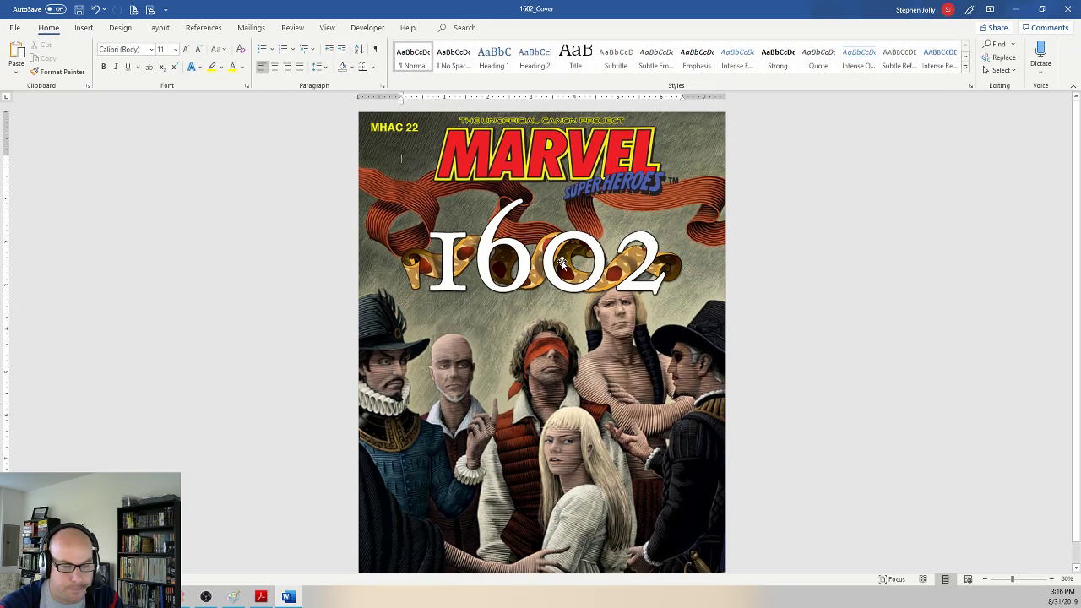
left_click_drag(545, 262, 541, 253)
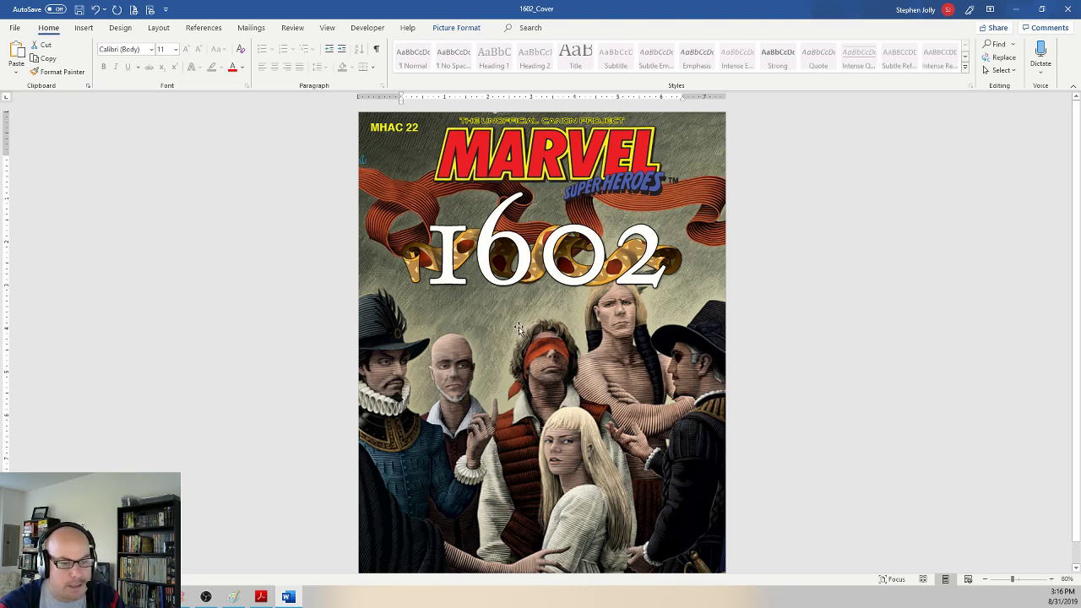
left_click(532, 265)
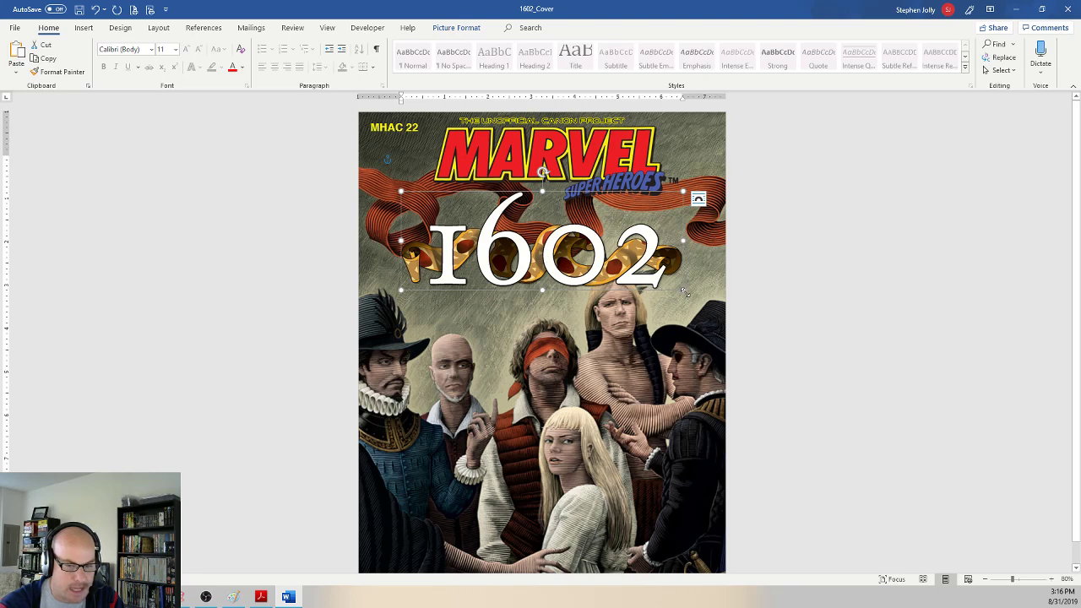
left_click_drag(675, 297, 607, 266)
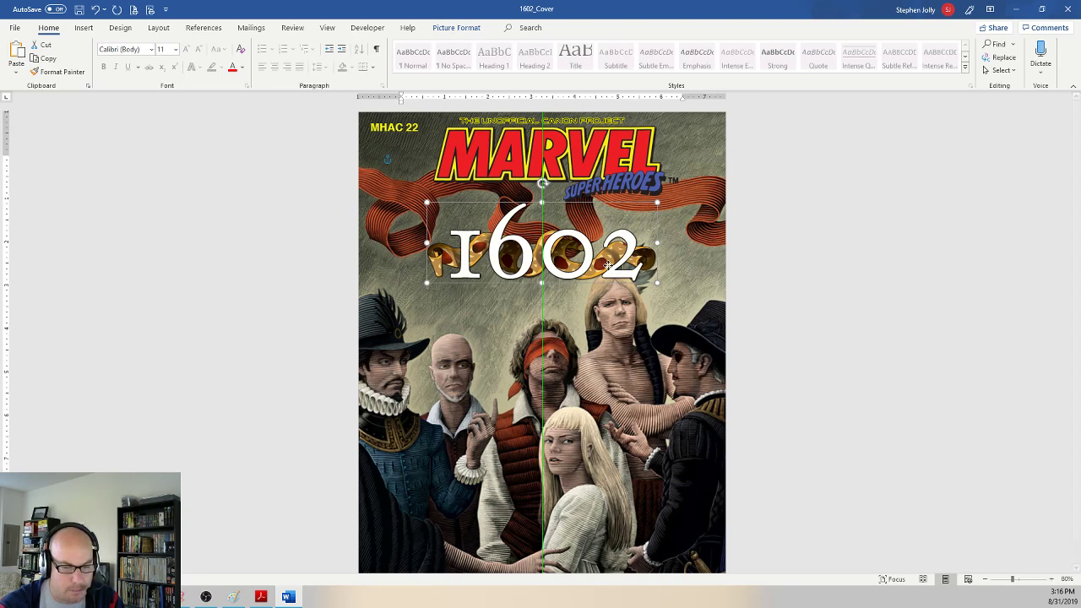
Step: Align the text box reading THE UNOFFICIAL CANON PROJECT to the horizontal centre
left_click(582, 165)
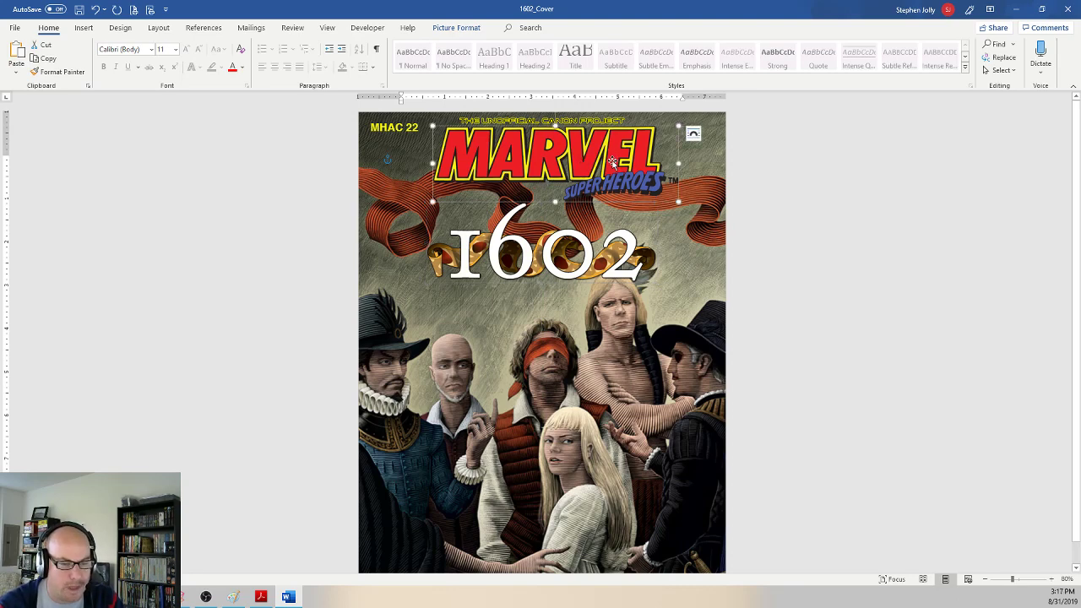
left_click(609, 118)
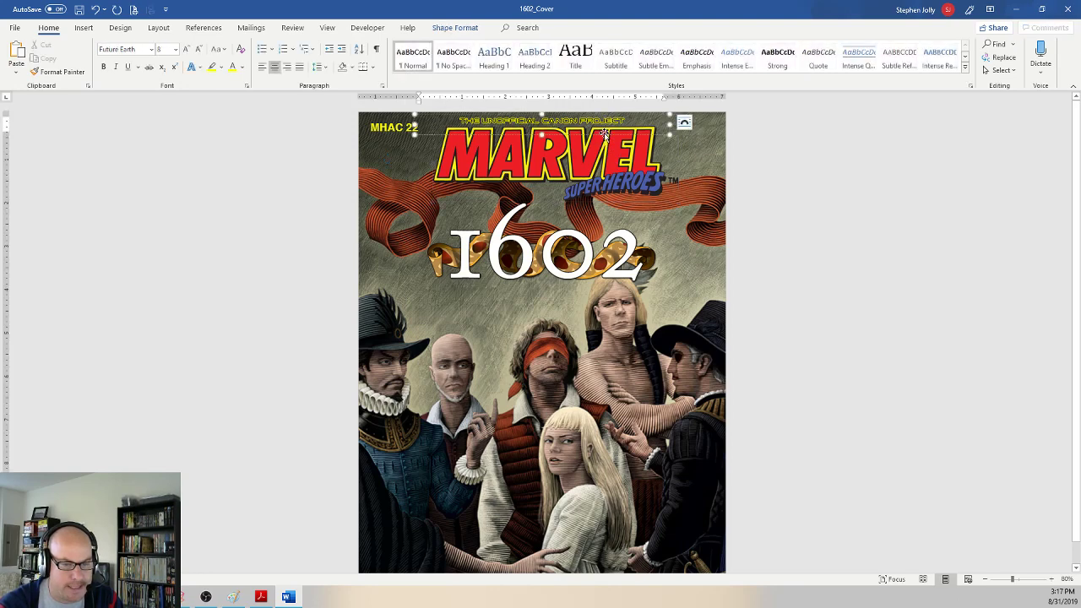
left_click(448, 28)
left_click(915, 63)
left_click(923, 102)
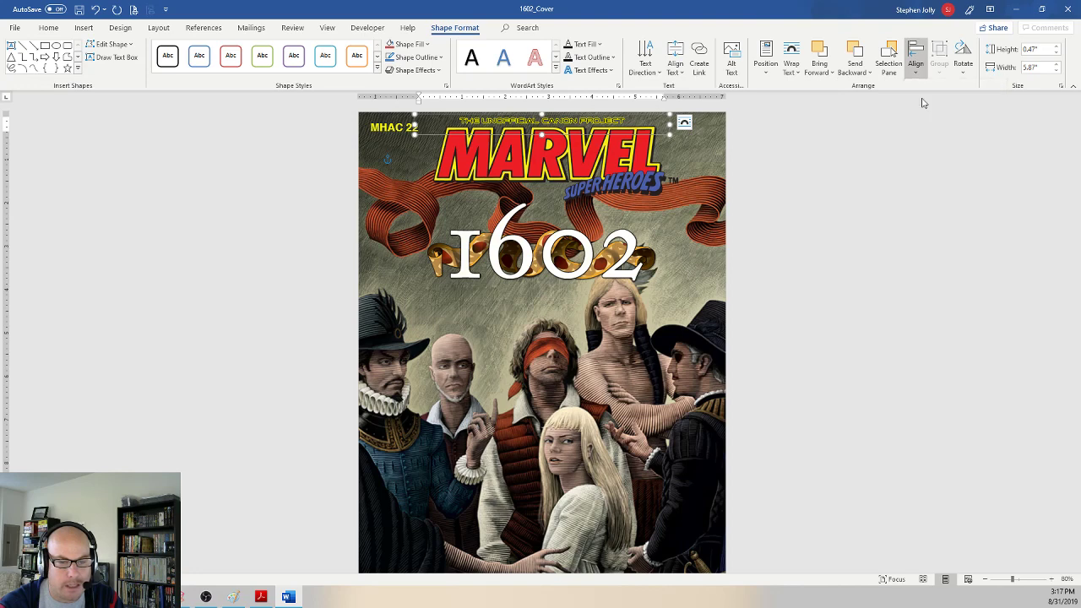
left_click(864, 203)
Step: Nudge the MARVEL SUPER HEROES title picture slightly left so it sits more centrally above the 1602 logo
left_click(614, 145)
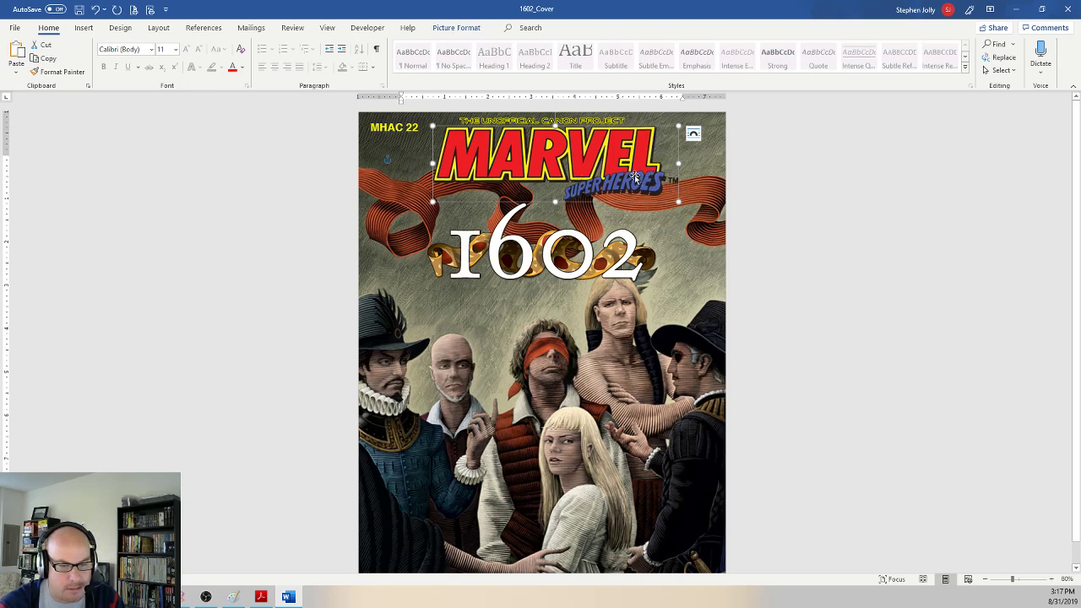
left_click_drag(628, 176, 625, 175)
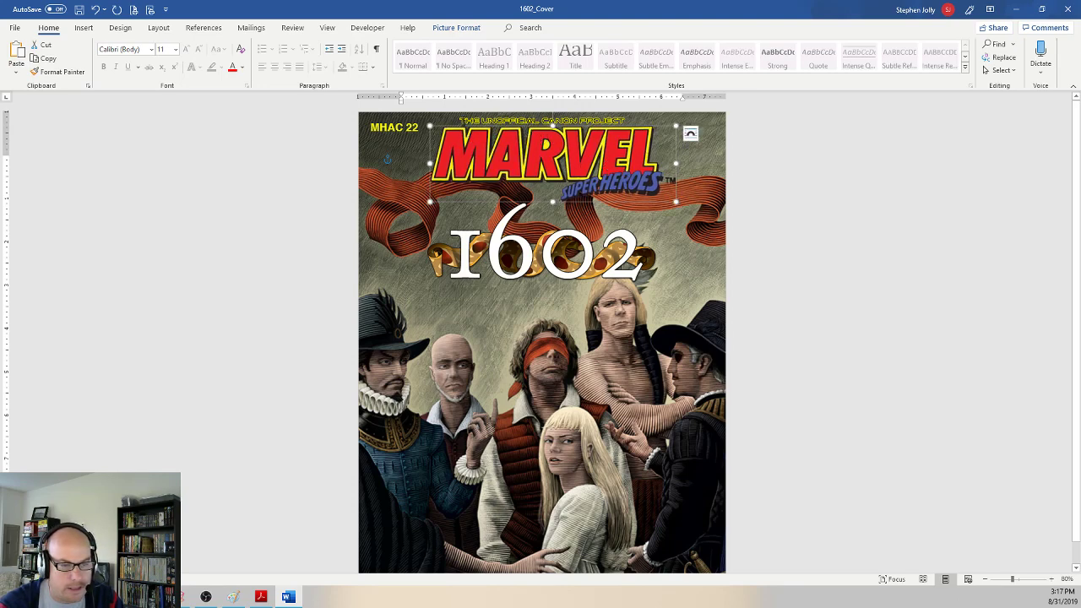
key("Left")
key("Left")
key("Left")
key("Left")
key("Left")
key("Left")
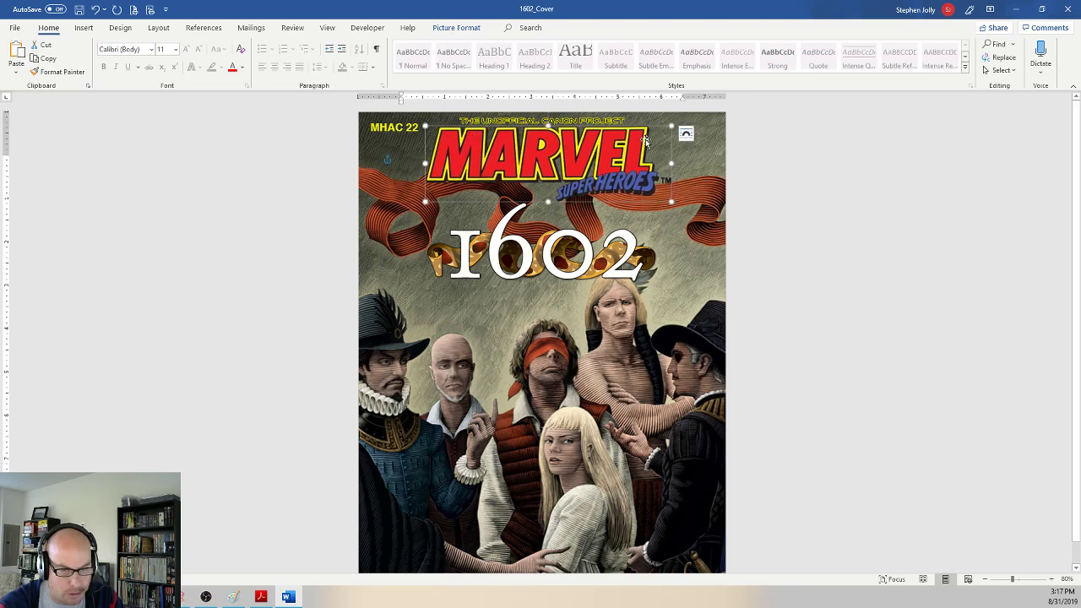
key("Left")
key("Left")
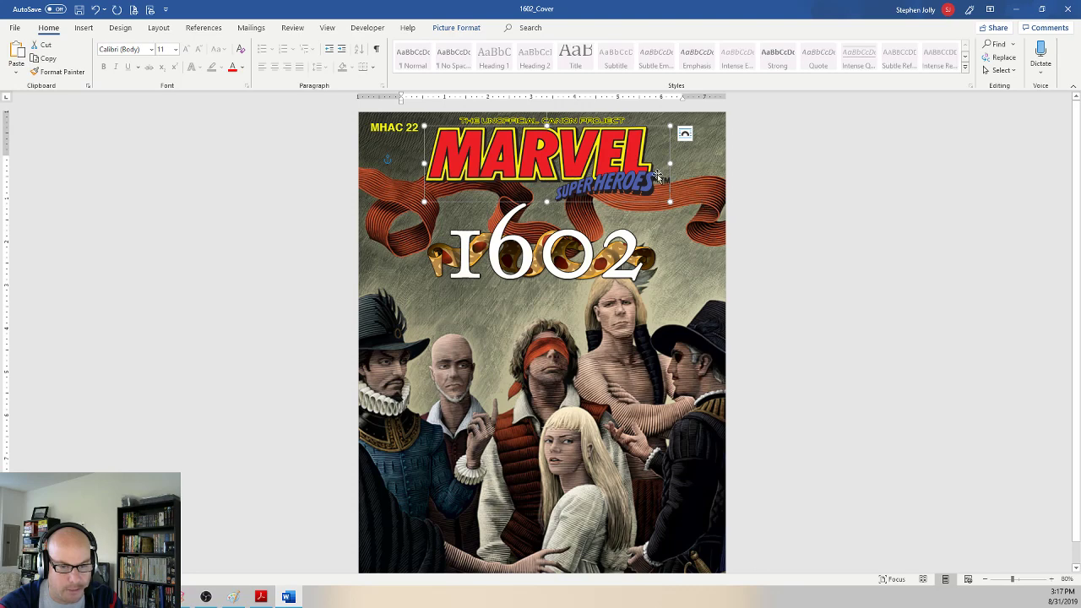
left_click(745, 197)
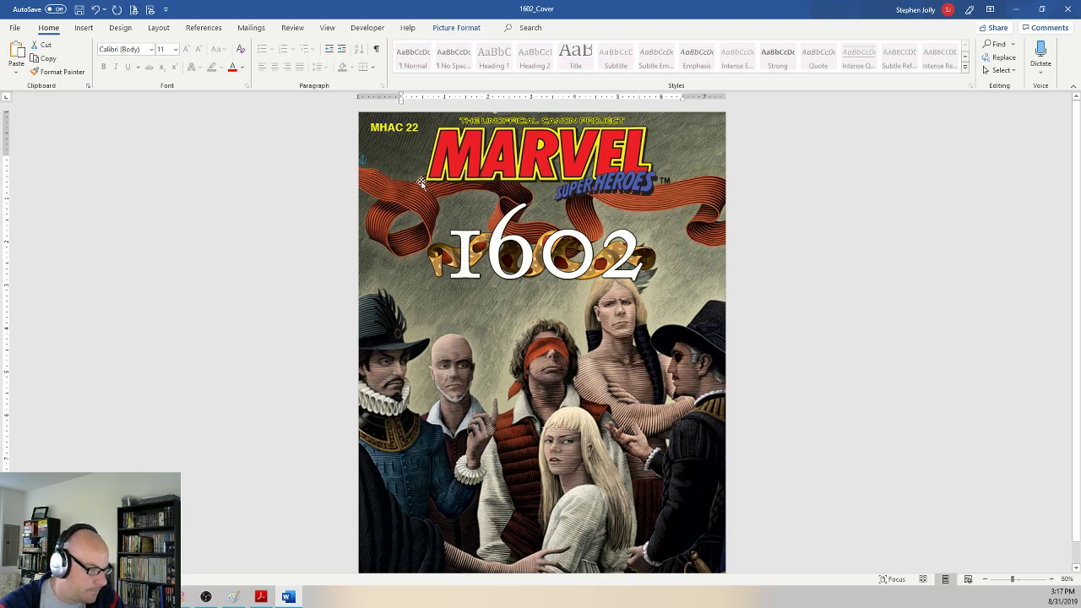
left_click(847, 213)
scroll(836, 306, "down", 1)
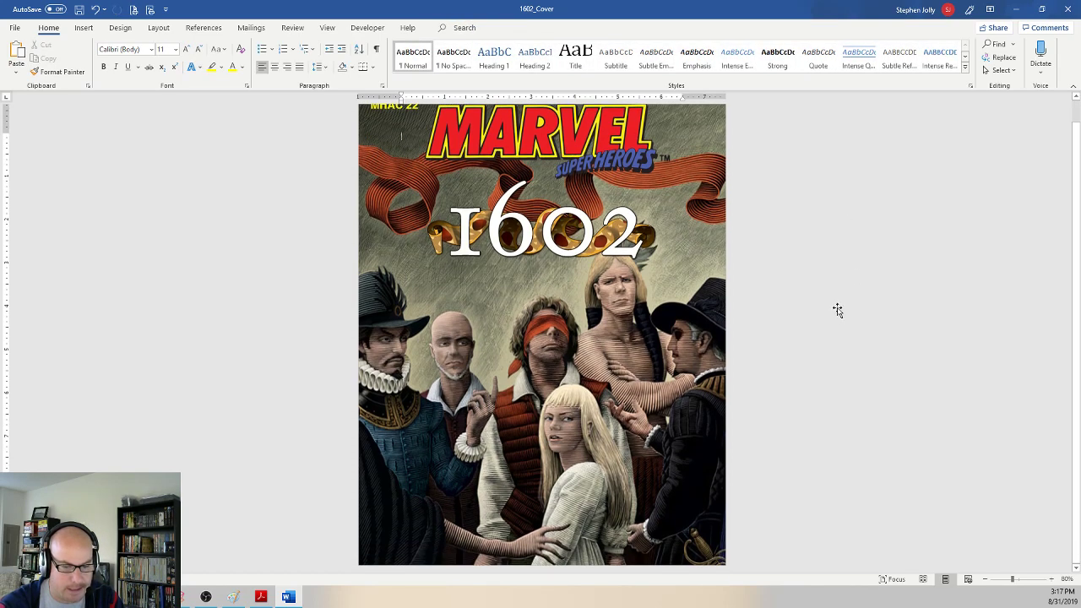
scroll(785, 325, "up", 1)
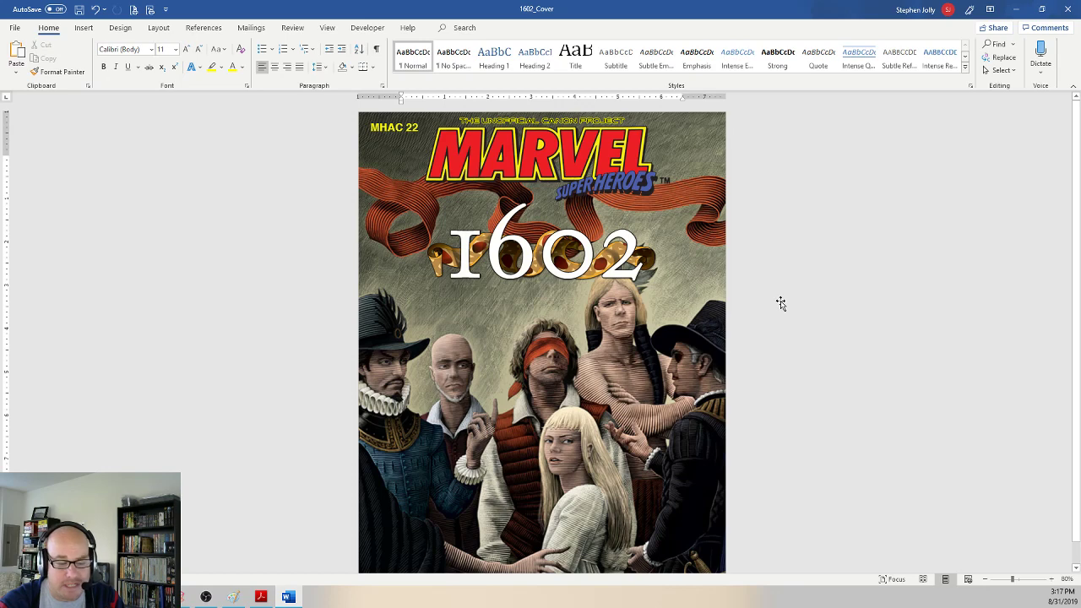
left_click(601, 257)
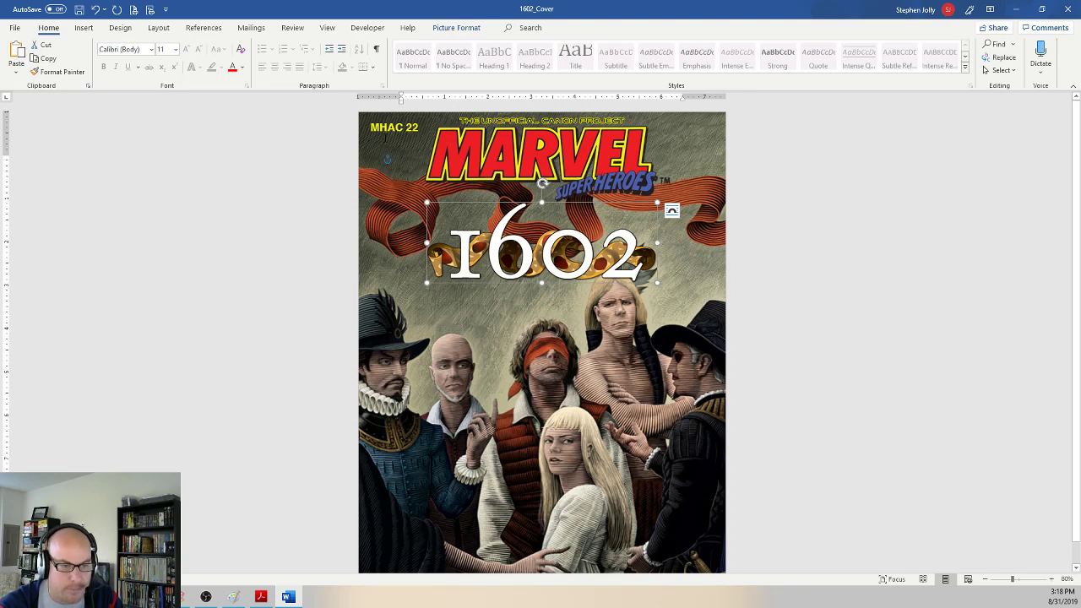
left_click(393, 127)
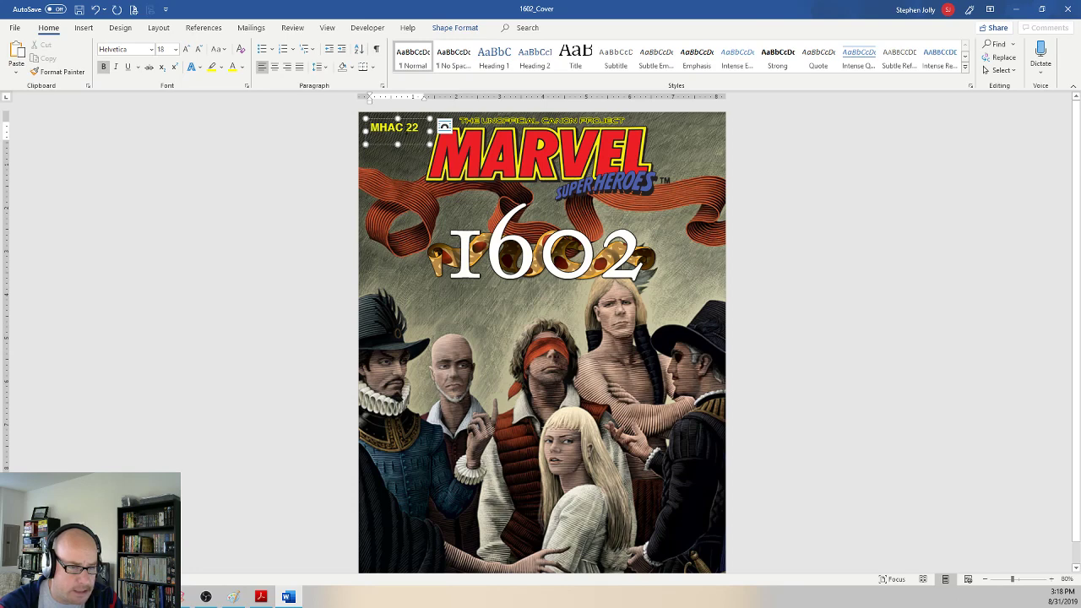
left_click(724, 239)
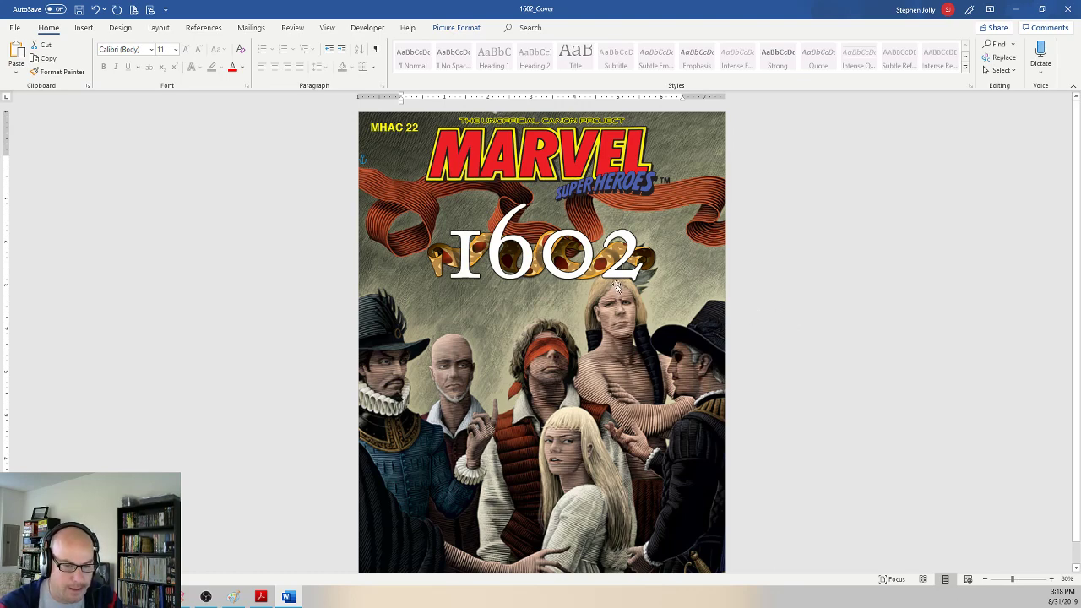
left_click(587, 274)
left_click(764, 286)
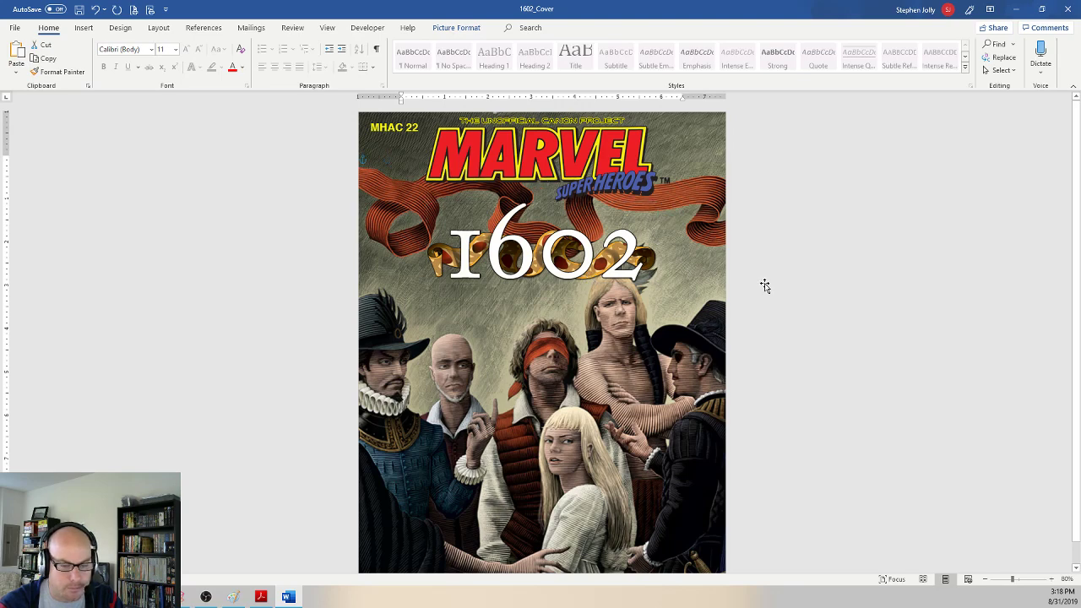
left_click(554, 261)
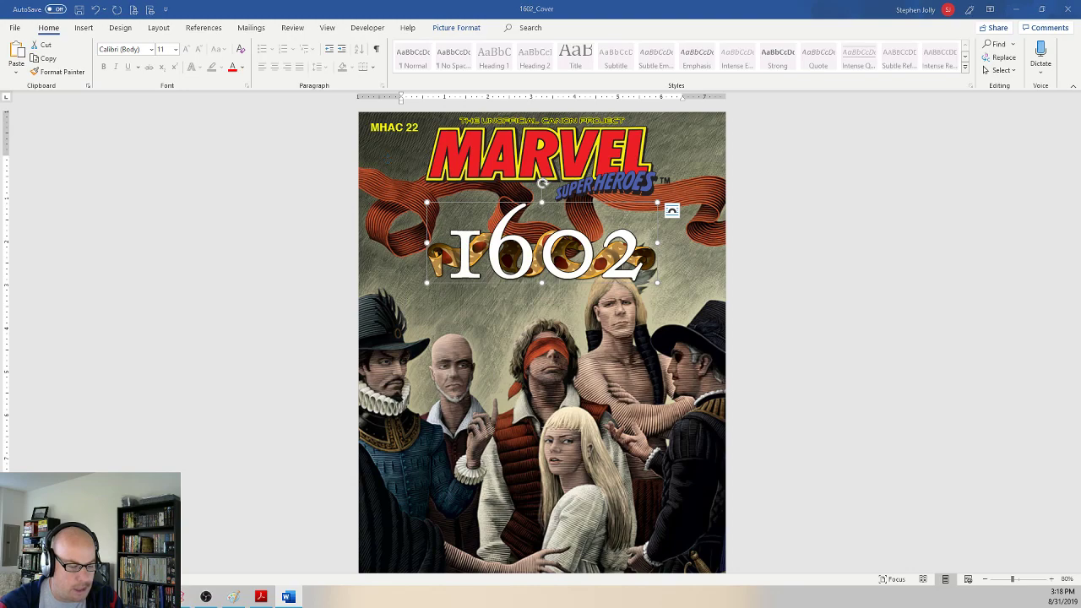
Step: Switch to the browser's Marvel 1602 Vol 1 1 page on the Marvel Database and open the Marvel 1602 Vol 1 series page
left_click(228, 549)
left_click(78, 10)
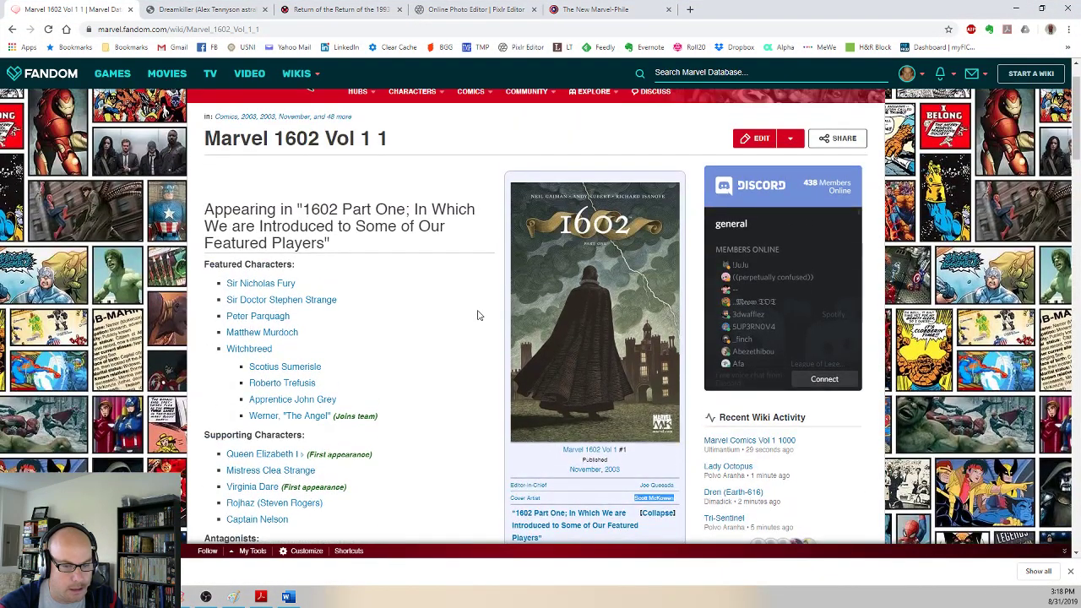
scroll(448, 324, "down", 1)
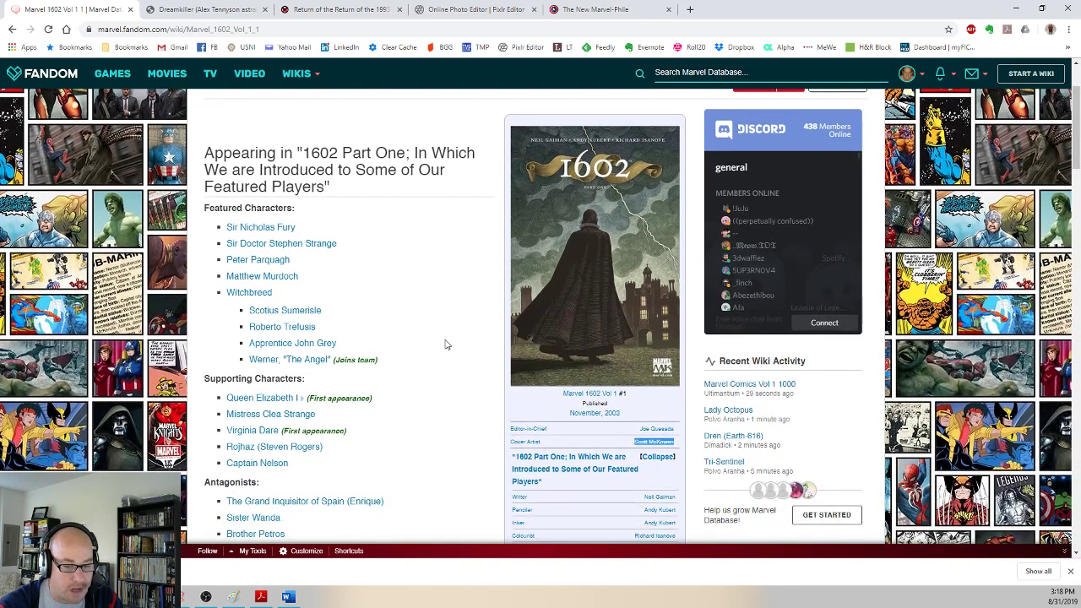
left_click(579, 395)
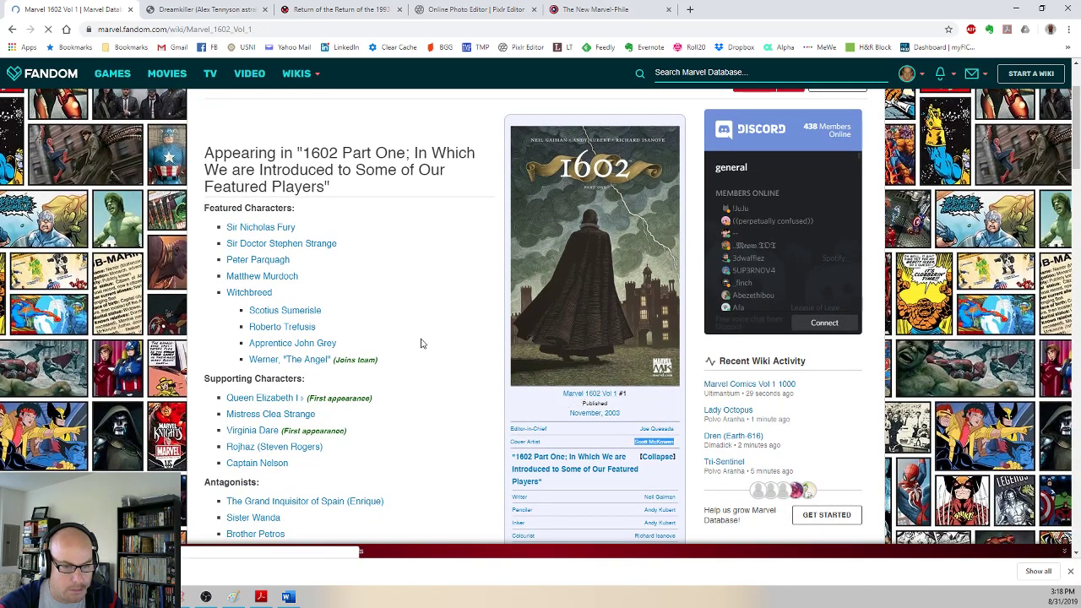
Step: Look through the Marvel 1602 Vol 1 issue covers and the Textless Covers gallery
scroll(422, 343, "down", 4)
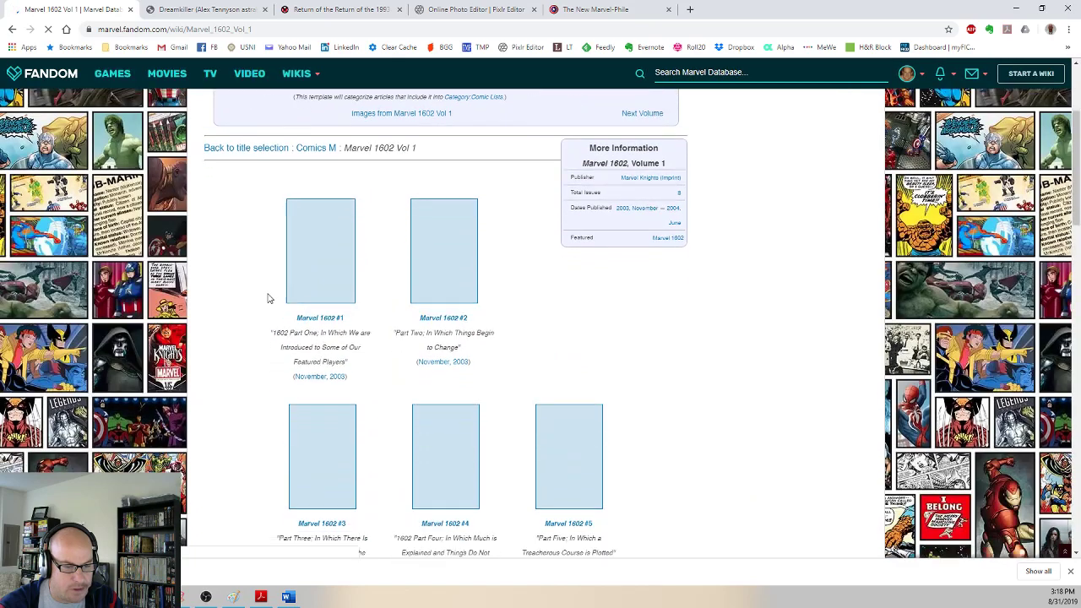
scroll(258, 251, "up", 1)
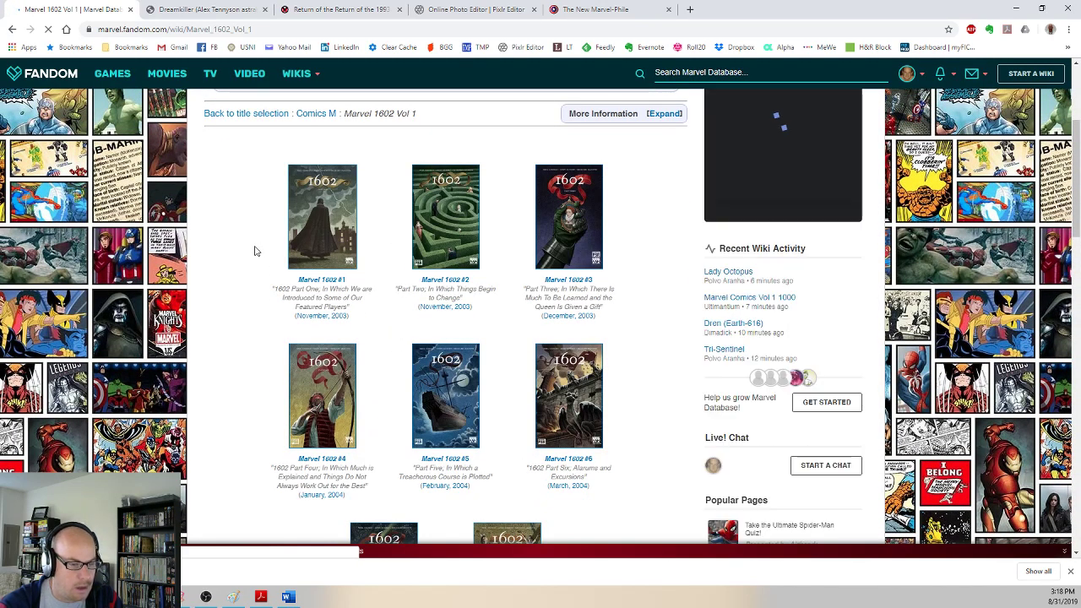
scroll(256, 251, "down", 2)
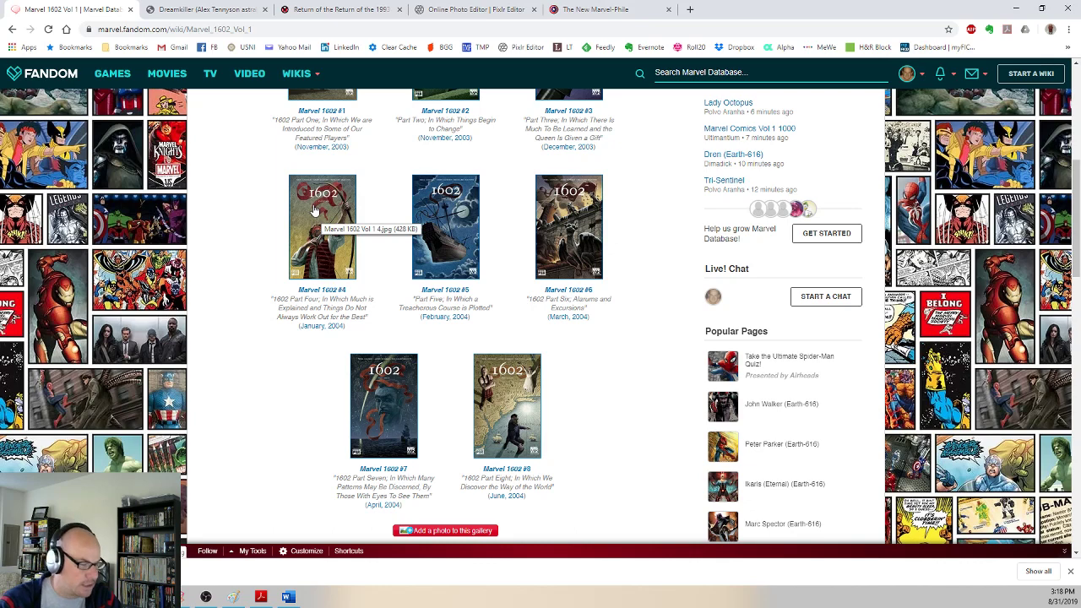
scroll(270, 338, "down", 1)
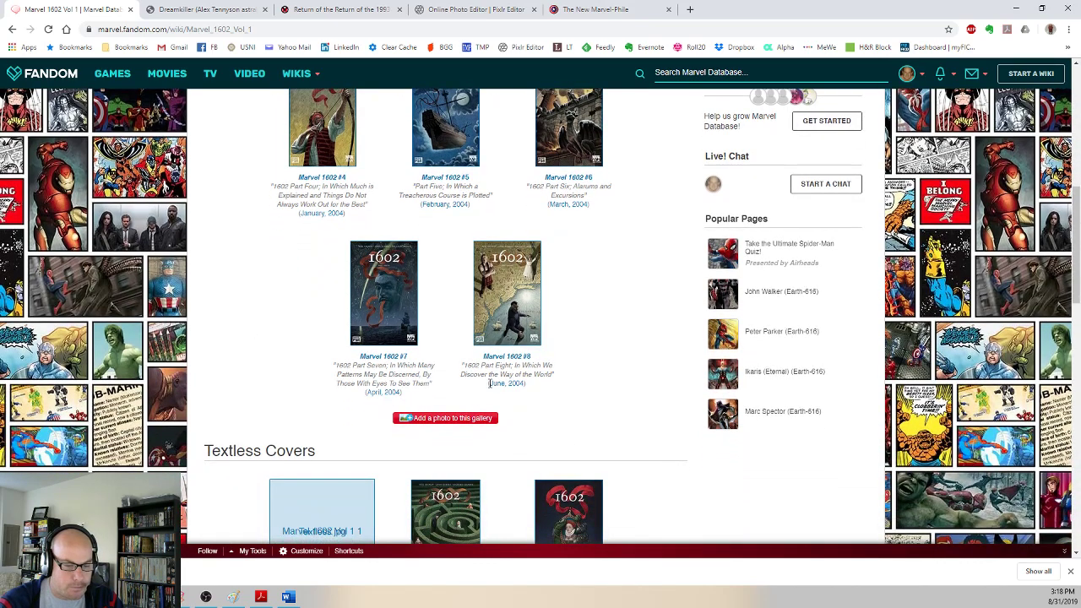
scroll(361, 366, "down", 3)
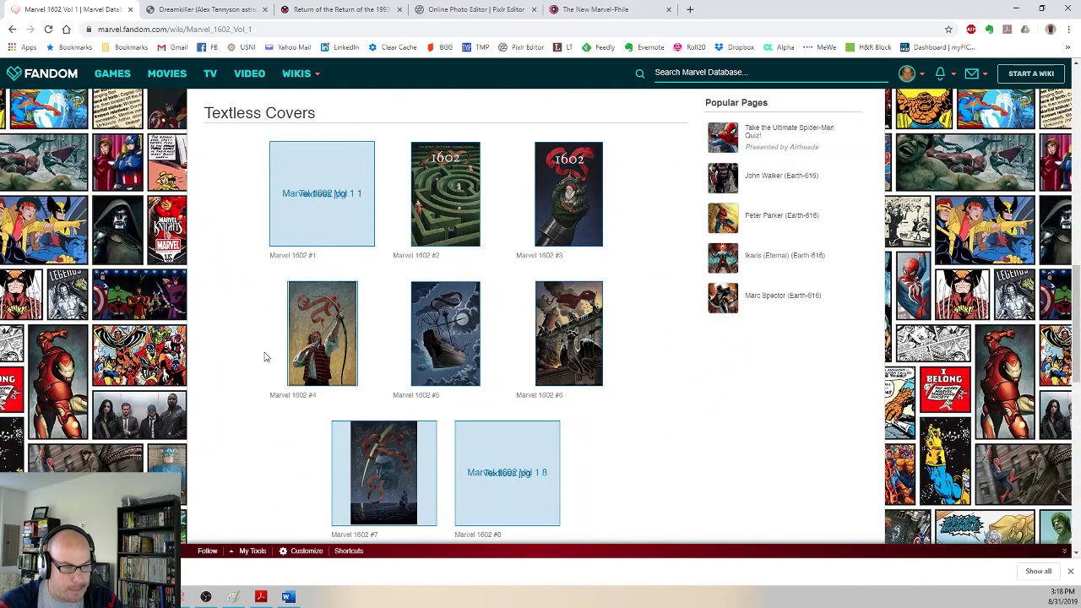
scroll(265, 355, "down", 2)
scroll(265, 355, "up", 10)
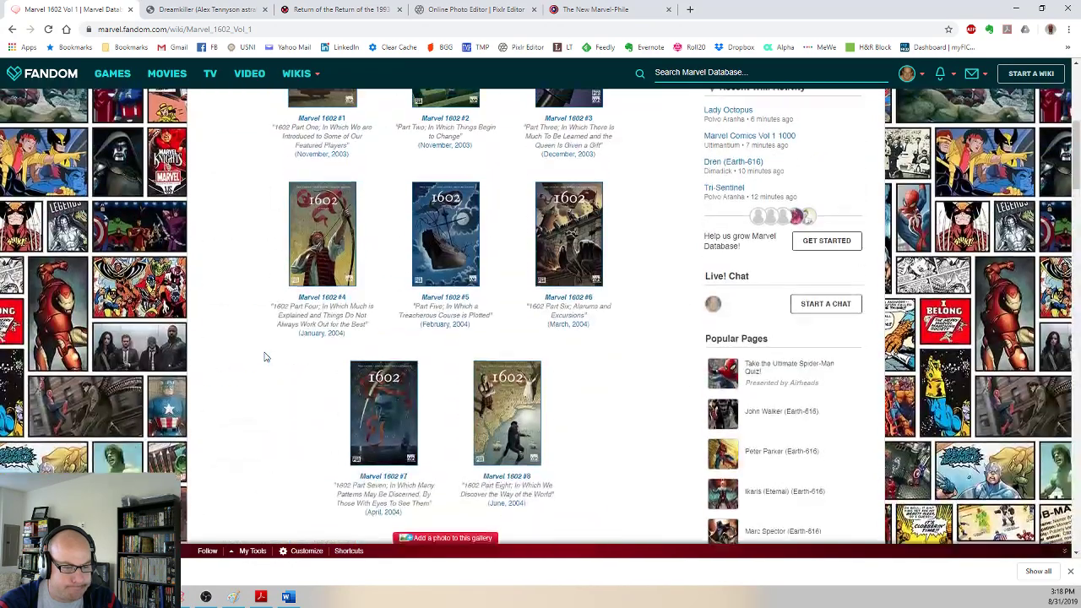
scroll(256, 296, "up", 1)
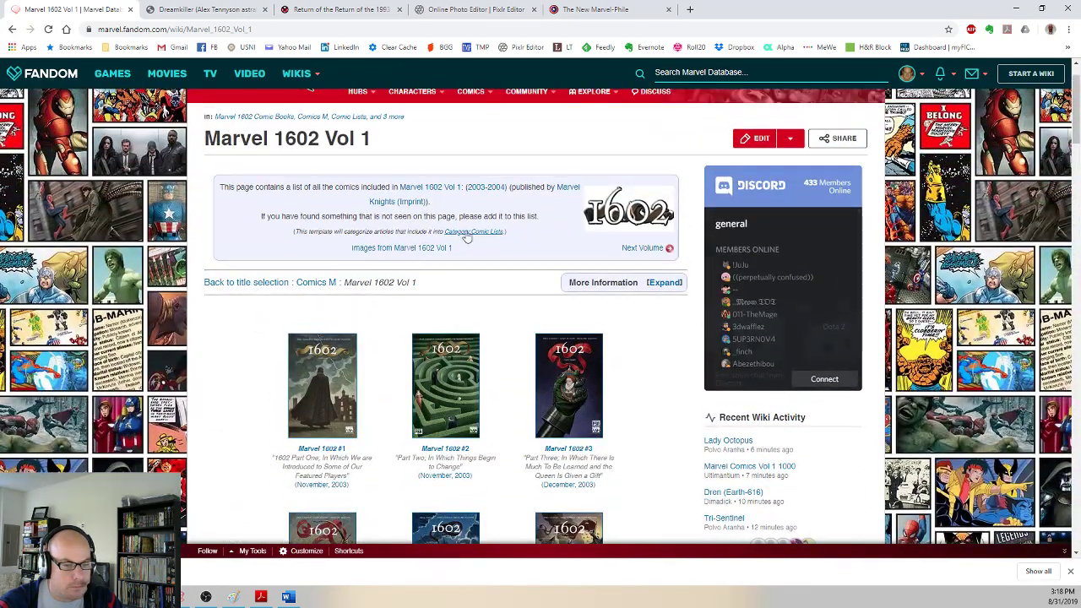
Step: Open the next volume, Marvel 1602: New World Vol 1, and look over its issue covers
left_click(635, 248)
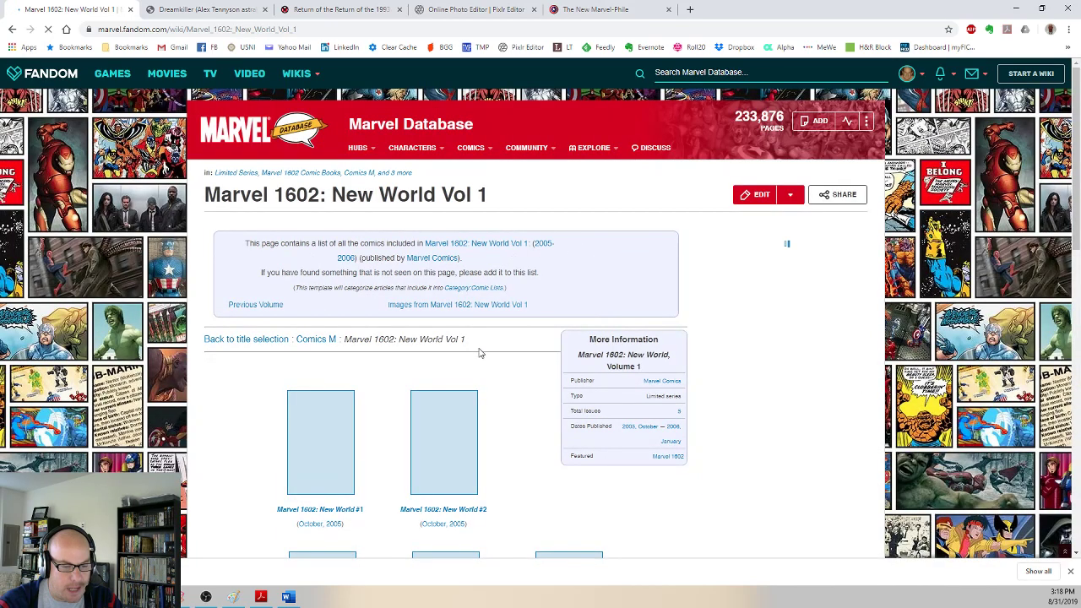
scroll(518, 356, "down", 2)
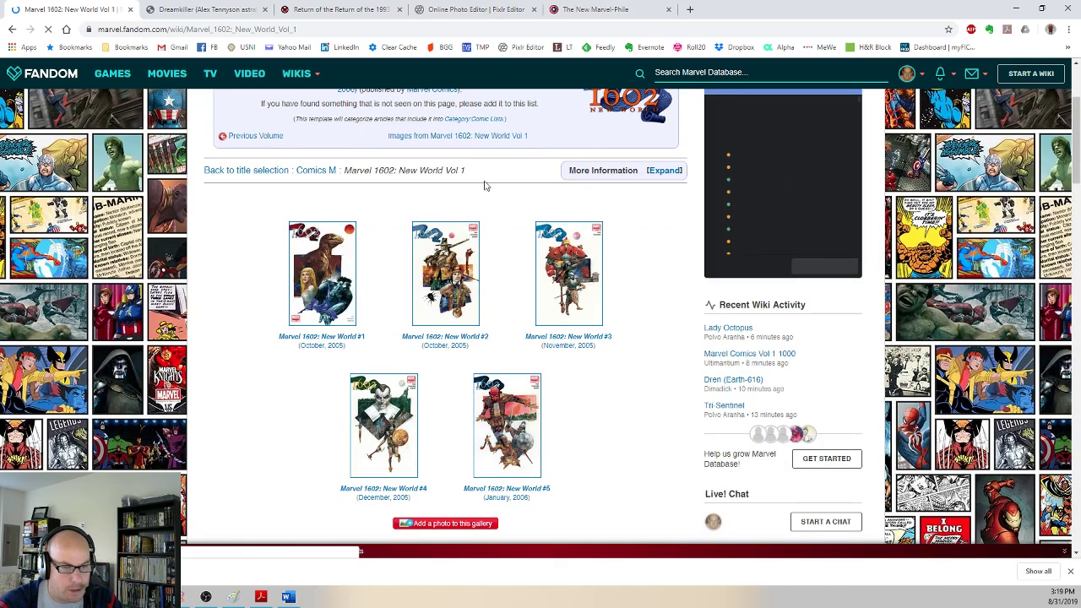
Step: Return to the 1602_Cover document in Word and move the 1602 logo down and toward the page's left edge
scroll(482, 183, "up", 2)
left_click(1016, 9)
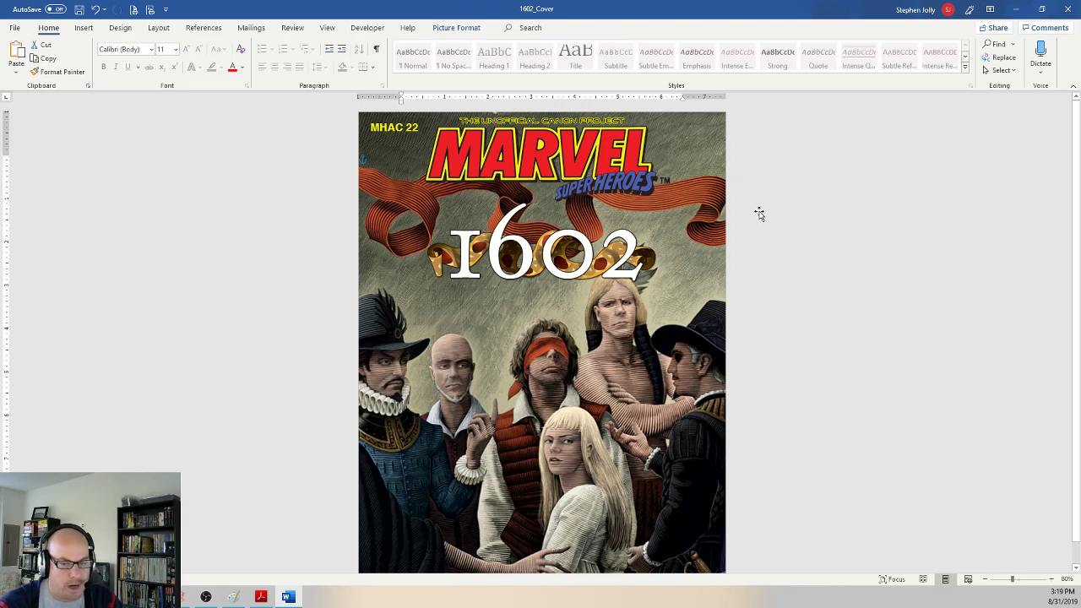
left_click_drag(541, 268, 539, 268)
scroll(541, 262, "down", 1)
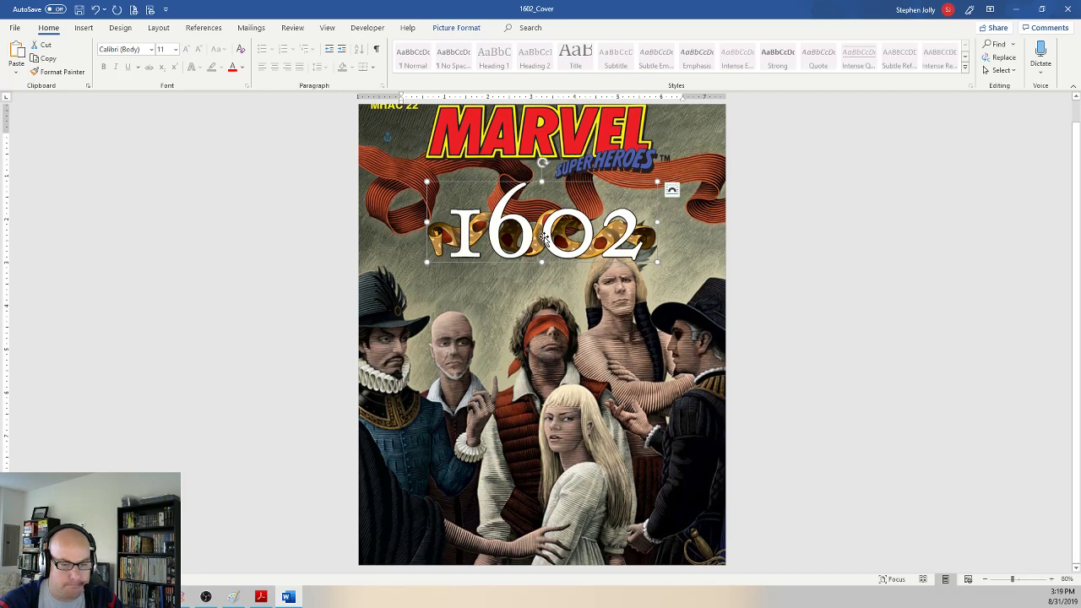
left_click_drag(545, 237, 476, 280)
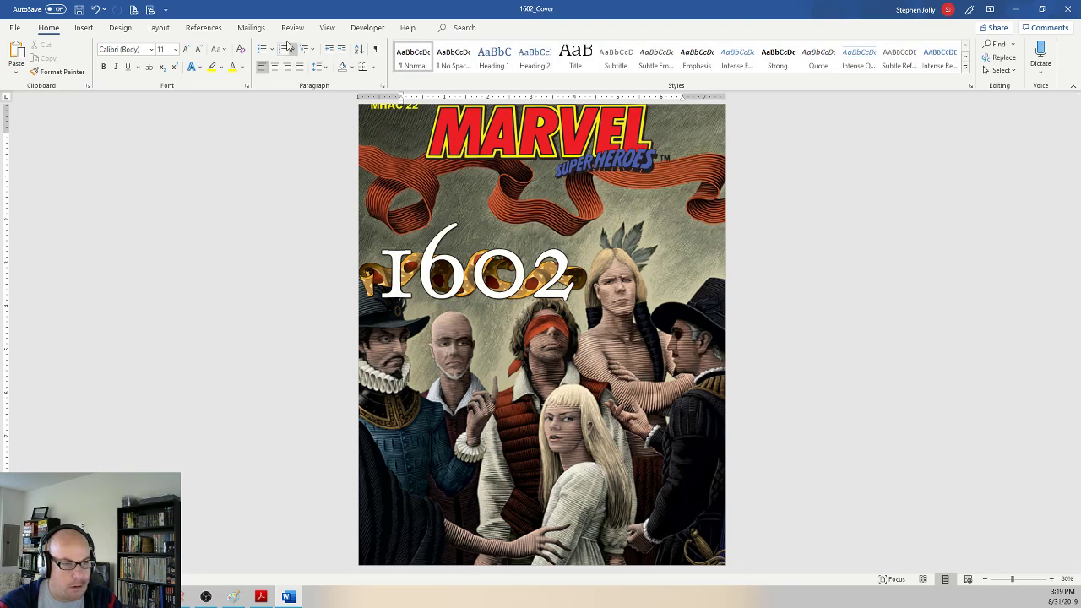
Step: Insert a Simple Text Box above the 1602 logo and replace its placeholder text with MARVEL
left_click(84, 27)
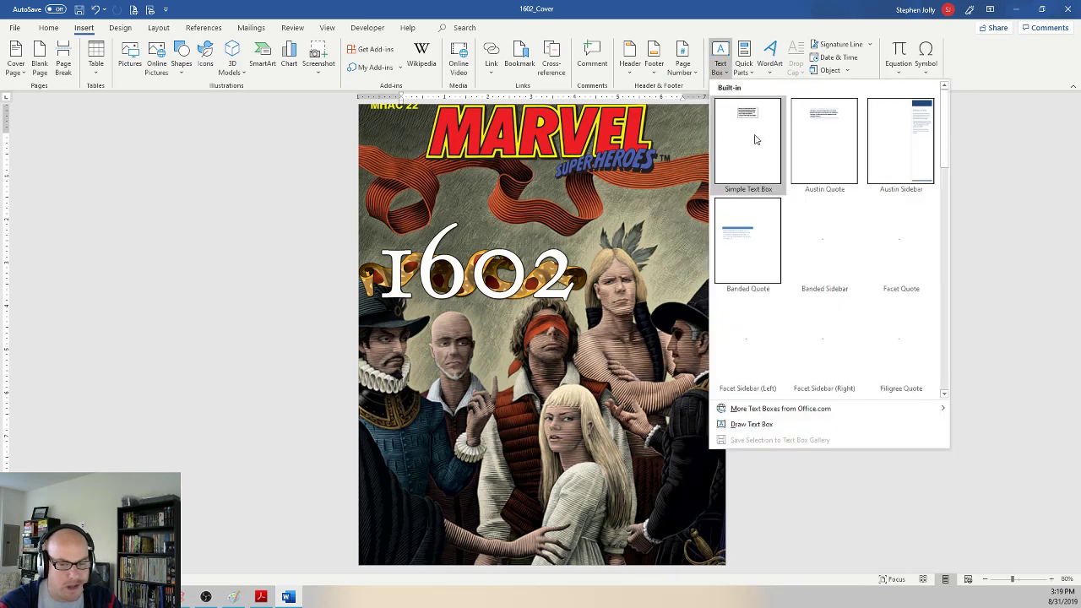
left_click(756, 141)
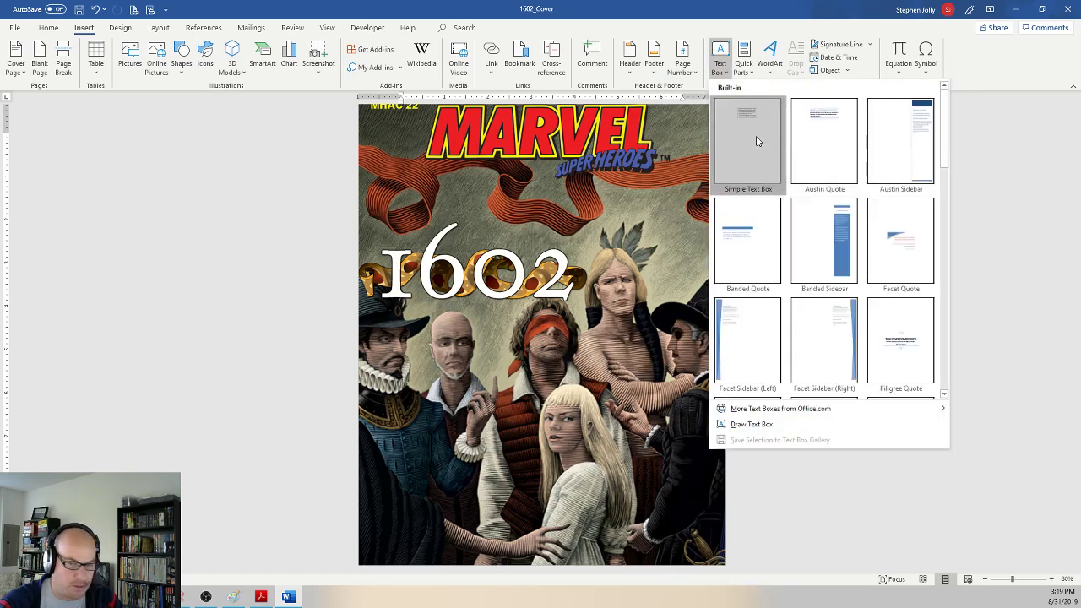
left_click_drag(563, 197, 550, 230)
left_click(556, 222)
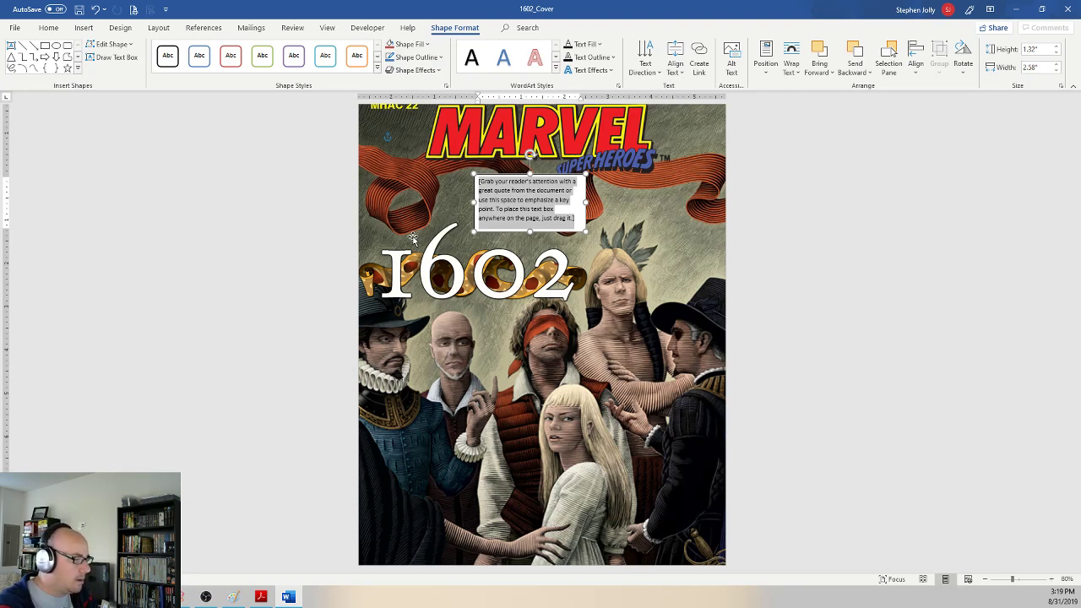
type("MARVEL")
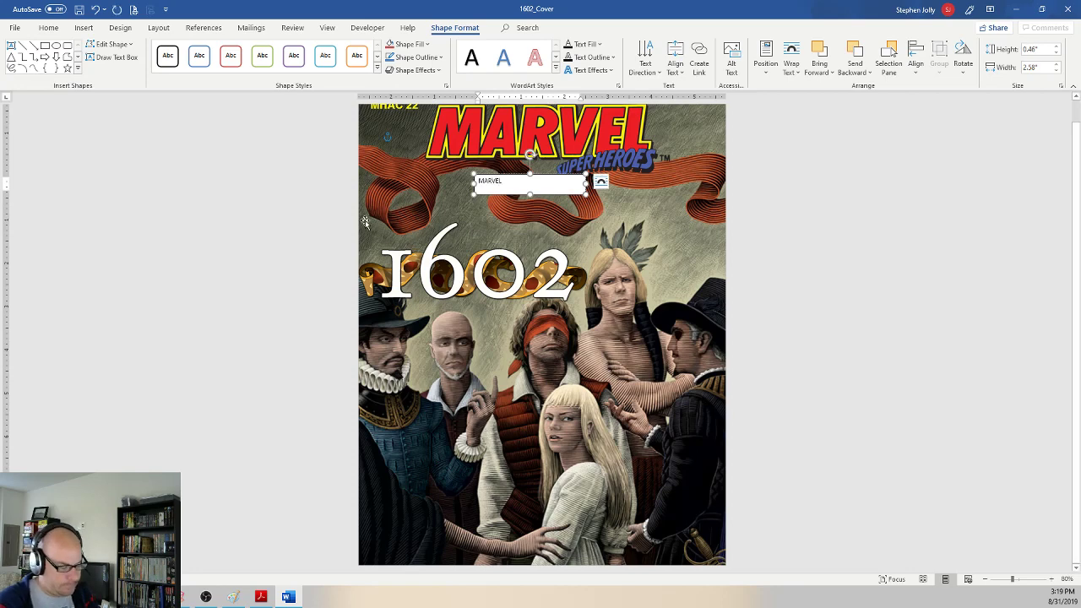
Step: Enlarge the MARVEL text to 72 pt and widen its text box so the word fits on one line
key("ctrl+a")
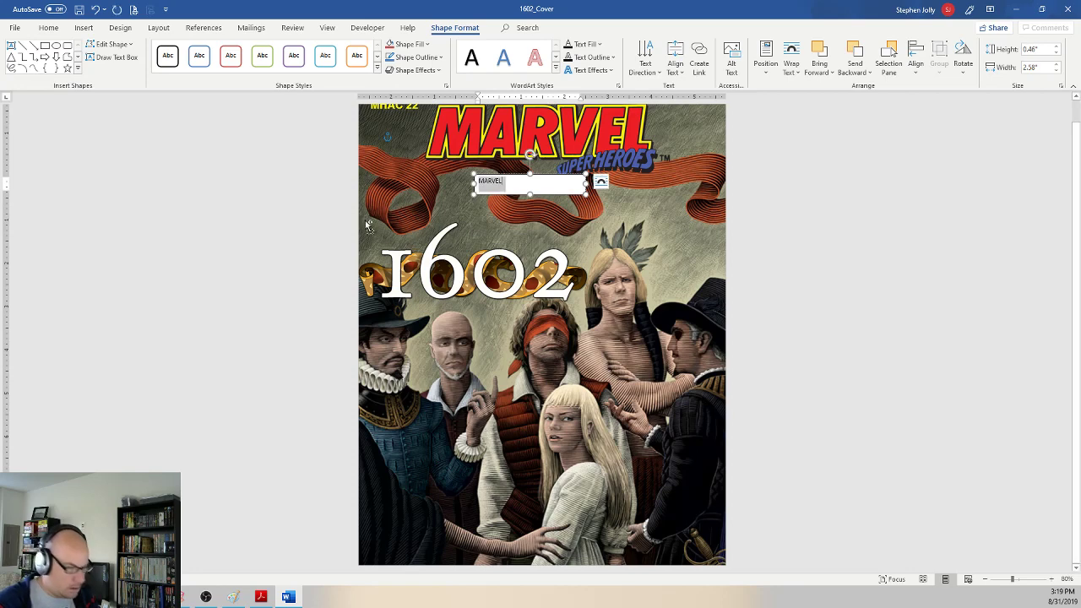
left_click(48, 27)
left_click(185, 49)
left_click(185, 49)
left_click(185, 49)
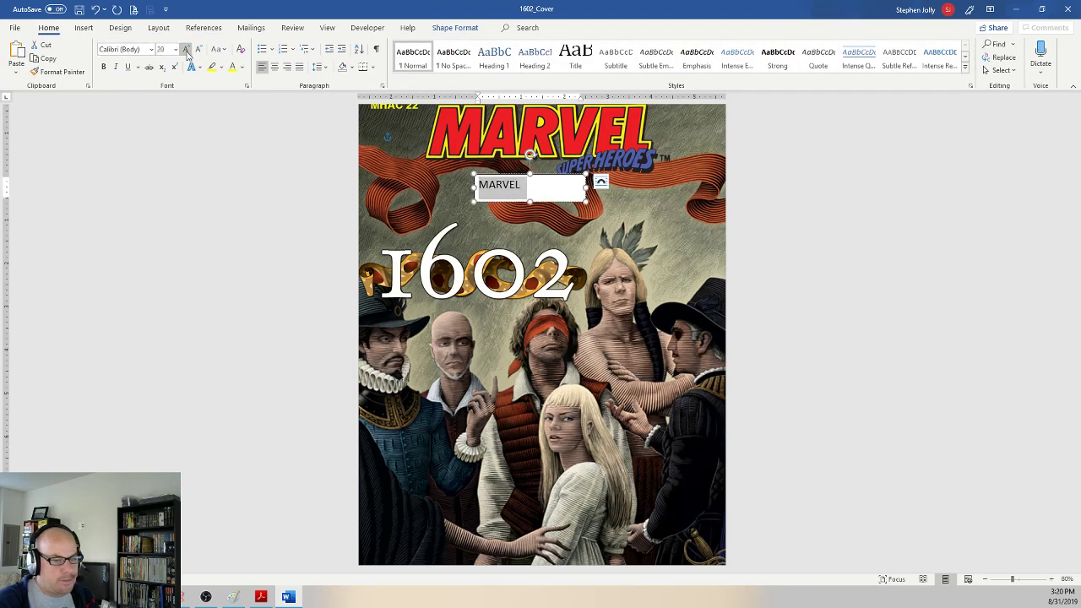
left_click(184, 49)
left_click(185, 49)
left_click(185, 49)
left_click(185, 49)
left_click(185, 49)
left_click(185, 49)
left_click(185, 49)
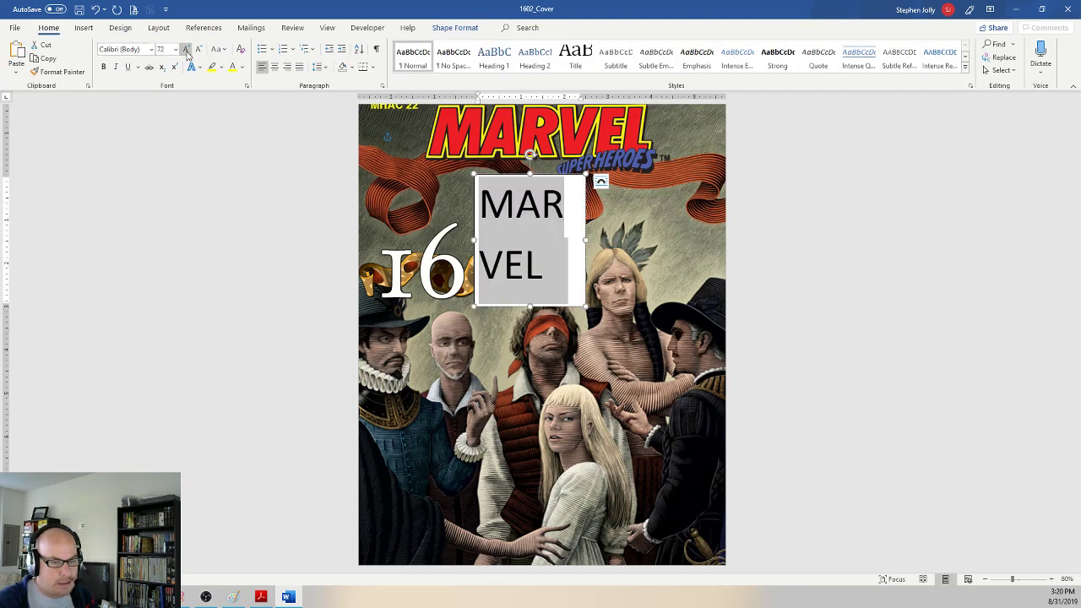
left_click_drag(582, 239, 675, 235)
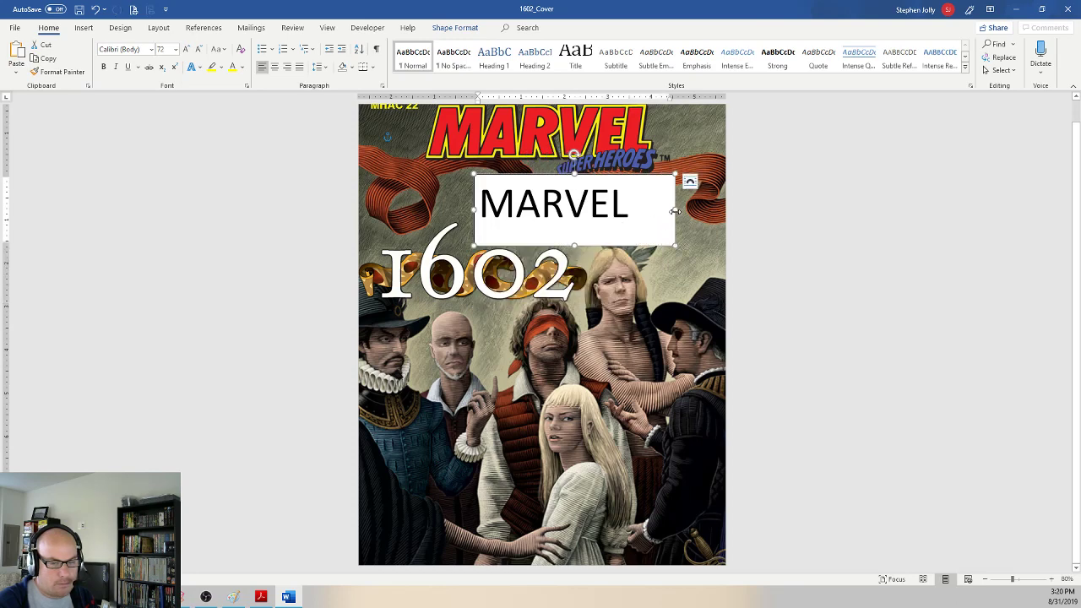
Step: Format the MARVEL text in bold Bookman Old Style and widen its text box to about 5.4 inches to keep it on one line
triple_click(528, 201)
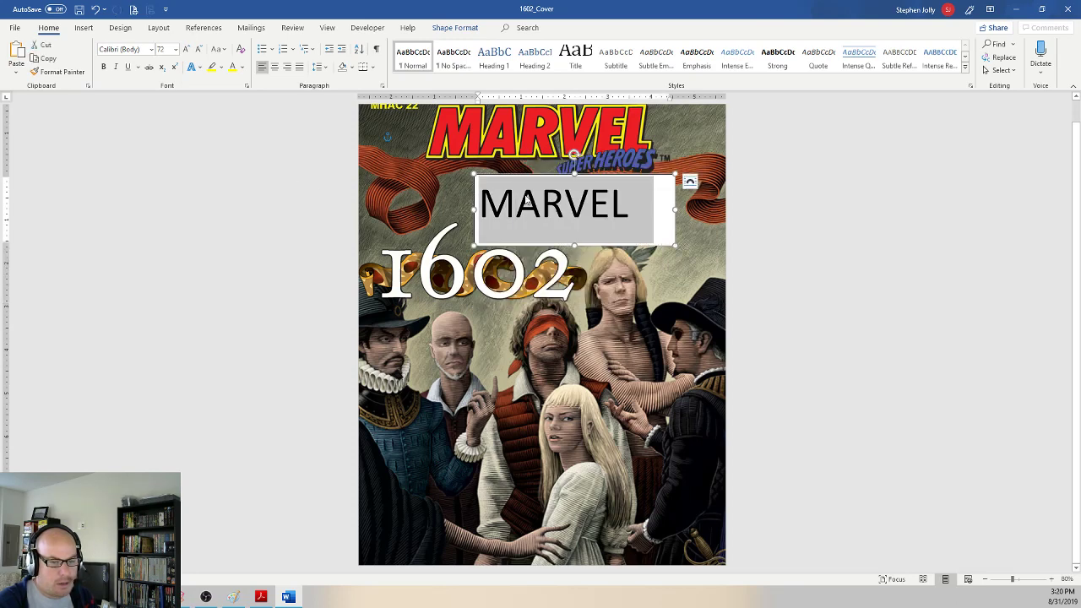
left_click(152, 49)
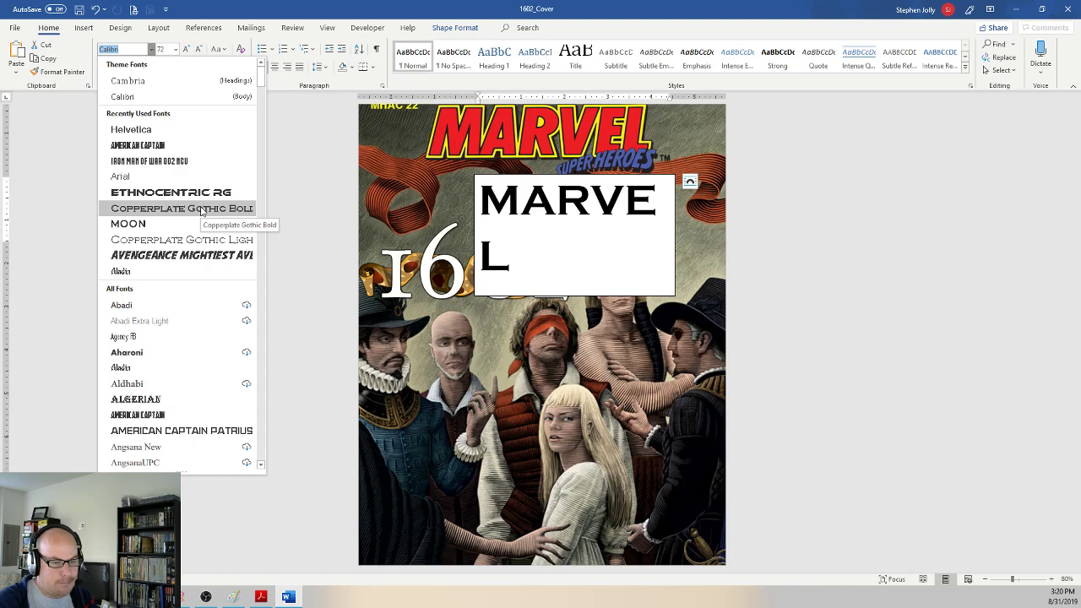
scroll(192, 277, "down", 4)
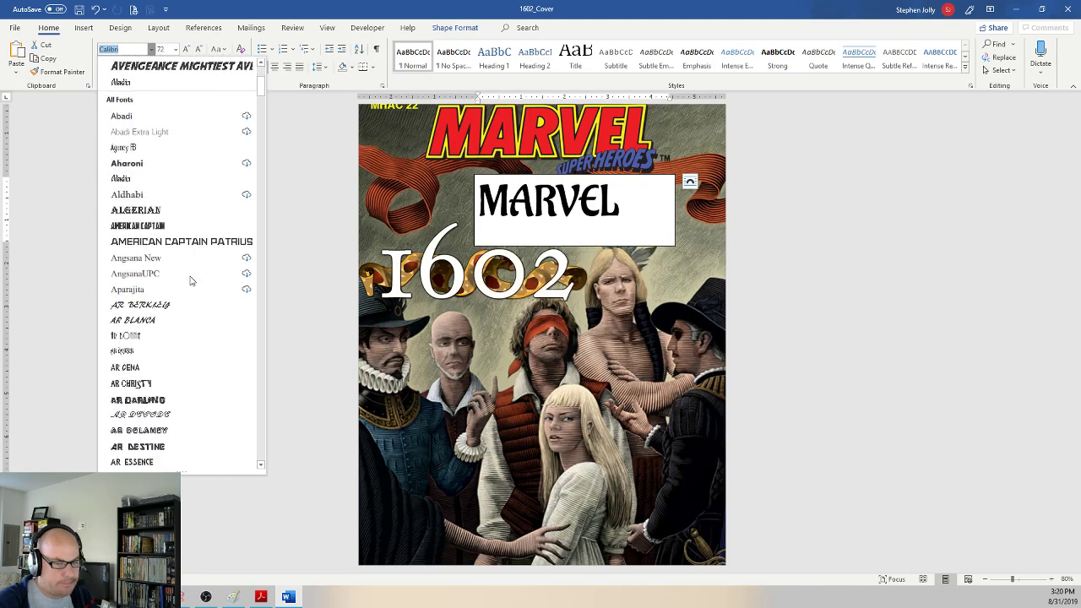
scroll(191, 280, "down", 10)
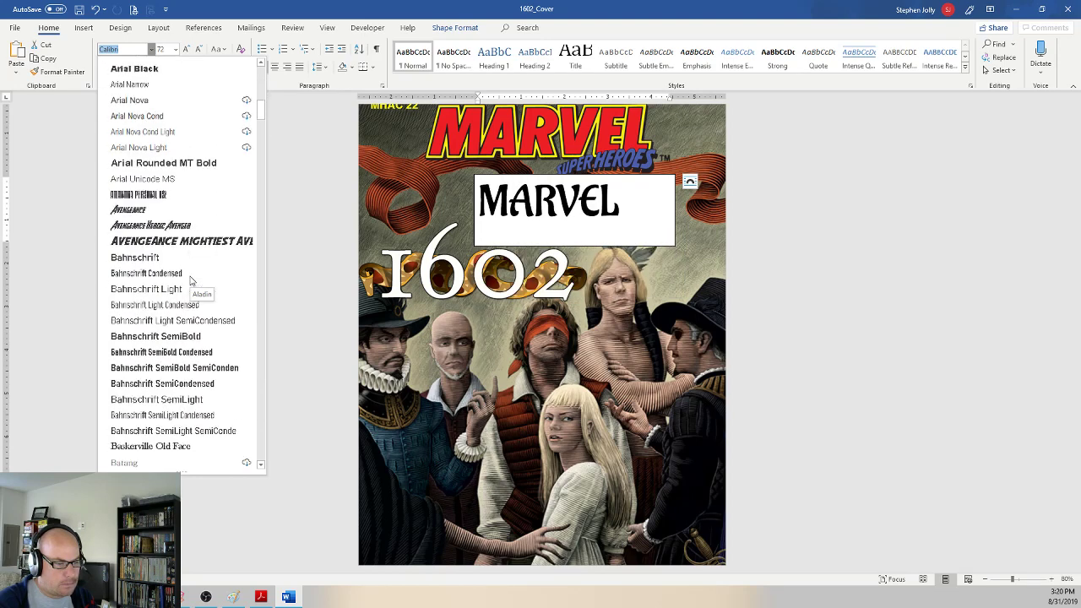
scroll(191, 281, "down", 9)
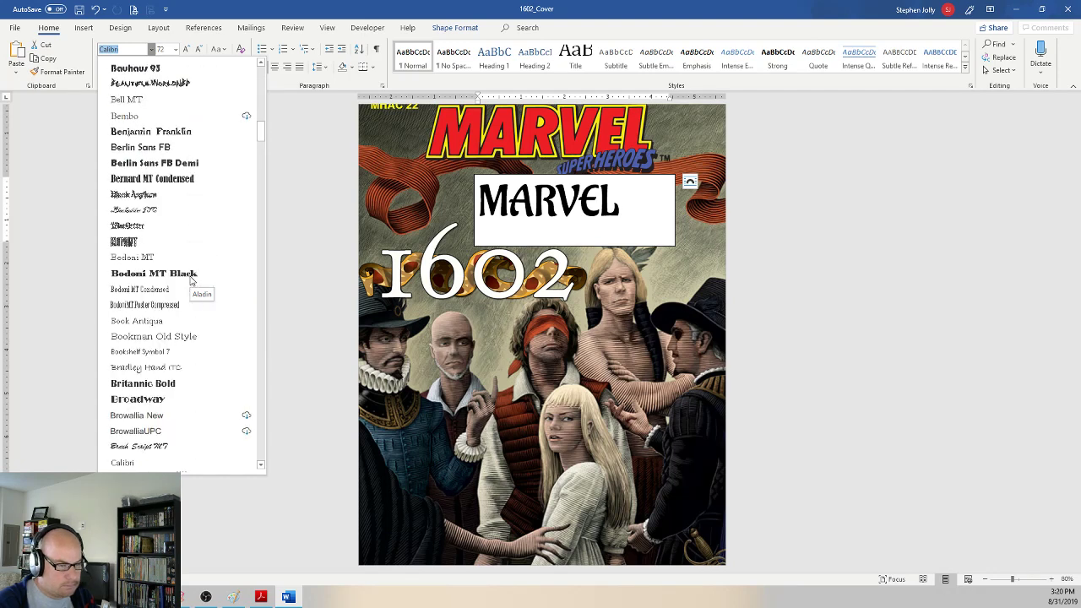
scroll(191, 281, "down", 2)
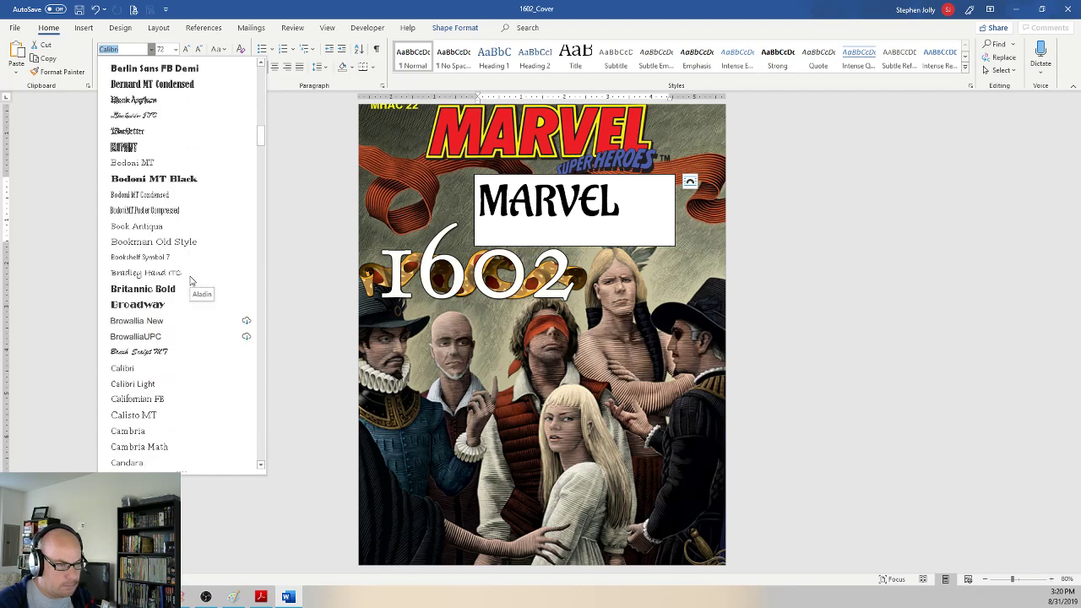
left_click(153, 243)
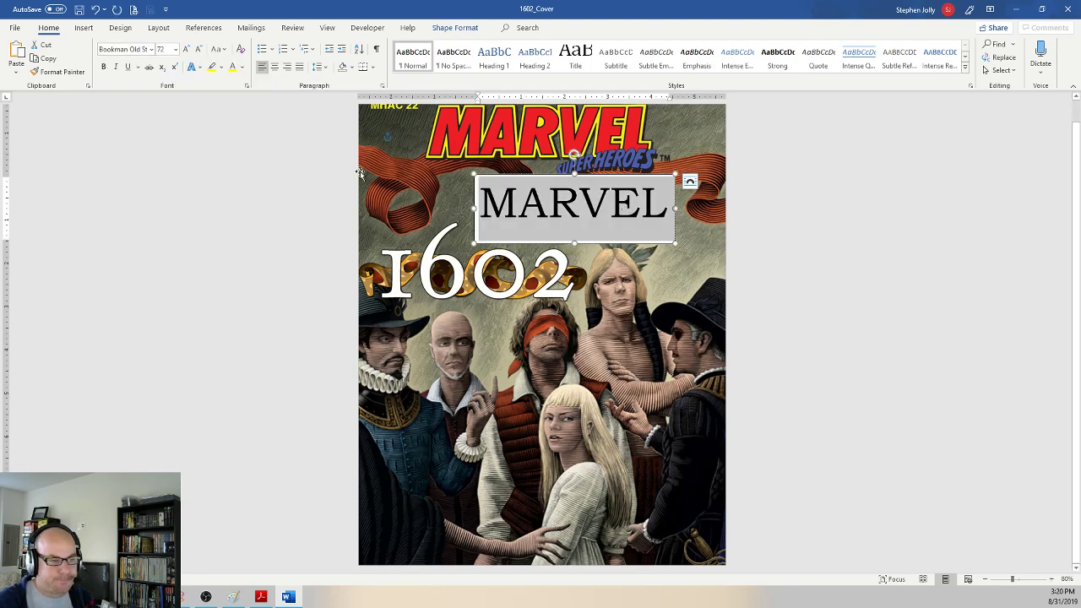
left_click(103, 67)
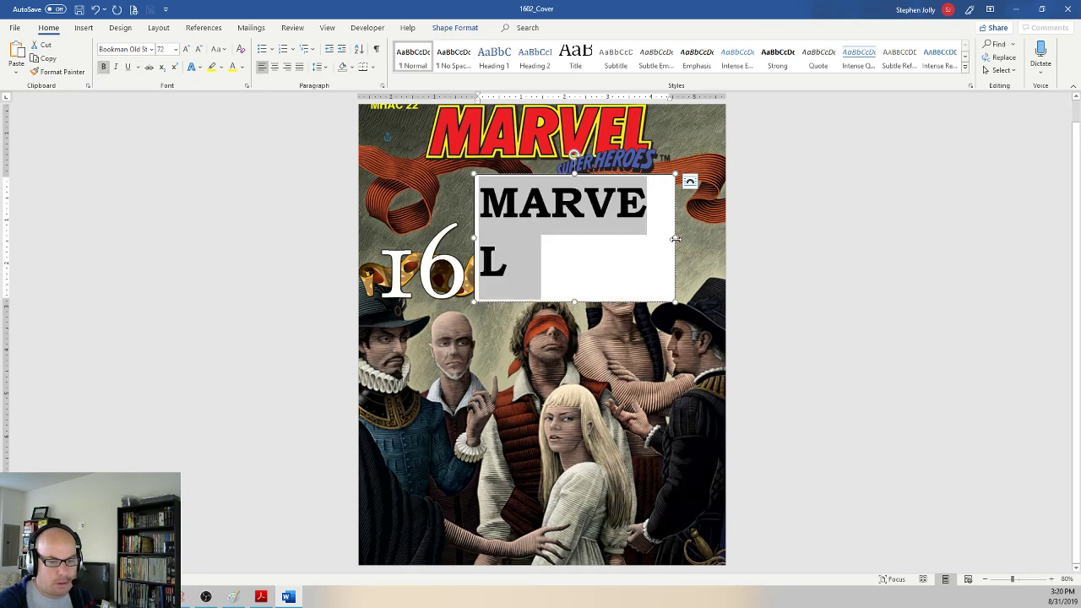
left_click_drag(675, 239, 708, 239)
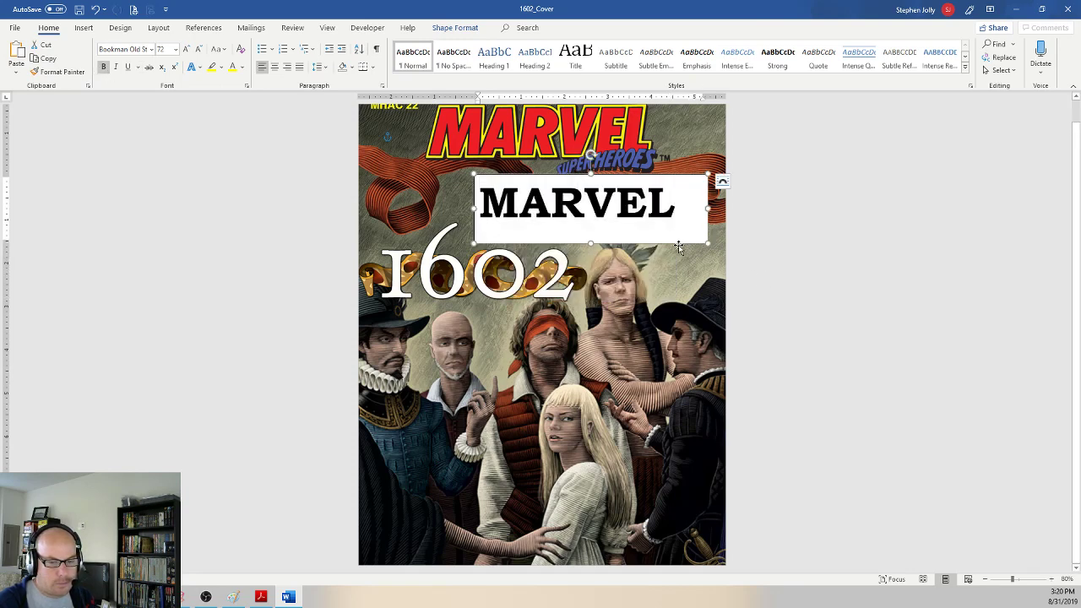
Step: Remove the fill and the outline from the MARVEL text box so the cover artwork shows through
left_click(456, 29)
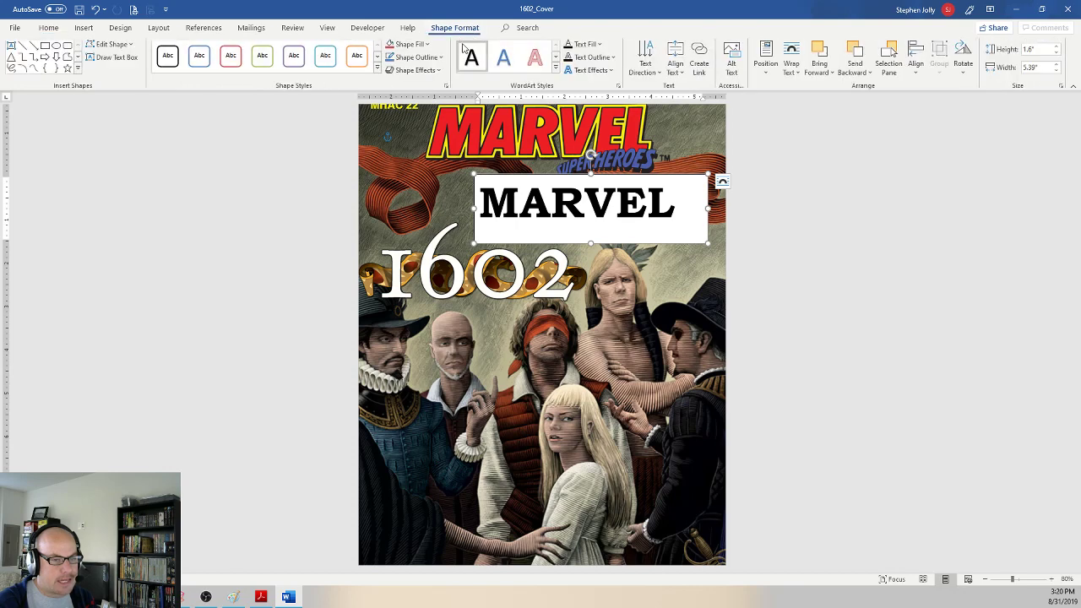
left_click(411, 44)
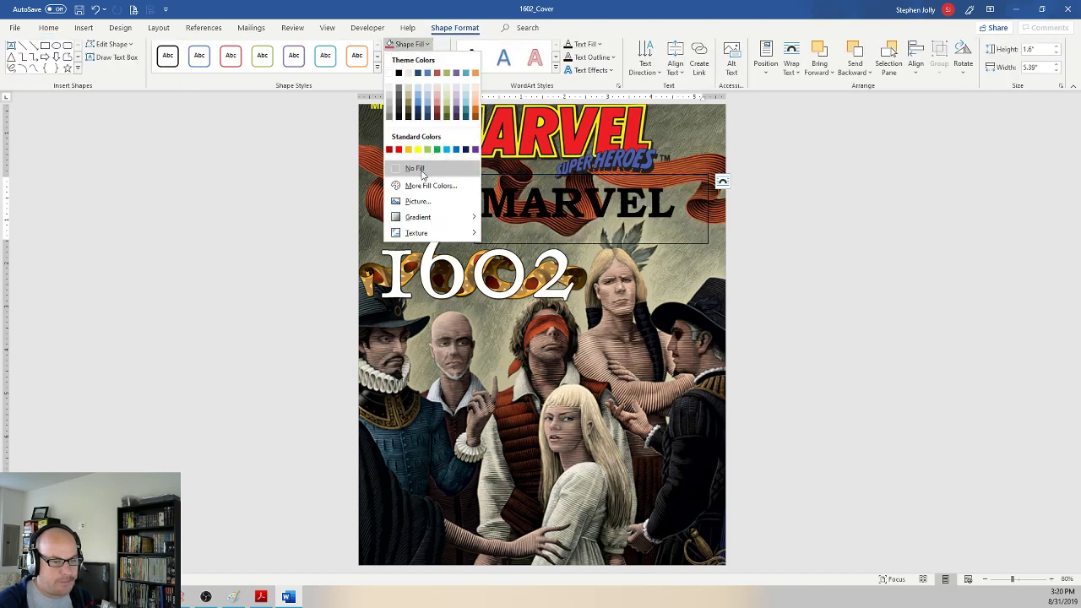
left_click(415, 169)
left_click(415, 57)
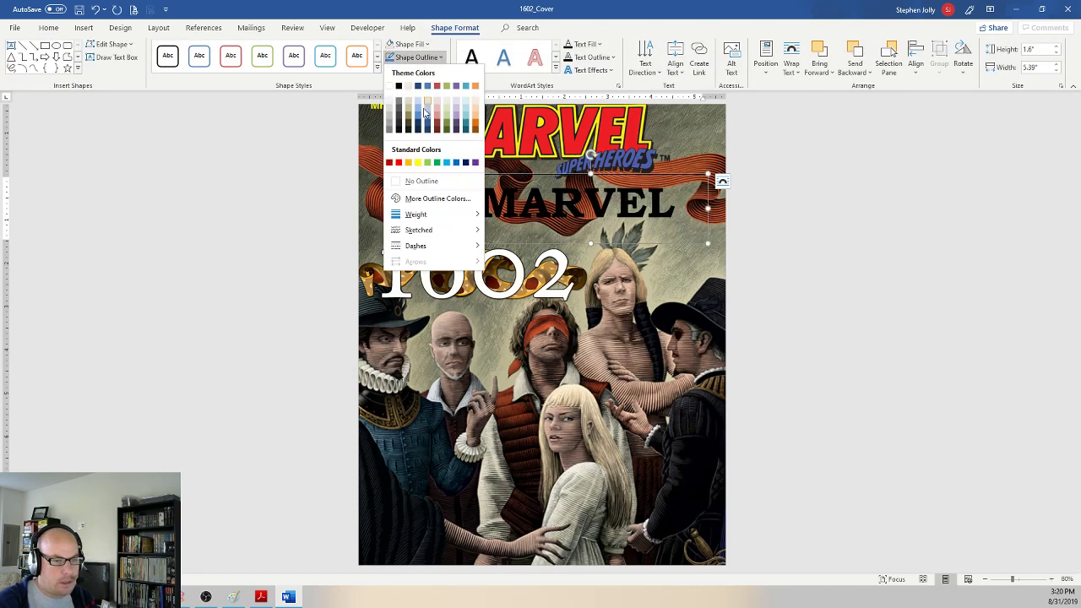
left_click(418, 180)
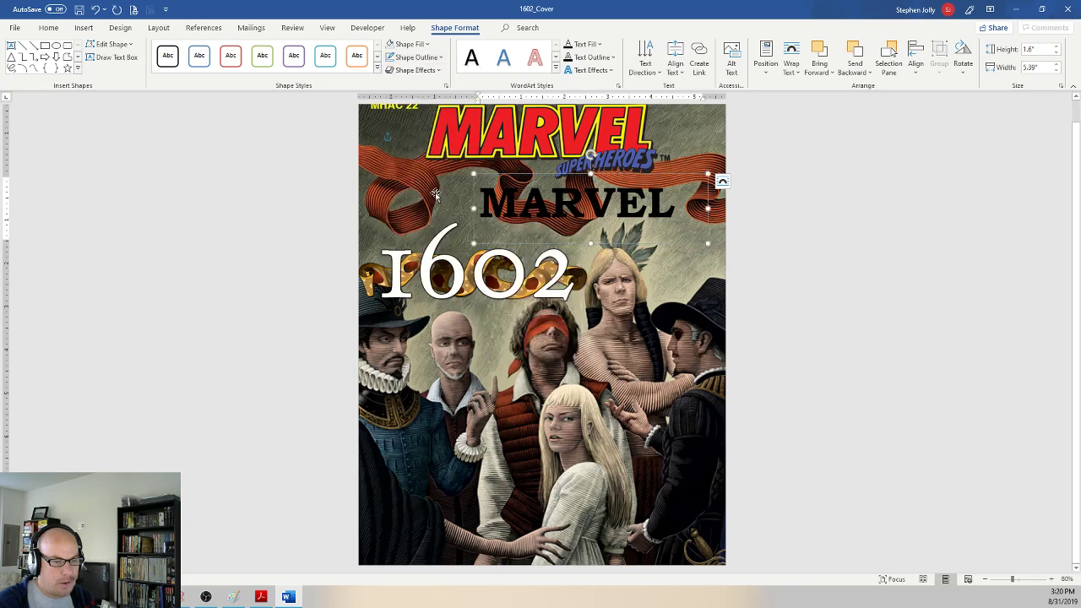
left_click(807, 237)
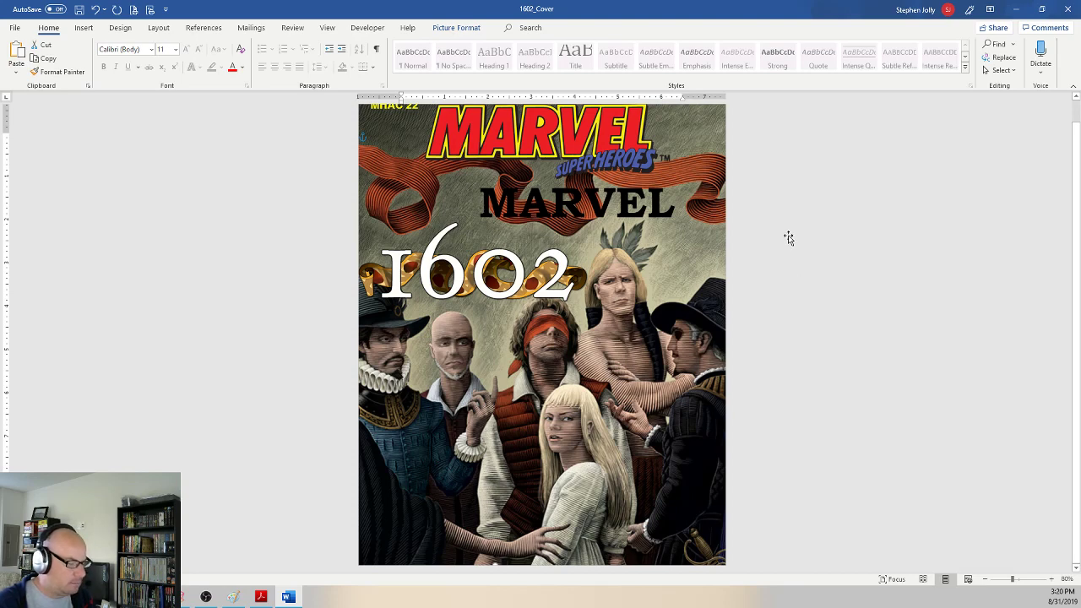
scroll(770, 249, "up", 1)
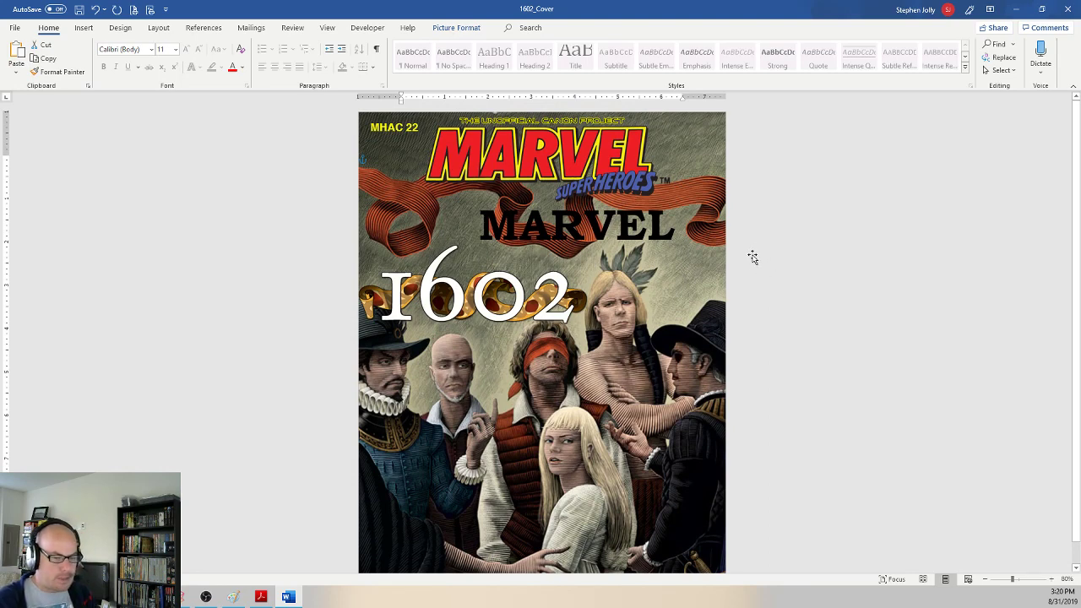
Step: Change the text fill of the word MARVEL above the 1602 logo to white
left_click_drag(675, 228, 480, 228)
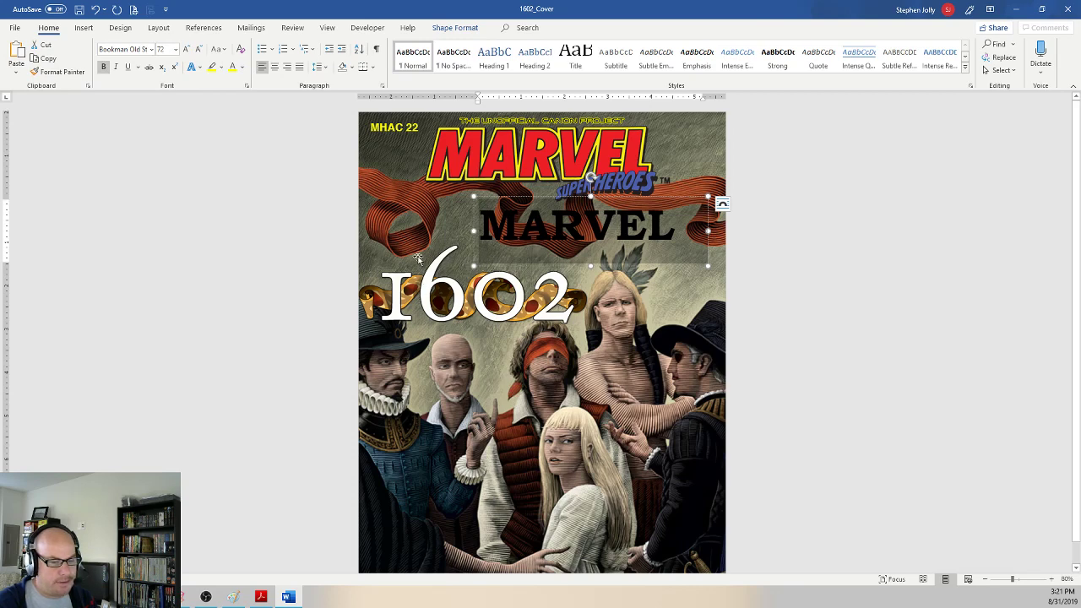
left_click(243, 68)
left_click(243, 68)
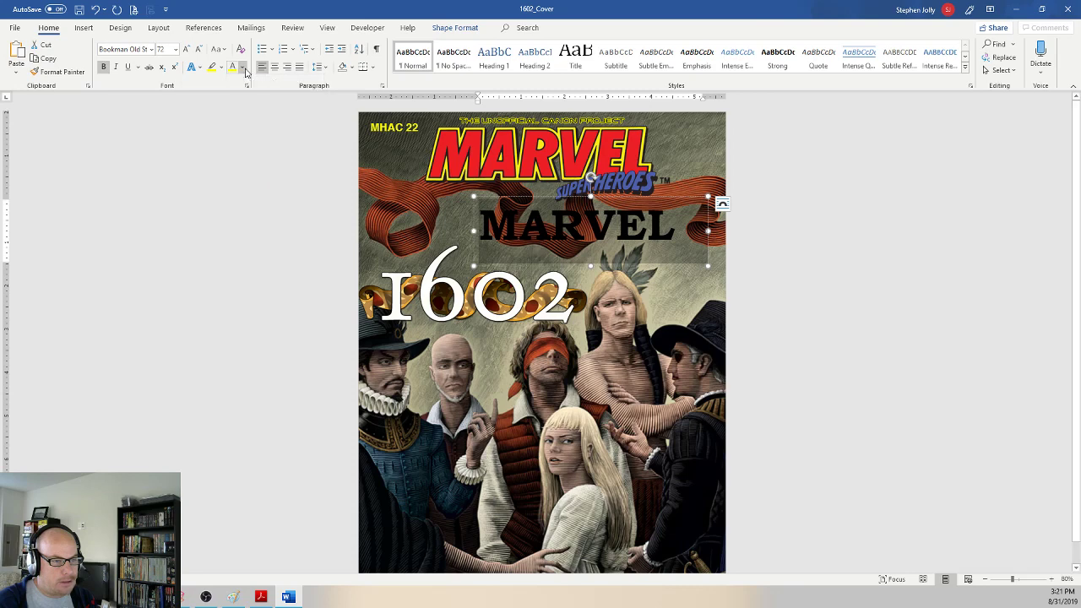
left_click(470, 31)
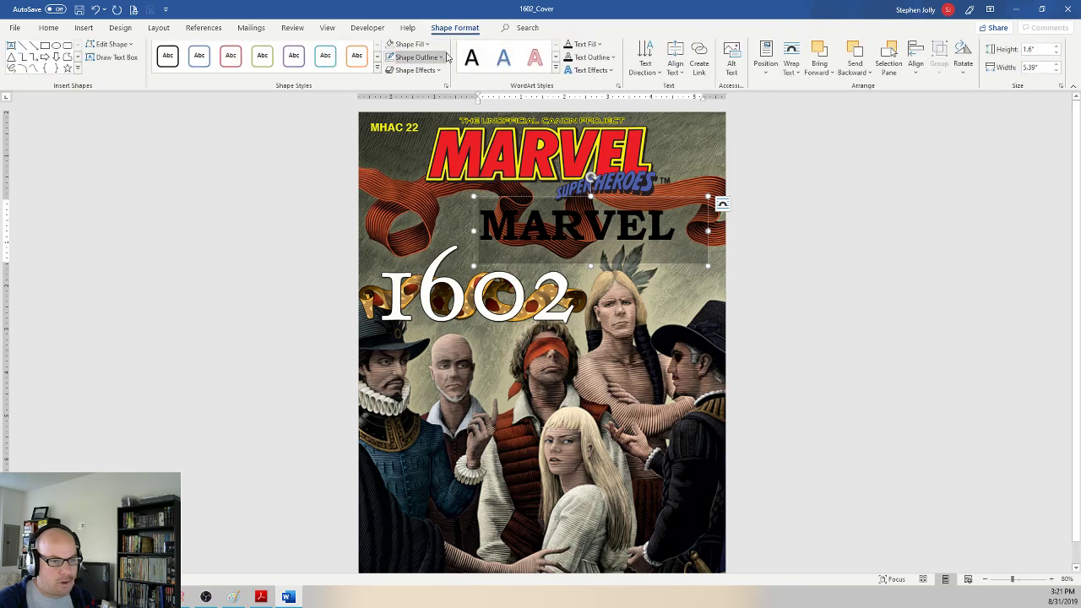
left_click(598, 44)
left_click(567, 118)
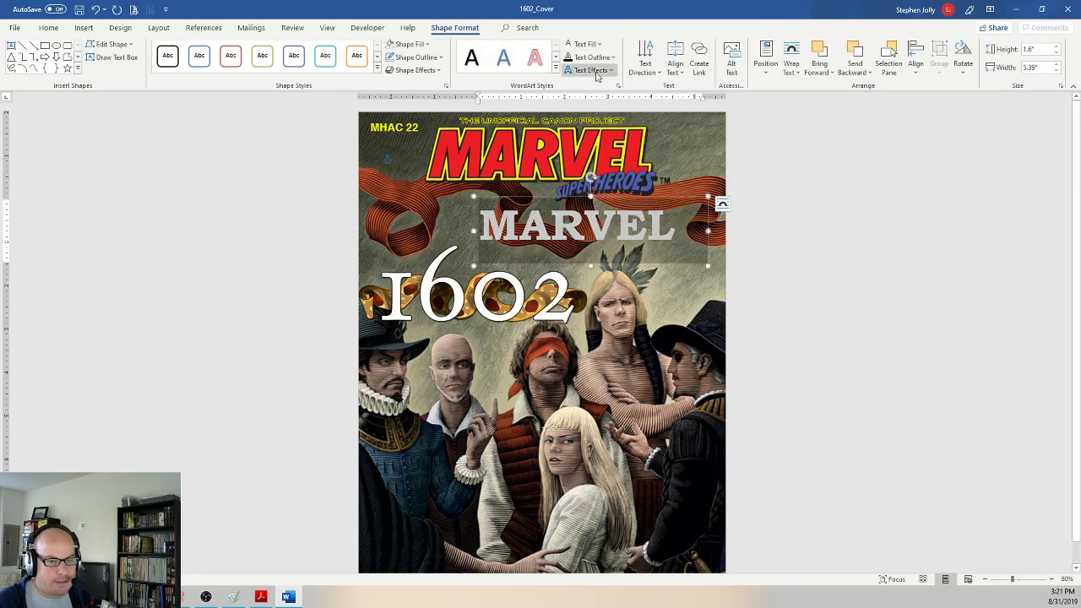
Step: Give the white MARVEL text a black 1 pt outline and enlarge its text box slightly toward the page's right edge
left_click(610, 58)
left_click(578, 108)
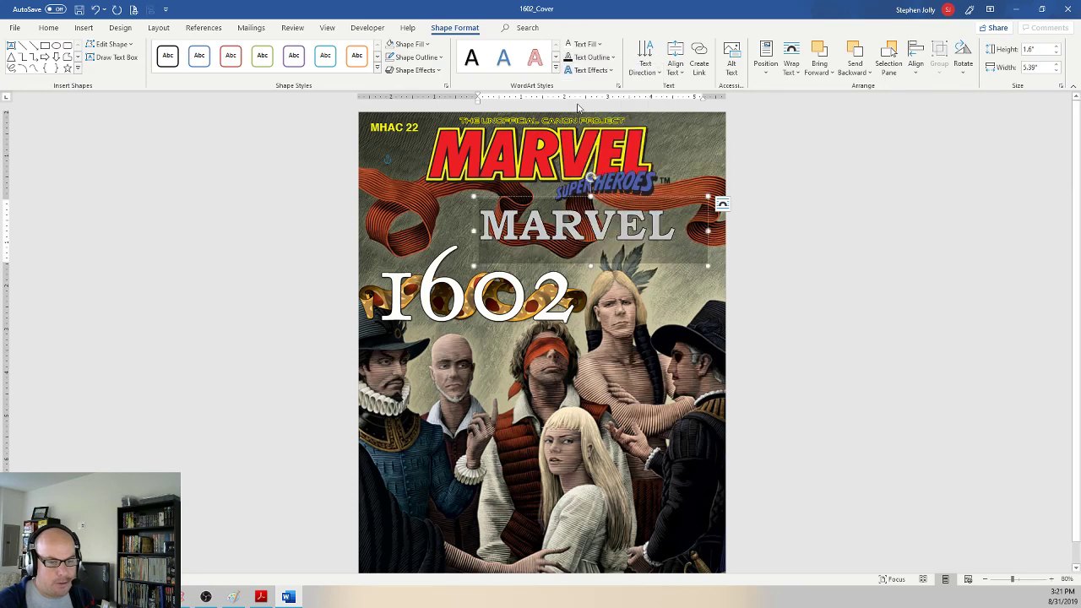
left_click(611, 58)
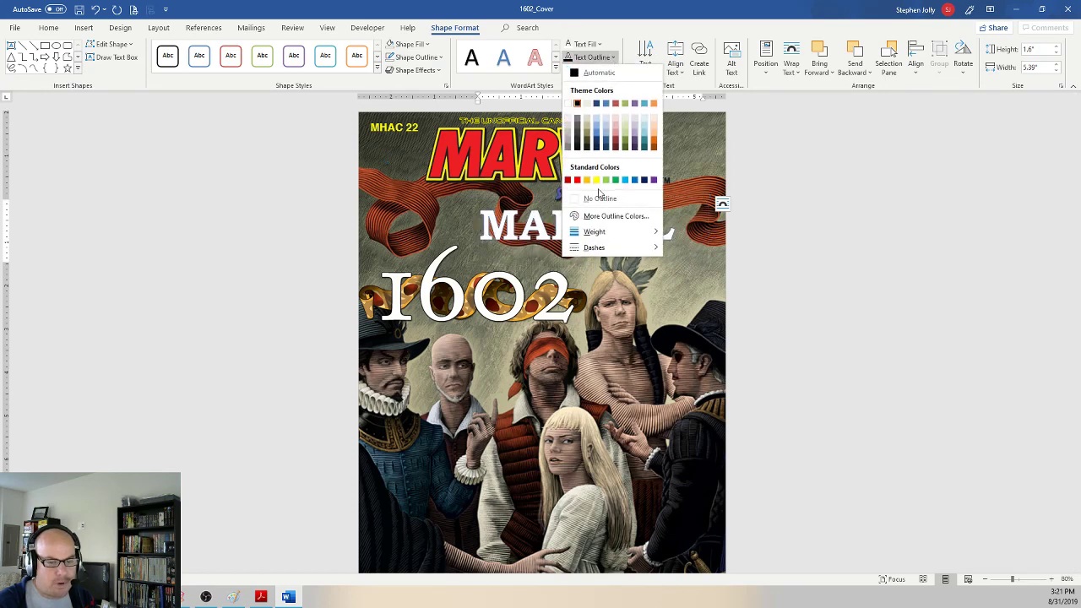
mouse_move(617, 231)
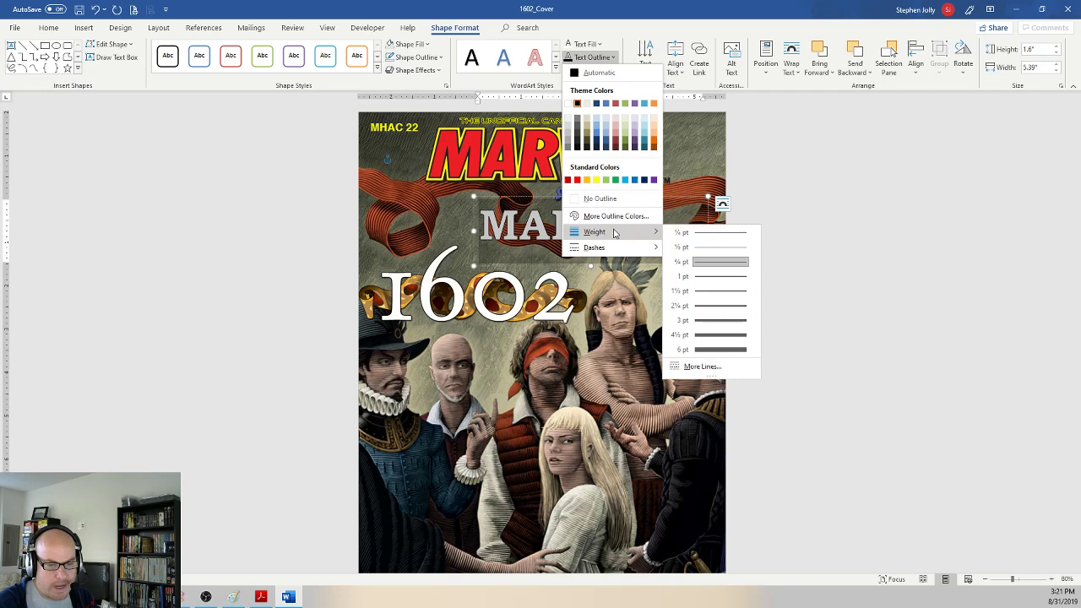
left_click(701, 277)
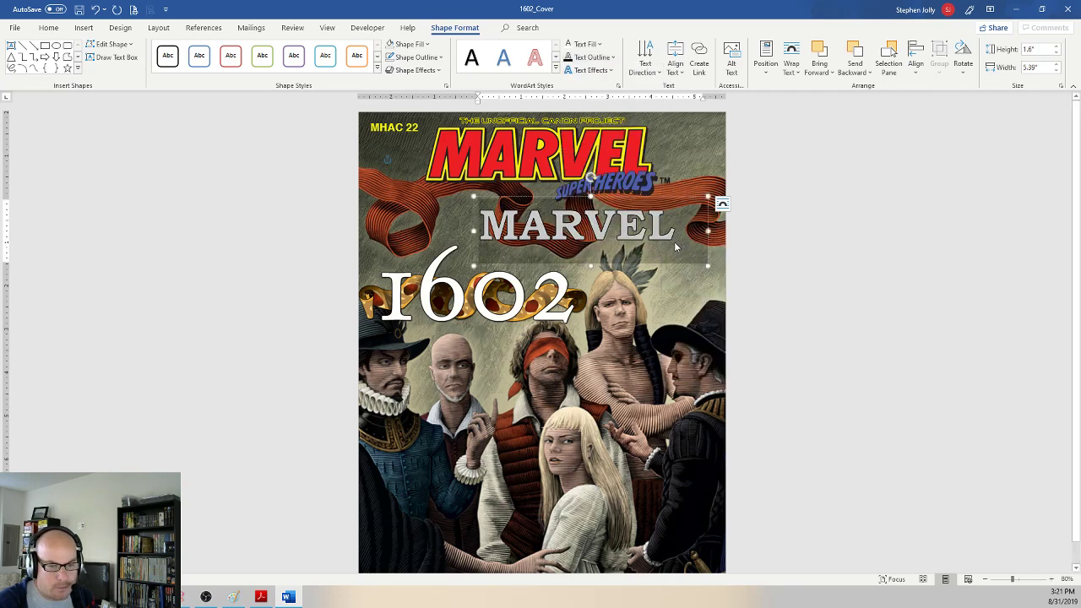
left_click_drag(707, 265, 724, 270)
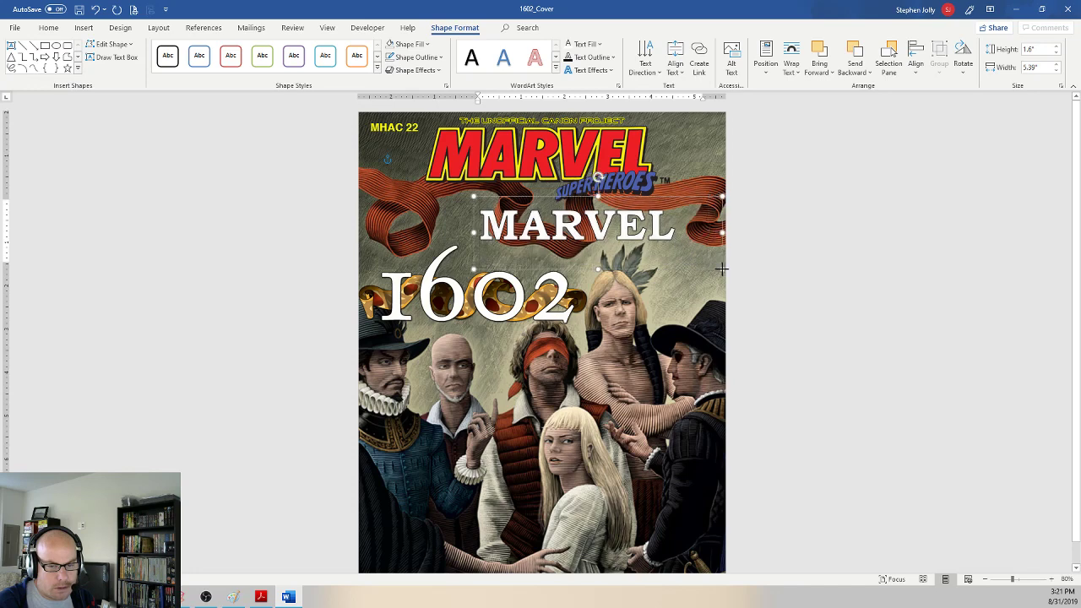
Step: Enlarge the white MARVEL text above the 1602 logo to 90 pt and widen its text box to about 6.16 inches
left_click_drag(682, 229, 483, 230)
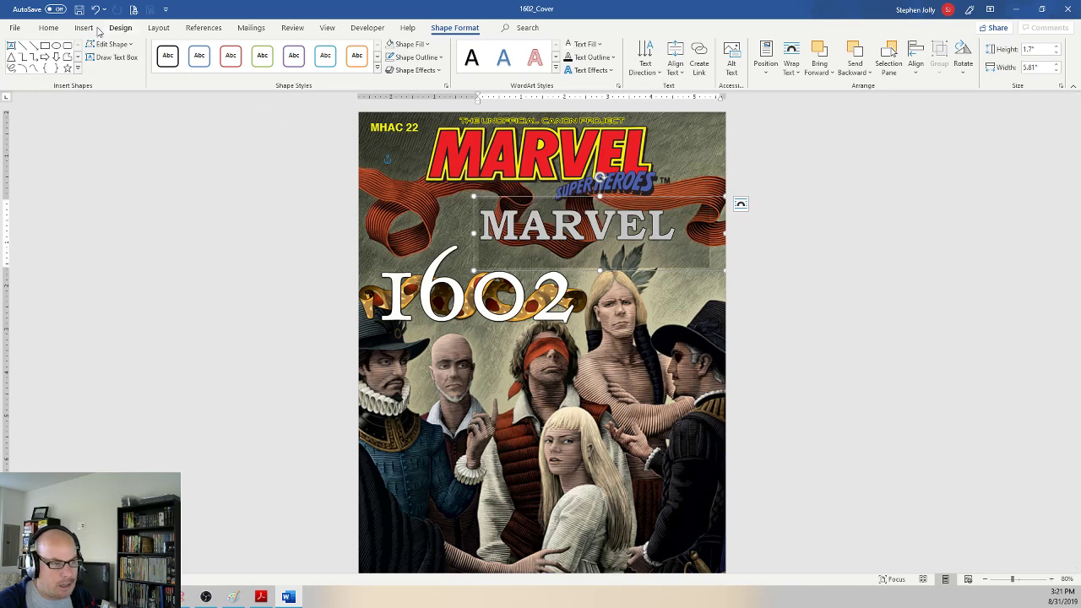
left_click(49, 27)
left_click(186, 51)
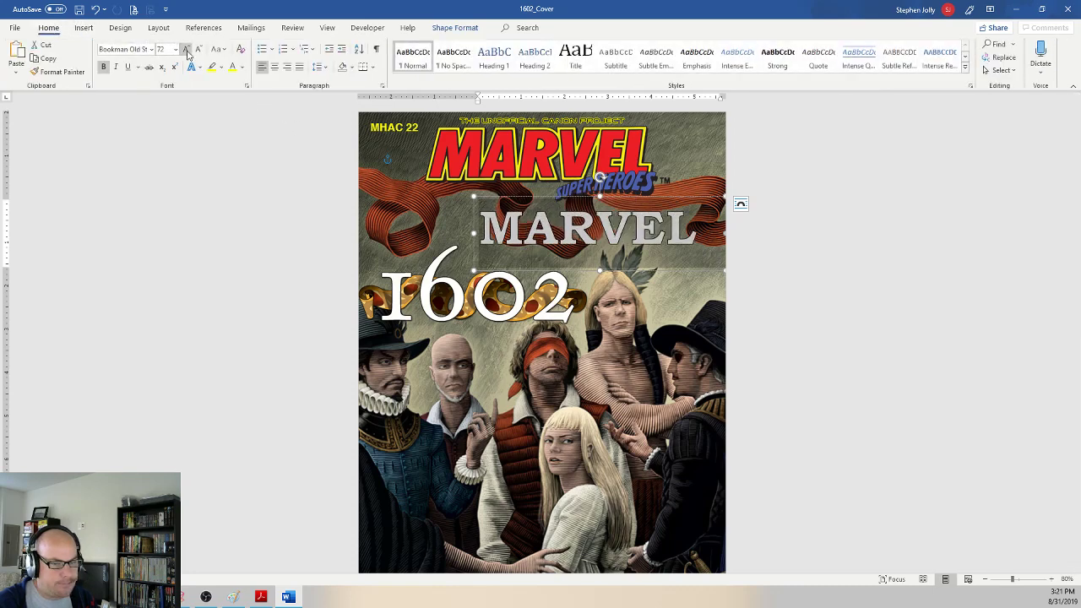
left_click(187, 51)
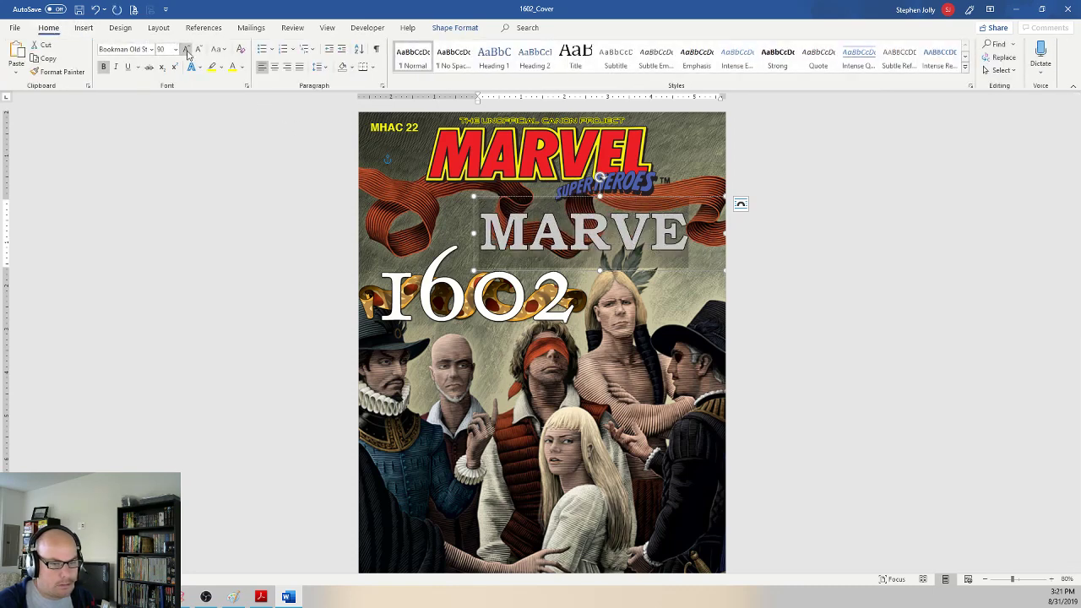
left_click_drag(474, 233, 457, 233)
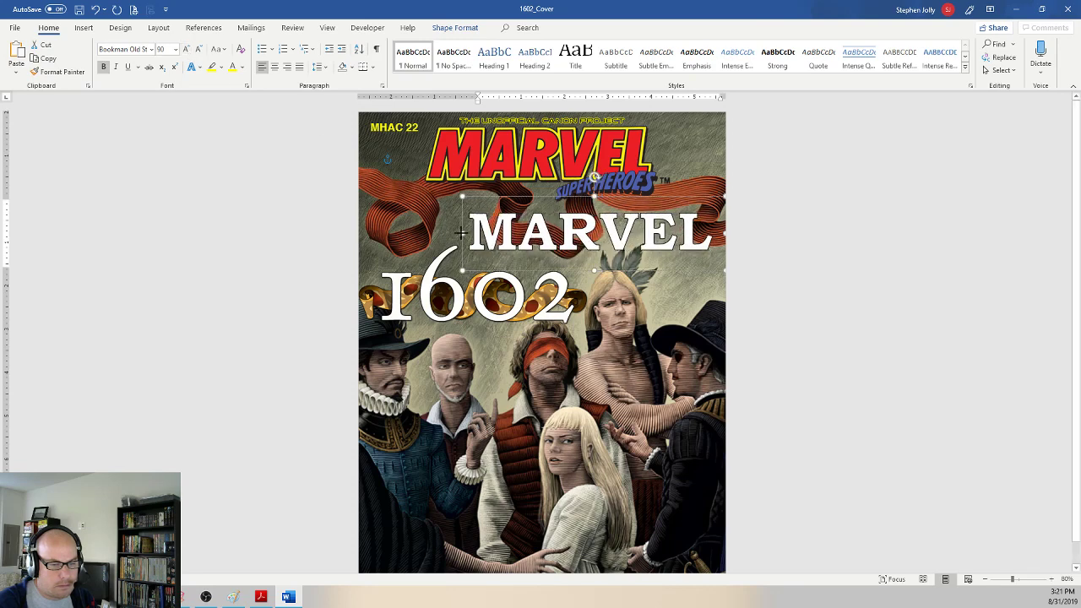
left_click(684, 277)
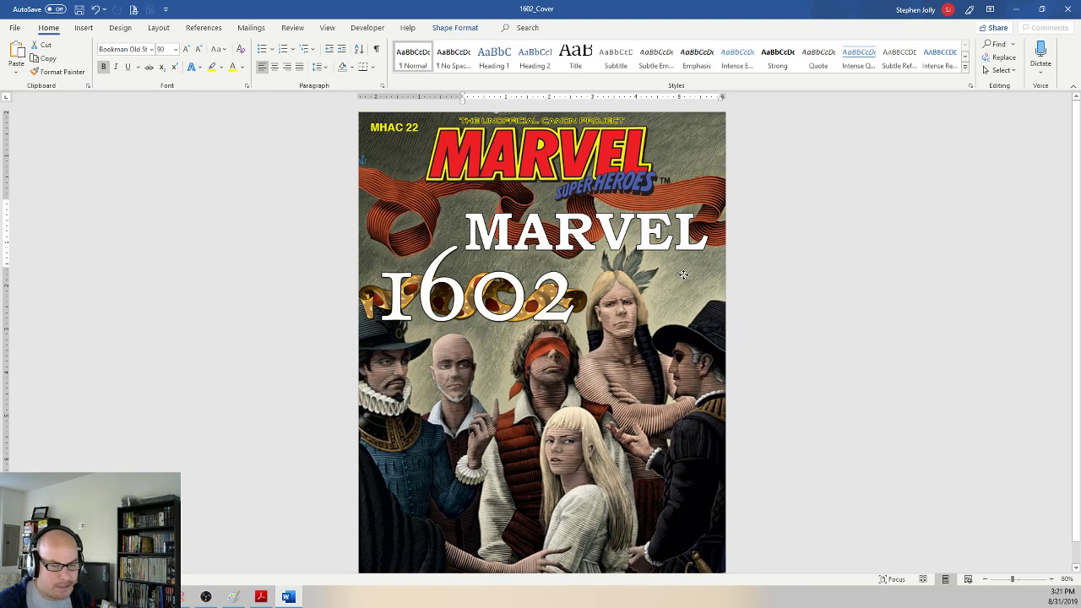
left_click(683, 277)
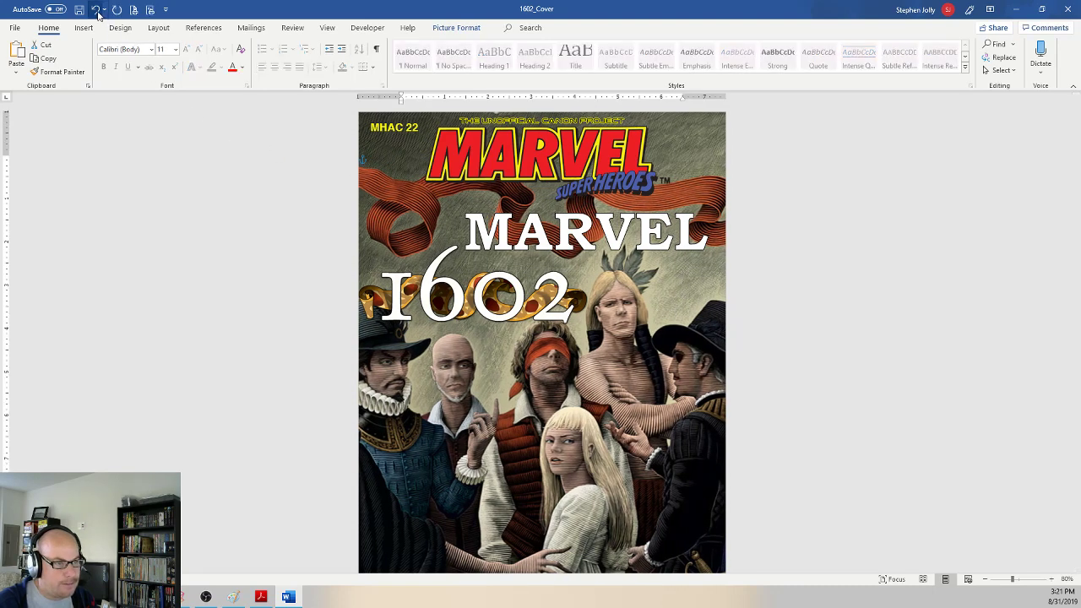
Step: Nudge the white MARVEL text box slightly down and toward the page's right edge, and set its text wrapping
left_click(585, 256)
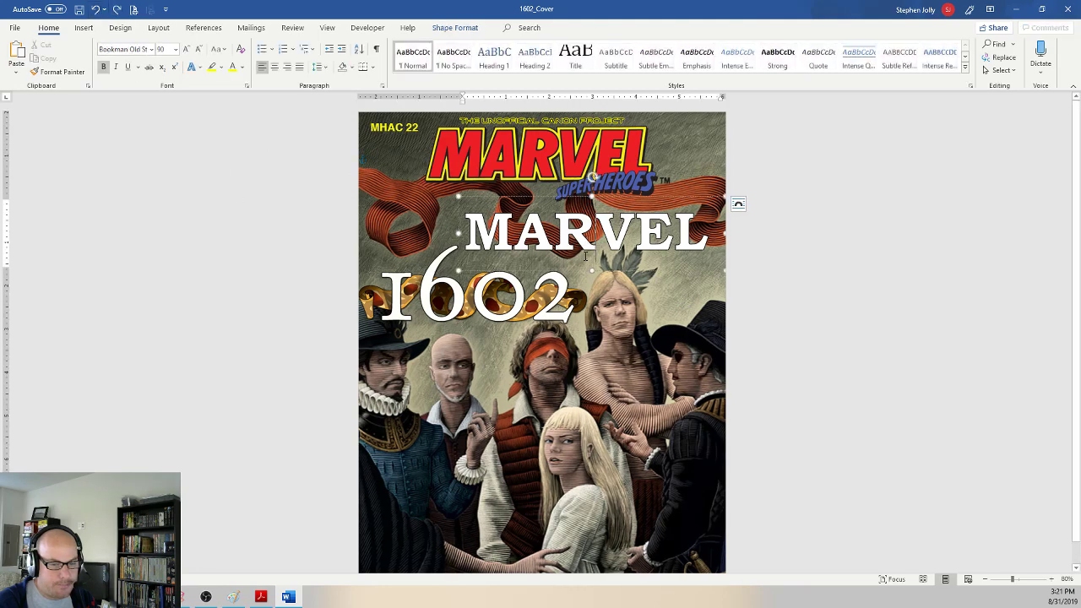
left_click(586, 271)
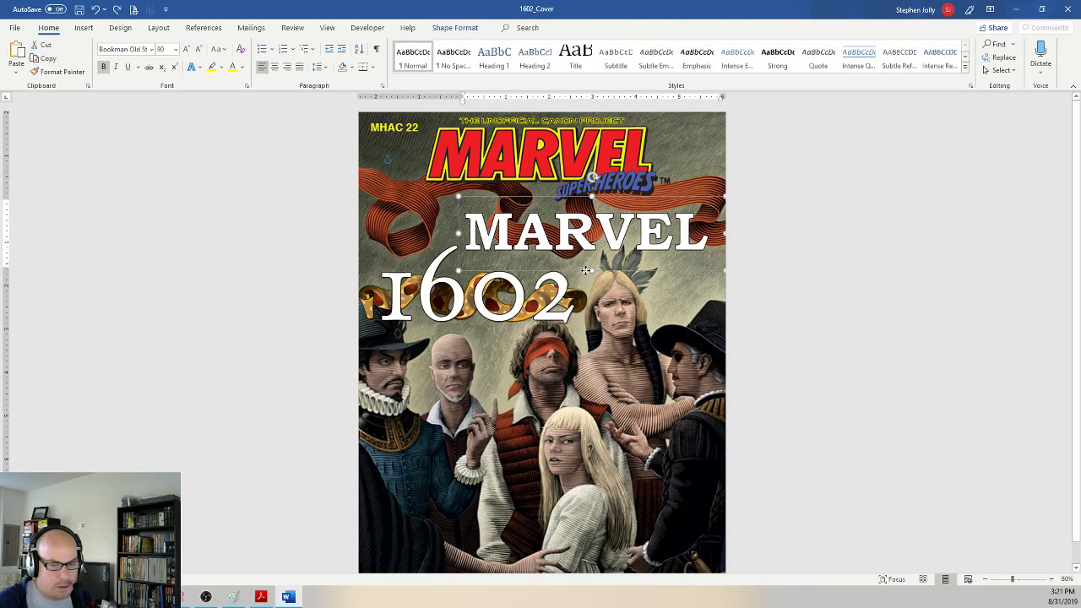
key("Down")
key("Down")
key("Down")
key("Right")
key("Right")
key("Down")
key("Down")
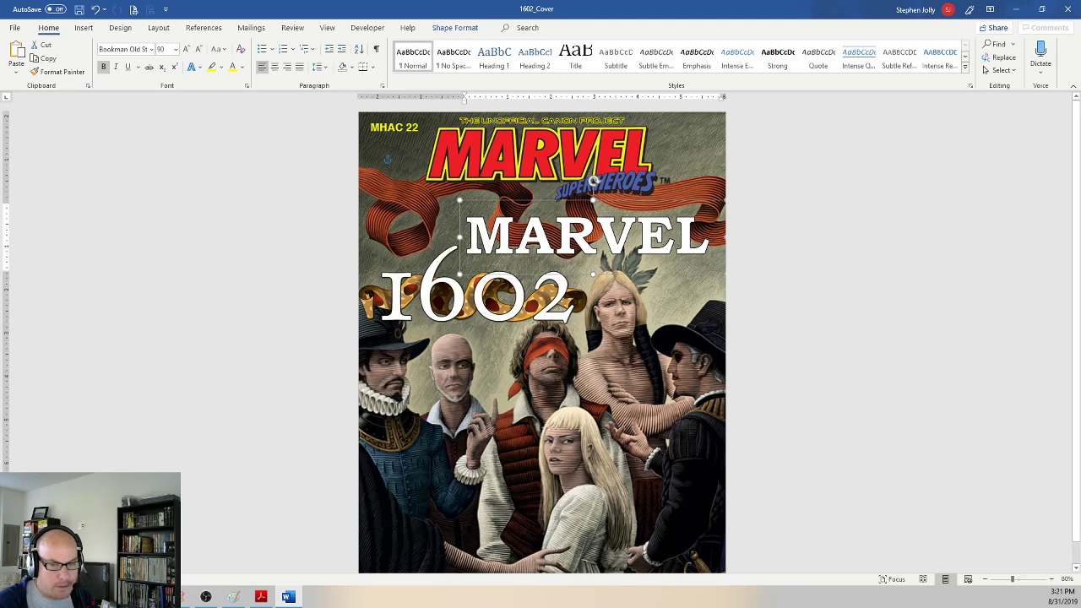
left_click(447, 28)
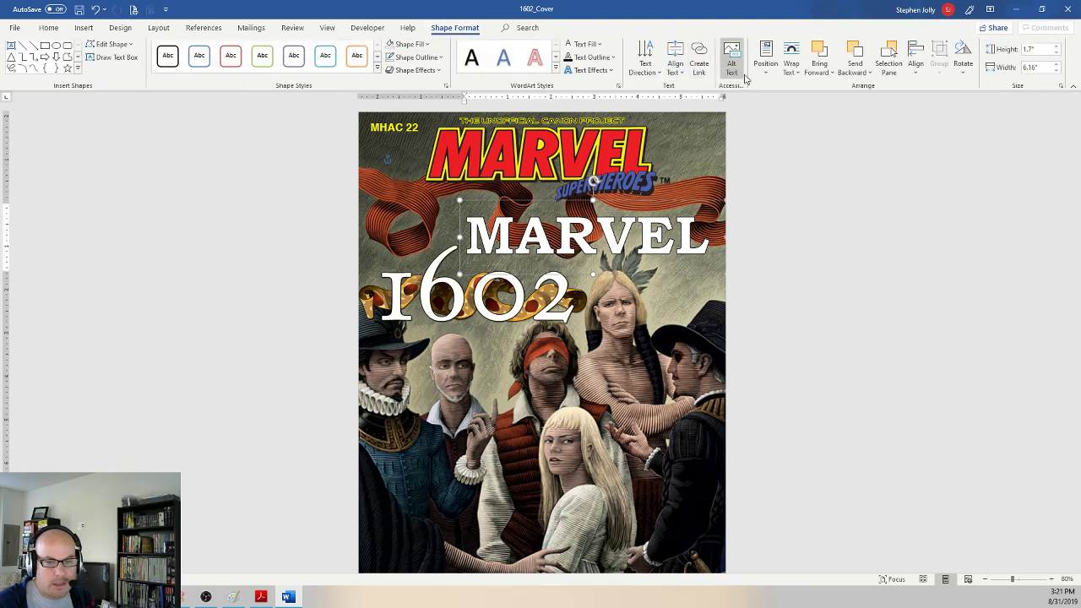
left_click(790, 76)
left_click(811, 186)
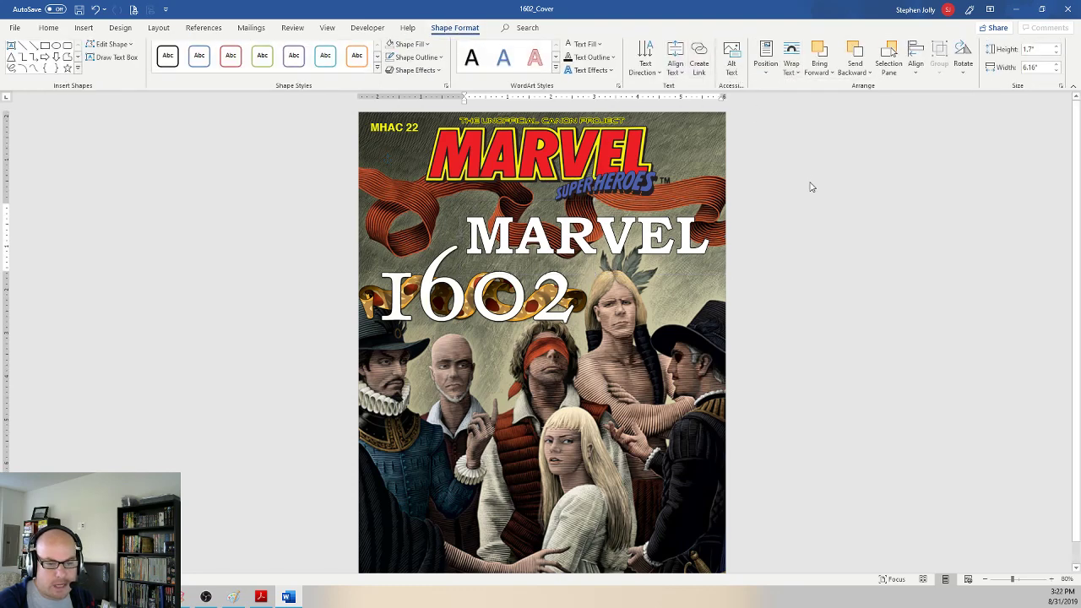
Step: Reposition the white MARVEL text box just below the Marvel Super Heroes logo, leaving a small gap above the 1602 logo
left_click(634, 269)
mouse_move(635, 272)
left_mouse_down()
mouse_move(653, 275)
mouse_move(634, 275)
left_mouse_up()
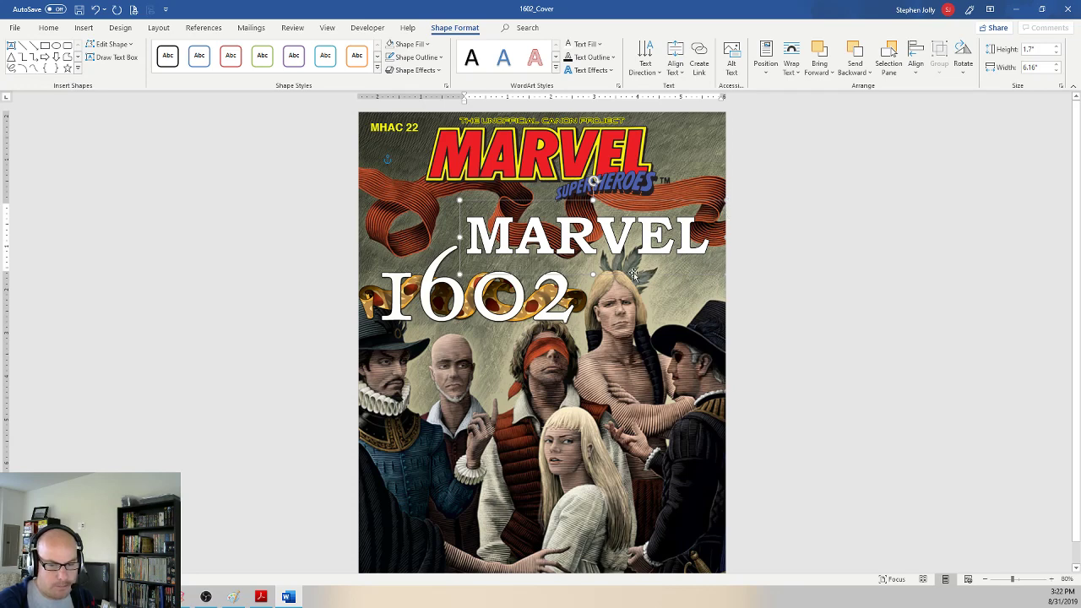
left_click_drag(635, 274, 642, 278)
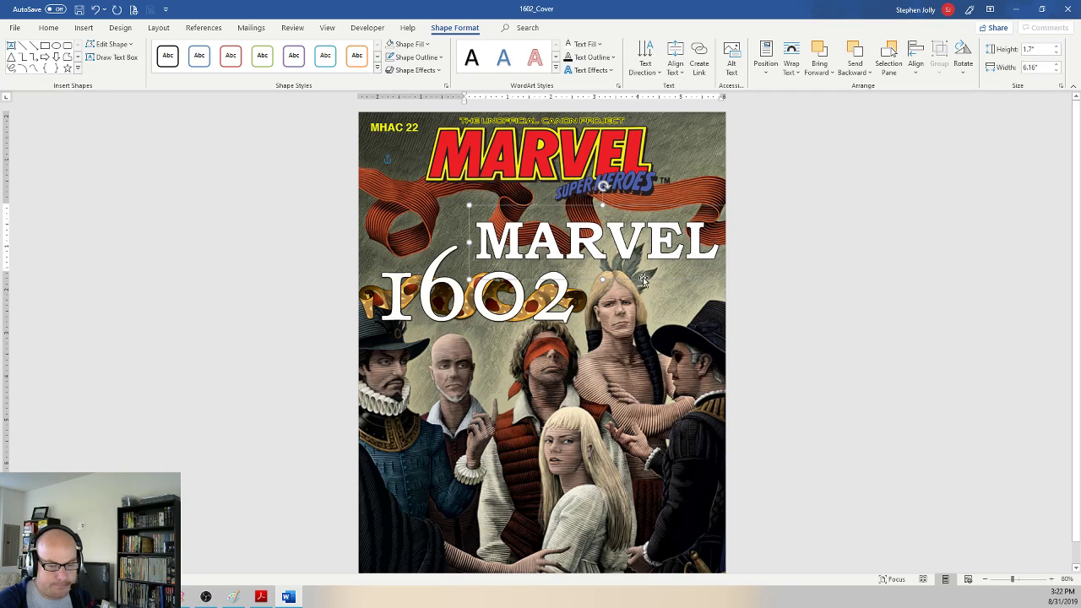
left_click(820, 306)
scroll(819, 307, "down", 1)
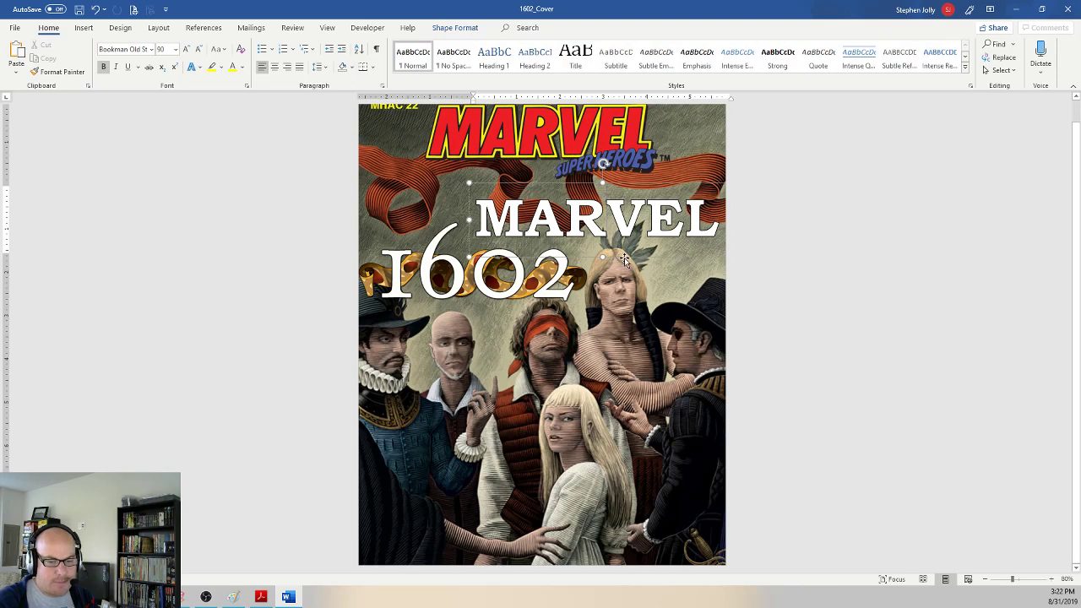
left_click_drag(624, 259, 617, 244)
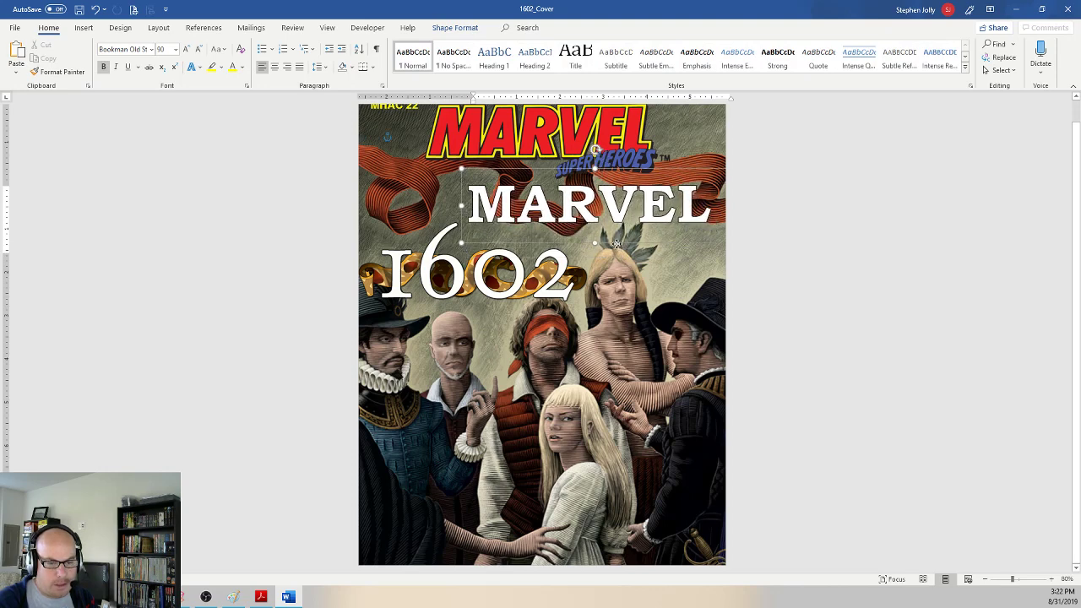
left_click(617, 244)
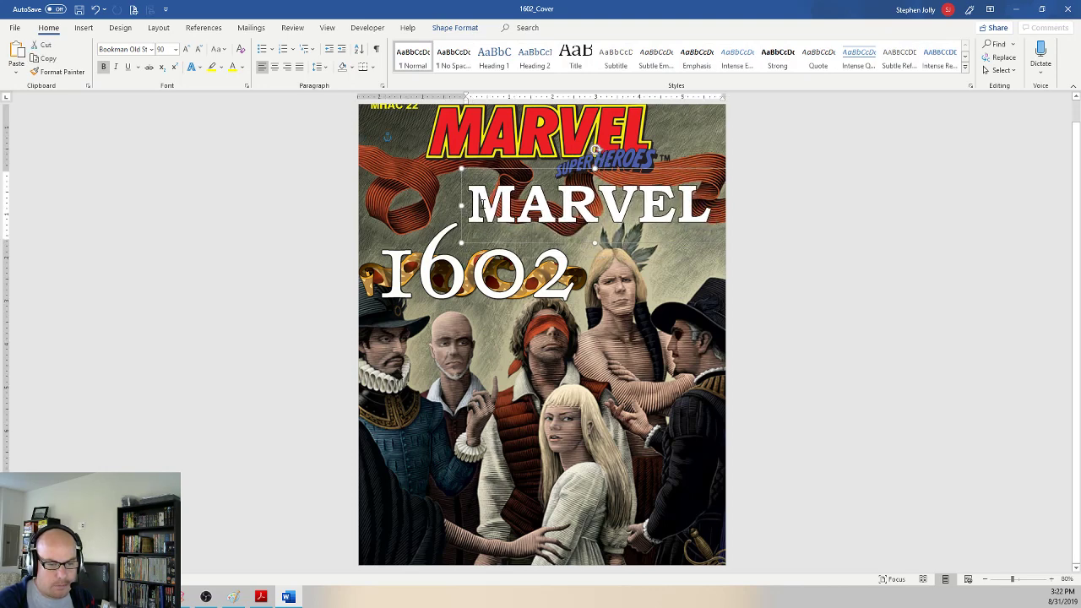
left_click(656, 226)
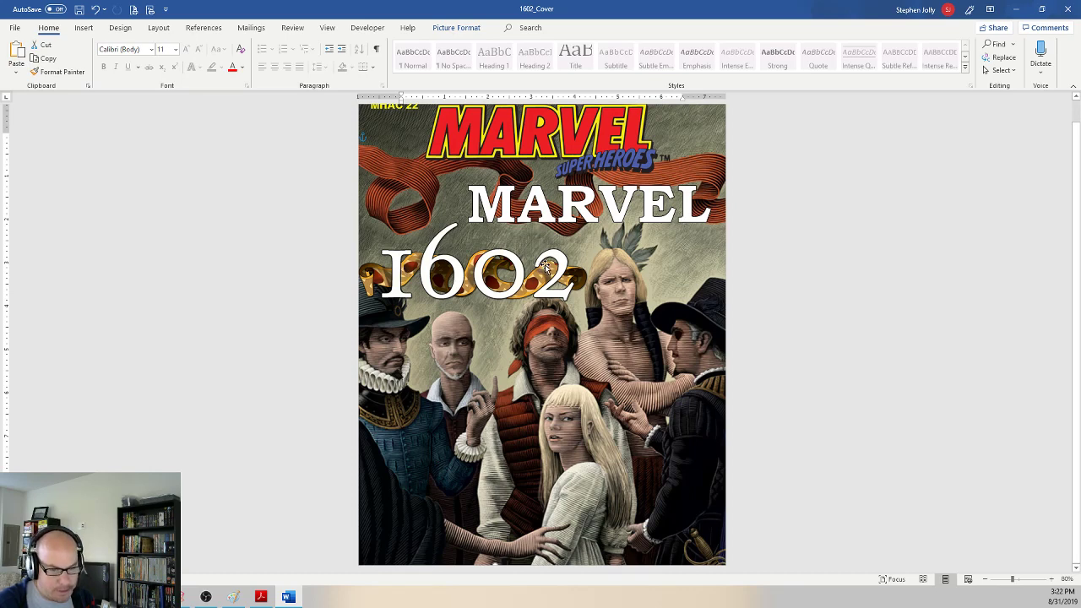
Step: Move the 1602 logo slightly up so it sits closer beneath the white MARVEL text
left_click(485, 269)
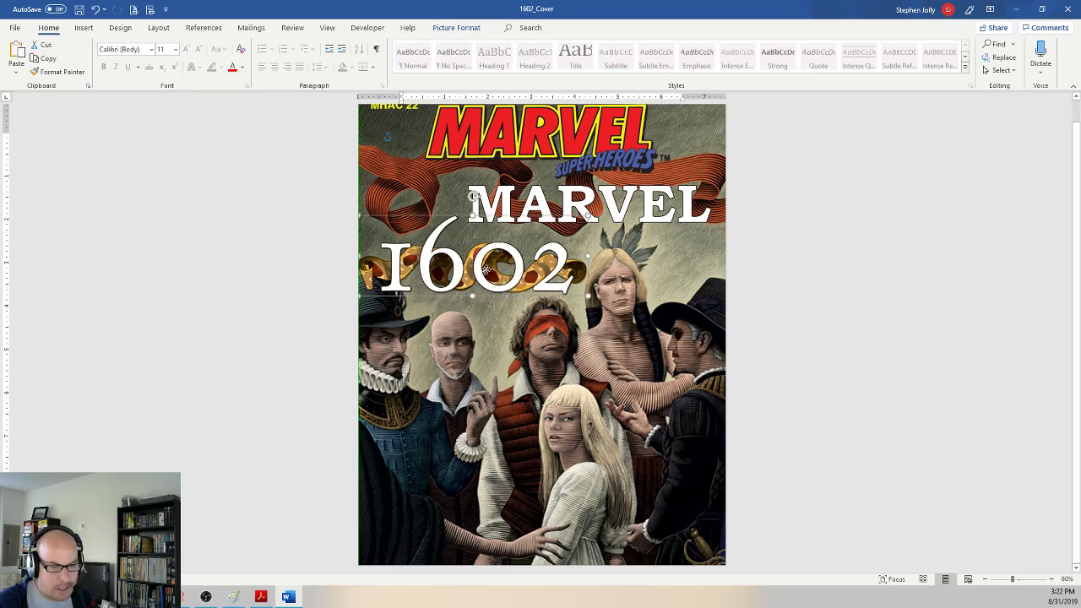
left_click_drag(485, 268, 485, 263)
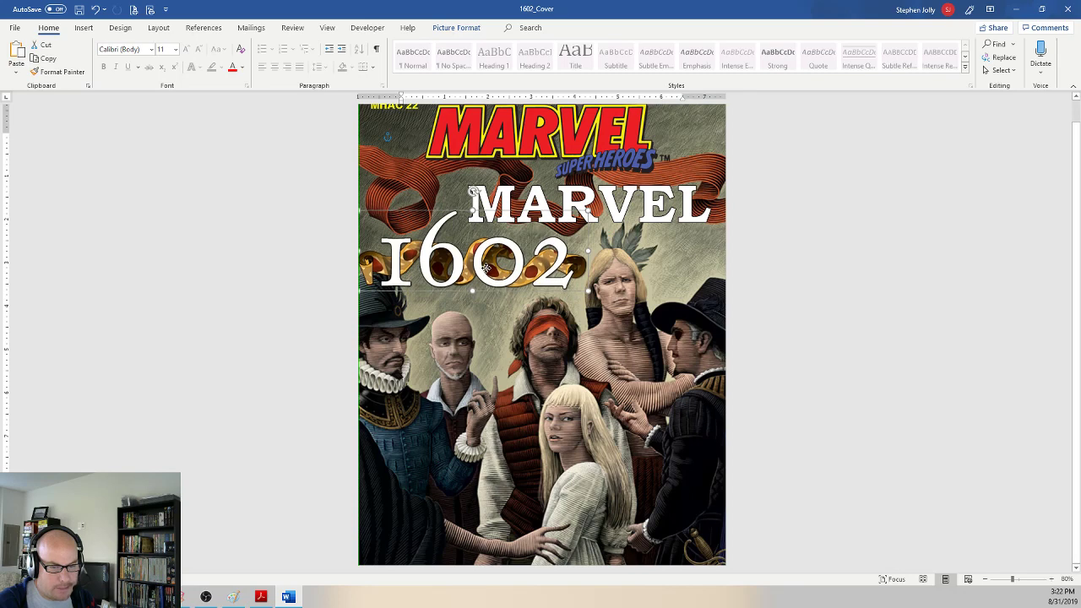
left_click(778, 288)
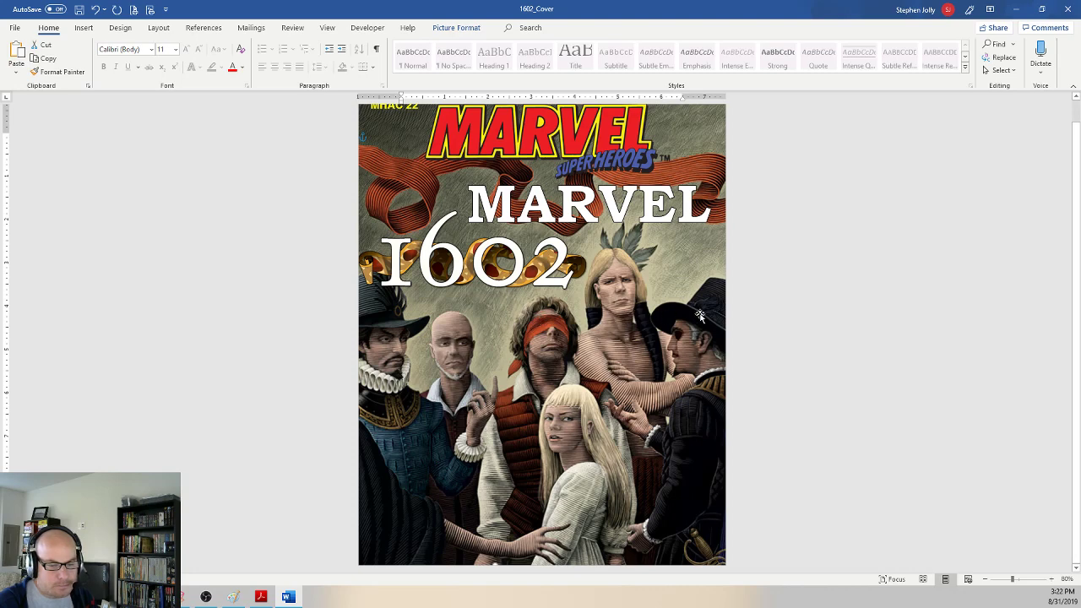
left_click(885, 319)
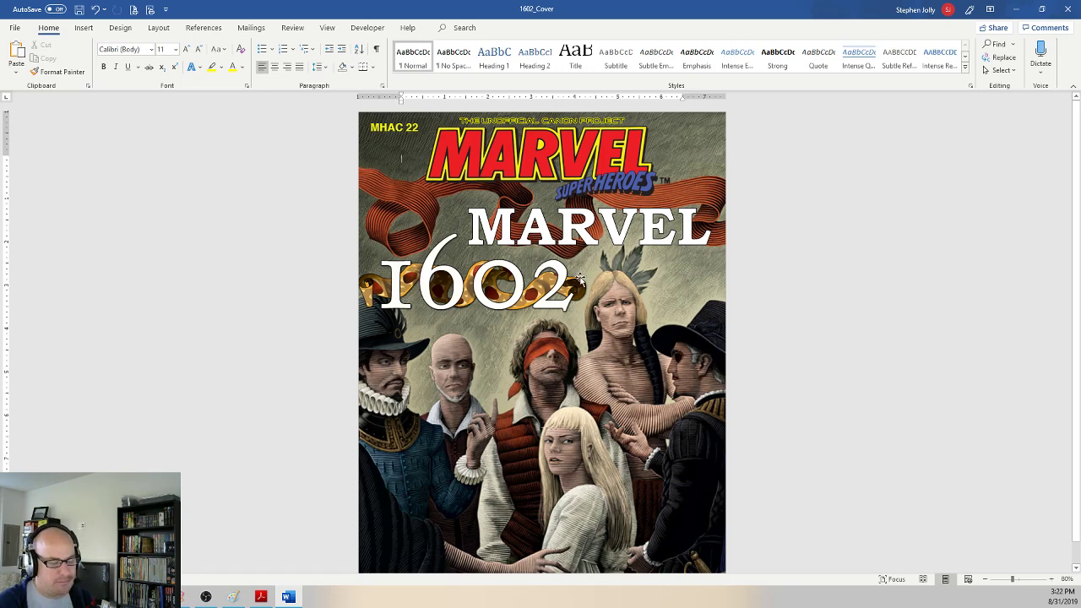
Step: Review the finished cover page, save the 1602_Cover document and close it
left_click(813, 244)
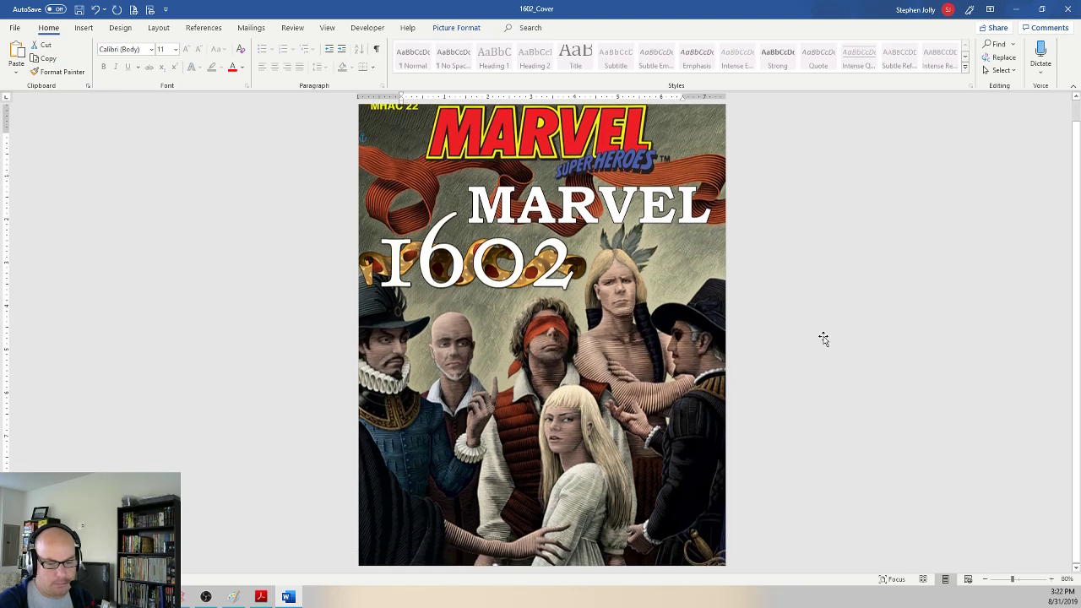
scroll(824, 335, "down", 1)
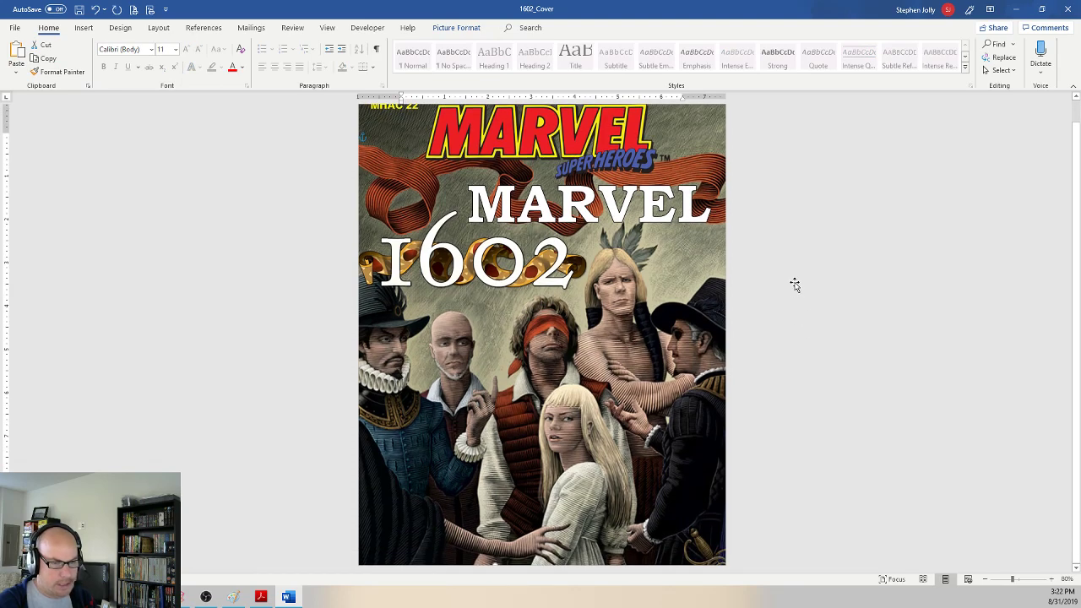
scroll(808, 313, "up", 1)
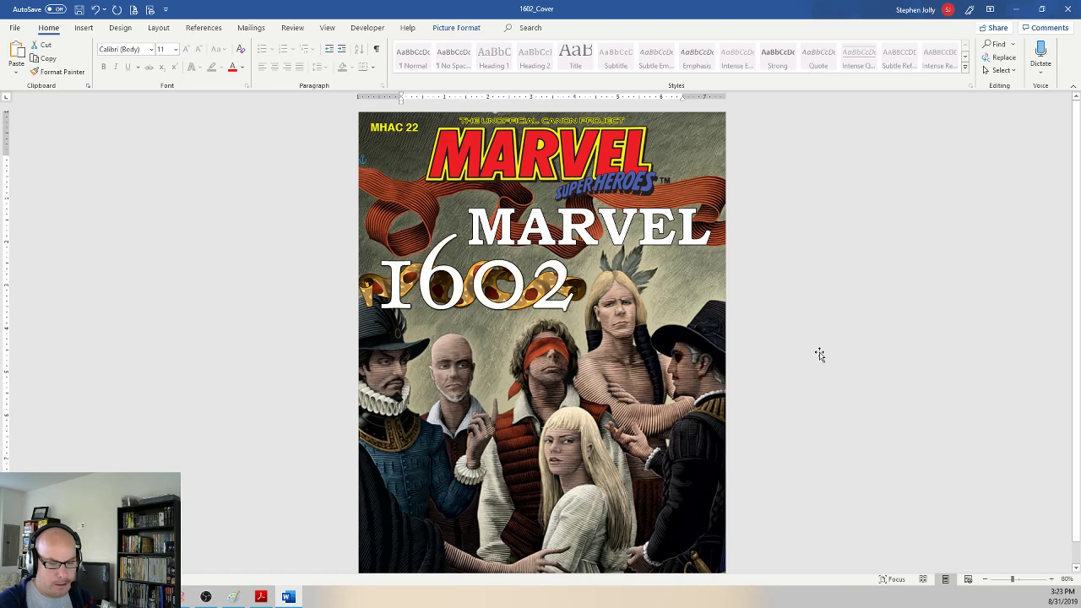
scroll(819, 355, "down", 1)
scroll(821, 353, "up", 1)
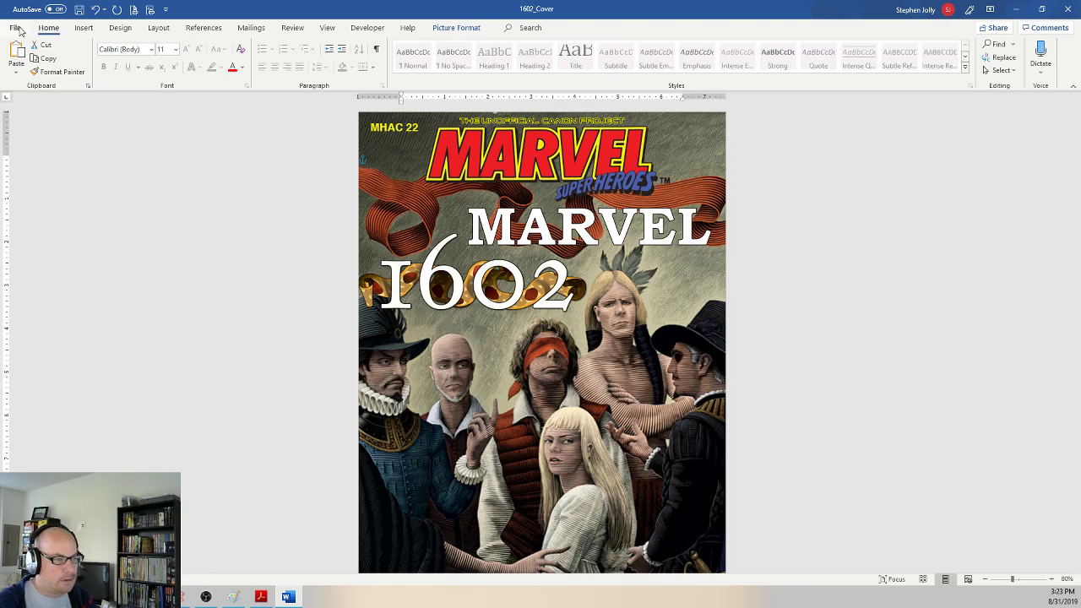
left_click(79, 9)
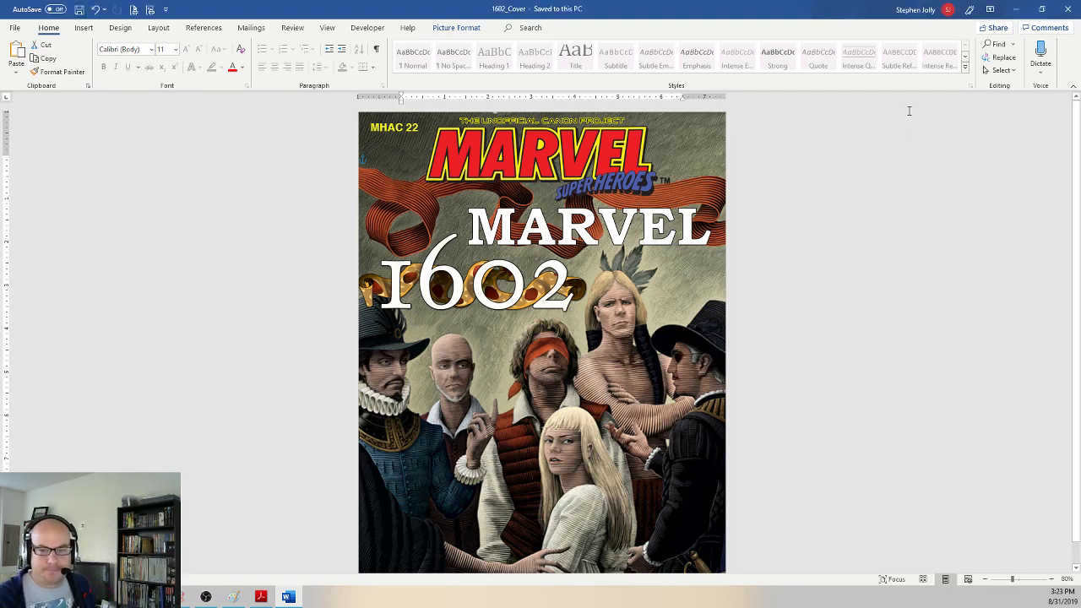
left_click(1061, 10)
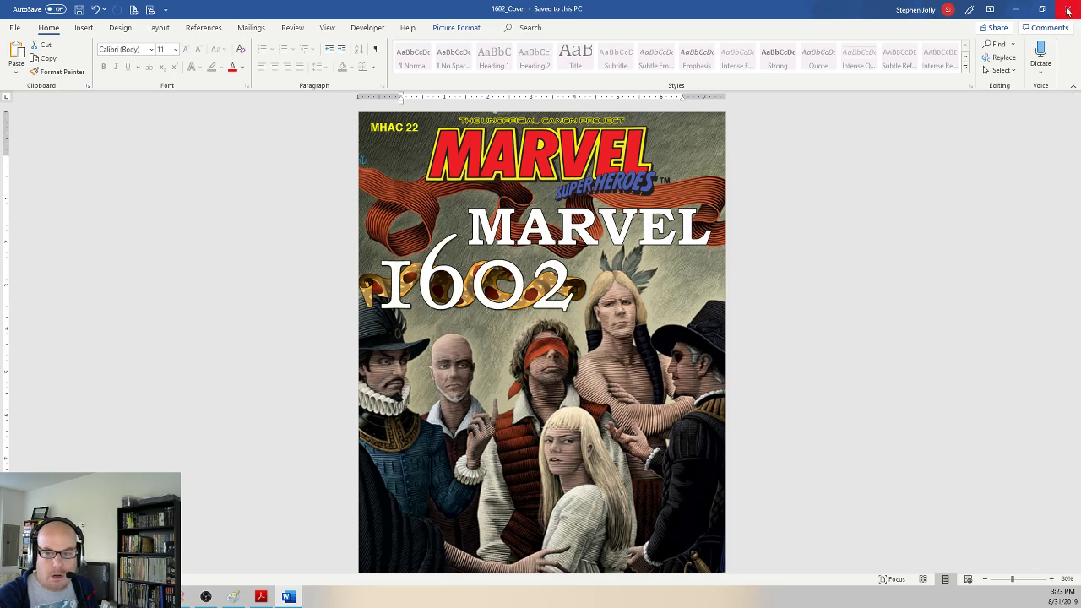
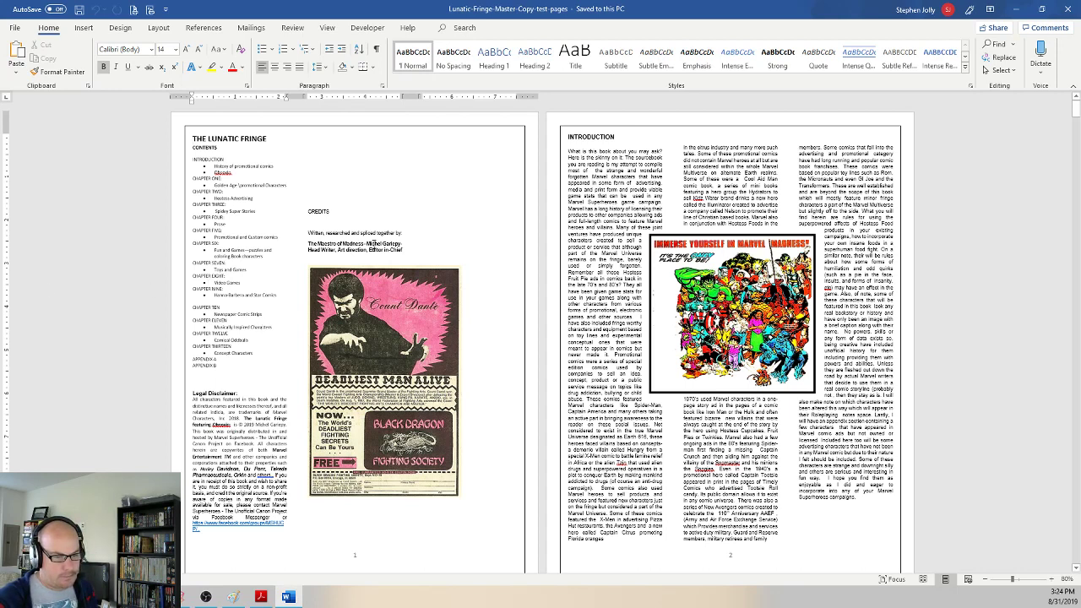
Step: Examine the Lunatic-Fringe-Master-Copy-test-pages document, from the author credit and introduction to the Obnoxio entry and Chapter One
left_click_drag(367, 244, 400, 244)
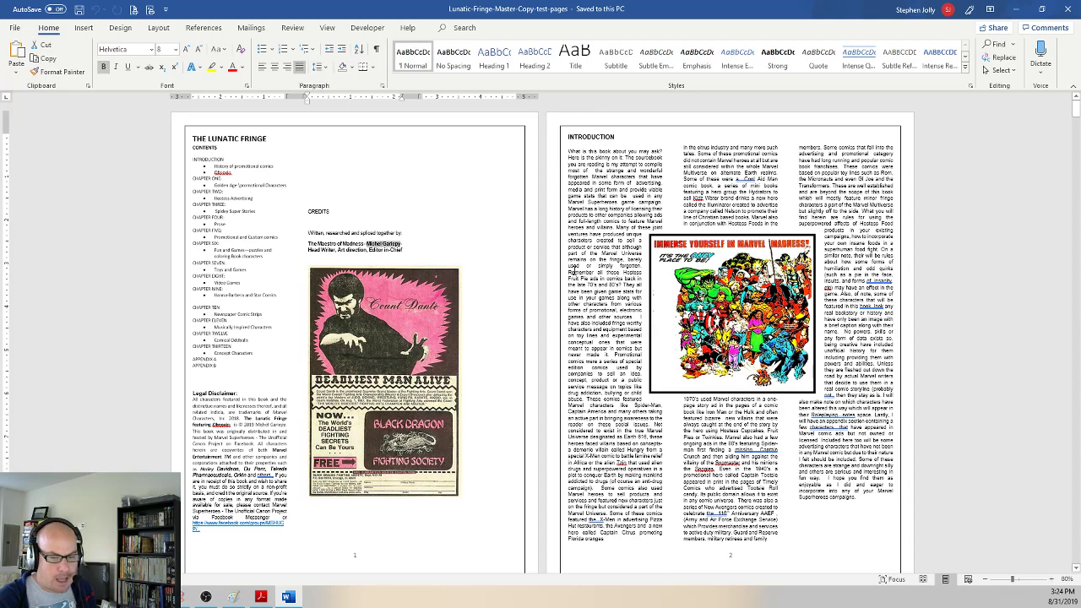
scroll(632, 272, "down", 9)
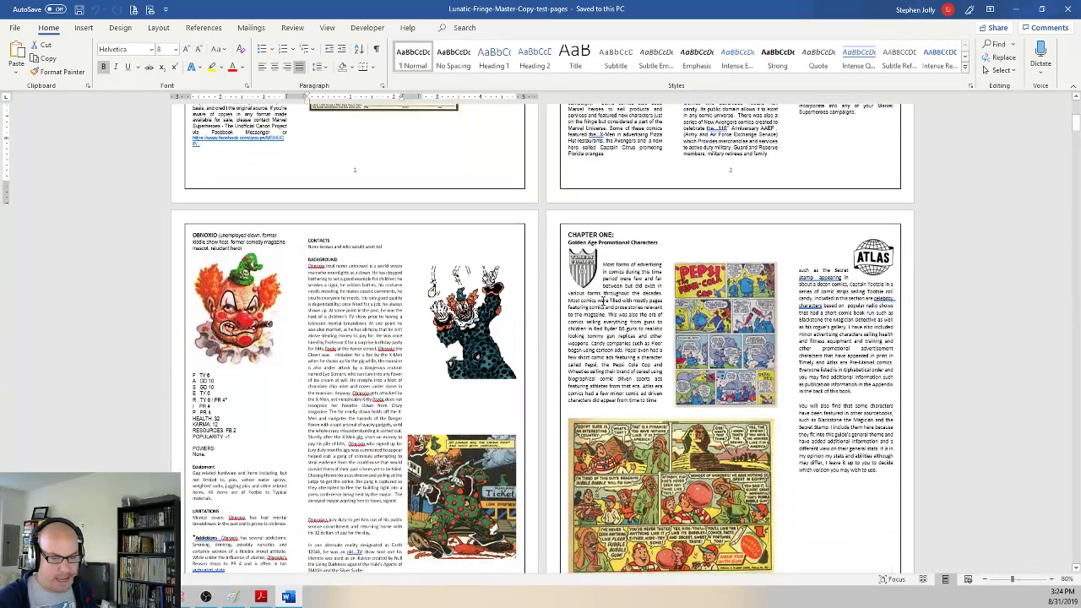
scroll(604, 302, "down", 2)
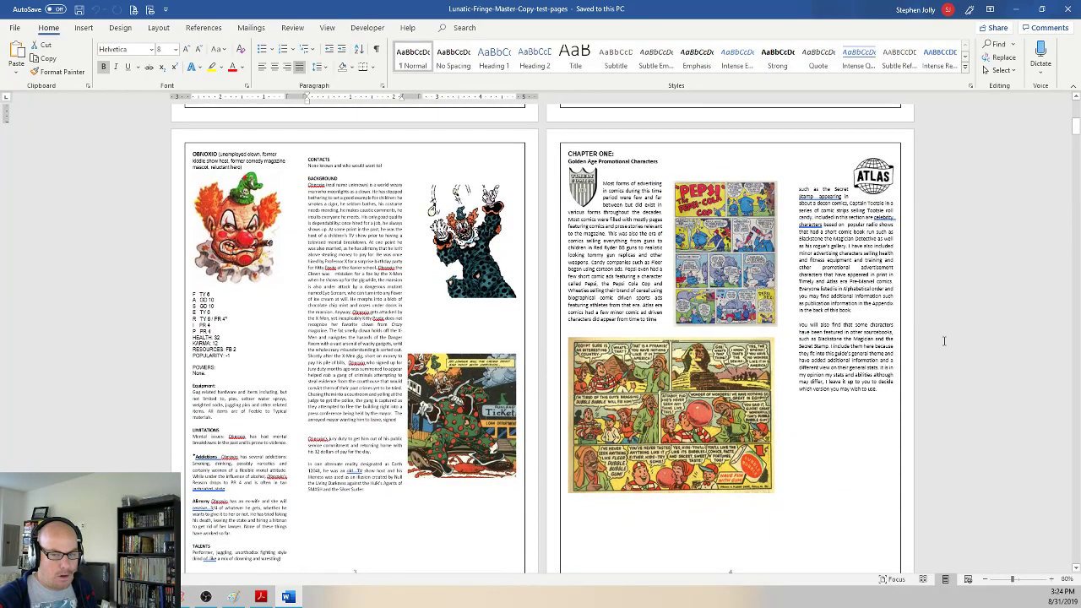
scroll(944, 340, "up", 9)
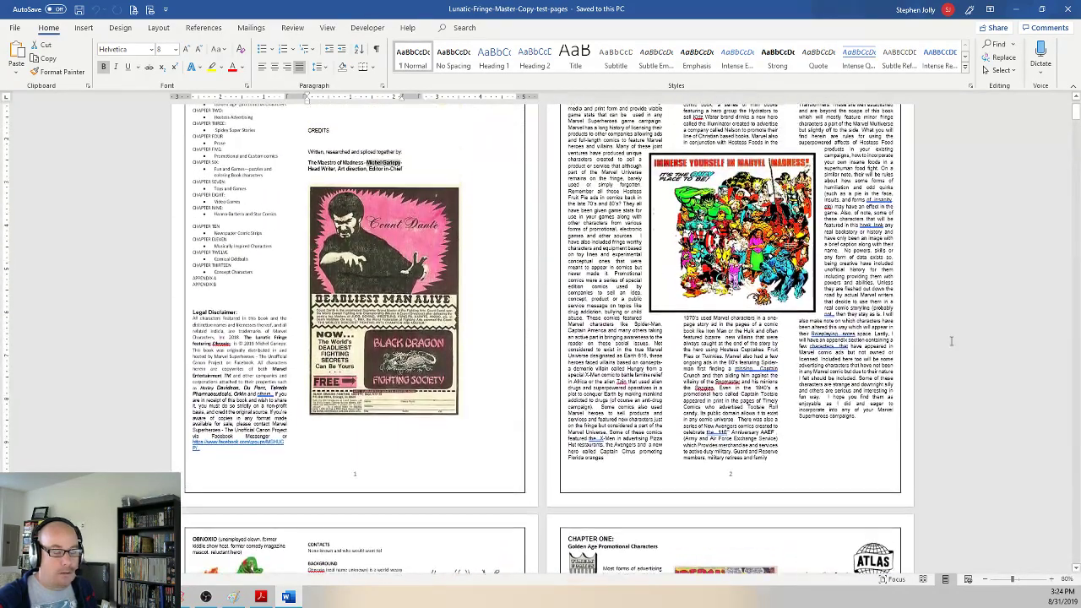
scroll(950, 340, "up", 2)
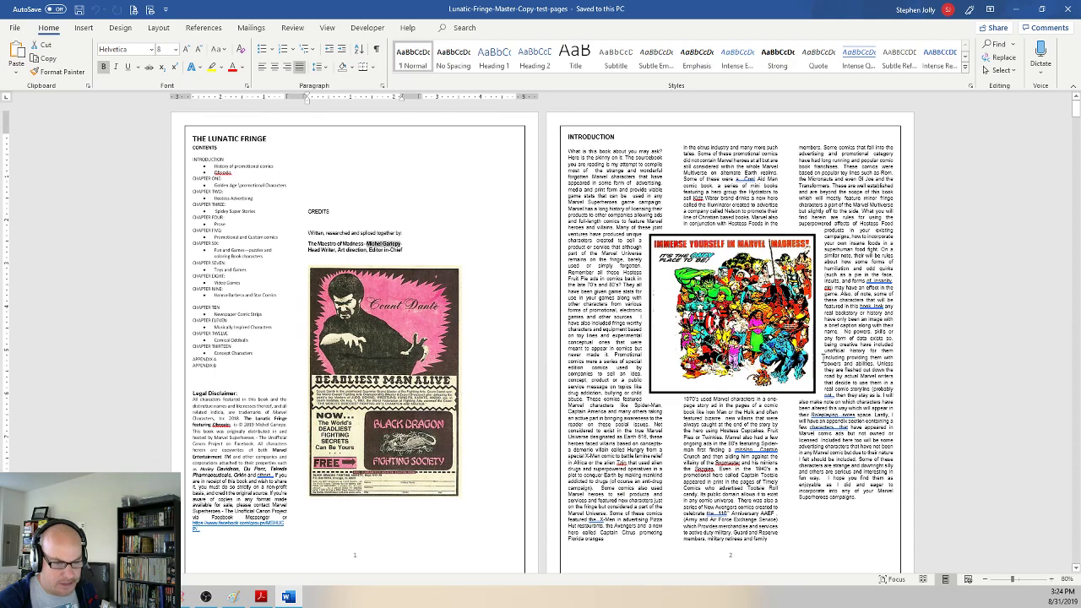
scroll(913, 360, "down", 8)
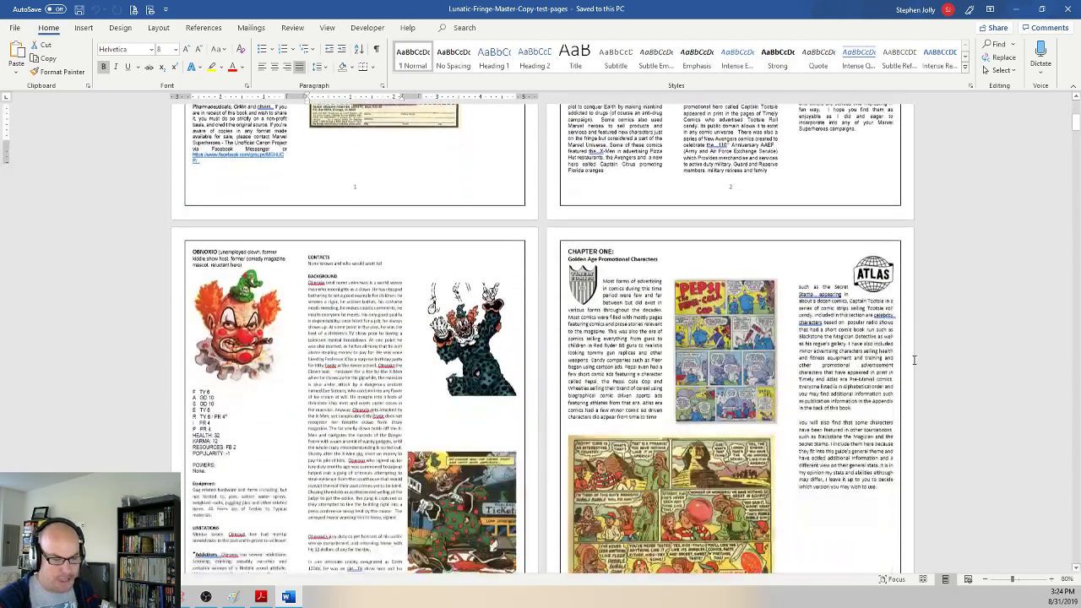
scroll(913, 361, "down", 1)
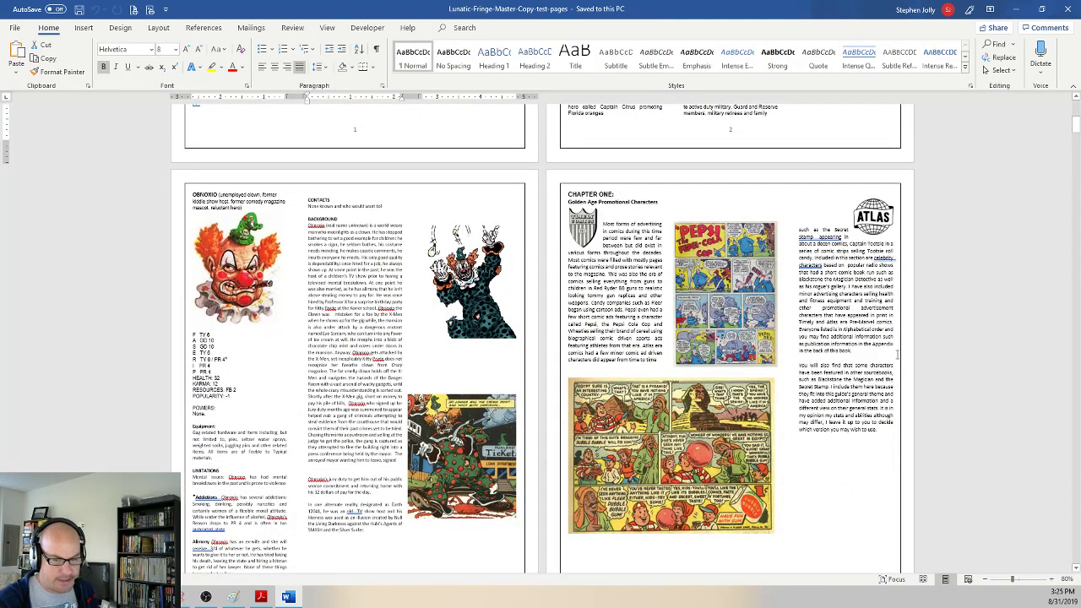
Step: Apply Square text wrapping to the picture above the Blackstone the Magician entry
scroll(865, 224, "down", 5)
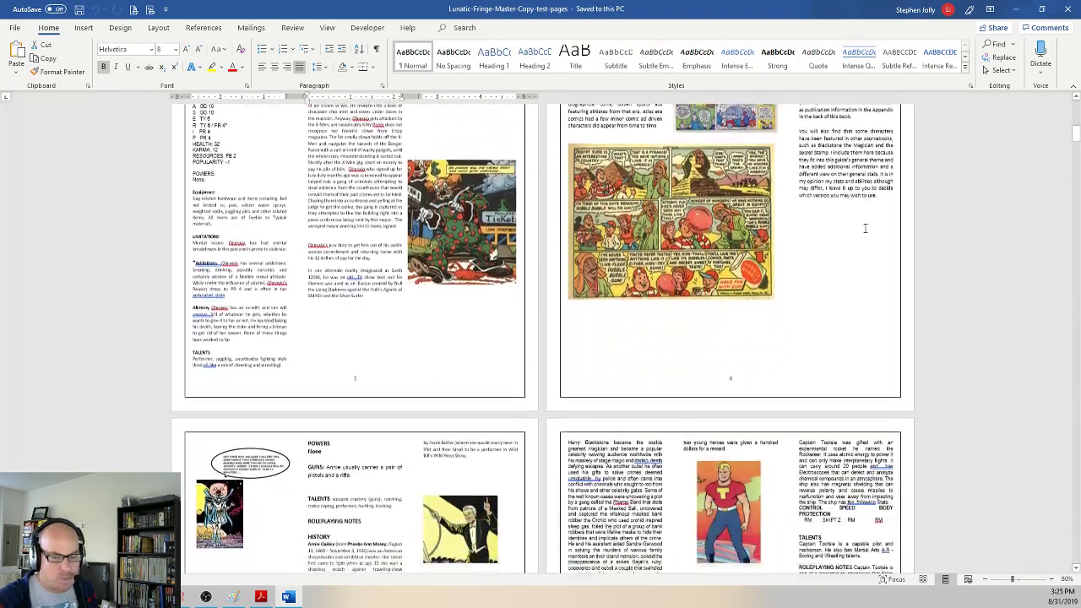
scroll(865, 228, "down", 6)
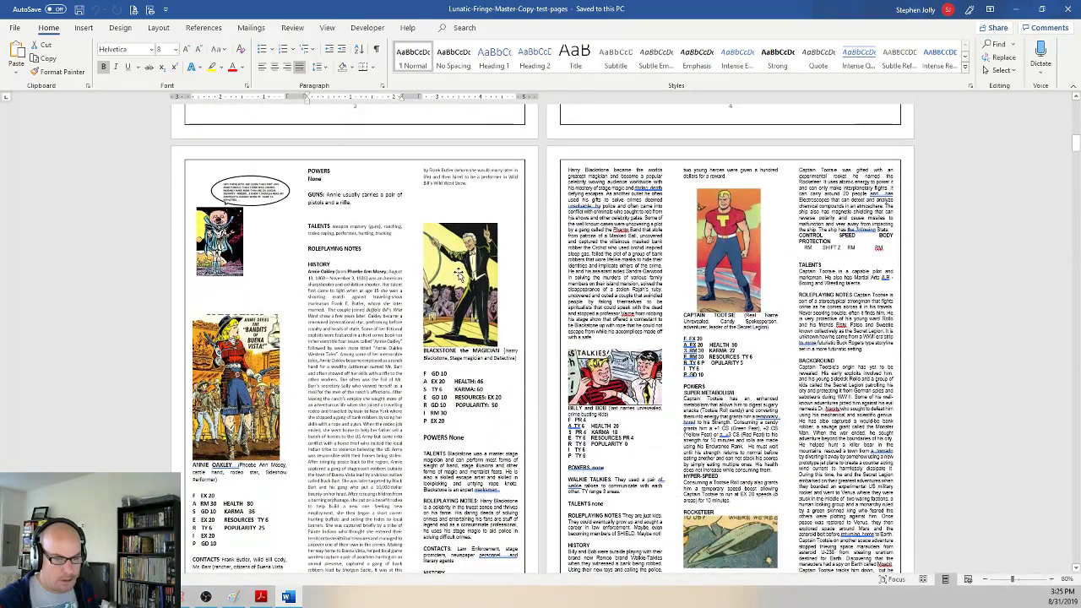
scroll(460, 274, "down", 1)
left_click(456, 239)
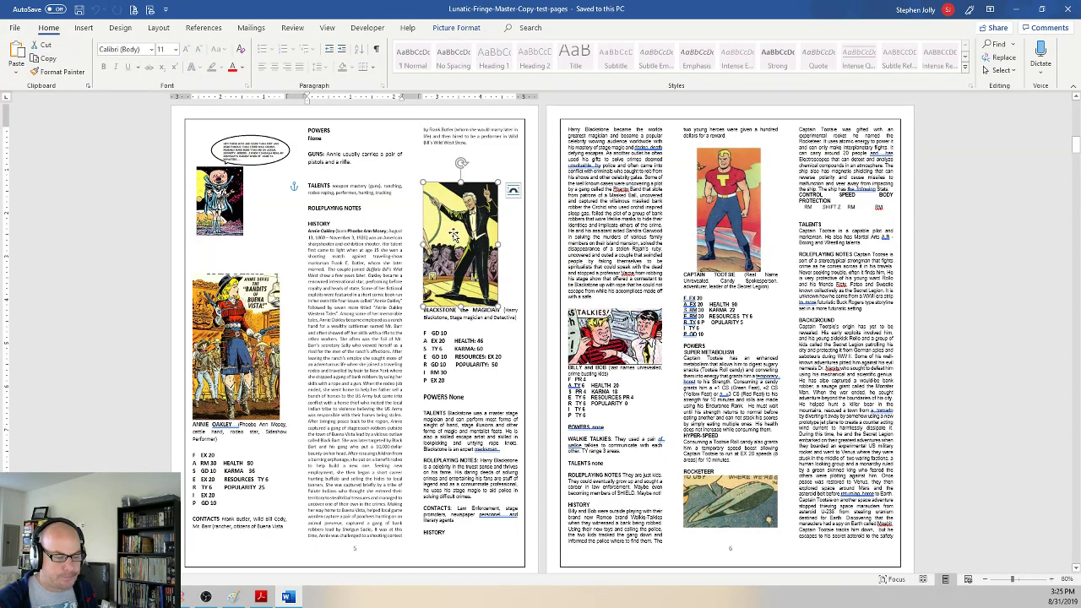
left_click(456, 28)
left_click(766, 64)
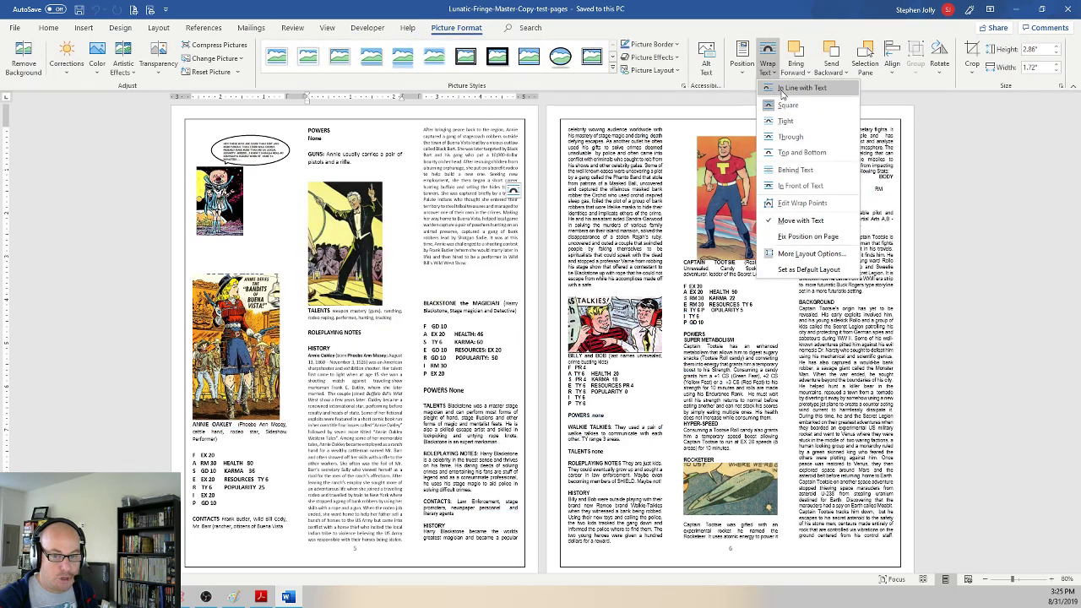
left_click(786, 105)
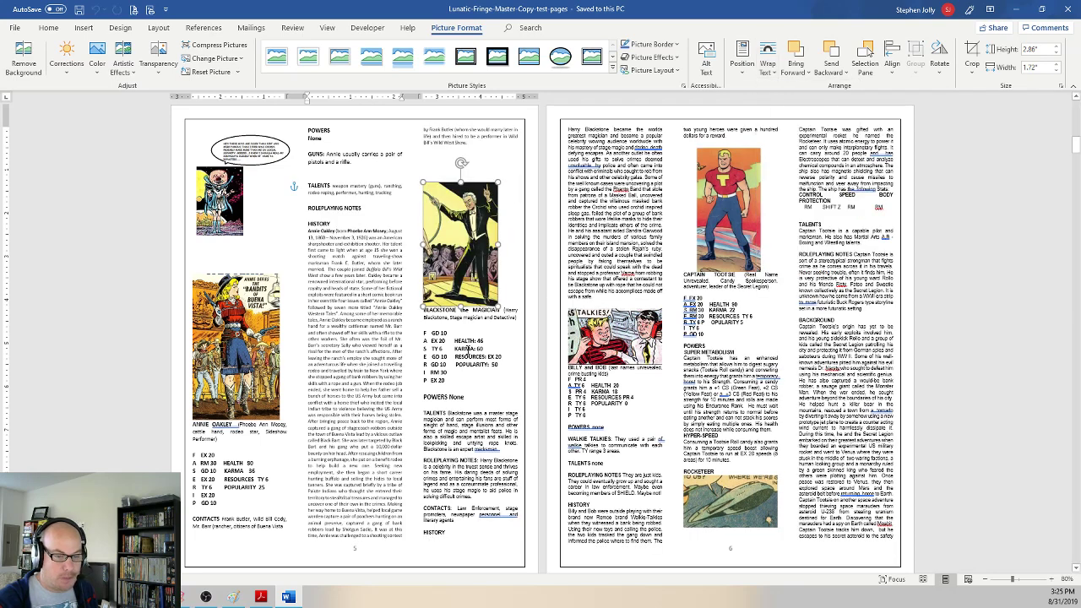
Step: Examine the Blackstone the Magician caption beneath its picture, plus the Lunatic Fringe contents, credits and introduction pages
left_click(467, 348)
left_click(462, 272)
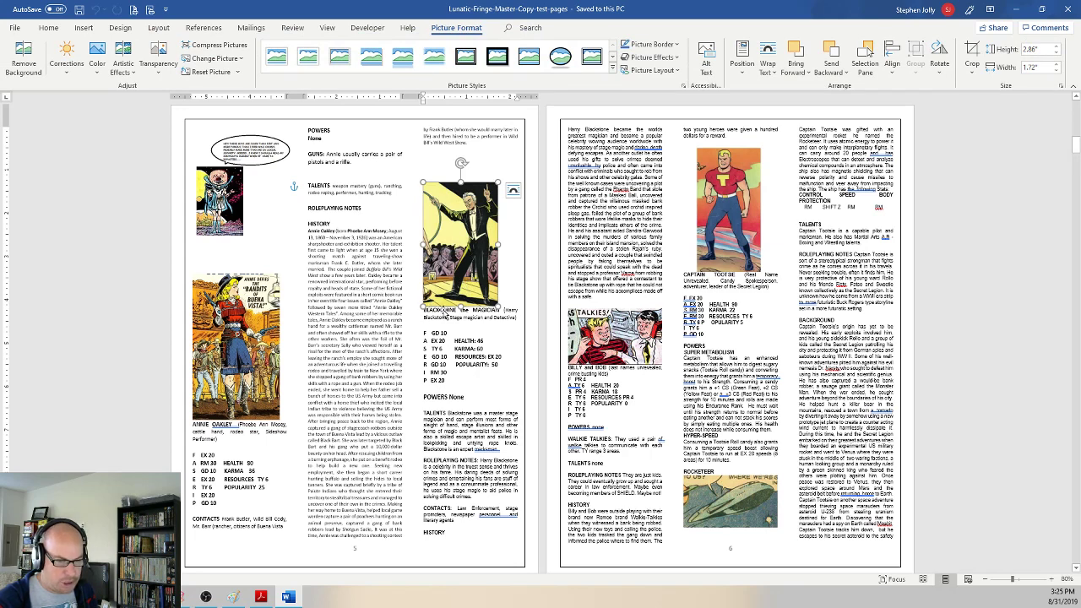
left_click(439, 310)
double_click(439, 310)
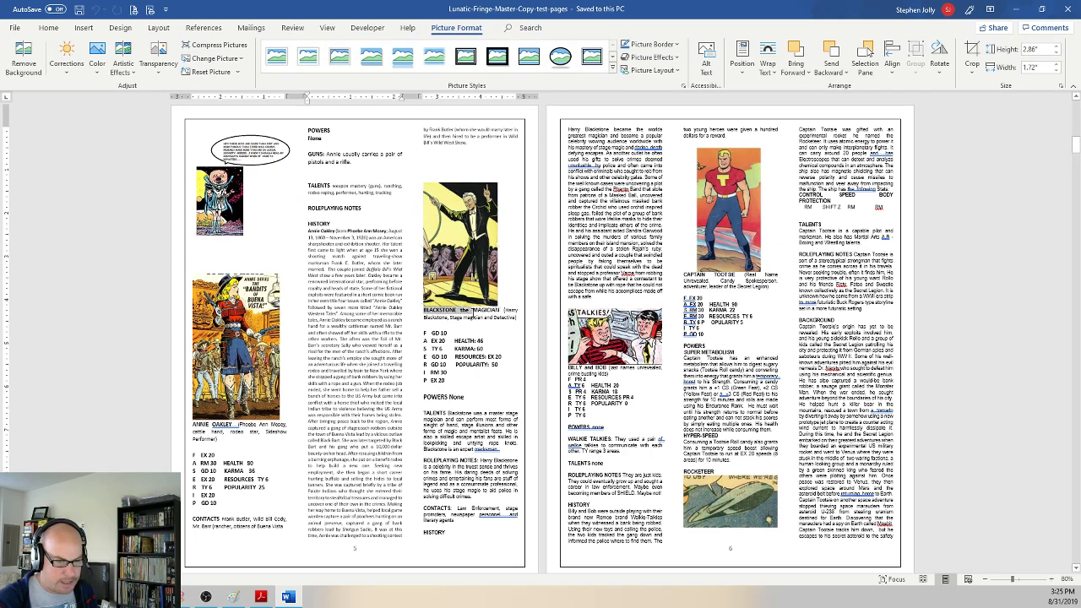
left_click_drag(473, 313, 488, 312)
left_click(457, 309)
scroll(538, 326, "up", 1)
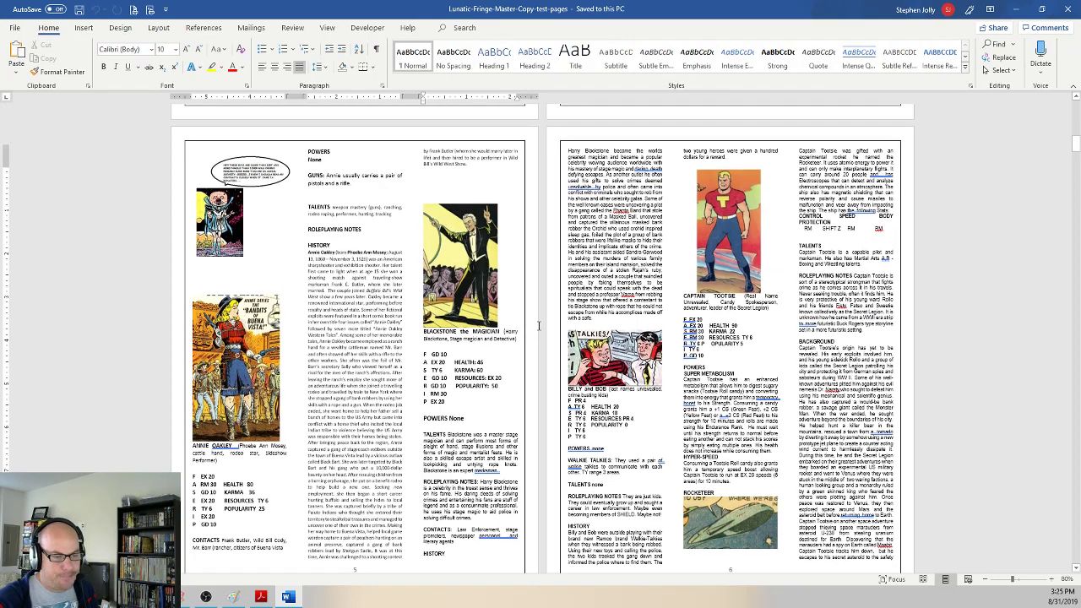
scroll(538, 325, "up", 15)
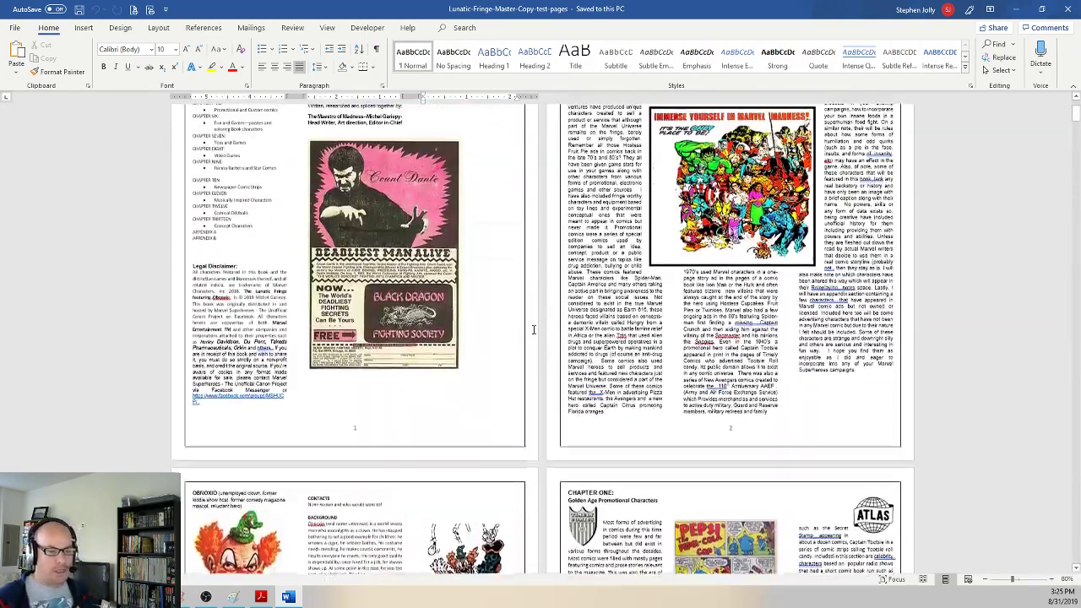
scroll(533, 330, "up", 3)
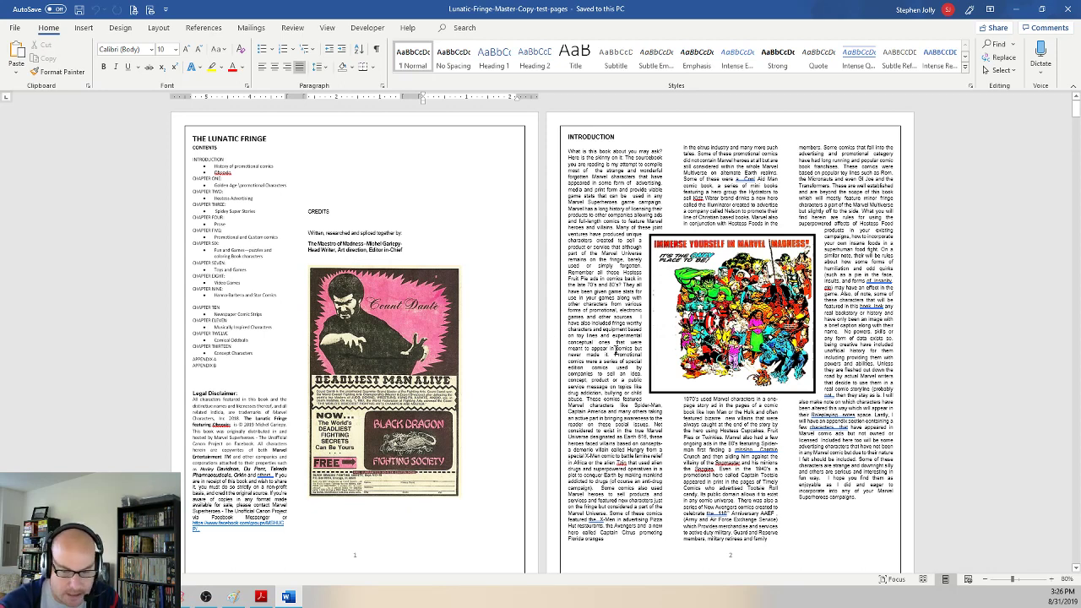
scroll(615, 349, "down", 2)
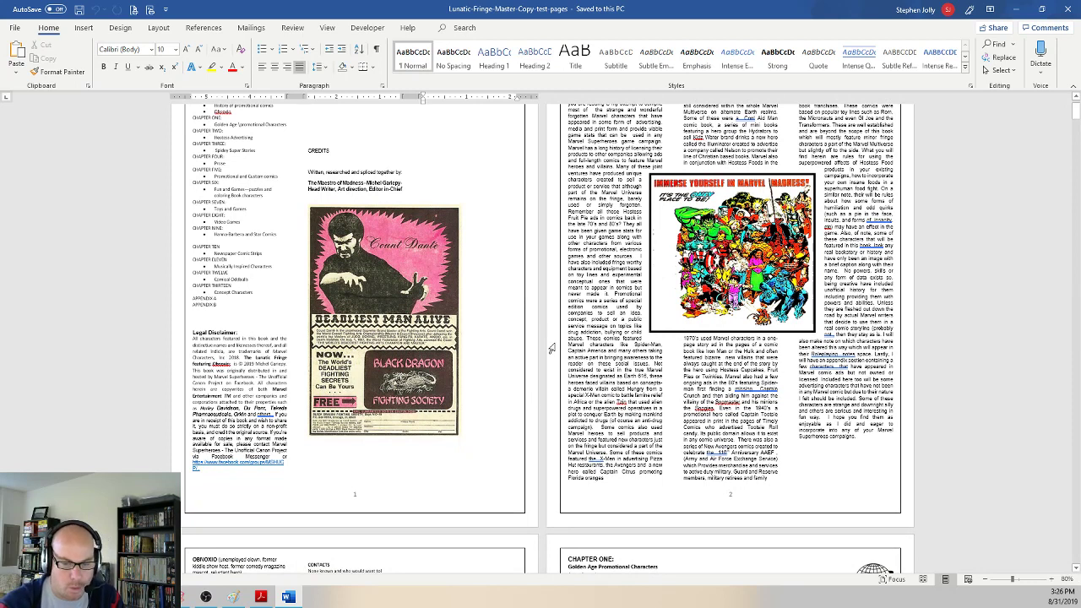
scroll(584, 384, "up", 1)
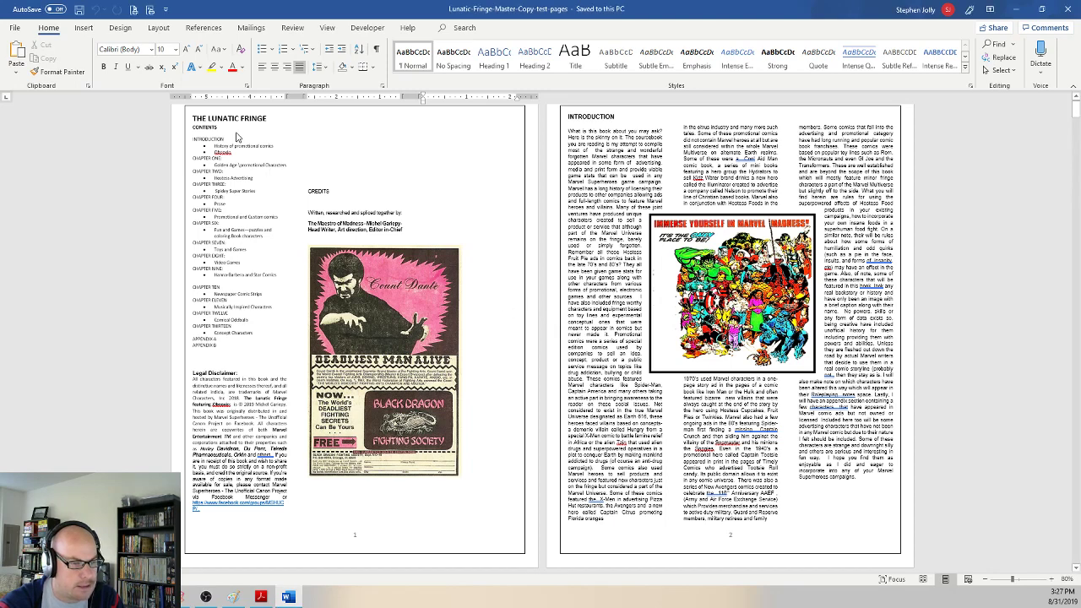
scroll(236, 144, "up", 1)
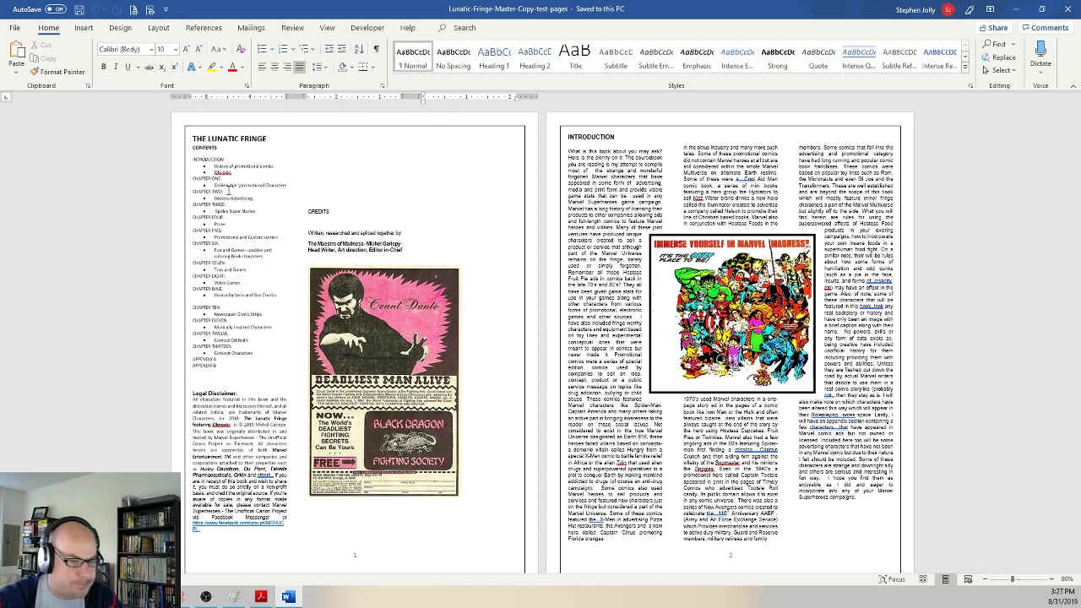
Step: Show the paragraph marks and delete the run of empty paragraphs around and below the Count Dante advertisement on the contents page
left_click(376, 49)
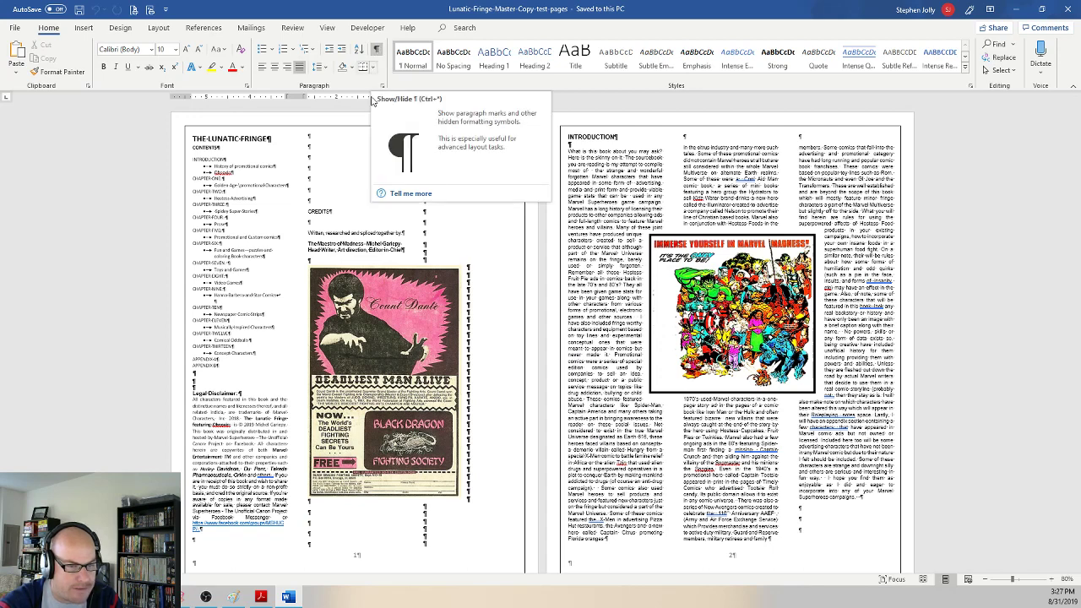
scroll(476, 341, "down", 1)
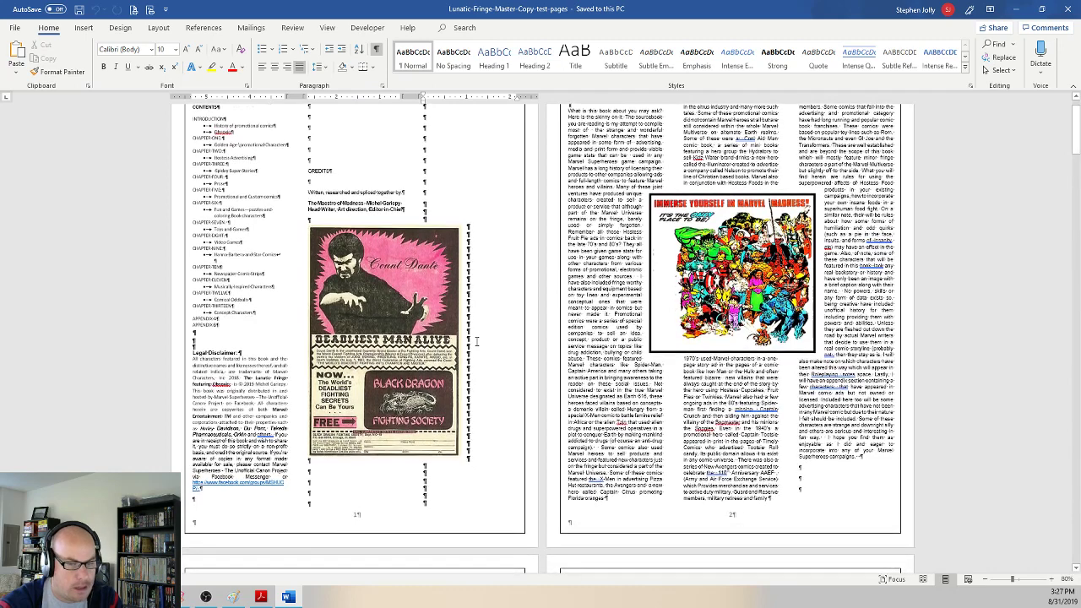
scroll(476, 341, "up", 1)
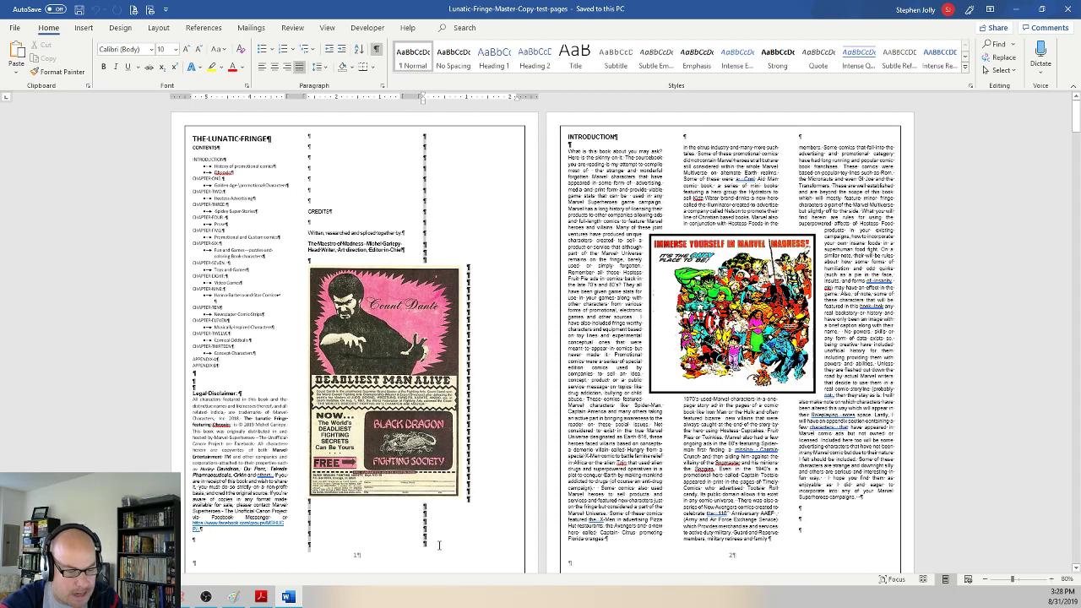
left_click_drag(439, 546, 439, 547)
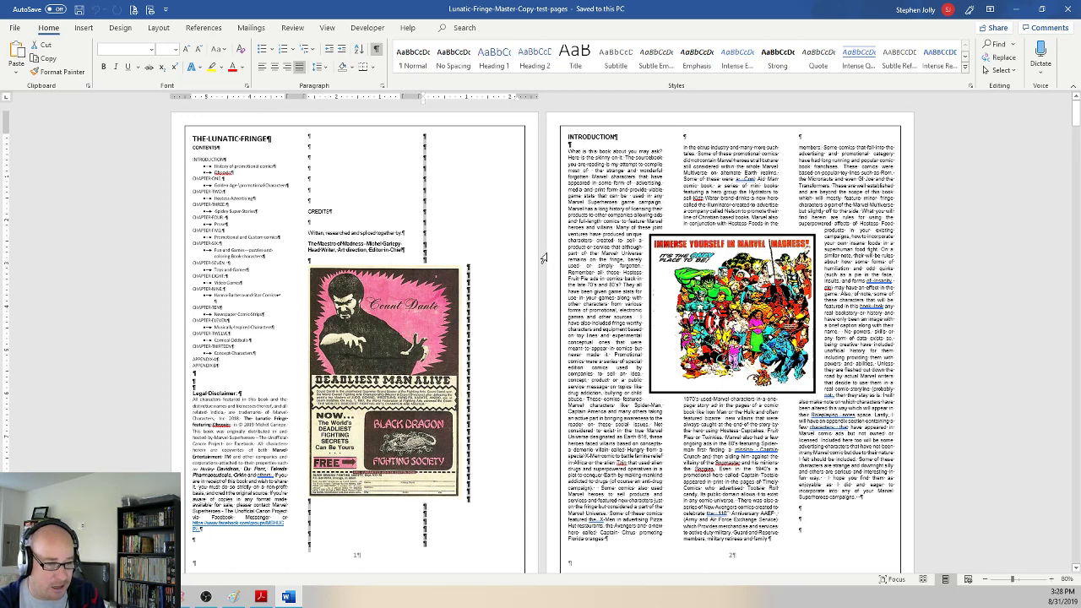
key("Delete")
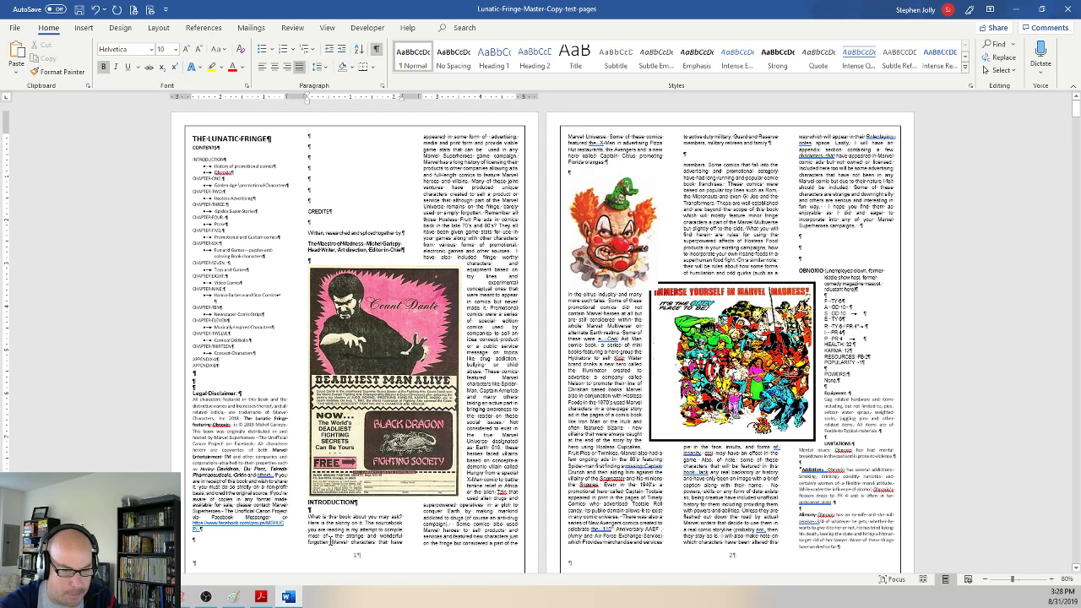
Step: Insert a page break below the Count Dante advertisement so the Introduction starts on a new page
left_click(159, 27)
left_click(143, 44)
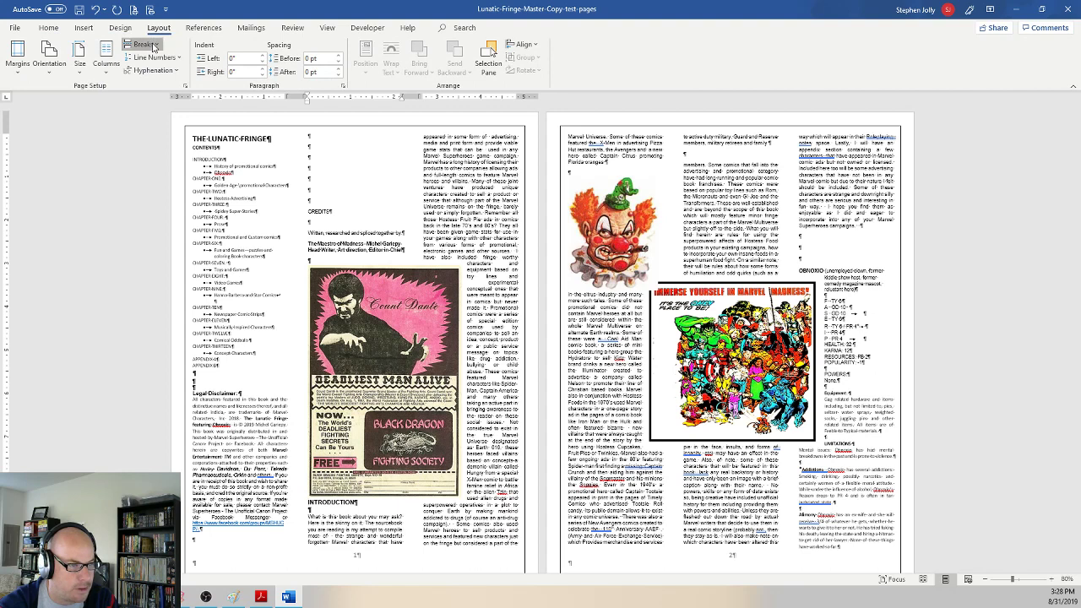
left_click(193, 89)
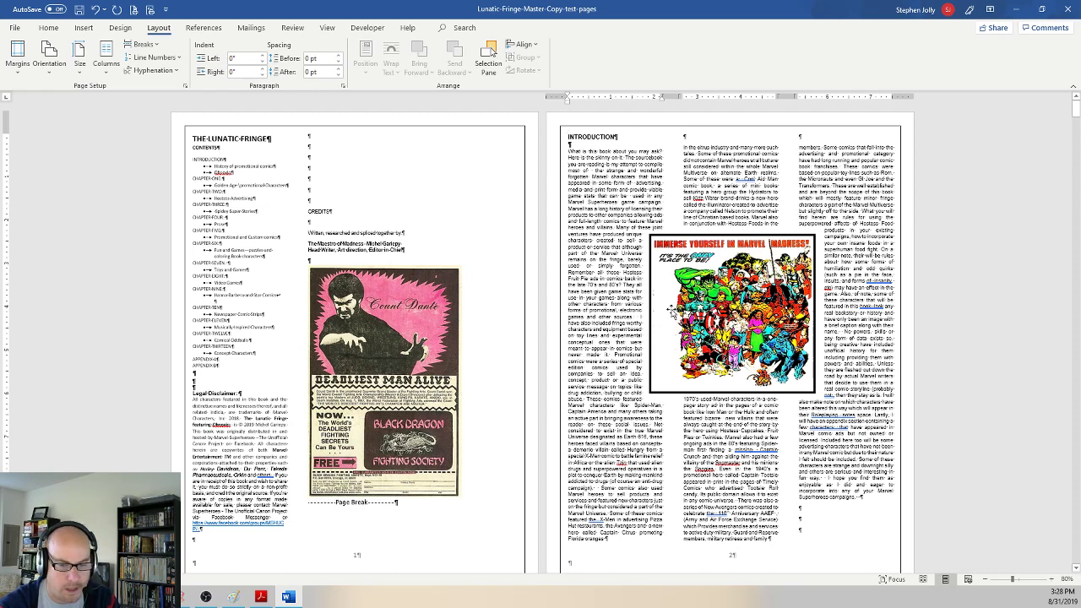
Step: Delete the empty paragraphs between the end of the Obnoxio entry and the Chapter One heading
scroll(541, 338, "down", 8)
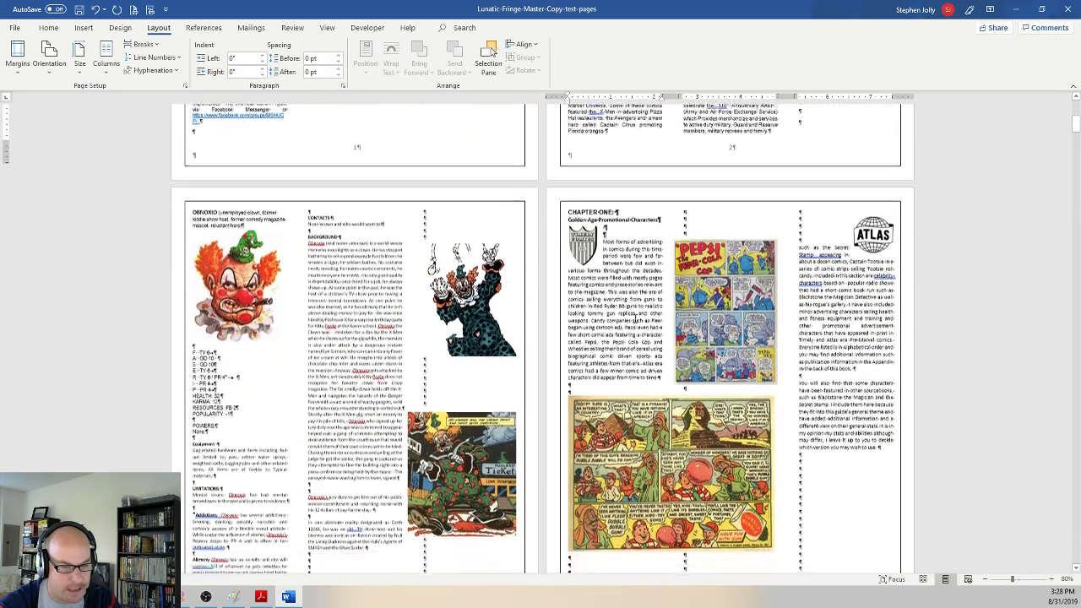
scroll(540, 338, "up", 8)
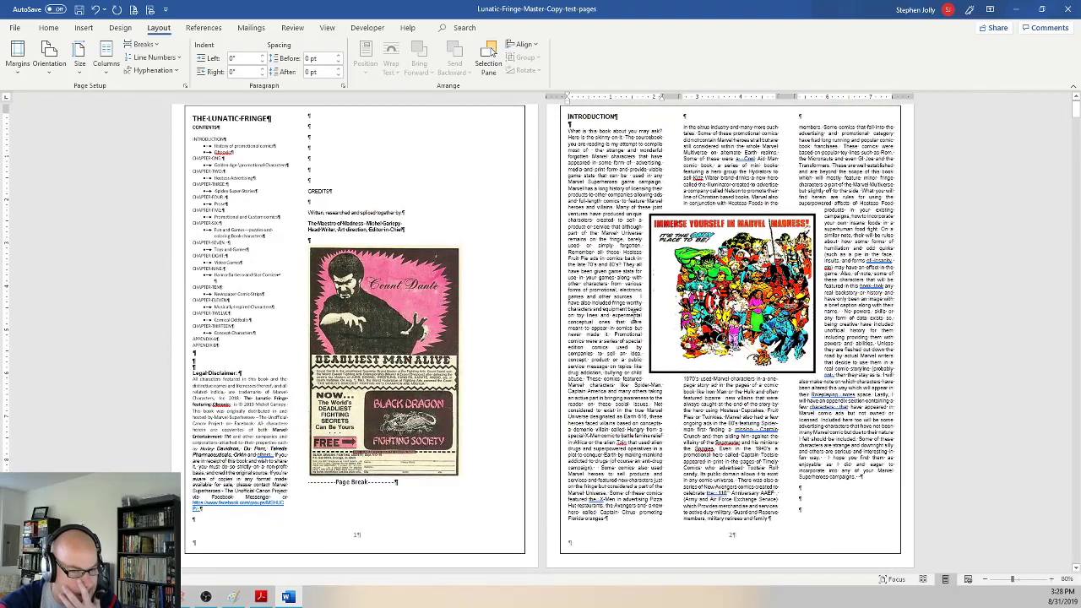
scroll(633, 317, "down", 6)
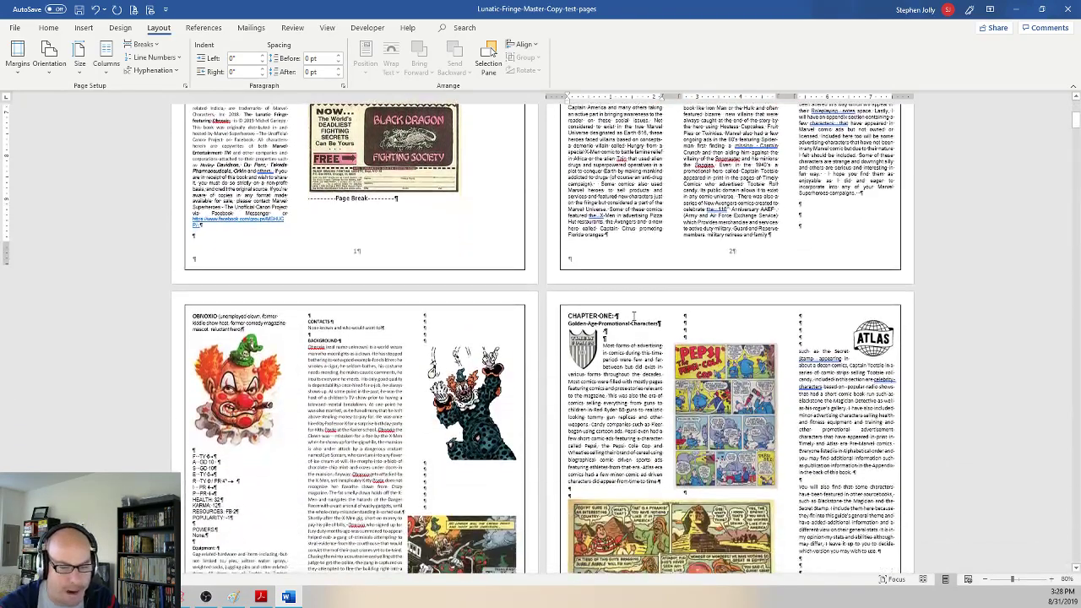
scroll(633, 316, "down", 1)
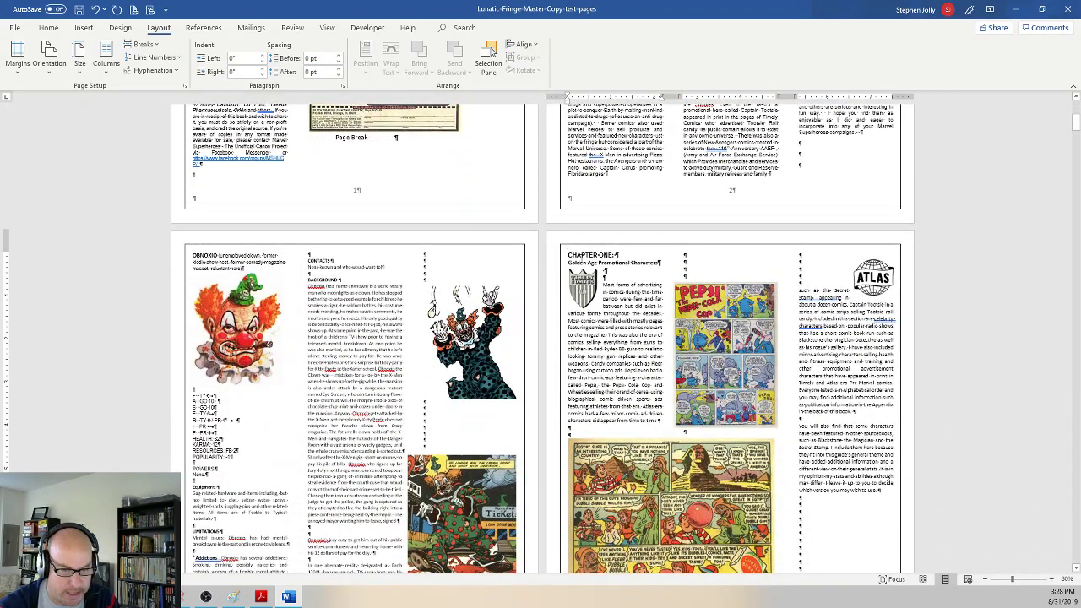
scroll(582, 280, "down", 7)
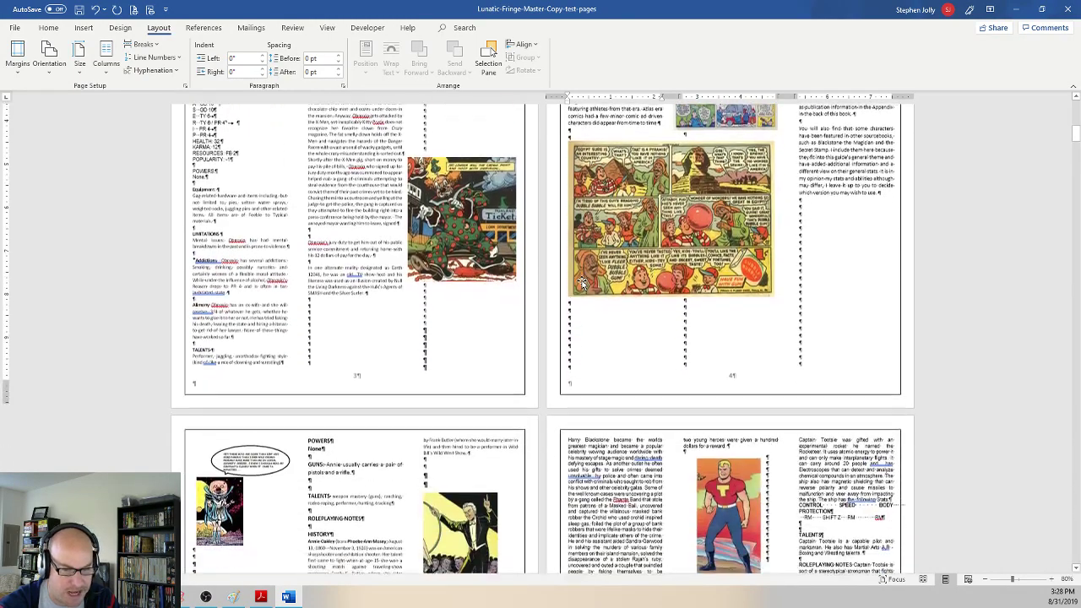
scroll(582, 280, "up", 3)
scroll(583, 285, "up", 3)
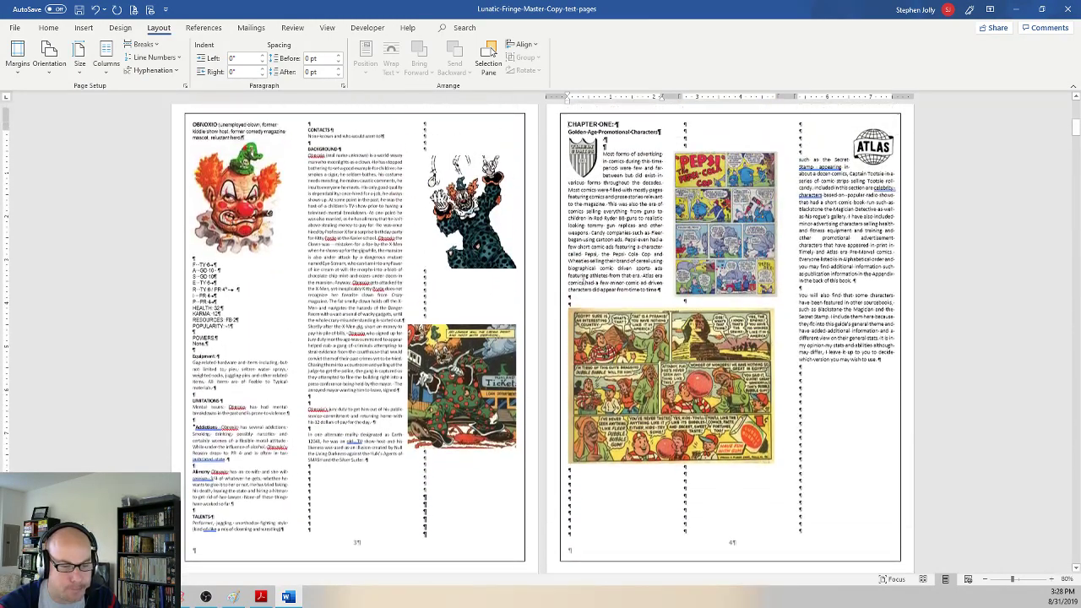
left_click(463, 550)
key("Delete")
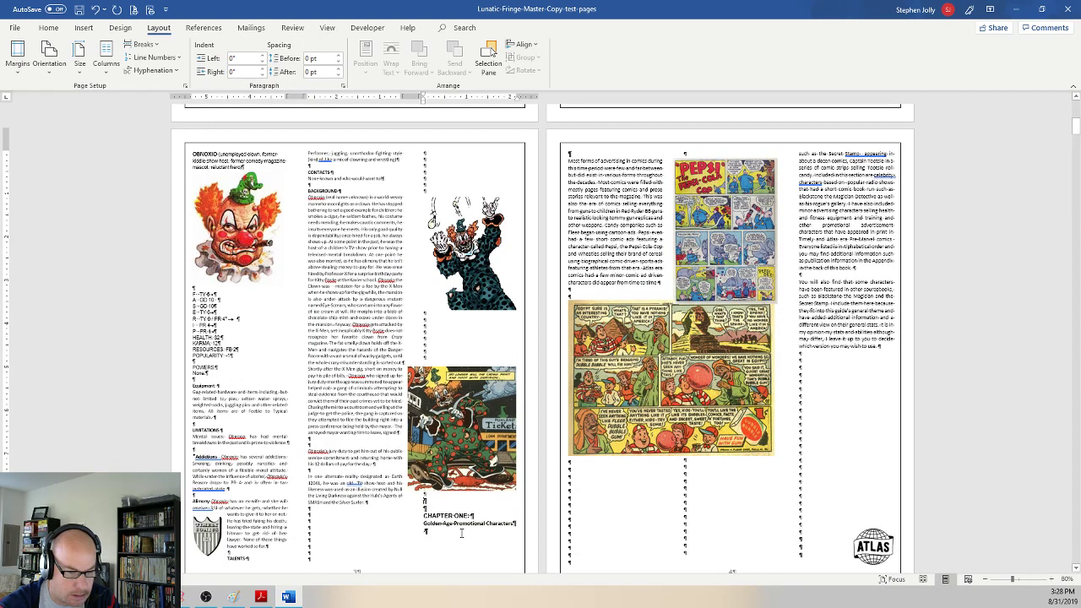
key("BackSpace")
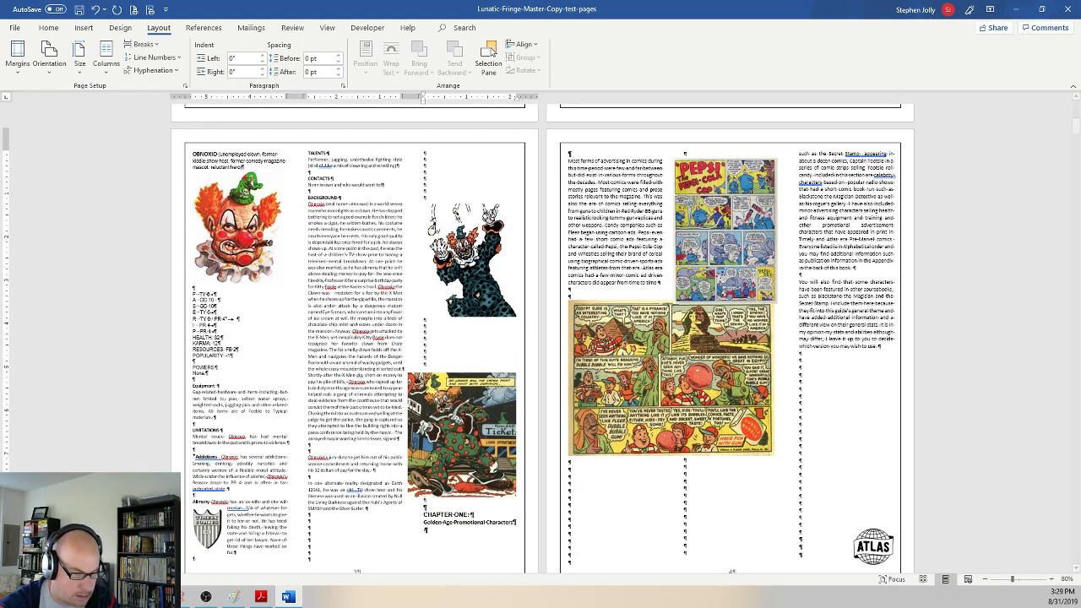
key("BackSpace")
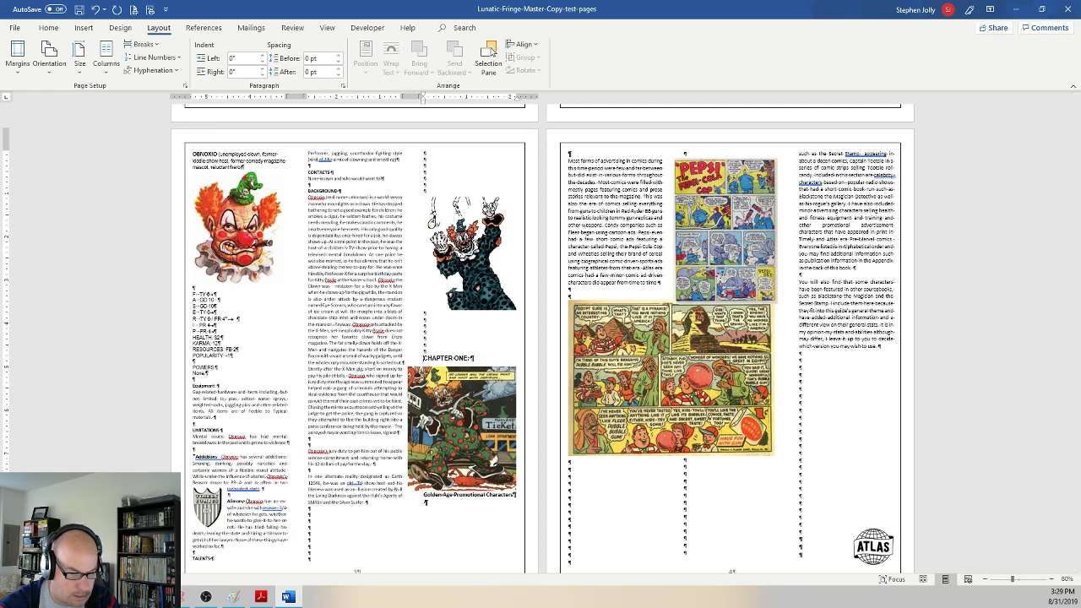
key("BackSpace")
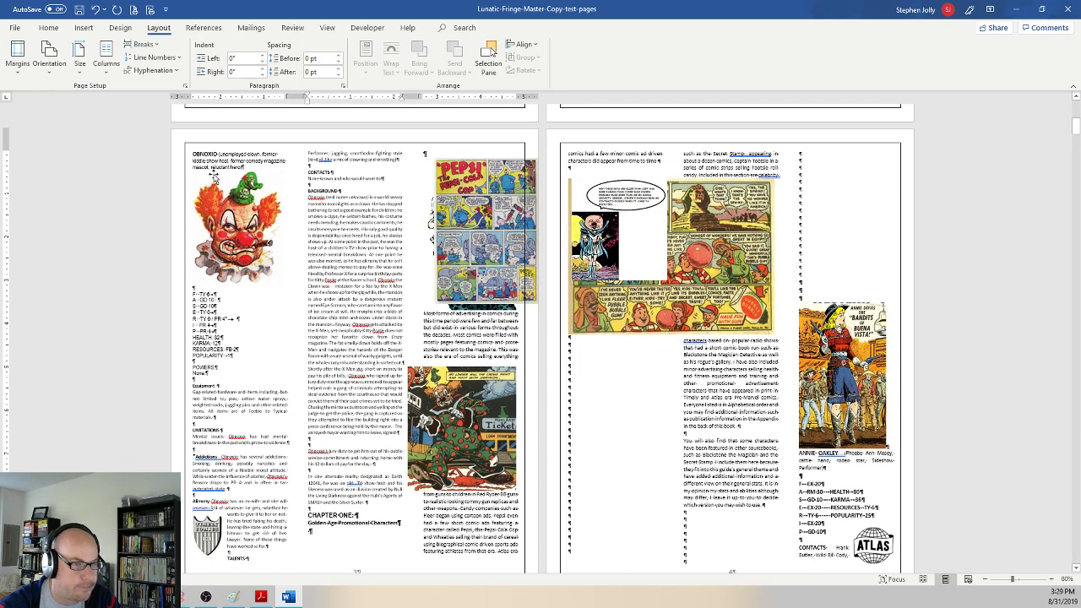
Step: Insert a page break after the Obnoxio entry's background text so Chapter One starts on a new page
left_click(142, 44)
left_click(155, 78)
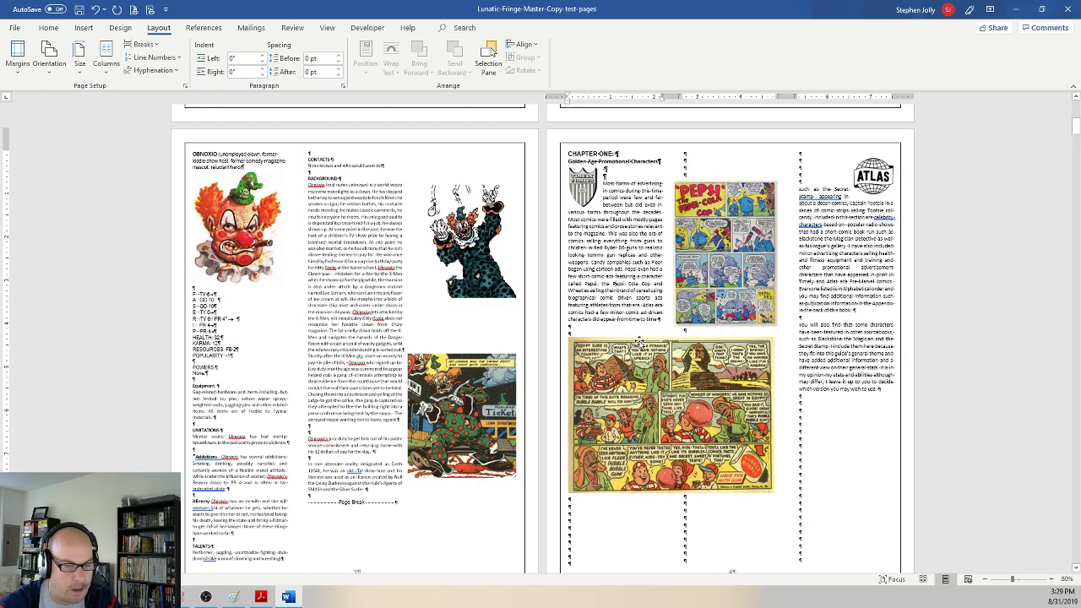
scroll(667, 287, "down", 2)
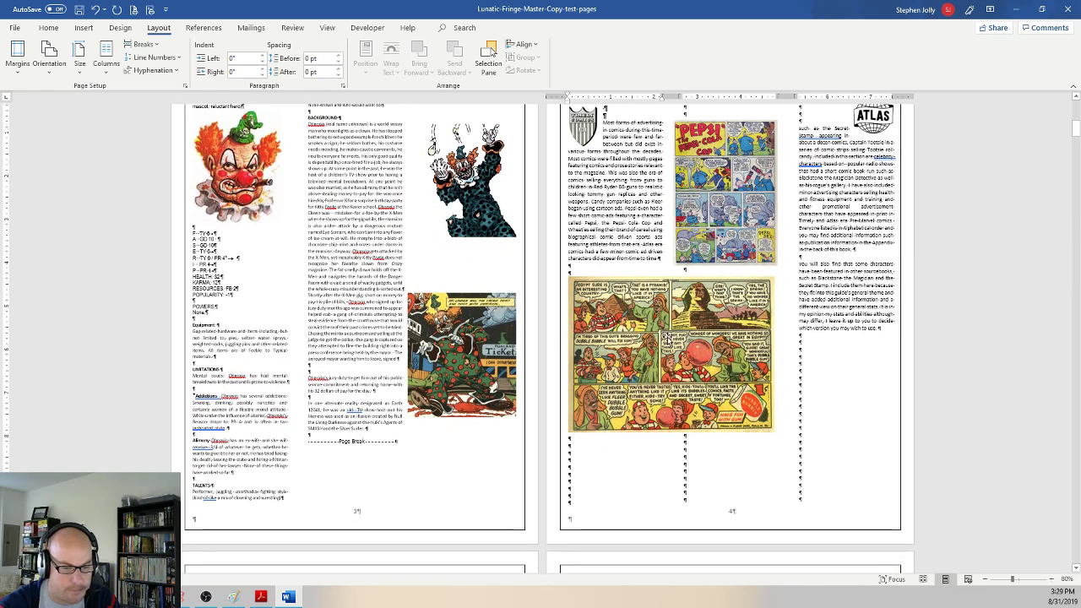
scroll(667, 337, "up", 2)
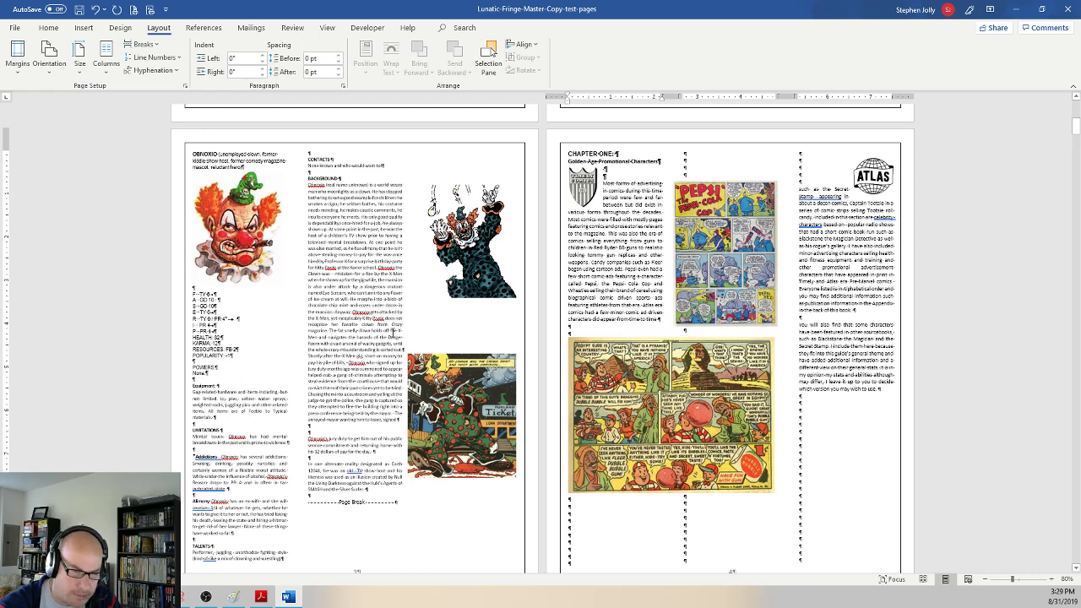
scroll(393, 337, "down", 3)
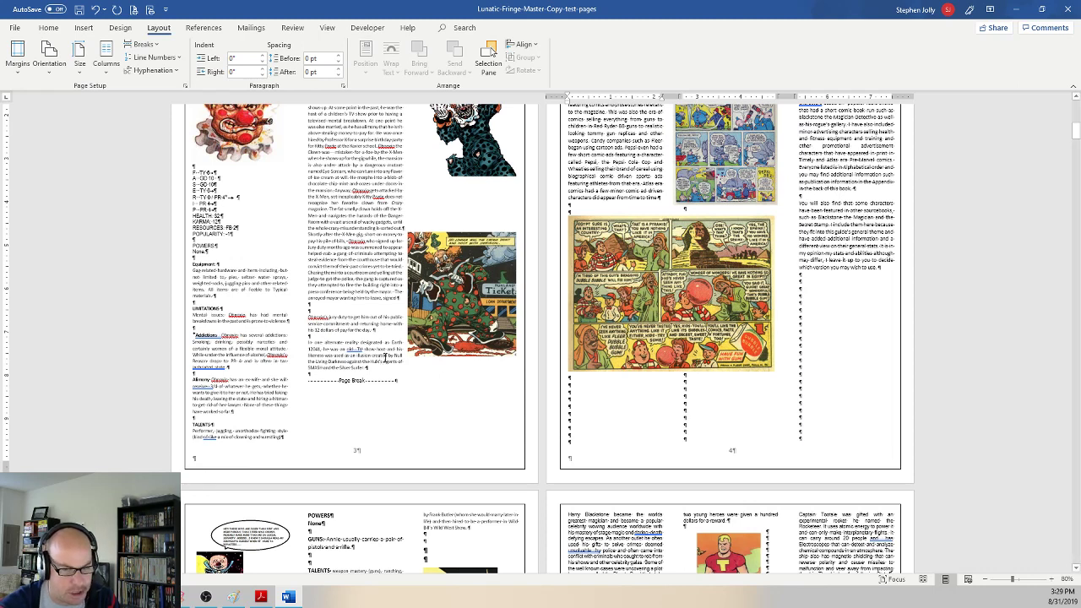
scroll(387, 345, "down", 5)
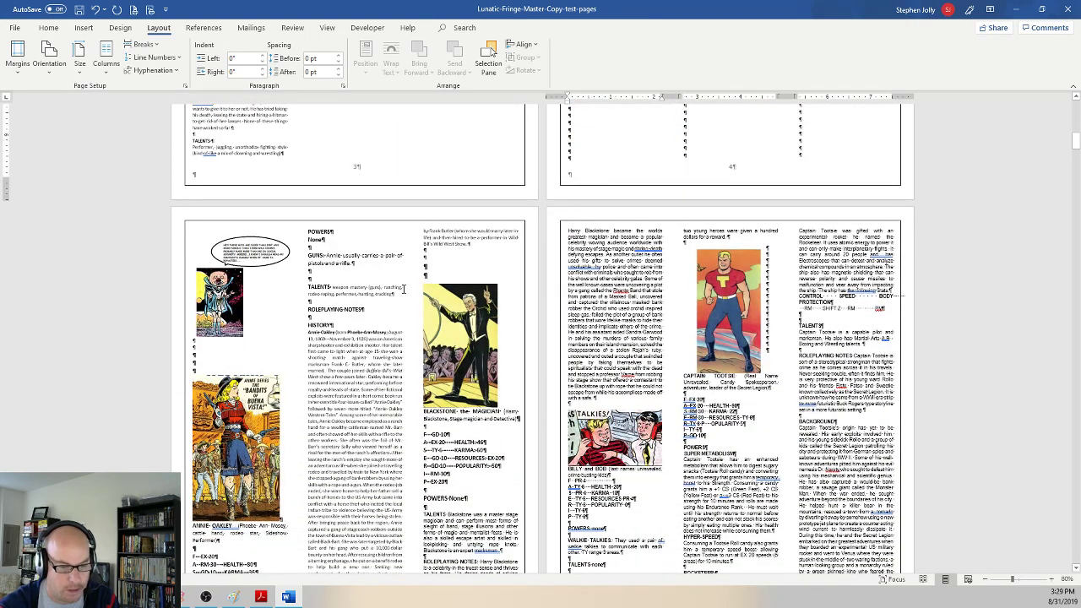
Step: Review the document's opening pages against the title, contents and introduction pages of the Imperious Rex PDF in Acrobat Reader, and close that PDF
scroll(404, 321, "up", 10)
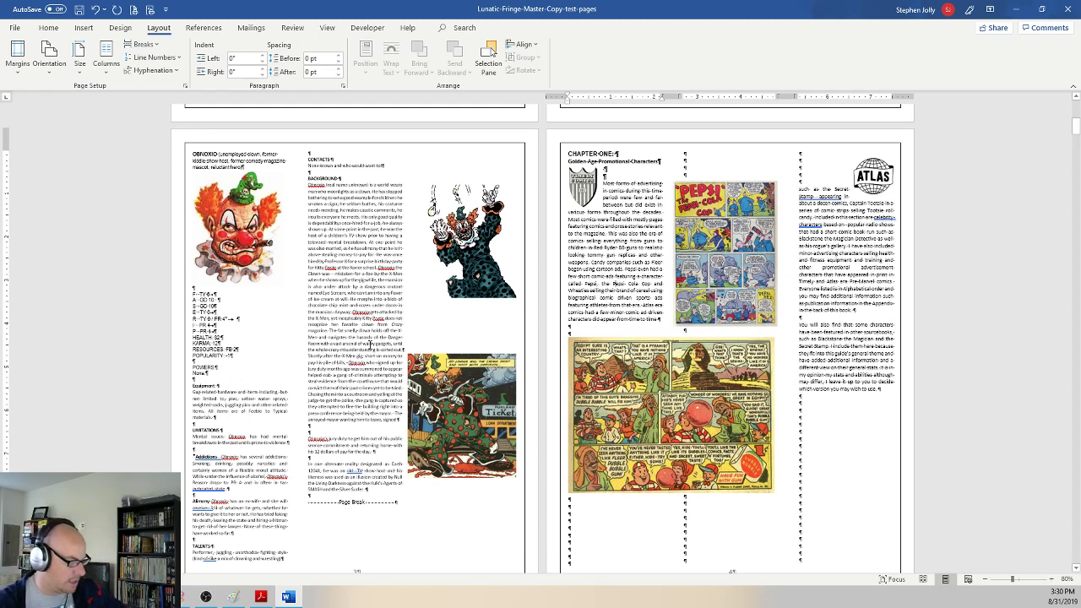
scroll(384, 313, "up", 3)
scroll(390, 304, "up", 3)
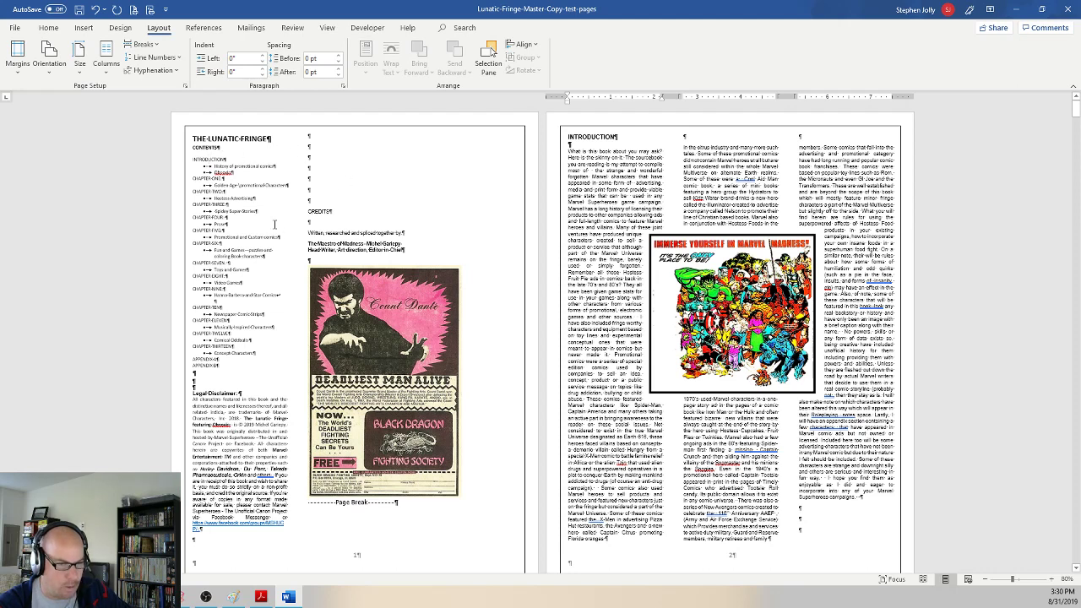
left_click(194, 135)
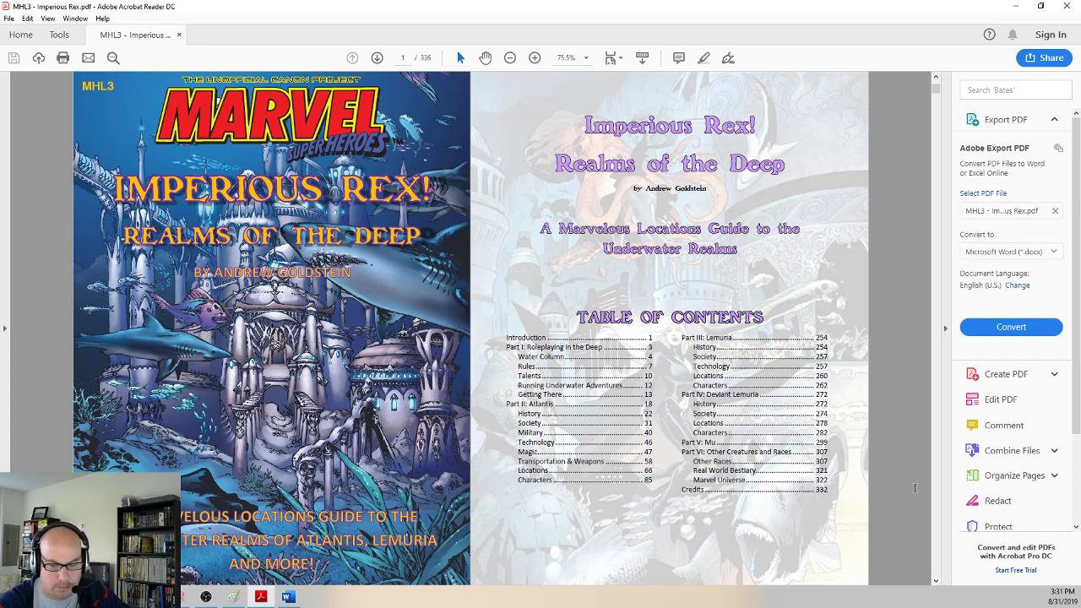
left_click(937, 504)
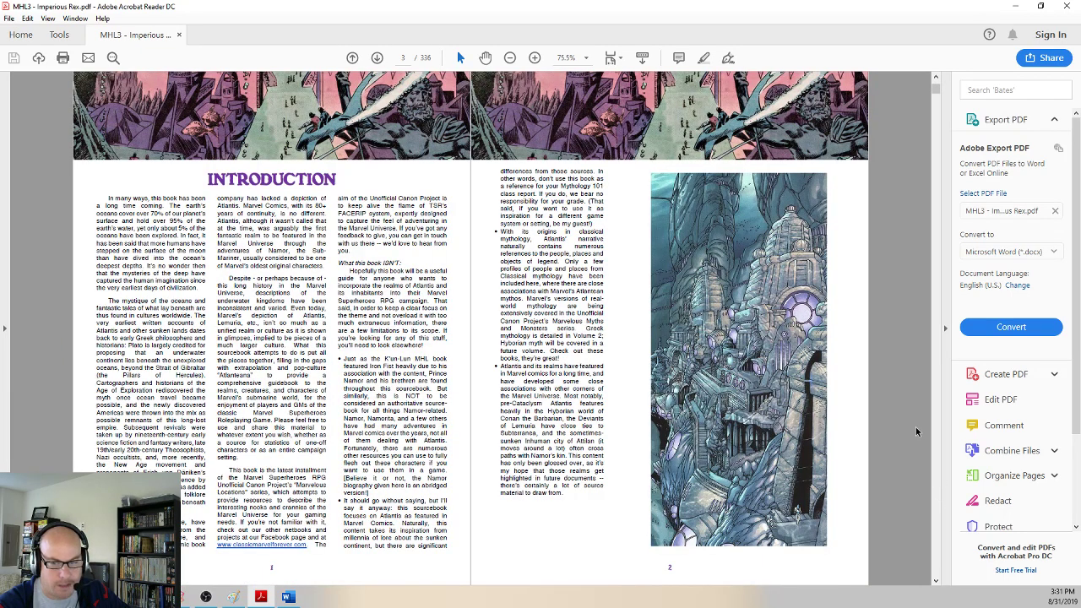
scroll(915, 422, "up", 2)
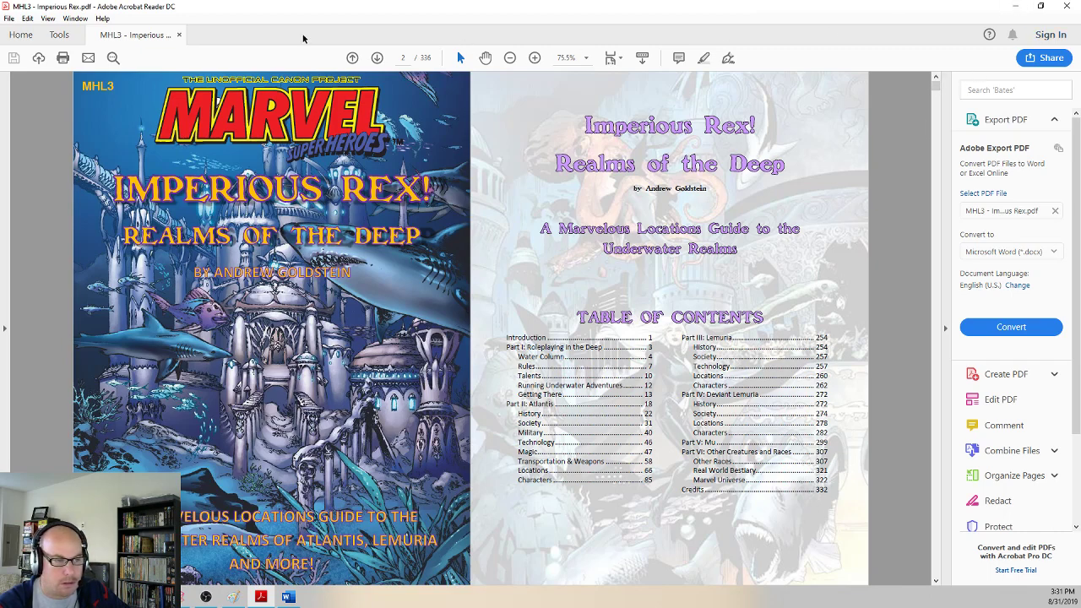
left_click(180, 35)
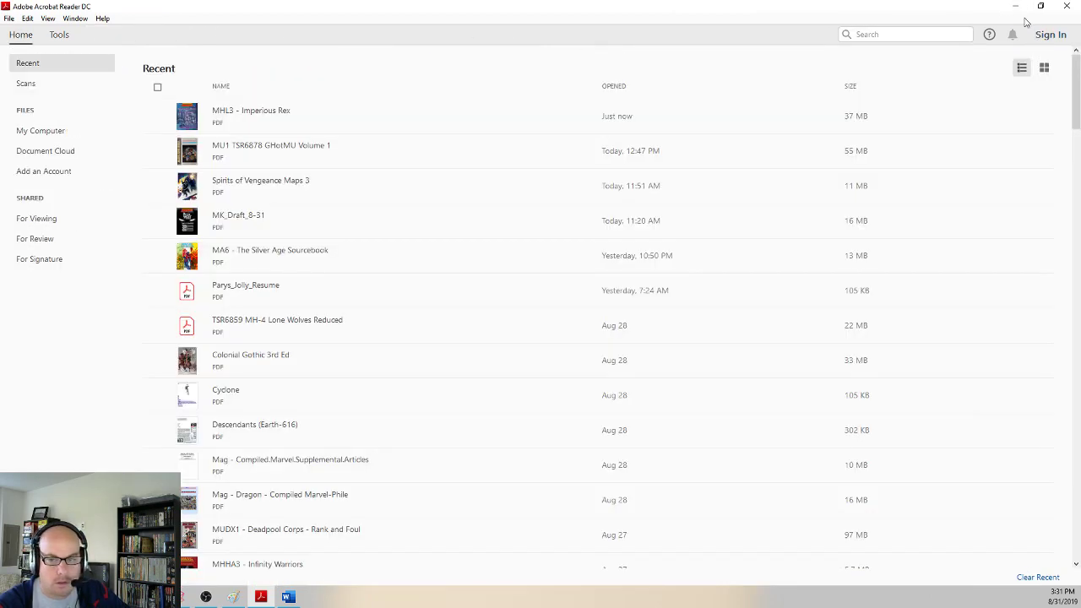
left_click(1015, 7)
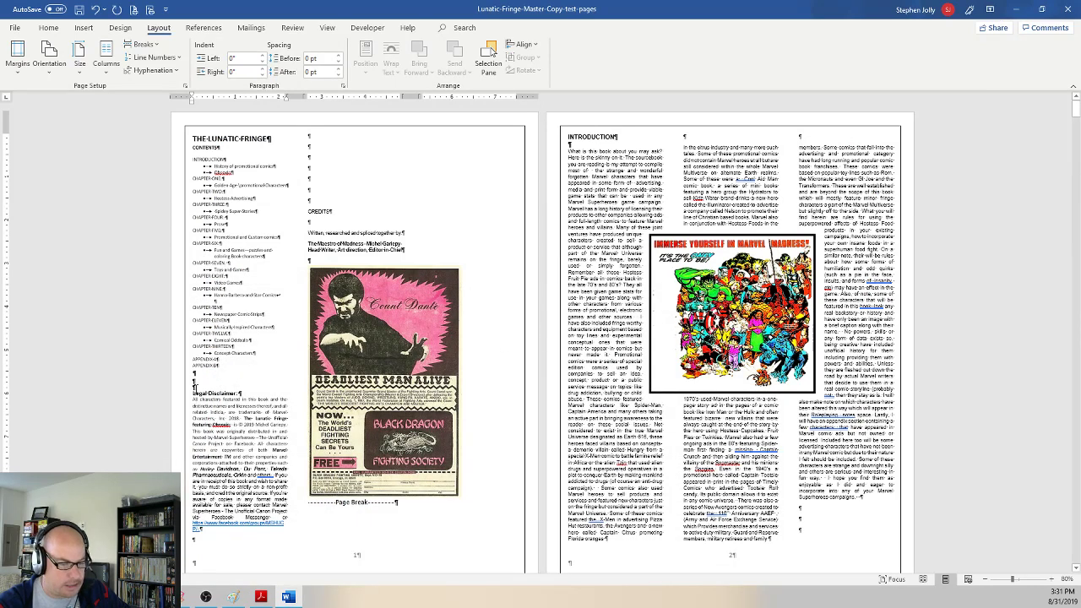
Step: Cut the Legal Disclaimer heading and its text from the first column of the contents page
key("ctrl+Home")
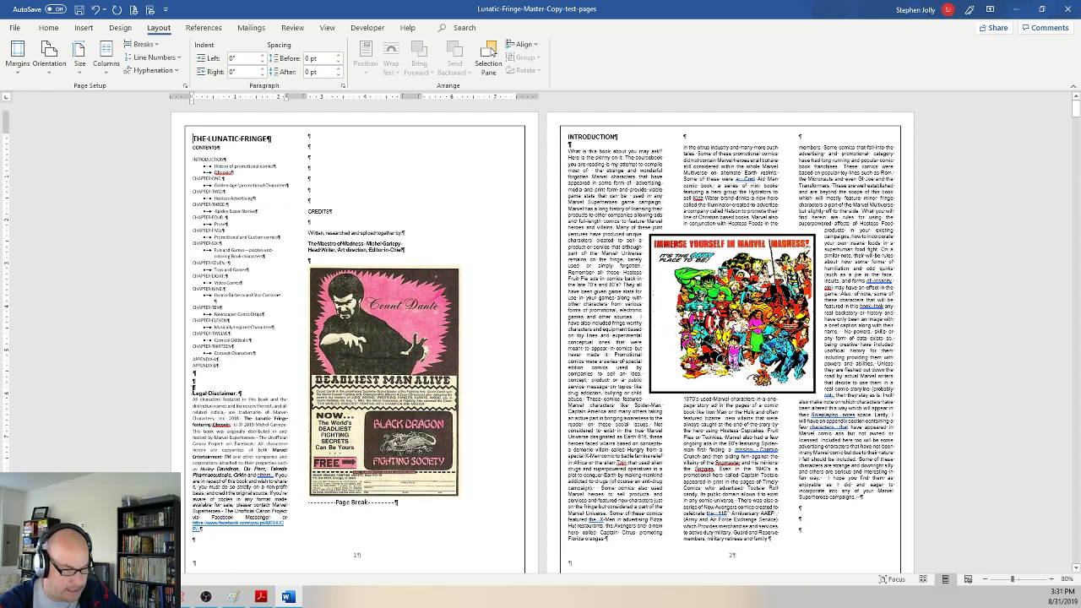
left_click_drag(193, 393, 199, 531)
left_click(217, 442)
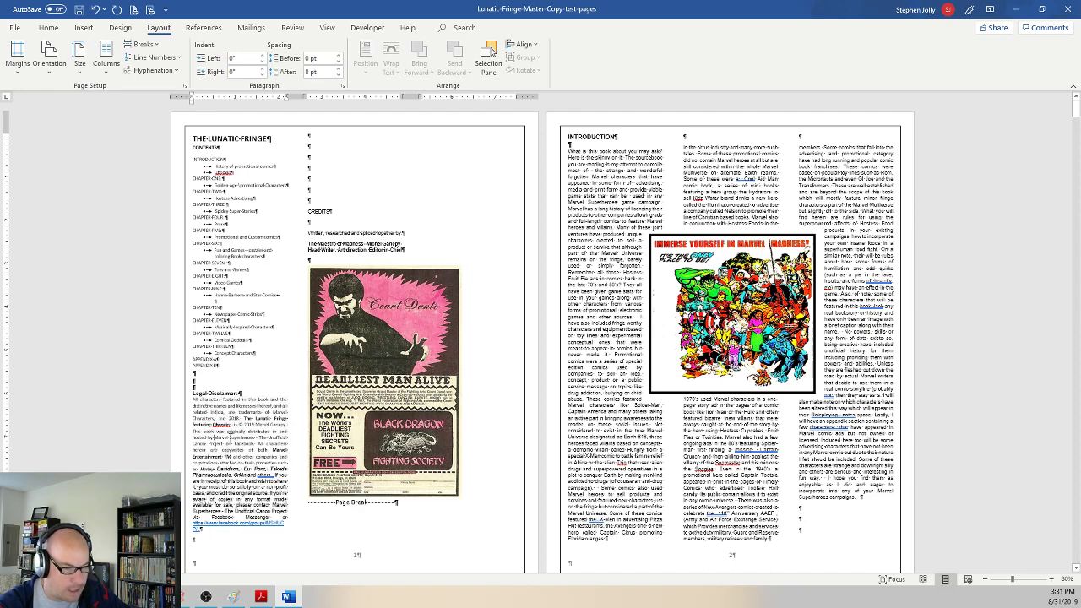
scroll(541, 338, "down", 1)
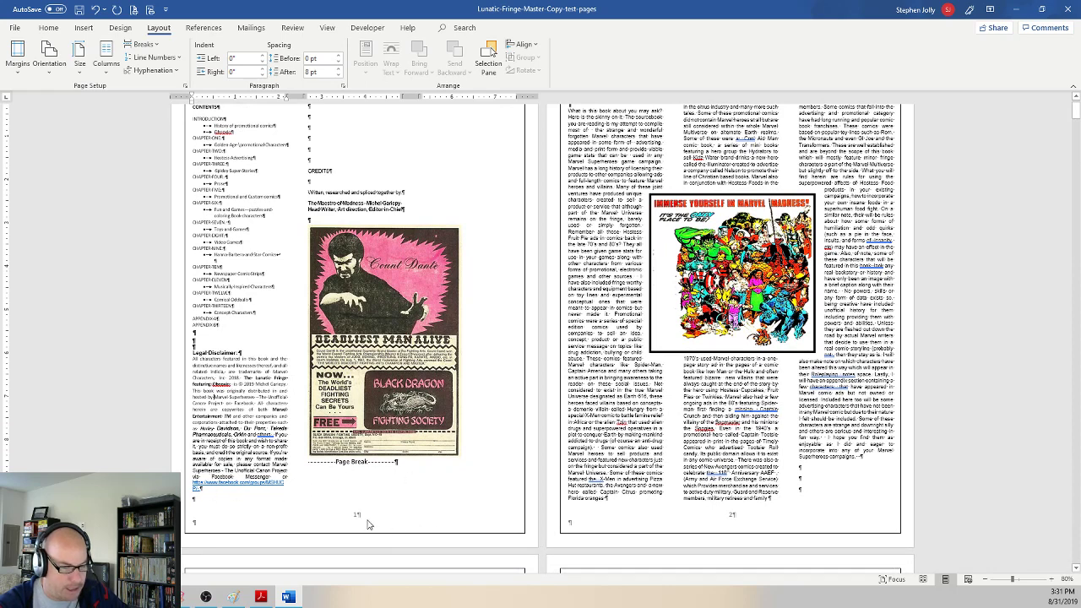
scroll(372, 455, "up", 1)
left_click(383, 423)
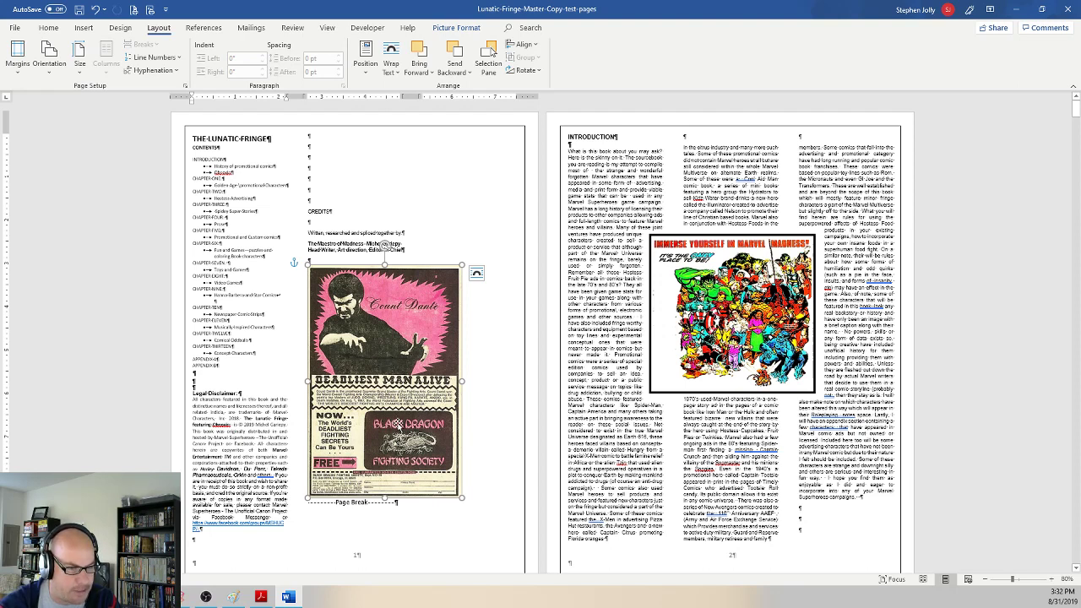
left_click(281, 435)
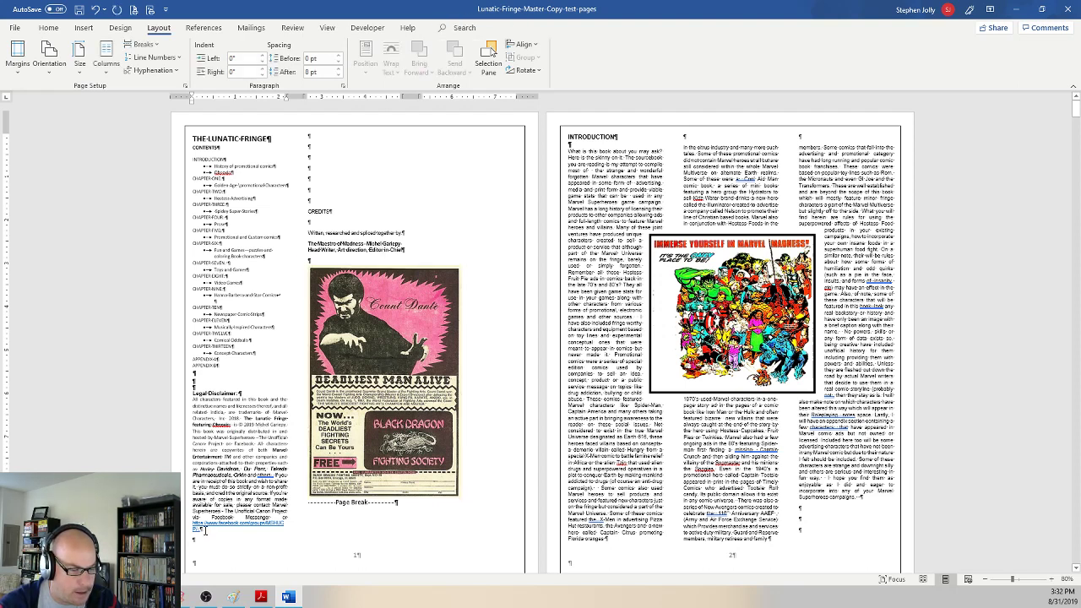
left_click_drag(206, 530, 187, 393)
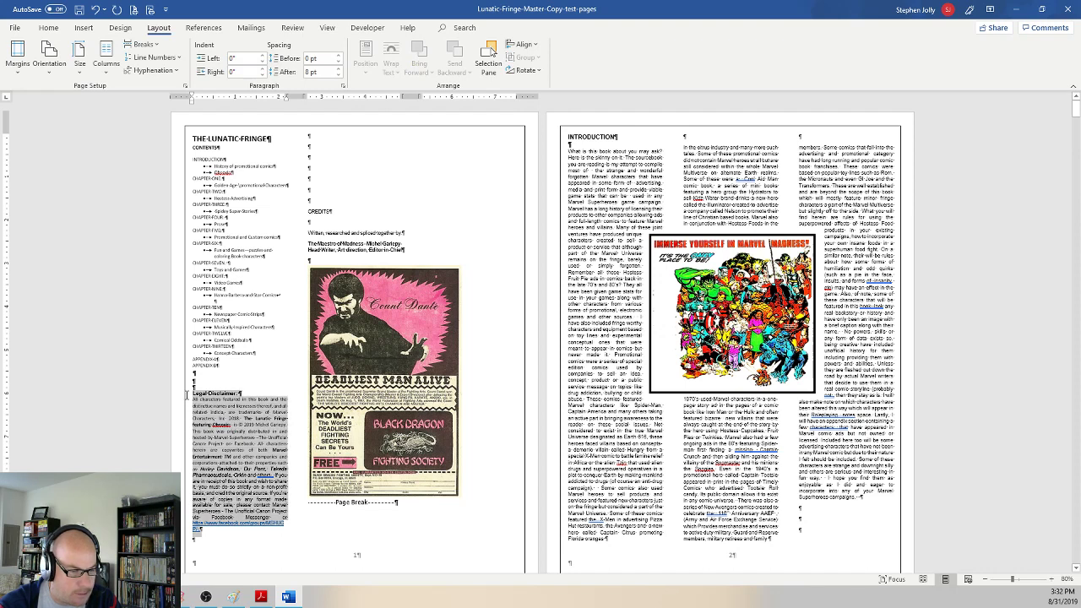
key("Delete")
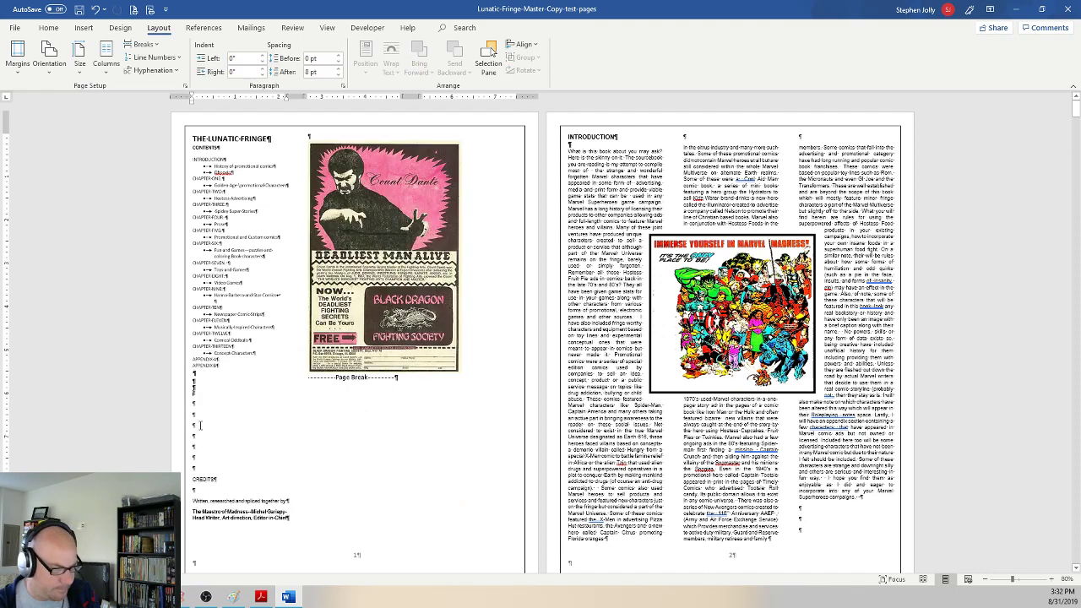
Step: Replace the run of empty paragraphs above the Credits heading with one blank line and delete the blank line below the heading
left_click_drag(191, 373, 218, 465)
key("Delete")
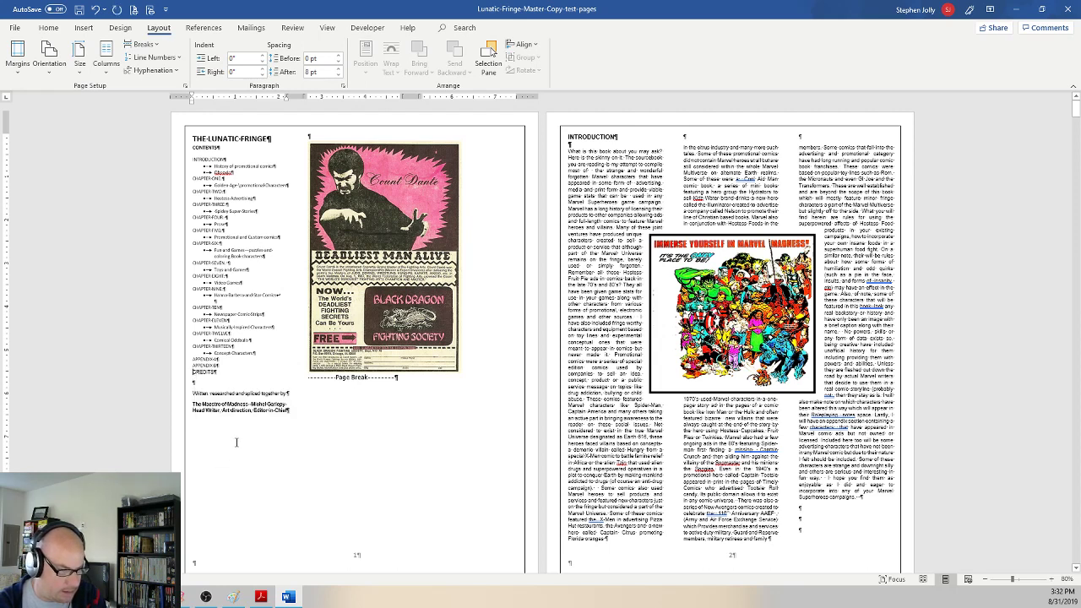
key("Return")
left_click(205, 394)
key("Delete")
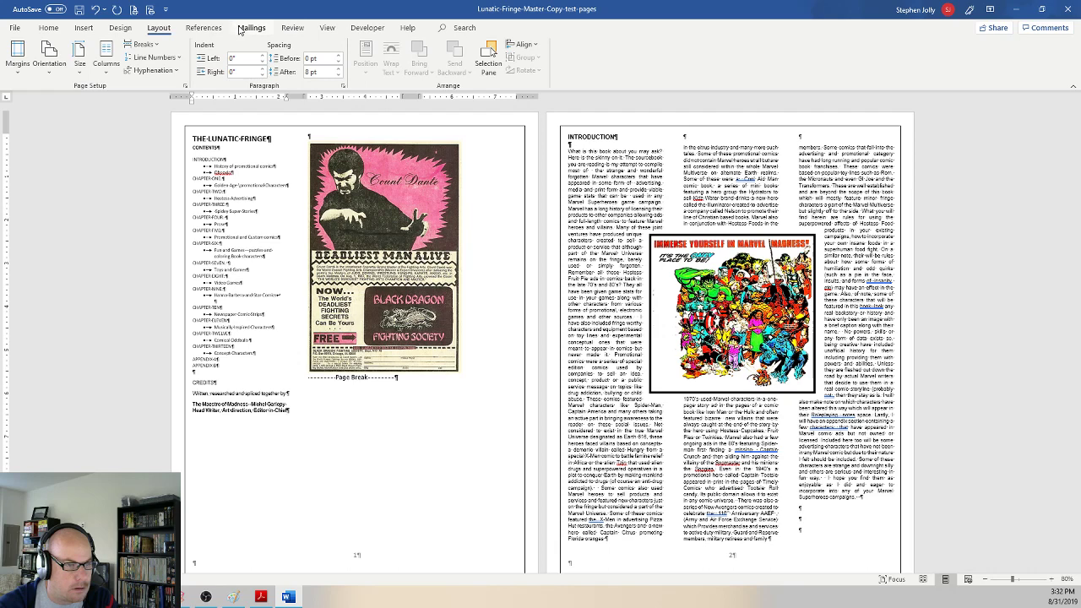
Step: Insert a simple text box about 7.65 by 2.12 inches near the credits and paste the Legal Disclaimer into it
left_click(84, 28)
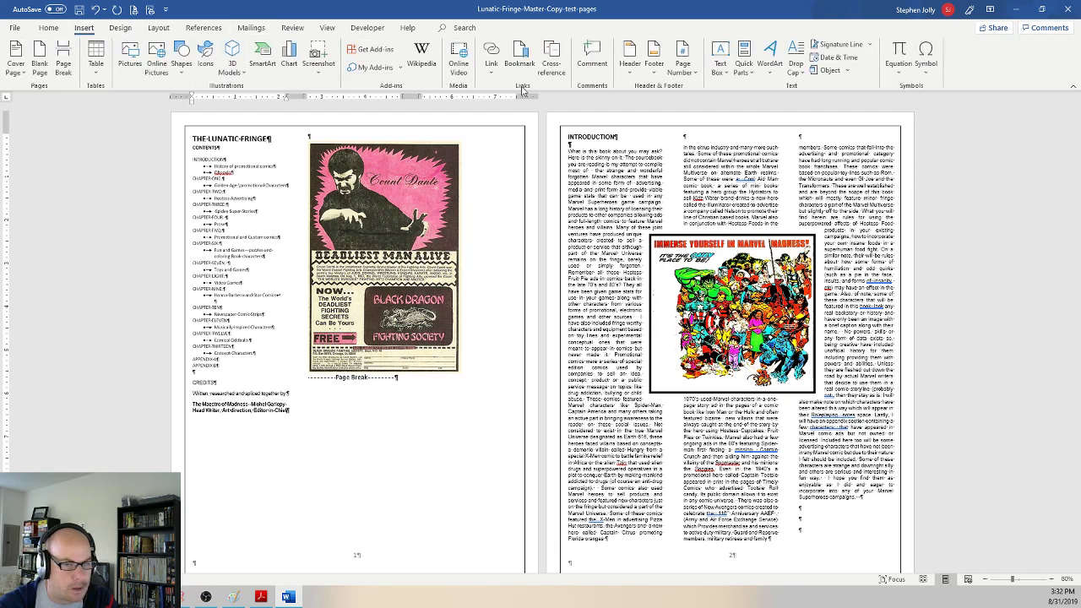
left_click(718, 61)
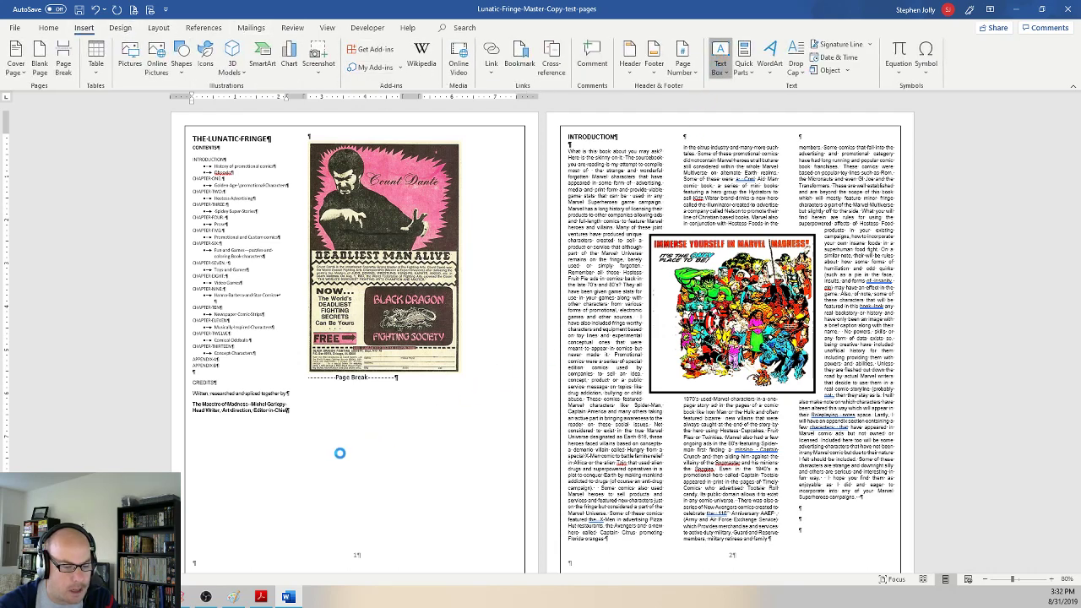
left_click(760, 157)
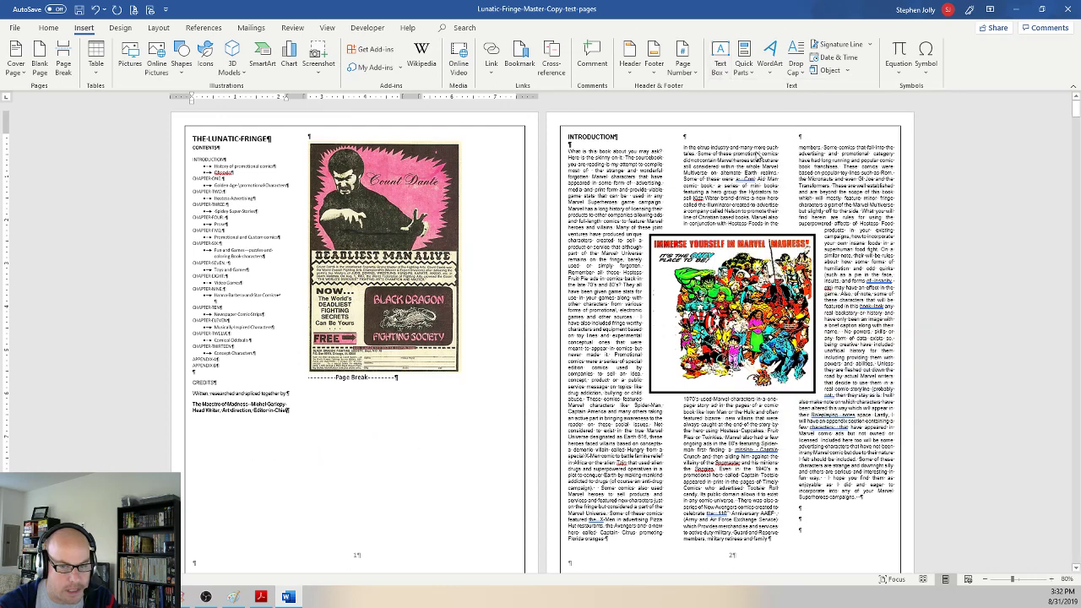
left_click_drag(303, 456, 495, 504)
left_click_drag(505, 502, 506, 501)
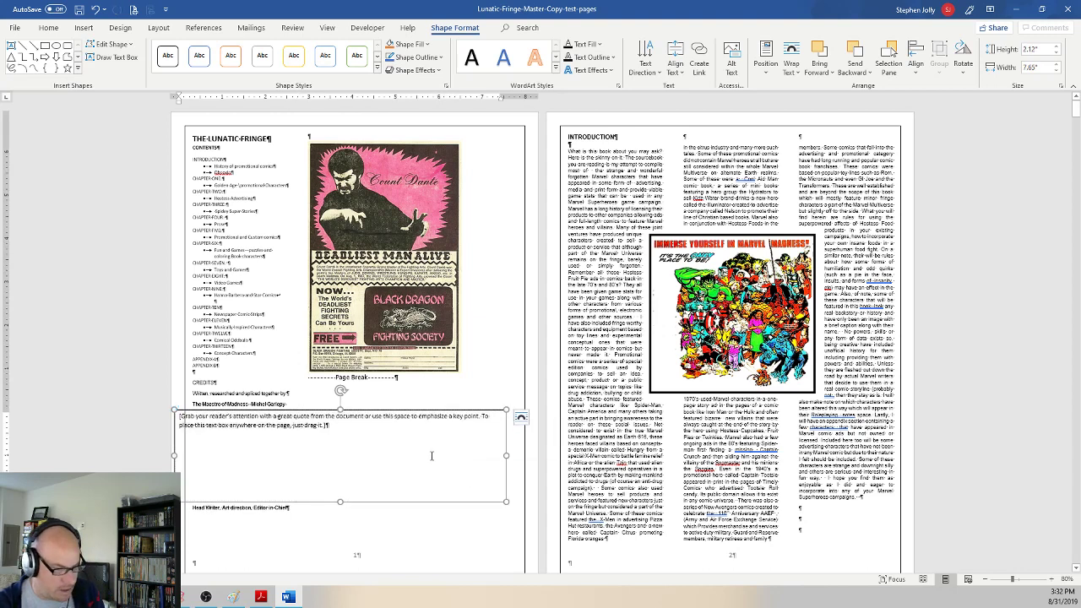
key("ctrl+v")
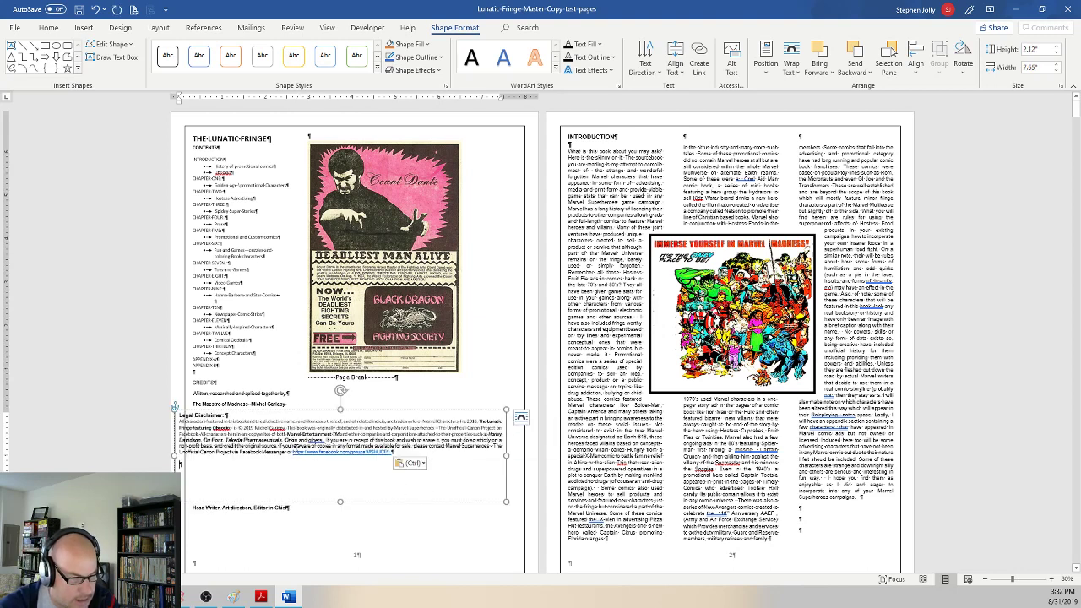
Step: Set the Legal Disclaimer text in the text box to Helvetica, size 8
left_click_drag(427, 450, 179, 415)
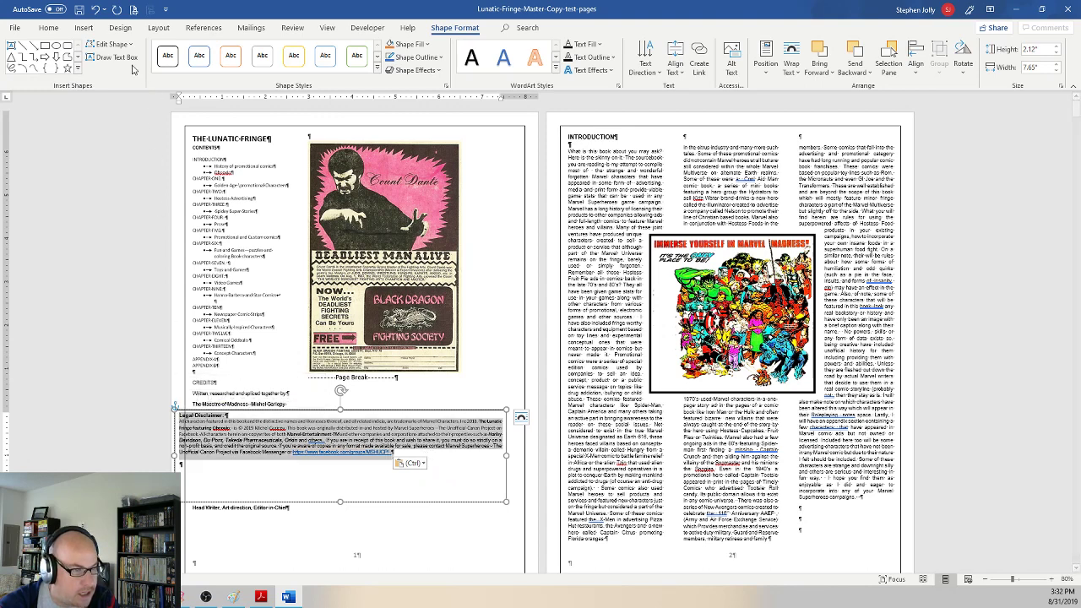
left_click(48, 27)
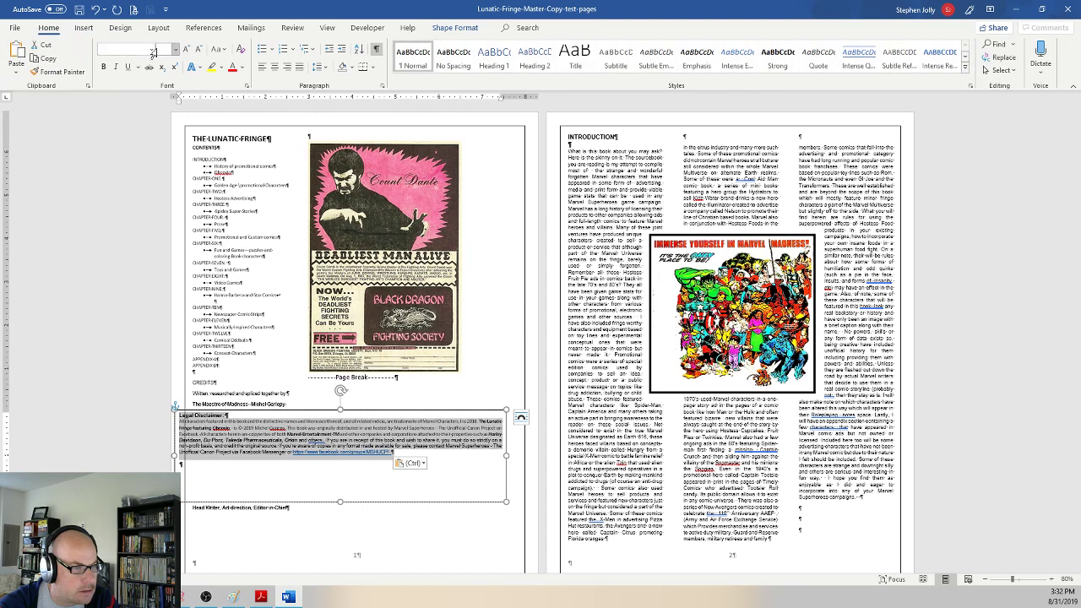
left_click(152, 49)
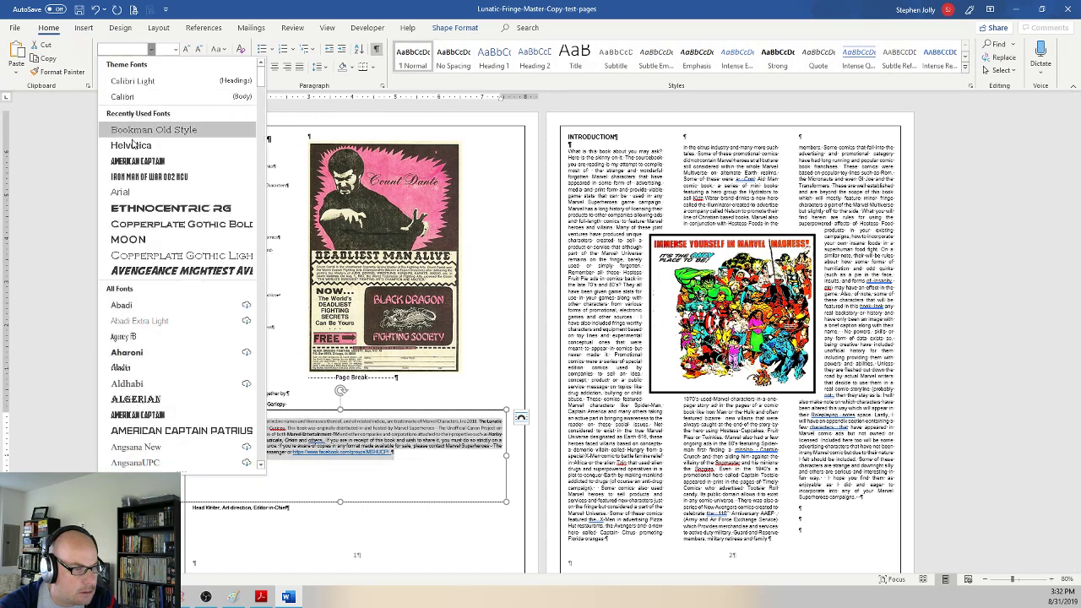
left_click(128, 145)
left_click(175, 49)
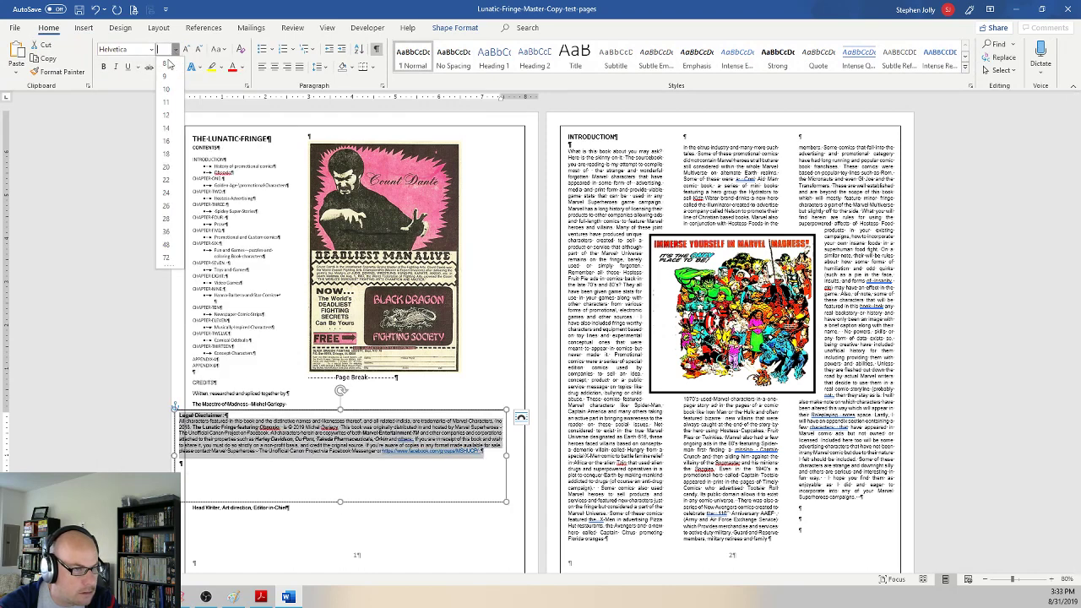
left_click(166, 76)
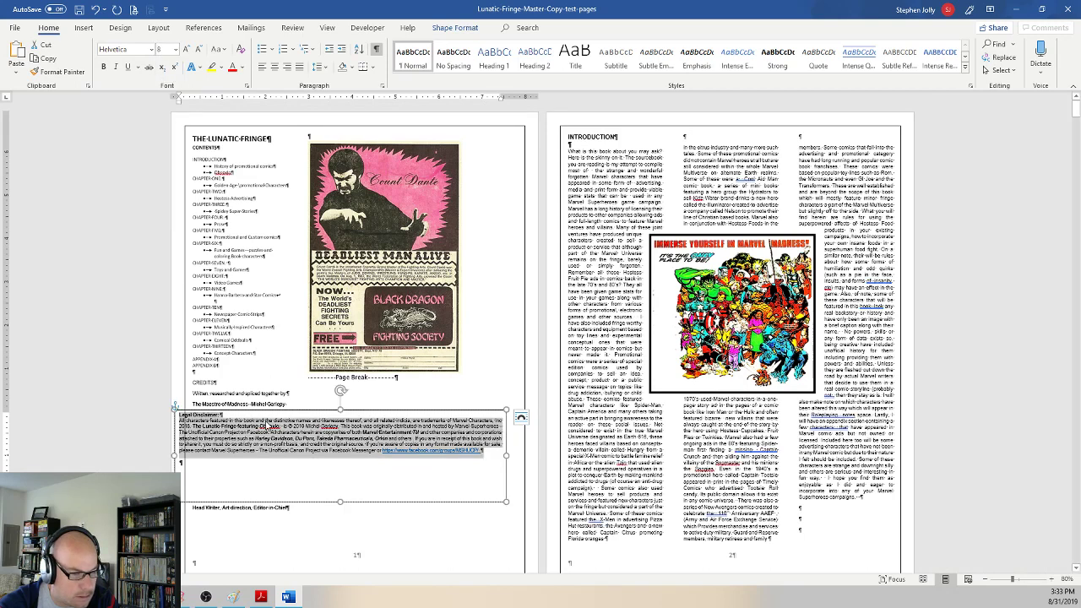
left_click(269, 426)
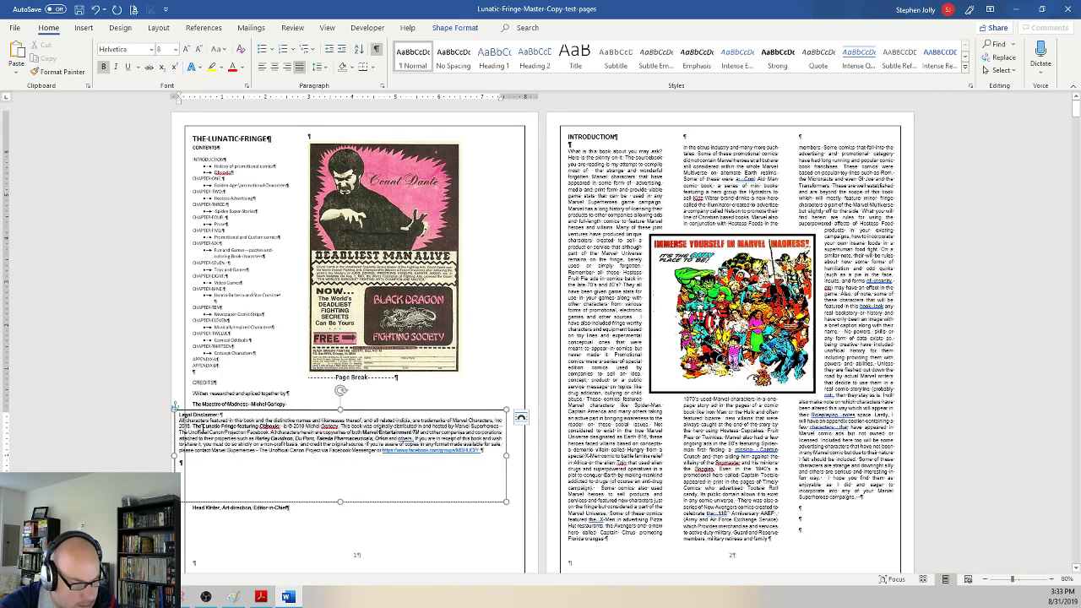
left_click(178, 431)
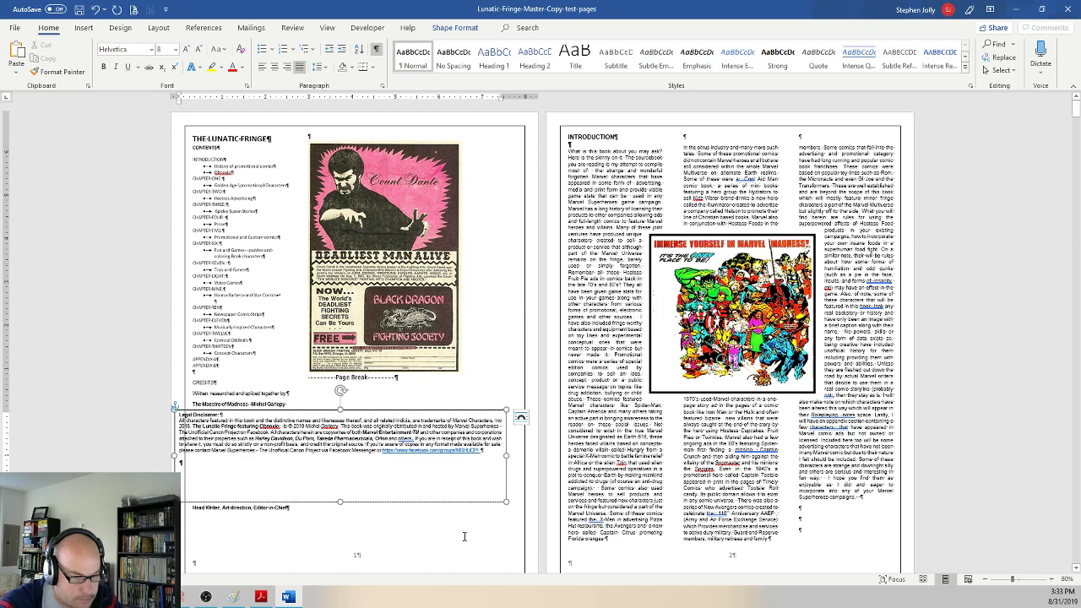
key("Return")
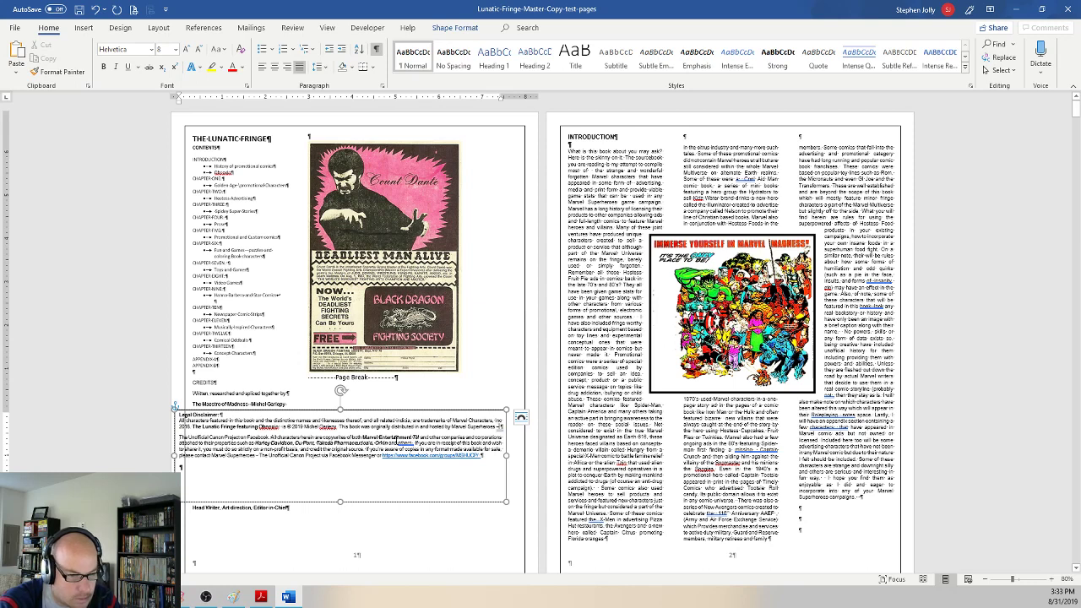
key("BackSpace")
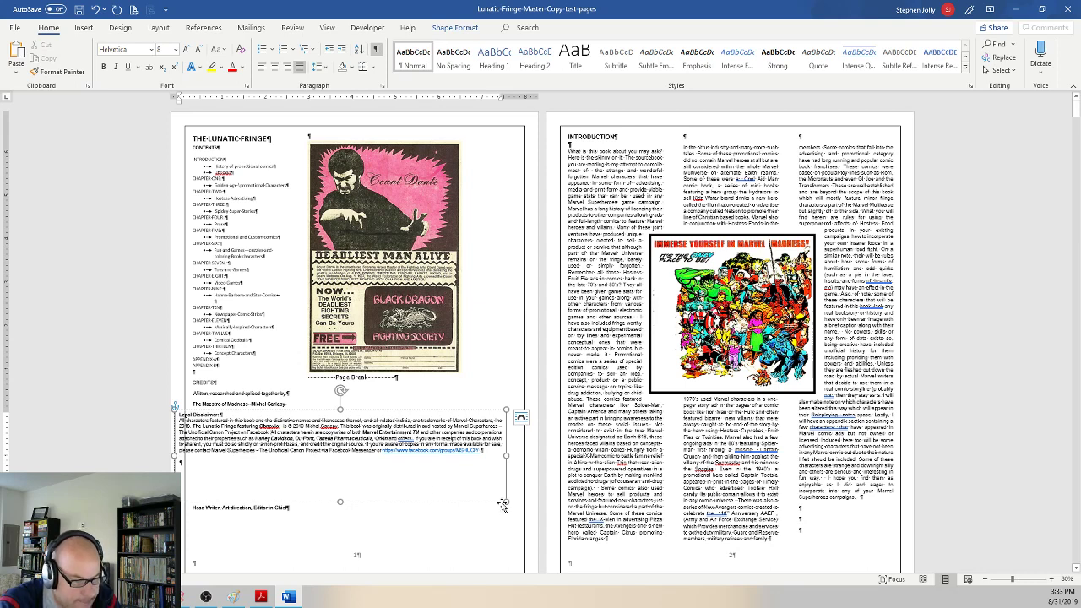
Step: Split the disclaimer after "The Unofficial Canon Project on Facebook." with a blank line before "All characters herein"
key("Return")
key("Return")
key("Up")
key("Up")
key("Up")
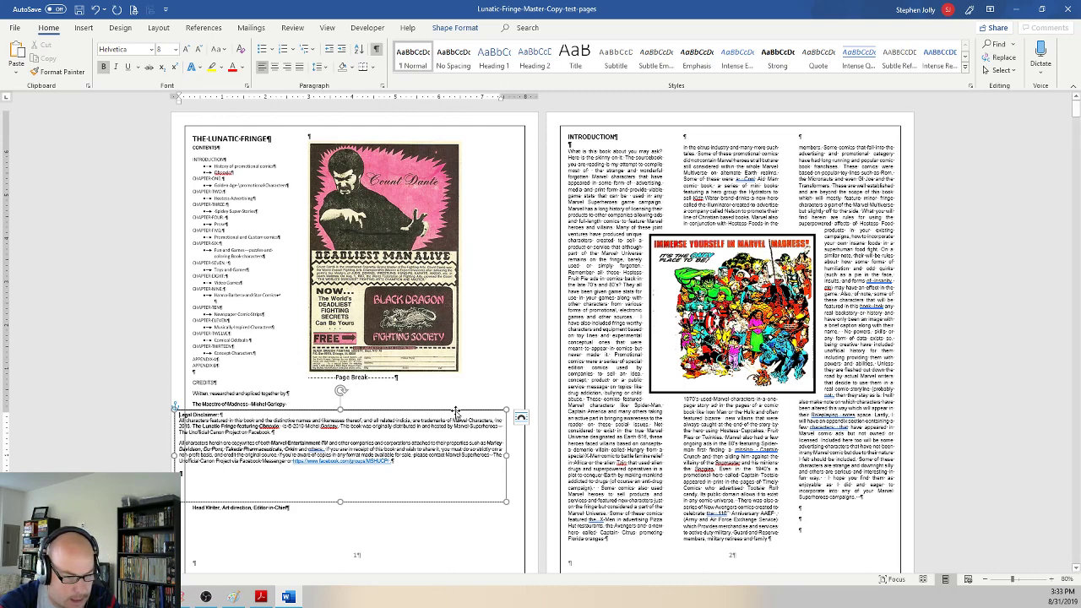
Step: Move the Legal Disclaimer text box down to the foot of the contents page, below the credits
left_click_drag(456, 412, 473, 463)
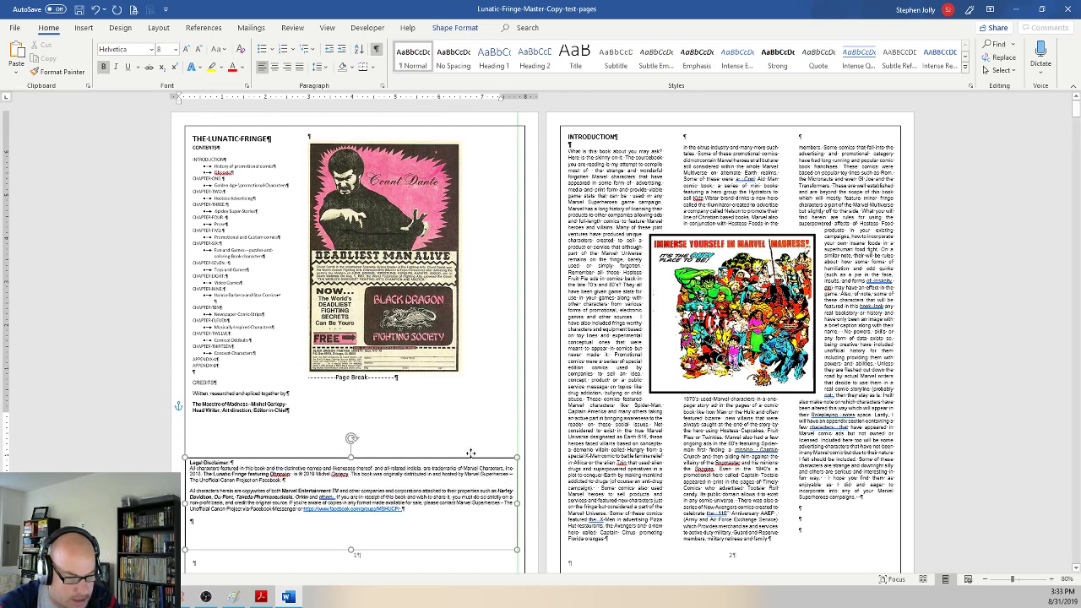
scroll(470, 454, "down", 1)
left_click(372, 522)
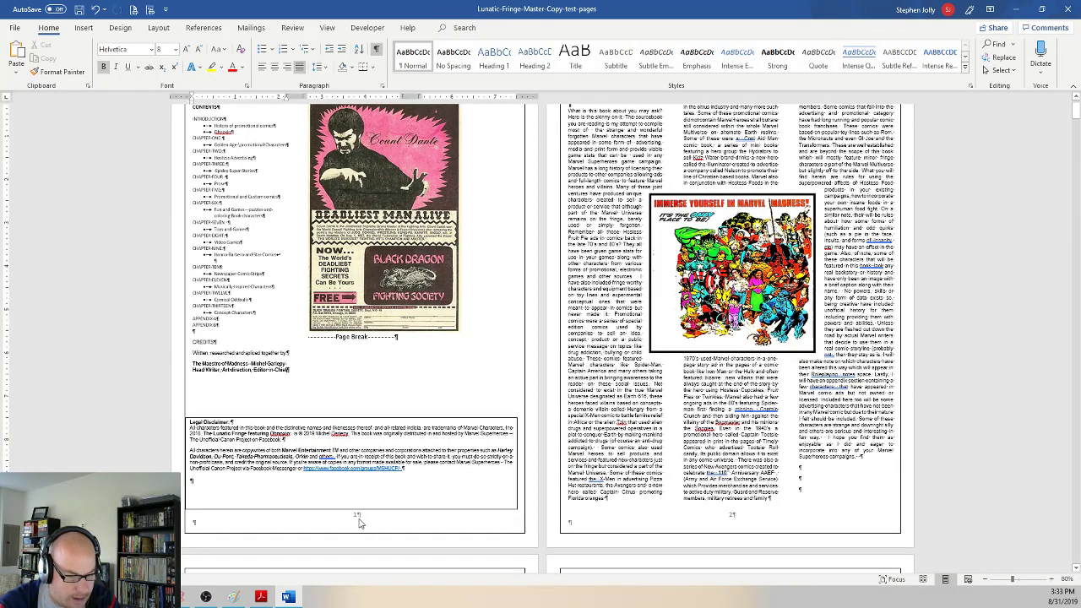
Step: Open the page footer for editing and set its distance from the bottom to 0.3 inches
double_click(359, 521)
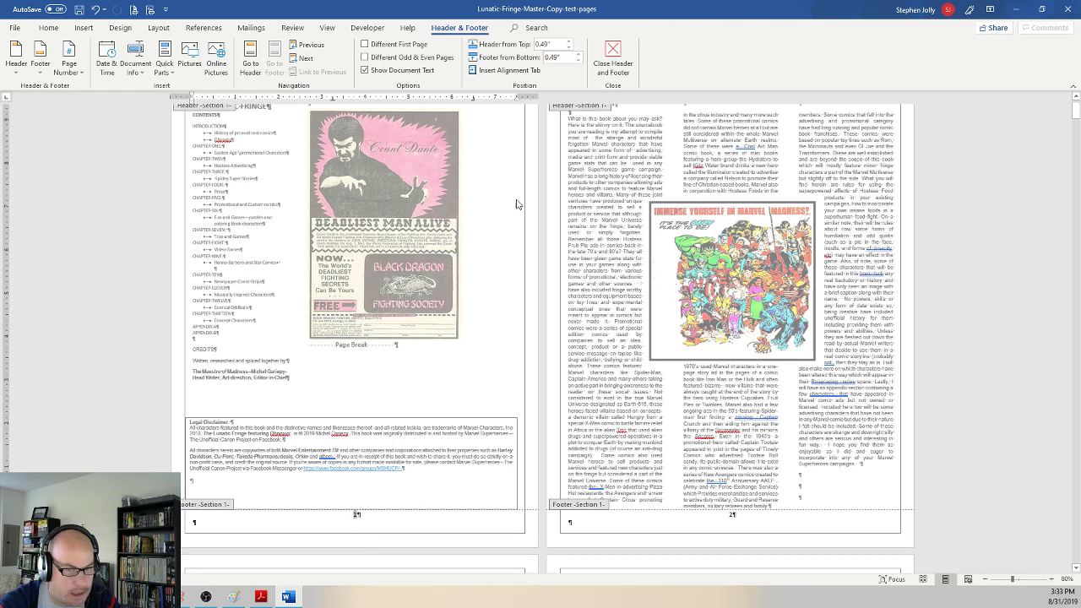
left_click(579, 62)
left_click(578, 62)
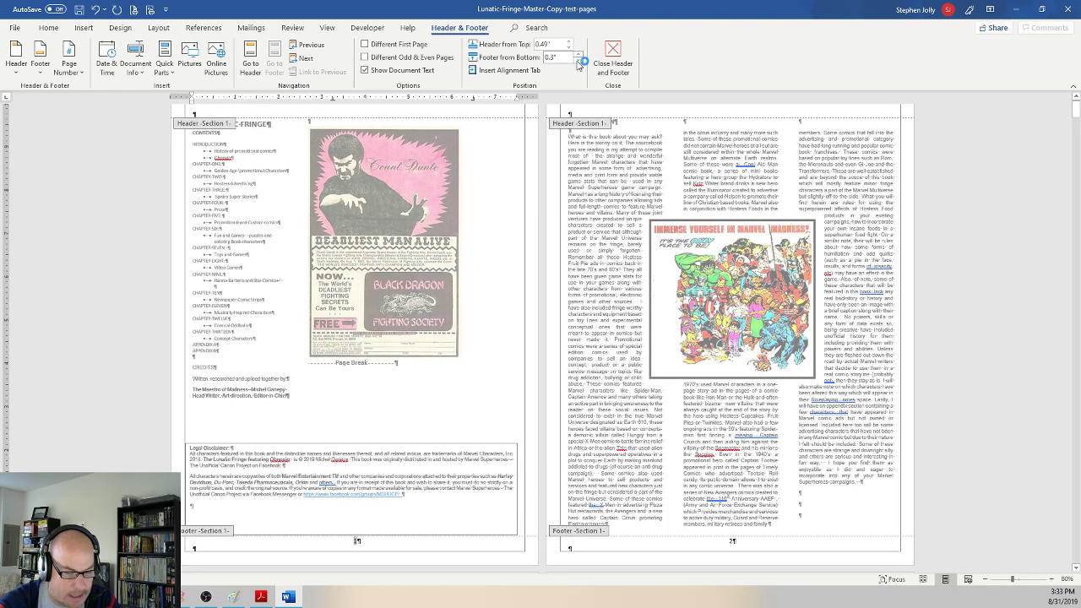
Step: Set the footer's distance from the bottom to 0.2 inches and return to the document body
left_click(578, 61)
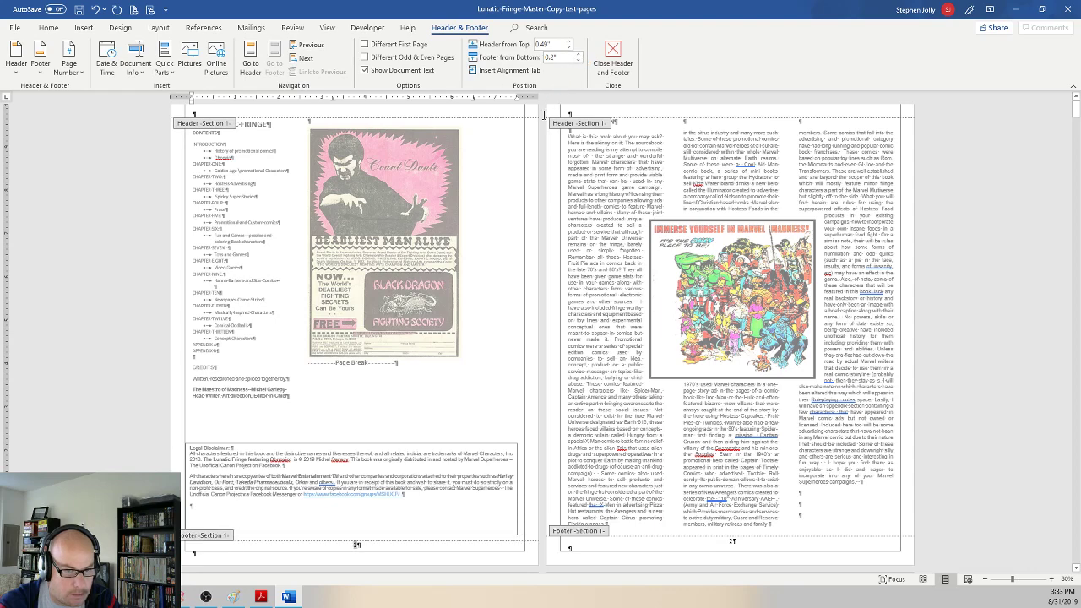
left_click(608, 61)
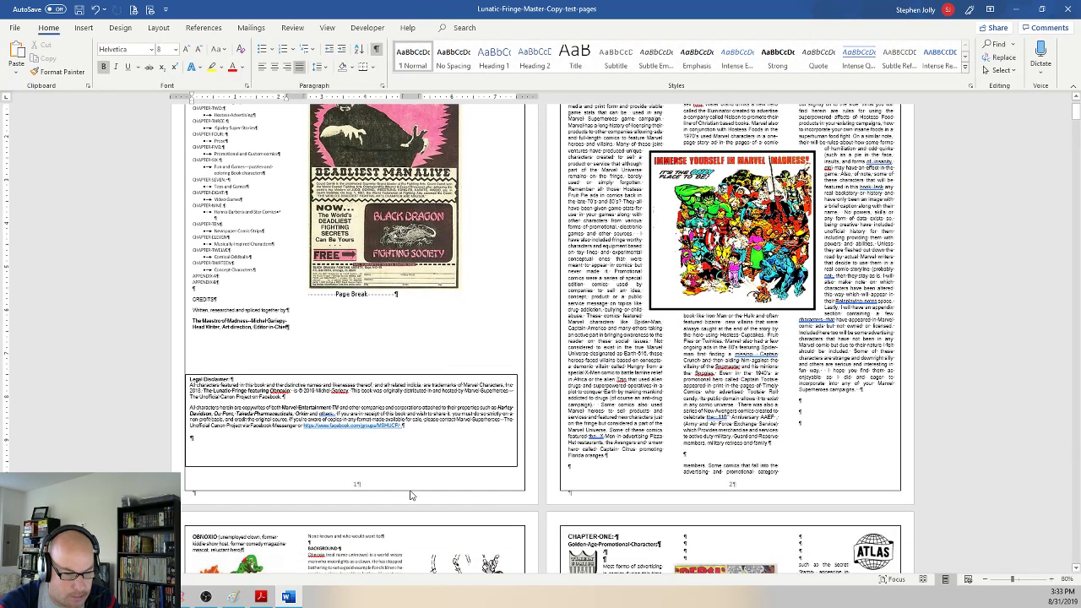
scroll(543, 179, "up", 1)
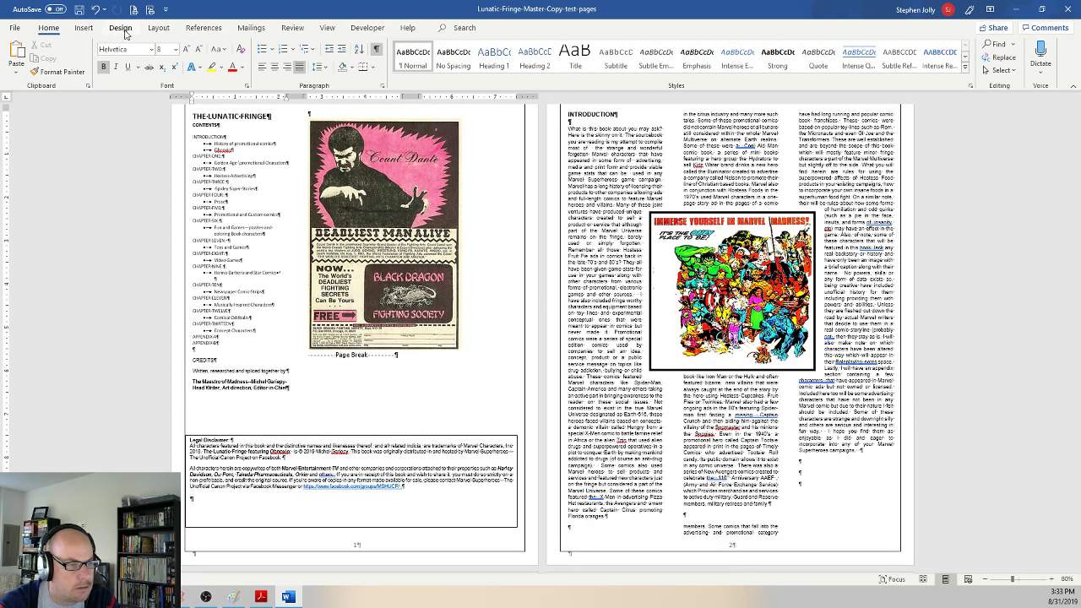
Step: Remove the page border from the whole document by choosing the None setting
left_click(84, 27)
left_click(114, 29)
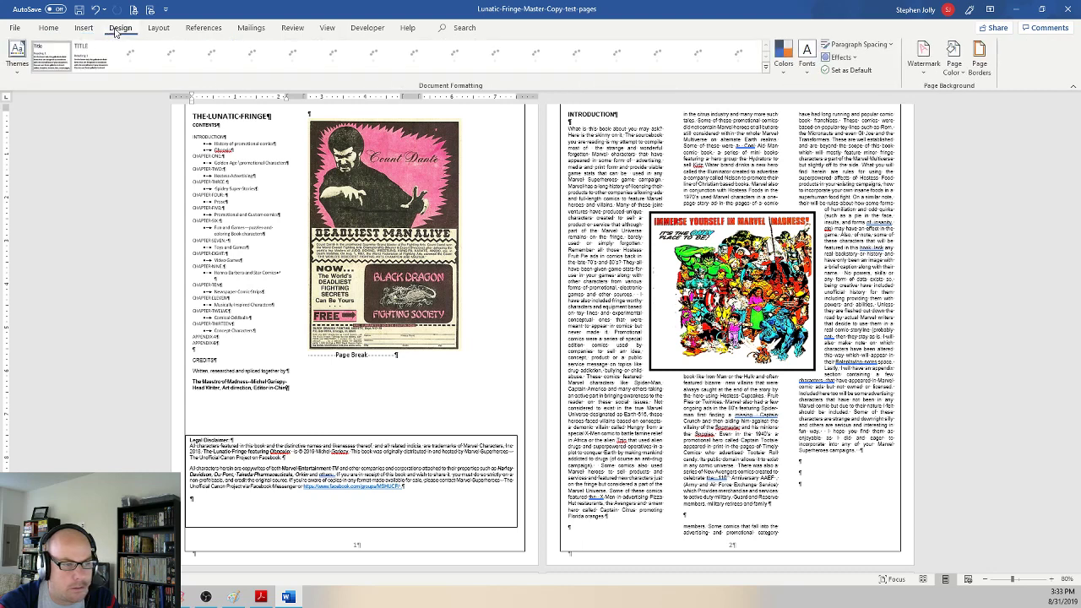
left_click(979, 68)
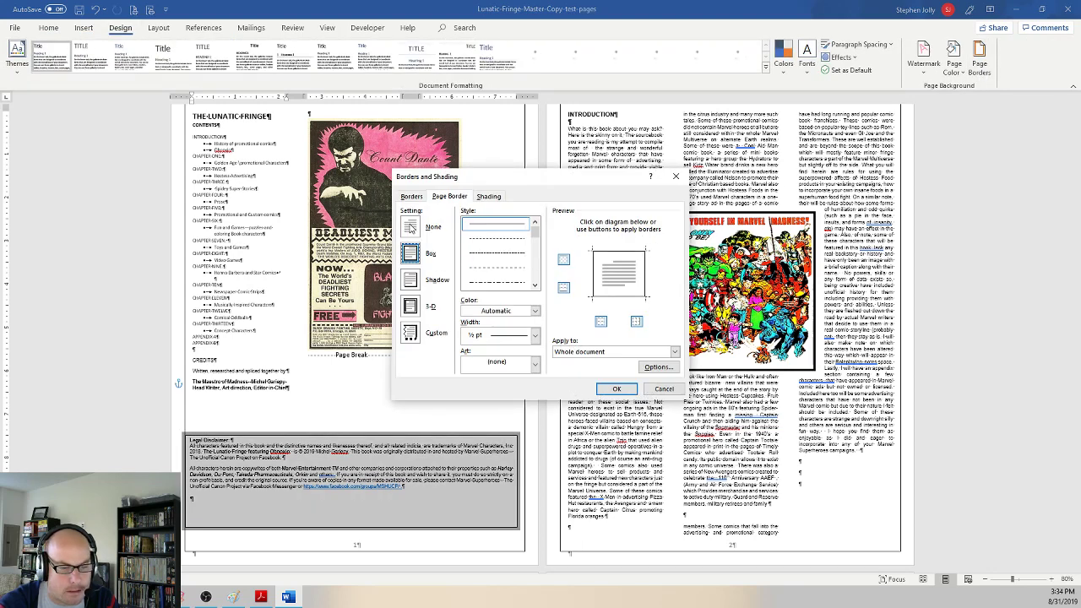
left_click(410, 226)
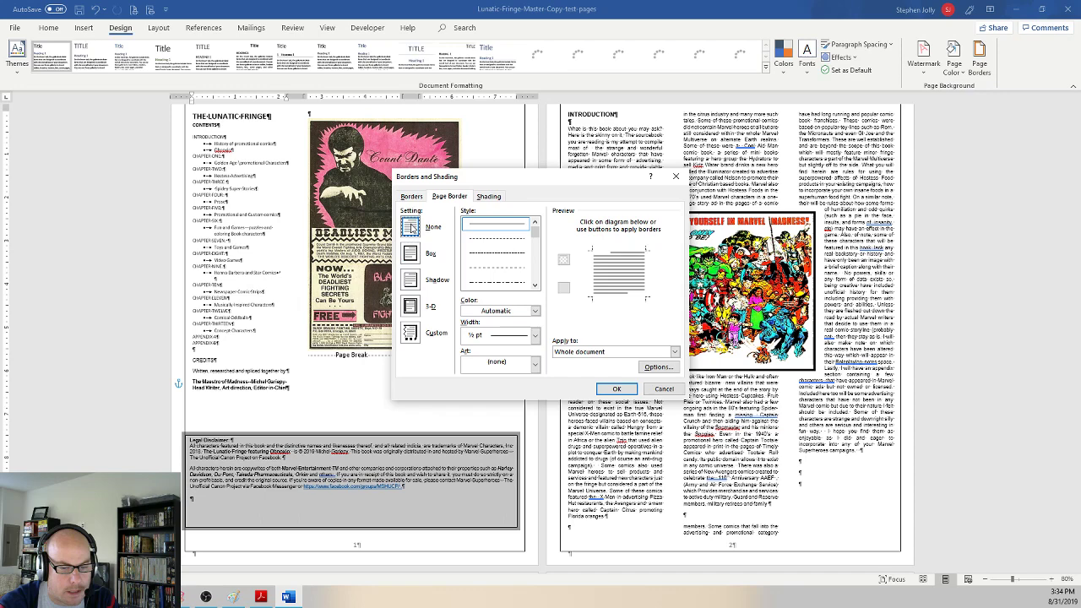
left_click(616, 390)
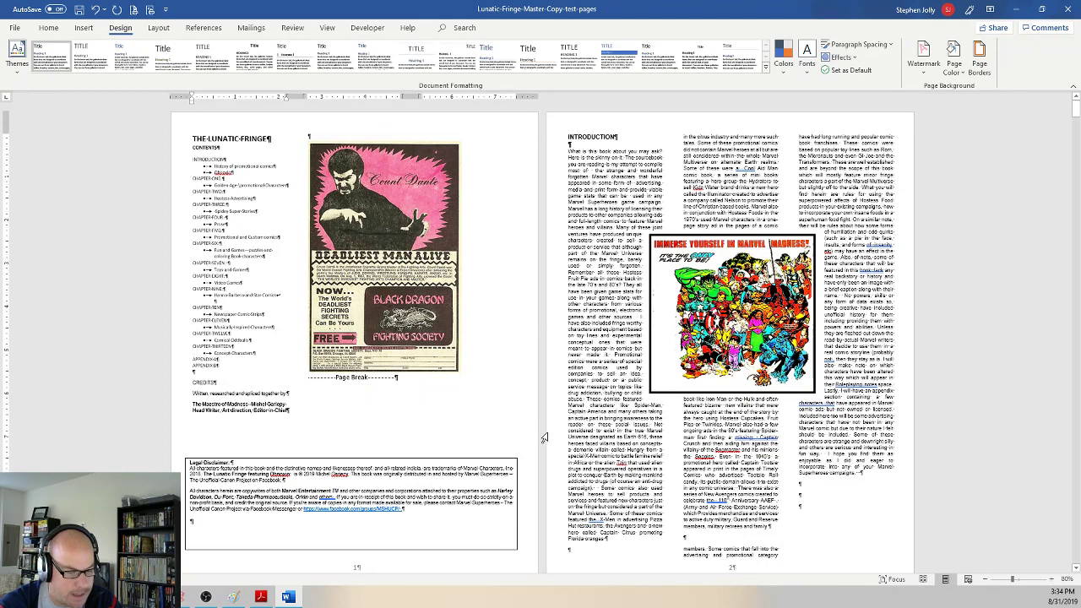
Step: Shorten the Legal Disclaimer text box to fit its text and move it down to just above the page number
scroll(543, 436, "down", 1)
left_click(354, 510)
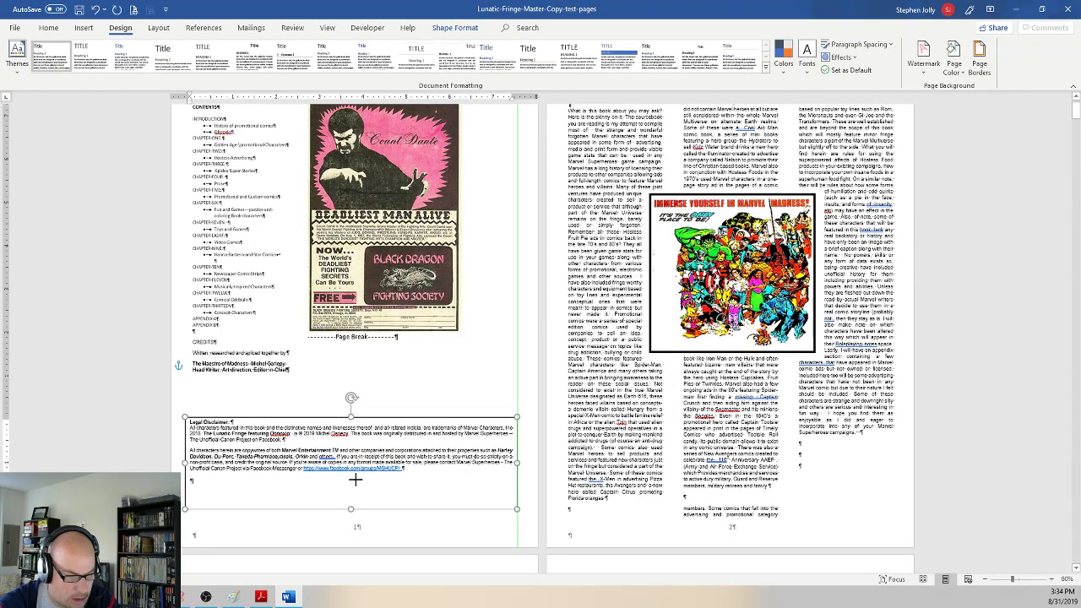
left_click_drag(354, 479, 354, 478)
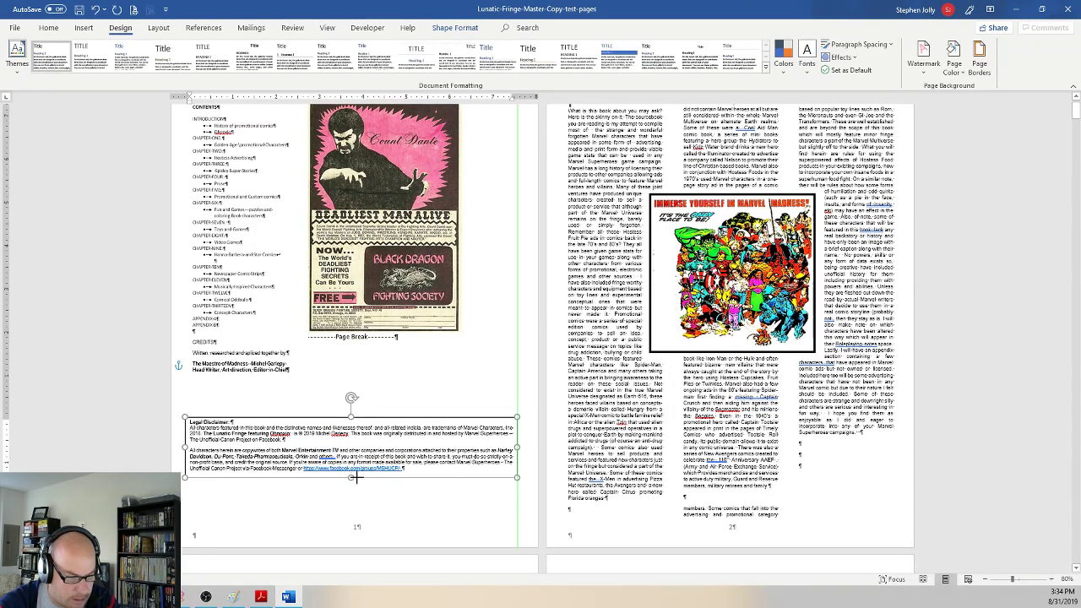
left_click_drag(371, 418, 376, 456)
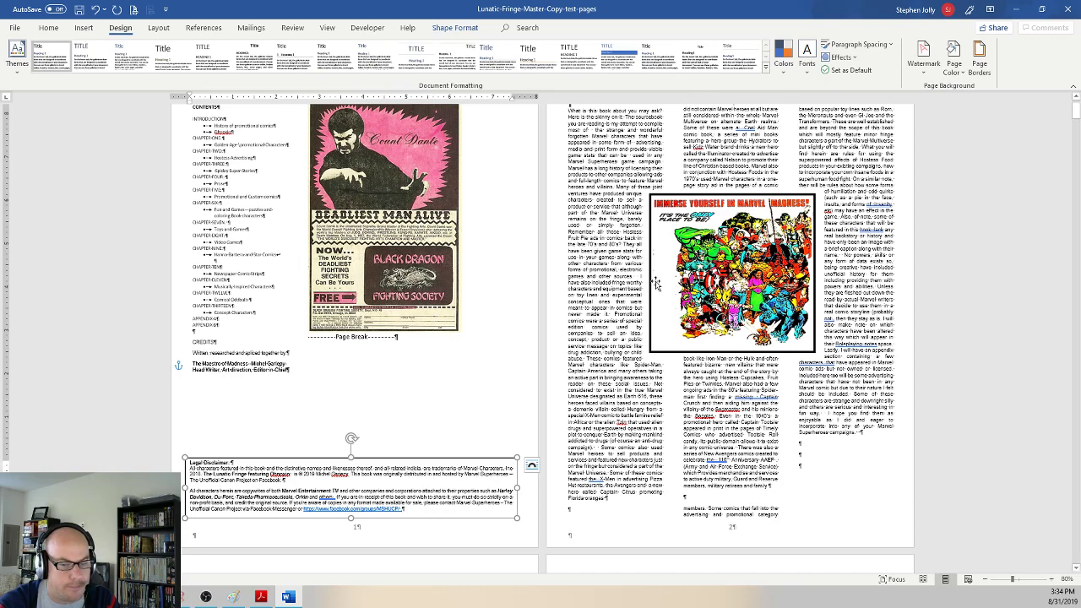
left_click(613, 287)
scroll(613, 287, "up", 1)
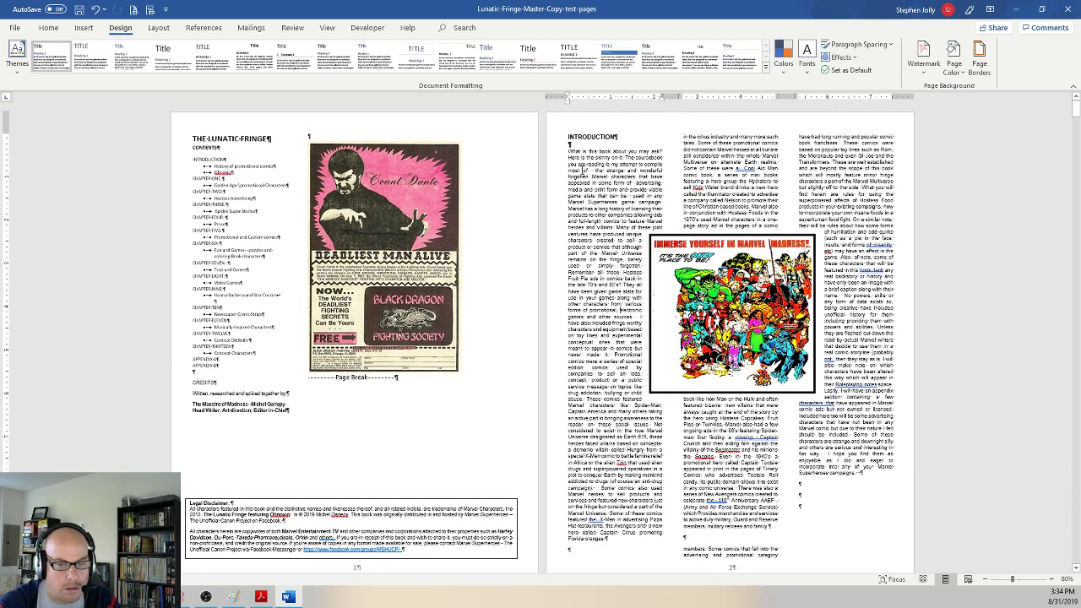
Step: Set the width of the Legal Disclaimer text box to 7.5 inches
left_click(236, 175)
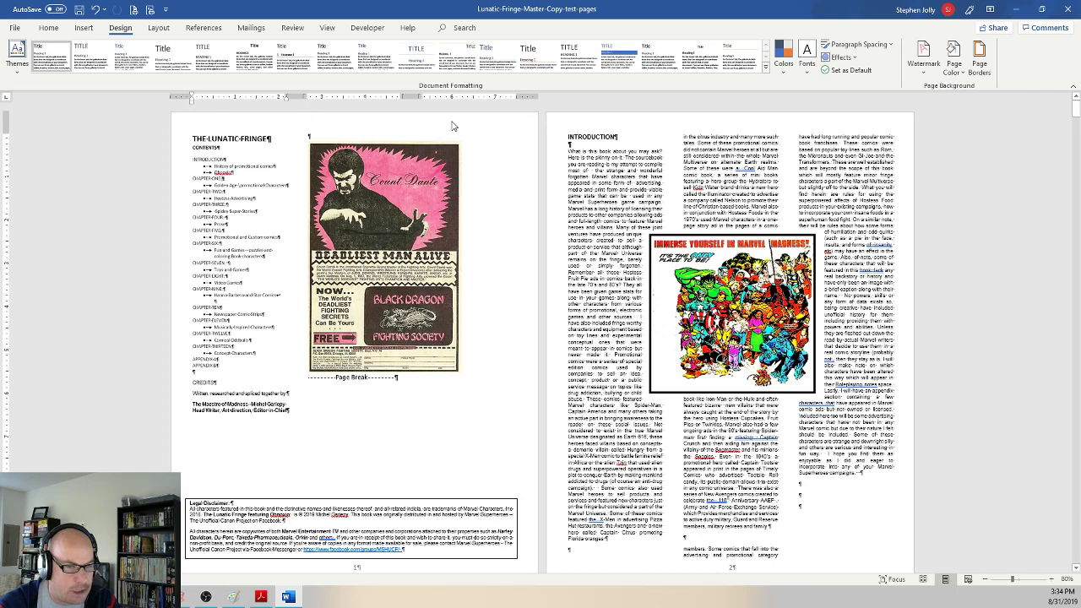
scroll(471, 298, "down", 1)
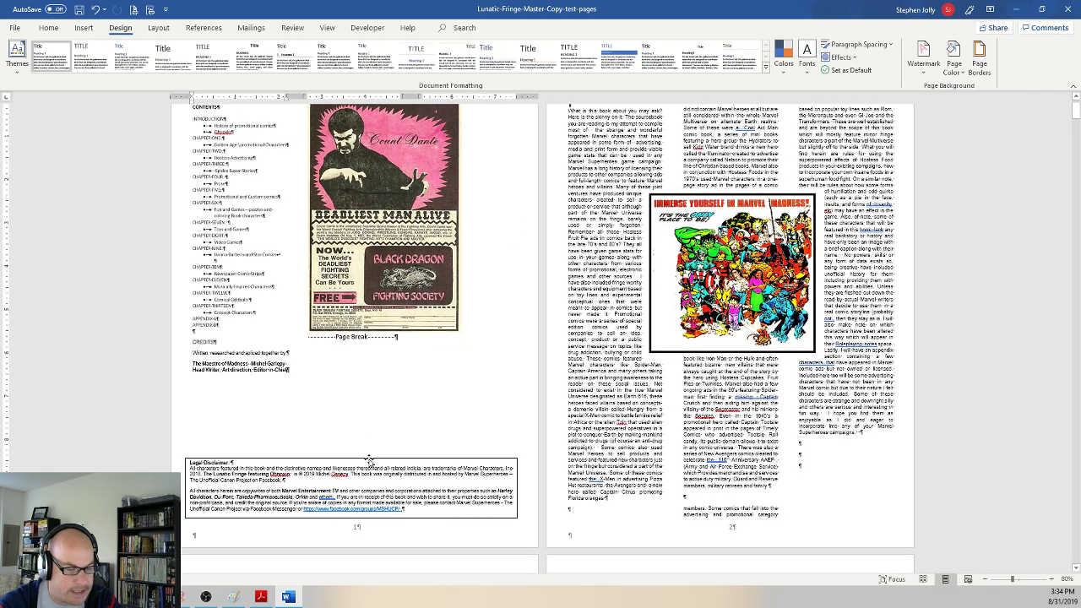
left_click(369, 460)
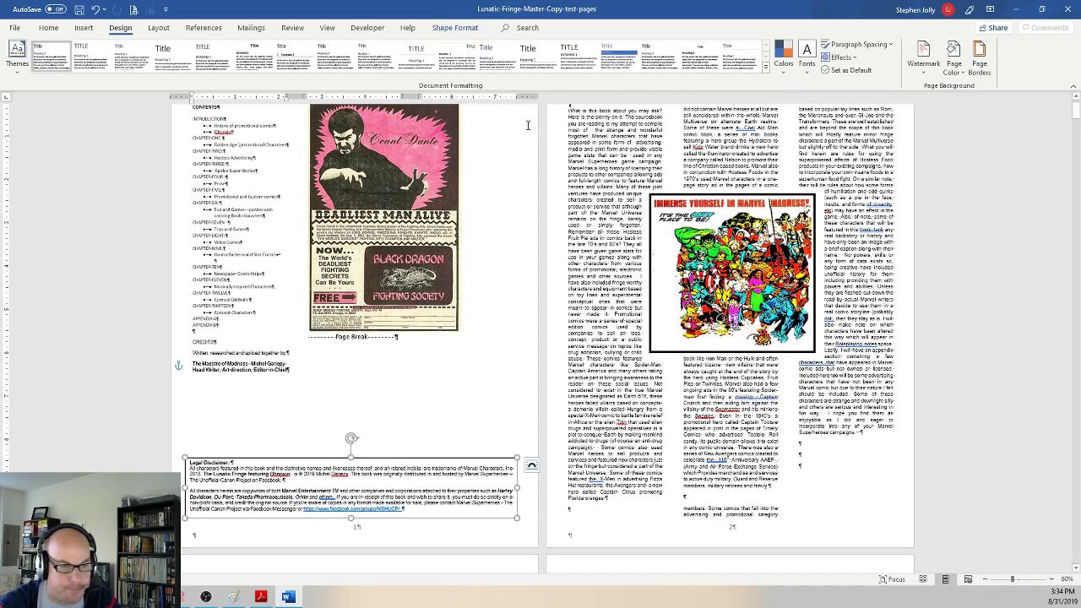
left_click(466, 28)
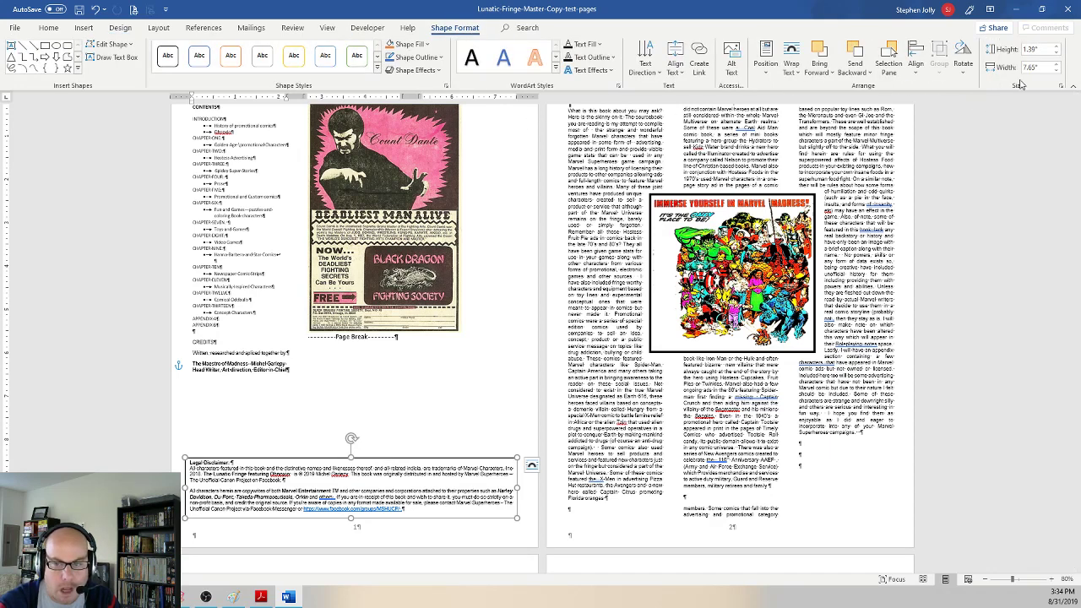
left_click(1055, 72)
left_click(1056, 72)
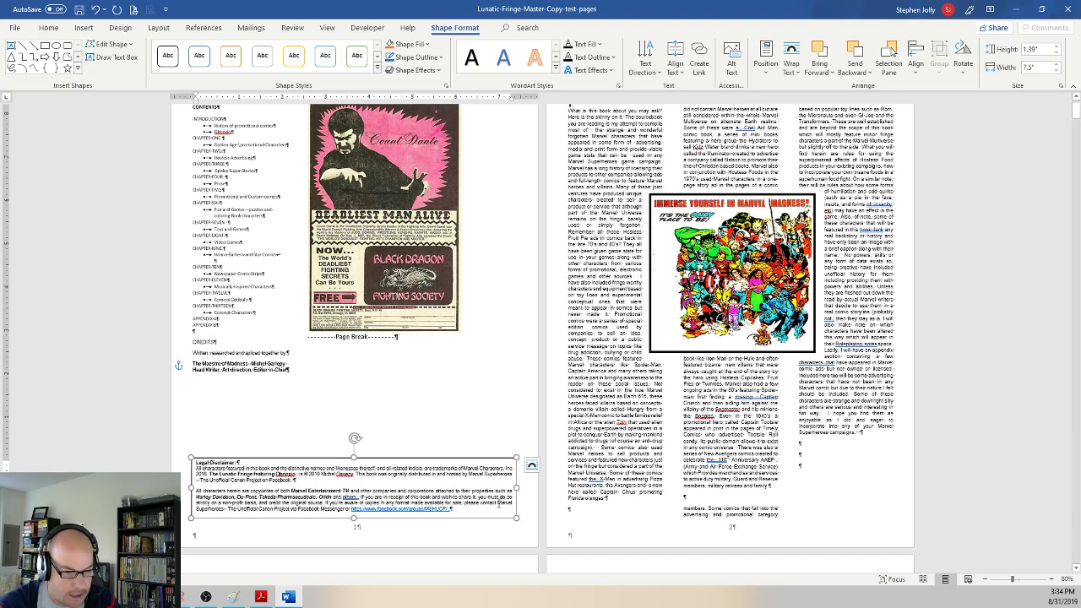
Step: Center the Legal Disclaimer text box horizontally and fix its position on the page
left_click(915, 63)
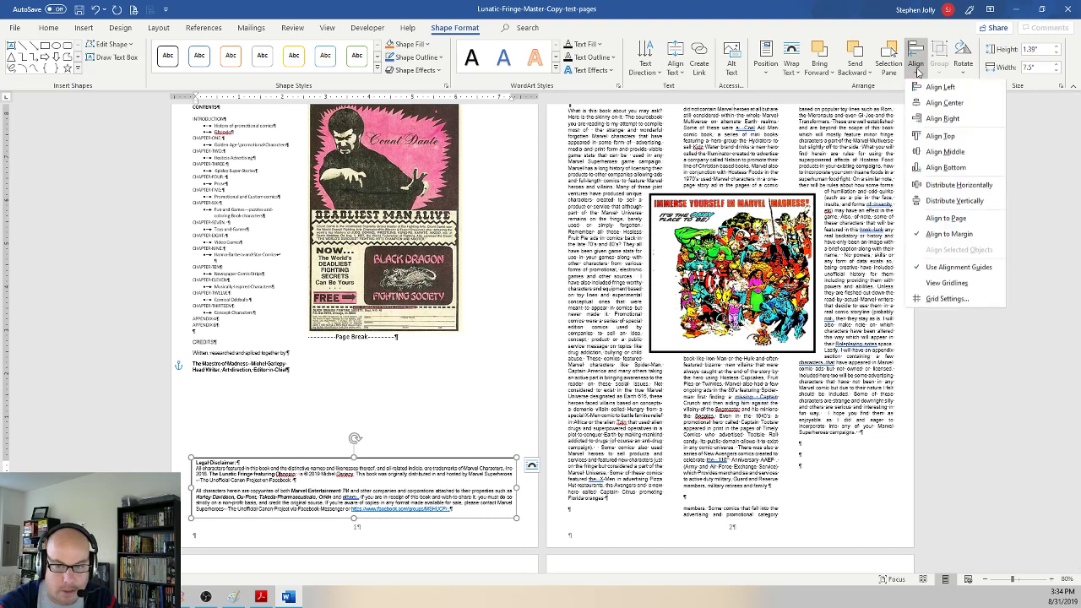
left_click(921, 108)
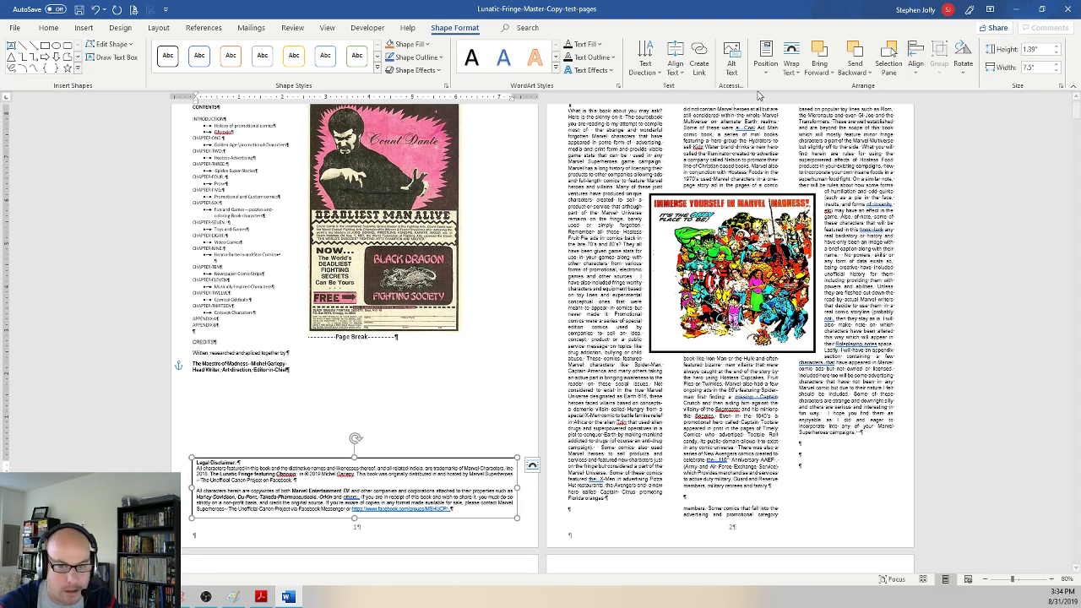
left_click(790, 63)
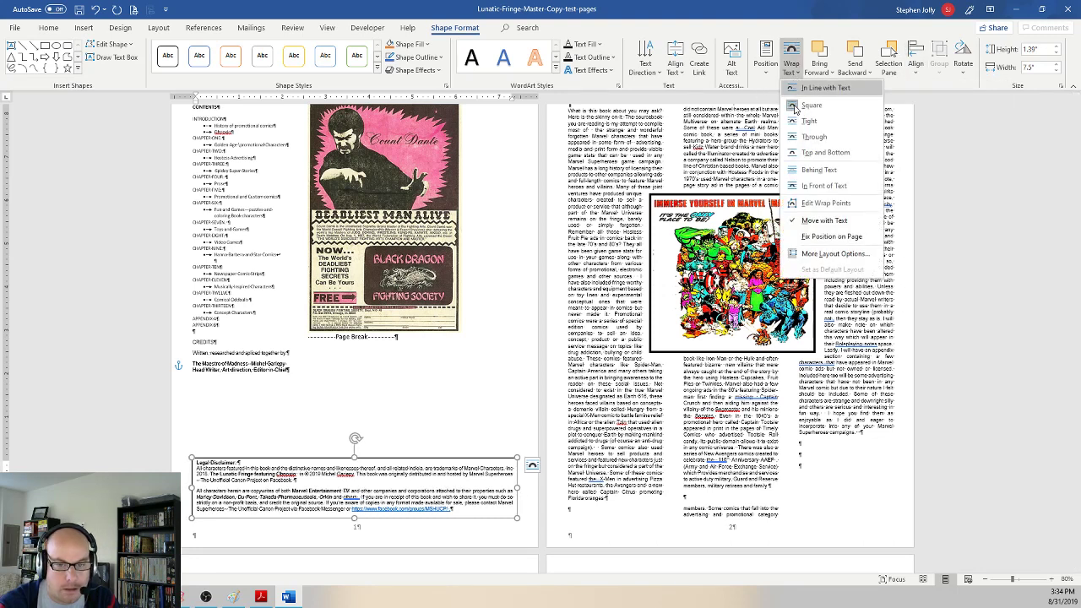
left_click(813, 236)
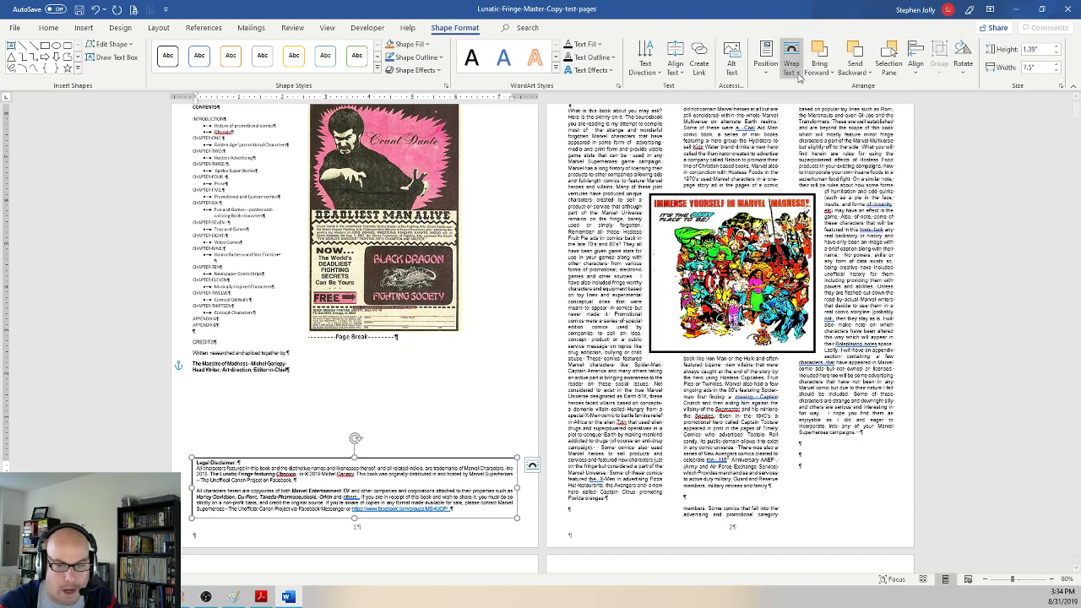
Step: Set the Legal Disclaimer text box's top distance from text to 0.2 inches in its layout options
left_click(790, 63)
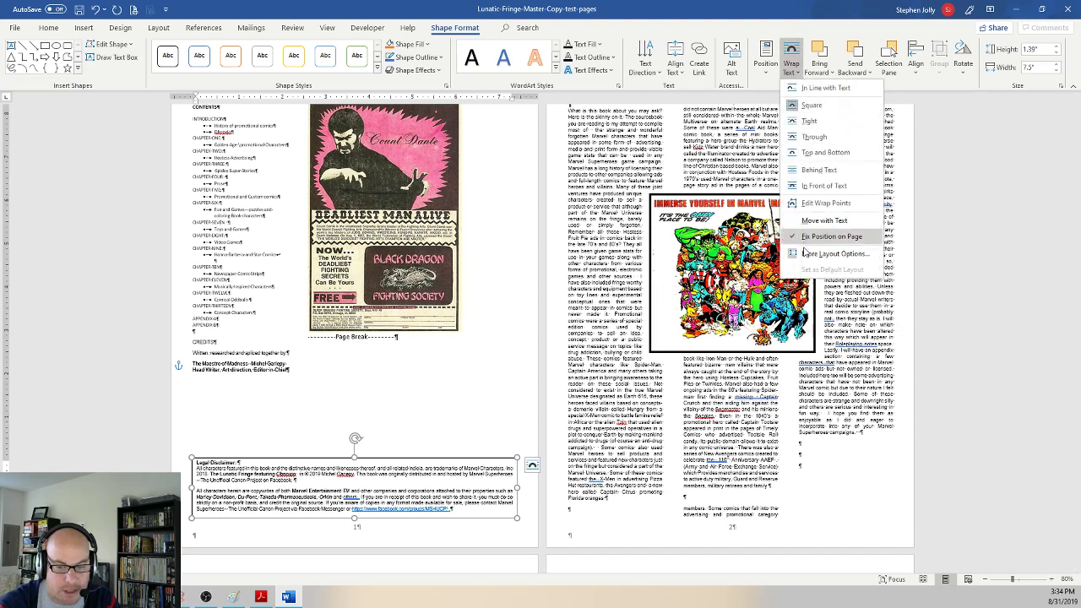
left_click(834, 253)
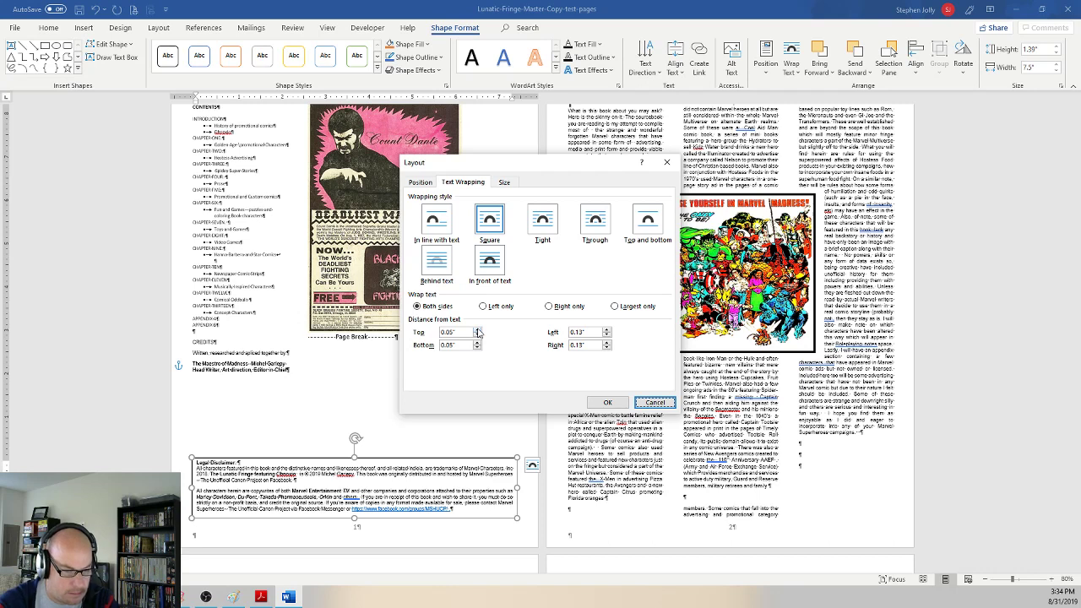
left_click(477, 329)
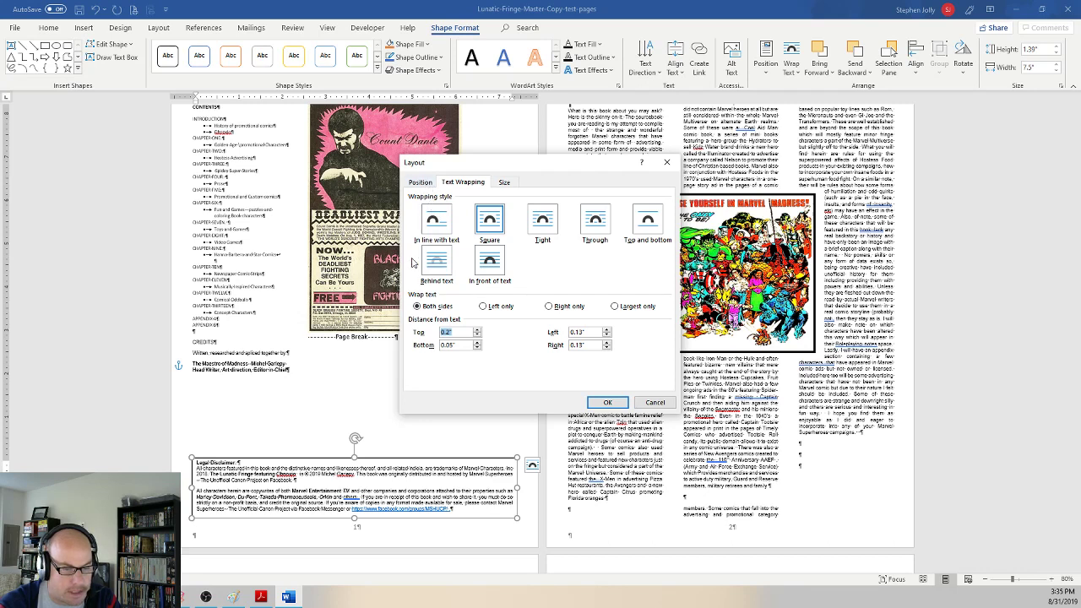
Step: Lock the Legal Disclaimer box's anchor and make its centered horizontal alignment relative to the page
left_click(423, 186)
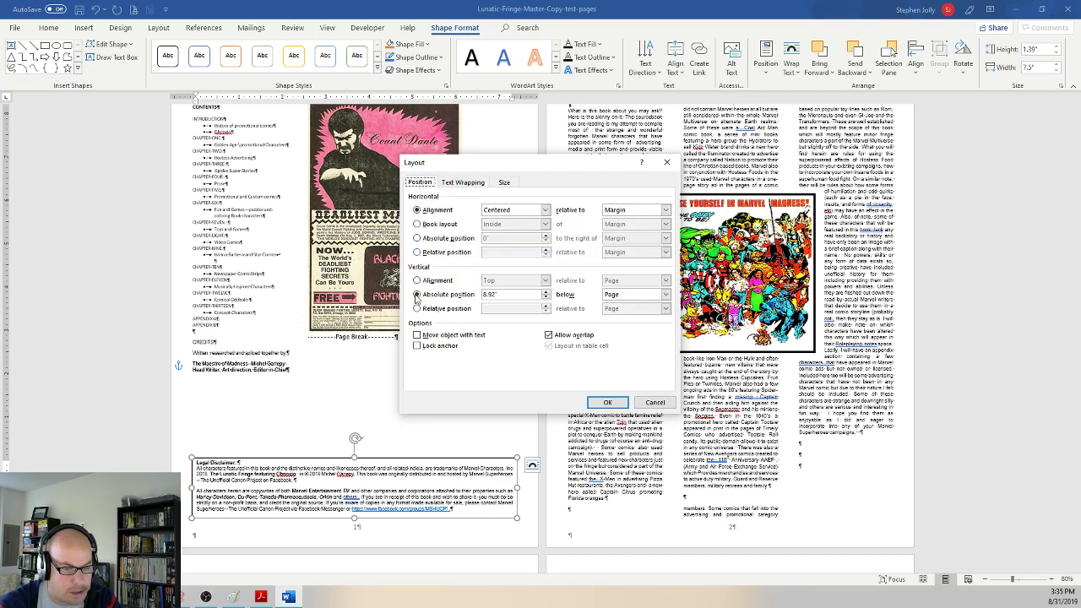
left_click(431, 350)
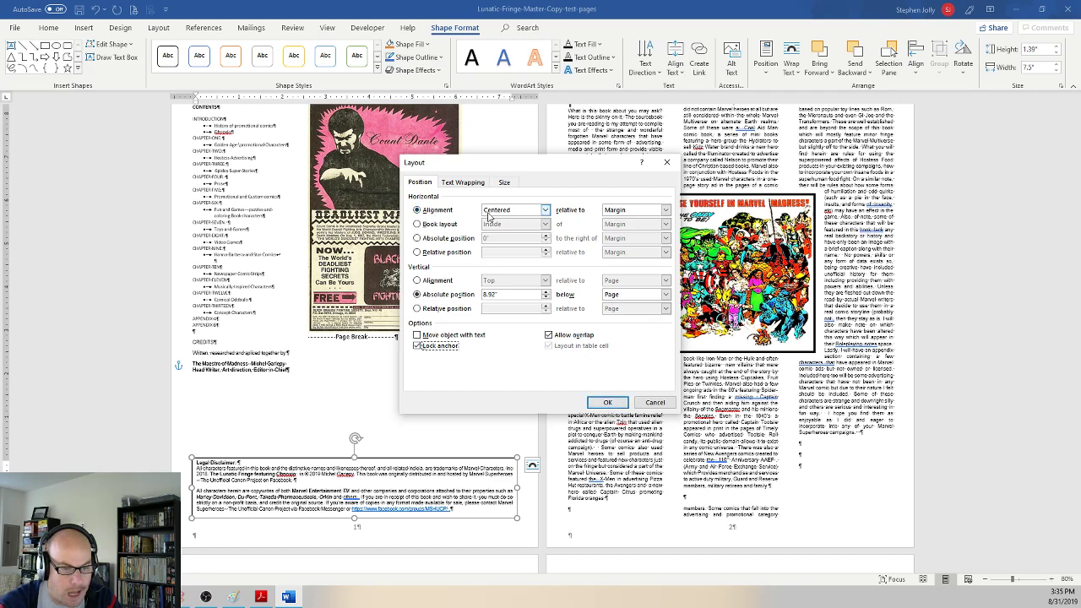
left_click(621, 211)
left_click(614, 220)
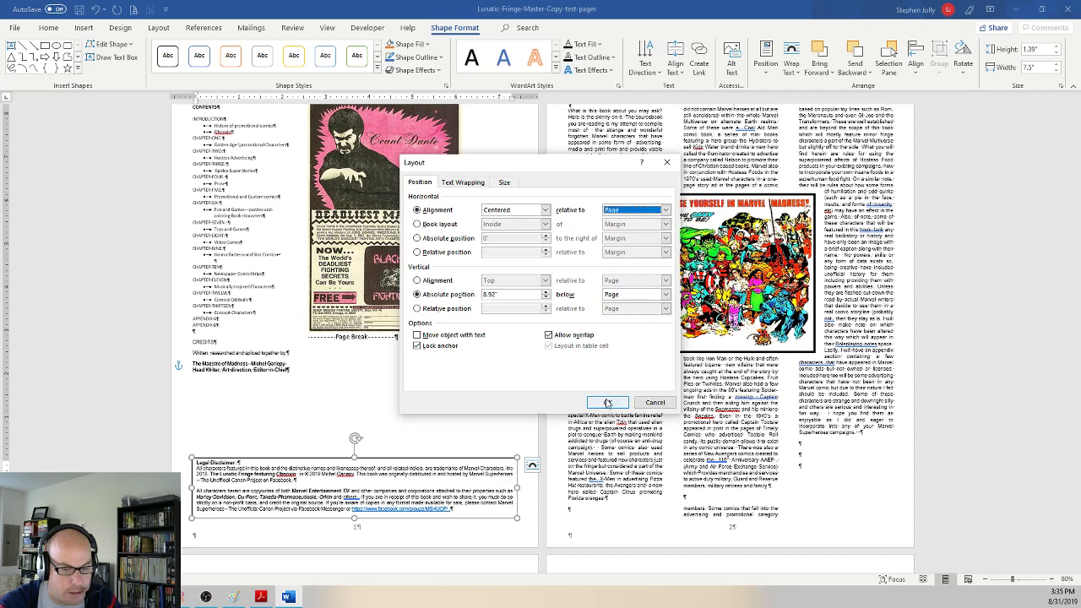
left_click(607, 403)
left_click(330, 444)
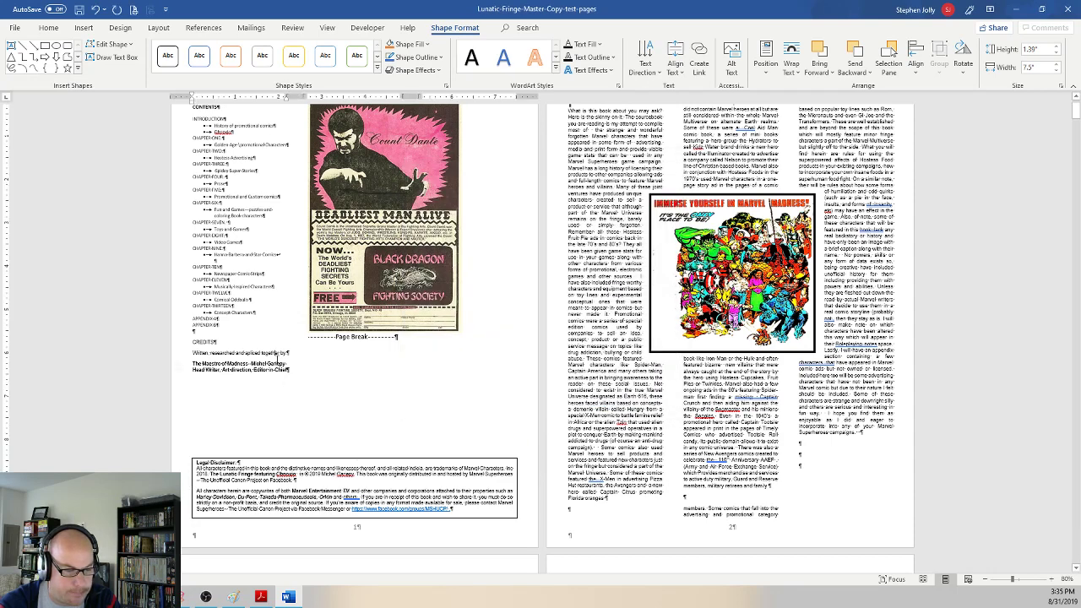
Step: Remove the outline from the Legal Disclaimer text box
left_click(337, 504)
left_click_drag(413, 520, 415, 519)
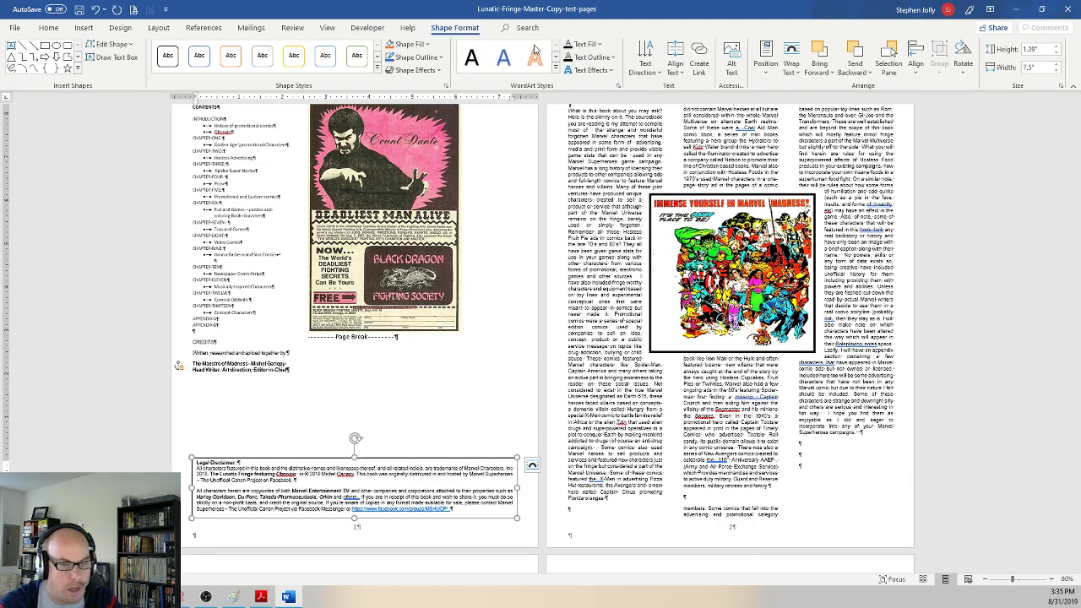
left_click(439, 59)
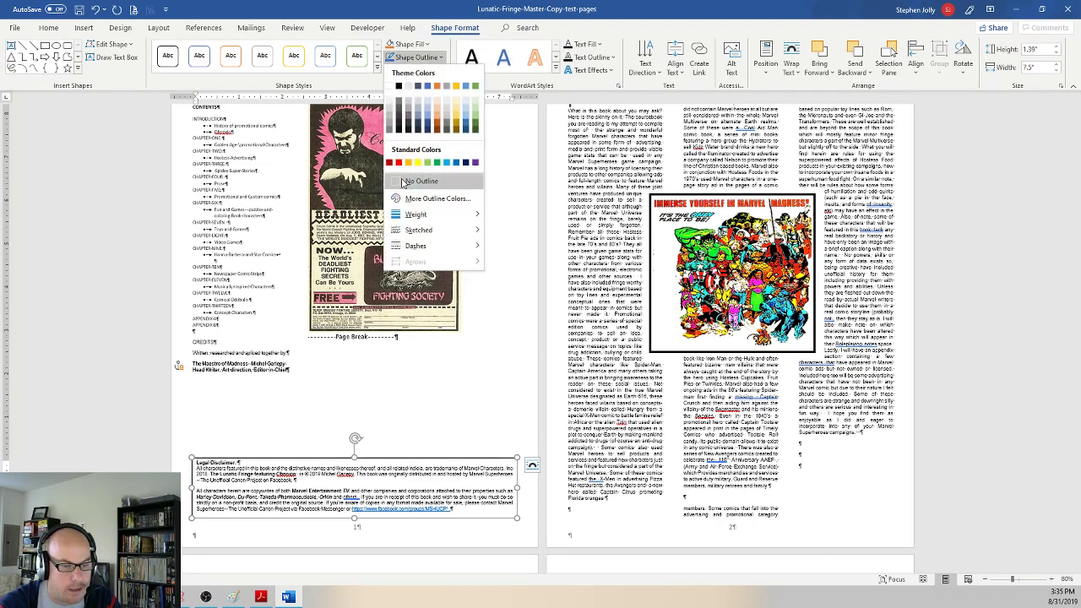
left_click(420, 176)
left_click(568, 465)
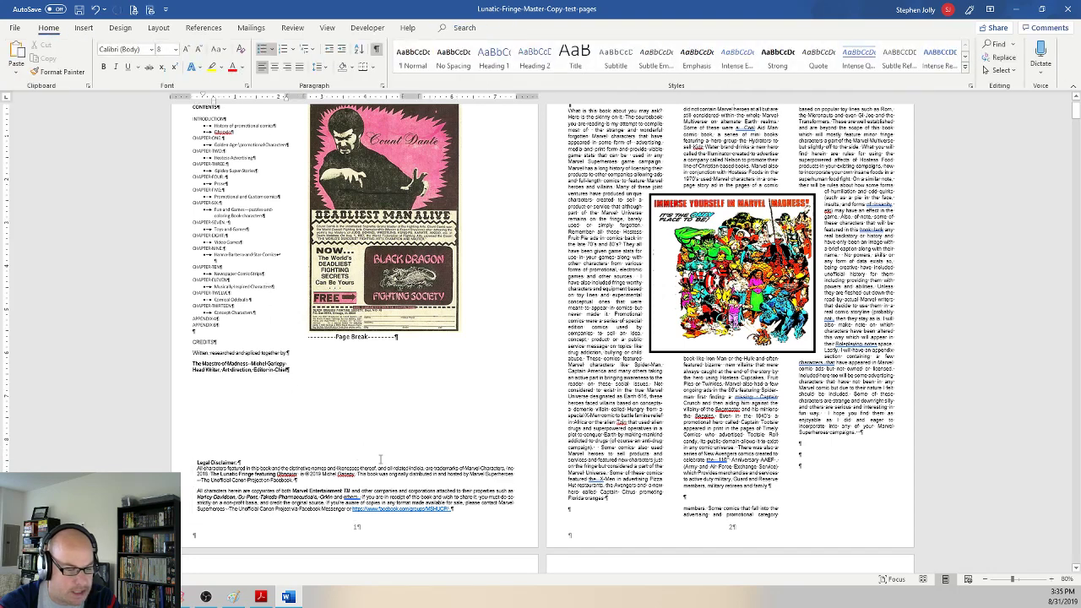
Step: Delete the Count Dante advertisement picture from the contents page
scroll(247, 388, "up", 2)
left_click_drag(419, 255, 464, 250)
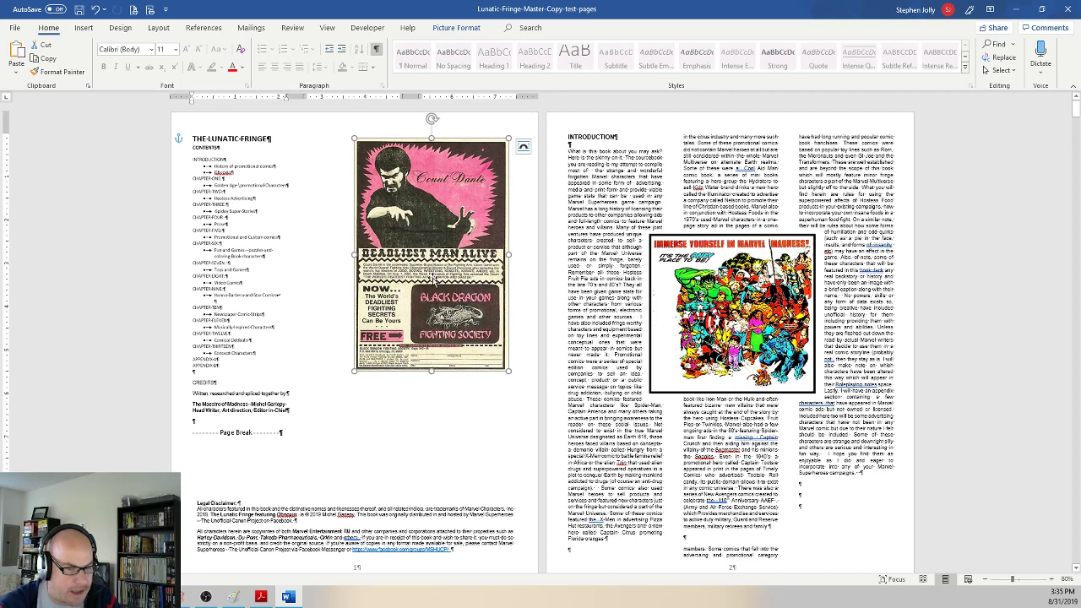
key("Delete")
left_click(189, 157)
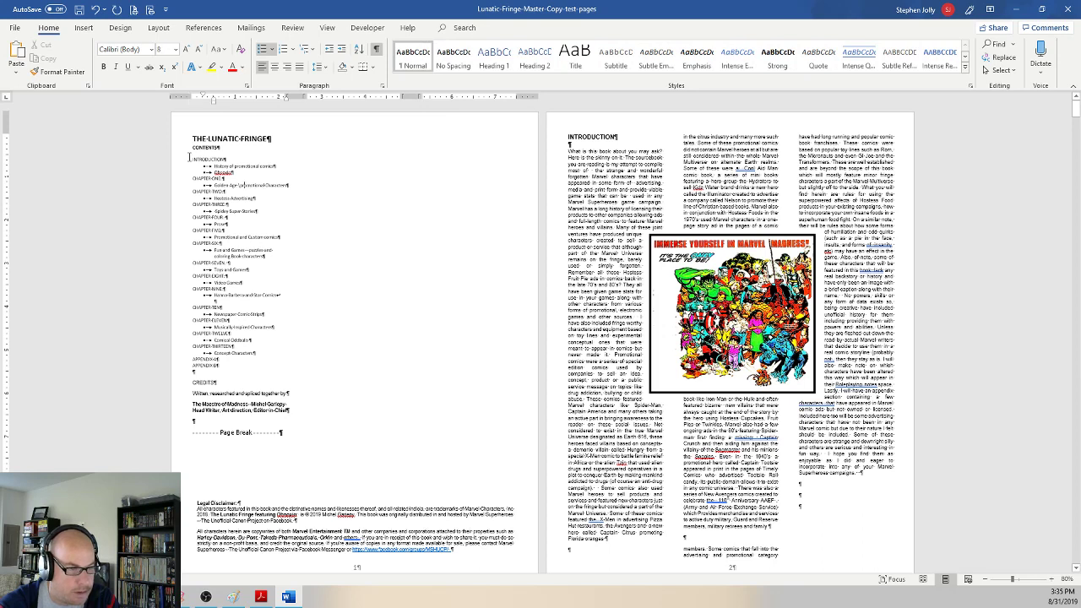
left_click(190, 139)
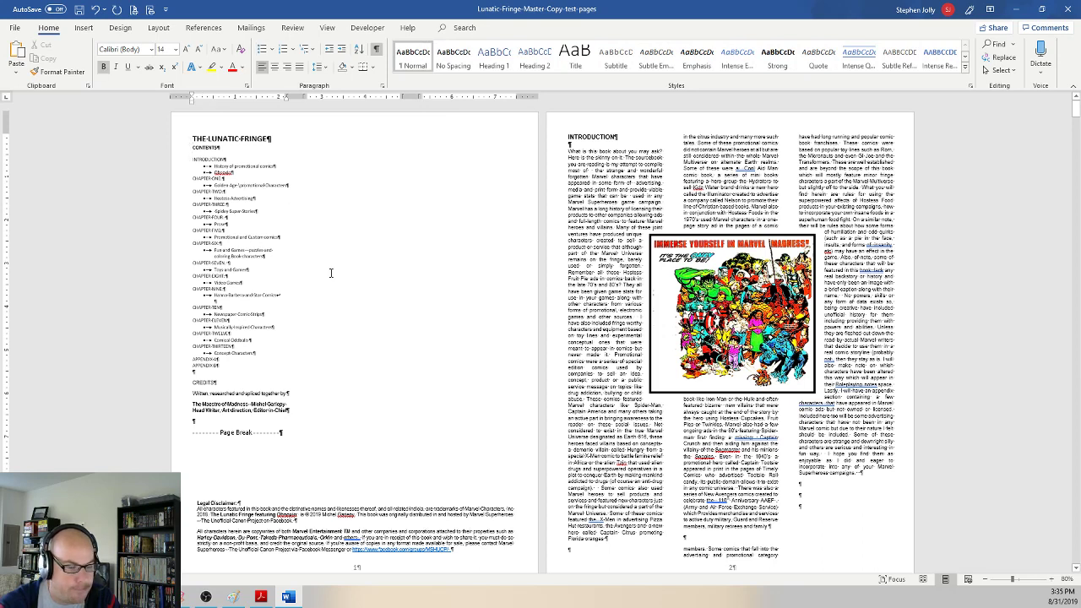
Step: Open the 1602_Cover document
left_click(287, 598)
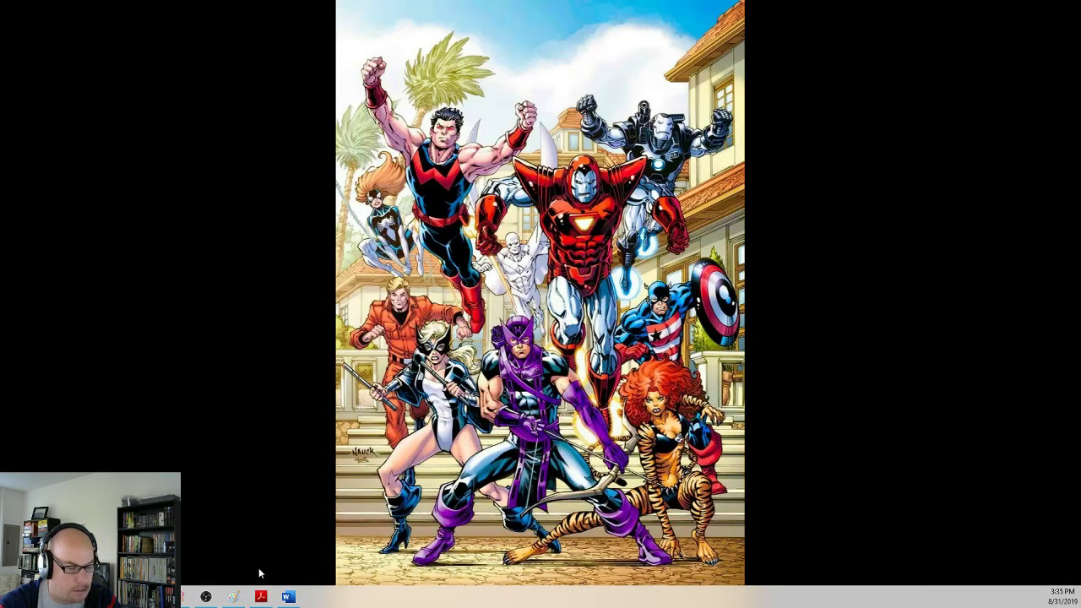
left_click(287, 597)
left_click(19, 25)
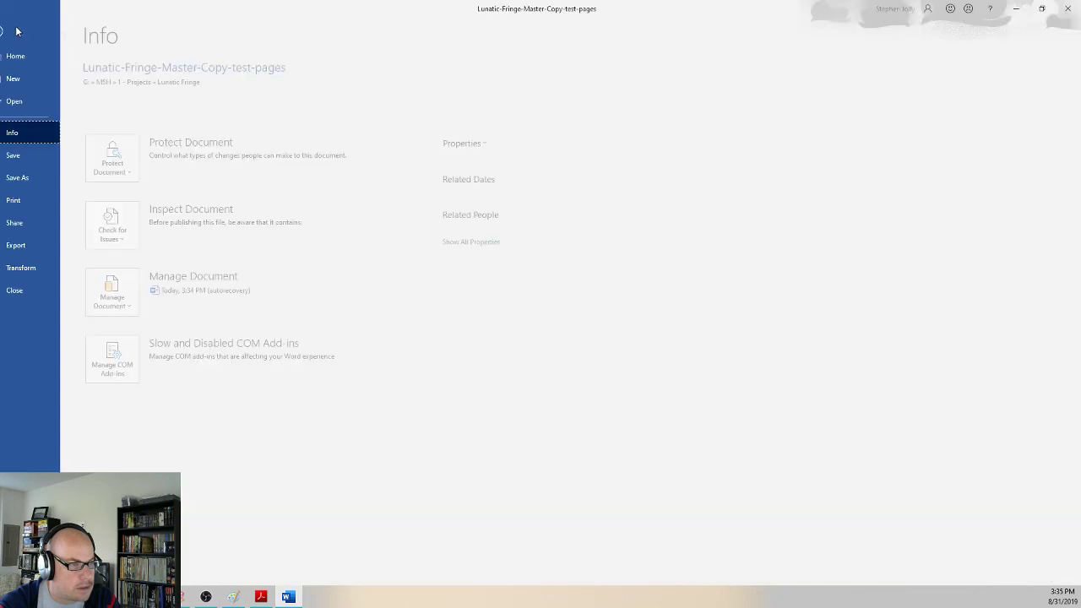
left_click(38, 109)
left_click(313, 214)
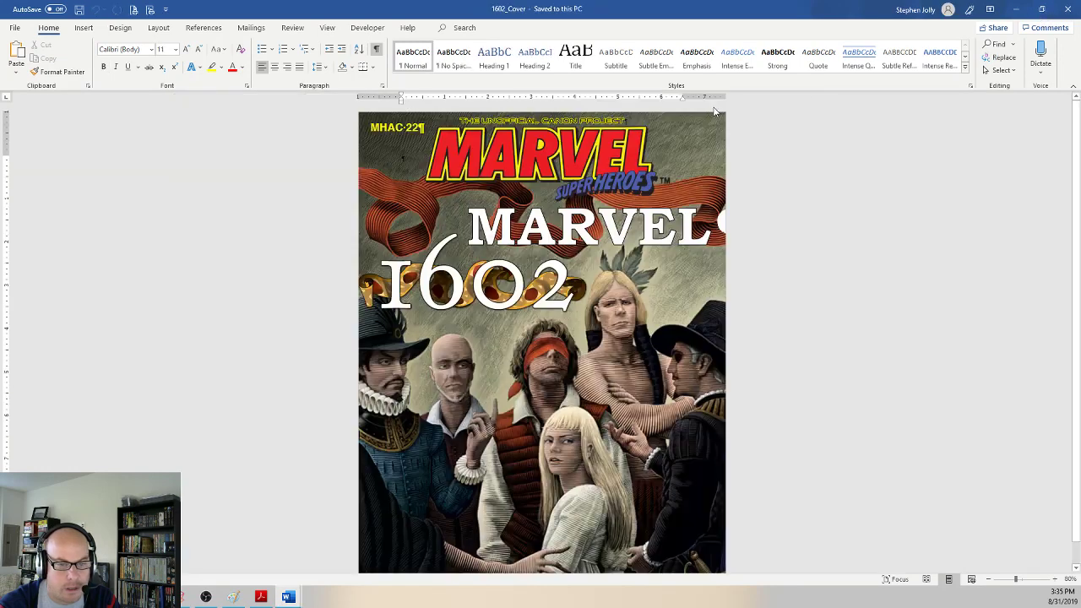
Step: Arrange the 1602_Cover and Lunatic-Fringe-Master-Copy-test-pages windows side by side
key("super+Left")
left_click(1012, 34)
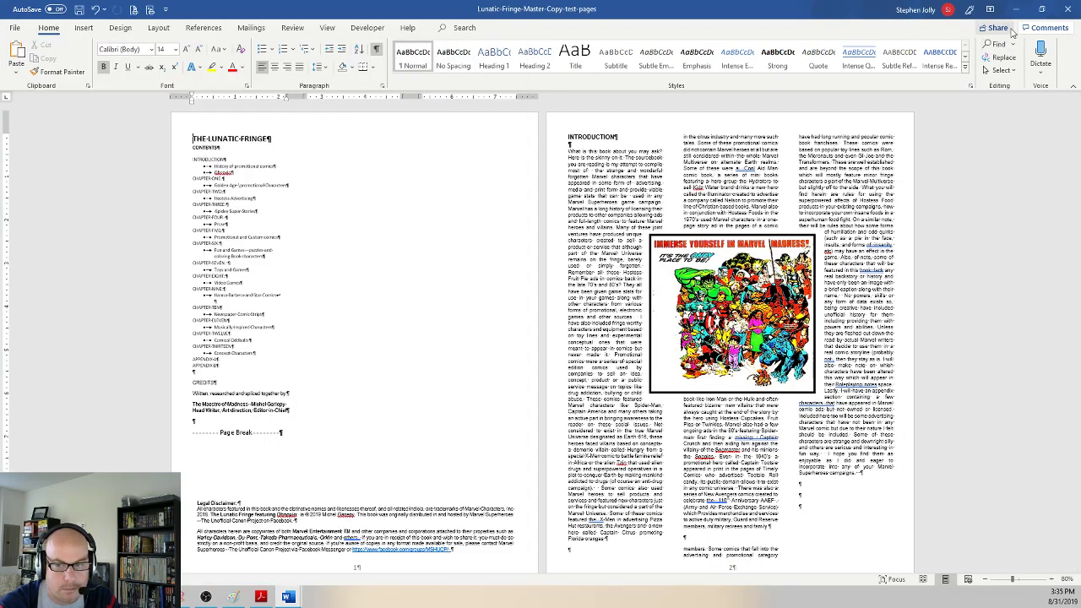
left_click(1041, 9)
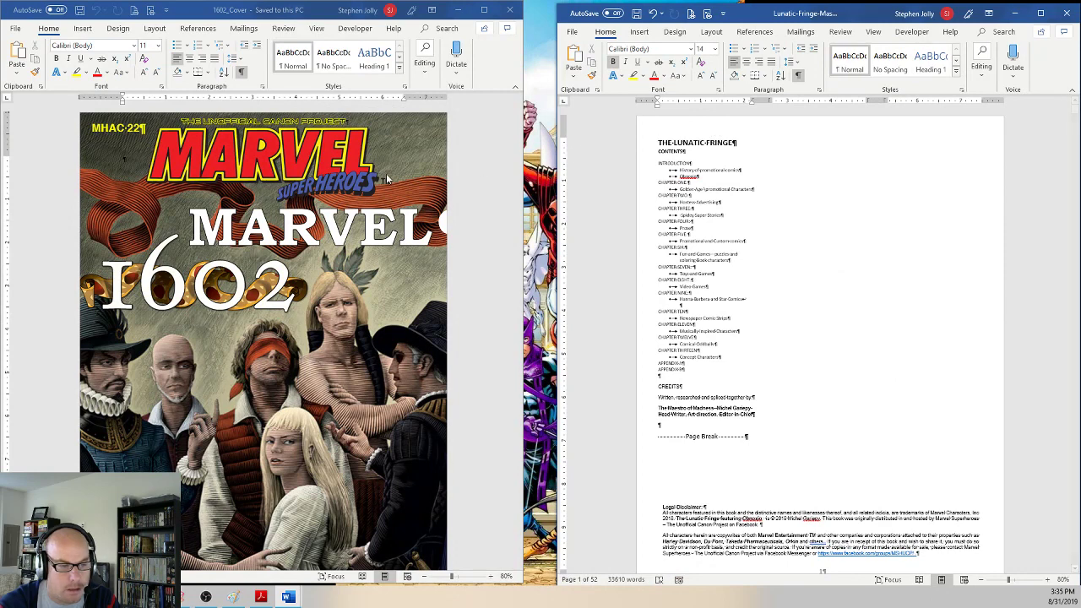
Step: Copy the Unofficial Canon Project text box and Marvel Super Heroes logo from the 1602 cover and place them atop the Lunatic Fringe contents page
left_click(290, 133)
left_click(293, 131)
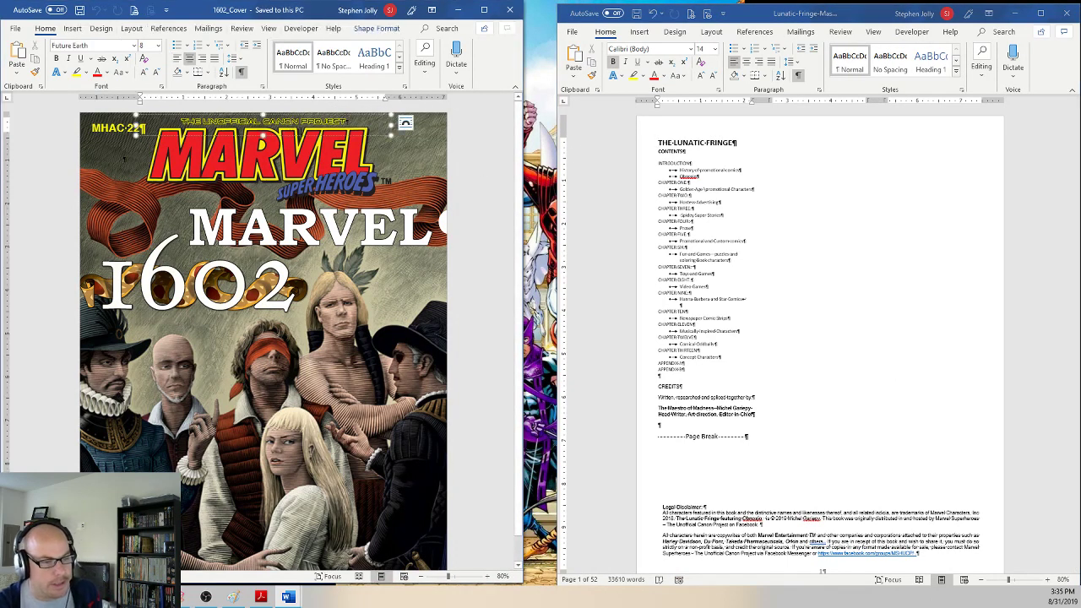
left_click(305, 165, "shift")
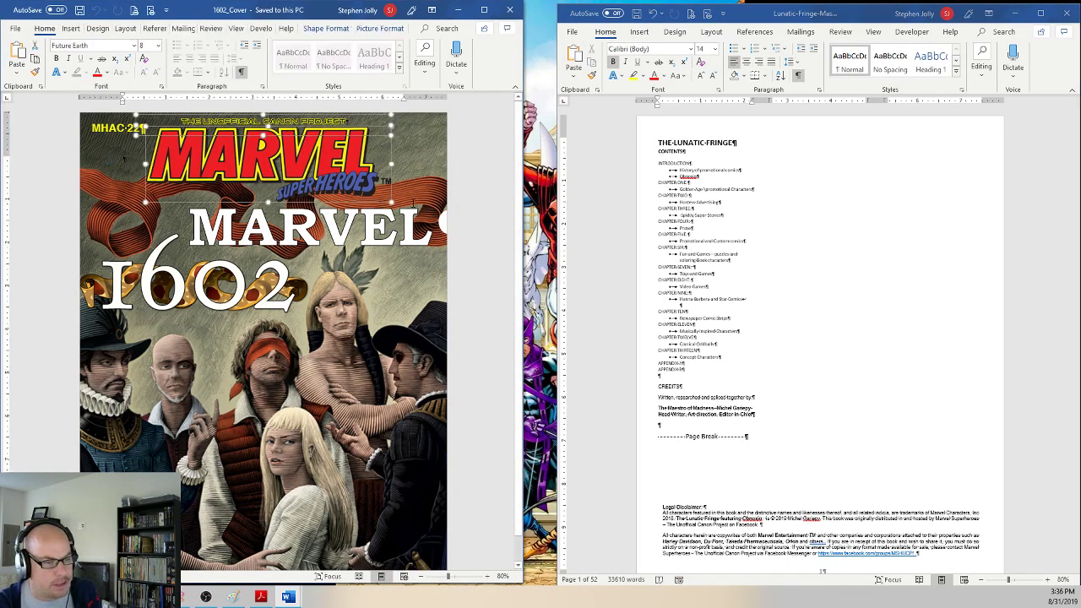
key("ctrl+c")
left_click(648, 145)
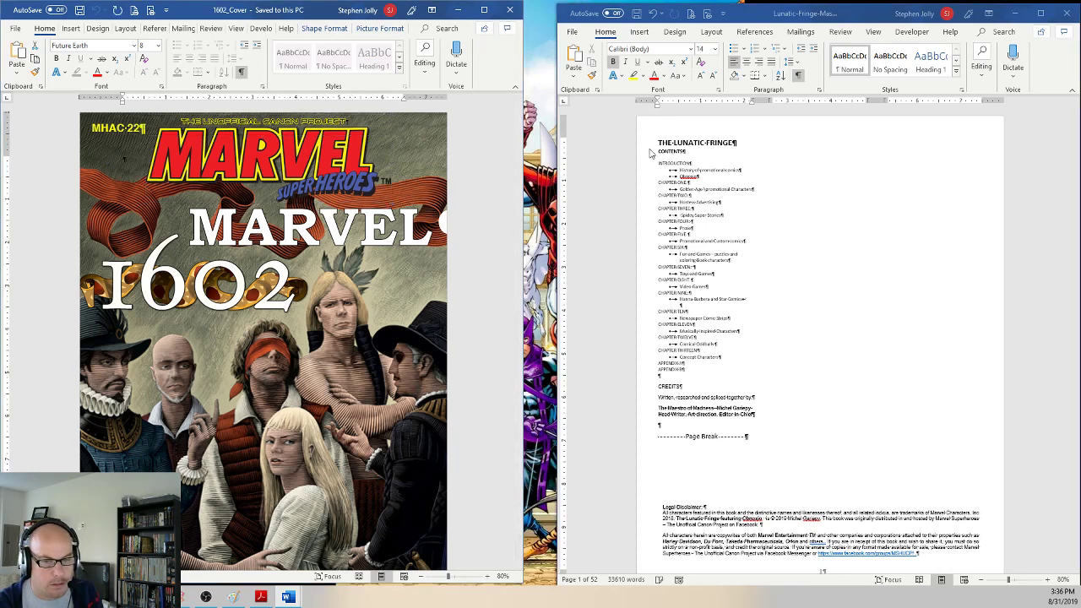
key("ctrl+v")
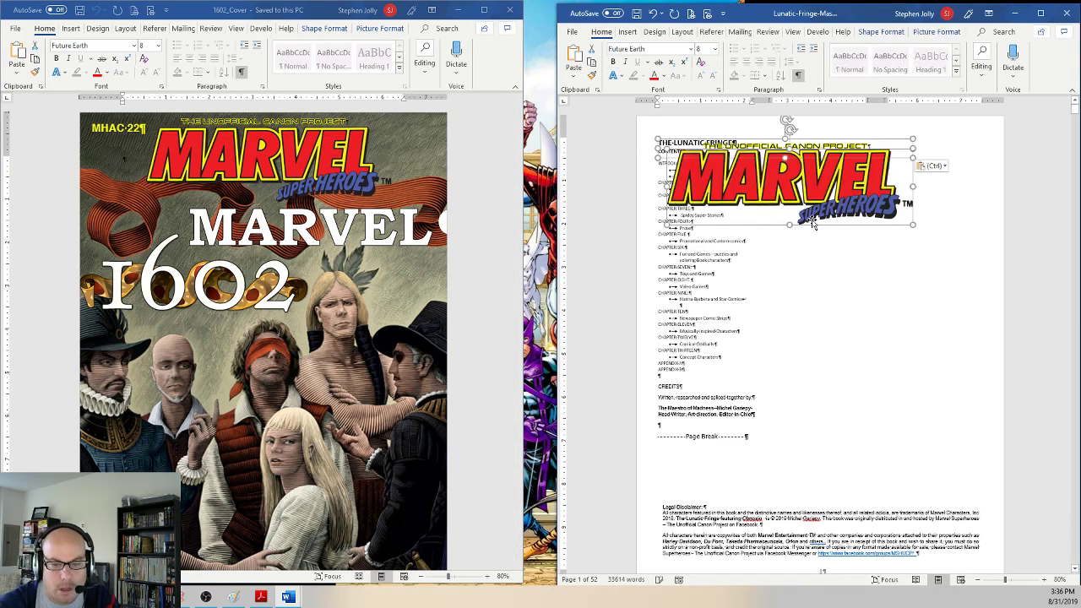
left_click_drag(819, 221, 852, 207)
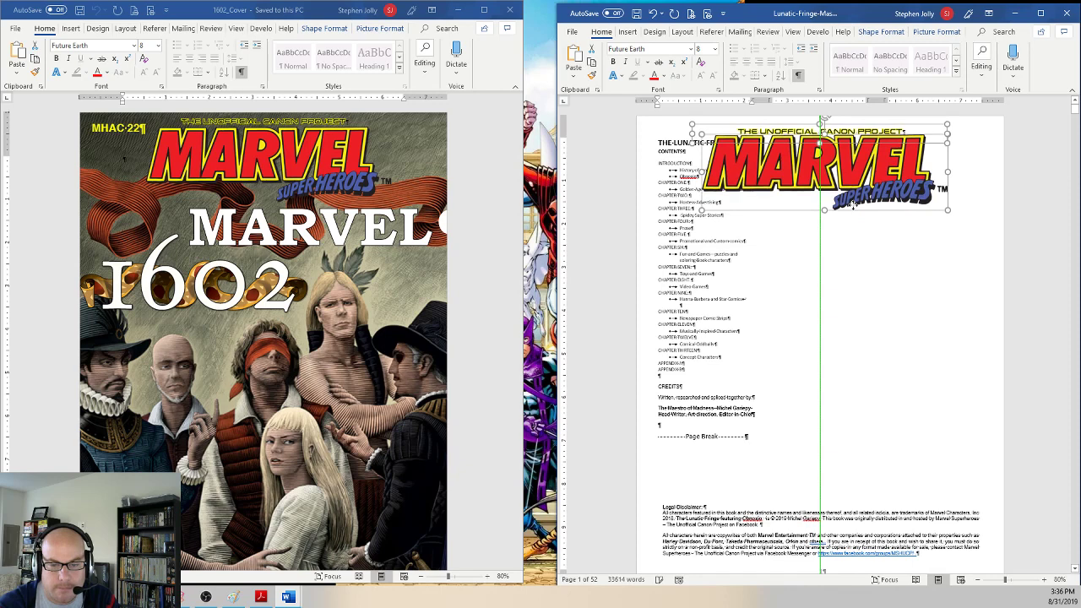
mouse_move(852, 205)
left_mouse_down()
mouse_move(837, 203)
mouse_move(842, 210)
left_mouse_up()
Step: Try to push the THE LUNATIC FRINGE title down with two blank lines above it, then undo the insertion
left_click(699, 260)
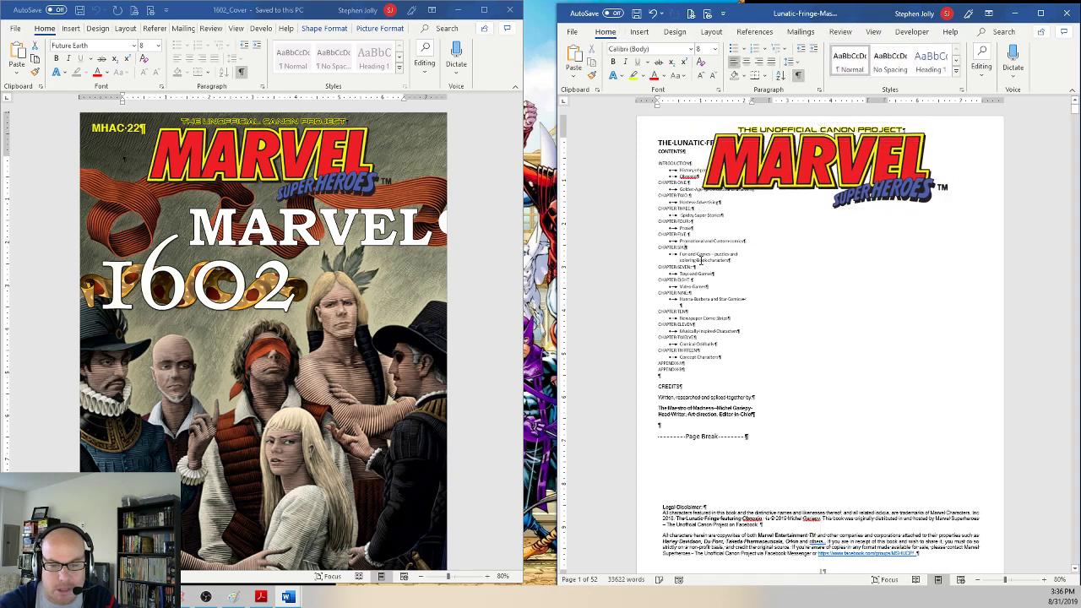
left_click(660, 143)
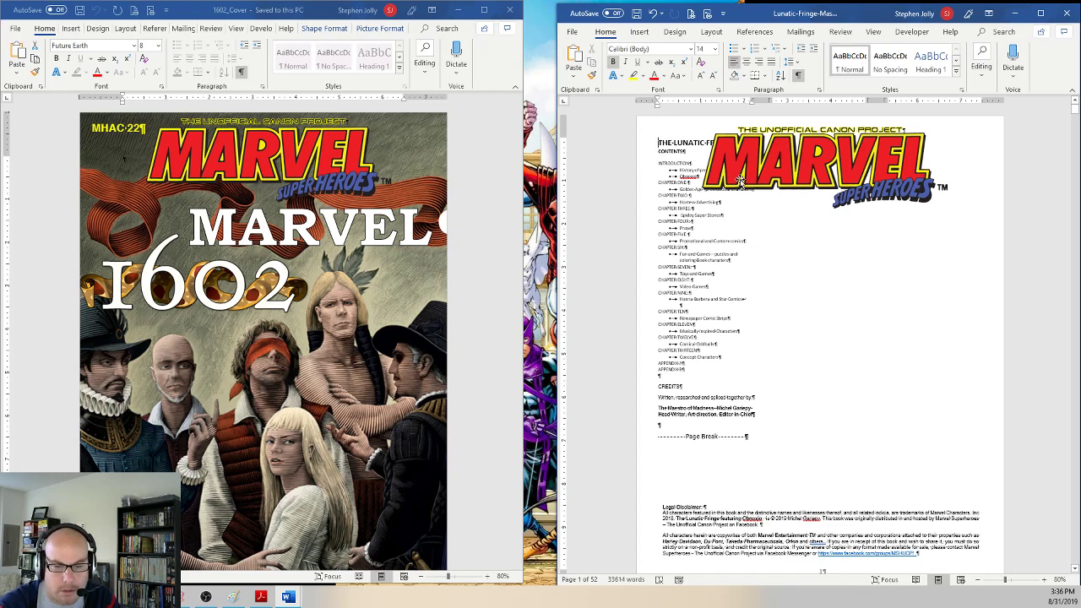
key("Return")
key("Return")
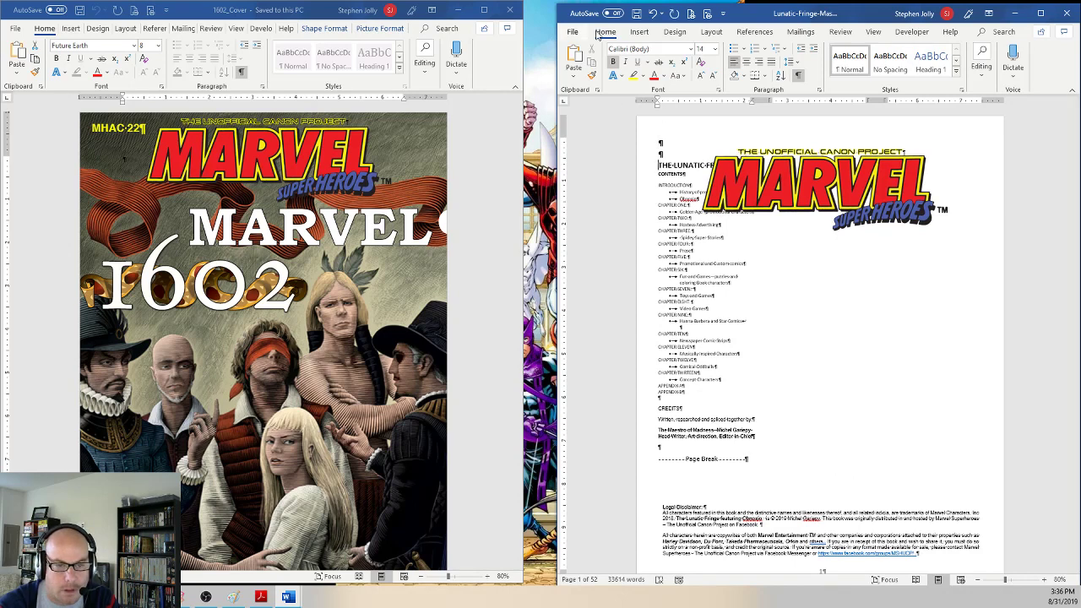
left_click(656, 15)
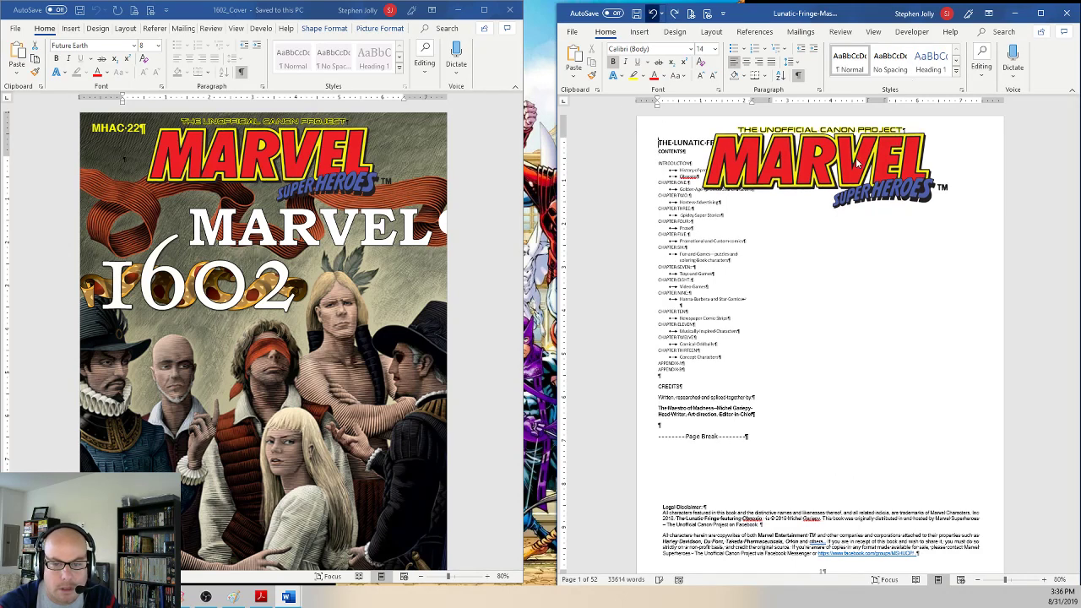
left_click_drag(857, 160, 823, 176)
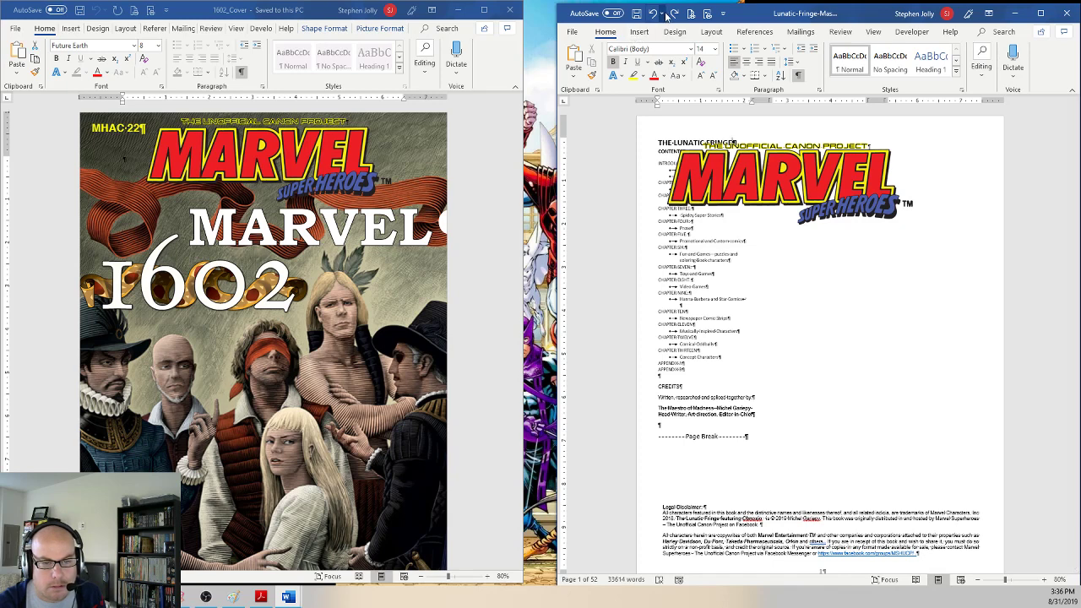
key("ctrl+z")
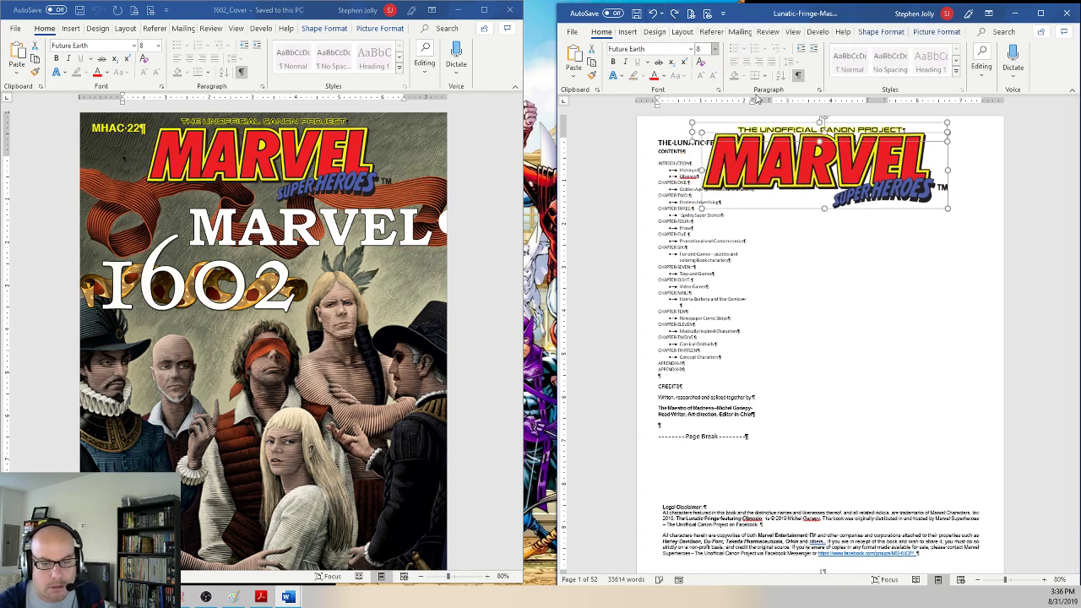
Step: Stop the pasted logo and its text box from moving with text and lock their anchor in the layout options
left_click(935, 32)
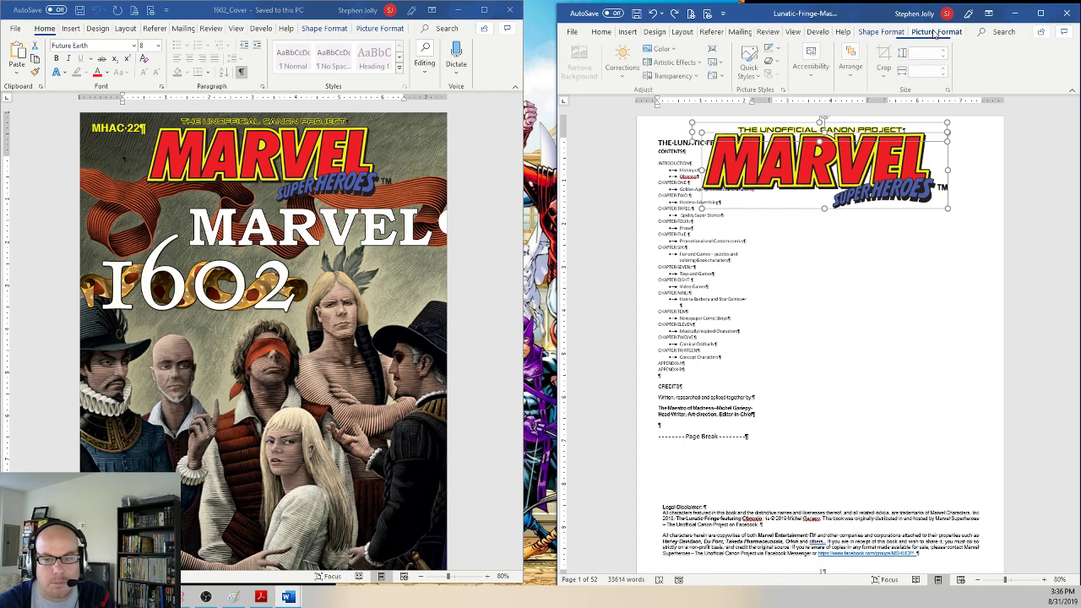
left_click(847, 80)
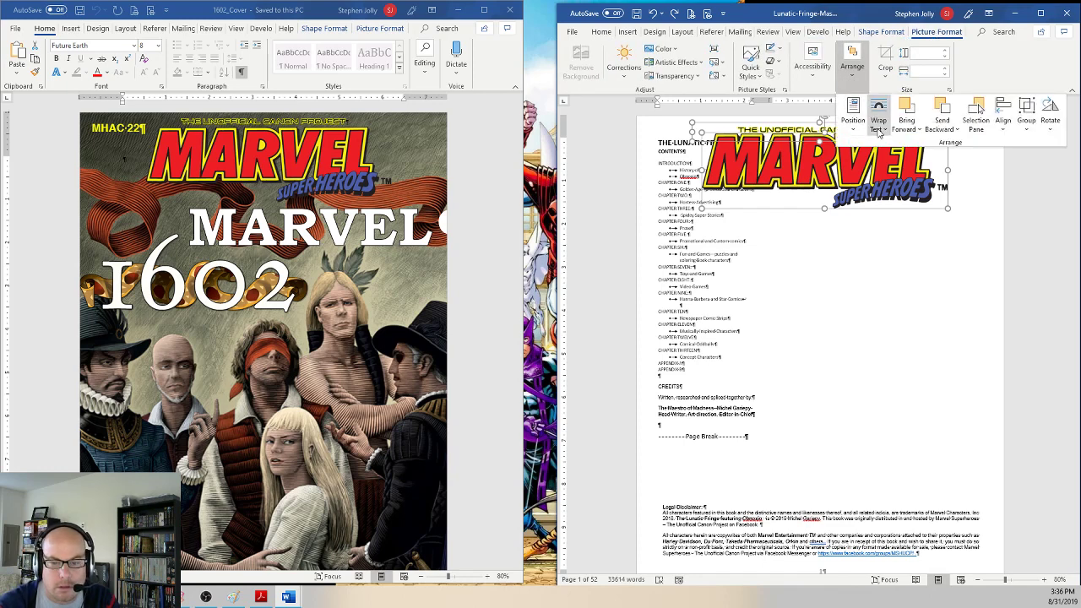
left_click(853, 114)
left_click(865, 314)
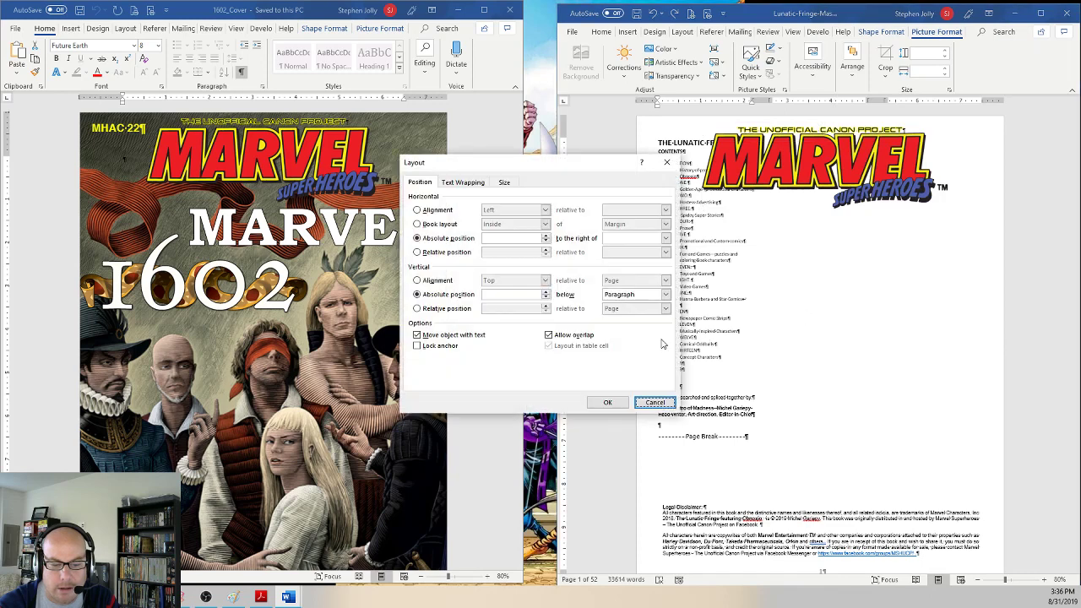
left_click(418, 335)
left_click(417, 346)
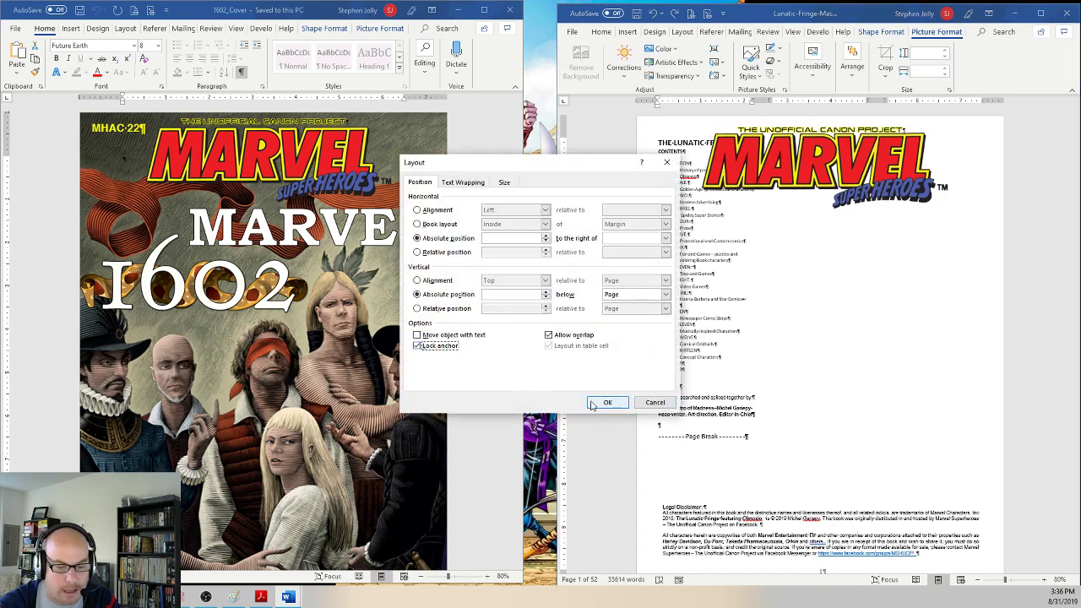
left_click(606, 402)
Step: Insert eight blank lines above the THE LUNATIC FRINGE title so it starts below the logo
left_click(706, 180)
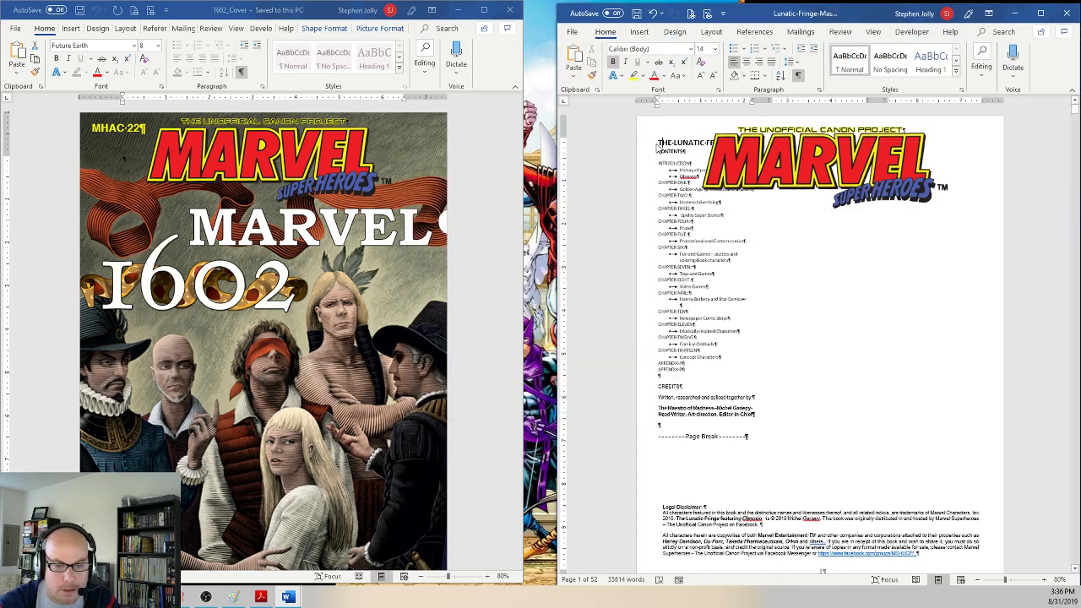
key("Return")
key("Return")
key("Return")
key("Return")
key("Return")
key("Return")
key("Return")
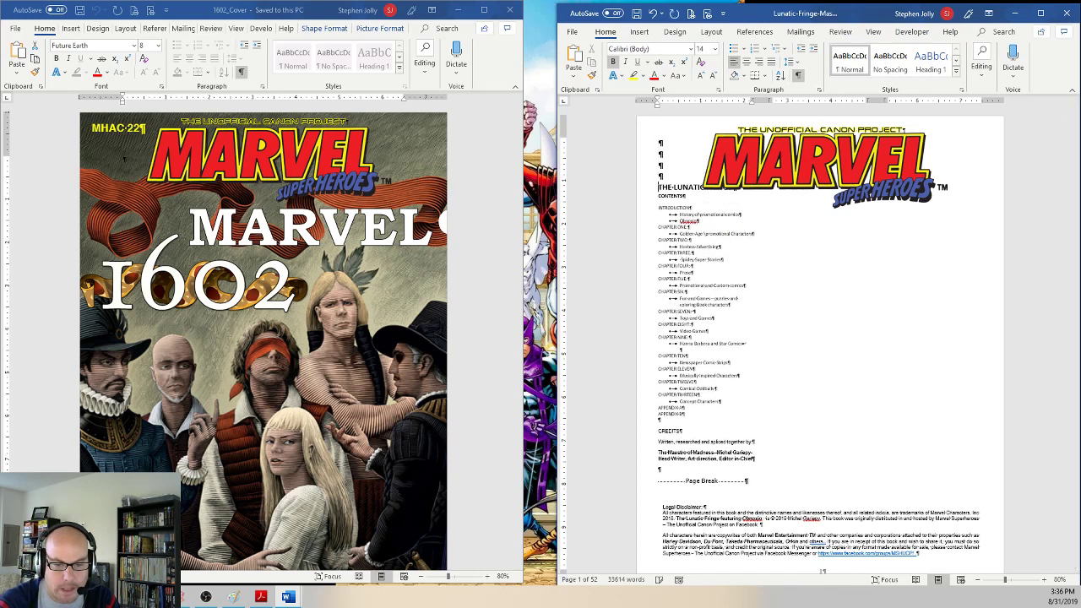
key("Return")
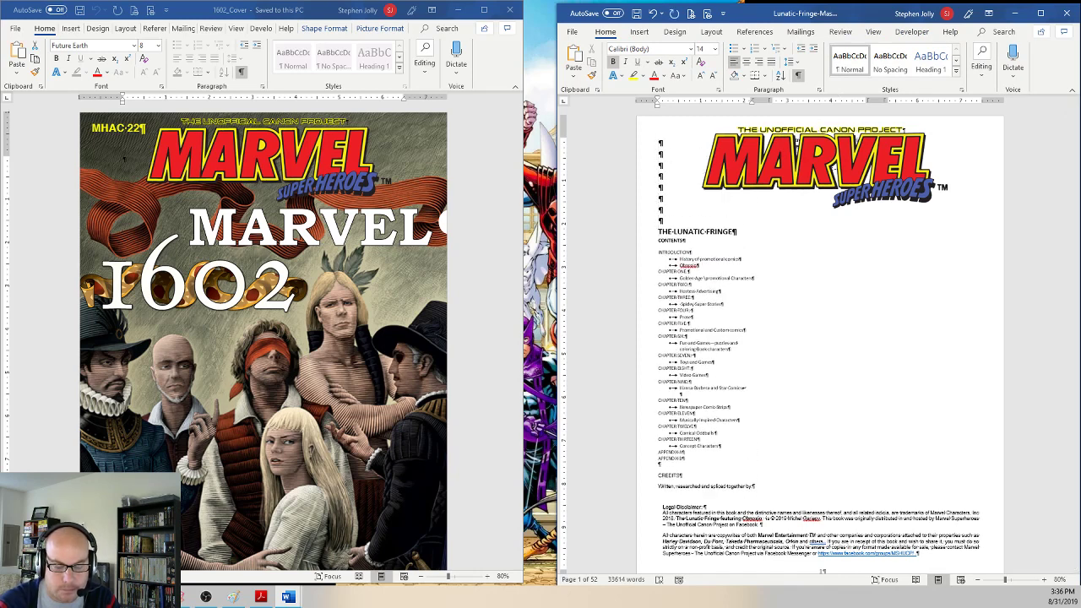
Step: Center the THE LUNATIC FRINGE title line
left_click(643, 234)
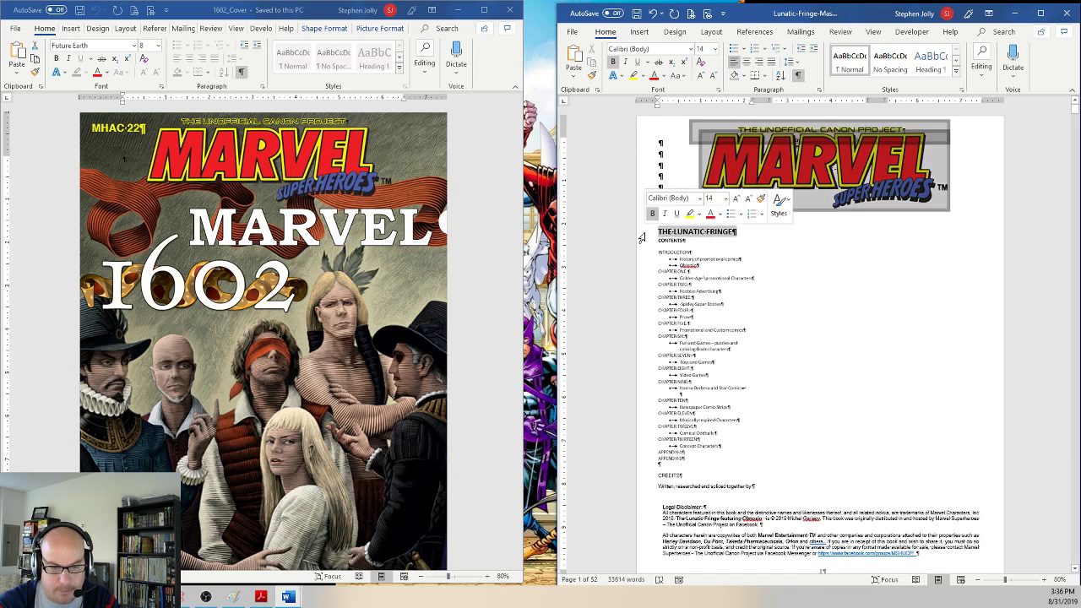
left_click(699, 233)
left_click(667, 231)
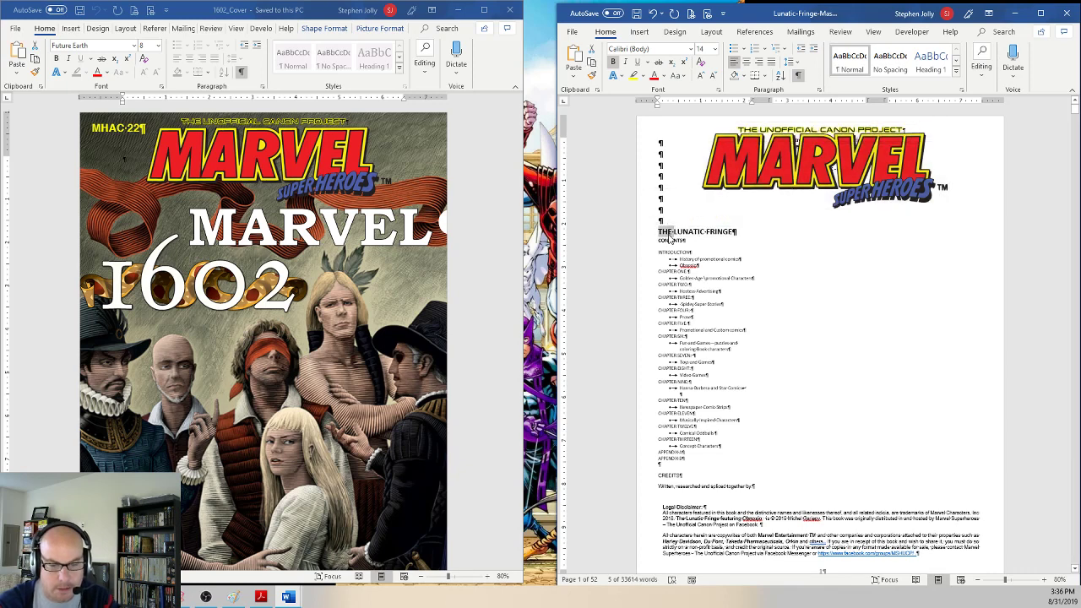
left_click(644, 235)
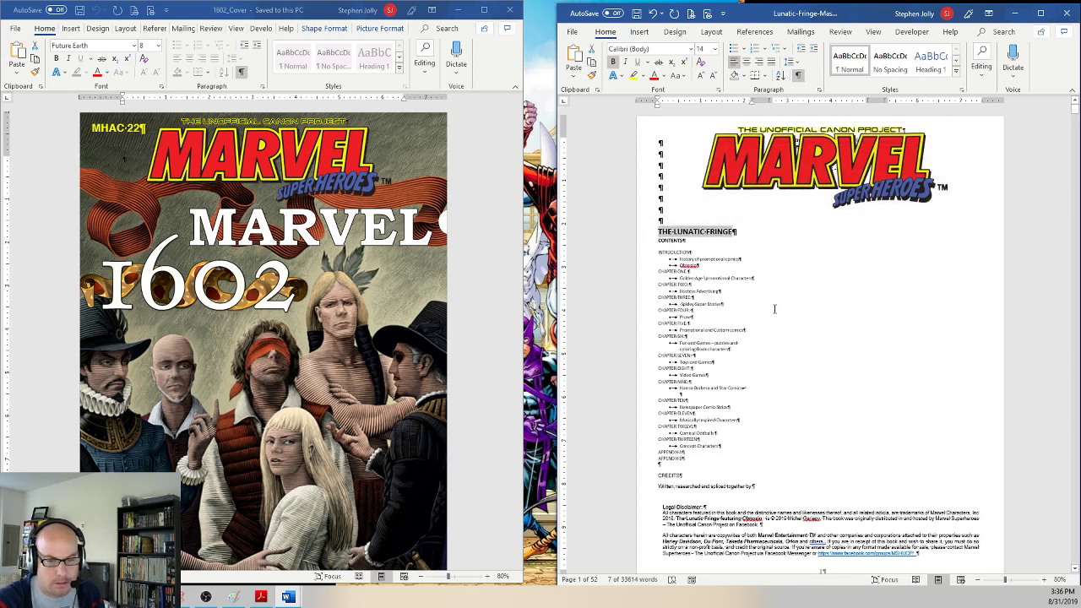
left_click(745, 62)
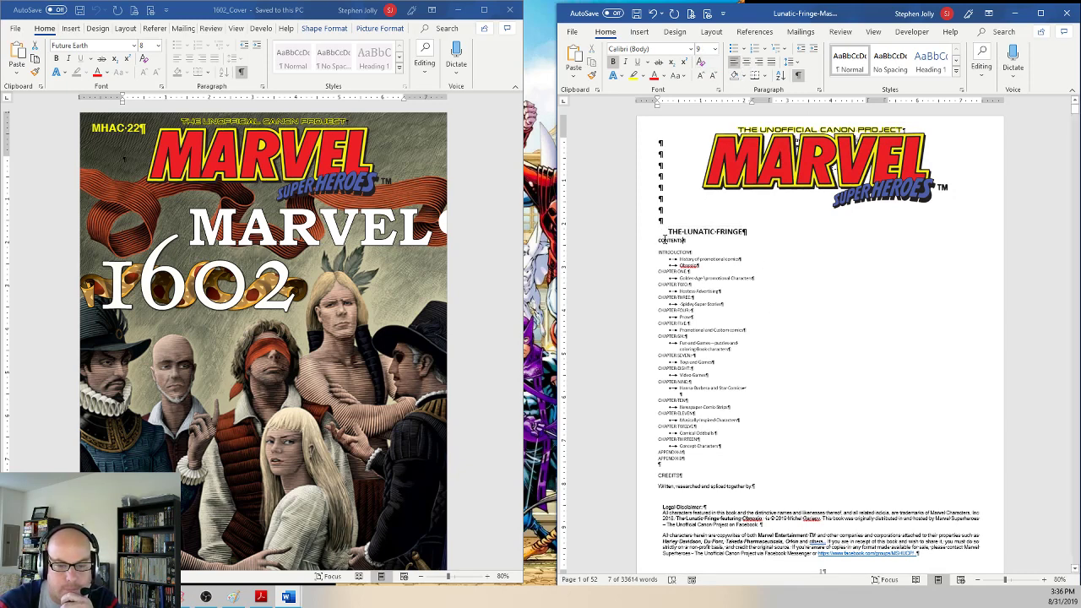
left_click(700, 240)
left_click_drag(646, 234, 766, 488)
left_click(673, 240)
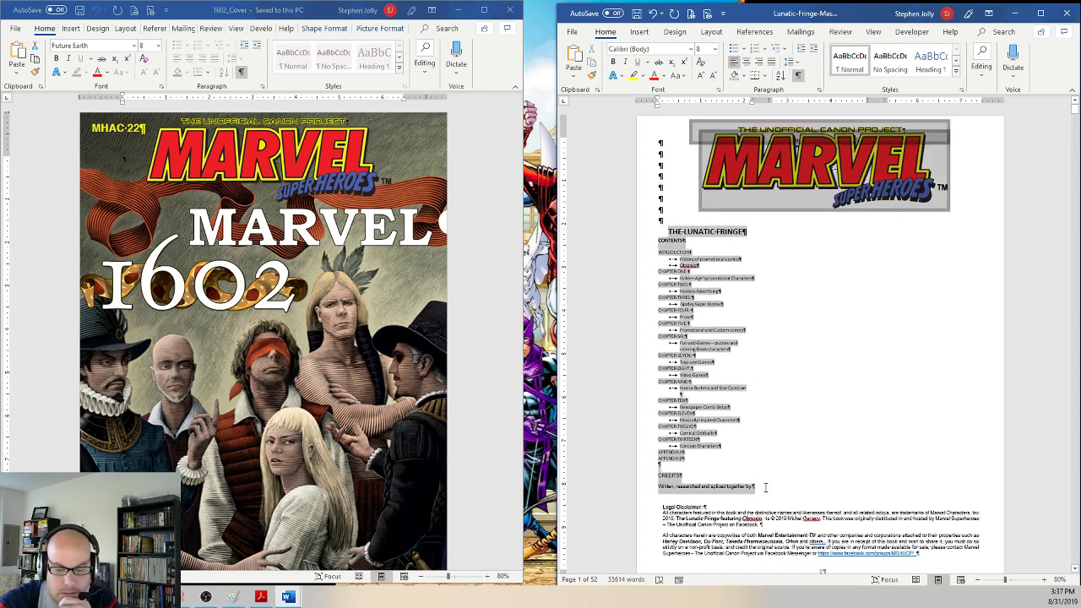
scroll(774, 410, "down", 6)
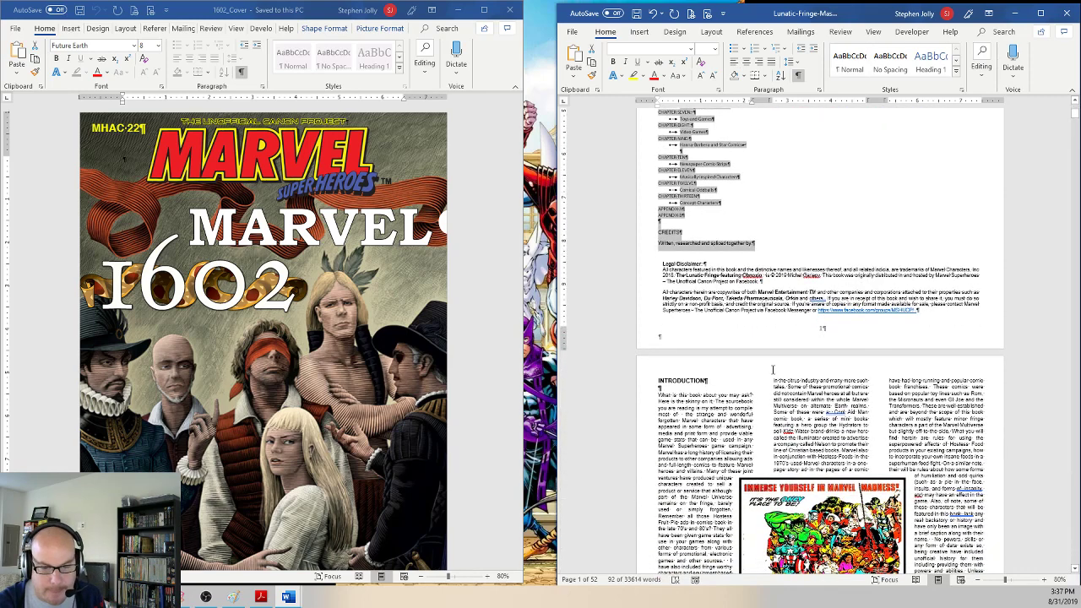
scroll(771, 369, "up", 6)
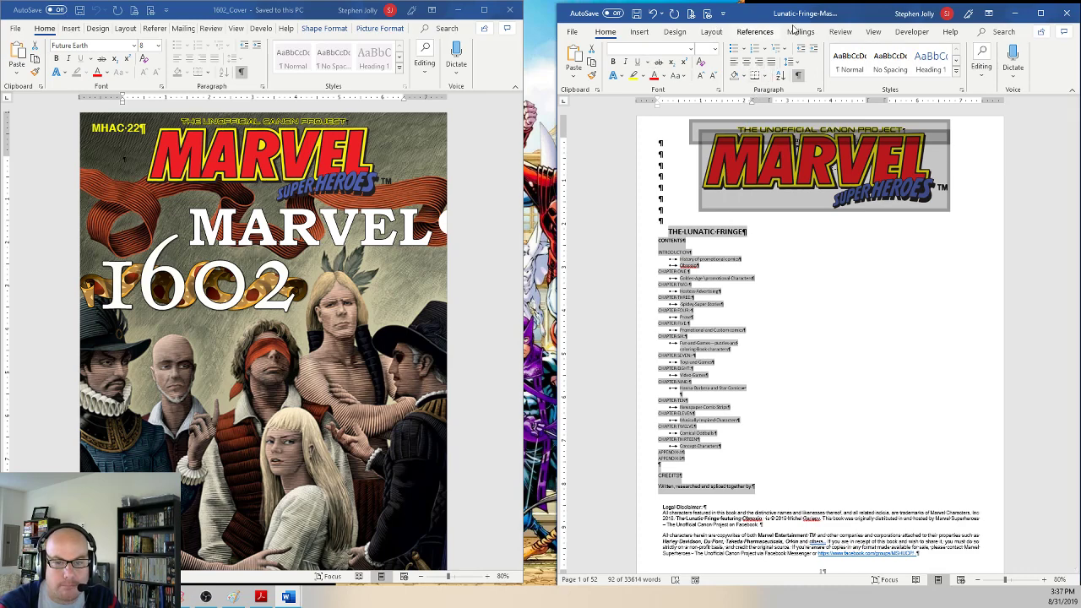
Step: Maximize the Lunatic Fringe document window and select the THE LUNATIC FRINGE title line
double_click(863, 16)
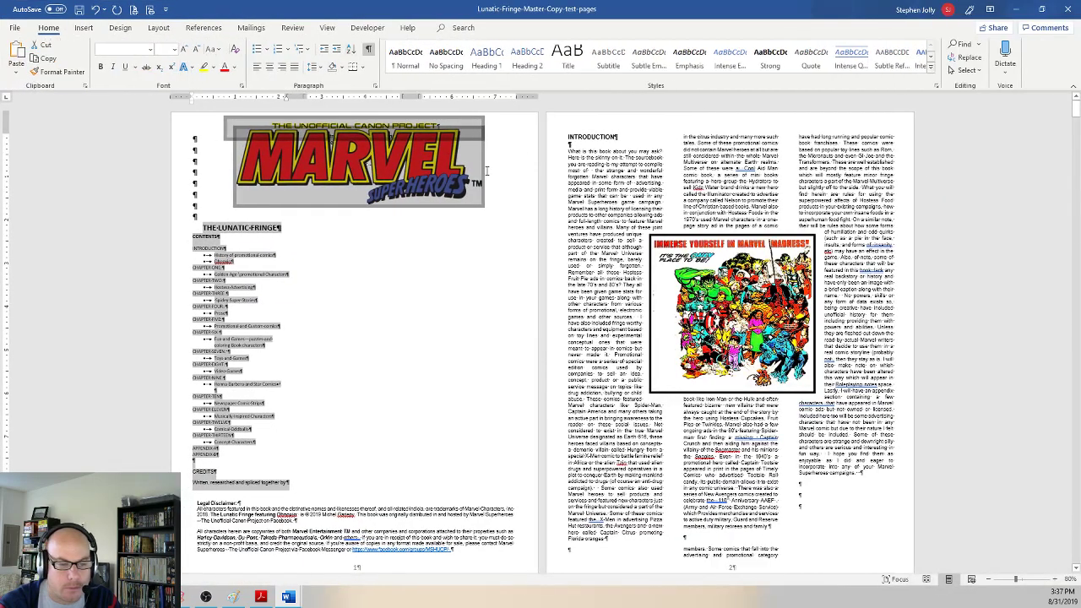
left_click(221, 230)
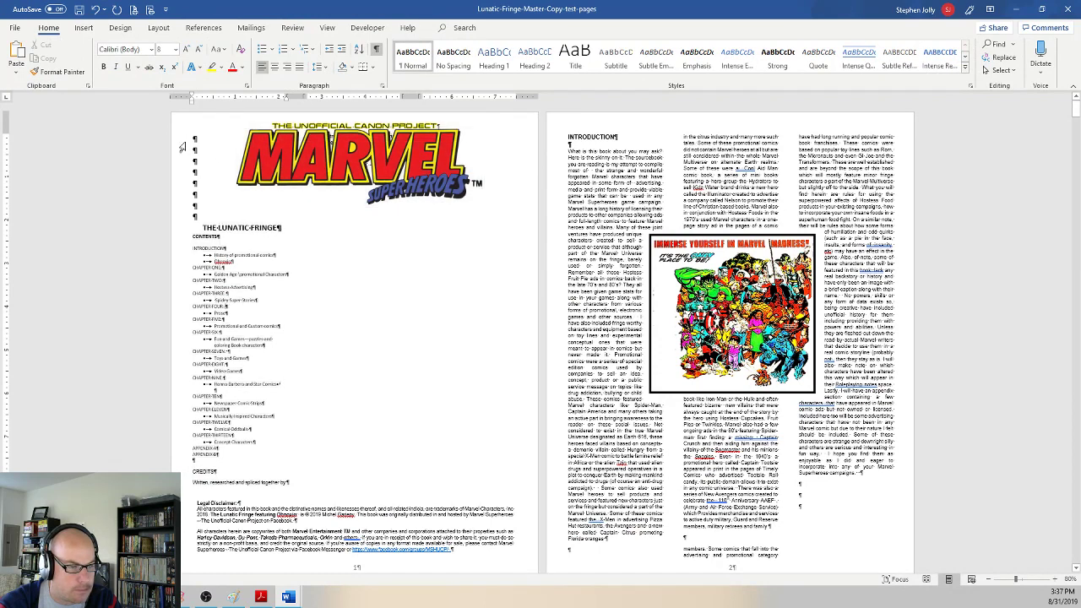
left_click_drag(176, 232, 356, 233)
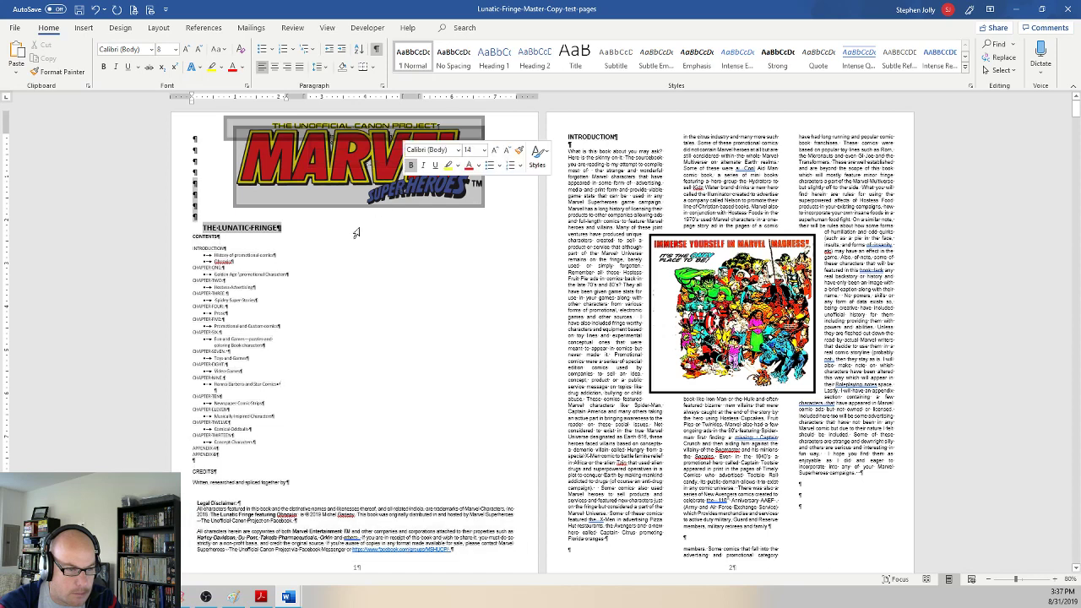
Step: Delete six of the blank lines above the THE LUNATIC FRINGE title
left_click(192, 137)
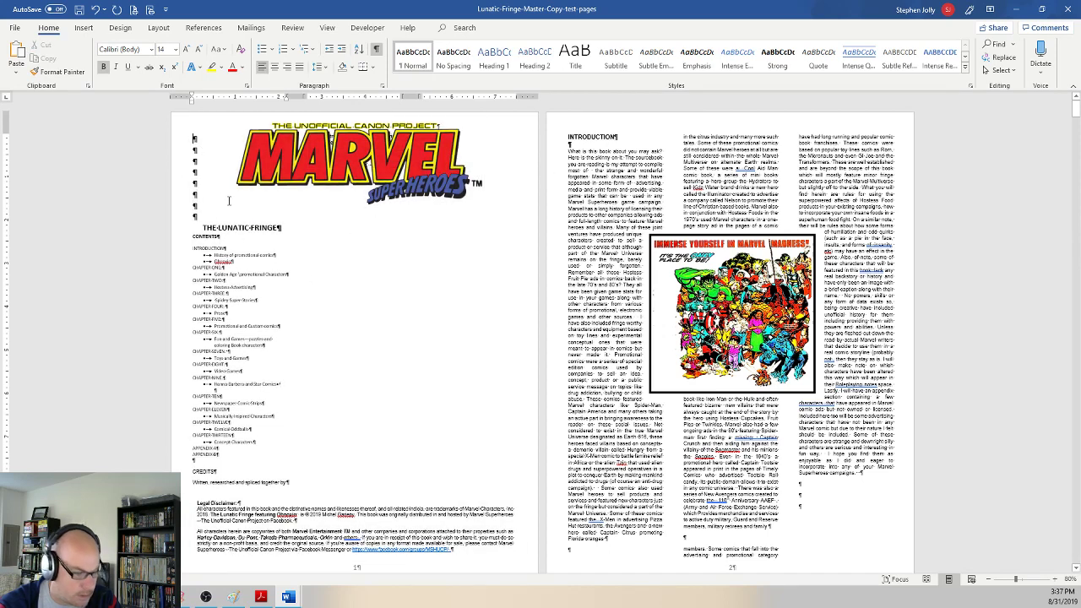
key("Delete")
key("Delete")
key("Delete")
key("Delete")
key("Delete")
key("Delete")
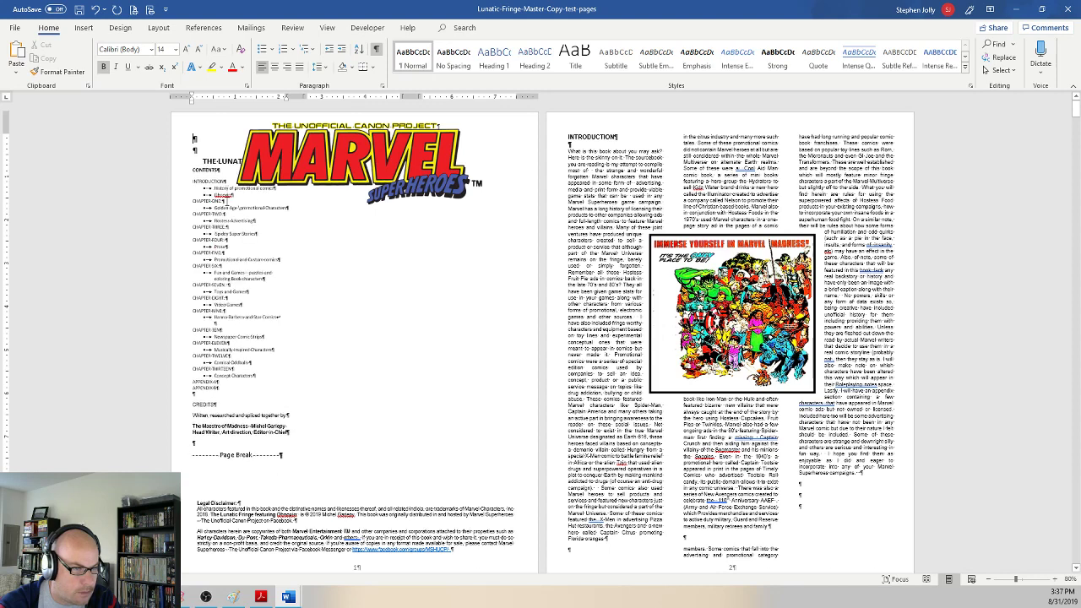
Step: Delete the two blank lines above the THE LUNATIC FRINGE title and set the title, contents and credits text in one column
key("Delete")
key("Delete")
left_click_drag(189, 138, 302, 425)
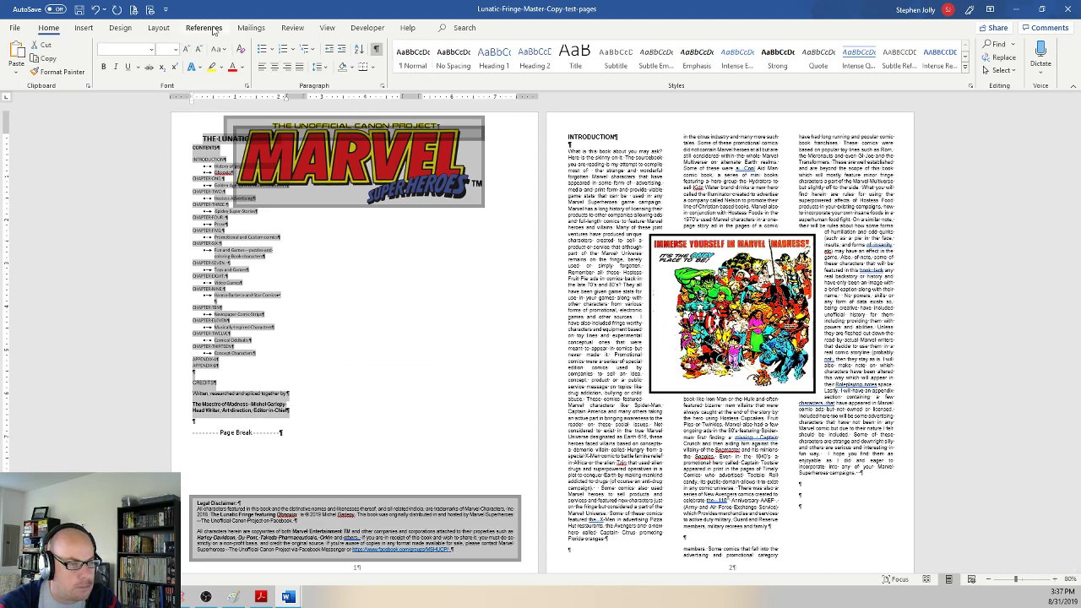
left_click(156, 28)
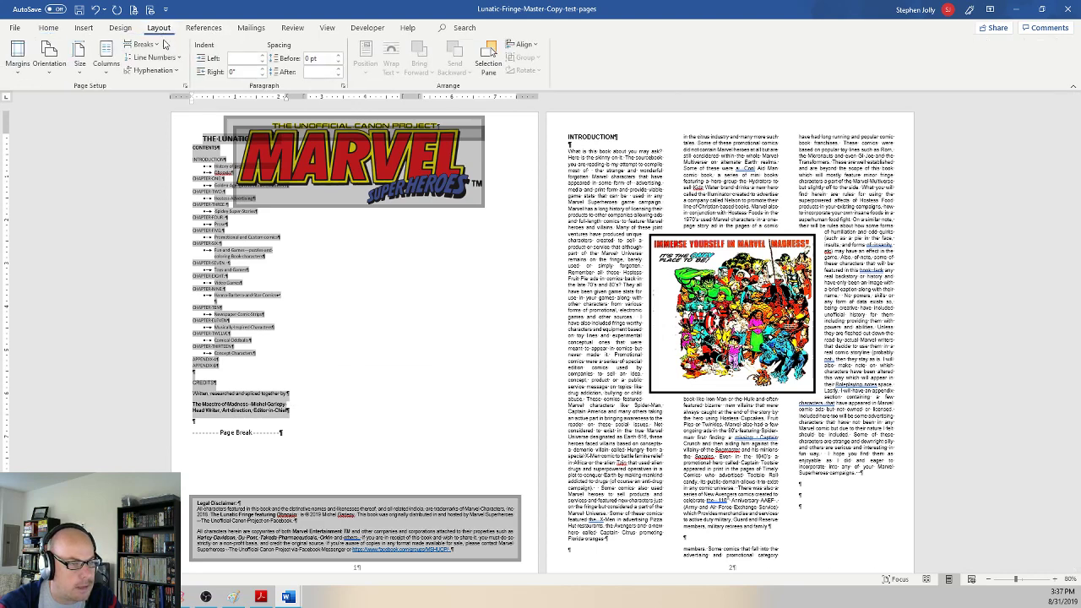
left_click(106, 59)
left_click(132, 94)
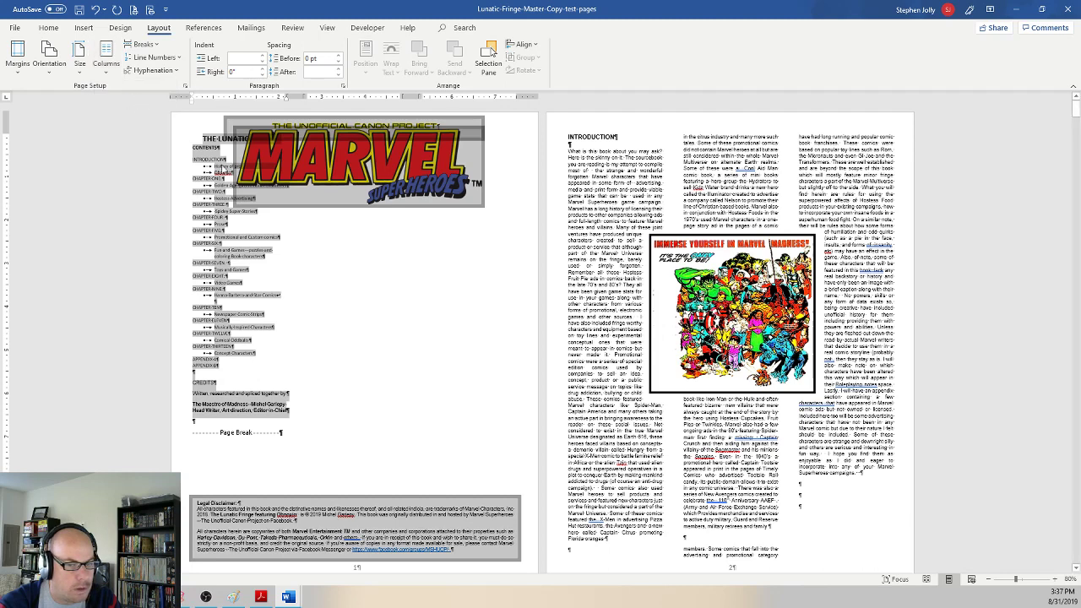
left_click(246, 272)
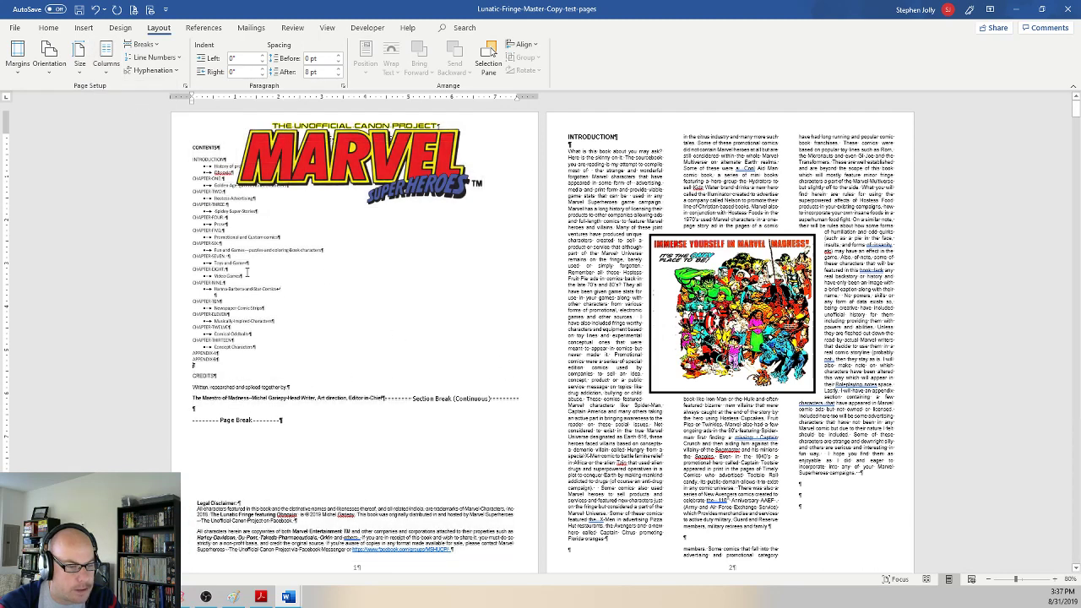
Step: Insert eight blank lines above the THE LUNATIC FRINGE title to place it below the Marvel logo
left_click(182, 149)
left_click(195, 150)
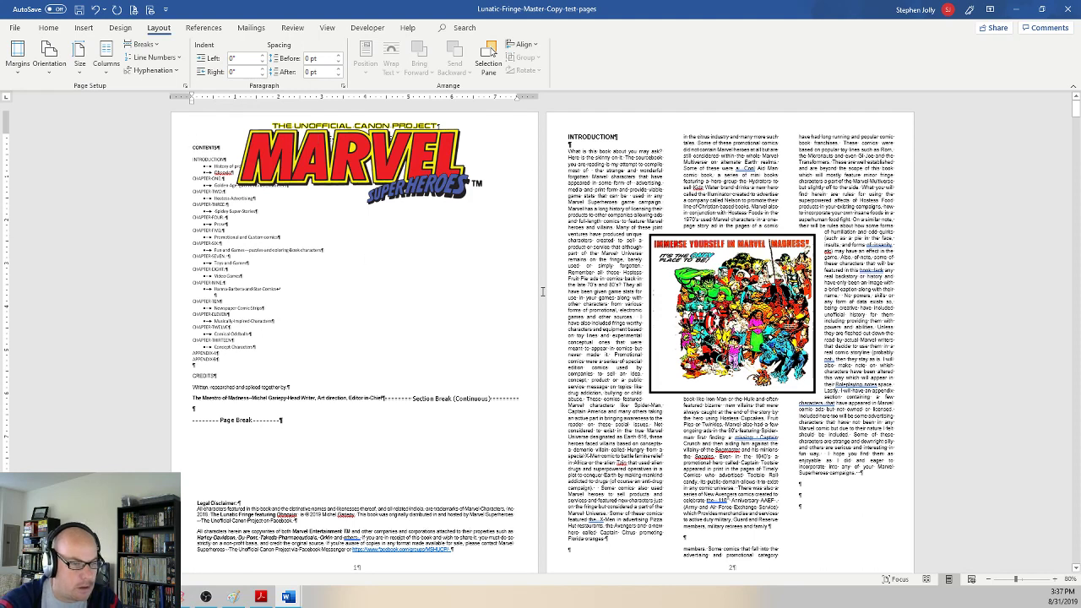
key("Return")
key("Return")
key("Return")
key("Return")
key("Return")
key("Return")
key("Return")
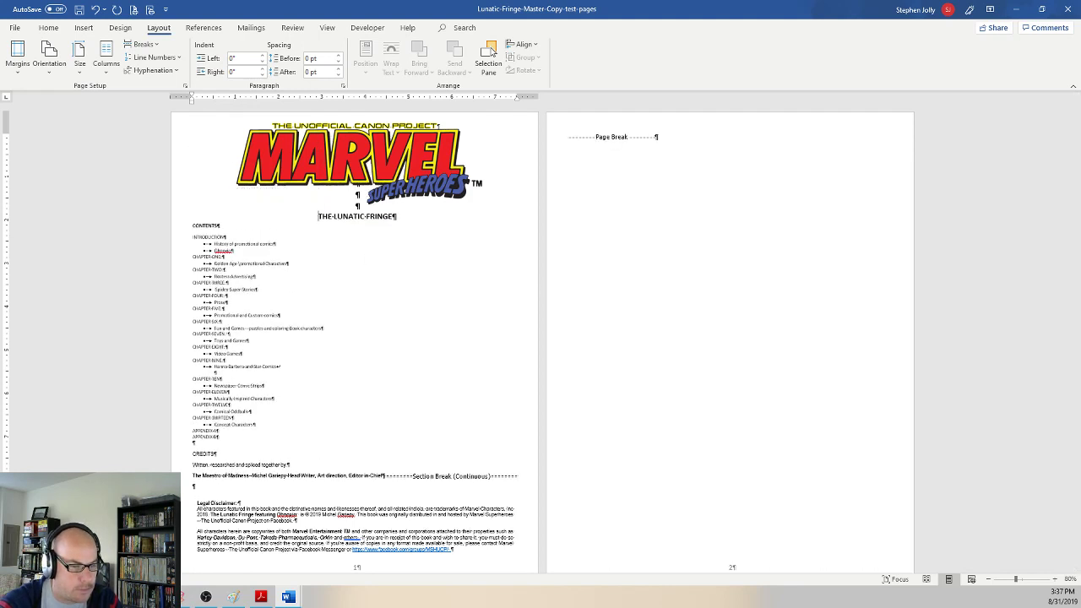
key("Return")
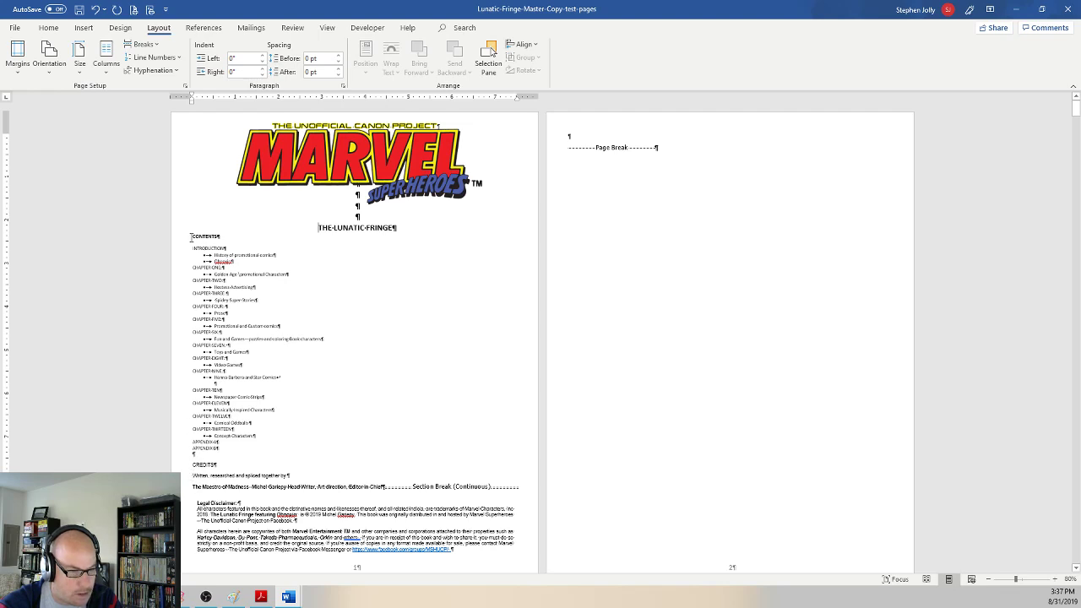
Step: Set the text from CONTENTS through the page break in two equal columns, 3.5" wide with 0.25" spacing
left_click_drag(194, 238, 660, 190)
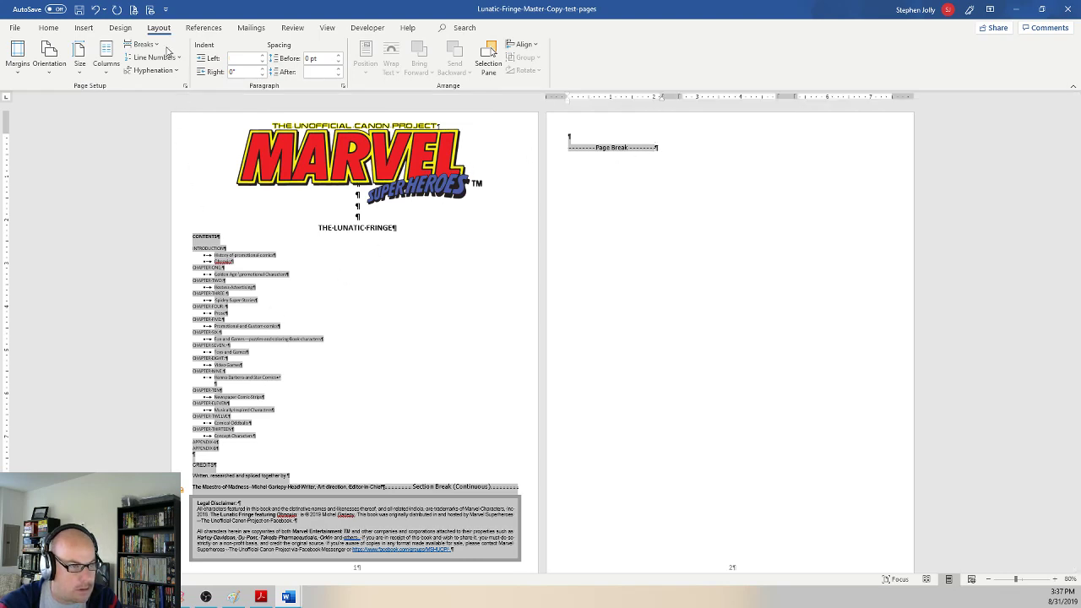
left_click(106, 59)
left_click(127, 225)
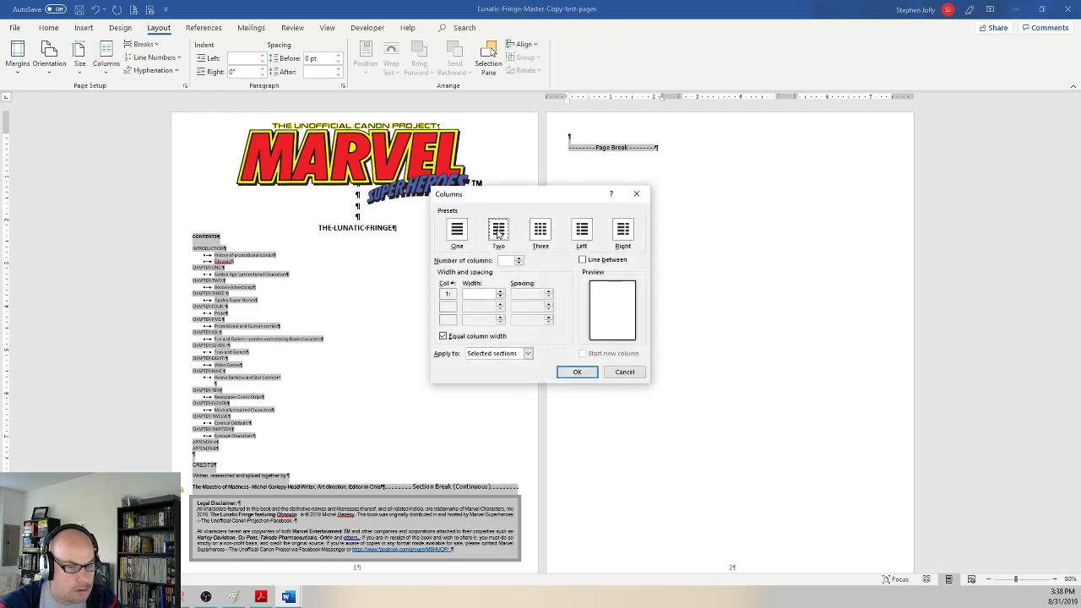
left_click(498, 230)
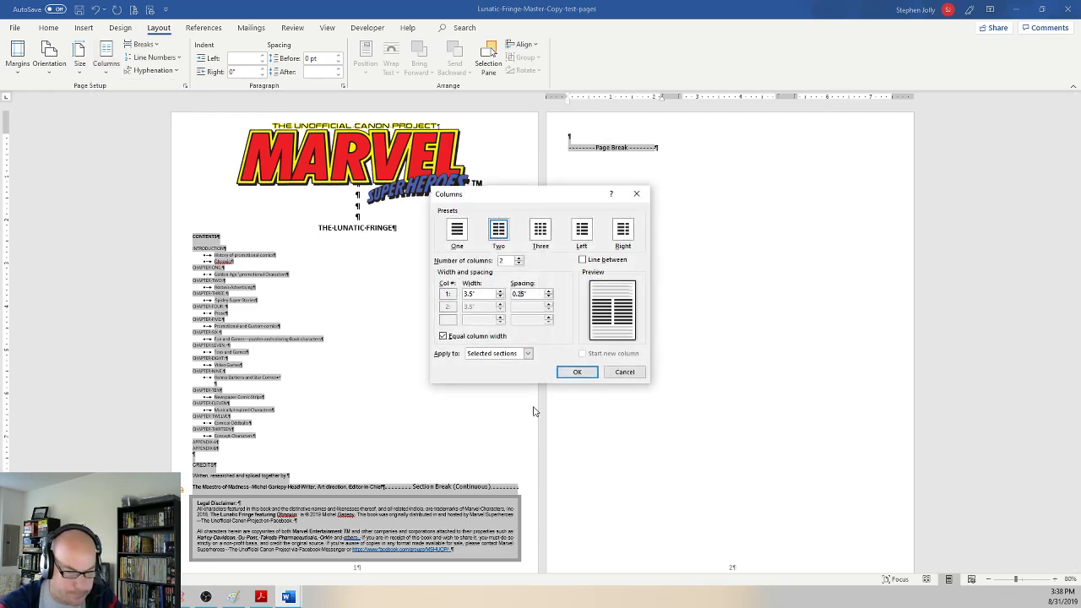
left_click(577, 373)
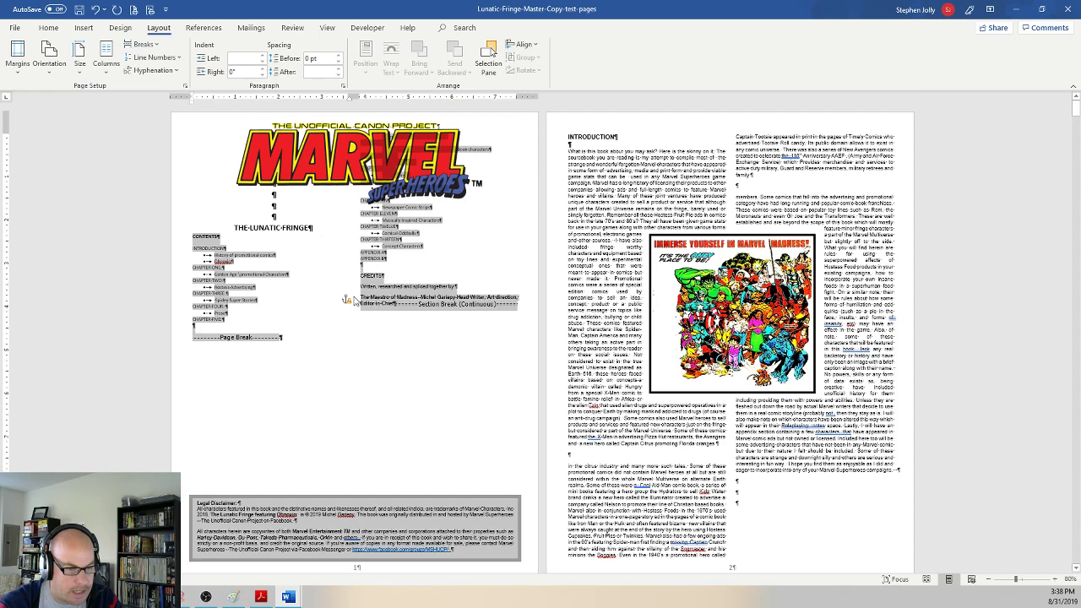
left_click(253, 256)
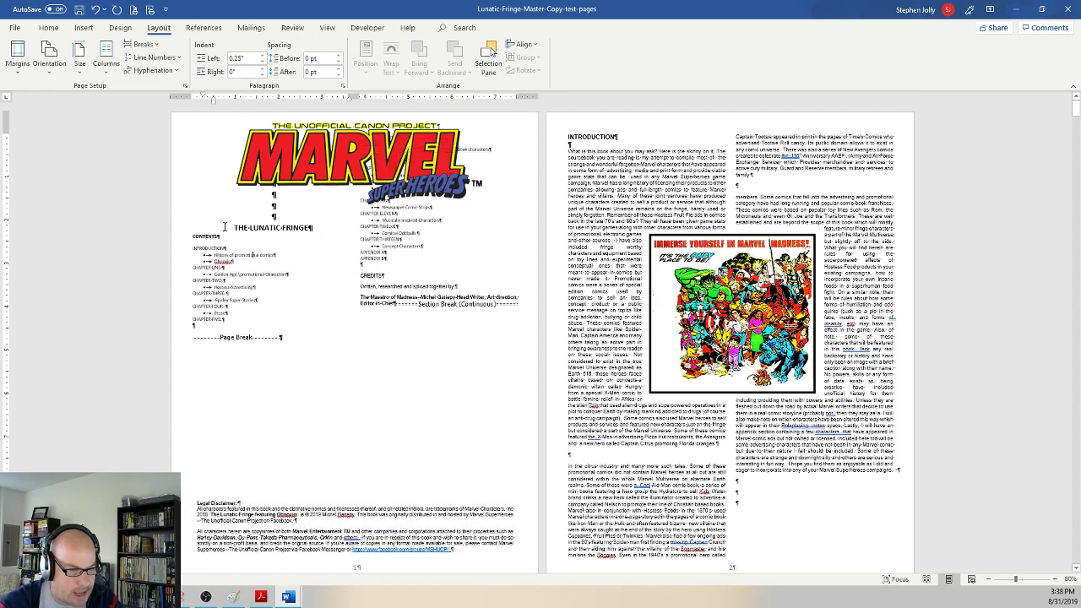
Step: Set the THE LUNATIC FRINGE title and the blank lines above it in one column
left_click(225, 227)
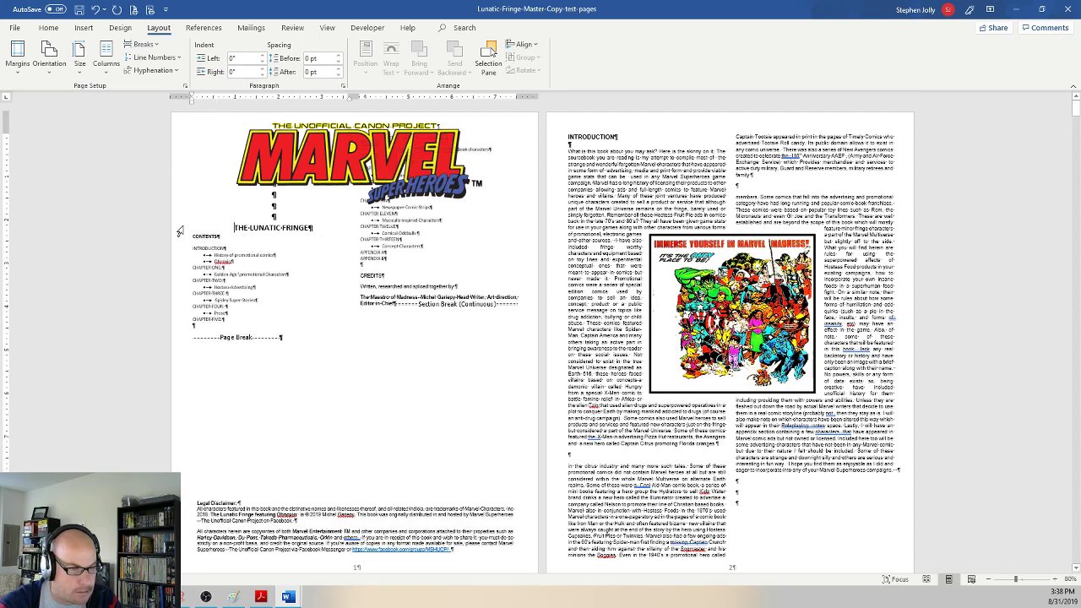
left_click_drag(179, 231, 179, 142)
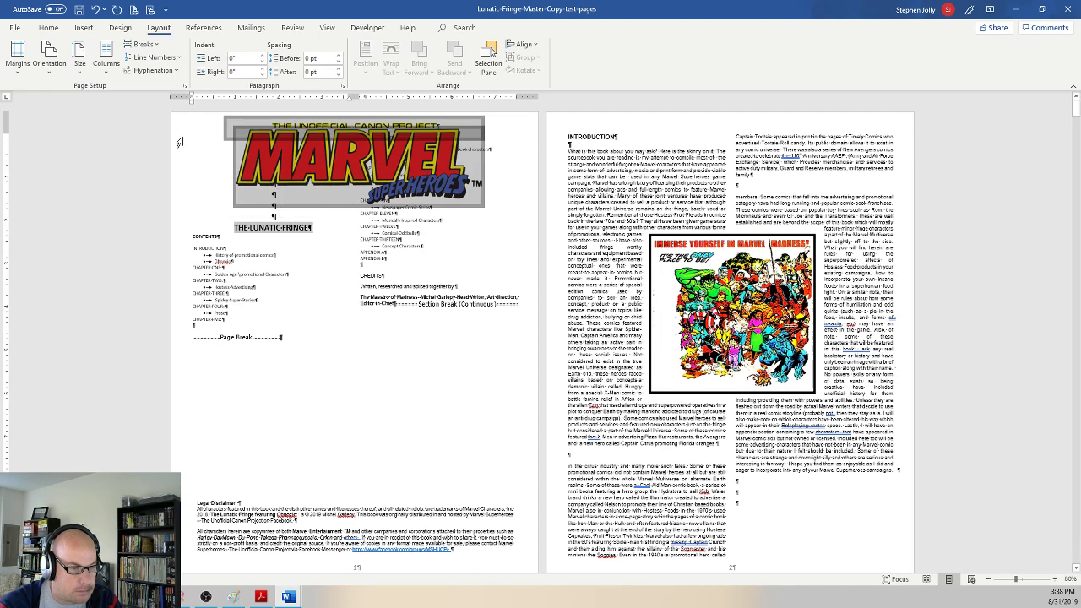
left_click(152, 47)
left_click(105, 64)
left_click(105, 63)
left_click(122, 101)
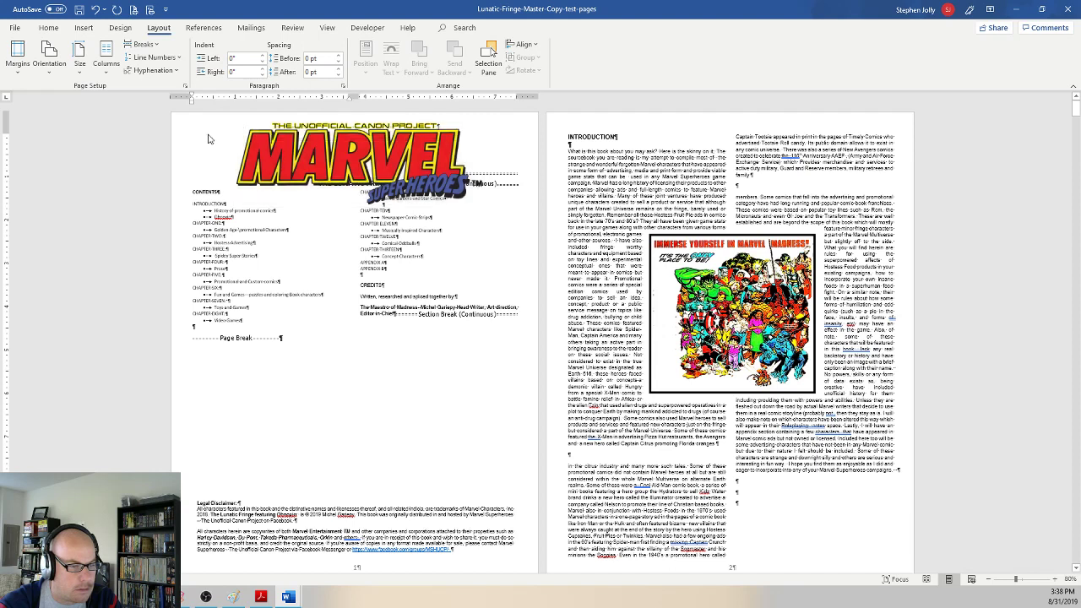
Step: Insert three blank lines above the THE LUNATIC FRINGE title and select the title line
key("Return")
key("Return")
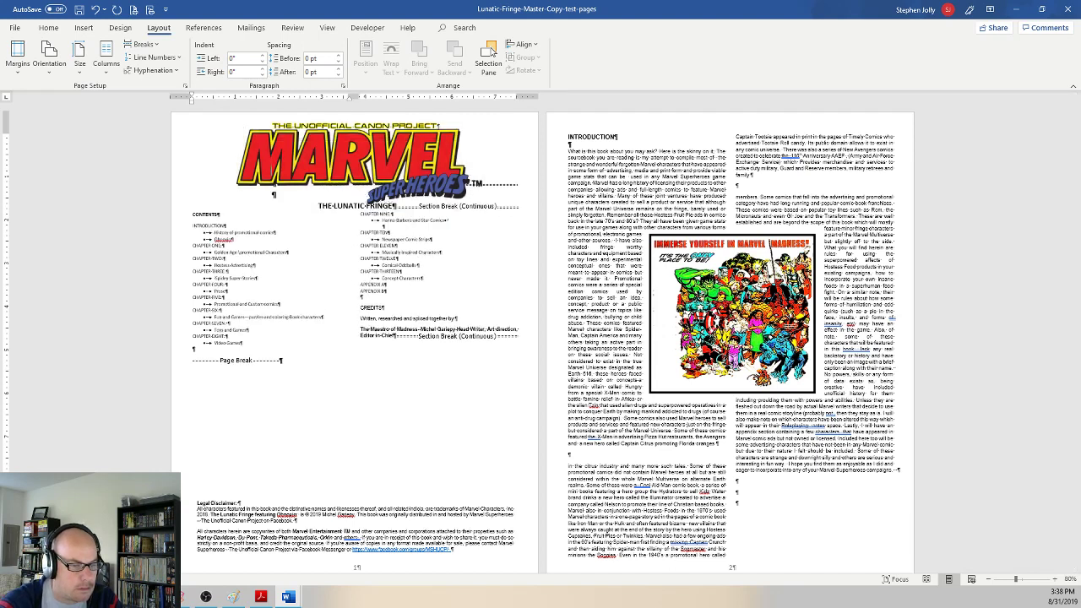
key("Return")
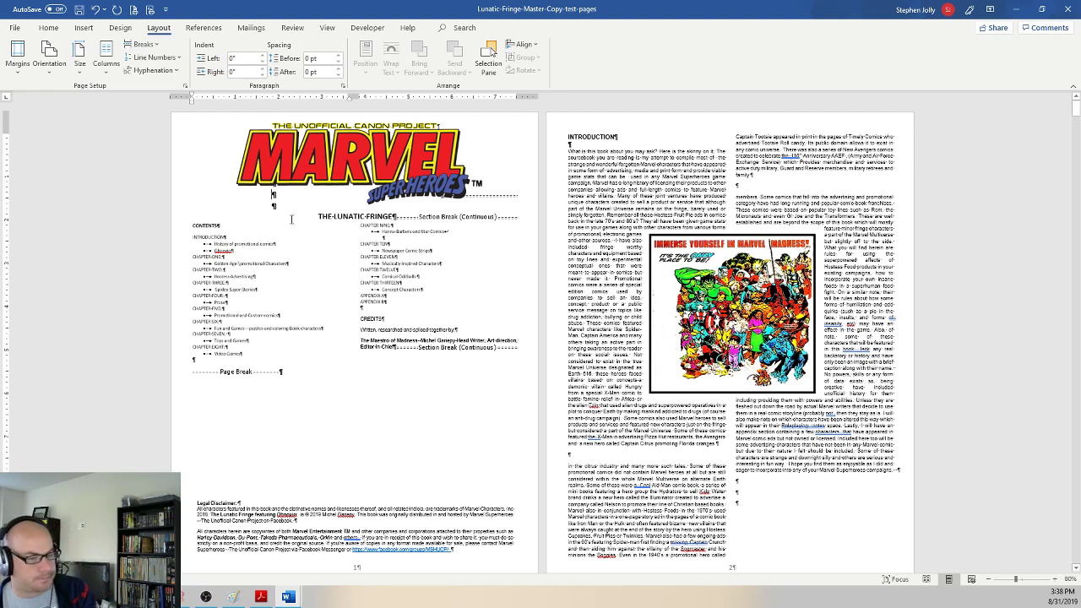
left_click(177, 217)
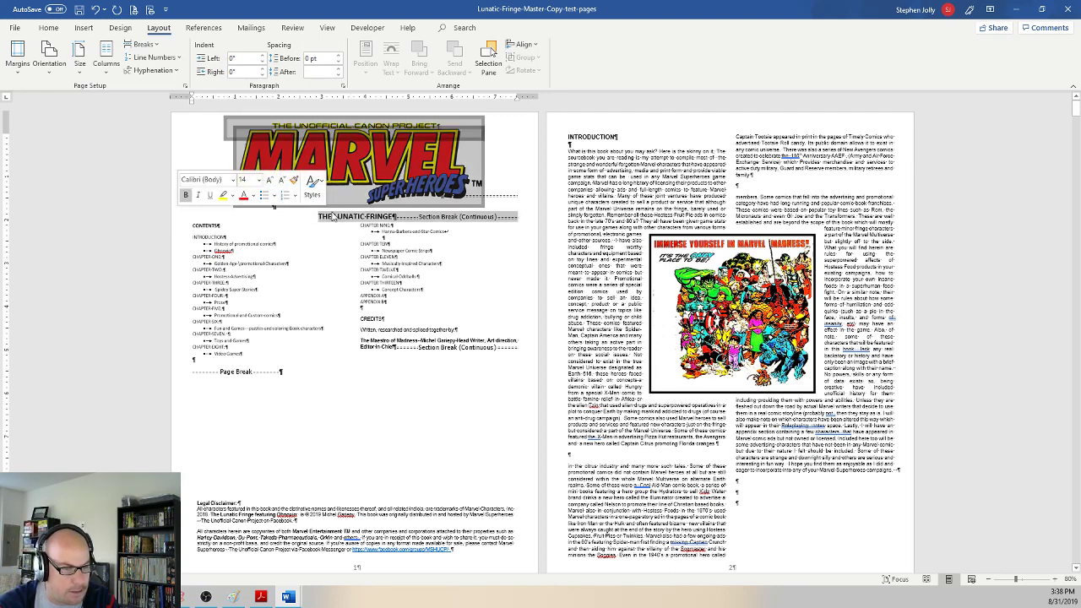
Step: Enlarge the title "THE LUNATIC FRINGE" to 28 pt
triple_click(333, 219)
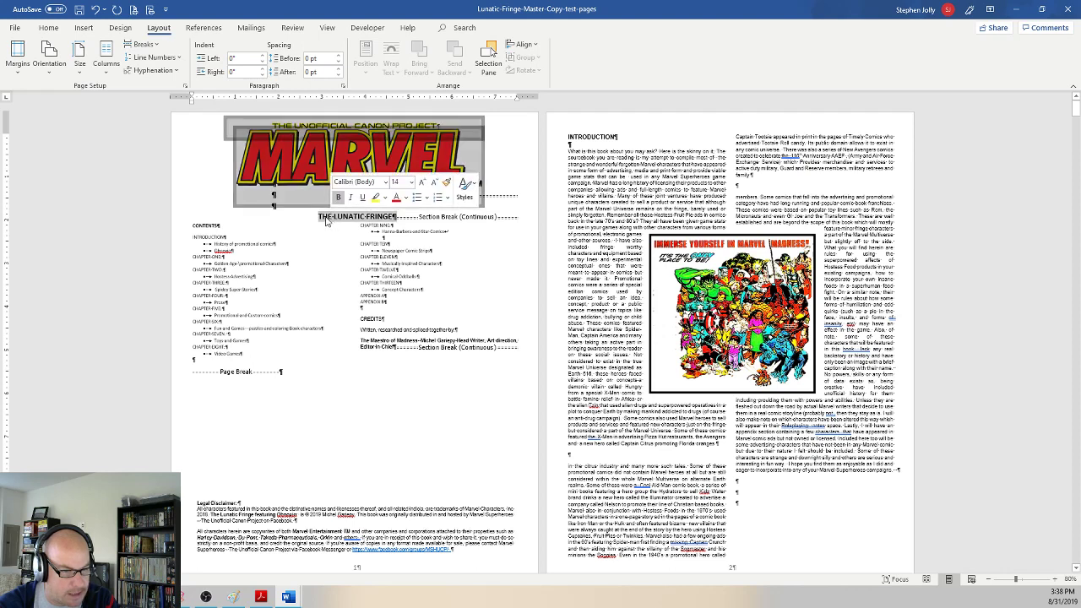
left_click(52, 28)
left_click(187, 50)
left_click(187, 50)
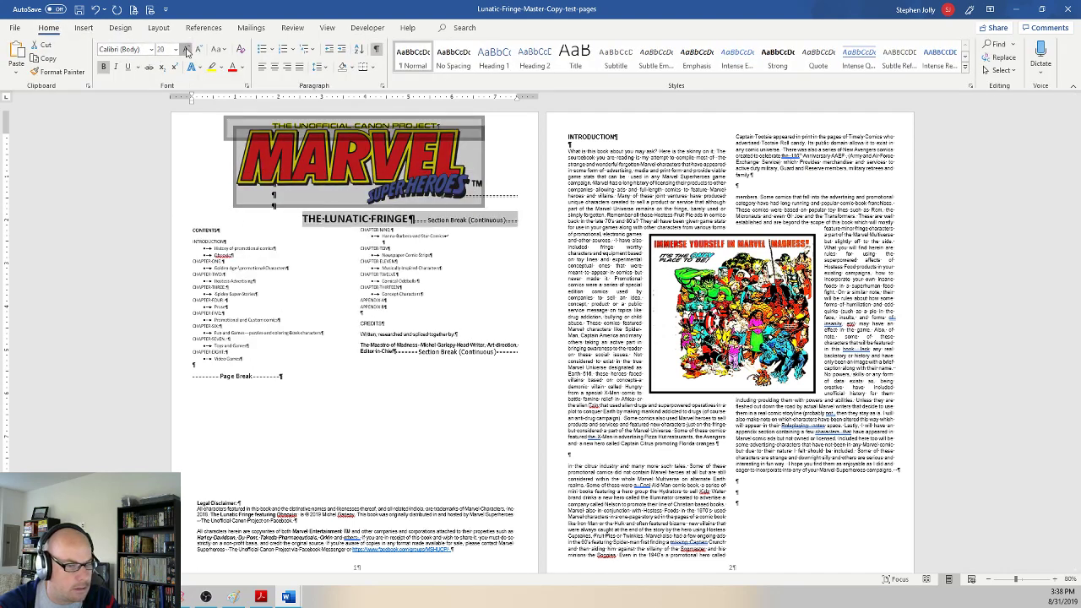
left_click(187, 50)
left_click(187, 50)
left_click(188, 50)
left_click(187, 50)
left_click(188, 50)
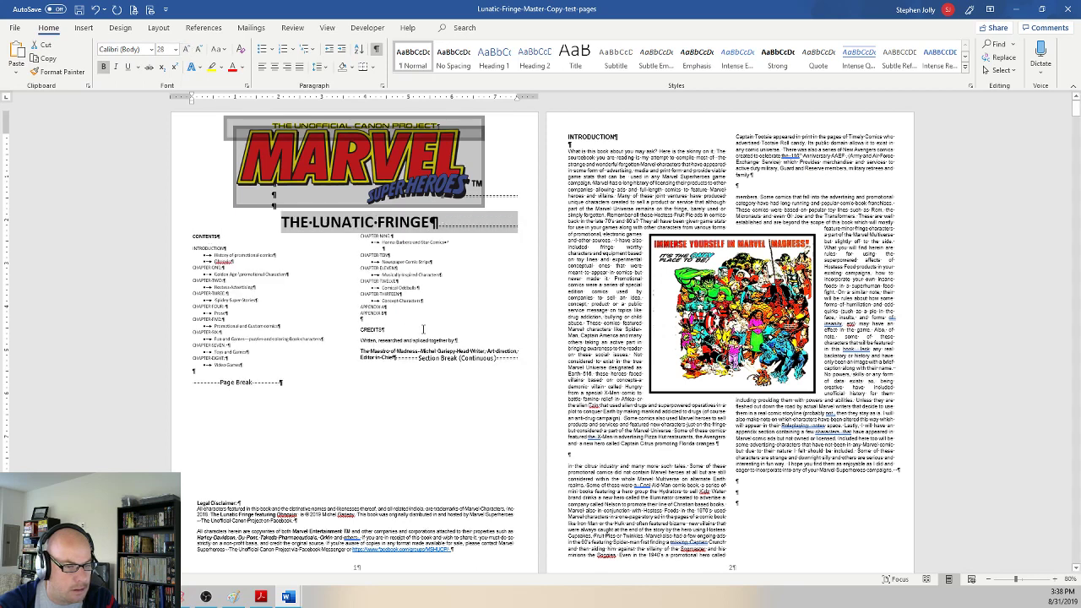
Step: Insert a column break before the CREDITS heading so the credits start in the second column
left_click(344, 257)
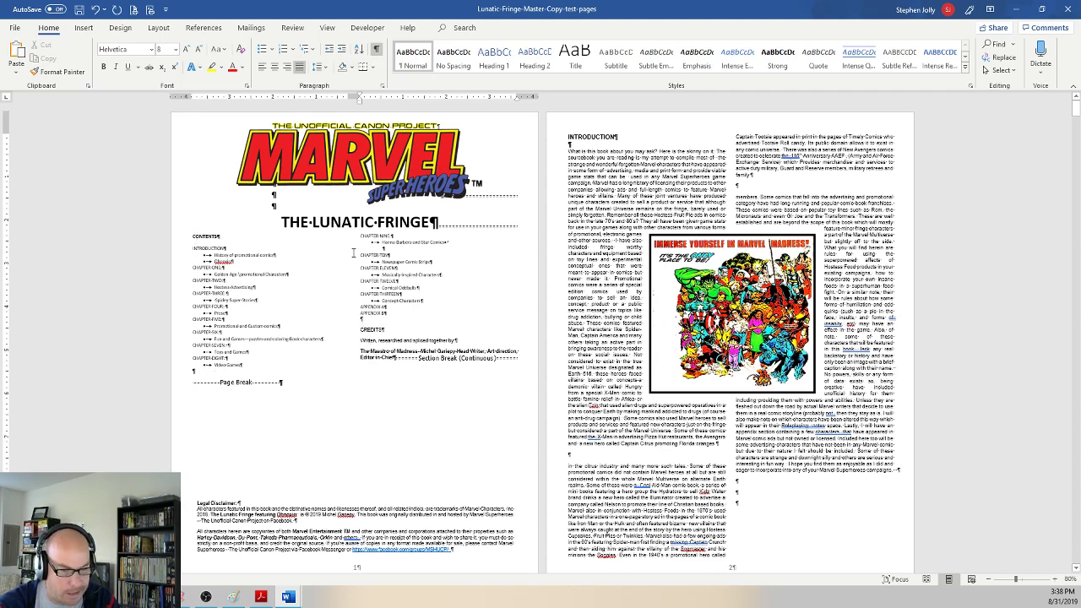
left_click(159, 27)
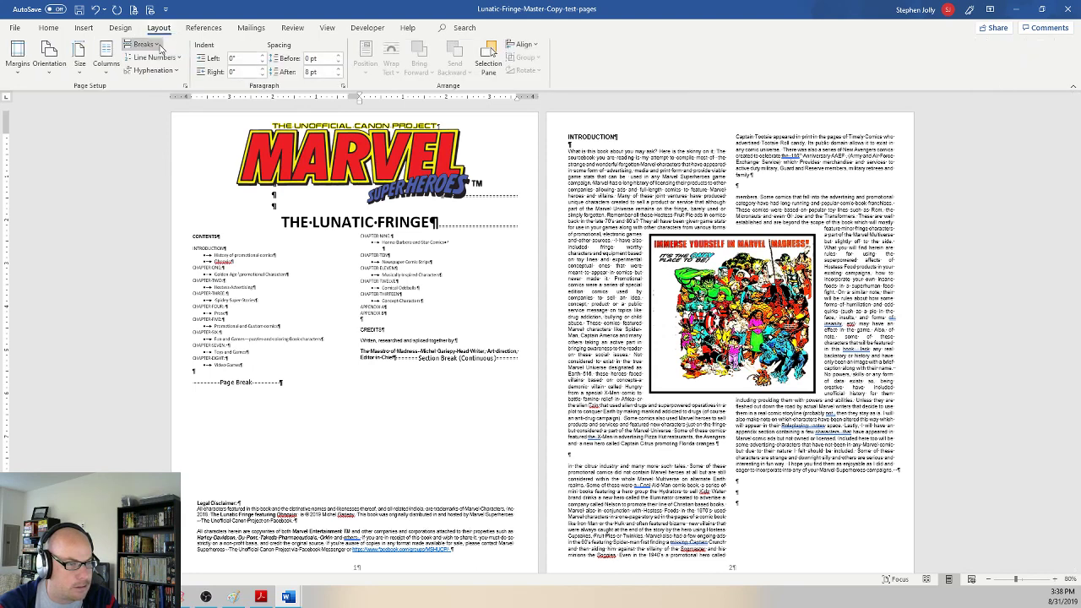
left_click(144, 44)
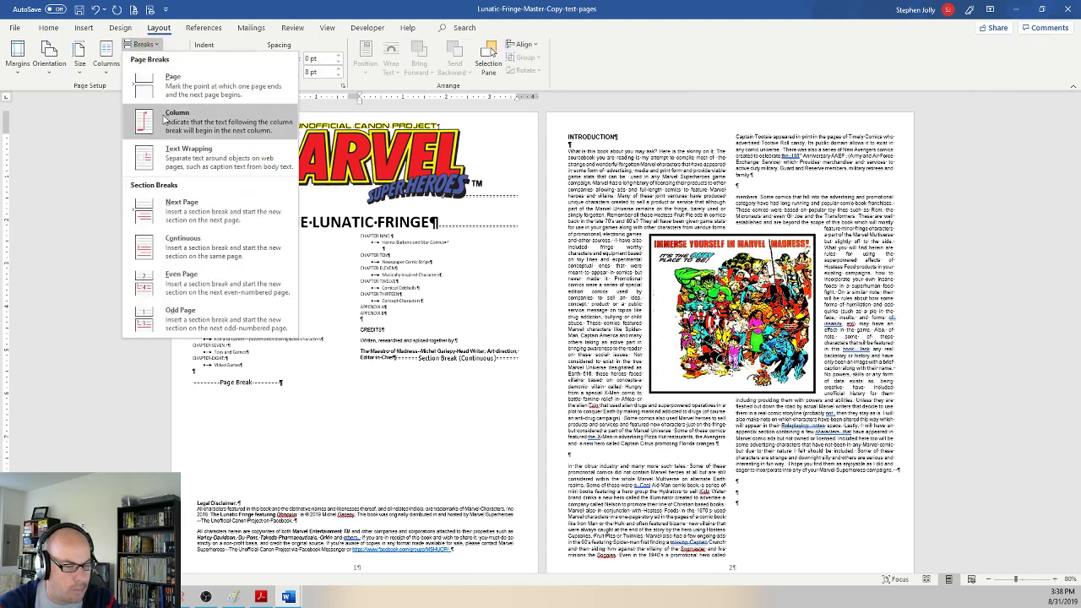
left_click(142, 41)
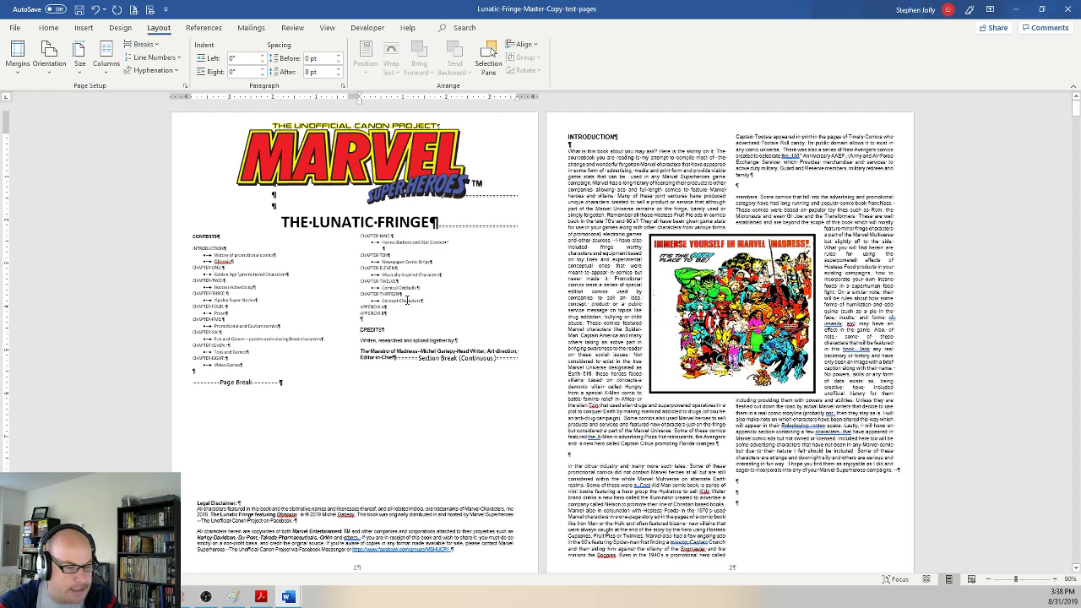
left_click(144, 44)
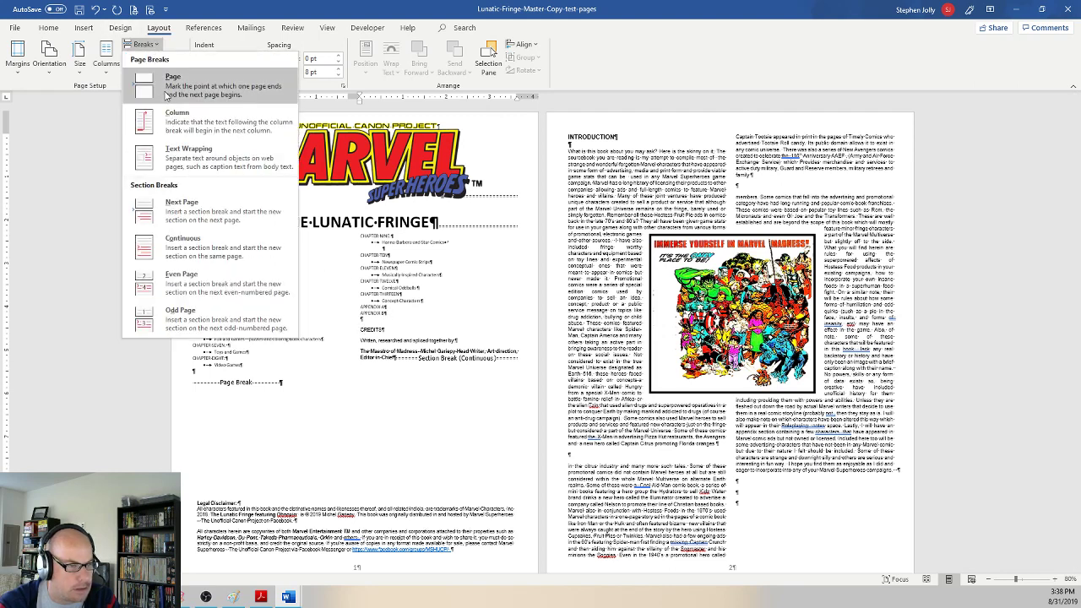
left_click(190, 123)
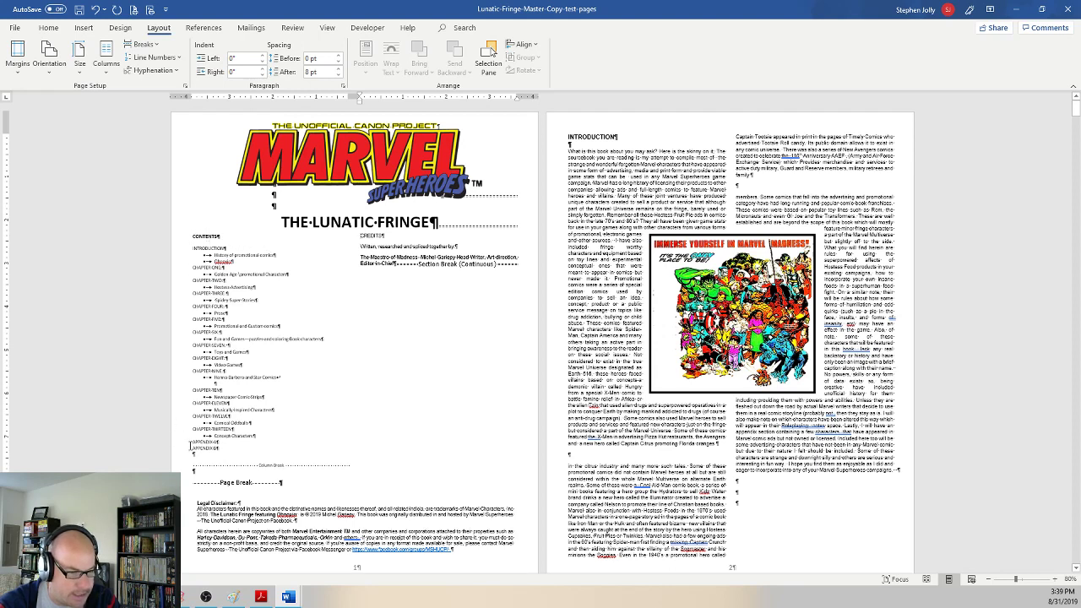
Step: Remove the empty paragraphs around the column break below APPENDIX B, keeping the break on its own line
left_click(232, 463)
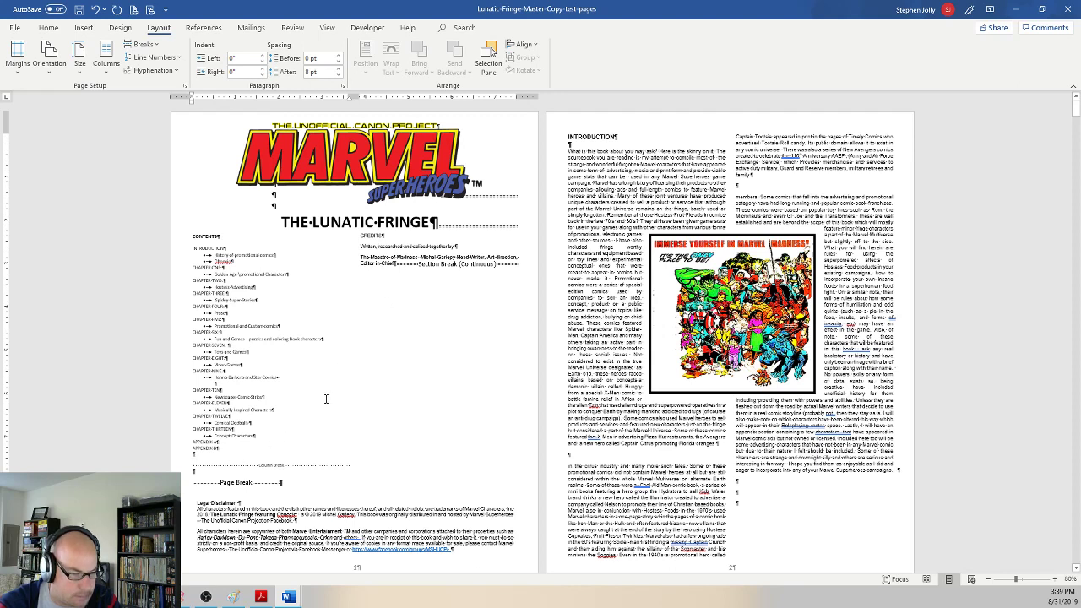
left_click(399, 266)
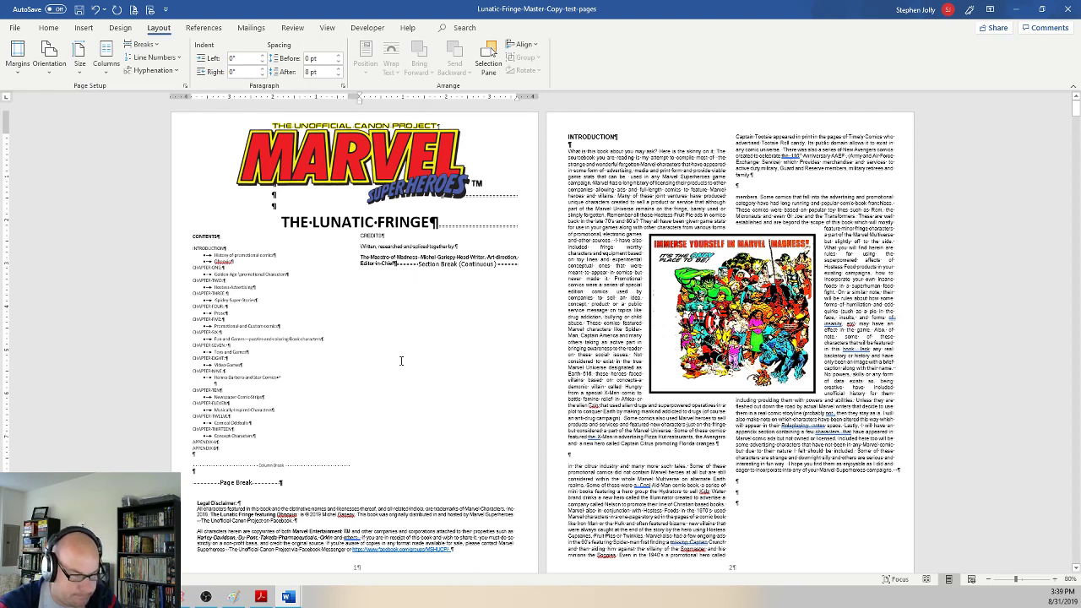
left_click(195, 465)
key("Delete")
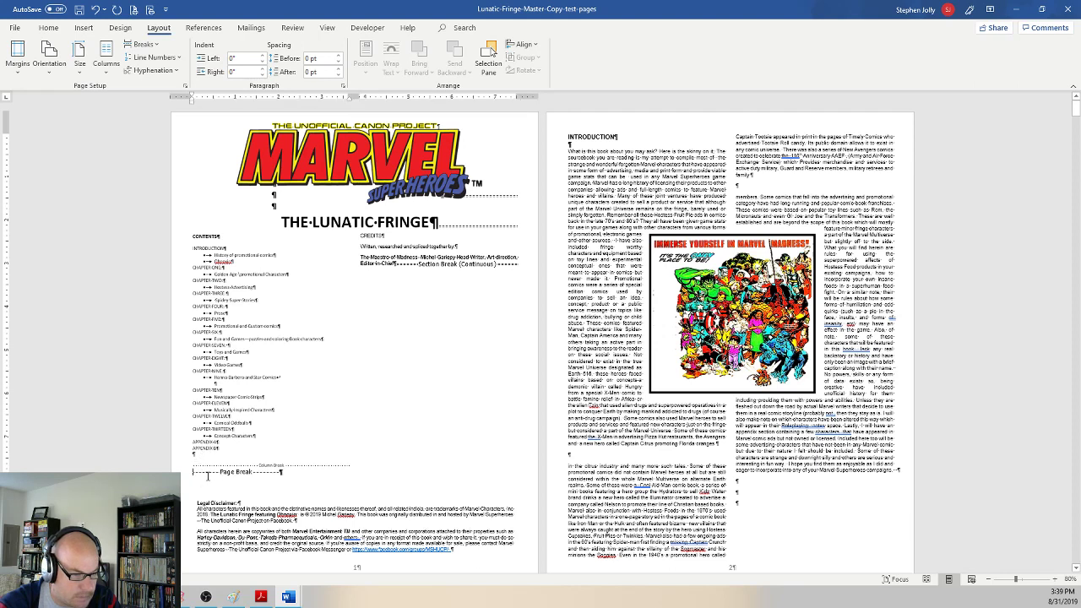
key("Delete")
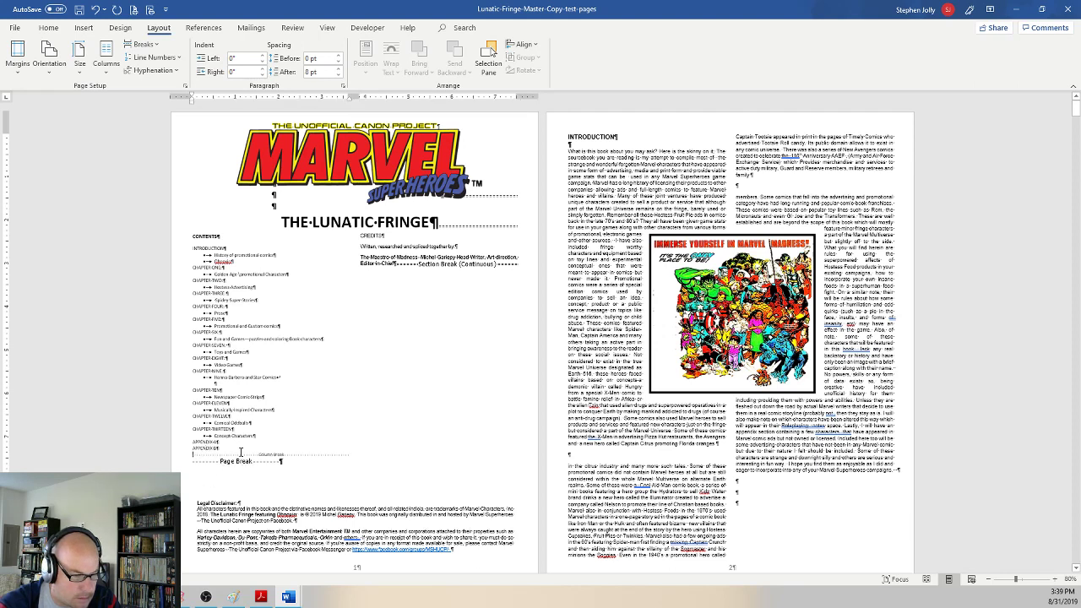
key("BackSpace")
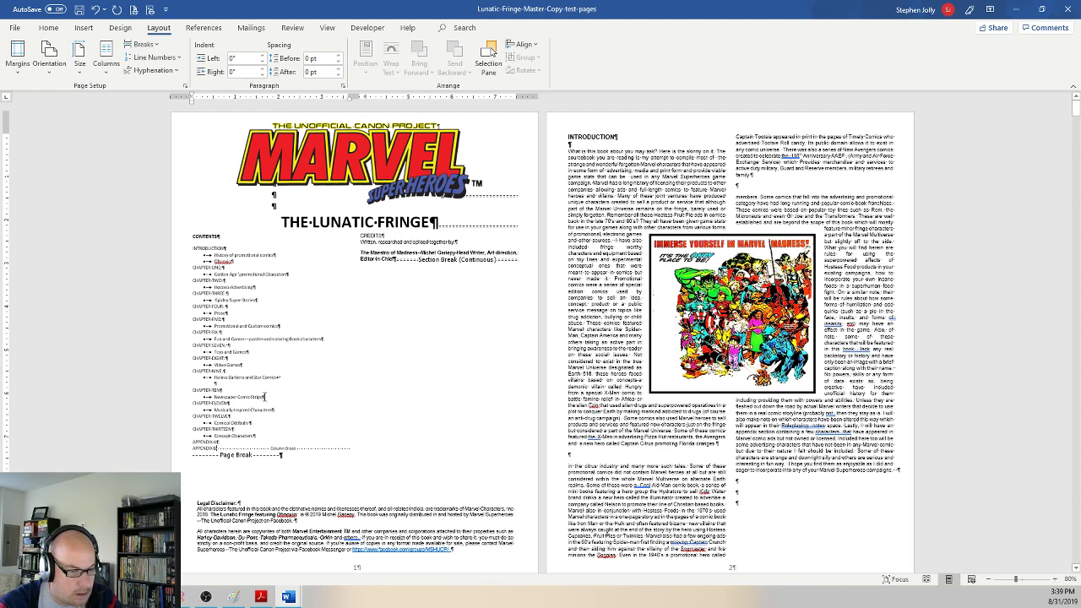
key("Return")
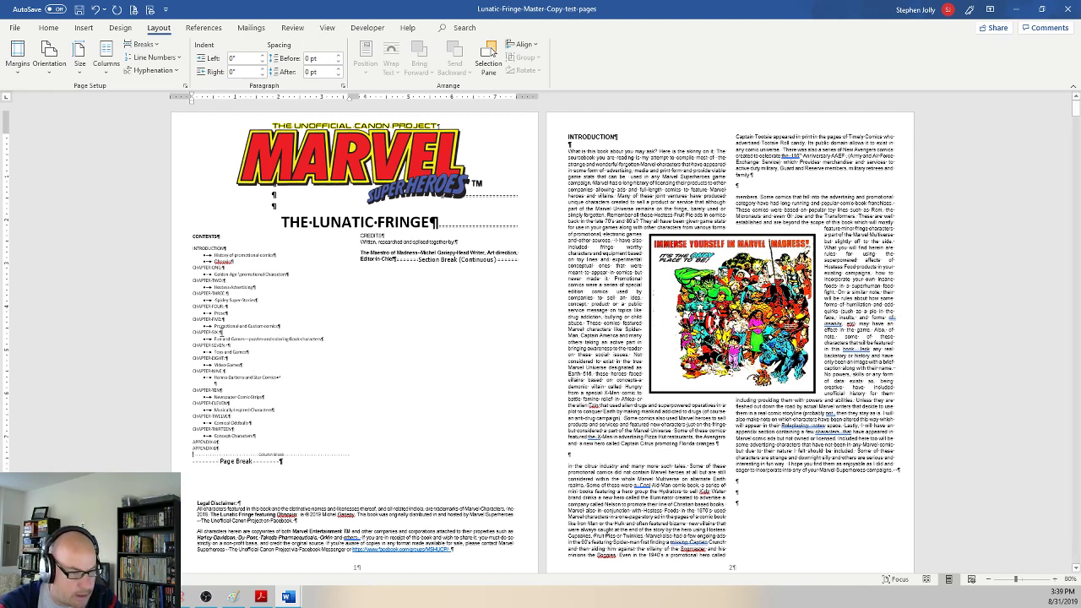
Step: Set the contents list and the credits text to Helvetica, size 9 pt
left_click_drag(191, 235, 346, 254)
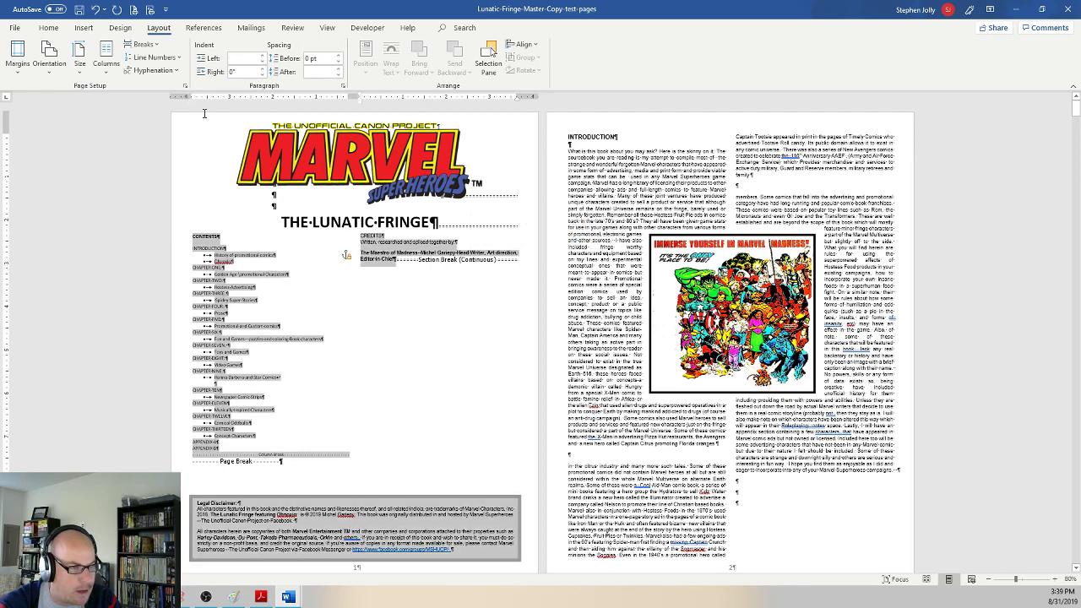
left_click(48, 27)
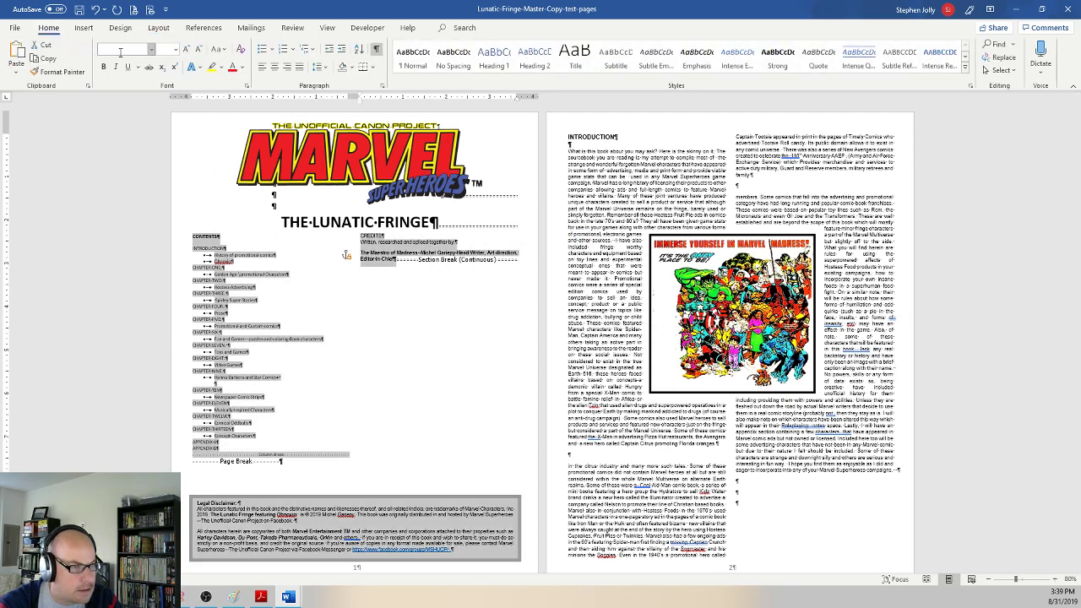
left_click(152, 49)
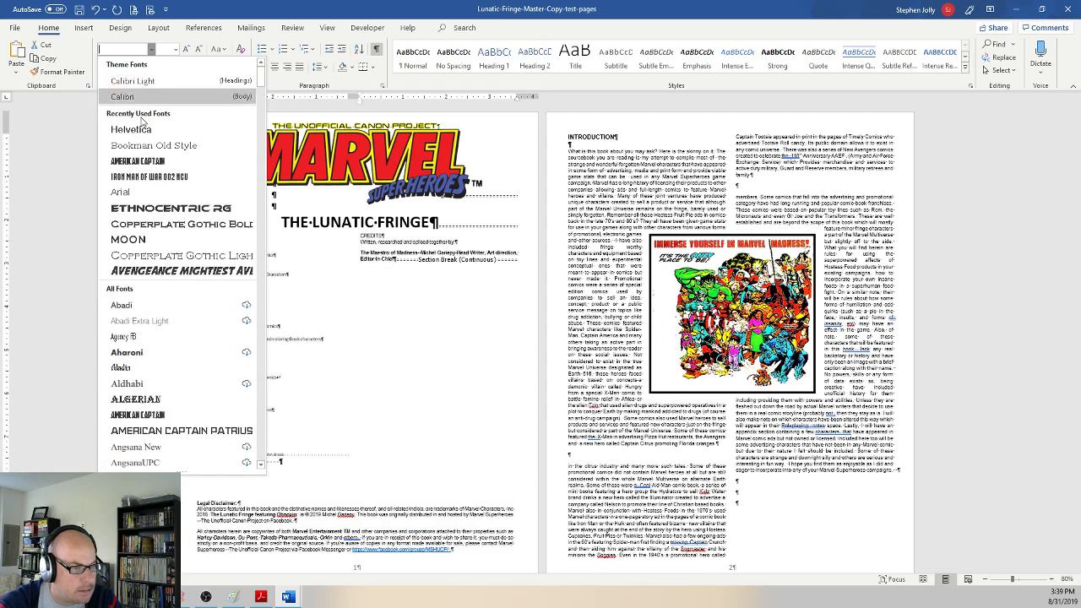
left_click(141, 120)
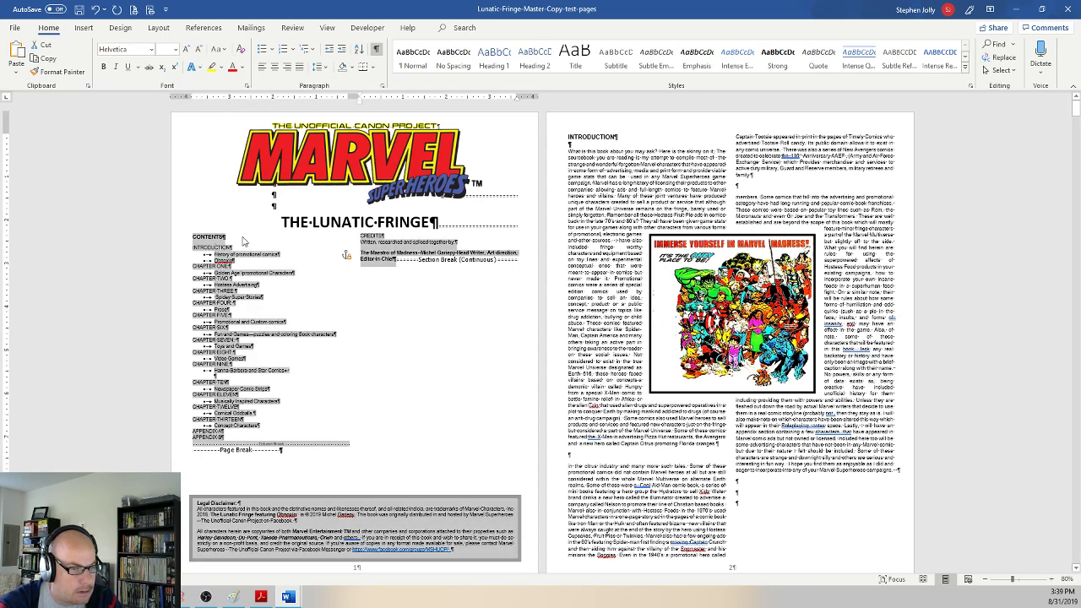
left_click(175, 49)
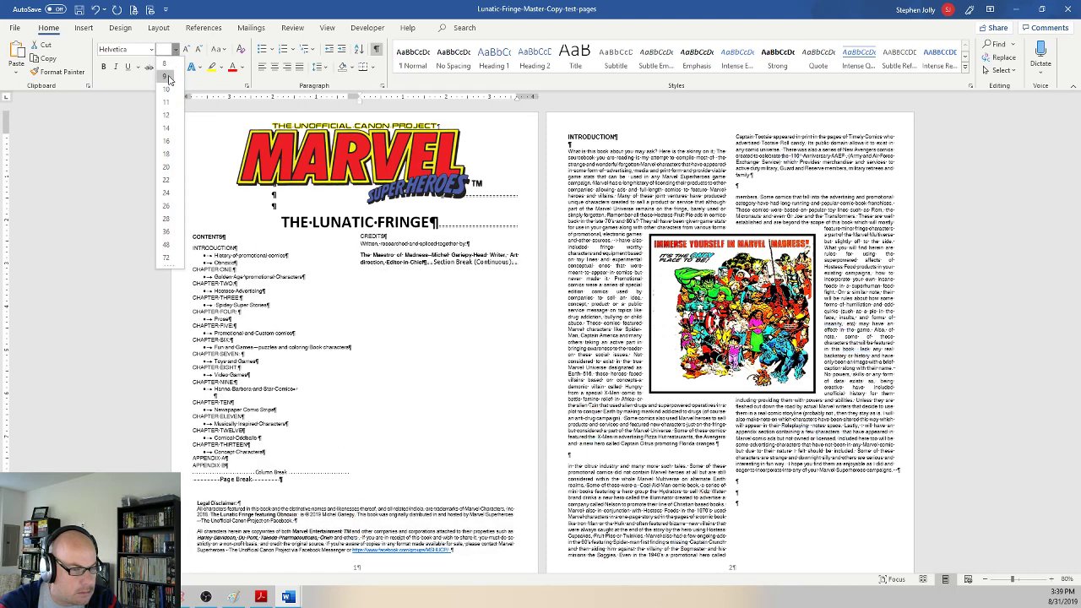
left_click(168, 79)
Step: Put the continuous section break that follows the credits on its own line
left_click(242, 265)
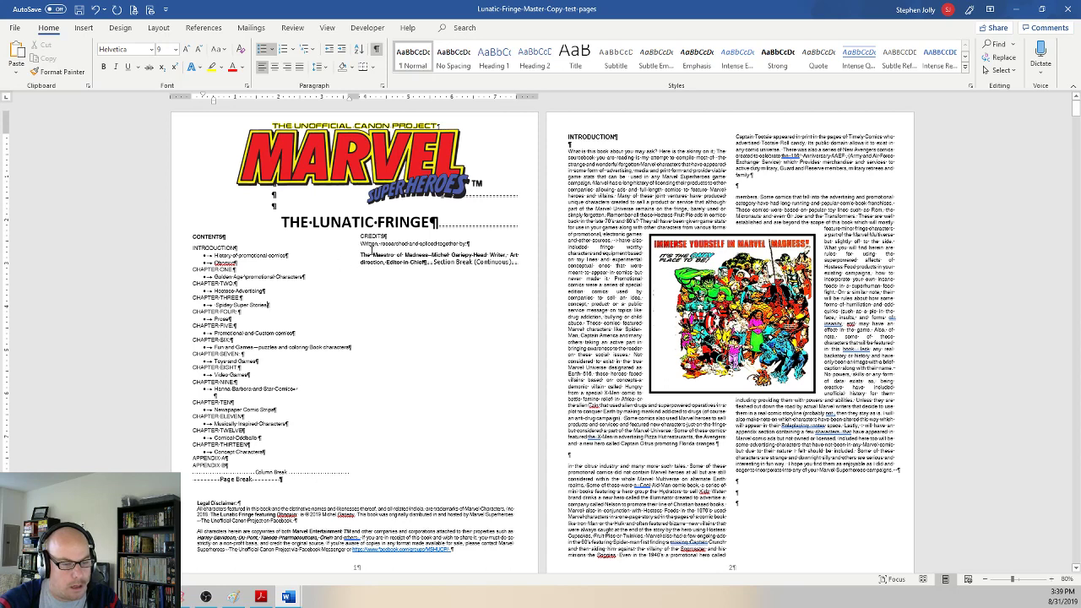
left_click(428, 263)
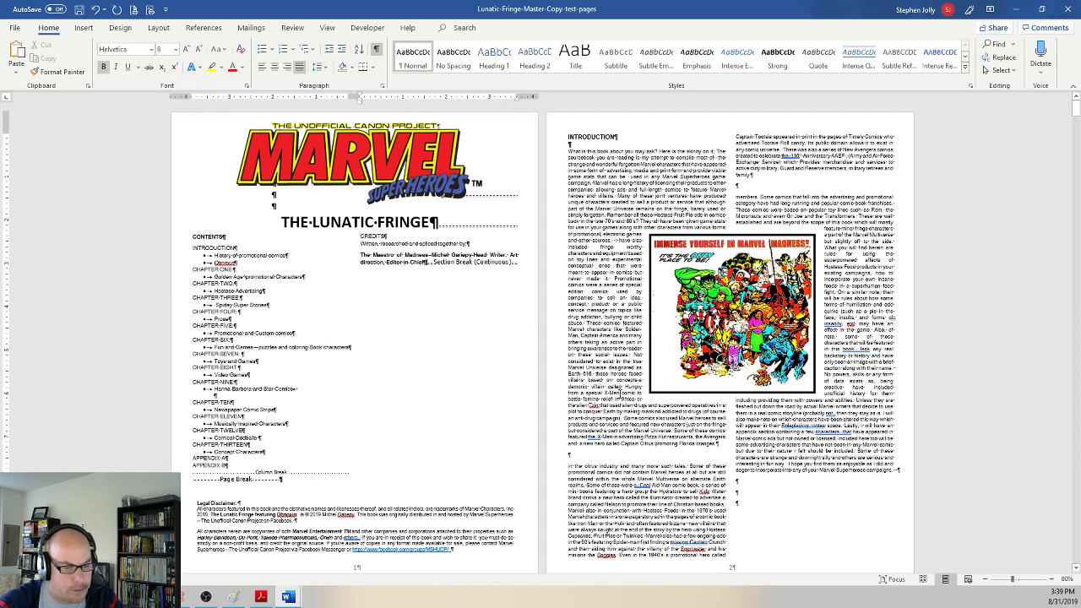
key("Return")
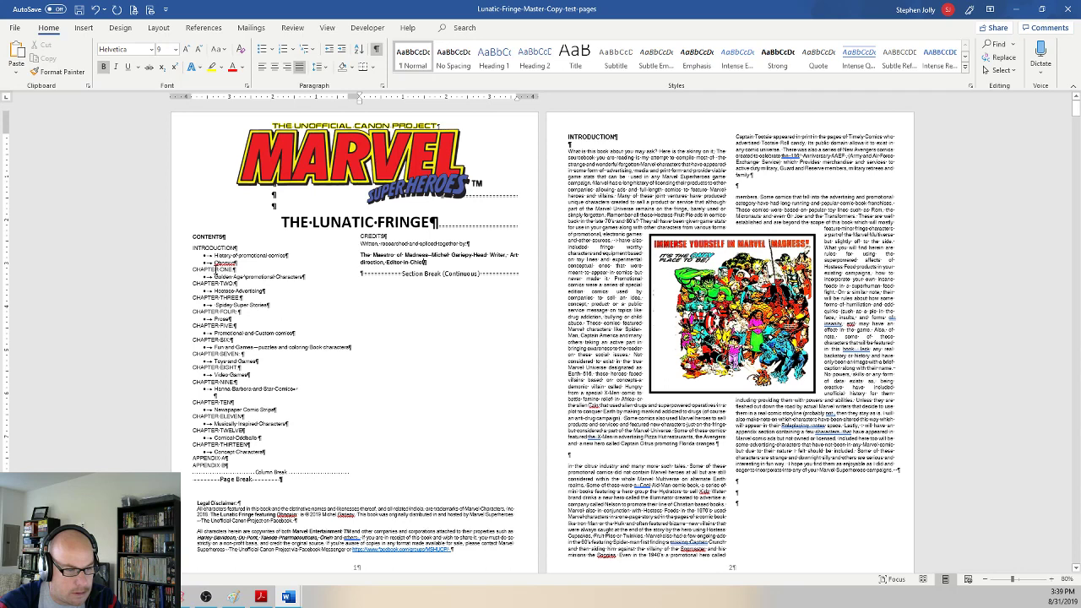
Step: Enlarge the CONTENTS and CREDITS headings to 11 pt each
left_click(176, 241)
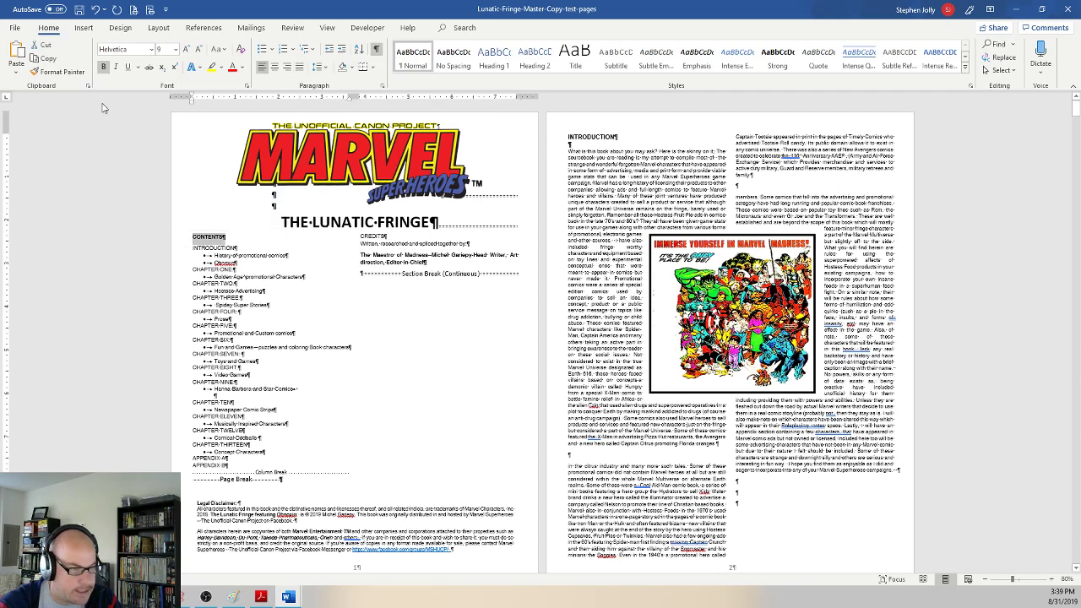
left_click(187, 49)
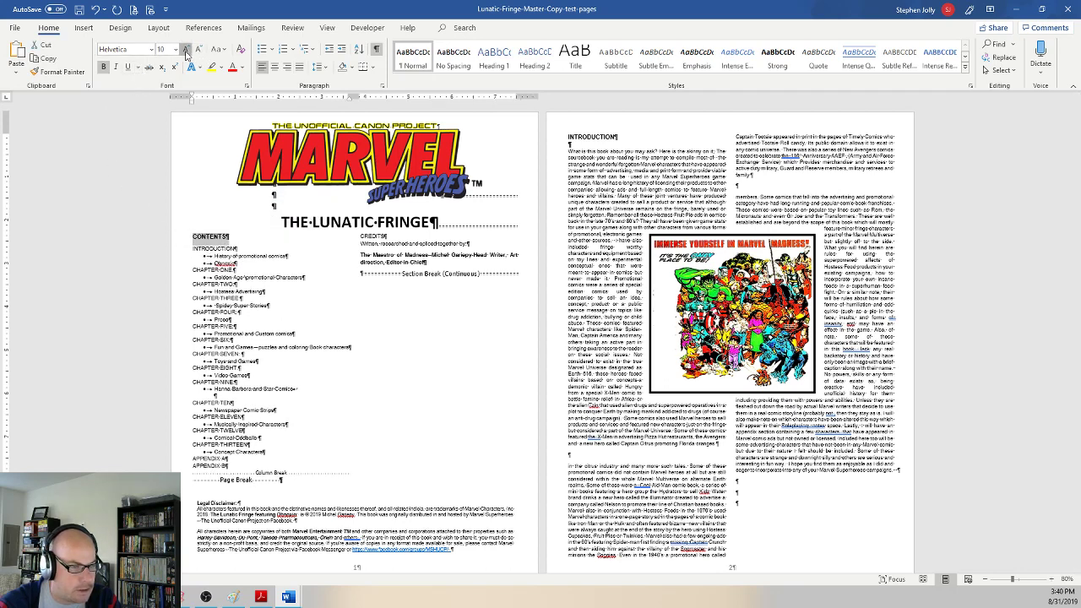
left_click(188, 48)
double_click(374, 238)
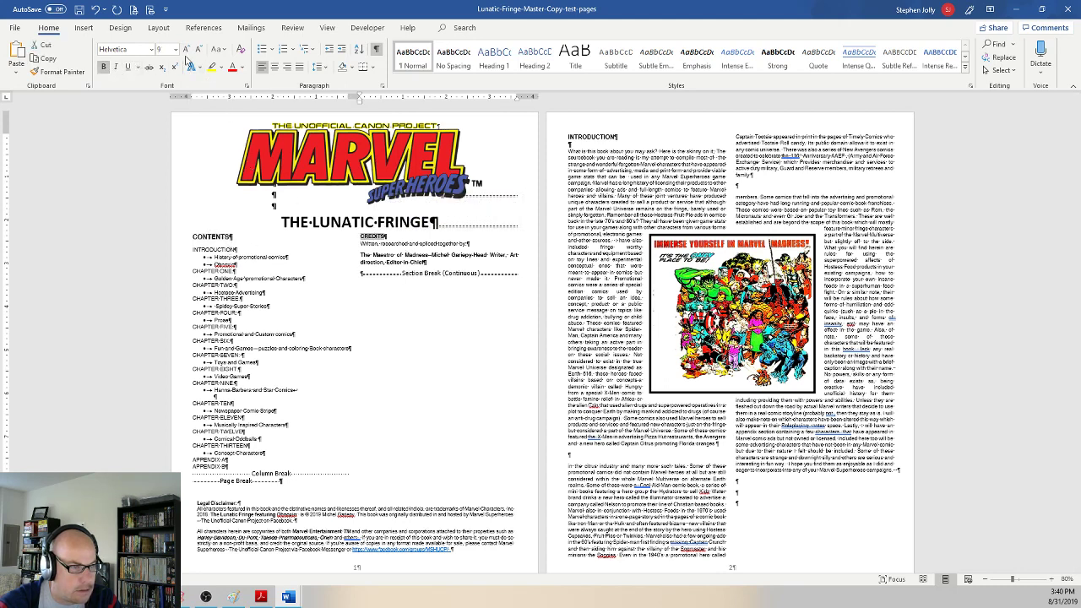
left_click(187, 49)
left_click(188, 49)
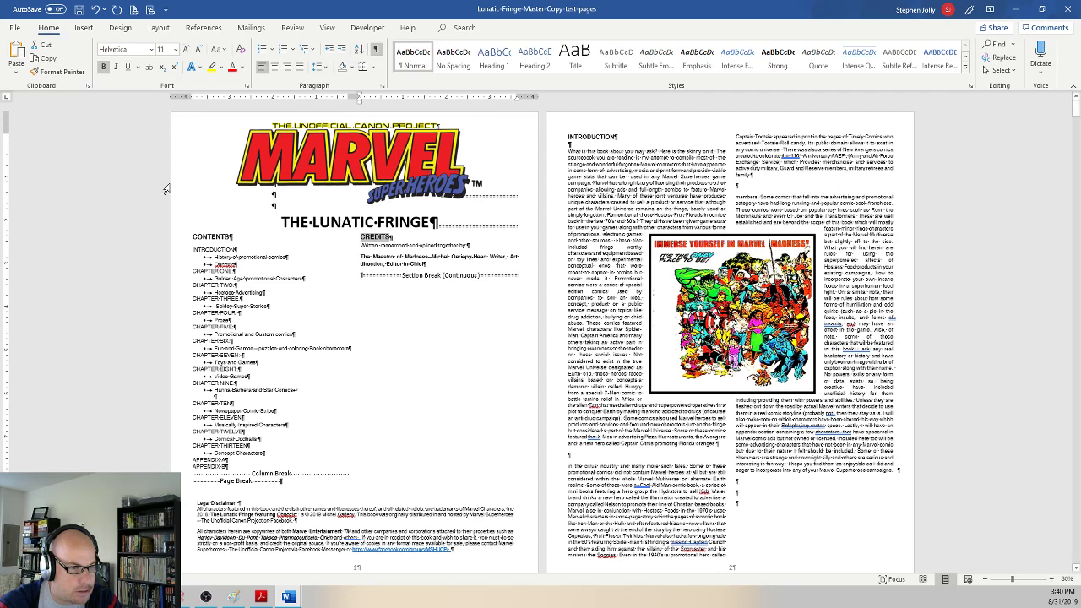
left_click(206, 239)
left_click(388, 237)
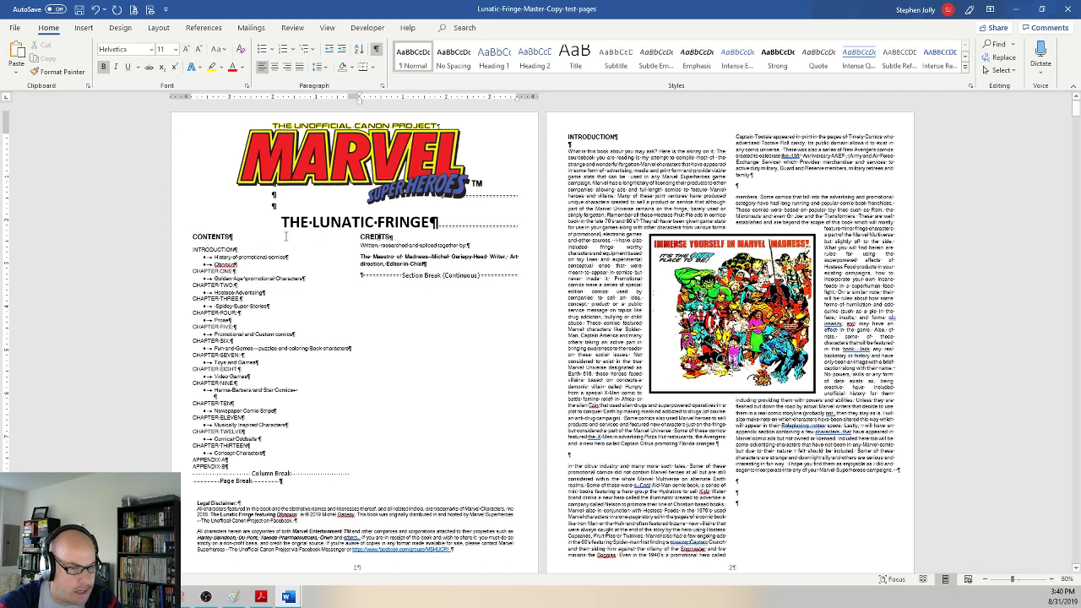
left_click(225, 239)
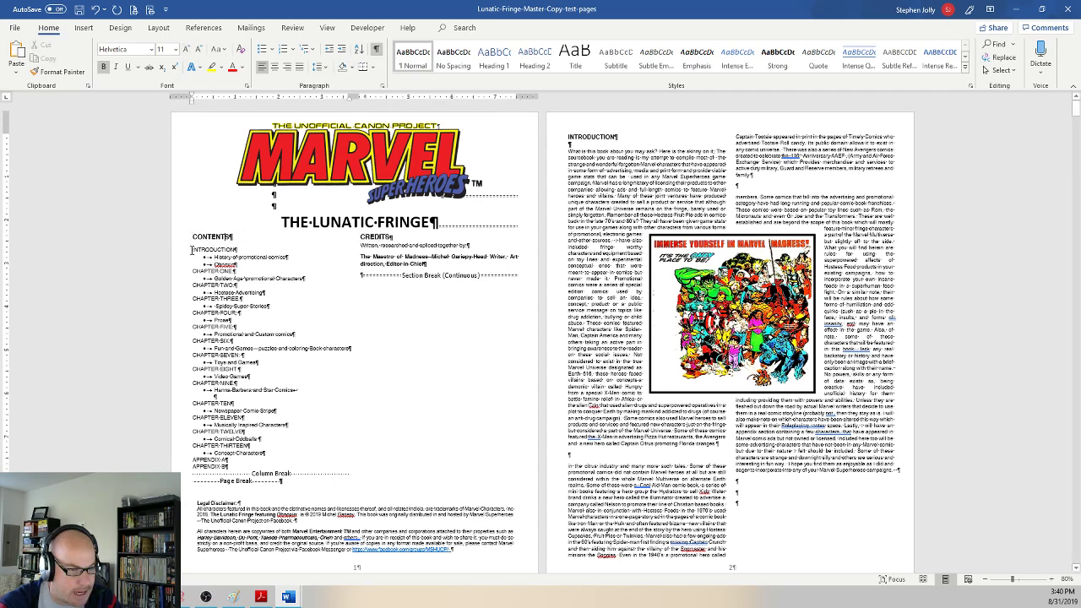
Step: Select the contents entries from INTRODUCTION to APPENDIX B and place a tab stop at about 3.25 inches on the ruler
left_click_drag(196, 251, 273, 469)
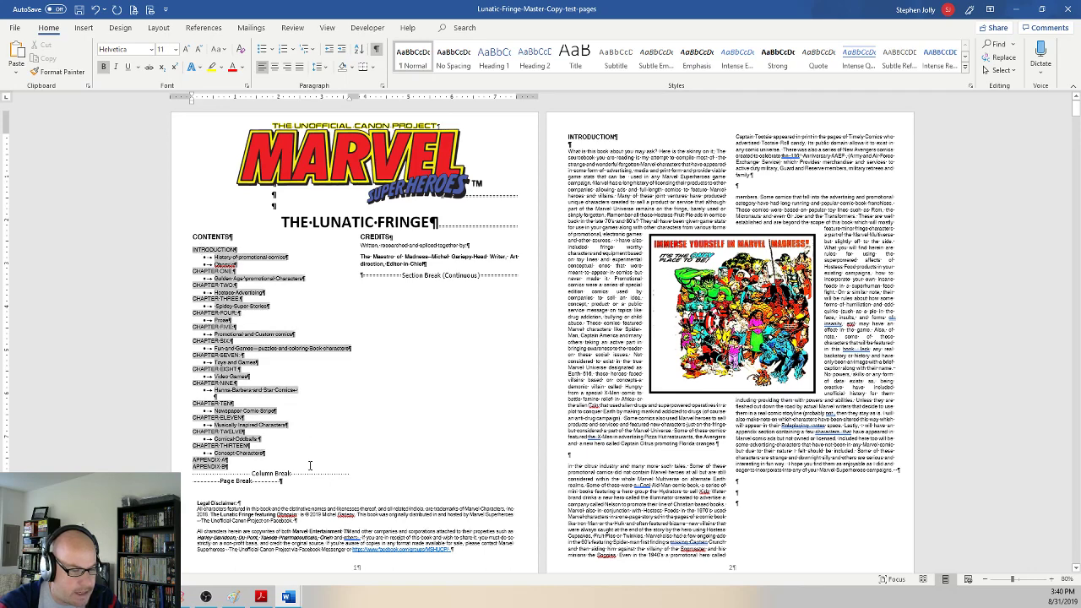
scroll(264, 303, "down", 2)
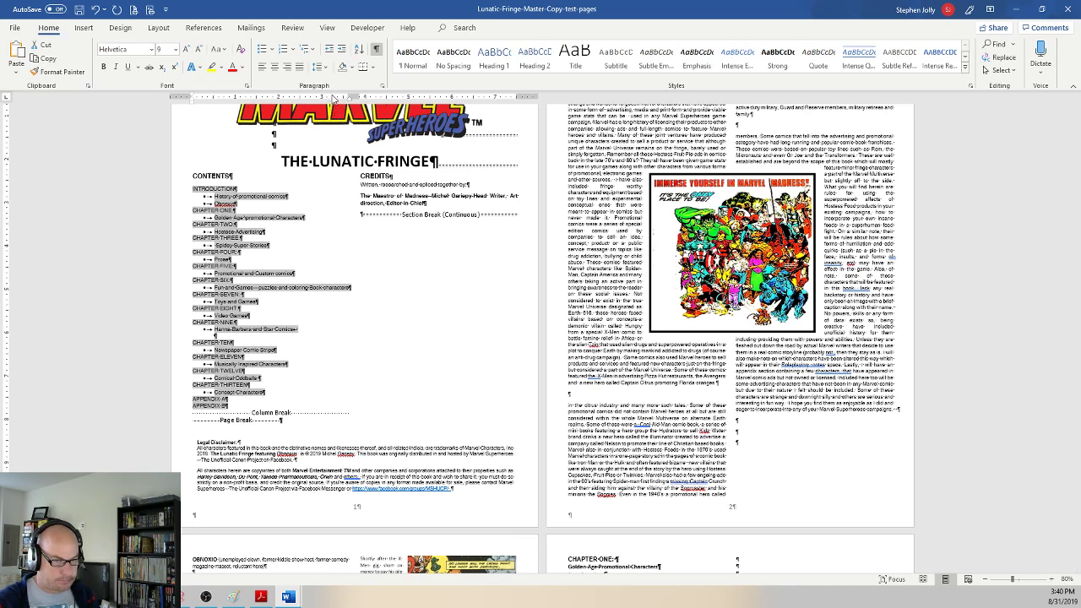
left_click_drag(333, 99, 344, 99)
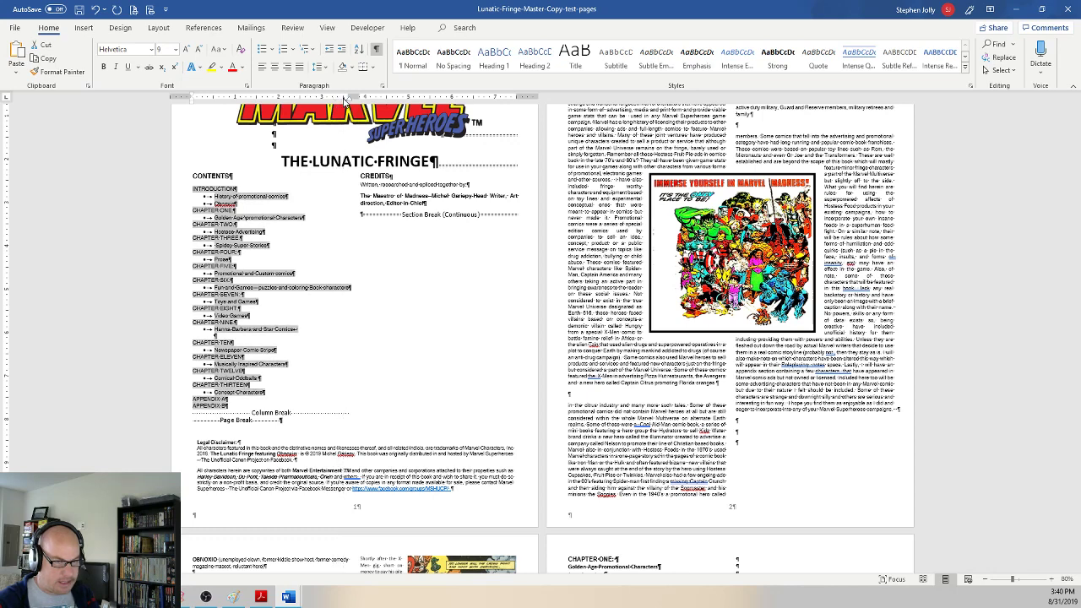
double_click(345, 99)
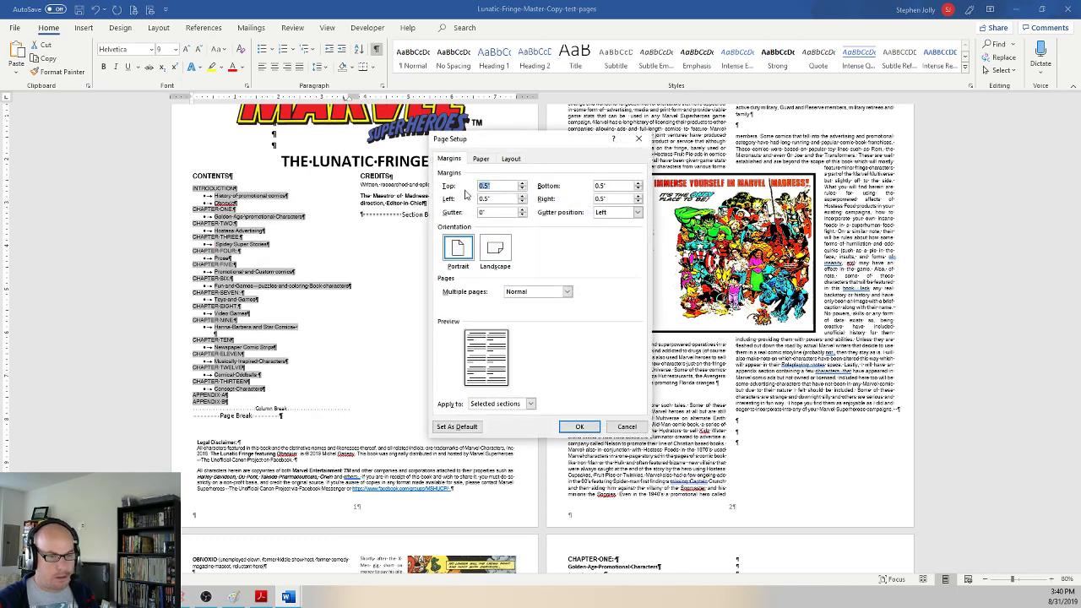
left_click(626, 427)
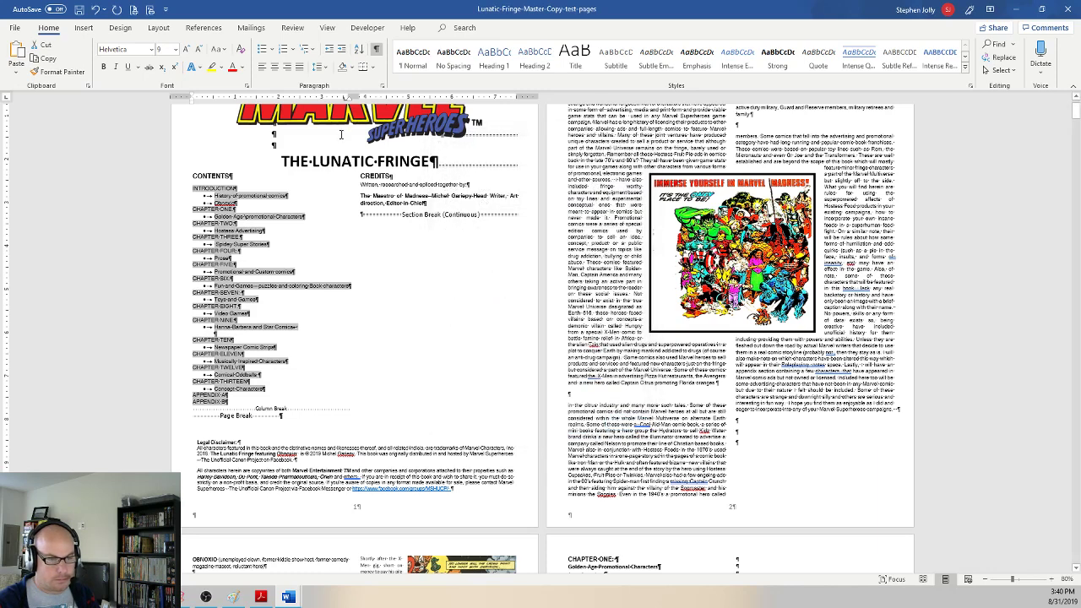
double_click(346, 99)
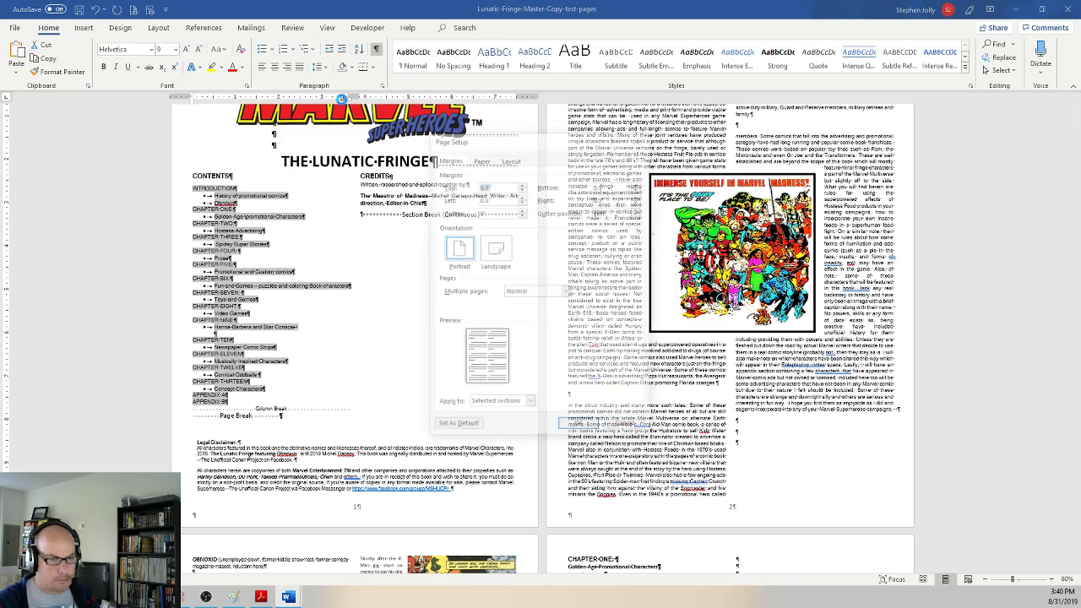
left_click(483, 160)
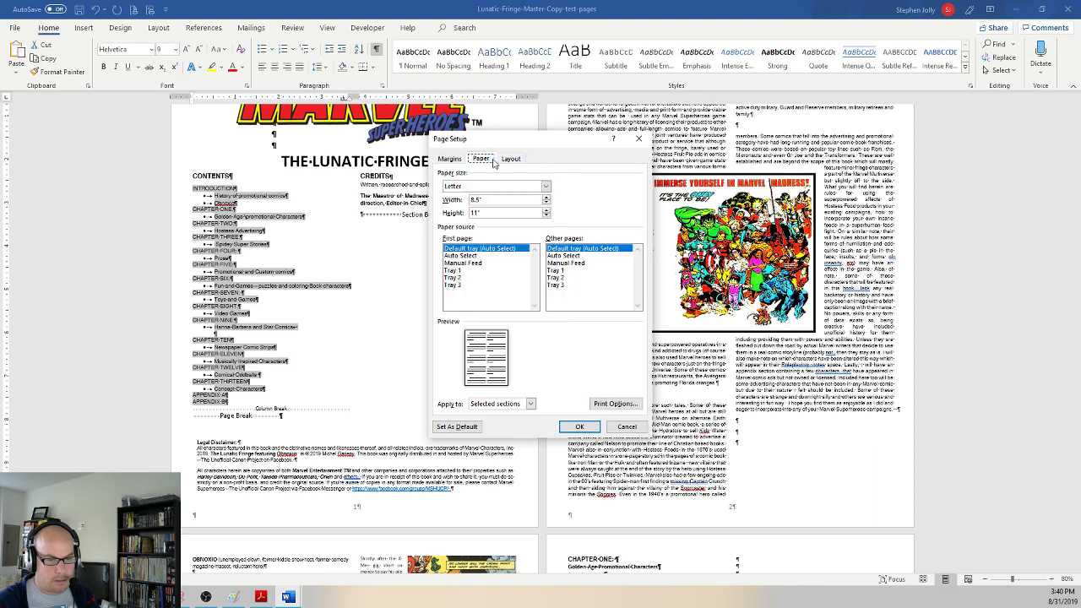
left_click(511, 160)
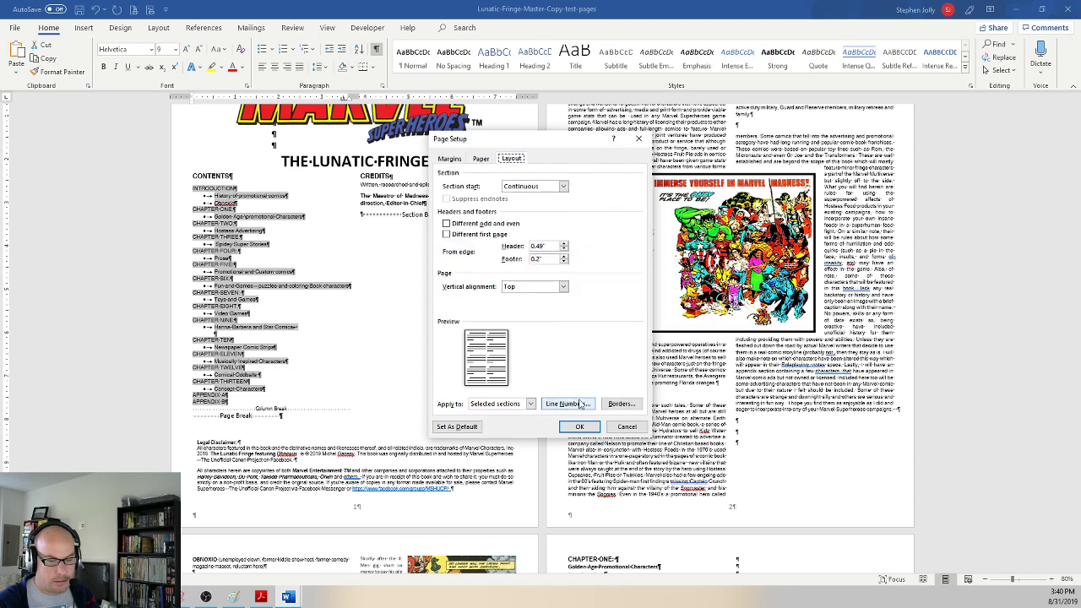
left_click(639, 139)
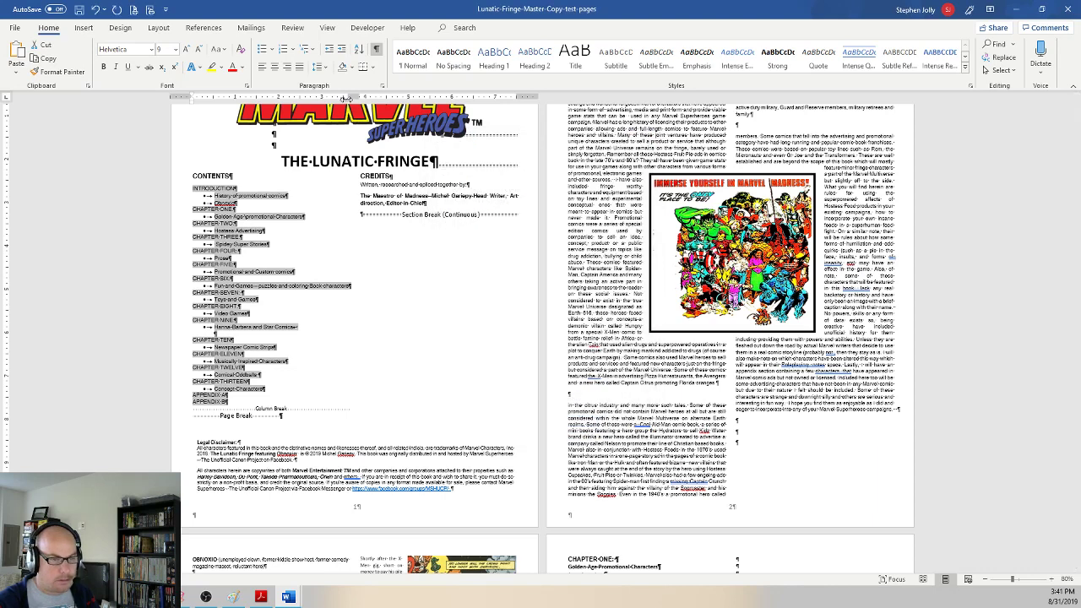
Step: Clear all tab stops of the selected contents entries and set a right-aligned stop at 3.5 inches with dot leader 2
left_click_drag(344, 99, 334, 99)
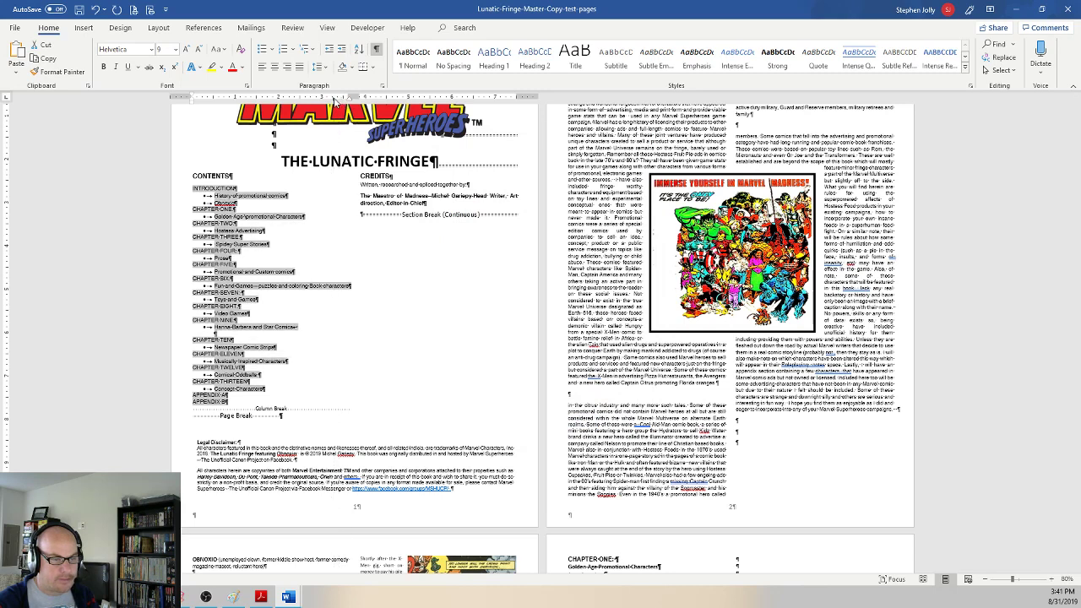
double_click(334, 99)
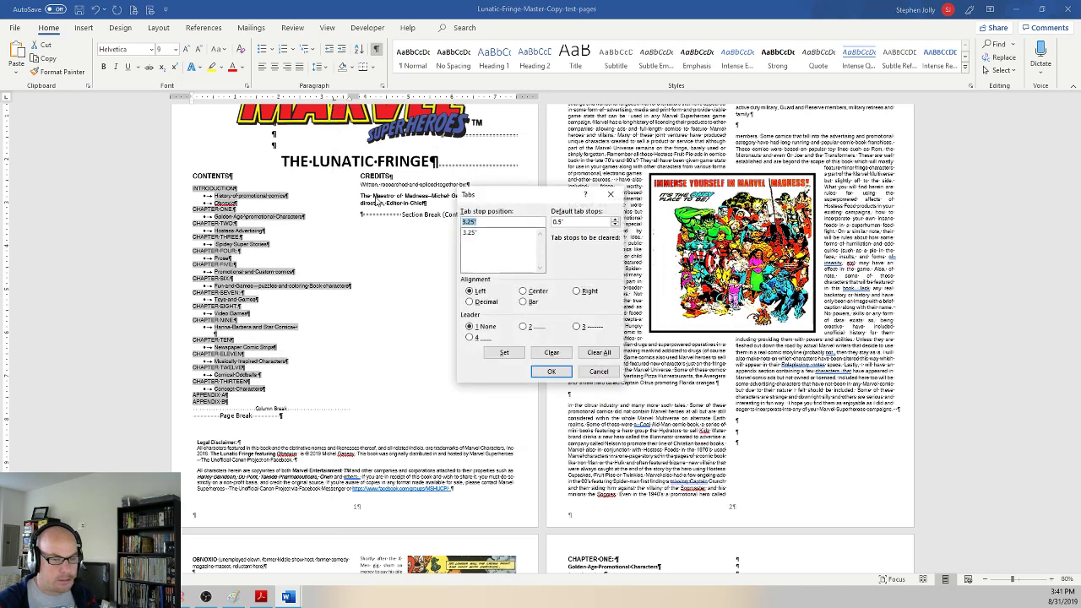
left_click(485, 233)
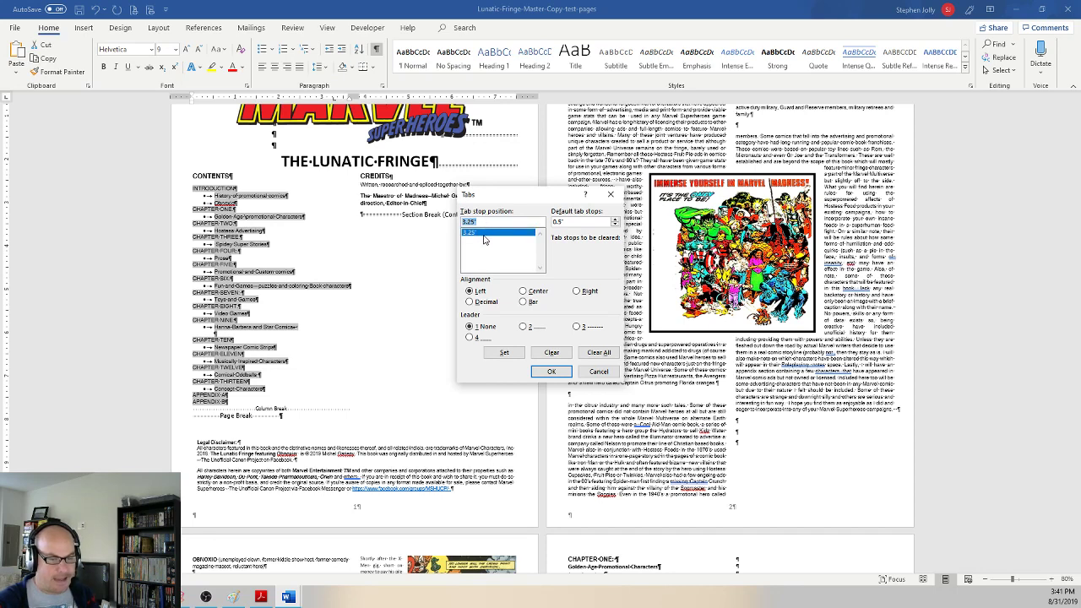
left_click(599, 353)
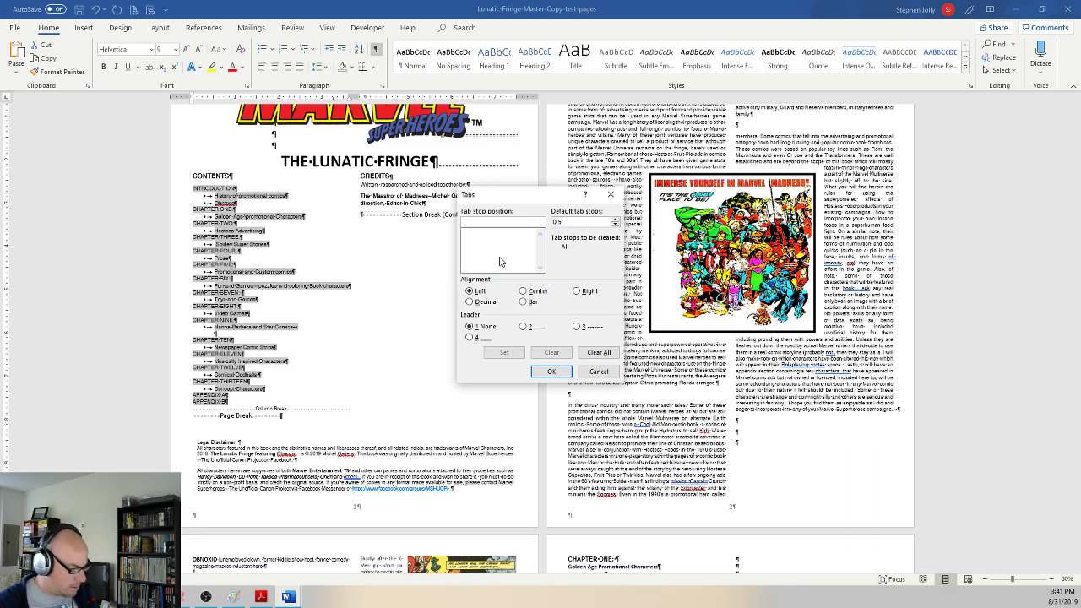
type("3")
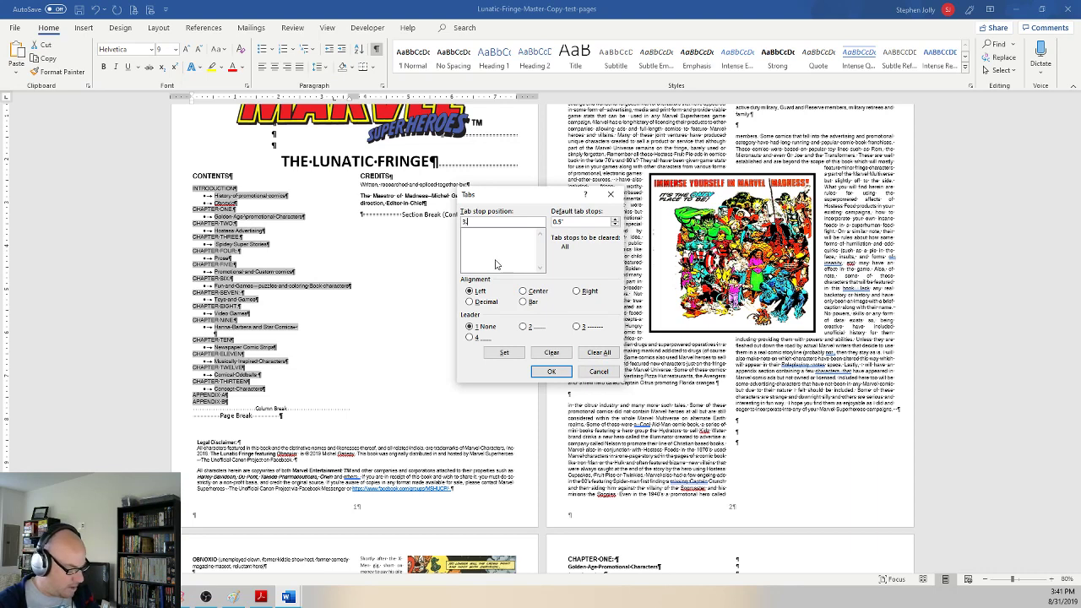
type(".5")
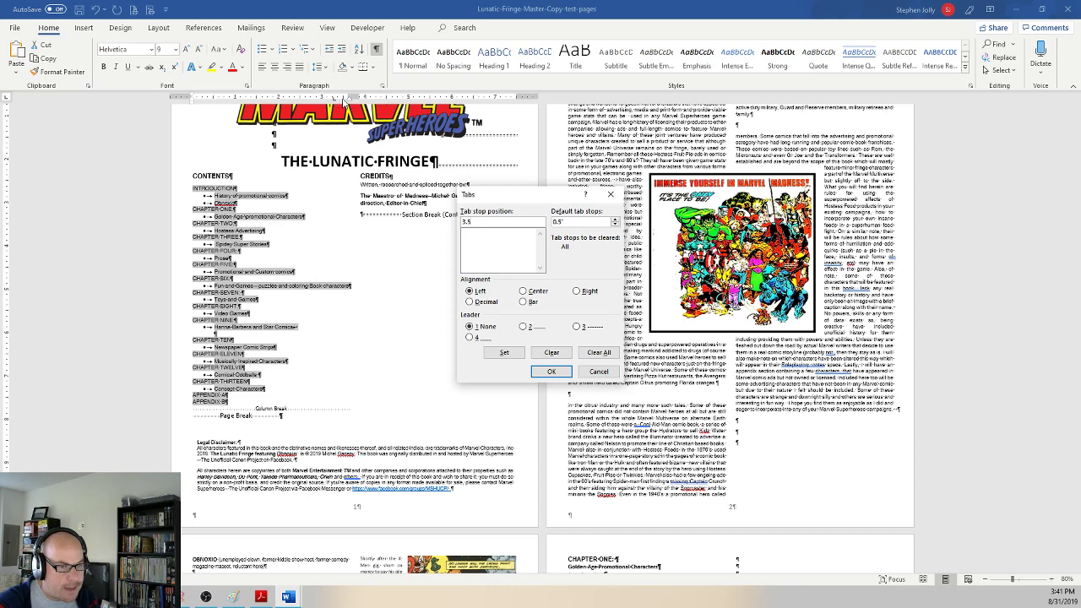
left_click(453, 231)
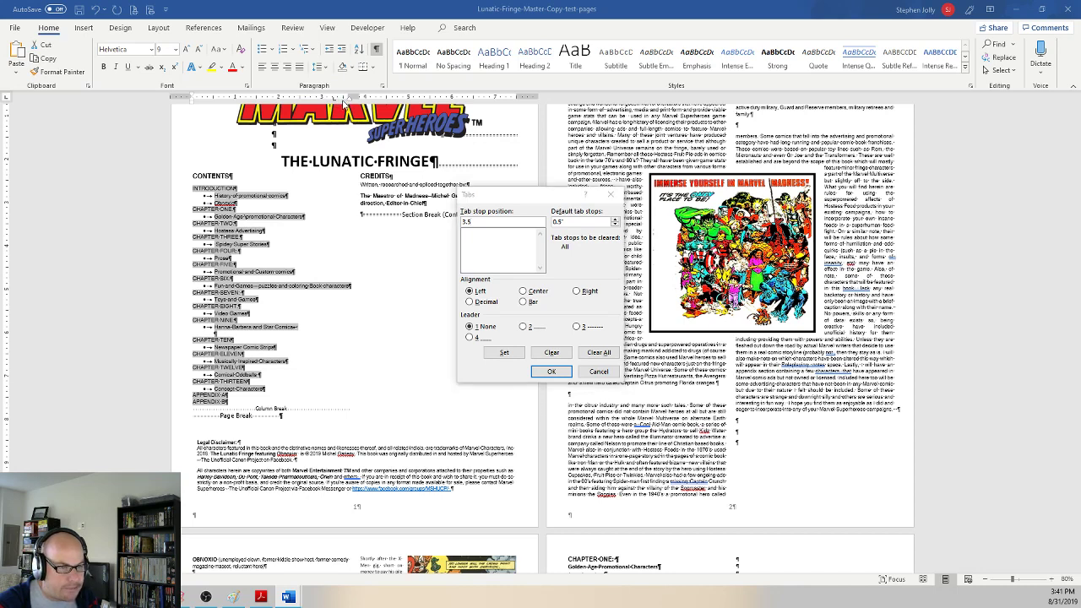
left_click(577, 292)
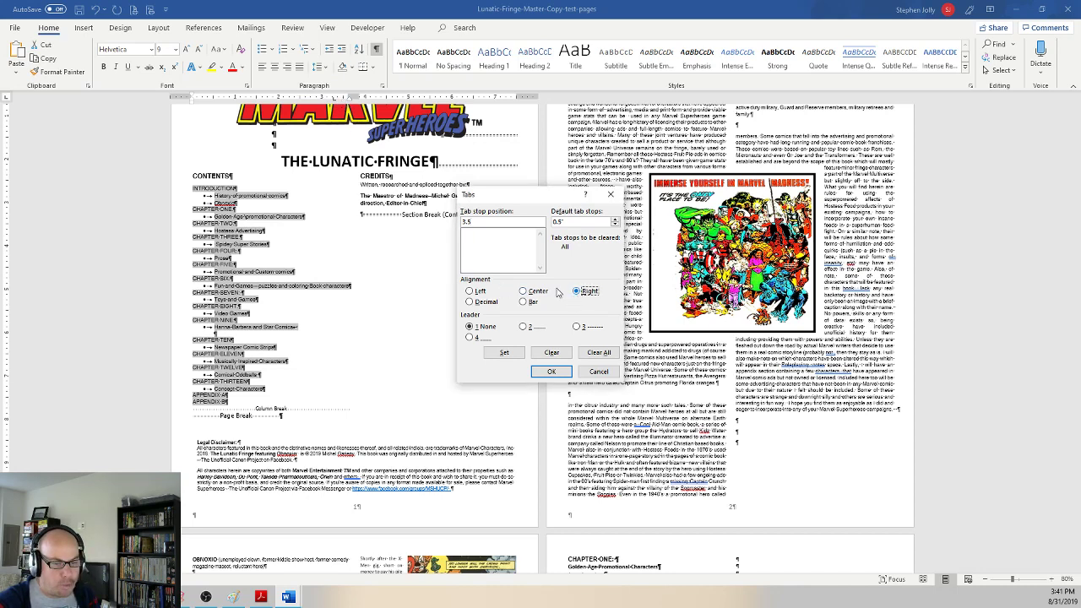
left_click(523, 327)
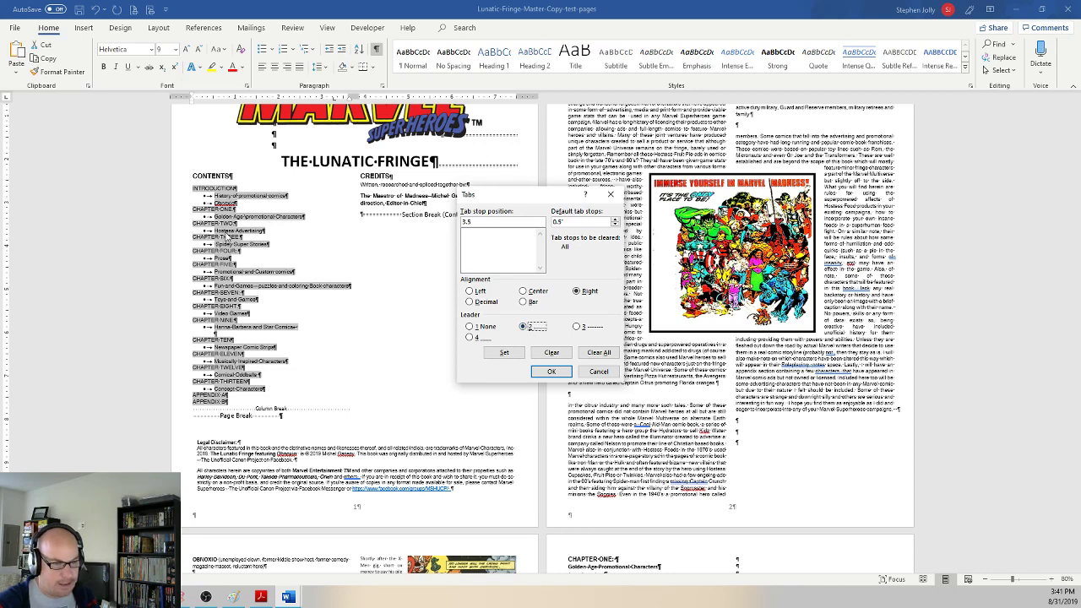
left_click(512, 355)
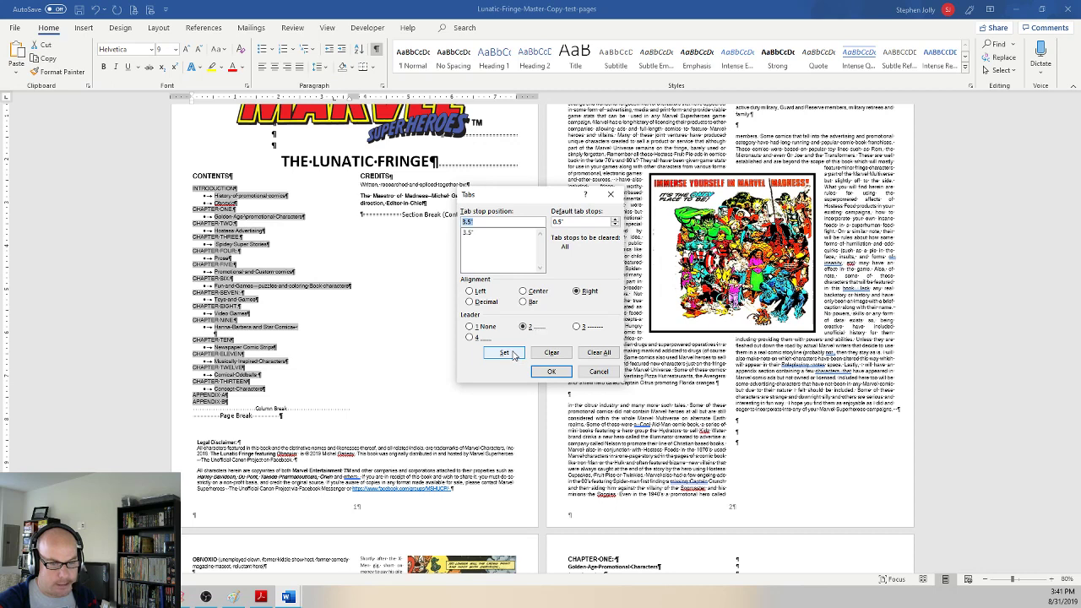
left_click(551, 372)
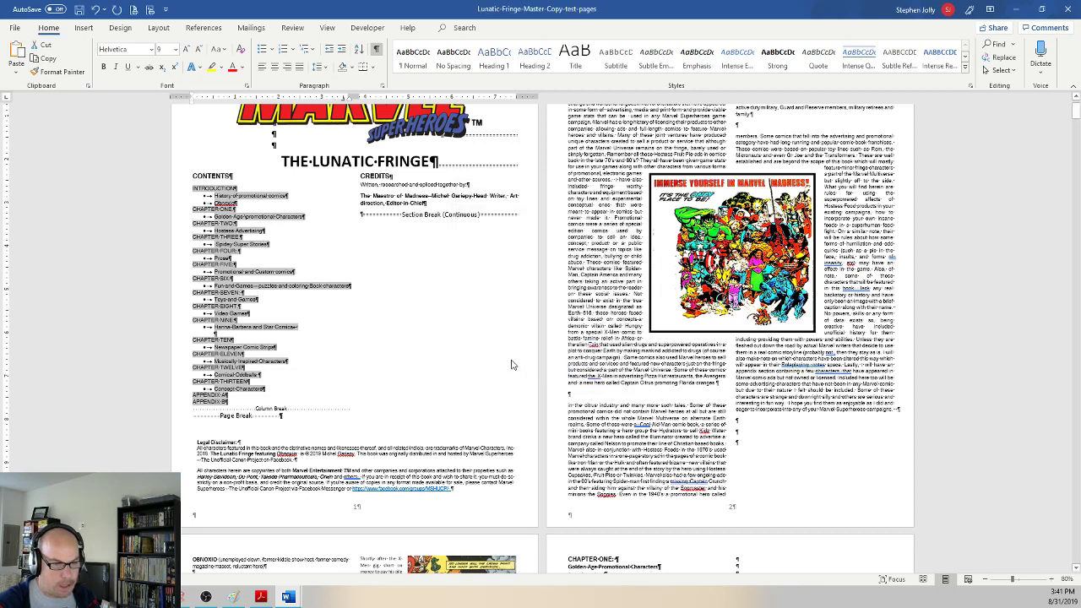
Step: Add tabbed page numbers to the contents entries: INTRODUCTION 2, History of promotional comics 2 and Obnoxio 3
left_click(264, 191)
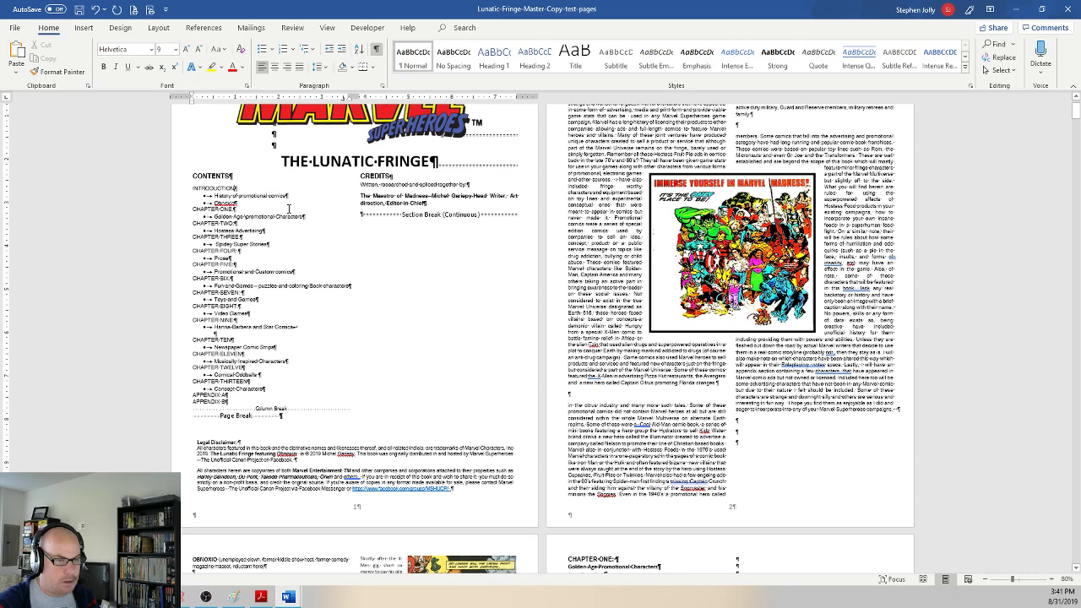
key("Tab")
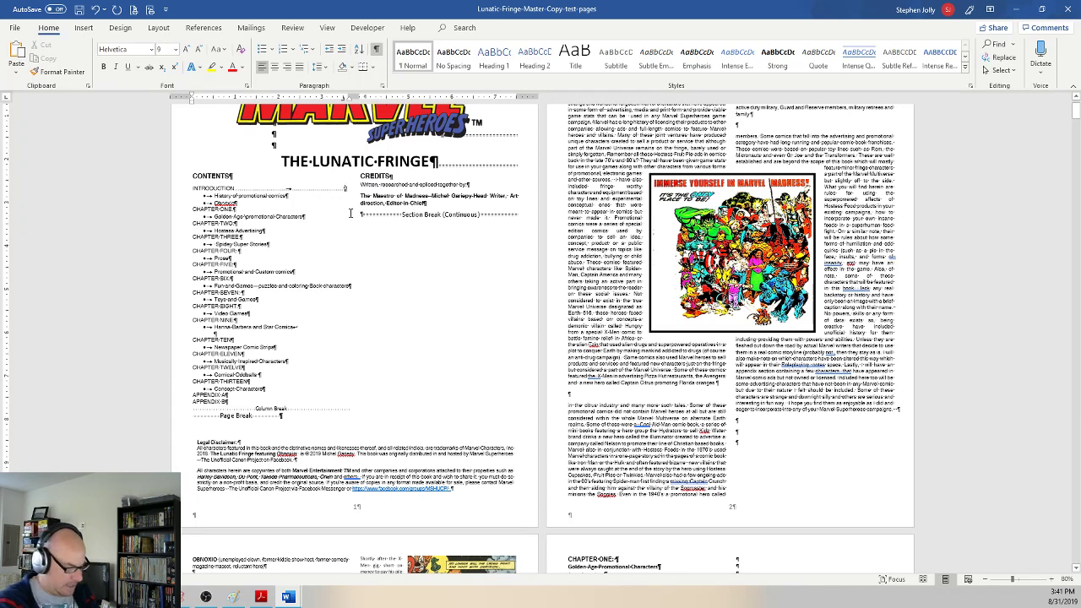
type("25")
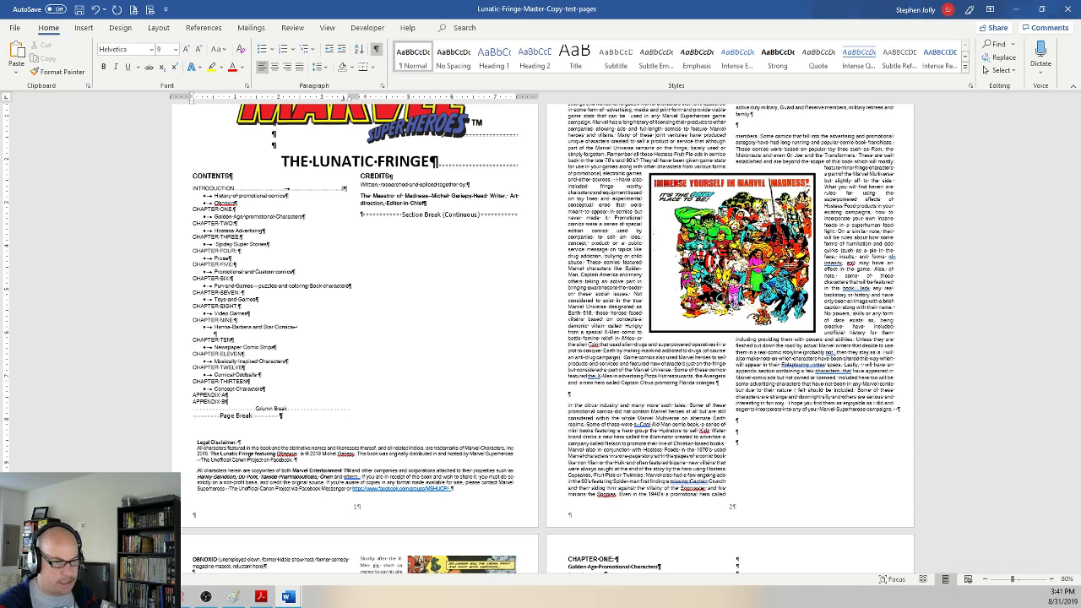
key("Down")
key("Tab")
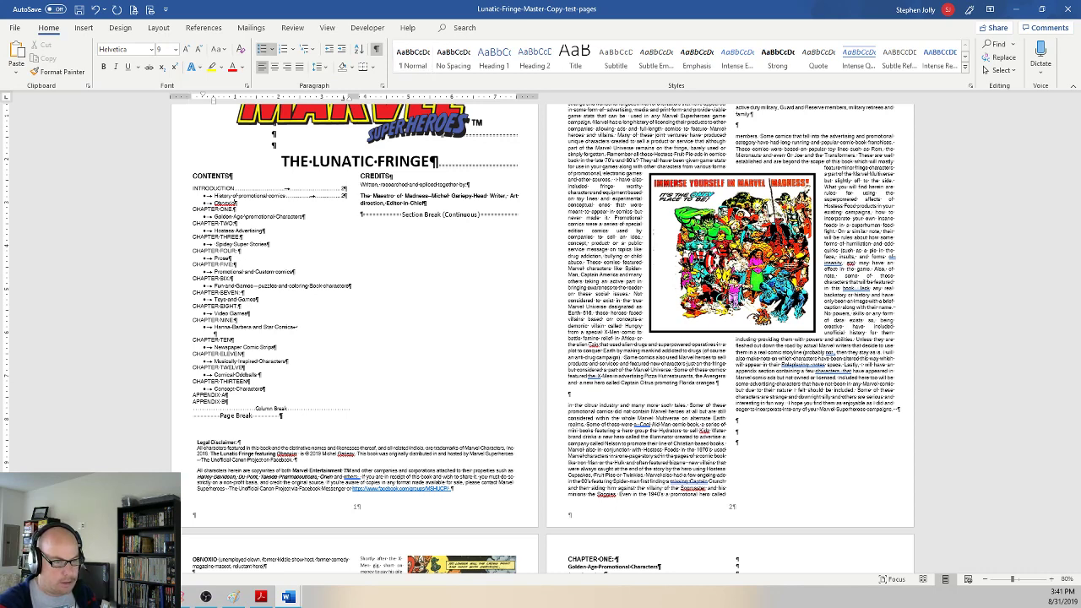
key("Down")
key("Tab")
key("Down")
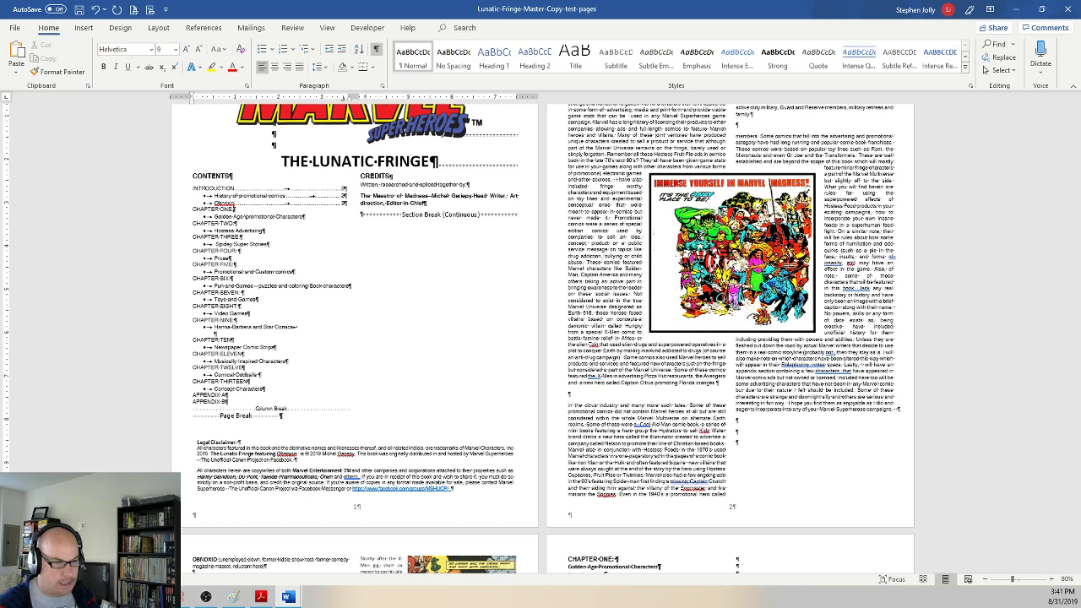
key("Tab")
key("Down")
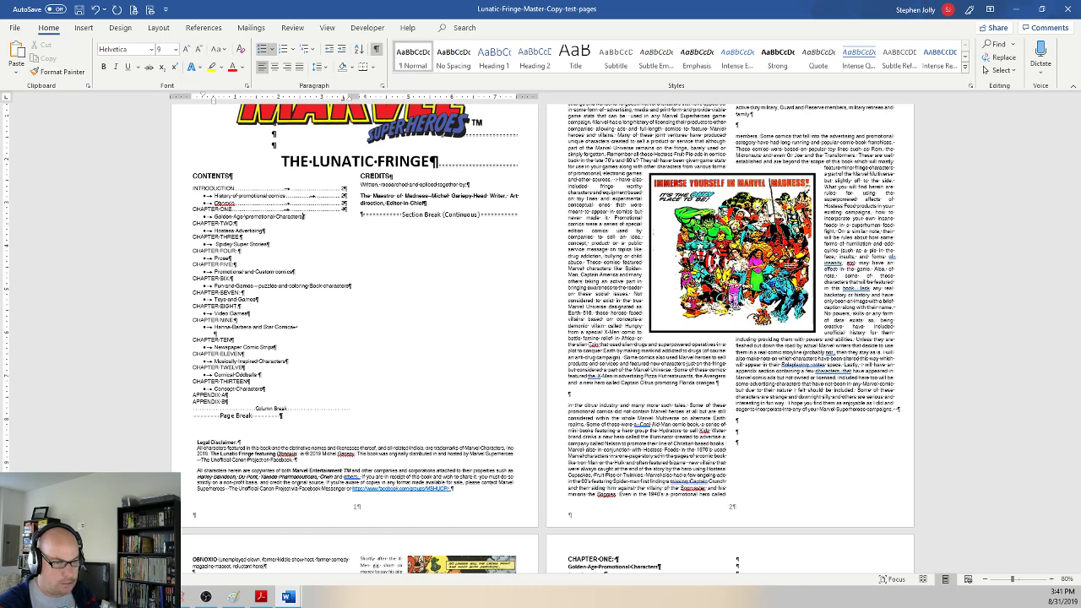
key("Down")
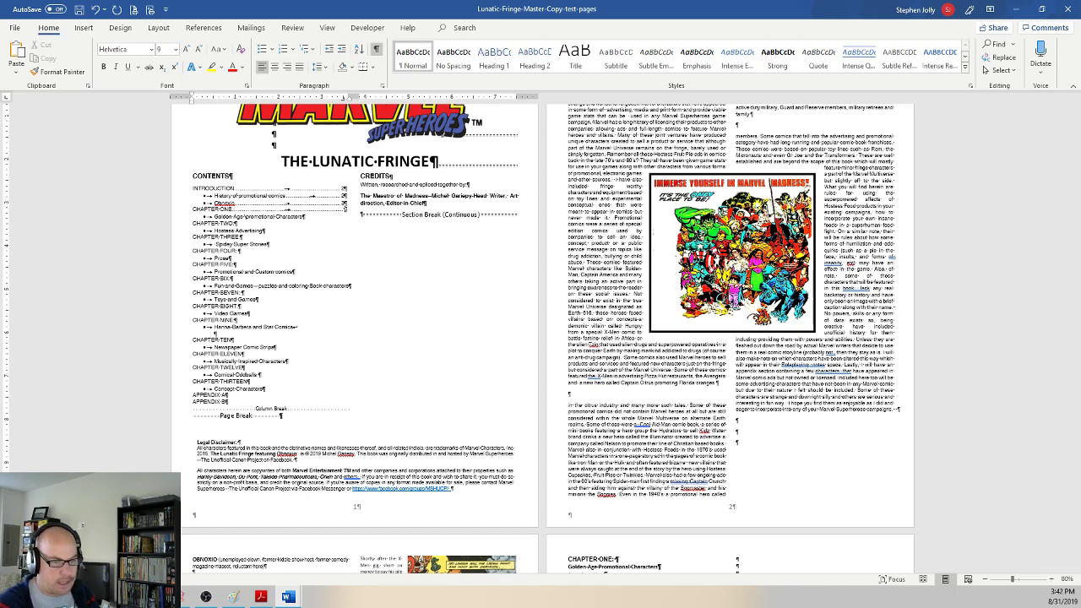
key("ctrl+z")
Step: Add tabbed page number 4 to the Golden Age promotional Characters entry and hide the formatting marks
key("Down")
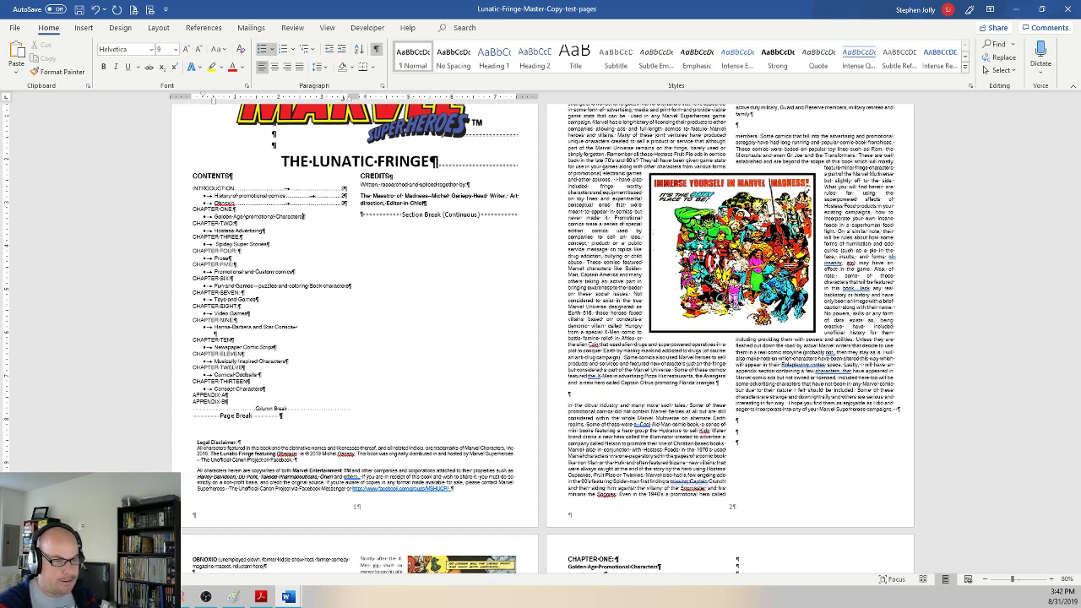
key("Tab")
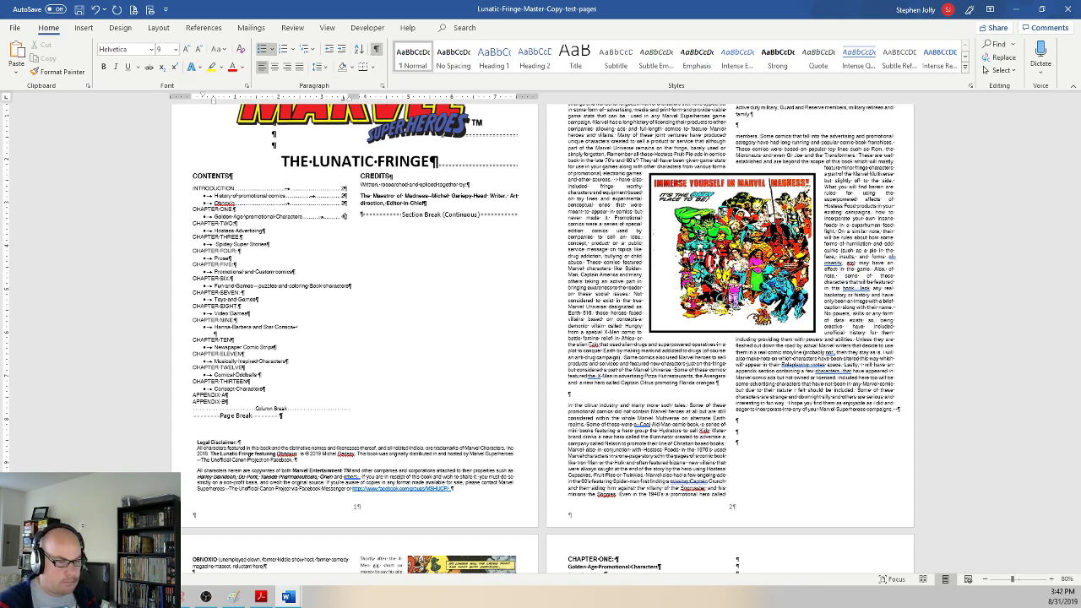
key("Down")
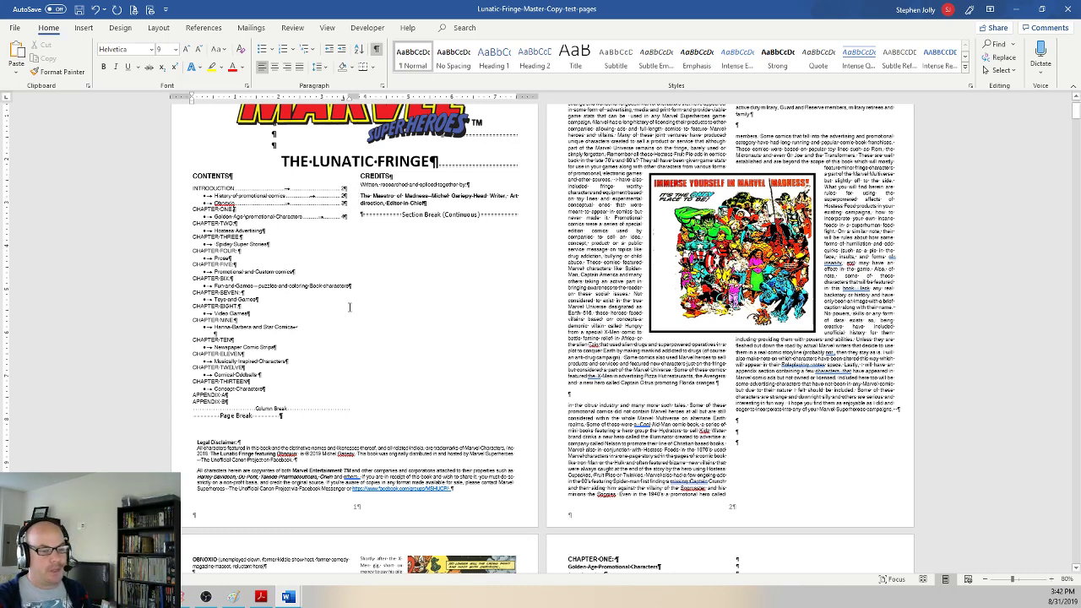
left_click(377, 52)
scroll(324, 339, "up", 2)
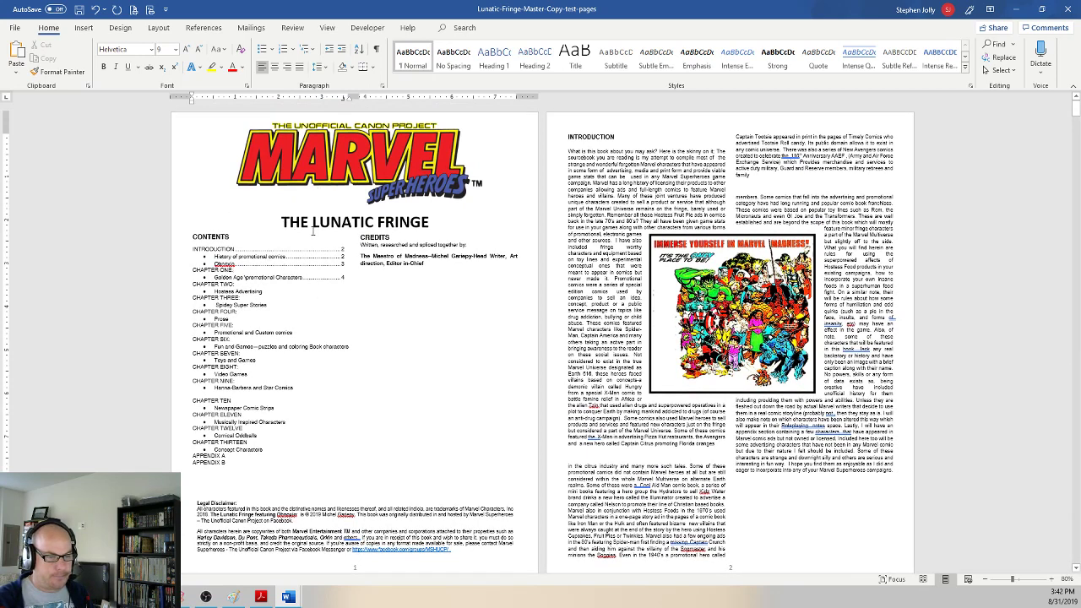
Step: Color the title THE LUNATIC FRINGE red
left_click(297, 224)
left_click(172, 224)
left_click_drag(281, 221, 430, 222)
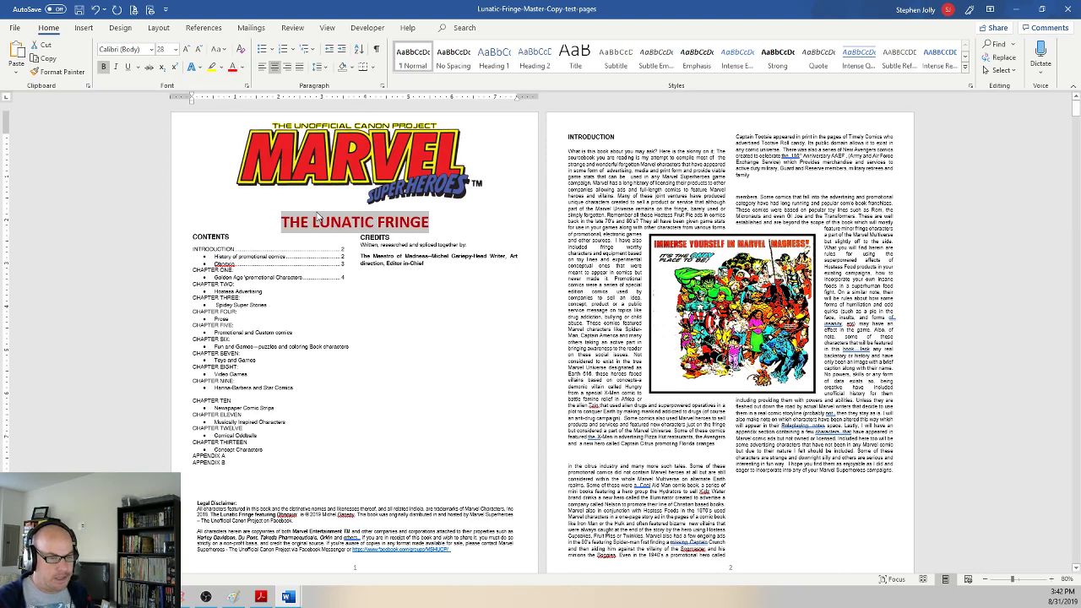
Step: Set the font of the title THE LUNATIC FRINGE to AR DARLING
left_click(151, 49)
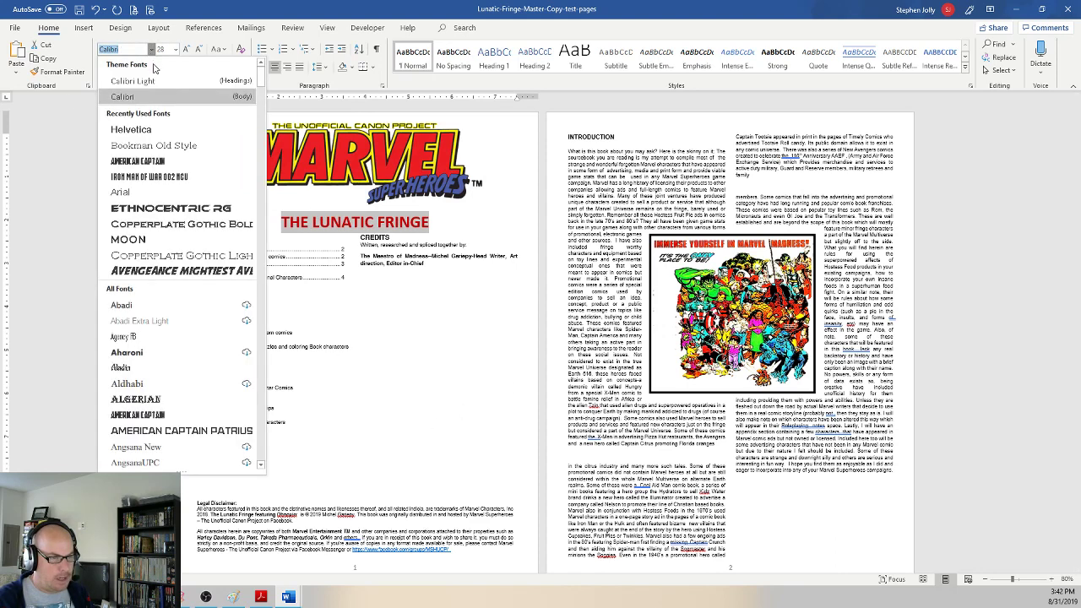
scroll(184, 267, "down", 6)
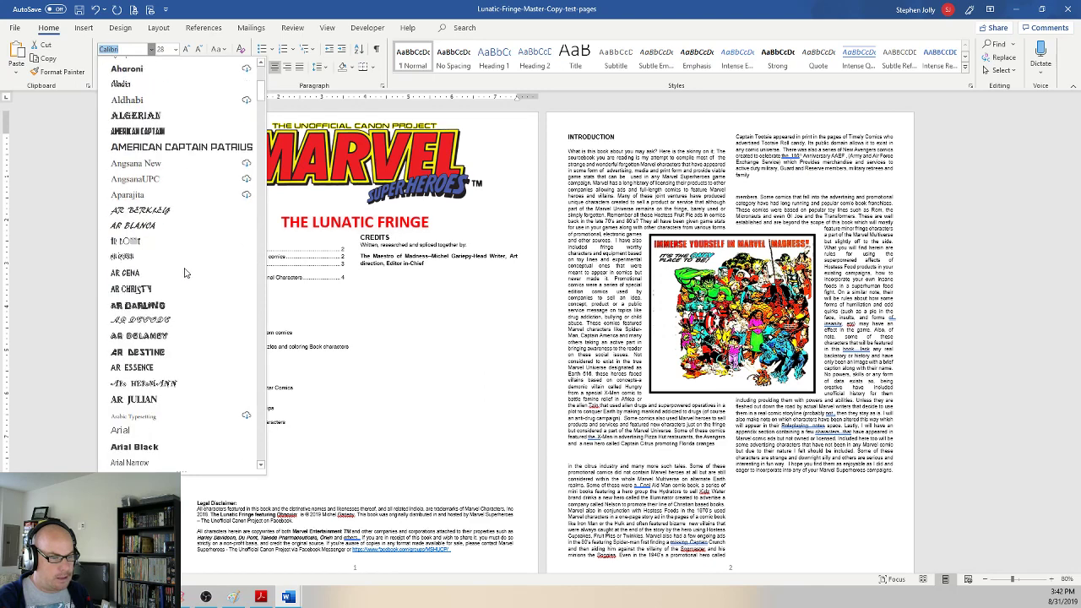
scroll(184, 273, "down", 4)
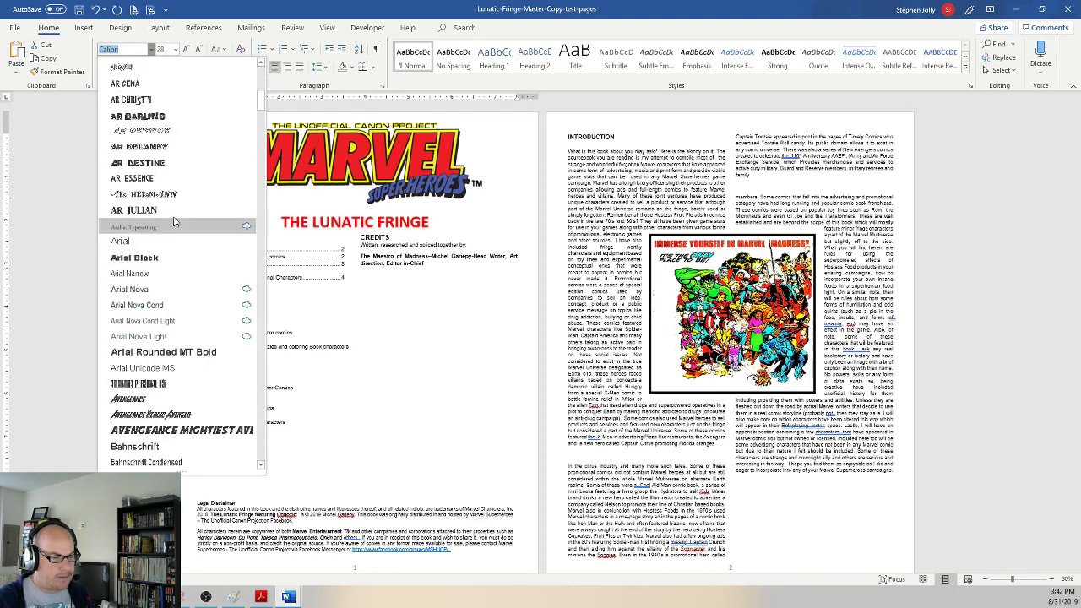
left_click(177, 118)
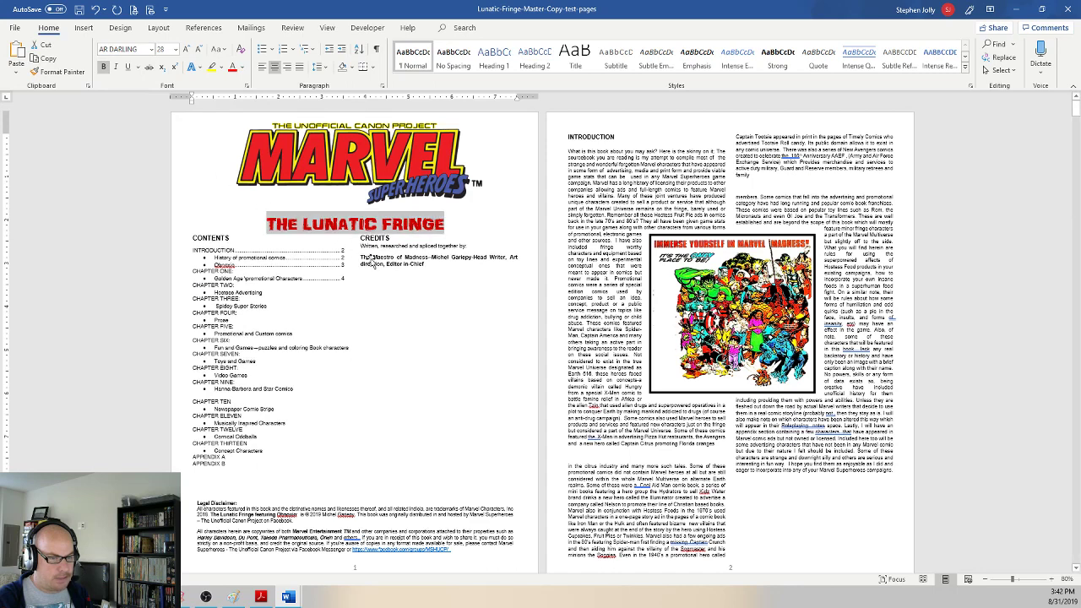
left_click(262, 278)
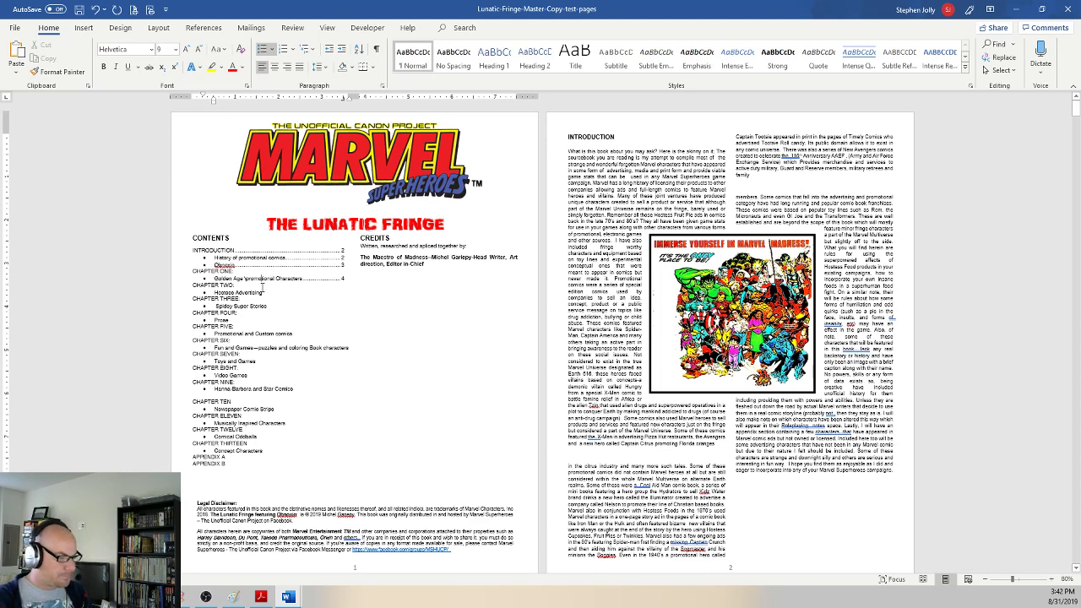
Step: Enlarge the title THE LUNATIC FRINGE to 48 points
left_click(172, 228)
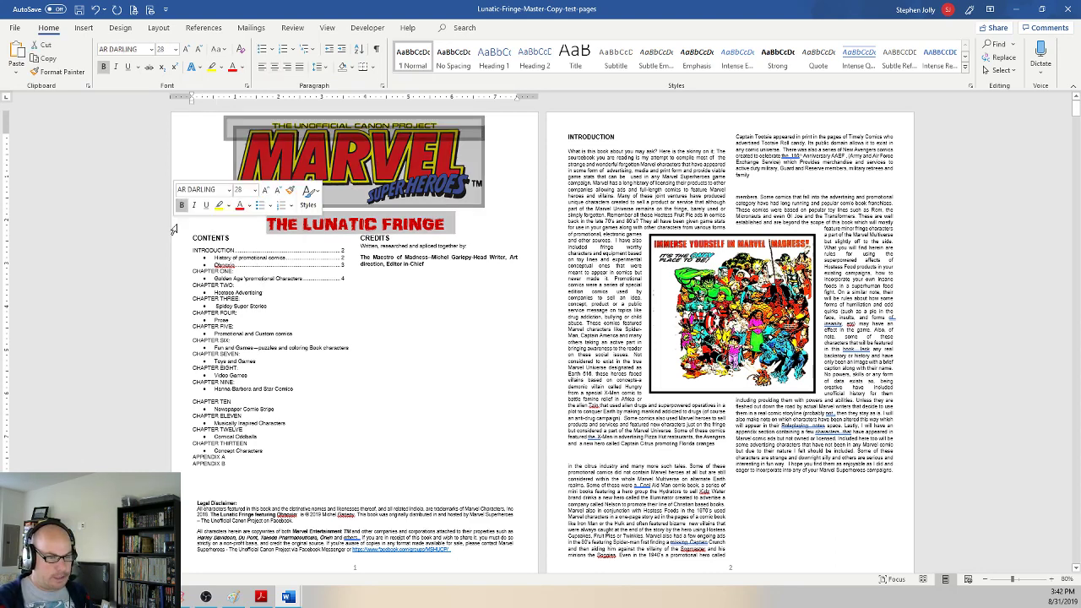
left_click(187, 49)
left_click(186, 49)
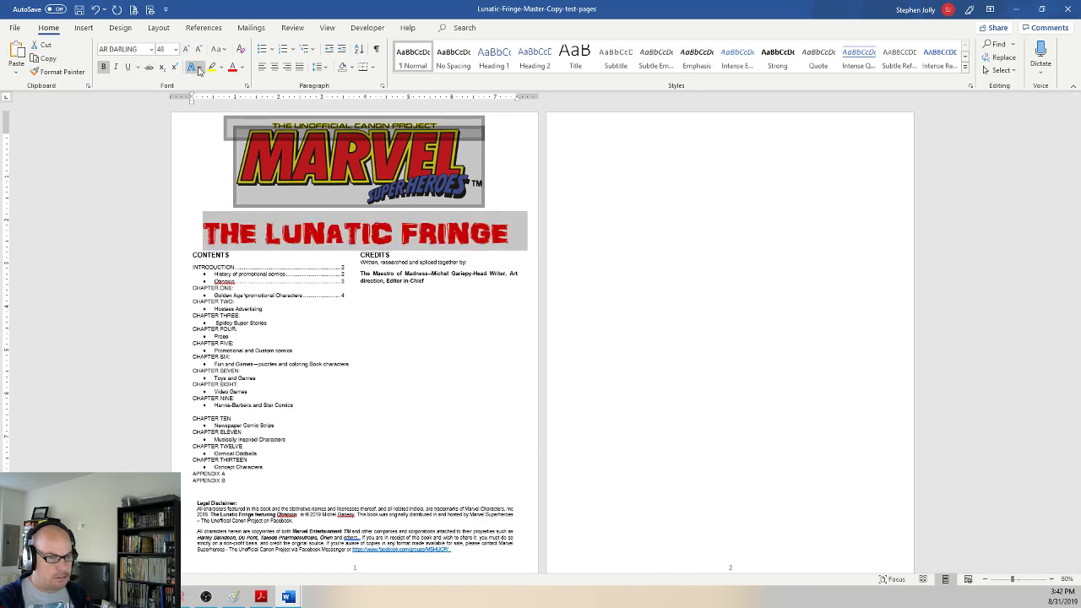
left_click(358, 313)
Step: Show the formatting marks and delete the continuous section break below the credits
left_click(248, 477)
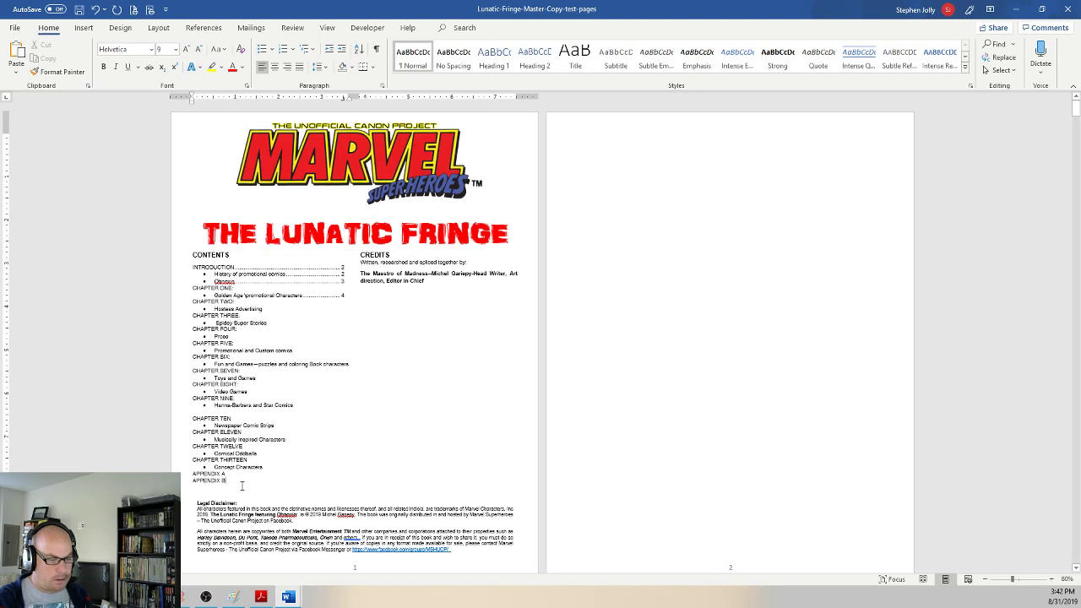
left_click(316, 504)
left_click(269, 489)
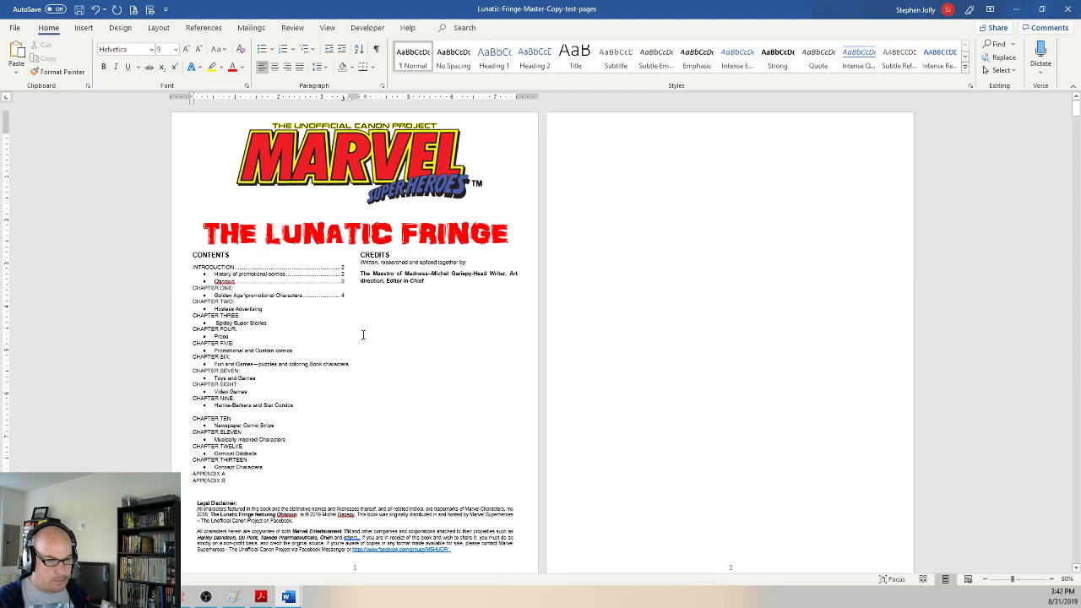
left_click(372, 301)
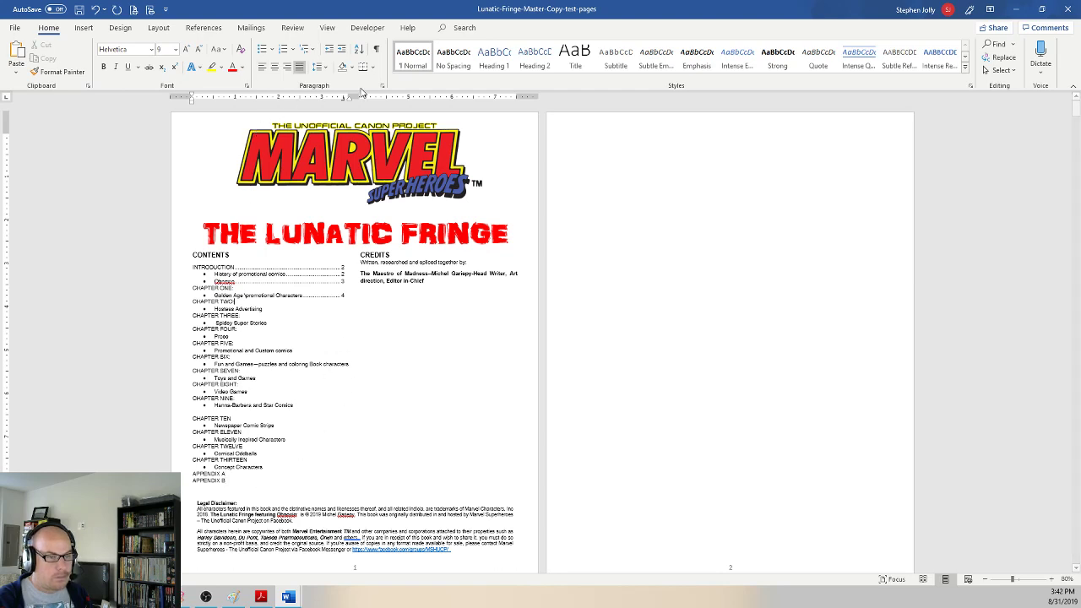
left_click(376, 49)
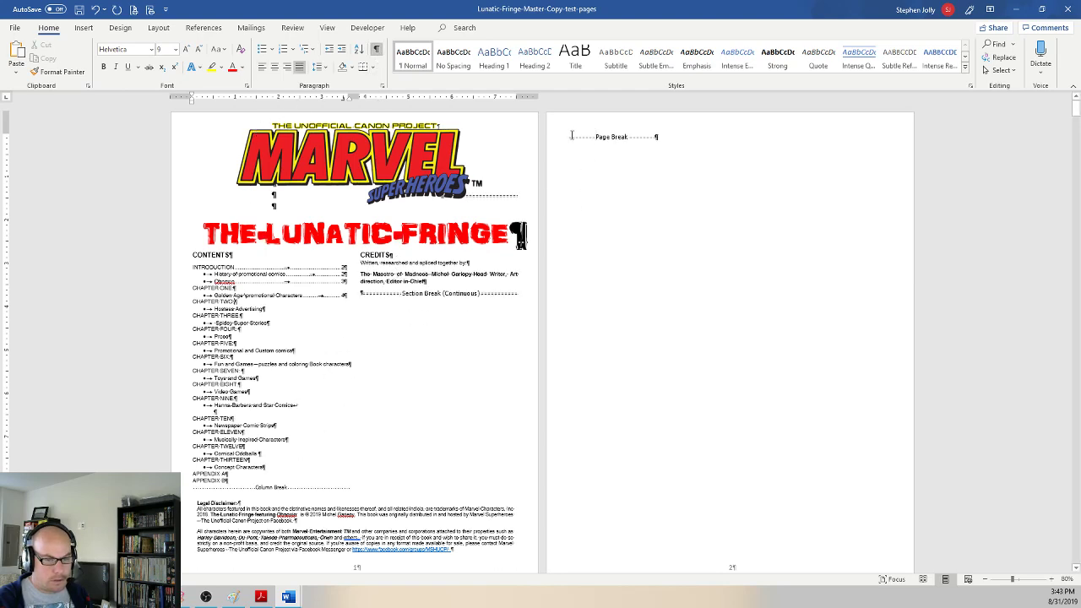
left_click(374, 304)
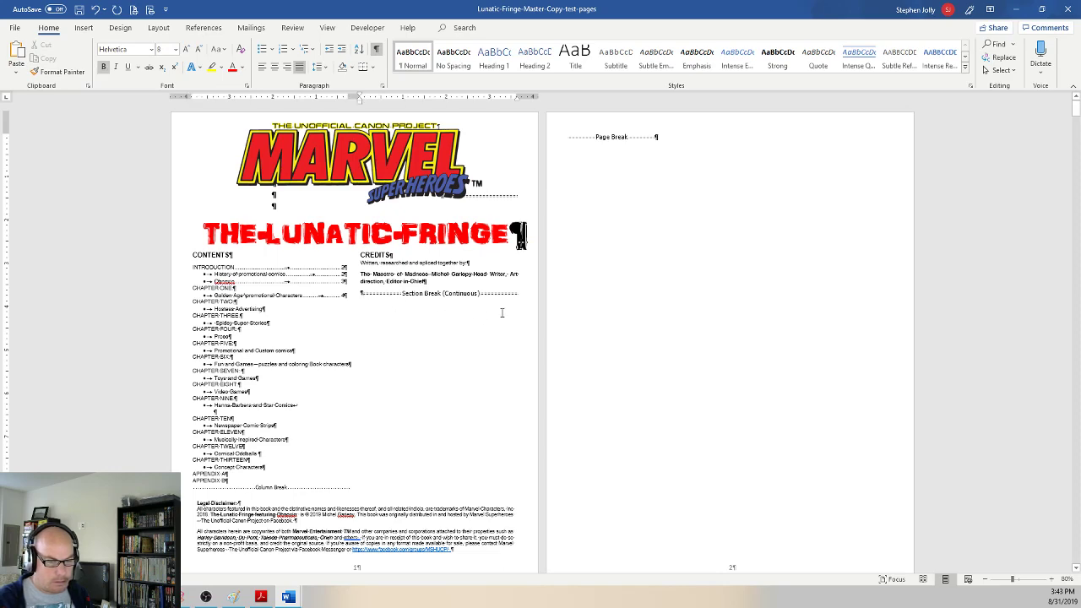
key("Delete")
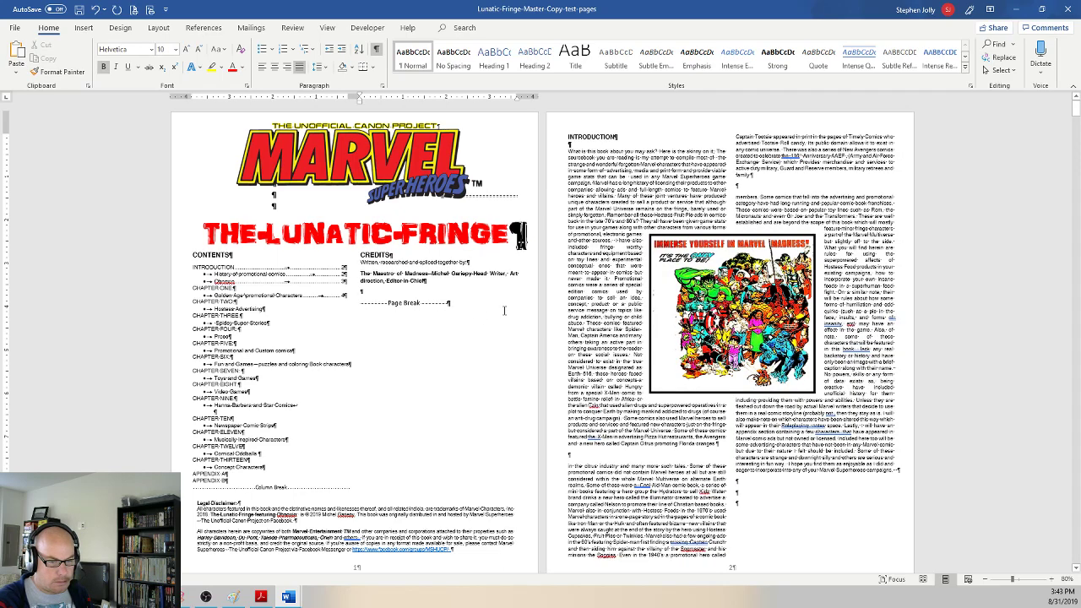
Step: Remove the empty paragraph above the page break under the credits, keeping the break, and hide the formatting marks
key("Delete")
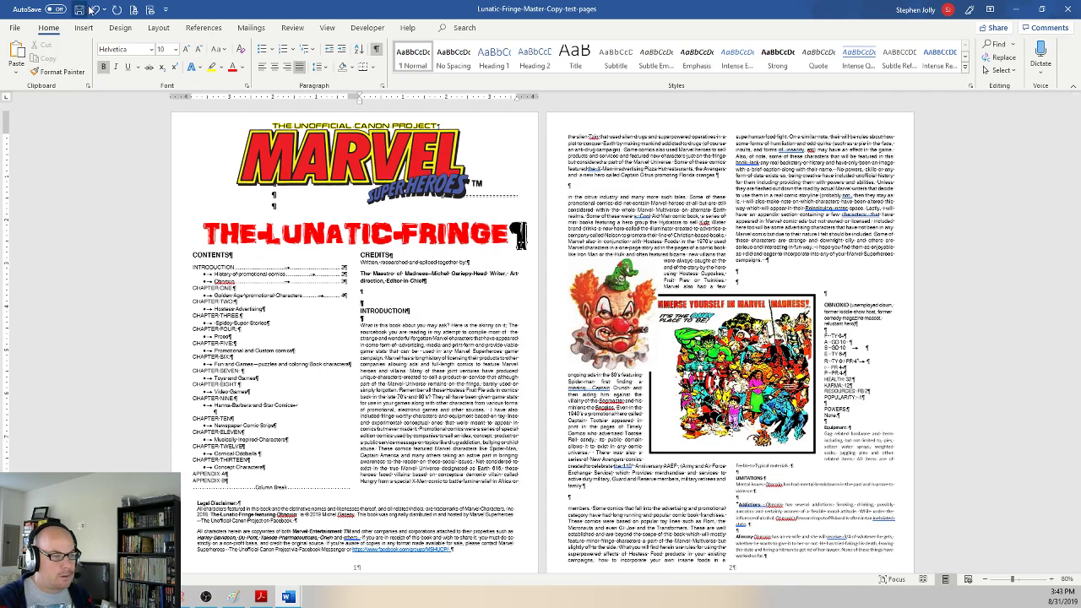
key("ctrl+z")
key("Delete")
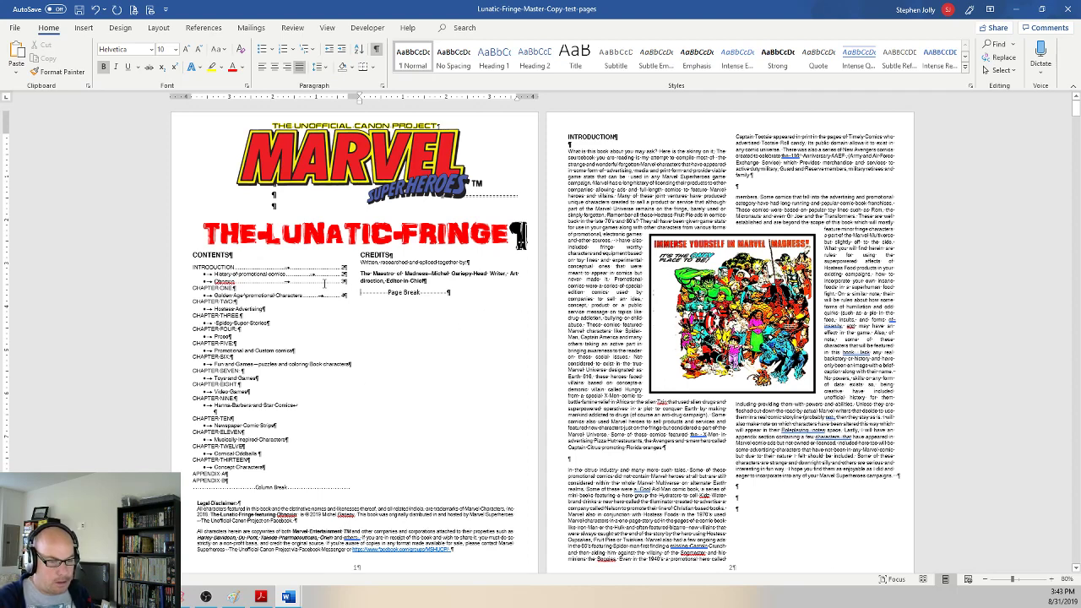
key("ctrl+shift+8")
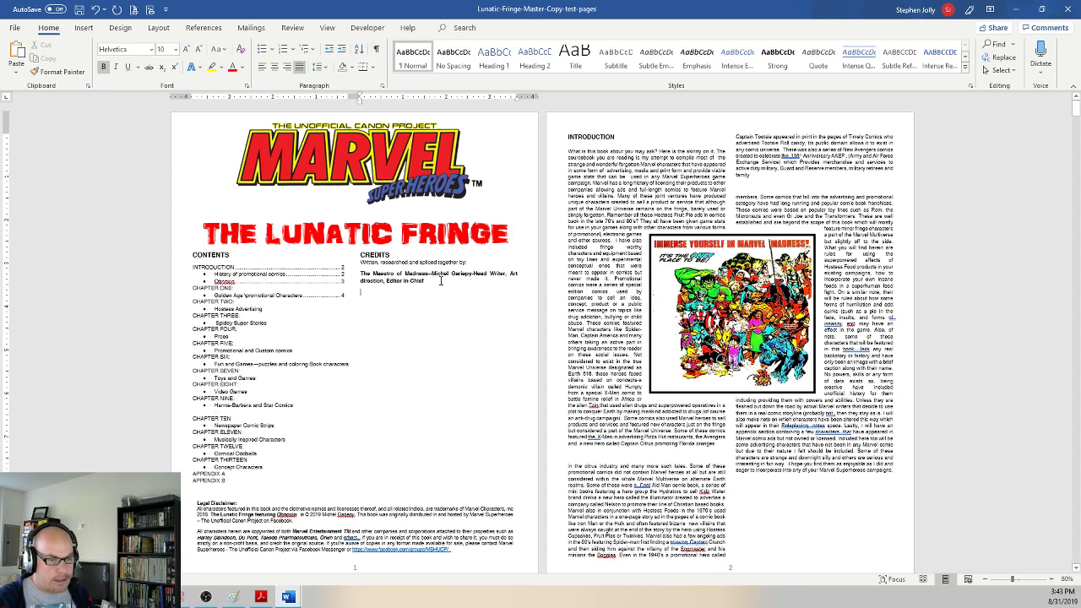
Step: Color the CONTENTS and CREDITS headings red
double_click(197, 254)
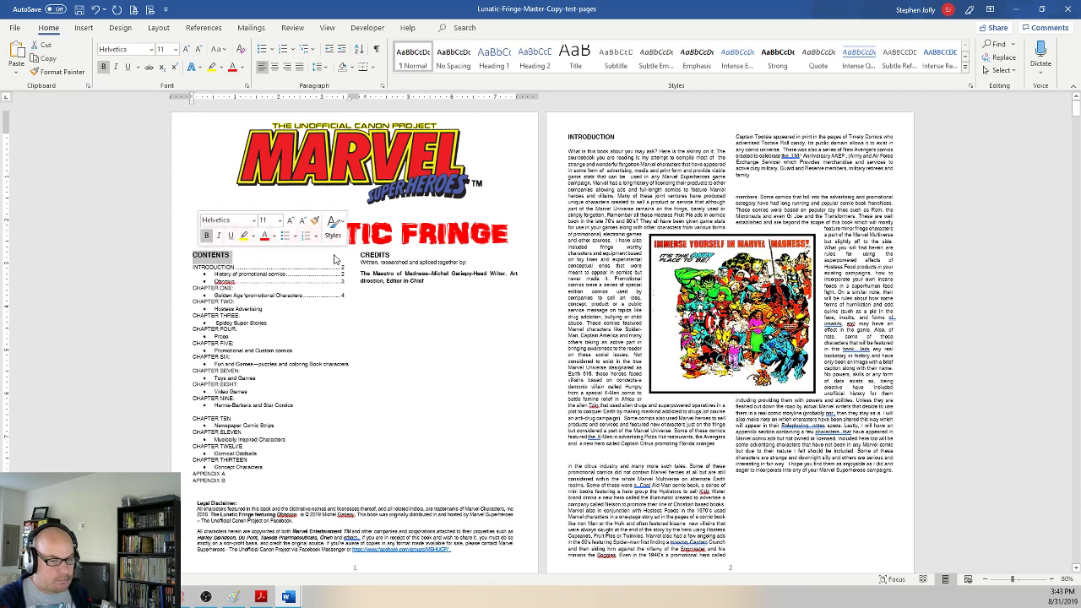
double_click(374, 255, "ctrl")
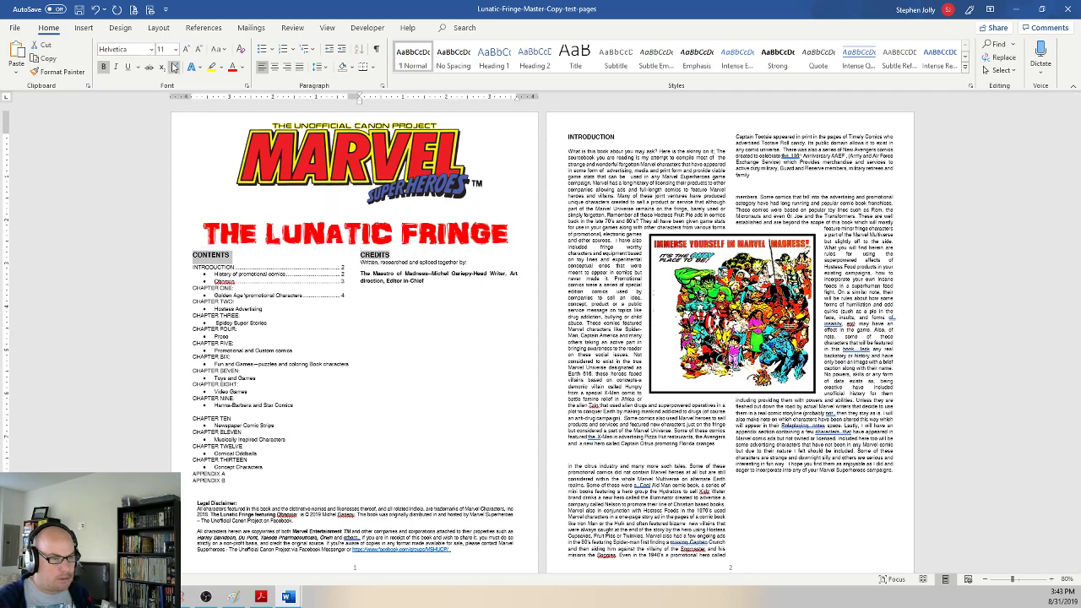
left_click(232, 67)
left_click(519, 352)
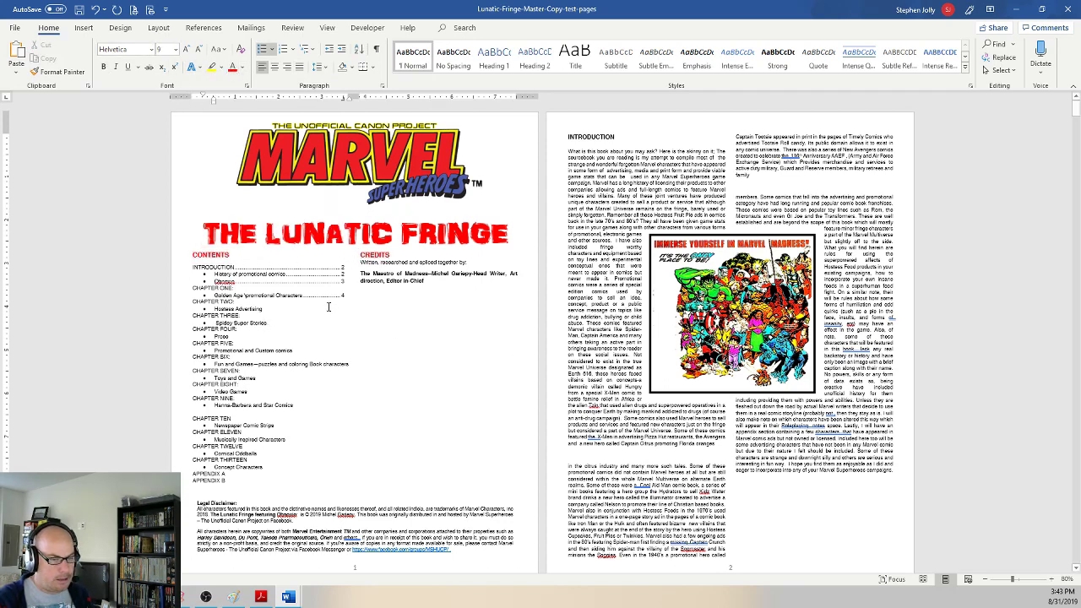
double_click(223, 251)
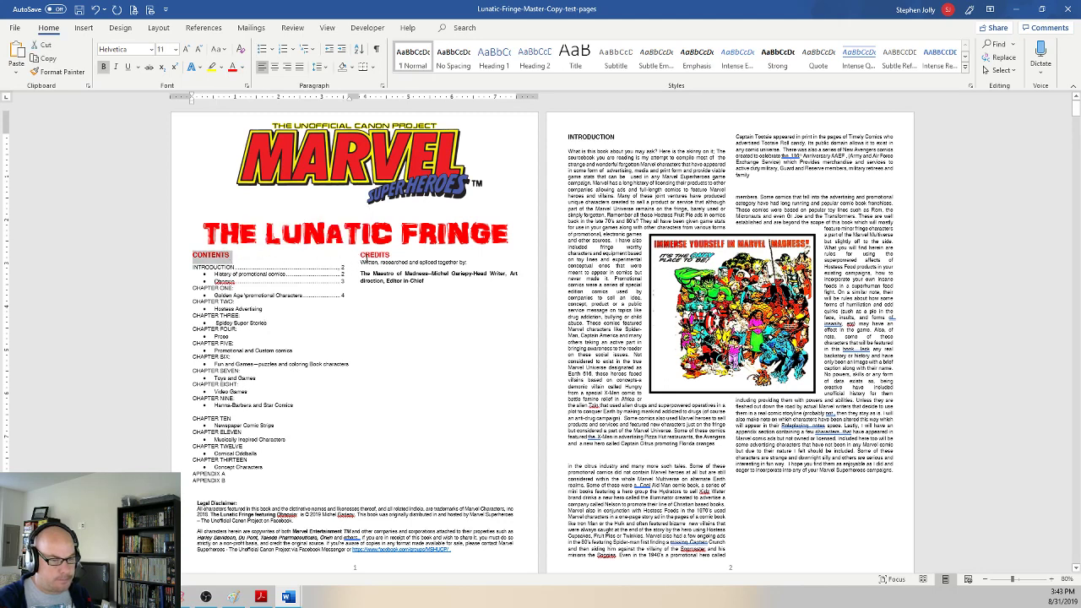
left_click(397, 281)
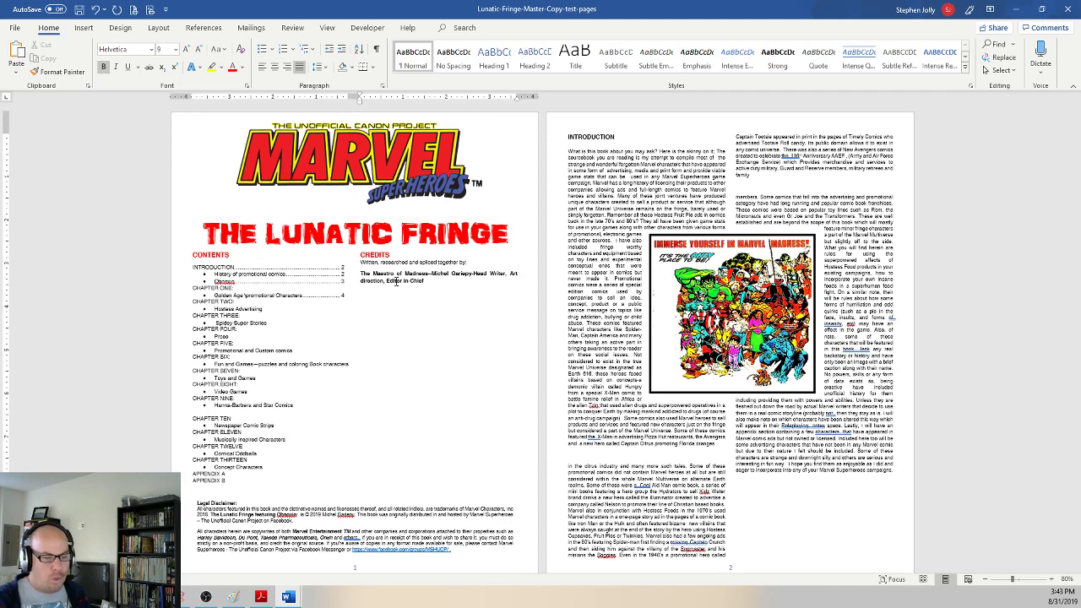
left_click(215, 274)
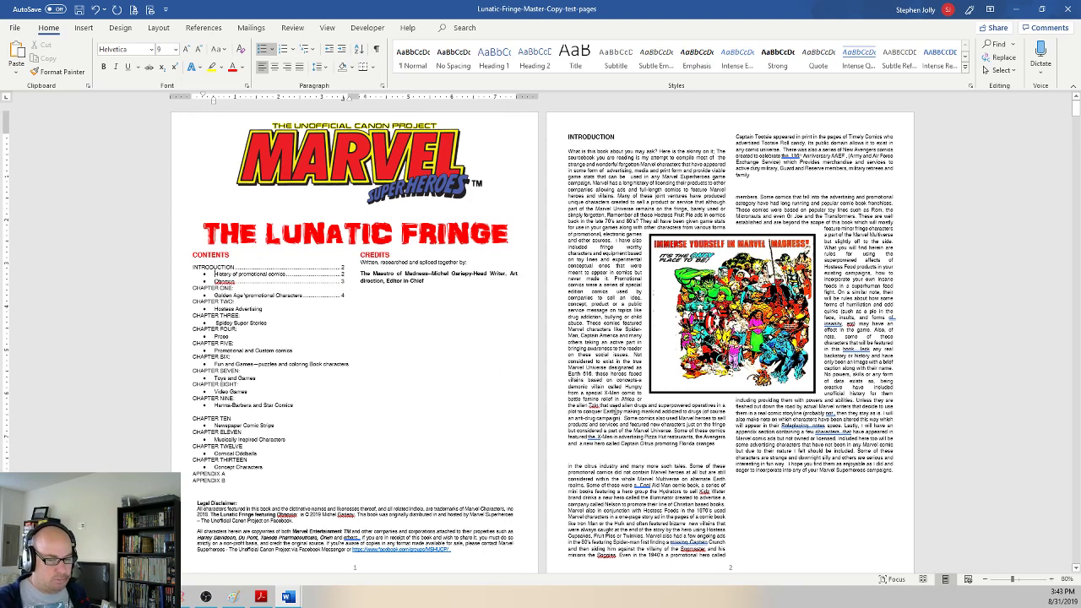
Step: Rejoin the split Introduction text by removing the gaps between "Florida oranges" and "in the citrus industry" and between "family" and "members"
scroll(651, 447, "down", 1)
left_click(651, 441)
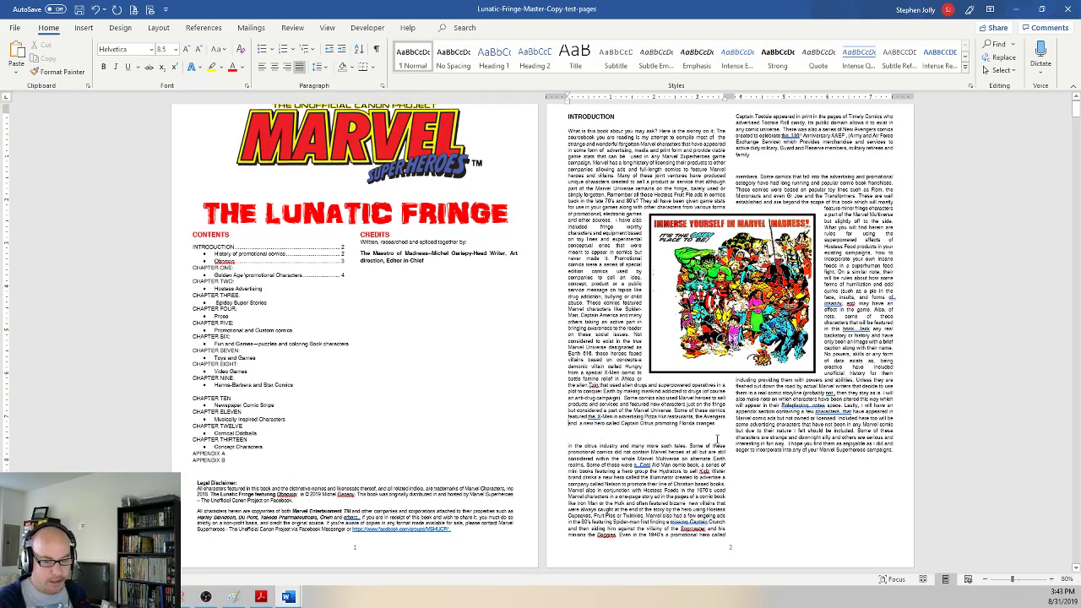
key("BackSpace")
key("BackSpace")
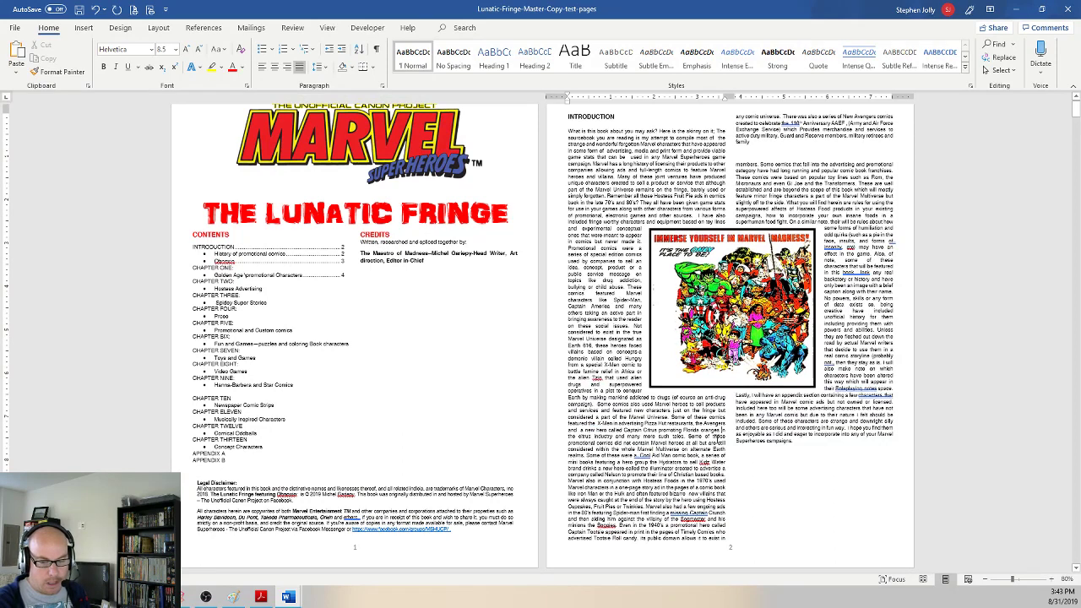
left_click(764, 144)
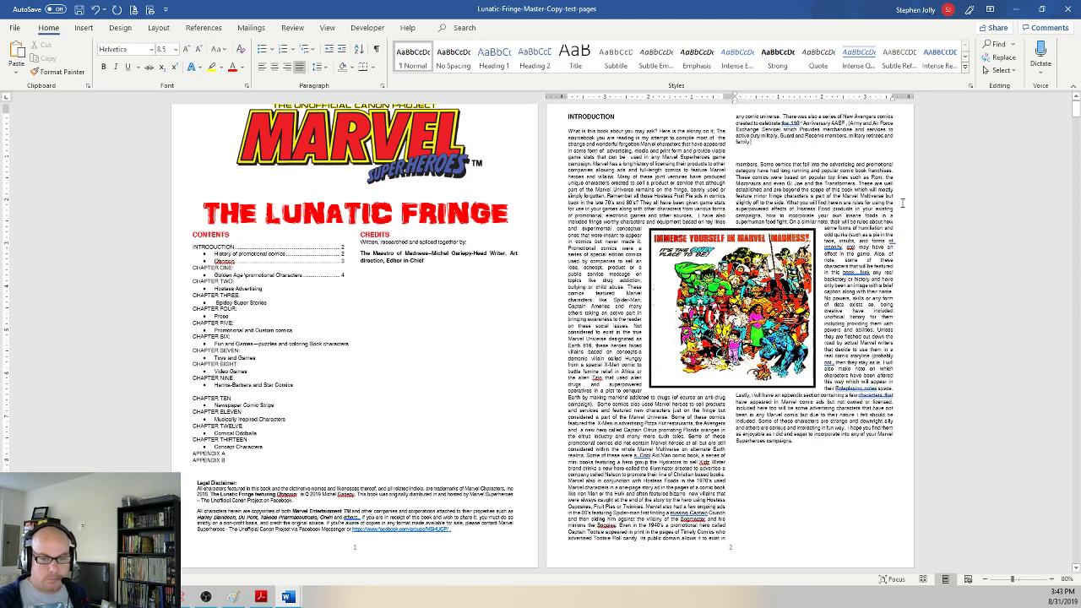
key("Delete")
key("Delete")
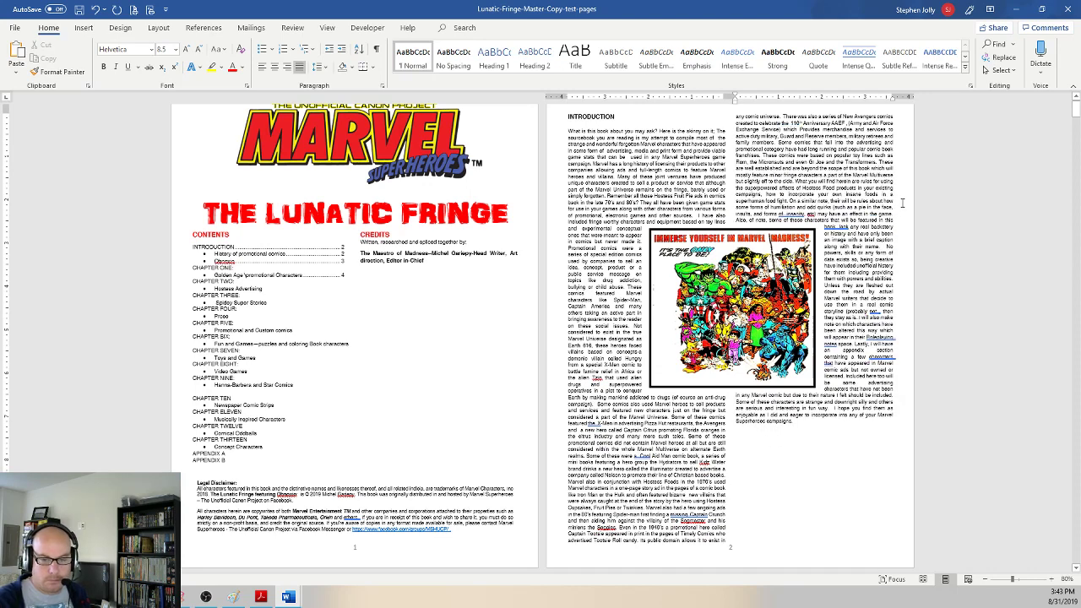
Step: Try to move the Immerse Yourself in Marvel Madness picture to the lower part of page 2's second column
left_click_drag(705, 295, 831, 494)
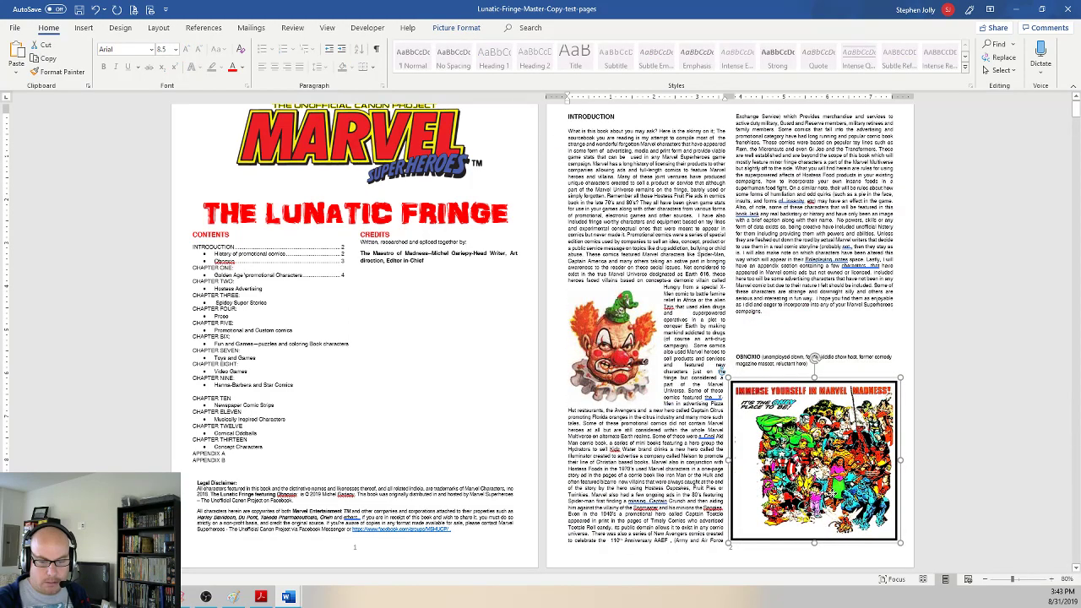
scroll(702, 321, "down", 13)
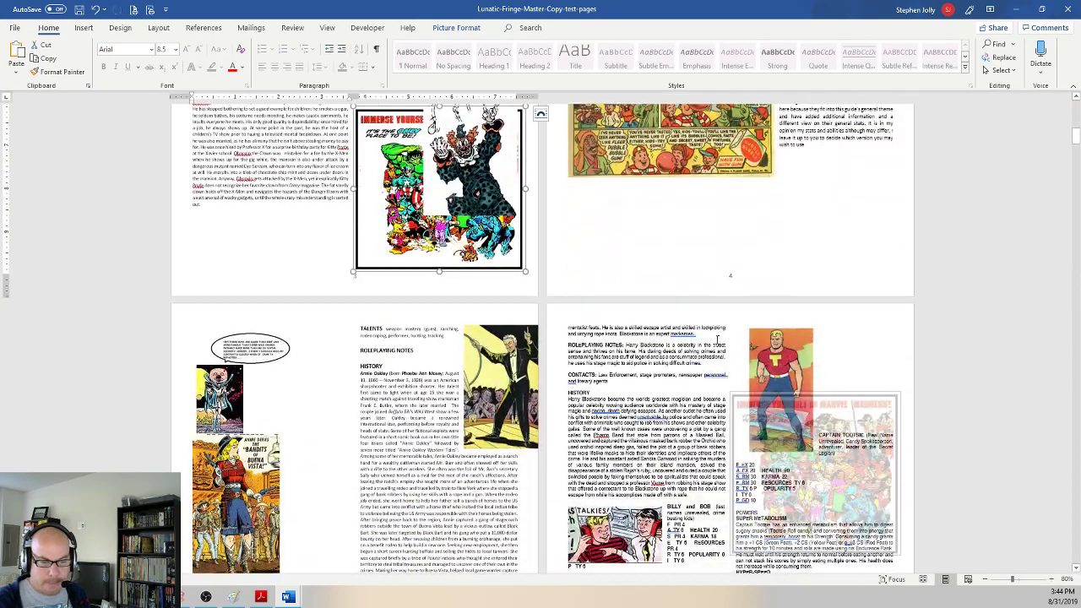
scroll(712, 336, "up", 2)
scroll(710, 335, "up", 11)
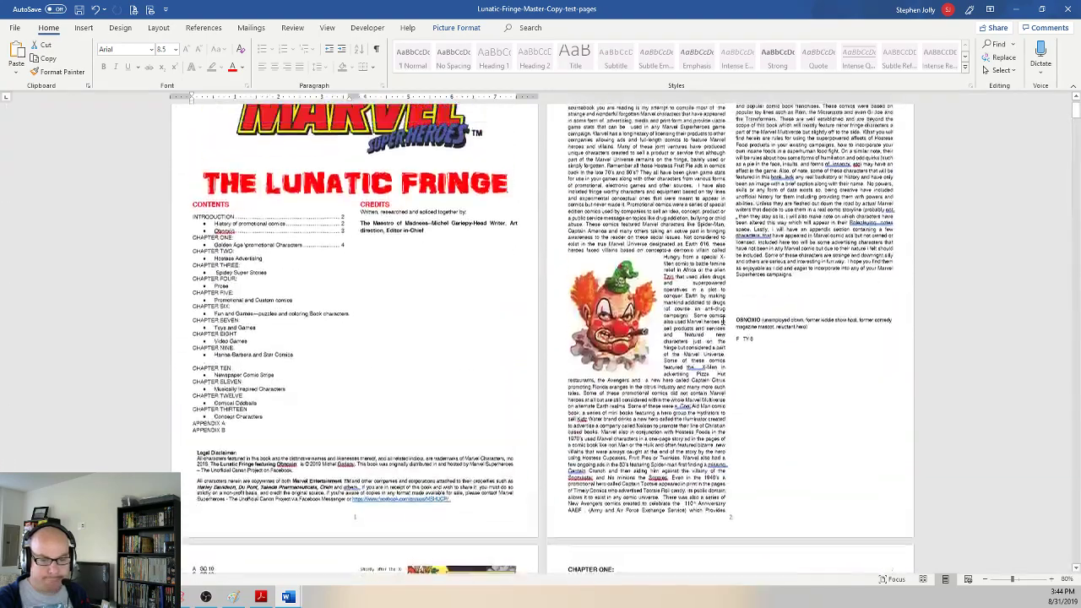
Step: Remove the Immerse Yourself in Marvel Madness picture that overlaps the clown artwork on page 3
scroll(741, 352, "down", 9)
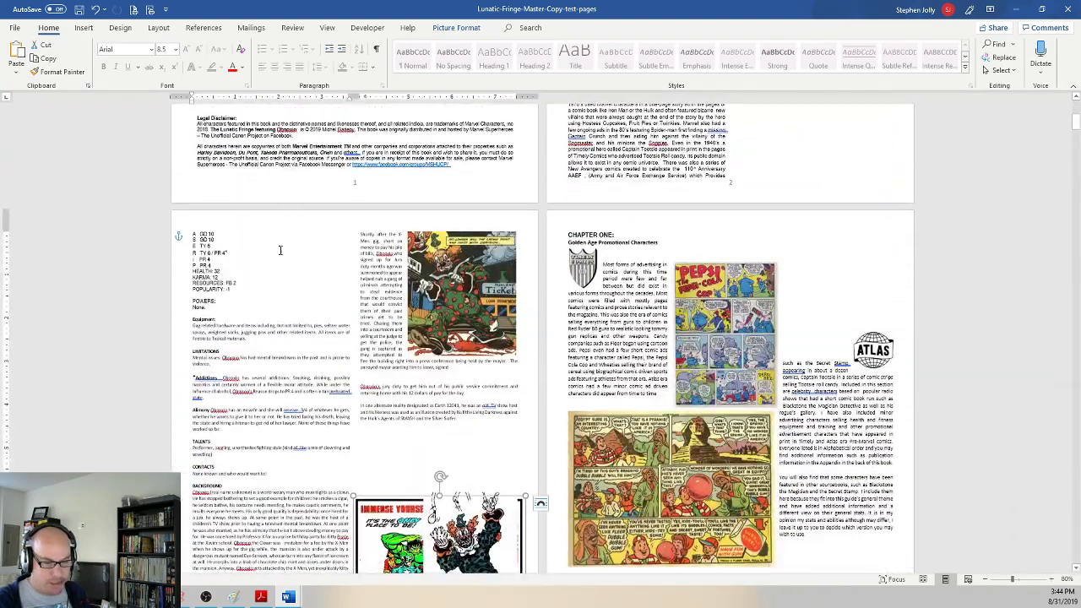
scroll(380, 468, "down", 3)
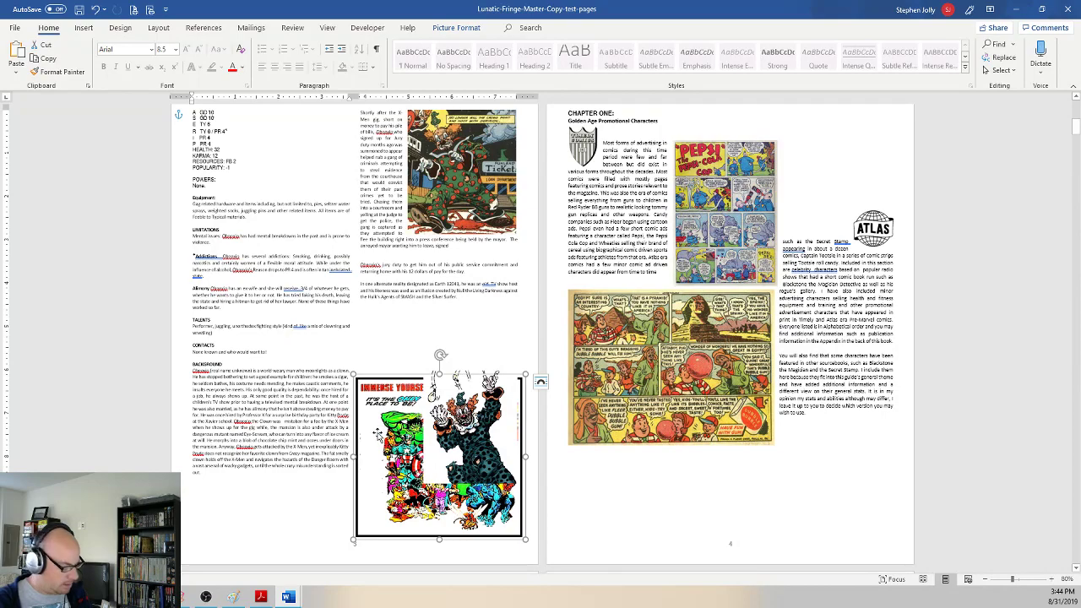
scroll(380, 437, "up", 6)
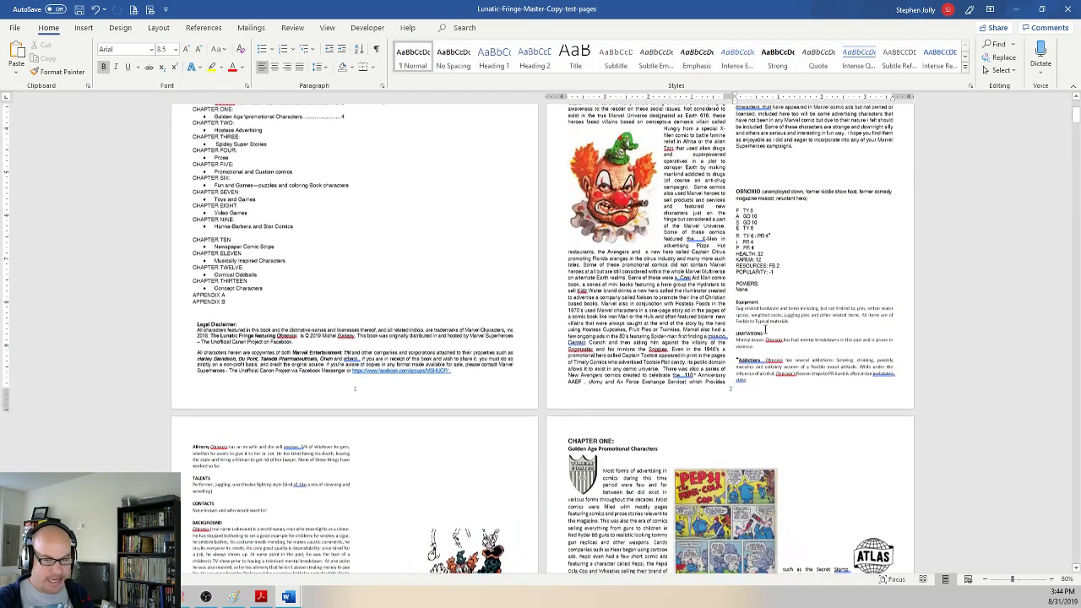
Step: Paste the Immerse Yourself in Marvel Madness picture below the Introduction text in page 2's second column
left_click(731, 284)
scroll(731, 284, "up", 2)
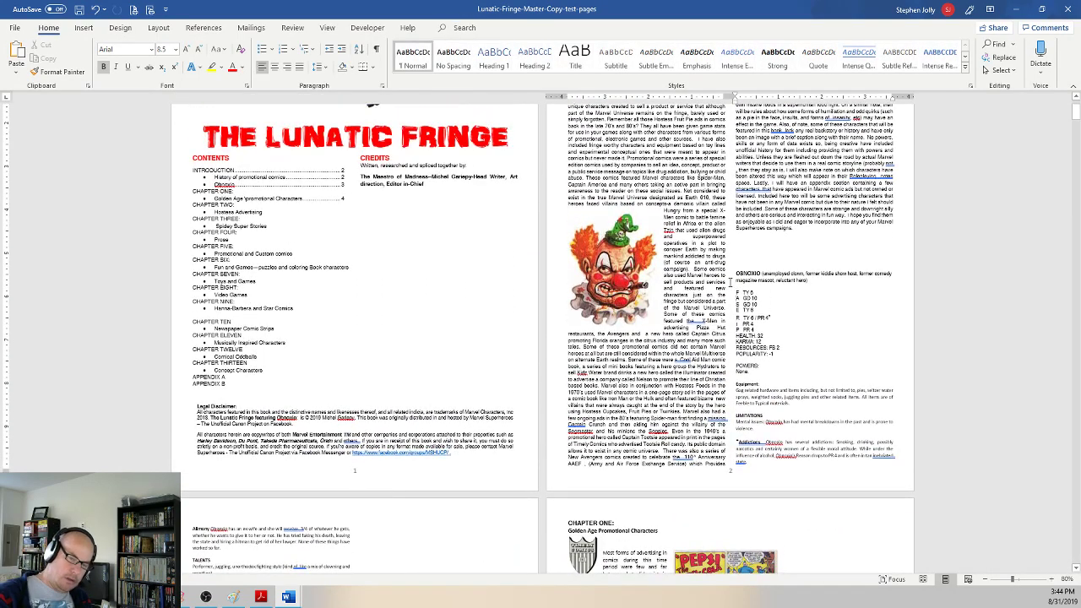
scroll(731, 278, "up", 1)
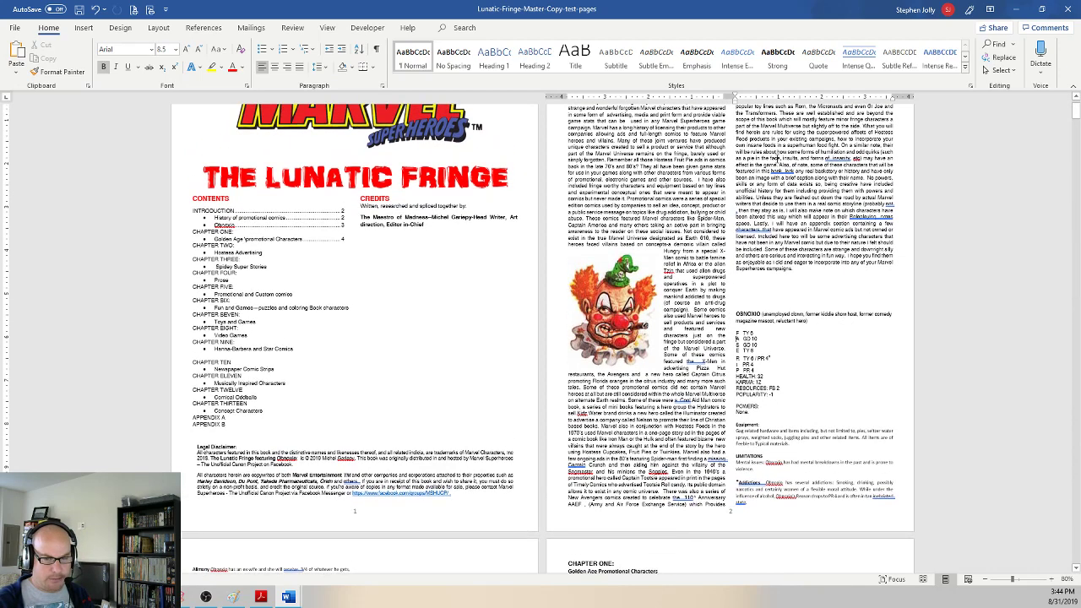
scroll(650, 137, "up", 2)
left_click(649, 137)
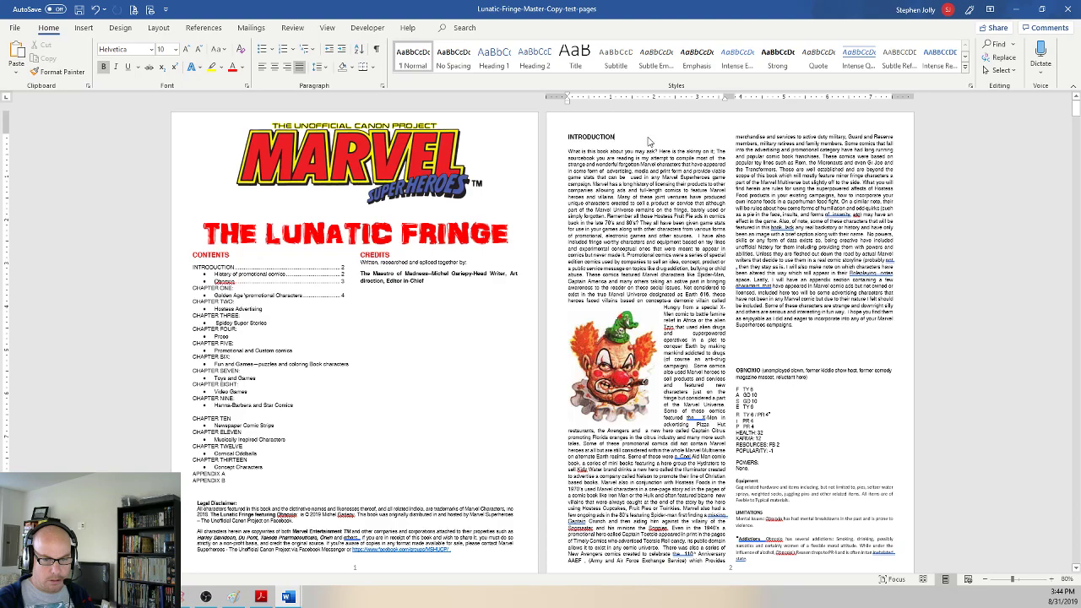
key("ctrl+v")
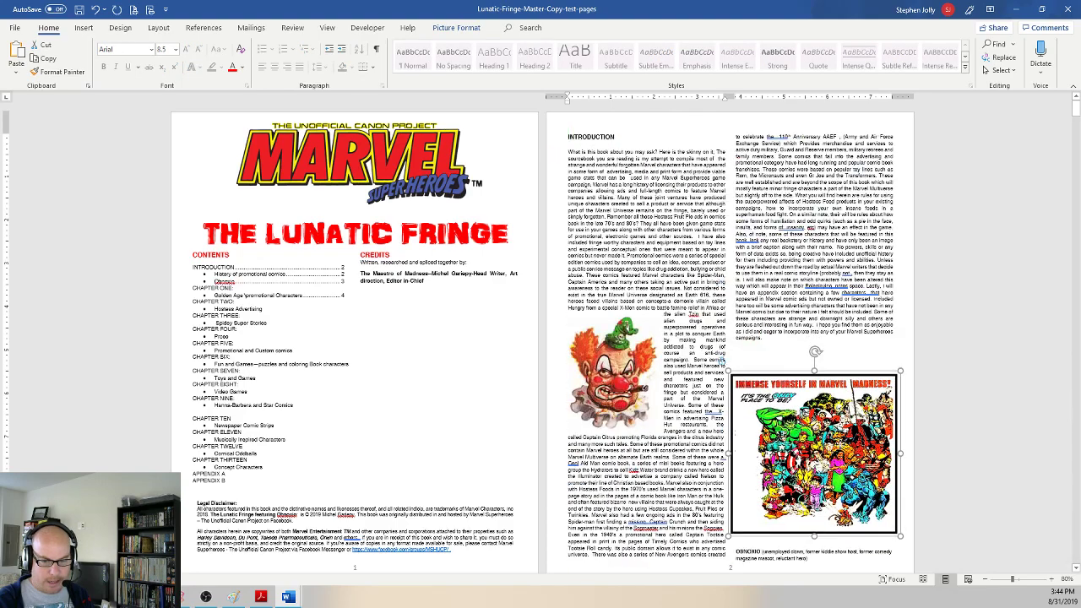
left_click(747, 397)
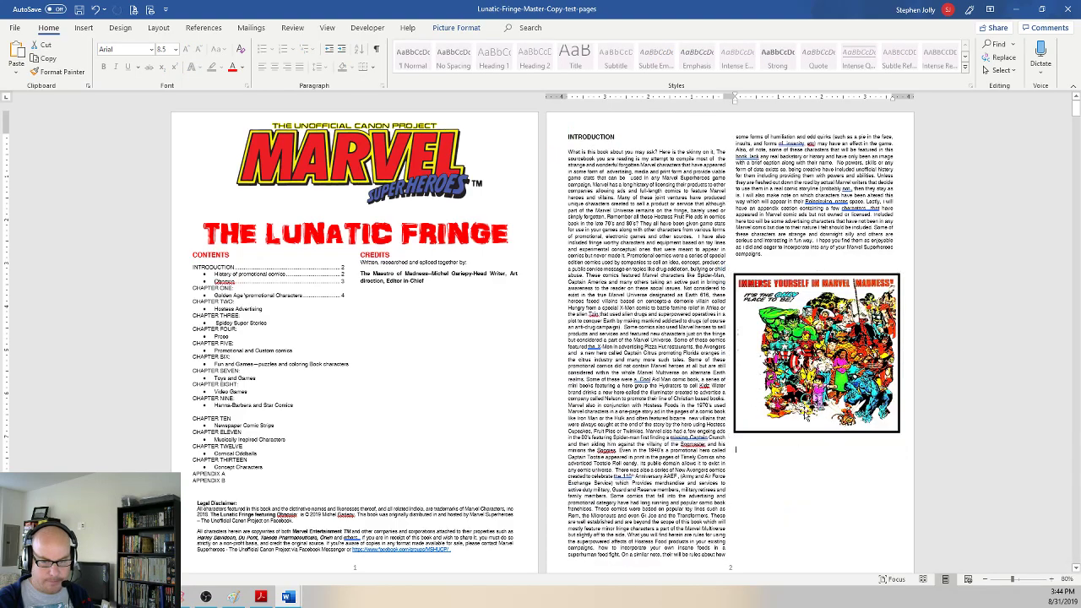
Step: Show the formatting marks and insert a page break before the OBNOXIO entry, after the picture on page 2
scroll(294, 195, "down", 6)
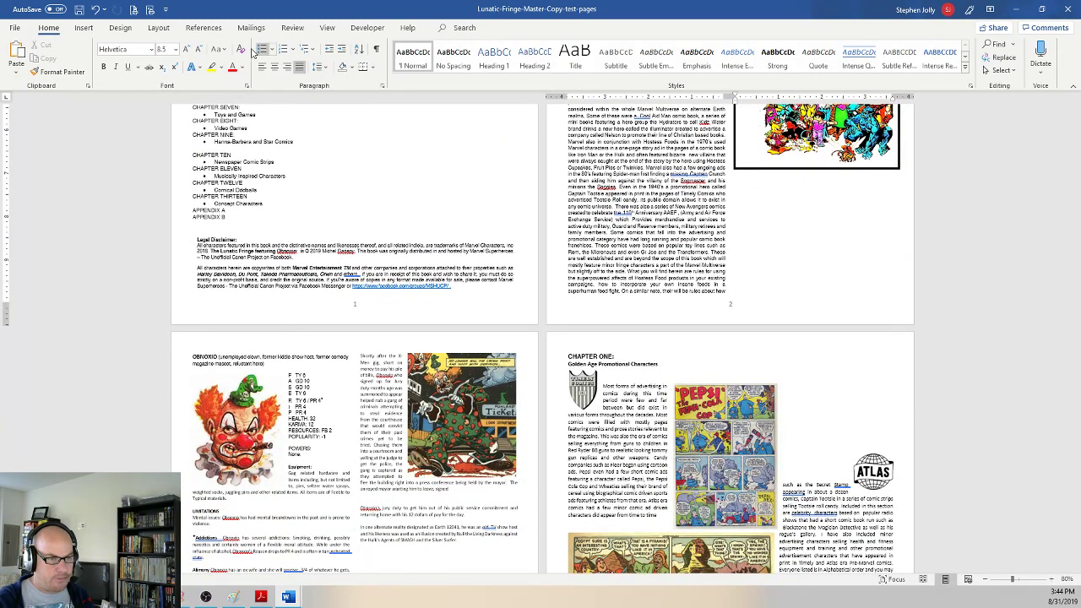
left_click(377, 48)
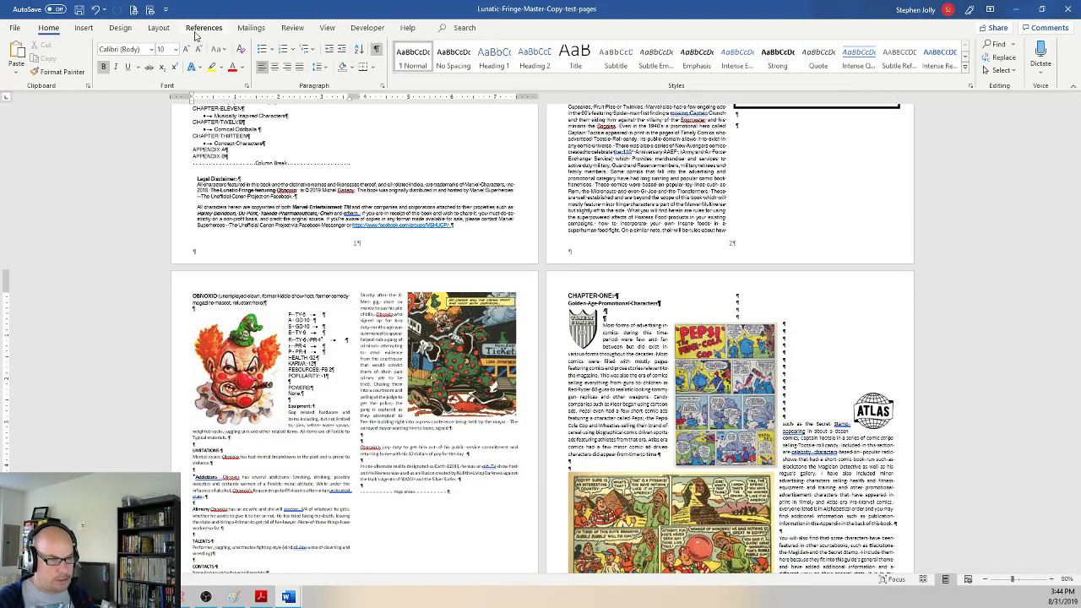
left_click(154, 27)
left_click(160, 46)
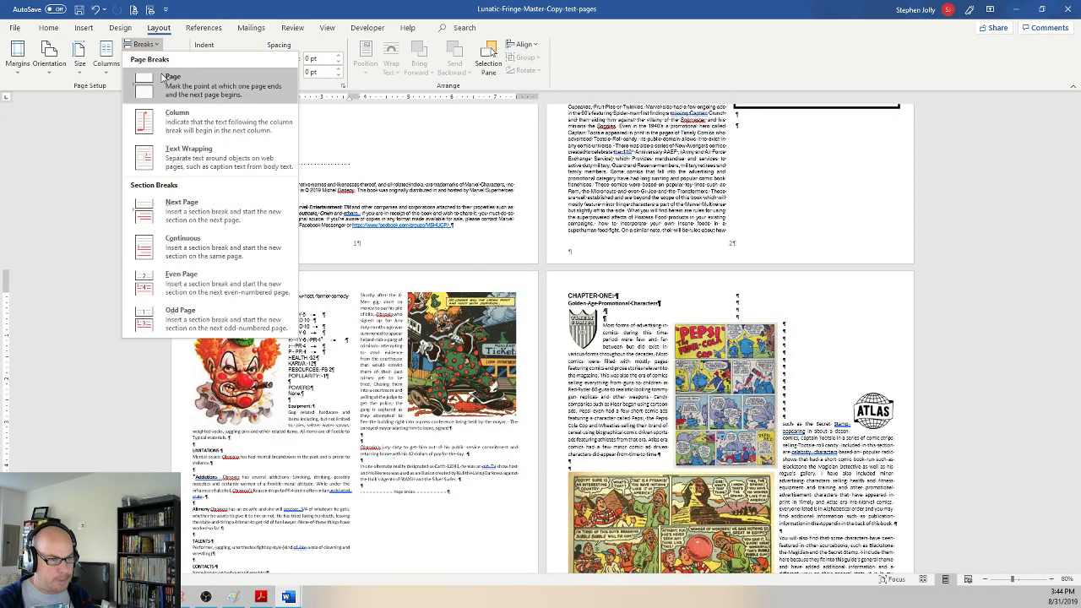
left_click(164, 76)
scroll(429, 280, "up", 3)
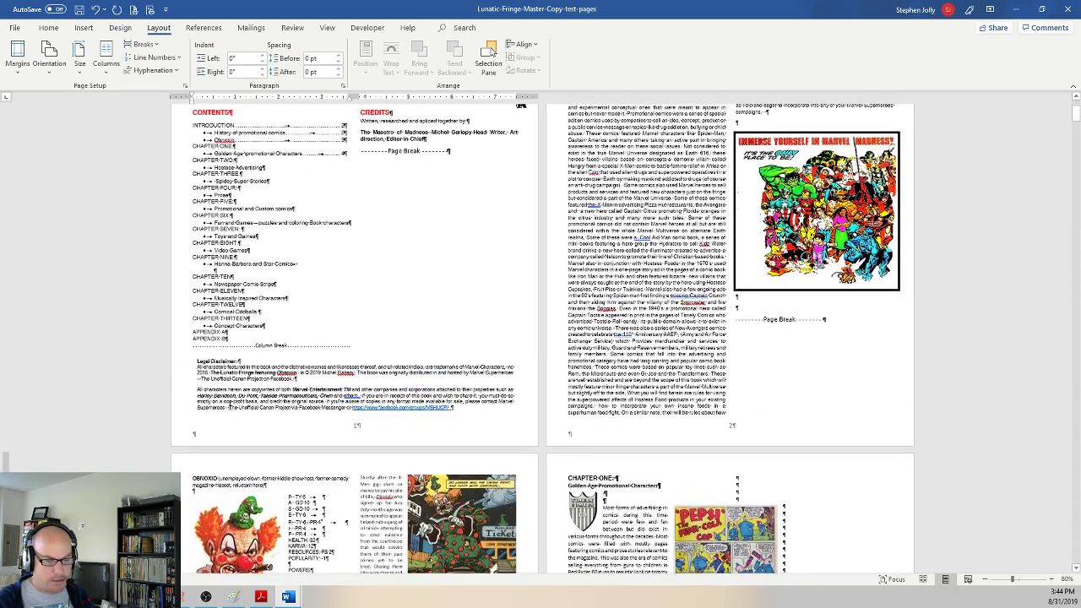
scroll(540, 337, "down", 5)
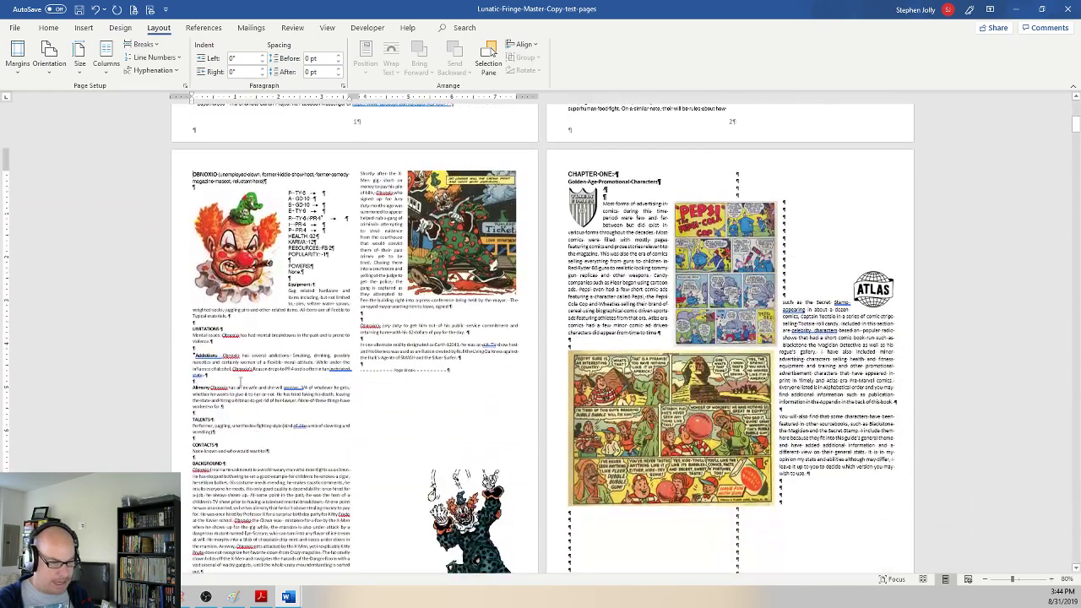
scroll(541, 338, "up", 7)
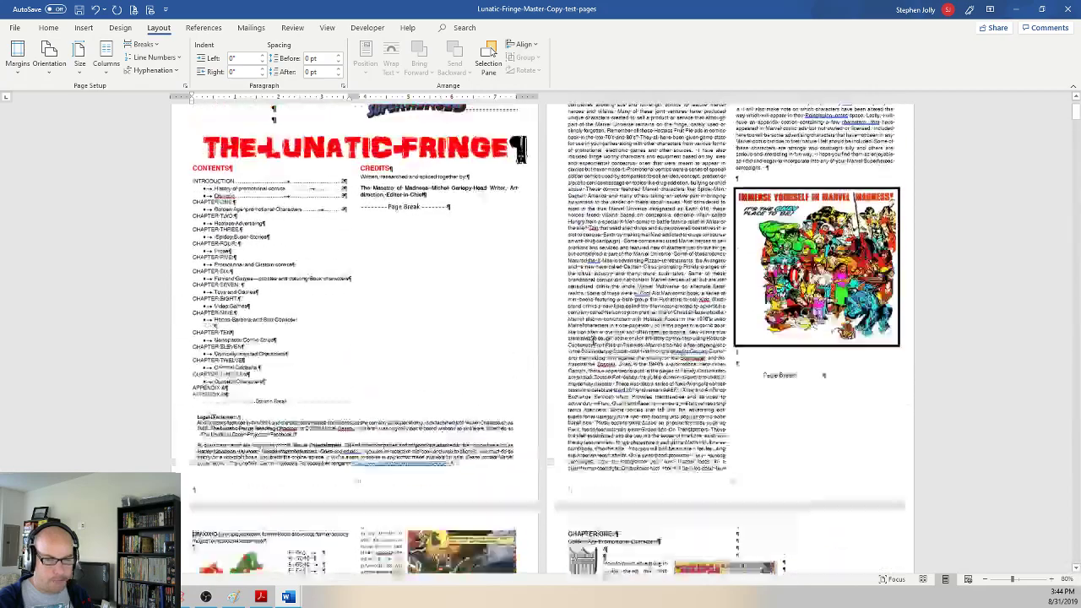
scroll(768, 365, "up", 1)
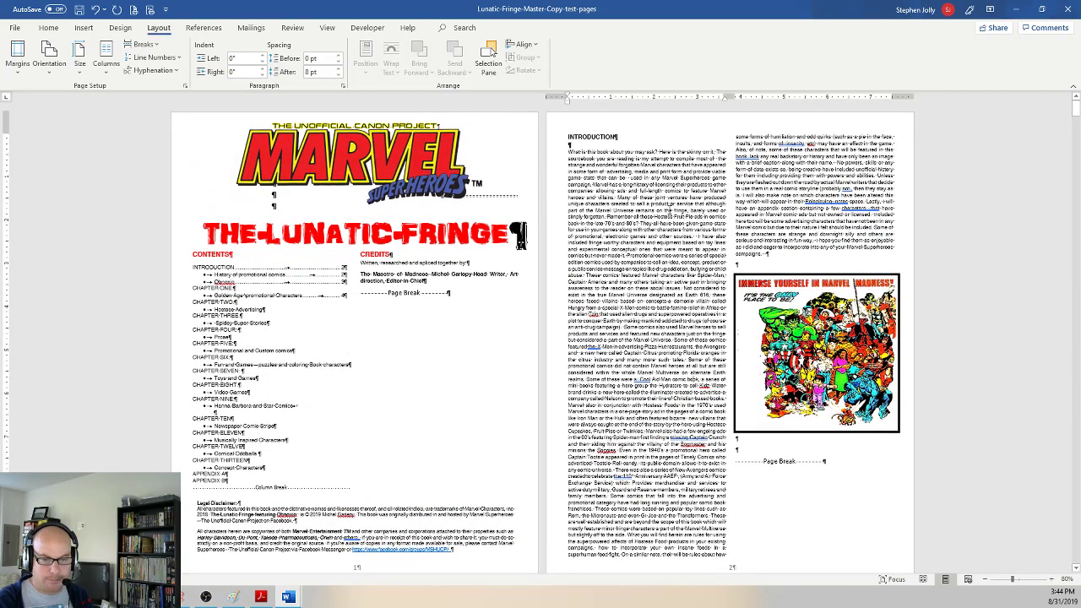
left_click(557, 140)
key("ctrl+b")
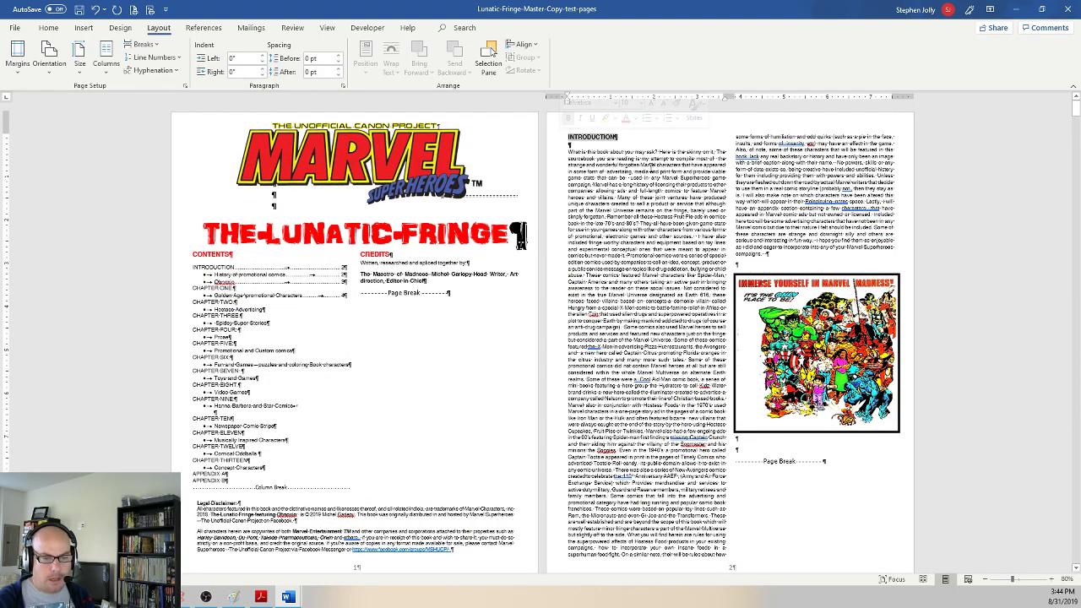
left_click(651, 167)
scroll(619, 238, "down", 1)
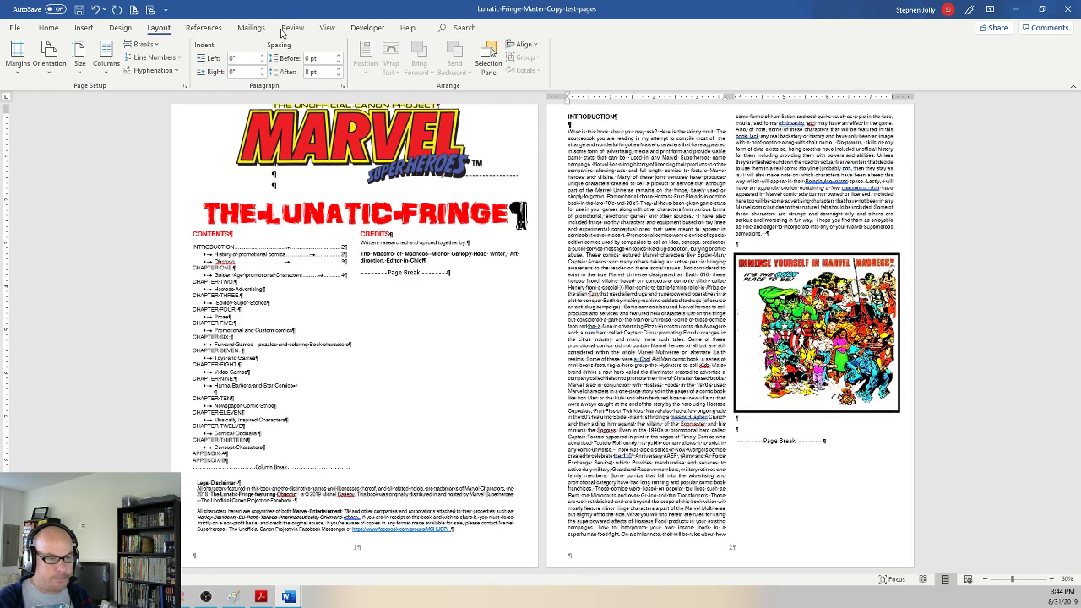
Step: Hide the formatting marks and save the document
left_click(49, 27)
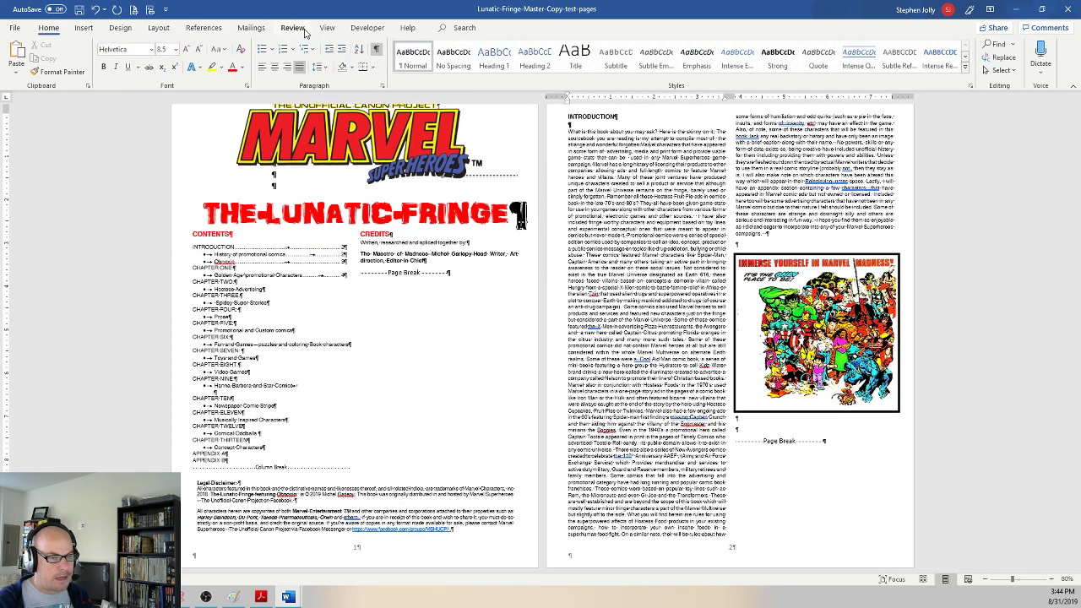
left_click(376, 48)
scroll(609, 157, "up", 1)
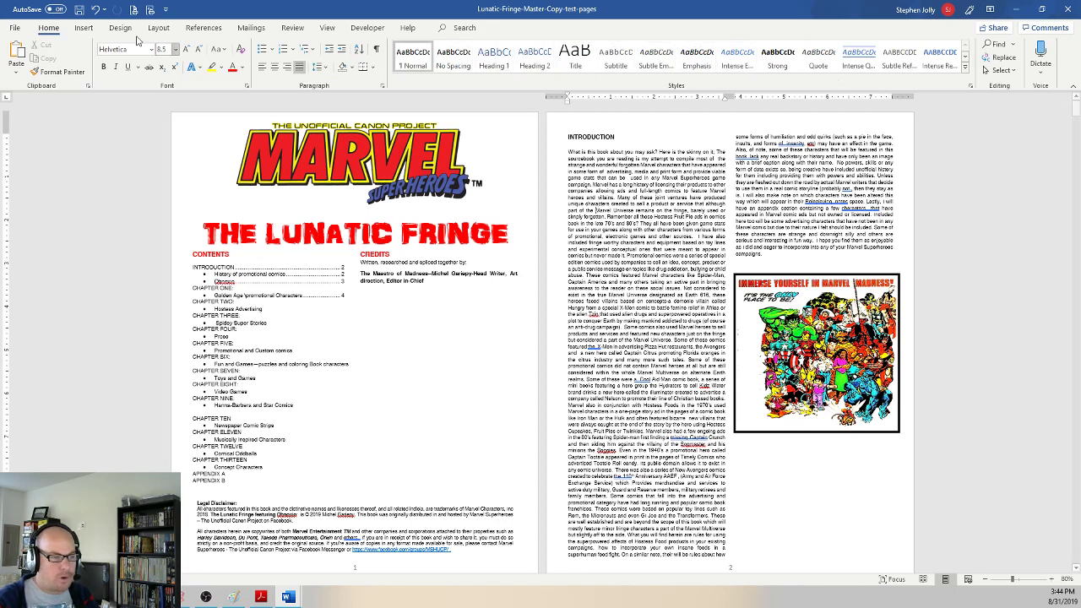
left_click(79, 9)
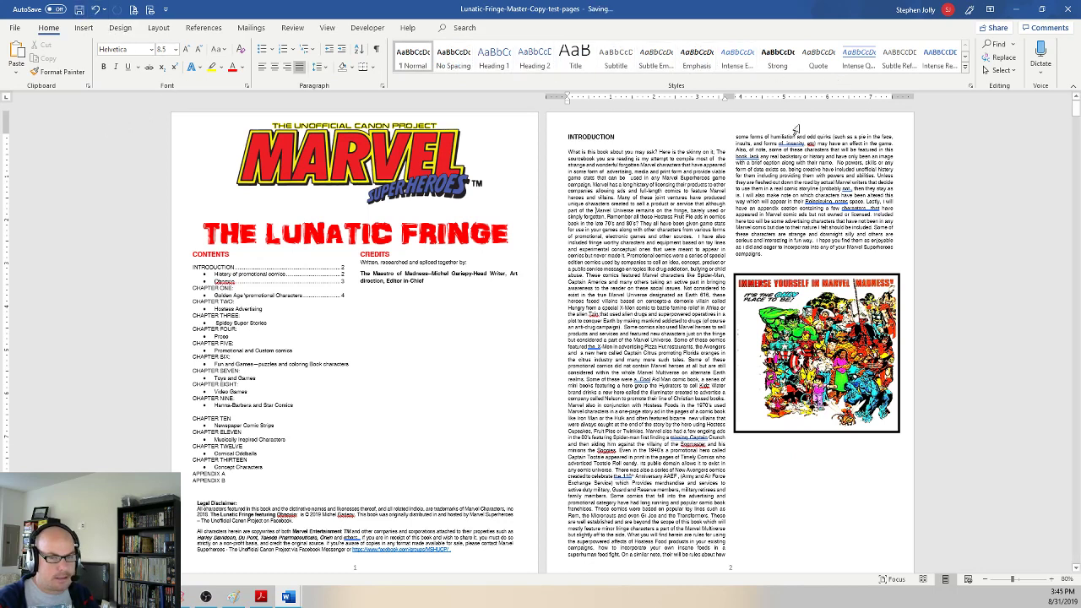
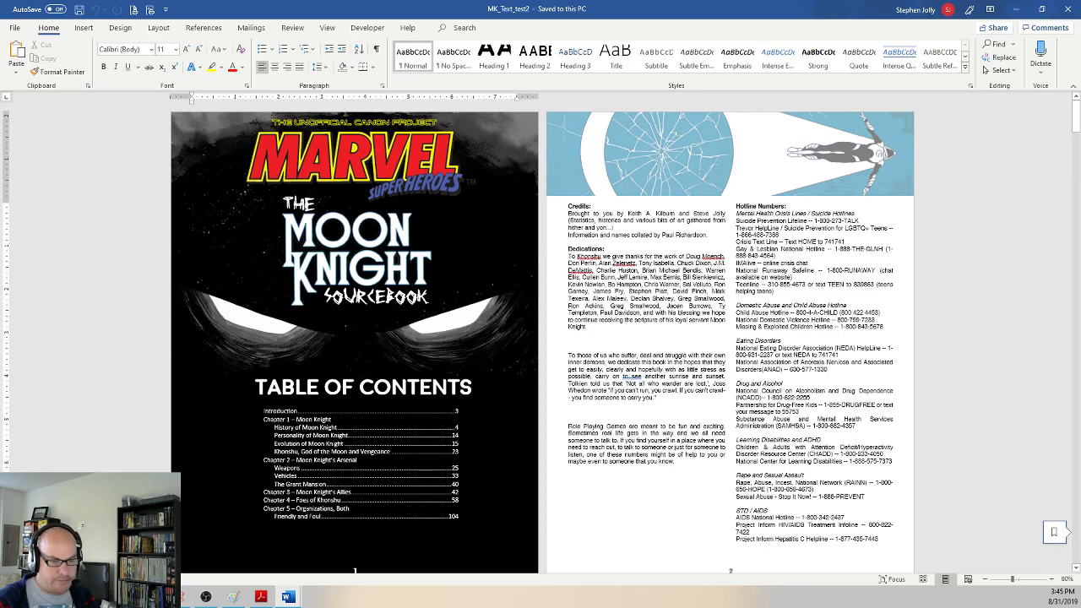
Step: In the MK_Text_test2 document, examine the styles used for the INTRODUCTION and CHAPTER 1: MOON KNIGHT headings
scroll(731, 397, "down", 2)
scroll(731, 397, "down", 7)
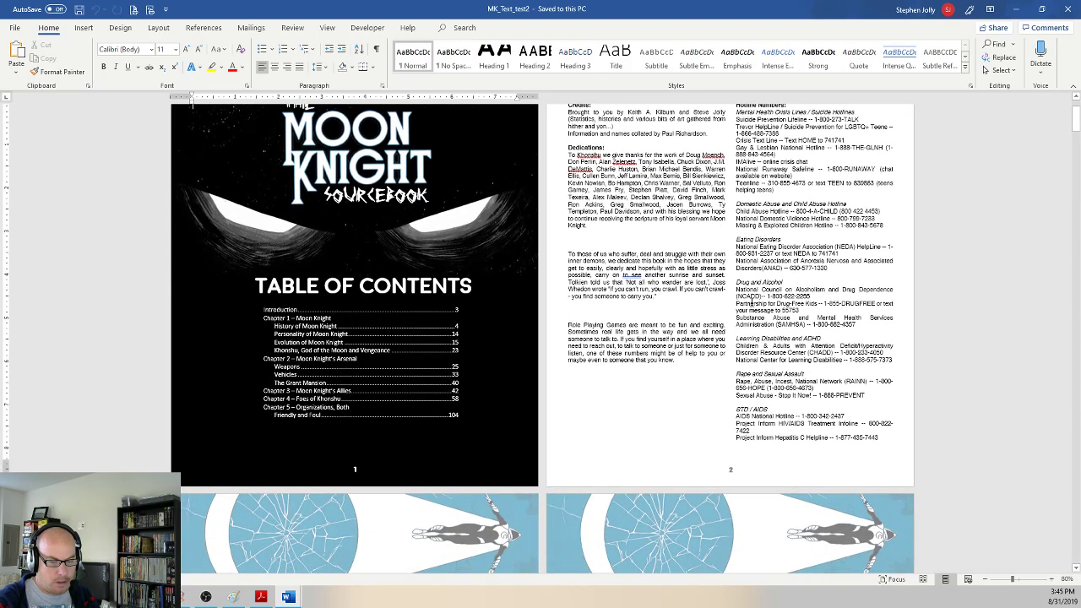
scroll(646, 272, "down", 1)
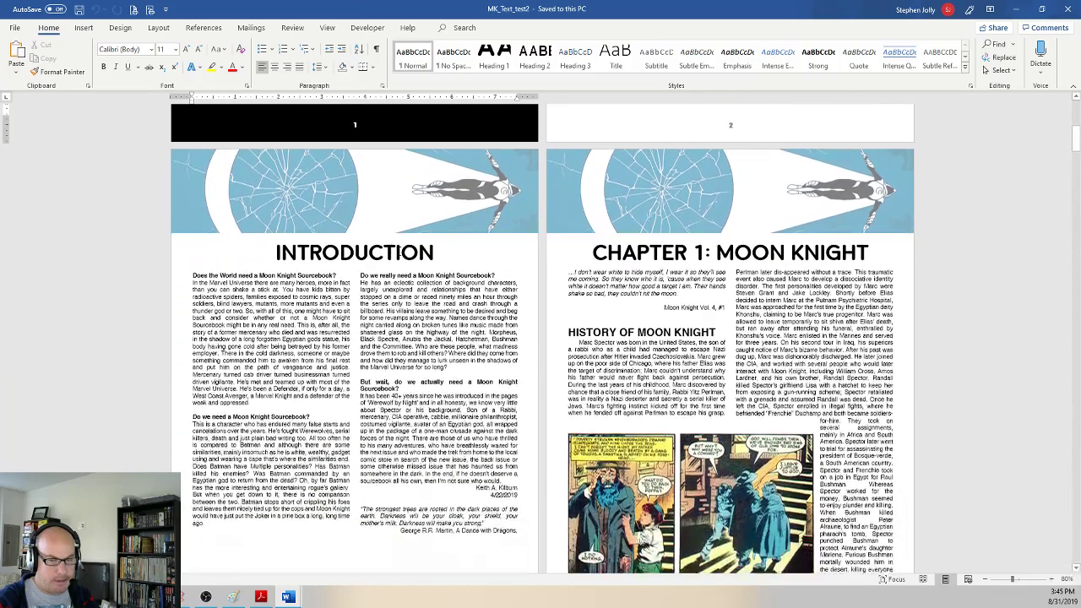
left_click(296, 251)
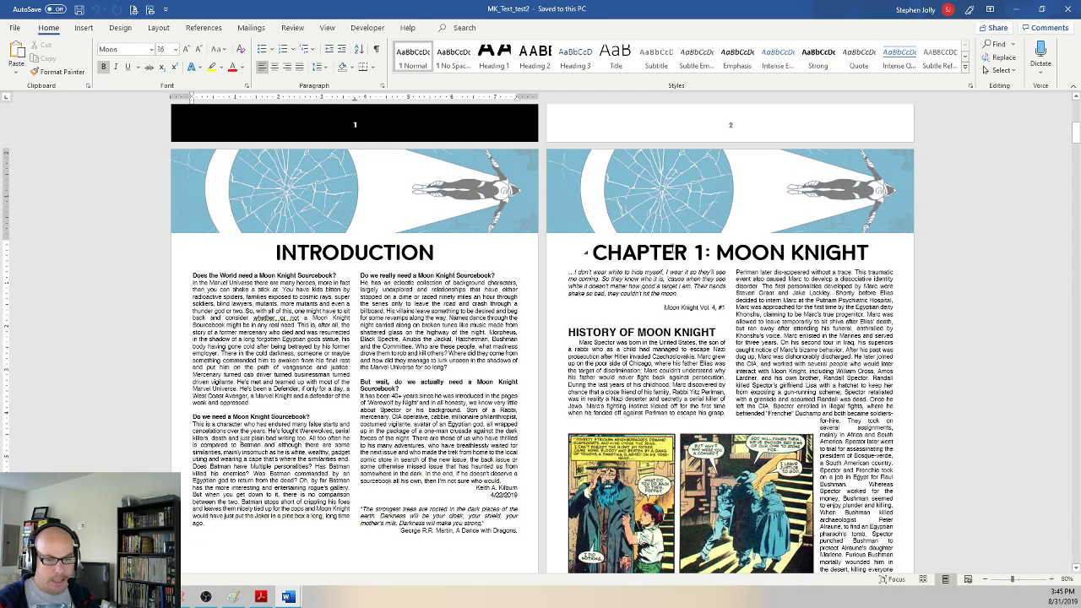
left_click(584, 252)
scroll(420, 186, "down", 4)
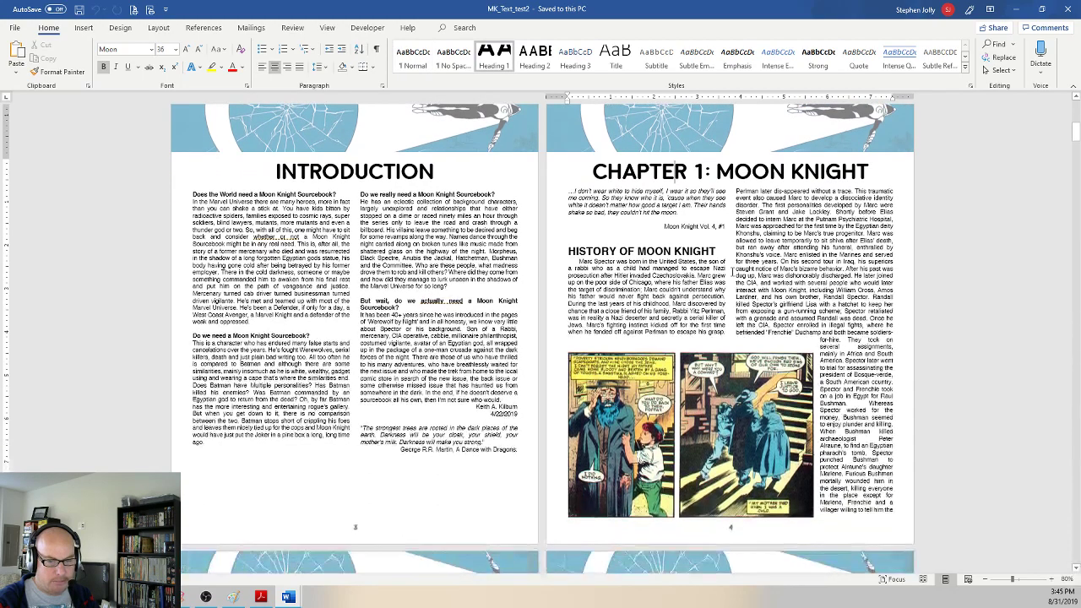
scroll(420, 186, "up", 2)
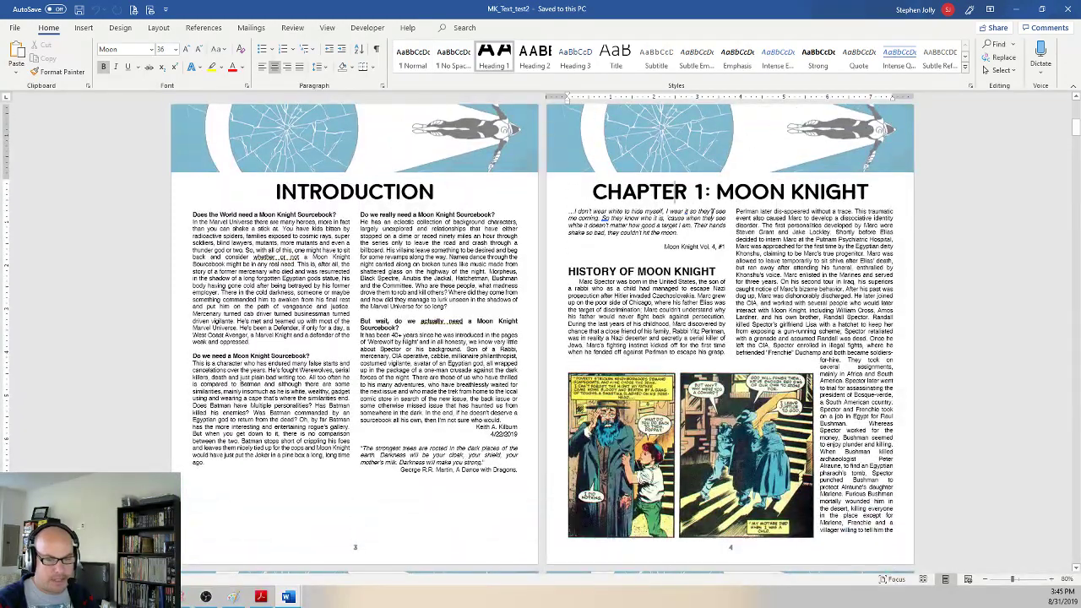
Step: Look through the Moon Knight chapter's page layouts and check the heading styles of the Chapter 2 title, Moon Knight's Armory
scroll(1078, 375, "down", 10)
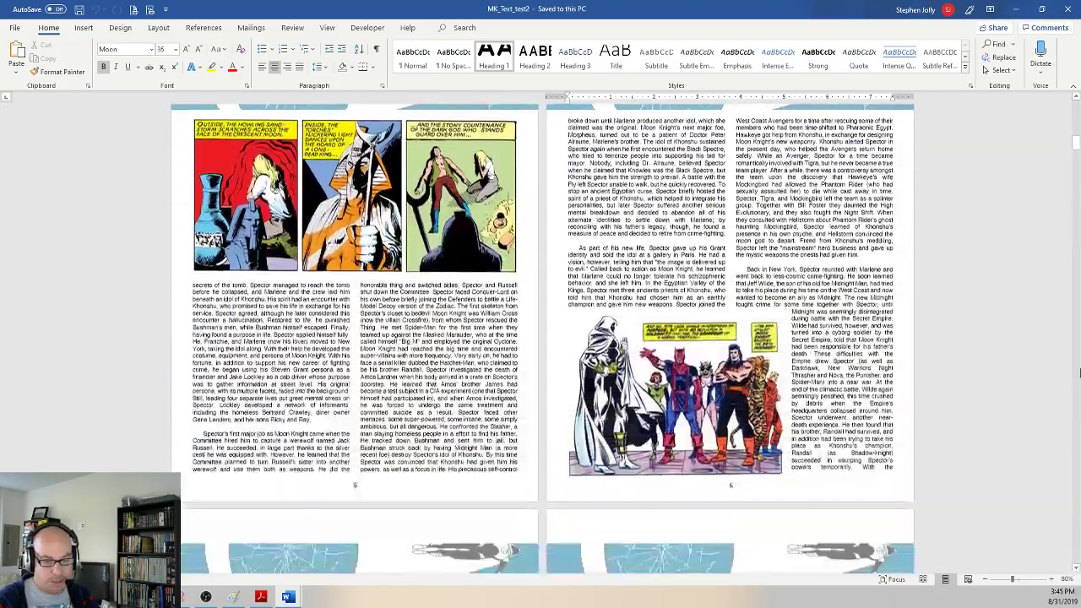
scroll(1078, 375, "down", 10)
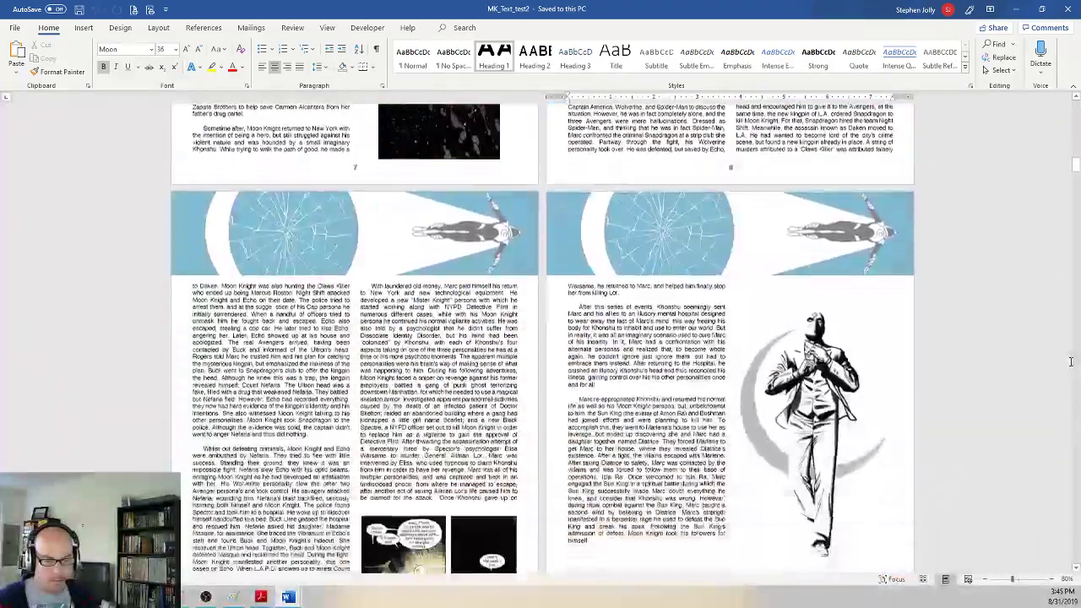
scroll(1070, 362, "down", 10)
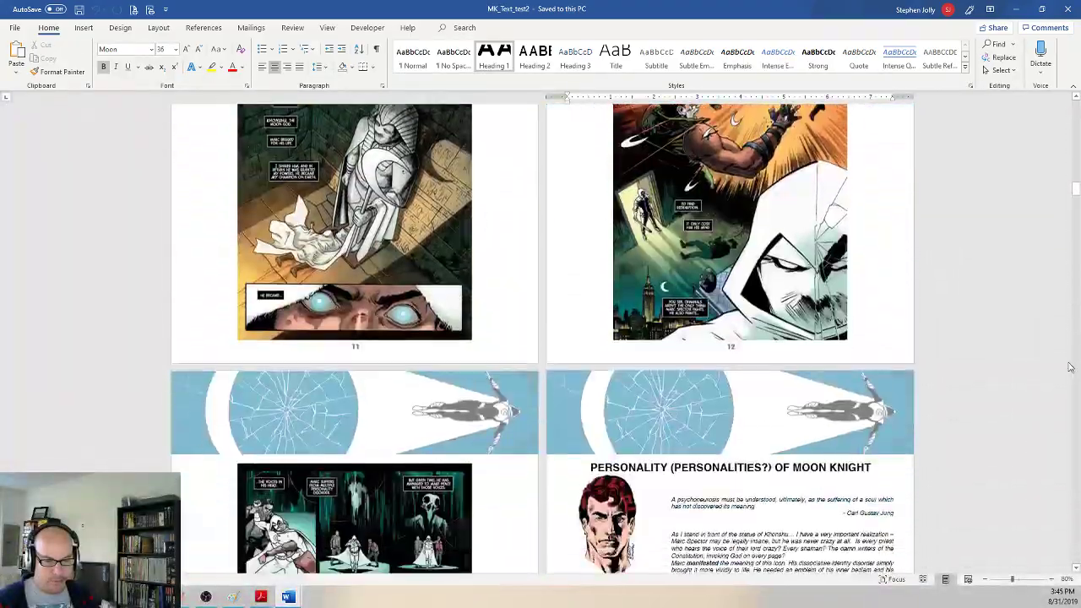
scroll(1068, 362, "down", 10)
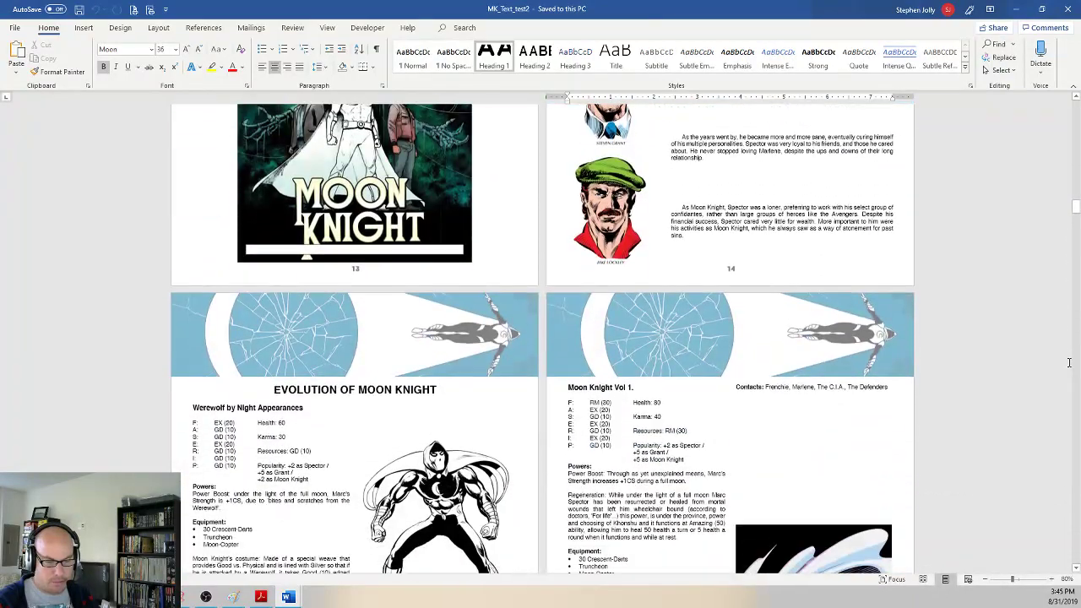
scroll(1068, 363, "down", 10)
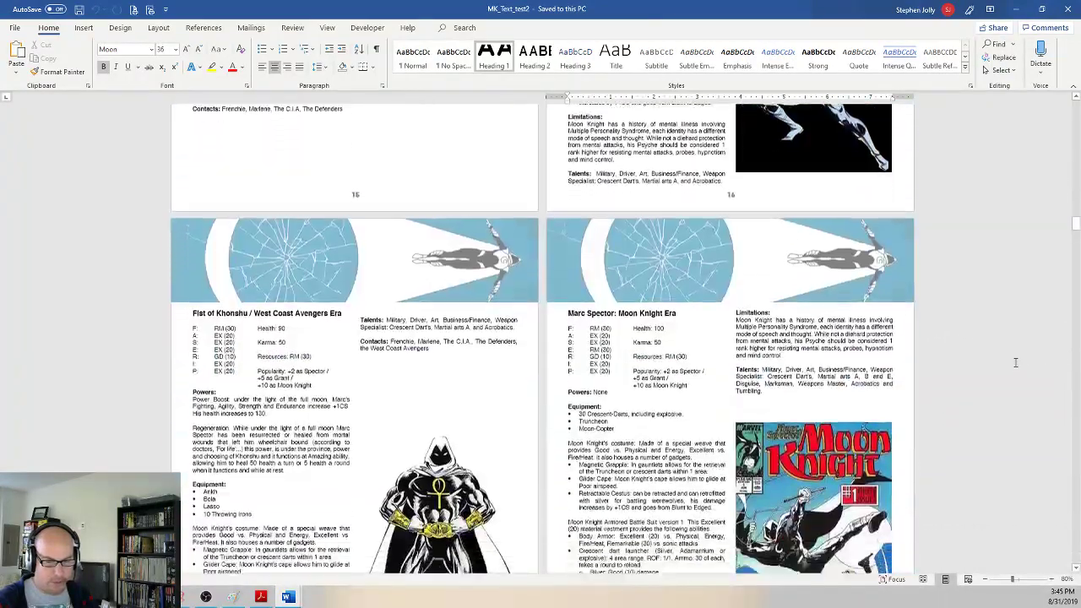
scroll(1053, 356, "down", 15)
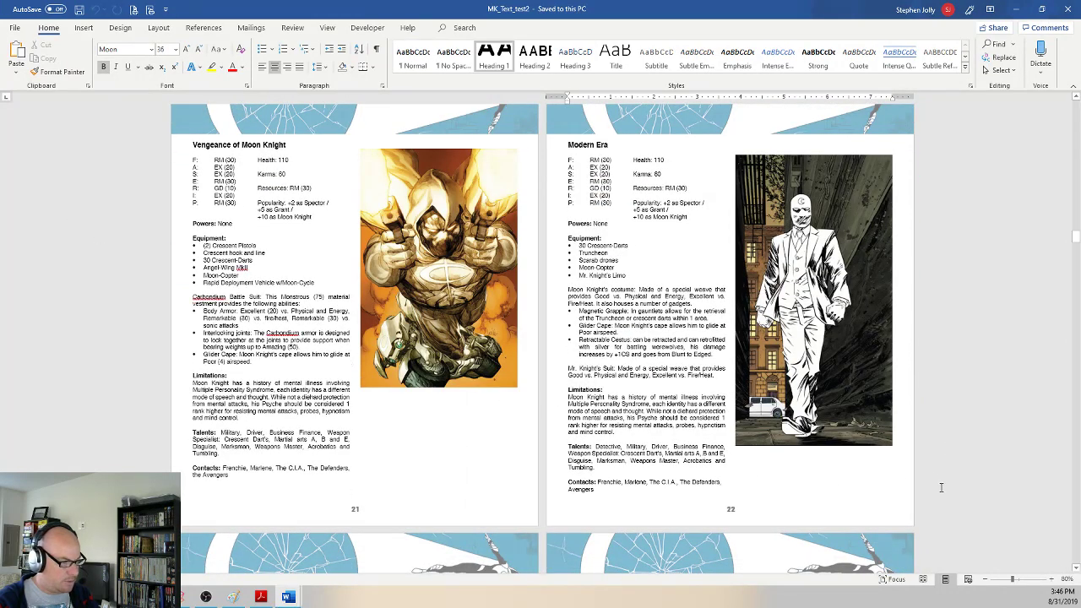
scroll(1077, 488, "down", 7)
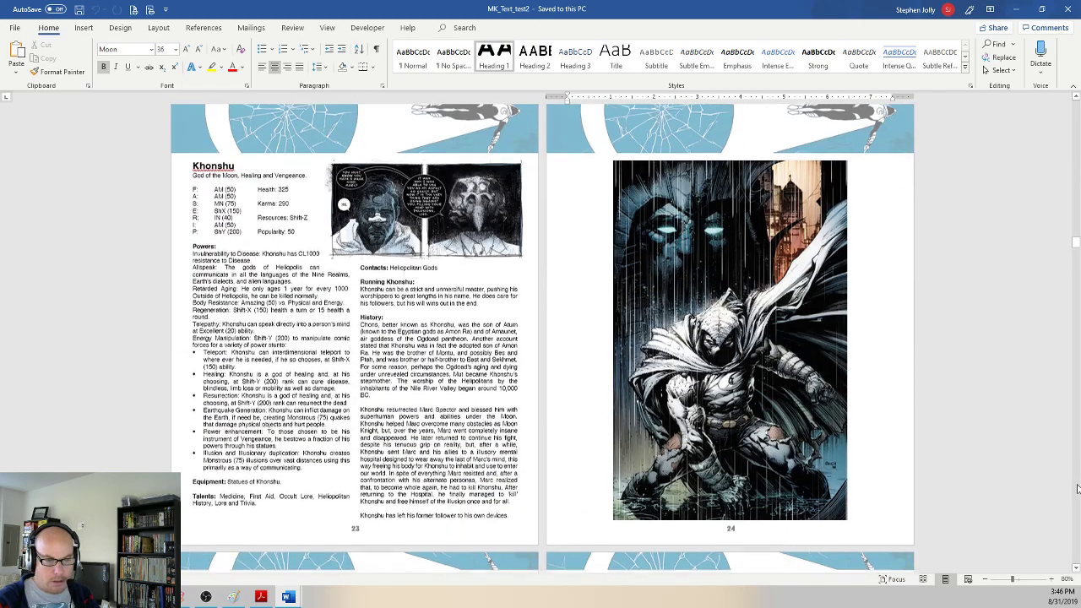
scroll(1076, 488, "down", 7)
left_click(320, 224)
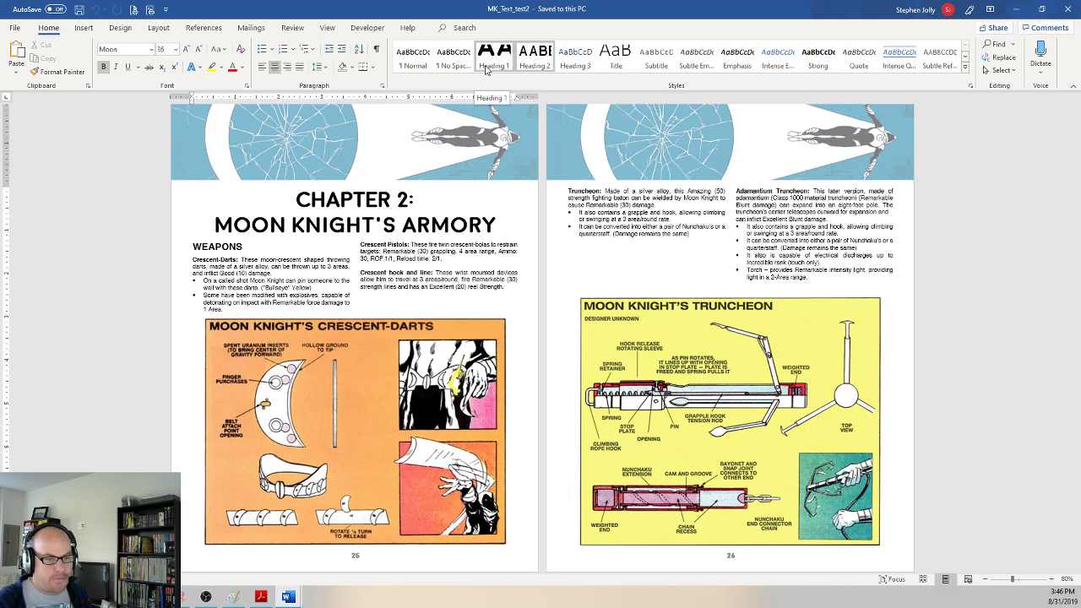
left_click(352, 199)
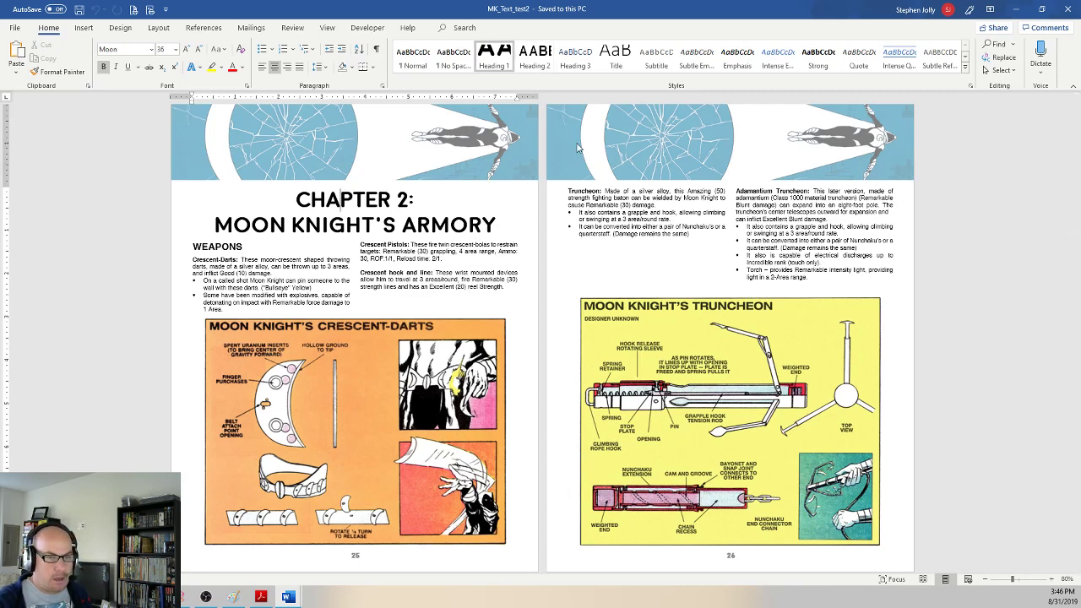
Step: Go back through Chapter 1 and check the style of the EVOLUTION OF MOON KNIGHT heading
scroll(662, 262, "up", 5)
scroll(662, 261, "up", 10)
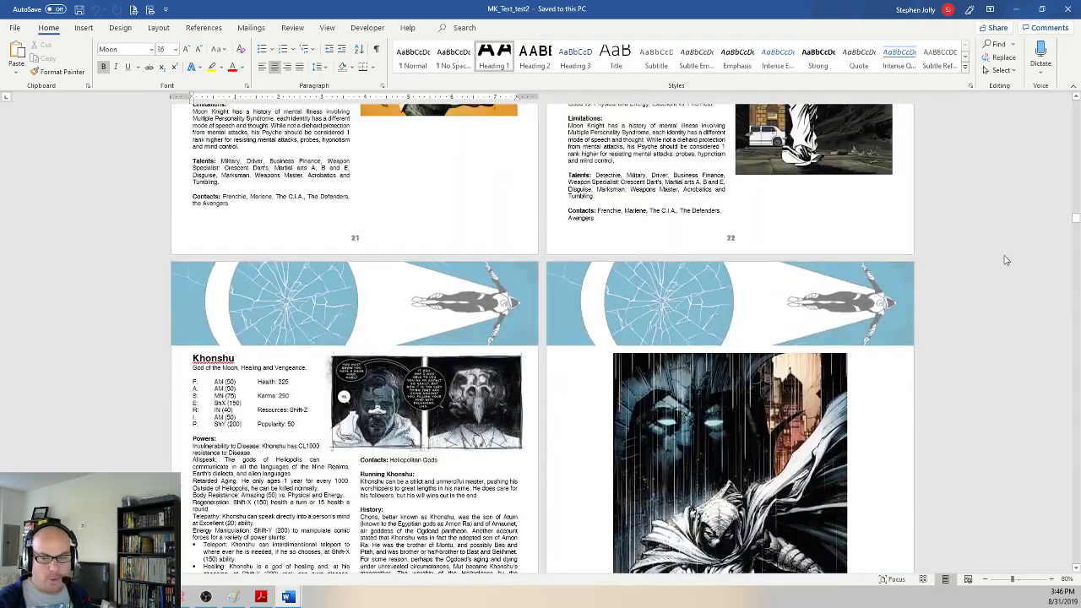
left_click_drag(1077, 224, 1075, 173)
scroll(404, 416, "down", 1)
left_click(378, 412)
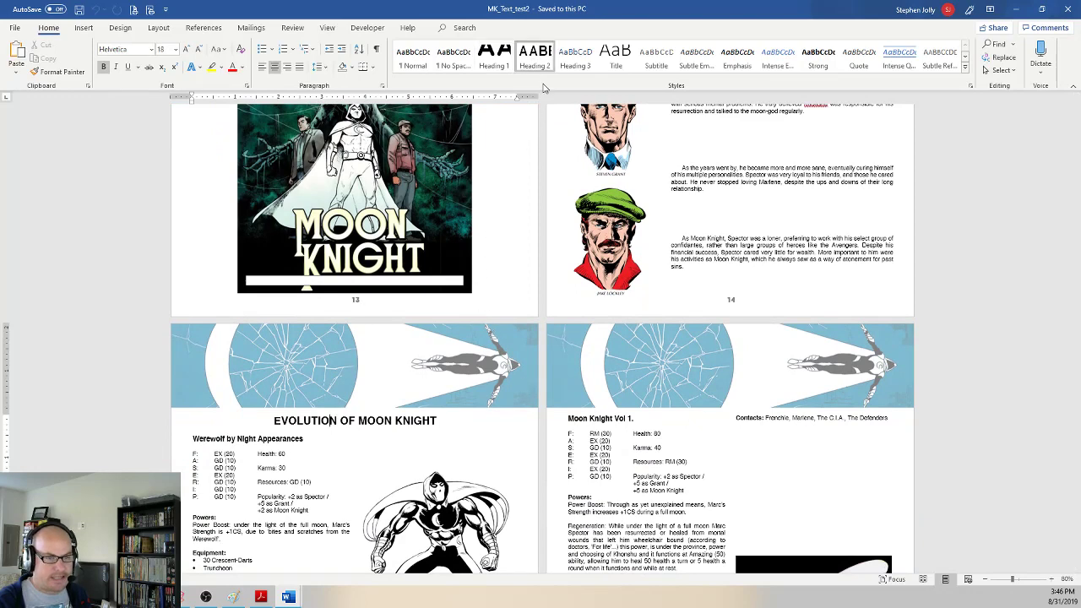
scroll(697, 221, "up", 2)
scroll(696, 222, "up", 4)
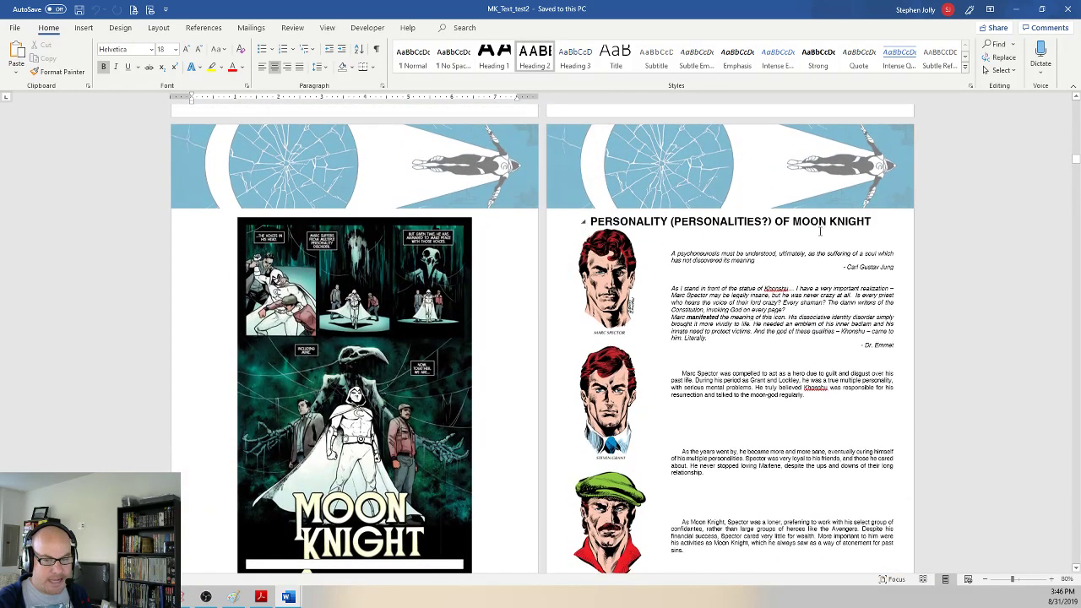
Step: Go back to the start of Chapter 1 and check the style of the HISTORY OF MOON KNIGHT heading
scroll(819, 230, "up", 17)
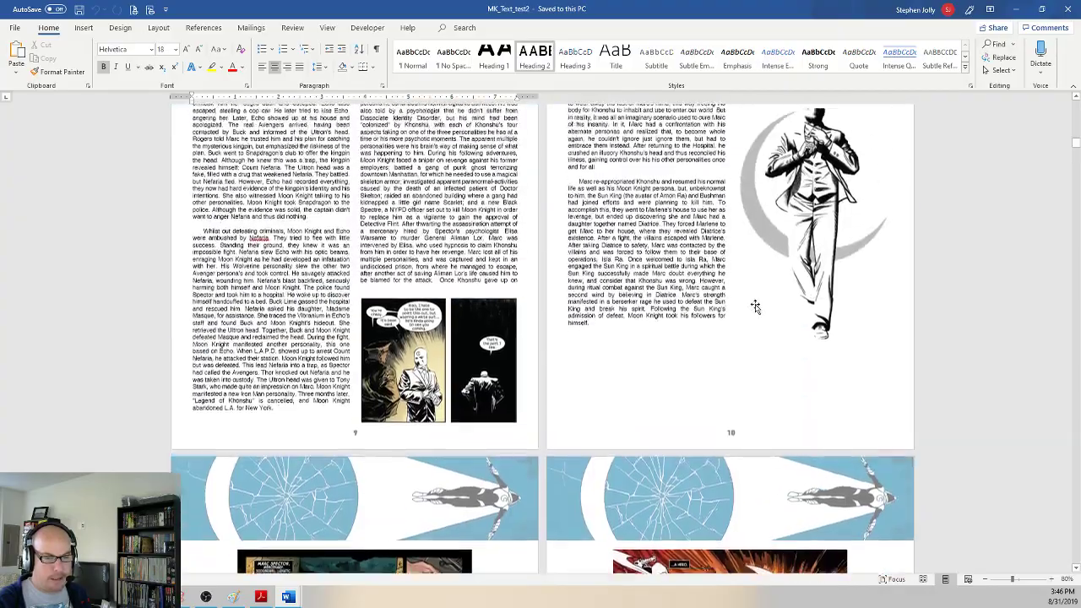
scroll(755, 307, "up", 20)
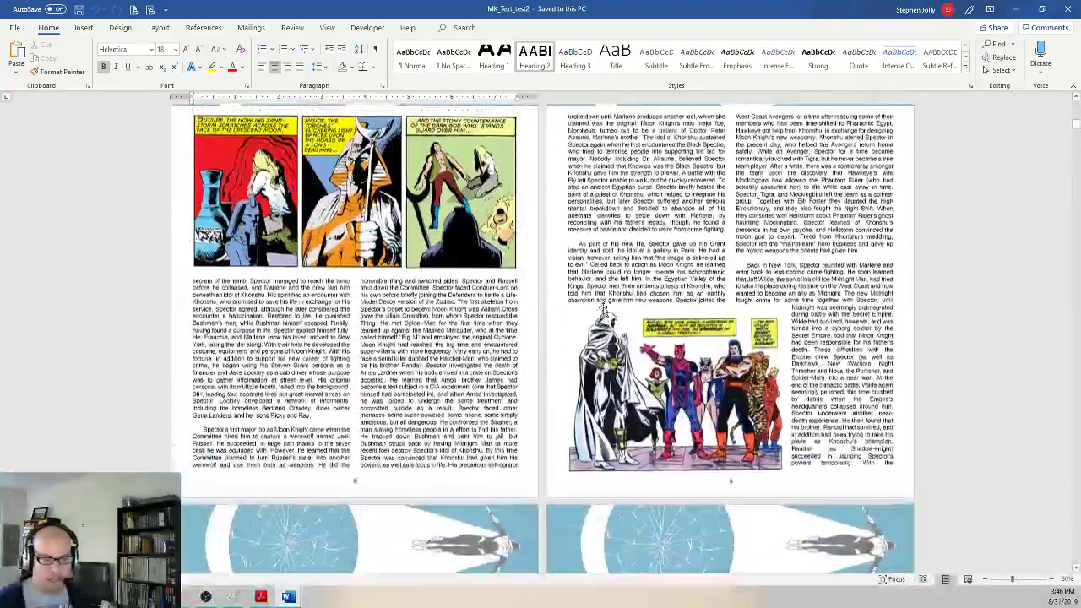
scroll(603, 310, "up", 20)
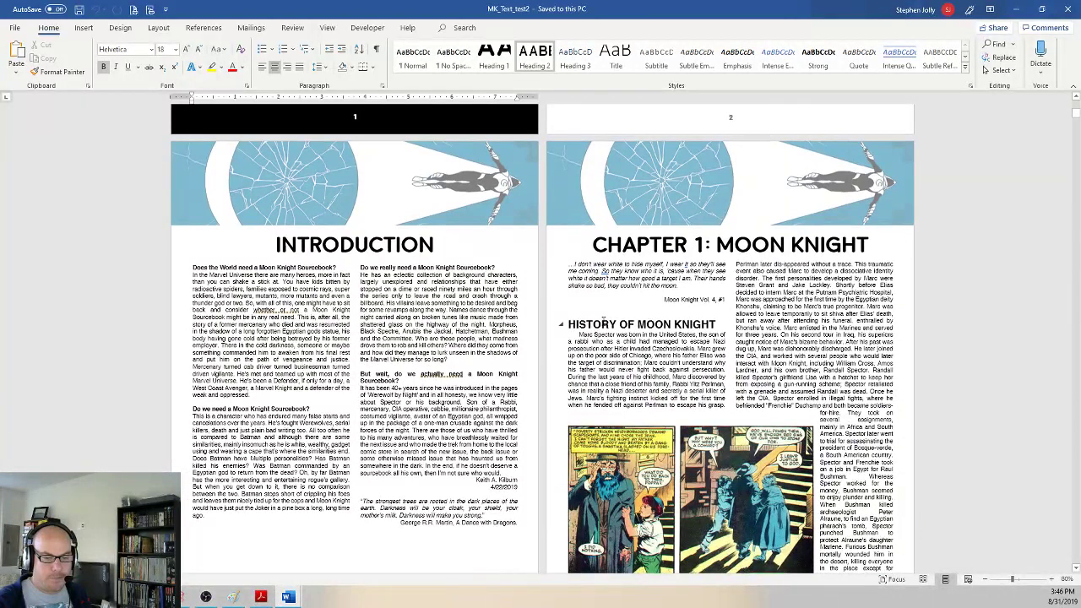
left_click(603, 321)
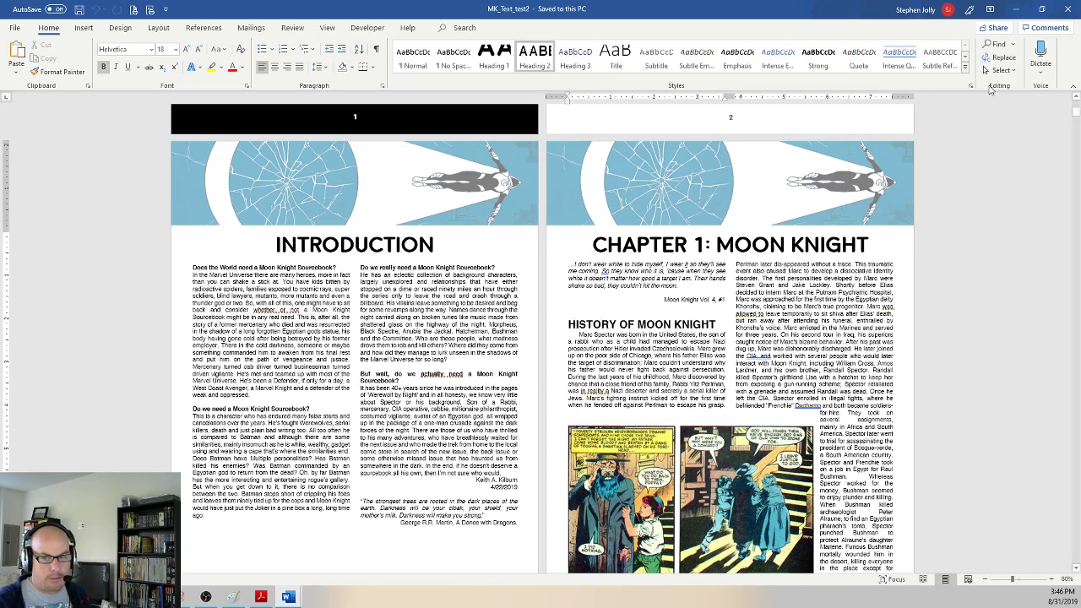
Step: Switch to the Lunatic-Fringe-Master-Copy-test-pages document, put the INTRODUCTION heading in a single column and center it
left_click(1014, 12)
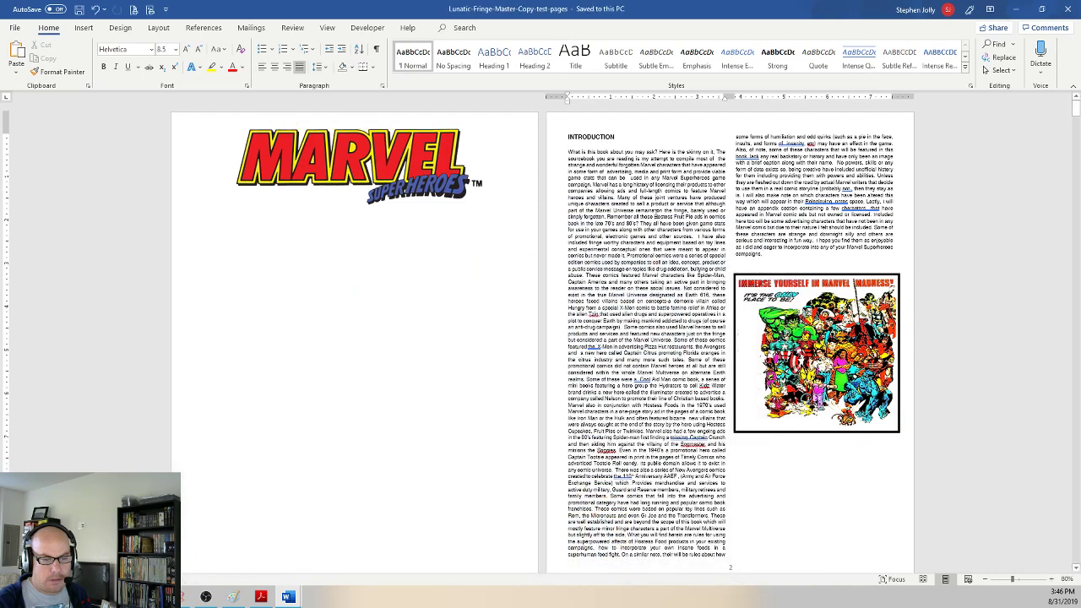
left_click(549, 138)
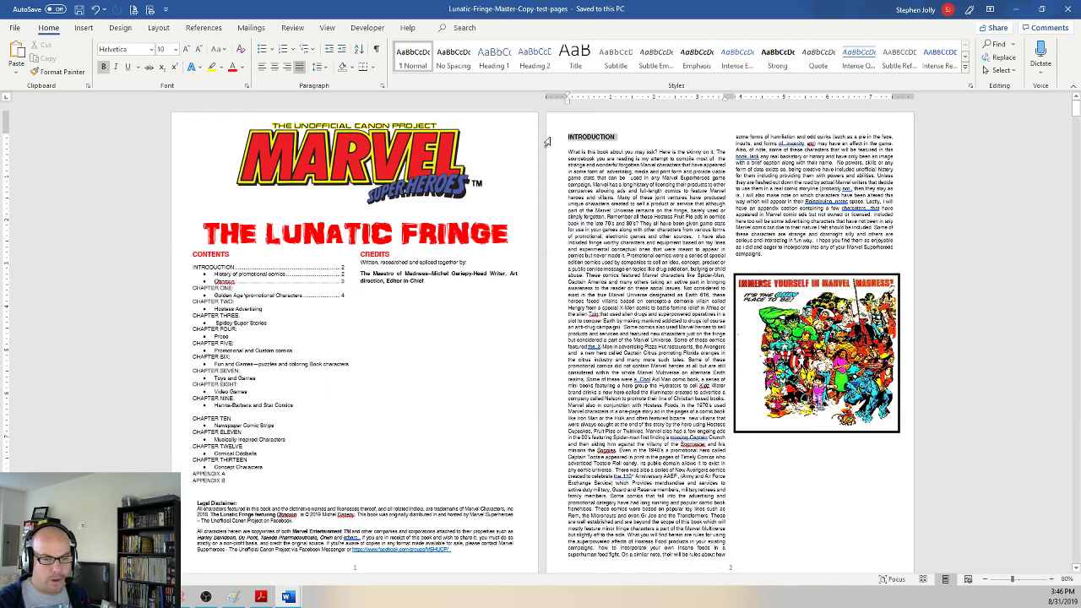
left_click(158, 30)
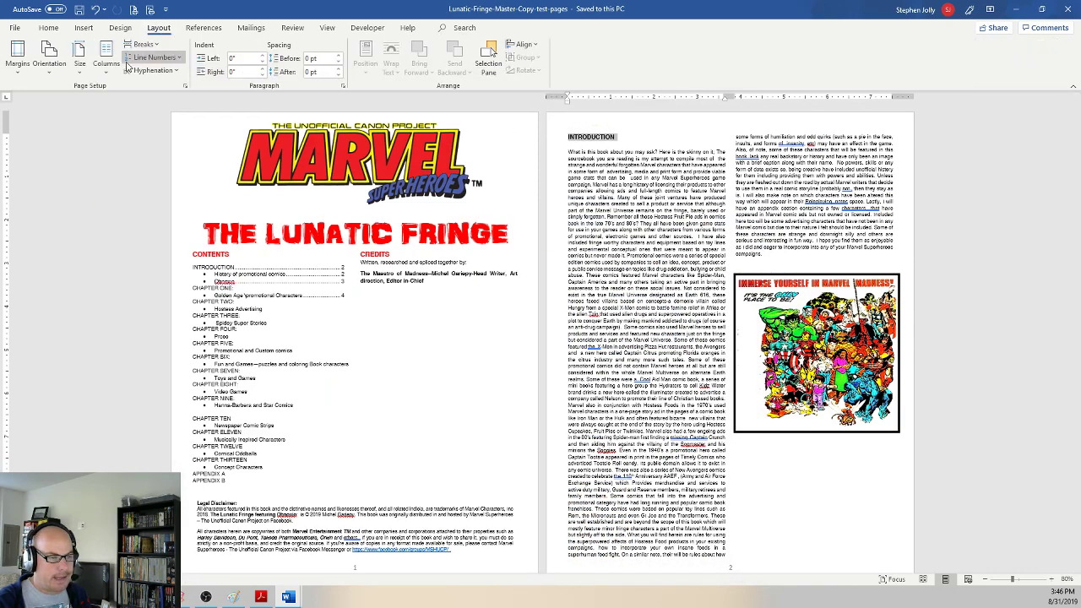
left_click(108, 65)
left_click(115, 102)
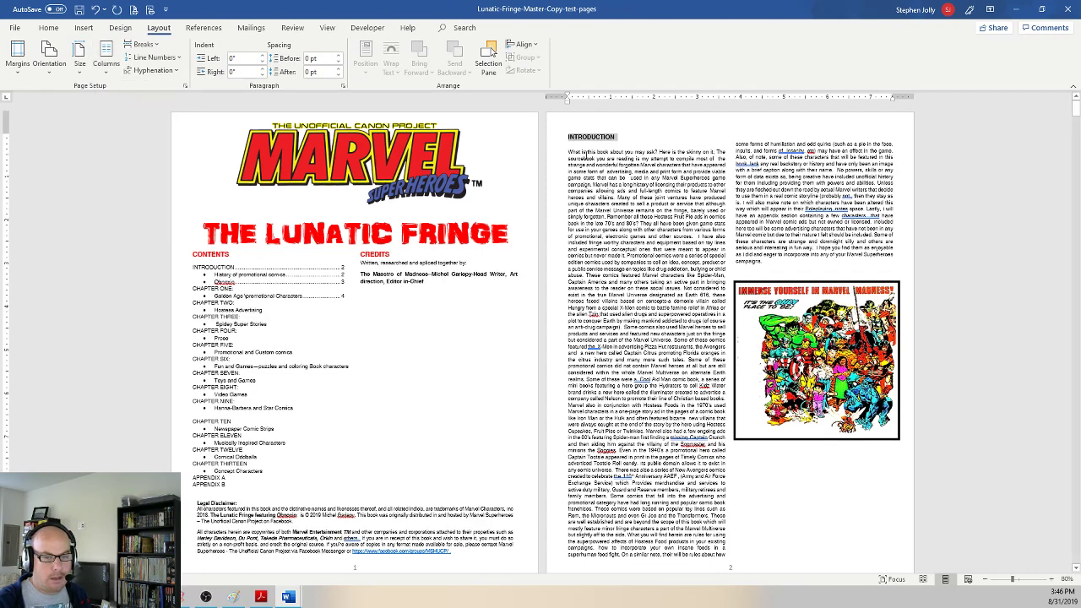
left_click(53, 31)
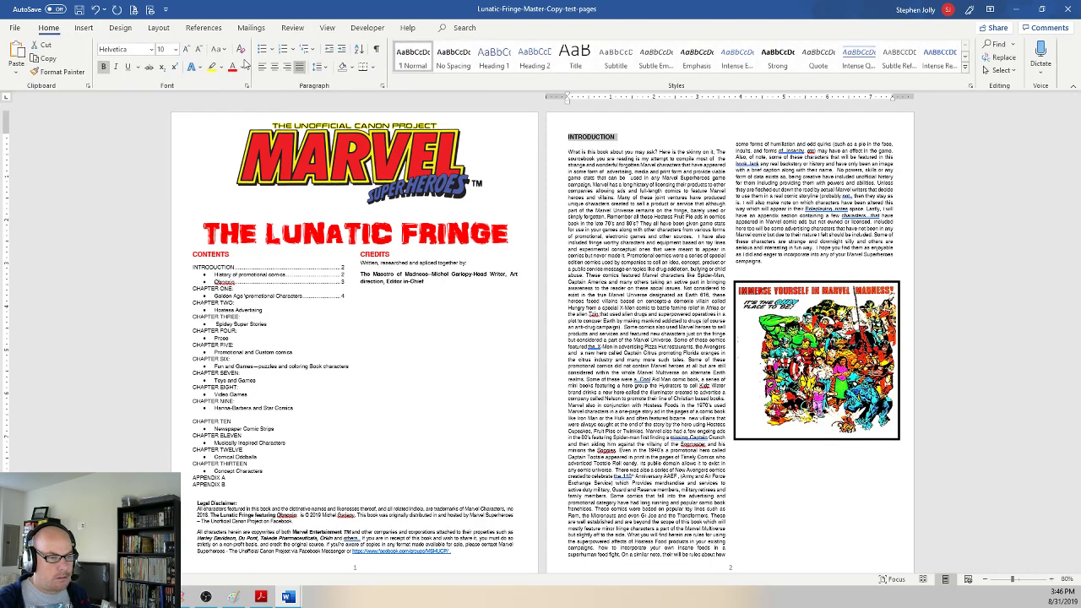
left_click(275, 67)
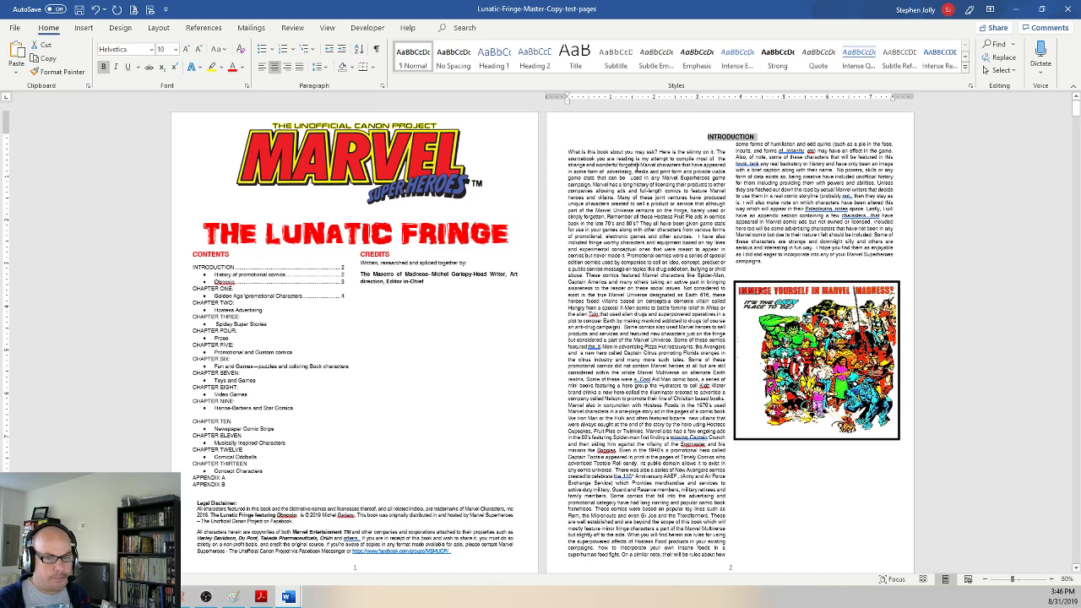
Step: Delete the blank line under the INTRODUCTION heading and set the heading's spacing after to 6 pt
left_click(592, 144)
key("Delete")
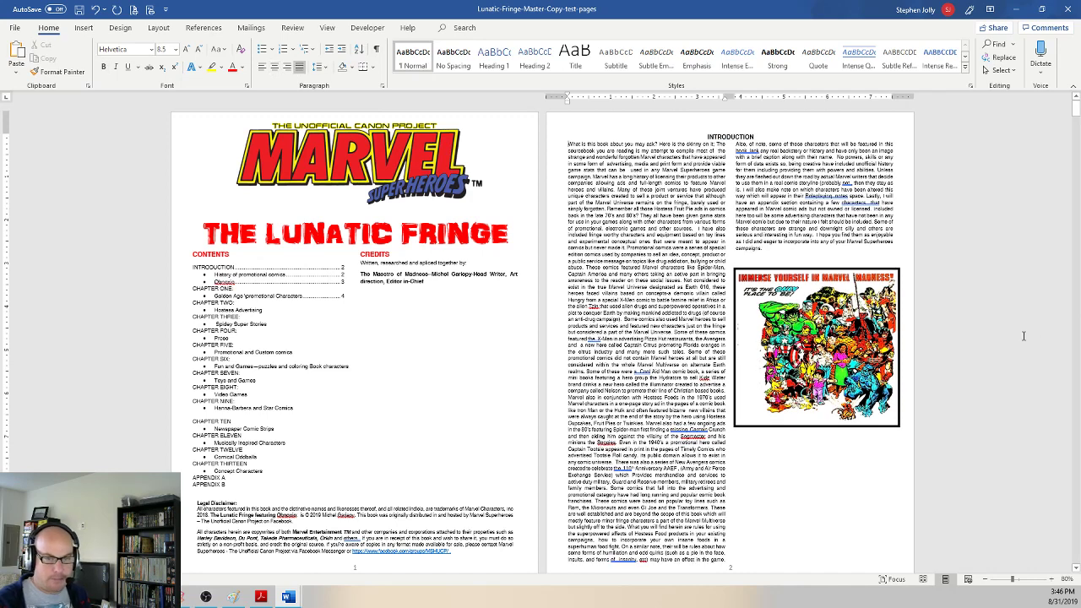
key("shift+Up")
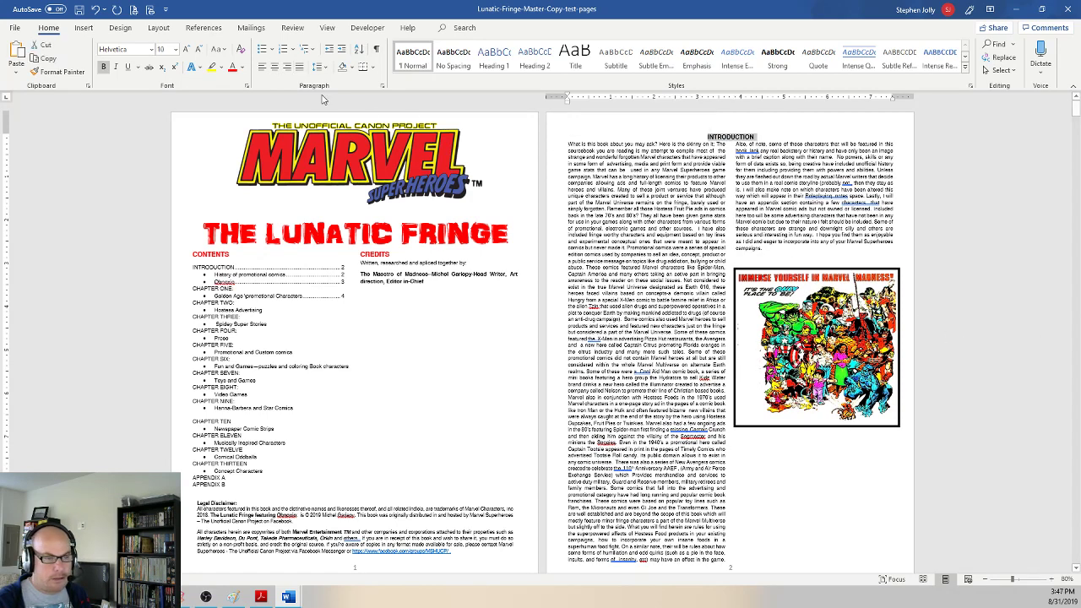
left_click(381, 86)
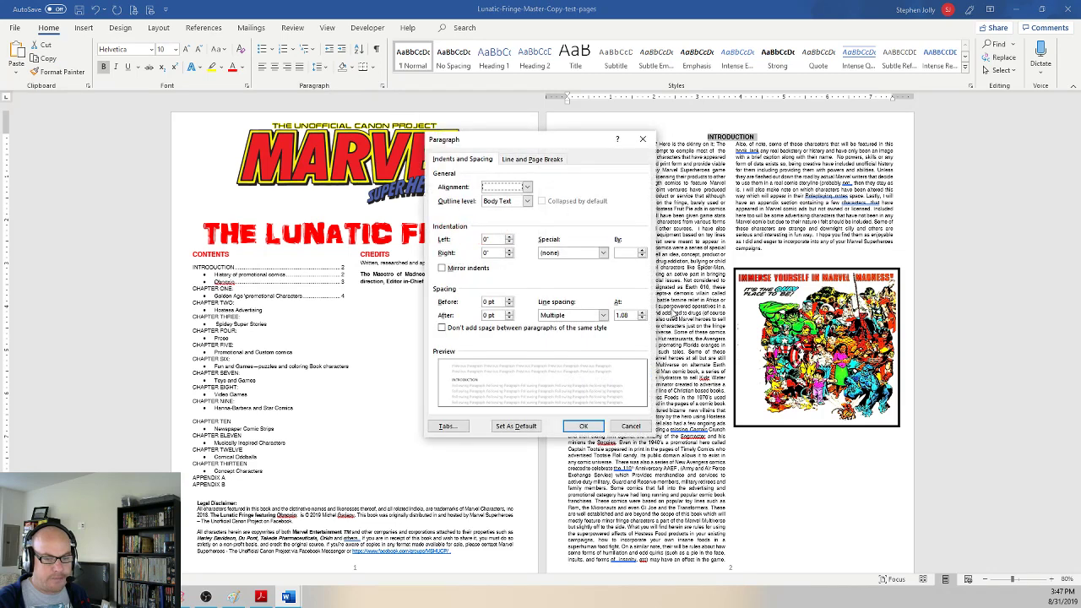
left_click(509, 317)
left_click(509, 316)
left_click(509, 317)
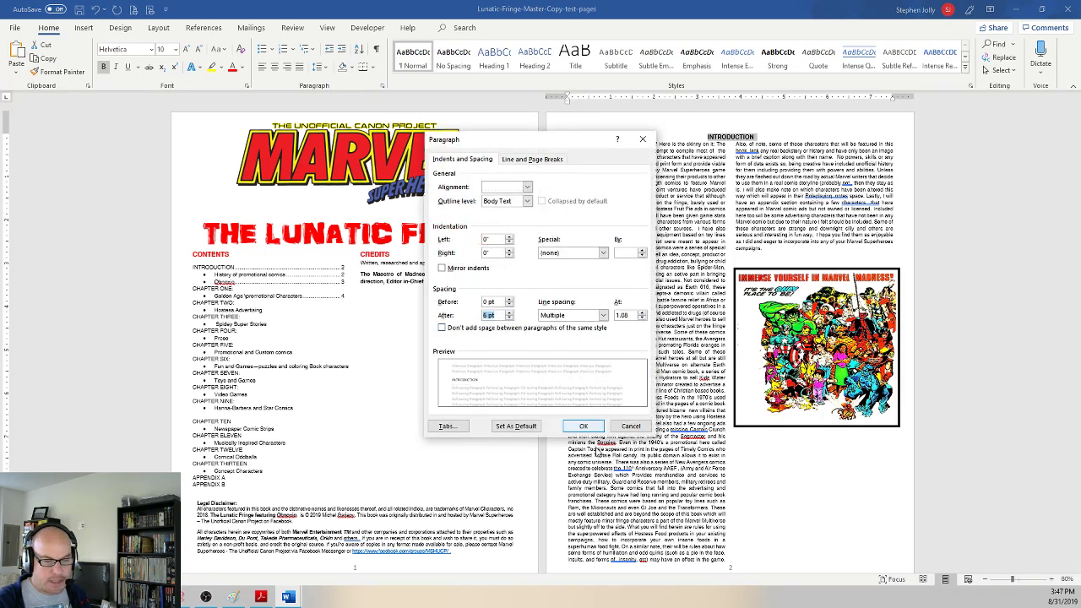
left_click(583, 426)
left_click(723, 161)
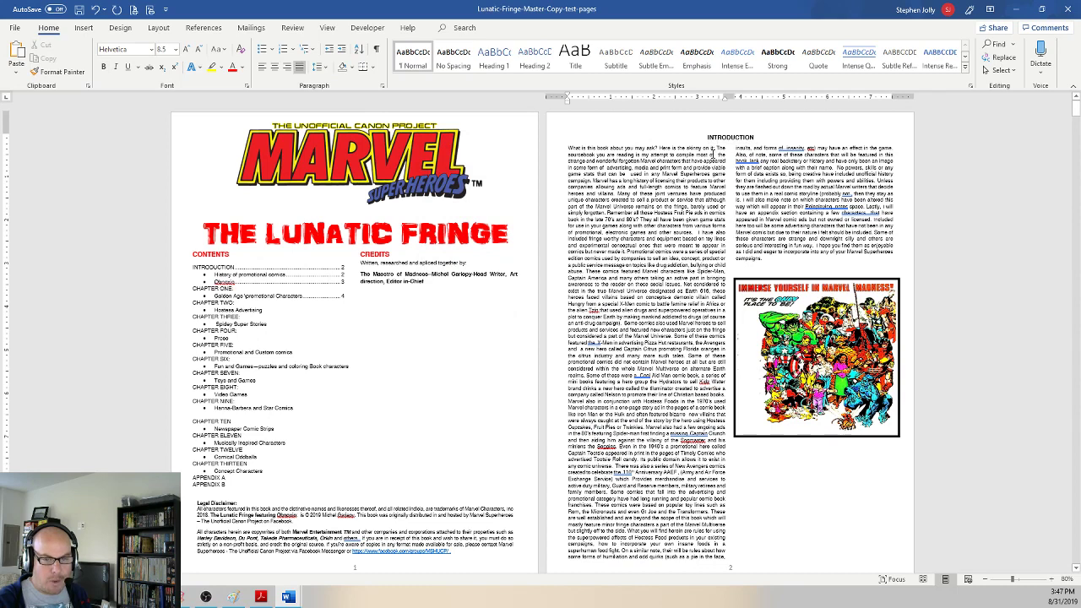
Step: Check the font of THE LUNATIC FRINGE title and format the INTRODUCTION heading in red AR DARLING at 36 pt
left_click(543, 140)
left_click(344, 230)
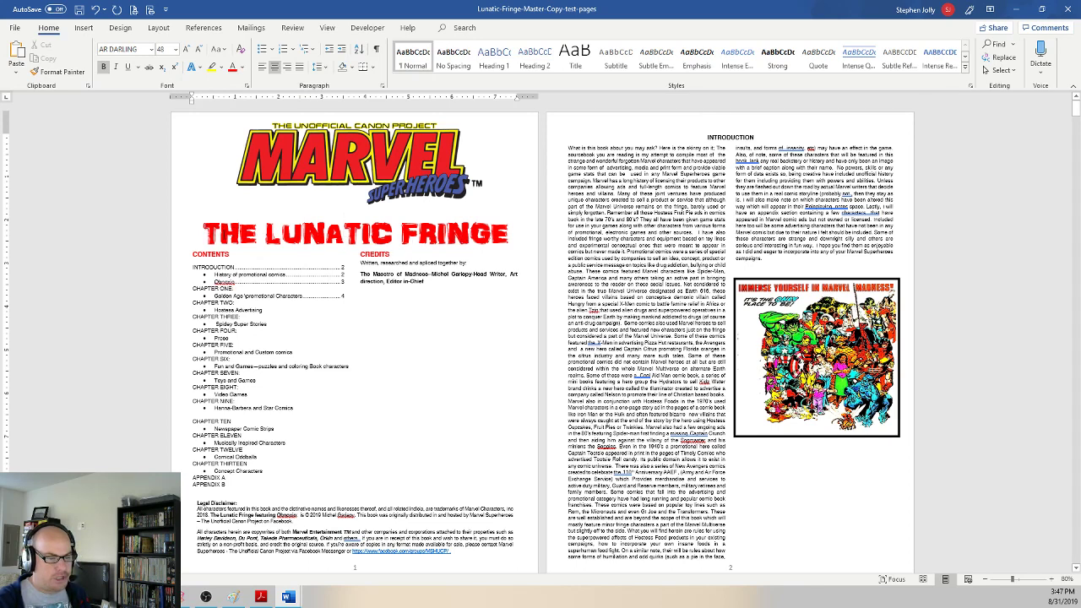
left_click(468, 241)
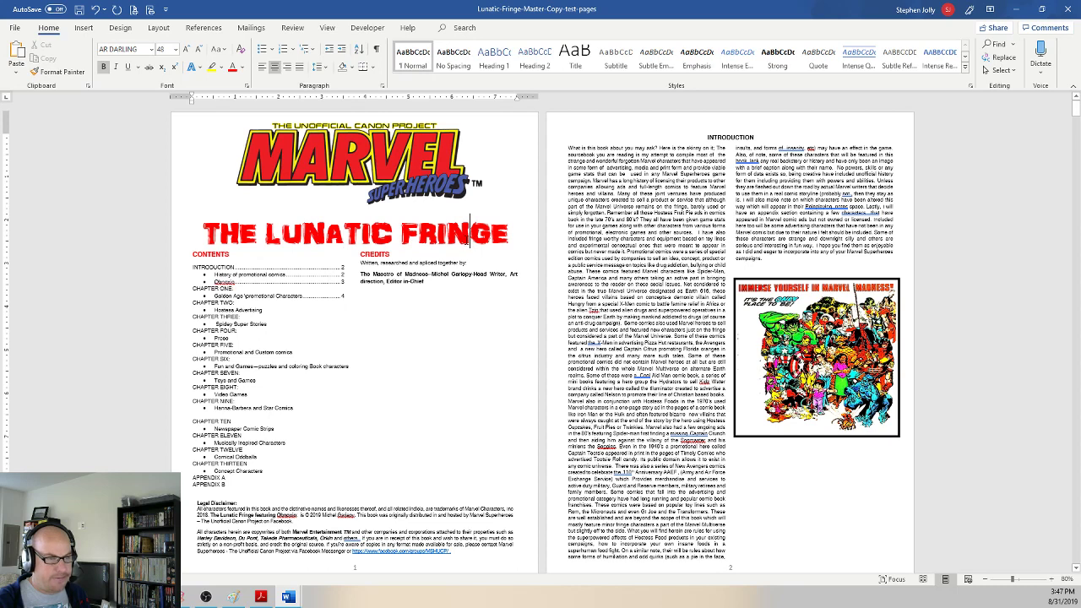
left_click(551, 140)
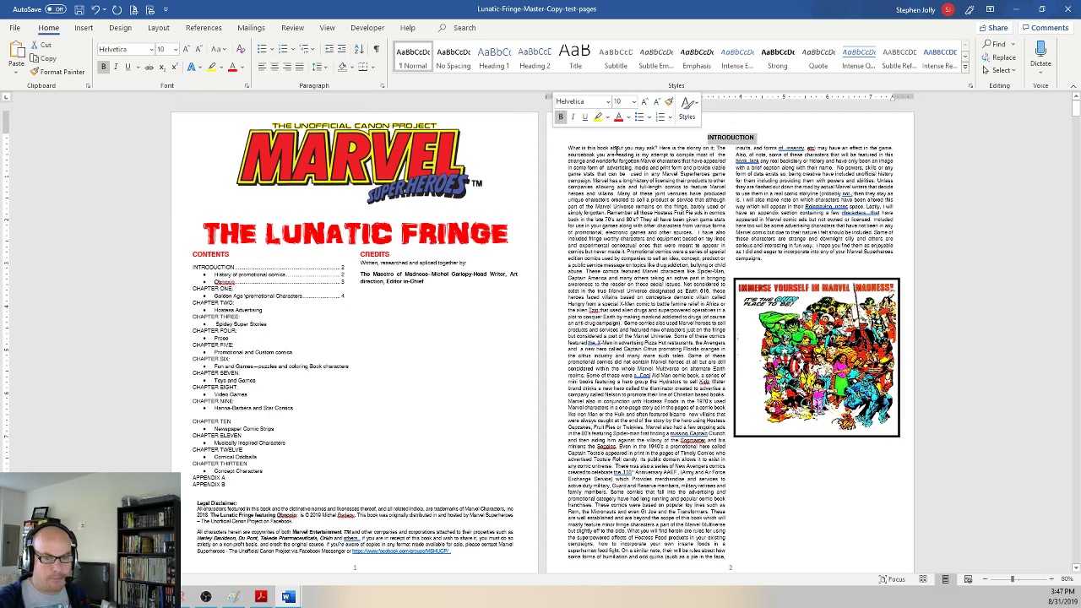
left_click(234, 71)
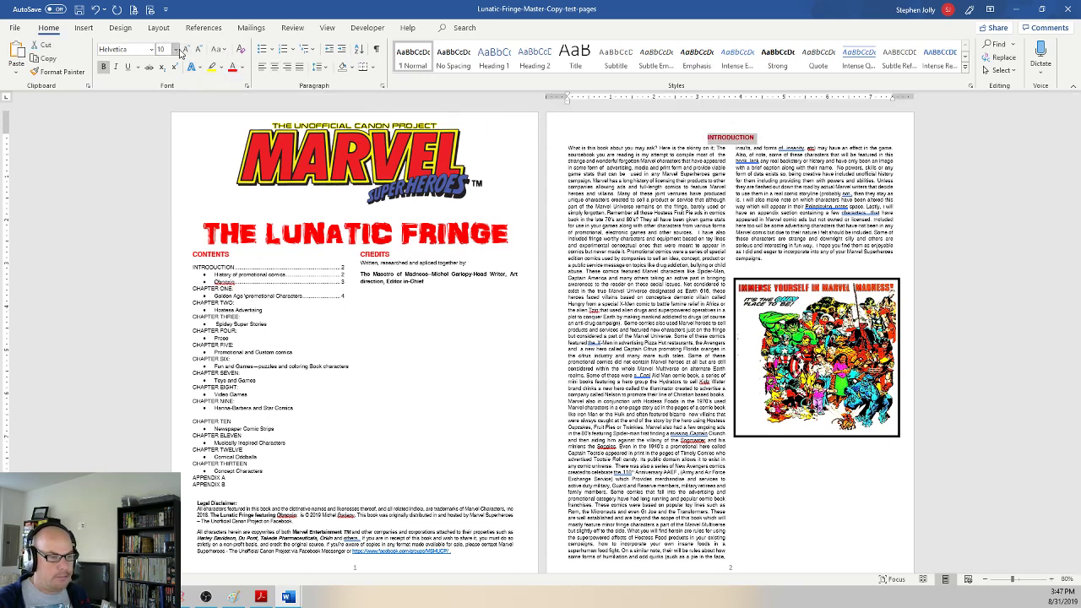
left_click(152, 49)
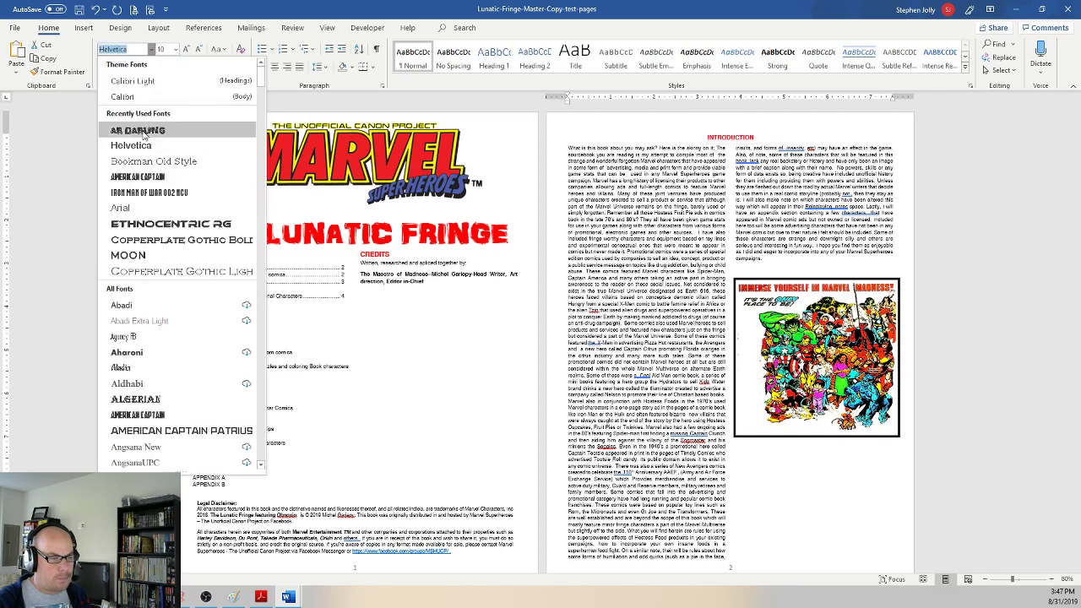
left_click(131, 132)
left_click(174, 49)
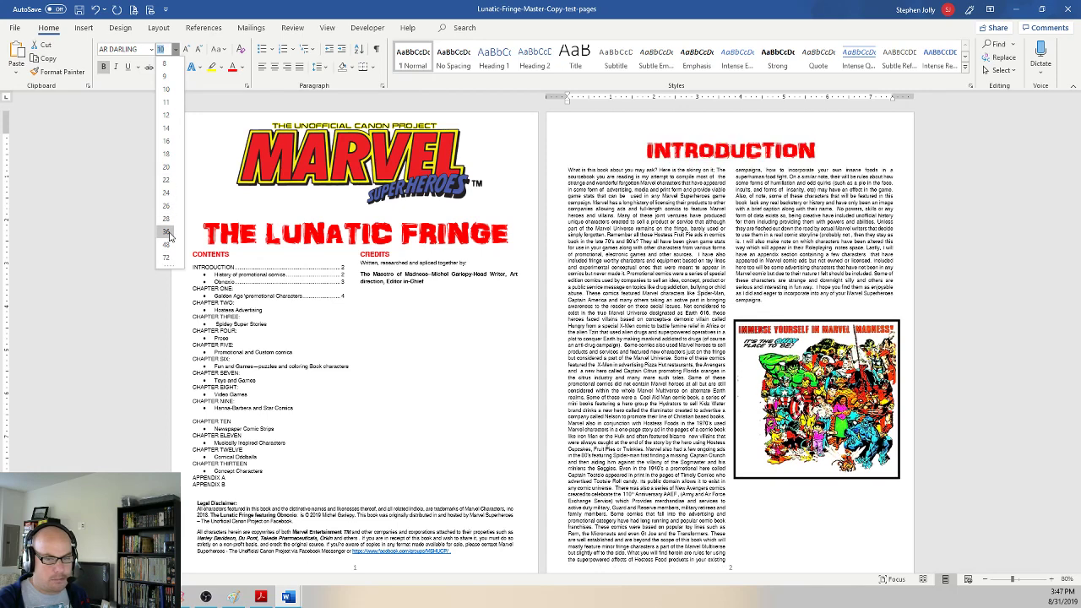
left_click(168, 233)
left_click(684, 150)
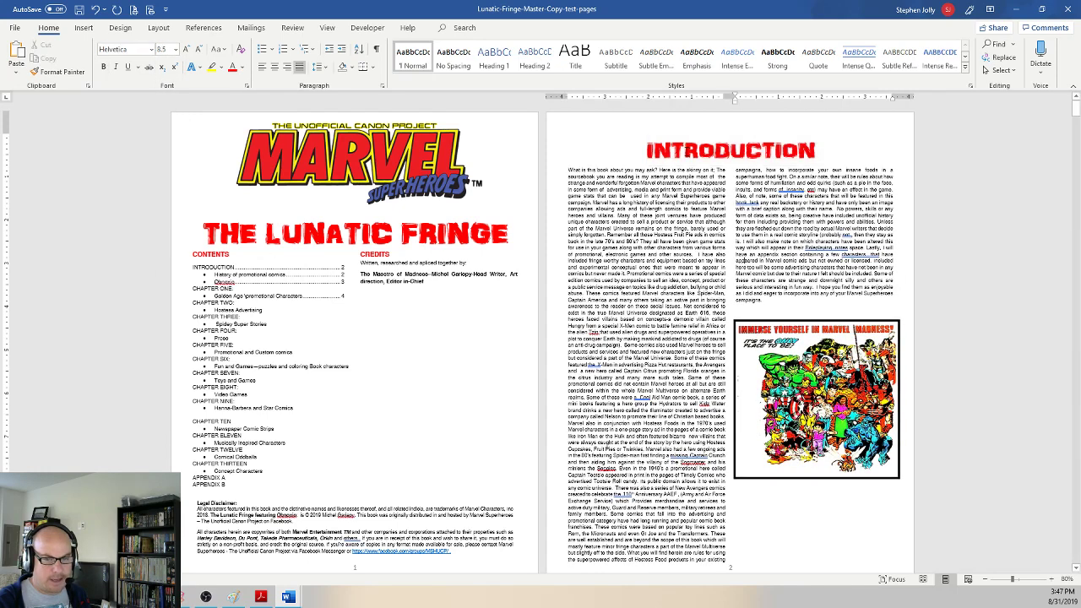
left_click(546, 153)
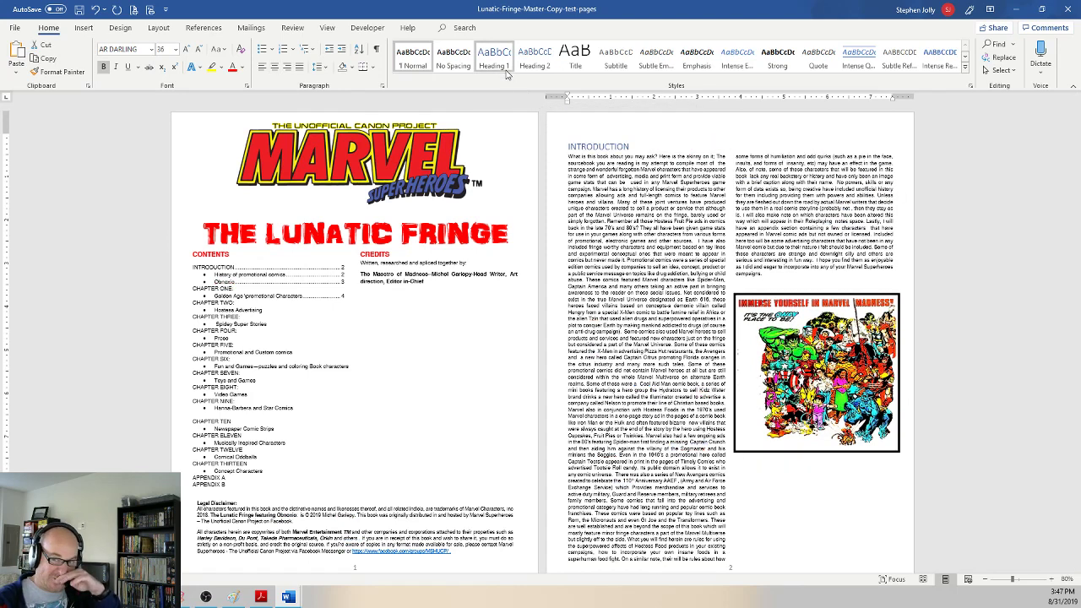
right_click(502, 66)
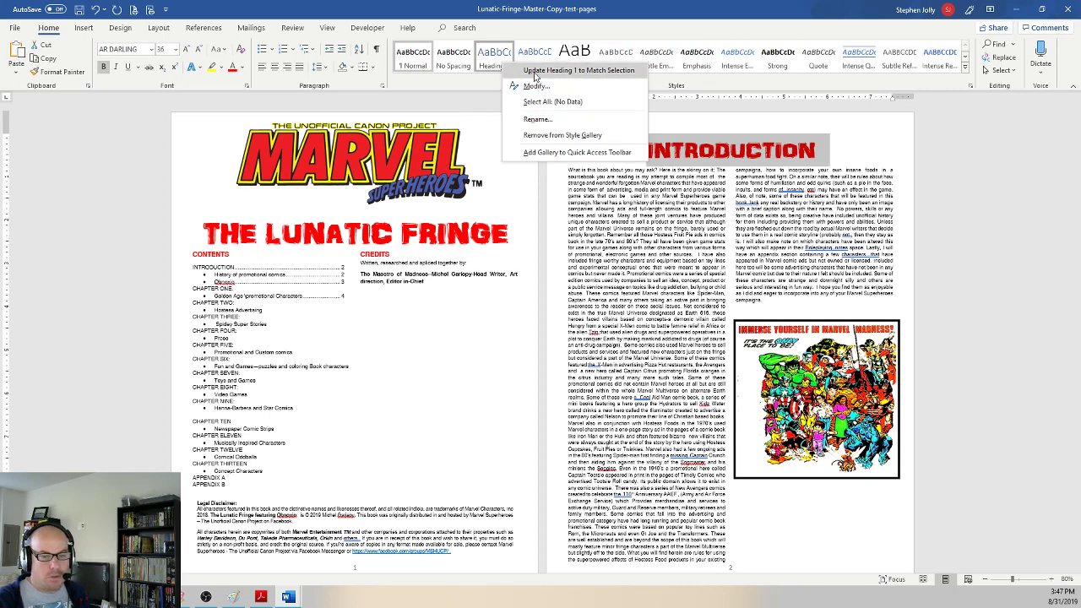
key("Escape")
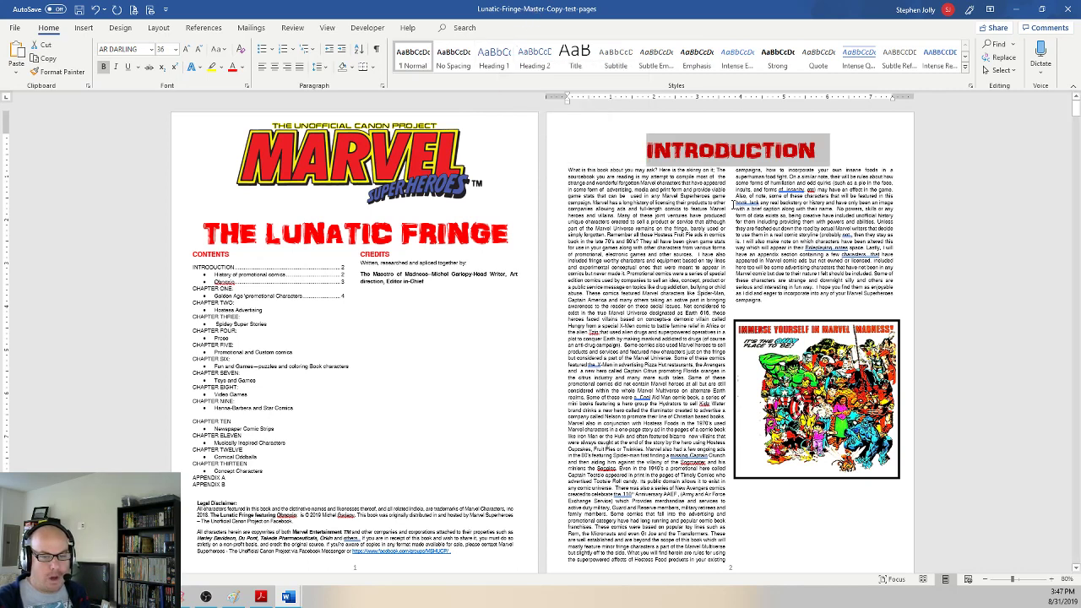
Step: Update the Heading 1 style to match the formatted INTRODUCTION heading
left_click(711, 150)
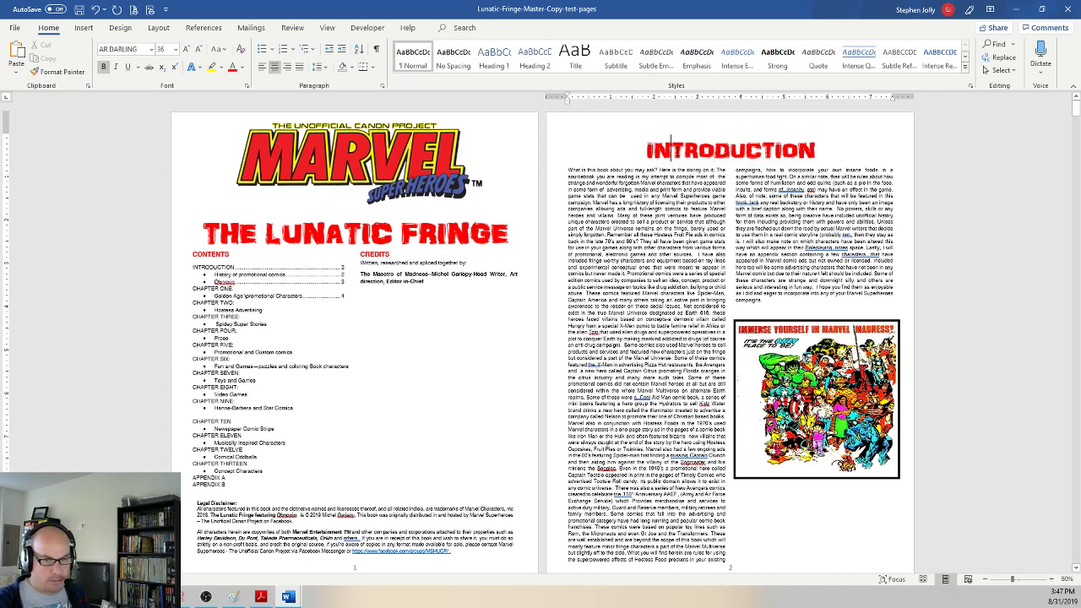
double_click(671, 150)
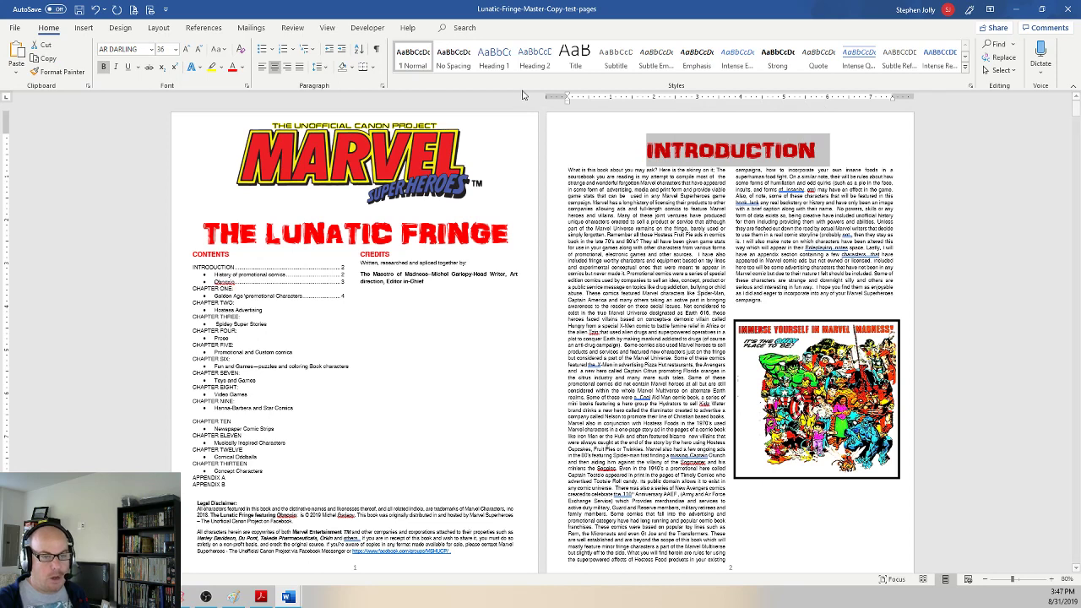
right_click(501, 57)
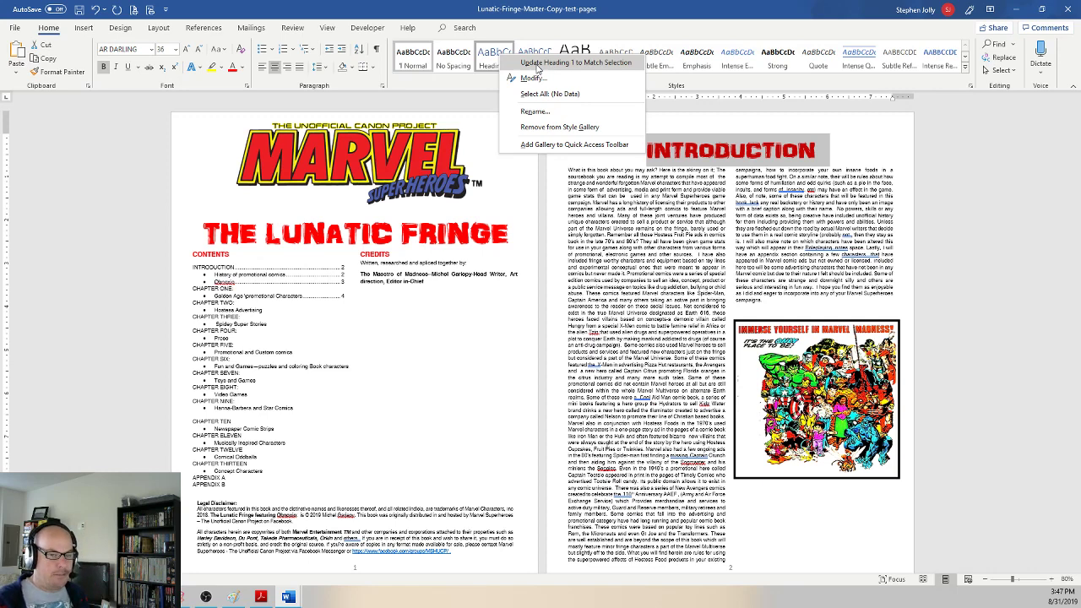
left_click(537, 63)
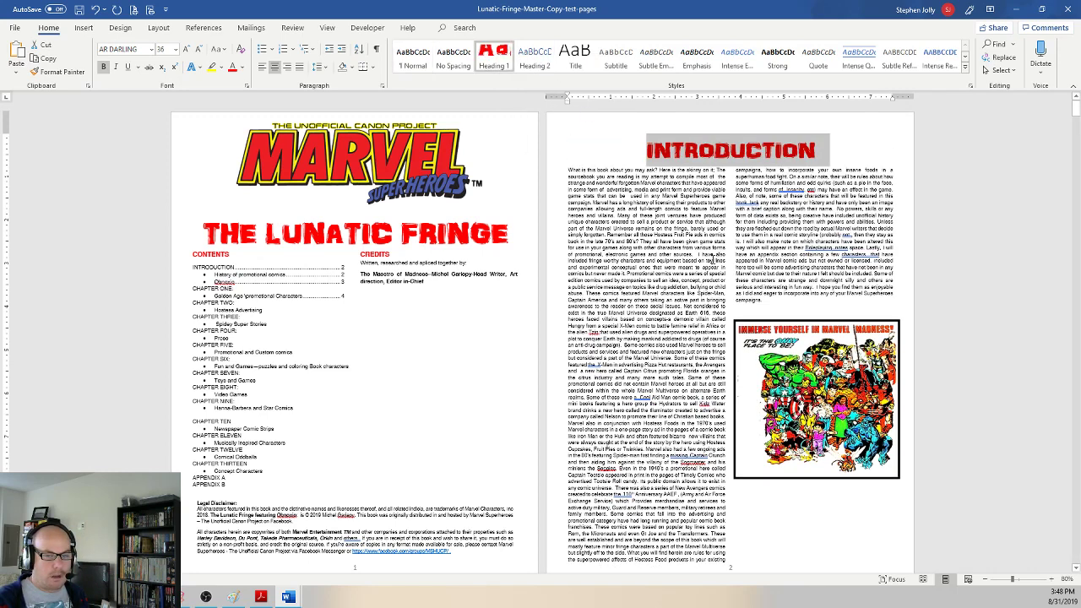
left_click(711, 260)
Step: Apply the Heading 1 style to the "CHAPTER ONE:" and "Golden Age Promotional Characters" lines on page 4
scroll(640, 251, "down", 10)
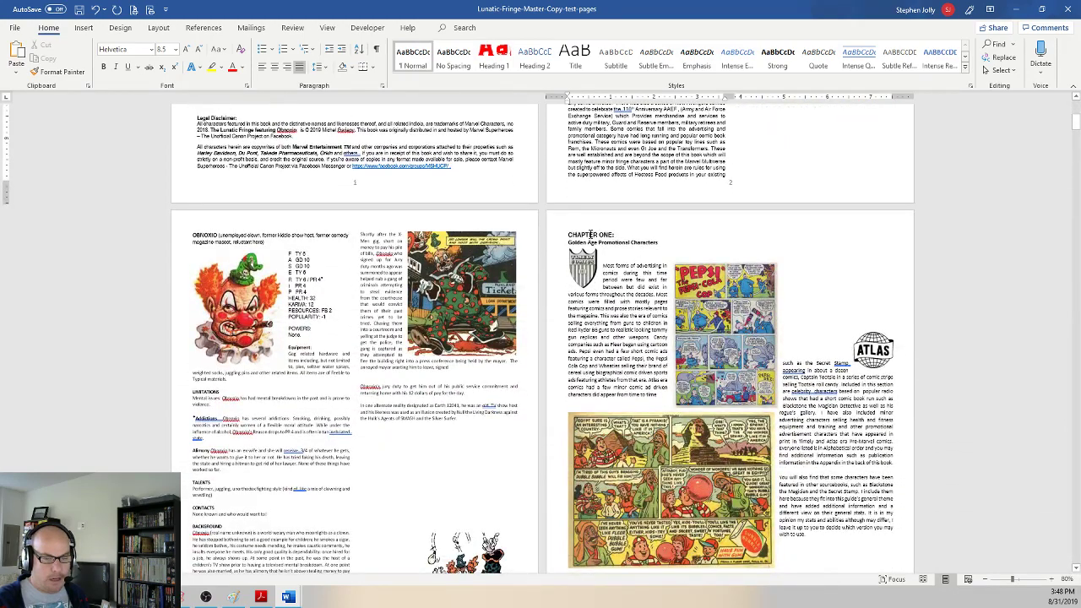
left_click(552, 237)
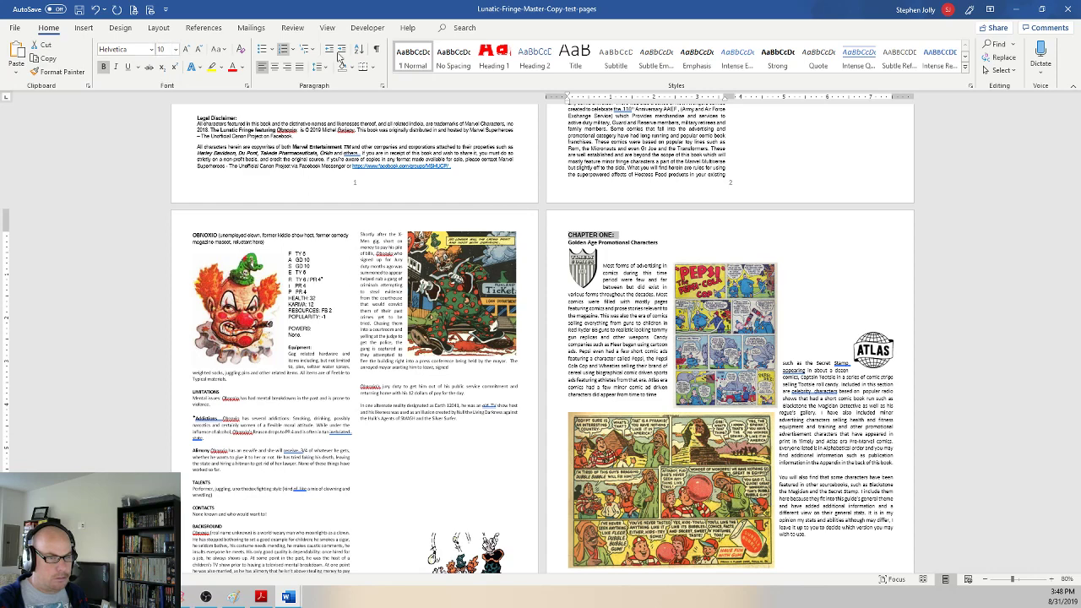
left_click(487, 57)
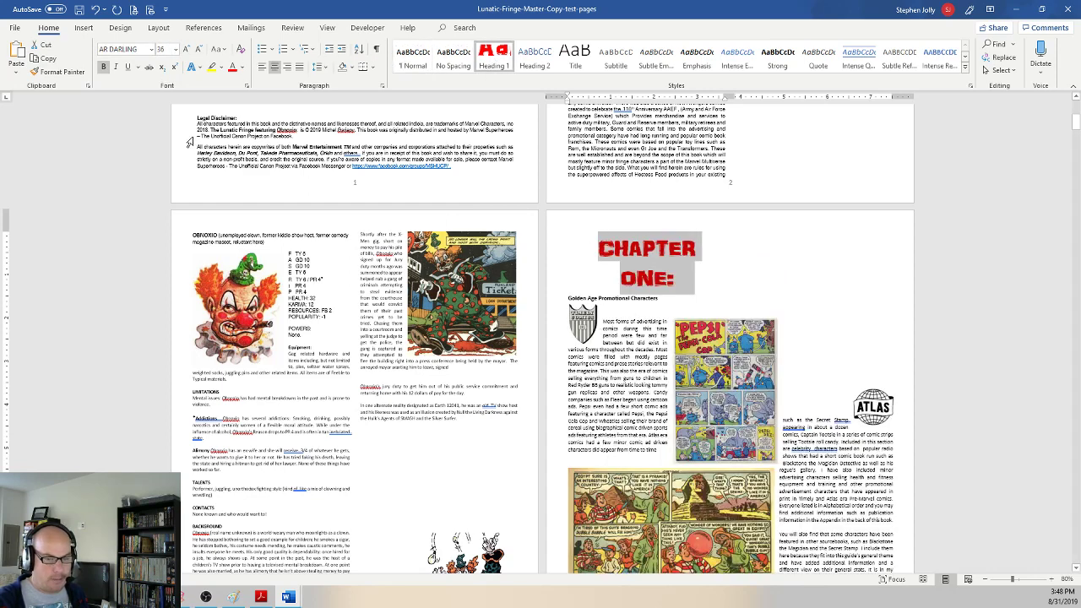
left_click(549, 298)
left_click(487, 53)
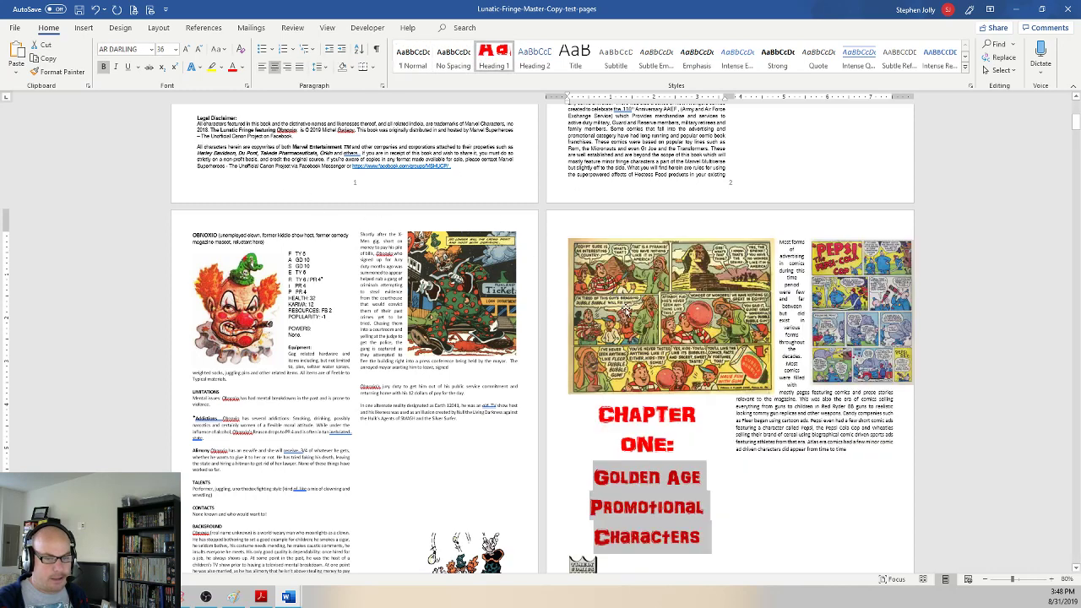
scroll(542, 337, "down", 3)
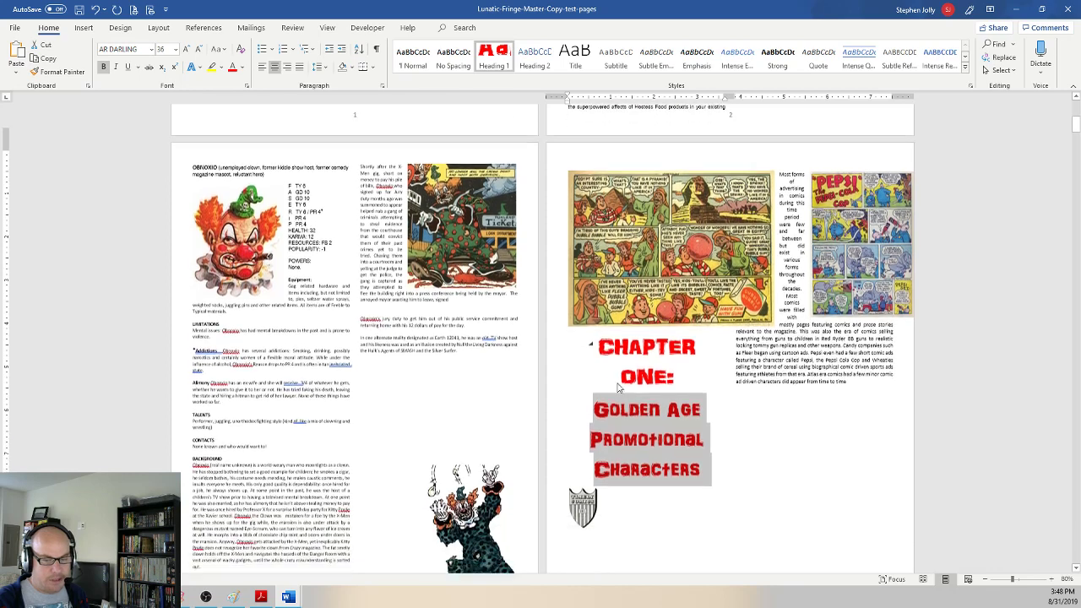
left_click(599, 252)
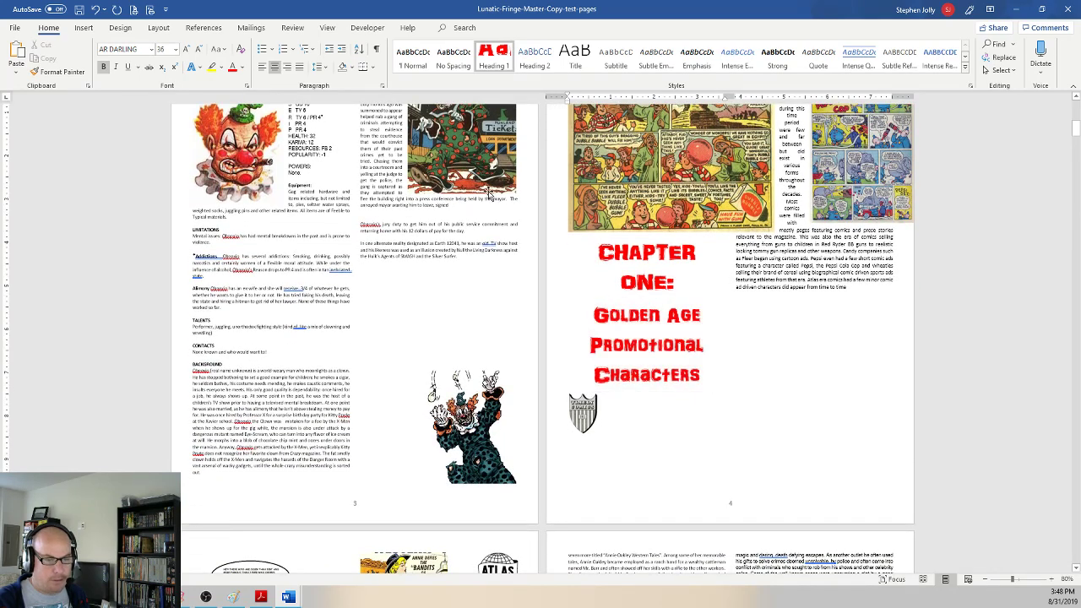
Step: Show the formatting marks and move the large comic strip picture from above the chapter title to the lower right of page 4
left_click(376, 49)
scroll(667, 333, "up", 1)
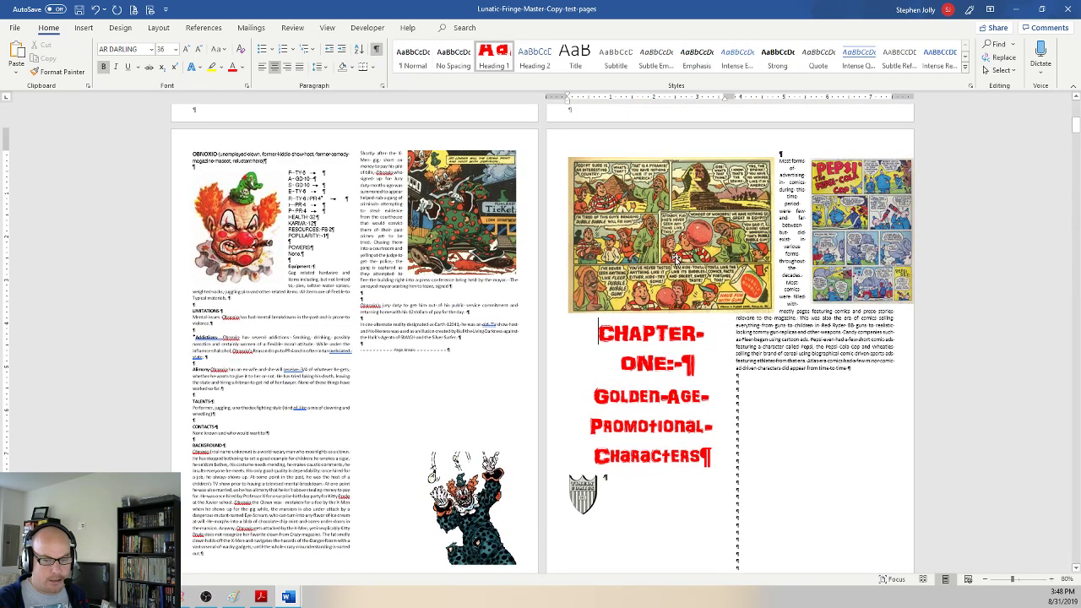
left_click(676, 269)
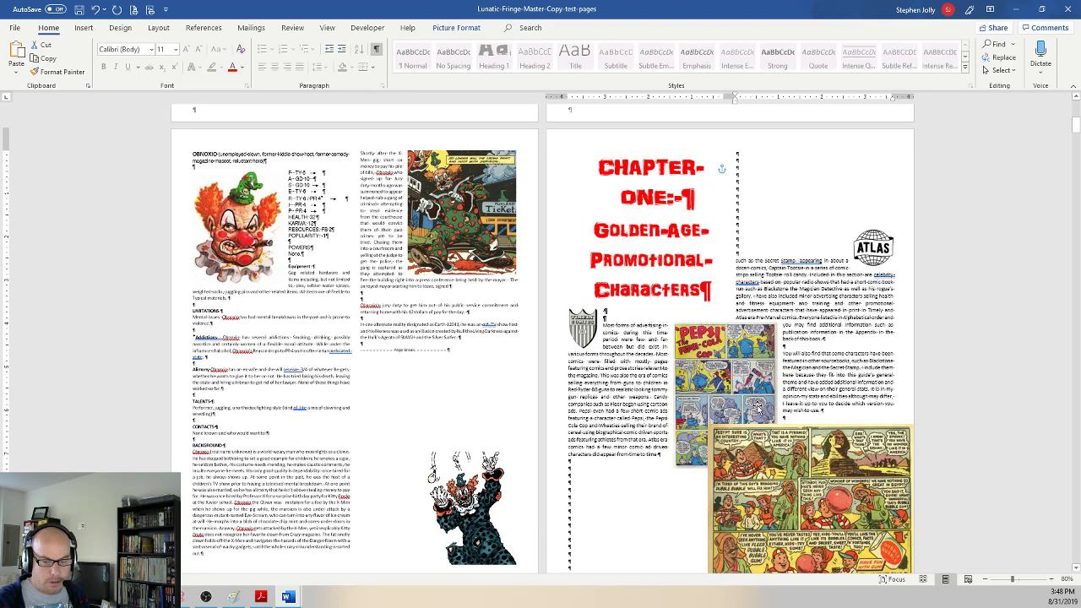
key("ctrl+z")
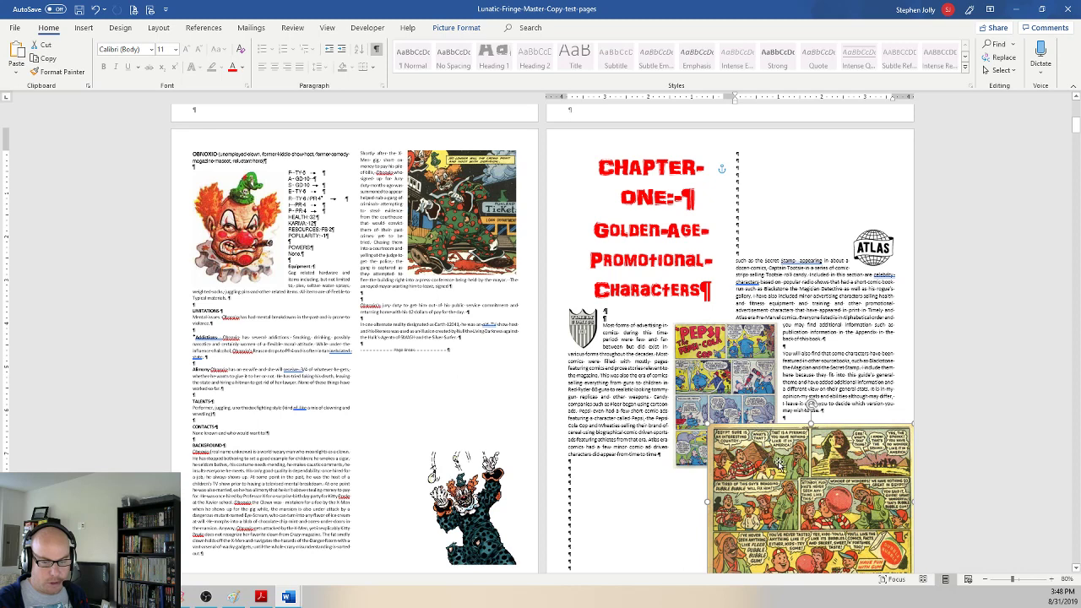
Step: Set the "CHAPTER ONE: Golden Age Promotional Characters" title in a single column and hide the formatting marks
left_click(598, 166)
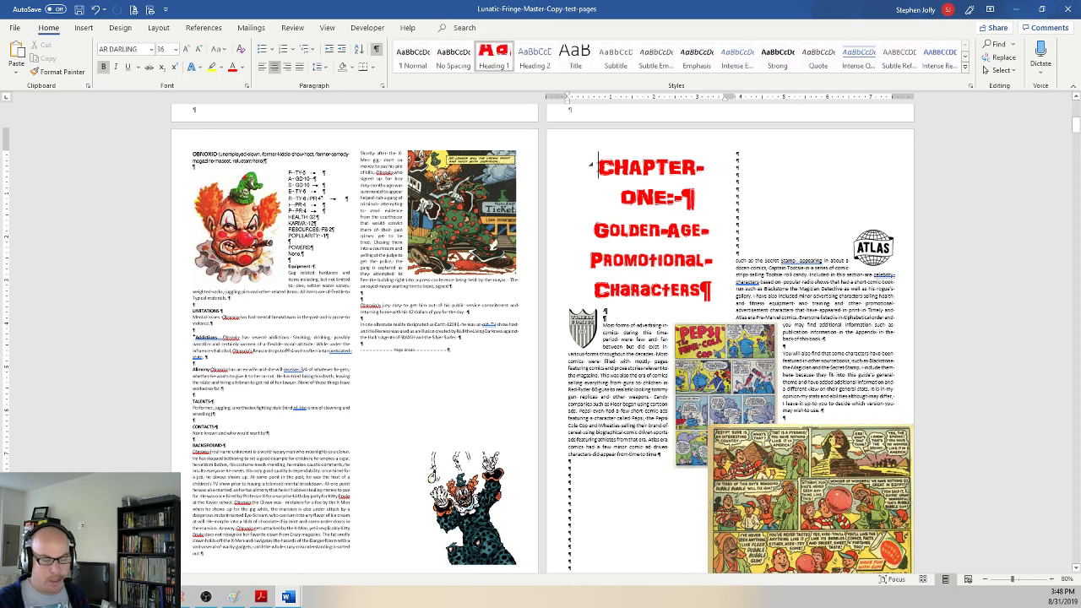
left_click_drag(598, 166, 711, 292)
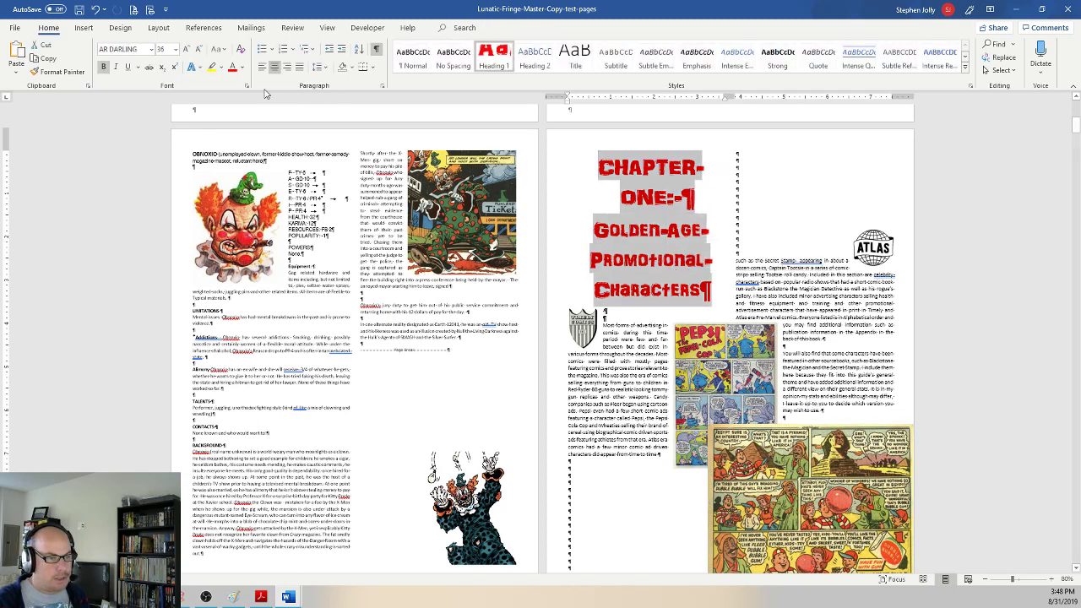
left_click(158, 28)
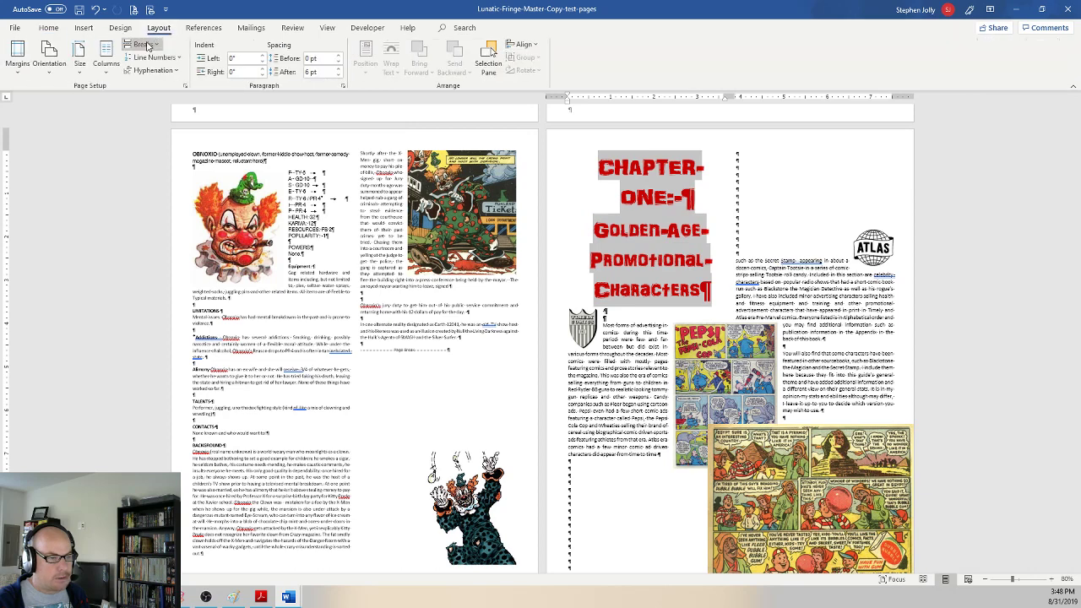
left_click(106, 55)
left_click(125, 91)
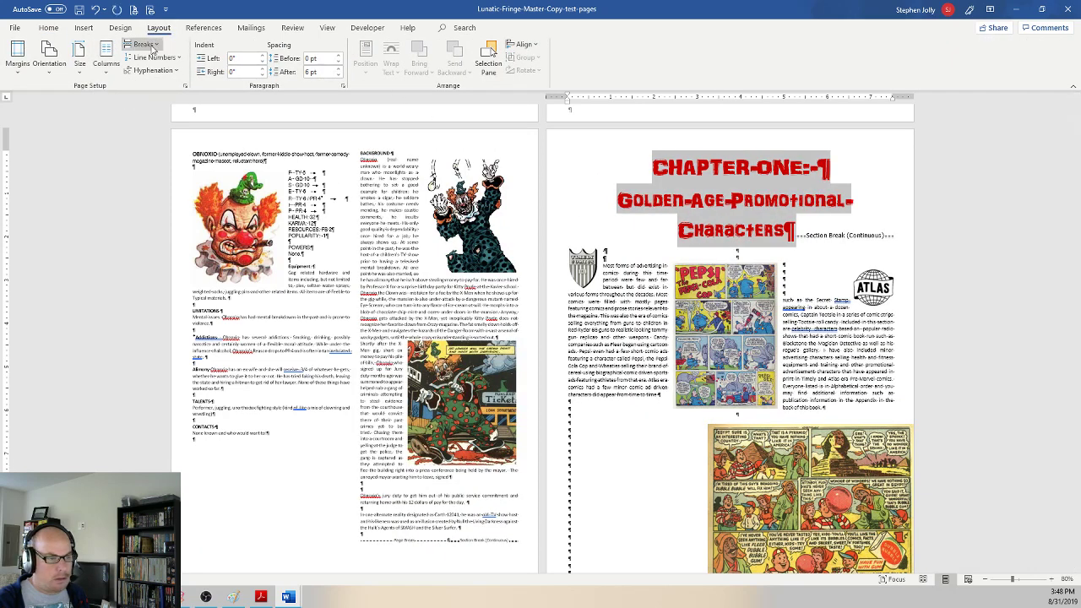
left_click(49, 29)
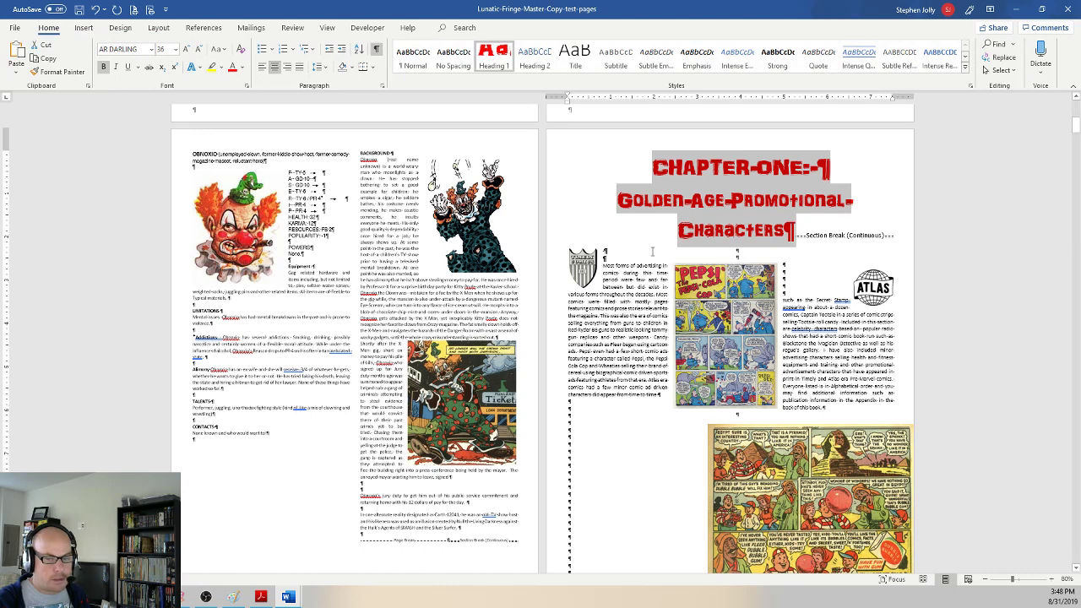
left_click(714, 227)
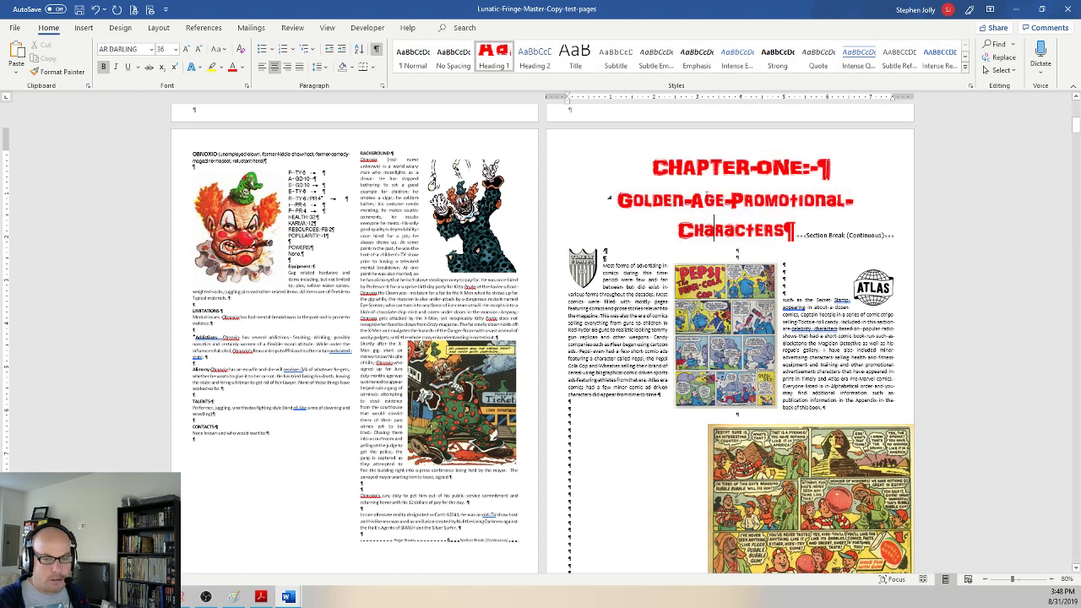
left_click(377, 48)
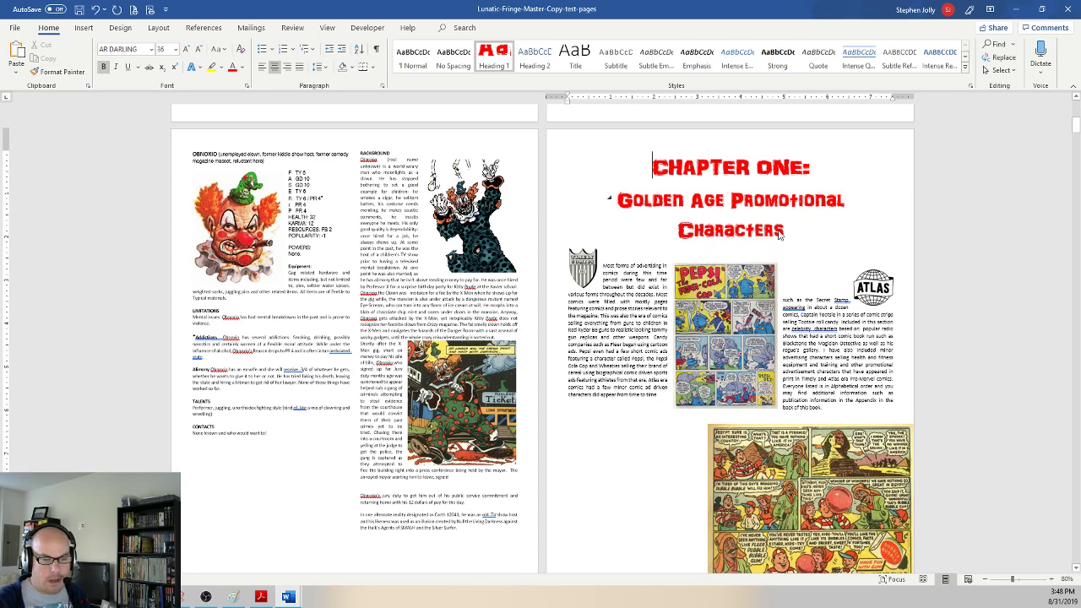
Step: Increase the font size of the whole Introduction body text on page 2 to 9 pt
scroll(703, 254, "up", 10)
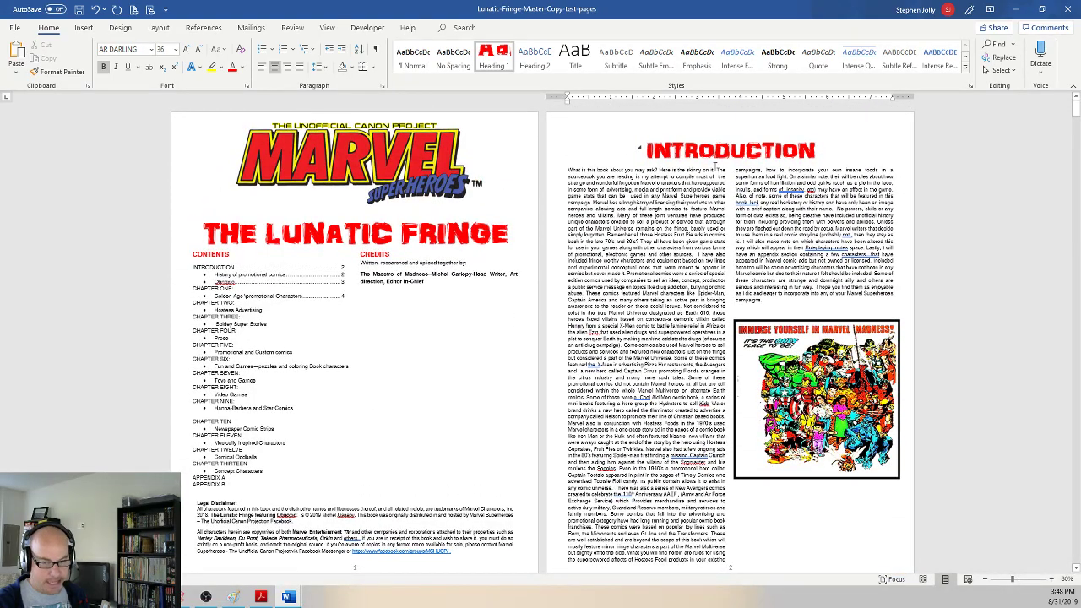
scroll(713, 186, "down", 5)
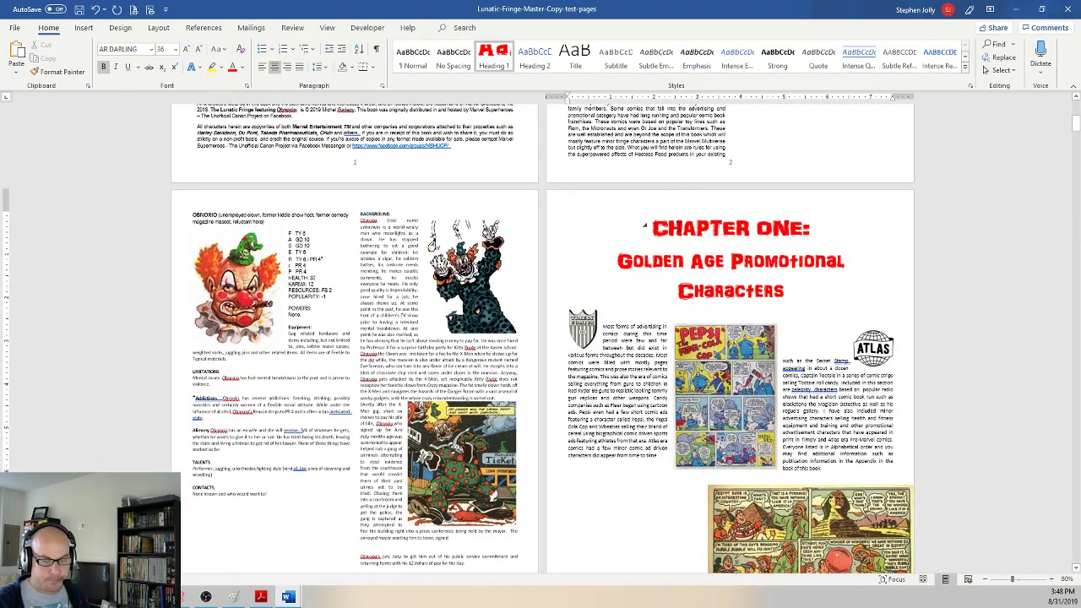
scroll(660, 236, "down", 1)
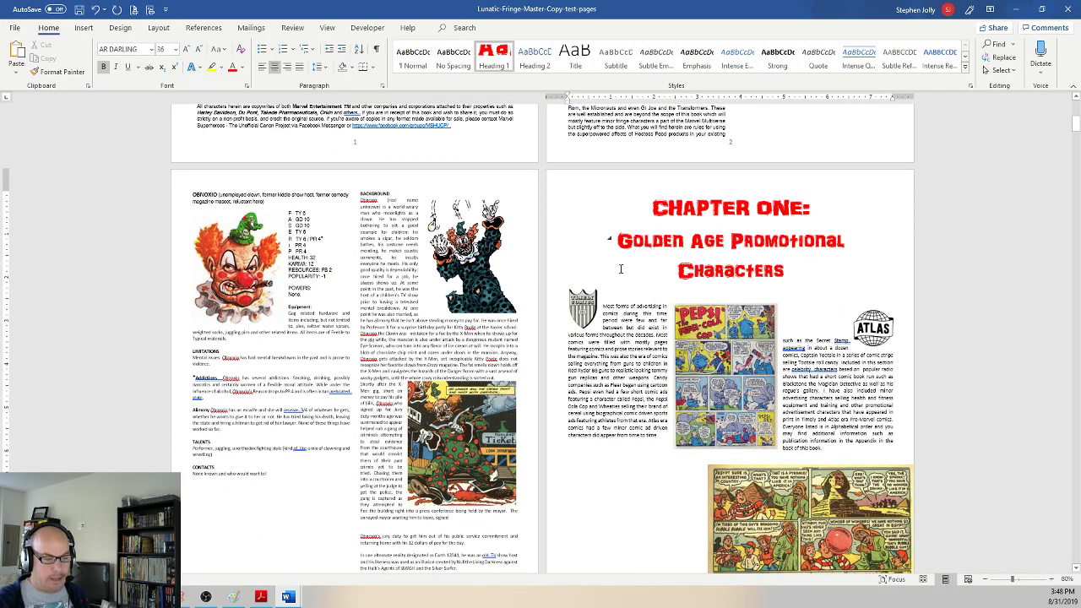
scroll(621, 269, "down", 2)
scroll(620, 269, "up", 5)
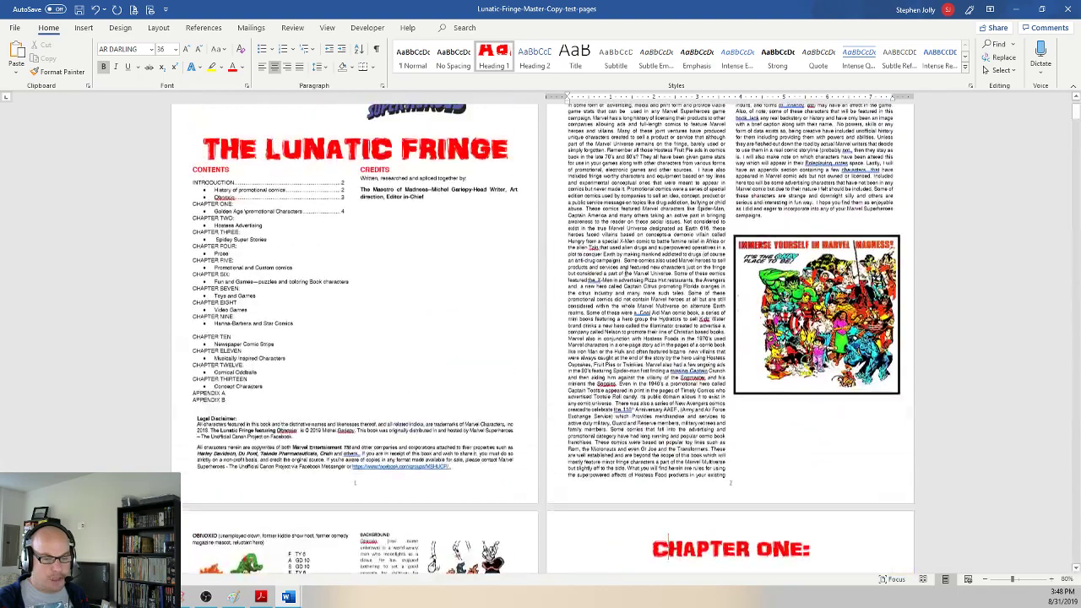
scroll(622, 269, "up", 1)
scroll(622, 270, "down", 1)
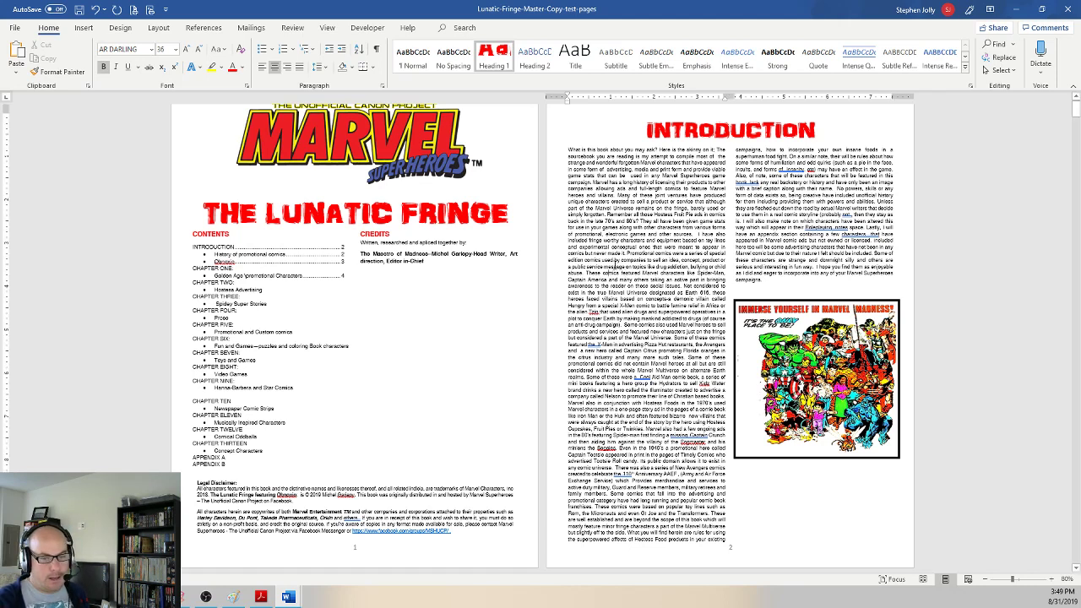
left_click(552, 150)
left_click_drag(566, 150, 786, 279)
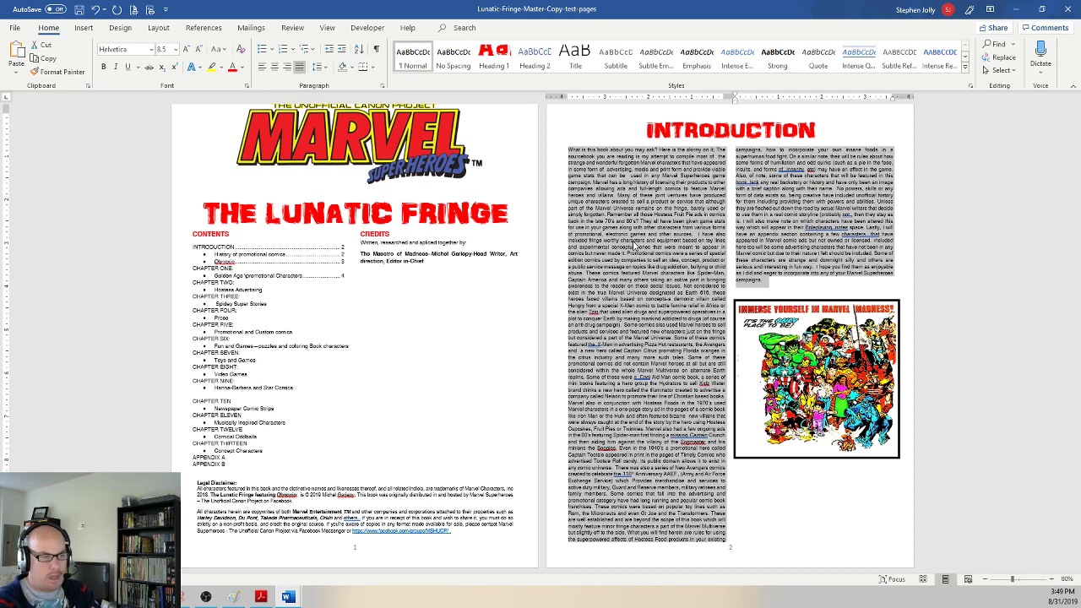
left_click(187, 49)
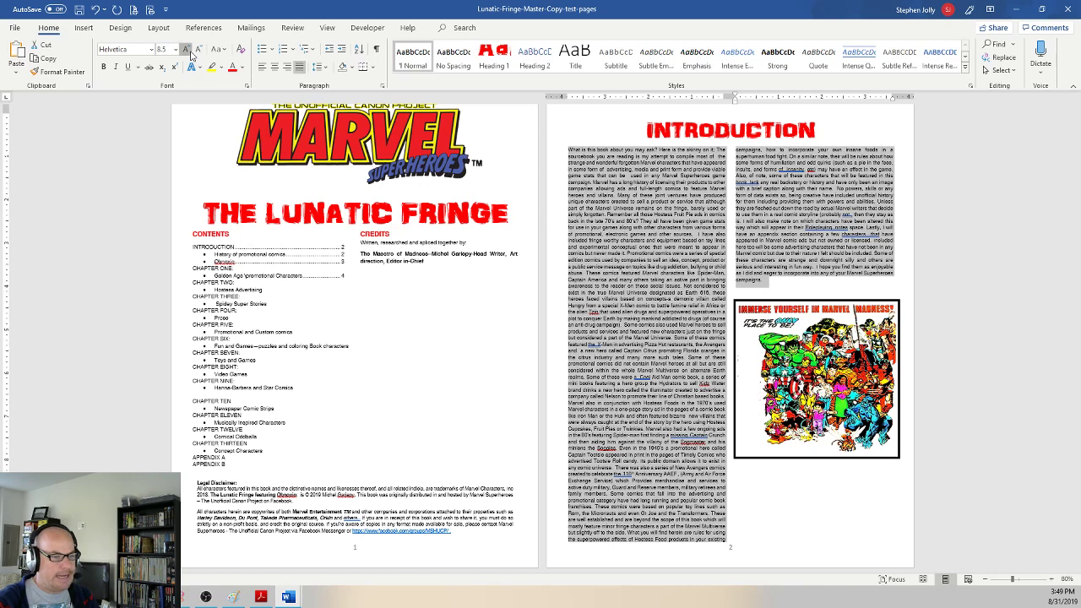
left_click(837, 321)
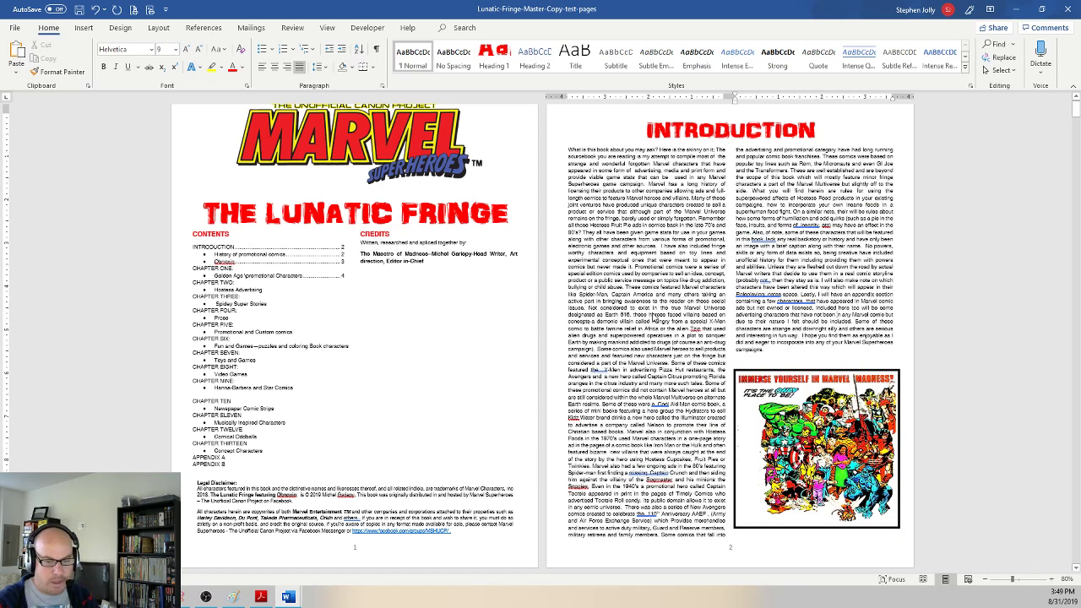
Step: Split the Introduction text into paragraphs beginning at "Remember all those Hostess Fruit Pie ads" and "Some of these comics featured"
left_click(698, 218)
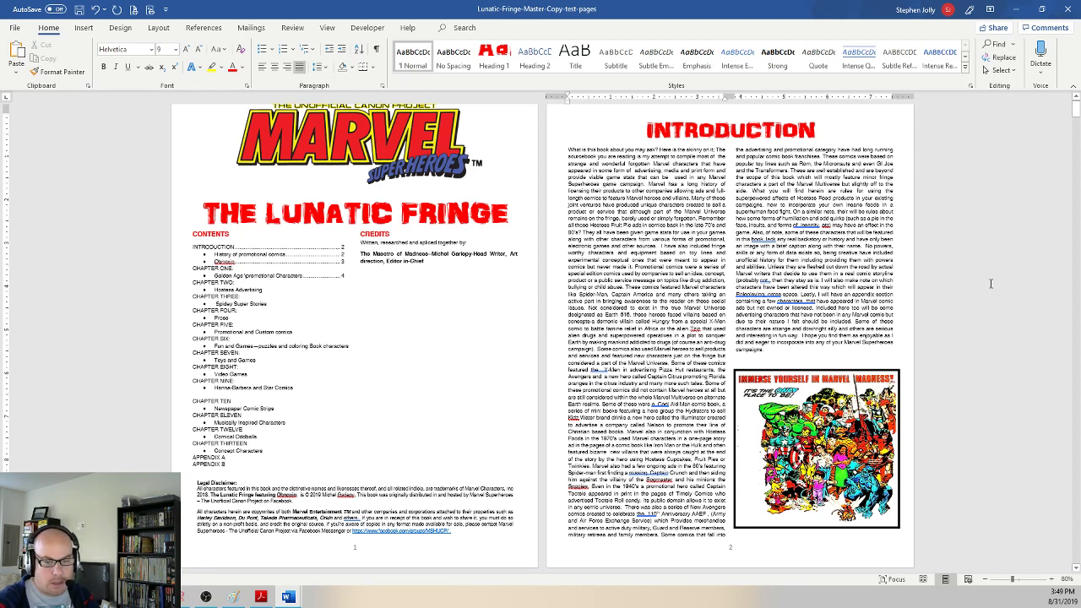
key("Return")
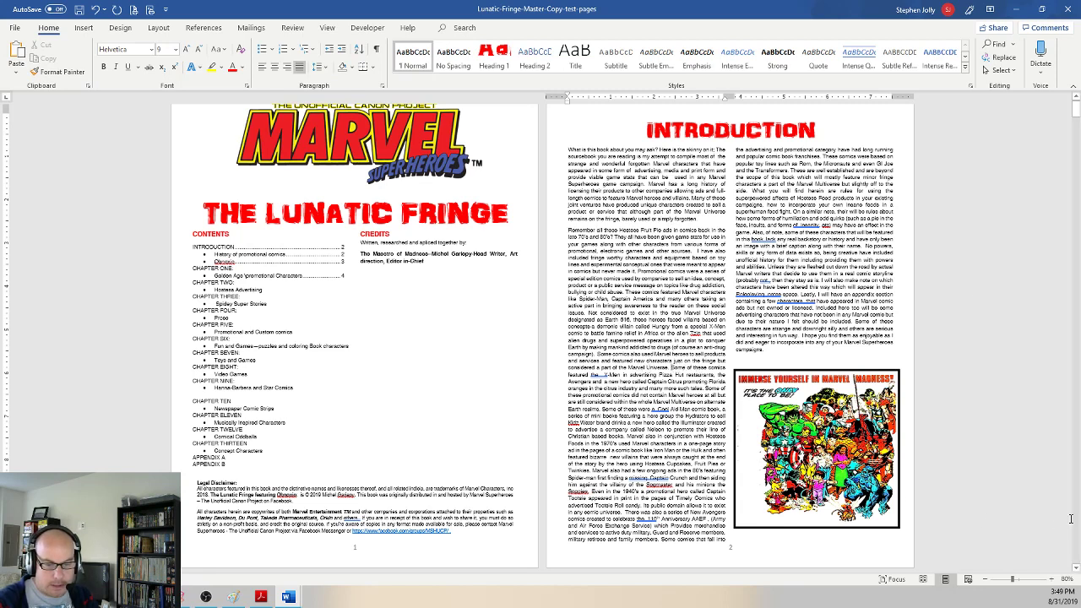
key("Return")
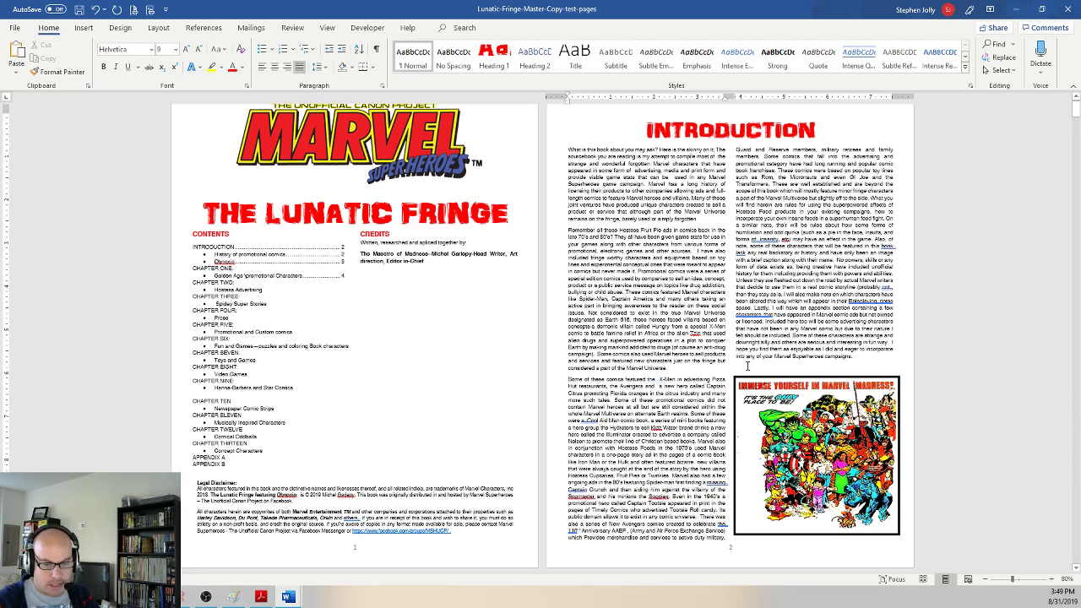
Step: Delete the surplus break below the end of the Introduction text to remove the blank page before the Obnoxio page
scroll(819, 460, "down", 1)
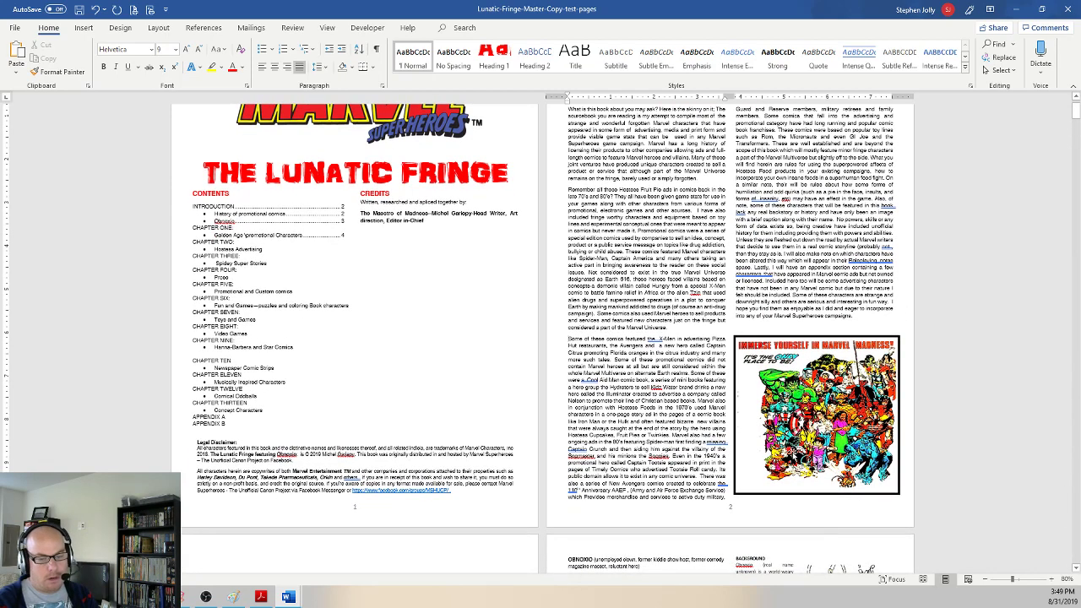
scroll(811, 456, "up", 1)
scroll(794, 380, "down", 4)
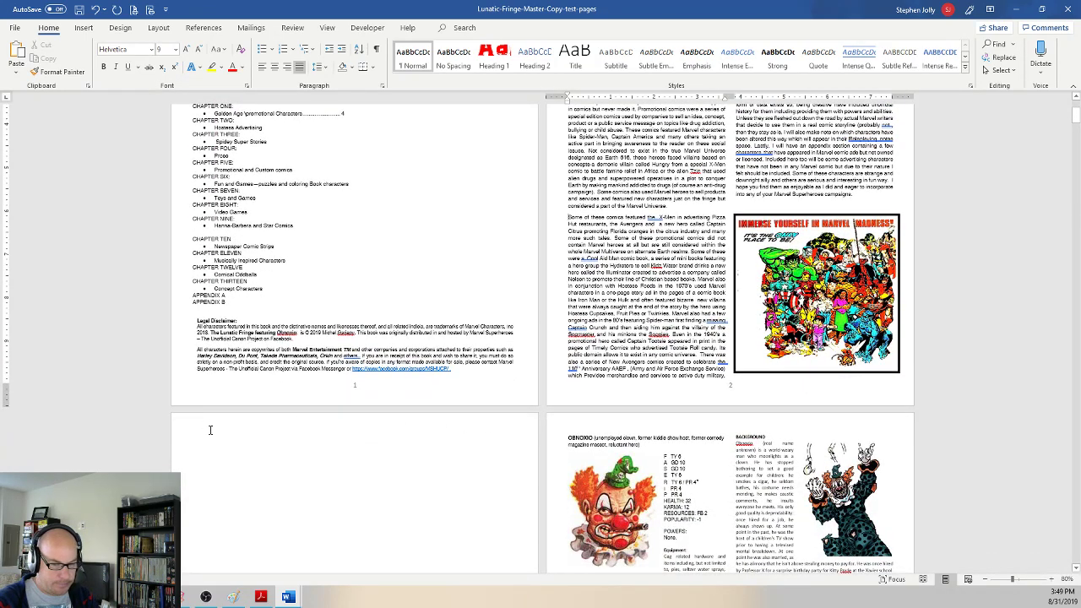
left_click(749, 202)
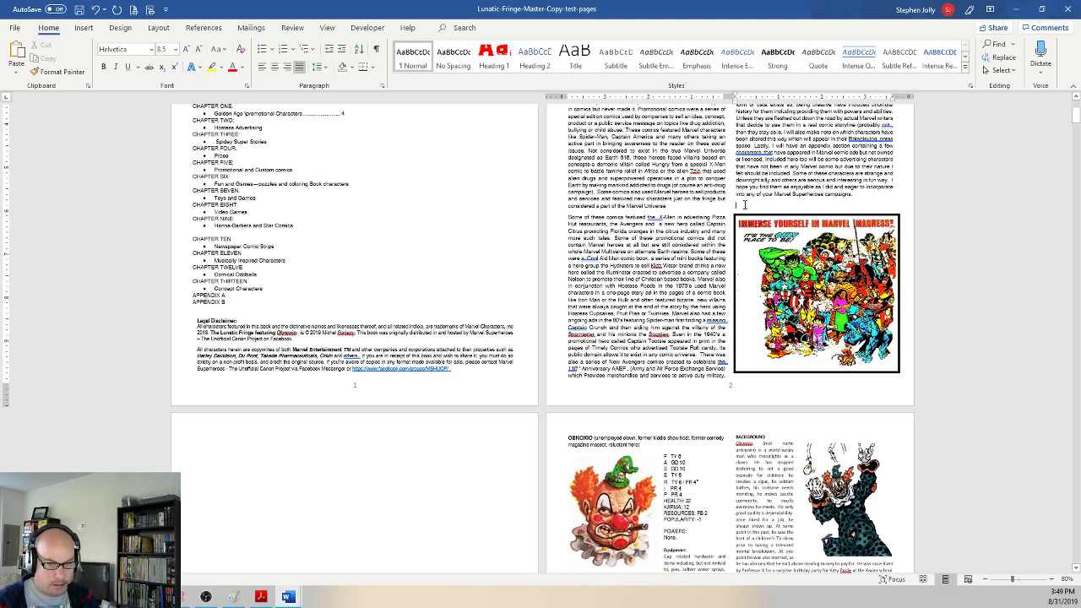
key("Delete")
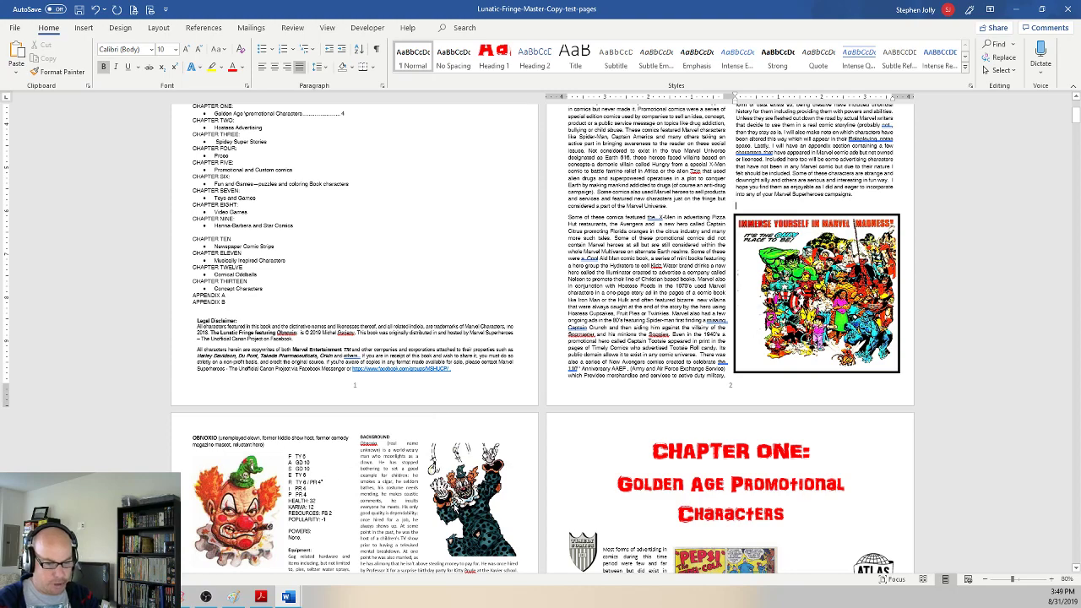
Step: Examine the layout of the Introduction page, its Marvel Madness picture and the start of the Obnoxio page
scroll(456, 507, "up", 3)
scroll(456, 506, "down", 2)
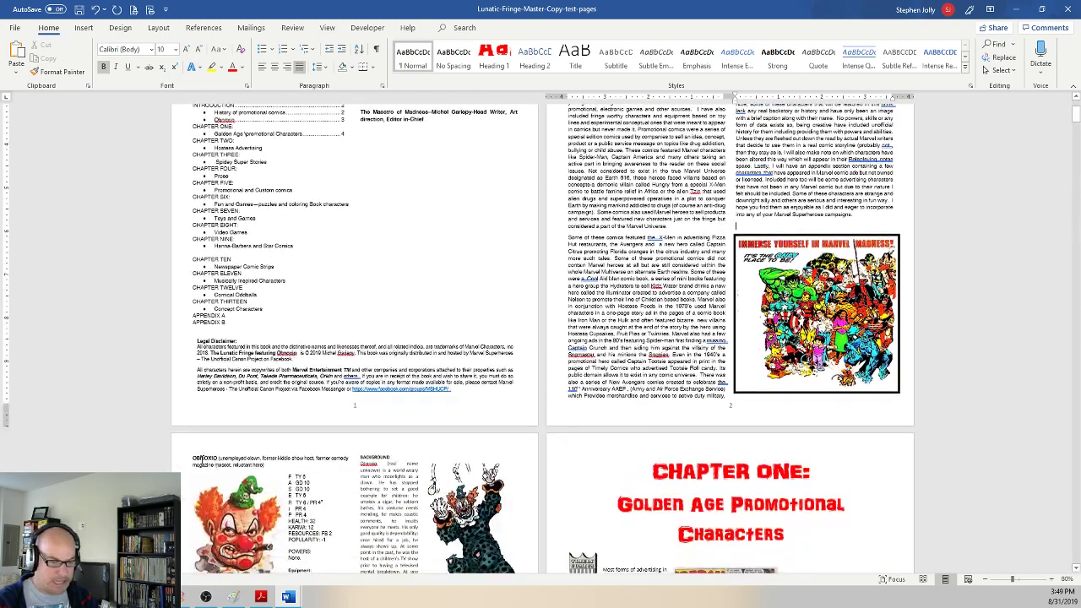
left_click(192, 457)
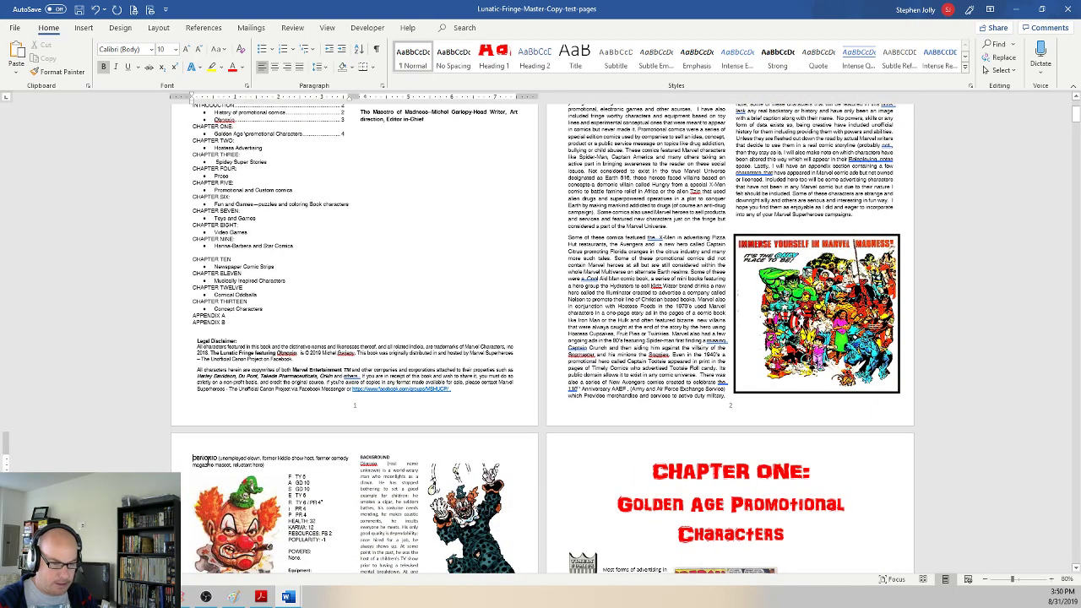
scroll(723, 372, "up", 3)
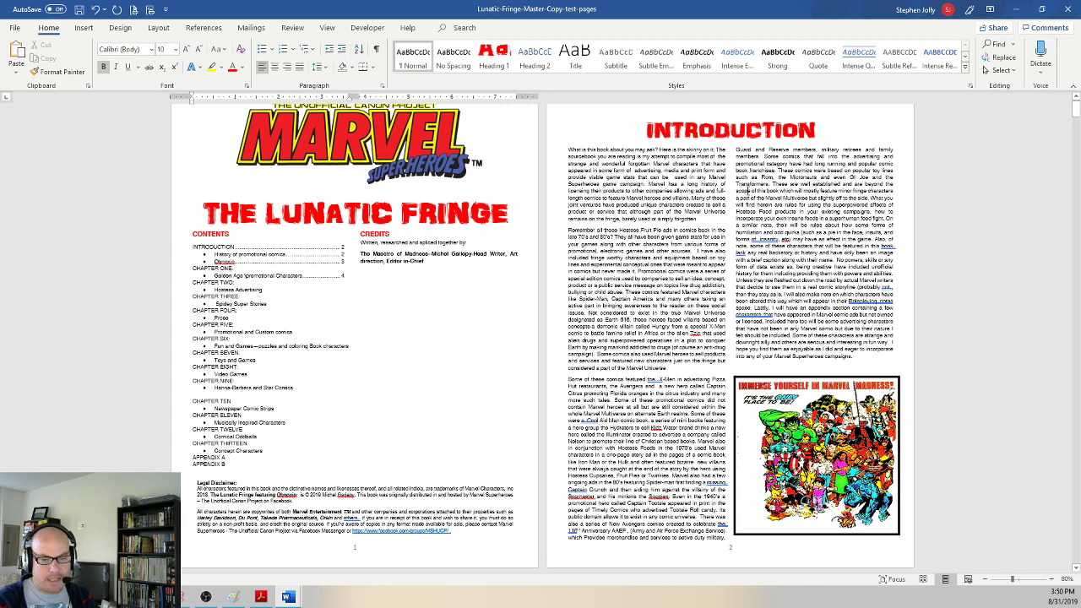
left_click(594, 176)
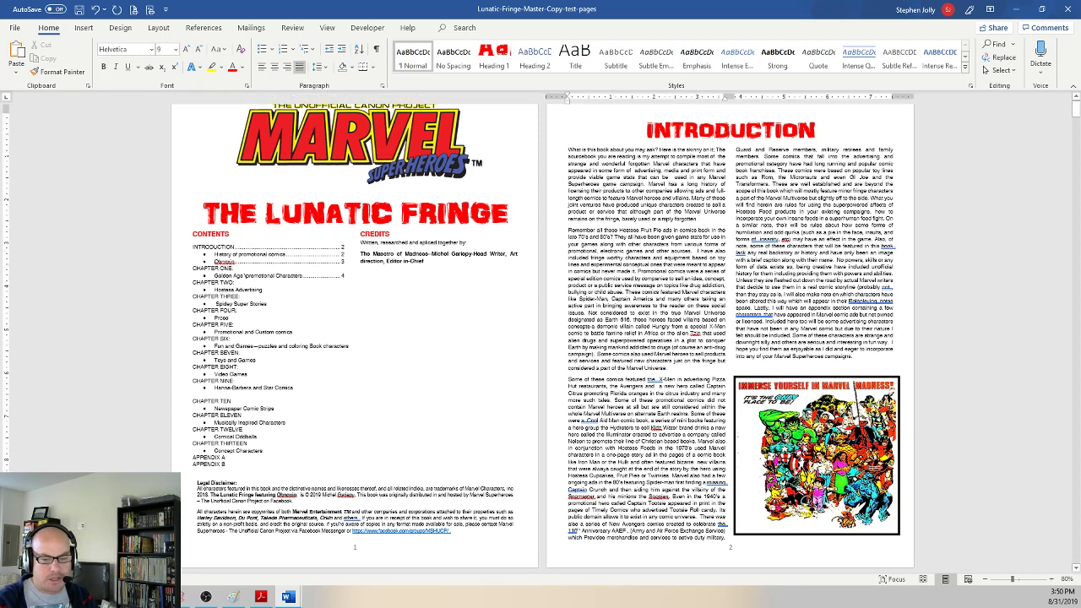
left_click(804, 426)
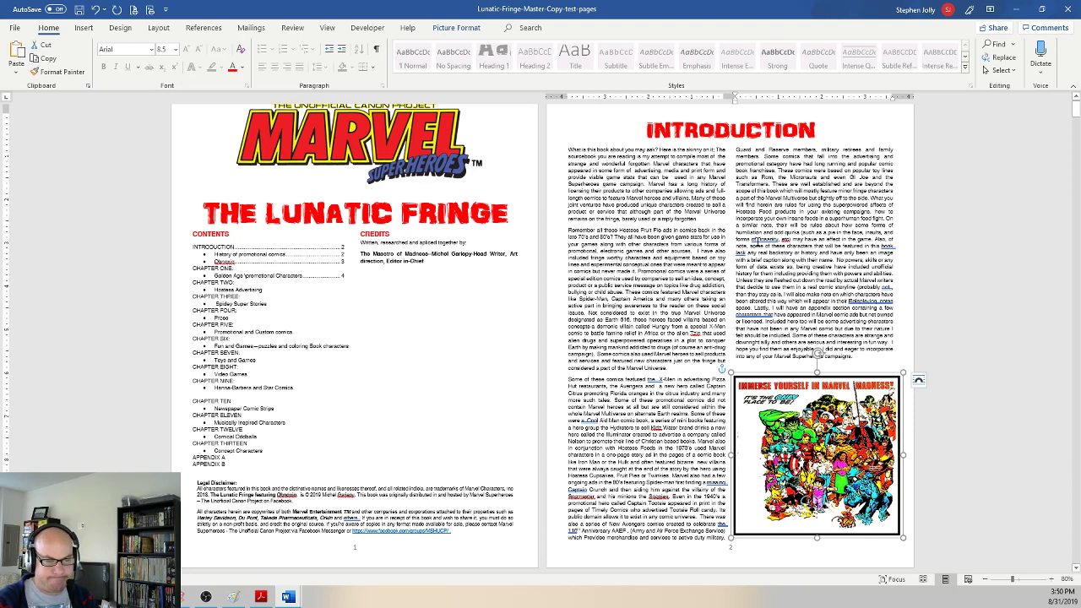
Step: Move the Timely shield and Atlas globe logos up from the body text to either side of the Chapter One heading
scroll(691, 292, "down", 5)
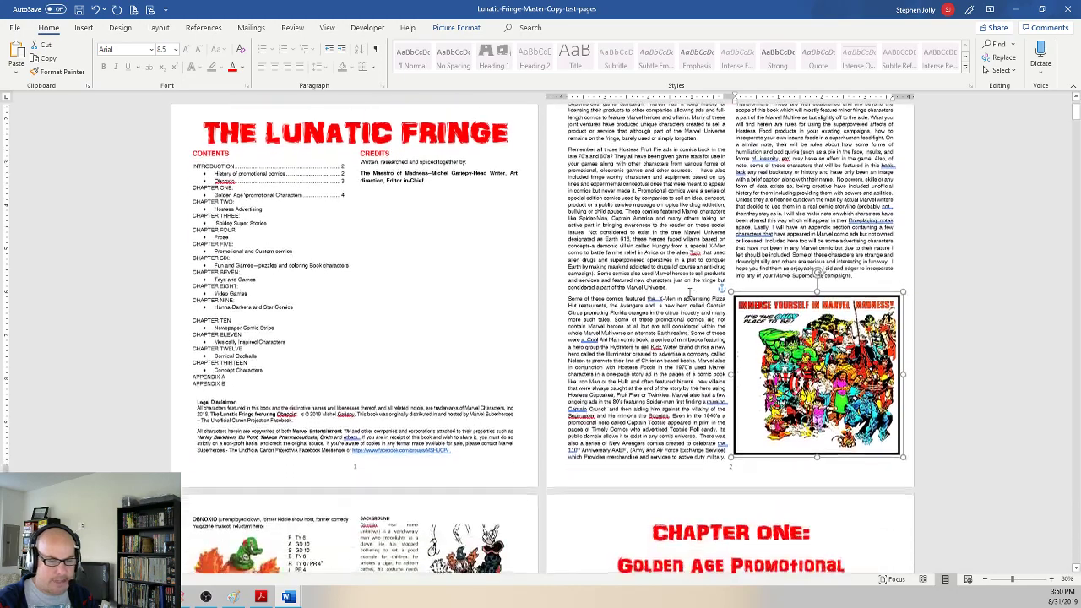
scroll(688, 291, "down", 4)
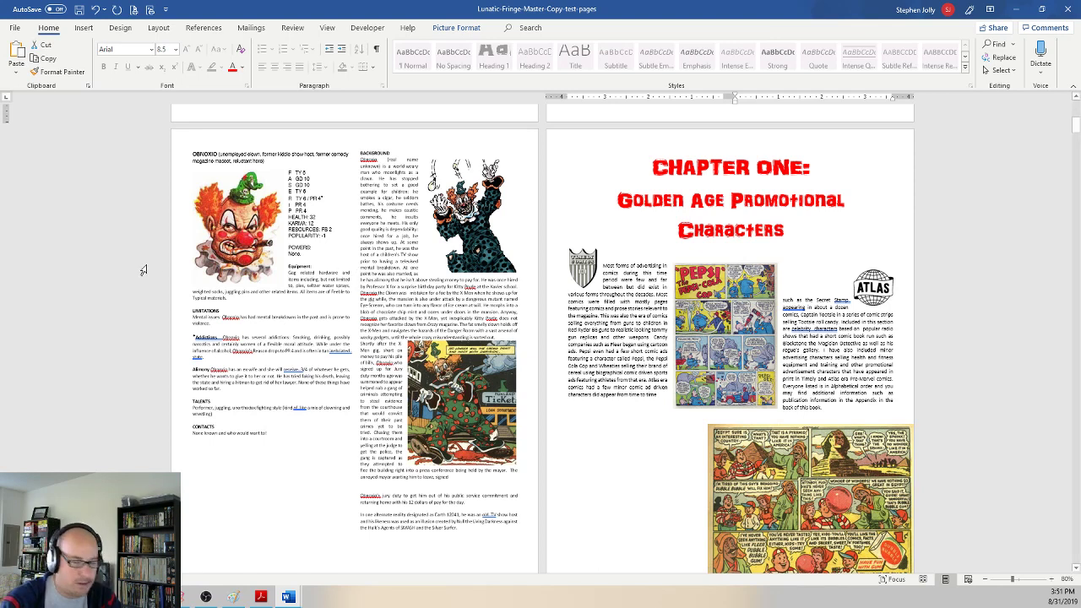
left_click_drag(590, 272, 580, 174)
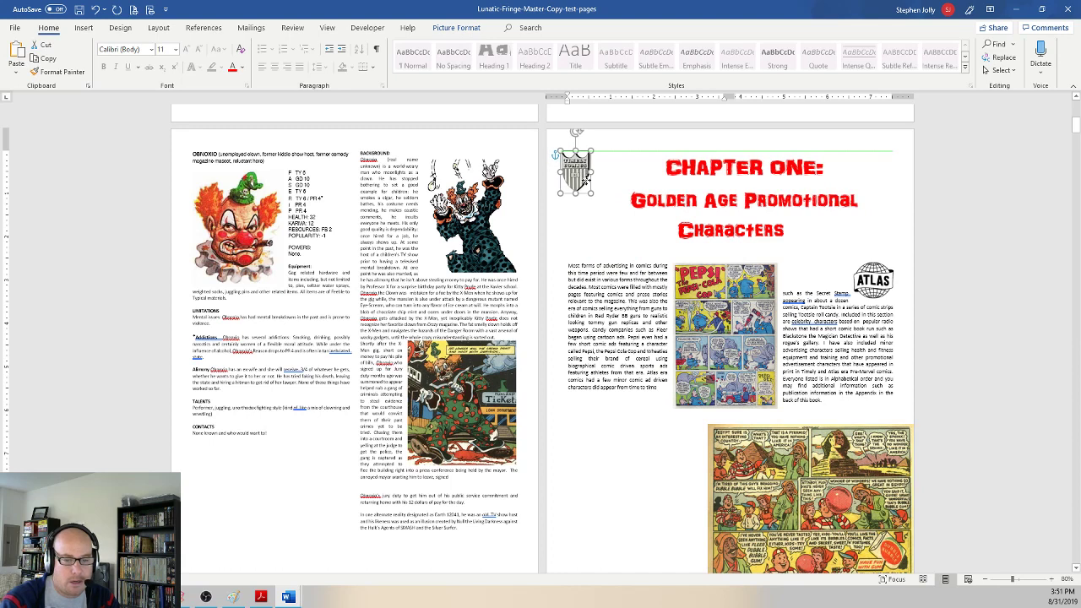
left_click(456, 27)
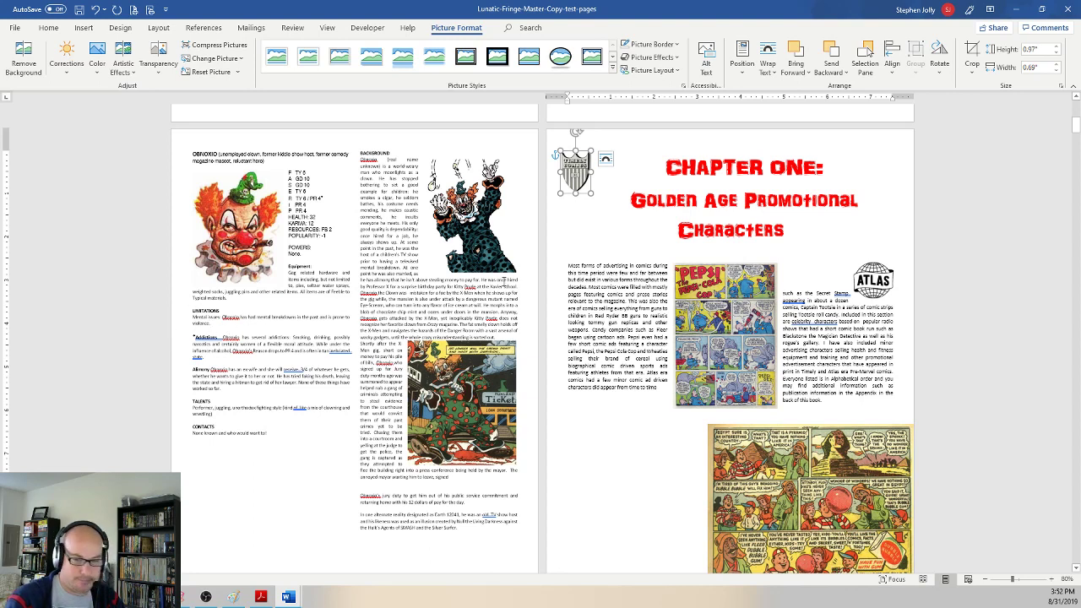
mouse_move(873, 279)
left_mouse_down()
mouse_move(901, 280)
mouse_move(888, 265)
left_mouse_up()
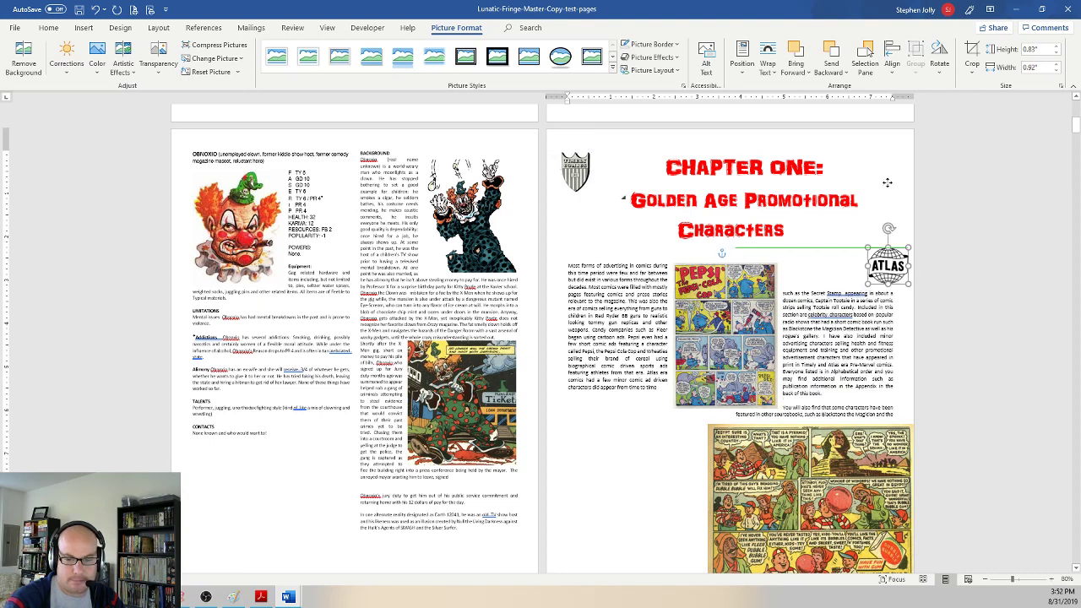
left_click_drag(887, 182, 874, 159)
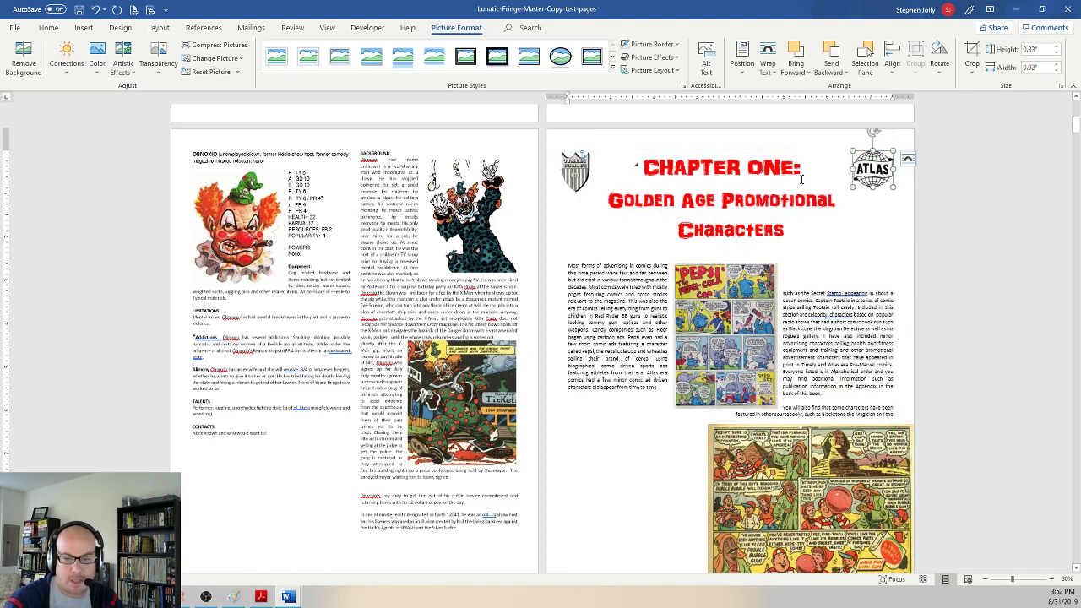
Step: Set the Atlas globe's text wrapping to In Front of Text and the Timely shield's to Behind Text
left_click(776, 73)
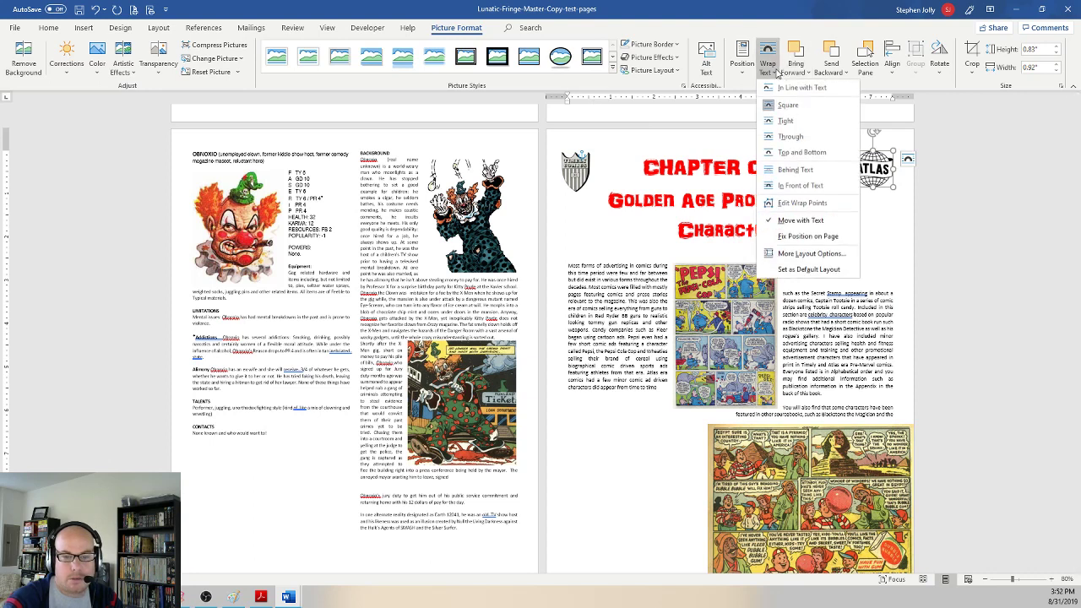
left_click(790, 185)
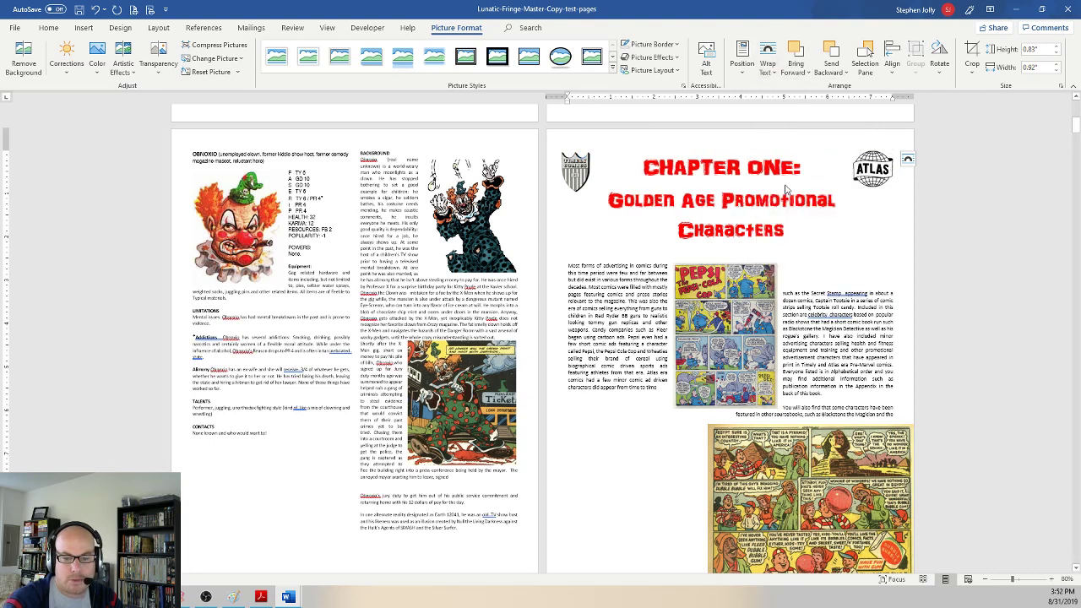
left_click(578, 172)
left_click(766, 63)
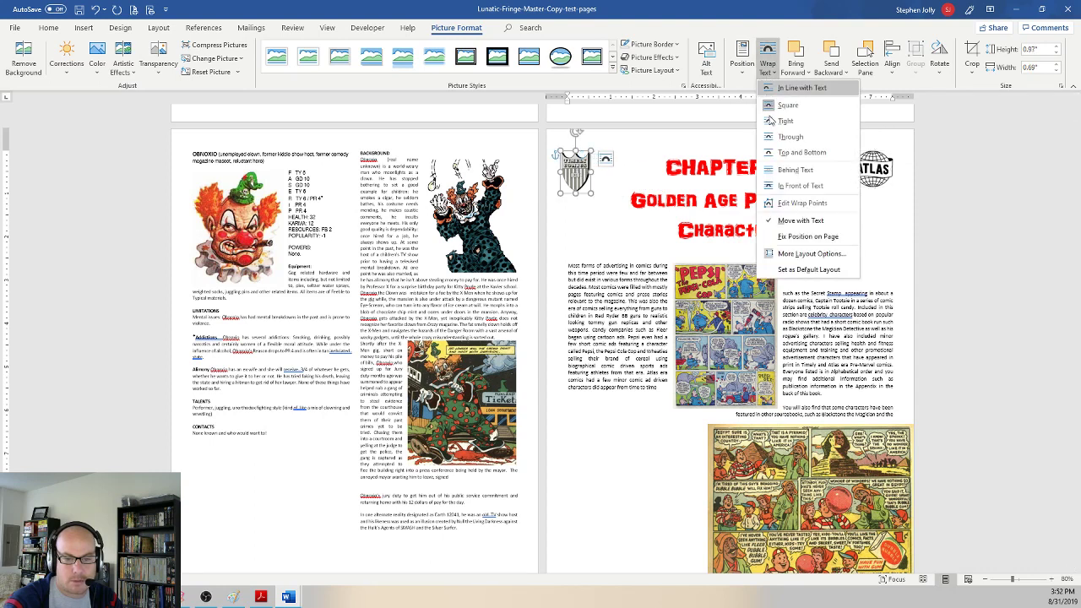
left_click(777, 173)
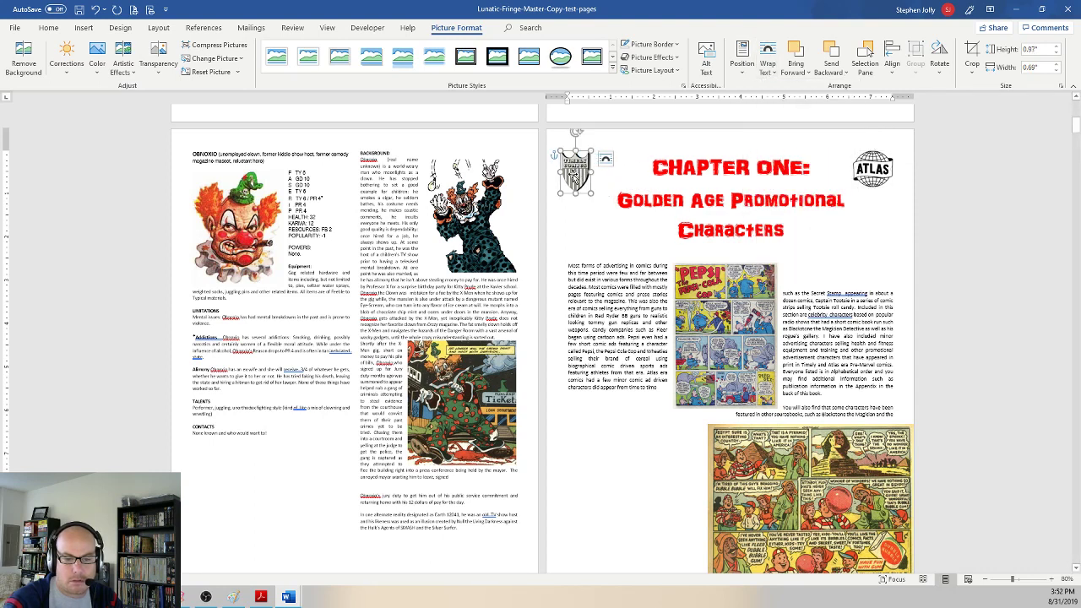
Step: Try a first-line indent of about 0.5 inch on the "Golden Age Promotional Characters" heading and return it to the margin
left_click(709, 167)
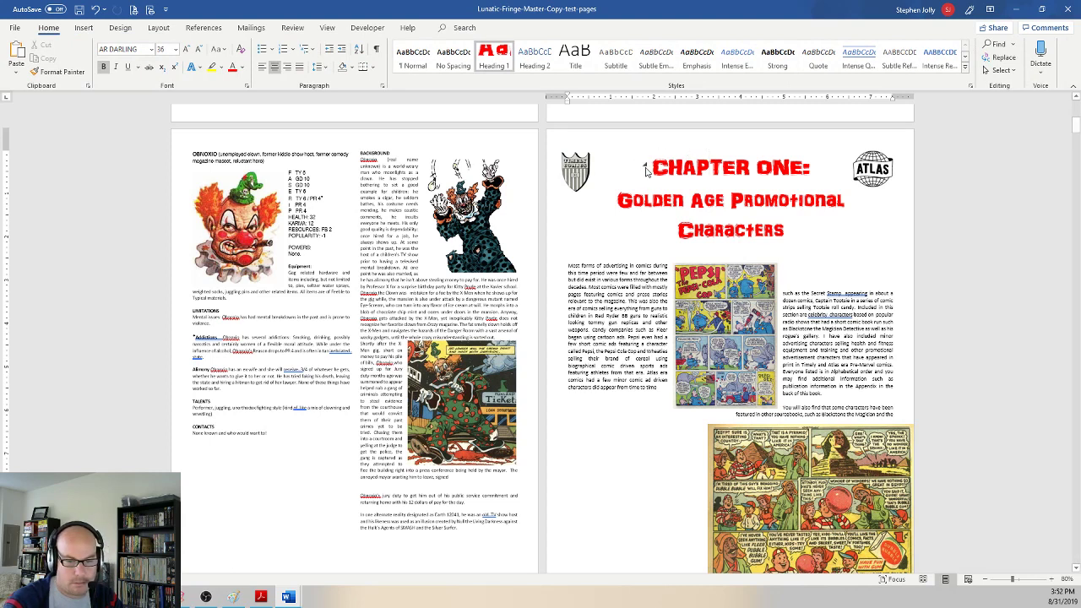
left_click_drag(646, 169, 788, 230)
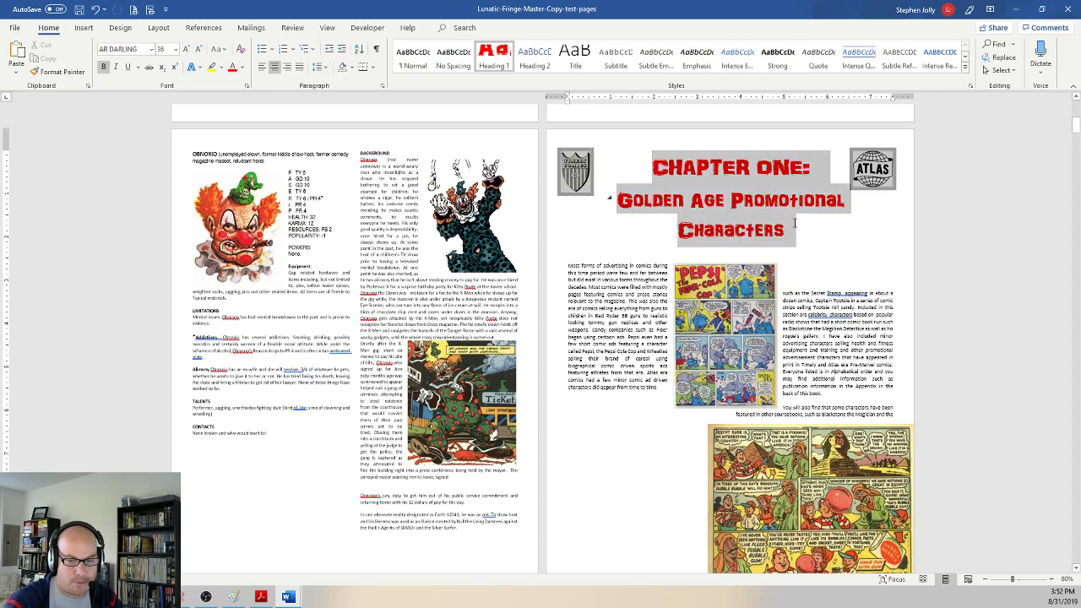
left_click(787, 232)
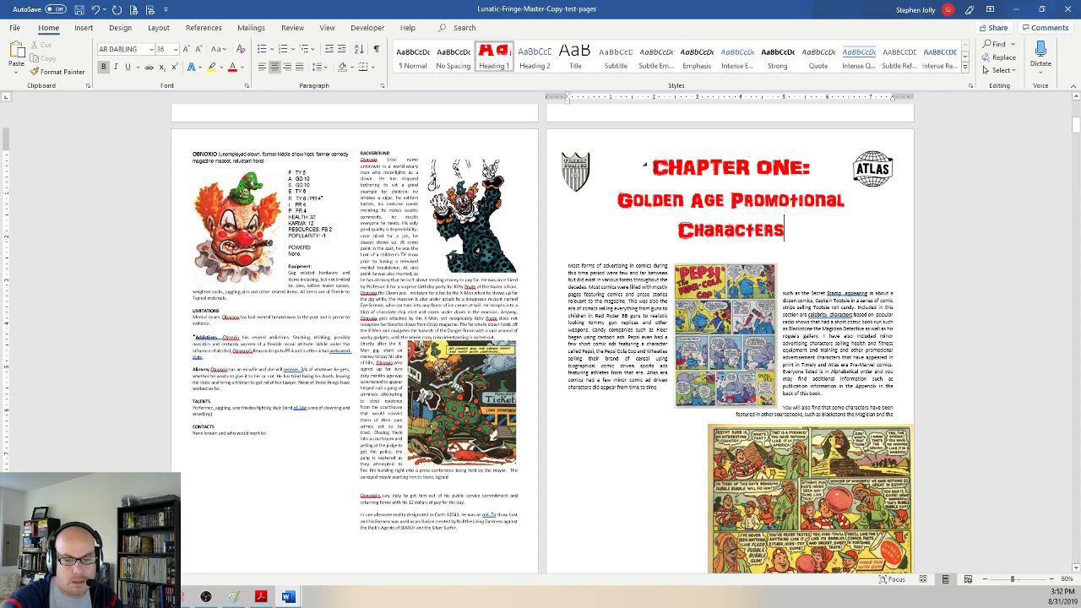
left_click_drag(567, 97, 589, 100)
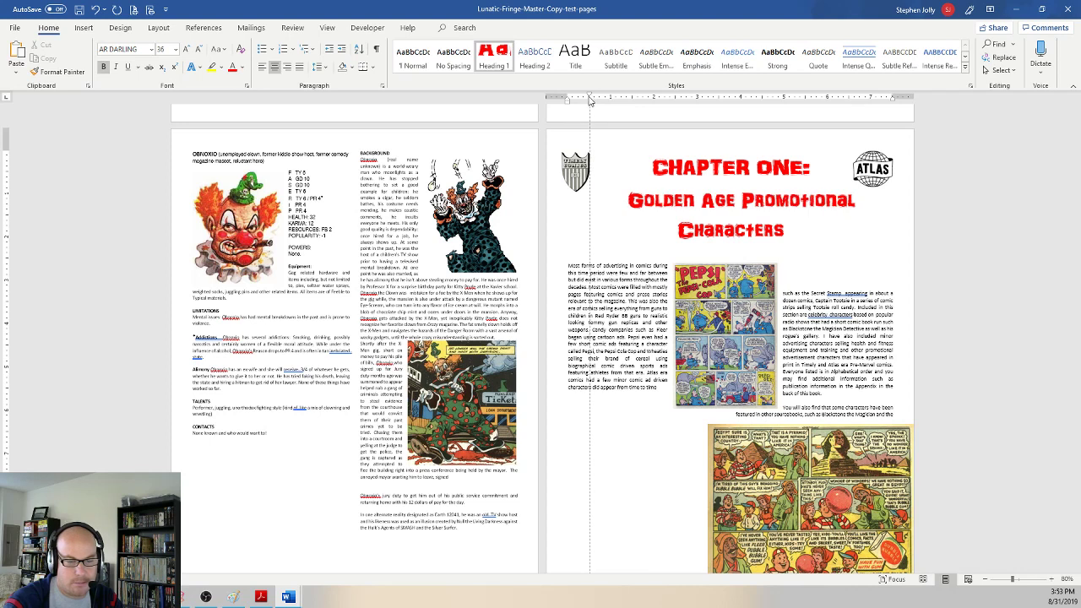
left_click_drag(591, 100, 569, 99)
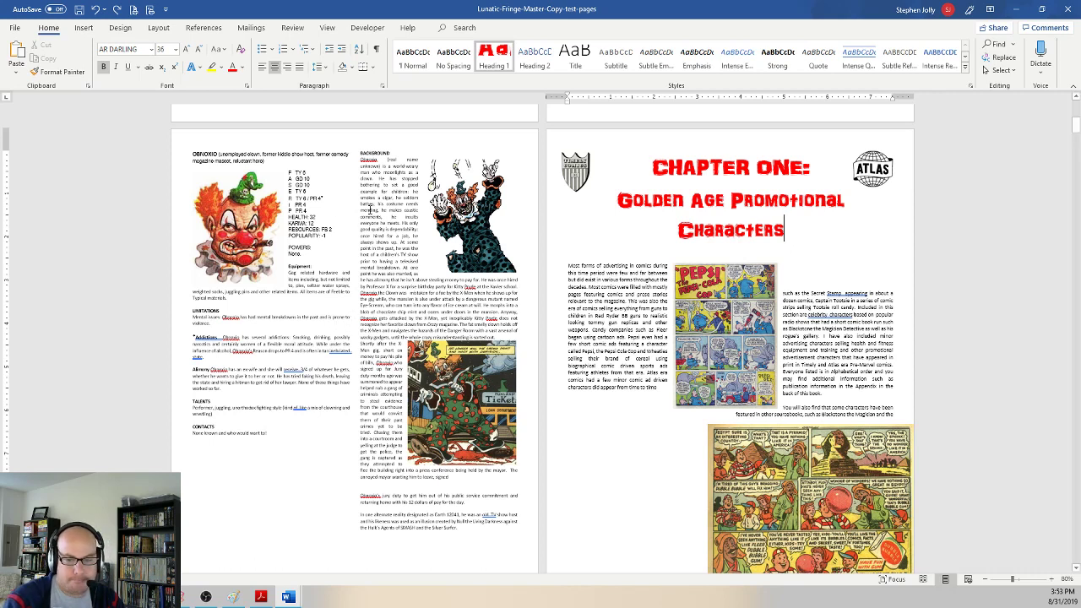
Step: Shift the Timely shield logo slightly inward to line up with the body text margin and balance the Atlas globe
left_click(574, 167)
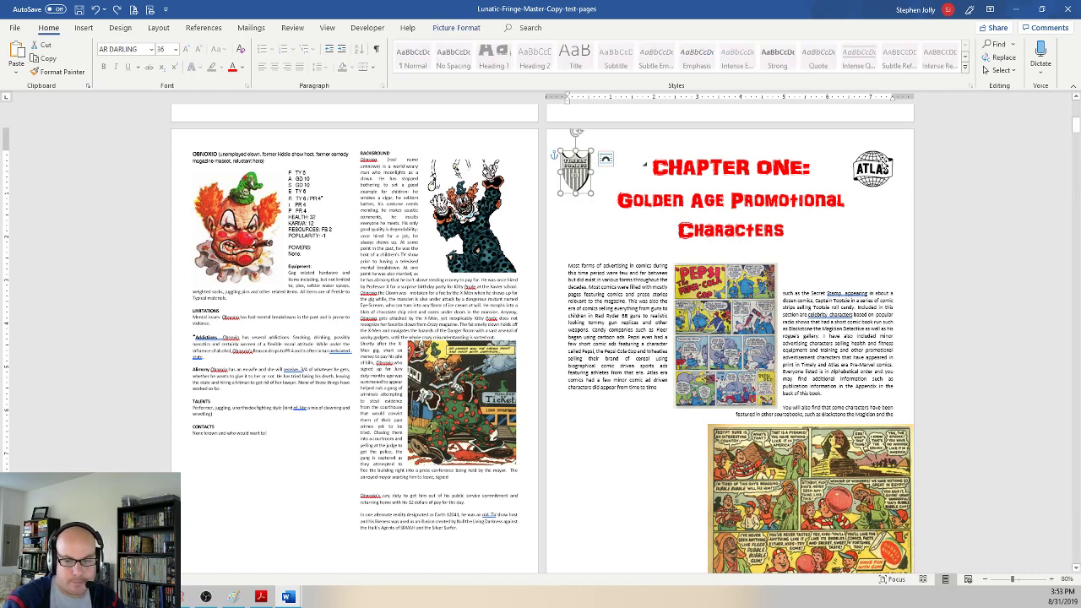
left_click(886, 169)
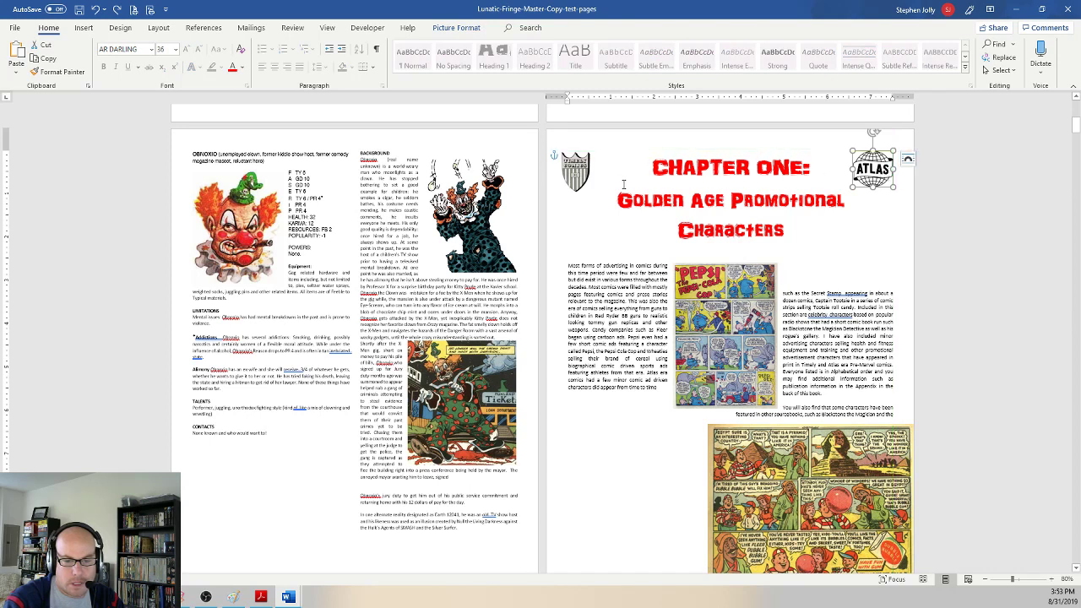
left_click(579, 177)
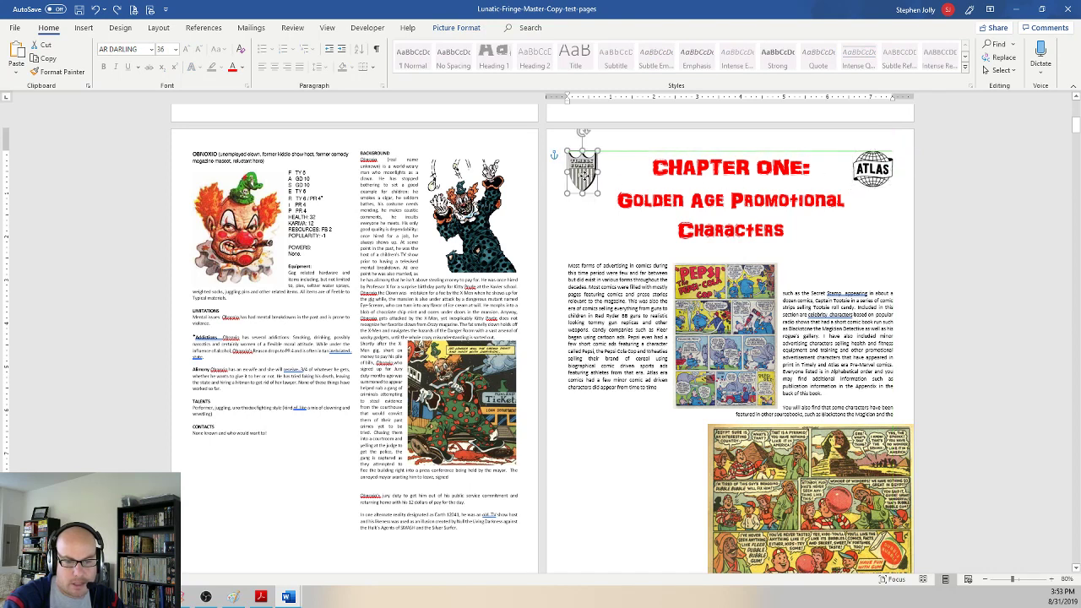
left_click_drag(582, 175, 599, 174)
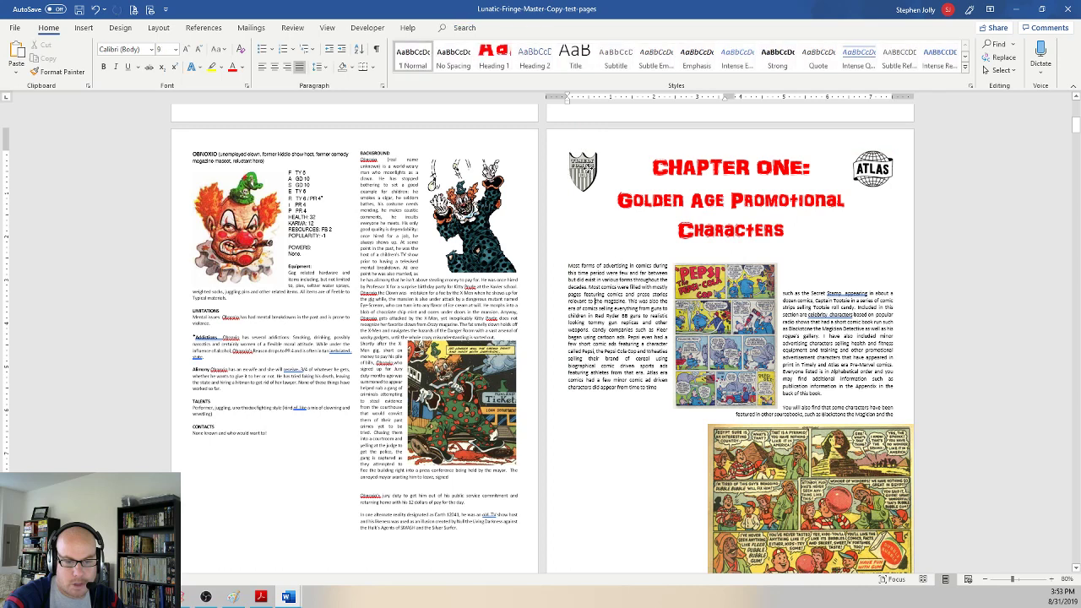
left_click(870, 168)
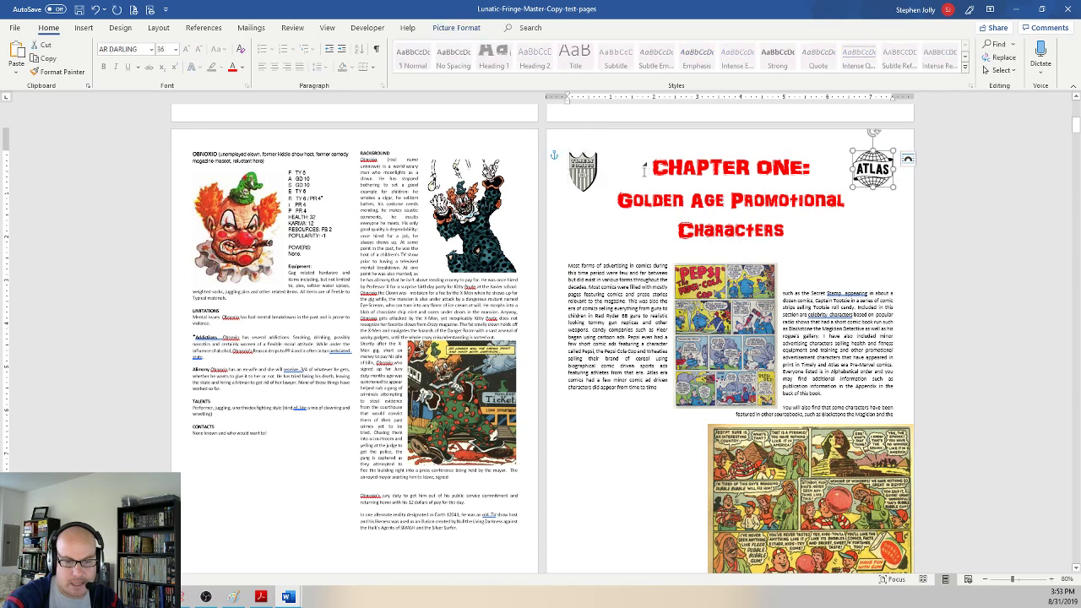
left_click(583, 174)
left_click(874, 173)
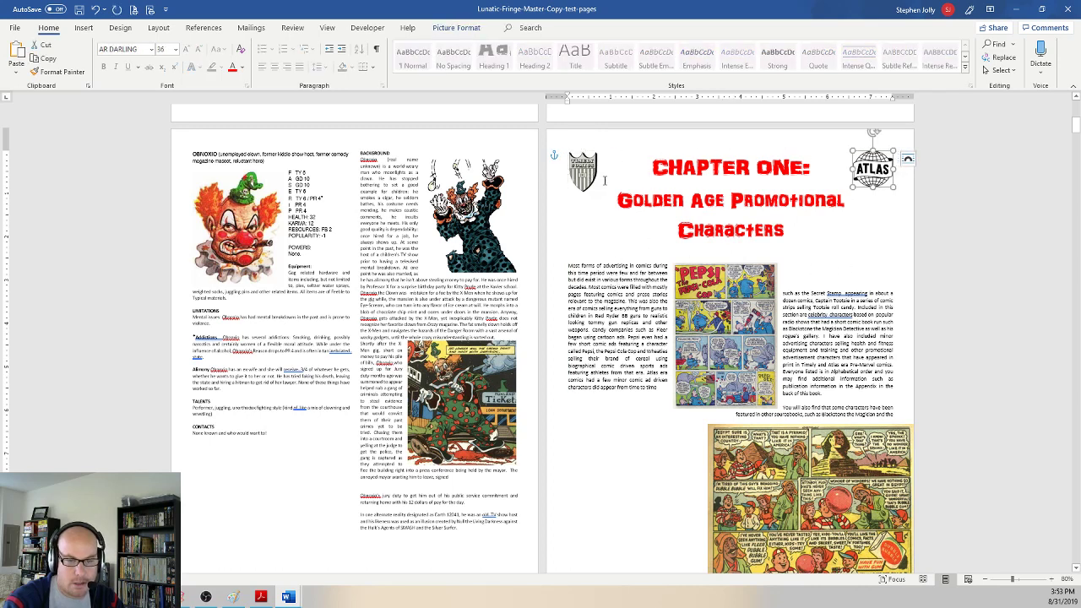
left_click(583, 174)
left_click(875, 170)
left_click(845, 299)
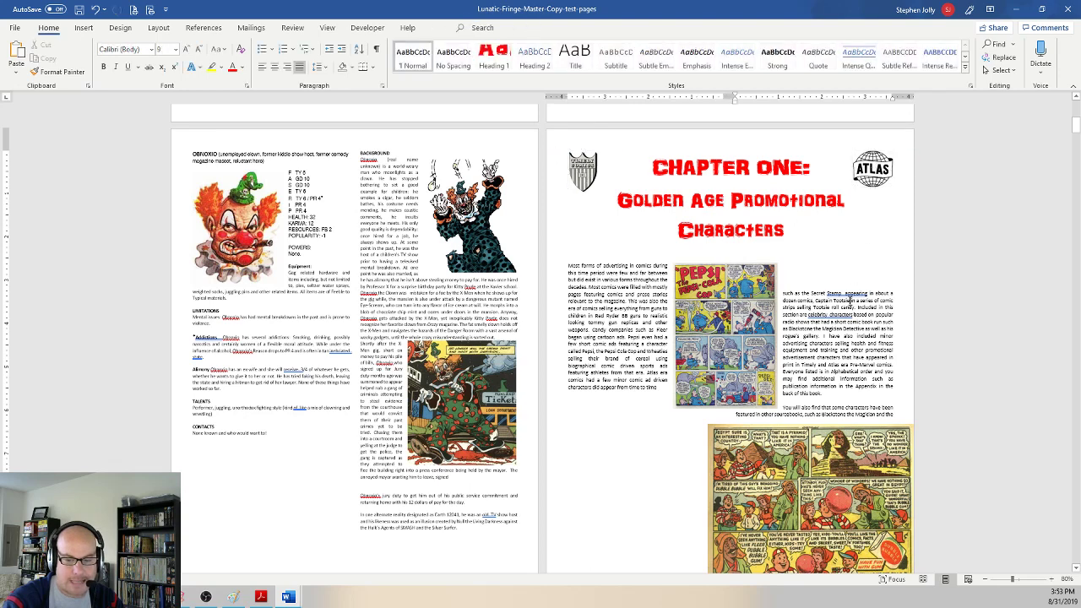
Step: Move the Pepsi-Cola Cop comic into the right column and the bubble gum comic across both columns near the foot of page 4
scroll(759, 360, "down", 2)
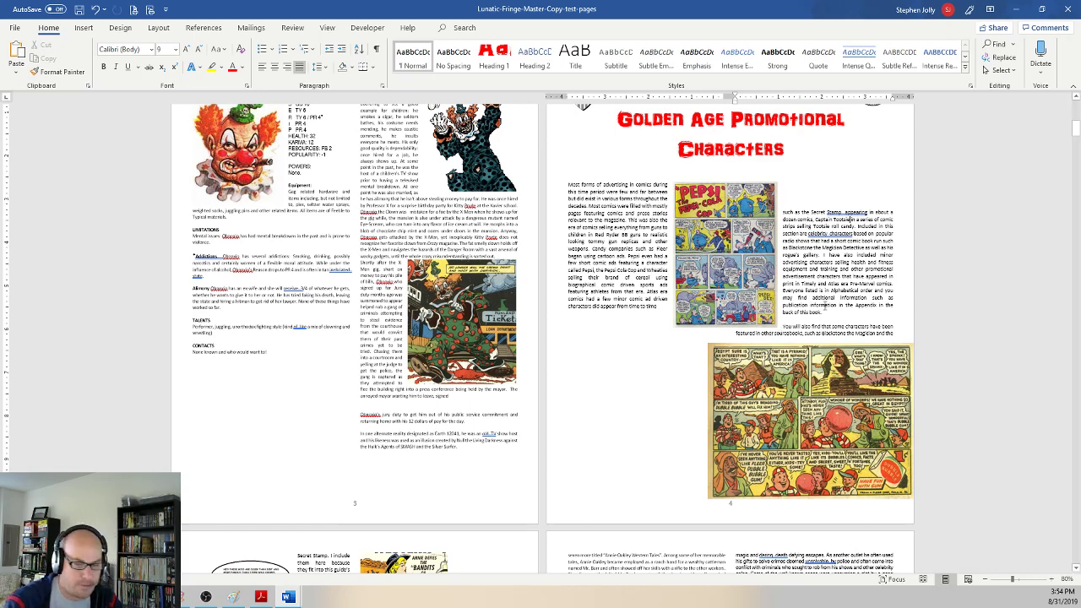
scroll(823, 297, "up", 1)
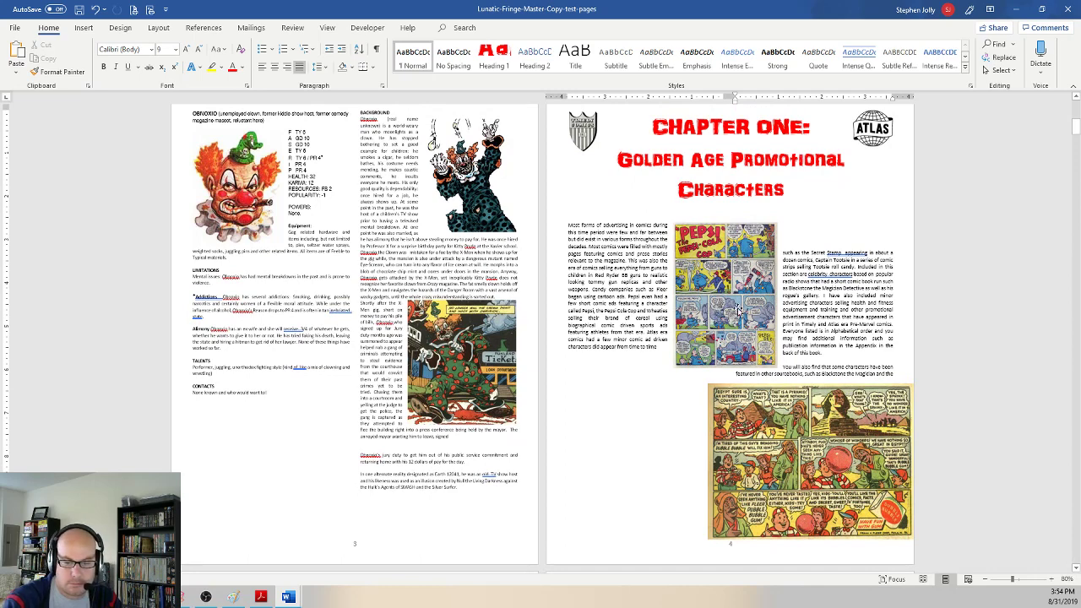
left_click_drag(736, 313, 882, 309)
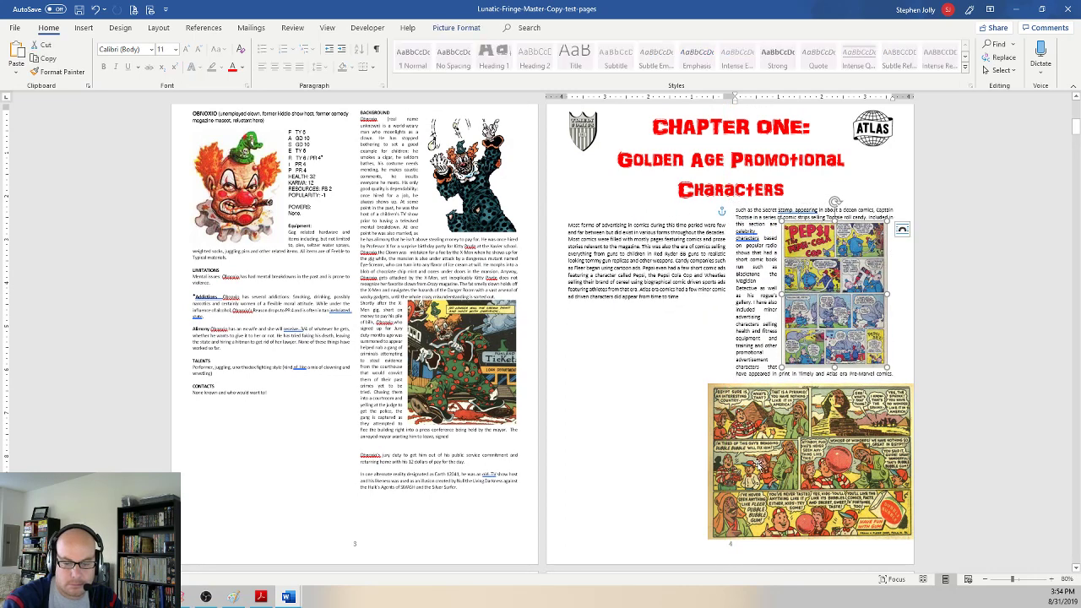
left_click_drag(760, 465, 672, 417)
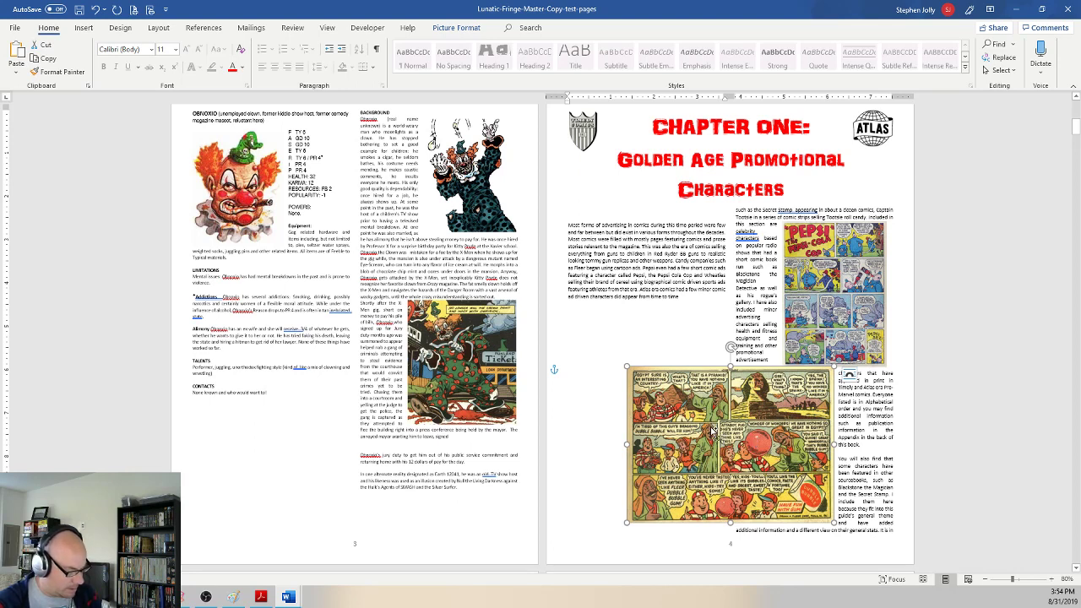
left_click(849, 373)
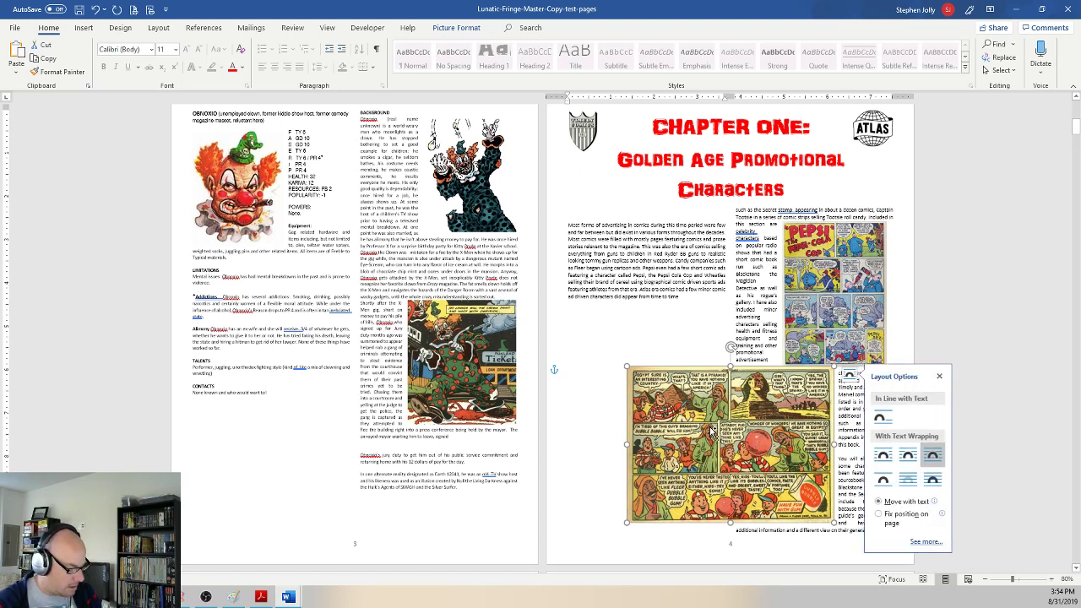
left_click(747, 331)
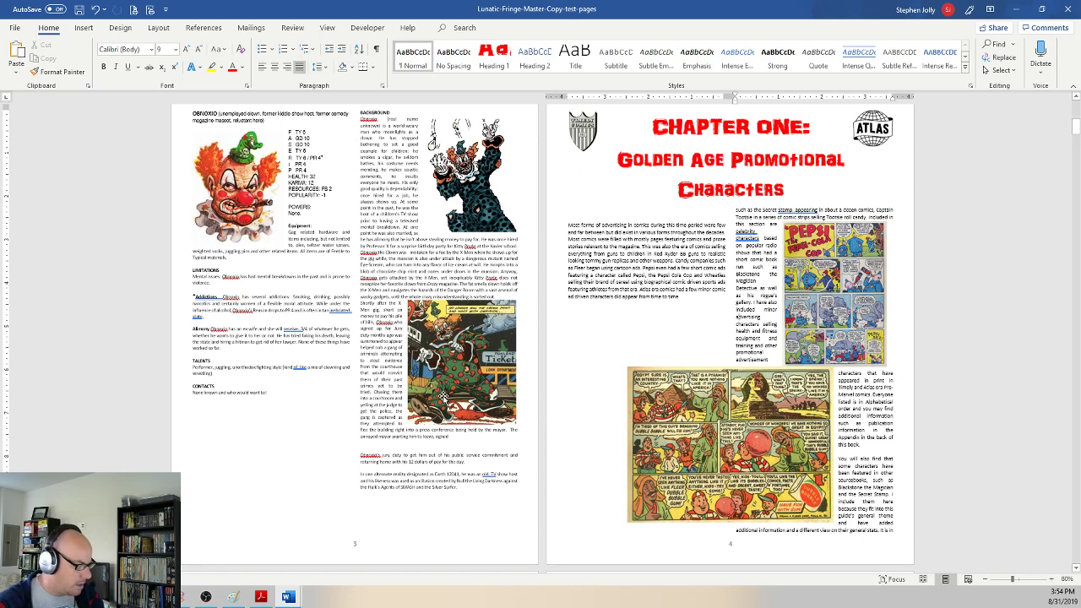
left_click(594, 278)
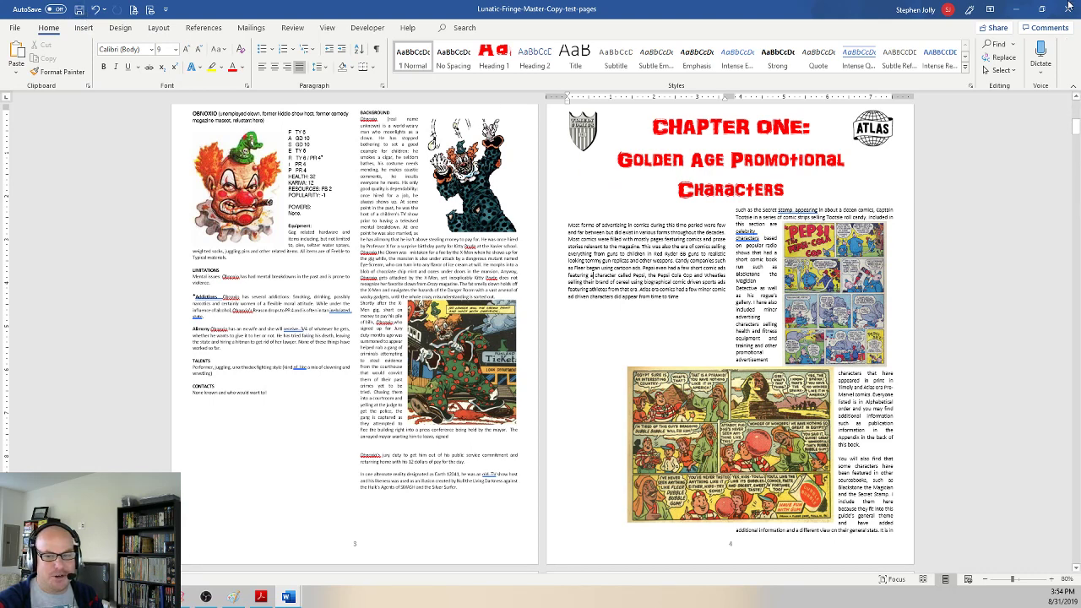
Step: Save and close the Lunatic Fringe document, and close the 1602_Cover document
key("ctrl+s")
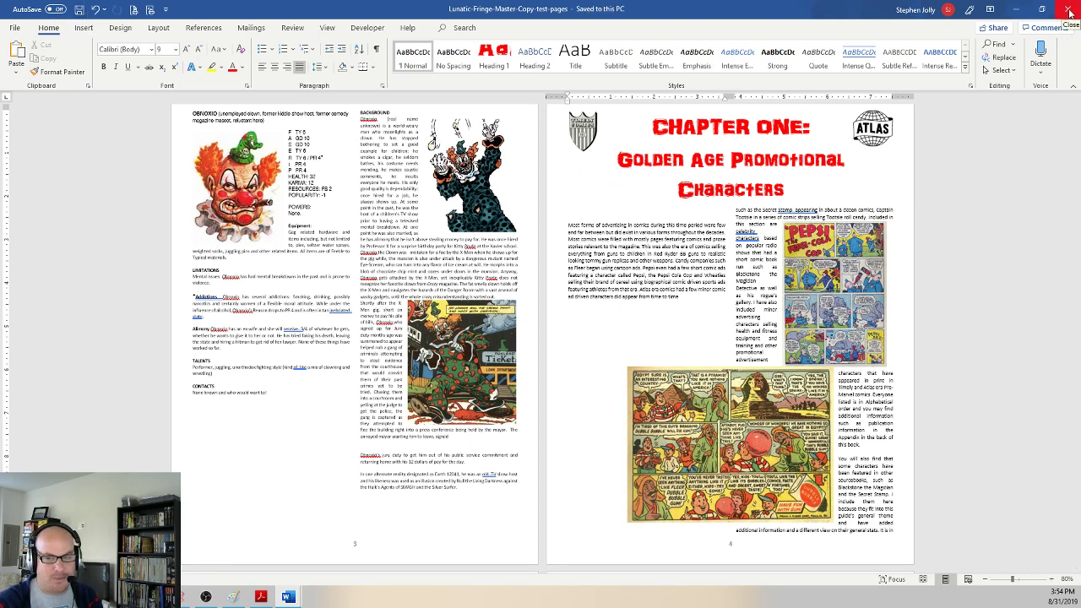
left_click(1069, 12)
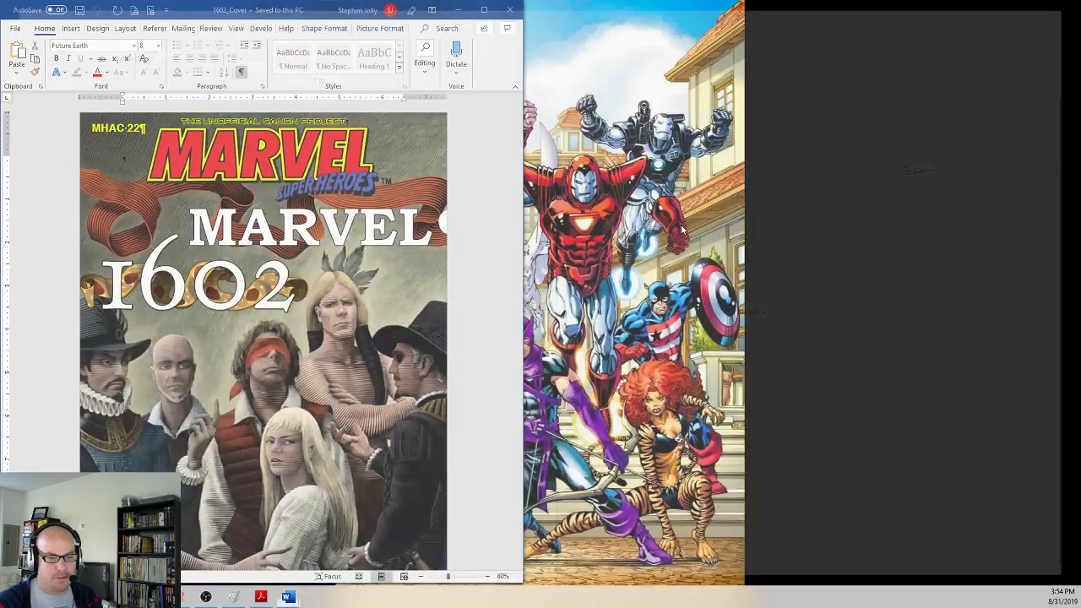
left_click(506, 10)
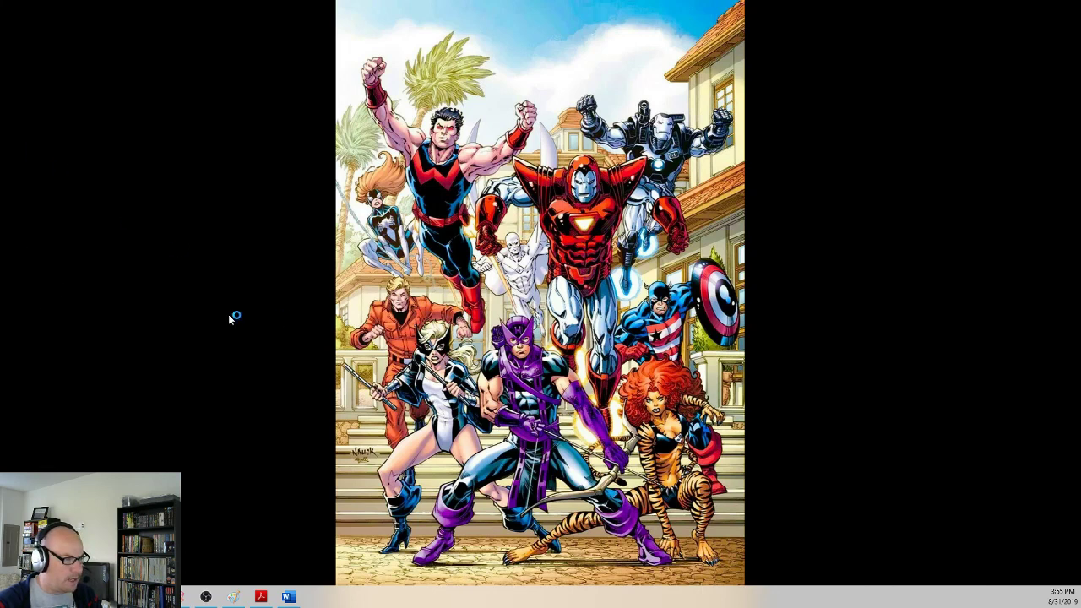
Step: Examine the cover, the introduction page and the Dreamkiller entry's banner, statistics and stray text on the facing page
key("Escape")
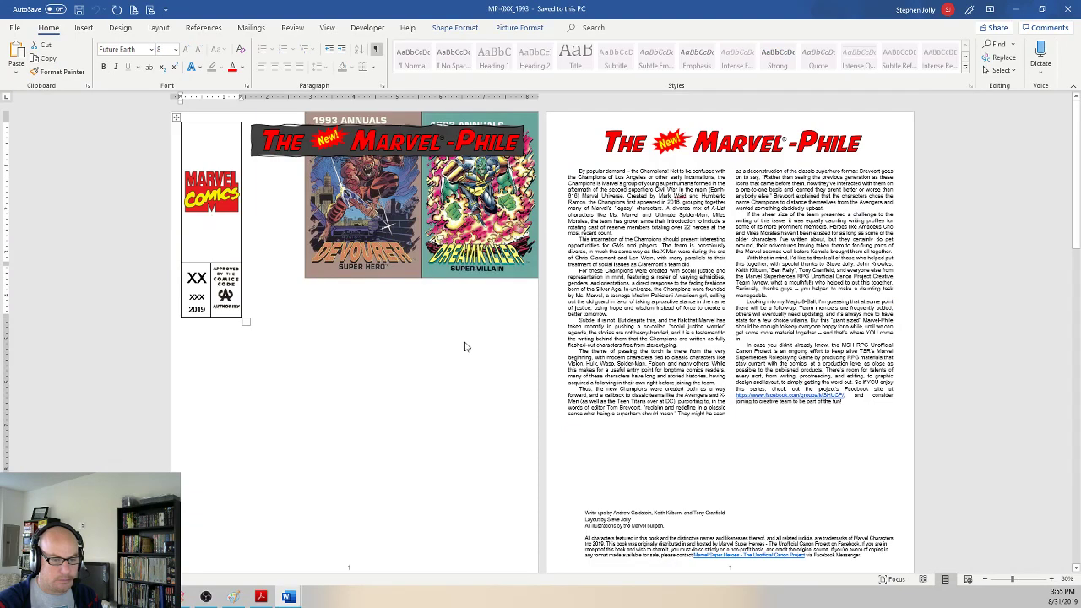
left_click(808, 332)
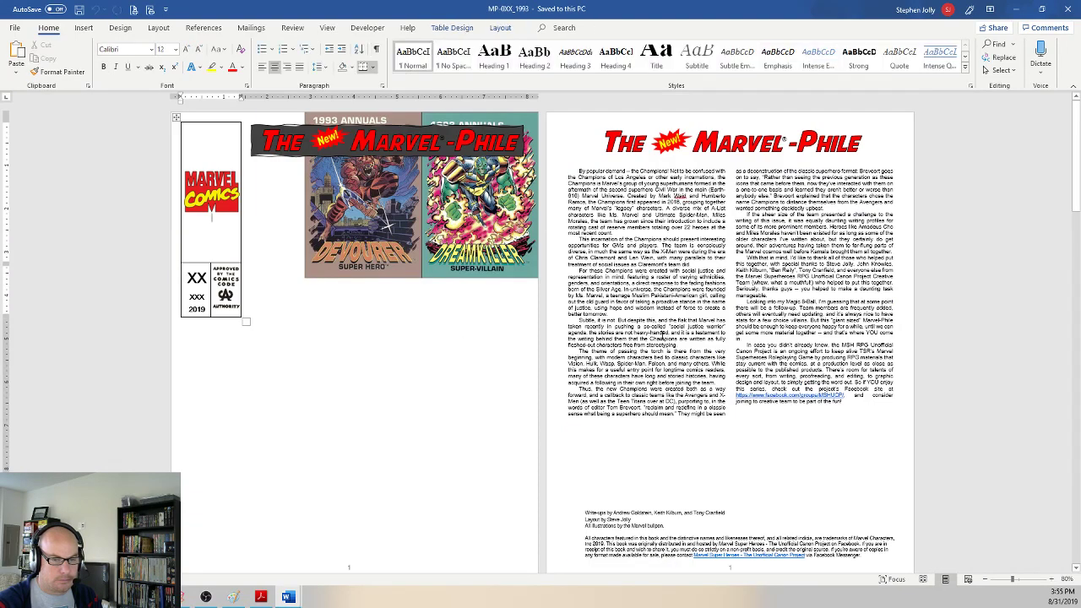
scroll(807, 332, "down", 10)
scroll(807, 332, "up", 5)
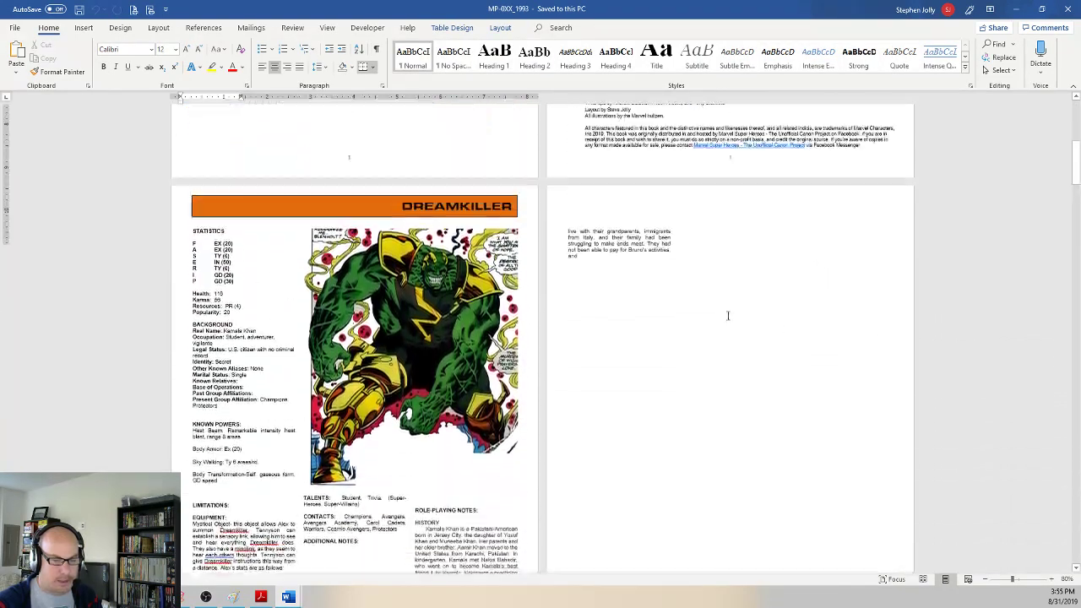
left_click(601, 354)
scroll(591, 348, "down", 3)
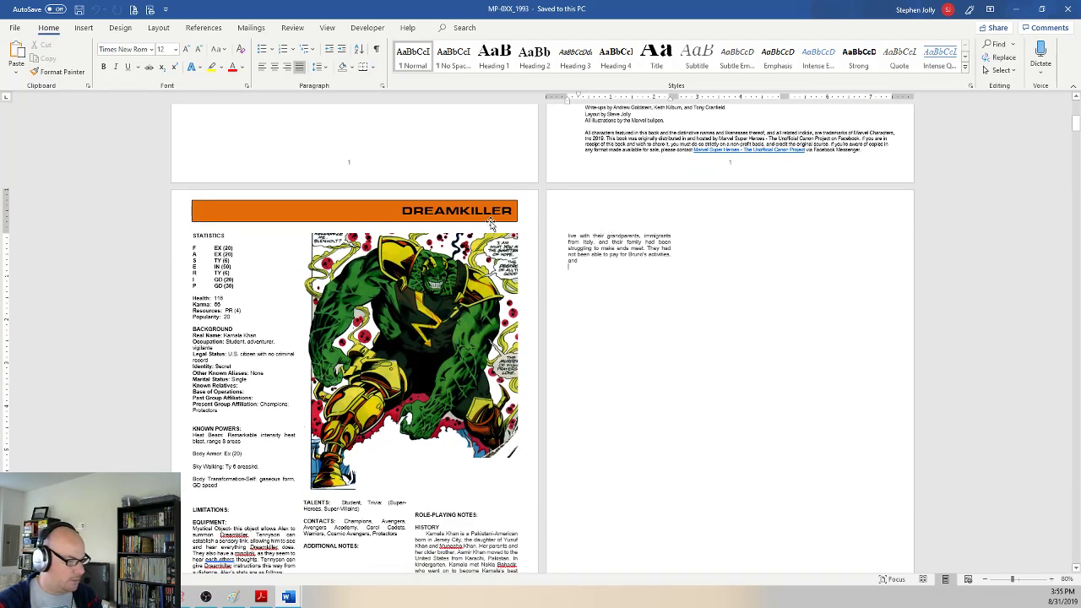
left_click(492, 221)
scroll(515, 236, "down", 1)
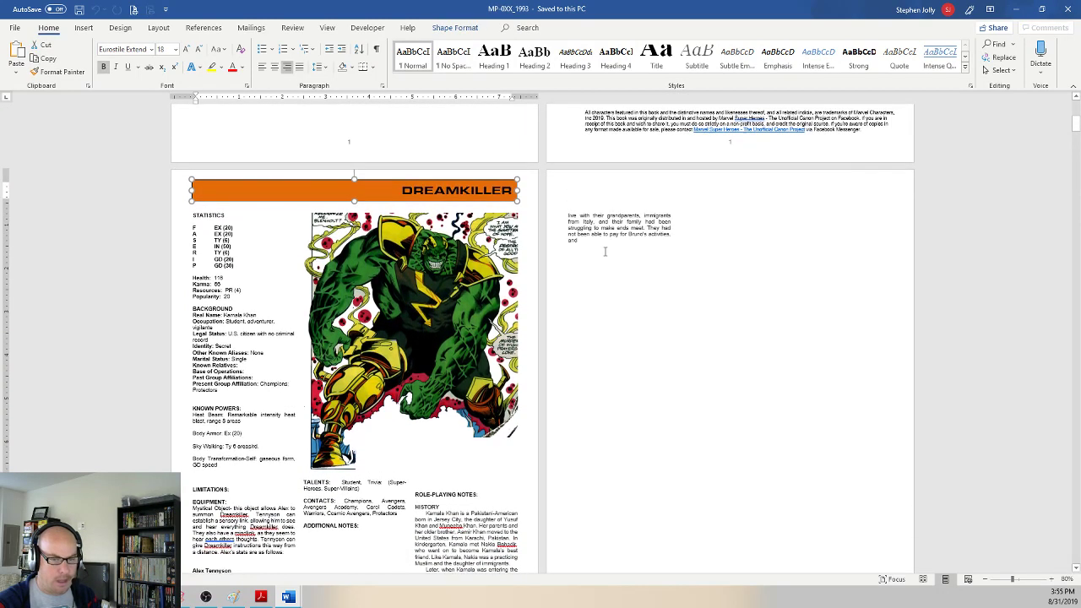
left_click(602, 194)
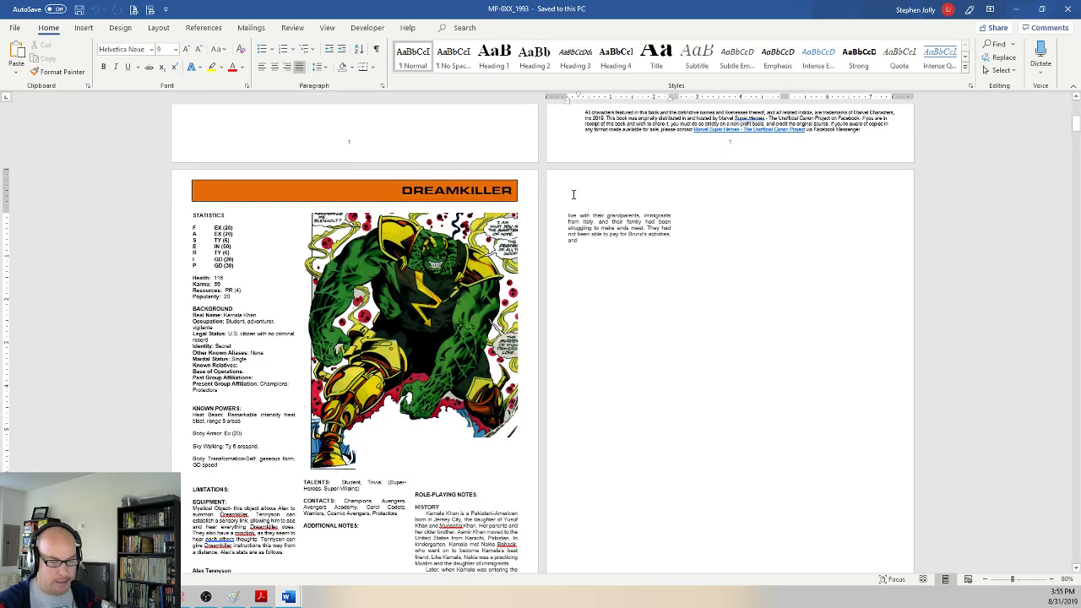
left_click(505, 198)
left_click(579, 187)
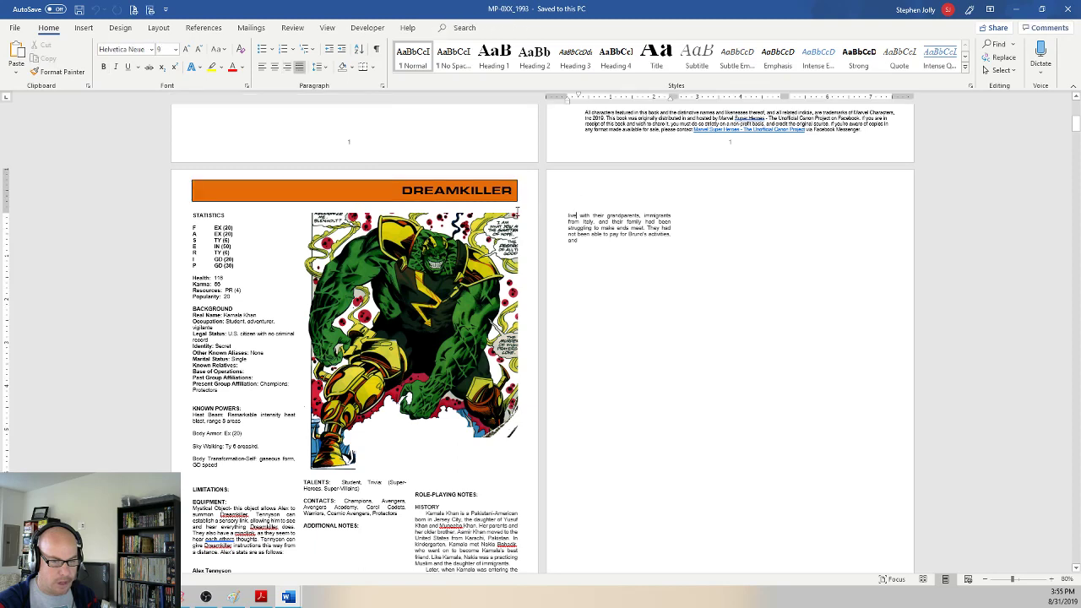
left_click(498, 197)
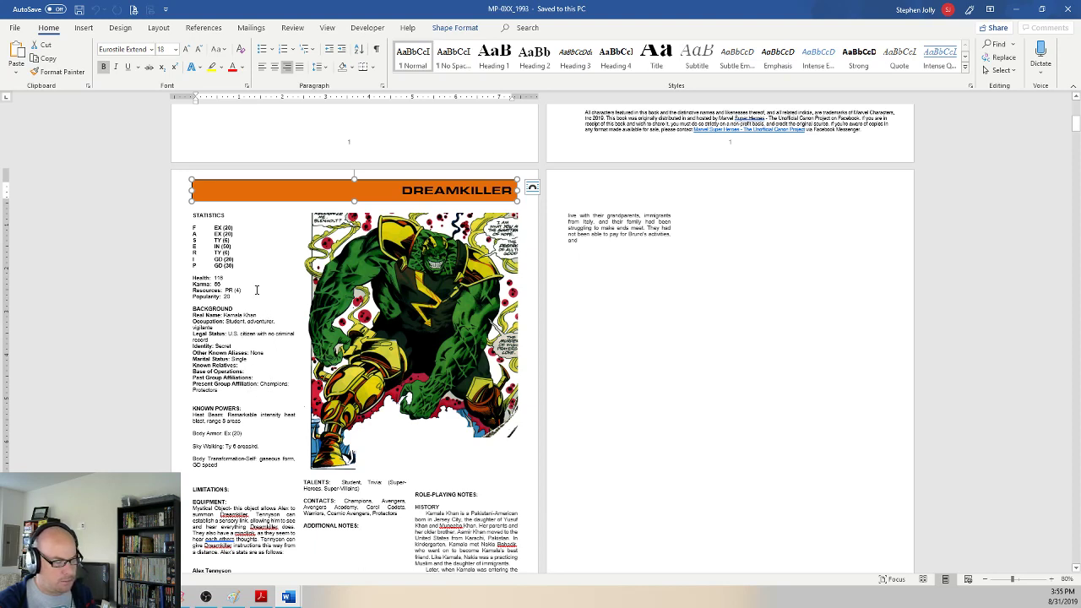
left_click(263, 357)
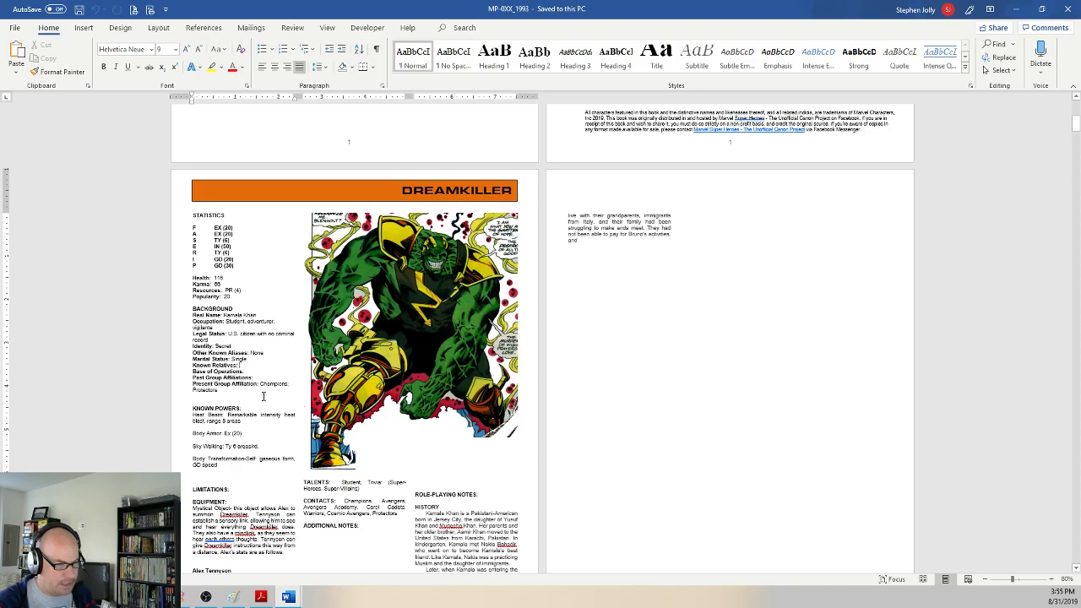
Step: Compare the Spiderman (Morales) entry's layout with the Dreamkiller entry
scroll(439, 389, "down", 10)
scroll(430, 314, "down", 3)
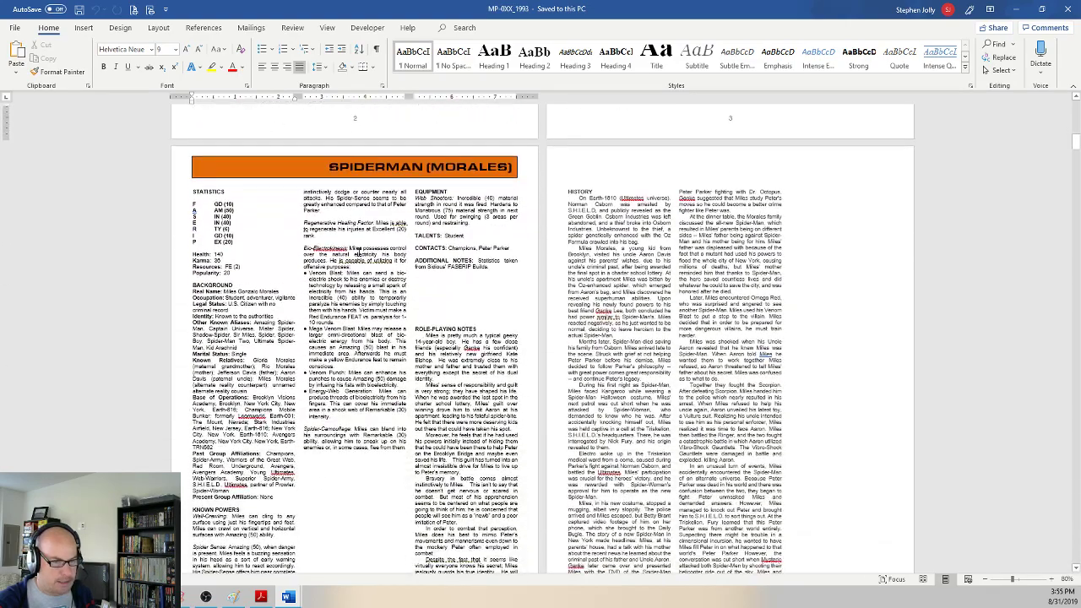
scroll(407, 289, "up", 4)
scroll(406, 287, "up", 10)
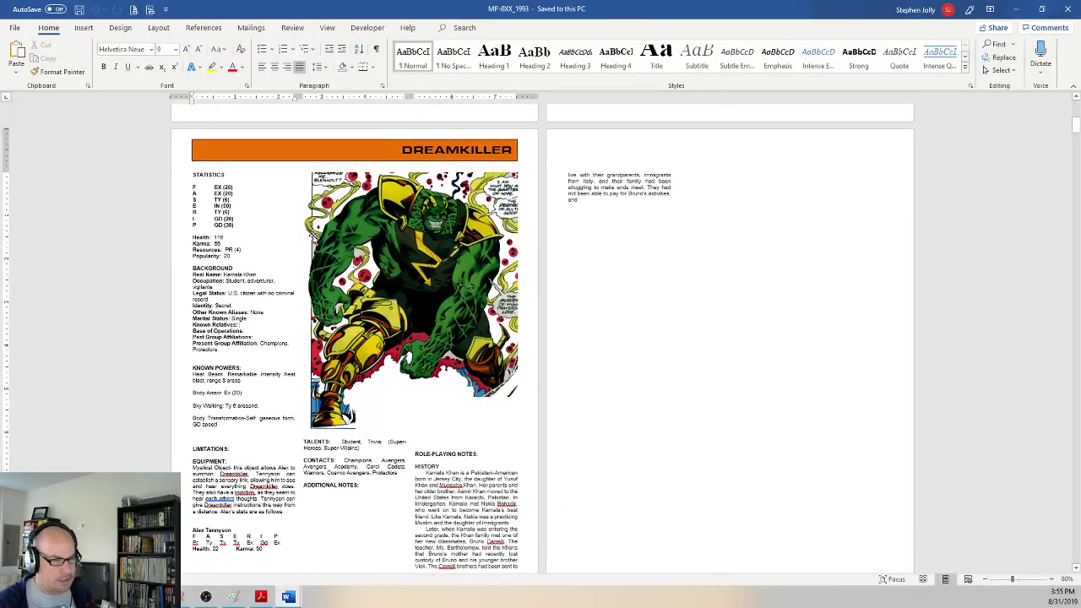
left_click(275, 325)
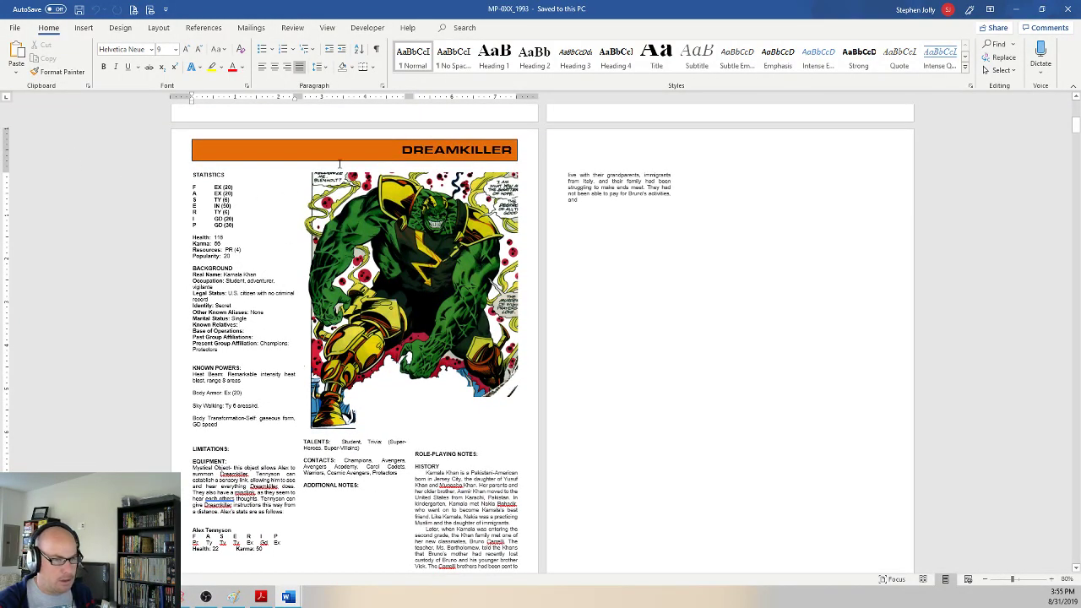
Step: Delete the large Spider-Man picture from page 6 of the Spiderman (Morales) entry
scroll(489, 349, "down", 8)
scroll(466, 254, "down", 10)
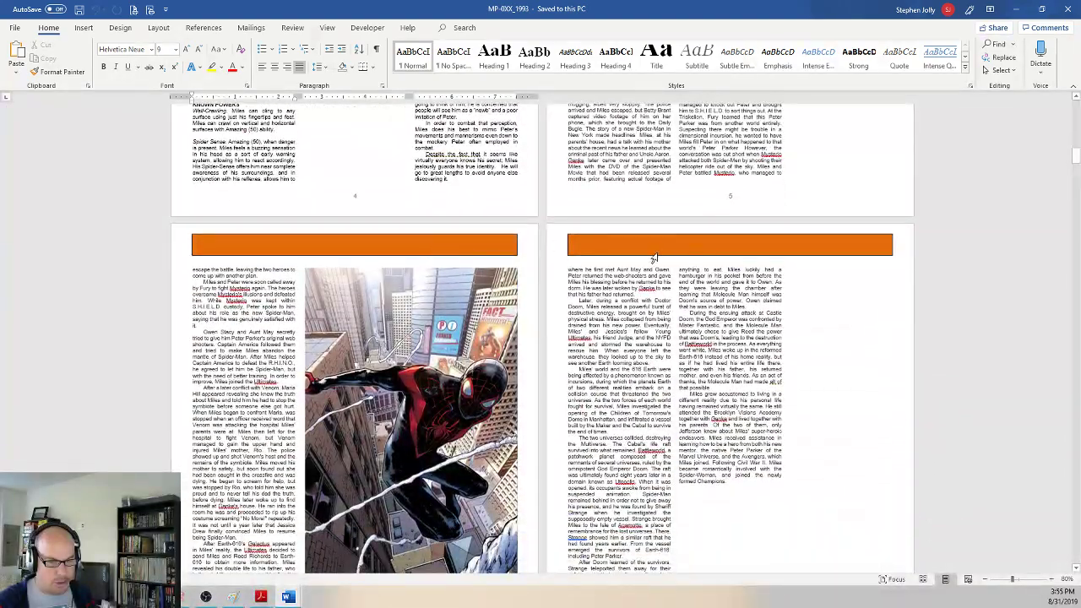
scroll(389, 359, "down", 2)
left_click(388, 359)
key("Delete")
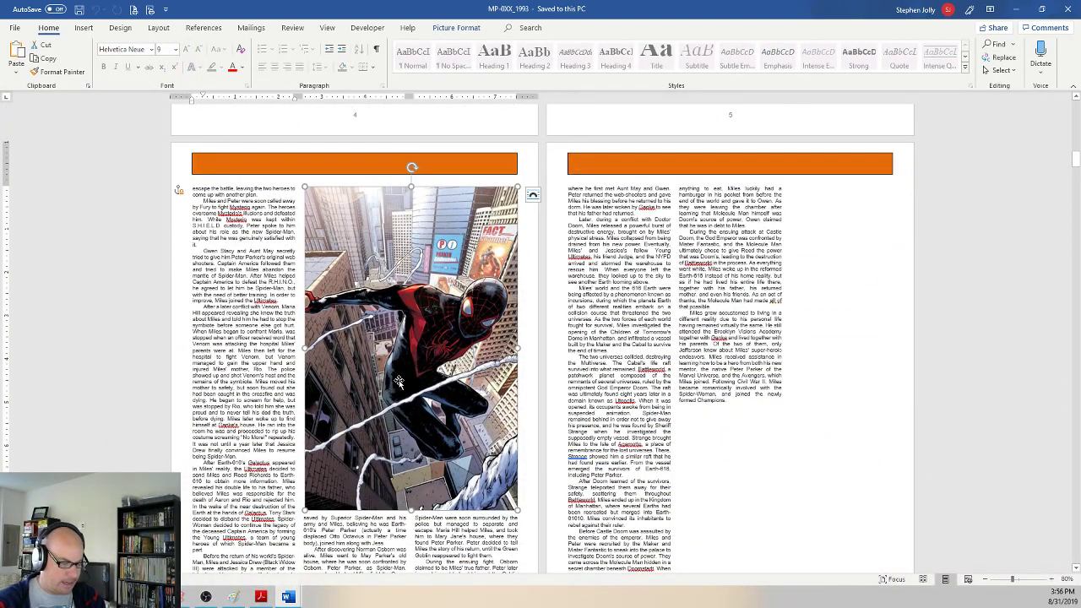
Step: Delete the standing figure picture from the Viv Vision statistics page
scroll(427, 378, "up", 8)
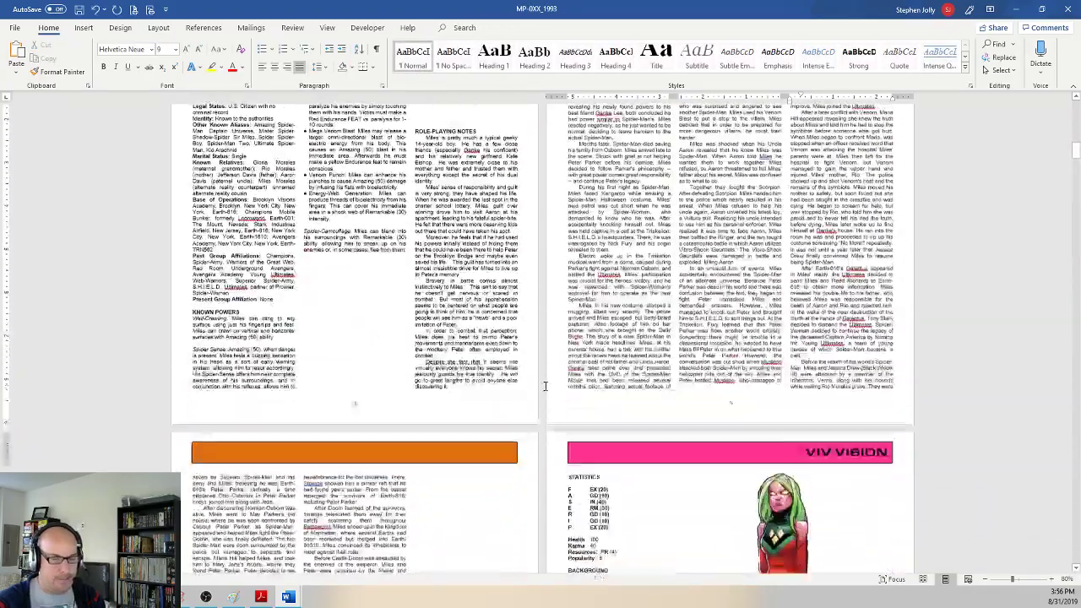
scroll(426, 378, "down", 5)
scroll(815, 408, "down", 6)
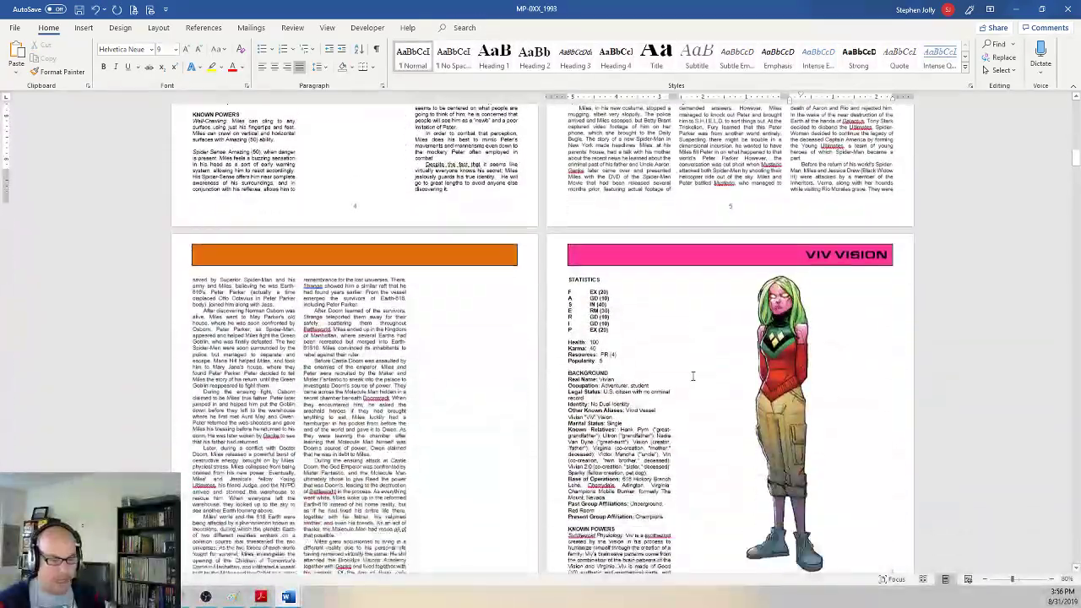
left_click(815, 408)
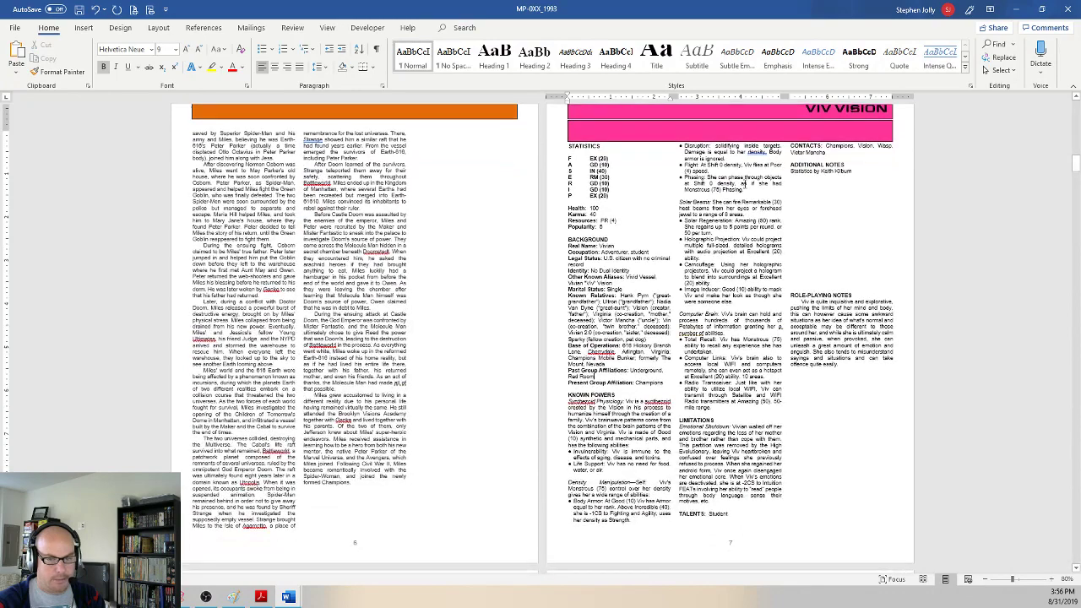
Step: Remove the extra blank pink banner below the Viv Vision title banner
scroll(751, 295, "up", 2)
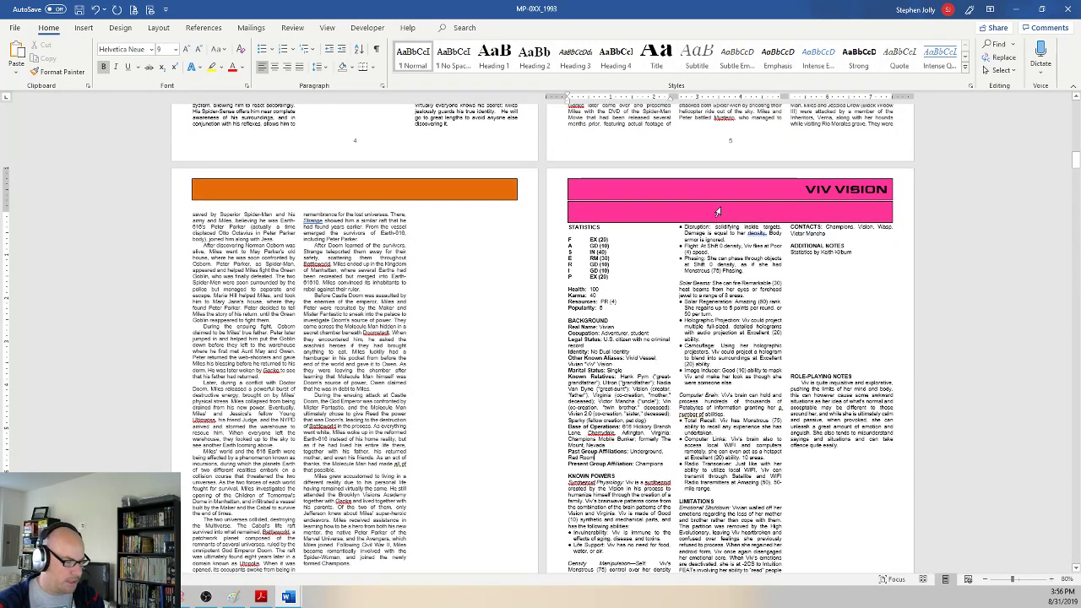
left_click(727, 221)
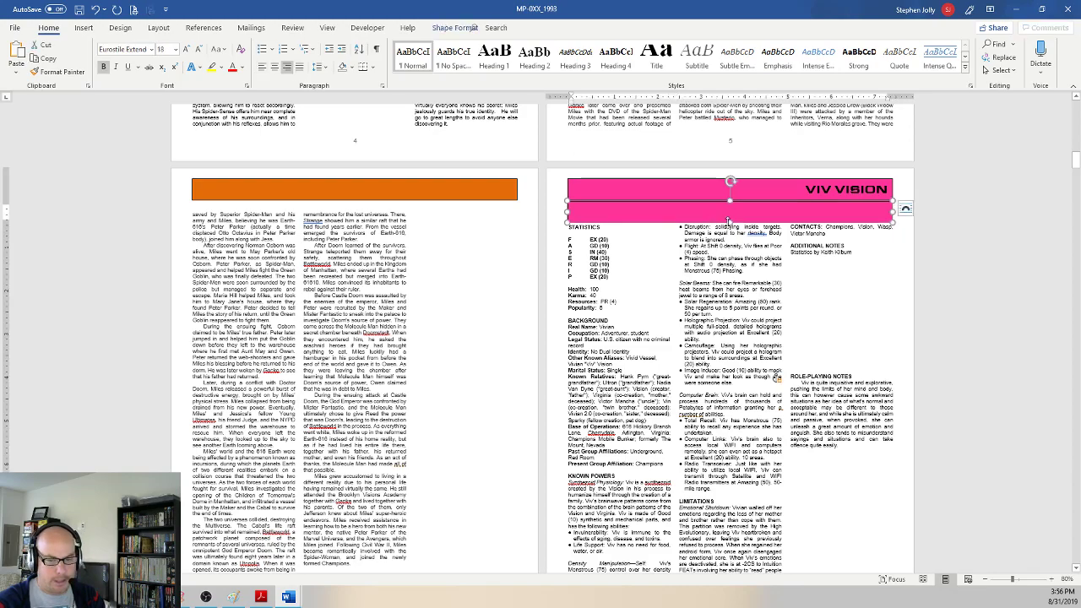
left_click(727, 225)
Step: Review the Viv Vision history and Sparky pages, and select the Dreamkiller title banner on page 2
scroll(701, 270, "down", 10)
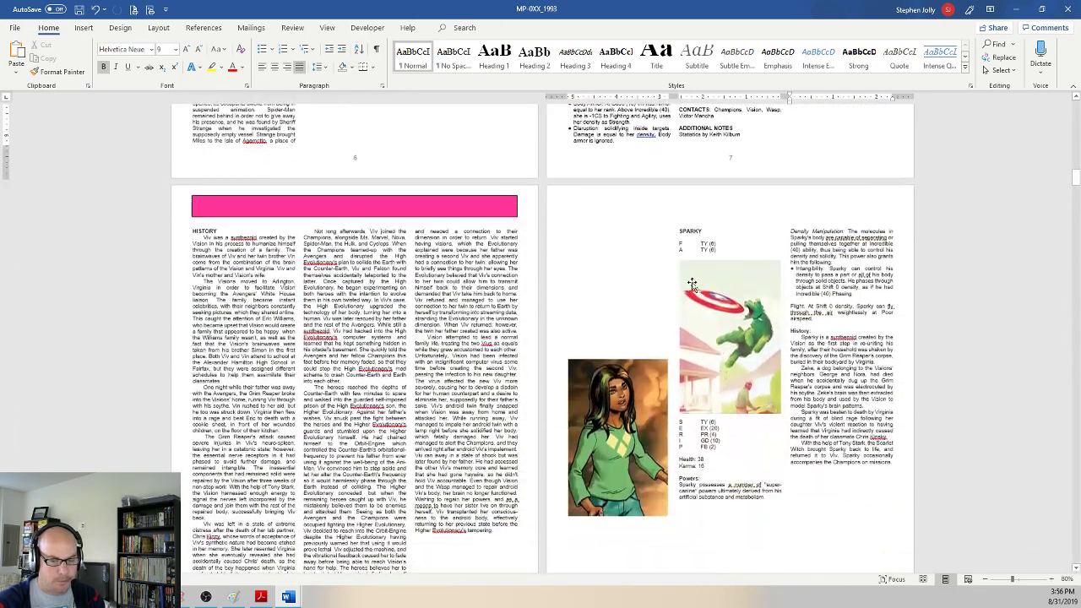
scroll(692, 284, "up", 10)
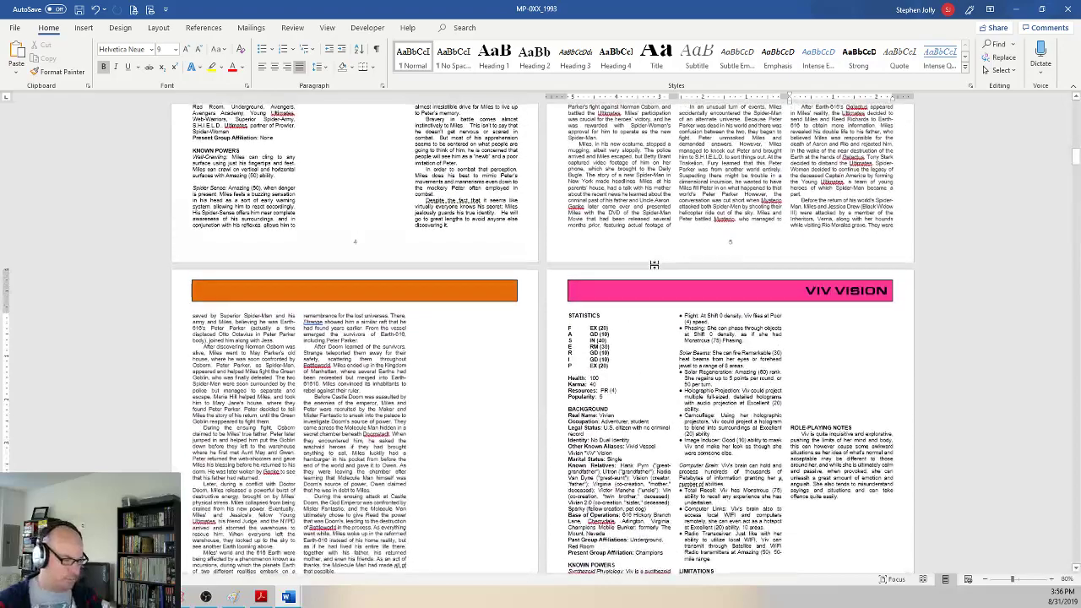
scroll(655, 265, "up", 10)
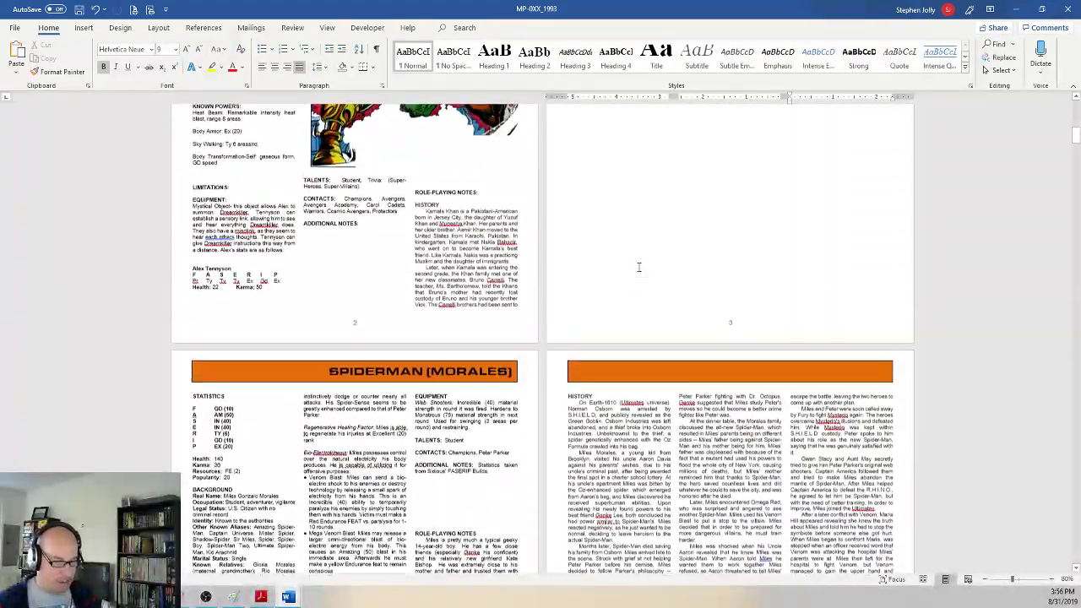
scroll(638, 267, "up", 6)
scroll(545, 304, "down", 2)
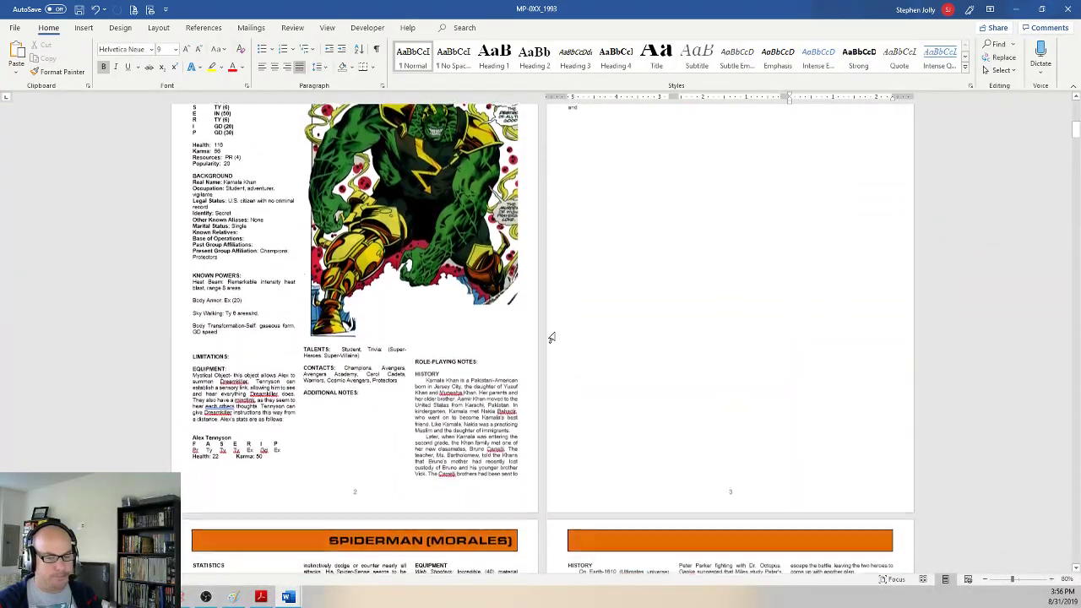
scroll(551, 338, "up", 3)
left_click(475, 162)
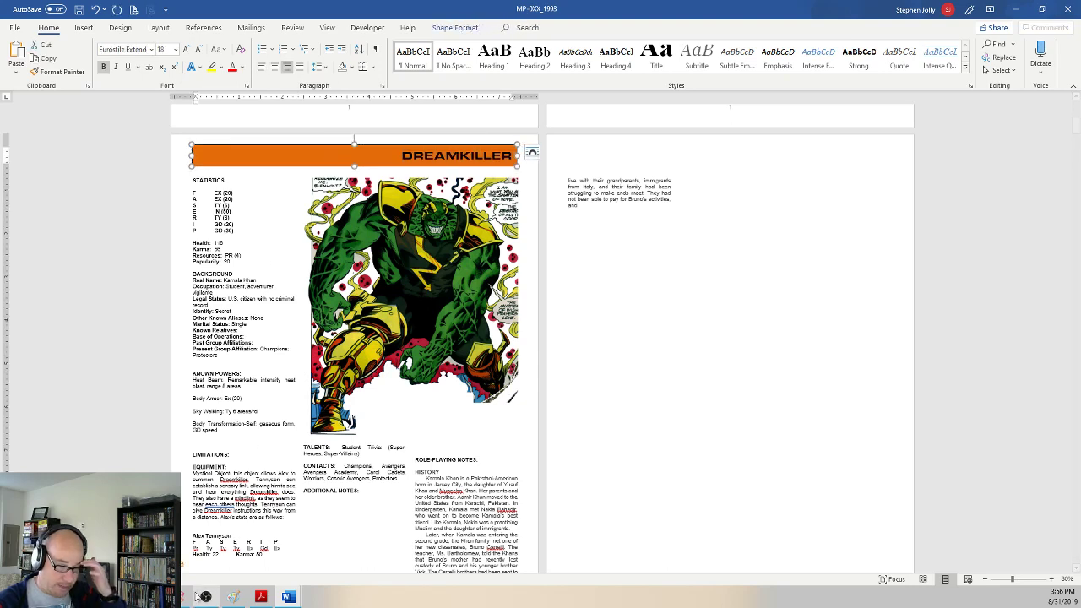
Step: Switch to Acrobat Reader, open MU5 TSR6887 GHotMU 1989 Update, check the banner style in its D section, and return to Word
left_click(260, 597)
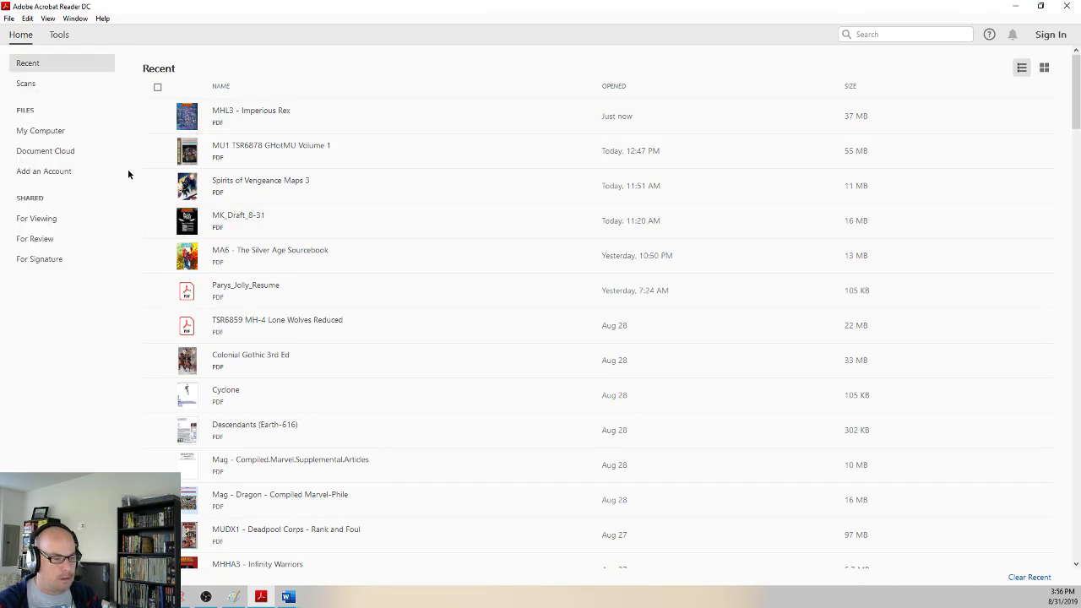
scroll(342, 398, "down", 3)
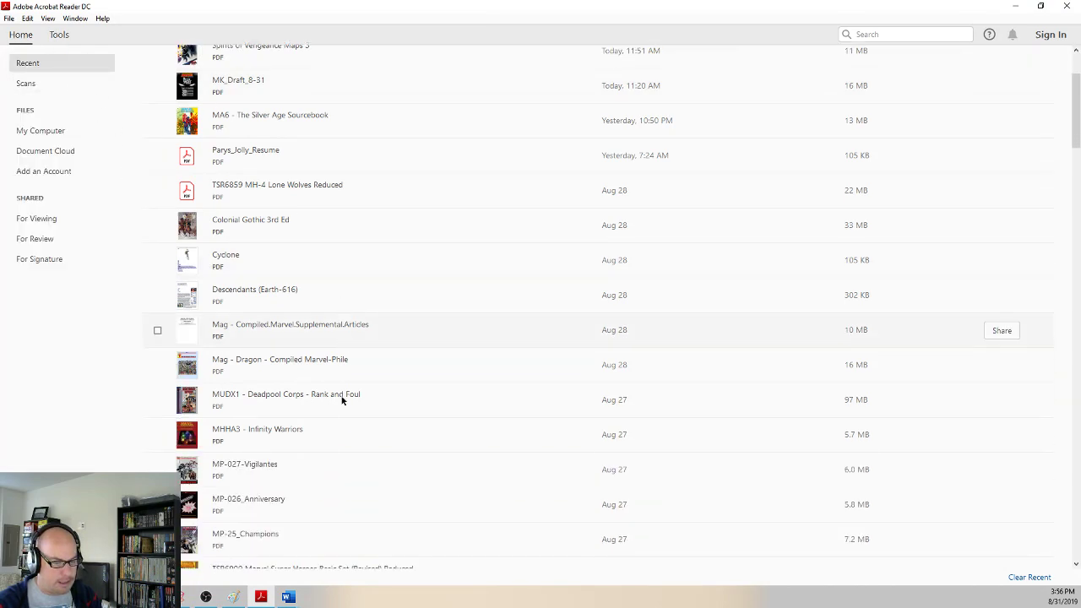
scroll(341, 399, "down", 6)
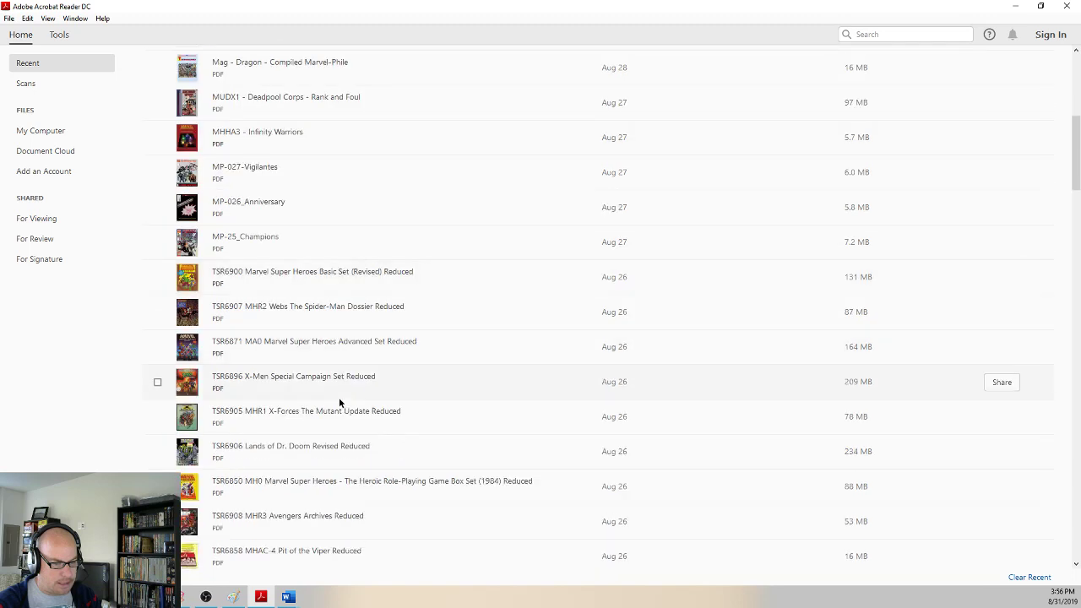
scroll(340, 401, "down", 4)
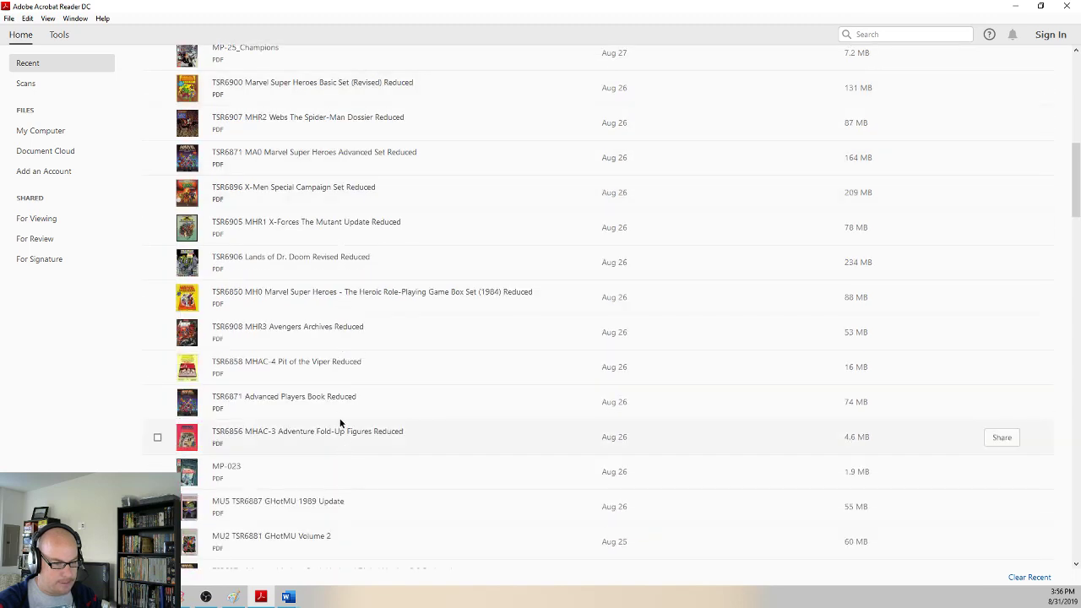
scroll(340, 422, "down", 2)
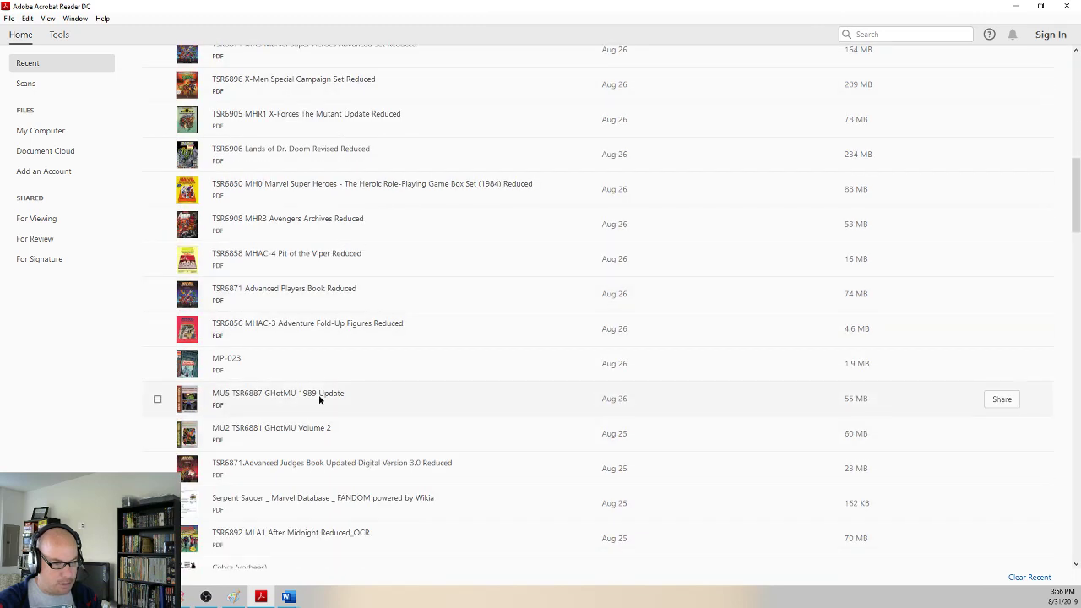
left_click(318, 399)
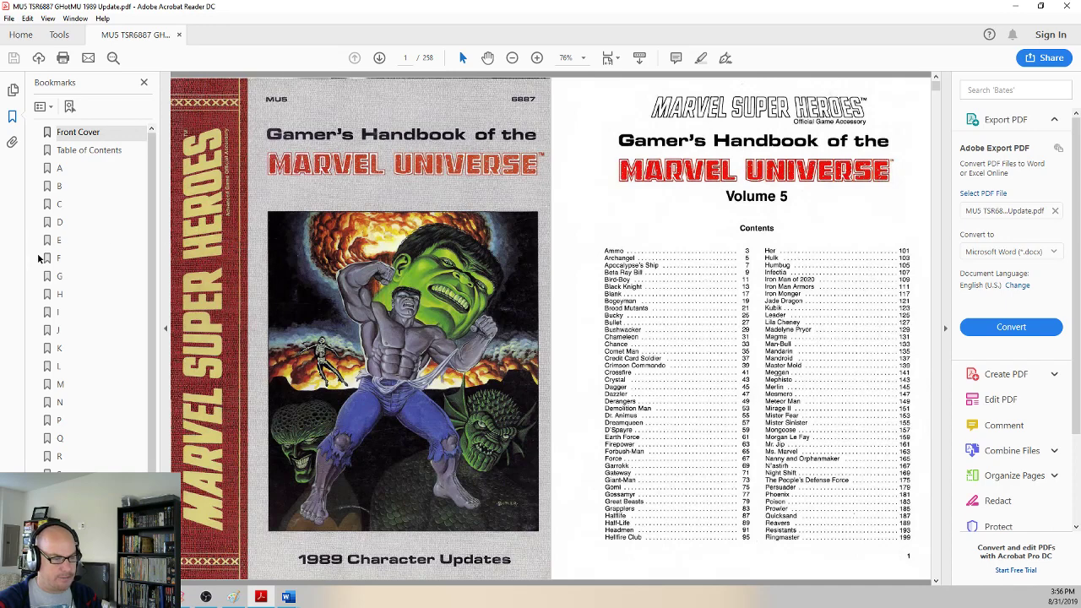
left_click(59, 223)
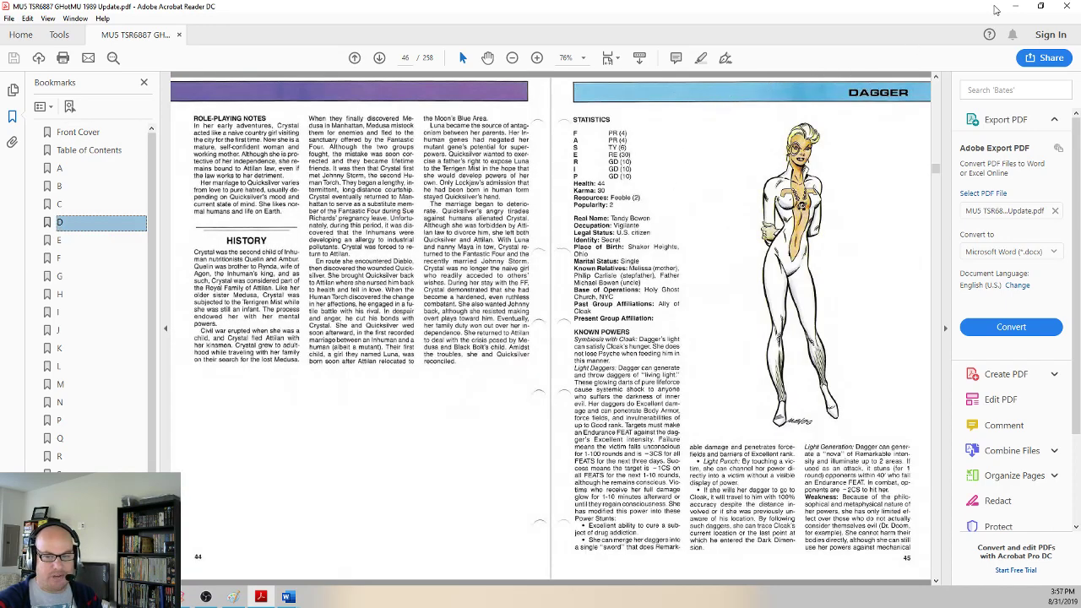
left_click(1015, 6)
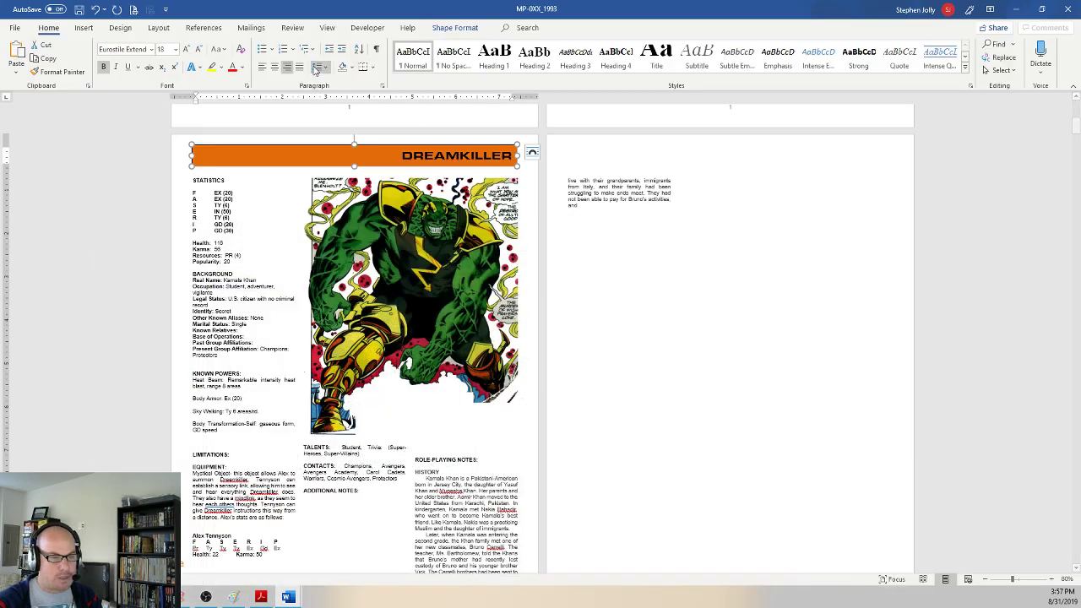
Step: Fill the Dreamkiller title banner with a light blue theme color
left_click(453, 28)
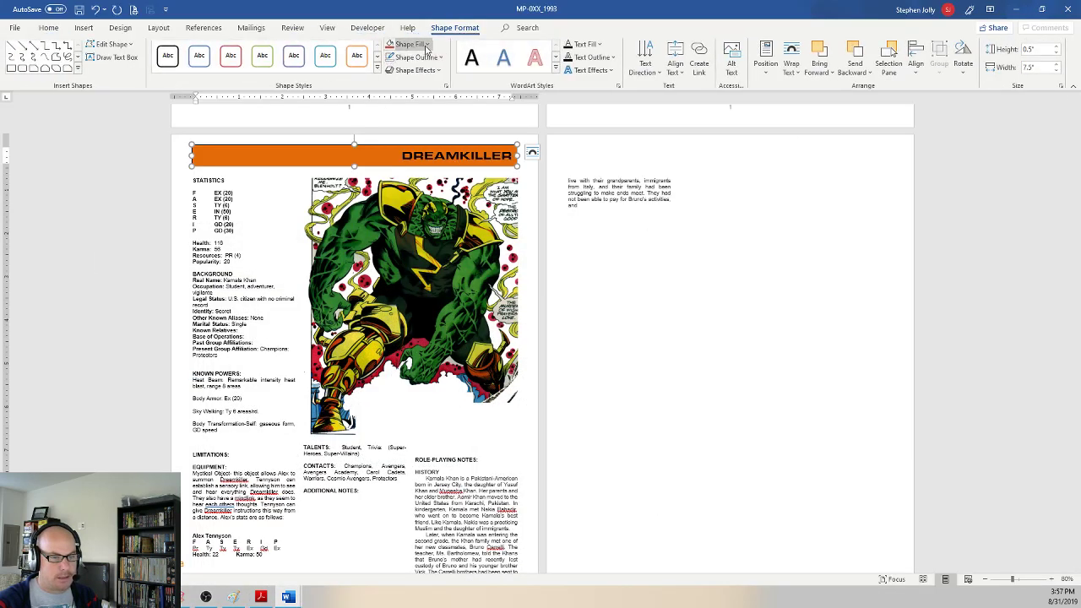
left_click(427, 45)
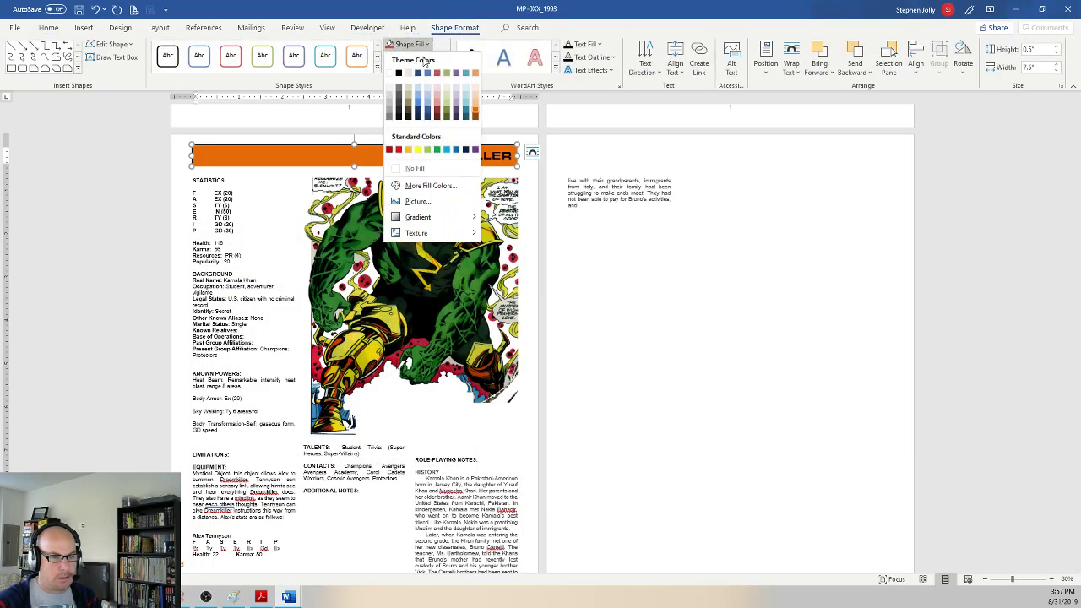
left_click(467, 108)
left_click(496, 167)
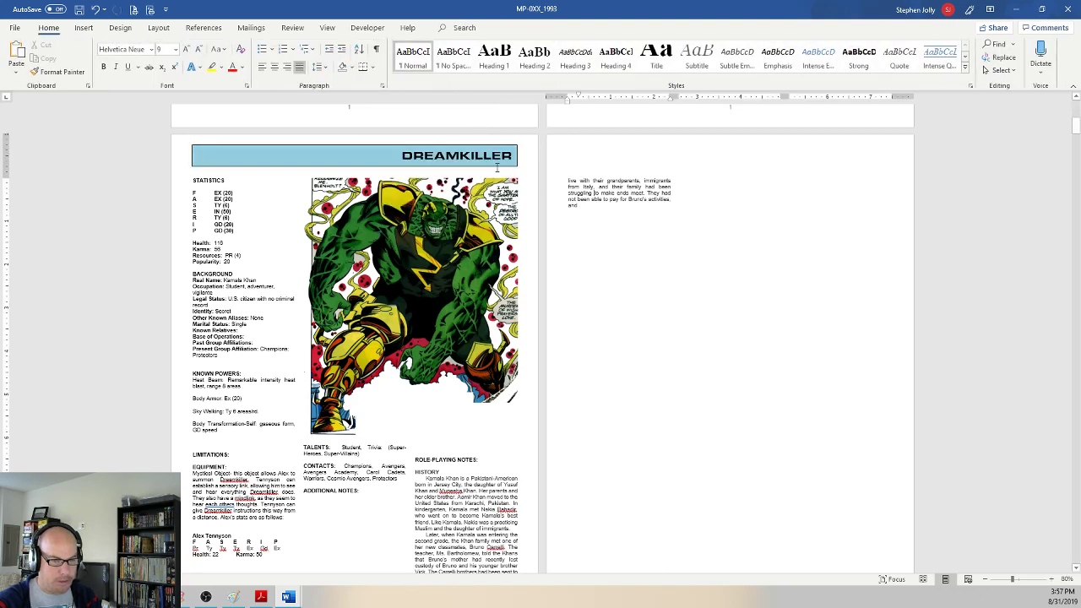
Step: Paste a copy of the Dreamkiller title banner, move it onto the following page, and delete its title text
left_click(487, 168)
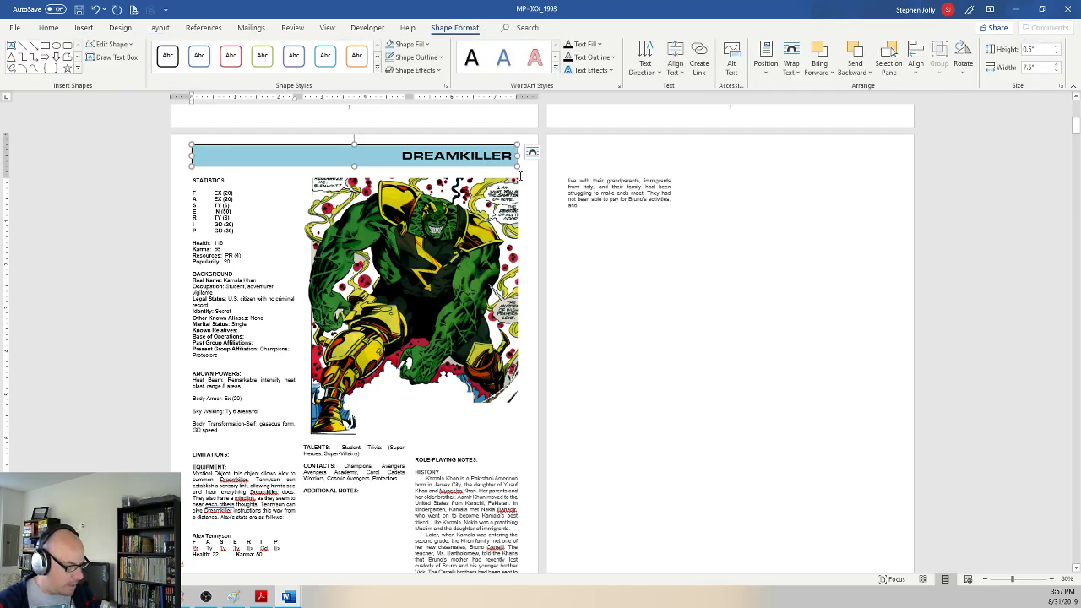
left_click(601, 211)
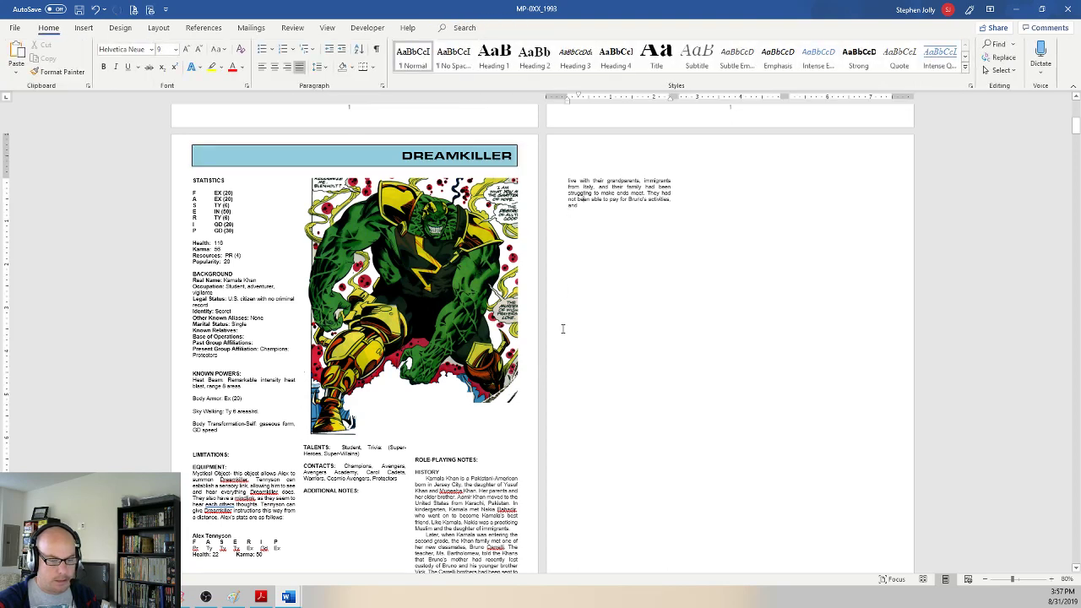
left_click(512, 530)
key("ctrl+v")
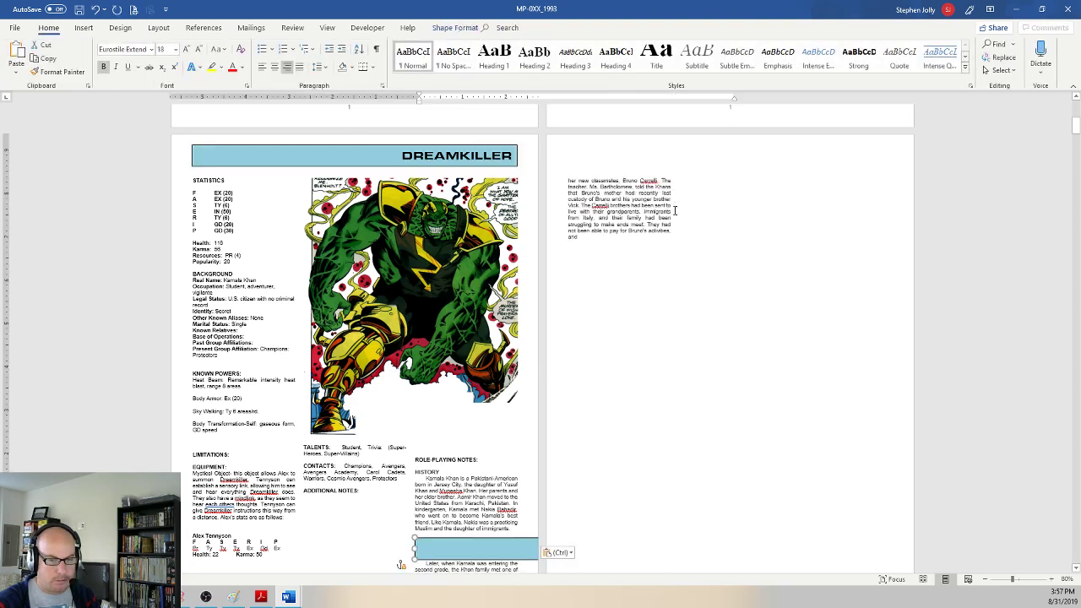
left_click_drag(514, 541, 667, 268)
double_click(699, 282)
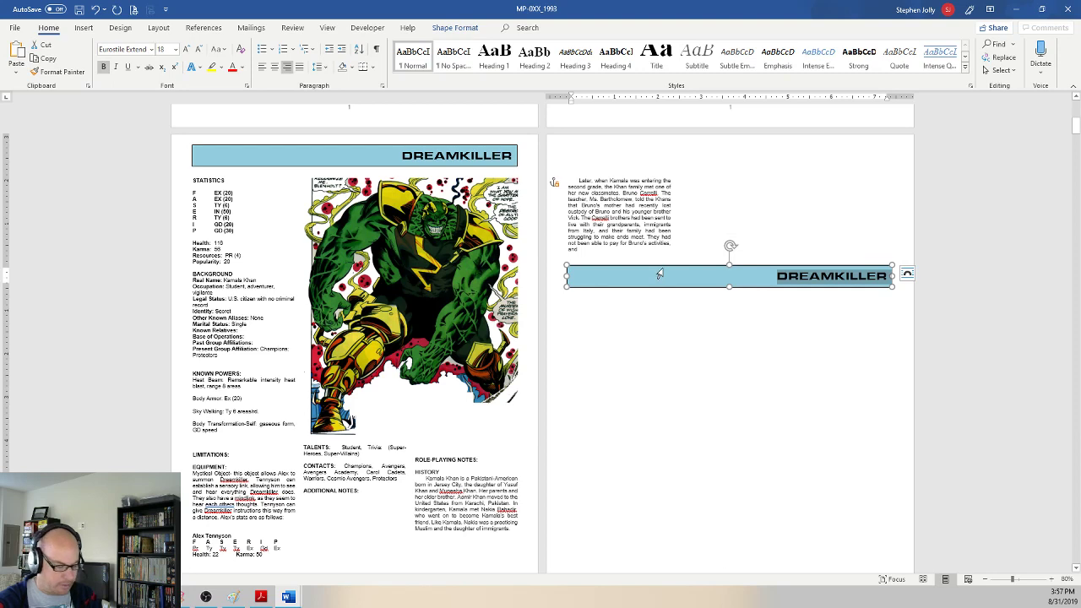
key("Delete")
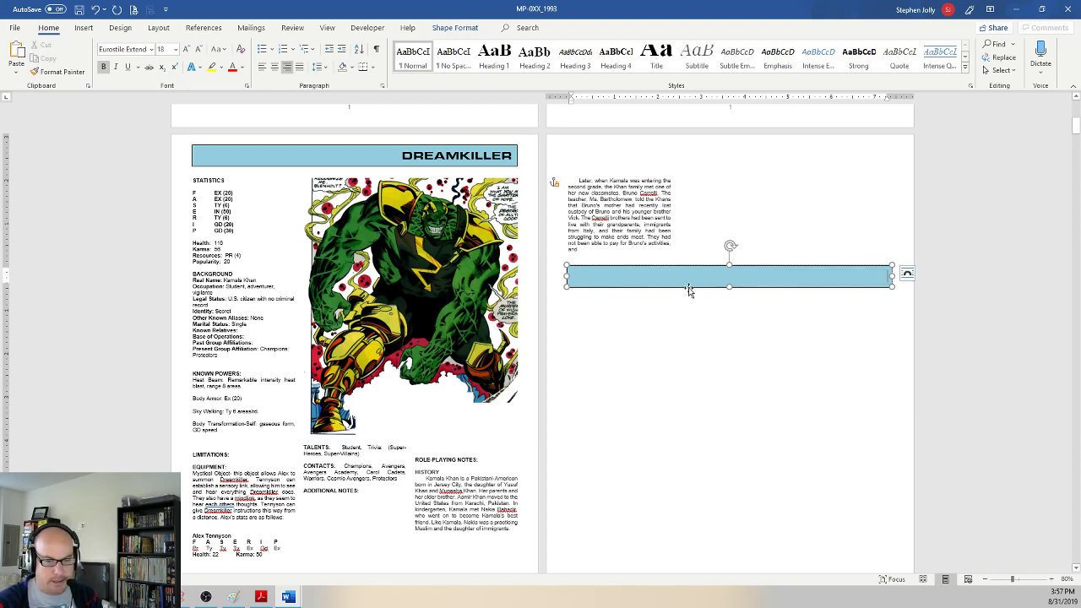
left_click(688, 288)
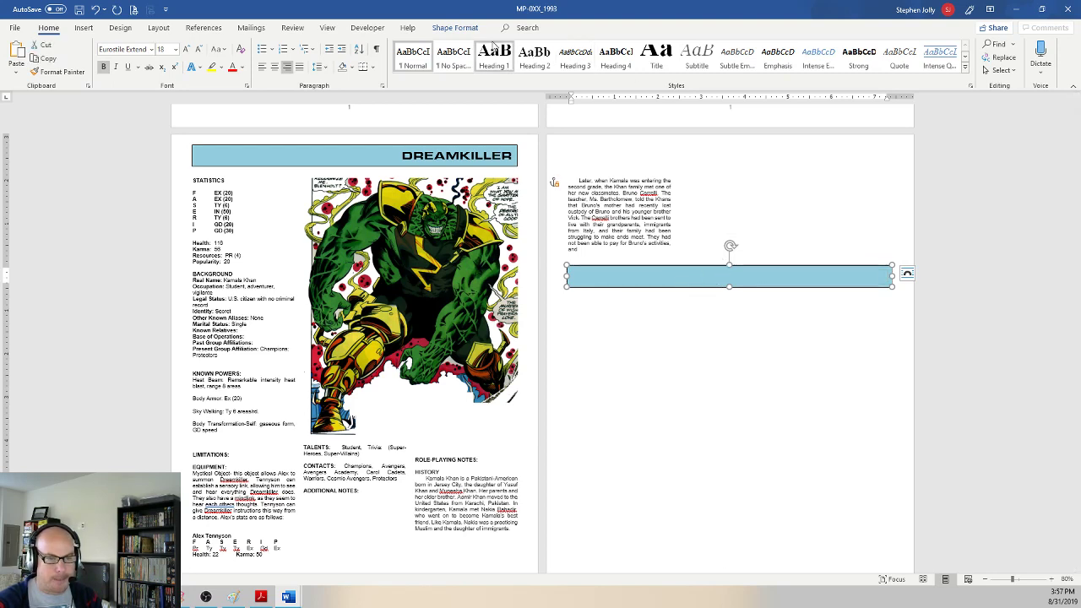
Step: Position the blank blue banner horizontally centered relative to the page and 0.25" below the page
left_click(456, 28)
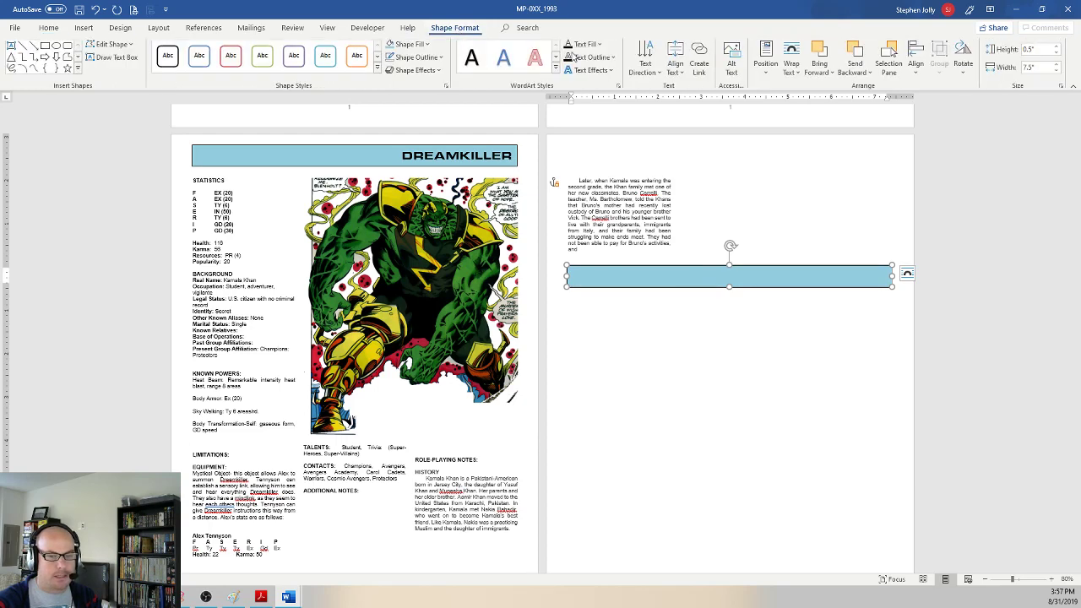
left_click(765, 57)
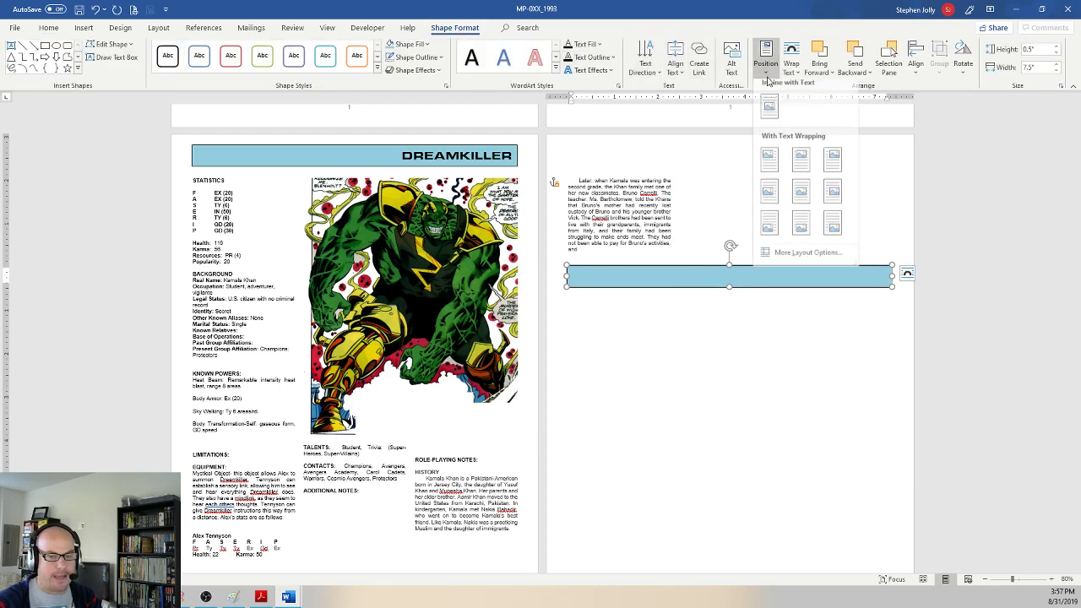
left_click(806, 258)
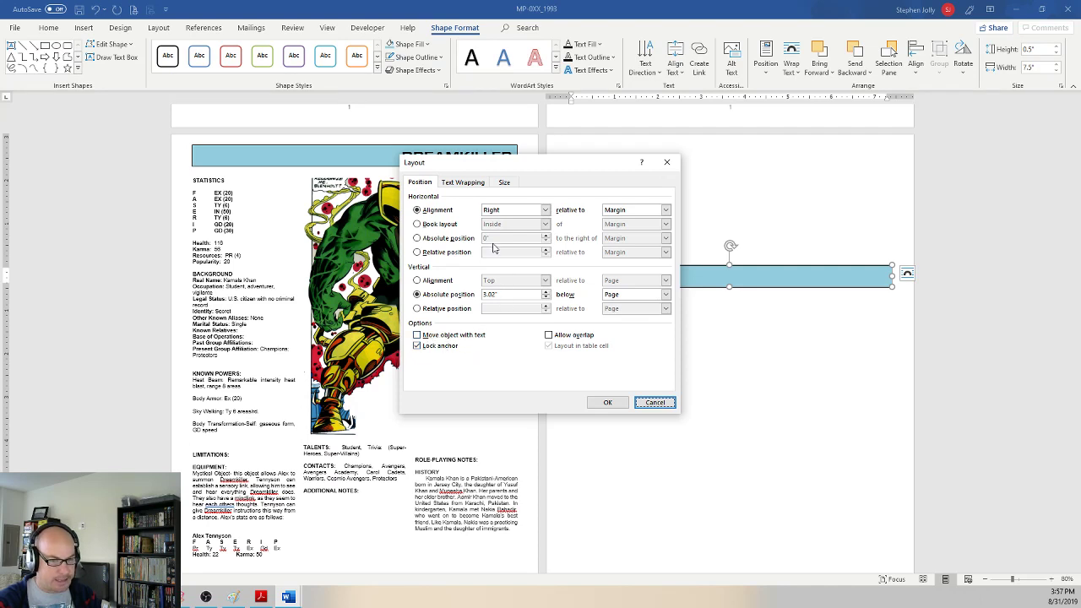
left_click(498, 211)
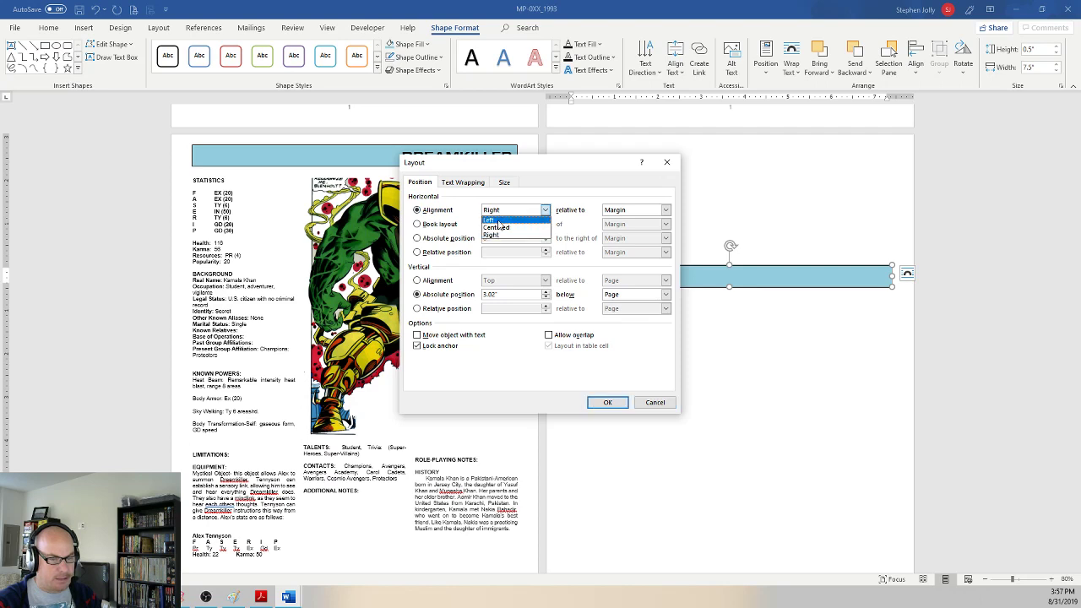
left_click(497, 221)
left_click(621, 212)
left_click(616, 229)
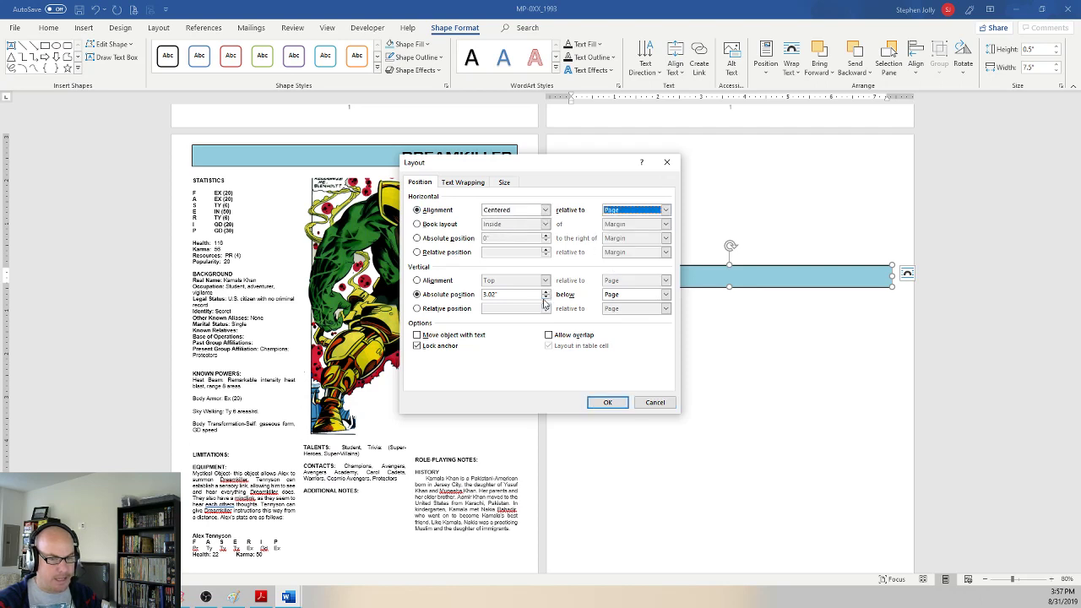
double_click(507, 295)
key("BackSpace")
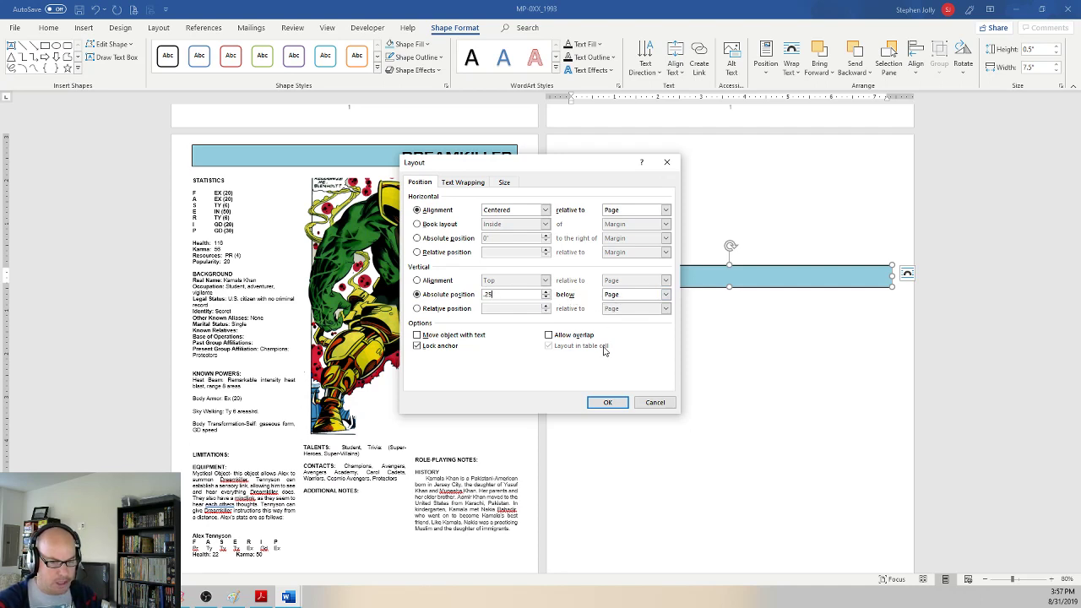
left_click(606, 403)
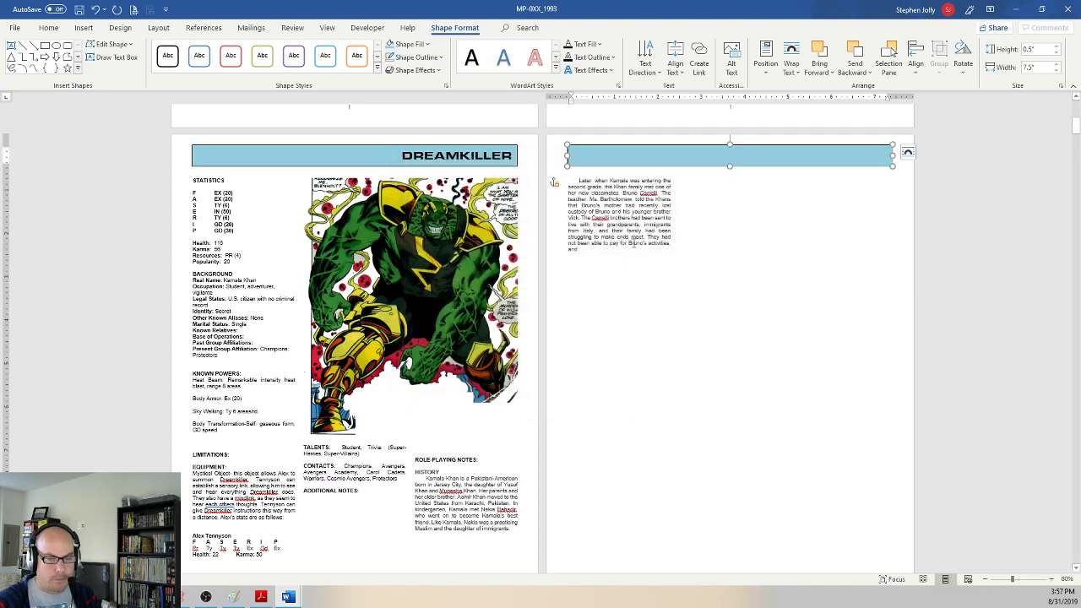
left_click(554, 182)
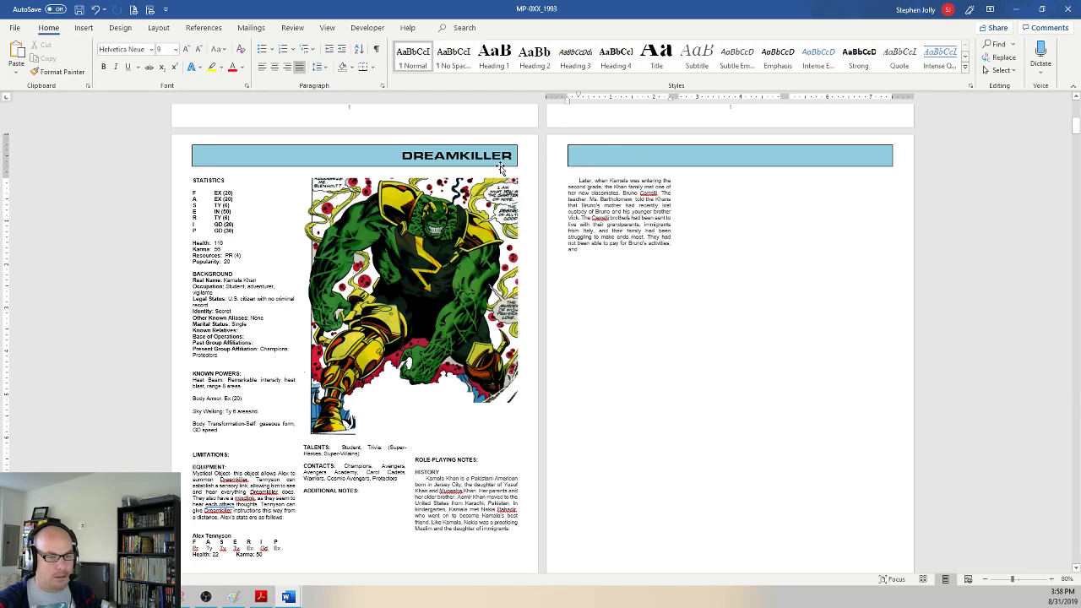
Step: Check the Dreamkiller title banner's layout position settings against those of the blank banner
left_click(501, 163)
left_click(765, 59)
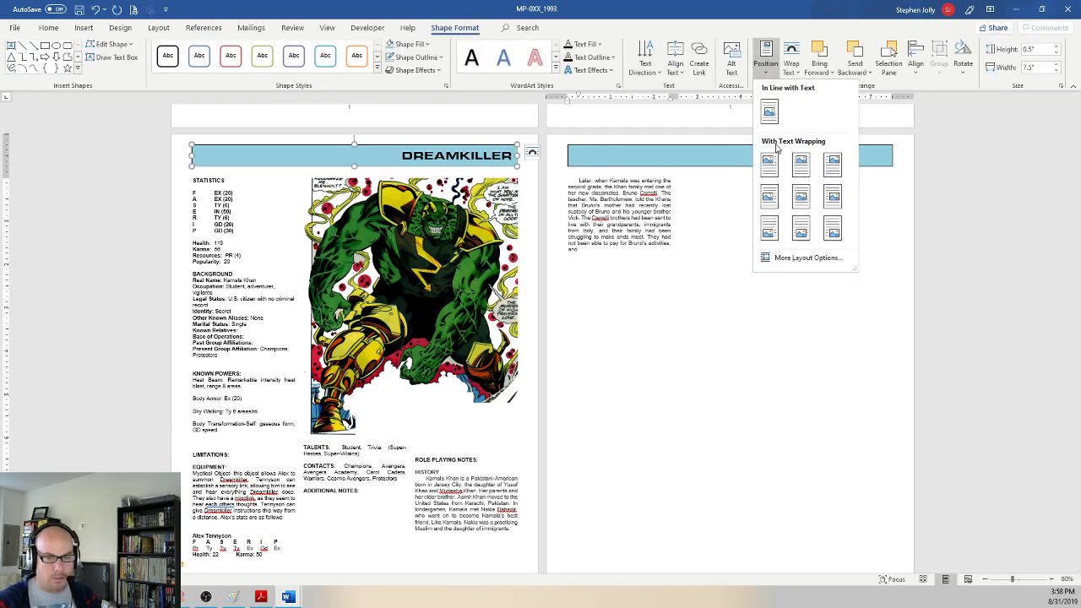
left_click(768, 253)
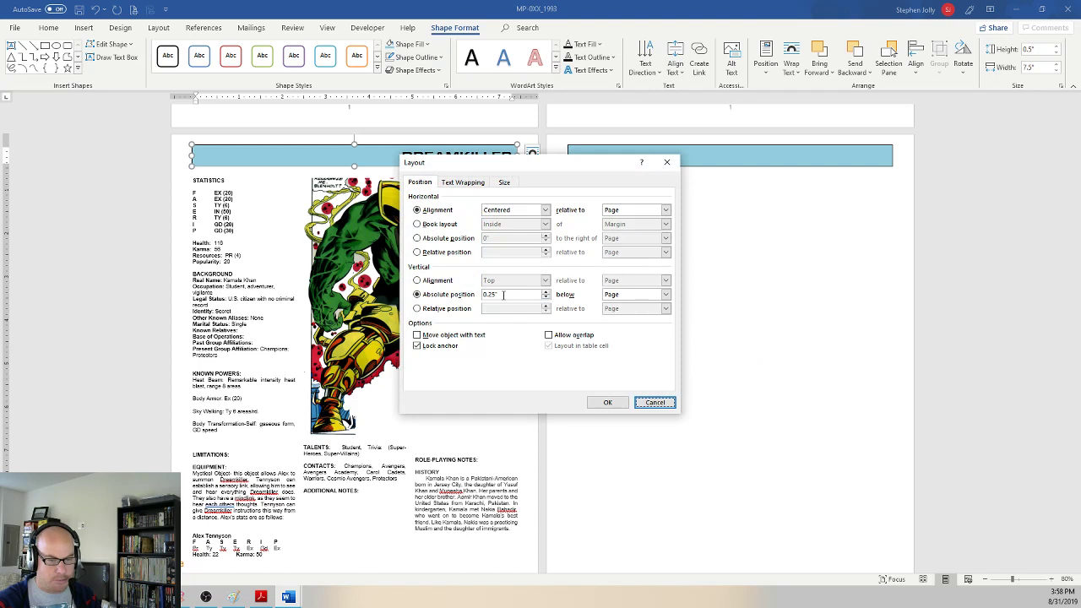
left_click(607, 402)
left_click(622, 250)
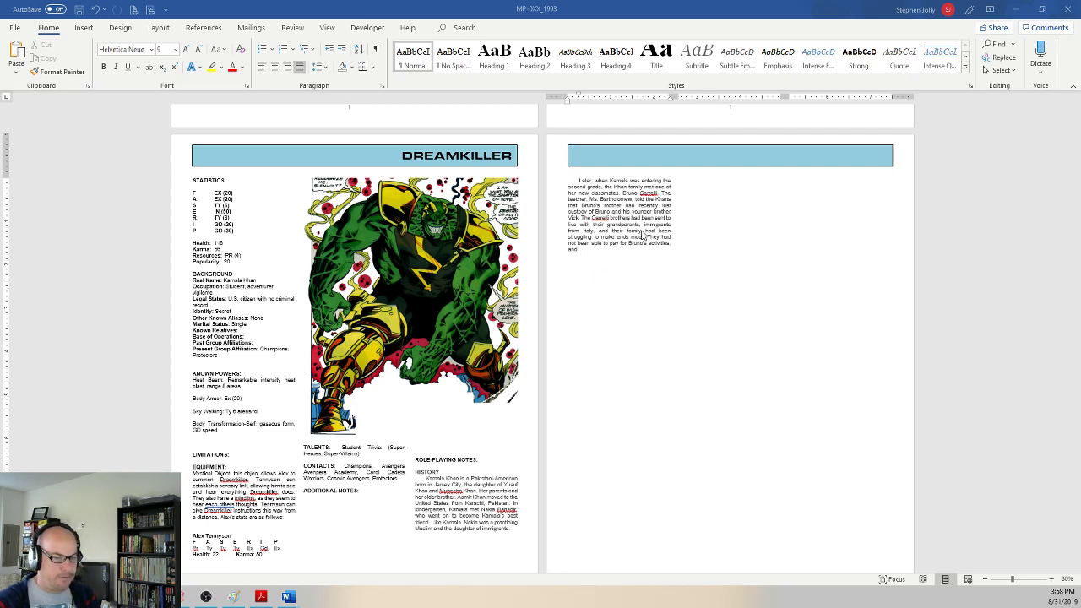
Step: Switch to Acrobat Reader, review the banner styles across the MP-25_Champions entries through Snowguard, and close that PDF
key("alt+Tab")
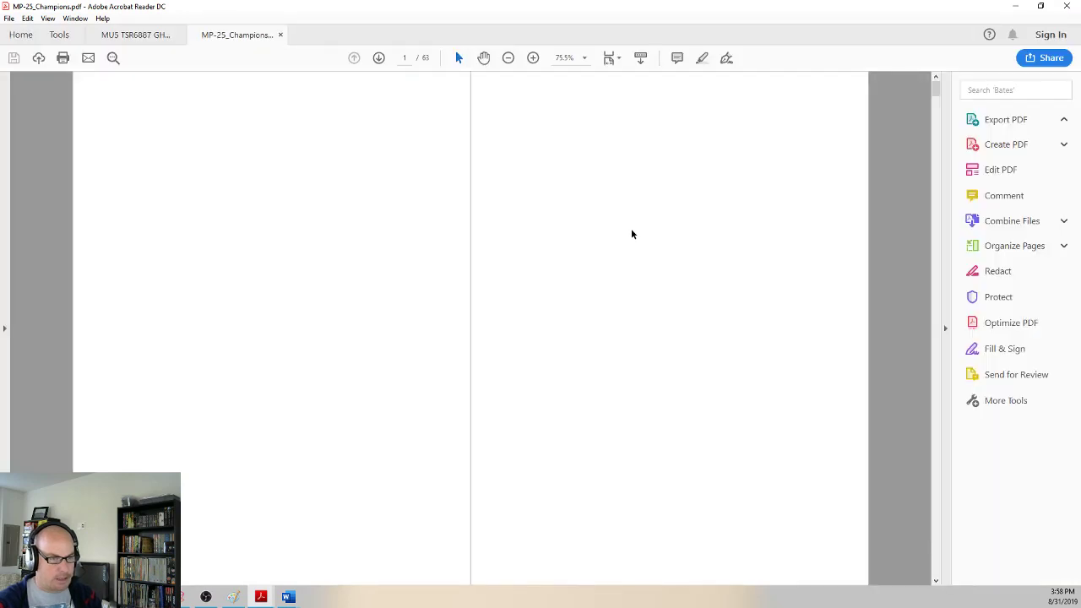
scroll(522, 113, "down", 10)
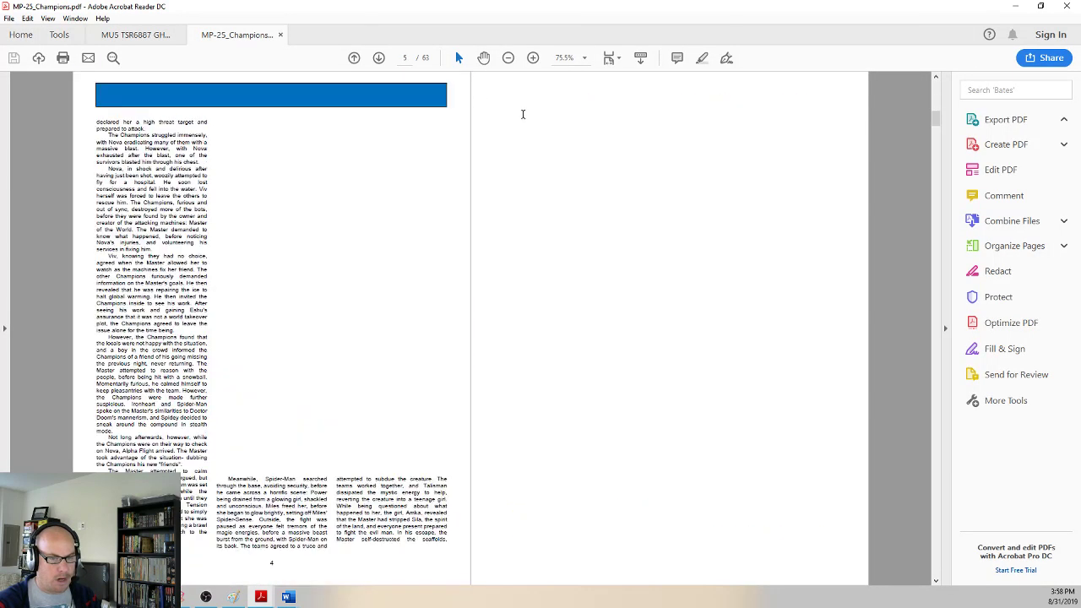
scroll(488, 103, "down", 3)
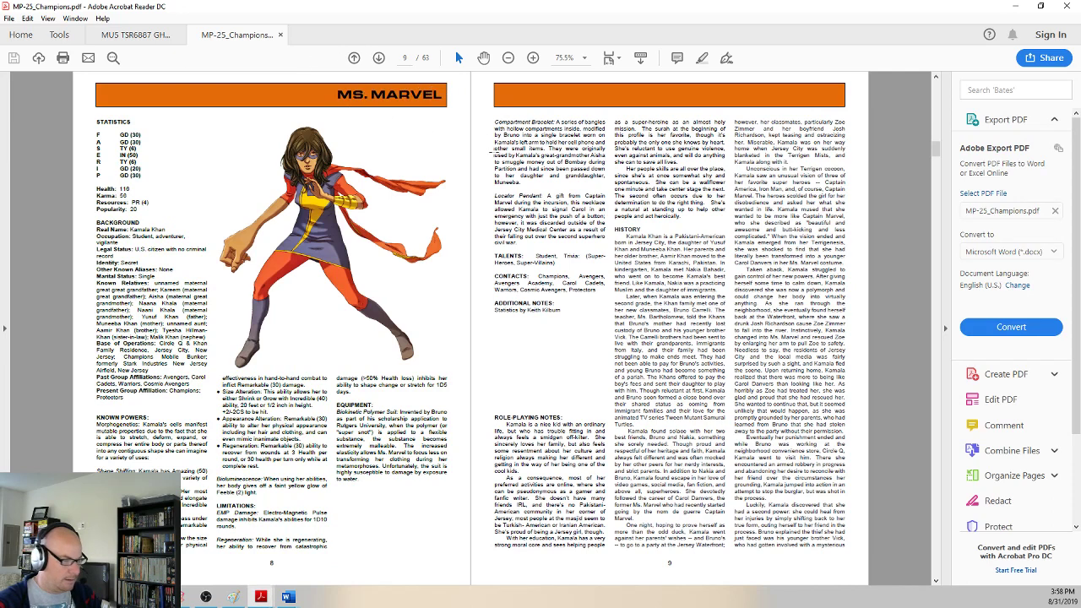
scroll(493, 147, "down", 3)
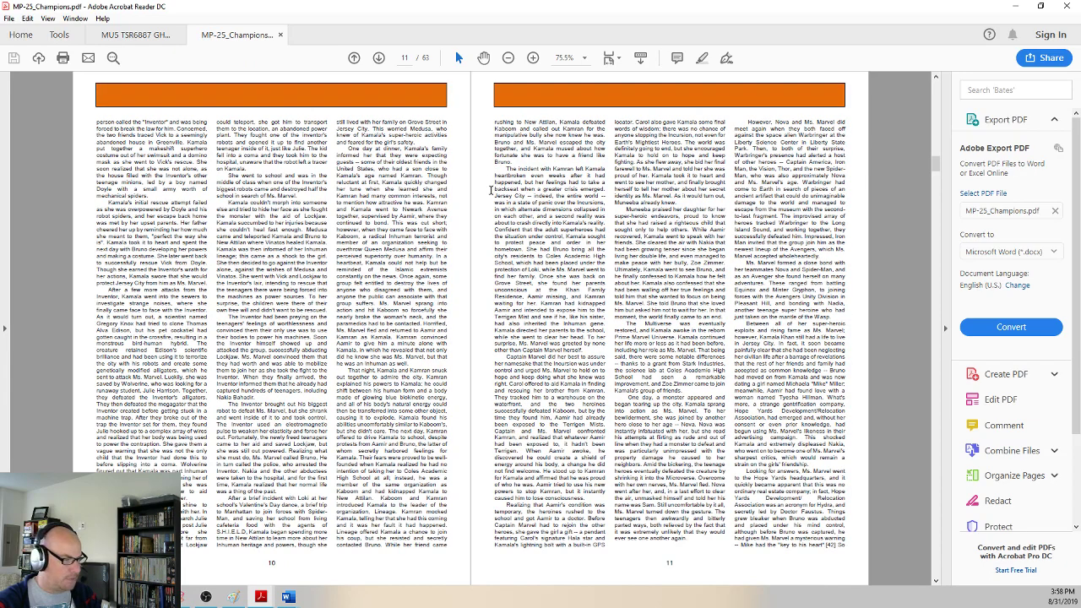
scroll(491, 191, "down", 3)
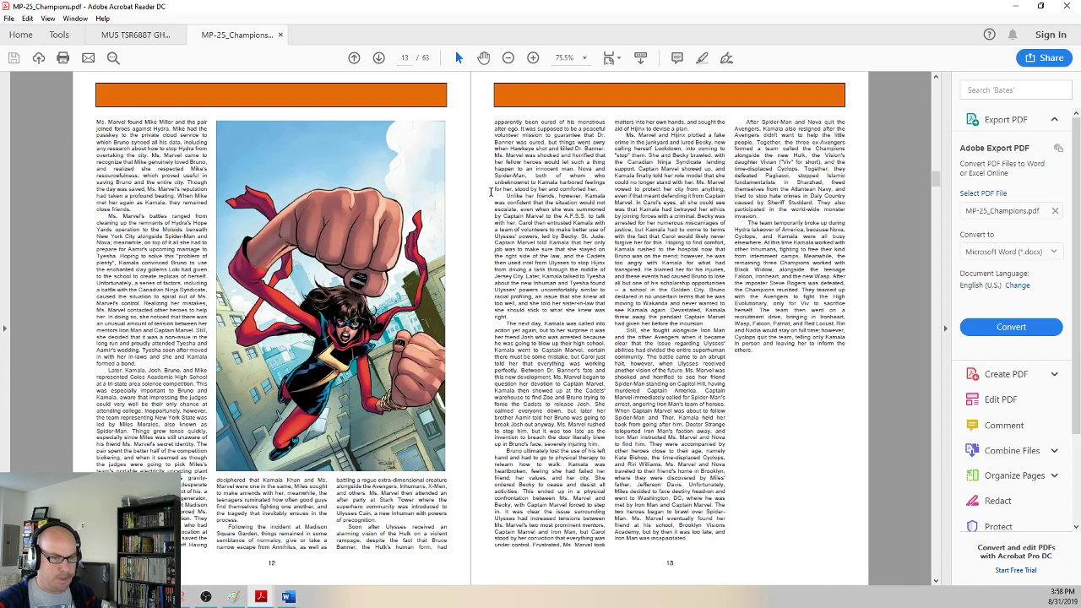
scroll(493, 186, "down", 3)
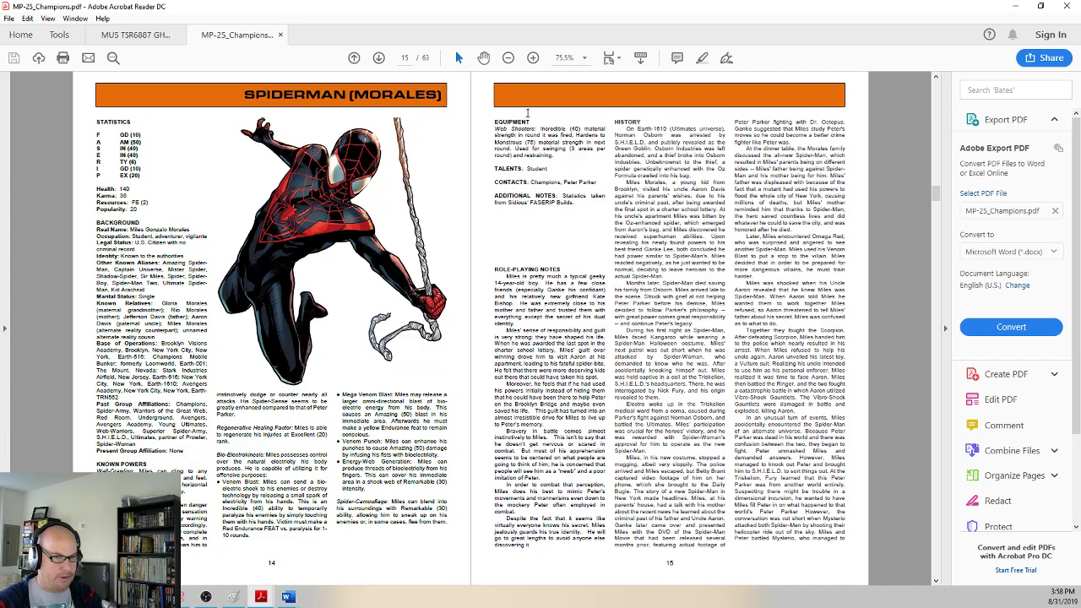
scroll(521, 119, "up", 9)
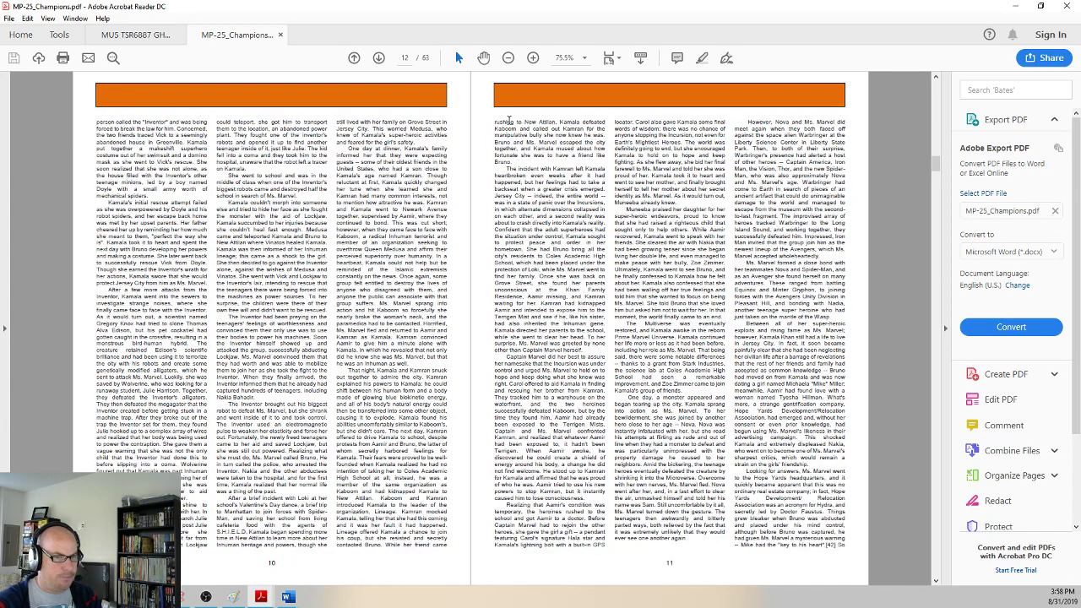
scroll(508, 120, "up", 3)
scroll(508, 121, "down", 9)
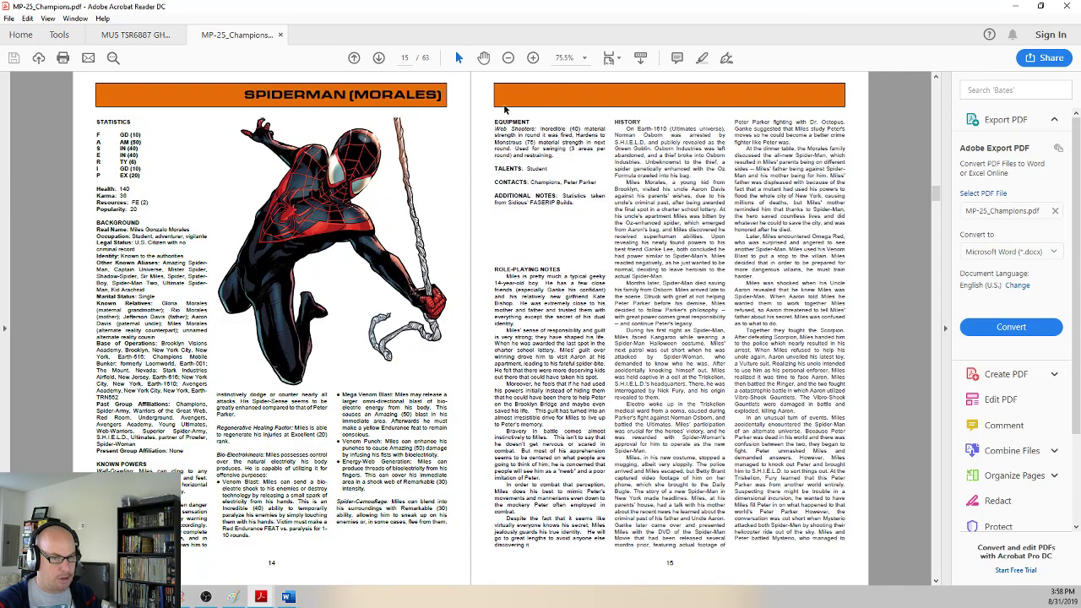
scroll(487, 109, "down", 4)
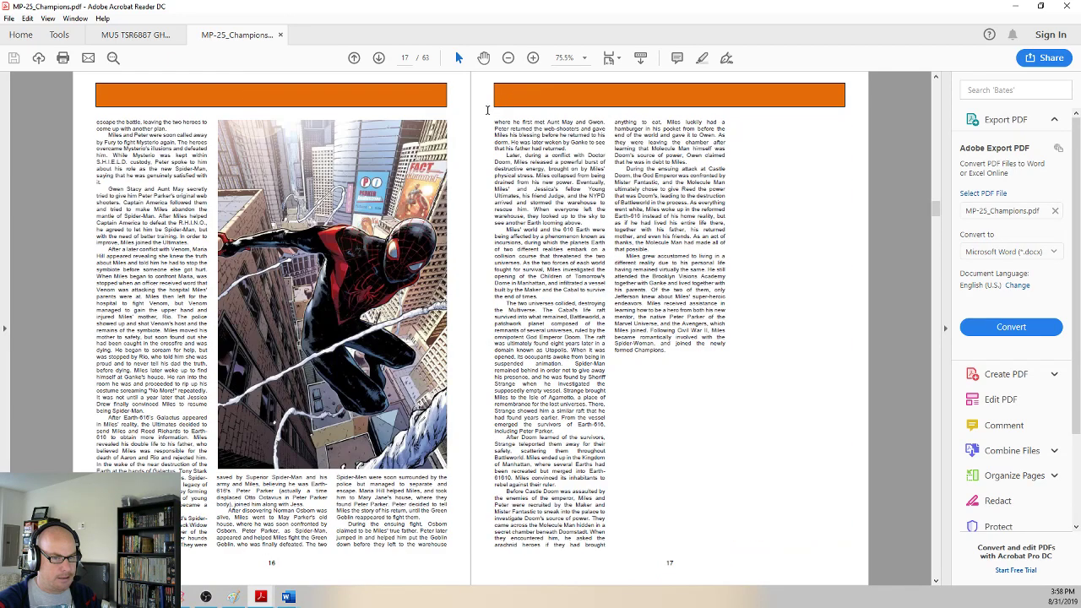
scroll(490, 120, "down", 10)
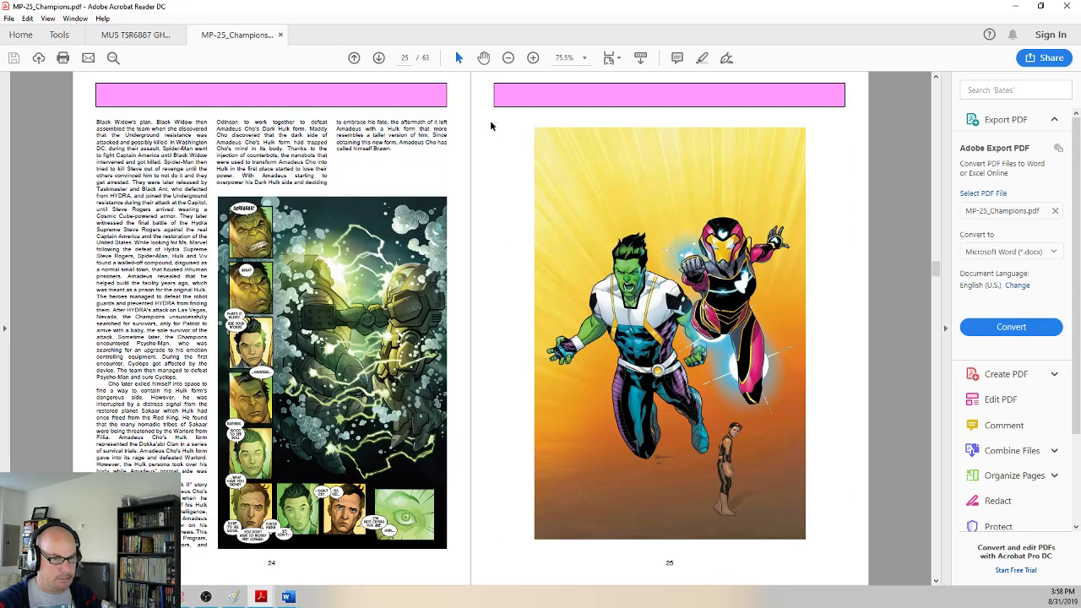
scroll(491, 123, "down", 8)
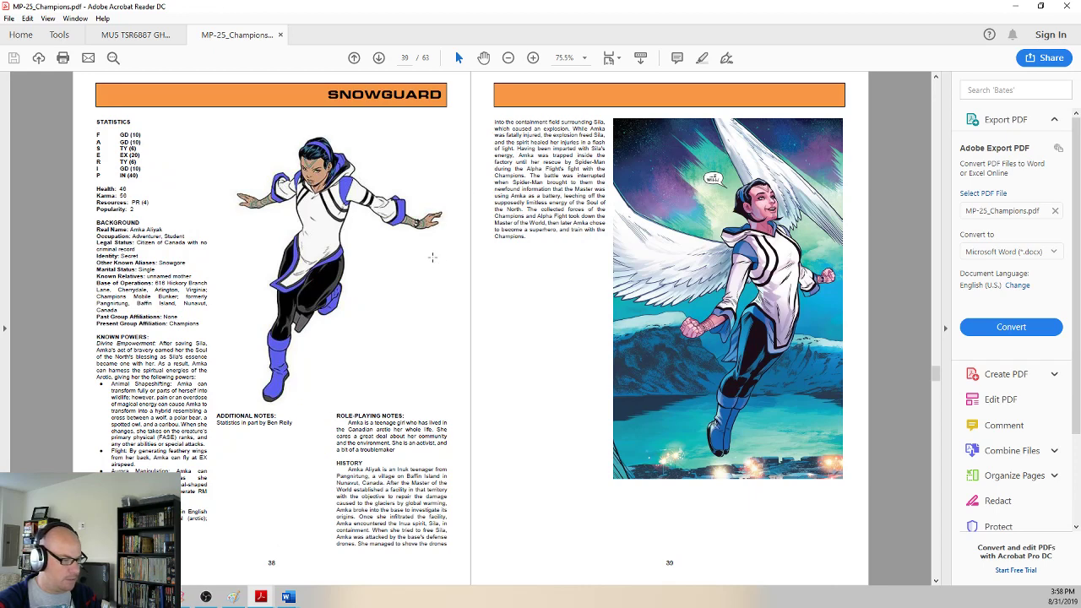
left_click(279, 37)
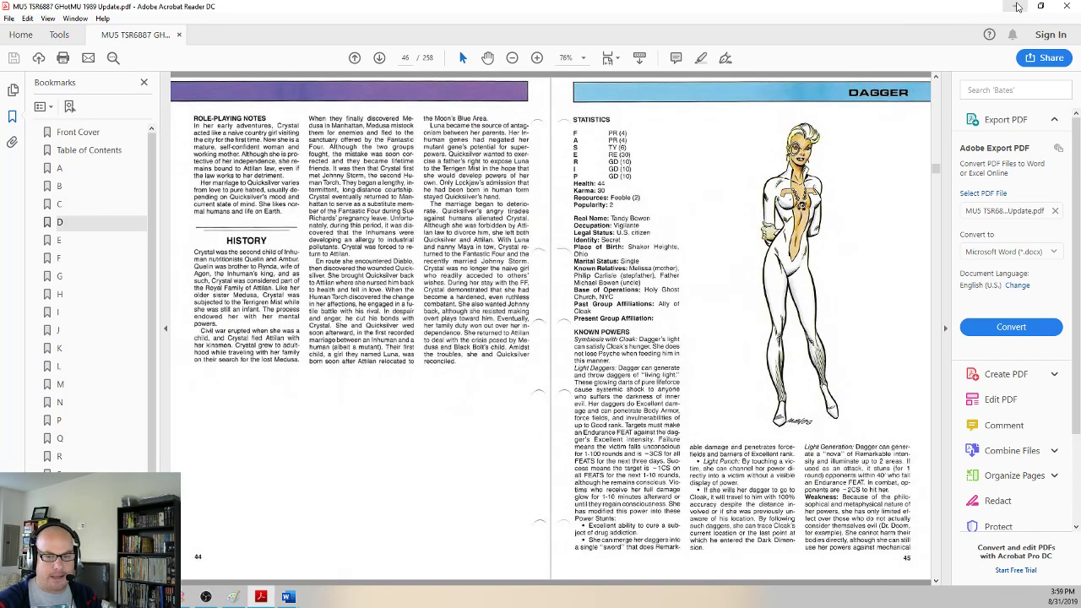
Step: Minimize Acrobat Reader and the MP-0XX_1993 window, and close the MK_Text_test2 document and the other open program
left_click(1017, 7)
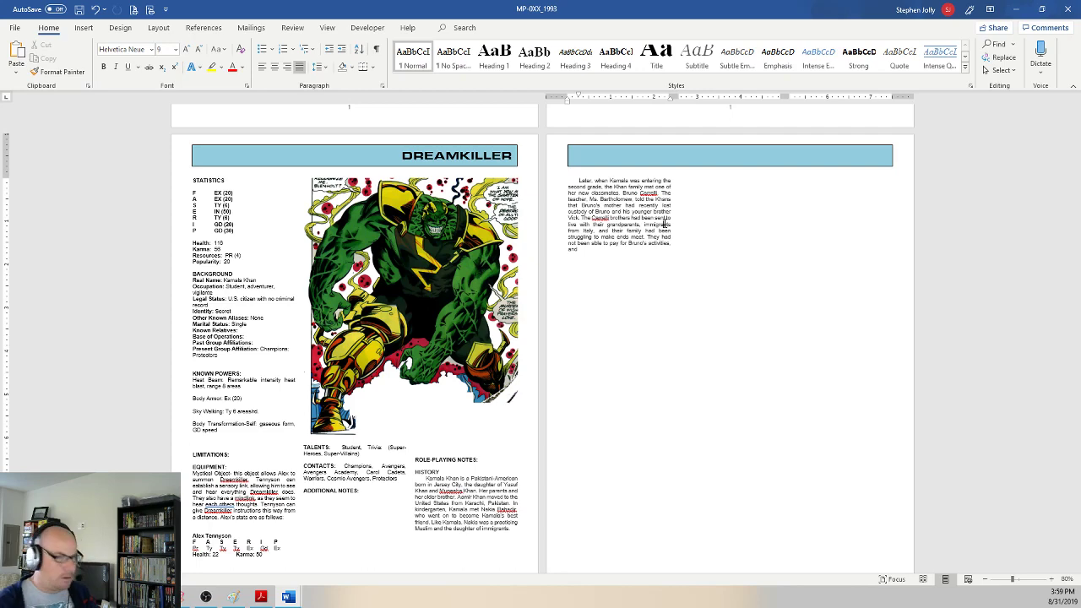
left_click(1017, 9)
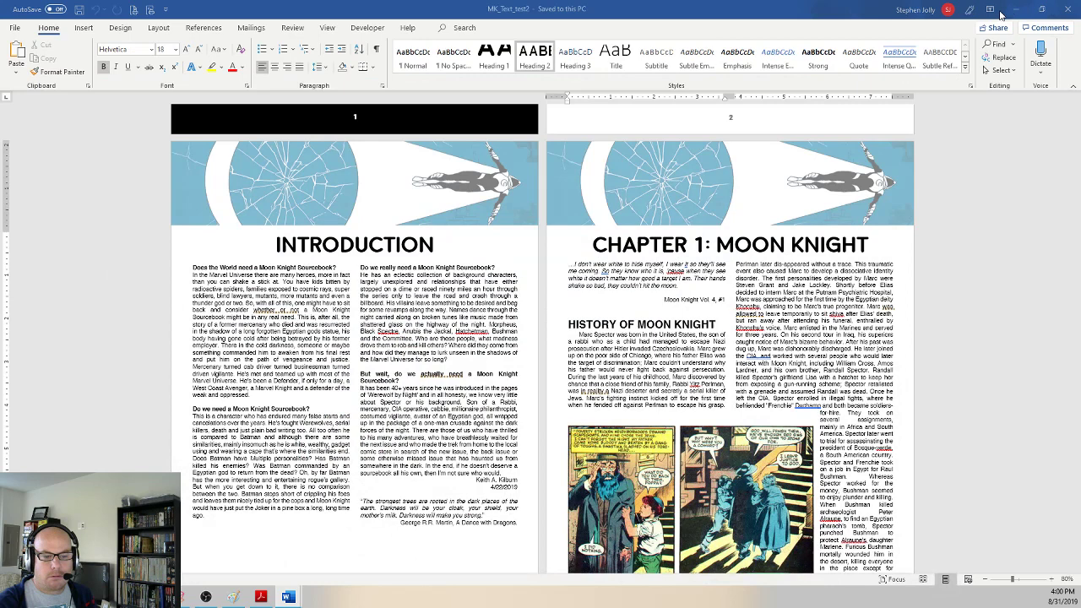
left_click(1071, 8)
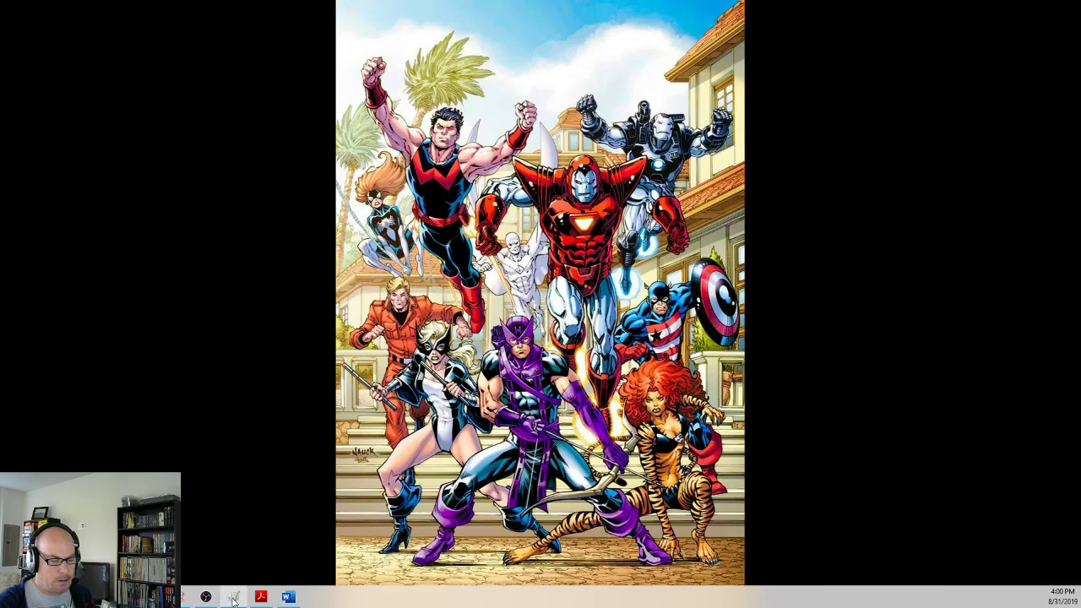
left_click(234, 598)
left_click(1065, 7)
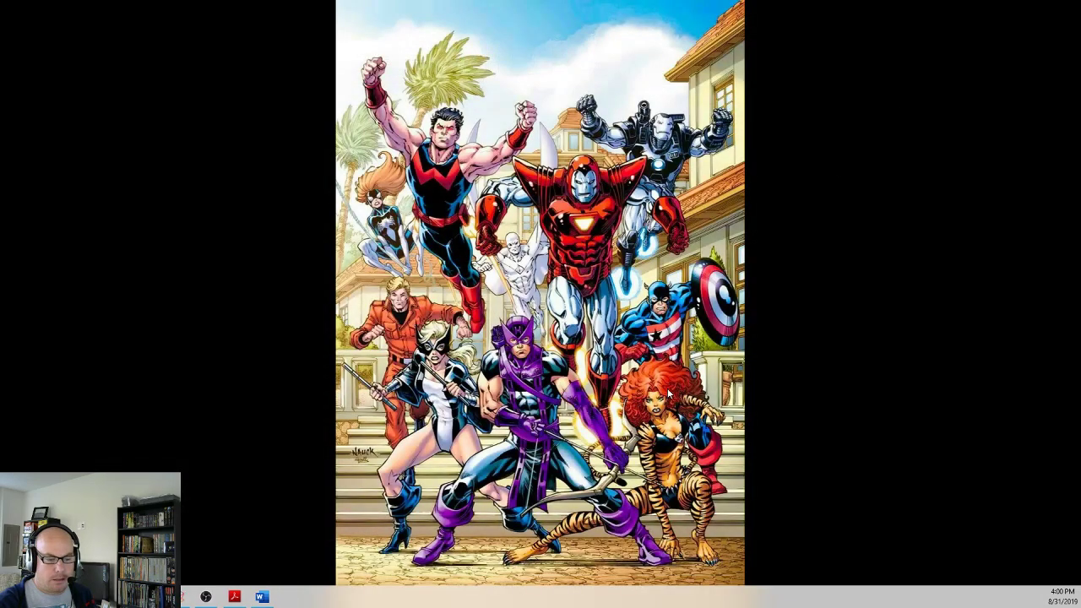
Step: Bring the MP-0XX_1993 document back up in Word and close it
left_click(260, 597)
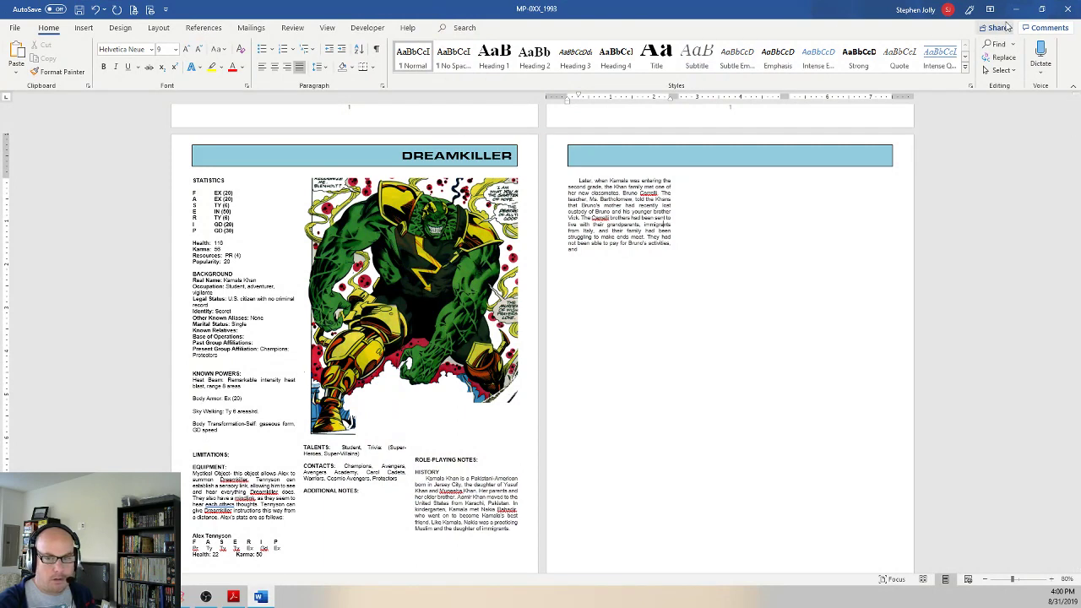
left_click(1067, 8)
left_click(493, 319)
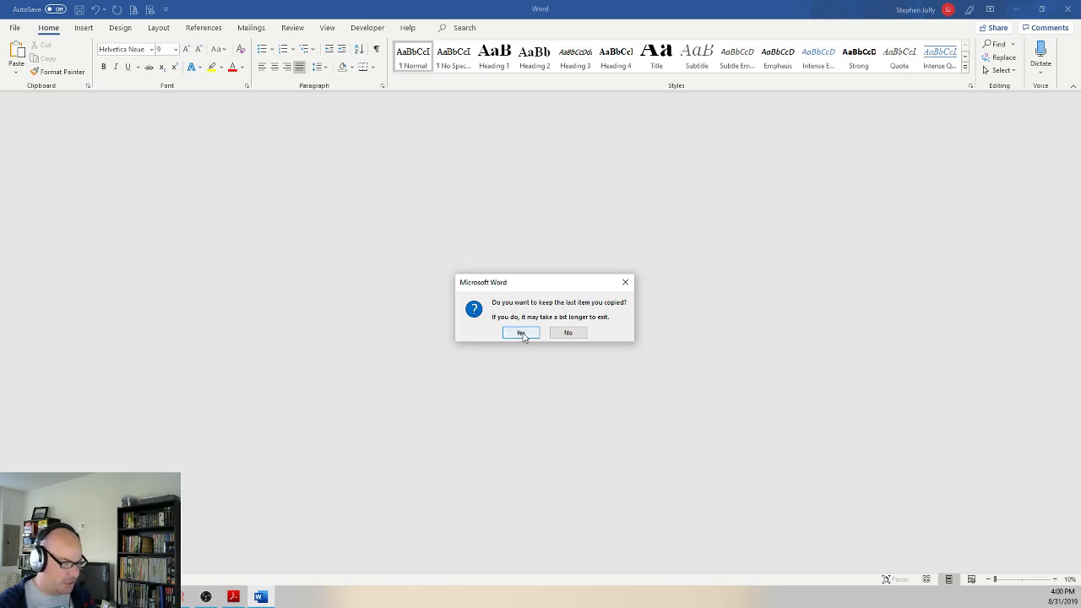
Step: Exit Word without keeping the last copied item, then open the "2 - TSR Issue" folder within Marvel Phile in File Explorer
left_click(559, 334)
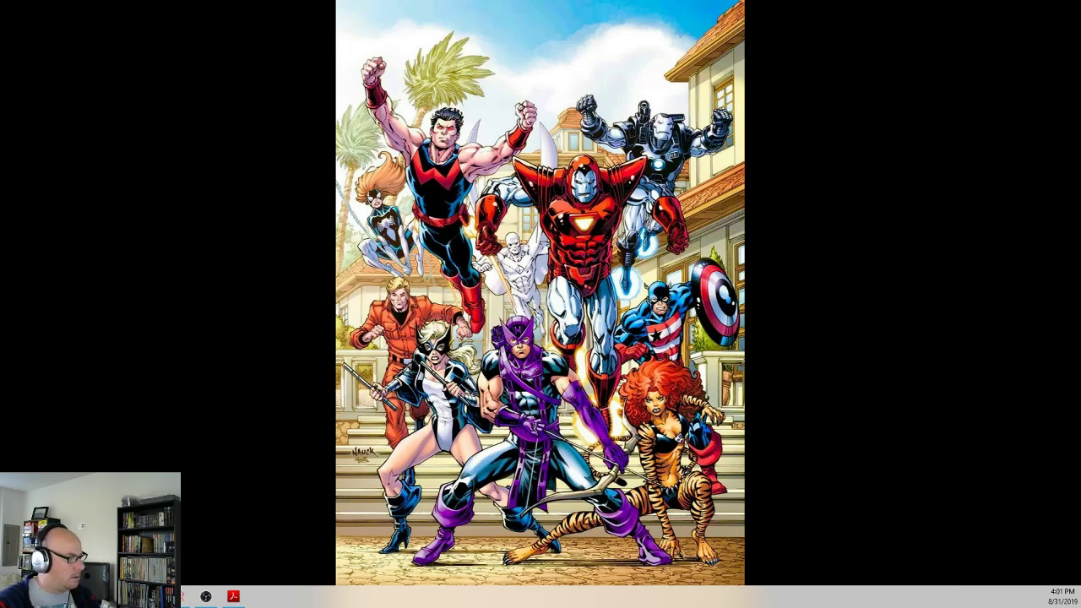
left_click_drag(0, 108, 429, 23)
double_click(429, 24)
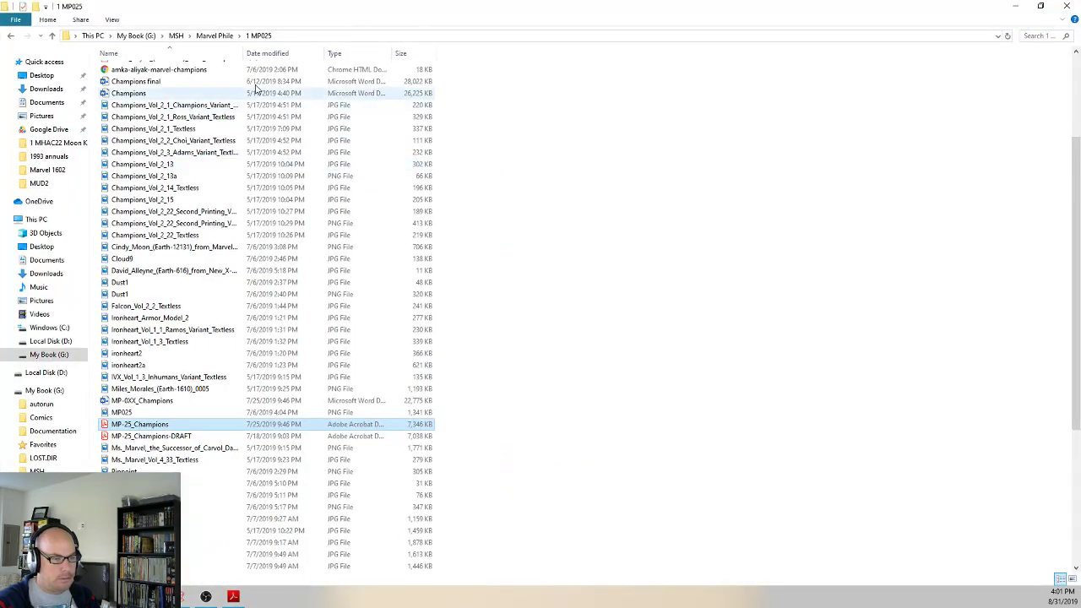
left_click(240, 35)
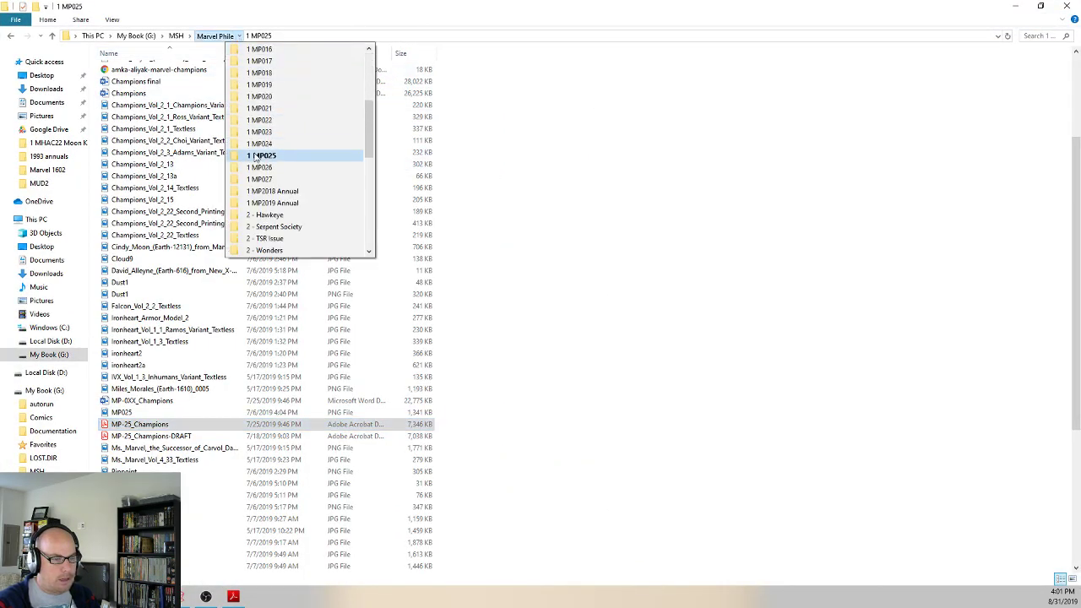
scroll(258, 157, "down", 4)
left_click(270, 165)
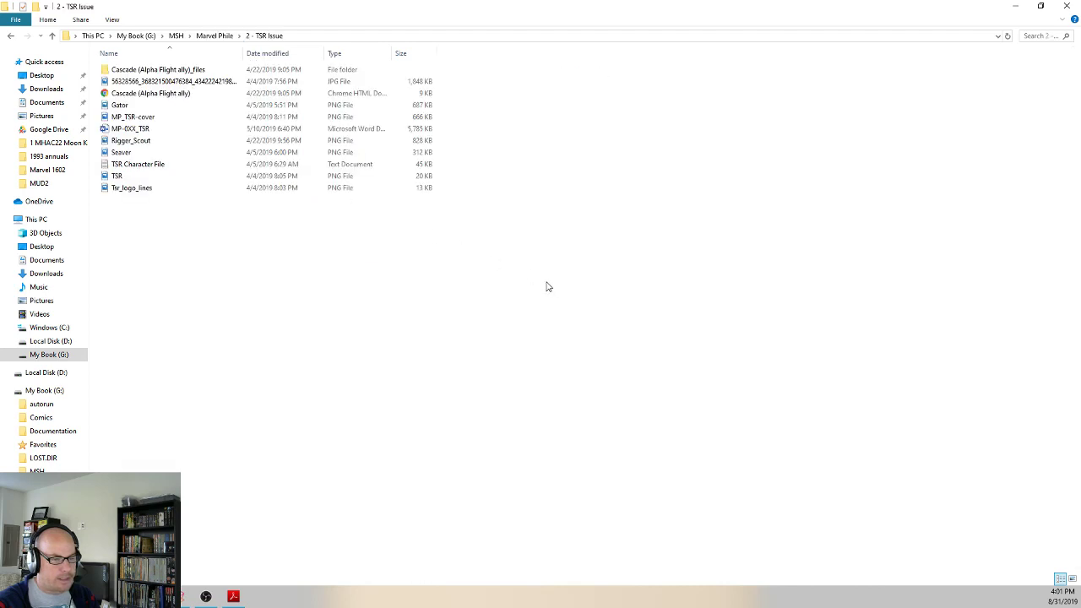
Step: Open the TSR Character File text document maximized, review its character write-ups, and close it
double_click(160, 172)
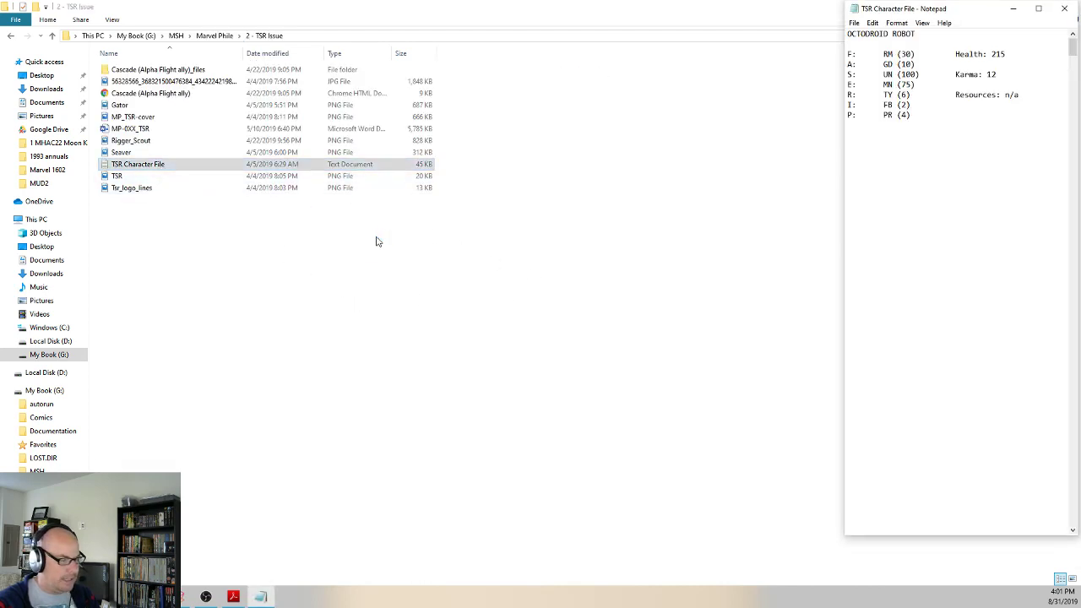
left_click(1039, 10)
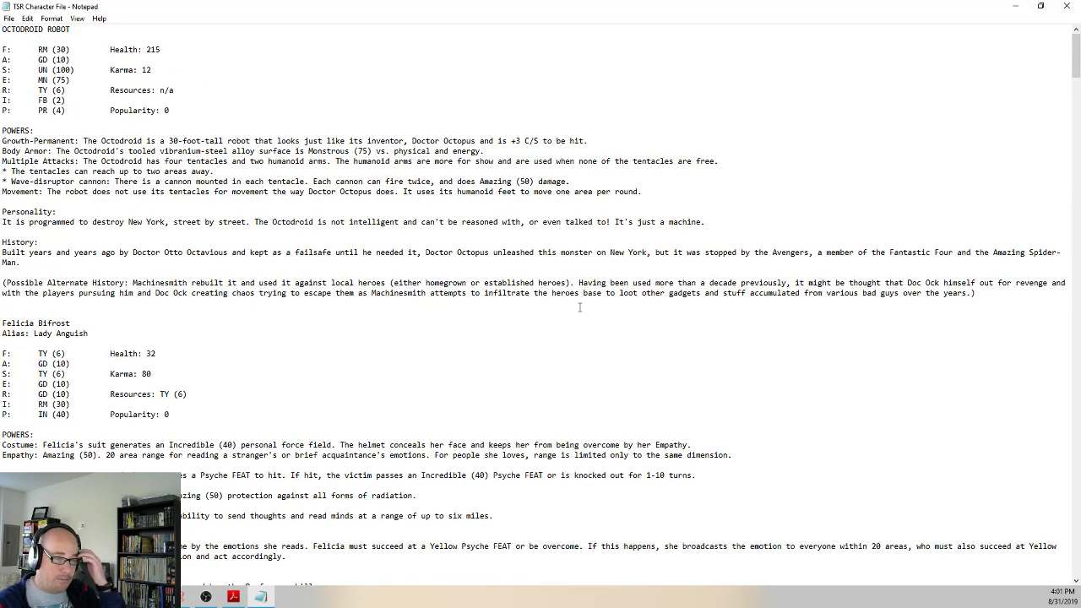
scroll(381, 297, "down", 11)
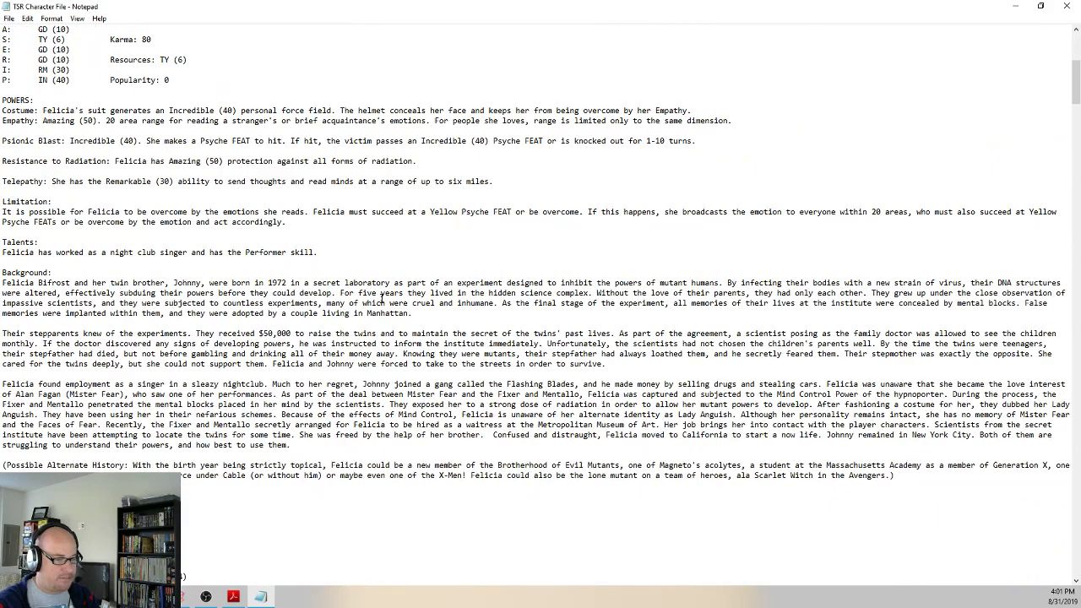
scroll(382, 297, "down", 16)
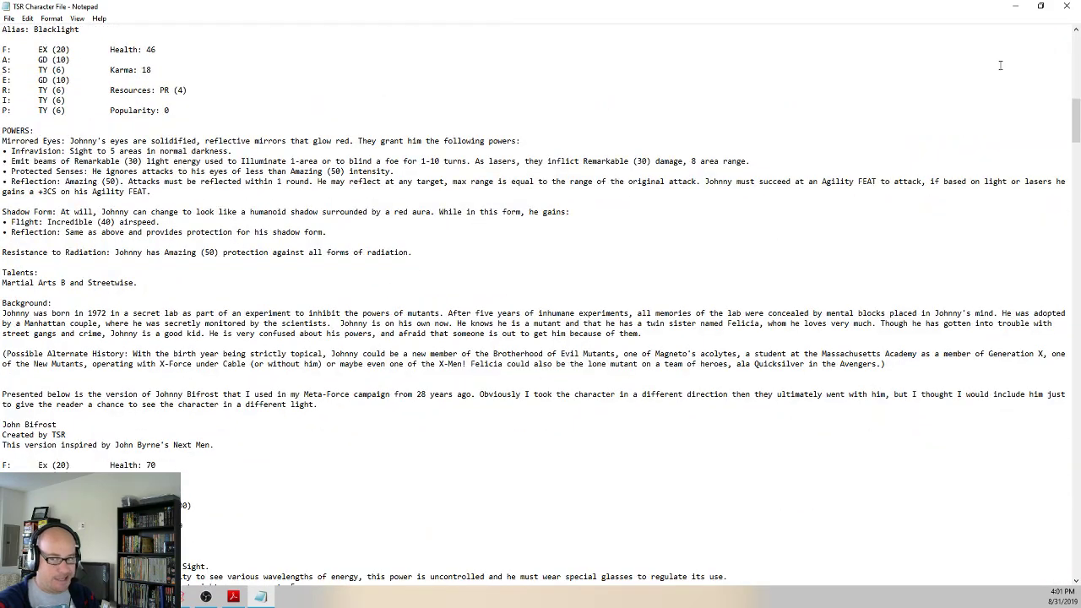
left_click(1067, 6)
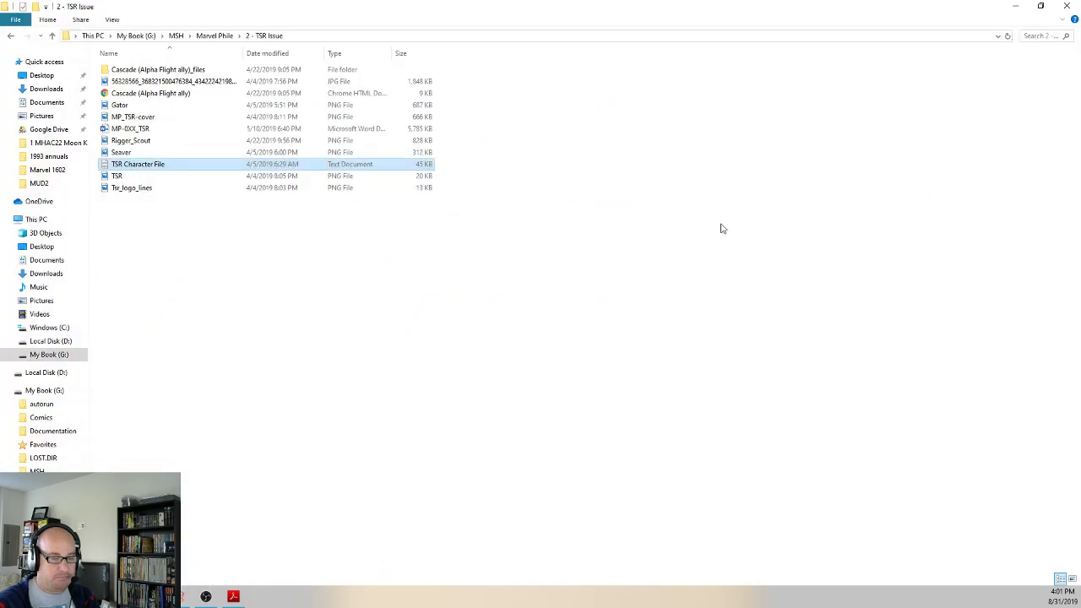
Step: Open the MP-0XX_TSR document in Word, review its pages from the cover through the Cascade entry, and close it
double_click(132, 128)
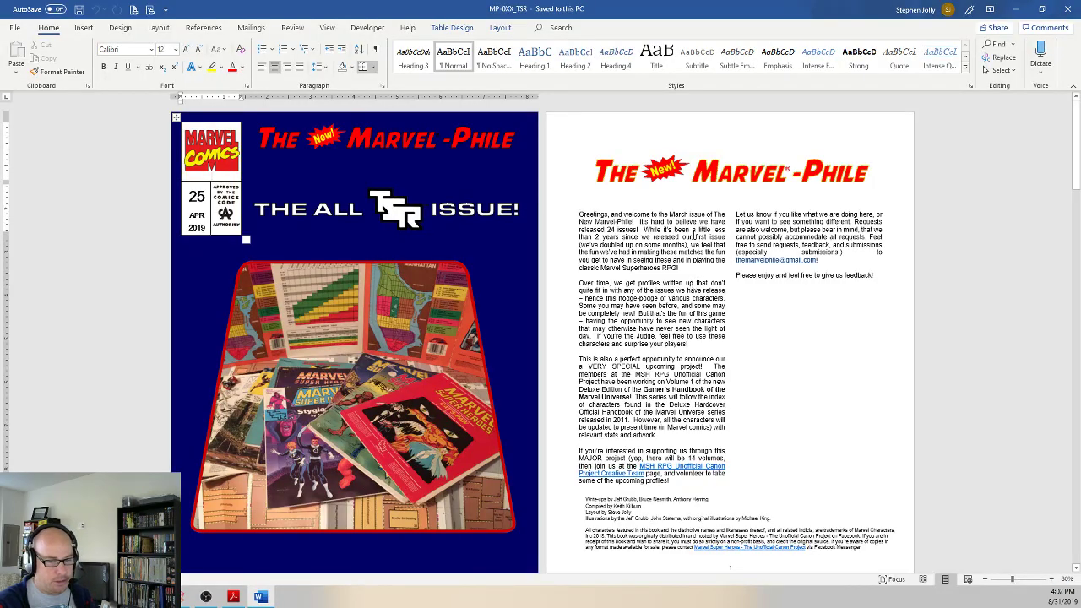
scroll(654, 227, "down", 3)
scroll(644, 230, "down", 10)
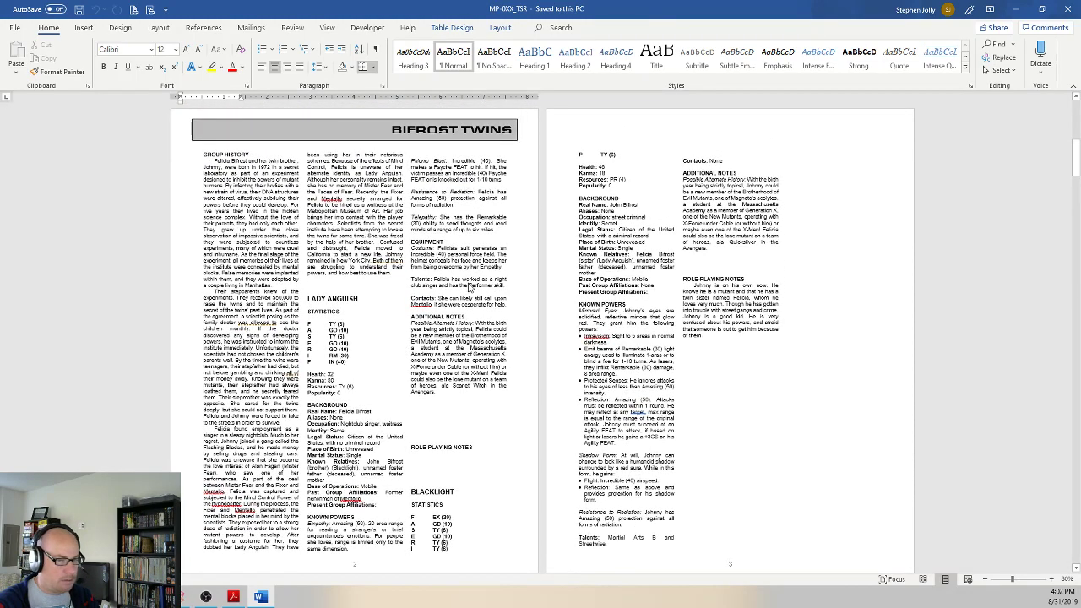
scroll(466, 285, "down", 5)
scroll(466, 285, "down", 2)
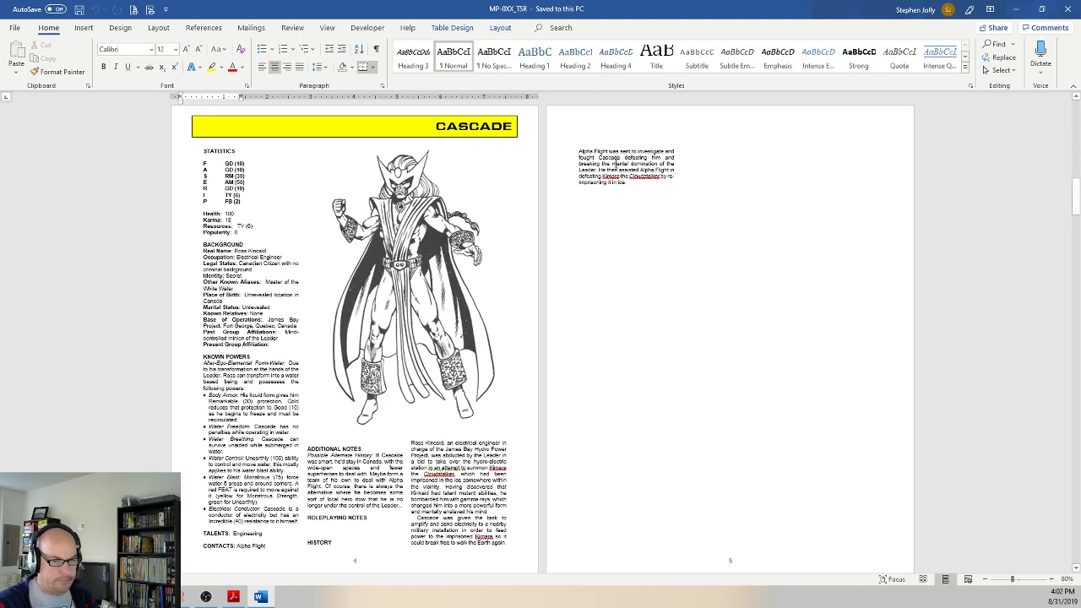
left_click(1066, 9)
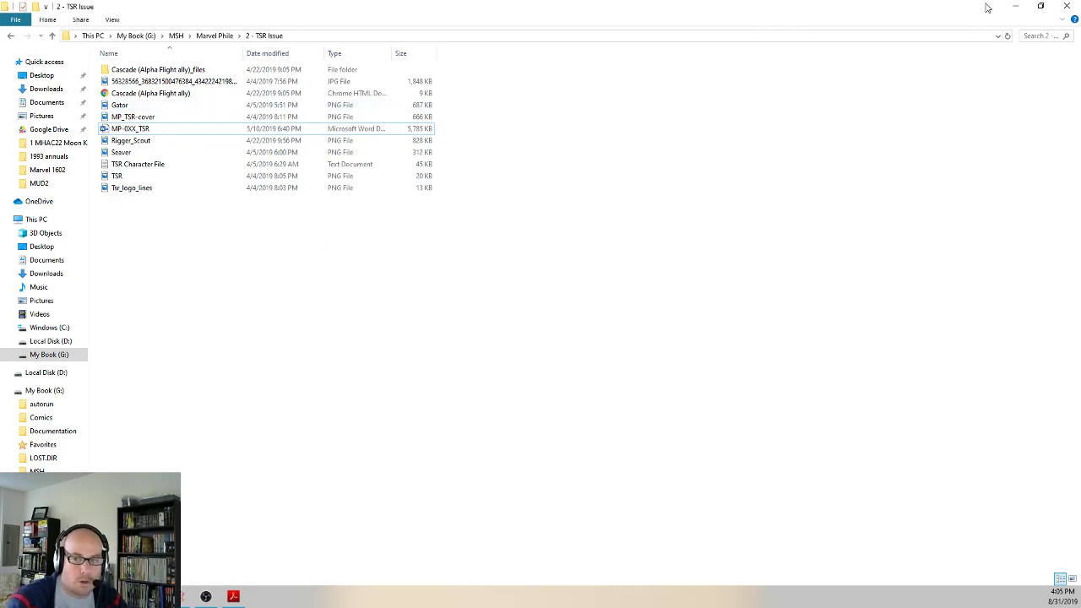
Step: Minimize File Explorer, switch to Chrome, and change to The Marvel-Phile Google account in a new tab
left_click(1015, 6)
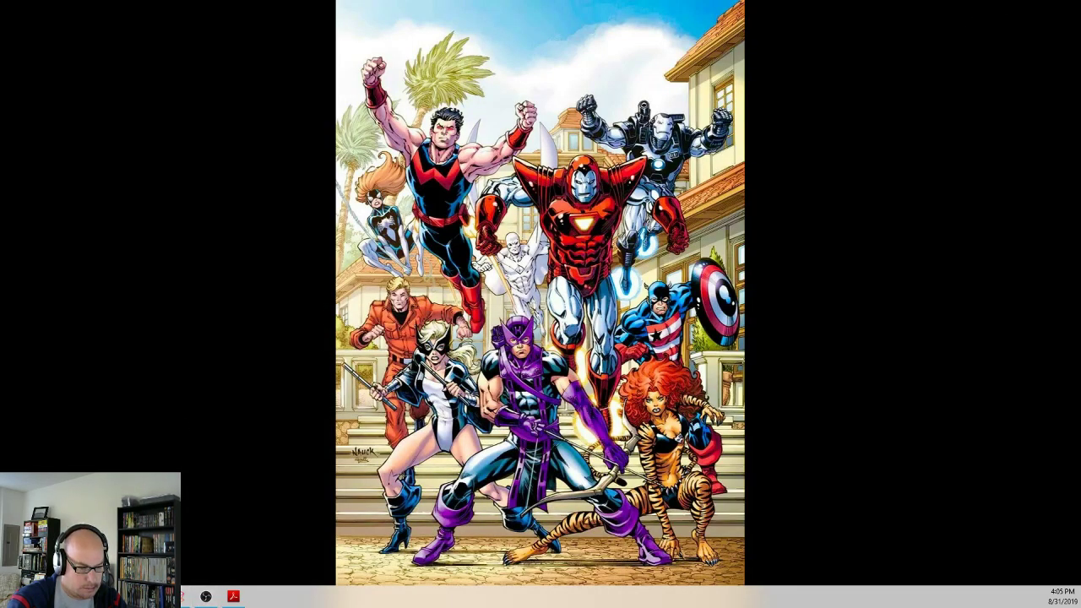
mouse_move(179, 596)
left_click(226, 544)
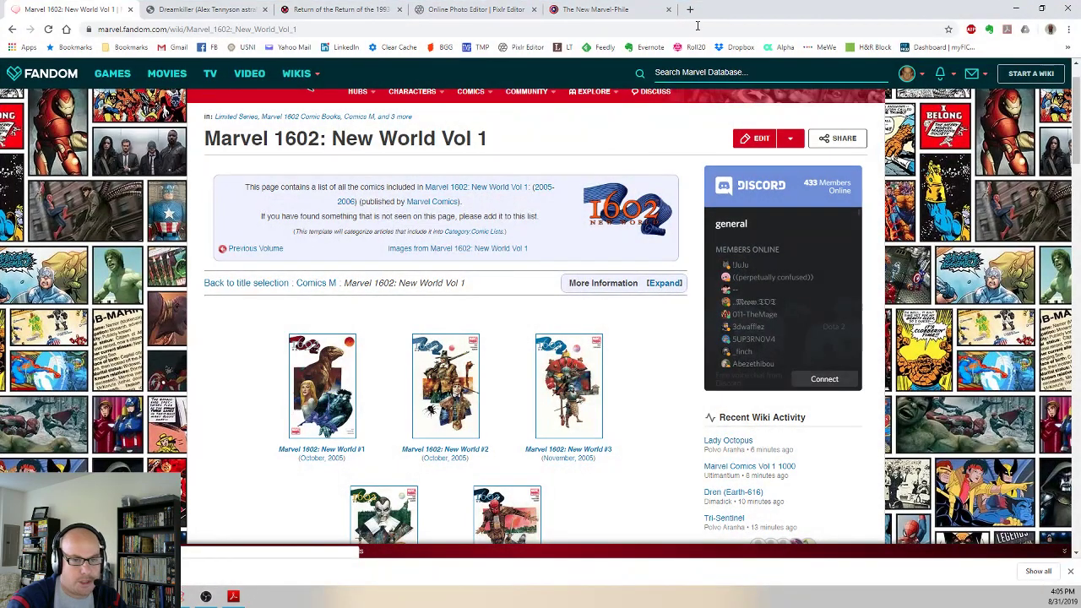
left_click(690, 10)
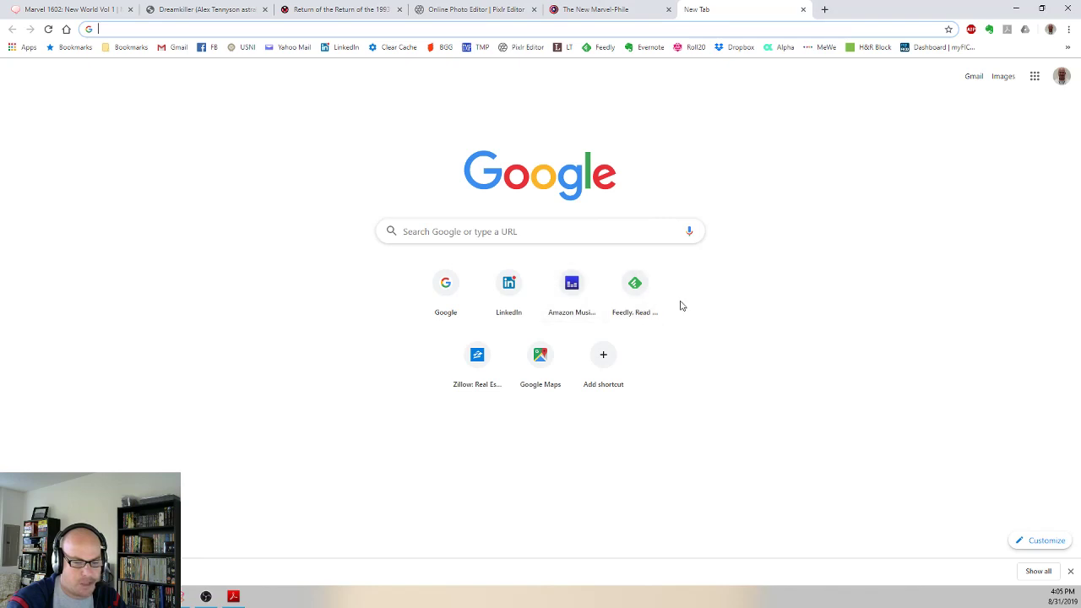
left_click(1057, 81)
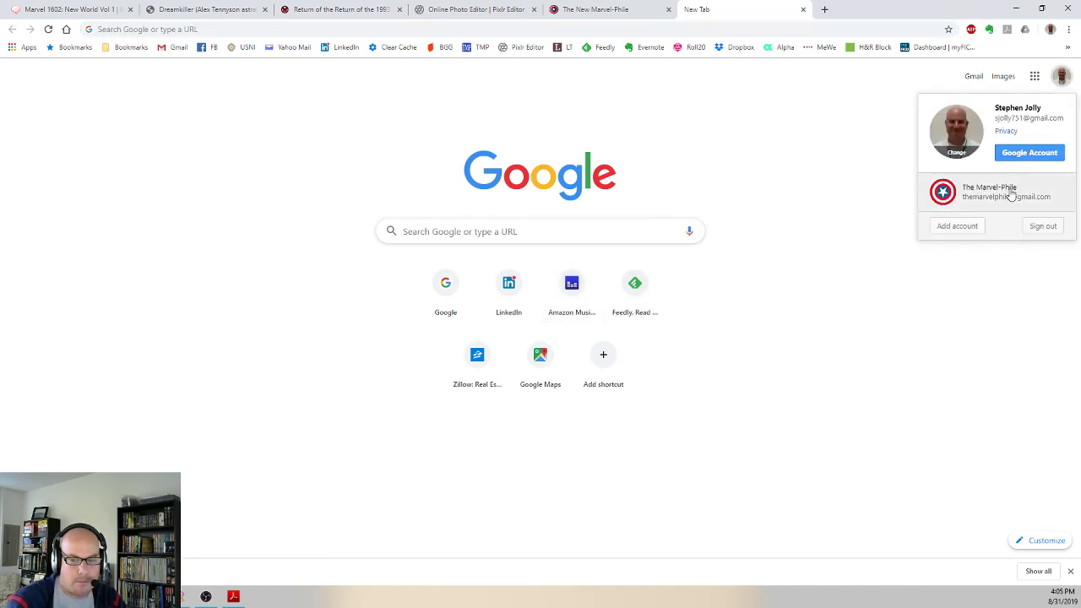
left_click(1010, 193)
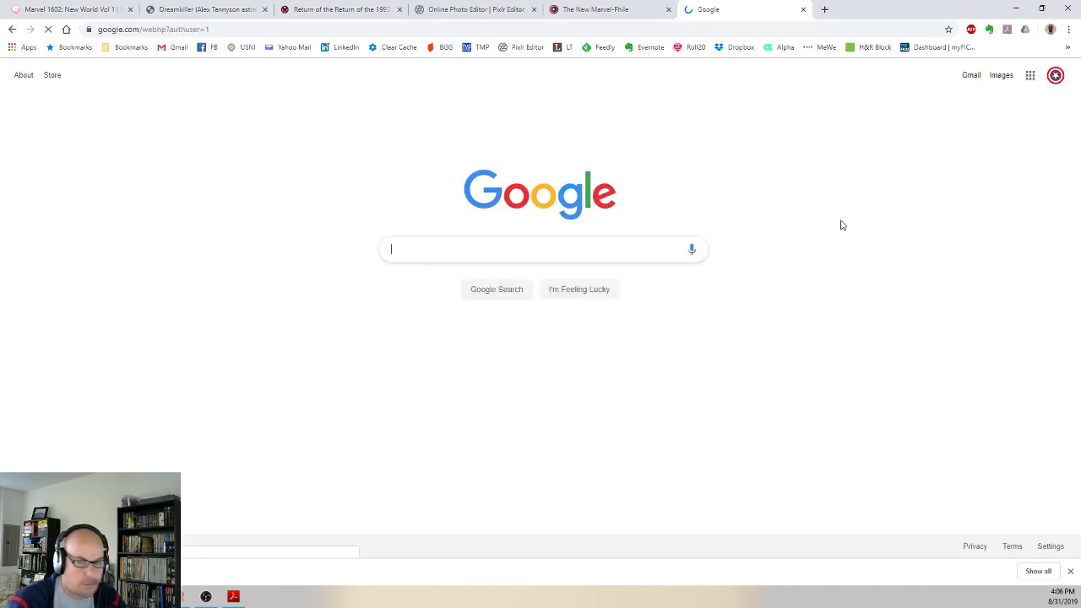
Step: Go to the account's Google Drive, open MSH RPG Character Index.xlsx, and dismiss the browser's downloads bar
left_click(1030, 75)
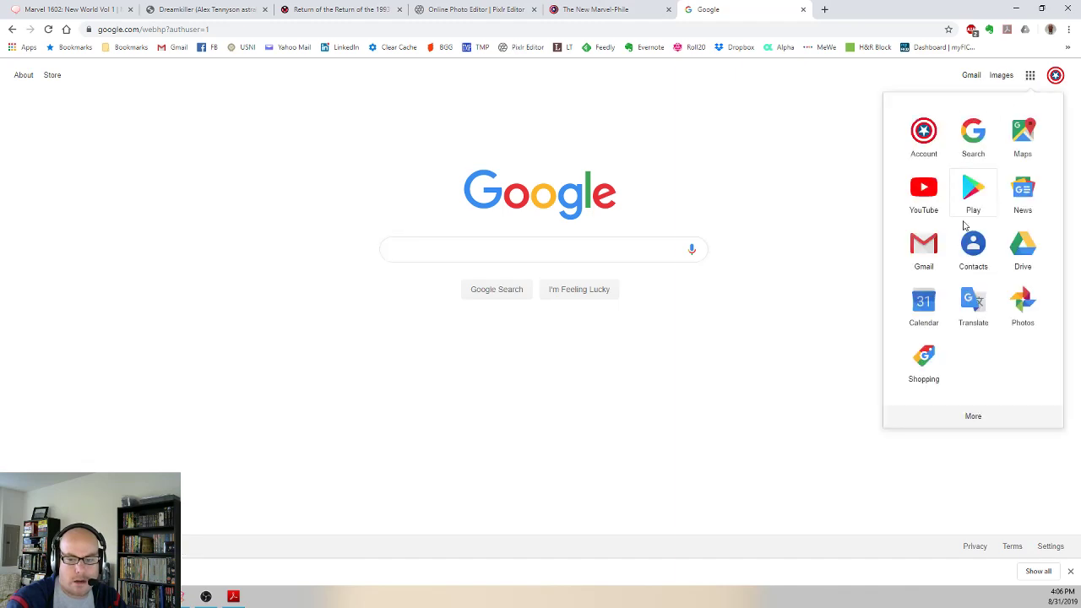
left_click(1023, 249)
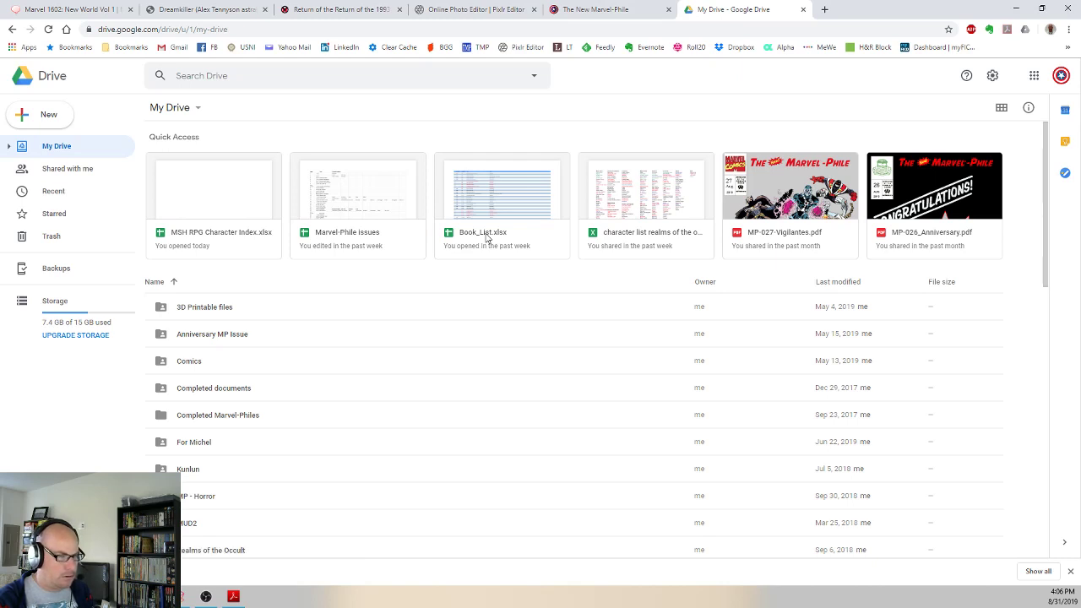
left_click(239, 236)
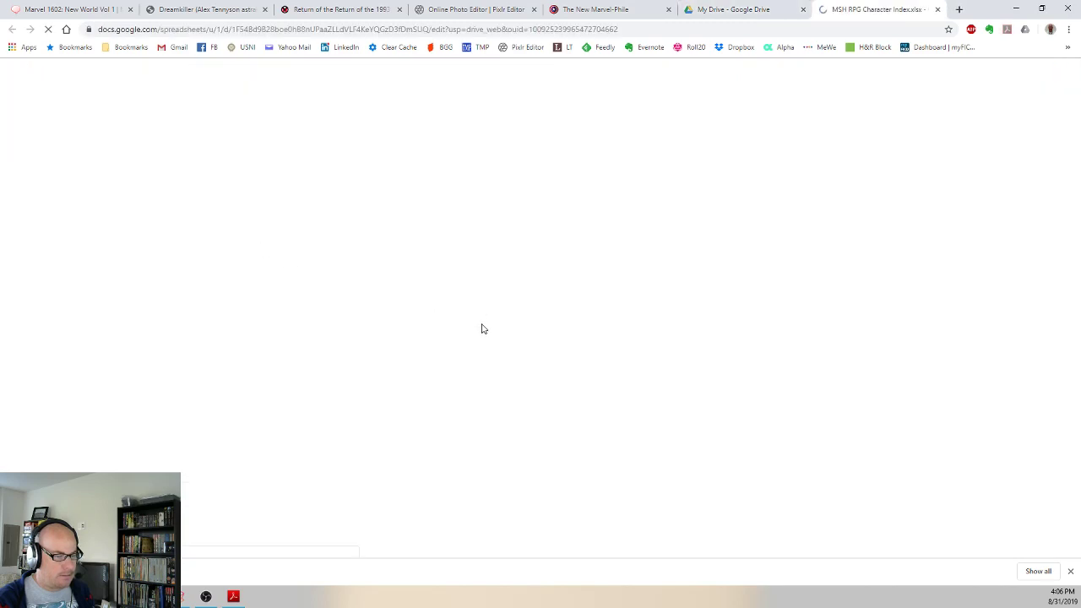
left_click(1070, 571)
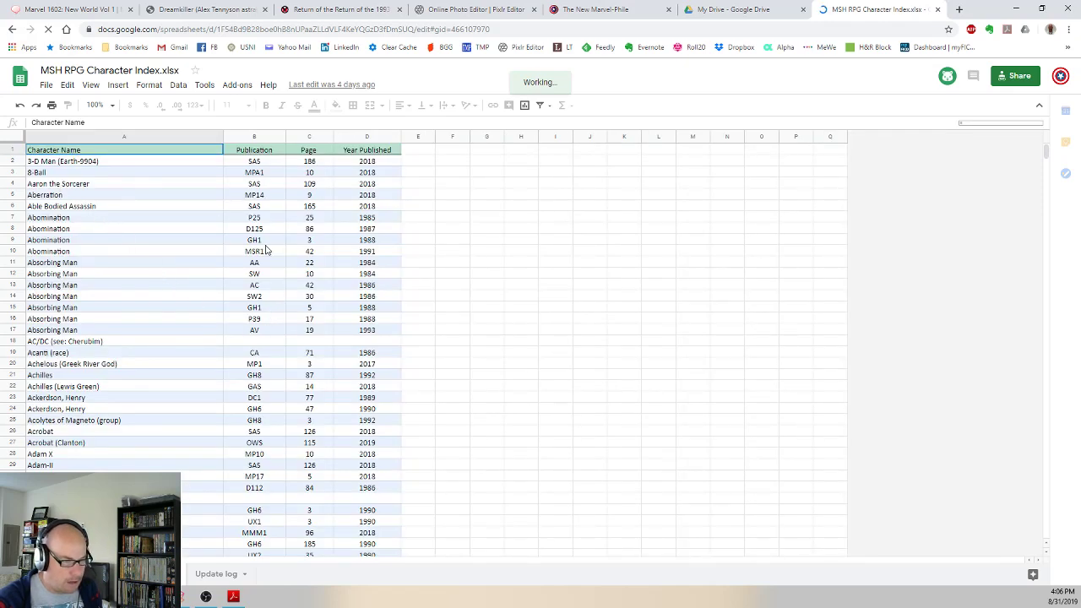
Step: Examine the character index from its first entries to its end, and look back through the Z, Y, X and W names
left_click(176, 377)
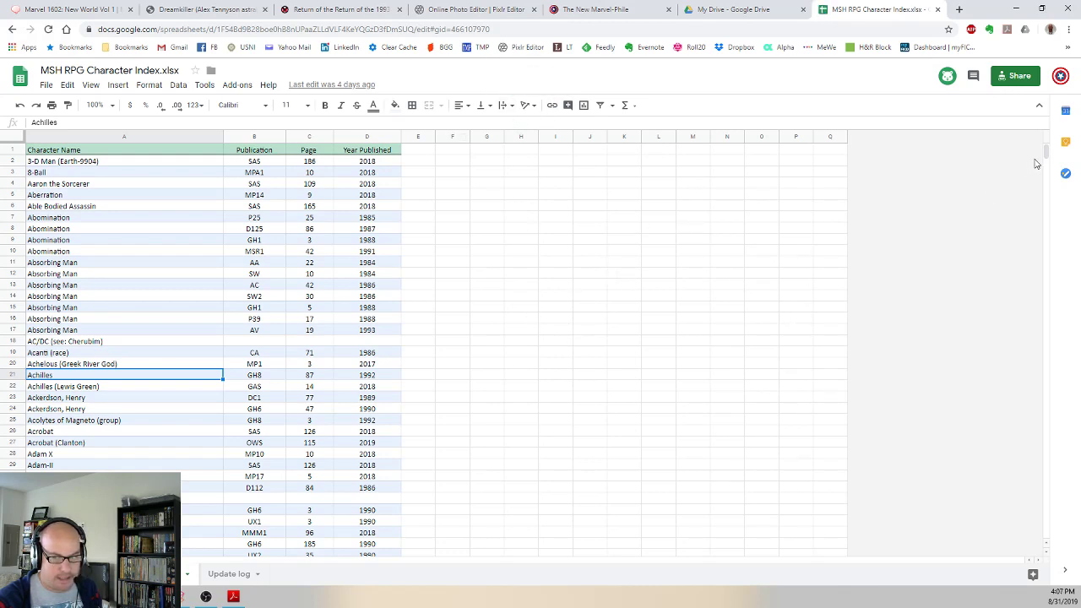
left_click_drag(1046, 156, 1045, 514)
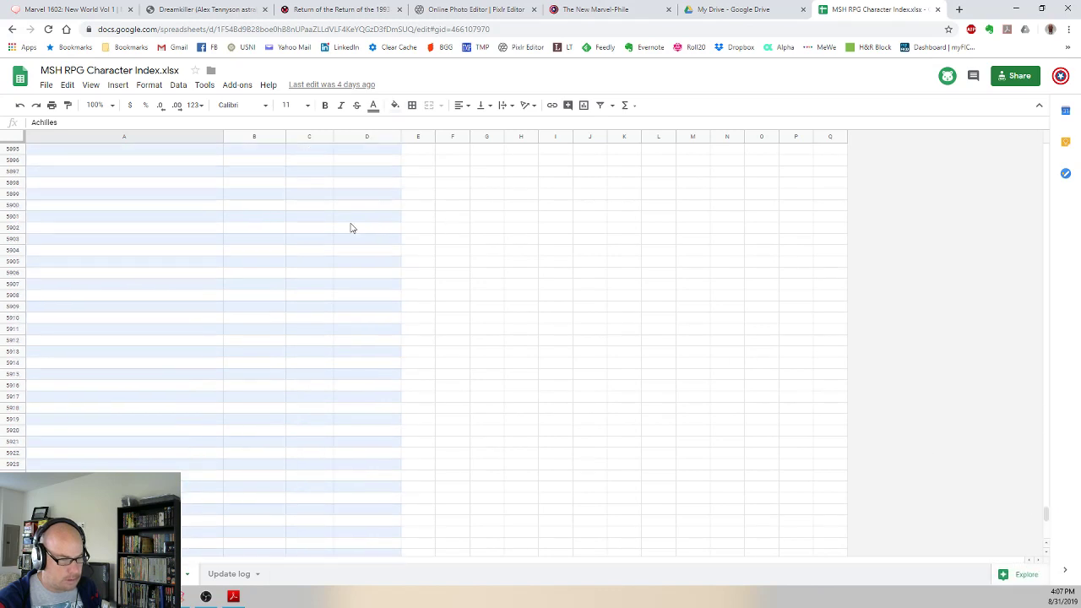
scroll(351, 228, "up", 4)
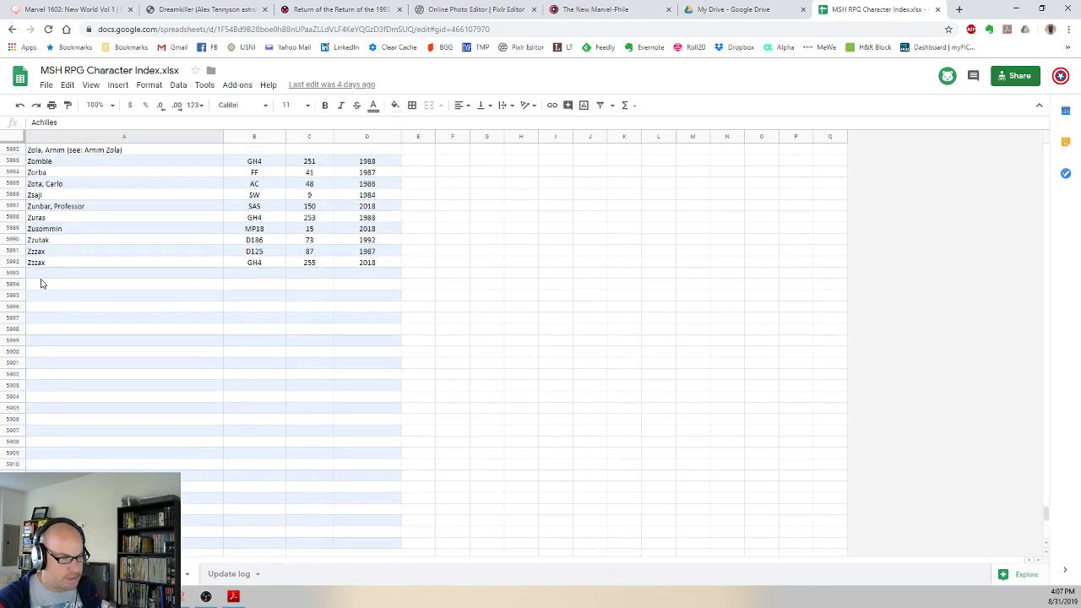
scroll(77, 291, "up", 18)
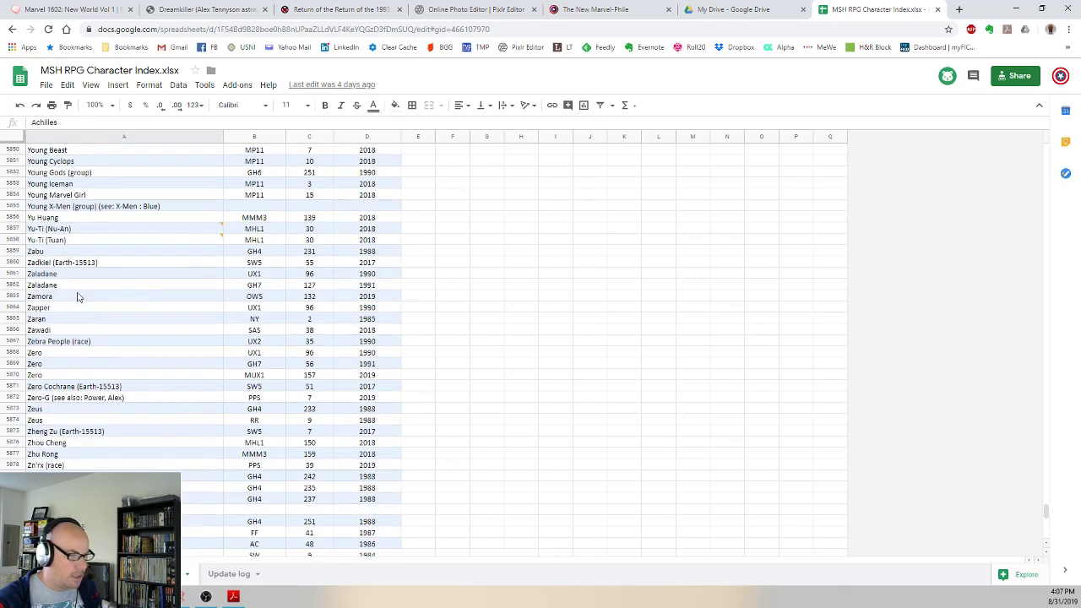
scroll(79, 296, "down", 4)
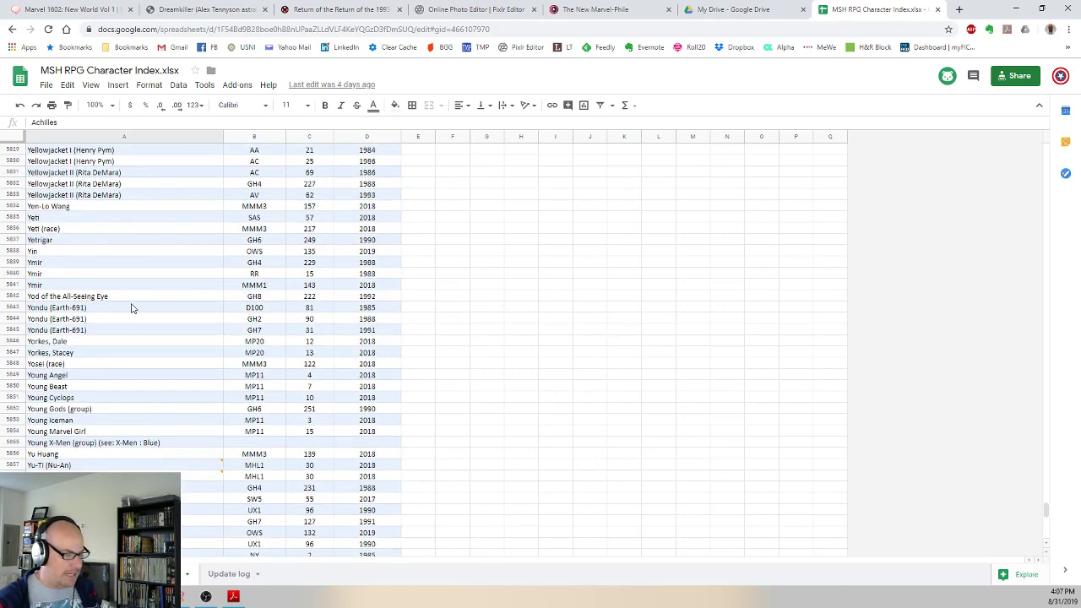
scroll(253, 253, "up", 7)
scroll(374, 222, "up", 14)
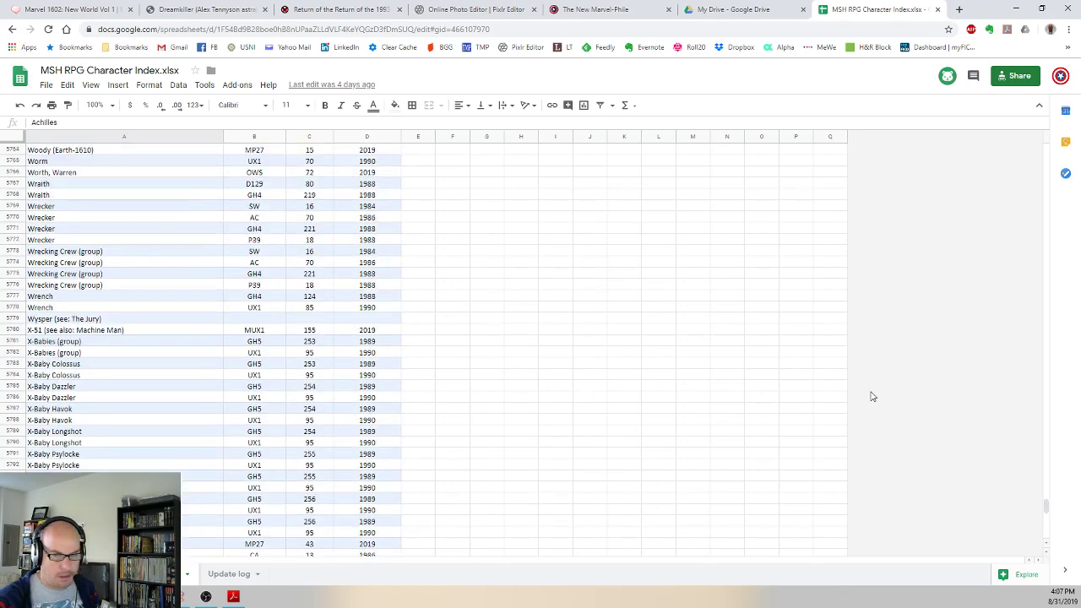
Step: Review the spreadsheet's Update log, checking the MP15/MP16 and MMM1: Asgard and the 10 Realms entries
left_click(226, 576)
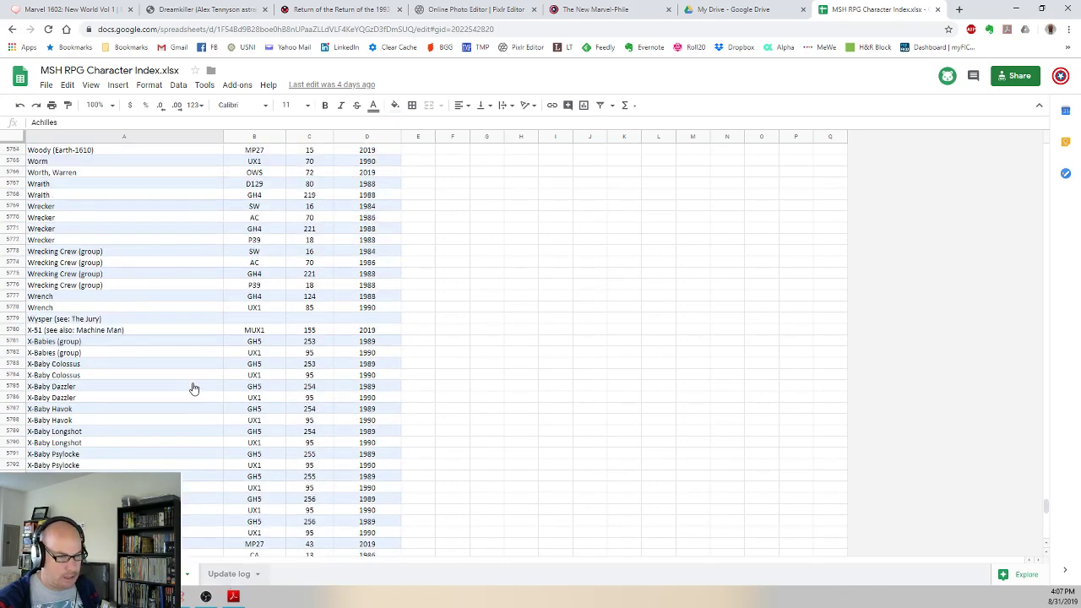
scroll(171, 407, "down", 3)
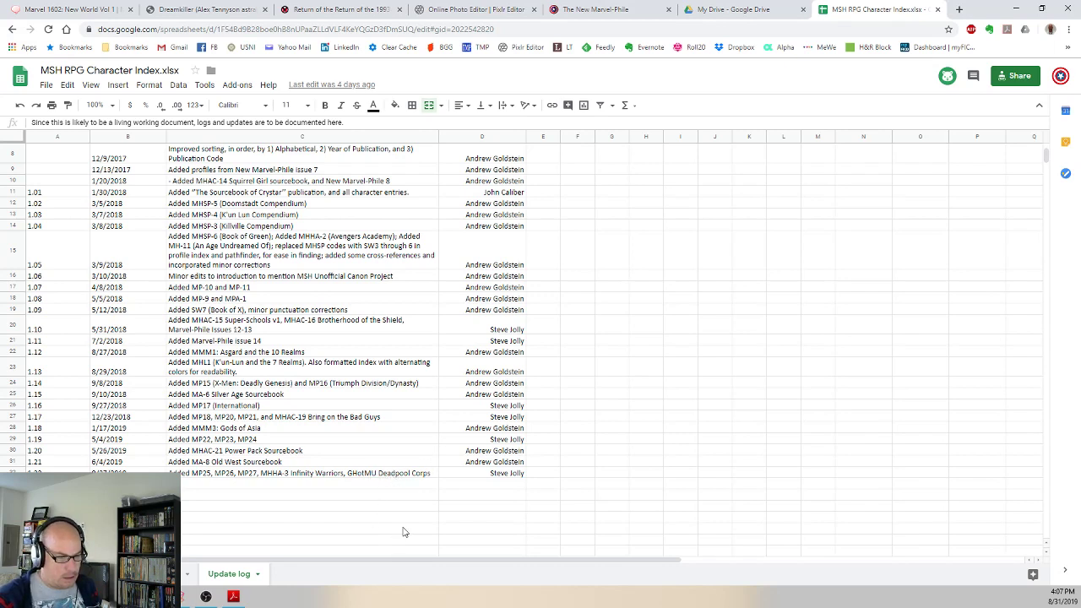
left_click(384, 384)
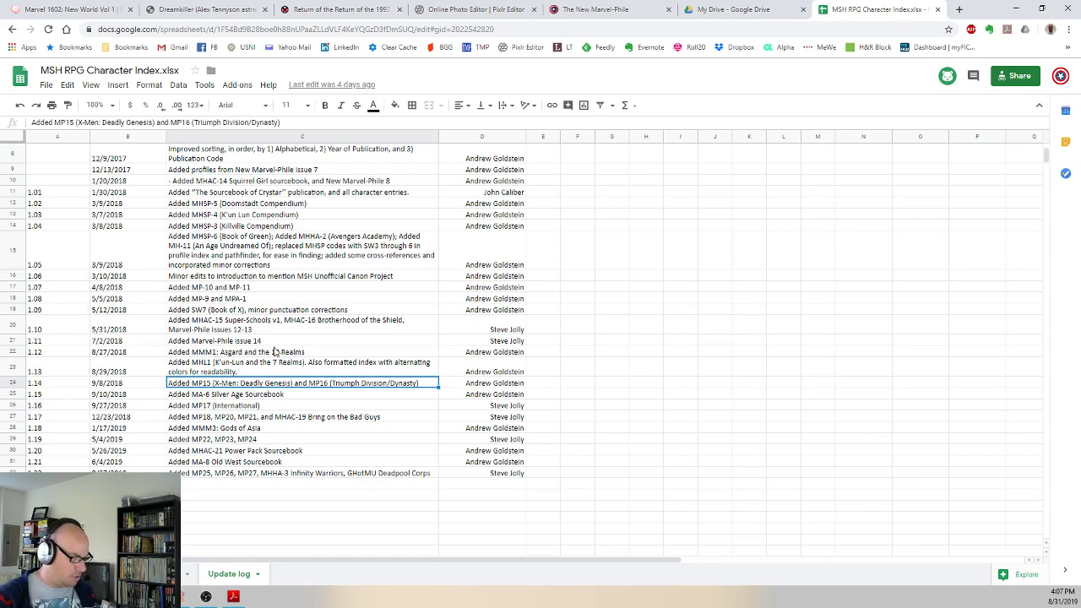
left_click(284, 353)
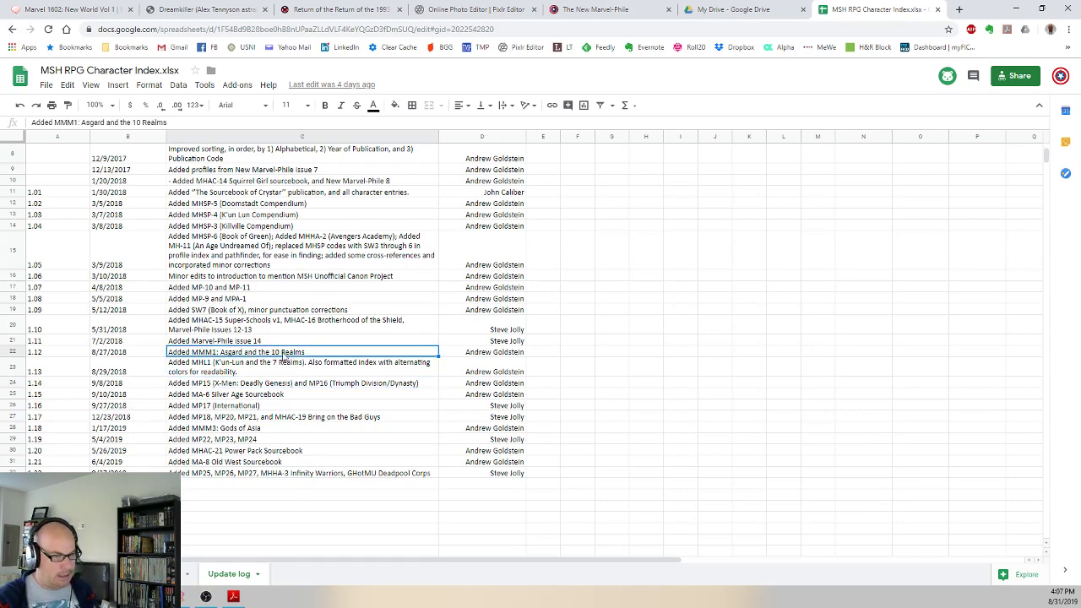
scroll(284, 355, "up", 2)
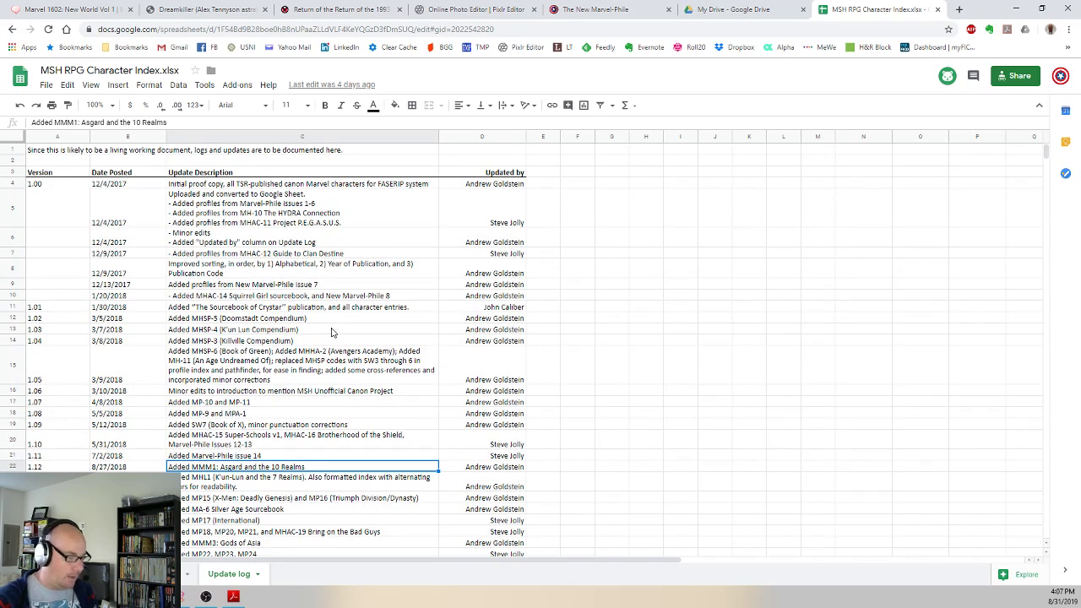